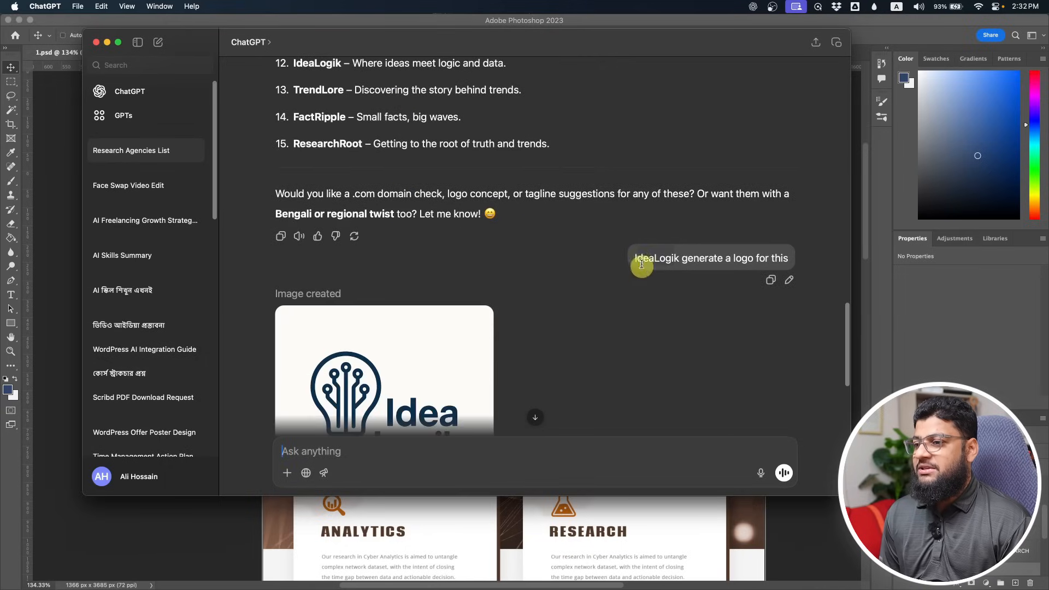
- Look over ChatGPT's generated IdeaLogik lightbulb logo, then bring the Photoshop mockup back to front
left_click_drag(635, 258, 694, 259)
scroll(546, 298, "down", 1)
scroll(435, 374, "down", 4)
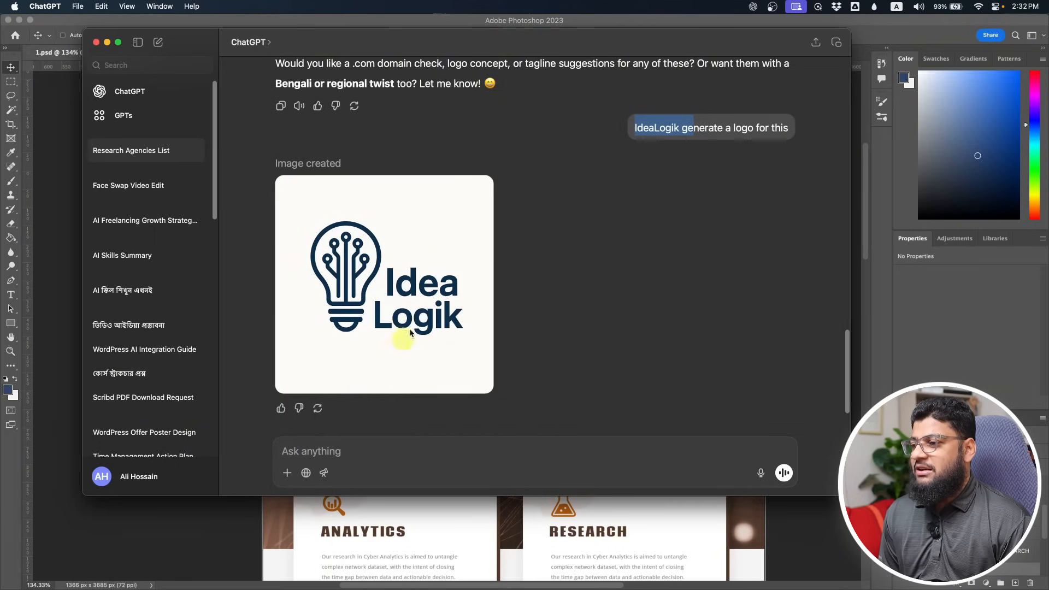
left_click(229, 563)
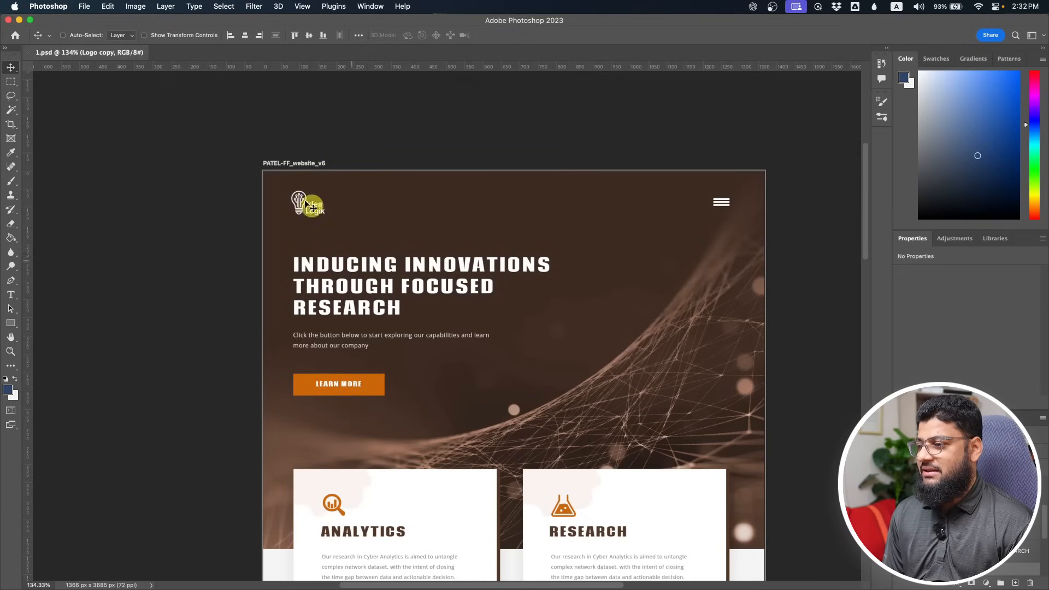
- Scroll the IdeaLogik mockup from the hero down to the news cards, then switch to Chrome
scroll(493, 394, "down", 5)
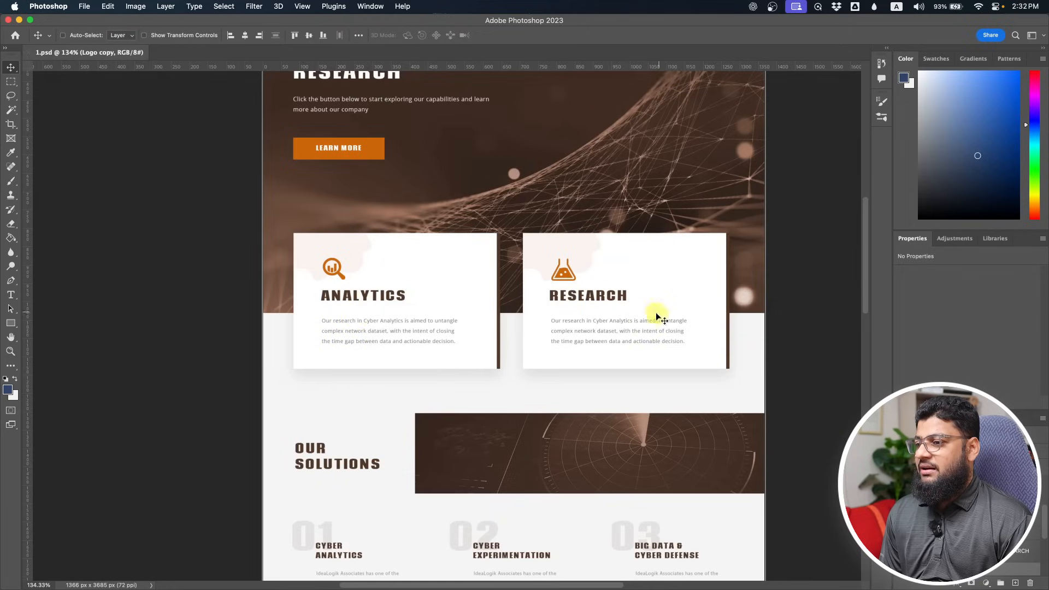
scroll(465, 381, "down", 3)
scroll(516, 427, "down", 1)
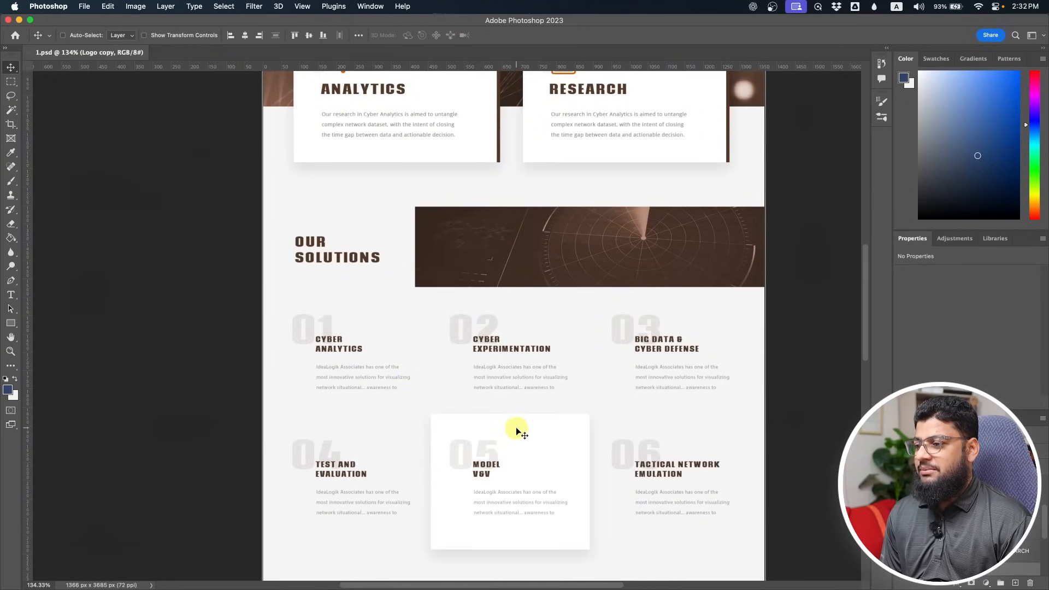
scroll(526, 471, "down", 4)
scroll(524, 464, "down", 9)
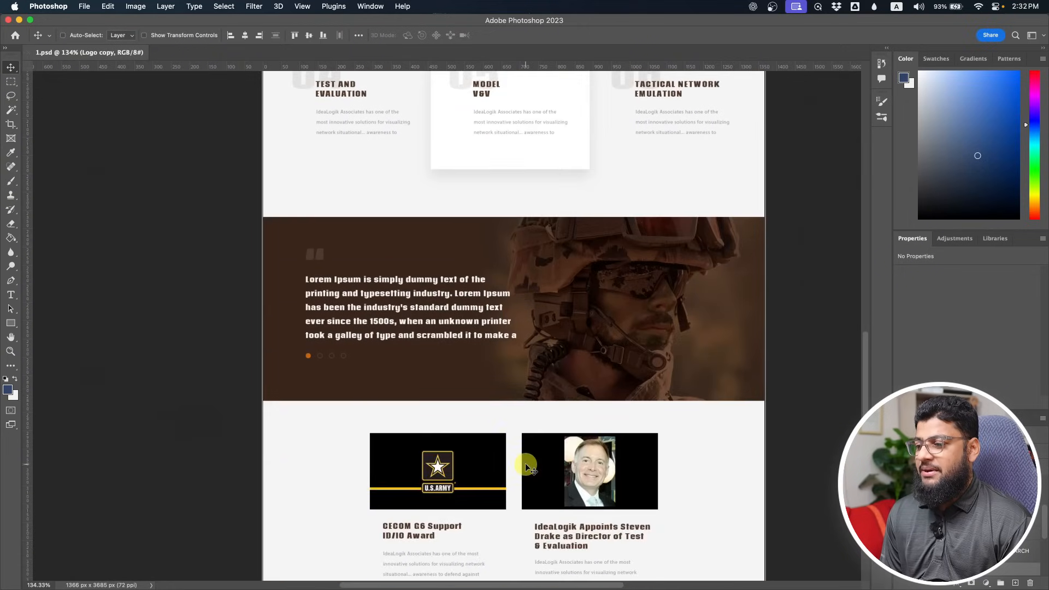
scroll(525, 459, "up", 20)
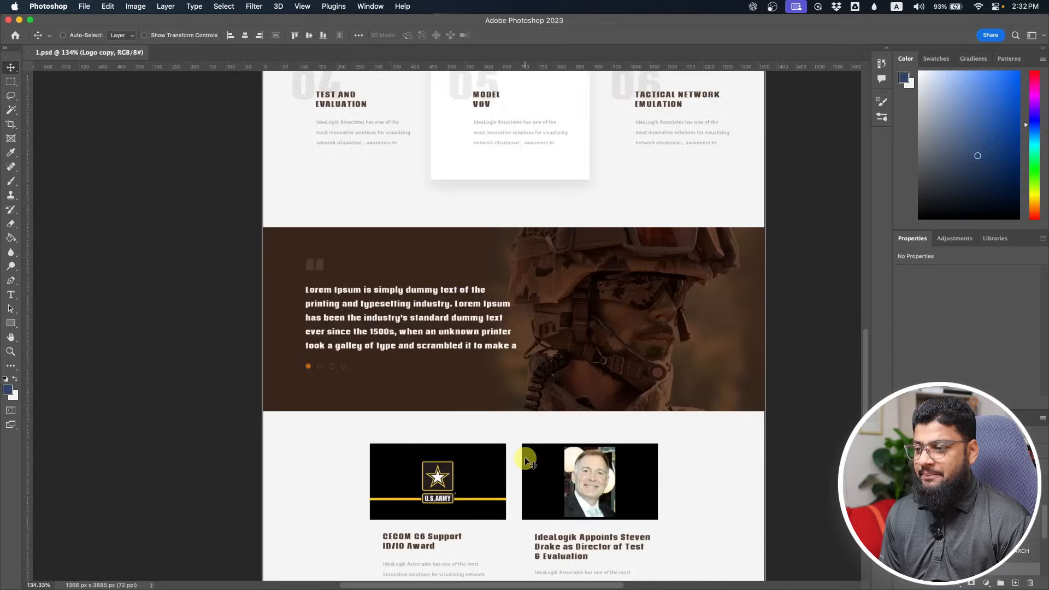
scroll(525, 459, "down", 9)
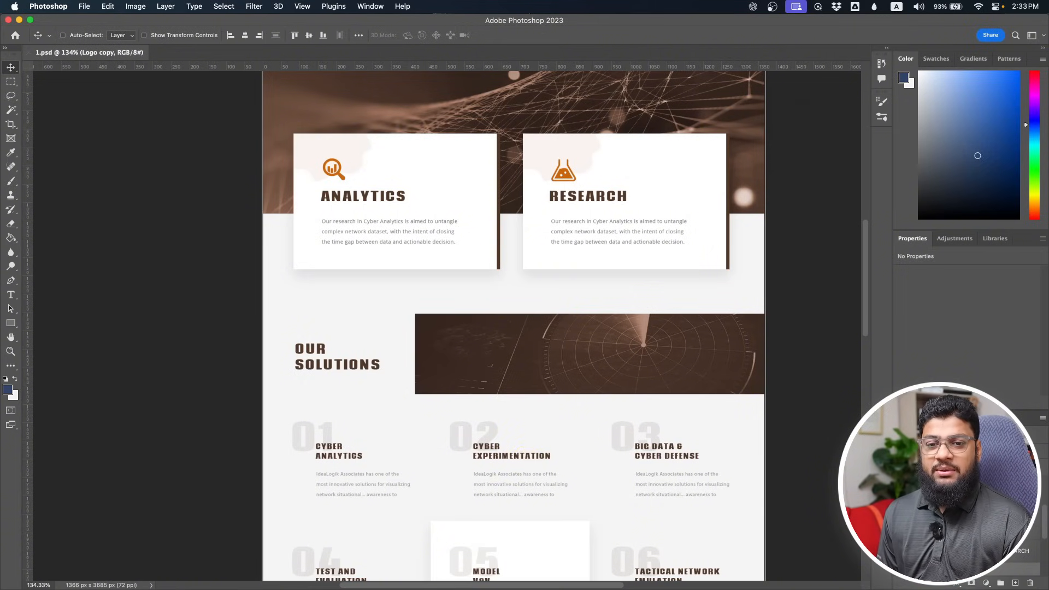
key("super+Tab")
- Maximise the Chrome window and load alihossain.com/hostinger
left_click_drag(626, 54, 356, 22)
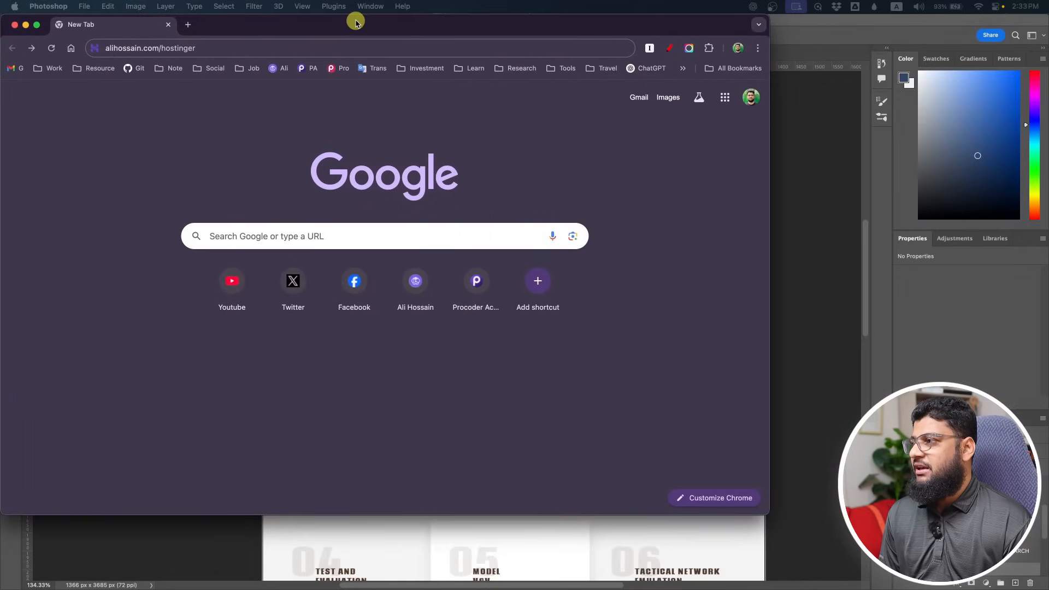
double_click(356, 22)
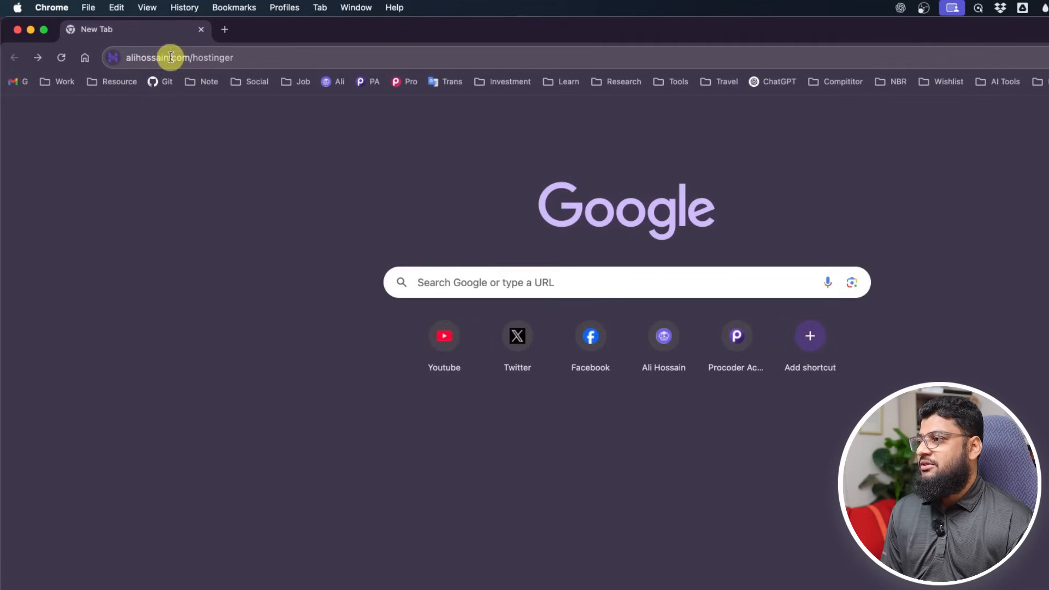
left_click(289, 58)
key("Return")
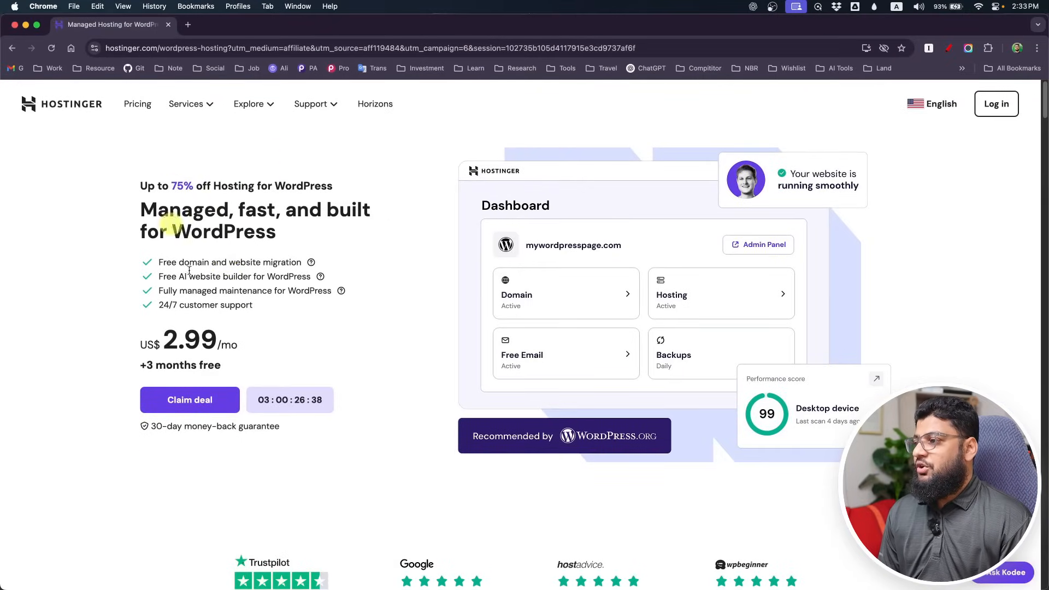
- Compare the WordPress hosting plan cards and their features, such as ~25 000 monthly visits
scroll(413, 354, "down", 5)
scroll(413, 354, "down", 10)
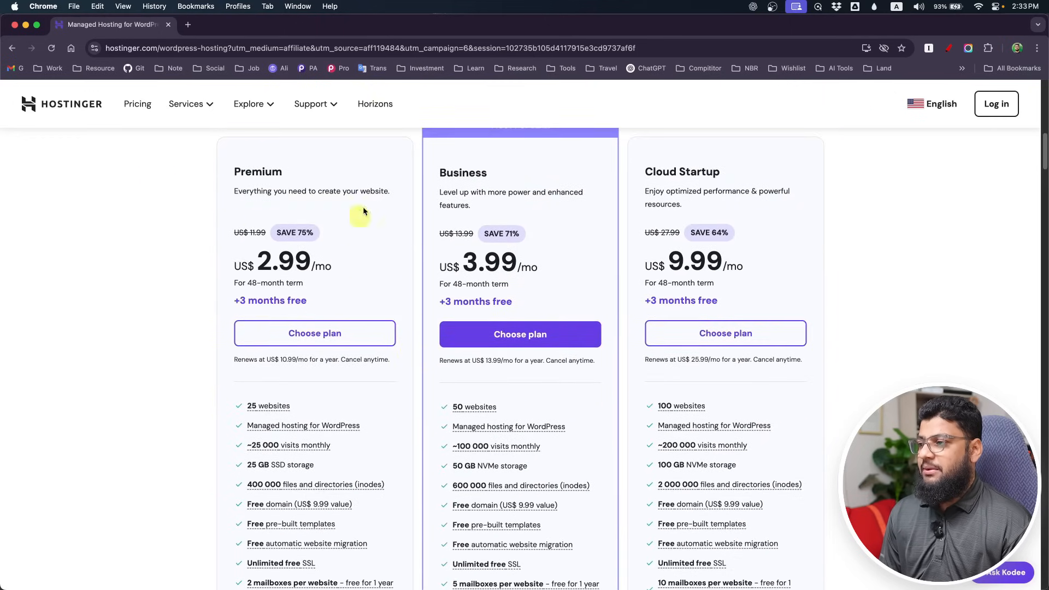
scroll(307, 202, "down", 3)
mouse_move(281, 233)
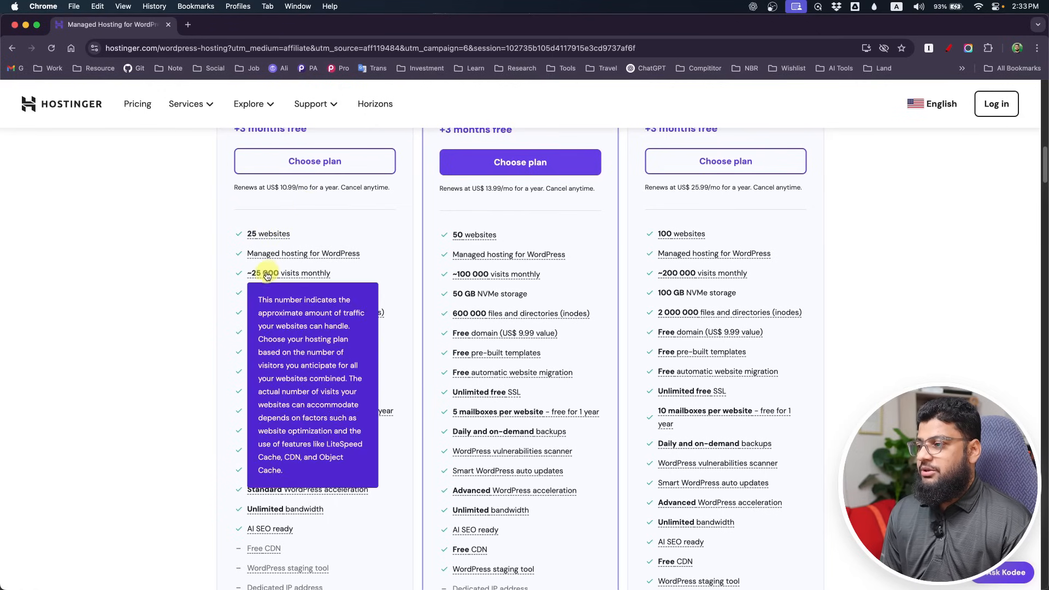
scroll(213, 306, "down", 1)
scroll(219, 306, "down", 1)
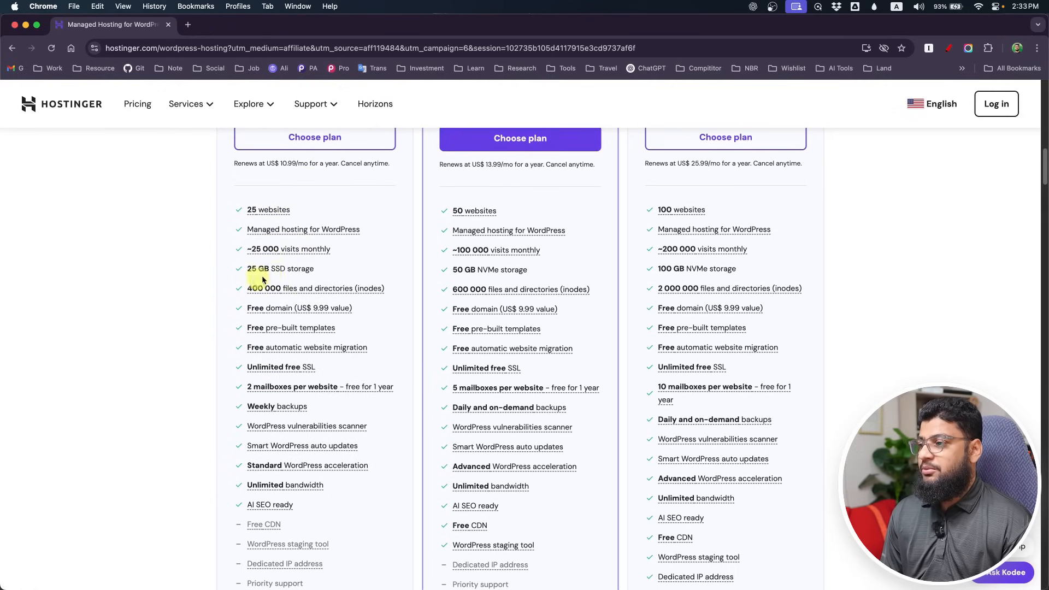
left_click_drag(332, 251, 221, 258)
left_click(221, 258)
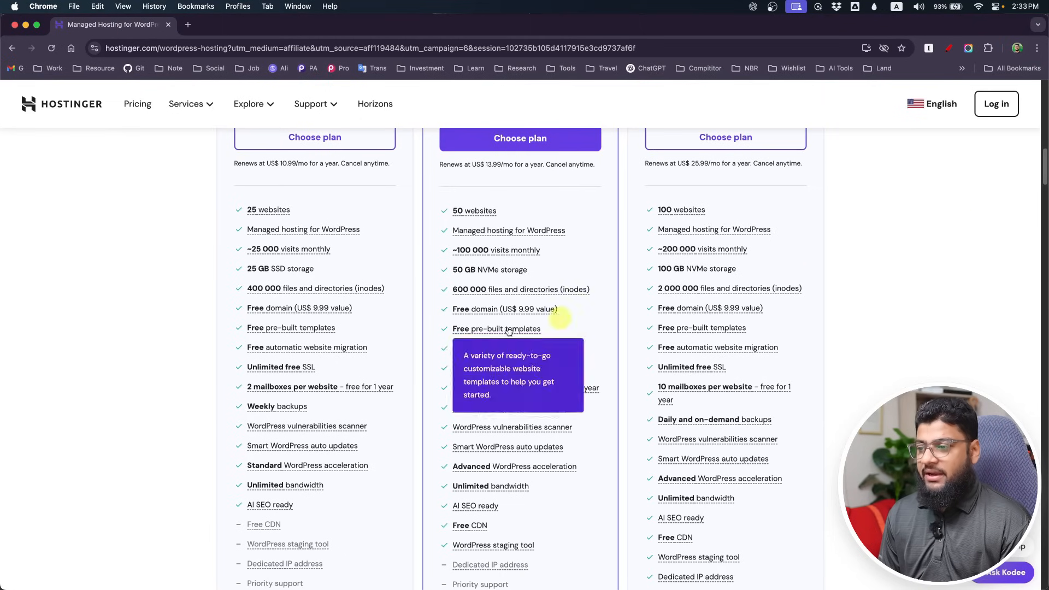
- Choose the Premium hosting plan to start checkout
scroll(432, 328, "down", 10)
scroll(294, 346, "up", 15)
scroll(294, 346, "down", 10)
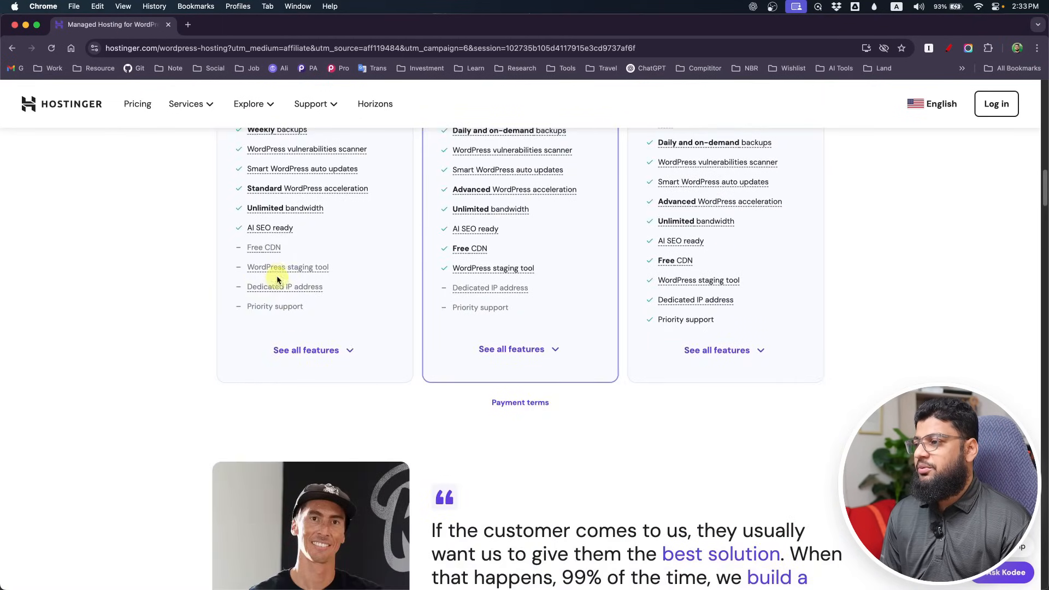
scroll(277, 281, "up", 4)
scroll(382, 365, "up", 5)
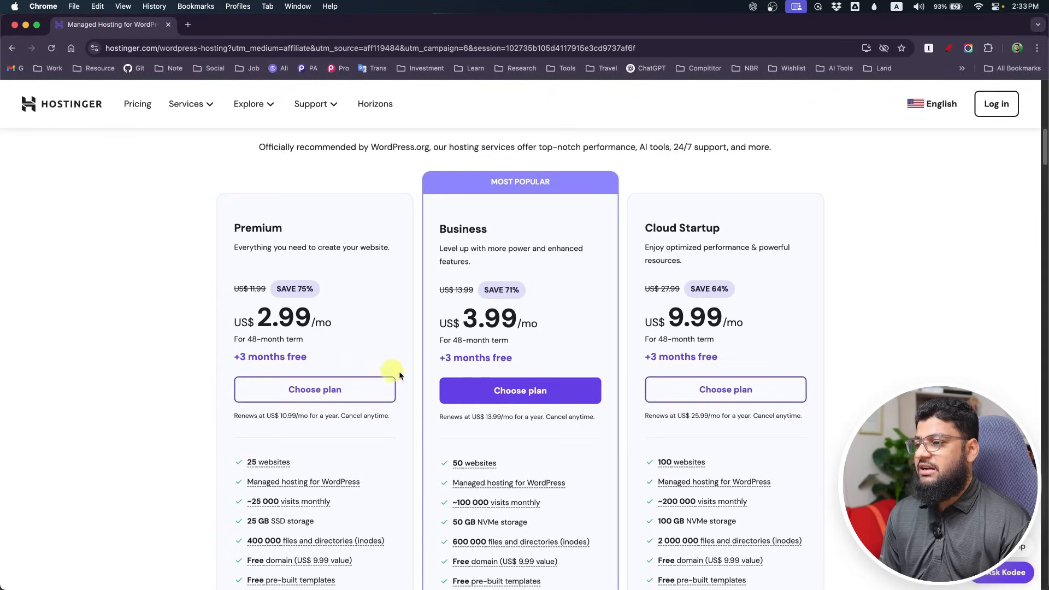
left_click(323, 384)
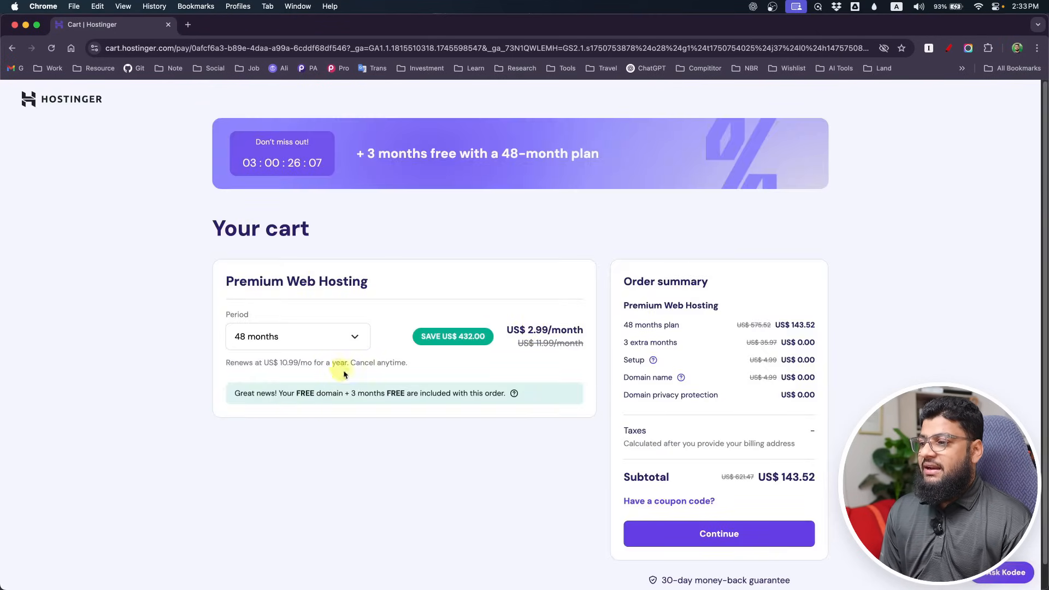
- Review the cart's US$ 143.52 subtotal, 2.99 monthly price and 10.99 renewal price
scroll(369, 398, "down", 1)
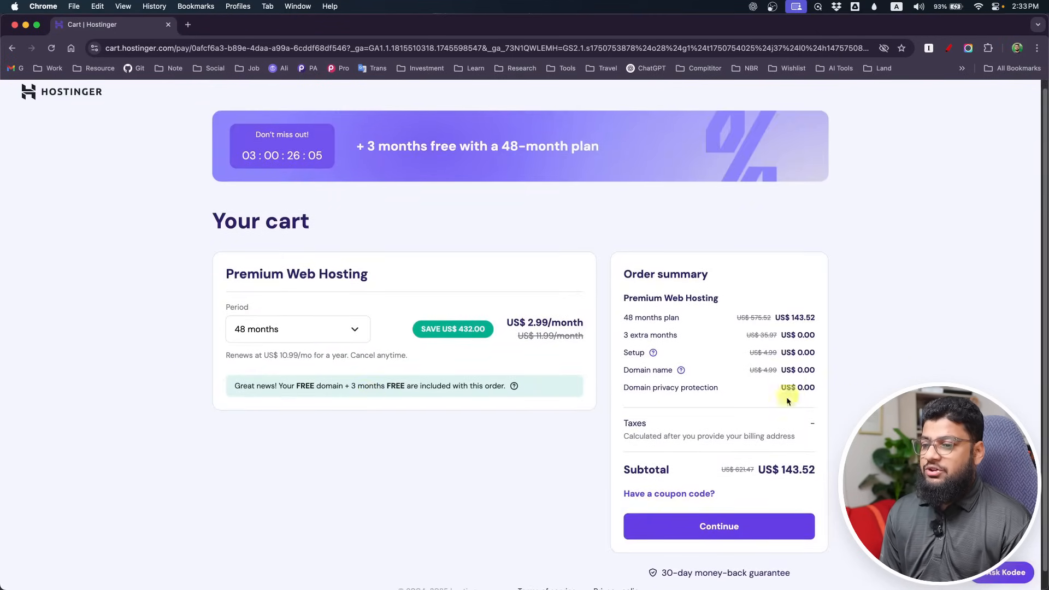
left_click_drag(782, 470, 817, 470)
left_click(818, 470)
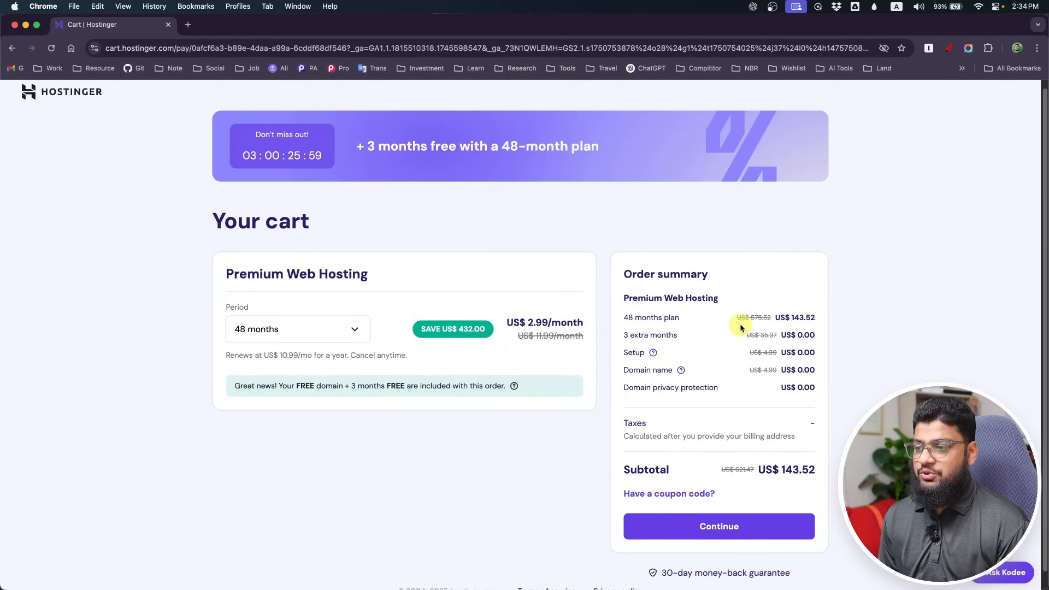
mouse_move(543, 336)
left_mouse_down()
mouse_move(582, 333)
mouse_move(548, 325)
left_mouse_up()
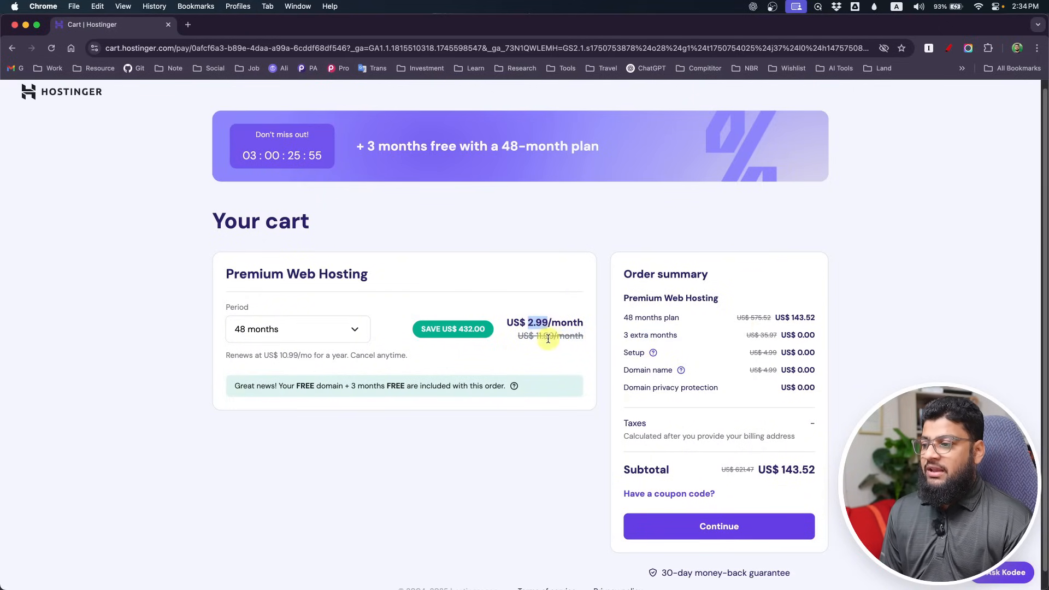
left_click(516, 366)
left_click_drag(282, 356, 343, 356)
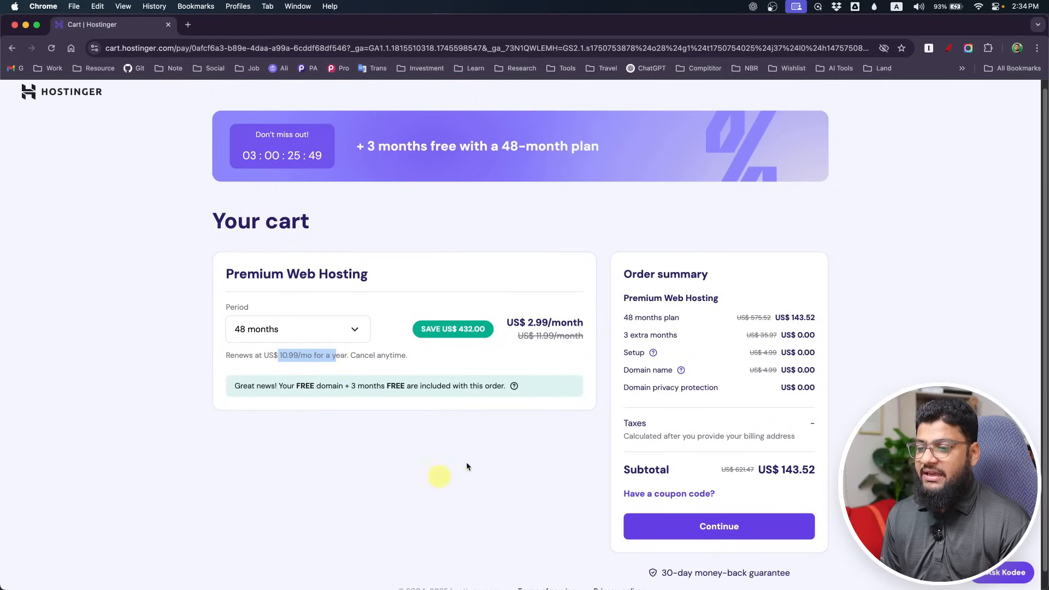
- Apply a 10% coupon code, cutting the subtotal to US$ 129.17, and continue to hPanel
left_click(667, 499)
scroll(693, 477, "down", 2)
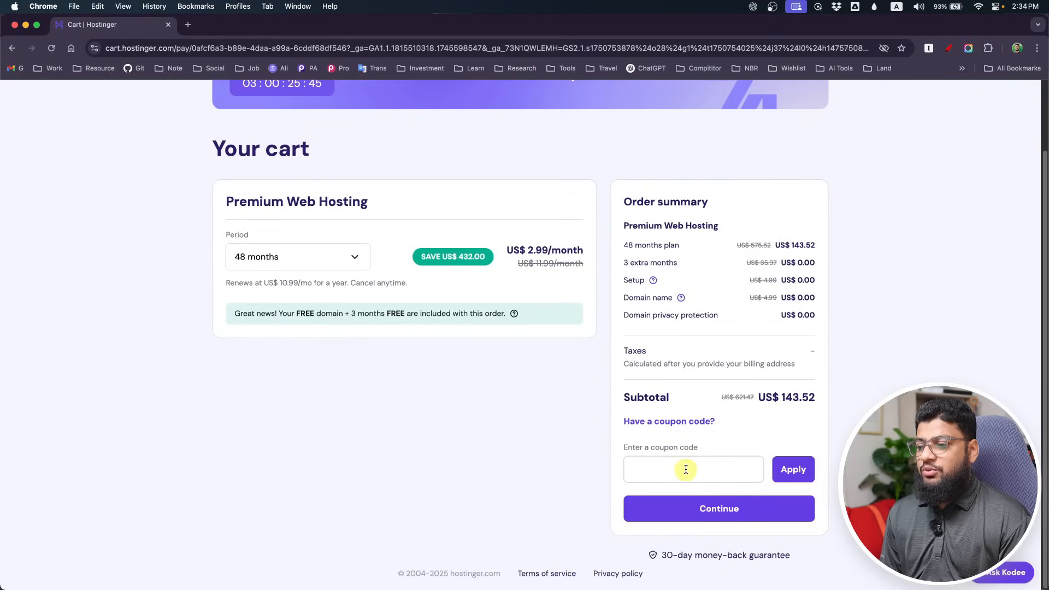
left_click(693, 470)
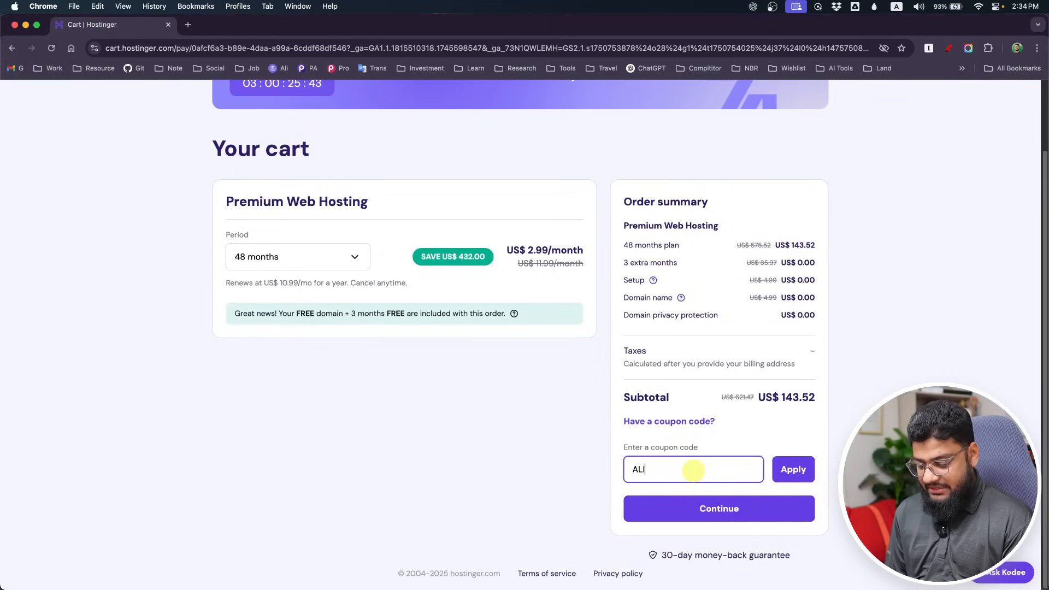
left_click(792, 470)
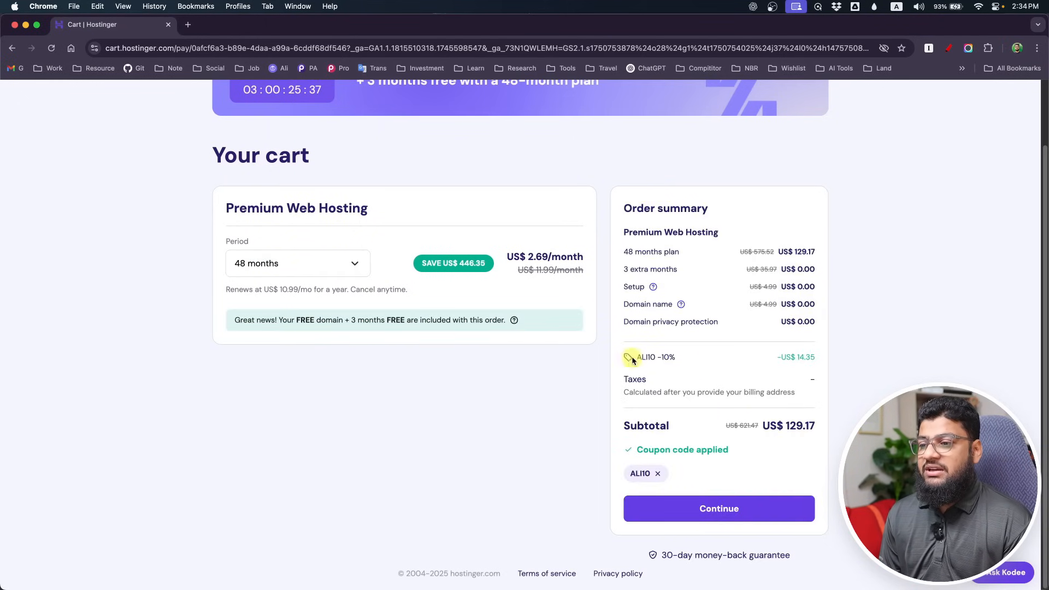
left_click_drag(631, 357, 690, 357)
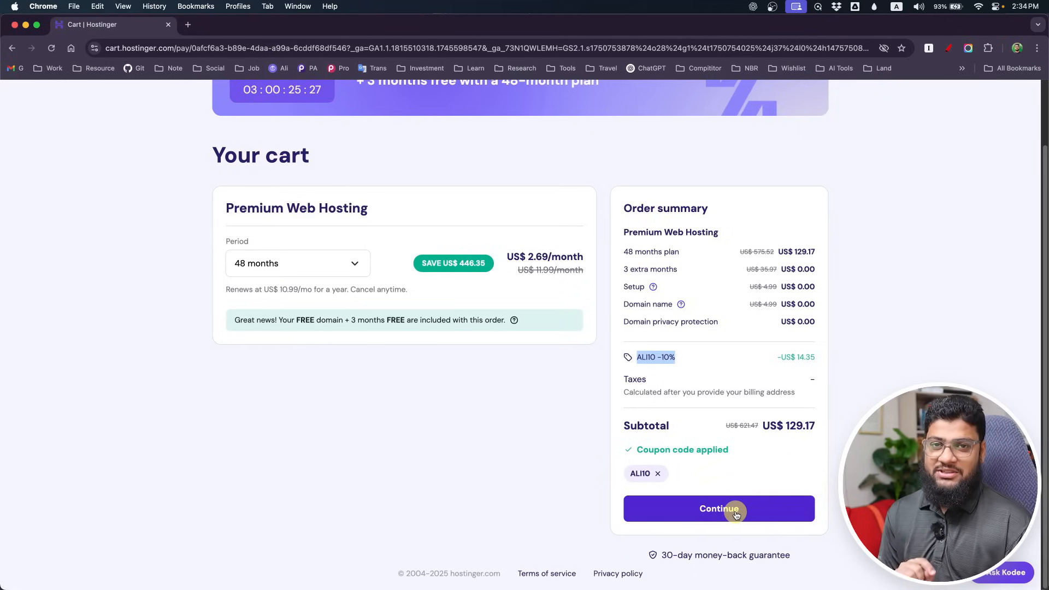
left_click(336, 61)
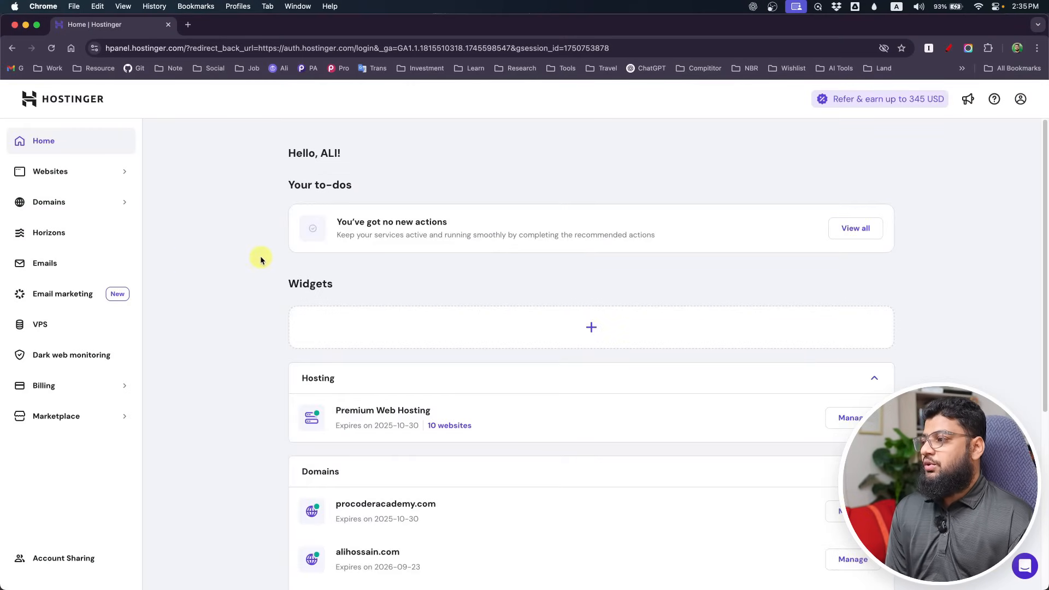
- Go to Websites in the hPanel sidebar and show the Add website options
scroll(258, 301, "down", 4)
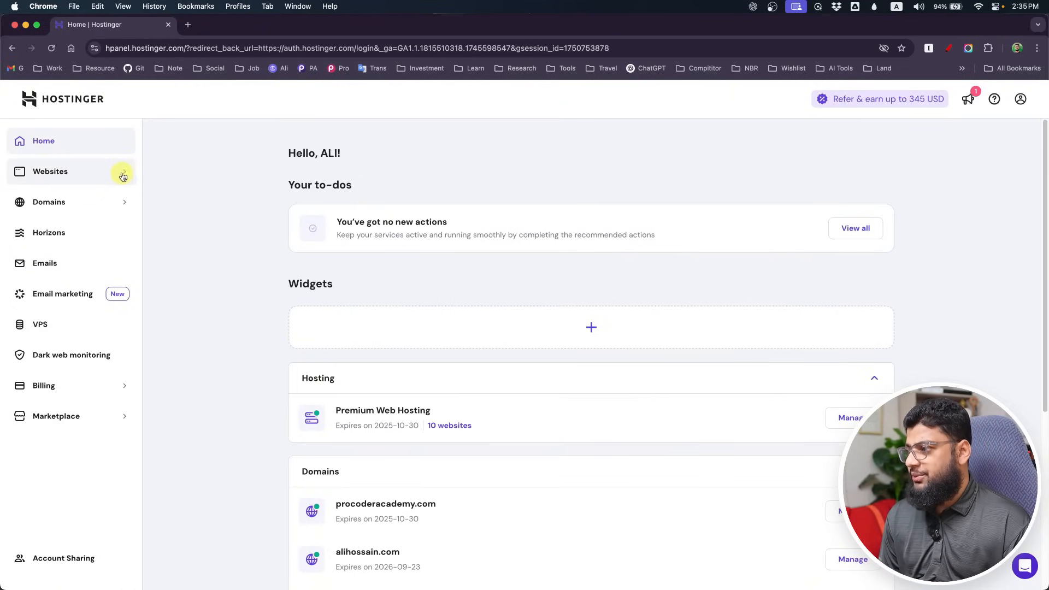
left_click(40, 170)
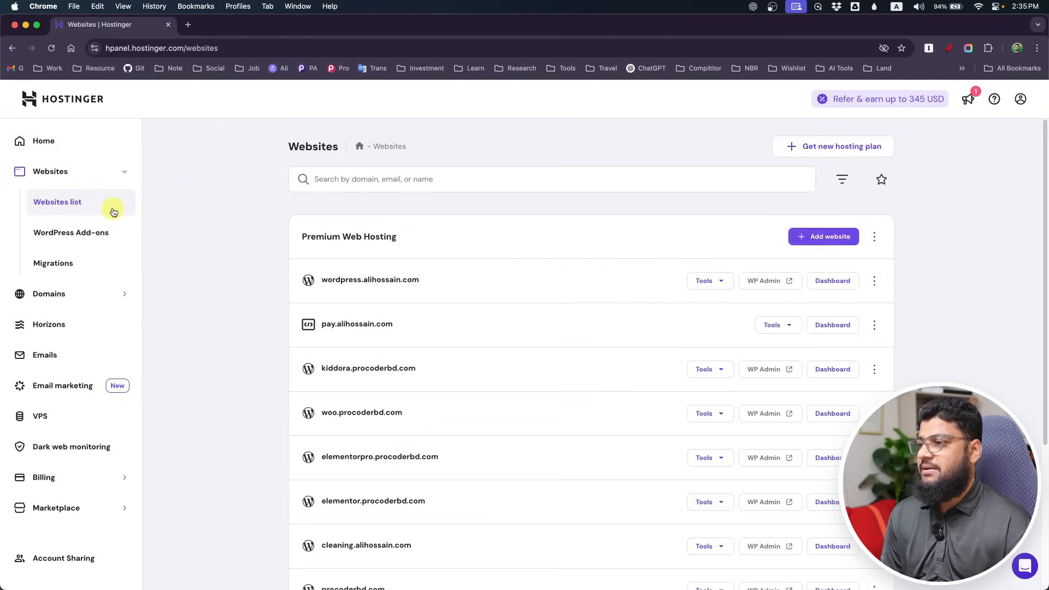
left_click(826, 241)
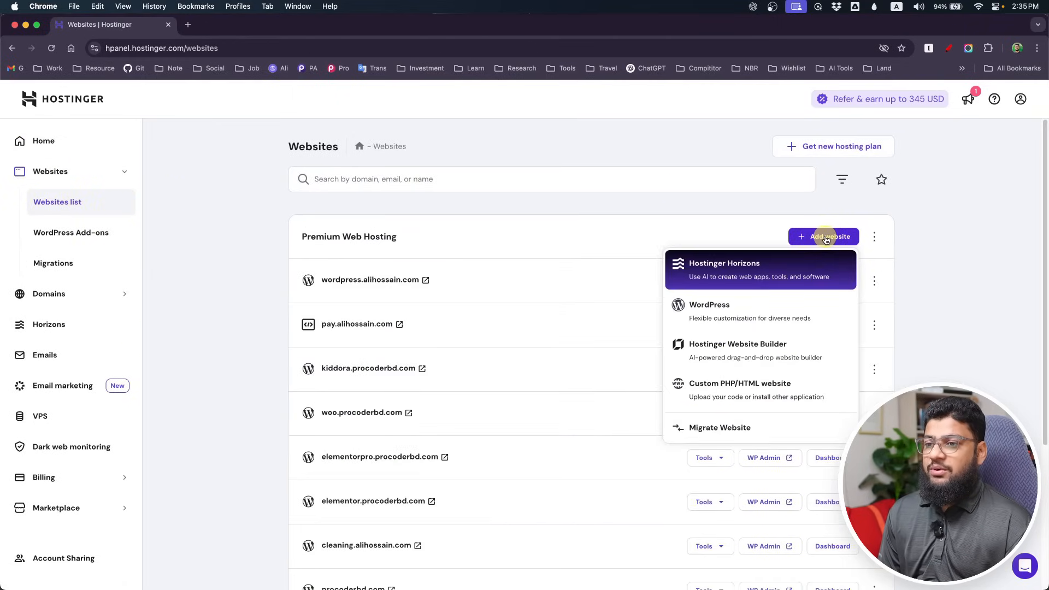
- Add a new WordPress site, accept the login details, and start with a blank site
left_click(705, 317)
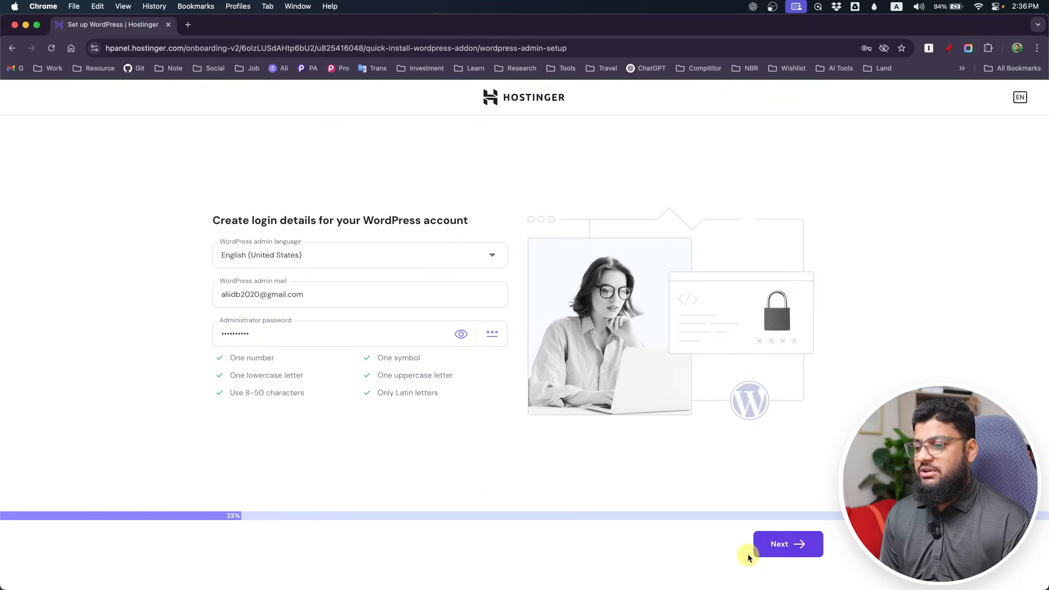
left_click(799, 550)
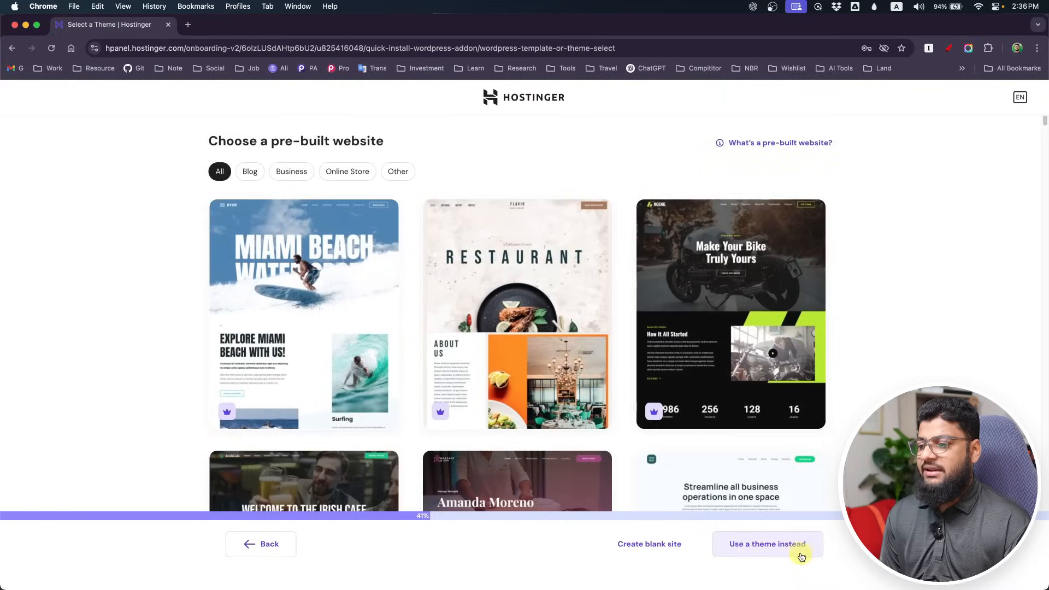
left_click(642, 548)
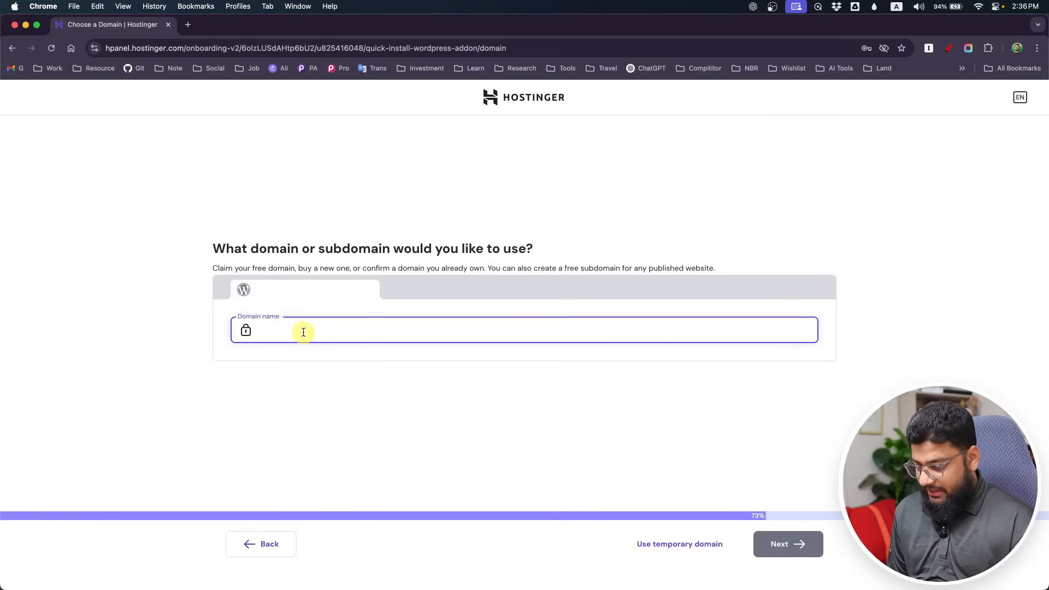
- In ChatGPT, select the brand name 'IdeaLogik' in the earlier logo prompt
key("super+Tab")
scroll(460, 295, "up", 15)
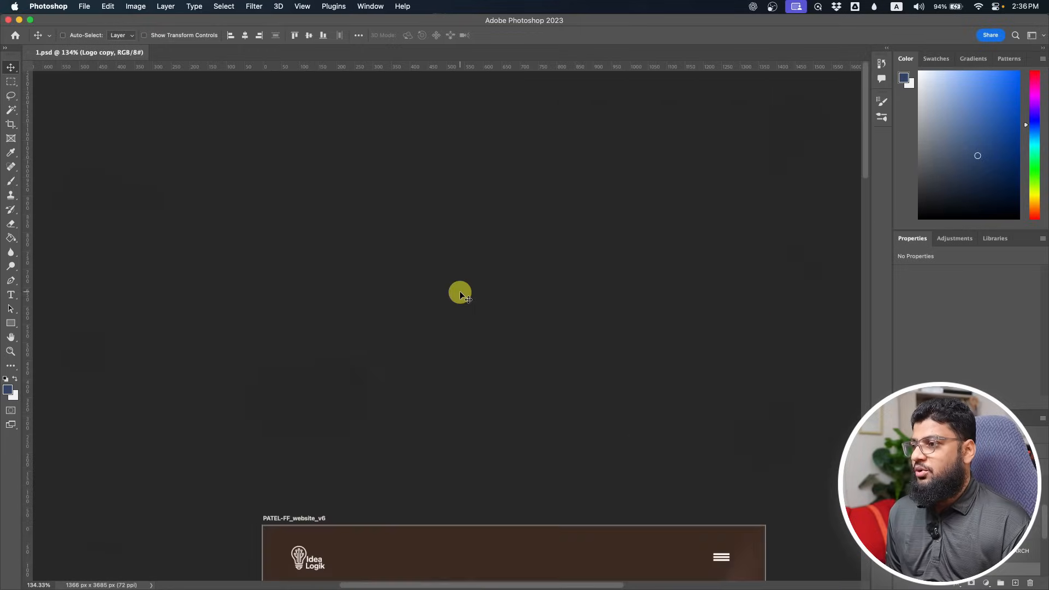
scroll(461, 293, "down", 3)
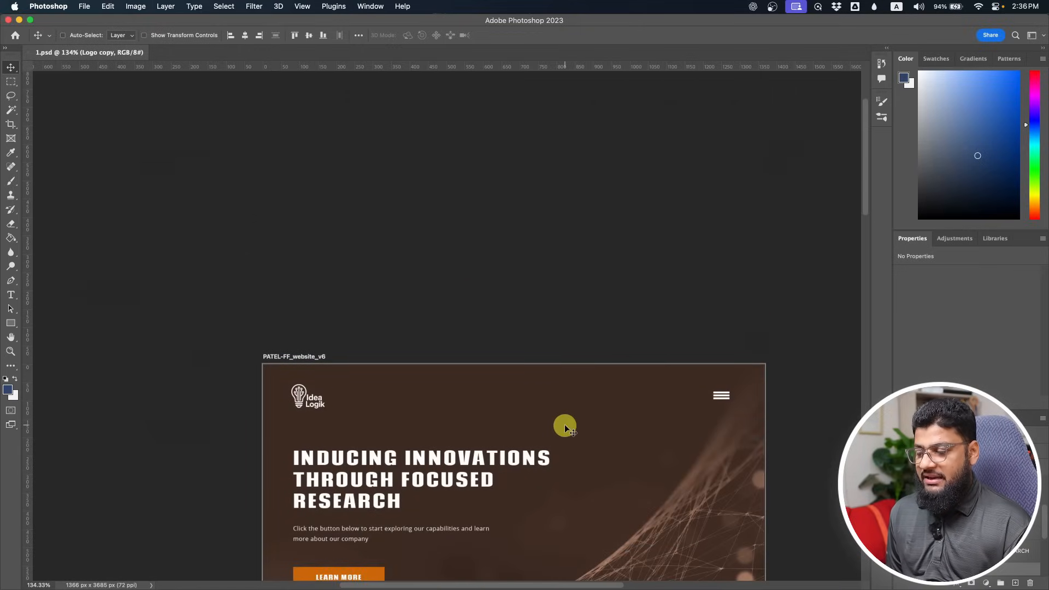
key("super")
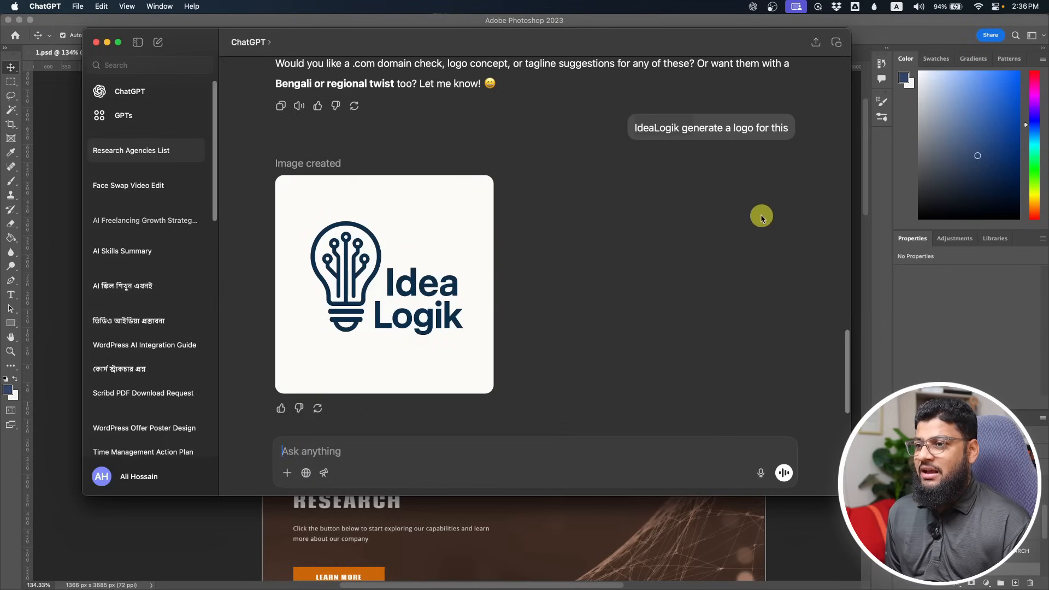
double_click(650, 129)
key("super+c")
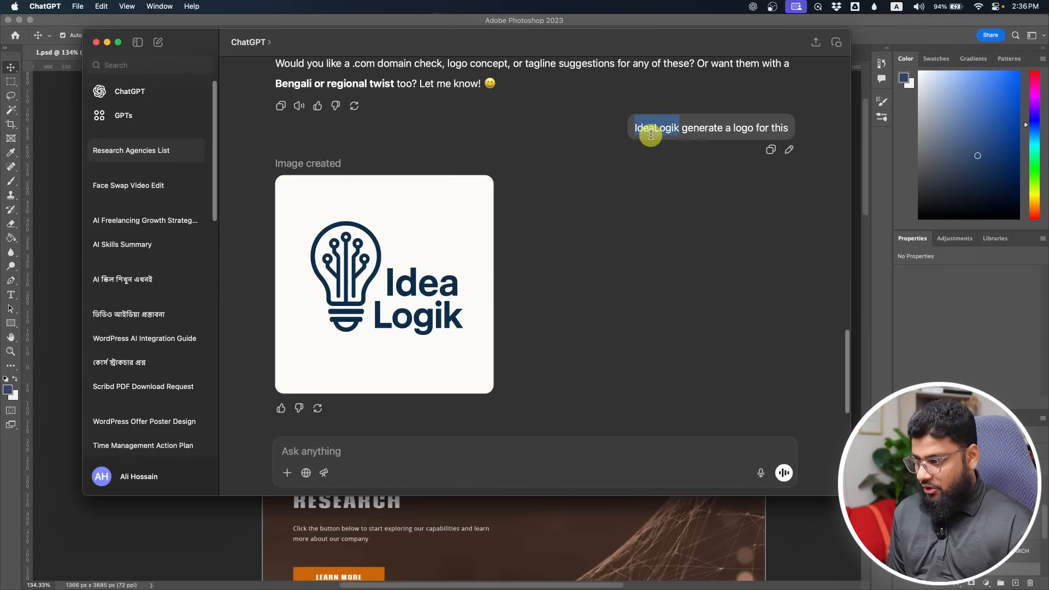
- Use a free IdeaLogik subdomain of your domain and install WordPress on it
key("super+Tab")
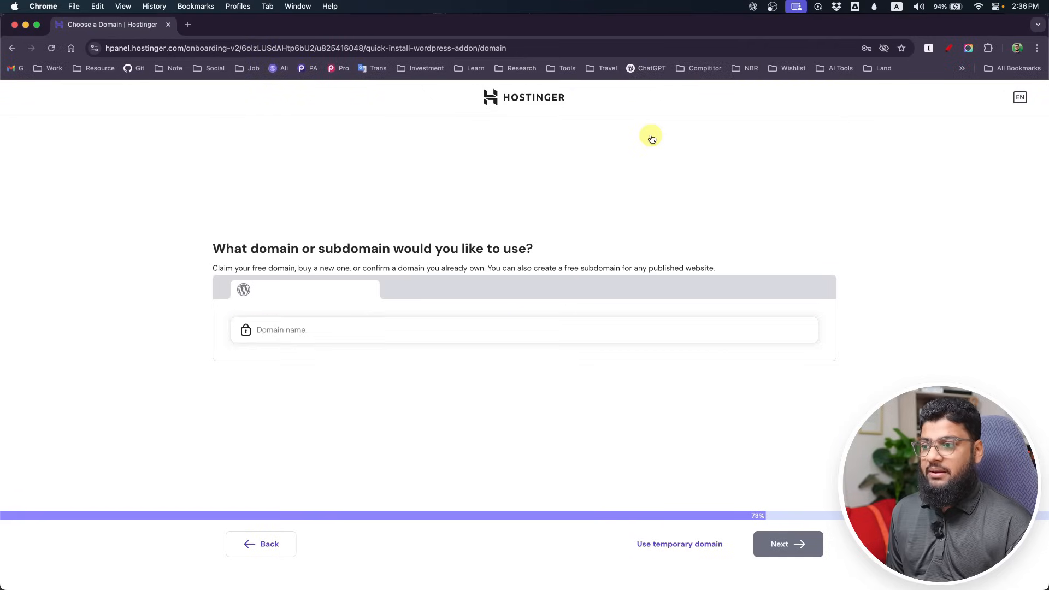
key("super+v")
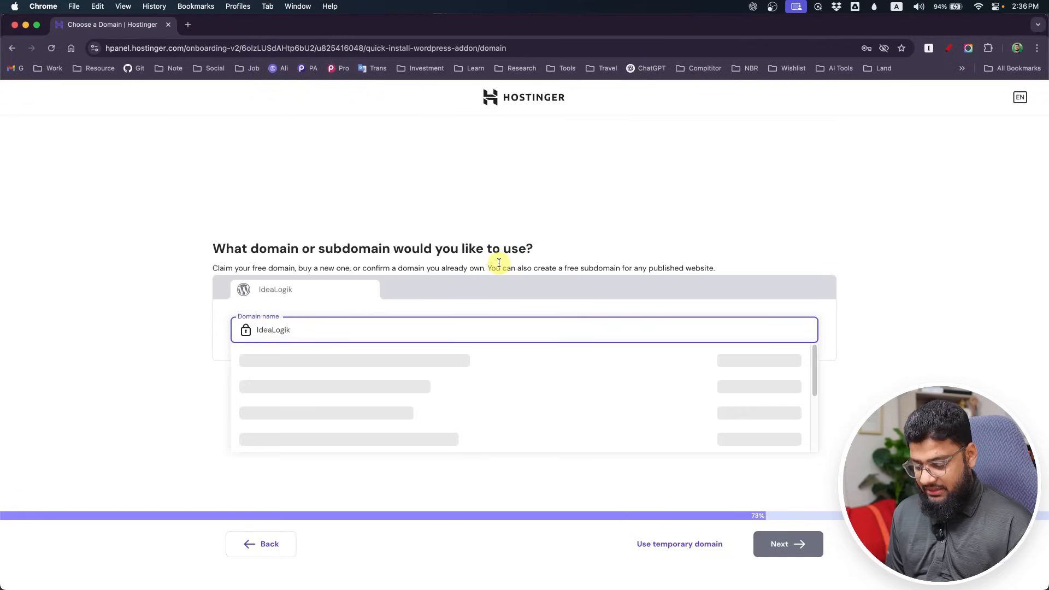
type(".alihos")
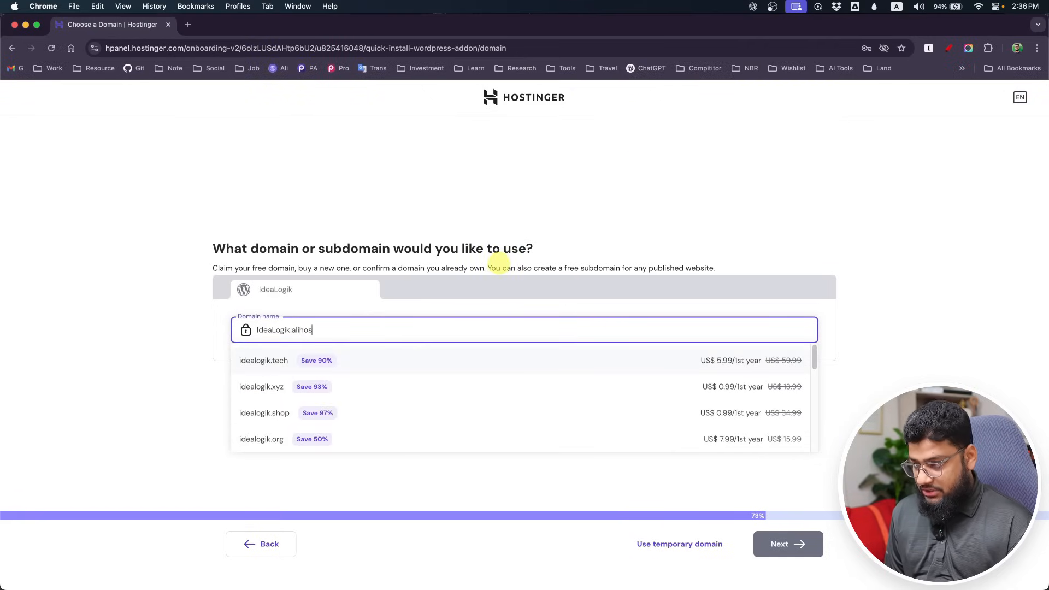
type("sain.com")
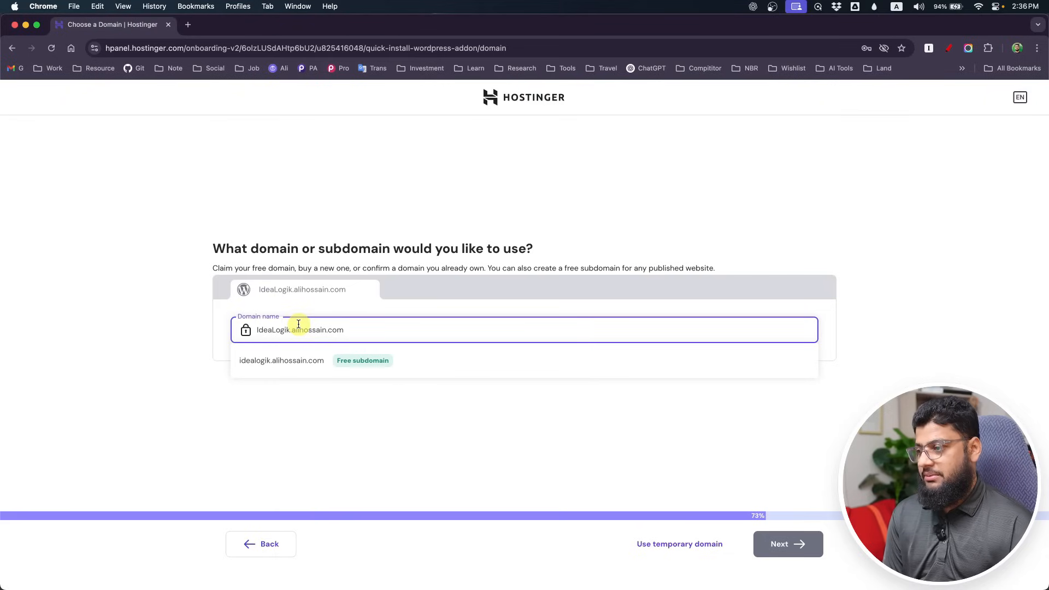
left_click(300, 361)
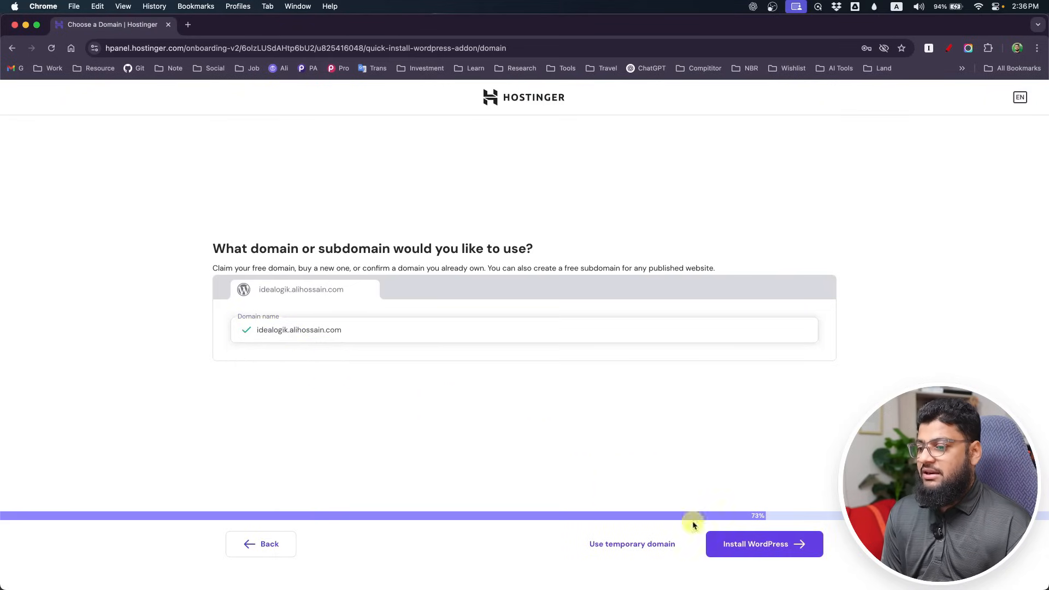
left_click(769, 553)
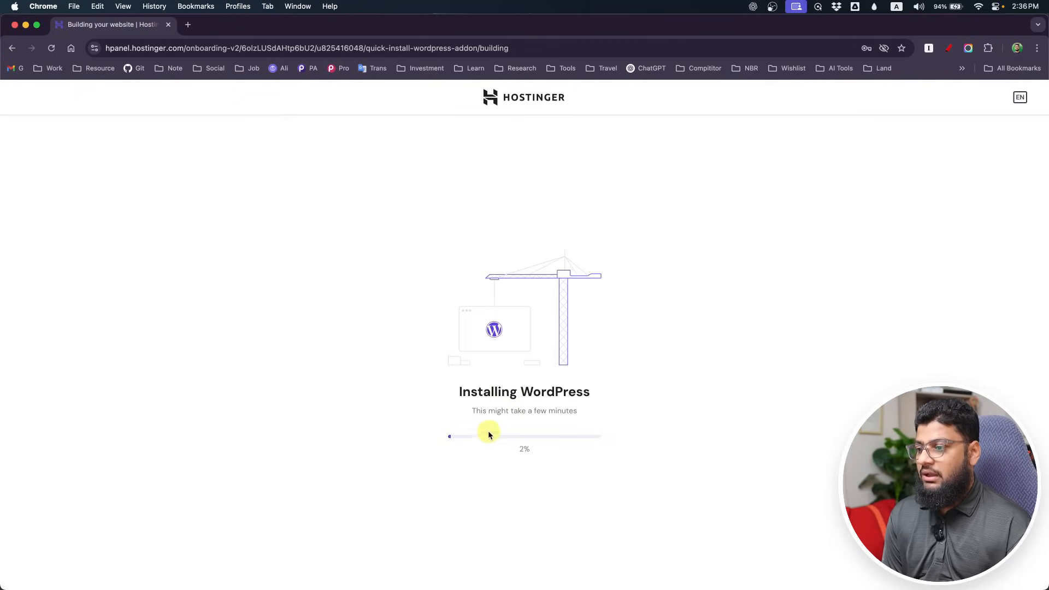
left_click_drag(459, 391, 609, 414)
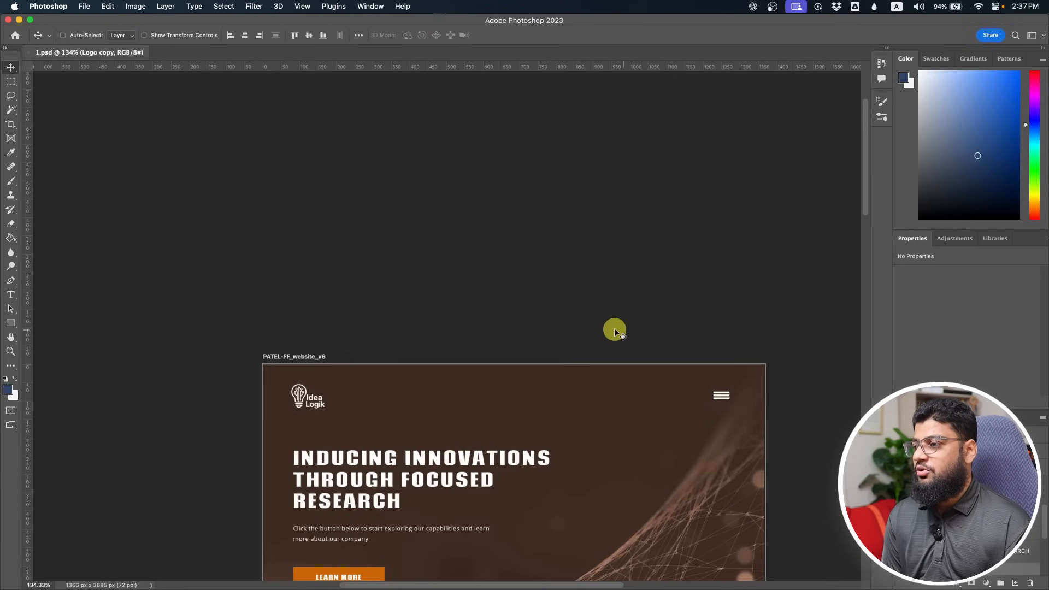
- Look over the mockup in Photoshop and select the 'Logo copy' layer group
scroll(470, 398, "down", 10)
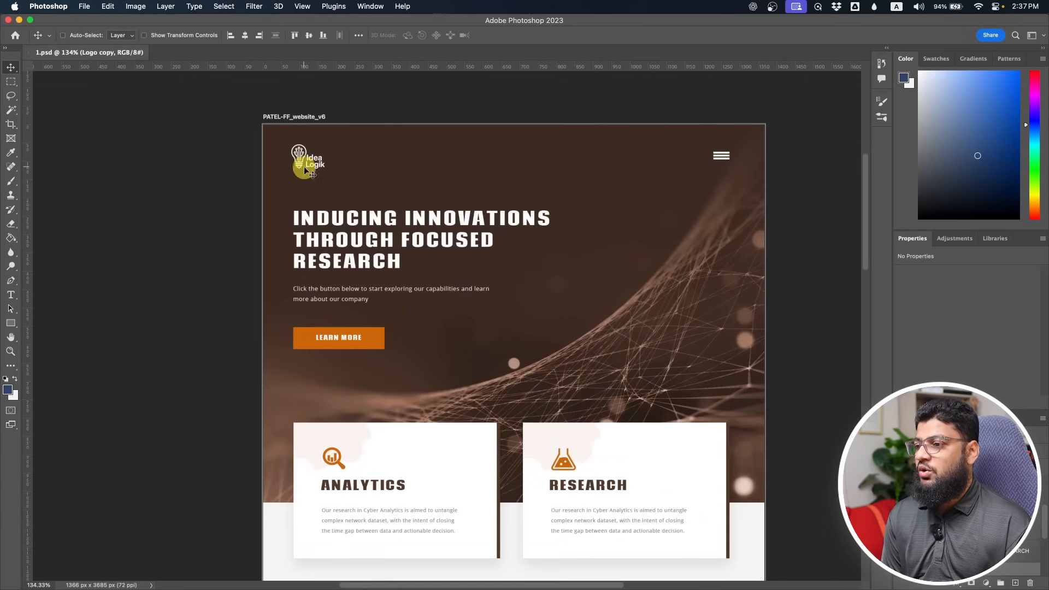
scroll(413, 460, "down", 15)
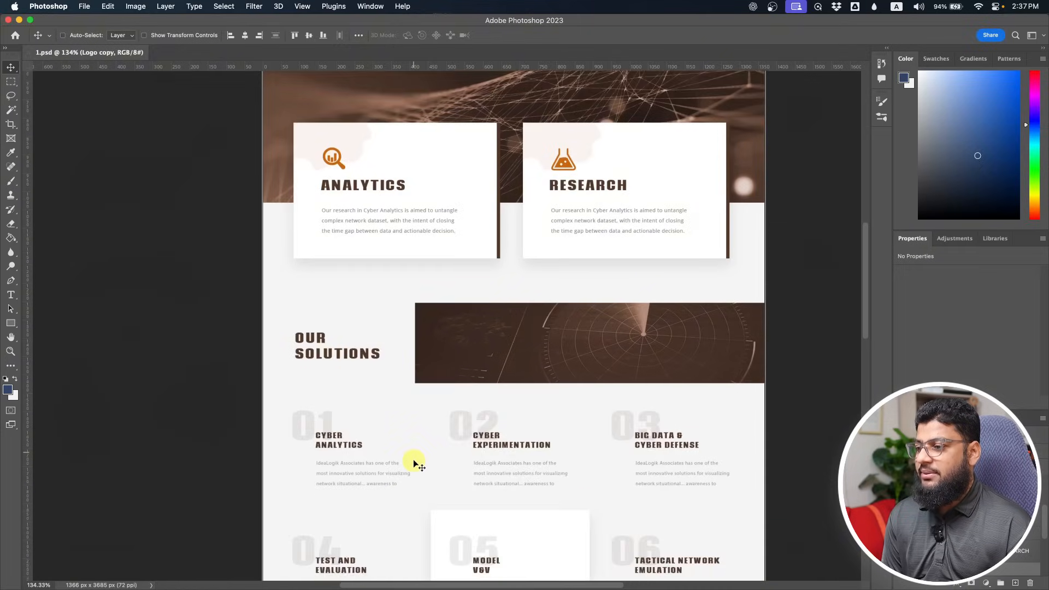
scroll(412, 456, "up", 20)
scroll(411, 454, "down", 5)
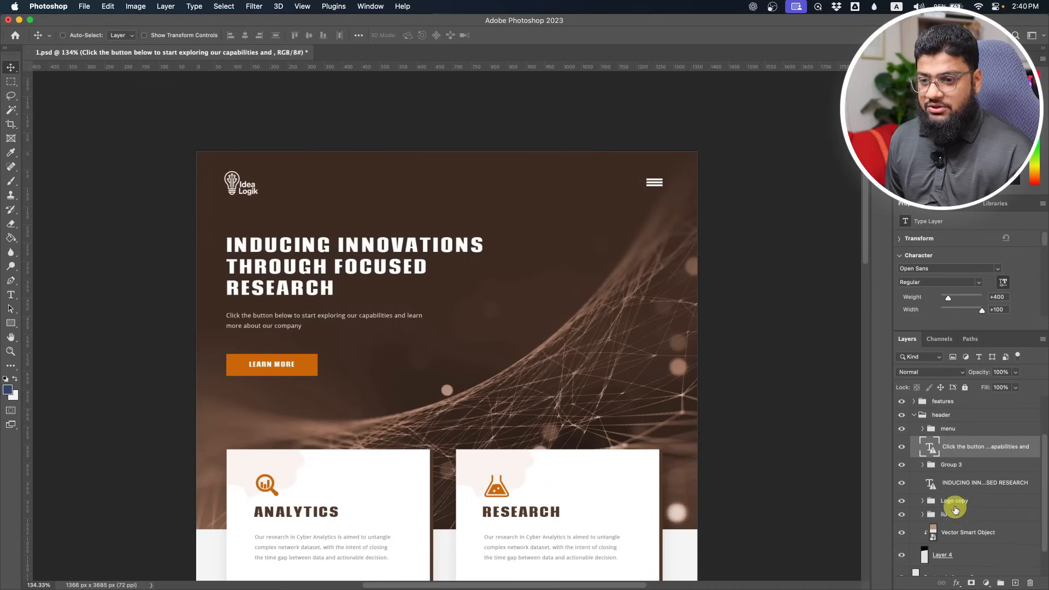
scroll(939, 503, "down", 2)
left_click(932, 484)
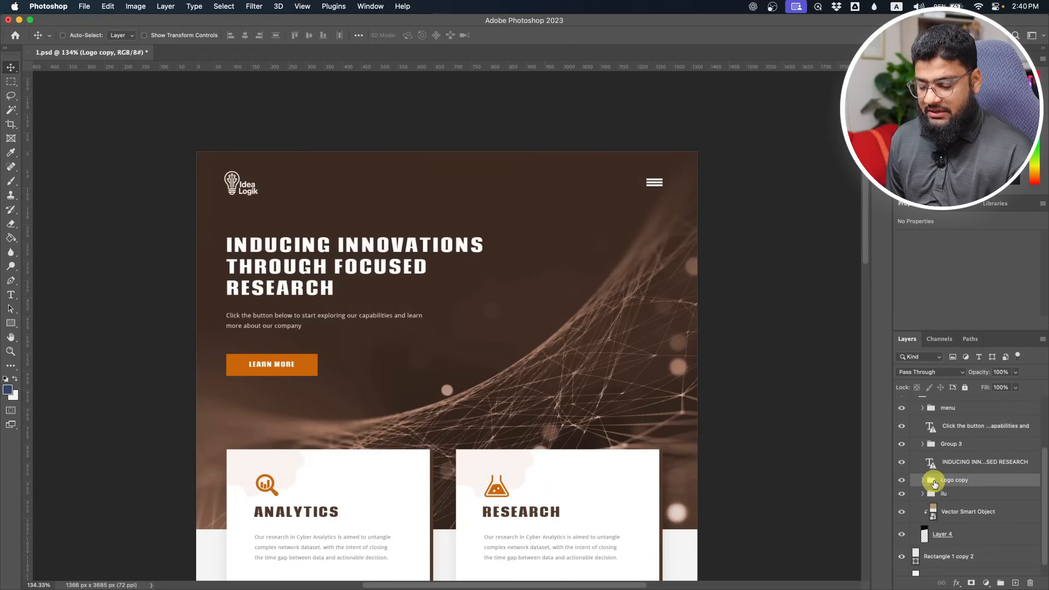
- Solo the Logo copy layer, trim the canvas on transparent pixels, and preview Save for Web without exporting
left_click(901, 480, "alt")
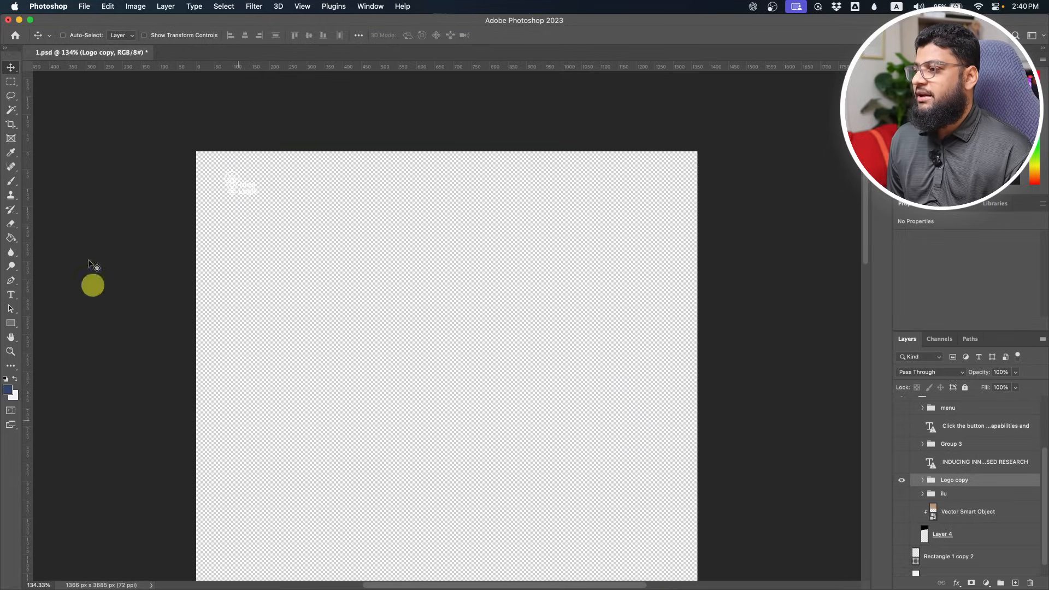
left_click(135, 6)
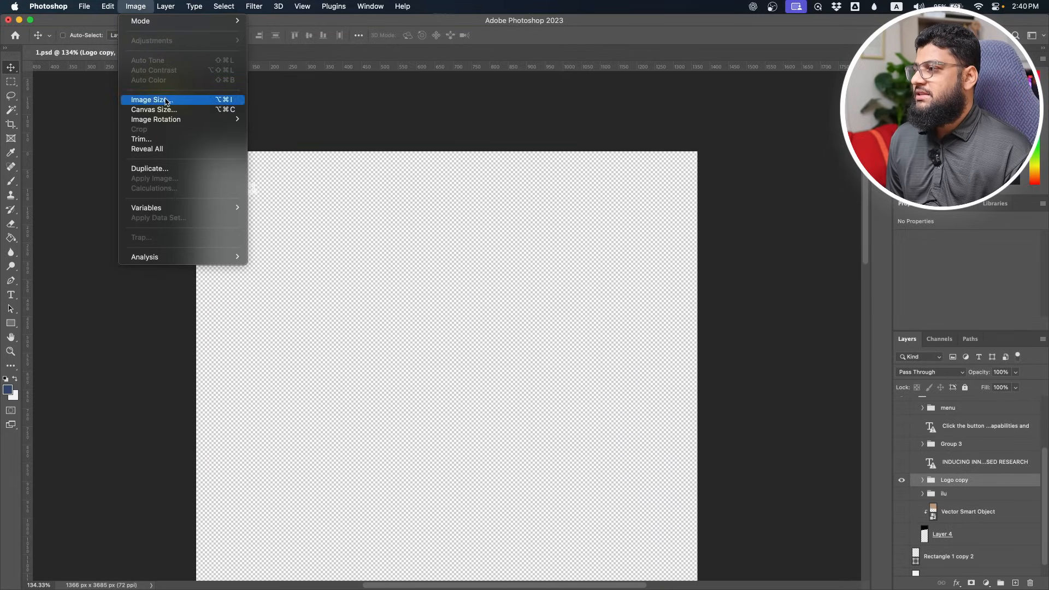
left_click(153, 139)
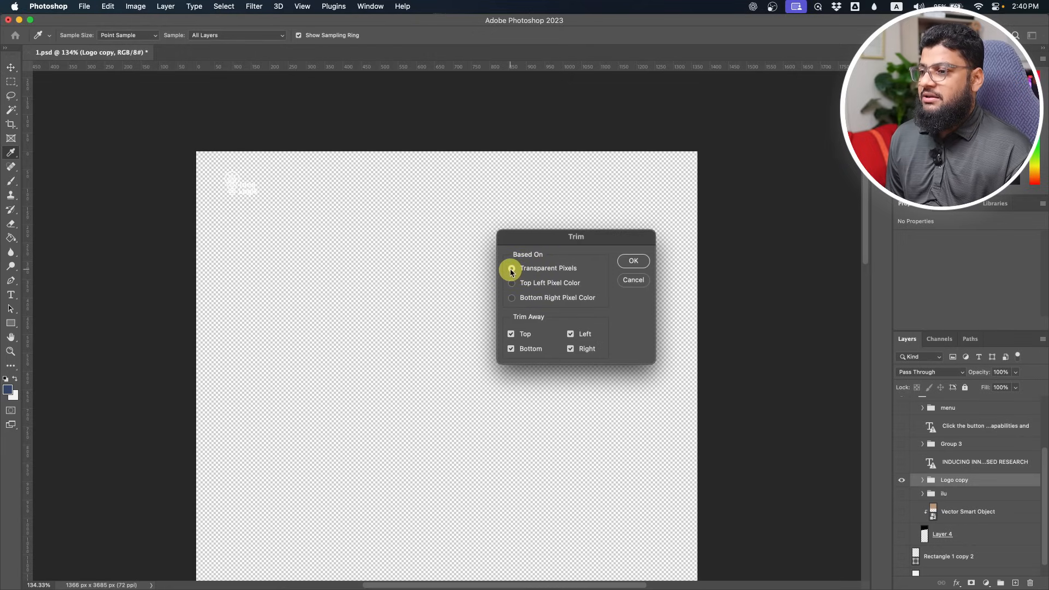
left_click(512, 297)
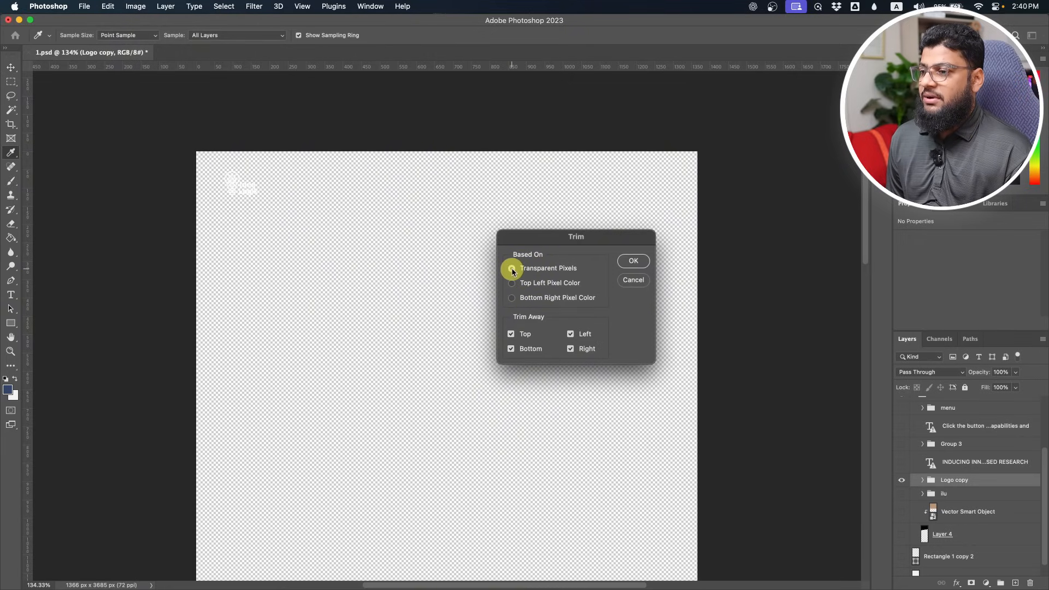
left_click(633, 261)
key("v")
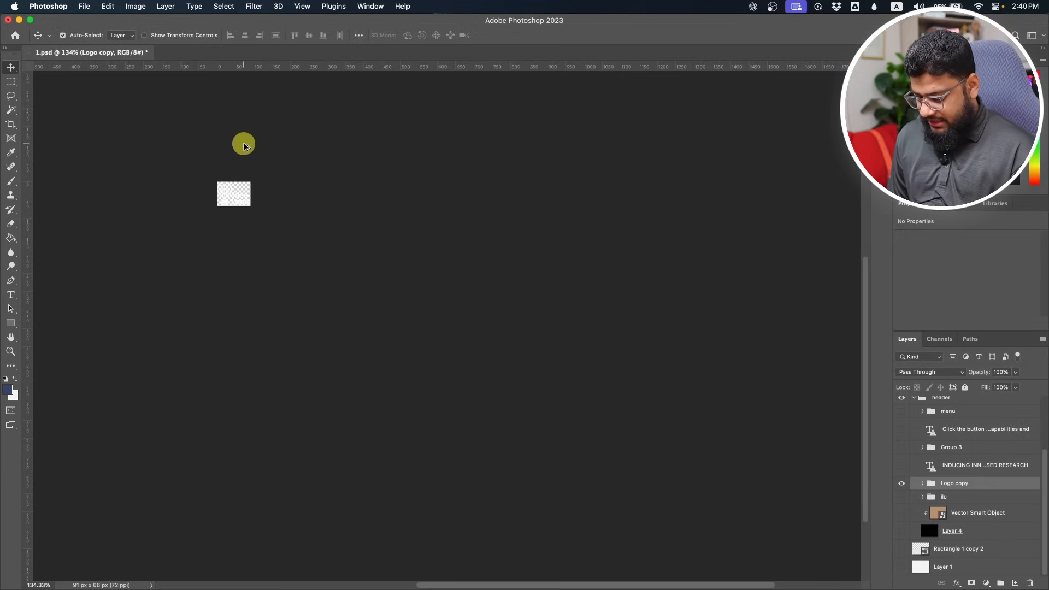
key("super+alt+shift+s")
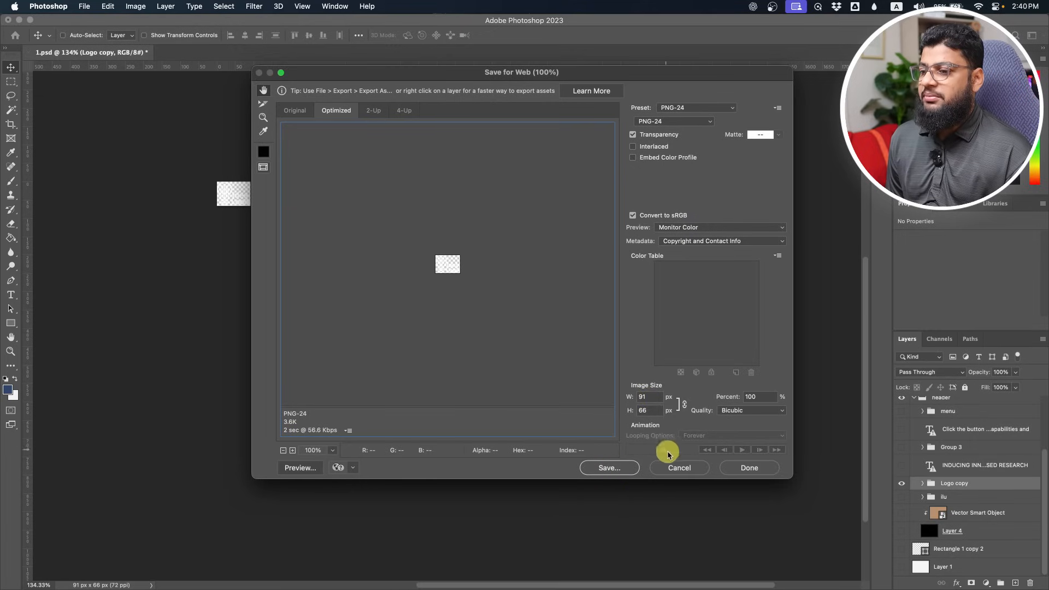
left_click(679, 467)
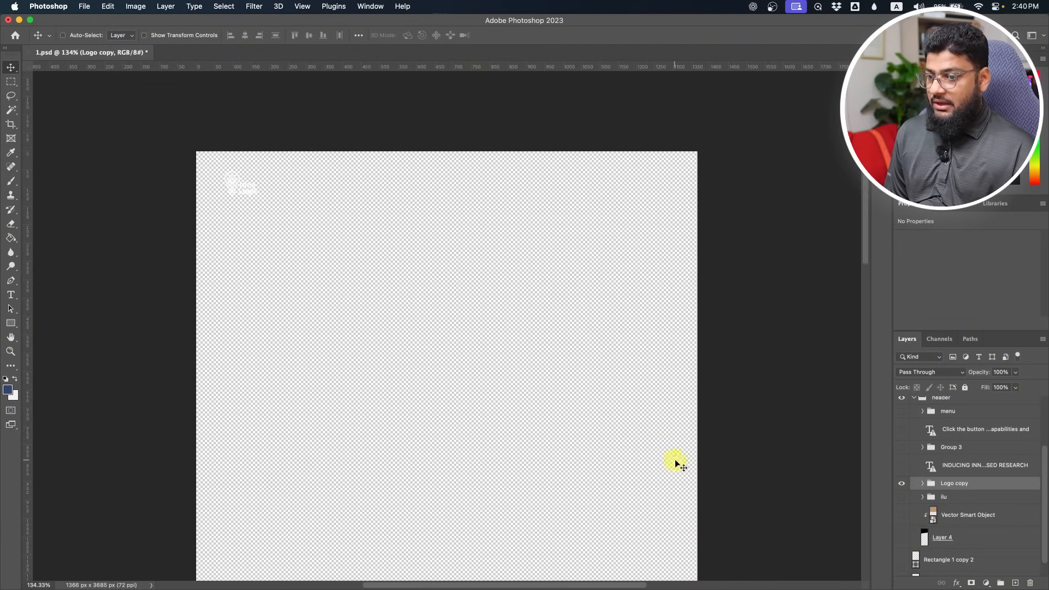
- Enlarge the logo with Free Transform and trim the canvas down to it
key("cmd+t")
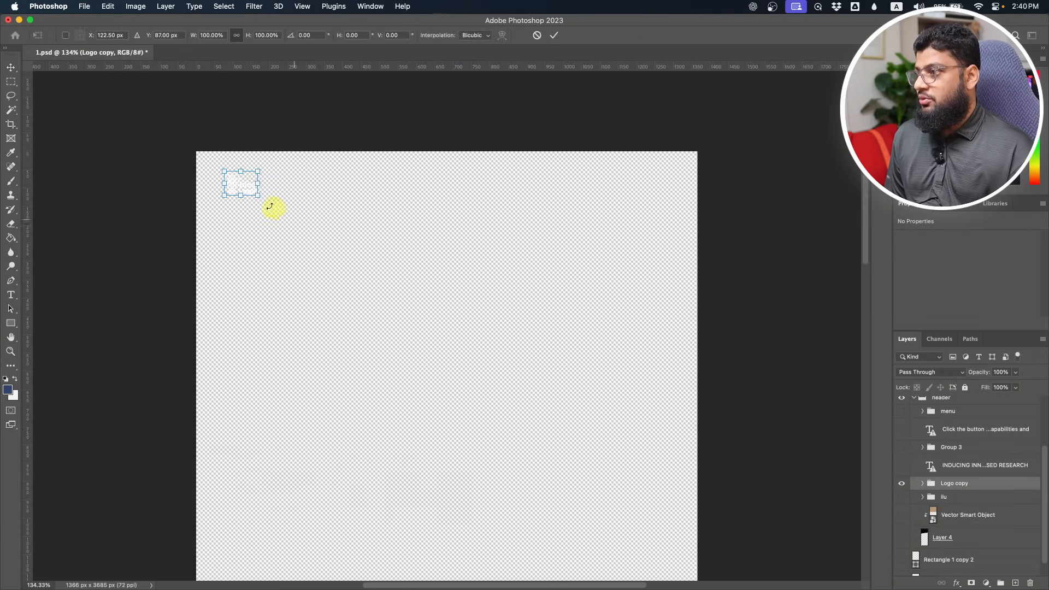
left_click_drag(256, 193, 309, 235)
key("Return")
left_click(135, 6)
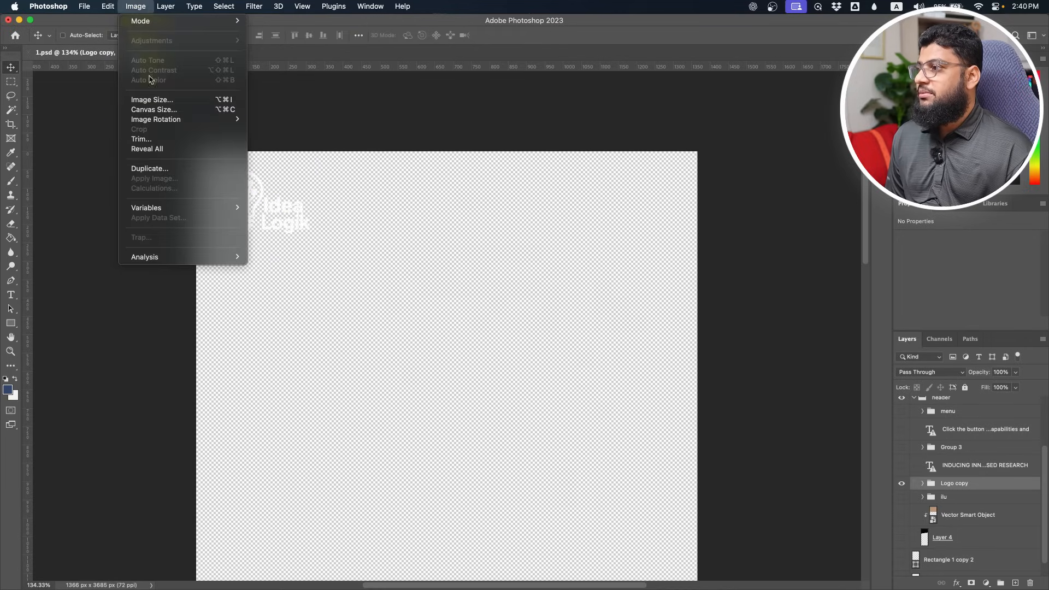
left_click(156, 140)
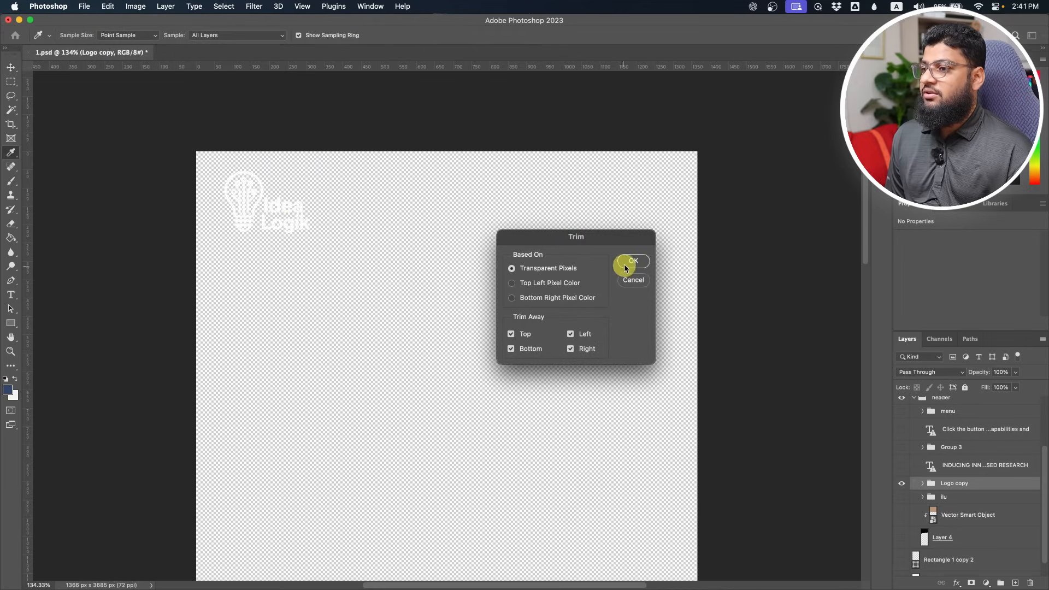
left_click(629, 261)
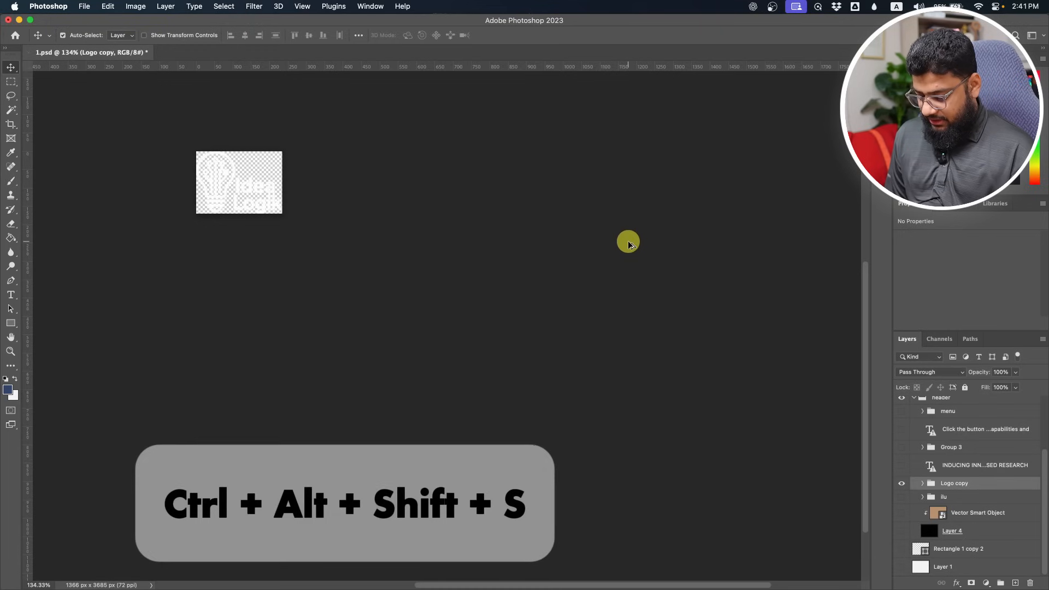
- Export the logo at 150 px wide as logo.png in Downloads, then undo the trim
key("cmd+alt+shift+s")
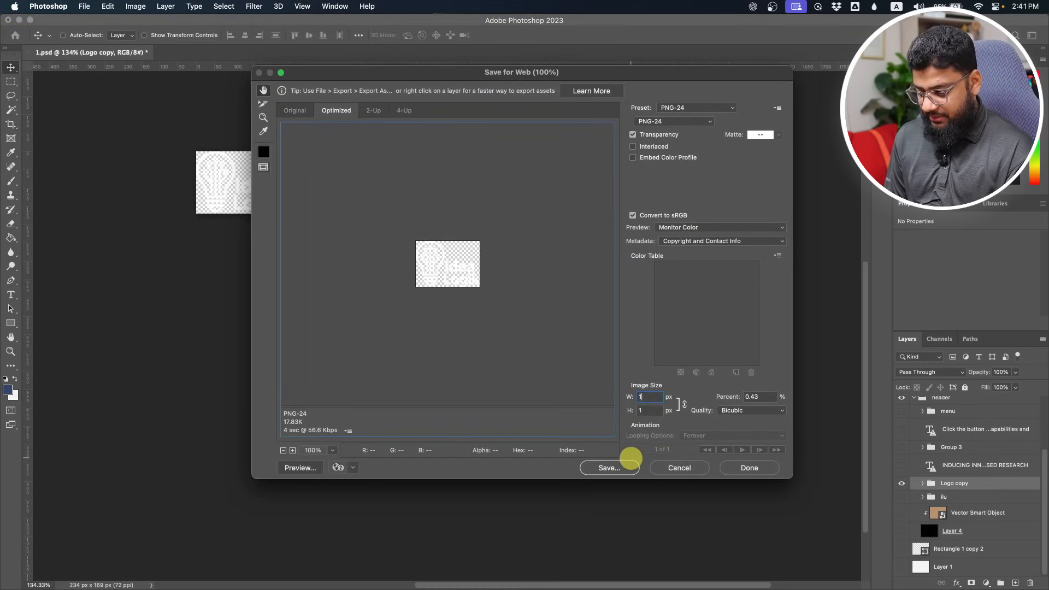
left_click(565, 363)
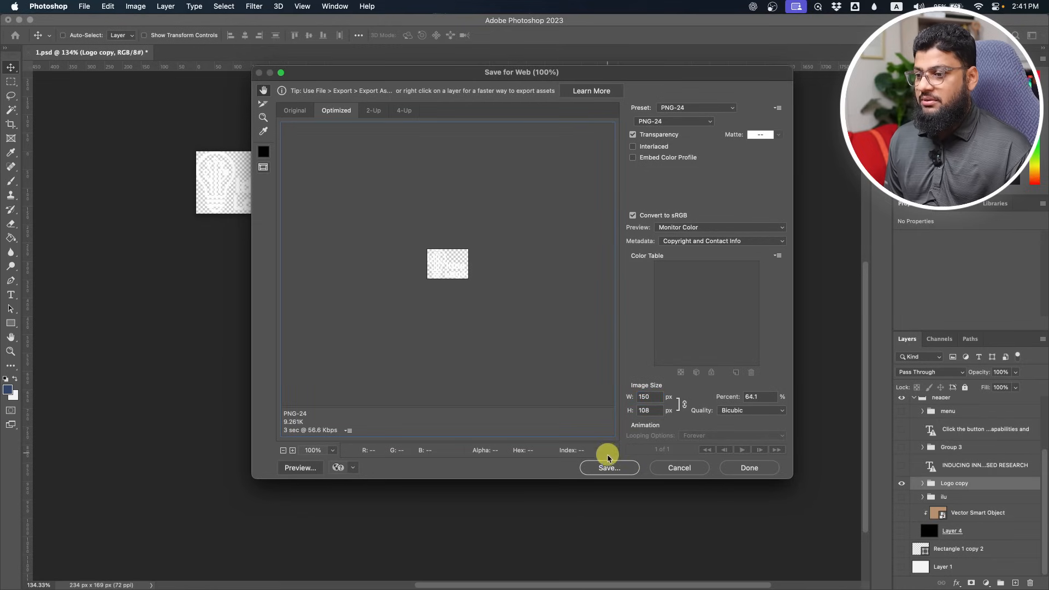
left_click(611, 468)
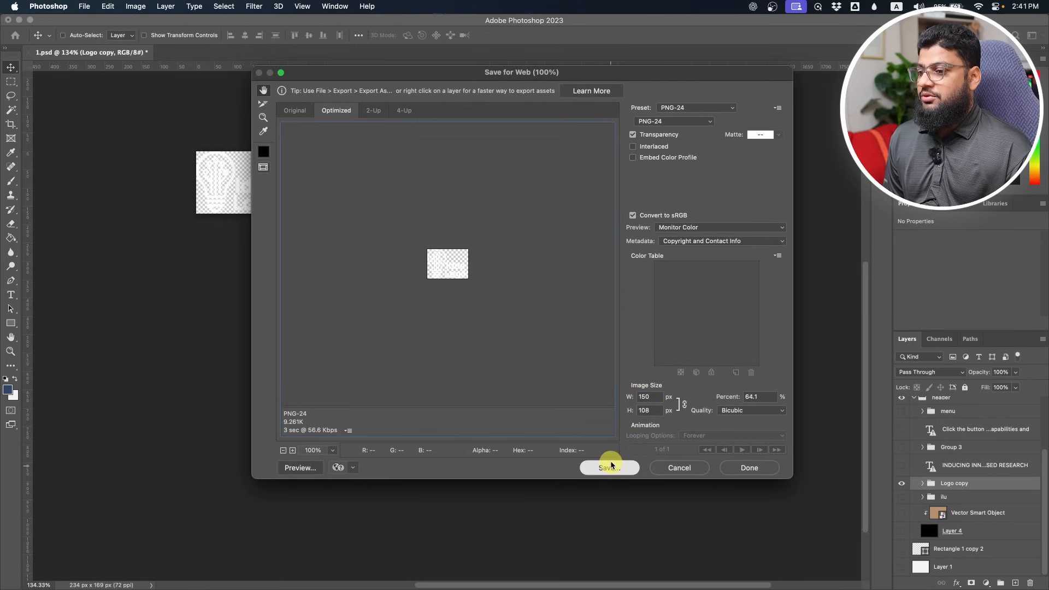
left_click_drag(141, 416, 488, 222)
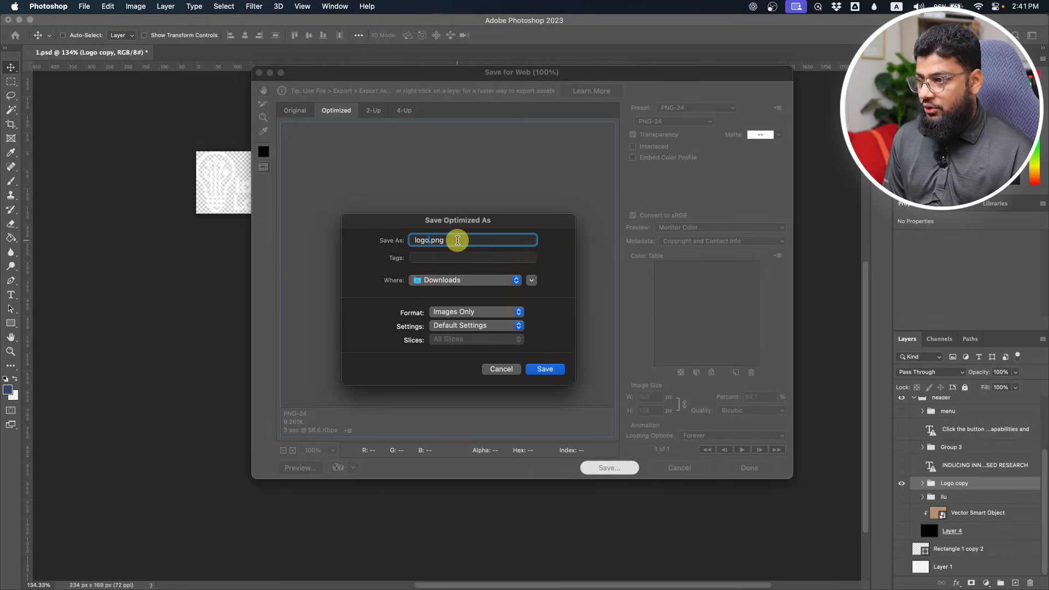
key("Return")
key("super+z")
key("super+z")
key("super+z")
key("super+z")
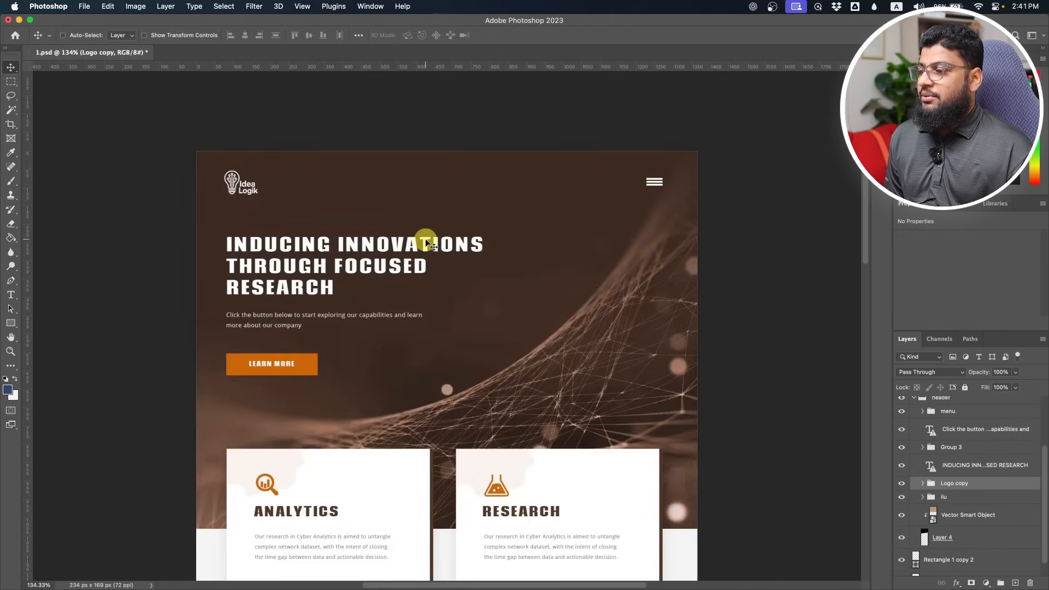
- Toggle layer visibility to find the brown network header image and solo the ilu group
scroll(425, 239, "down", 1)
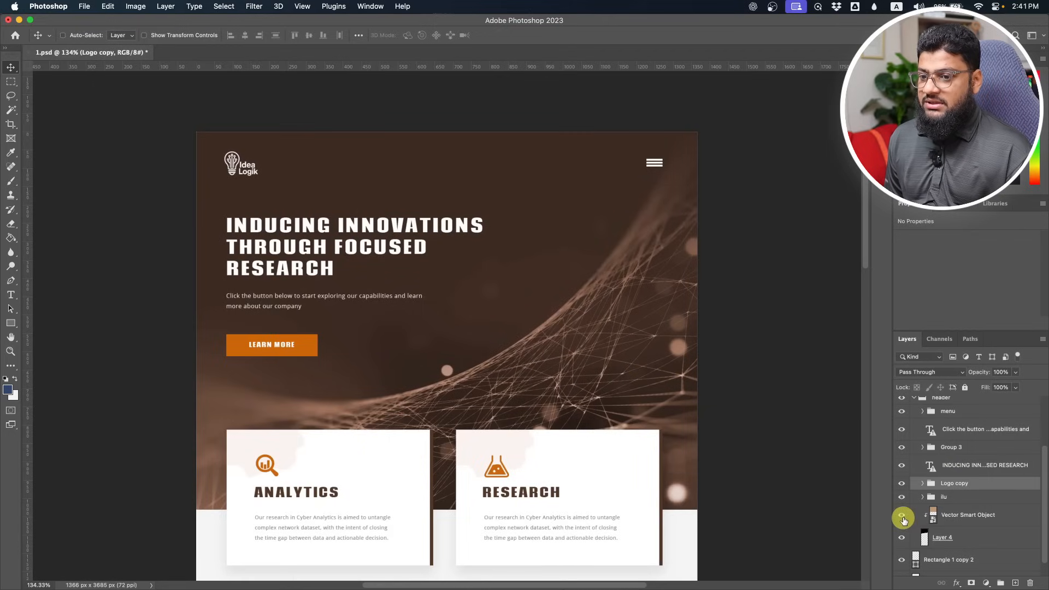
left_click(903, 517)
left_click(901, 498)
left_click(901, 497)
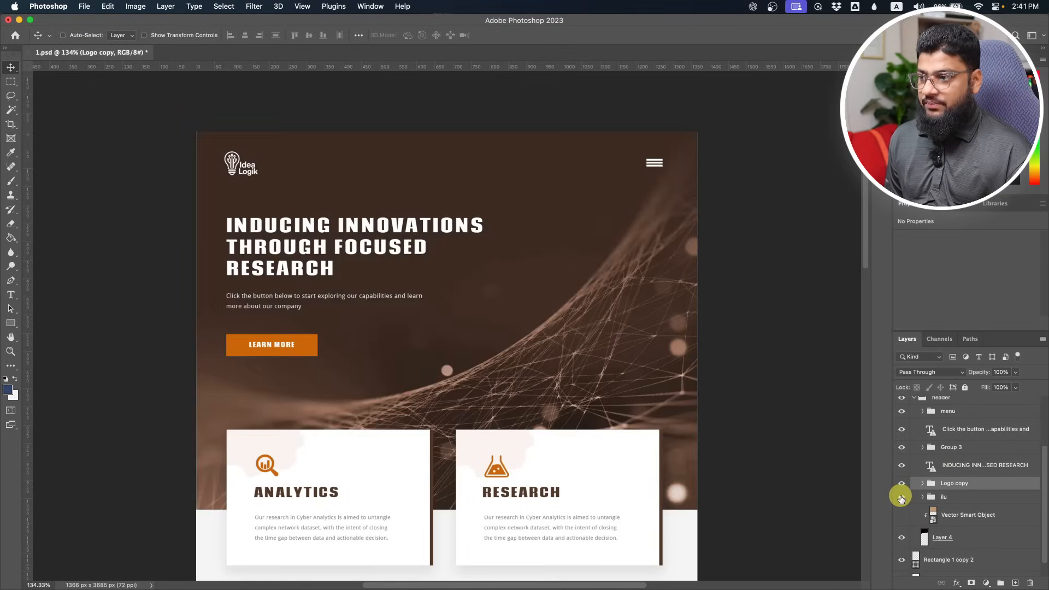
left_click(901, 498)
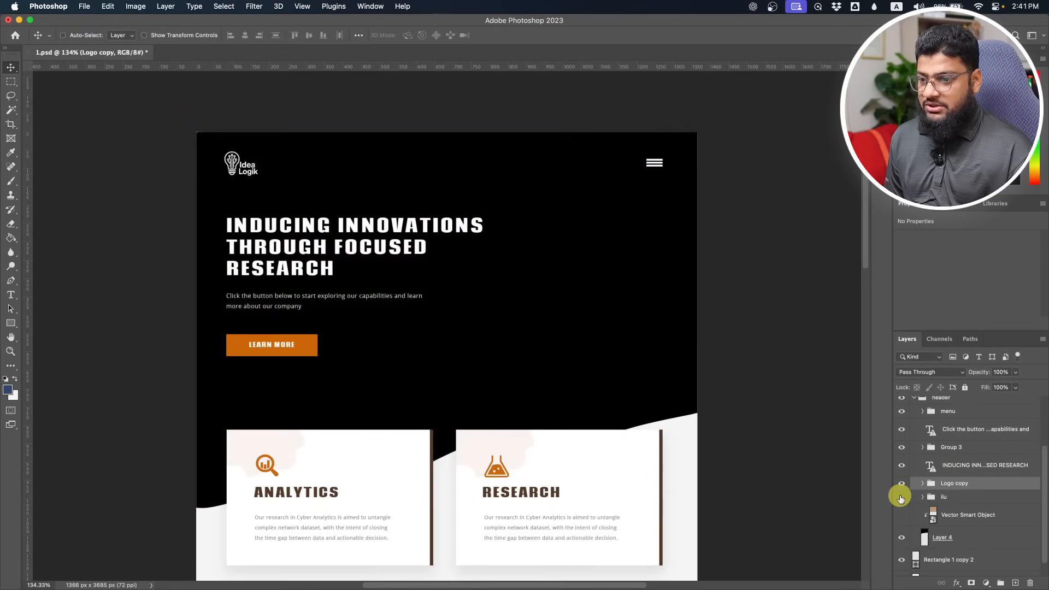
left_click(901, 497, "alt")
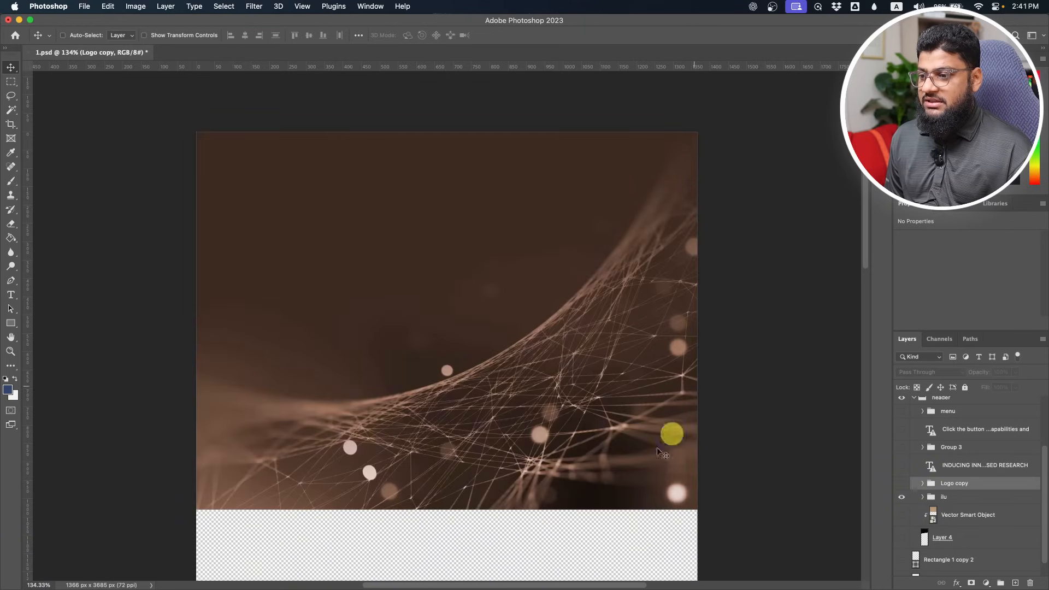
- Trim the canvas to the header image based on transparent pixels
left_click(135, 6)
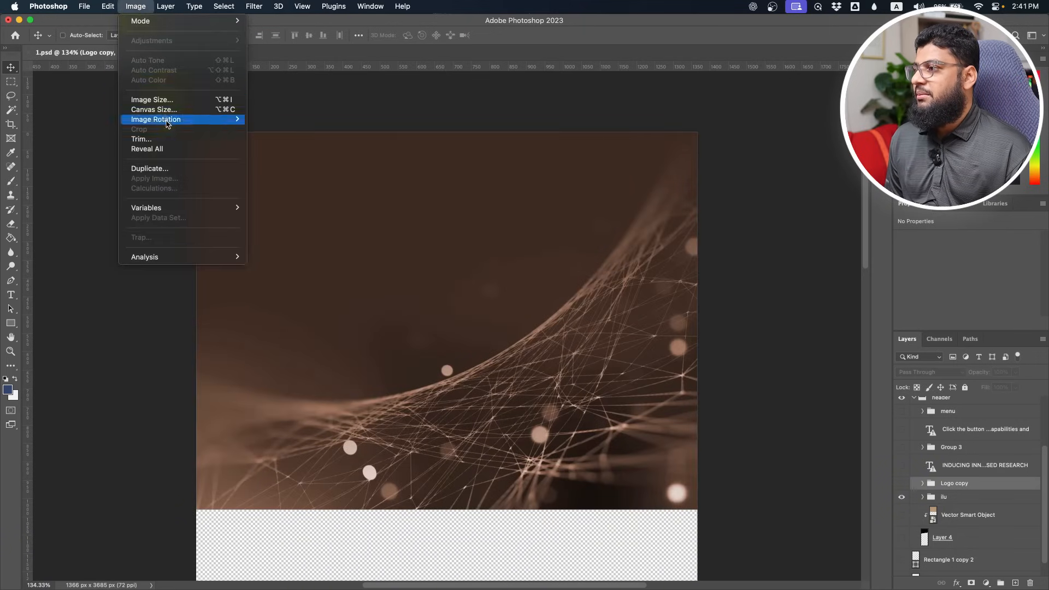
left_click(166, 138)
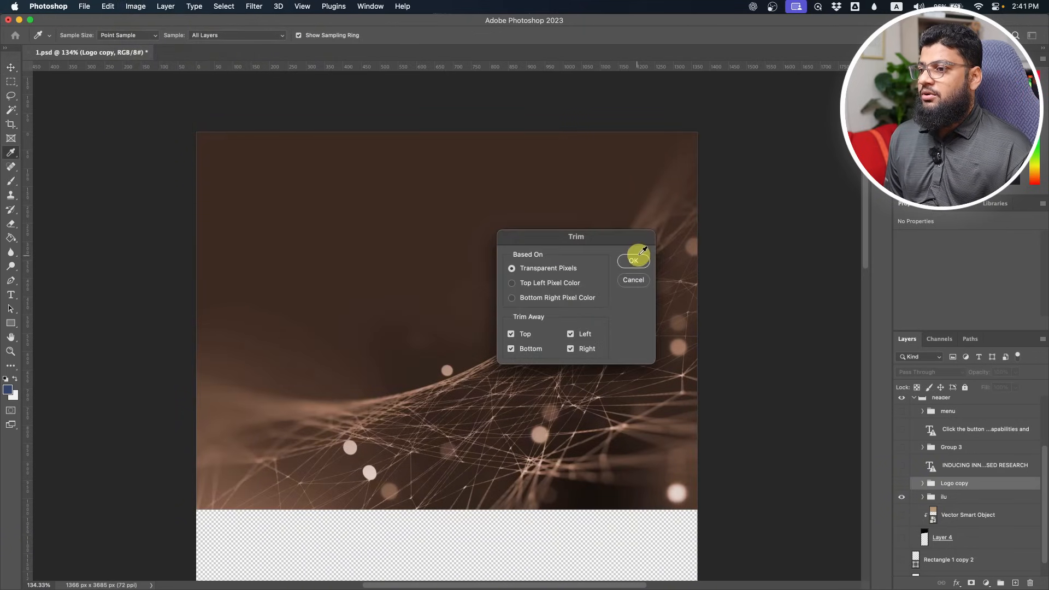
left_click(634, 261)
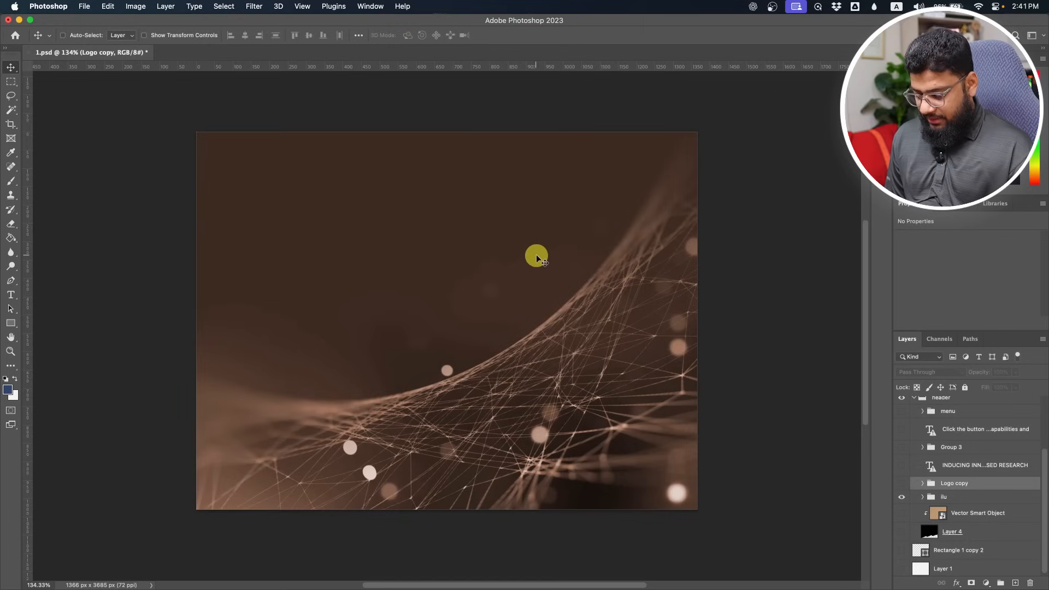
key("alt+shift+super+s")
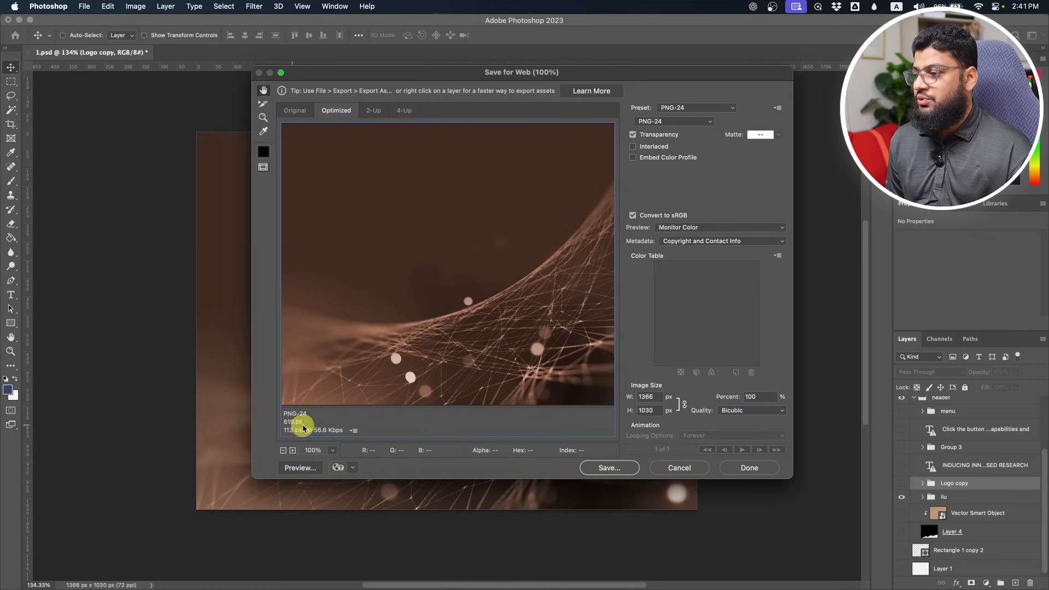
- Set the header export to JPEG at High quality and bring up the save prompt for banner.jpg
left_click(665, 122)
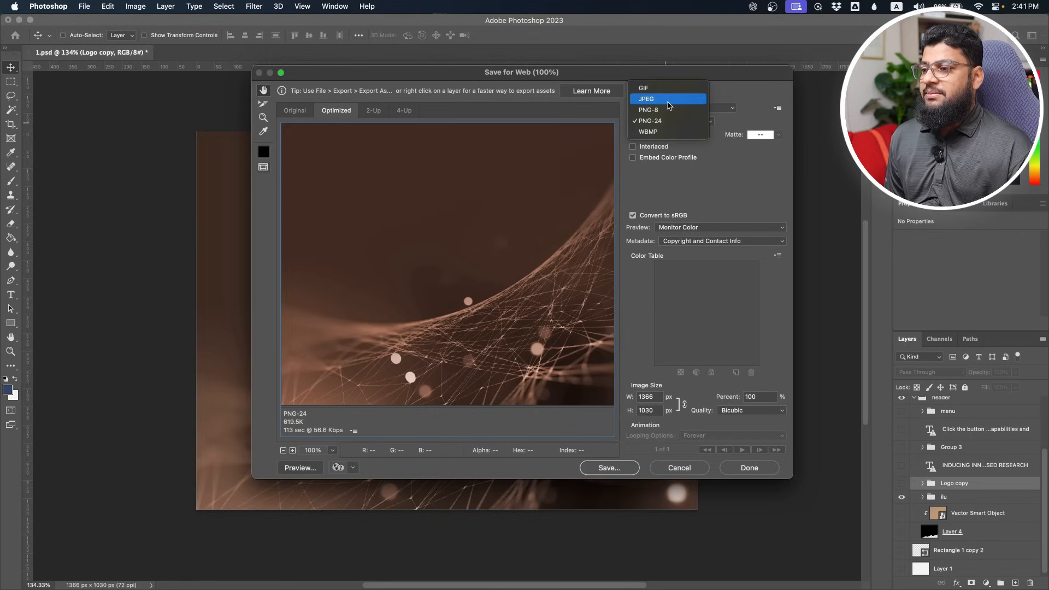
left_click(669, 101)
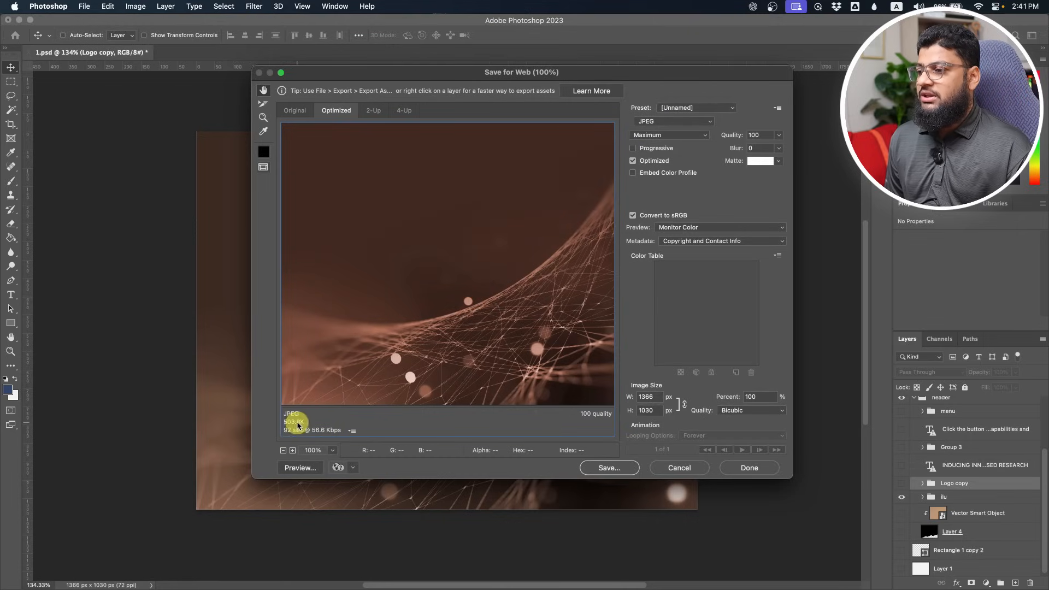
left_click(670, 135)
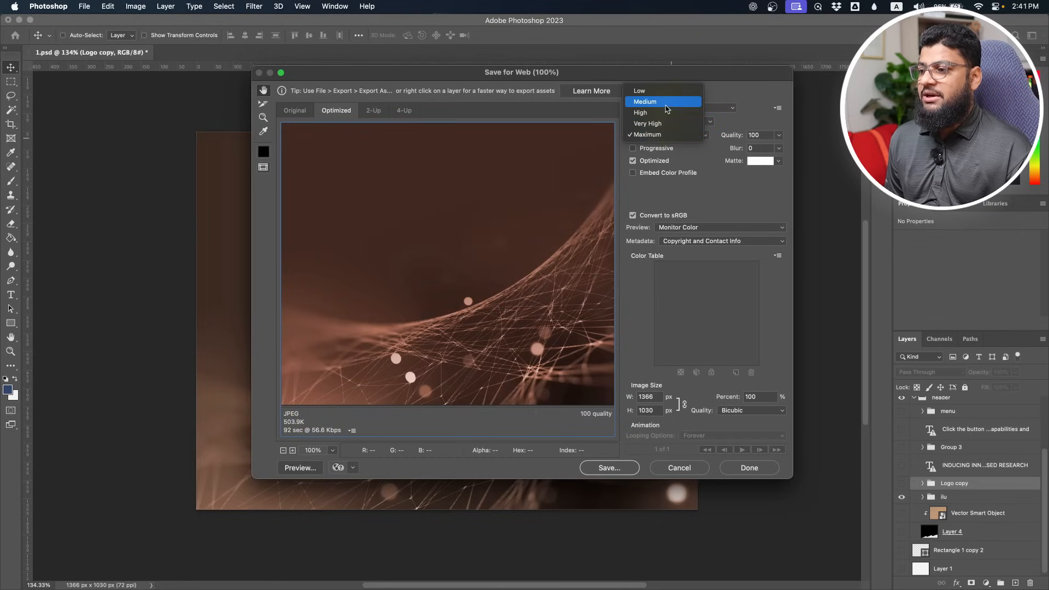
left_click(666, 102)
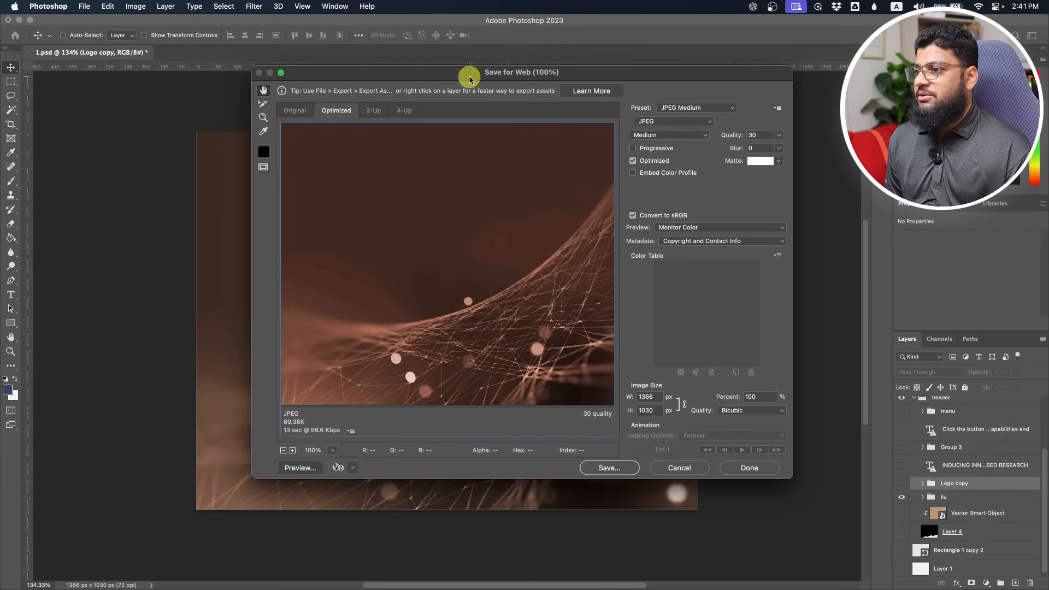
left_click_drag(469, 78, 638, 87)
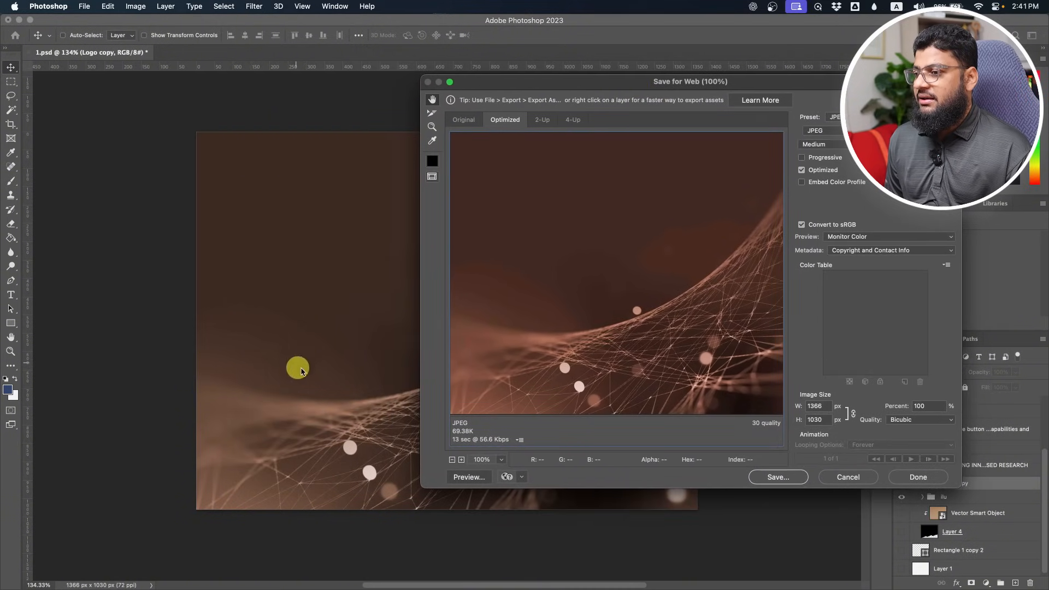
left_click(806, 144)
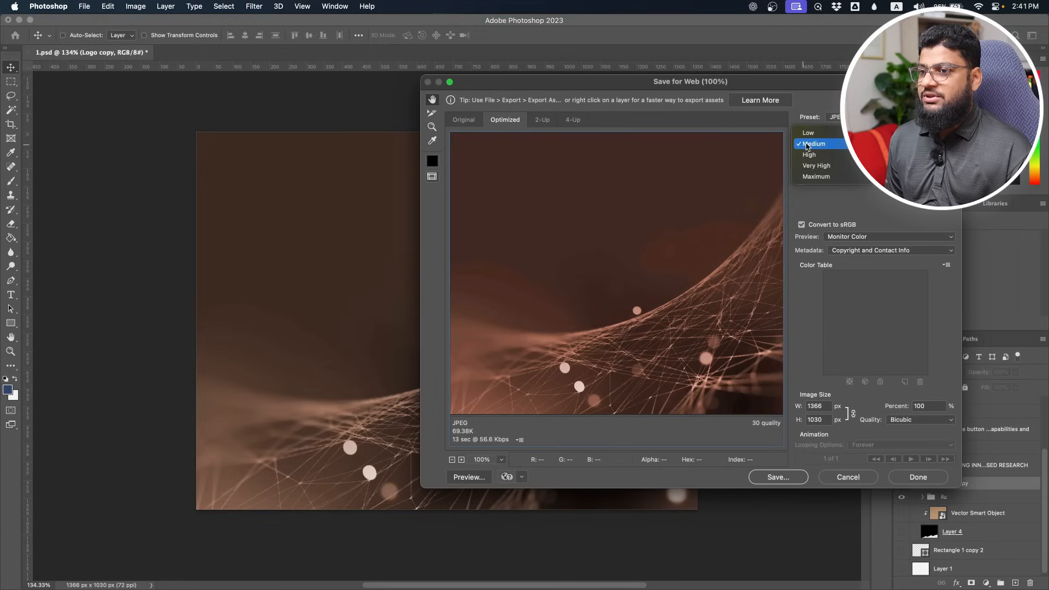
left_click(808, 156)
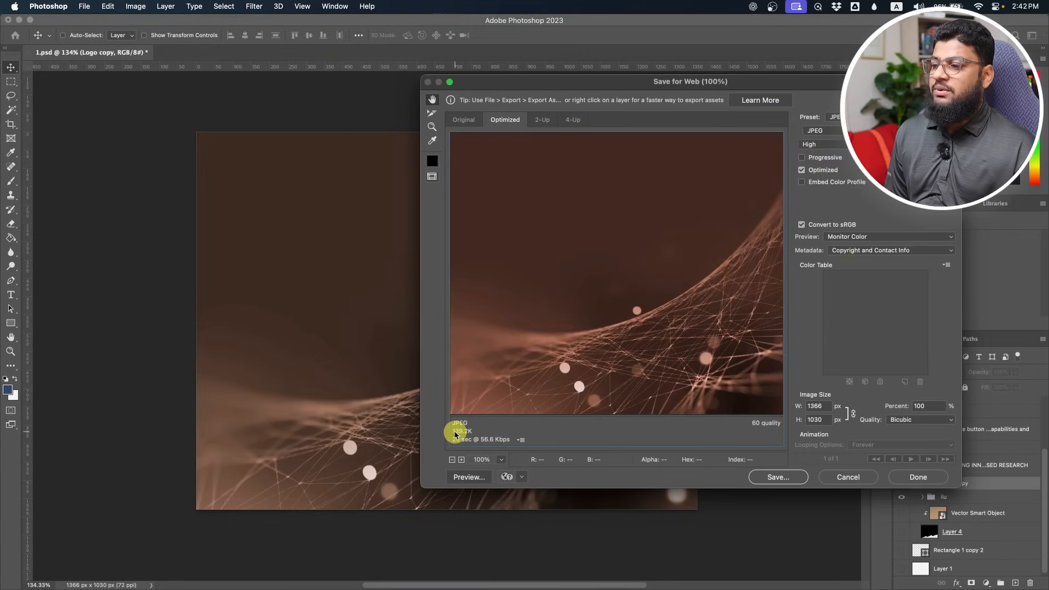
left_click(787, 479)
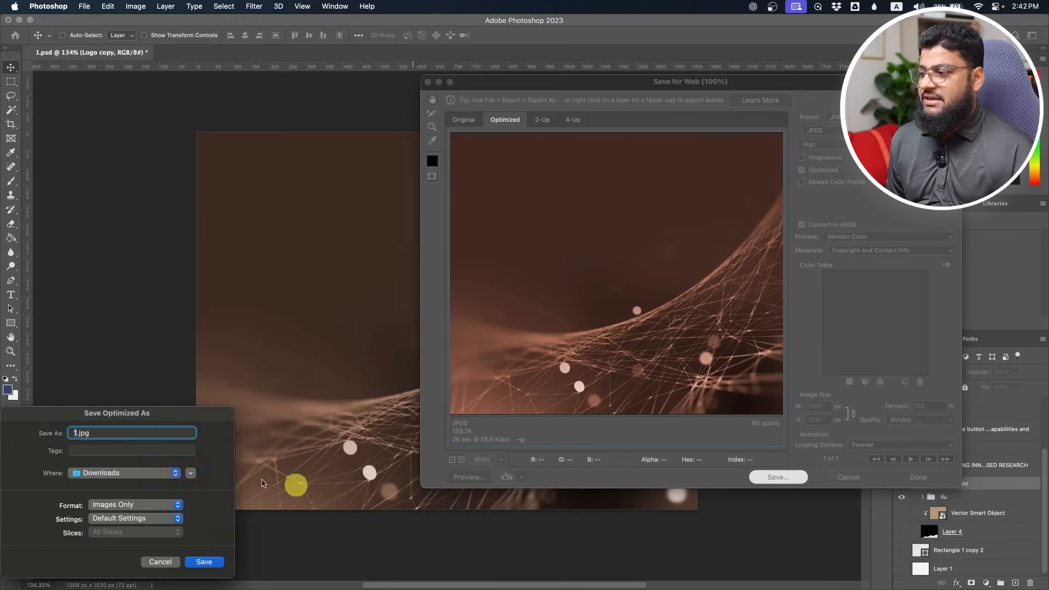
left_click_drag(175, 411, 627, 251)
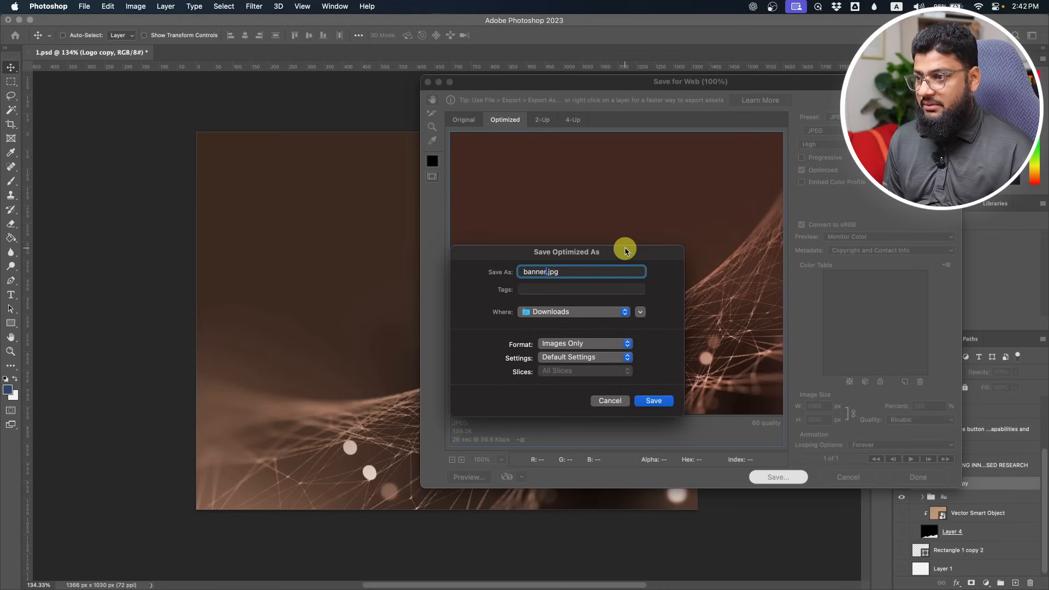
- Save banner.jpg to Downloads and undo the trim to restore the full mockup
left_click(660, 401)
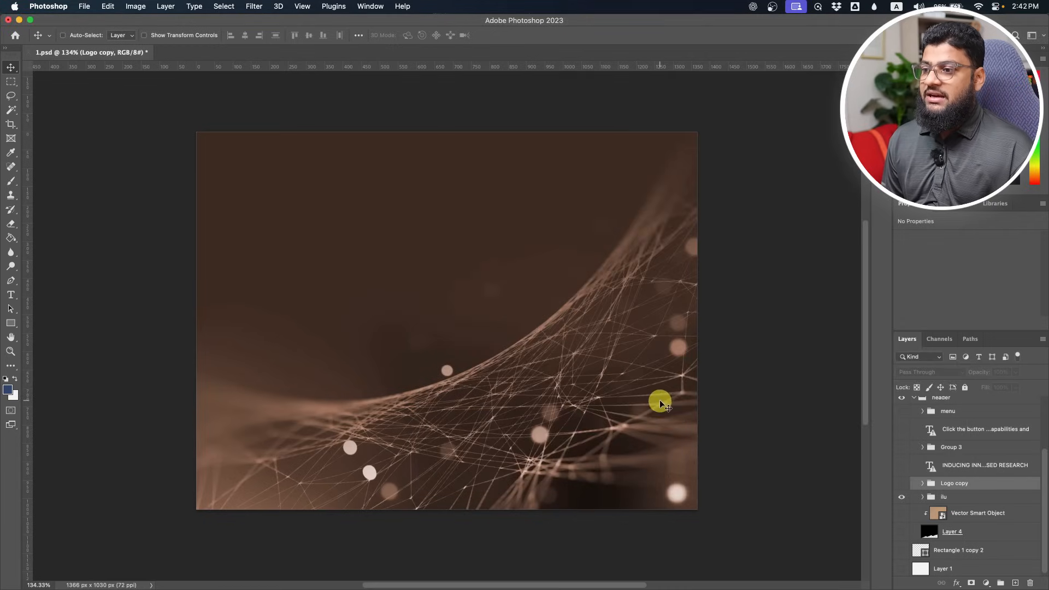
key("super")
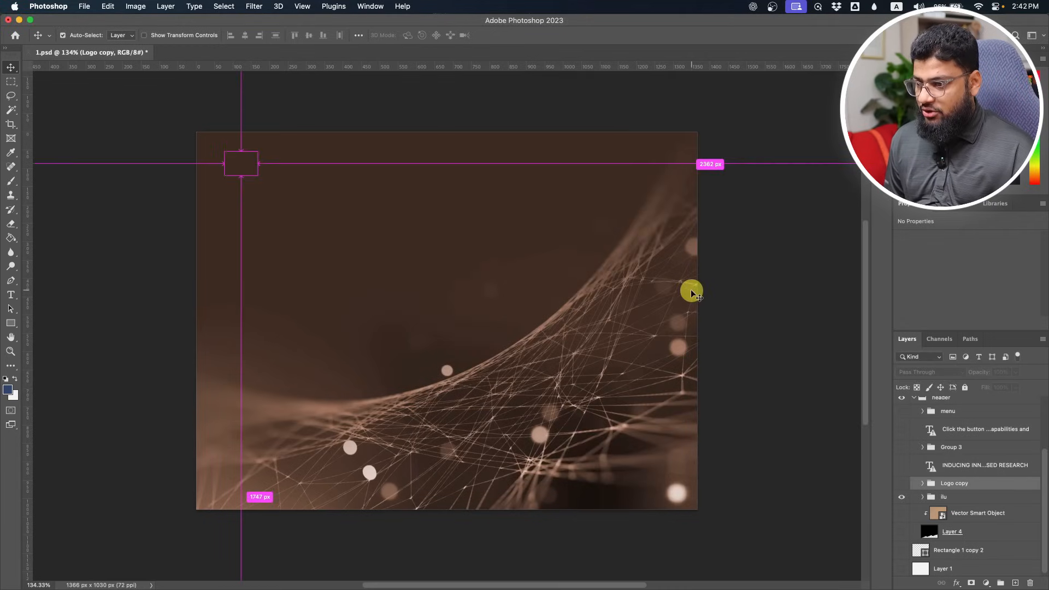
key("super+z")
key("super+z")
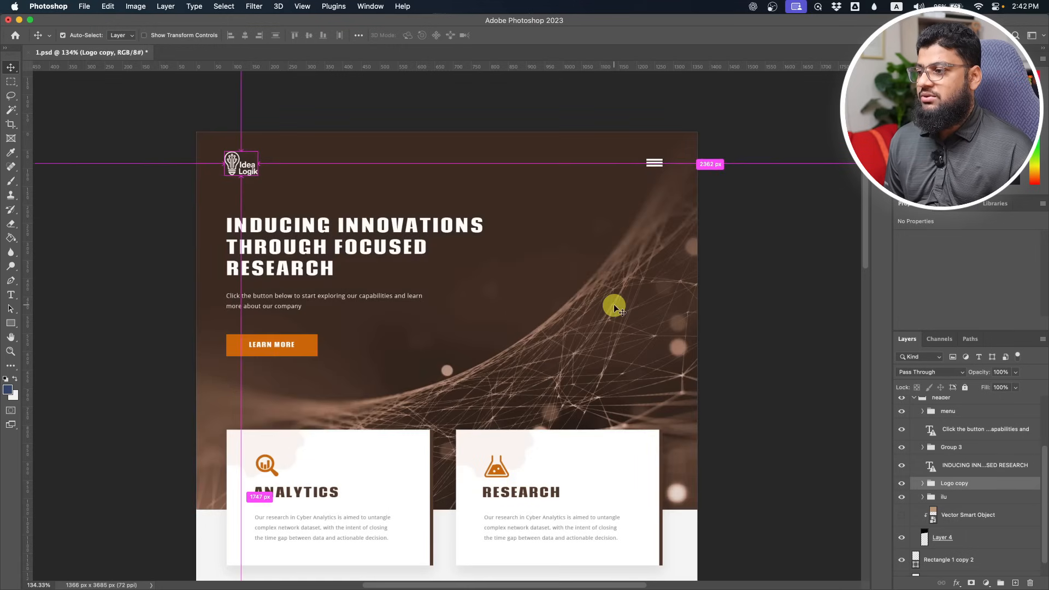
- Zoom into the Analytics card and turn on Auto-Select in the options bar
scroll(496, 368, "down", 3)
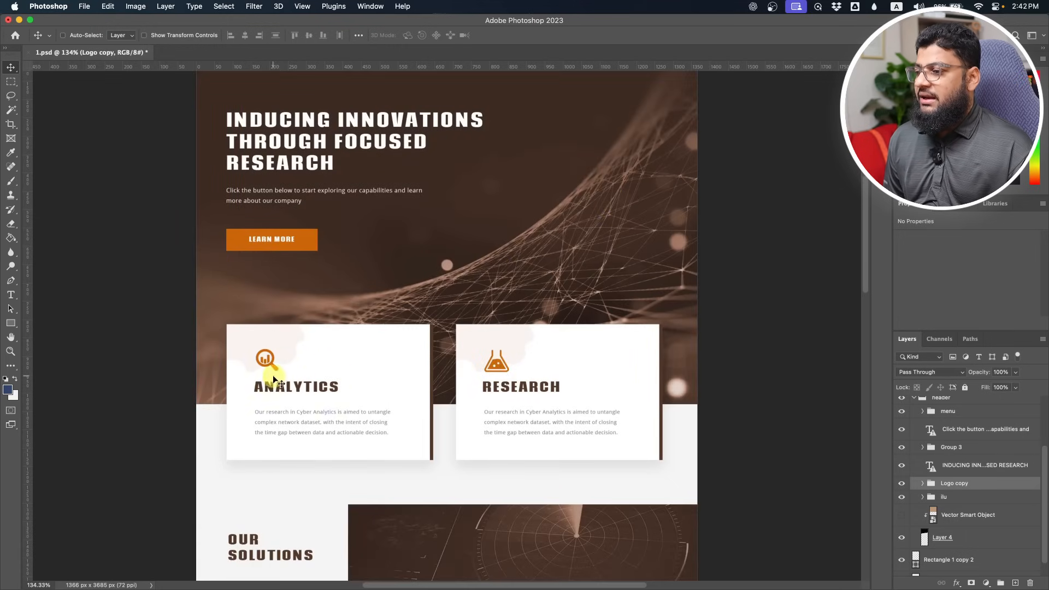
scroll(264, 365, "up", 3)
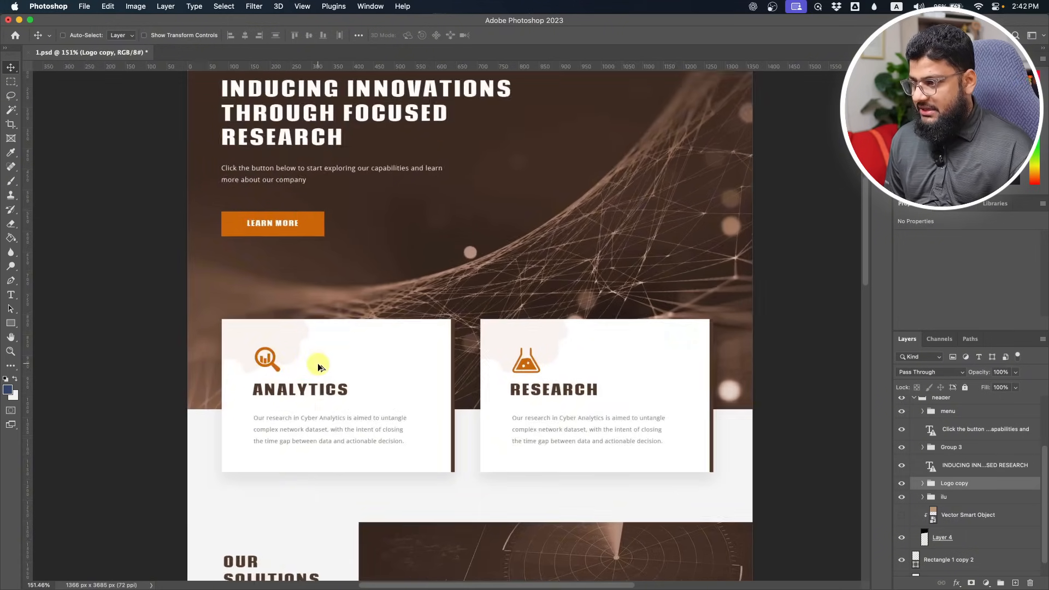
scroll(295, 367, "up", 4)
scroll(276, 366, "down", 2)
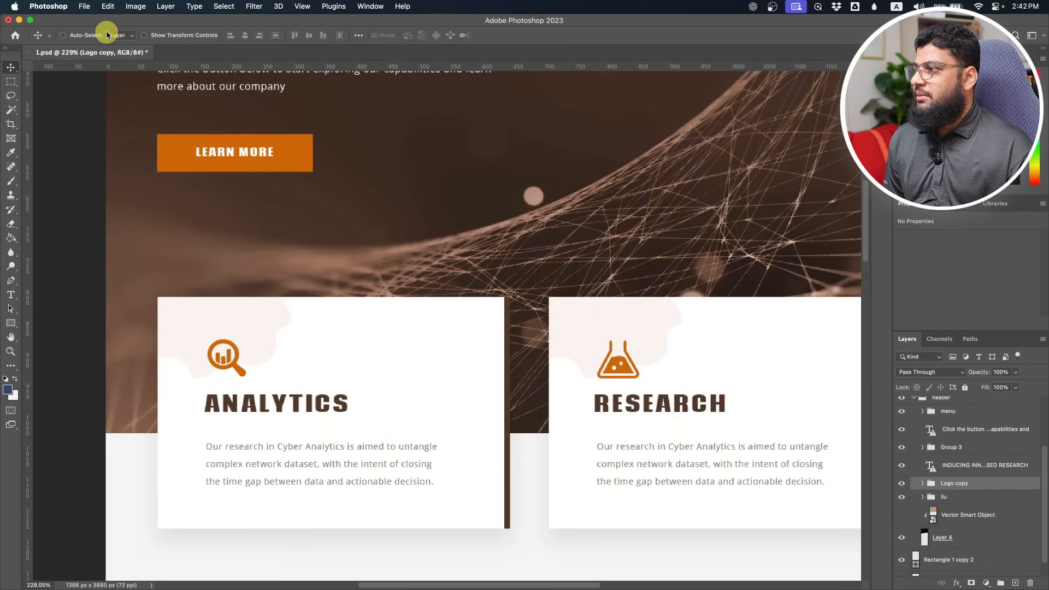
left_click(63, 36)
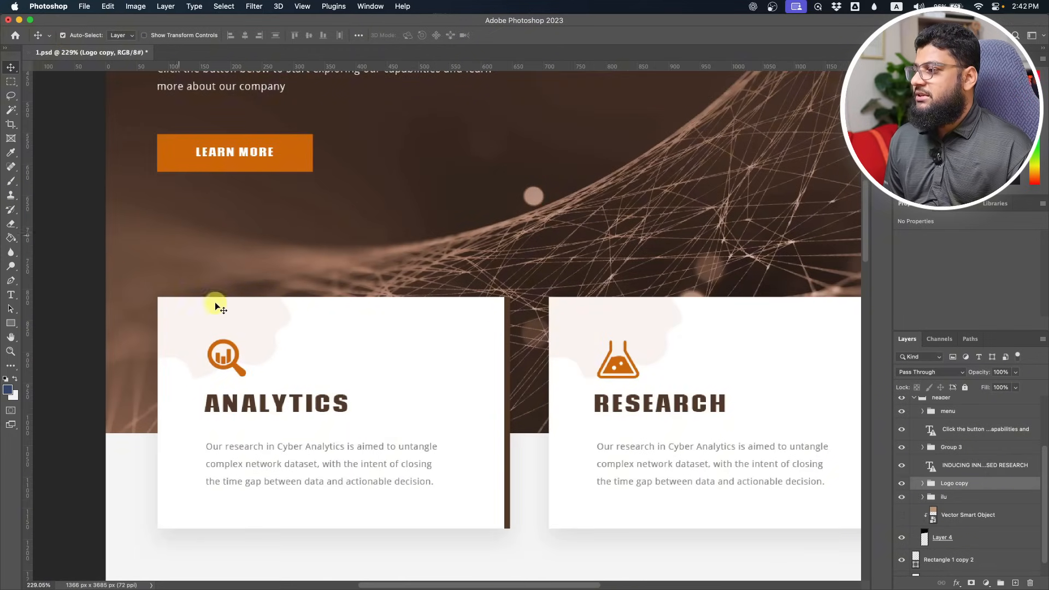
- Select the pink blob Layer 5 and solo it together with its white card
left_click(247, 322)
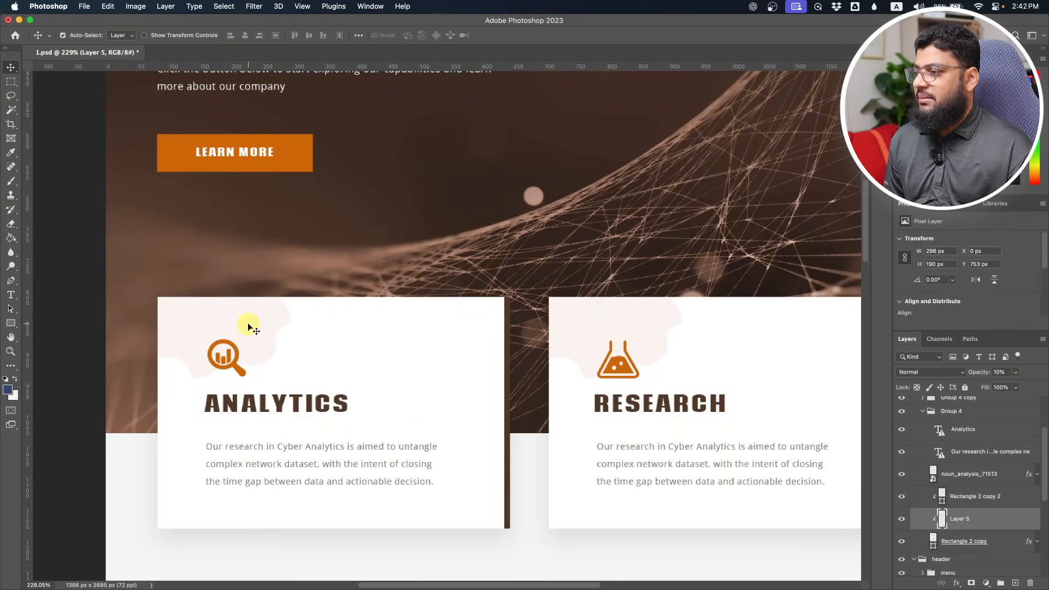
left_click(902, 520)
left_click(903, 520)
left_click(902, 520)
left_click(903, 520)
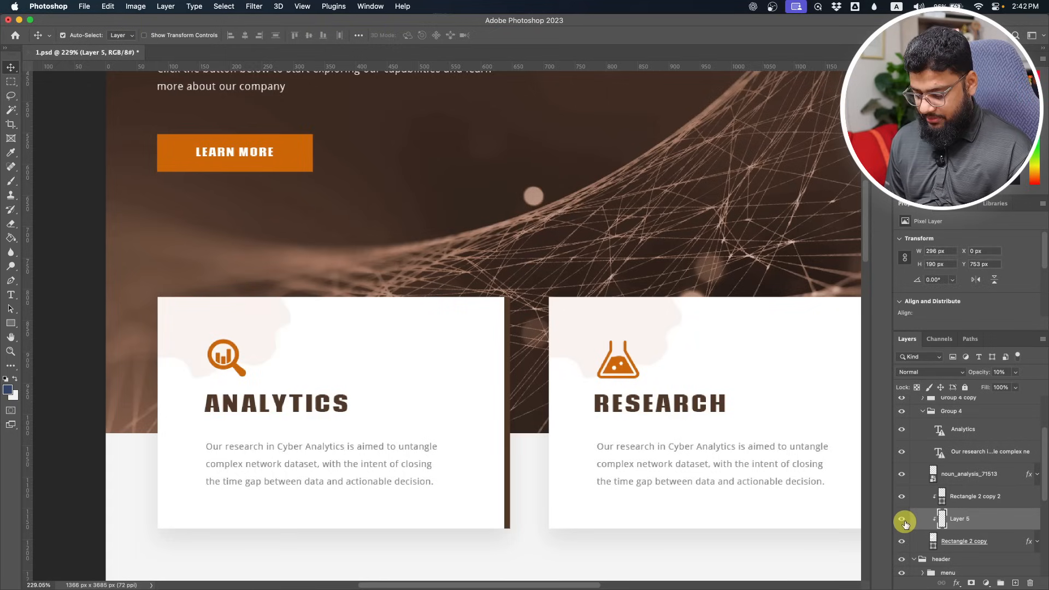
left_click(904, 520, "alt")
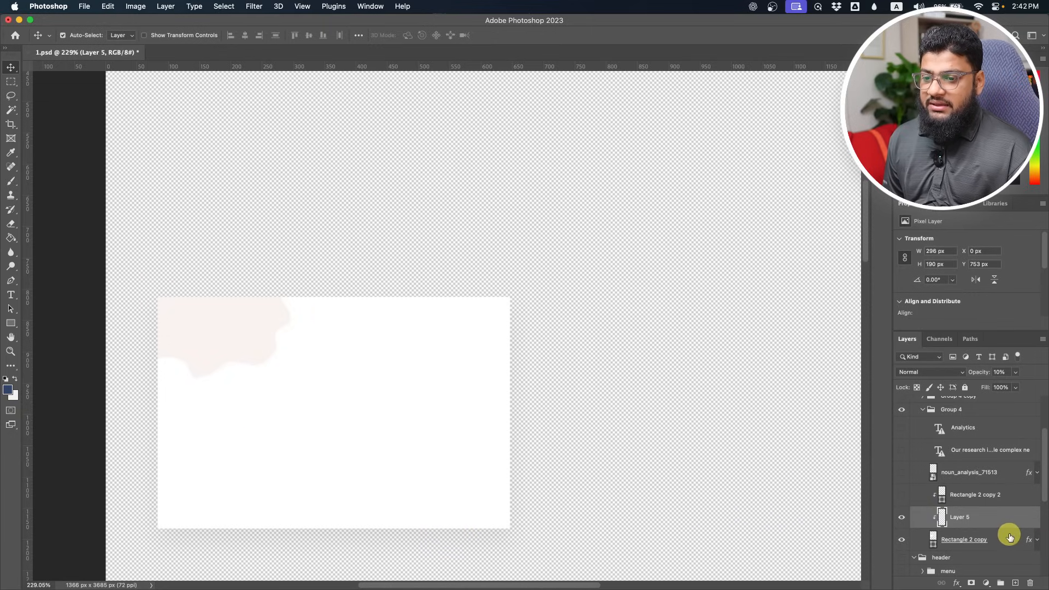
- Release the blob from the Rectangle 2 copy clipping mask, checking it with the card hidden
scroll(1006, 534, "down", 1)
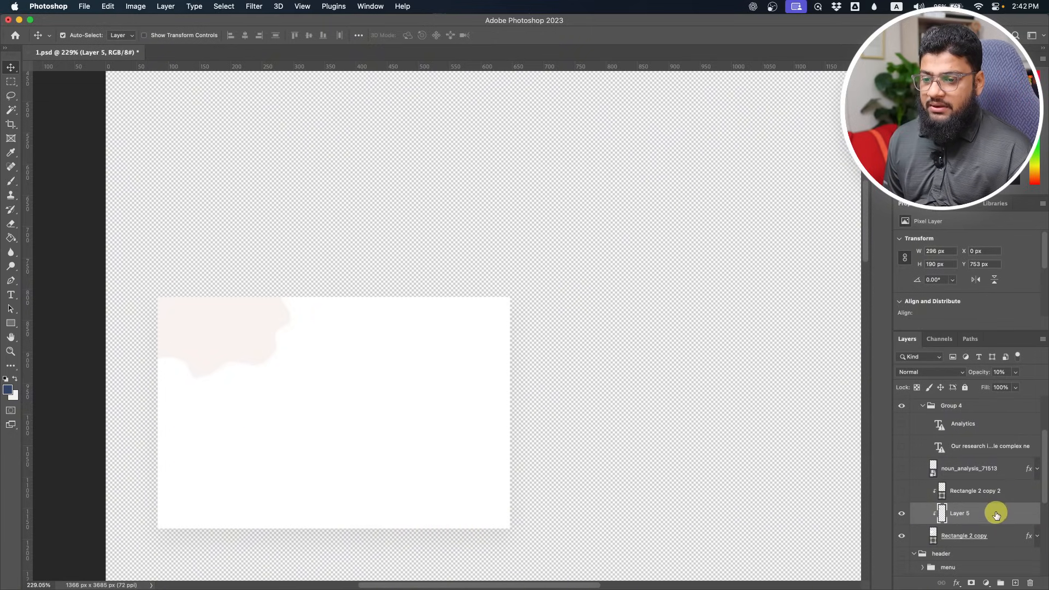
left_click(901, 537)
left_click(902, 537)
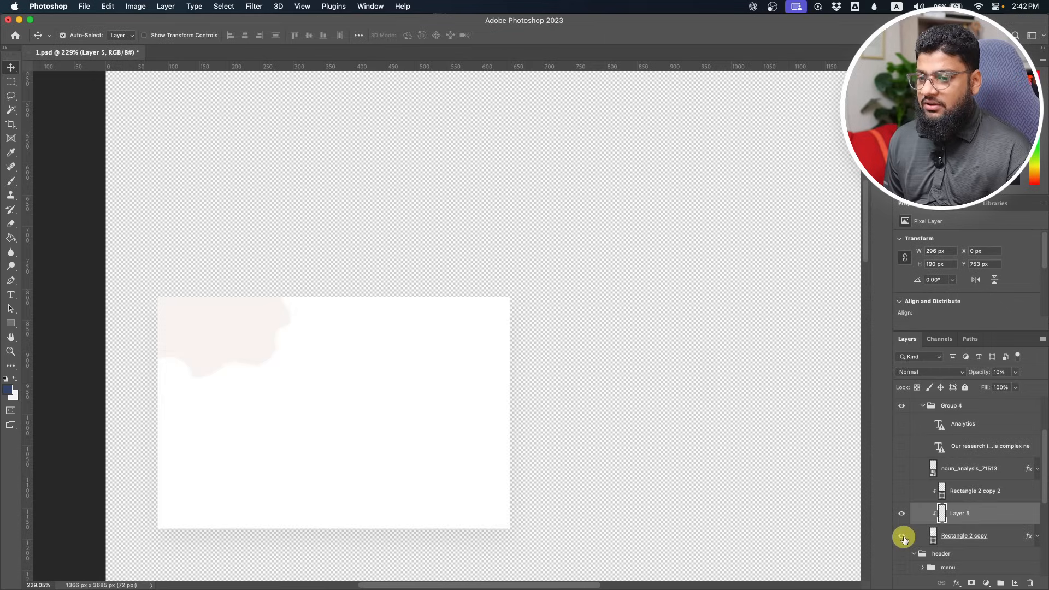
left_click(975, 523, "alt")
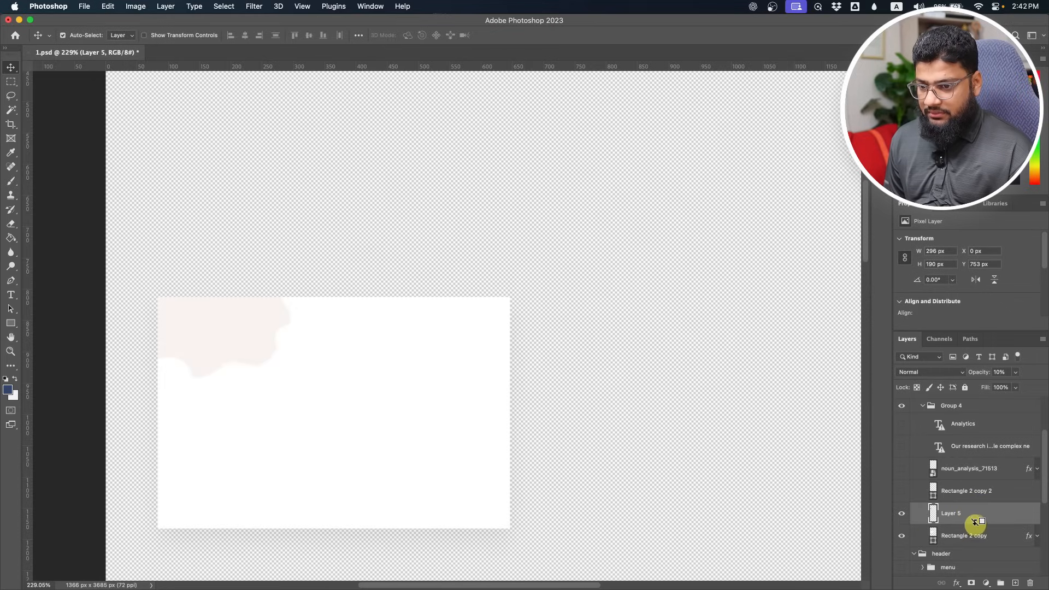
left_click(901, 536)
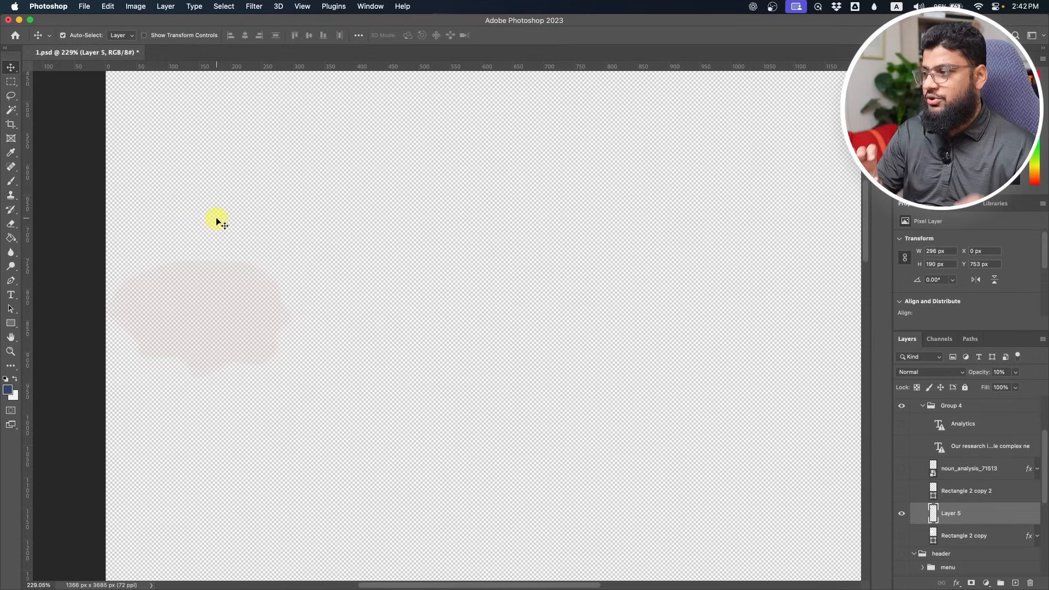
left_click(902, 538)
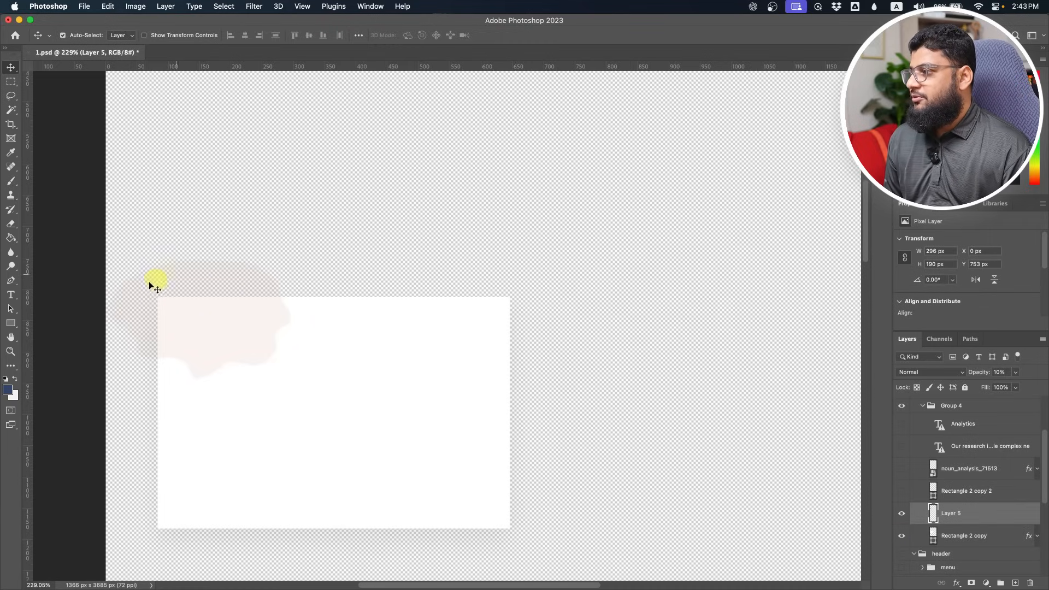
- Crop the page to the white card's top-left corner with the pink blob, about 213 × 131 px
left_click(10, 128)
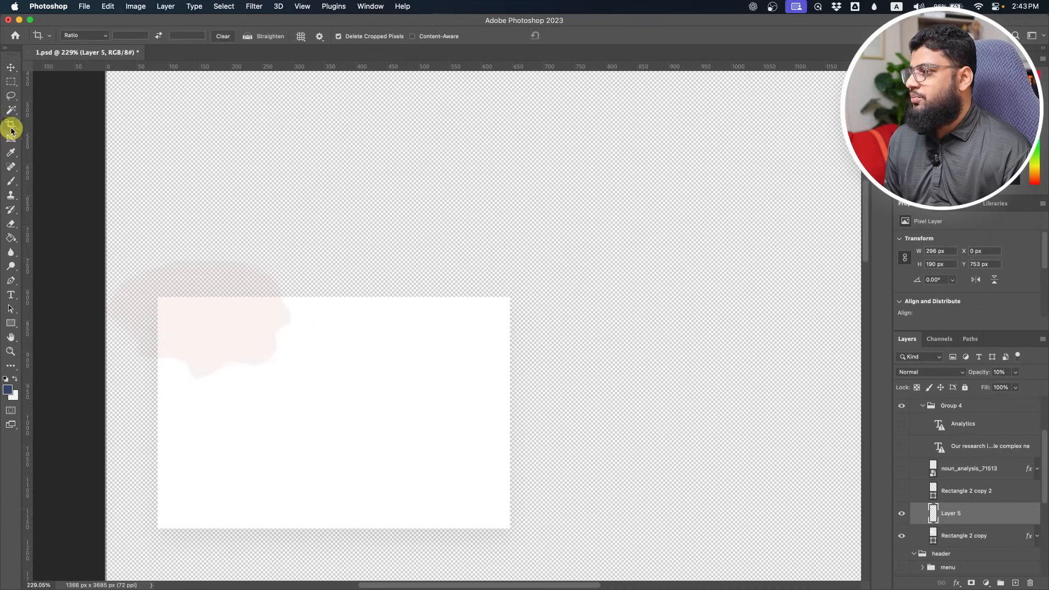
left_click_drag(101, 309, 131, 306)
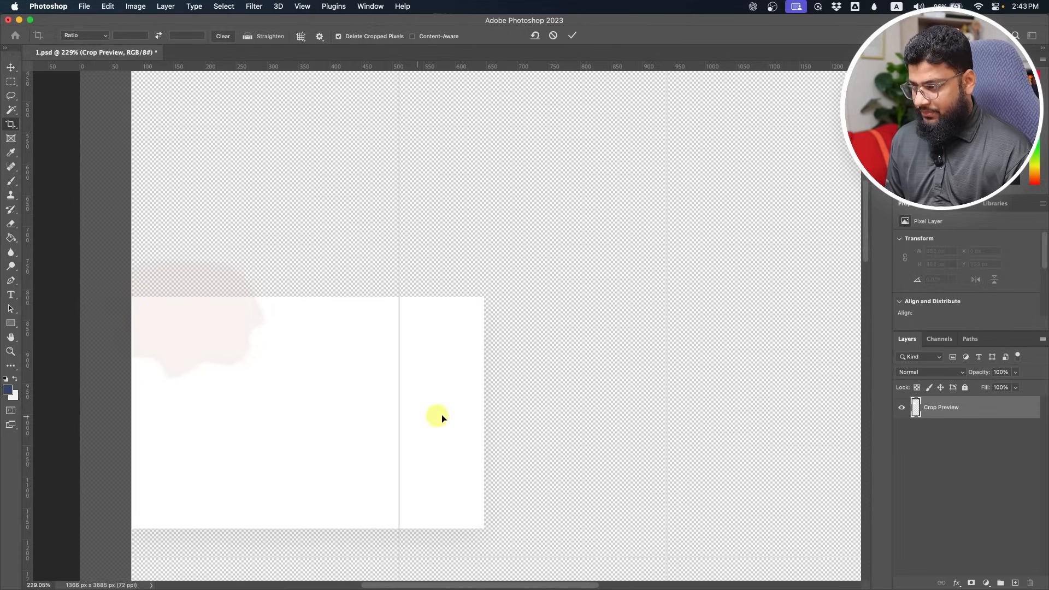
scroll(451, 405, "down", 5)
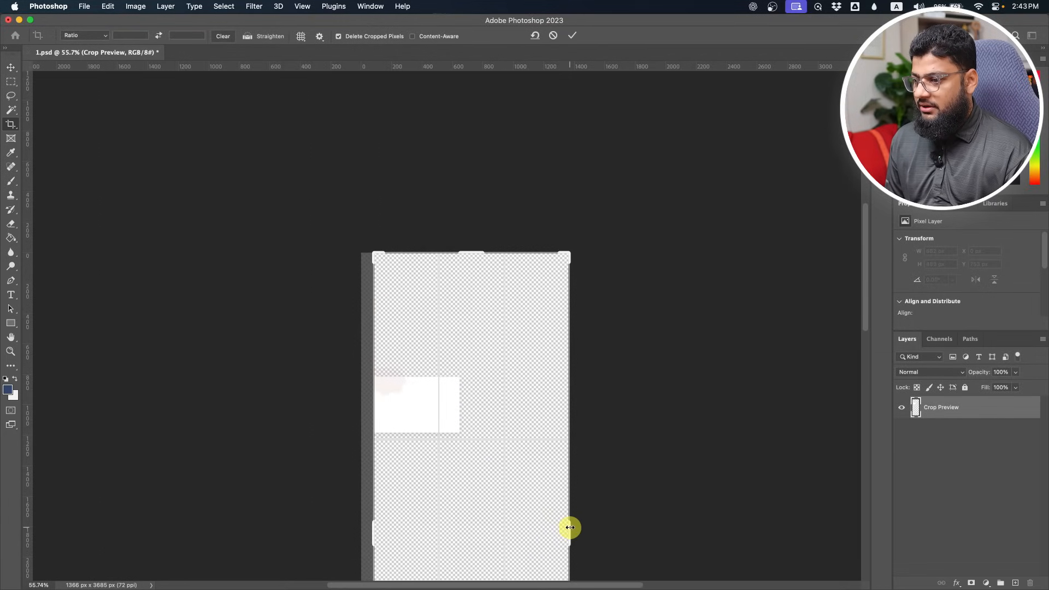
left_click_drag(568, 527, 510, 516)
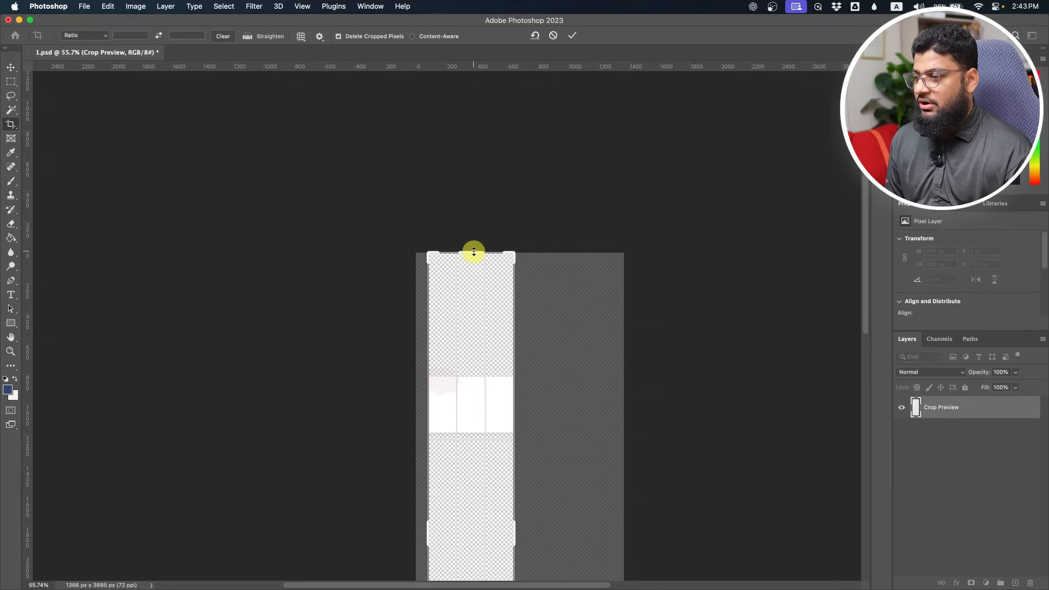
left_click_drag(474, 251, 471, 314)
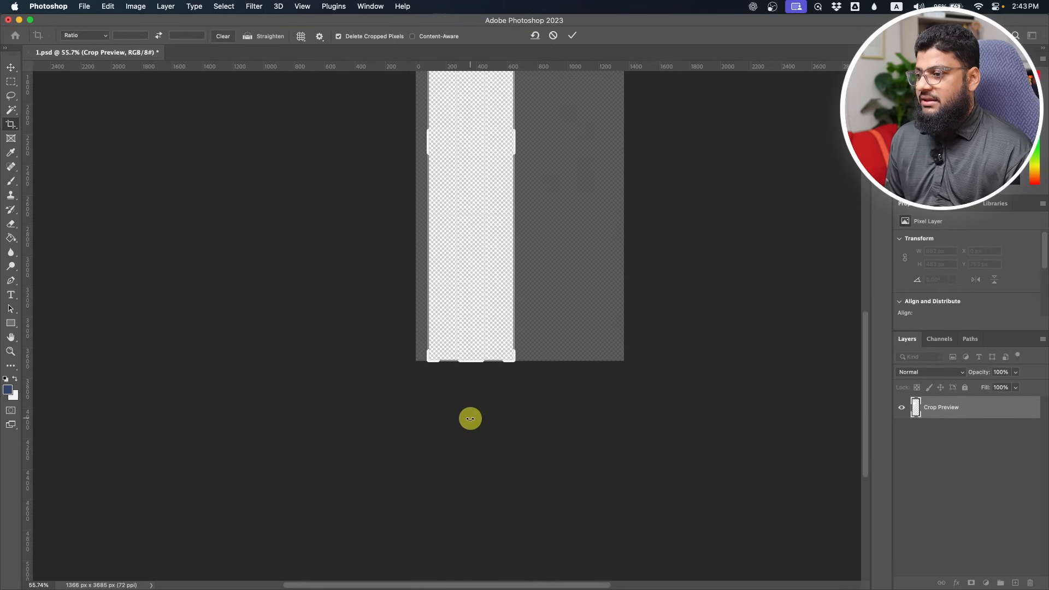
left_click_drag(471, 363, 463, 171)
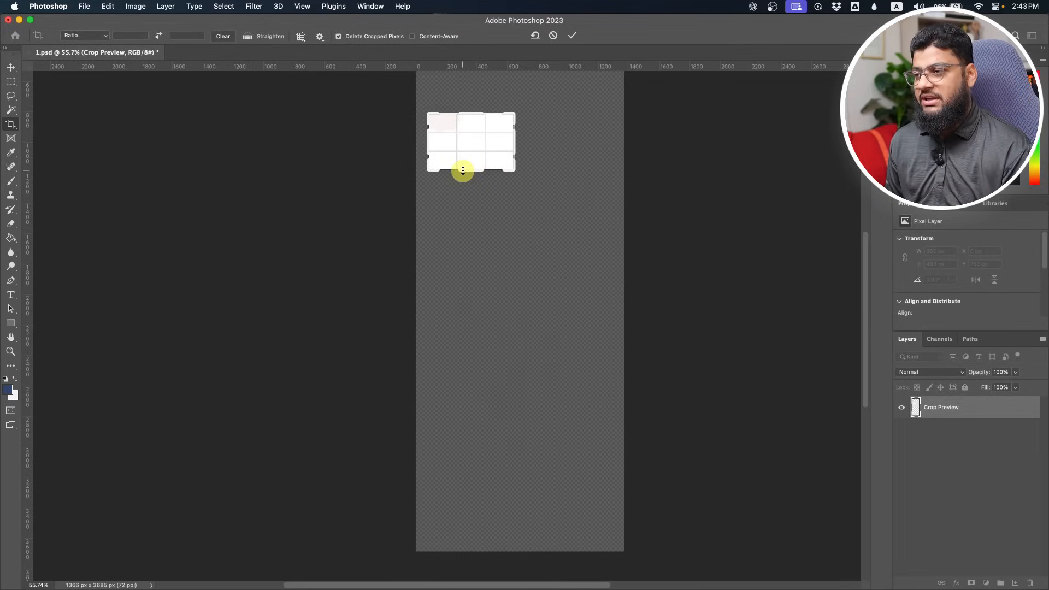
key("Return")
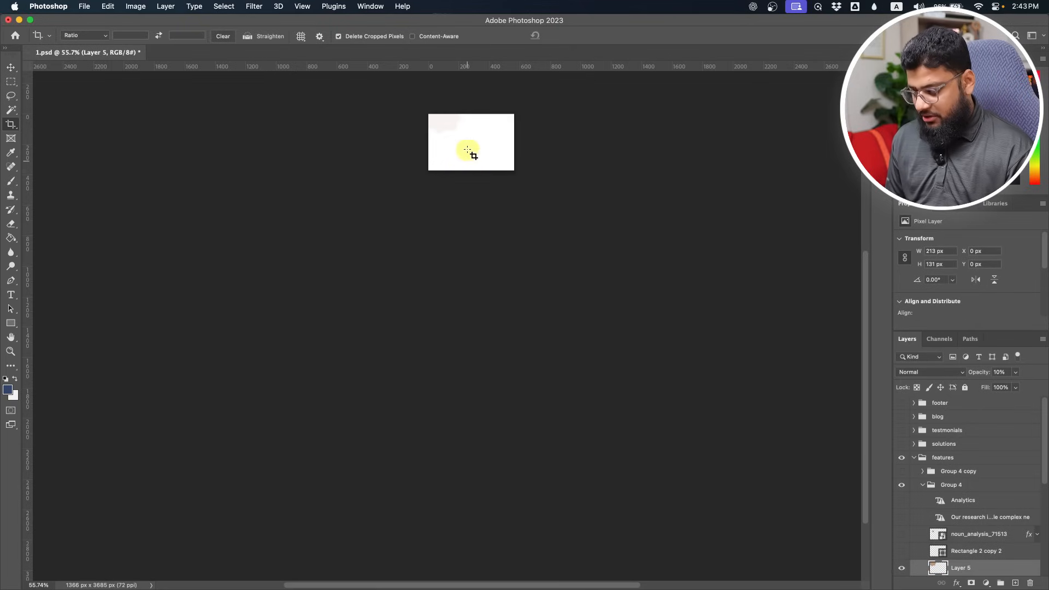
- Bring the cropped card into view and hide the white Rectangle 2 copy layer
scroll(450, 123, "left", 5)
scroll(622, 142, "up", 5)
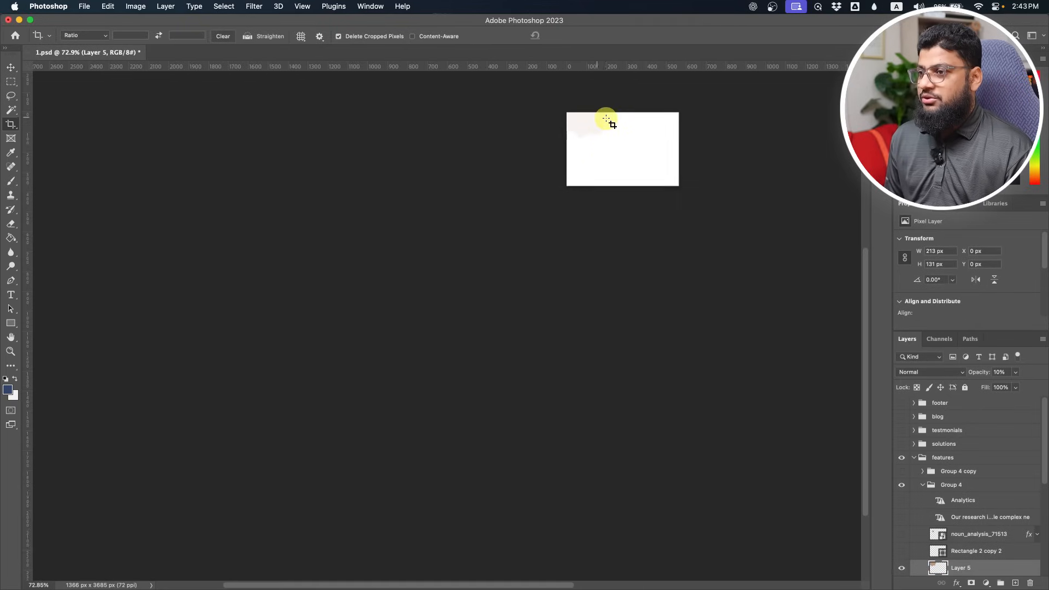
scroll(606, 120, "down", 6)
scroll(621, 135, "up", 5)
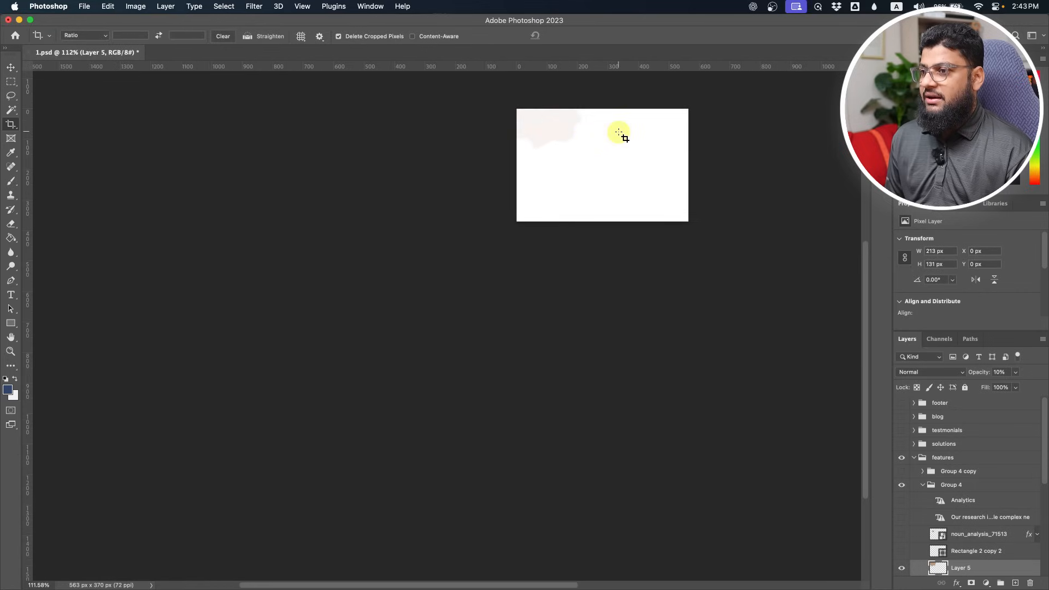
scroll(617, 139, "up", 4)
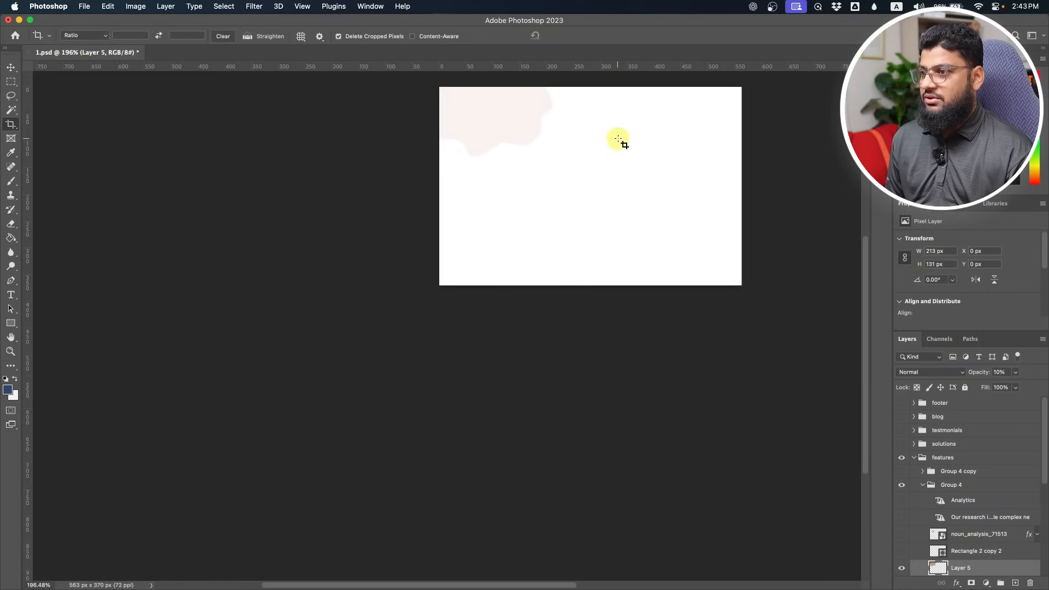
left_click_drag(640, 163, 506, 297)
scroll(915, 549, "down", 3)
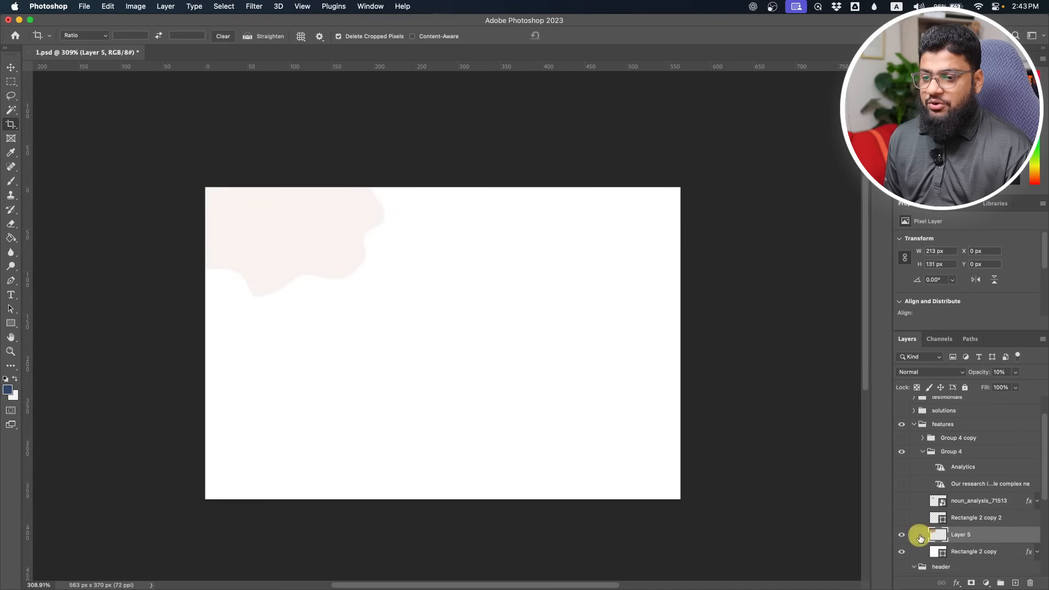
left_click(902, 535)
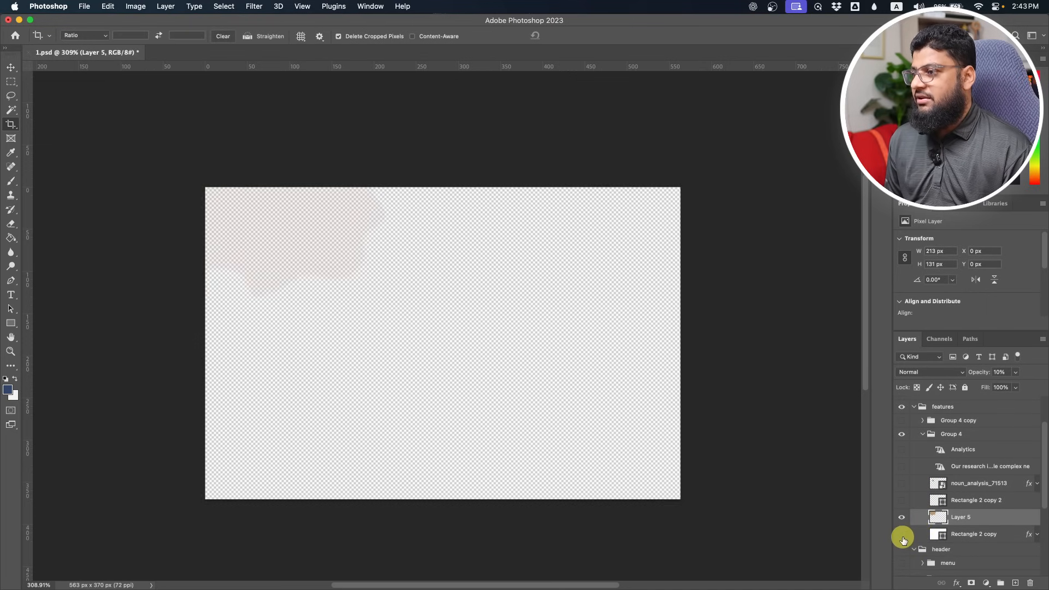
- Trim transparent pixels from the canvas and open Save for Web with the card hidden
left_click(148, 11)
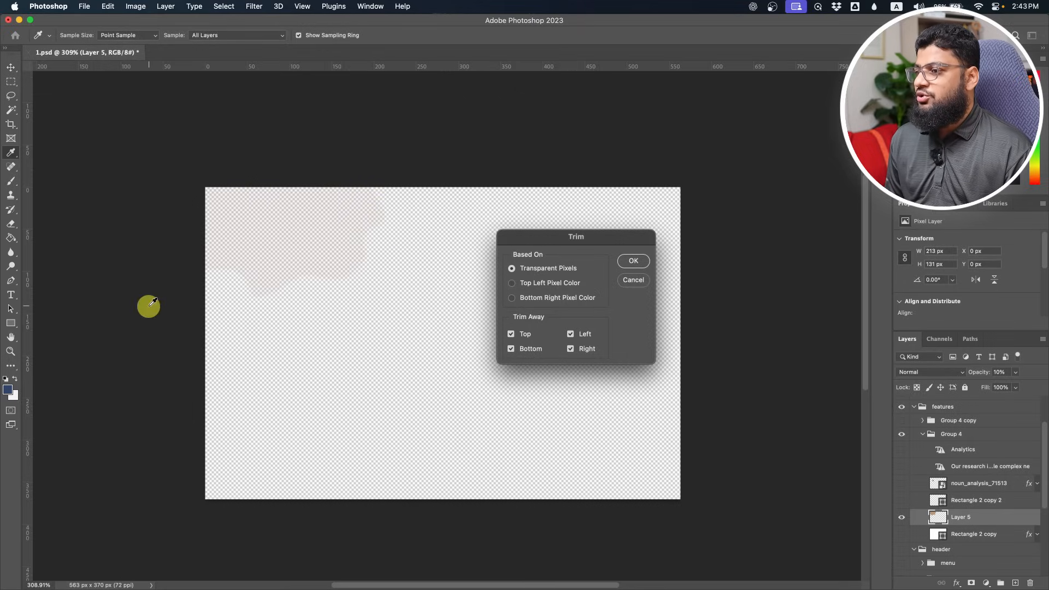
left_click(634, 263)
key("c")
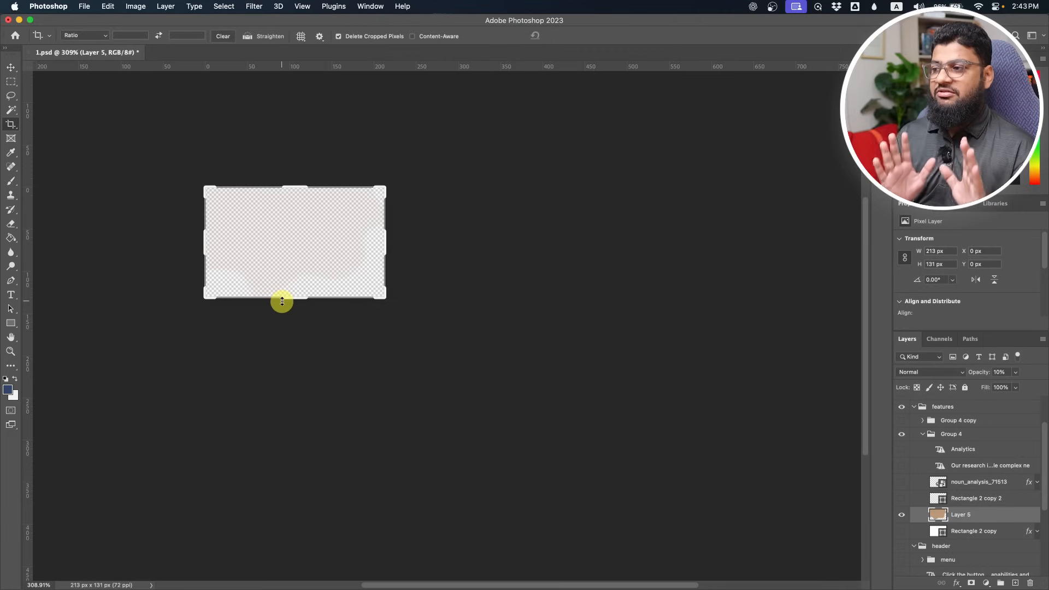
left_click(11, 68)
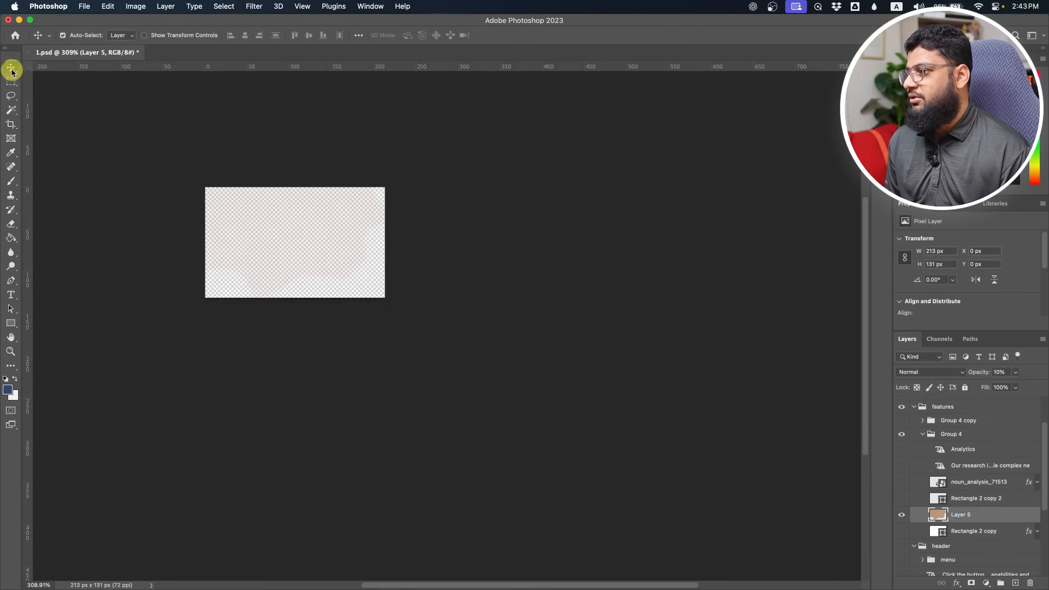
left_click(902, 533)
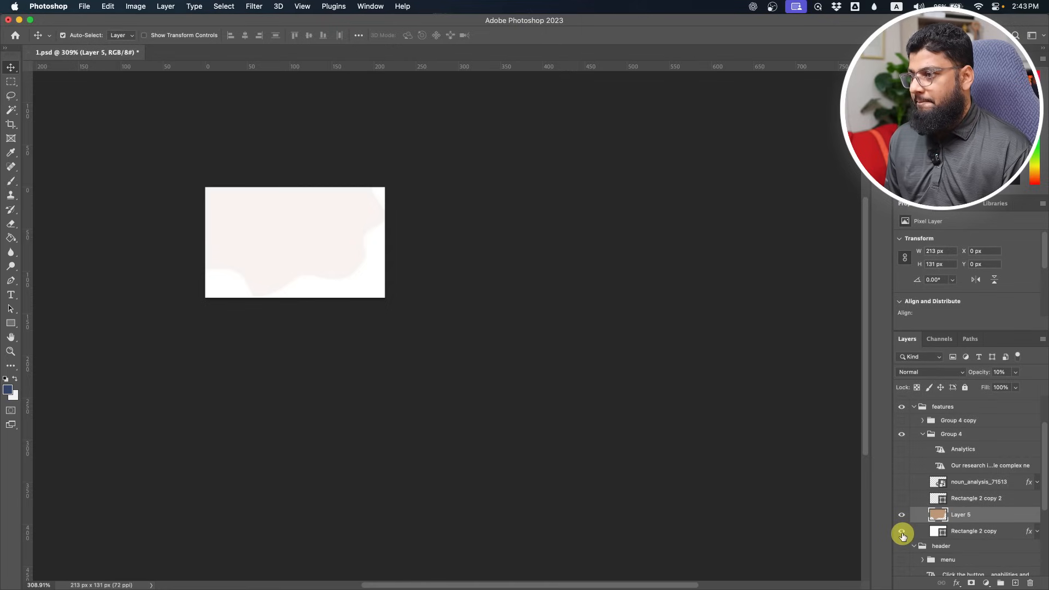
left_click(903, 533)
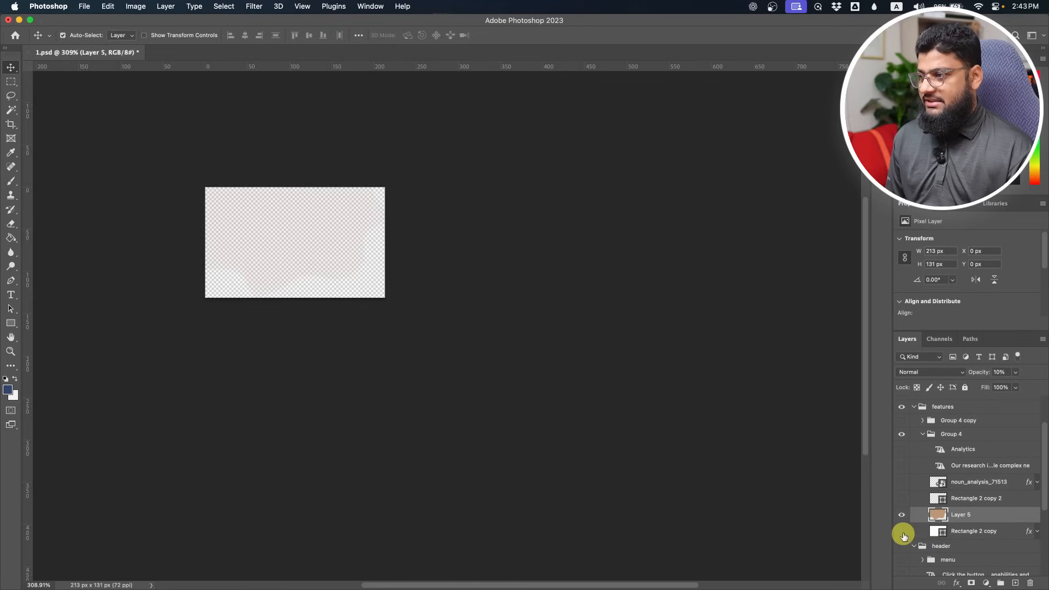
key("ctrl+alt+shift+s")
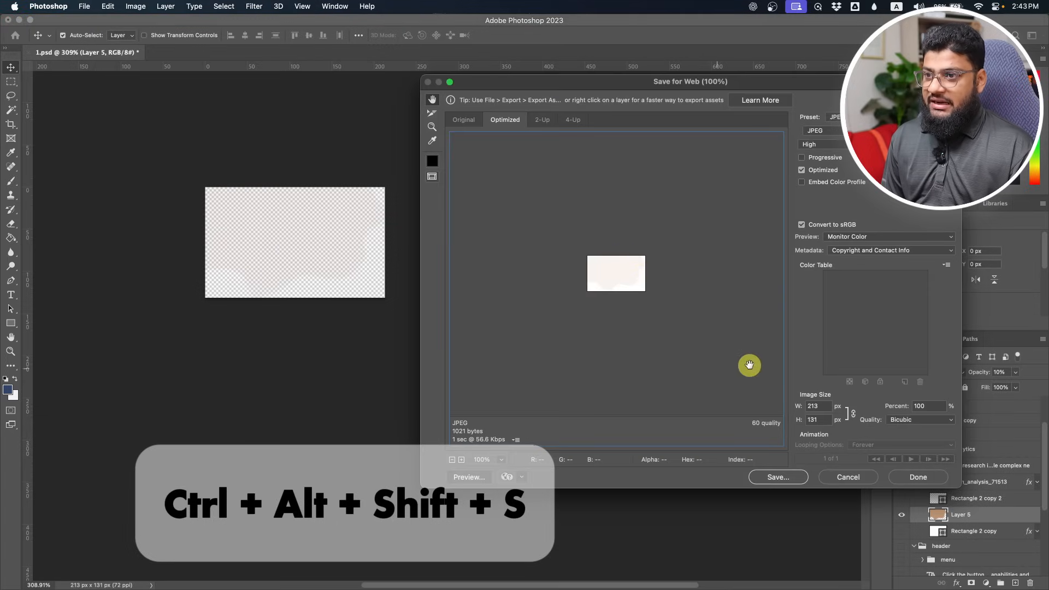
- Export the blob as PNG-24 named top_service_bg.png in Downloads, then undo back to full size
left_click(820, 130)
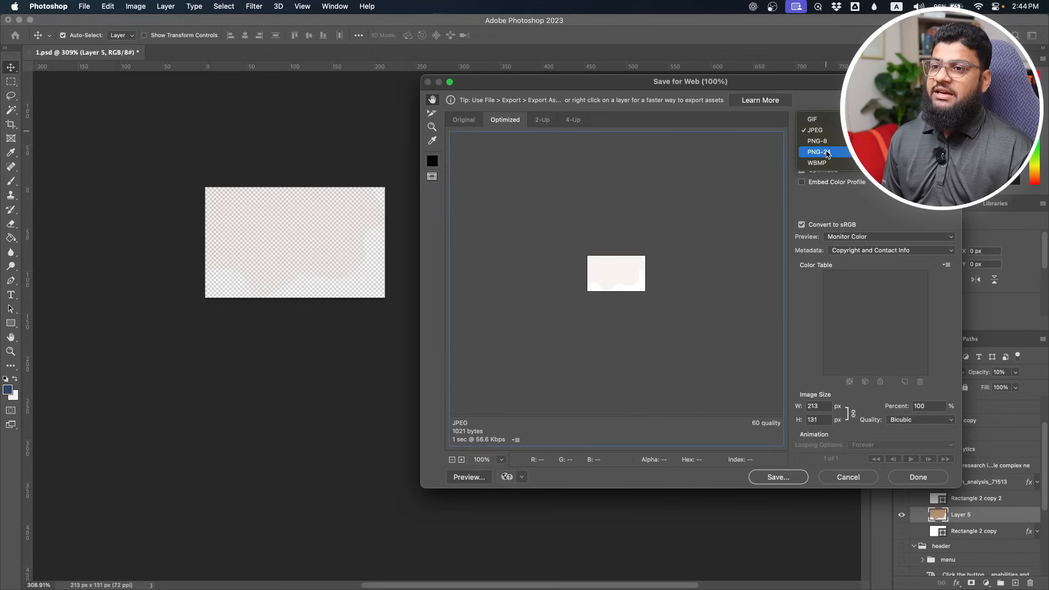
left_click(828, 153)
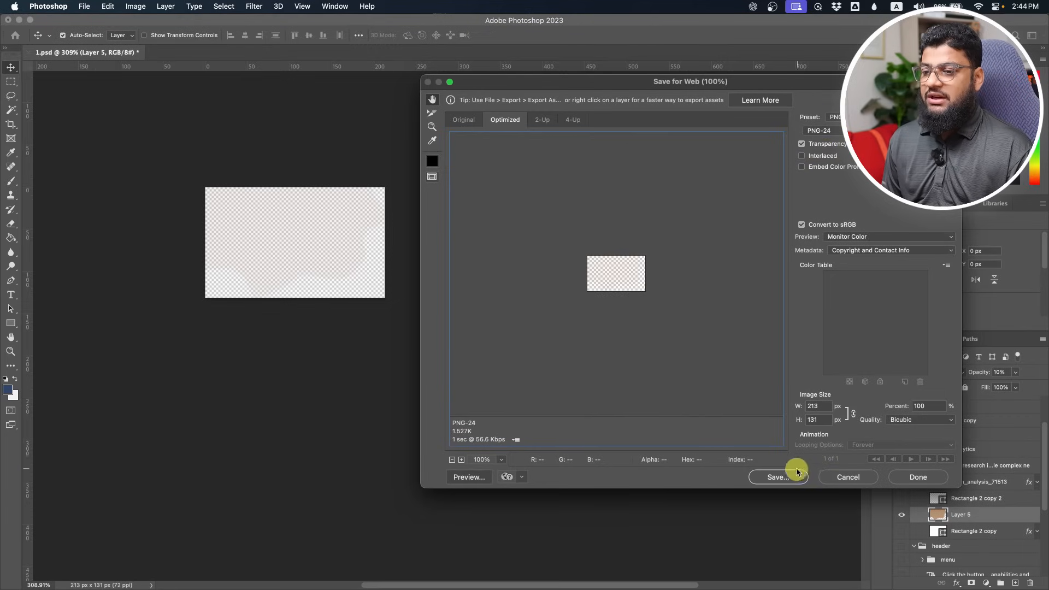
left_click(776, 478)
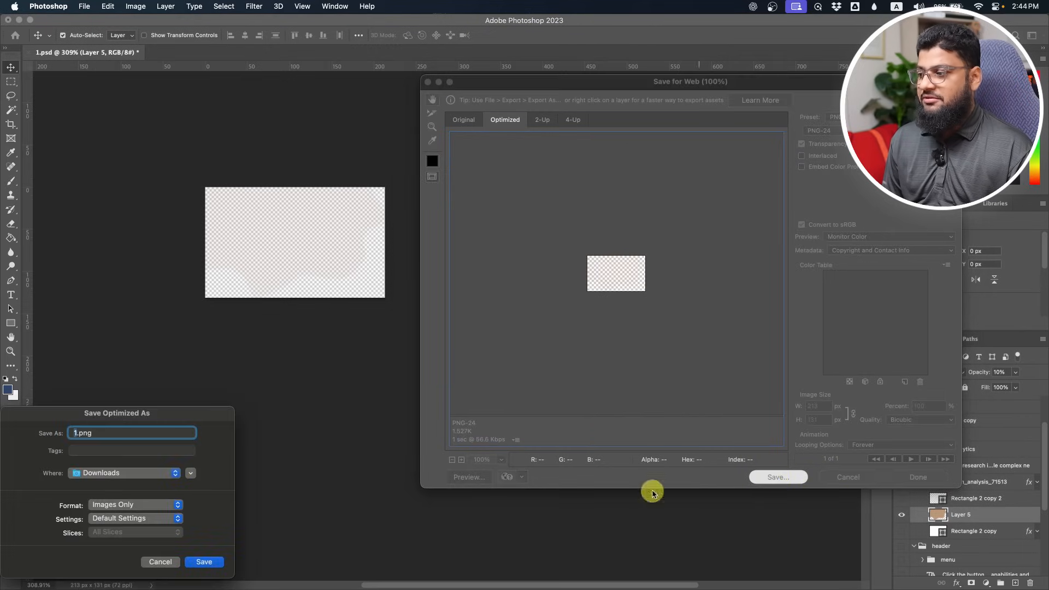
left_click_drag(187, 417, 605, 293)
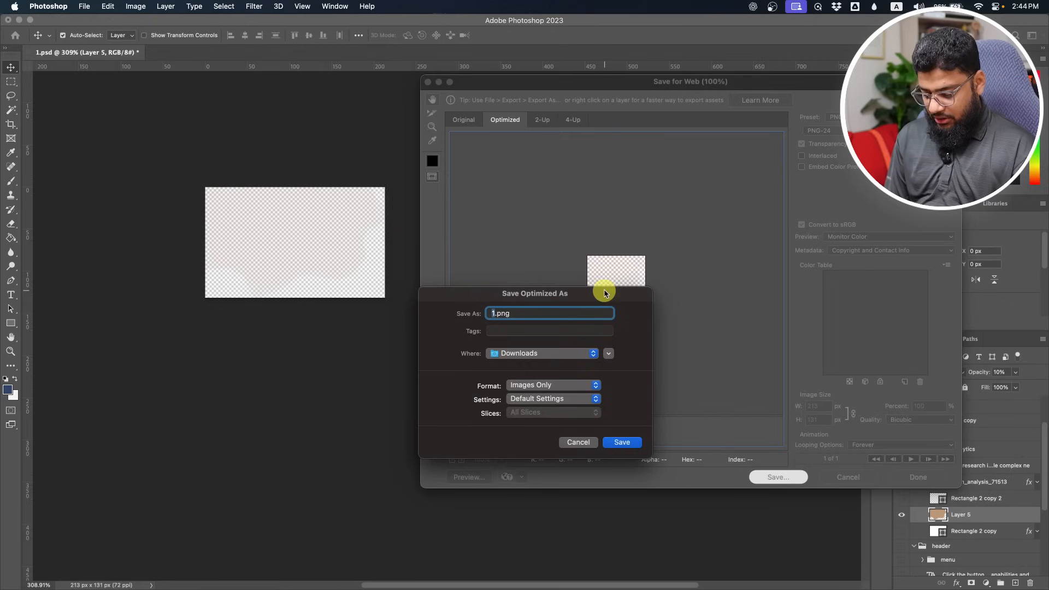
type("top")
type("_servic")
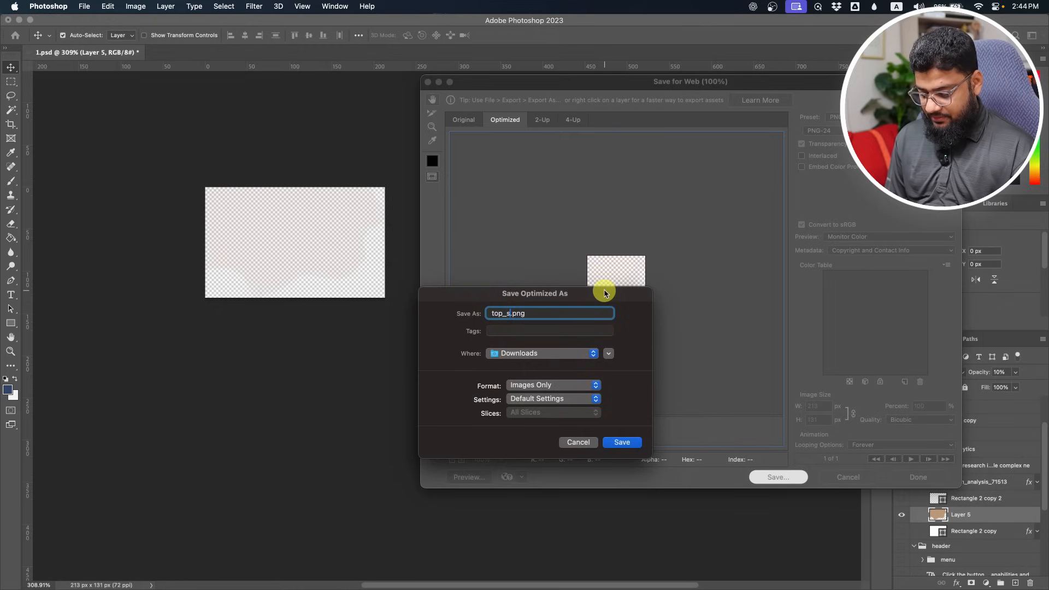
type("e_bg")
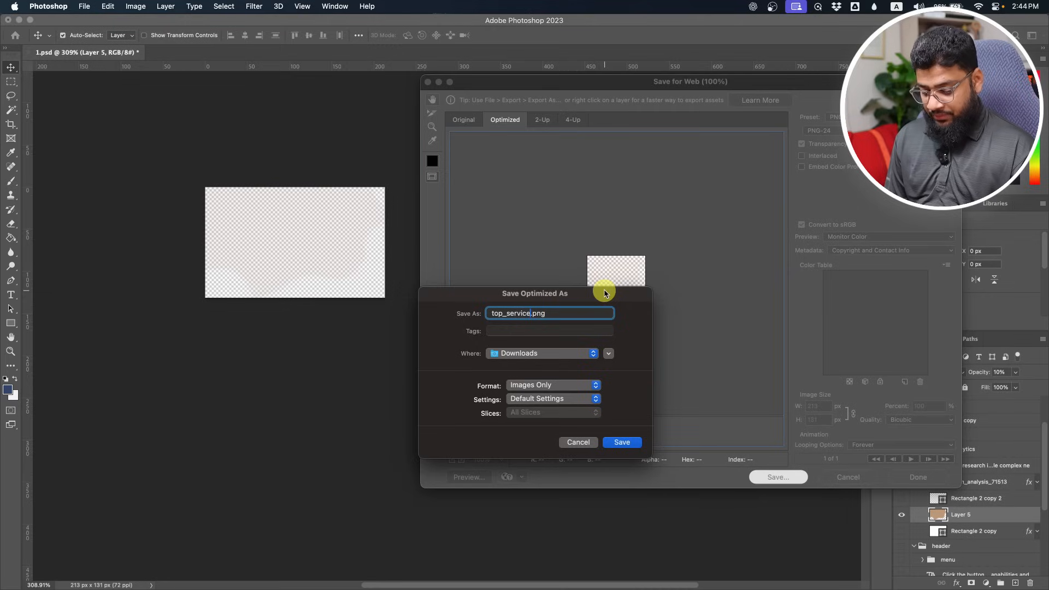
key("Return")
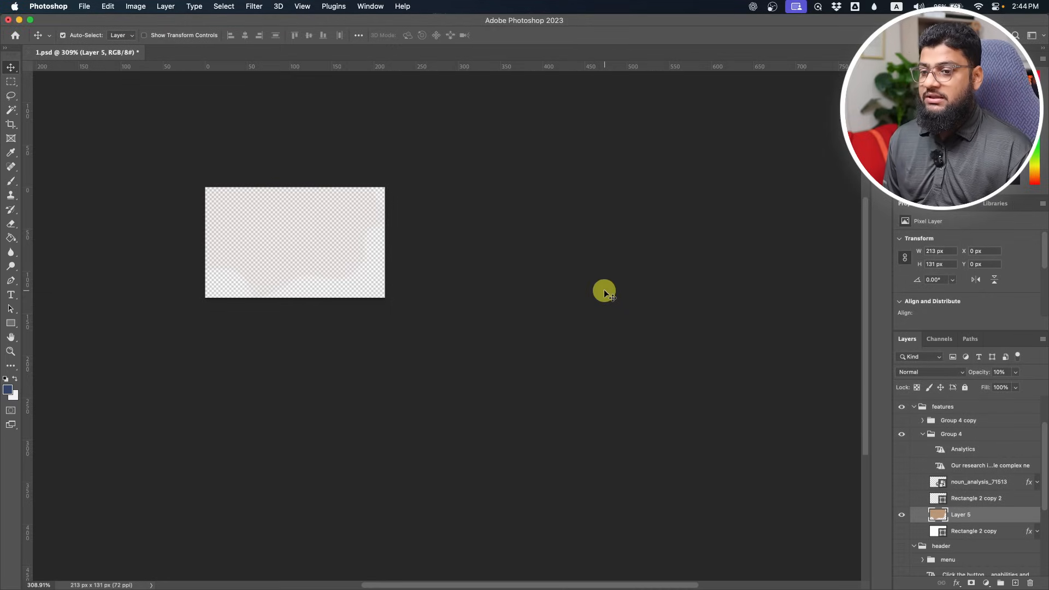
key("super+z")
key("super+z")
key("super+z")
key("super+z")
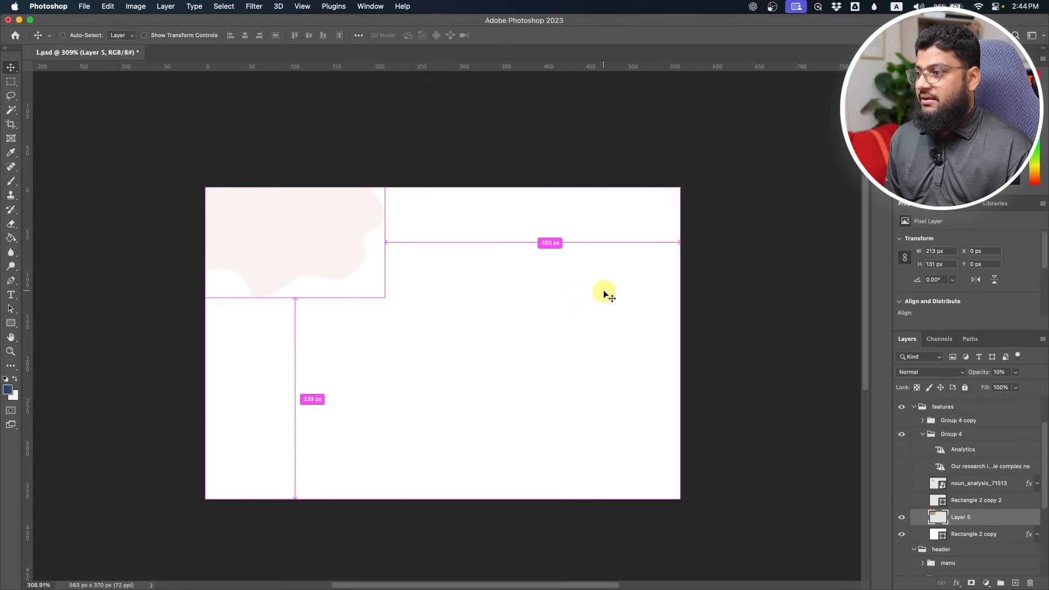
key("super+z")
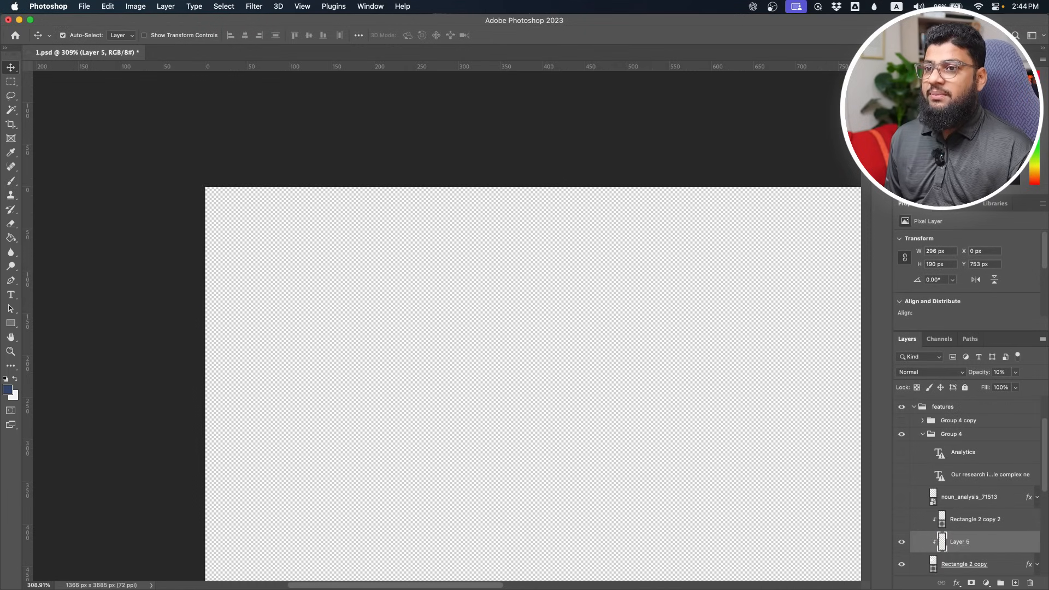
- Restore an earlier history state of the design and ungroup the artboard
left_click(880, 59)
scroll(808, 100, "up", 3)
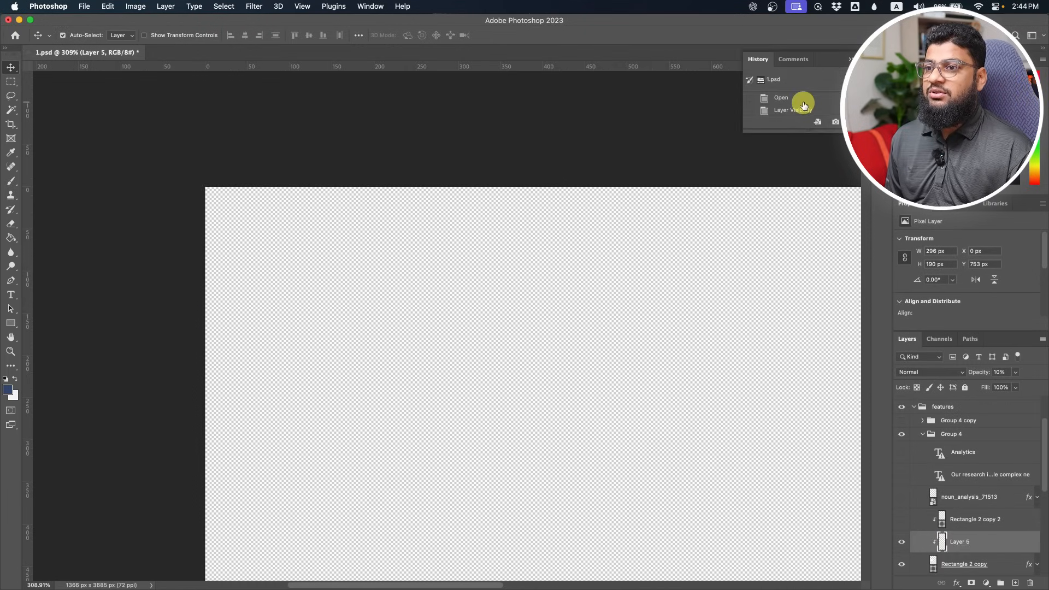
left_click(804, 103)
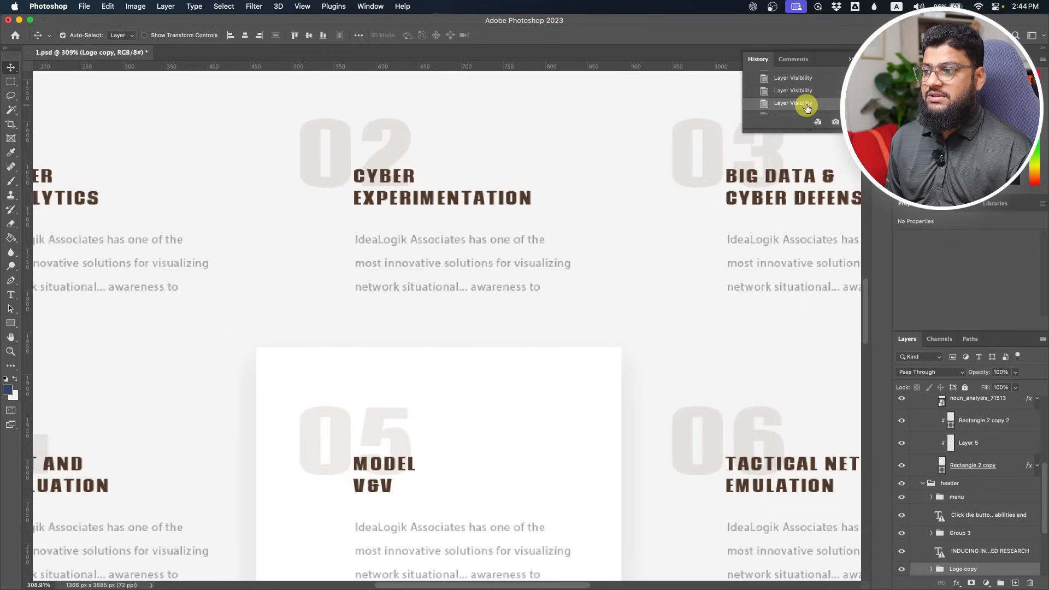
scroll(541, 303, "right", 2)
scroll(475, 302, "down", 10)
scroll(482, 223, "up", 10)
scroll(964, 465, "up", 10)
right_click(962, 403)
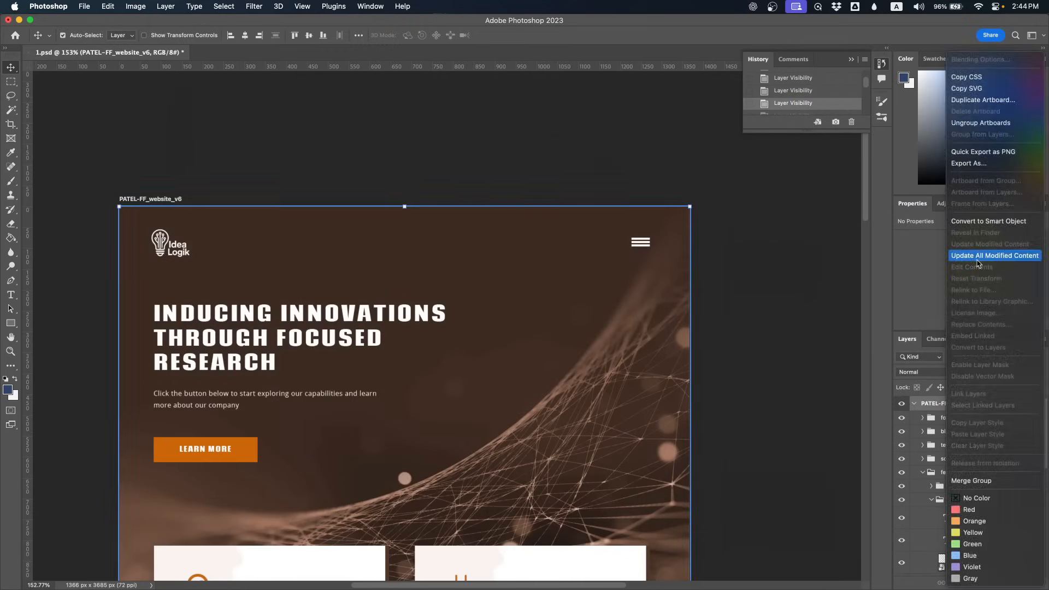
left_click(978, 127)
scroll(206, 370, "down", 5)
scroll(273, 323, "left", 2)
scroll(327, 273, "up", 1)
left_click(941, 403)
- Solo the noun_analysis_71513 icon, trim the canvas to it, and save it for web
left_click(961, 548)
left_click(901, 547)
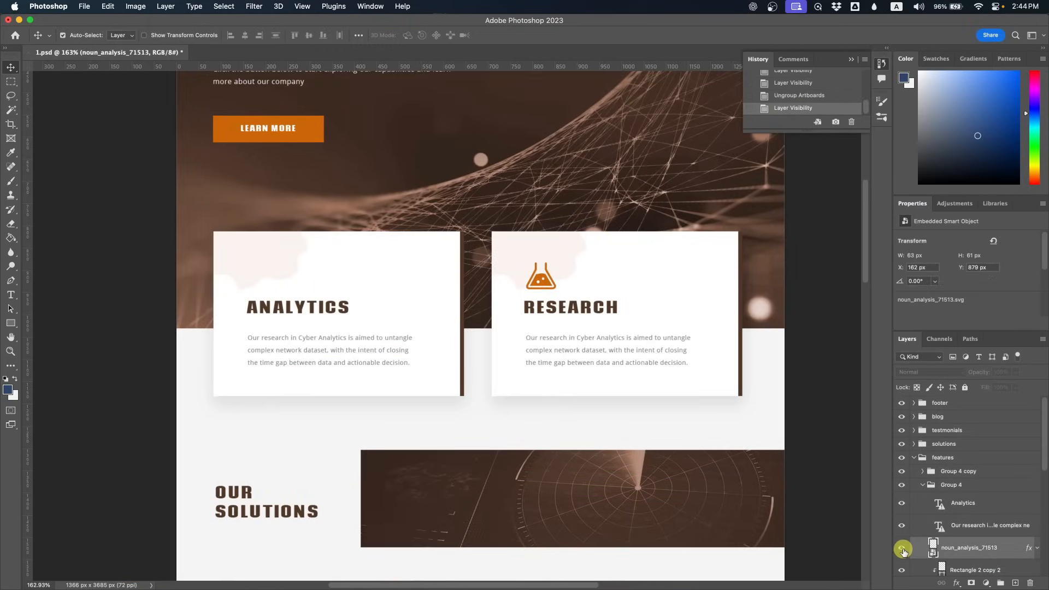
left_click(902, 548)
left_click(903, 549, "alt")
left_click(136, 7)
left_click(145, 148)
left_click(643, 261)
key("alt+shift+super+s")
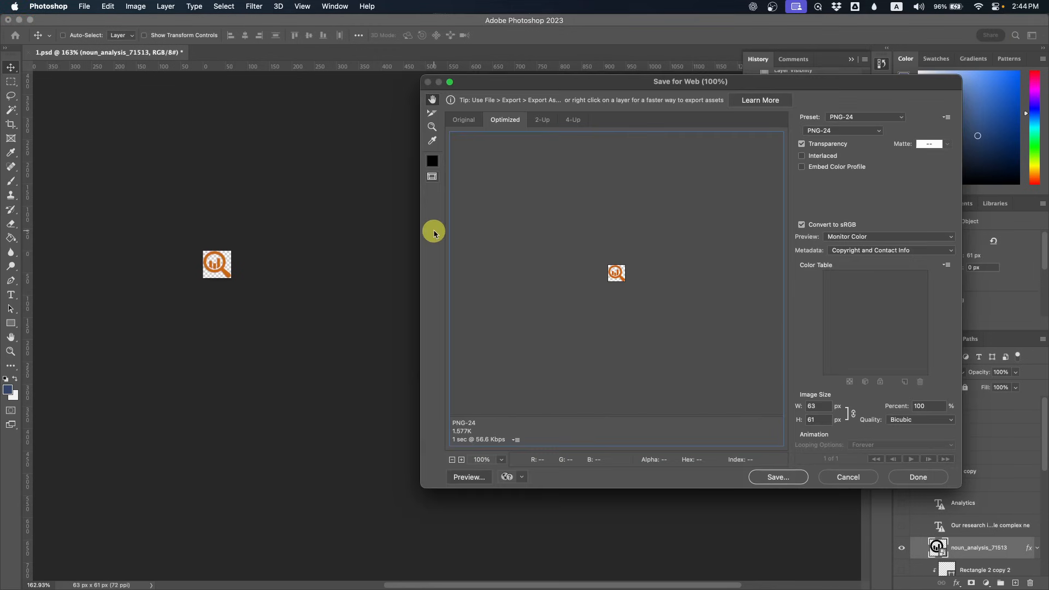
left_click(778, 477)
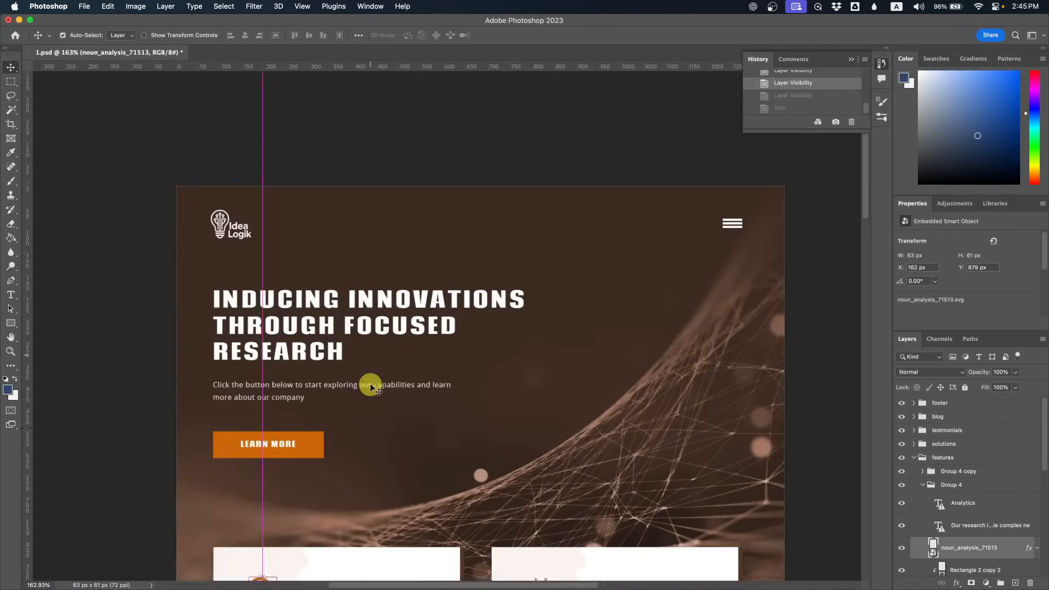
- Solo the Research flask icon, trim the canvas to it, and save it for web
scroll(368, 382, "down", 5)
left_click(968, 503)
left_click(902, 504, "alt")
left_click(135, 6)
left_click(144, 148)
left_click(636, 263)
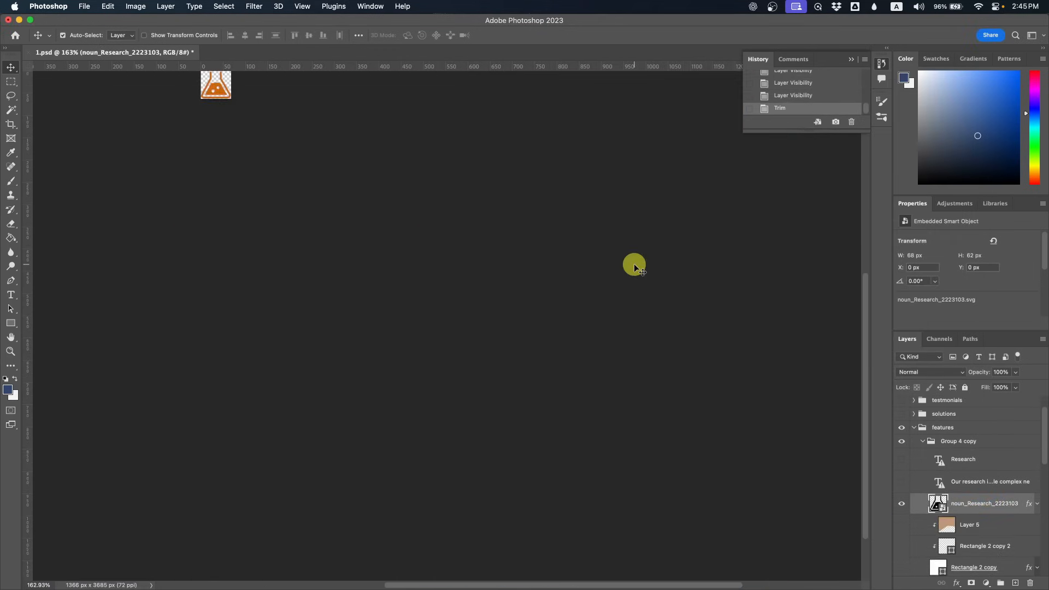
key("alt+shift+super+s")
left_click(792, 477)
left_click(199, 563)
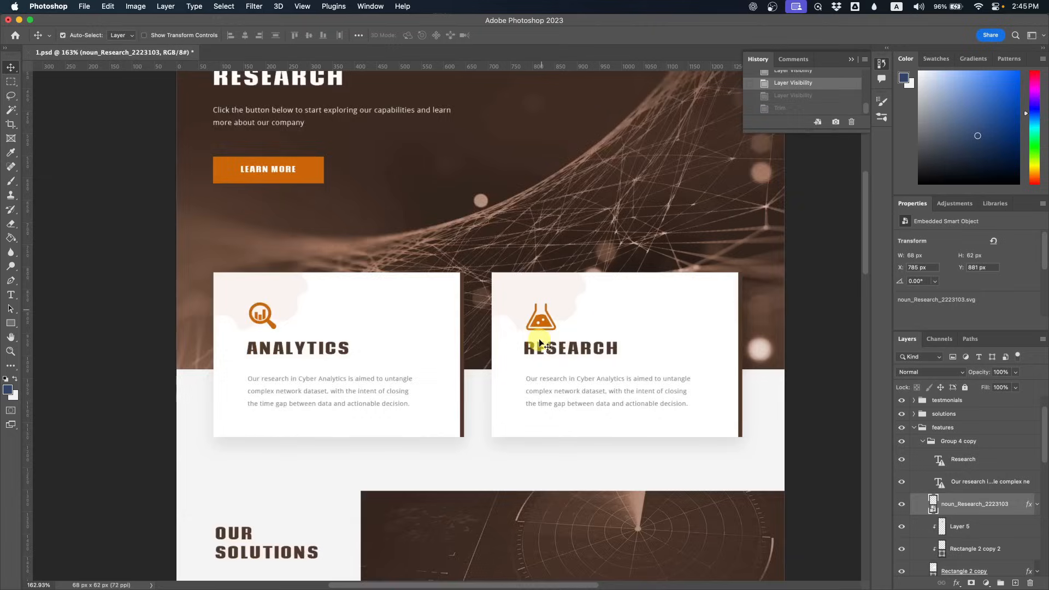
- Isolate the radar banner with its Hue/Saturation adjustment, trim to it, and save as JPEG named 'serv'
scroll(535, 339, "down", 5)
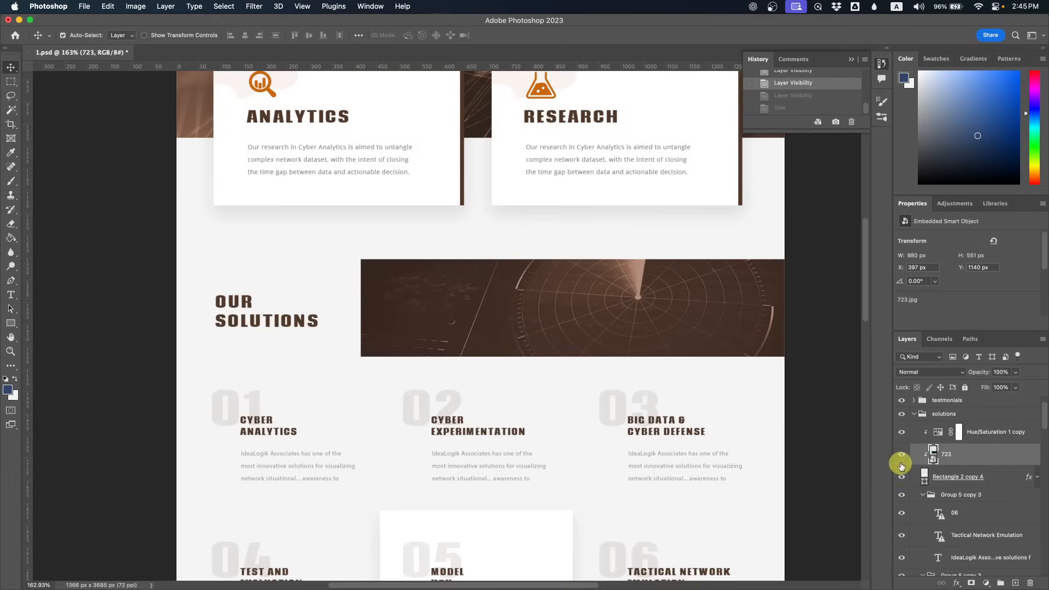
left_click(901, 454, "alt")
left_click(901, 432)
left_click(135, 6)
left_click(145, 147)
left_click(644, 260)
key("alt+shift+super+s")
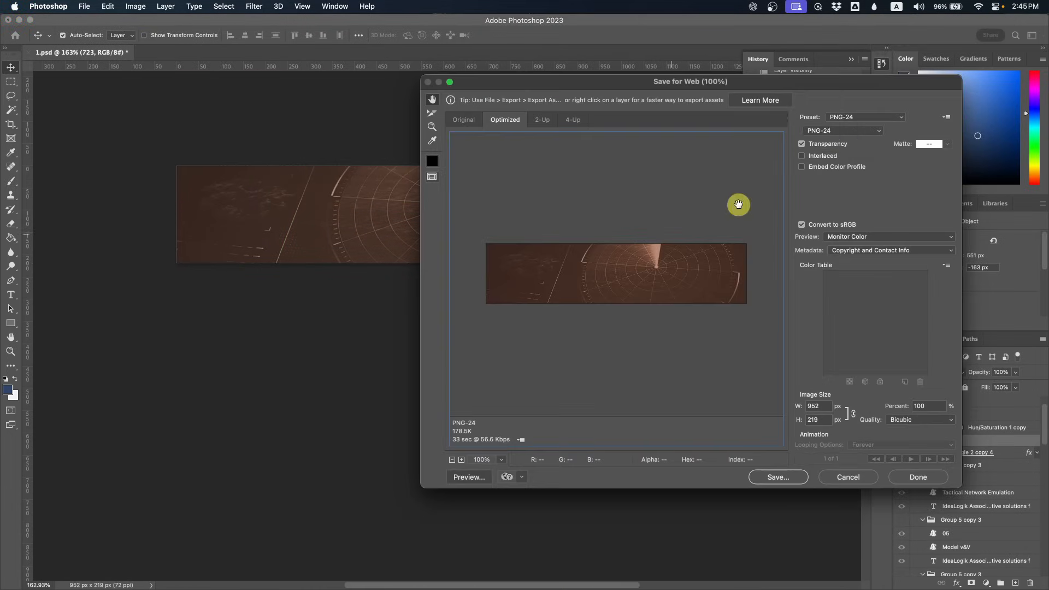
left_click(836, 130)
left_click(825, 107)
left_click(765, 479)
type("service_head.jpg")
left_click(202, 562)
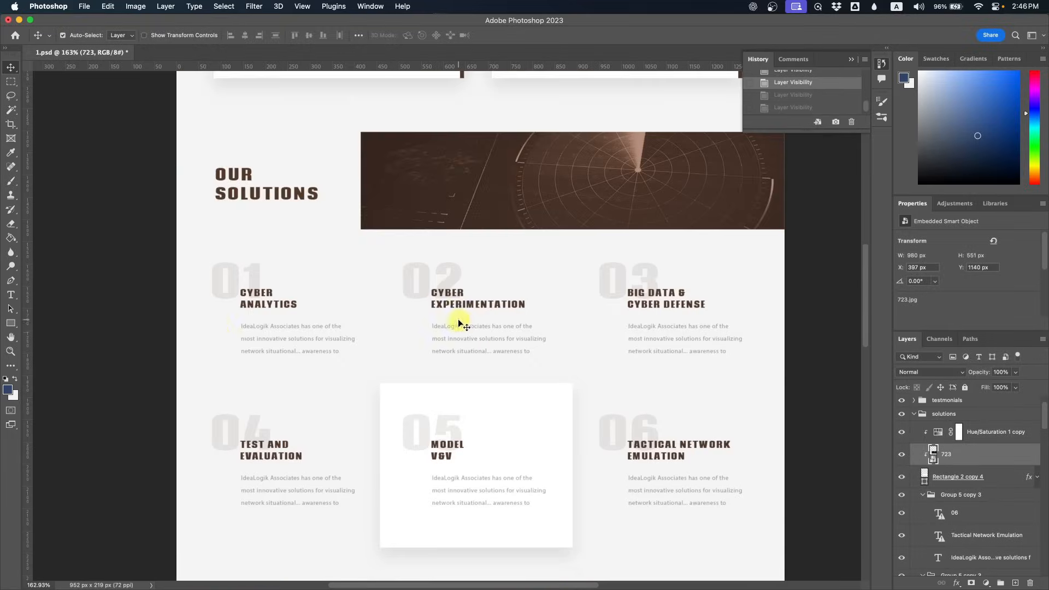
- Isolate and trim the testimonial background, then save it for web as 'testimonial-'
scroll(601, 287, "down", 10)
scroll(923, 431, "up", 2)
left_click(915, 431)
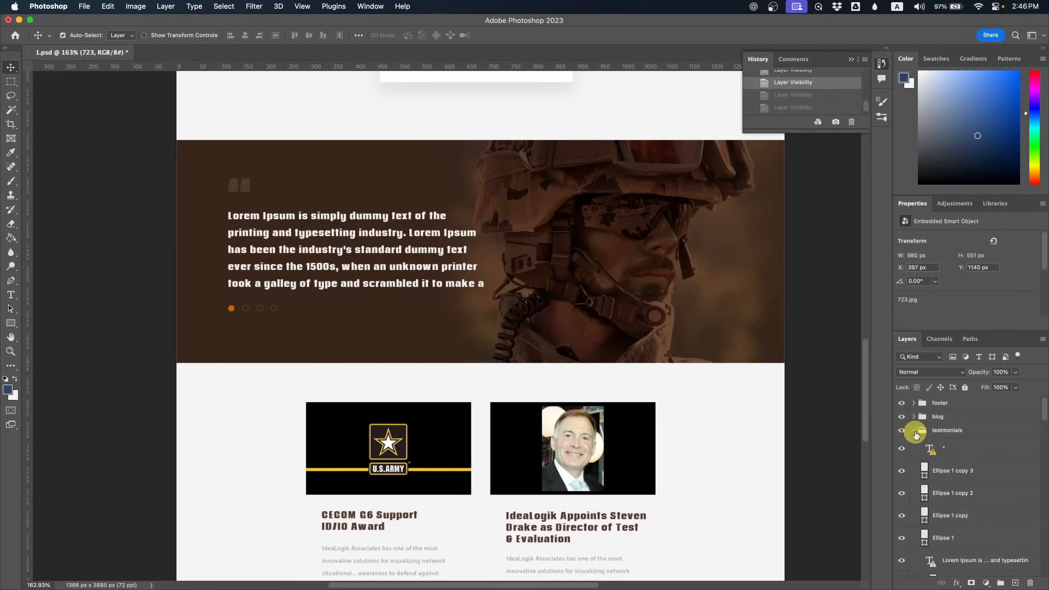
scroll(915, 448, "down", 5)
left_click(901, 465, "alt")
left_click(135, 7)
left_click(145, 147)
left_click(639, 262)
key("alt+shift+super+s")
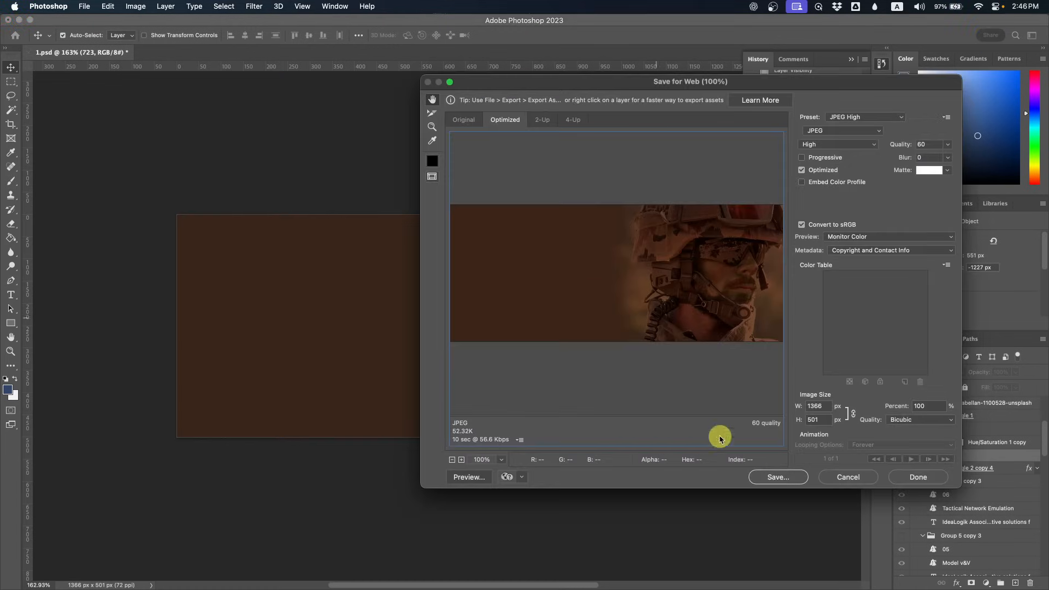
left_click(778, 477)
type("testimonial-.jpg")
key("Return")
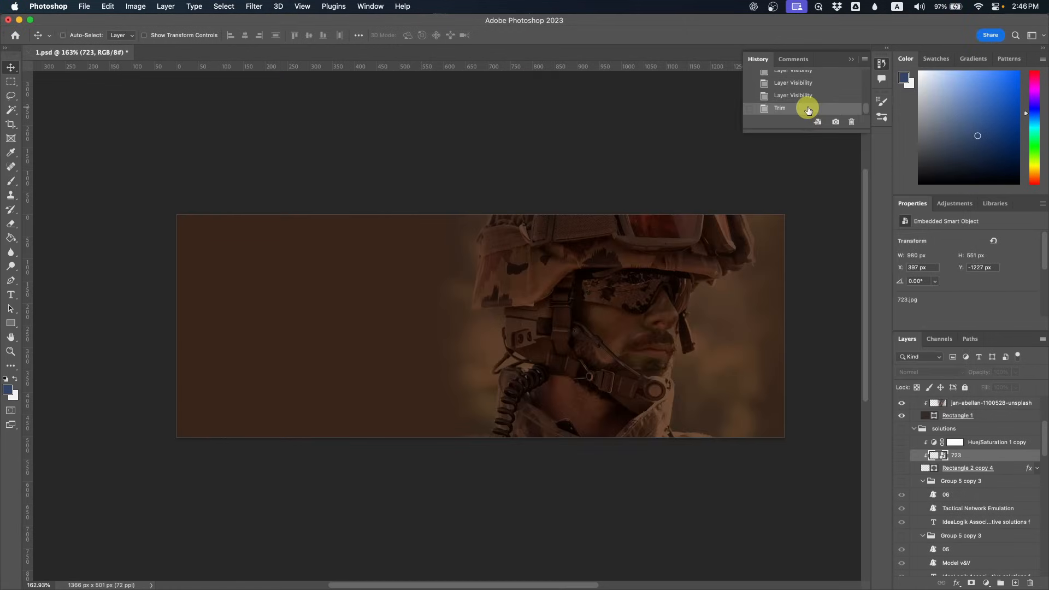
- Restore the full page, then isolate, trim and save the U.S. Army news card image for web
left_click(807, 83)
scroll(571, 326, "down", 20)
left_click(433, 281)
left_click(902, 501)
left_click(901, 501)
left_click(902, 500, "alt")
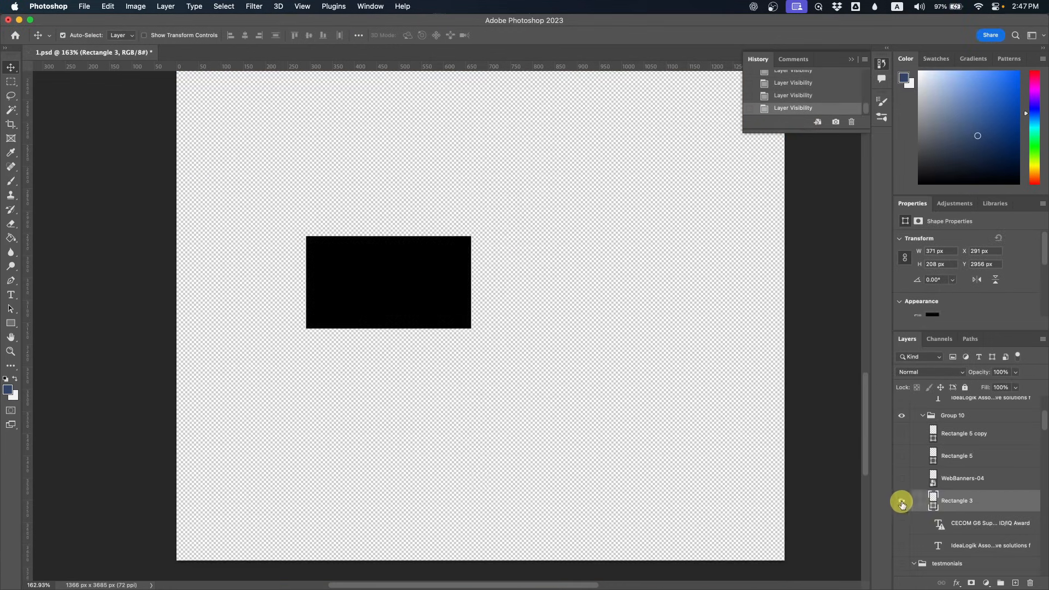
left_click(902, 478)
left_click(135, 6)
left_click(145, 147)
left_click(634, 262)
key("alt+shift+super+s")
left_click(786, 479)
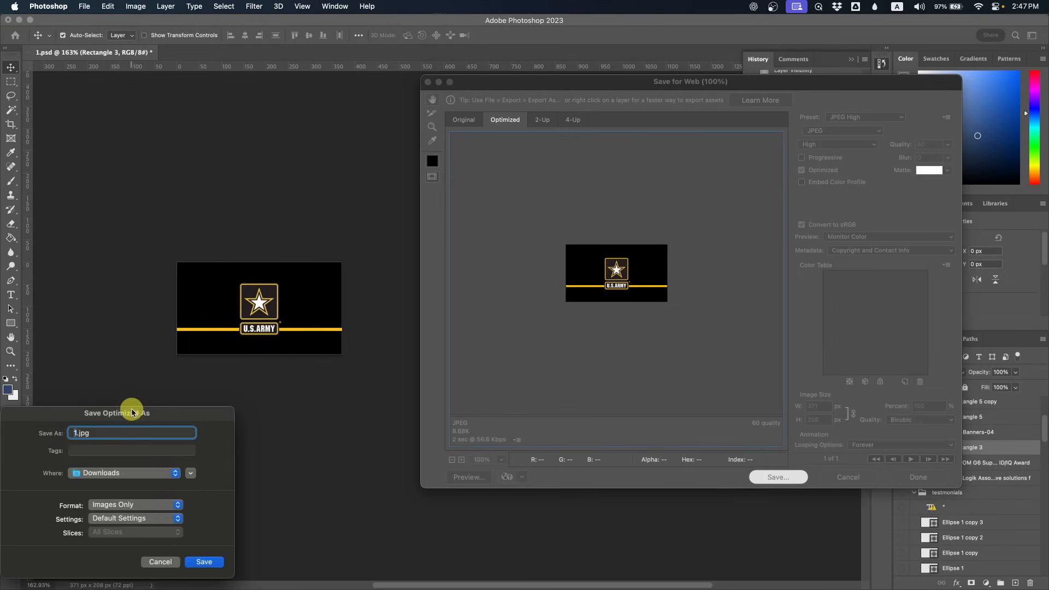
left_click_drag(134, 410, 584, 207)
left_click(677, 354)
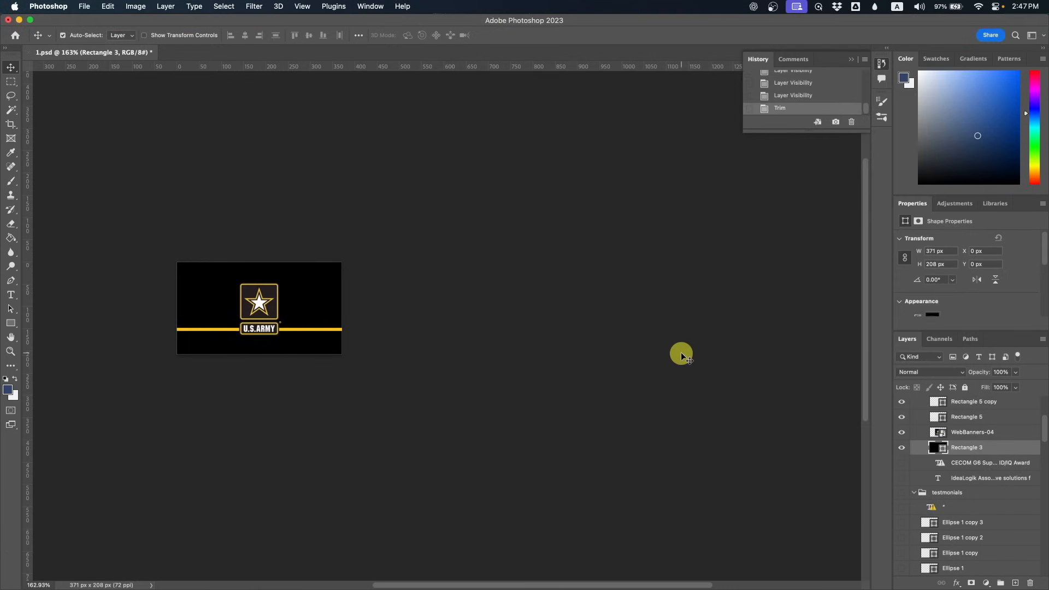
- Undo to the full design, then isolate, trim and export the second news card image as 'image-2'
key("super+z")
key("super+z")
key("super+z")
key("super+z")
key("super+z")
scroll(574, 356, "down", 20)
left_click(520, 338)
left_click(901, 411, "alt")
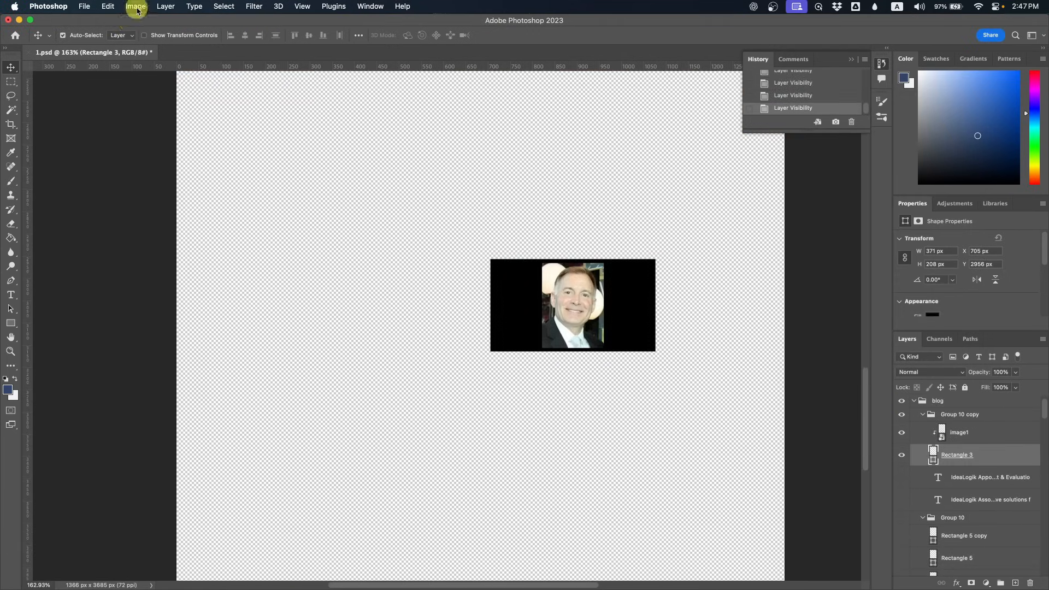
left_click(135, 7)
left_click(145, 147)
left_click(634, 261)
key("alt+shift+super+s")
left_click(778, 477)
left_click_drag(178, 412, 669, 246)
type("image-2")
left_click(700, 394)
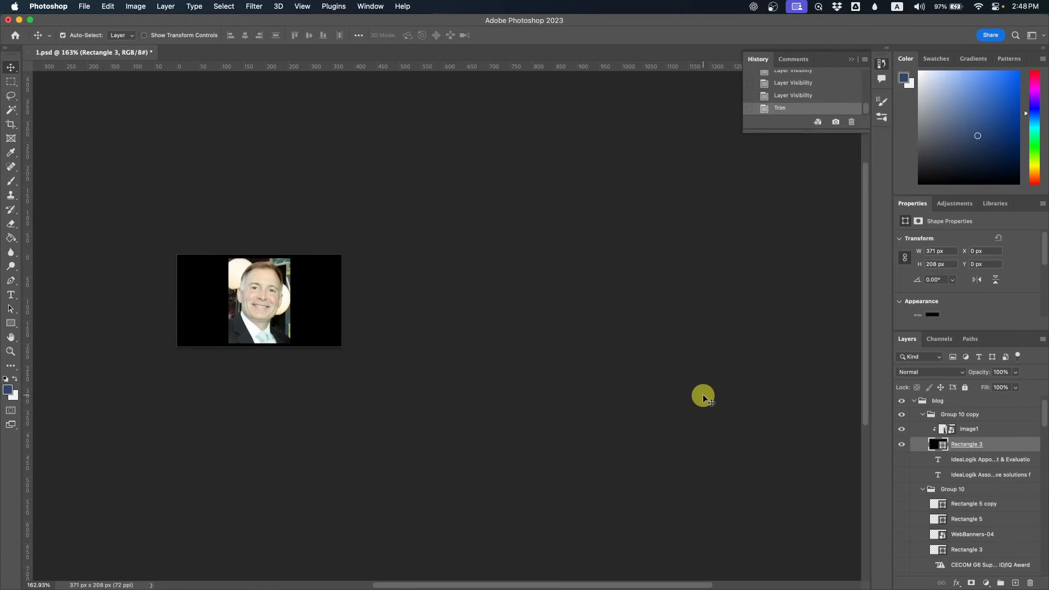
key("super+z")
key("super+z")
key("super+z")
- Show only the Logo group and enlarge the footer logo slightly
scroll(621, 408, "down", 20)
scroll(618, 407, "up", 20)
scroll(241, 186, "down", 20)
left_click(470, 249)
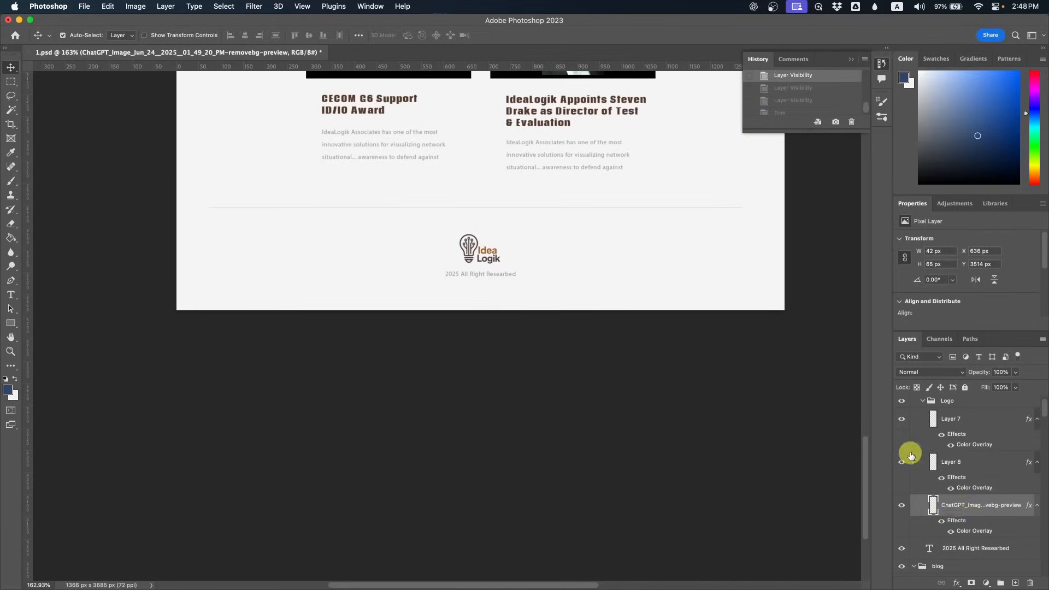
scroll(924, 437, "up", 2)
left_click(923, 417)
left_click(902, 417, "alt")
key("super+t")
left_click_drag(500, 234, 522, 218)
key("Return")
- Trim to the logo and save it for web as PNG-24, width 140, named 'footer_logo'
left_click(135, 7)
left_click(145, 146)
left_click(628, 262)
key("alt+shift+super+s")
left_click(842, 131)
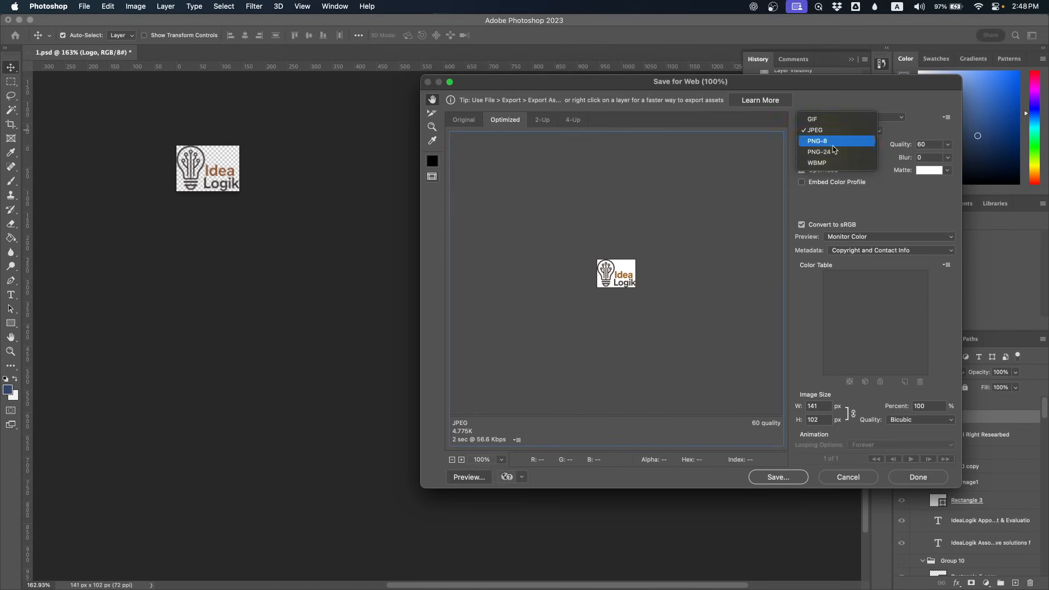
left_click(831, 152)
left_click_drag(823, 407, 777, 408)
type("140")
left_click(776, 478)
type("footer")
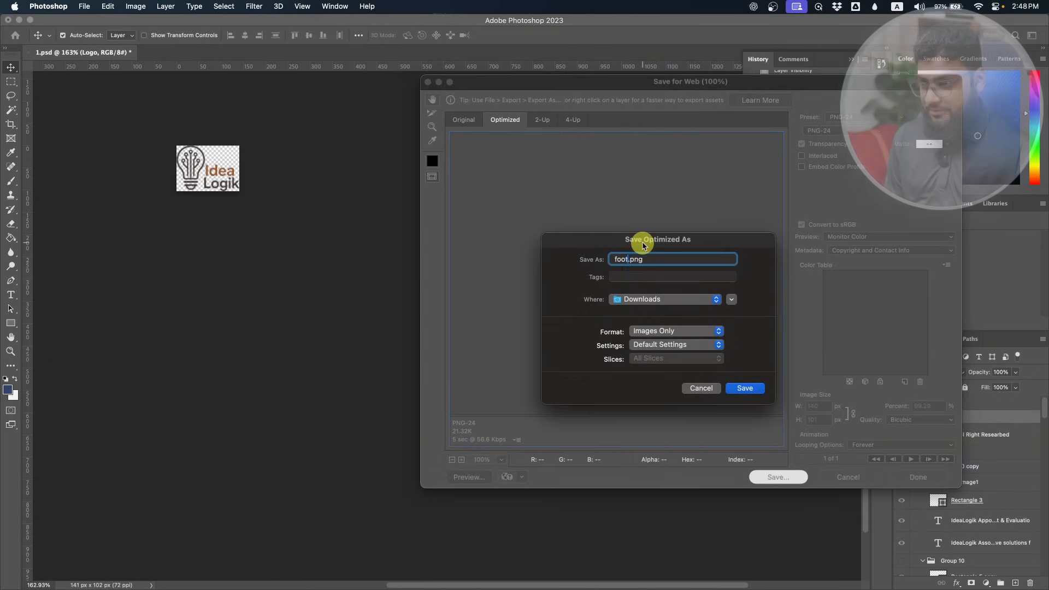
type("_lo")
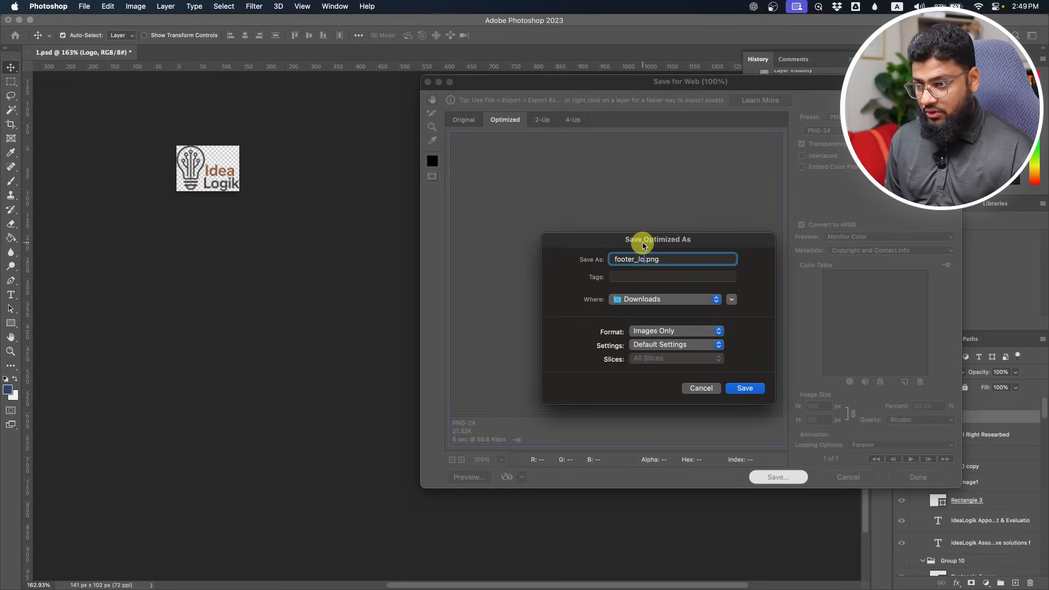
type("go")
key("Return")
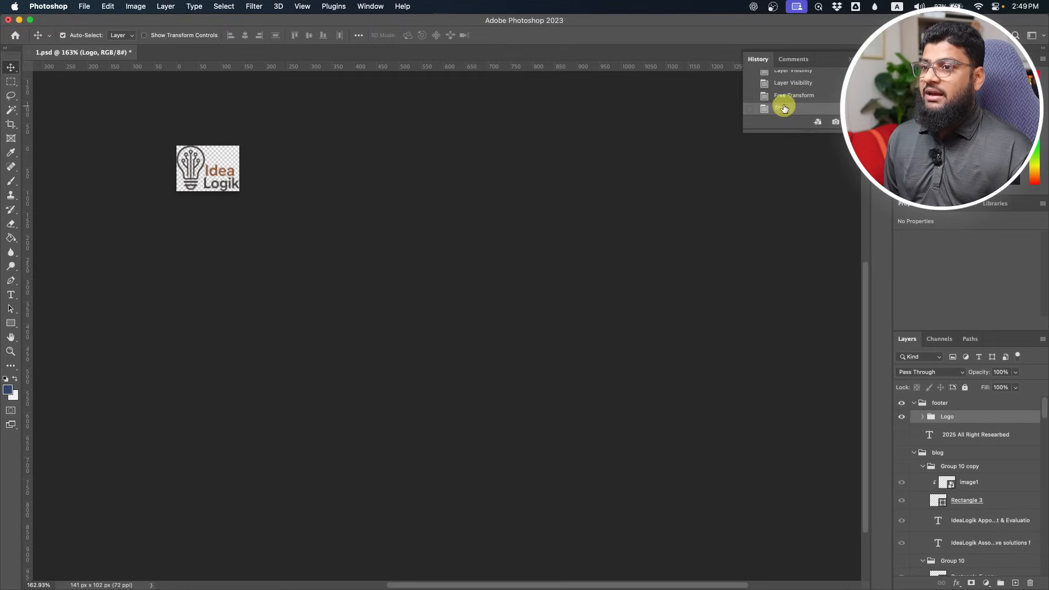
- Revert to the full 1366×3685 page design from the 1.psd History snapshot and close History
scroll(785, 103, "up", 3)
left_click(781, 80)
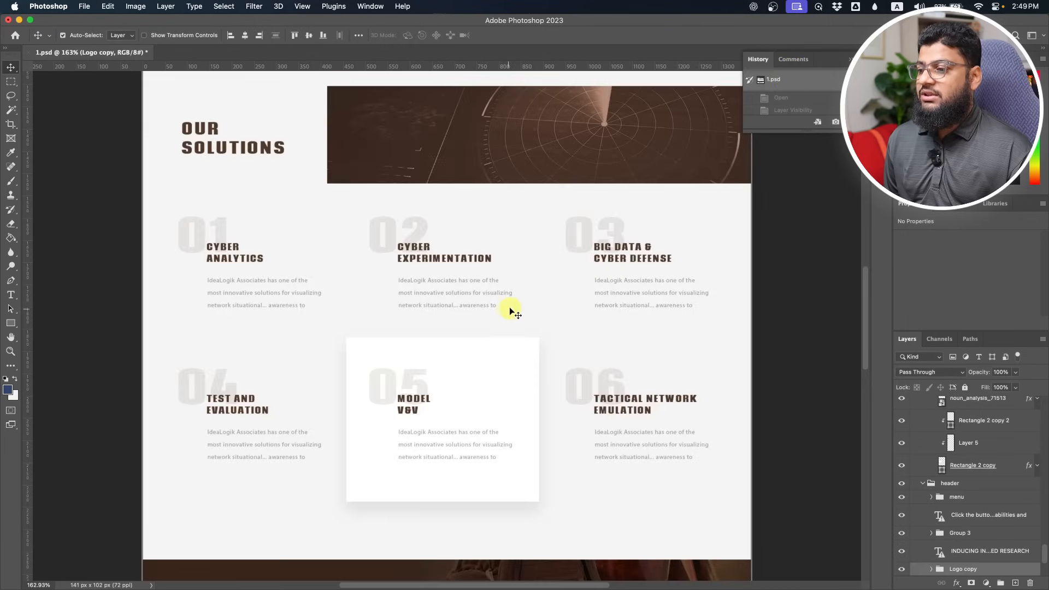
scroll(514, 306, "down", 10)
scroll(519, 306, "up", 5)
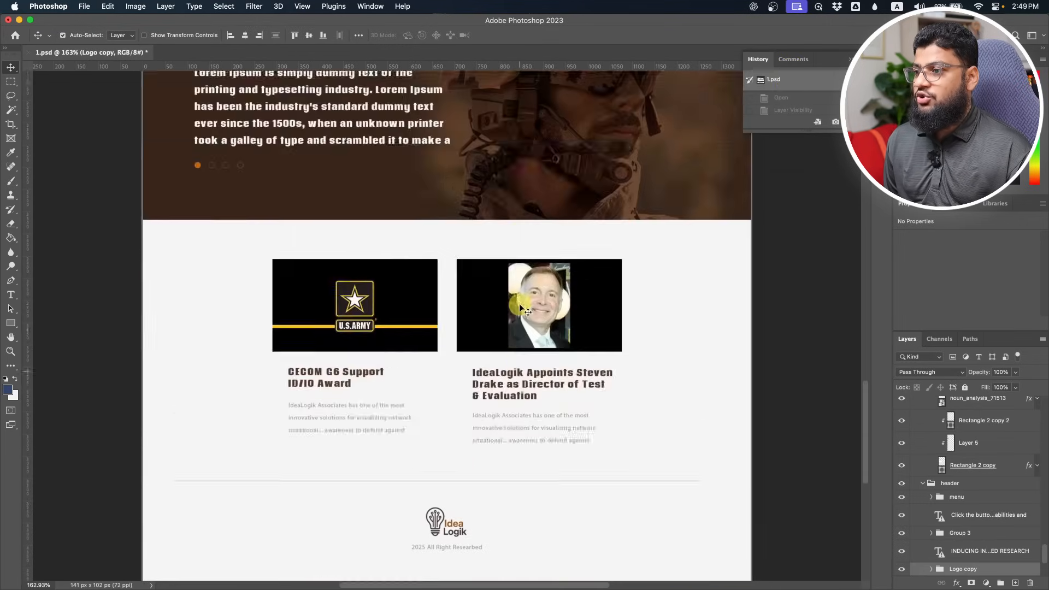
scroll(518, 303, "up", 15)
scroll(518, 301, "down", 5)
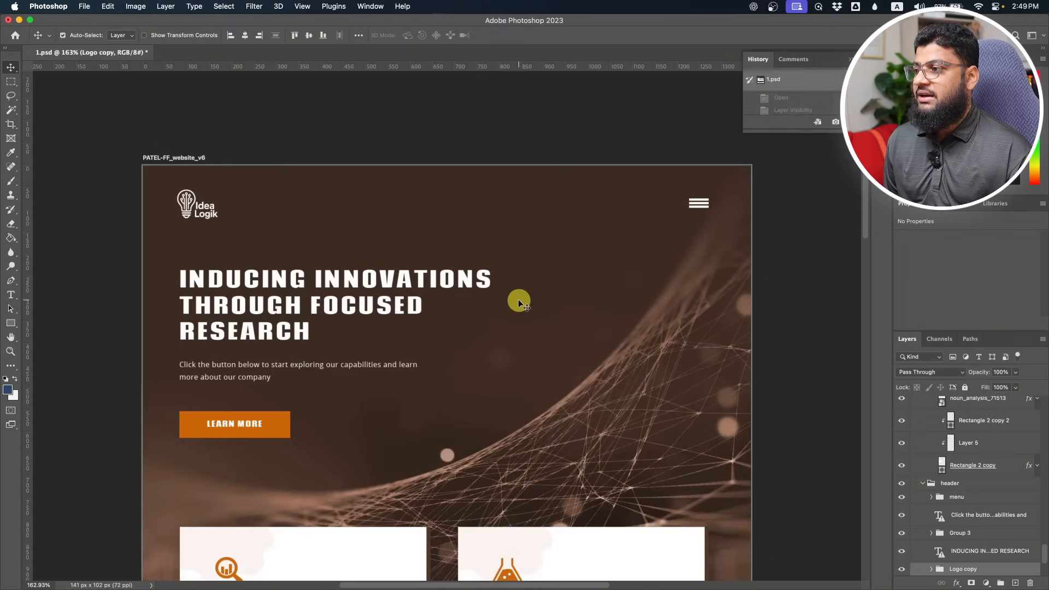
scroll(518, 300, "down", 1)
left_click(850, 59)
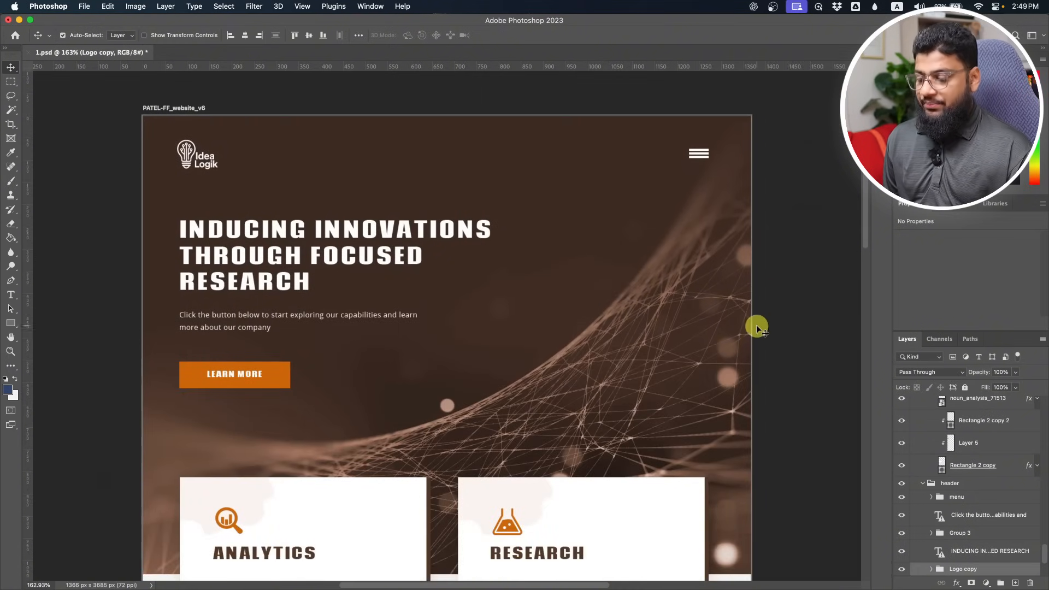
- In WordPress Installed Plugins, deactivate Hostinger Easy Onboarding
key("super+Tab")
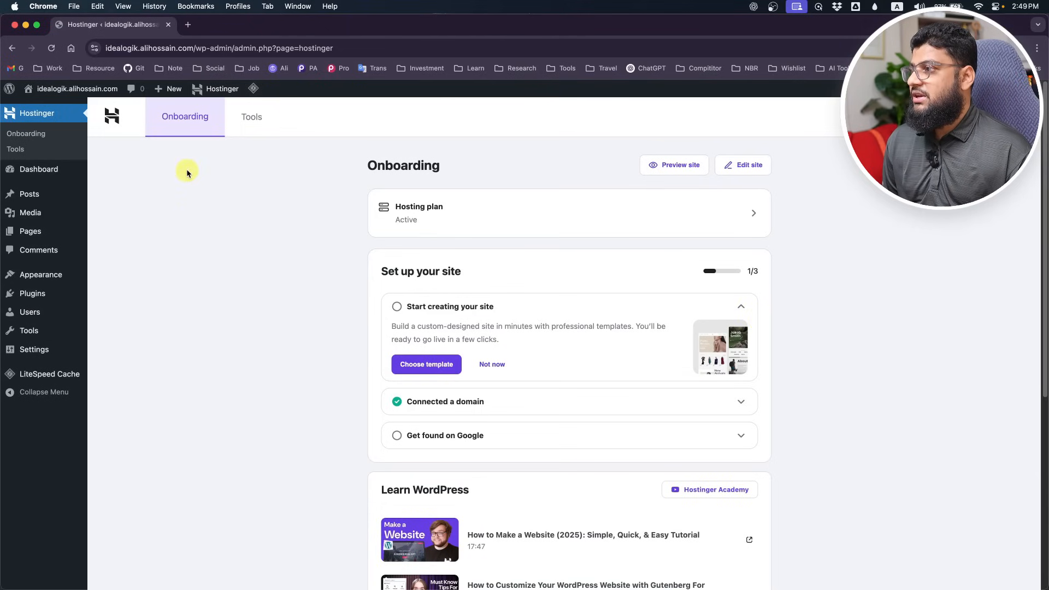
mouse_move(40, 291)
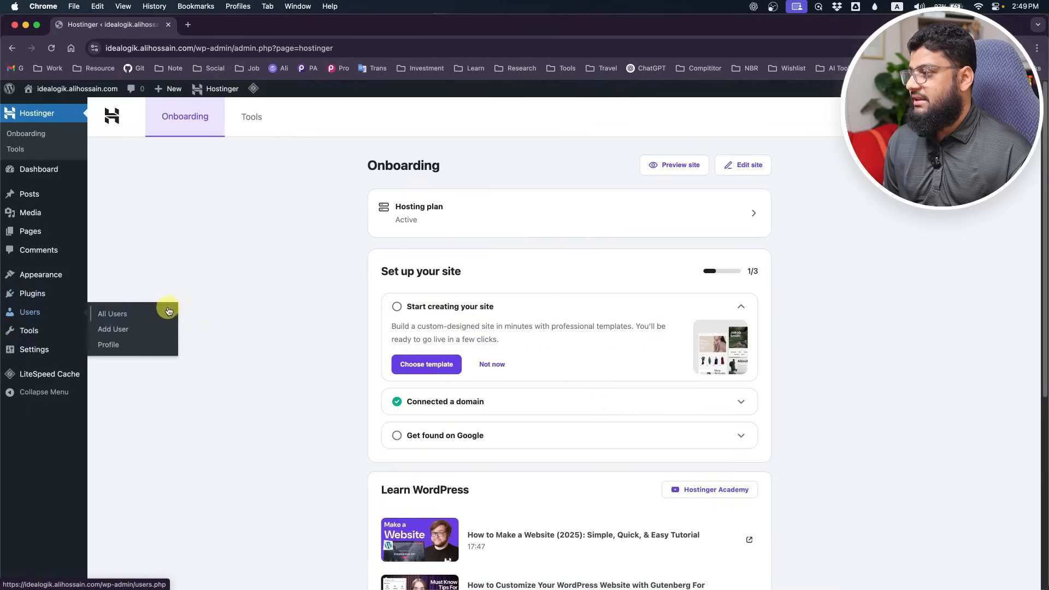
left_click(121, 297)
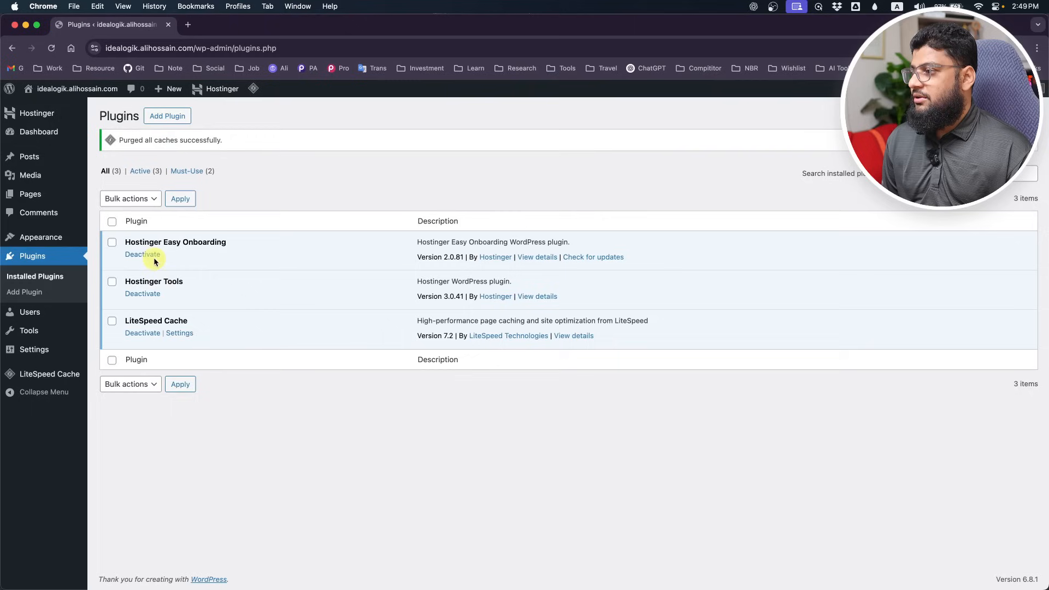
left_click(153, 257)
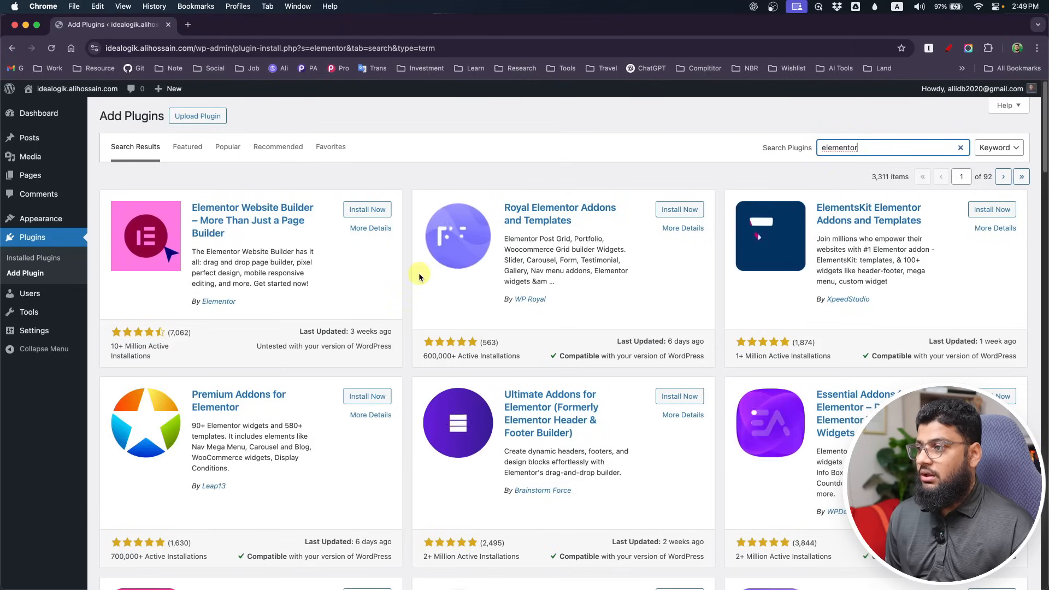
- Install Elementor and Ultimate Addons for Elementor, and activate Ultimate Addons
left_click(389, 215)
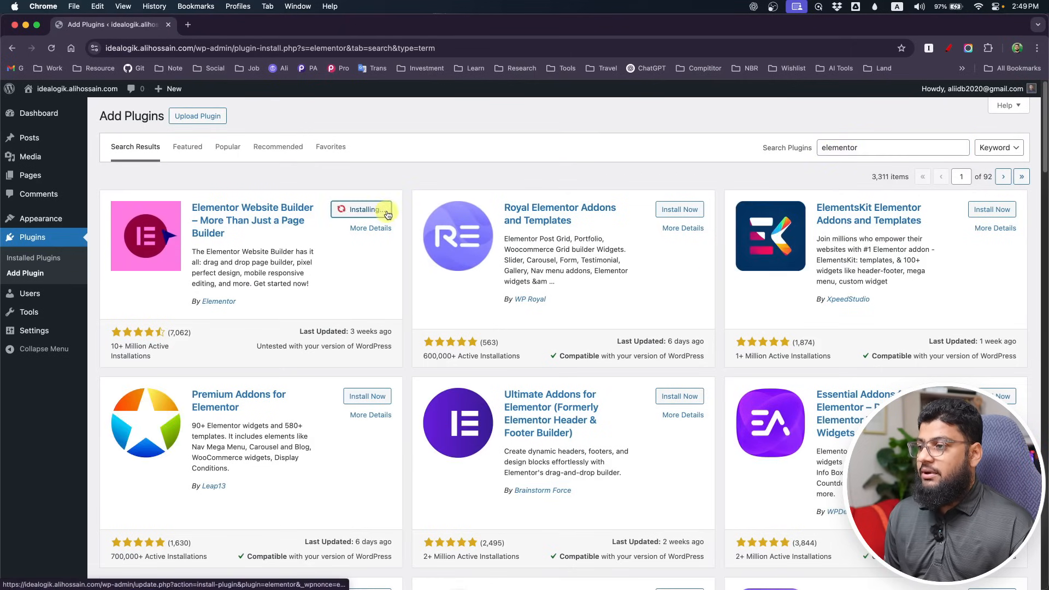
left_click(671, 397)
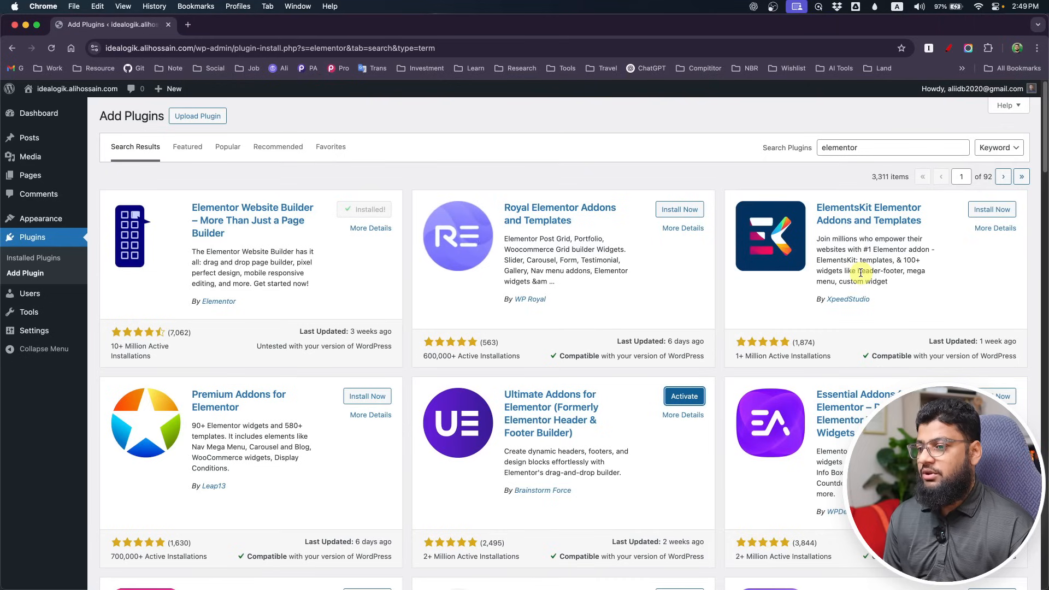
left_click(691, 396)
- Activate Elementor, then exit the Elementor editor back to the WordPress editor
left_click(139, 312)
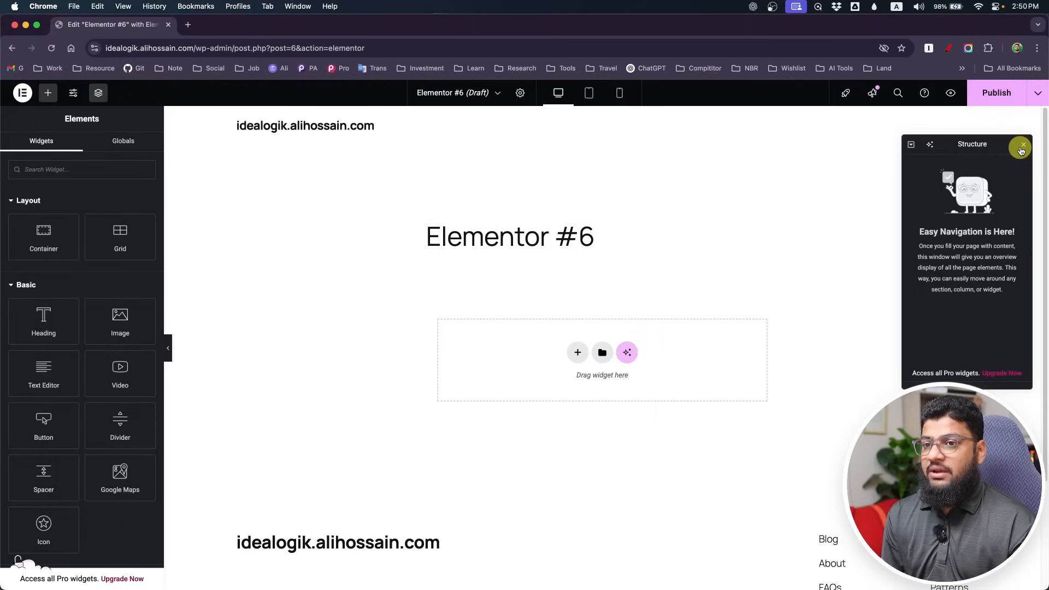
left_click(1021, 149)
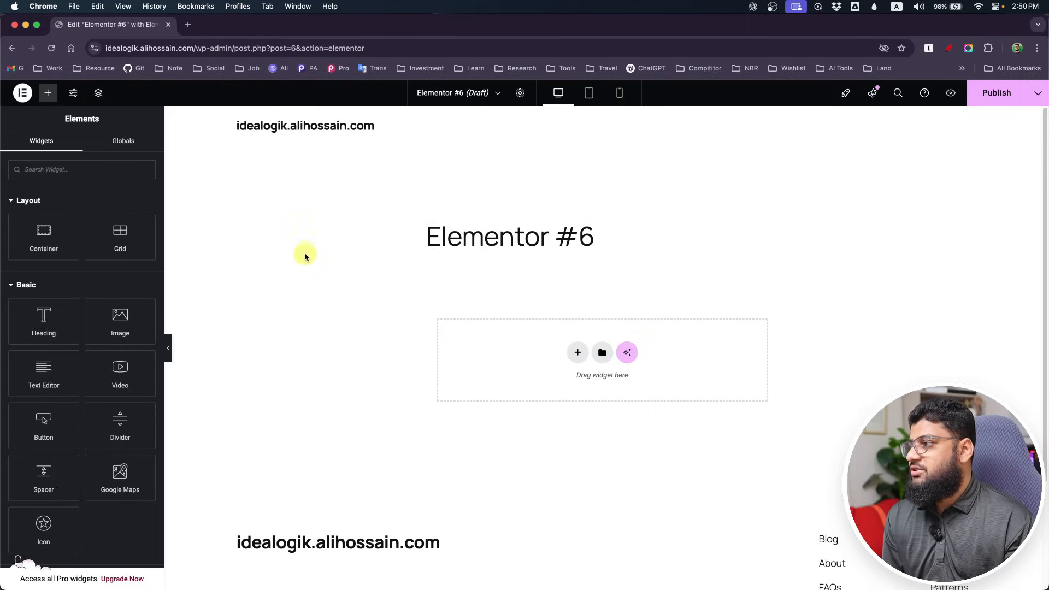
left_click(20, 94)
left_click(64, 204)
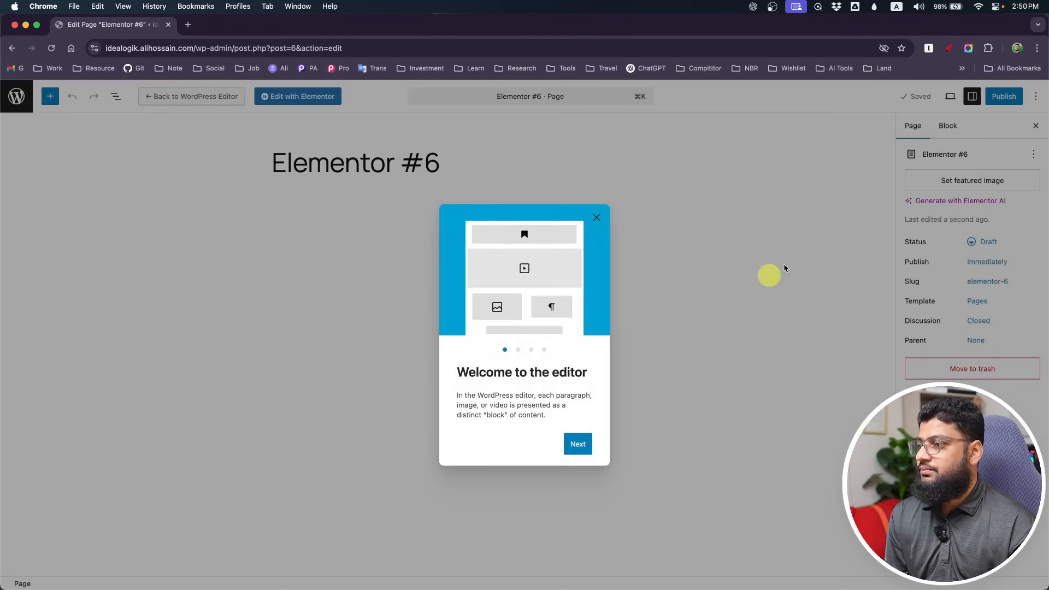
- Dismiss the welcome guide and 'Choose a pattern' modal, then return to the admin dashboard
left_click(597, 218)
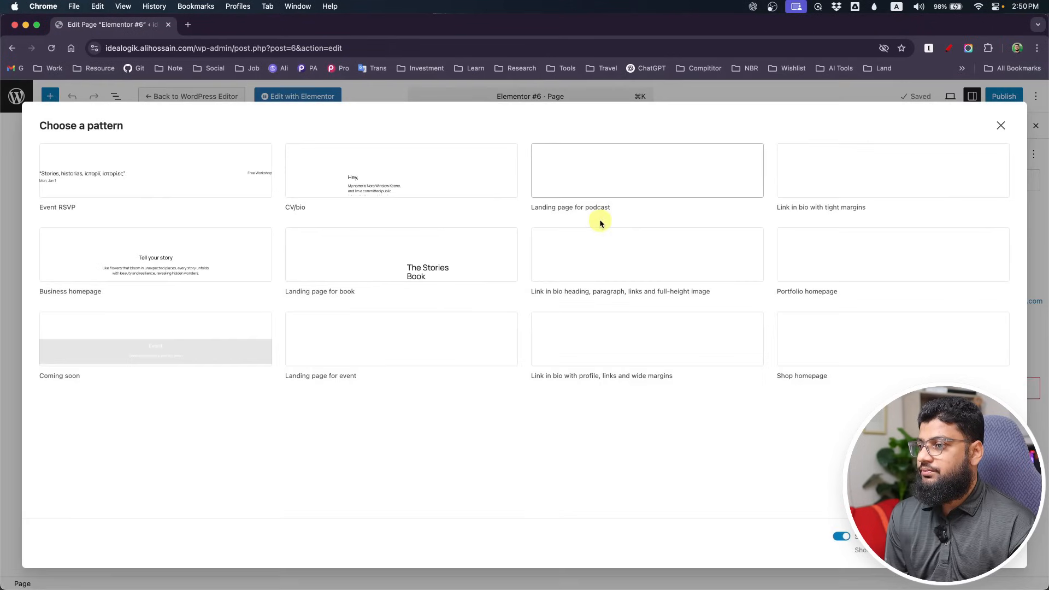
left_click(1003, 128)
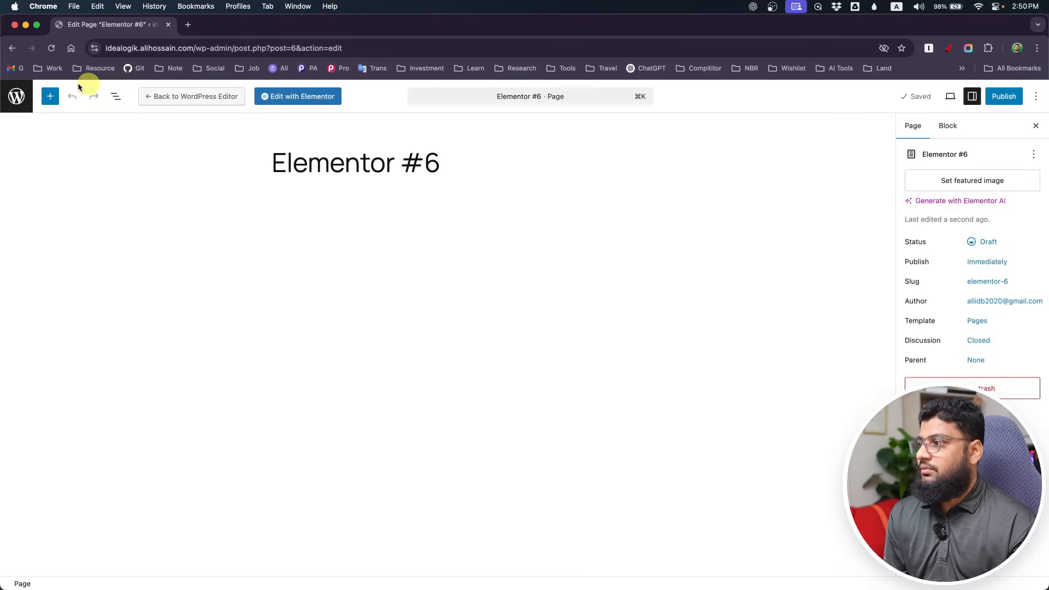
left_click(18, 97)
- Delete the Twenty Twenty-Four and Twenty Twenty-Three themes from Appearance > Themes
mouse_move(45, 321)
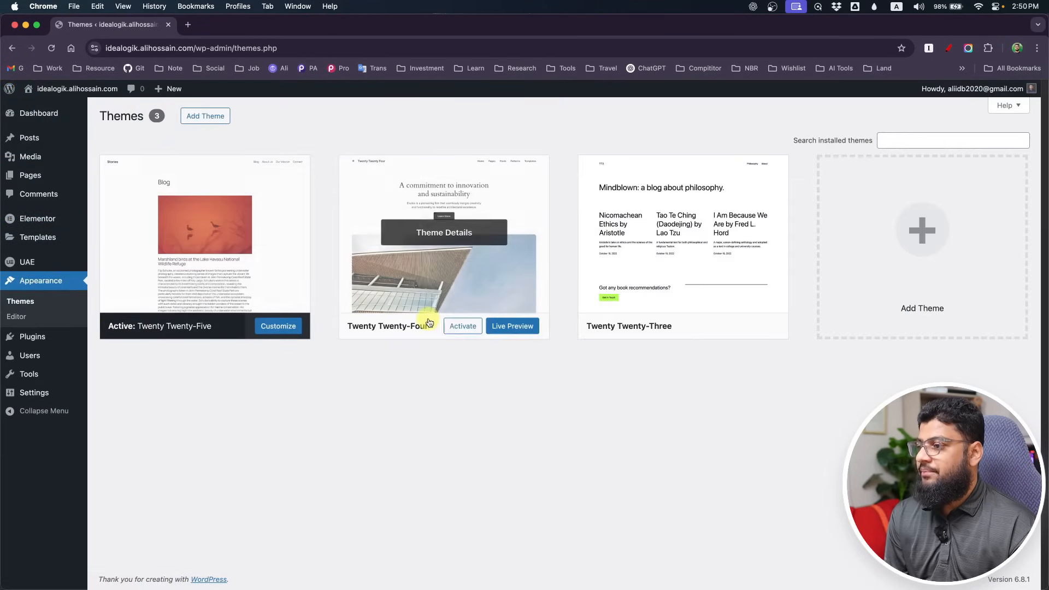
left_click(492, 274)
left_click(590, 562)
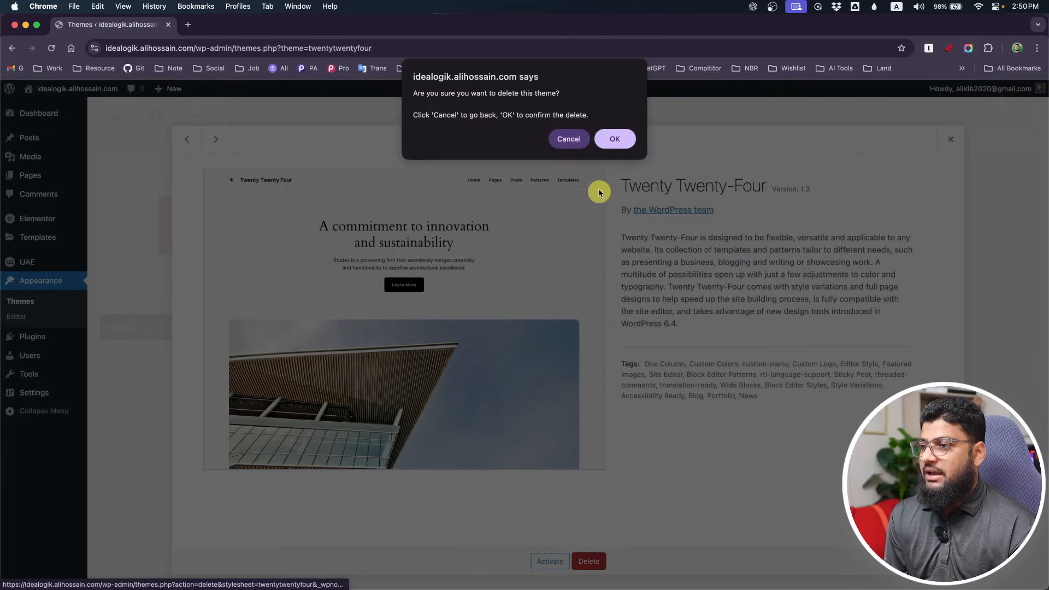
left_click(614, 137)
left_click(472, 269)
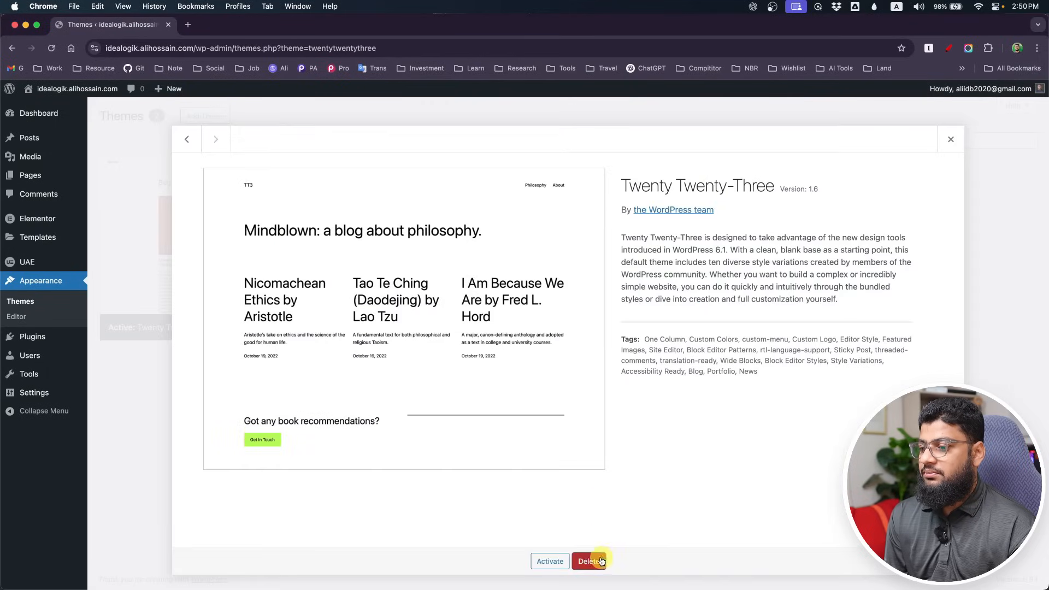
left_click(589, 561)
left_click(618, 139)
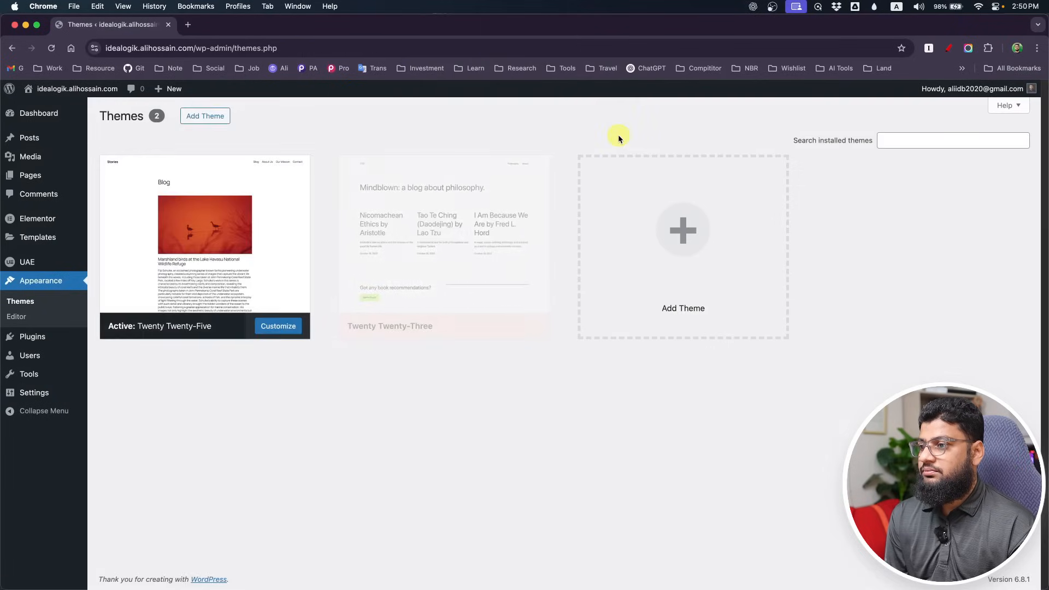
- Install and activate the Astra theme
left_click(200, 118)
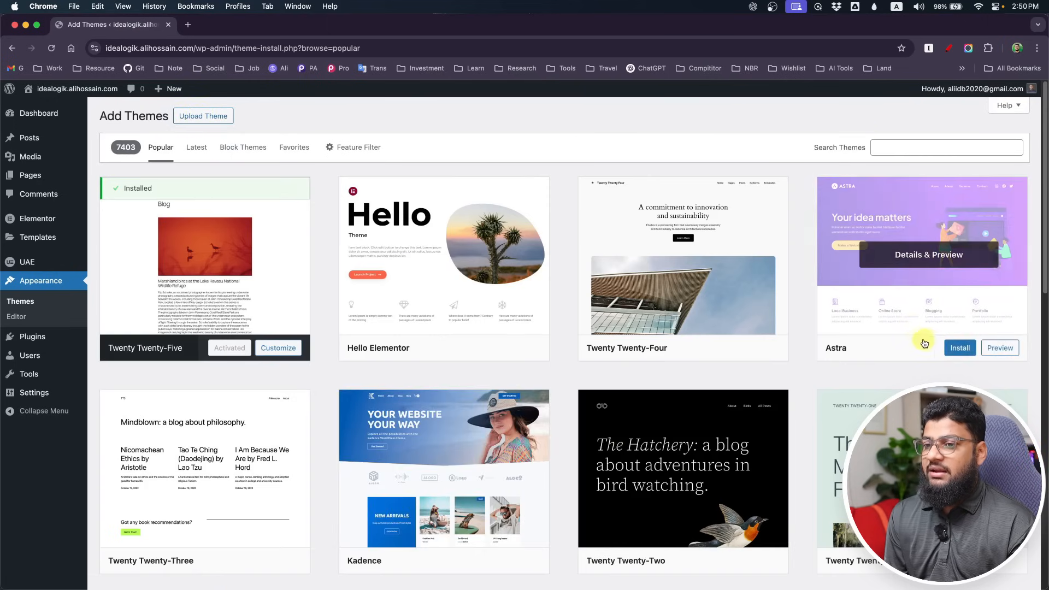
left_click(950, 349)
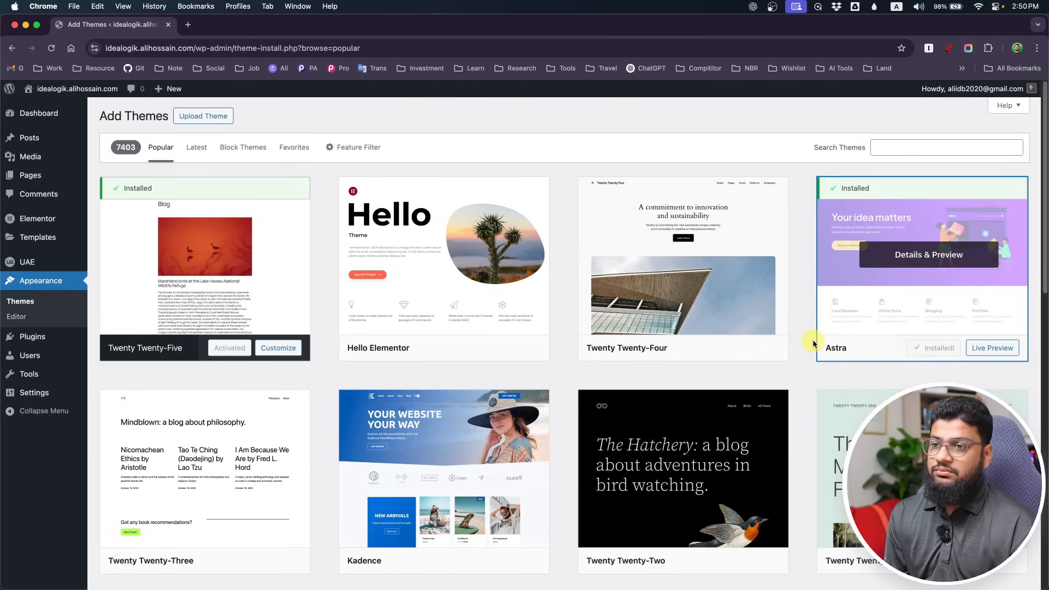
left_click(941, 348)
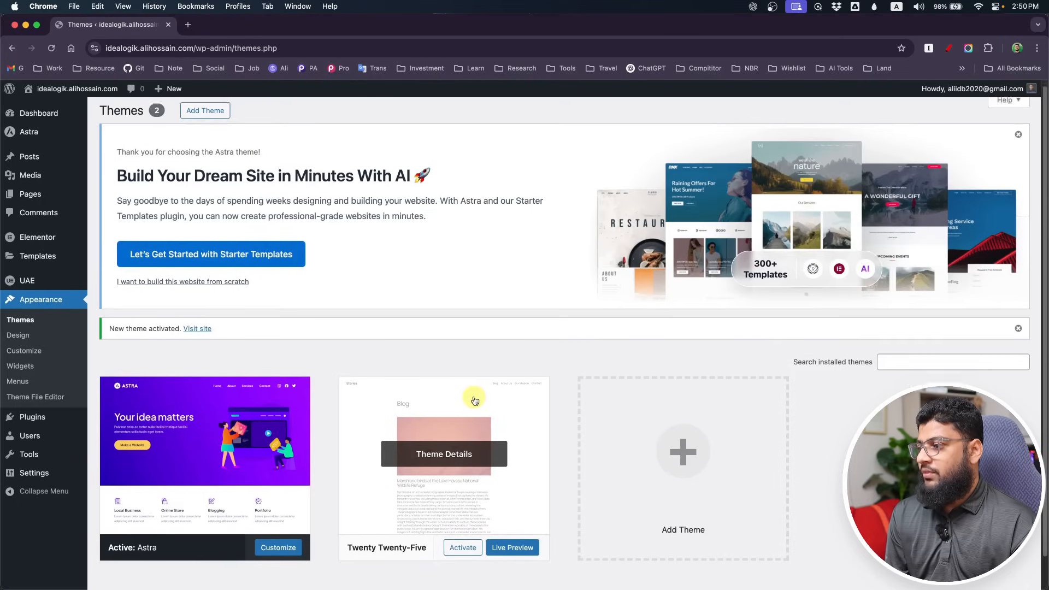
- In Appearance > Customize, review Global > Typography, then open Global > Colors
scroll(475, 404, "down", 2)
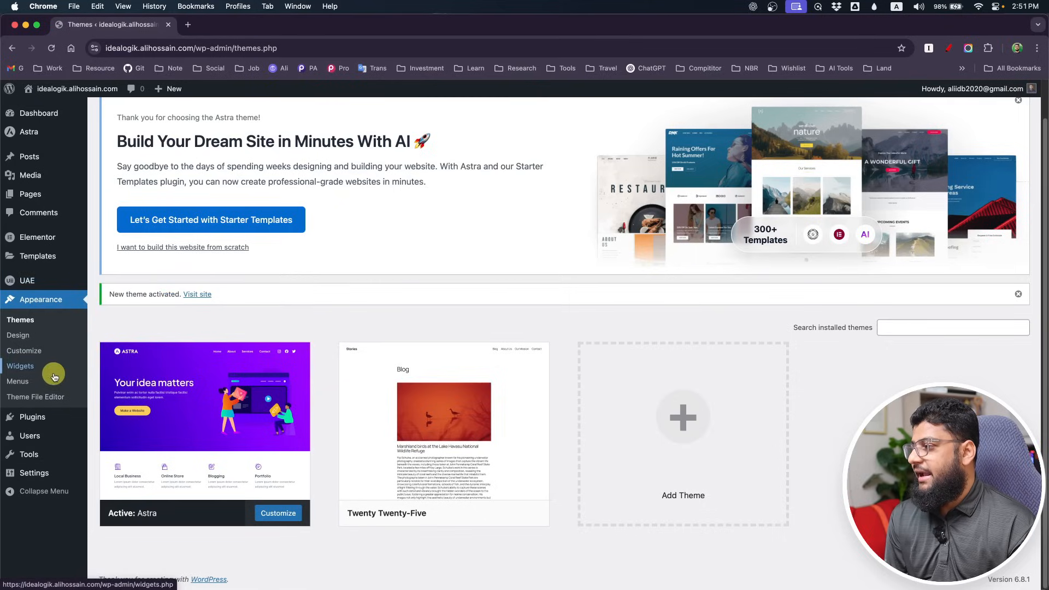
left_click(34, 357)
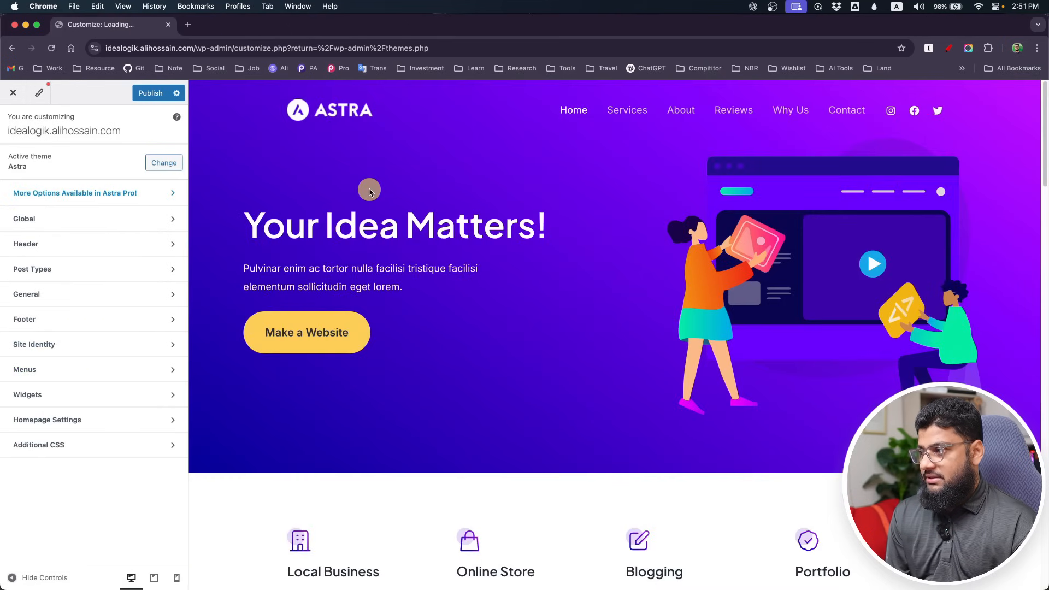
left_click(82, 224)
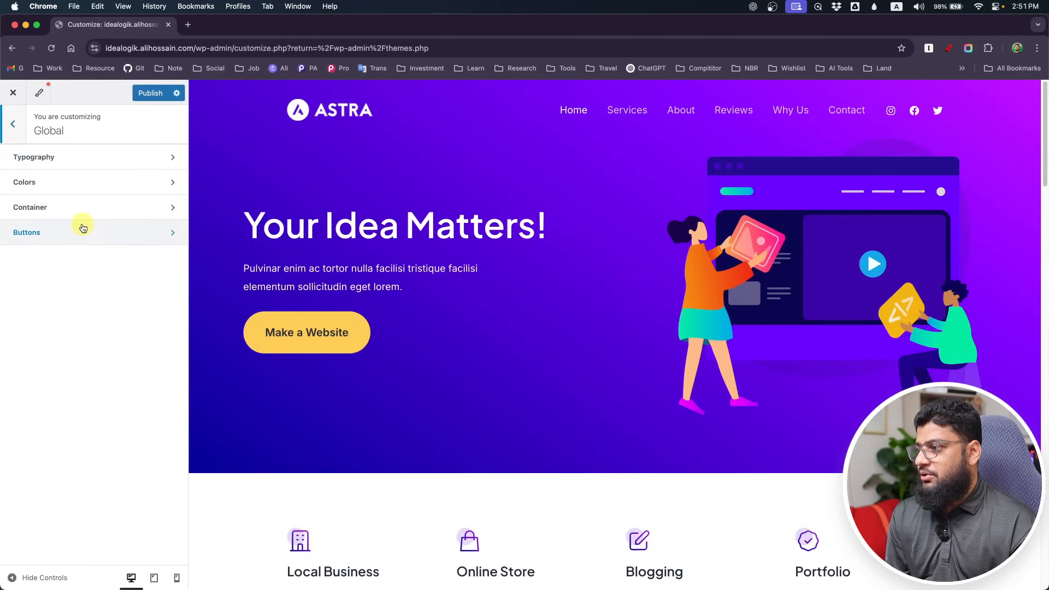
left_click(83, 153)
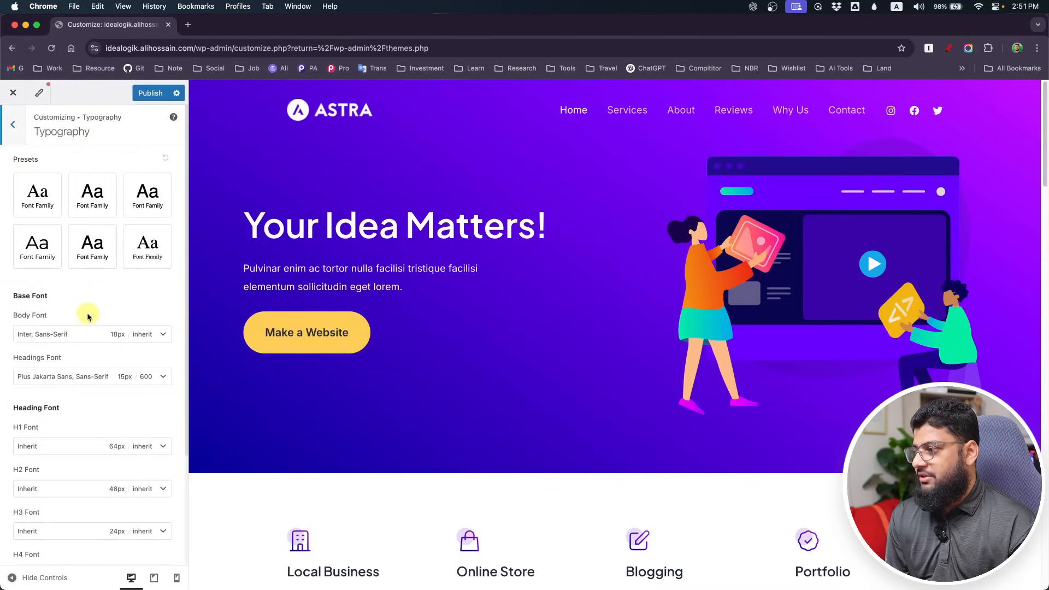
scroll(101, 296, "down", 5)
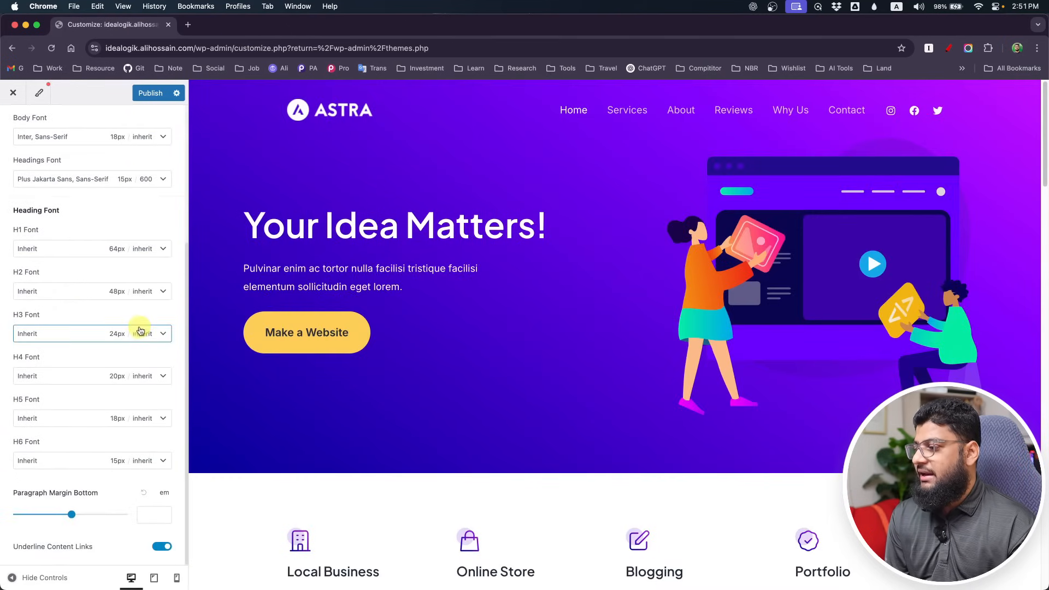
scroll(123, 503, "up", 5)
left_click(13, 125)
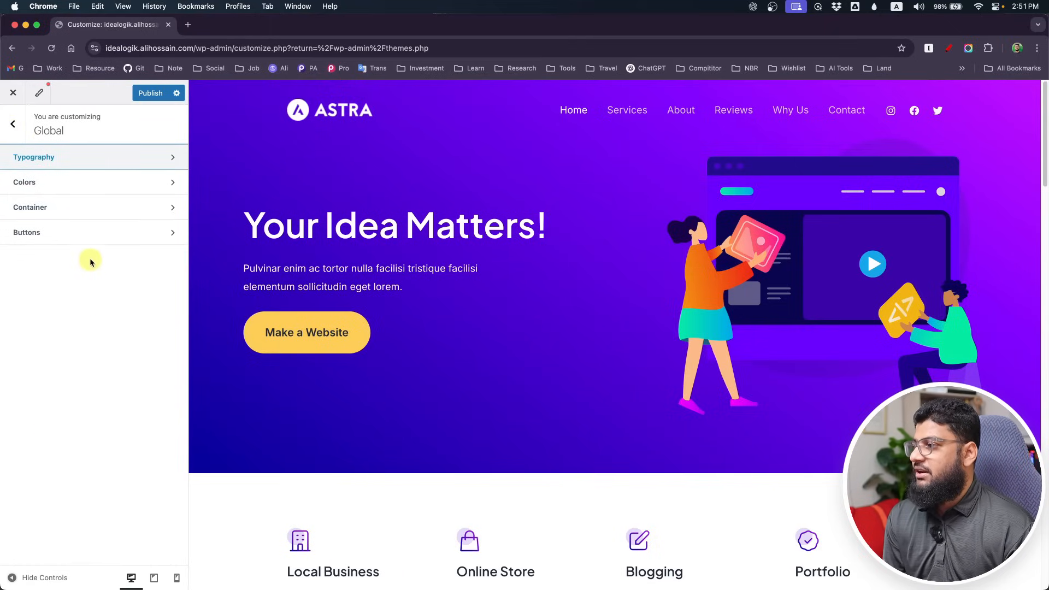
left_click(47, 182)
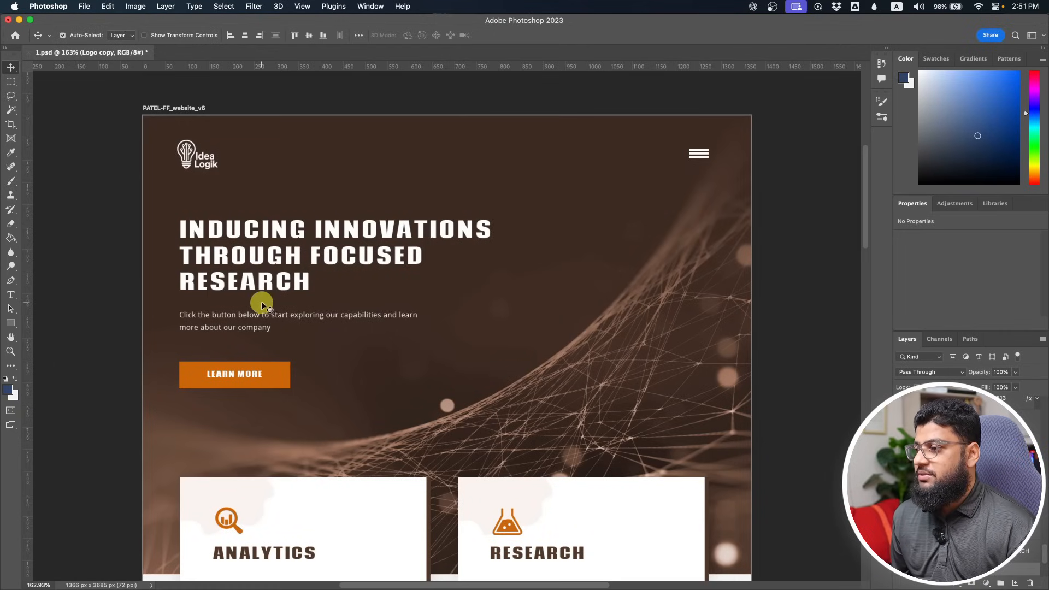
- Sample the mockup's dark brown and set it as the Brand palette colour 3D2C23
left_click(8, 390)
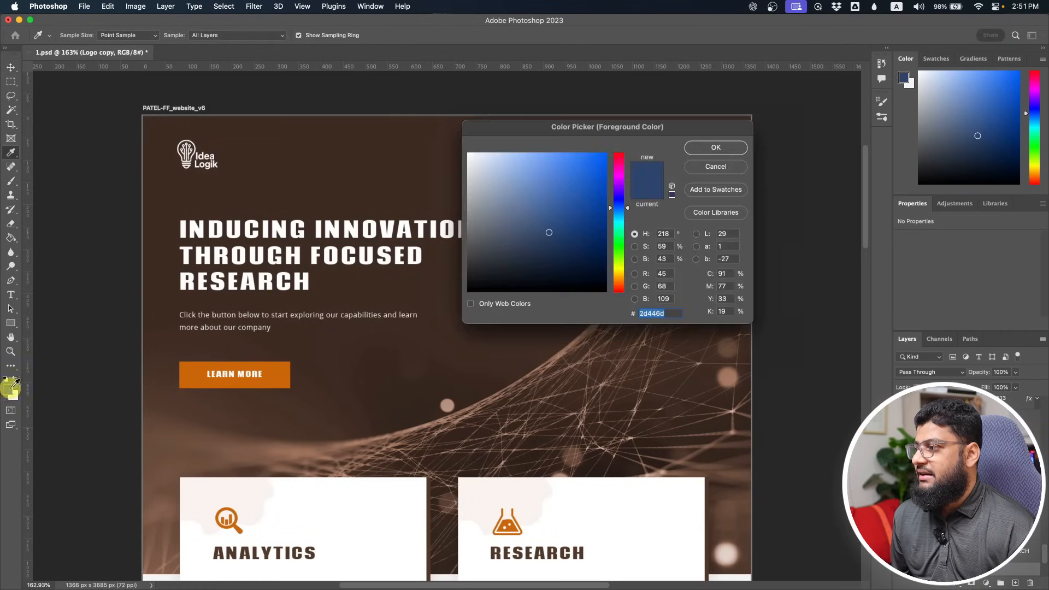
left_click(275, 143)
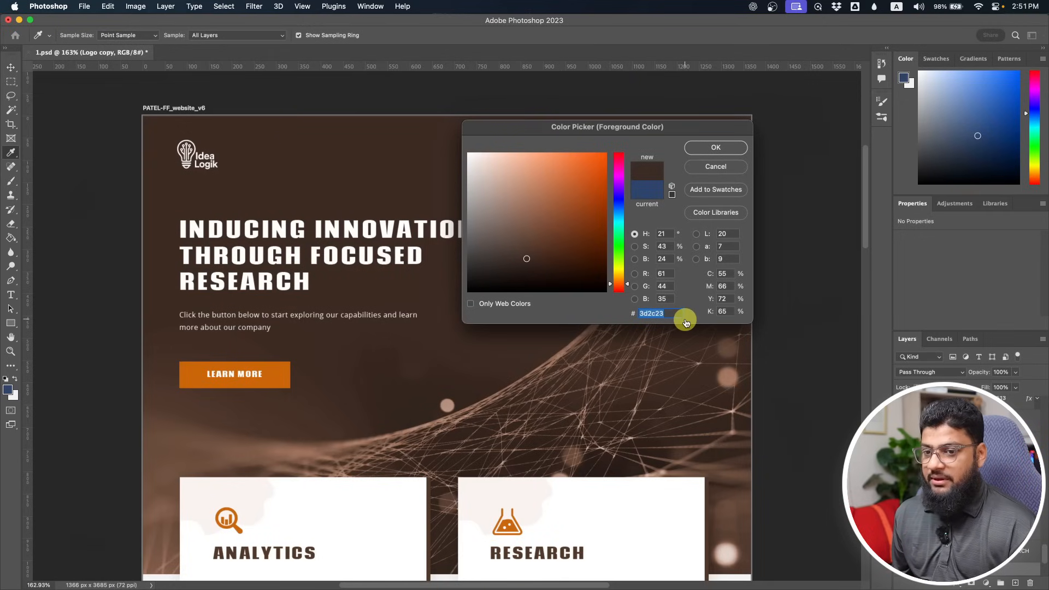
key("super+Tab")
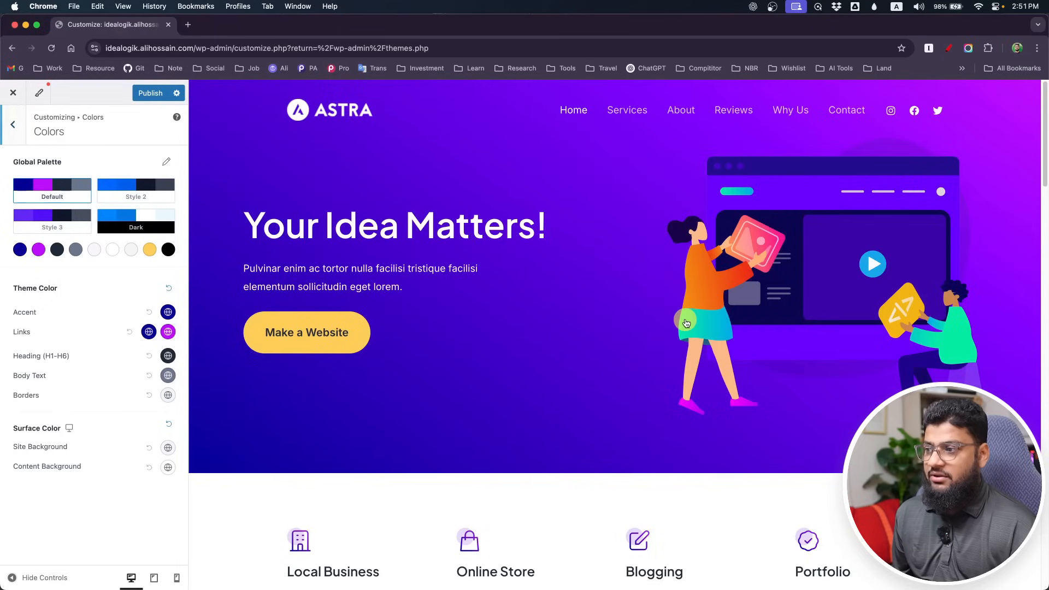
left_click(22, 249)
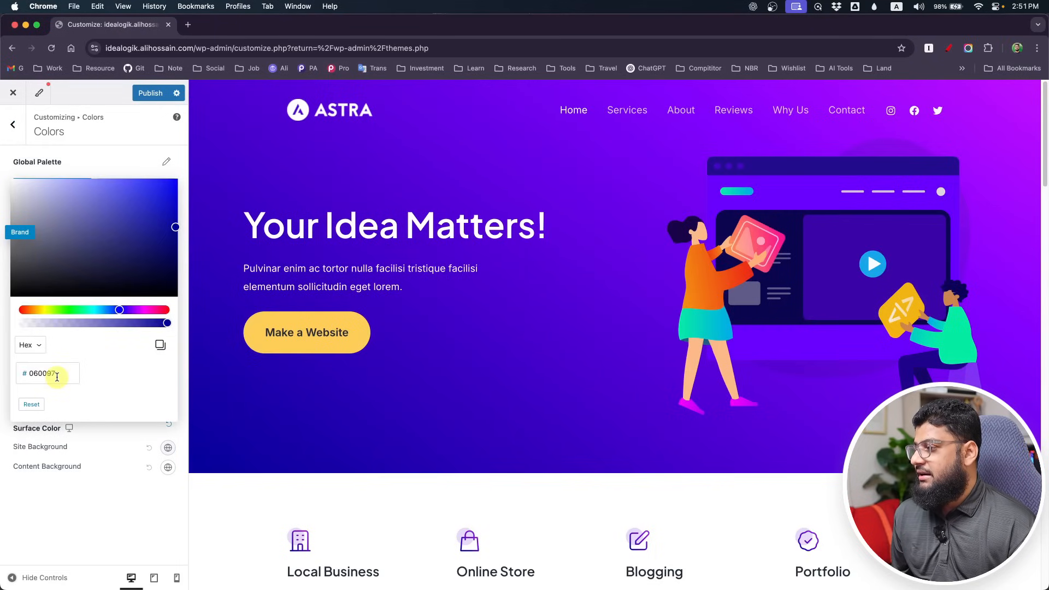
type("3D2C23")
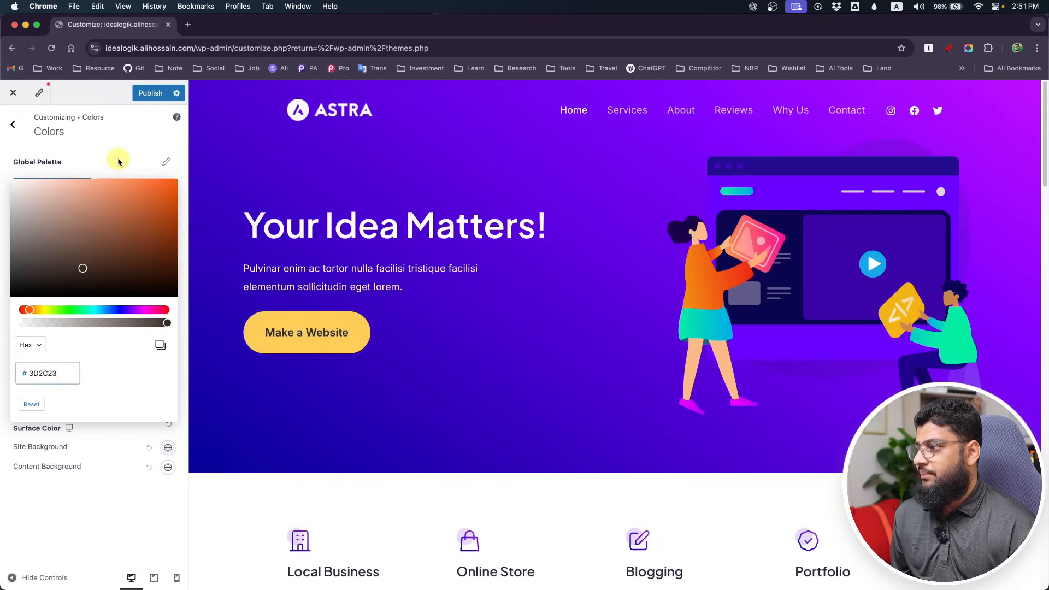
left_click(118, 161)
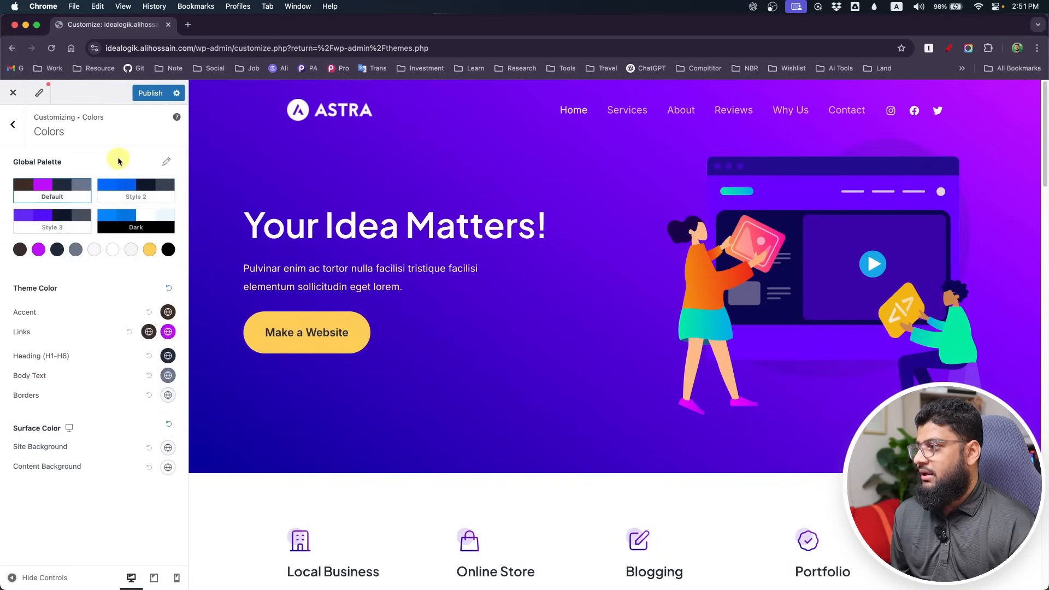
- Sample the LEARN MORE button orange and set Alternate Brand to CD660A
key("super+Tab")
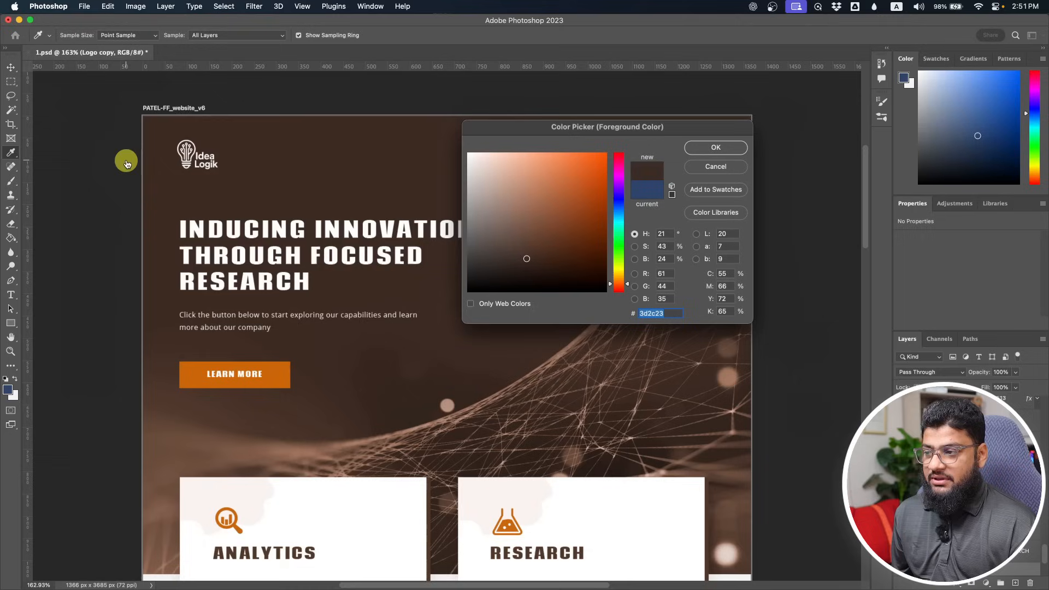
left_click(274, 371)
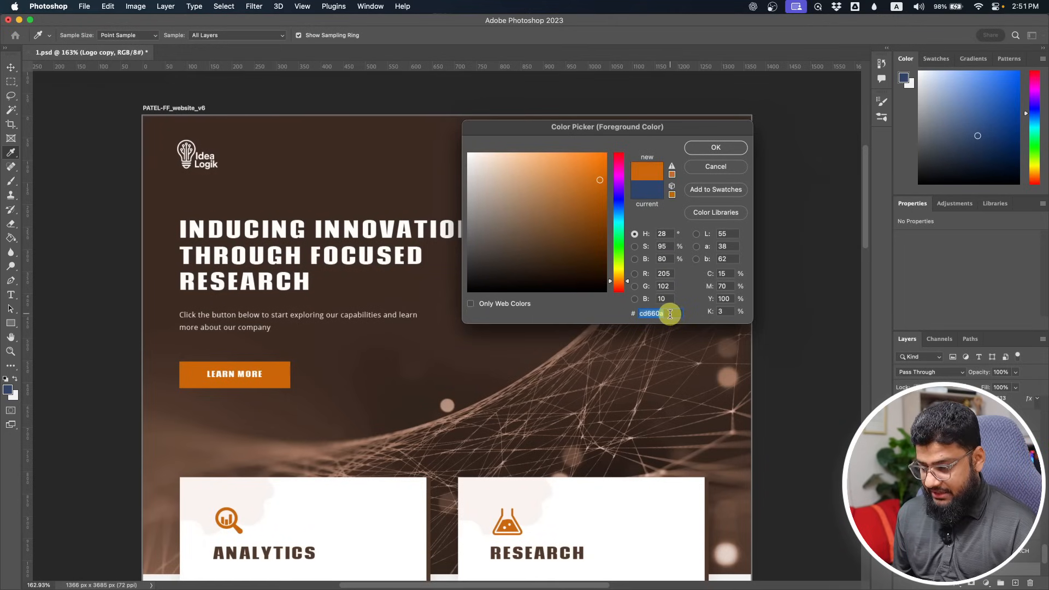
key("super+Tab")
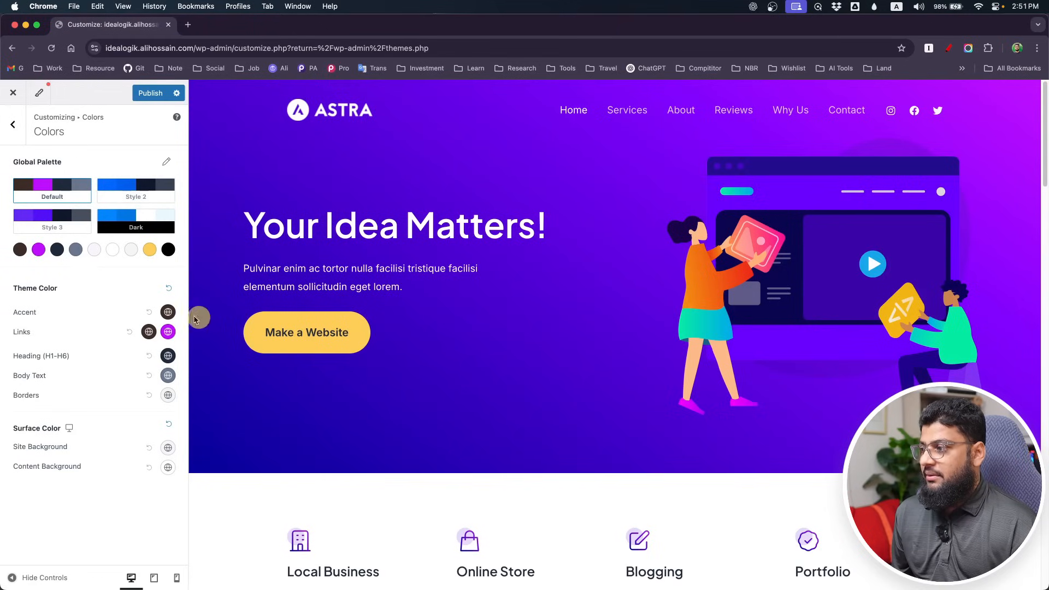
left_click(39, 249)
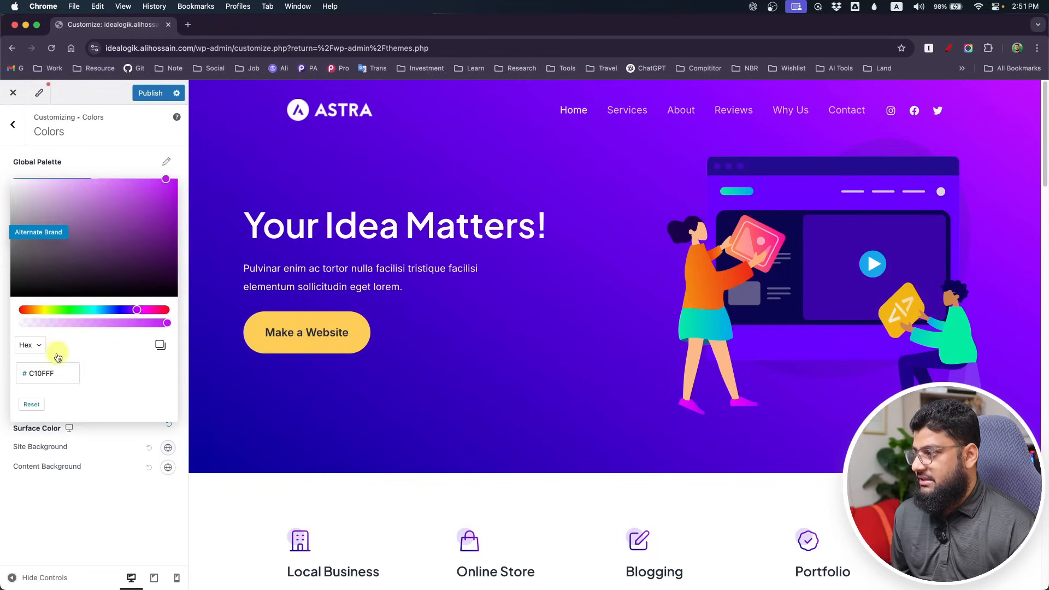
left_click_drag(57, 372, 28, 372)
type("CD660A")
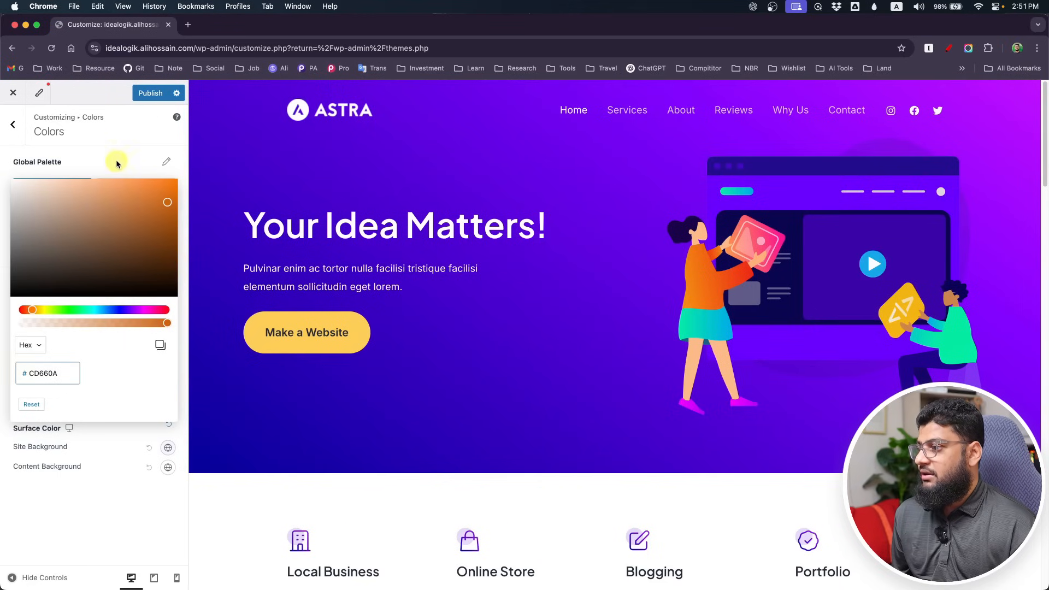
left_click(118, 162)
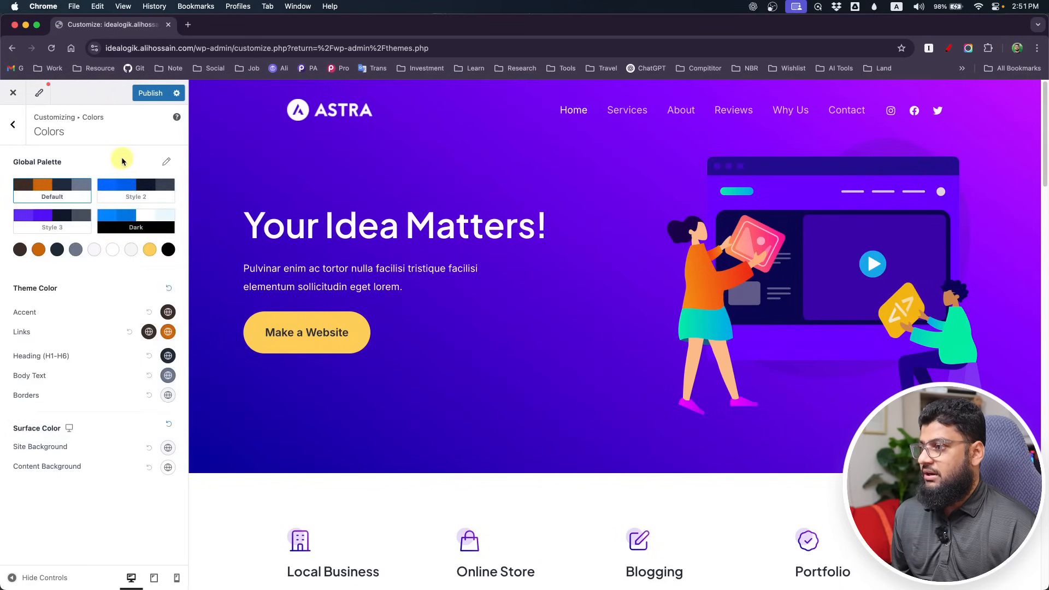
key("super+Tab")
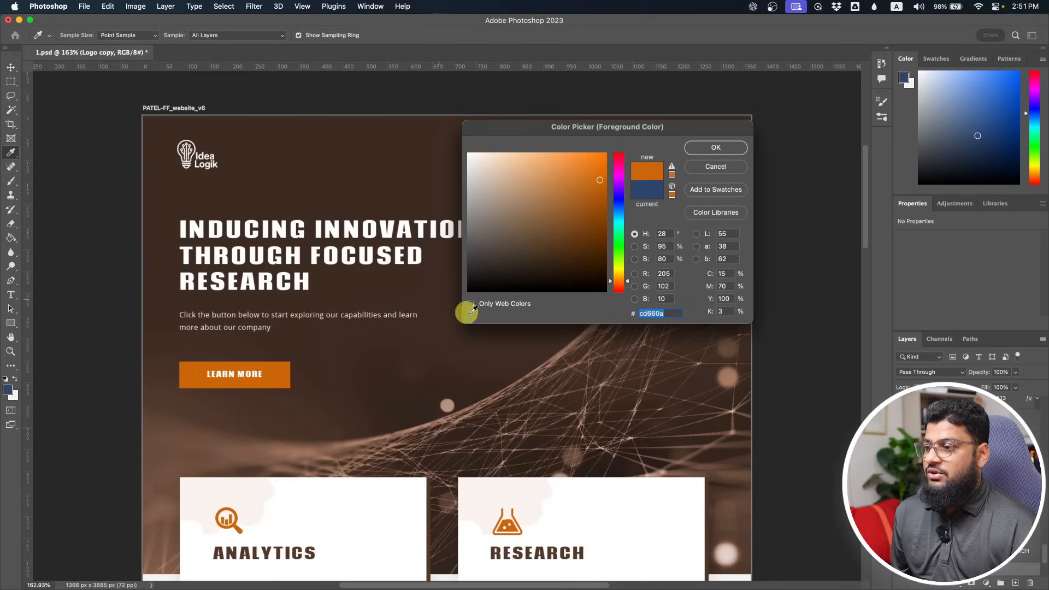
left_click(727, 167)
scroll(562, 353, "down", 5)
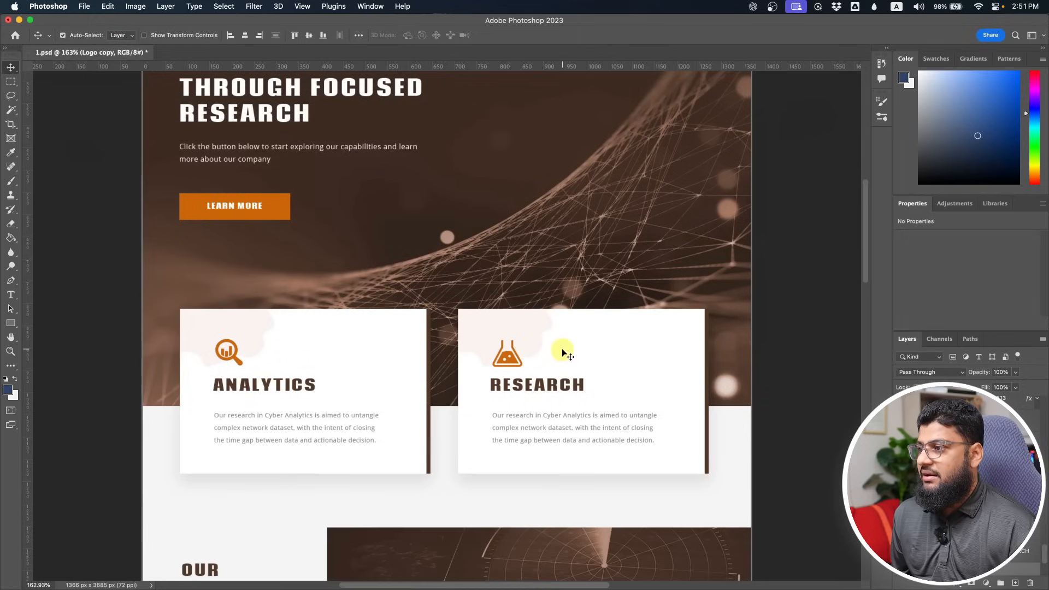
- Inspect the 02 paragraph's Myriad Pro Regular 14 pt text colour without changes, then return to Chrome
scroll(551, 372, "down", 10)
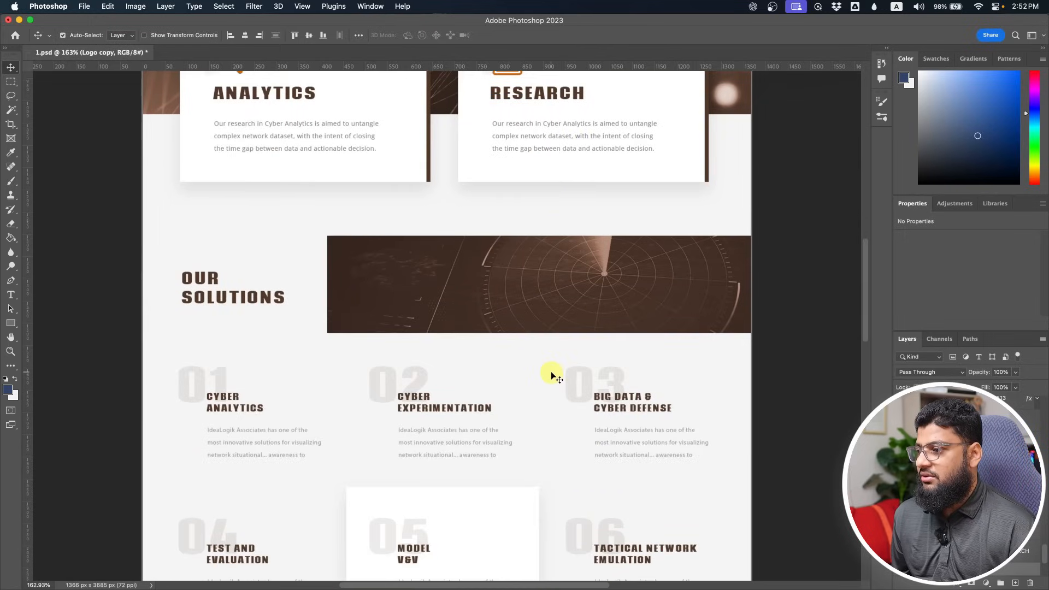
scroll(551, 369, "down", 2)
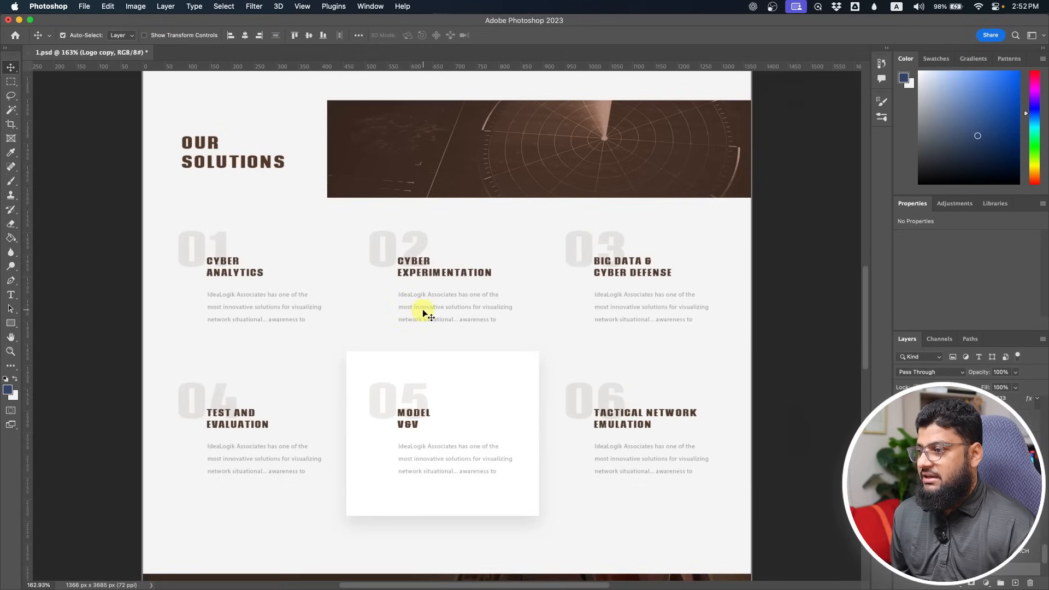
left_click(11, 294)
left_click(430, 292)
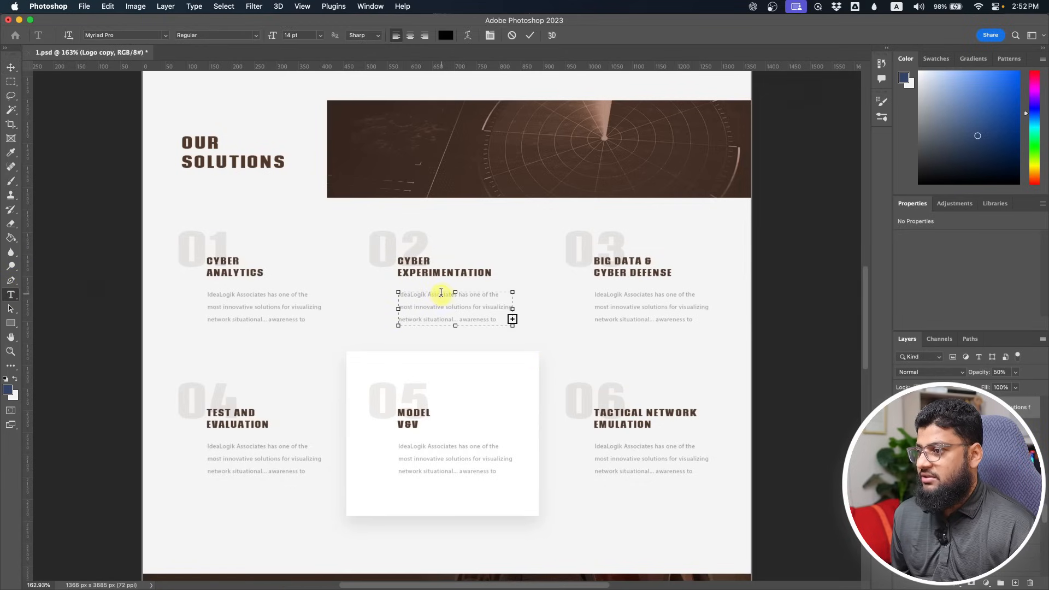
left_click(446, 35)
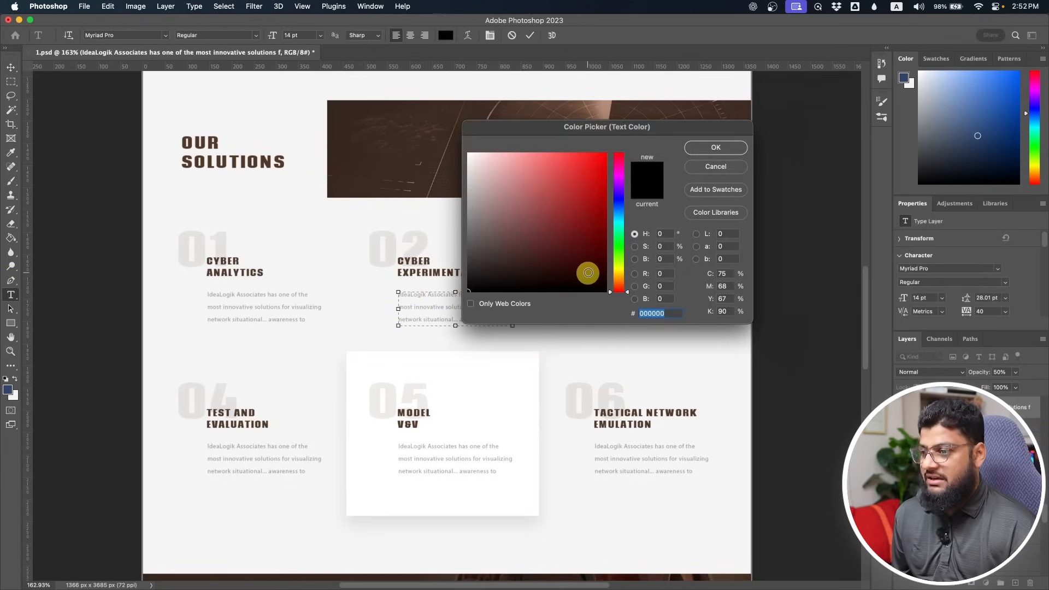
left_click(725, 170)
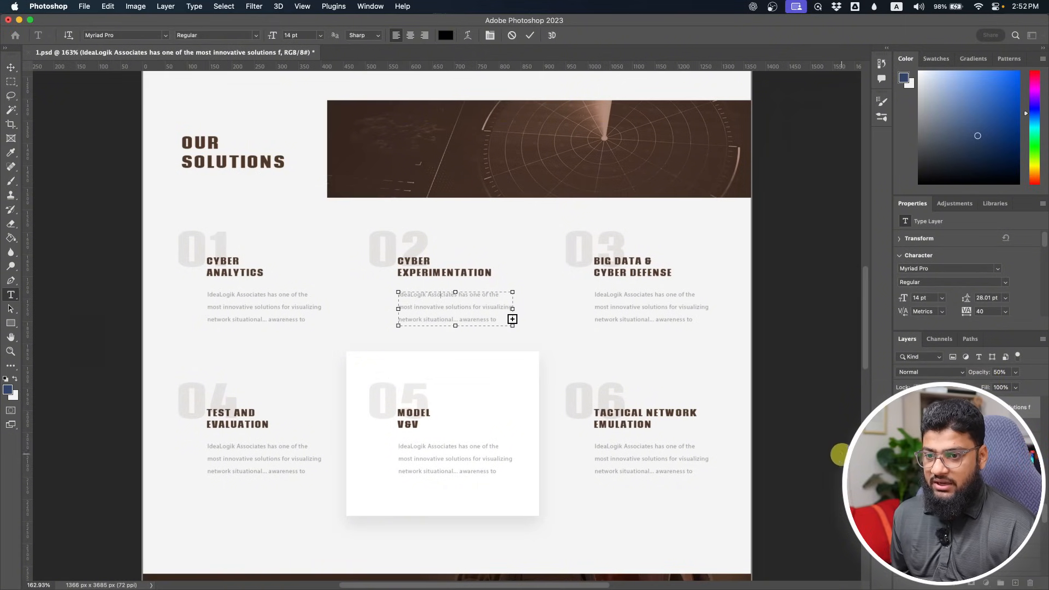
scroll(468, 473, "left", 1)
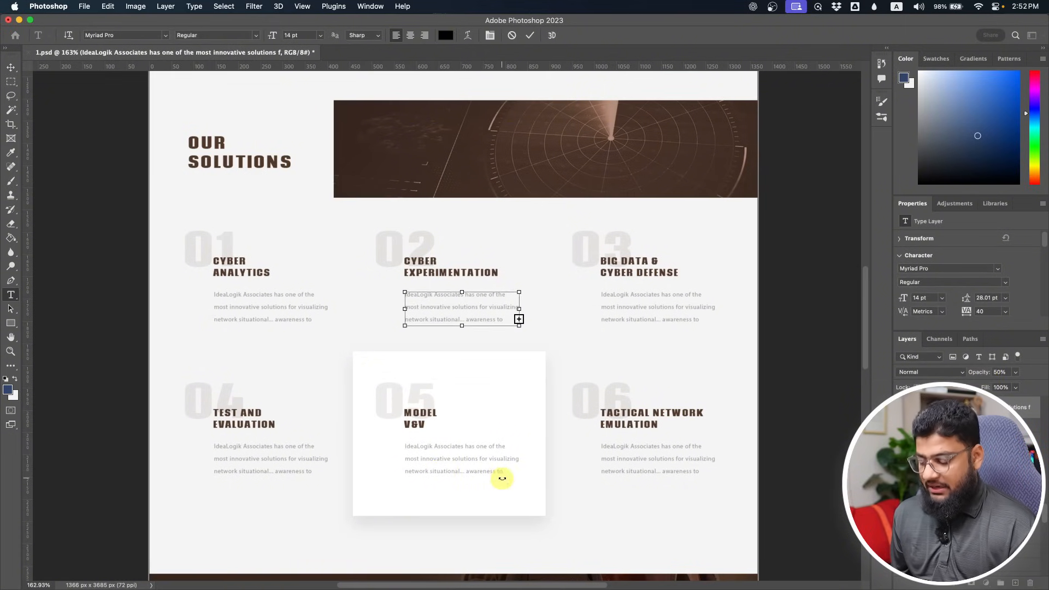
scroll(444, 477, "up", 15)
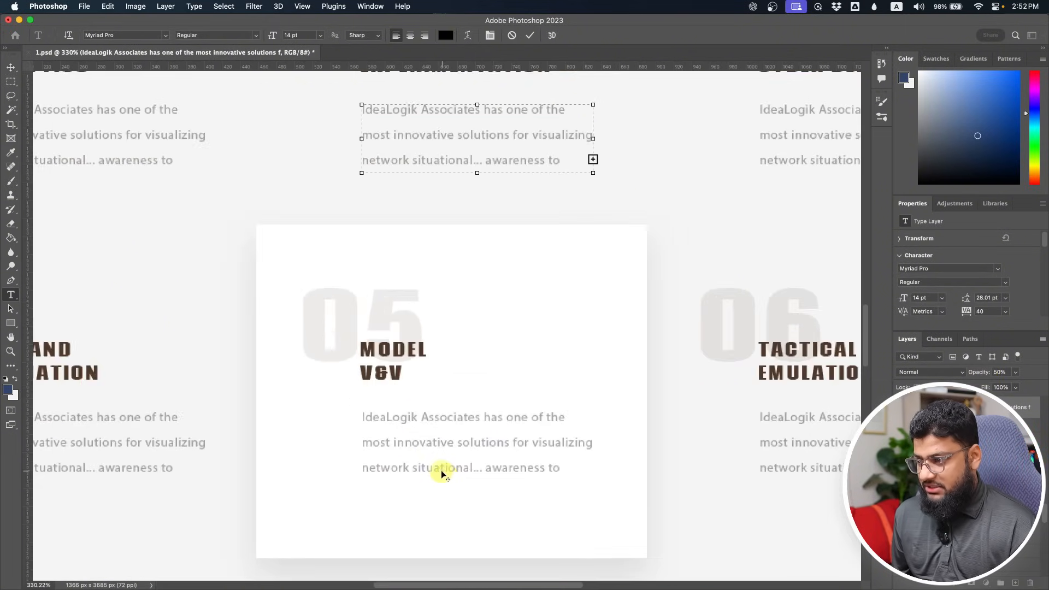
scroll(441, 472, "down", 8)
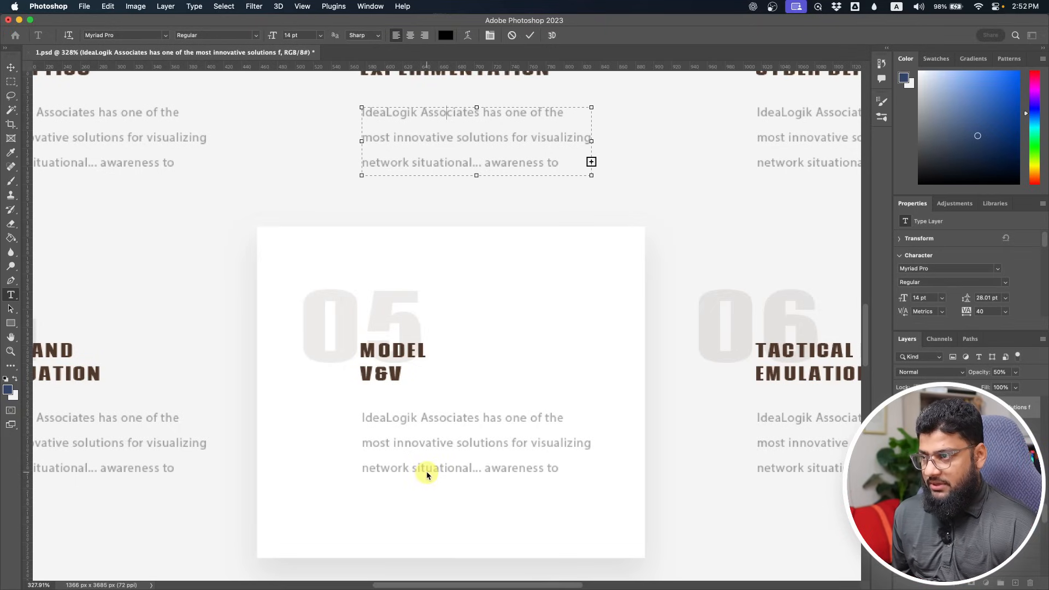
left_click(11, 67)
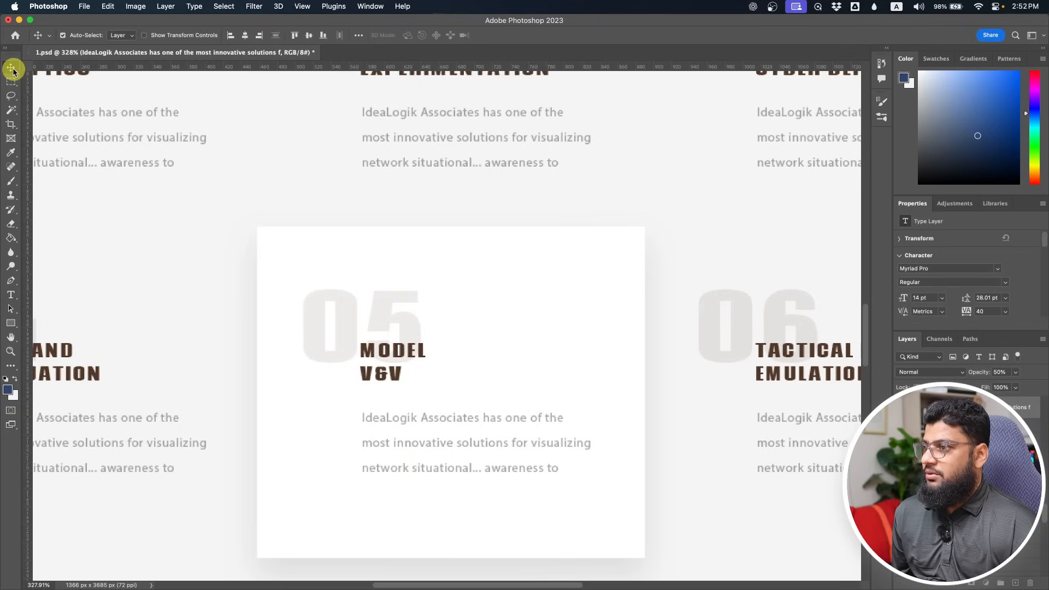
key("super")
- Publish the Astra customizer colour changes and exit the Customizer to the dashboard
key("super+Tab")
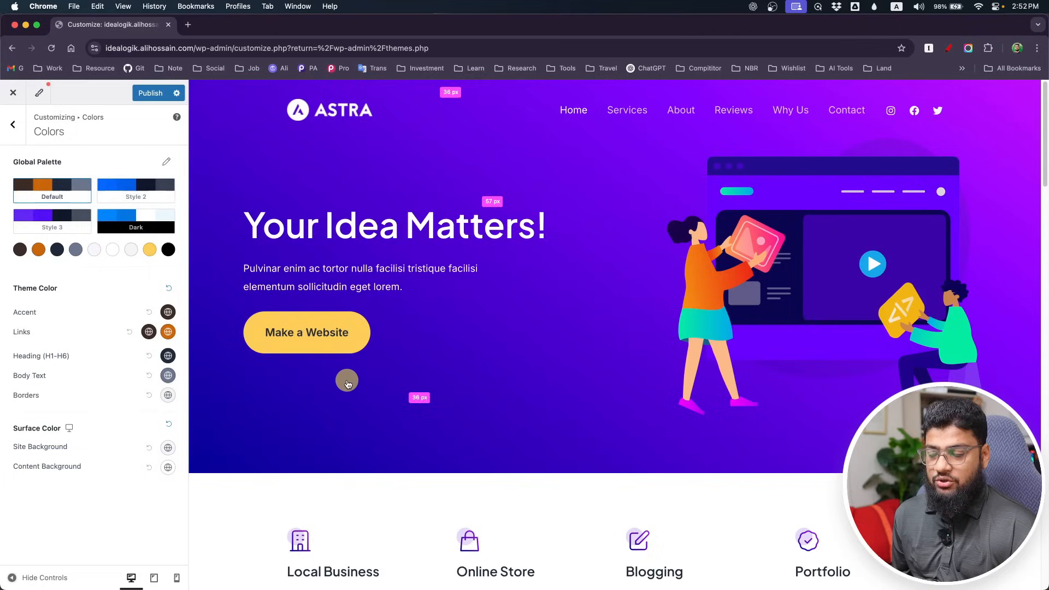
left_click(151, 94)
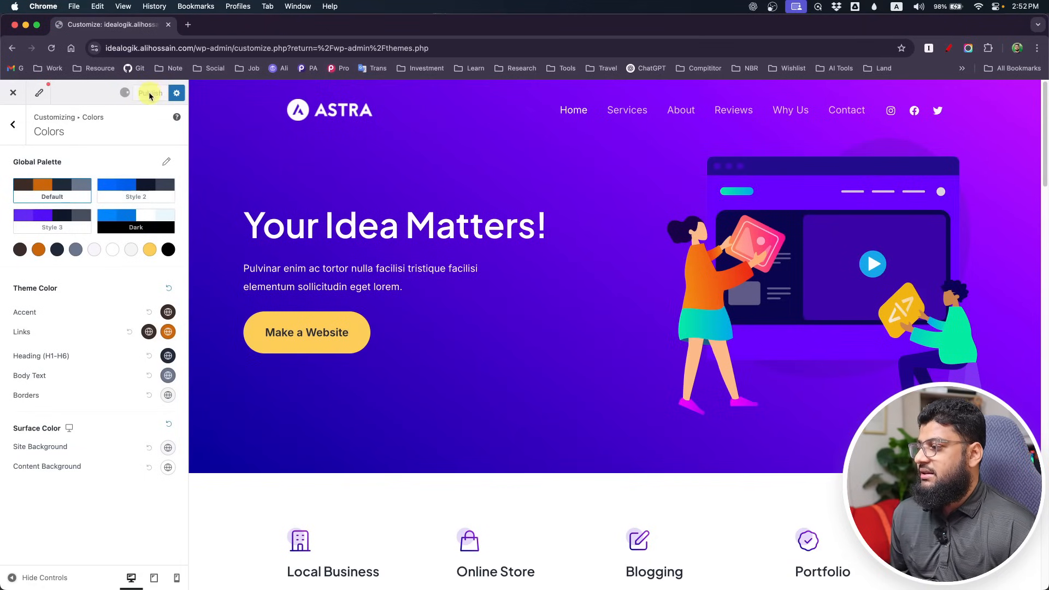
scroll(445, 447, "down", 10)
scroll(305, 408, "up", 10)
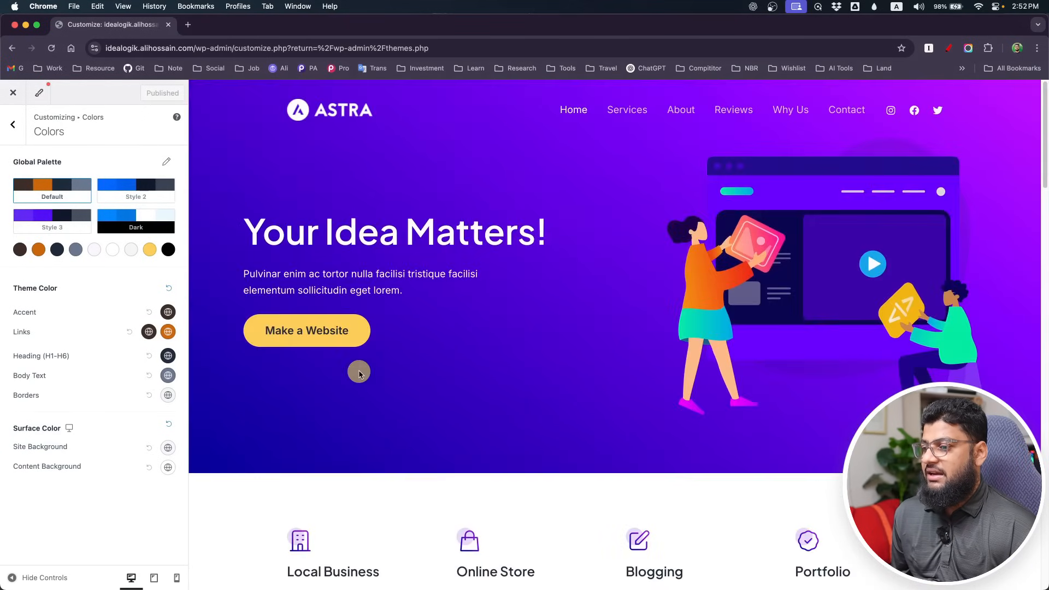
left_click(12, 125)
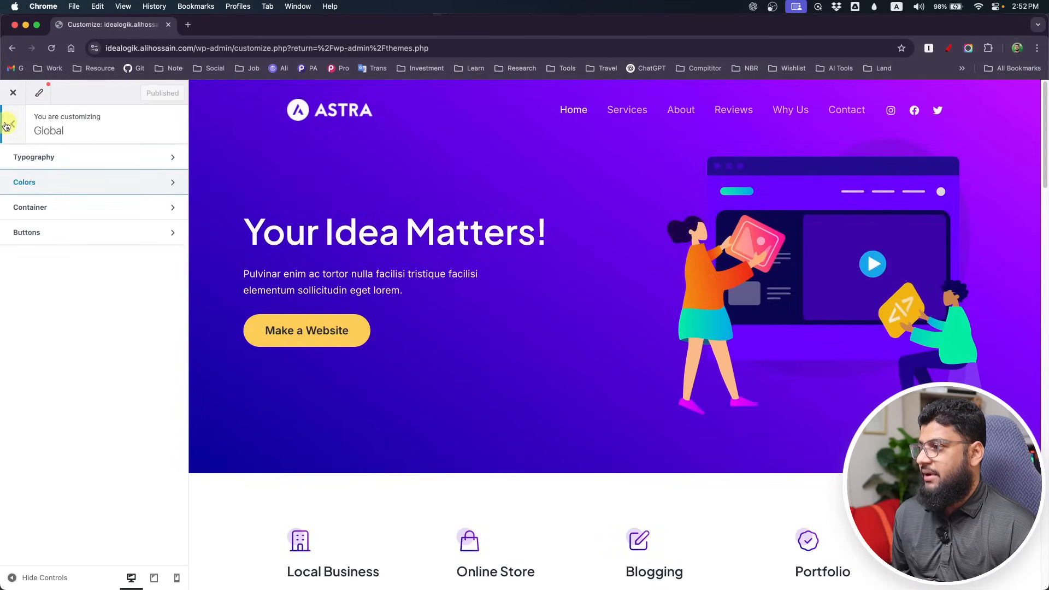
left_click(11, 126)
left_click(14, 92)
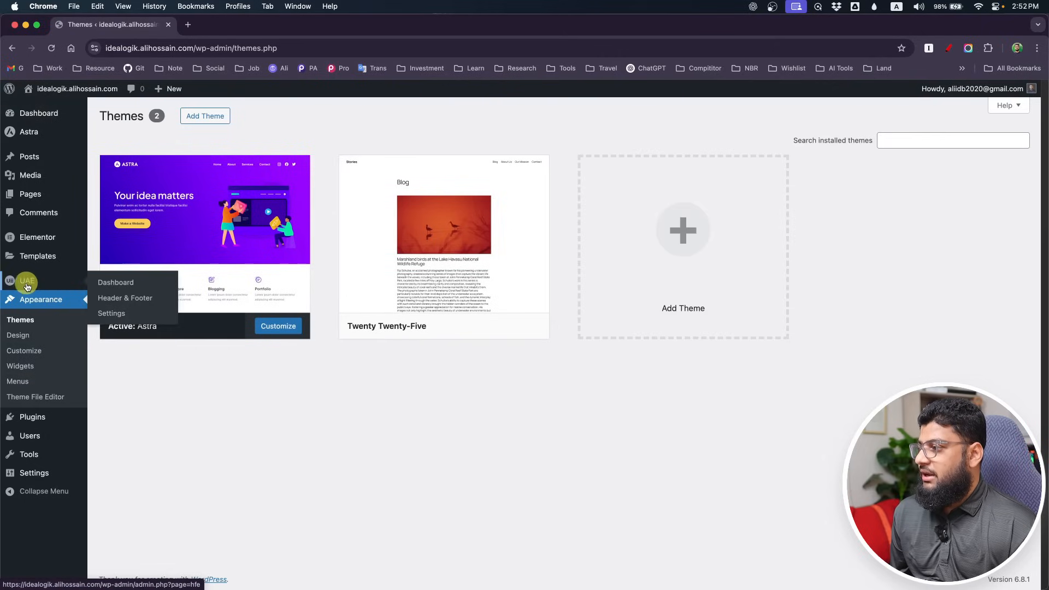
- Publish a Header template for Entire Website, All user roles, Elementor Full Width, and edit it in Elementor
left_click(113, 298)
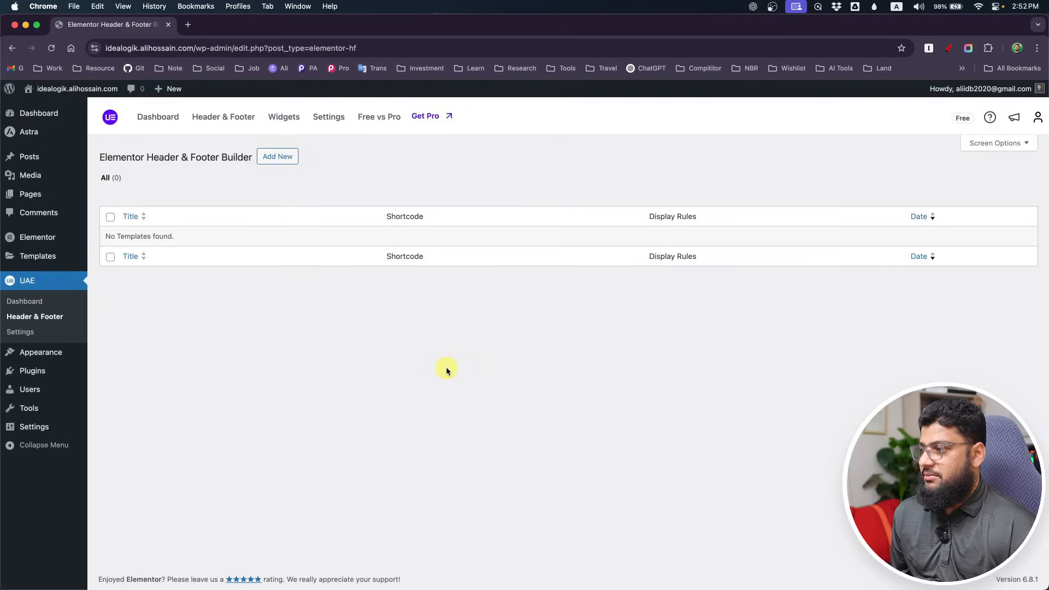
left_click(279, 156)
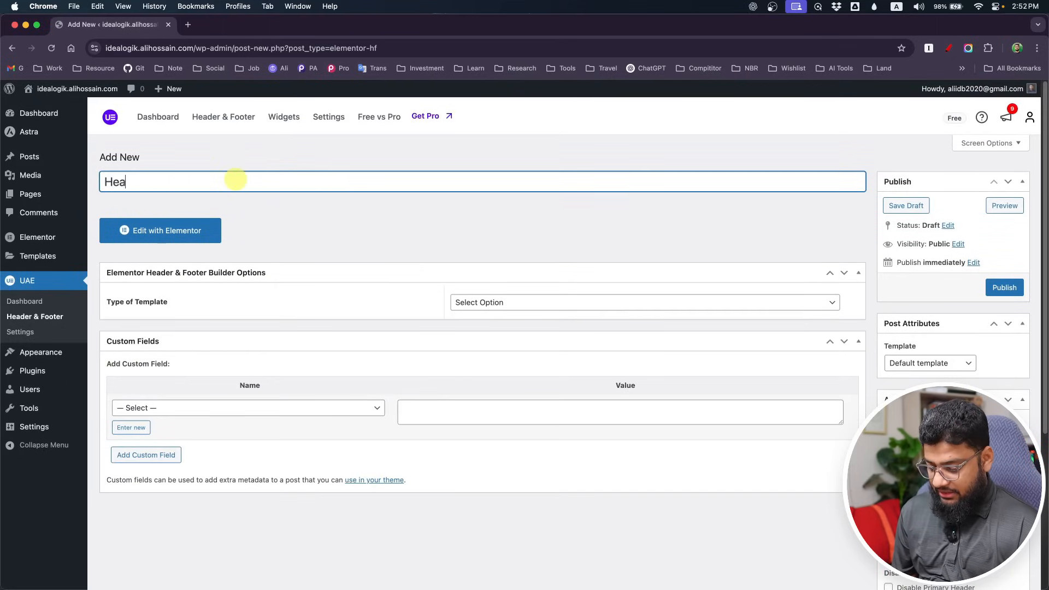
left_click(517, 302)
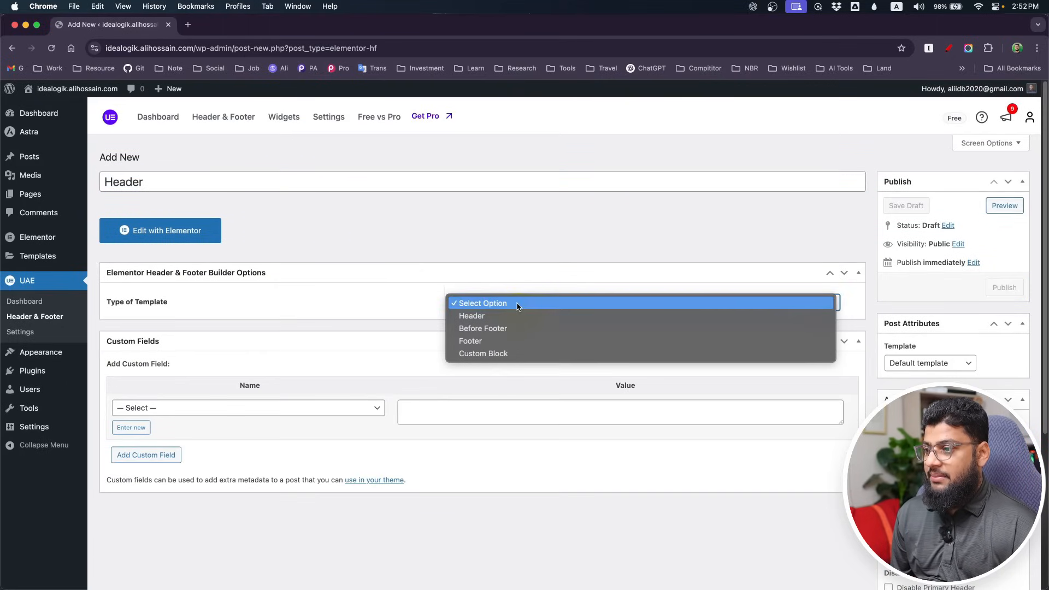
left_click(492, 317)
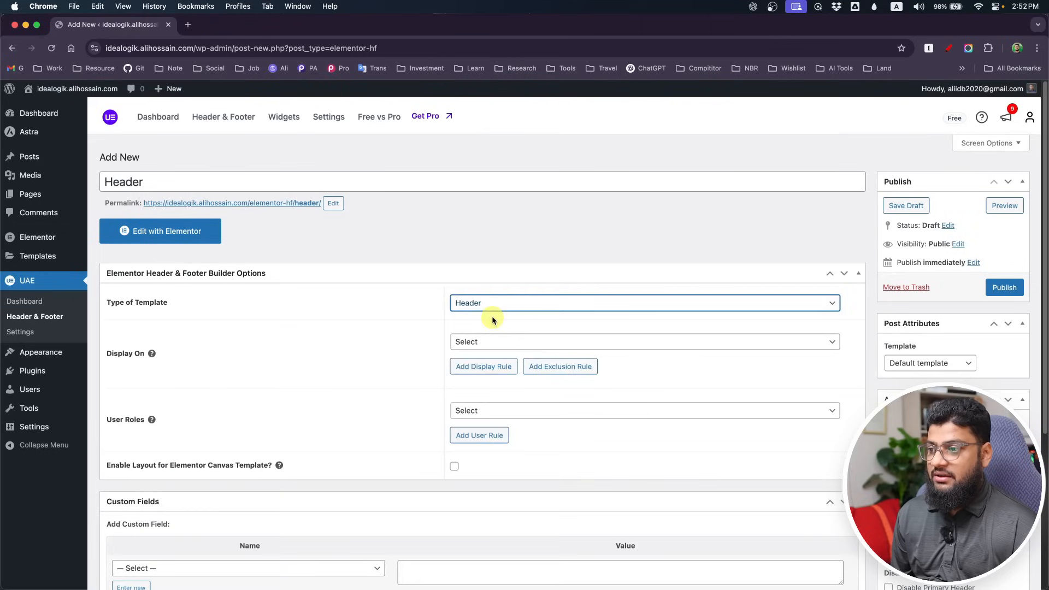
left_click(519, 344)
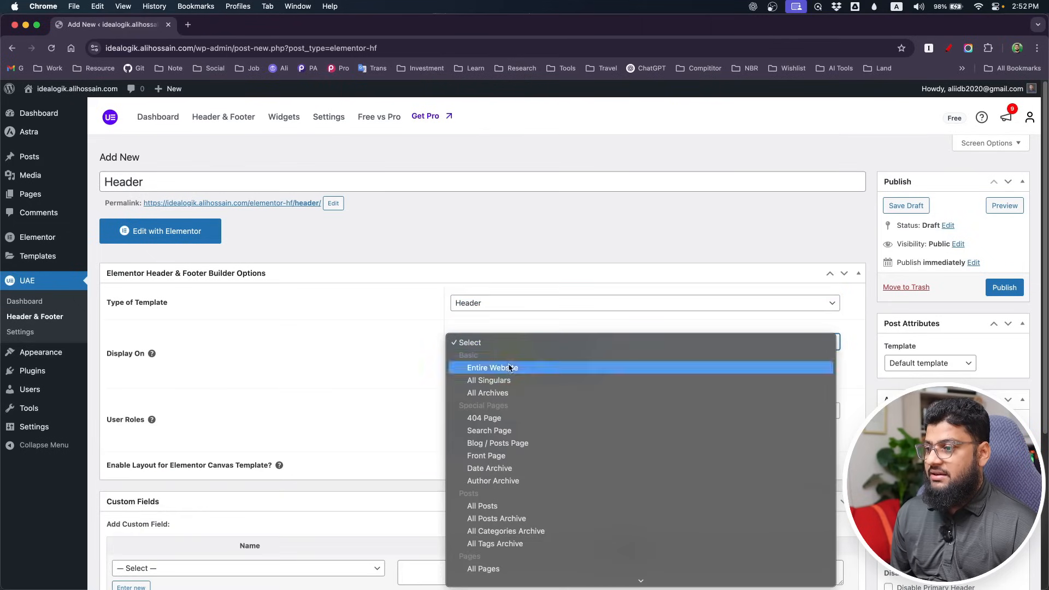
left_click(512, 365)
left_click(483, 414)
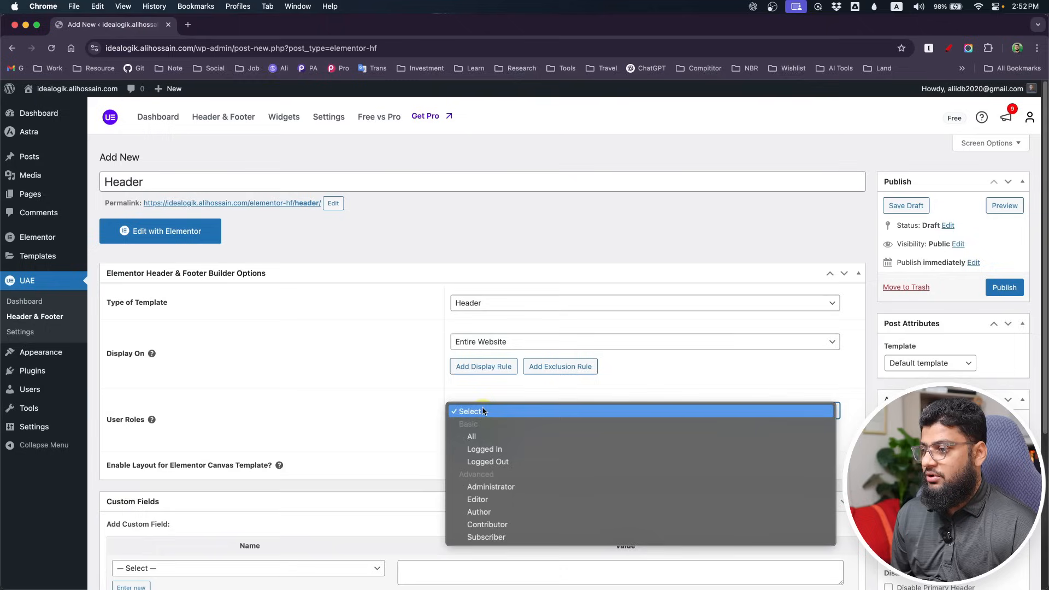
left_click(476, 436)
left_click(928, 372)
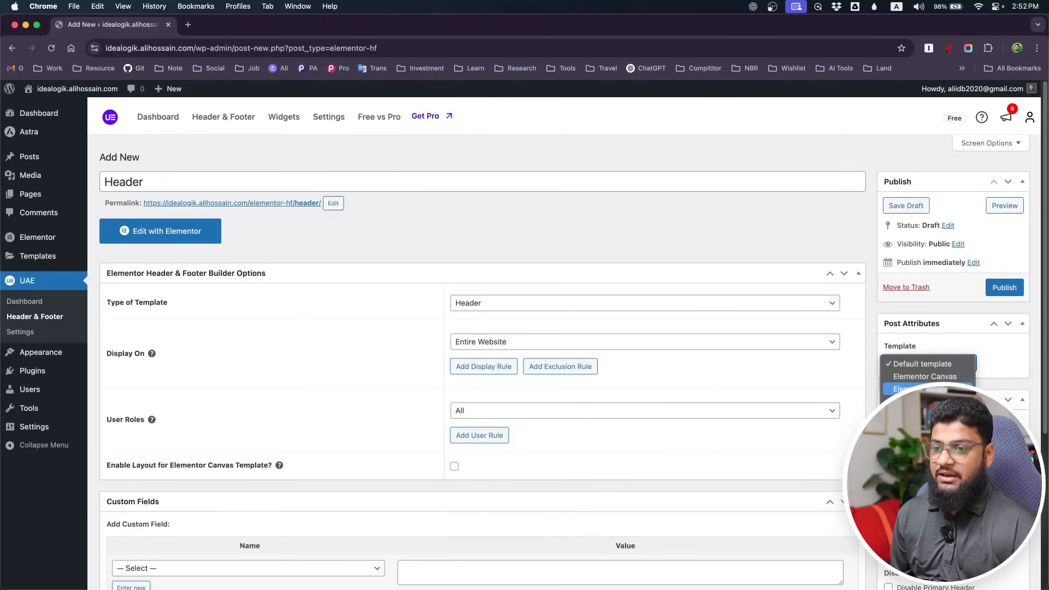
left_click(907, 389)
left_click(1004, 288)
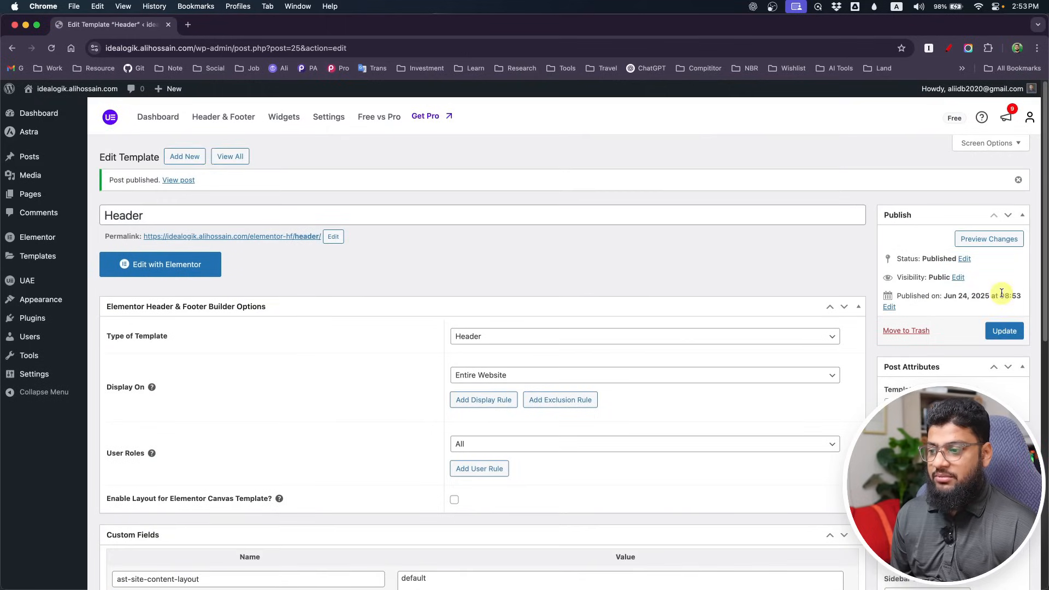
left_click(183, 264)
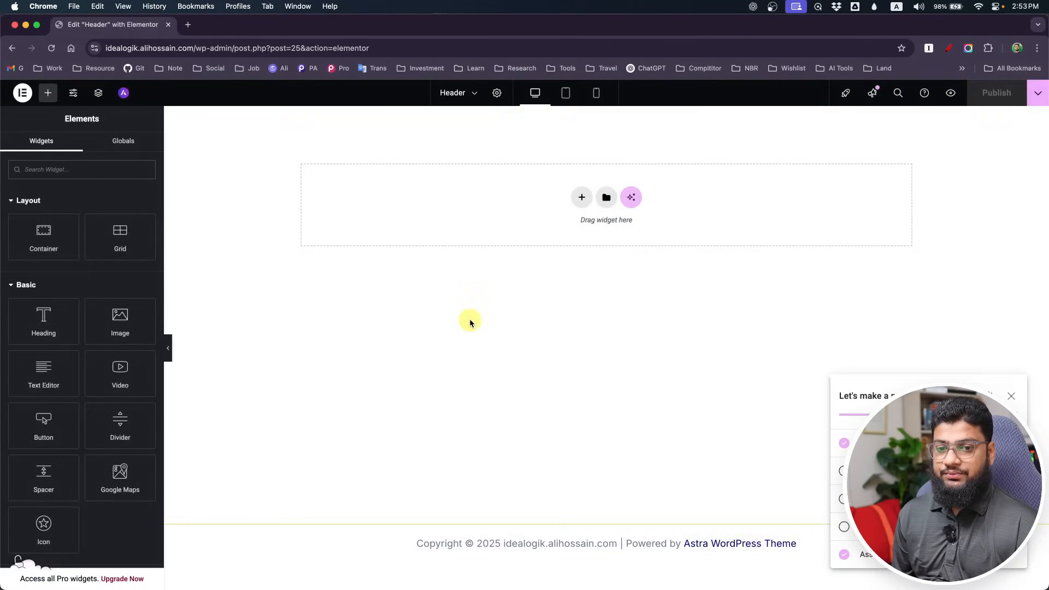
- In Global Colors, make Secondary #000000 and Text translucent black #0000006B
left_click(1011, 400)
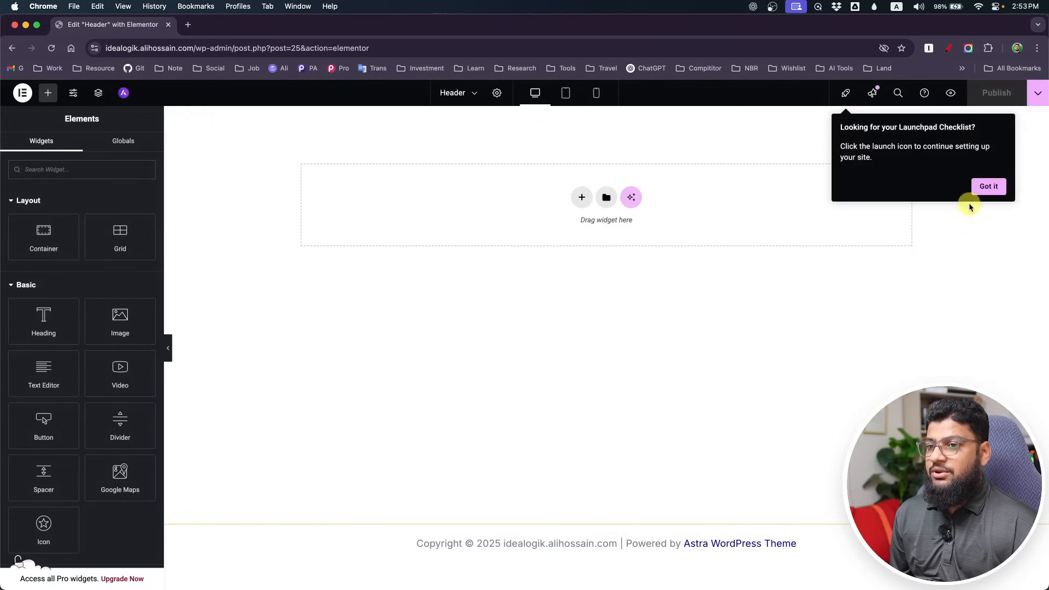
left_click(74, 93)
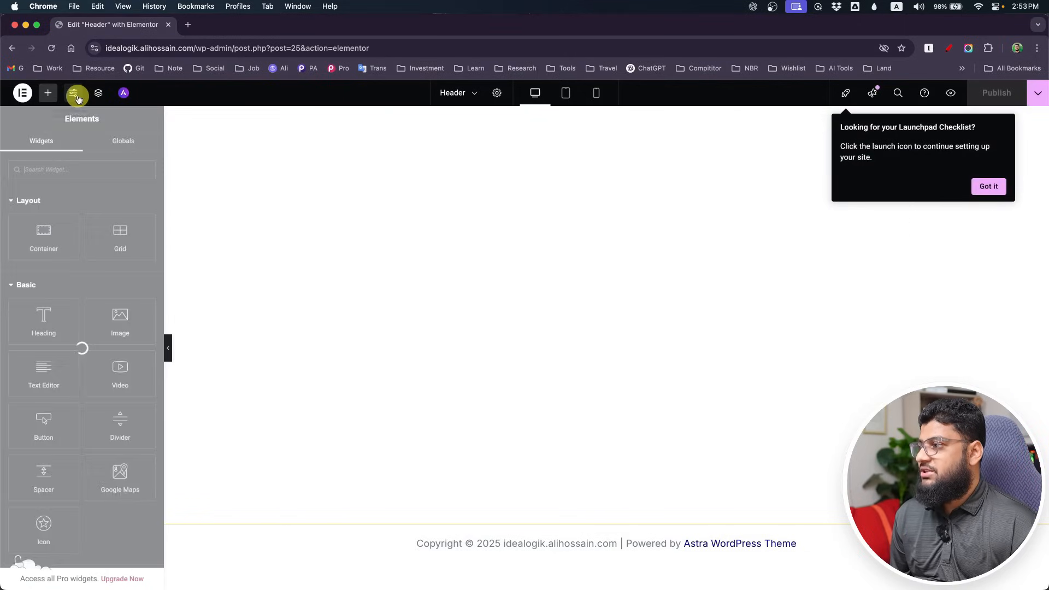
left_click(66, 171)
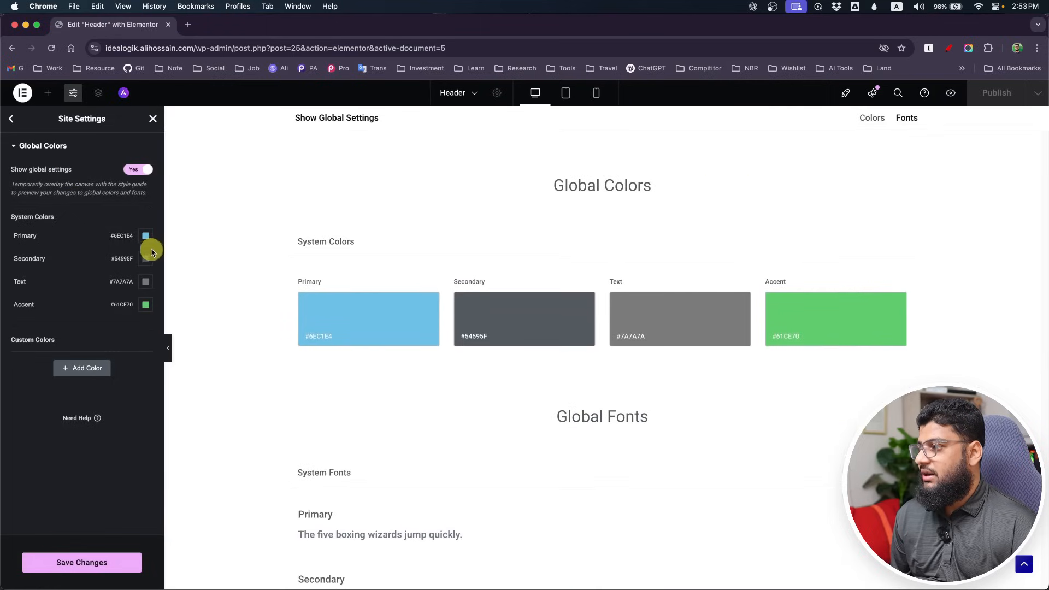
left_click(146, 259)
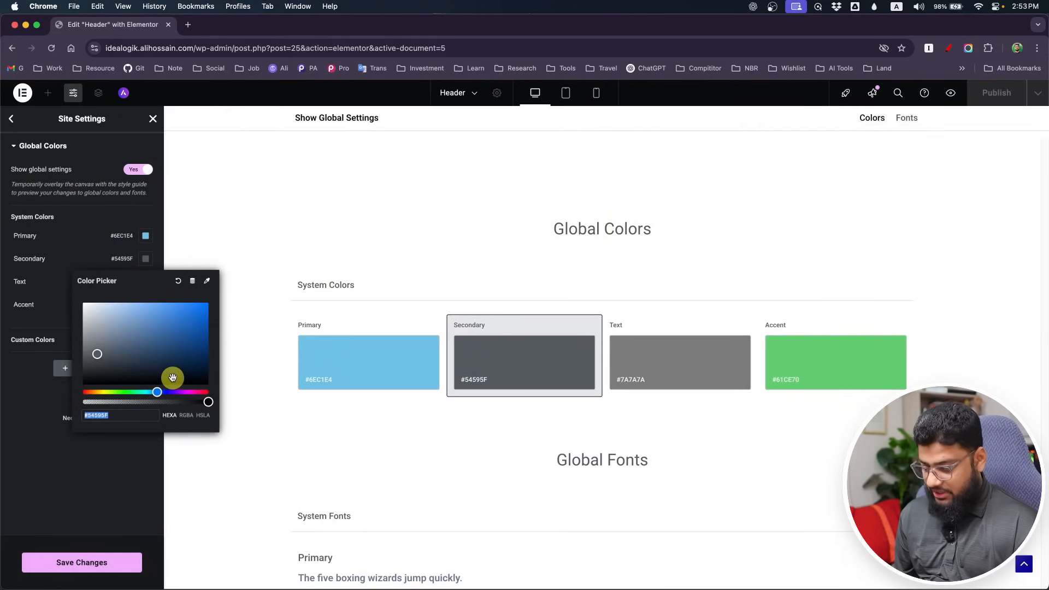
type("000000")
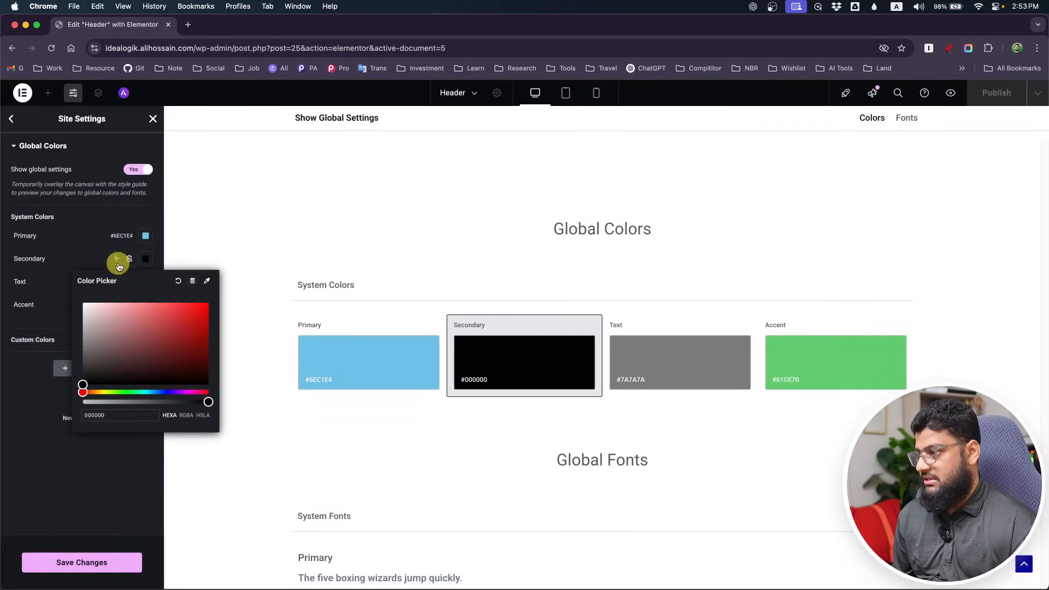
left_click(145, 281)
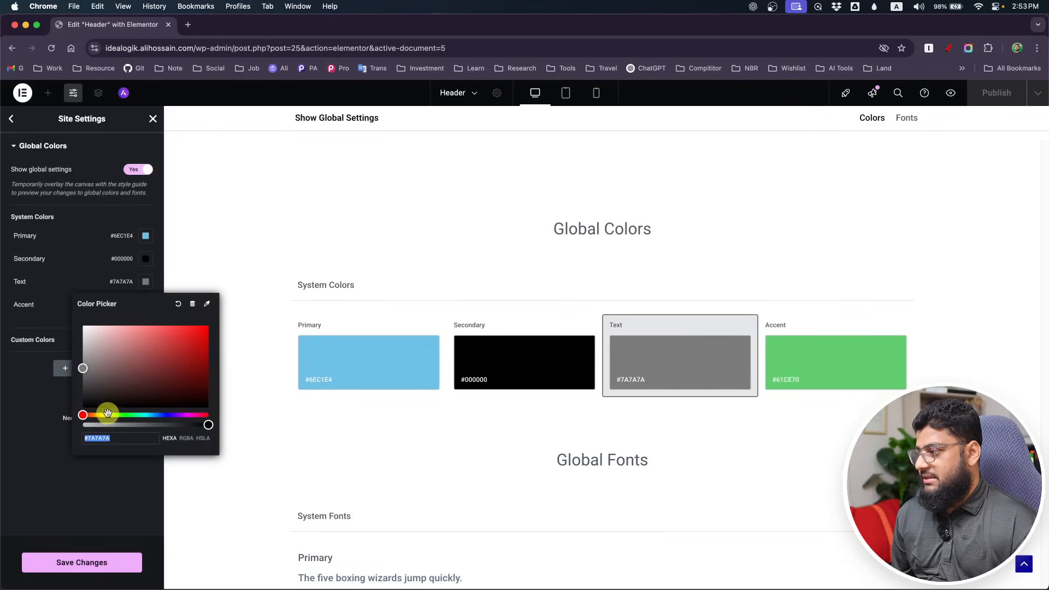
type("000000")
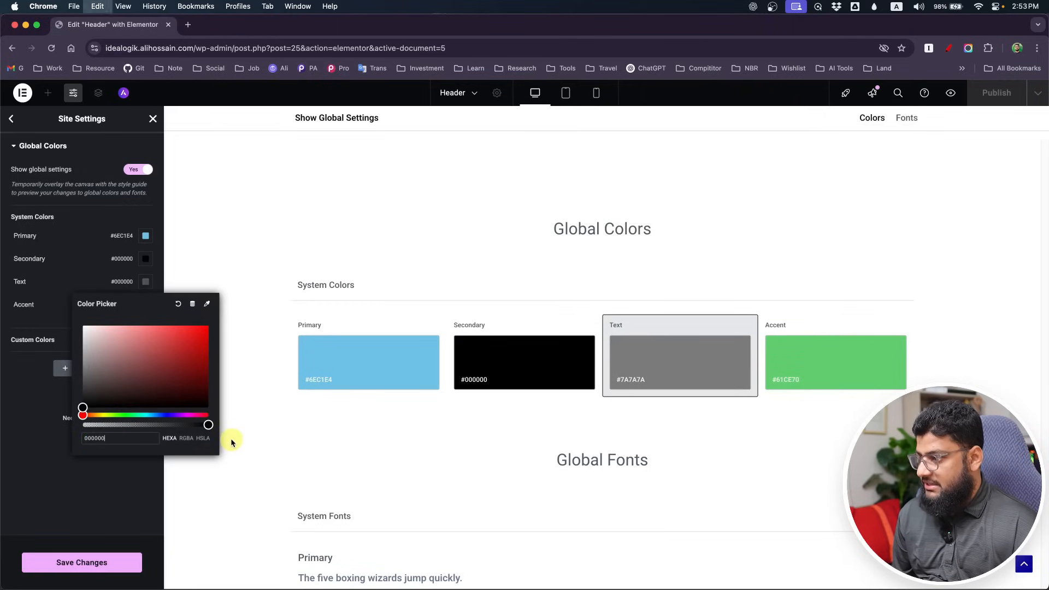
left_click_drag(209, 424, 135, 428)
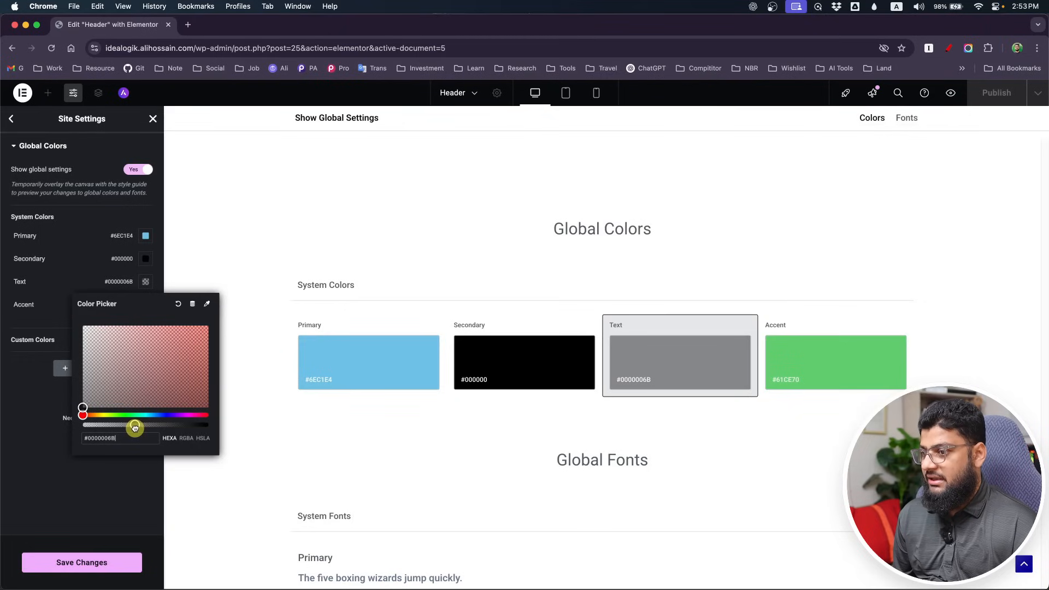
left_click(121, 489)
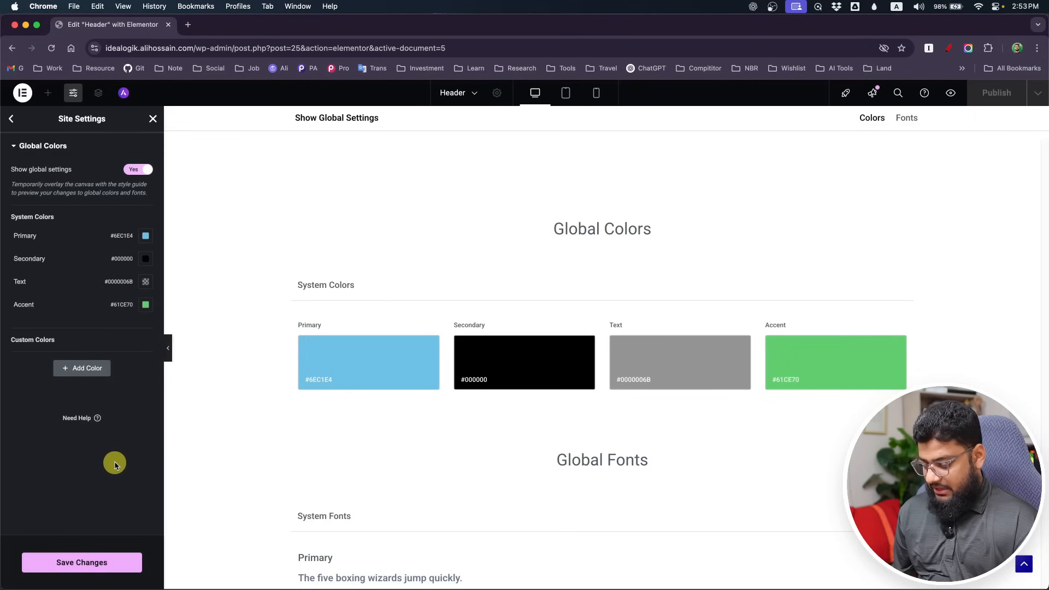
key("super+Tab")
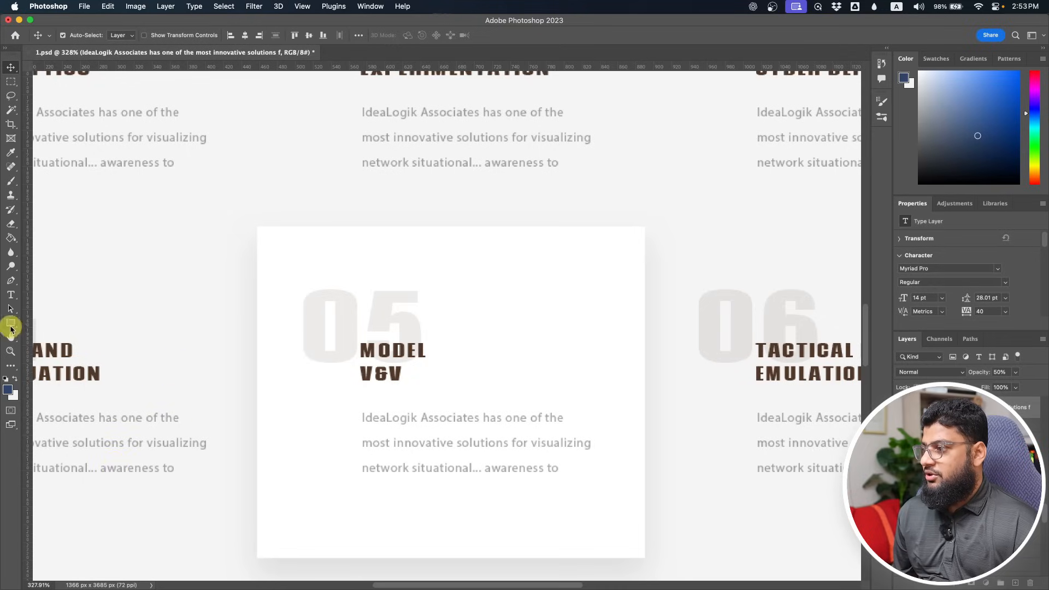
- Sample the design's brown and set the Primary global colour to #523827
left_click(8, 389)
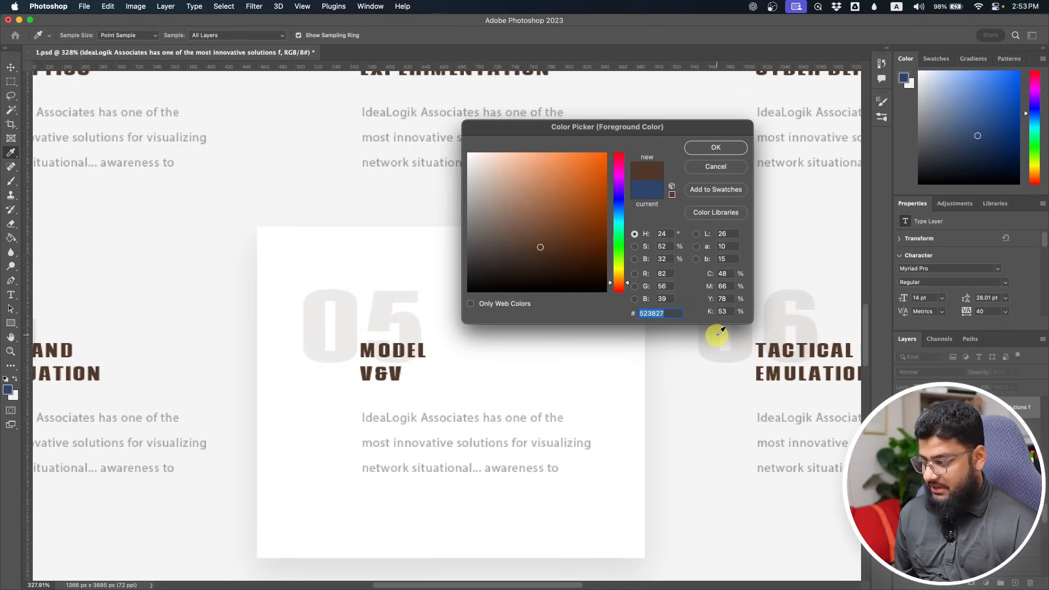
key("super+Tab")
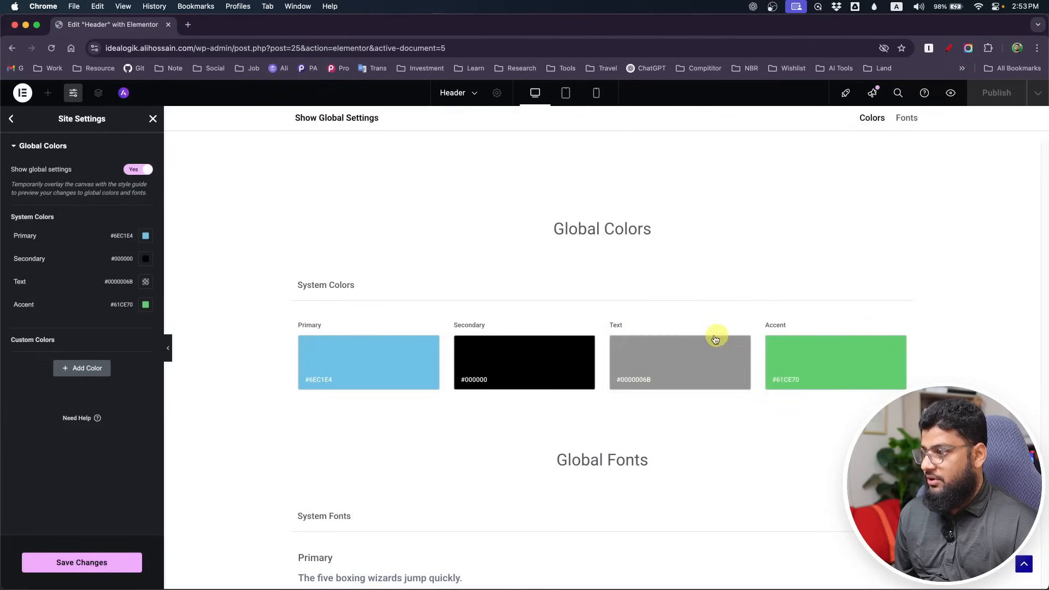
left_click(146, 236)
type("523827")
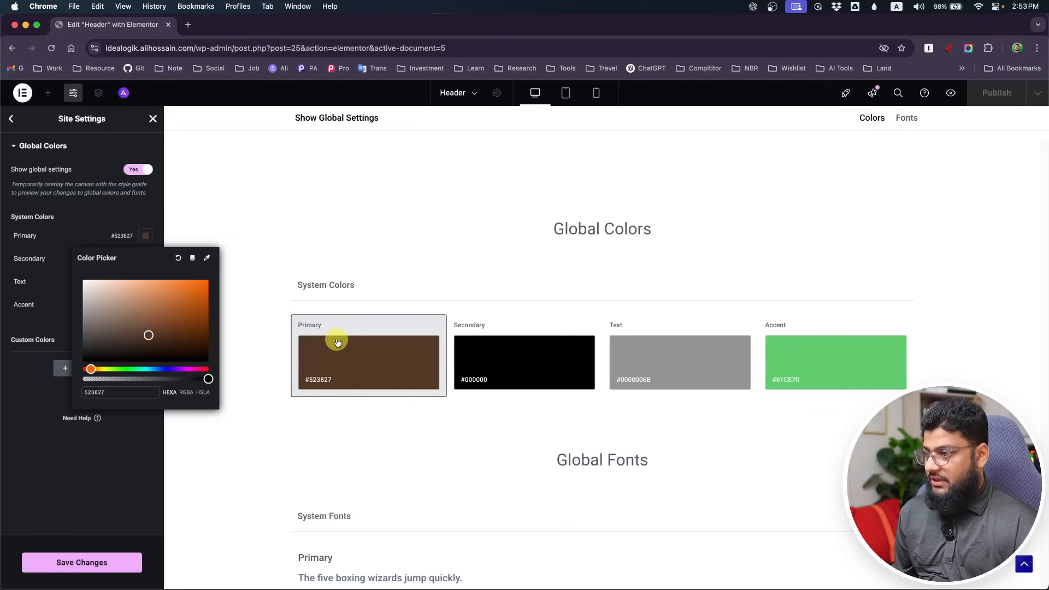
key("super+Tab")
left_click(709, 160)
key("v")
scroll(464, 248, "up", 10)
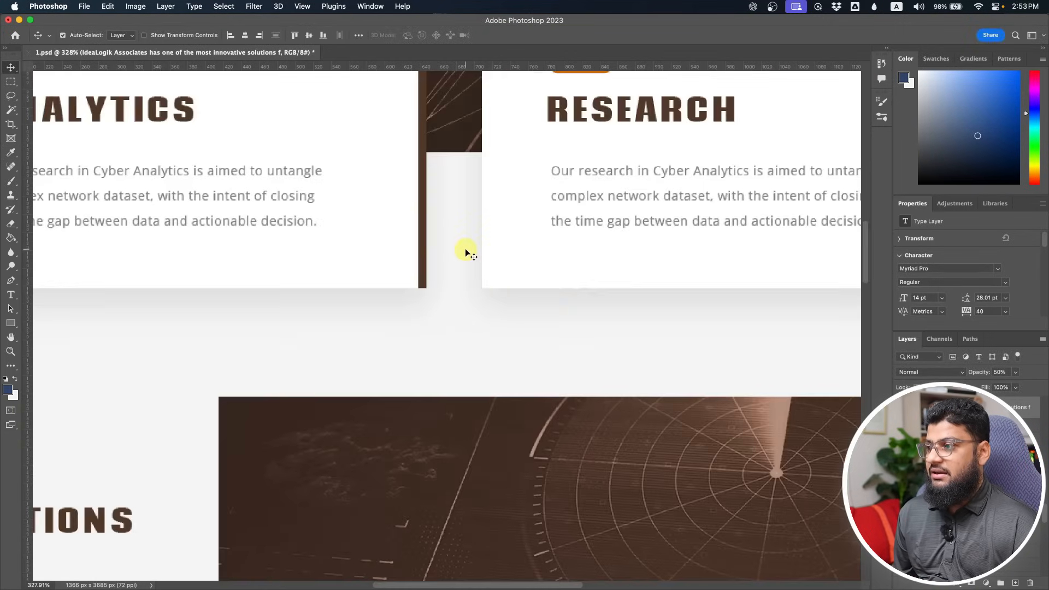
scroll(274, 279, "down", 5)
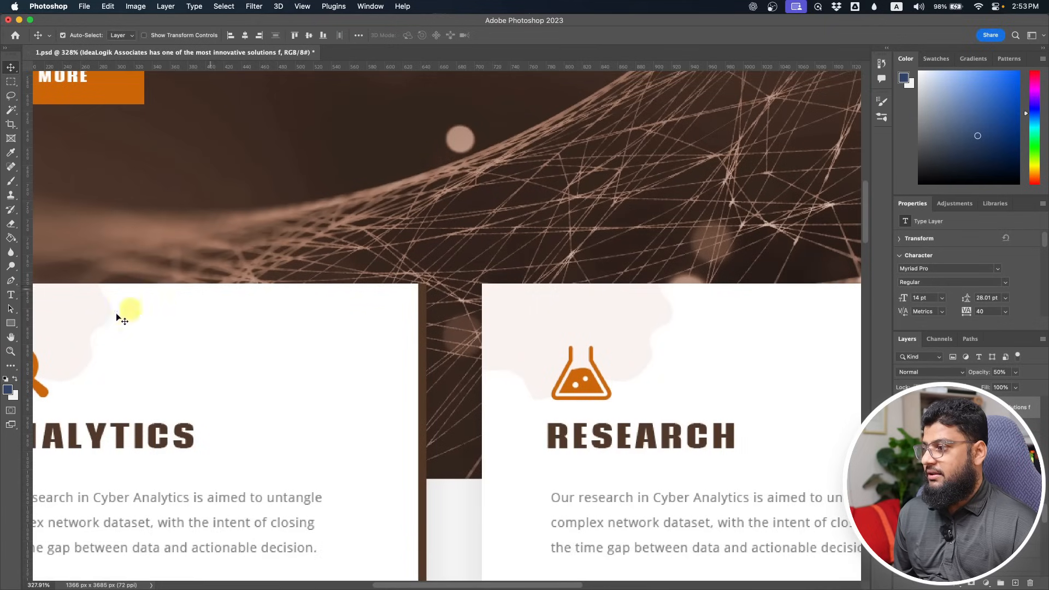
- Sample the flask icon's orange, set Secondary and Accent to #CD660A, and save
left_click(9, 393)
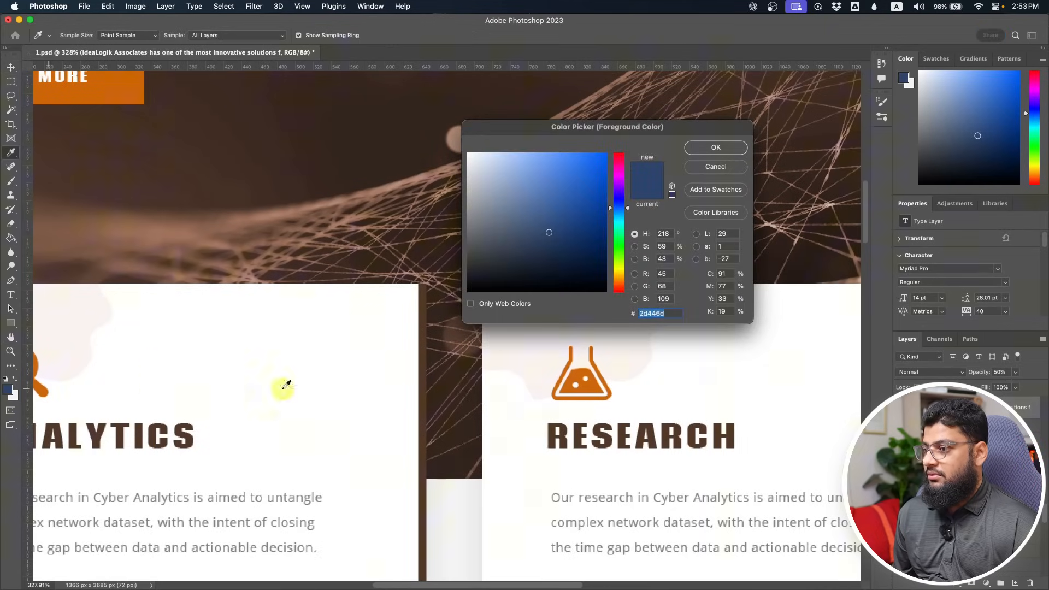
left_click(590, 383)
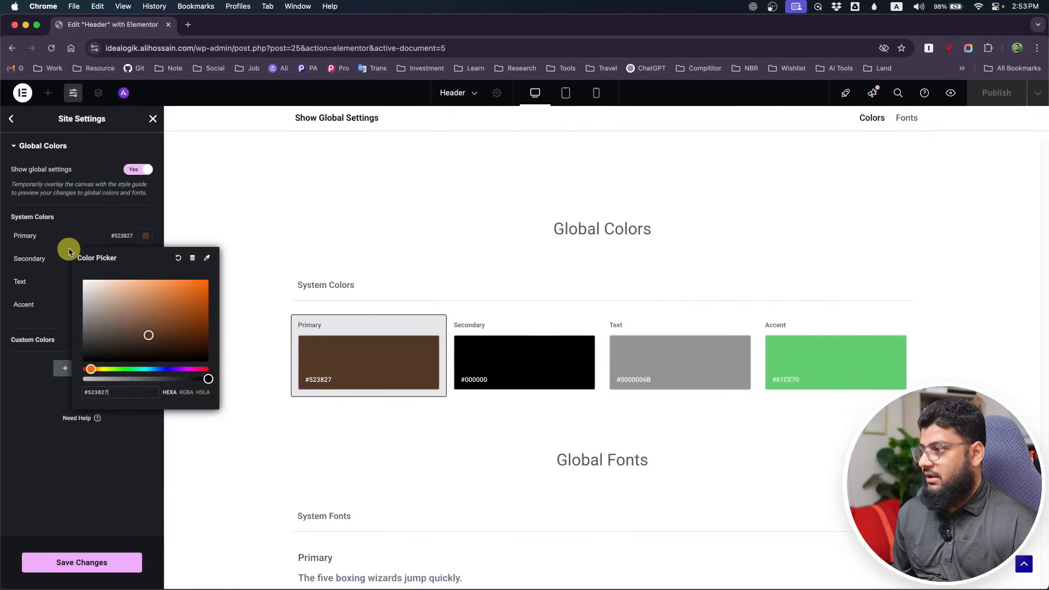
left_click(67, 248)
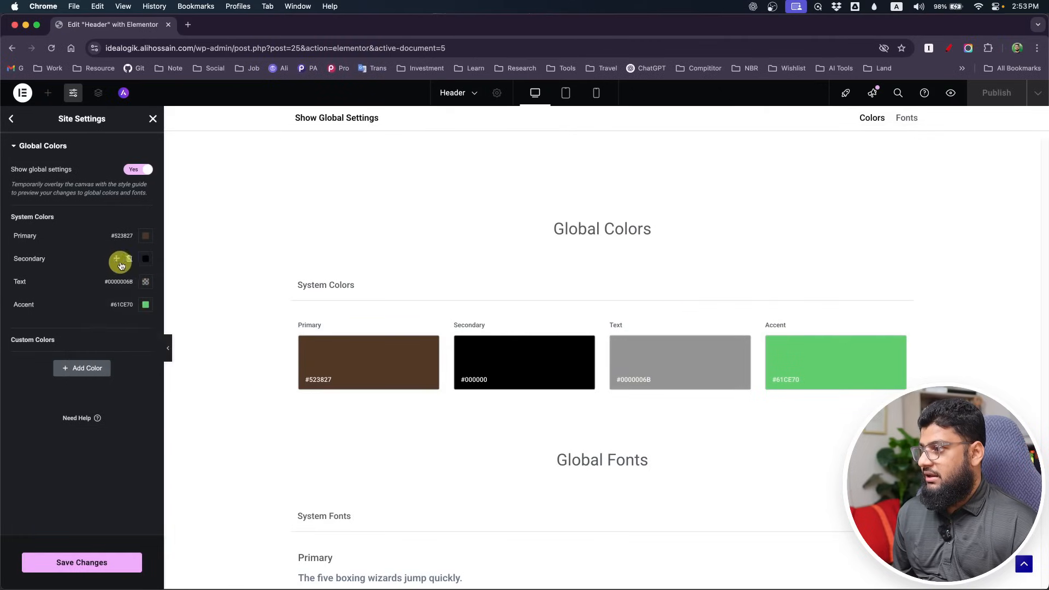
left_click(145, 259)
type("cd660a")
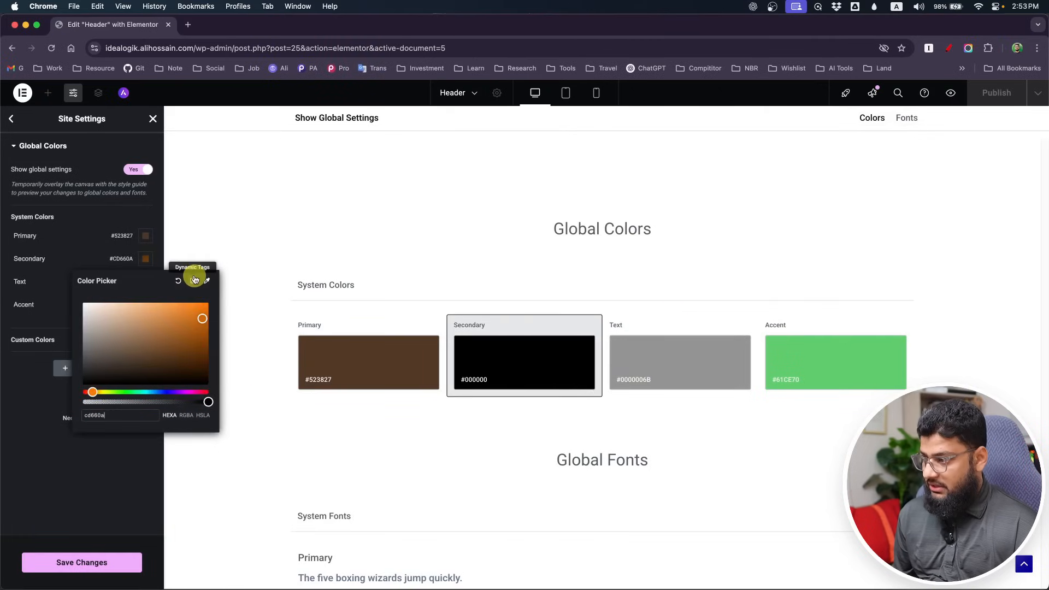
left_click(40, 274)
left_click(146, 306)
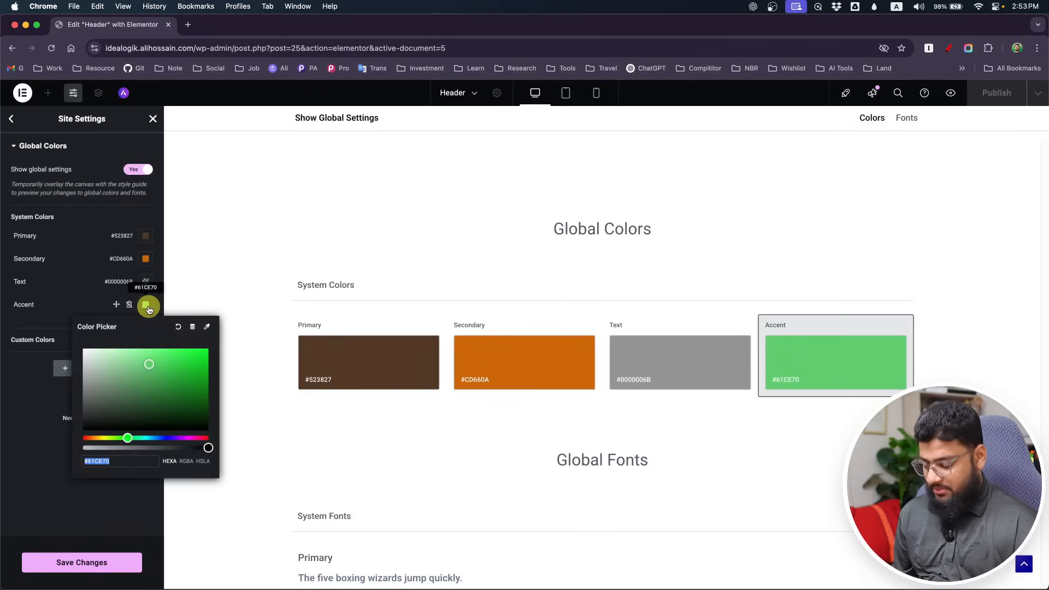
type("cd660a")
left_click(50, 289)
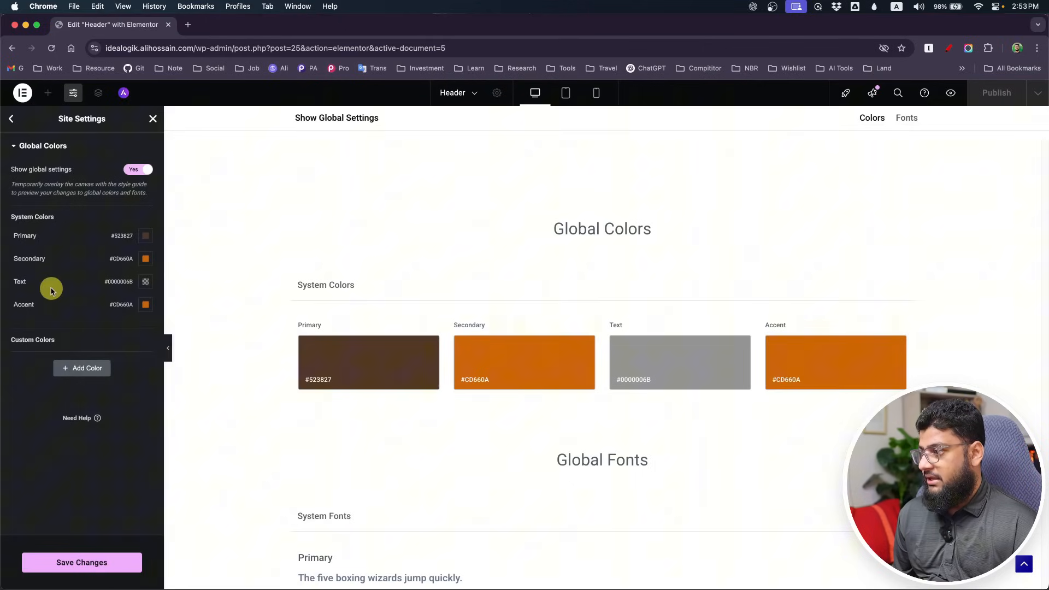
left_click(93, 564)
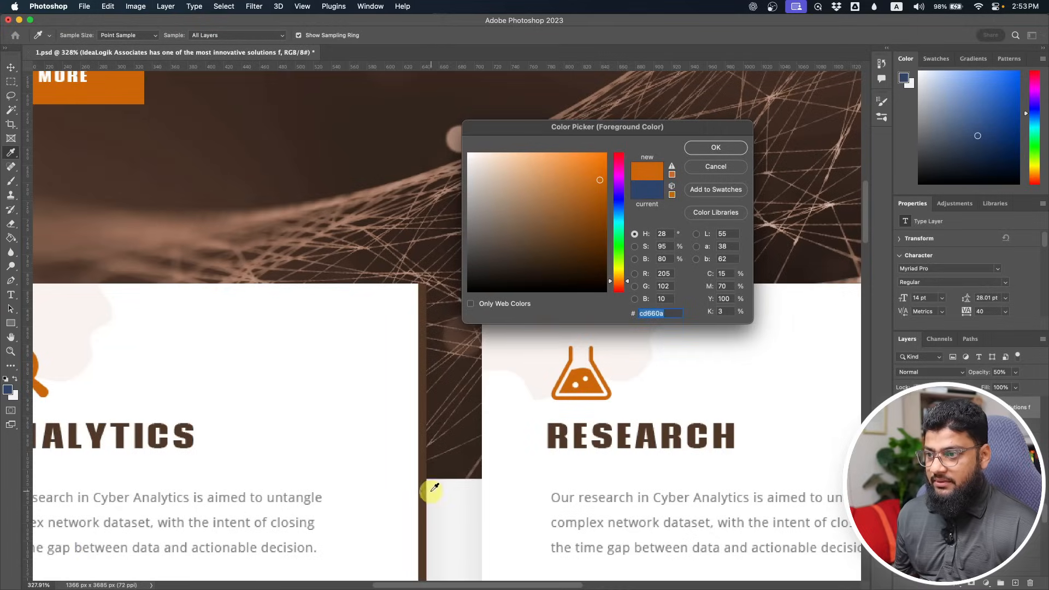
- Add a custom global colour named White (#FFFFFF) and save it
left_click(691, 171)
scroll(566, 250, "right", 5)
scroll(565, 249, "down", 10)
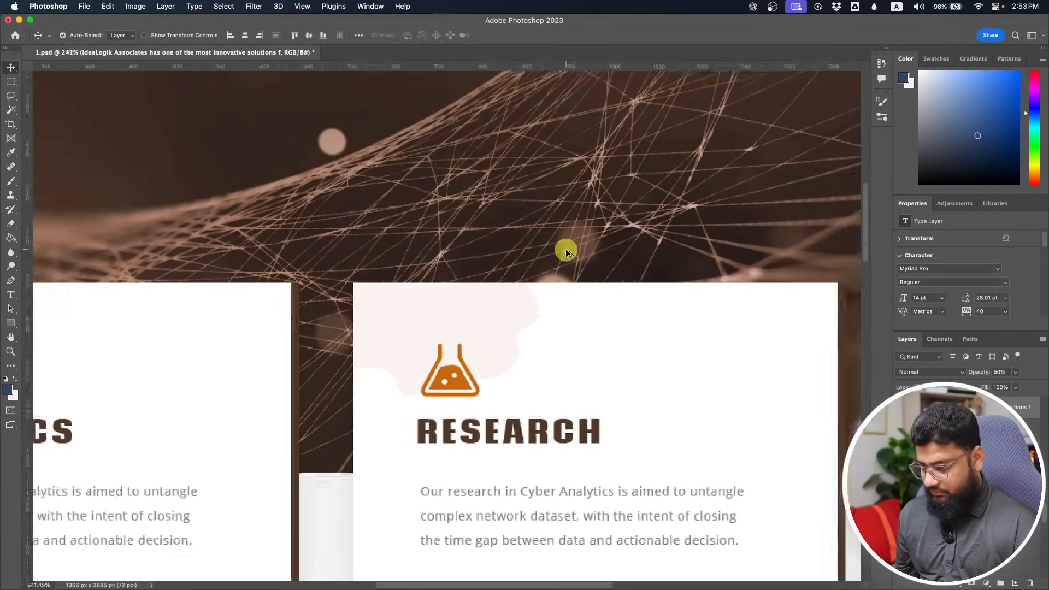
scroll(539, 330, "up", 10)
scroll(543, 331, "down", 4)
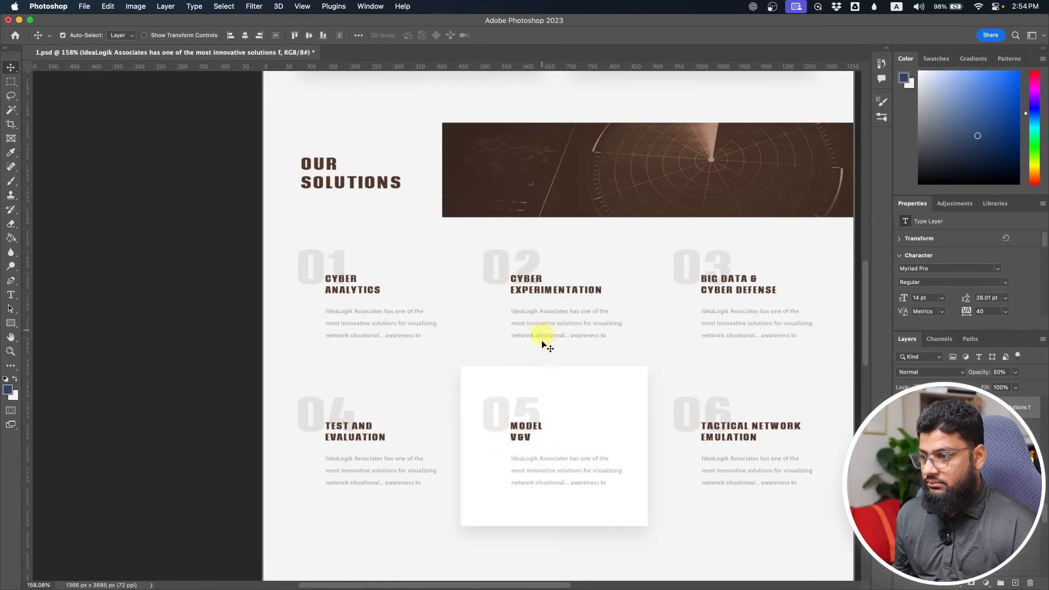
scroll(543, 349, "right", 5)
scroll(452, 375, "left", 5)
scroll(470, 372, "down", 10)
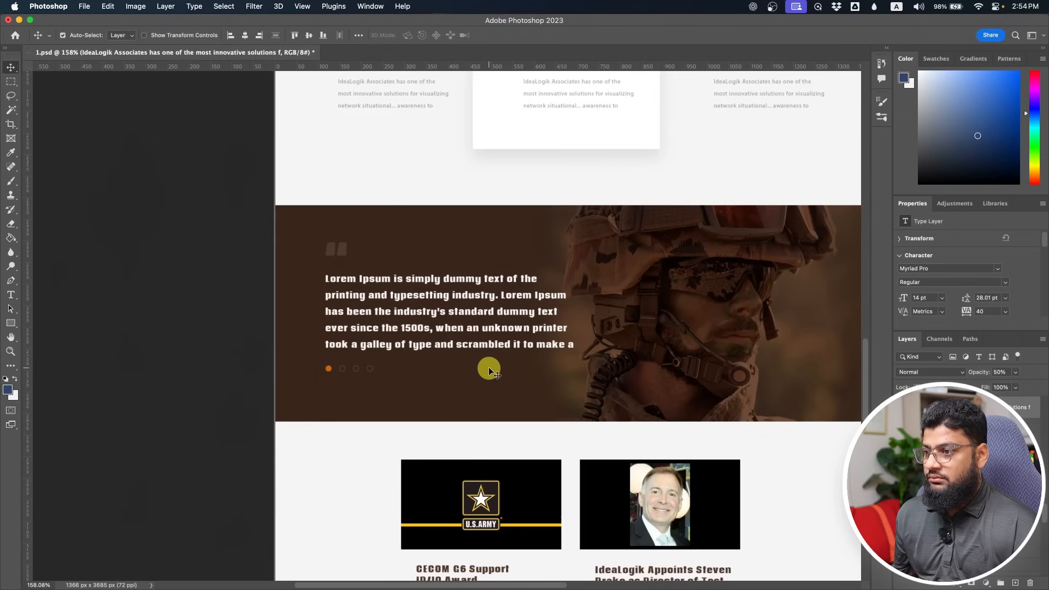
scroll(489, 367, "down", 6)
scroll(489, 366, "up", 15)
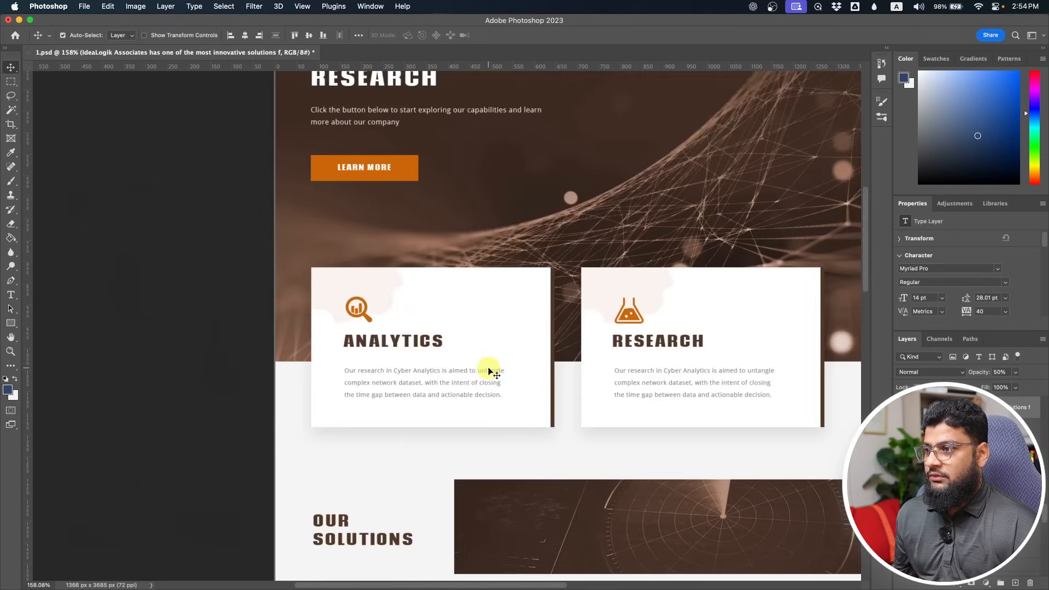
scroll(488, 371, "up", 5)
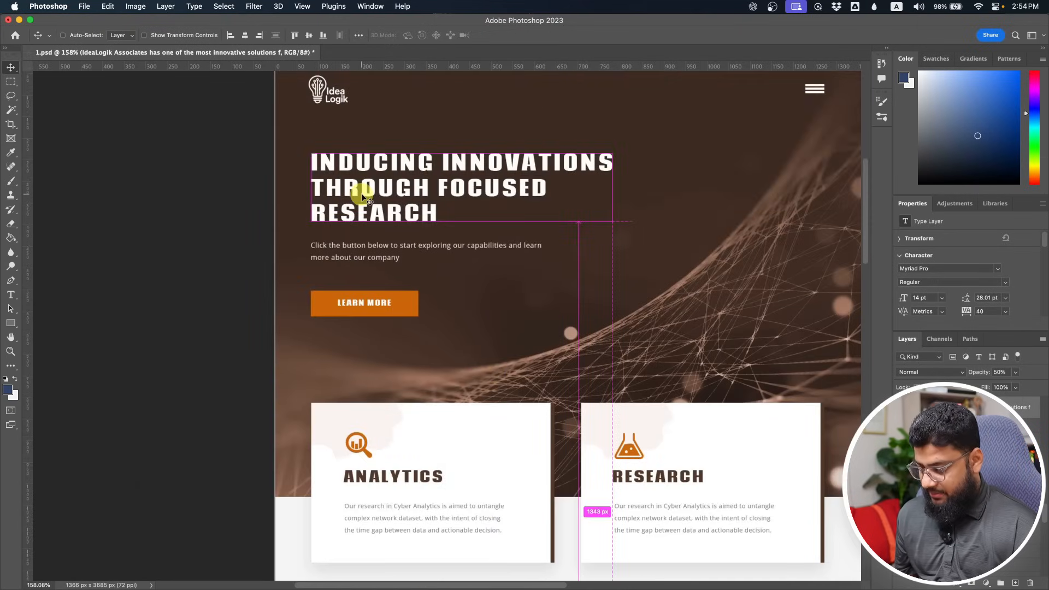
key("super+Tab")
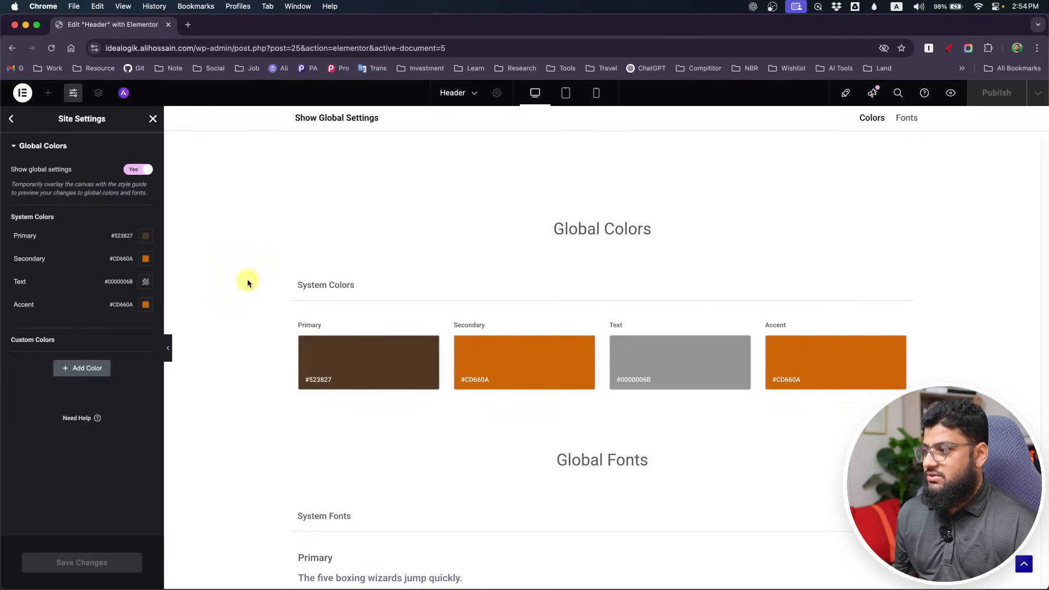
left_click(82, 368)
left_click(145, 362)
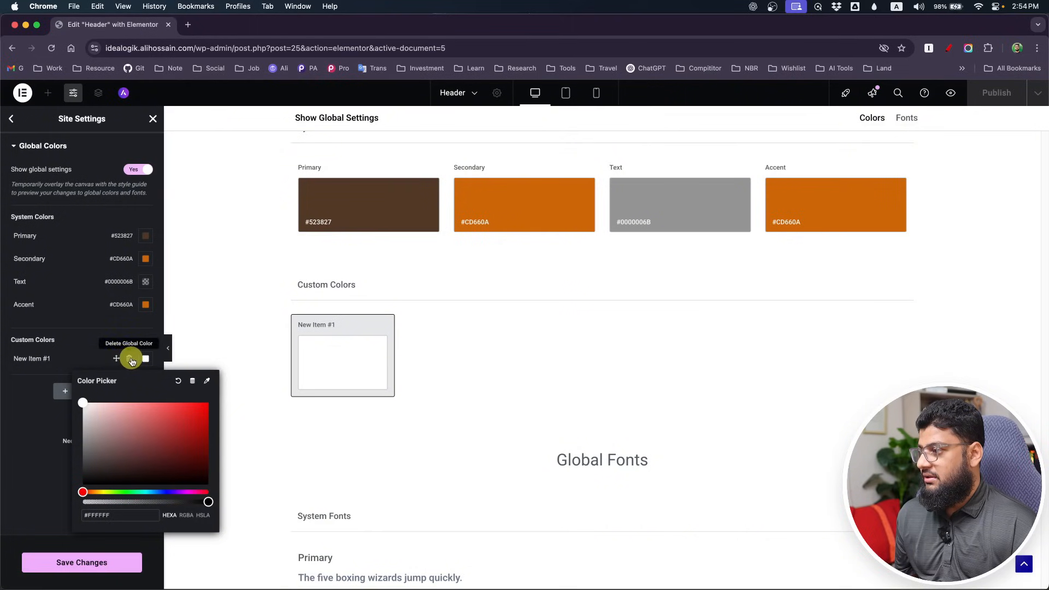
left_click(35, 358)
left_click_drag(70, 359, 1, 358)
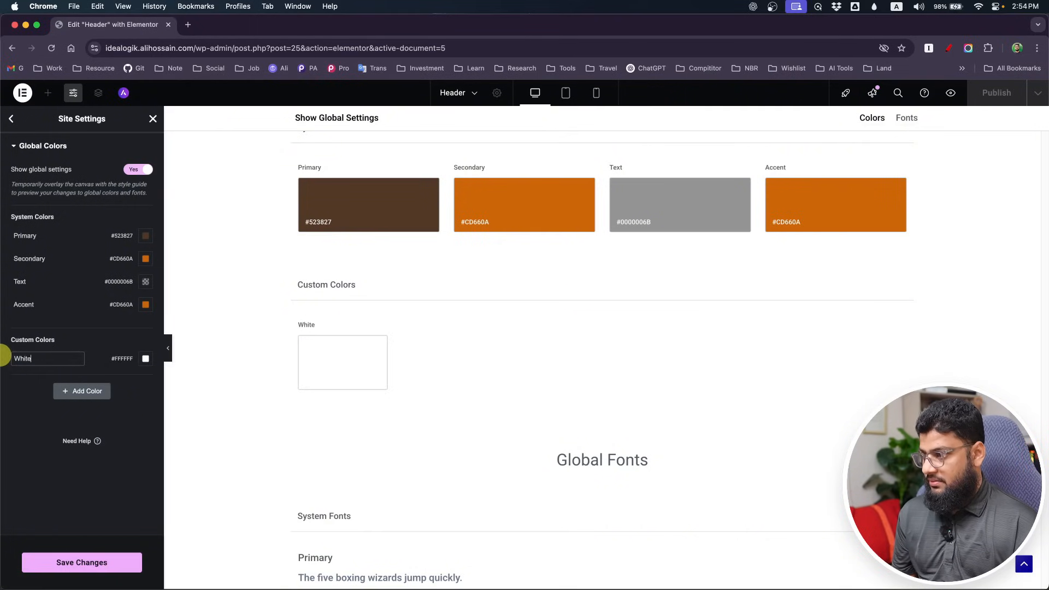
left_click(91, 562)
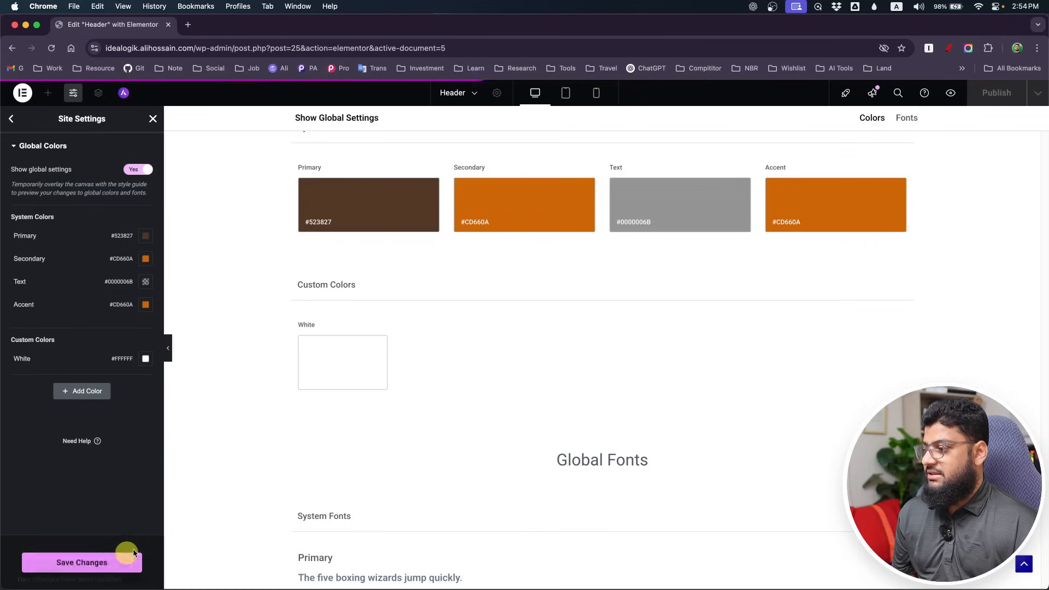
left_click(11, 118)
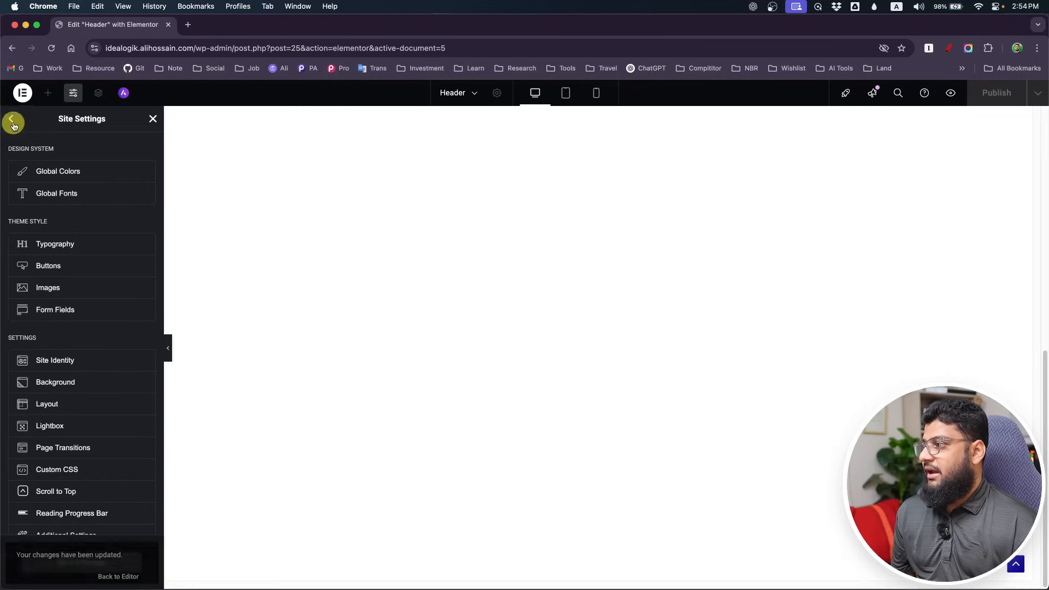
- Open Elementor's Global Fonts and check the Analytics paragraph font in the Photoshop design
left_click(60, 198)
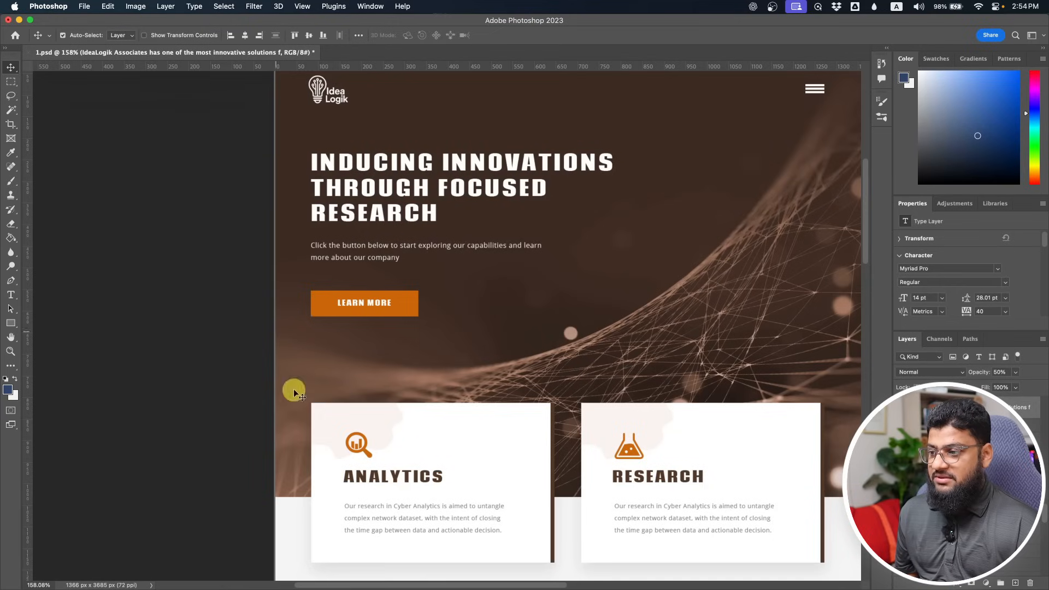
scroll(439, 454, "down", 5)
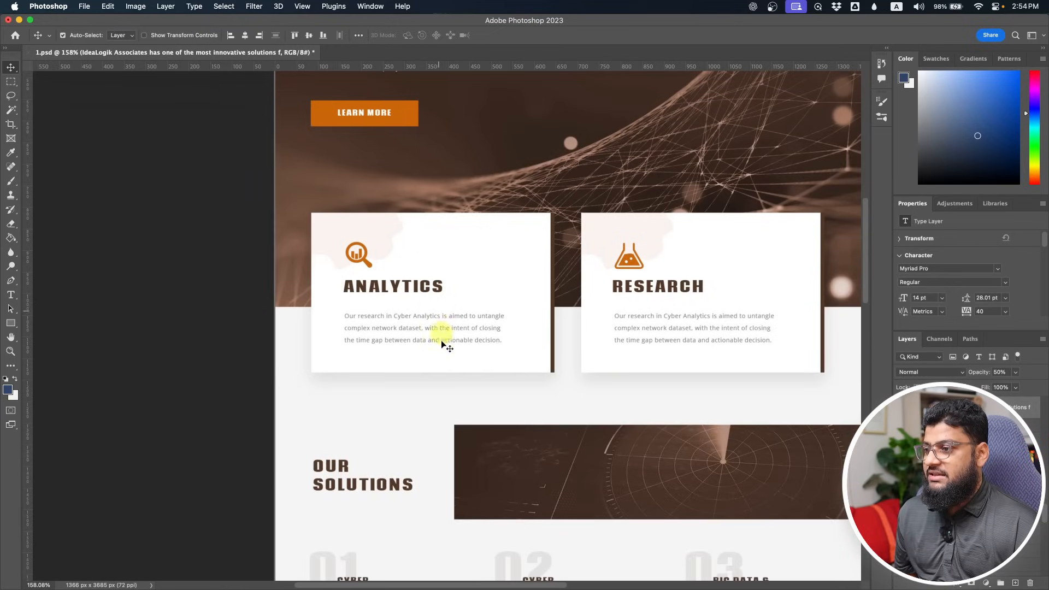
left_click(10, 295)
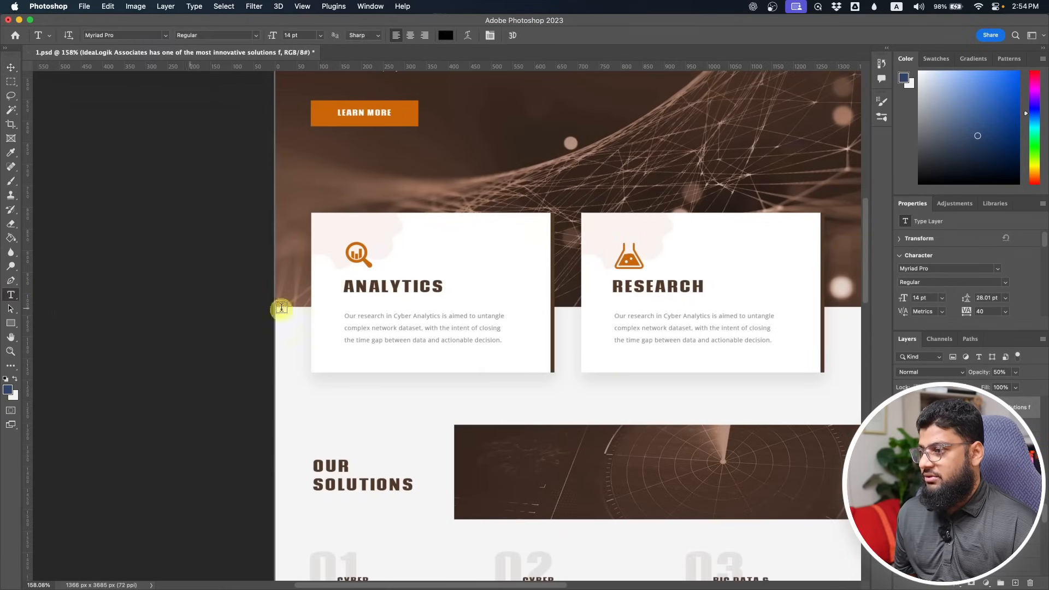
left_click(357, 317)
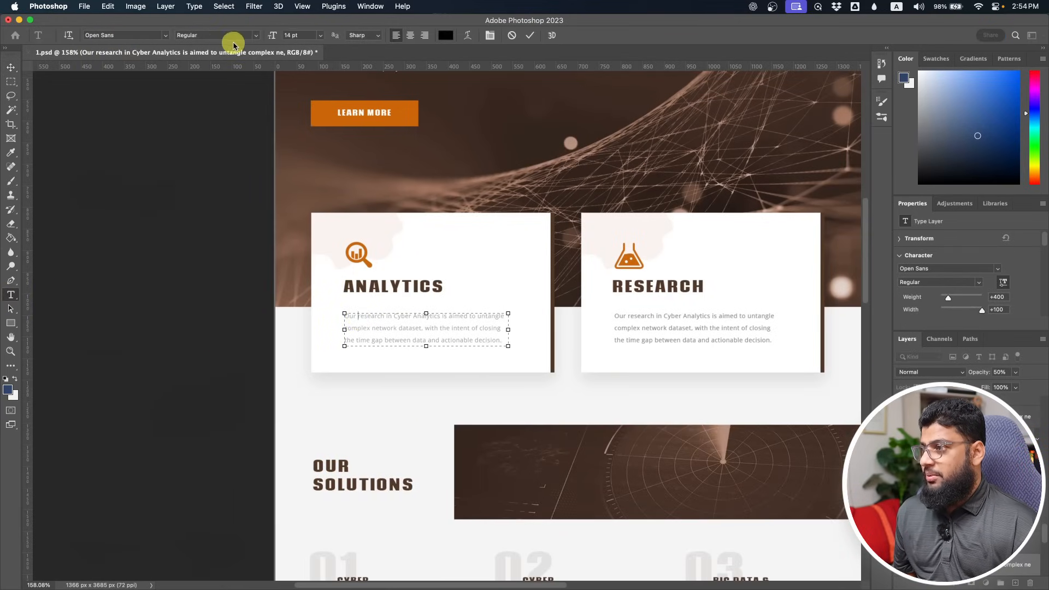
key("super+Tab")
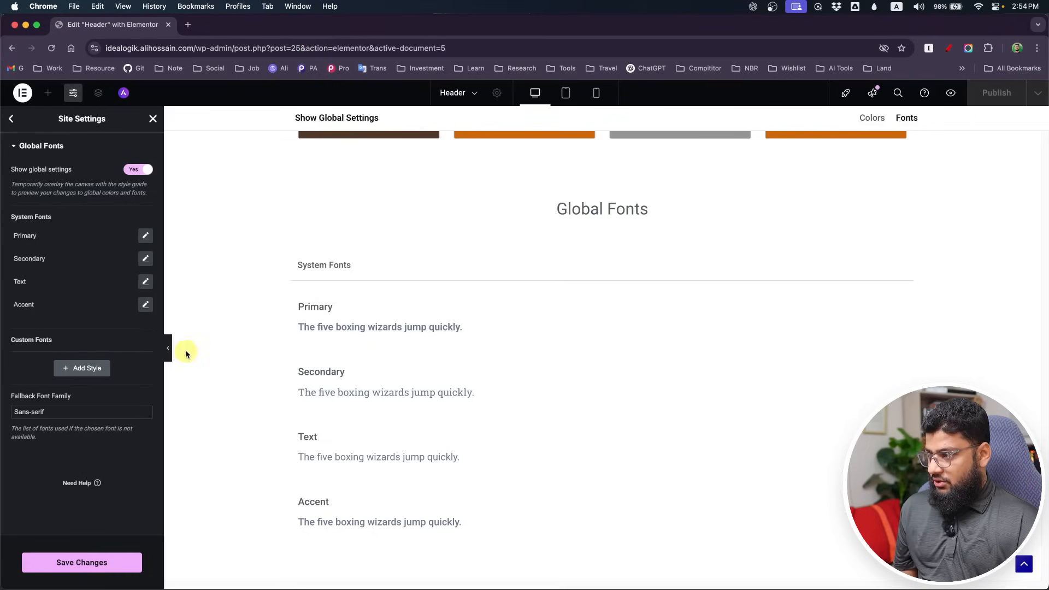
- Set the Primary global font to Open Sans 15 px with an adjusted weight, then inspect the ANALYTICS heading font
left_click(146, 237)
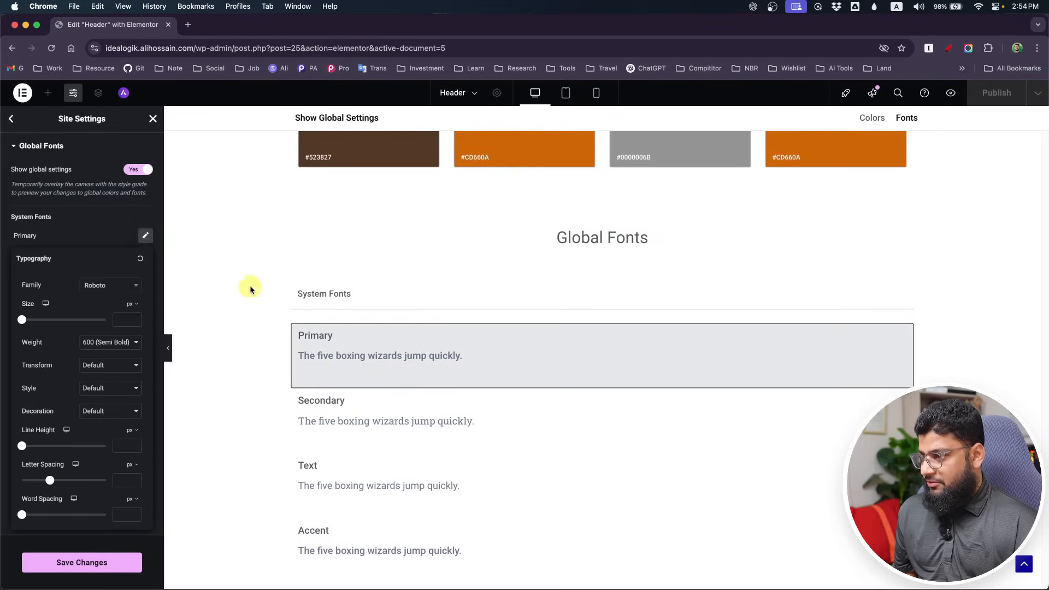
left_click(117, 289)
left_click(112, 285)
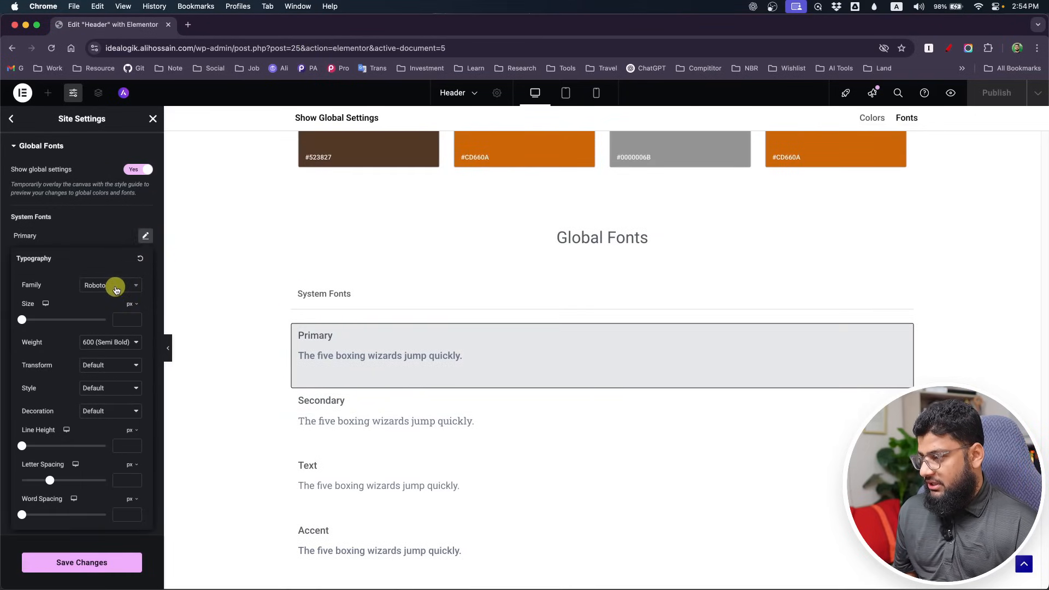
left_click(112, 287)
type("open")
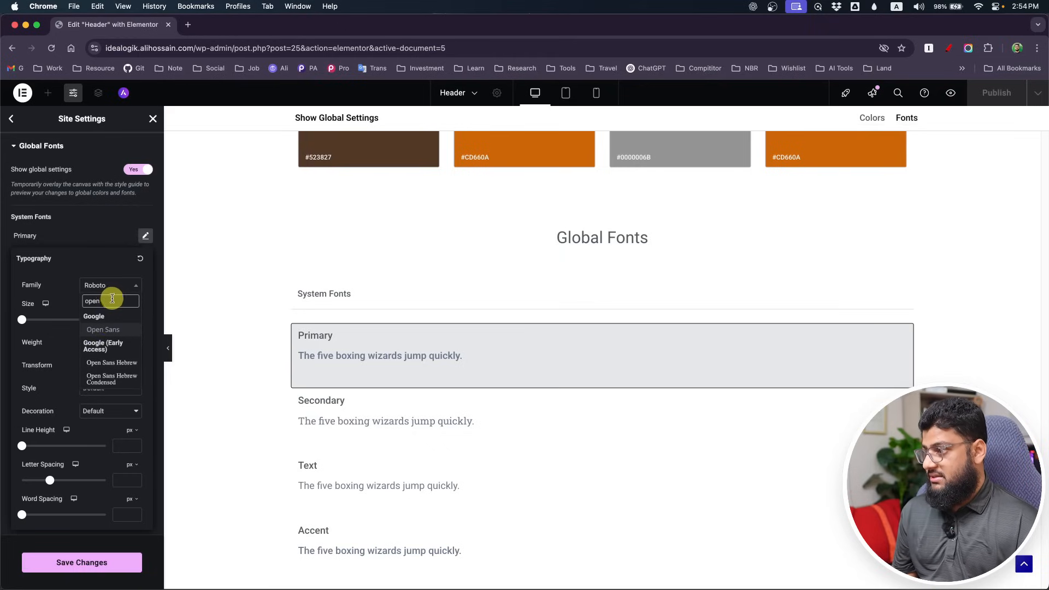
left_click(104, 330)
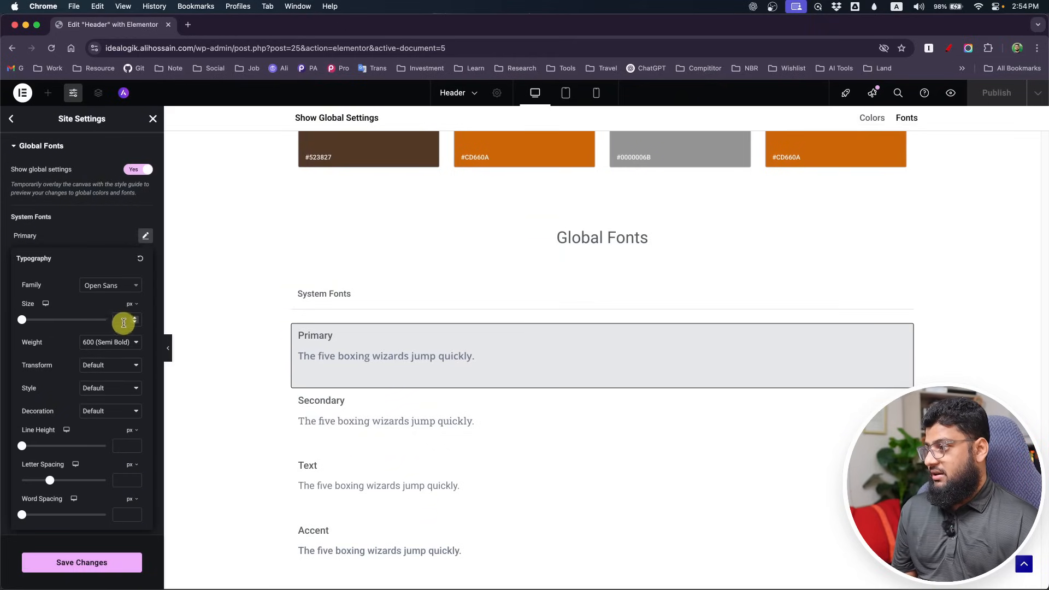
type("15")
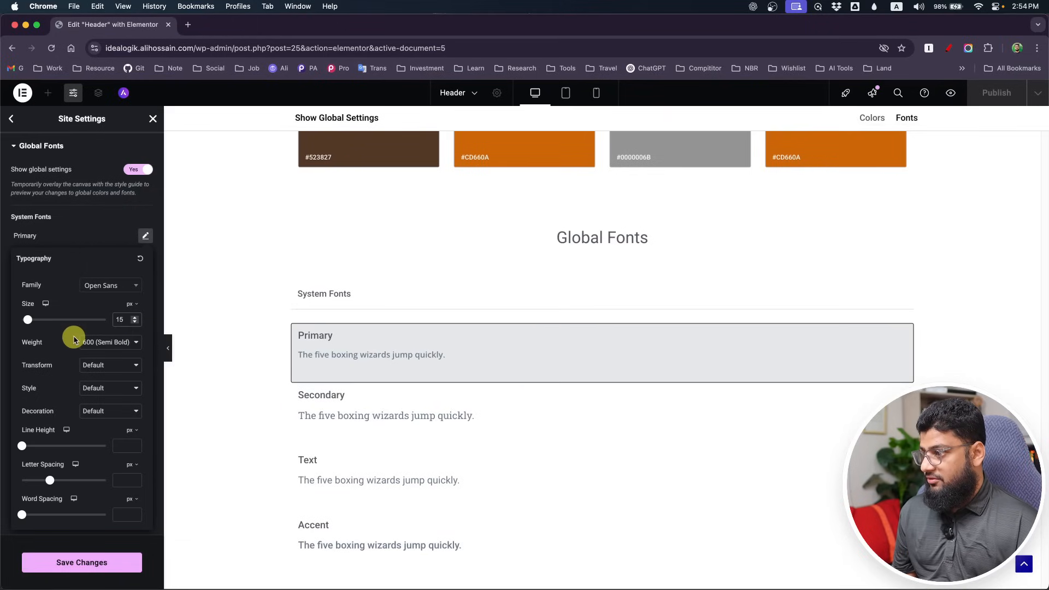
left_click(109, 344)
left_click(109, 318)
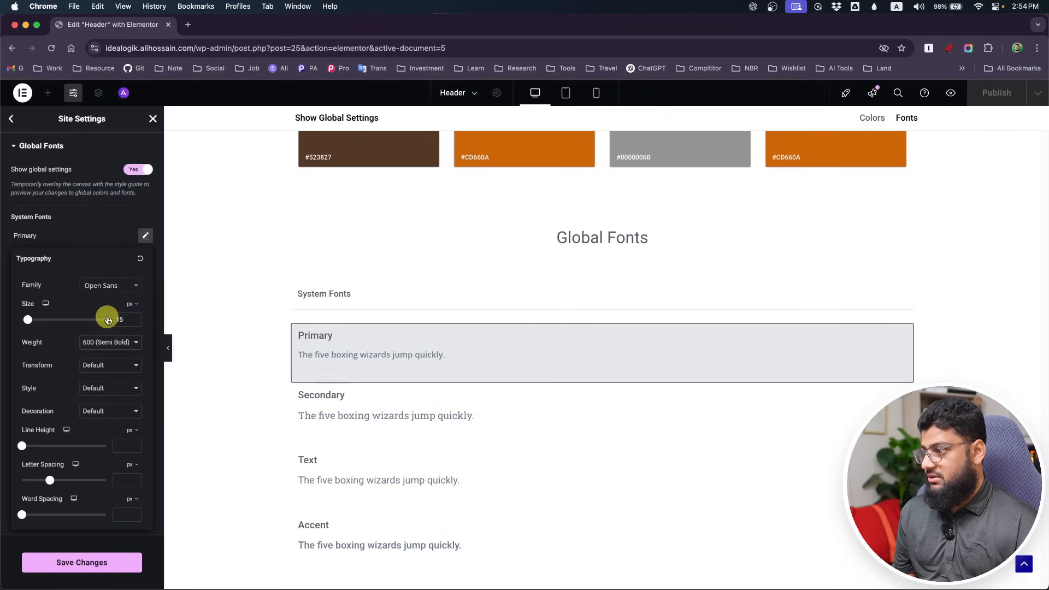
left_click(85, 223)
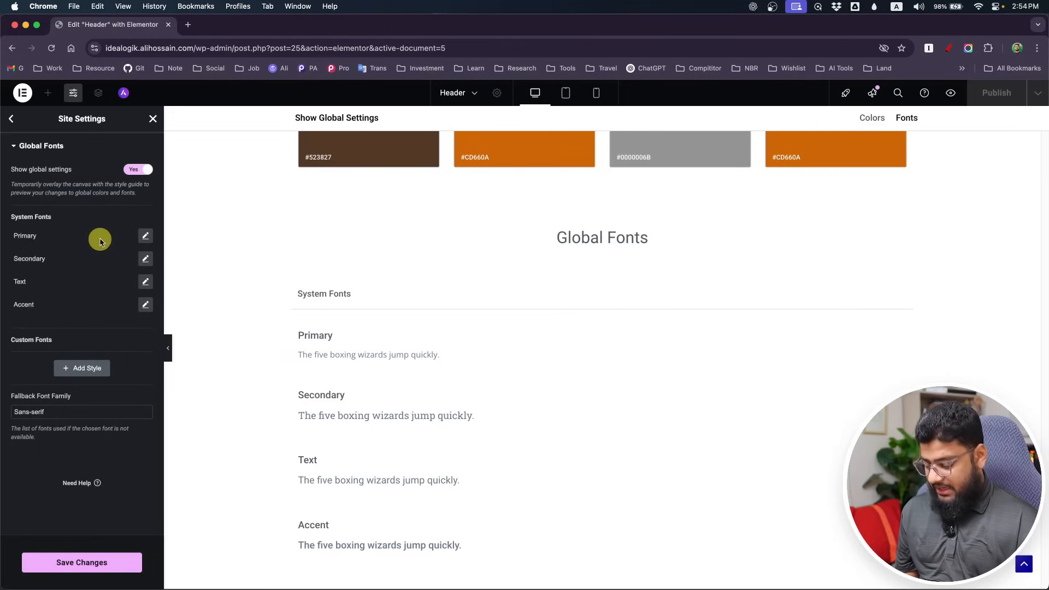
key("super+Tab")
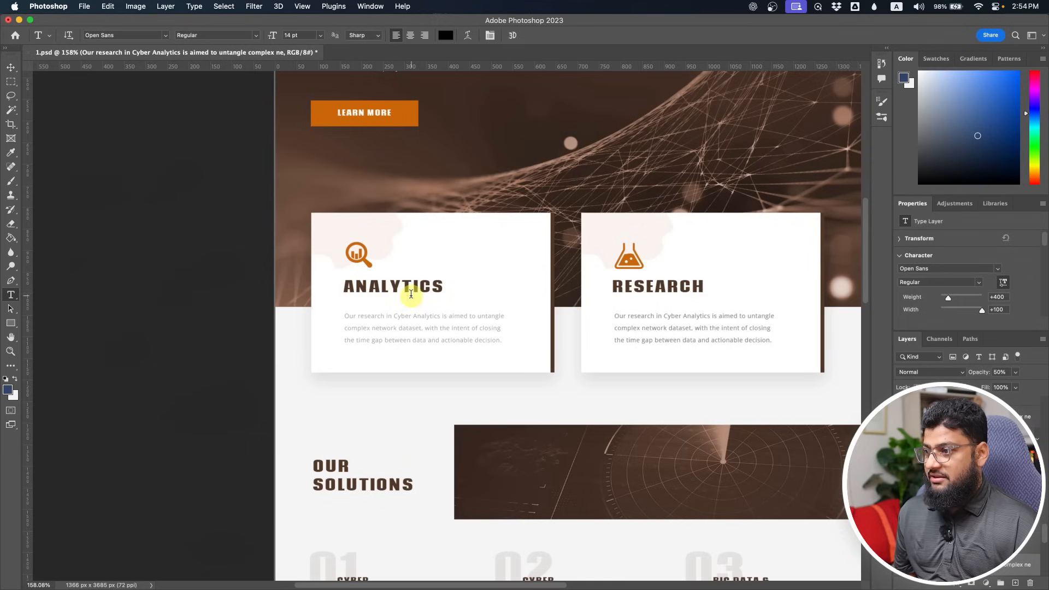
left_click(368, 283)
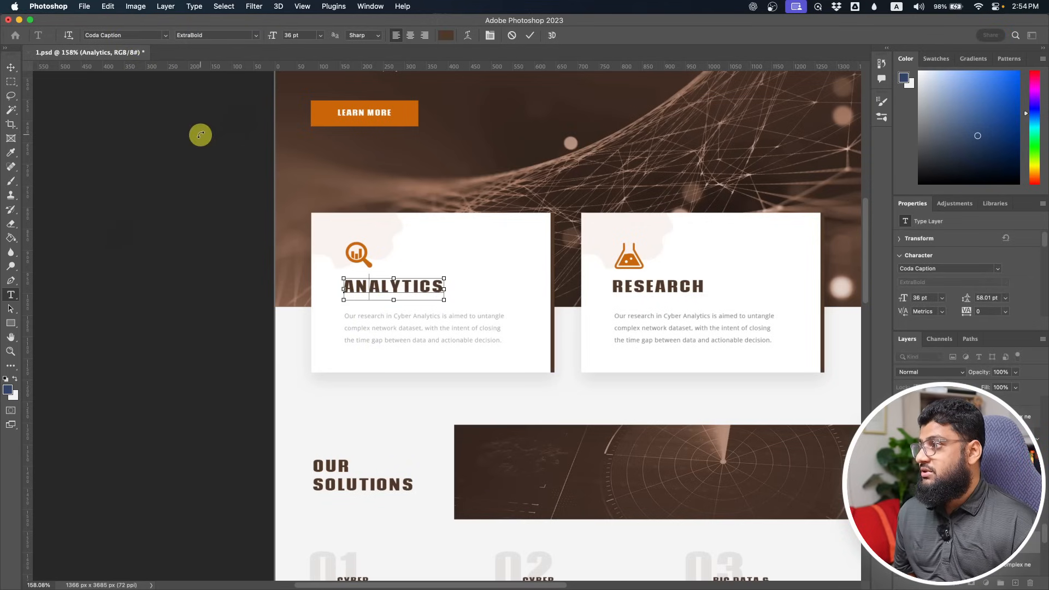
- Set the Secondary global font to Coda Caption 36 px Extra Bold (800) and save
key("super+Tab")
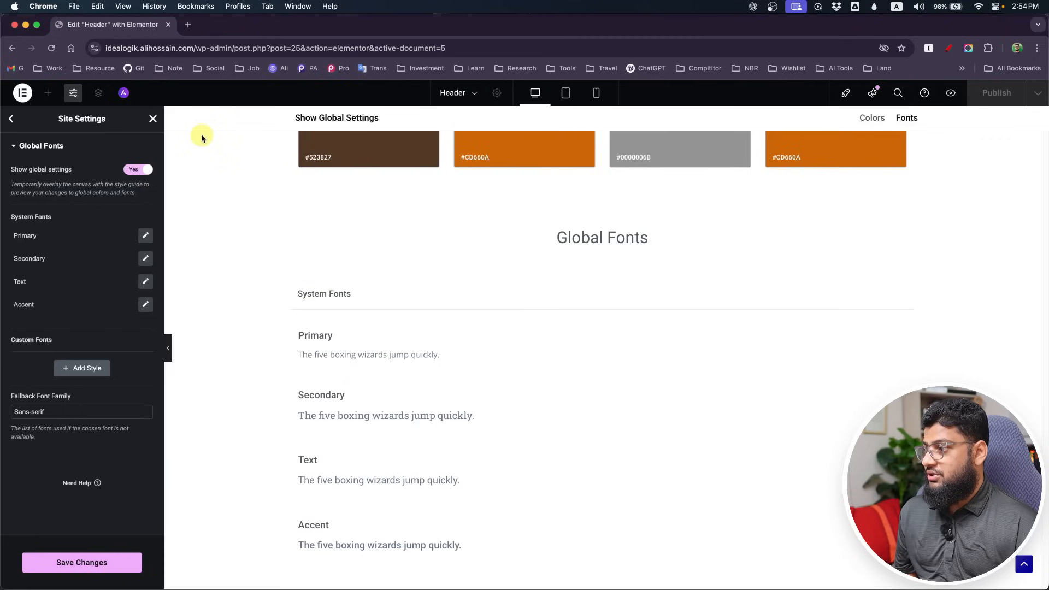
left_click(146, 258)
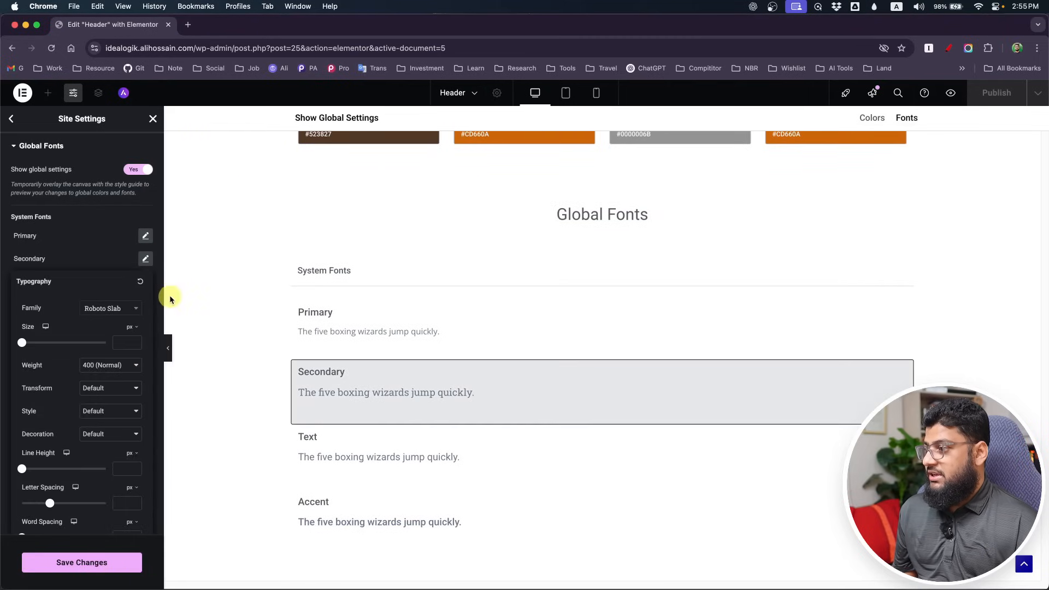
left_click(112, 312)
type("coda")
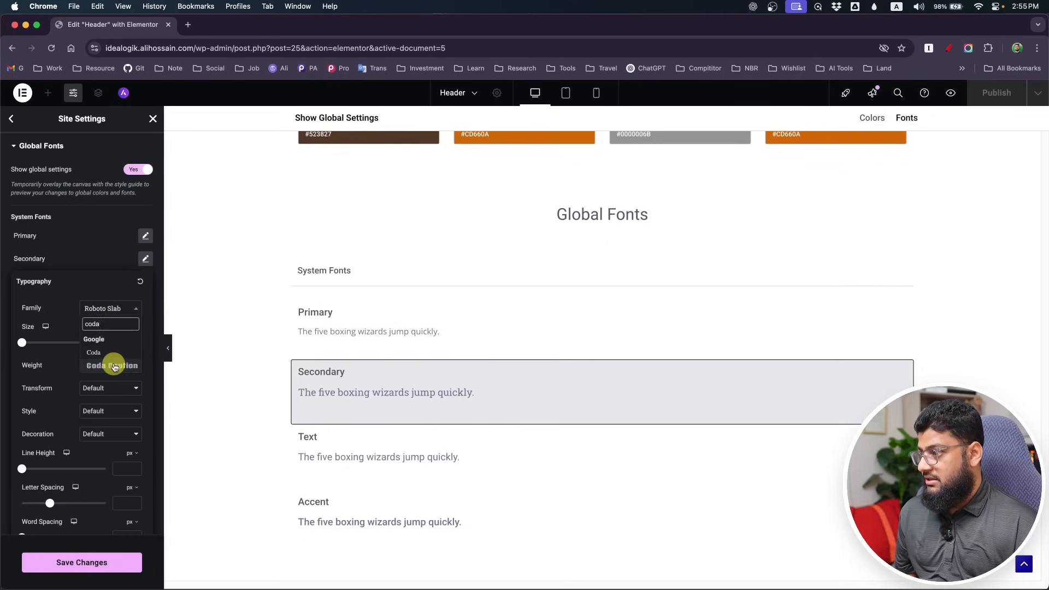
left_click(113, 366)
key("super+Tab")
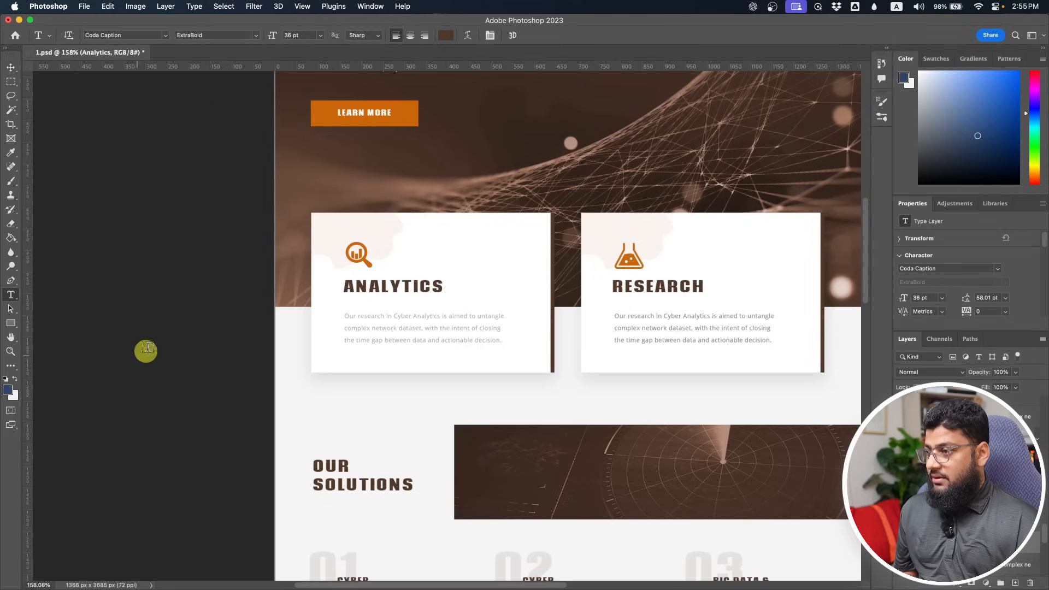
left_click(390, 282)
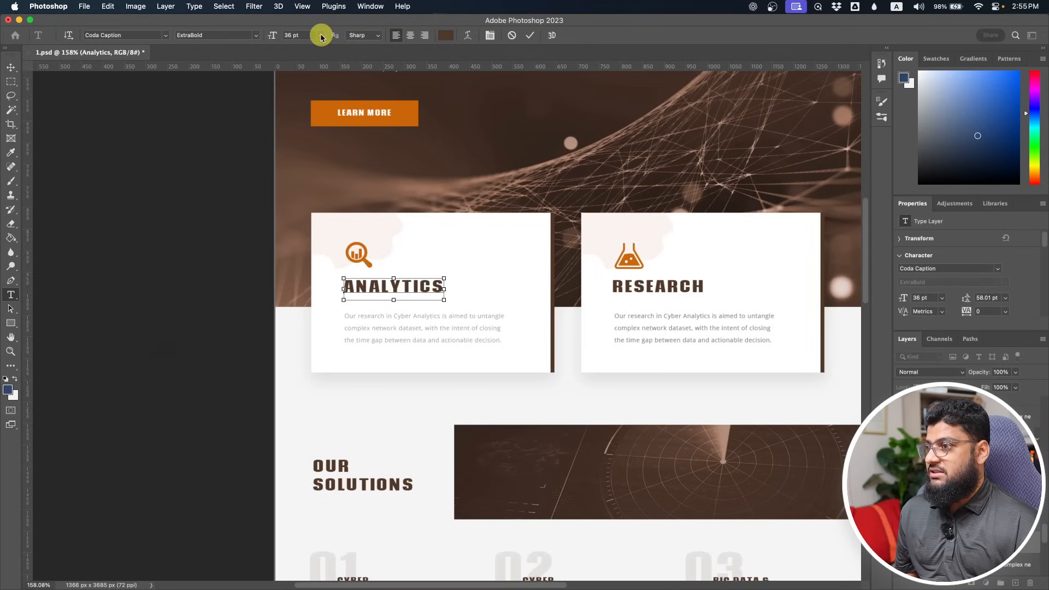
key("super+Tab")
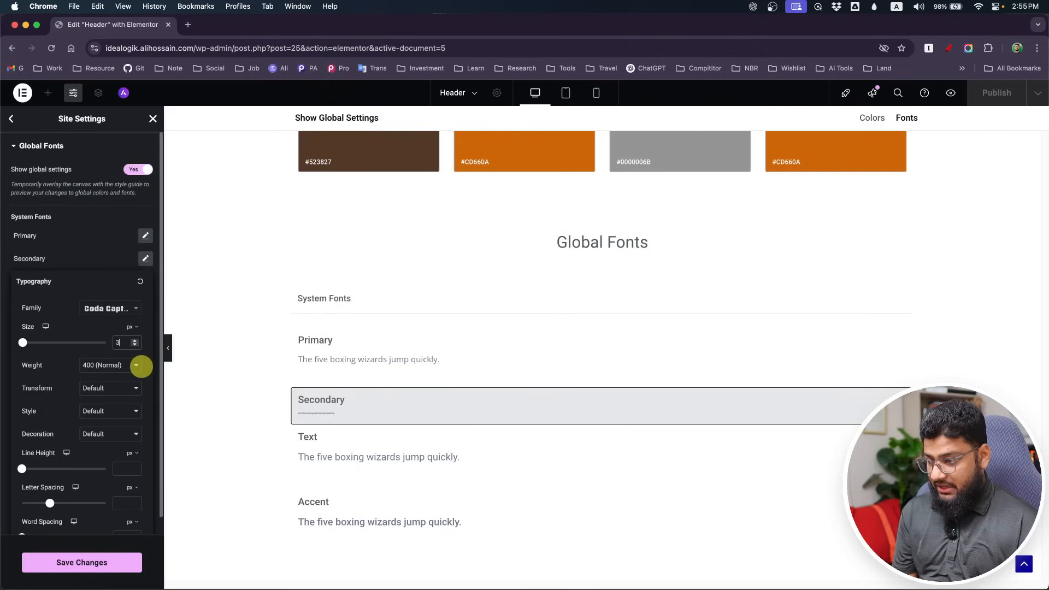
left_click(112, 368)
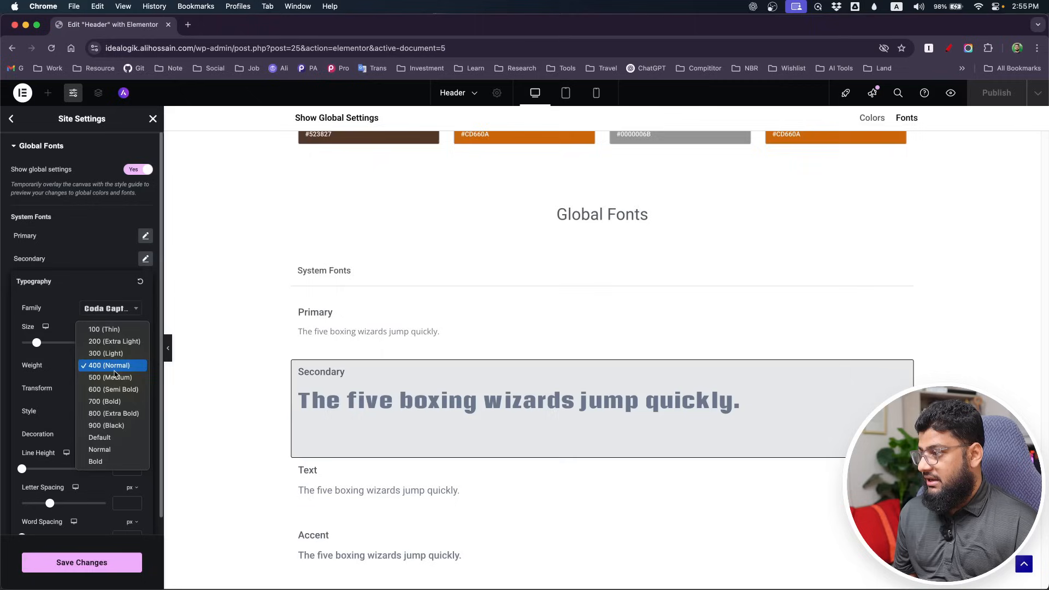
left_click(121, 424)
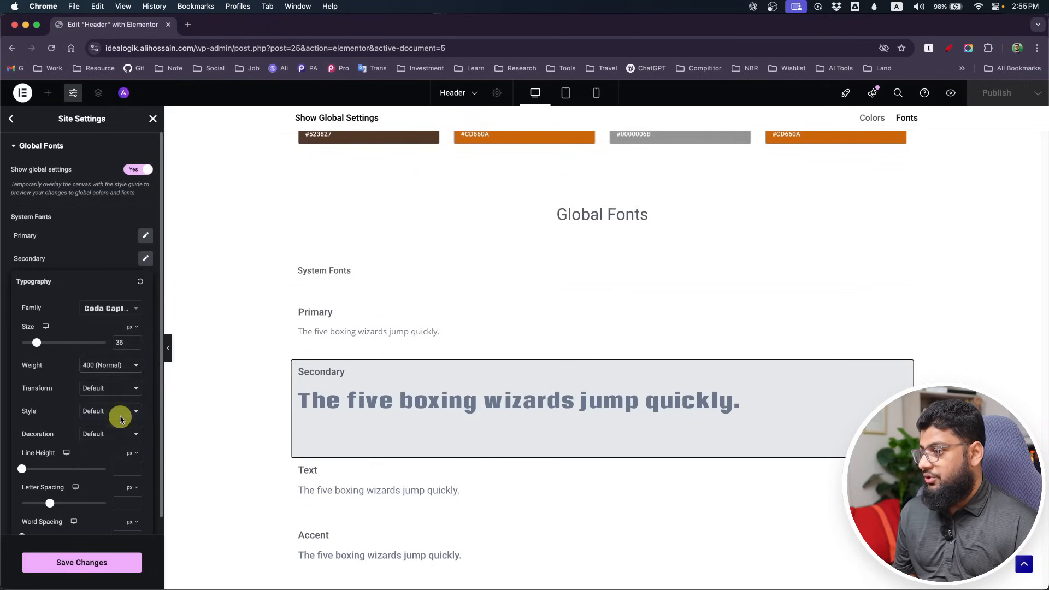
scroll(104, 383, "down", 1)
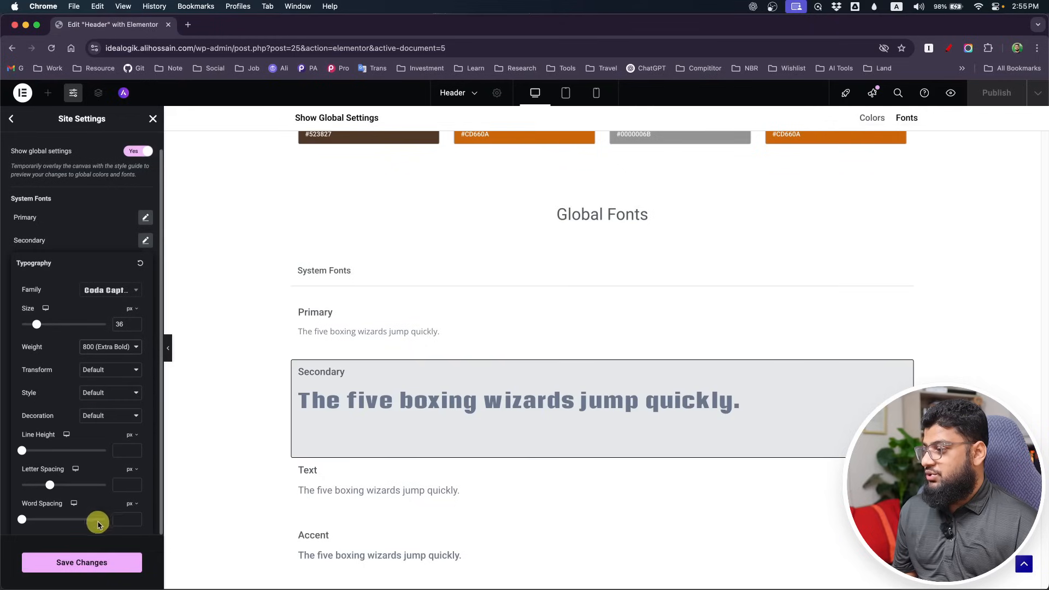
left_click(89, 563)
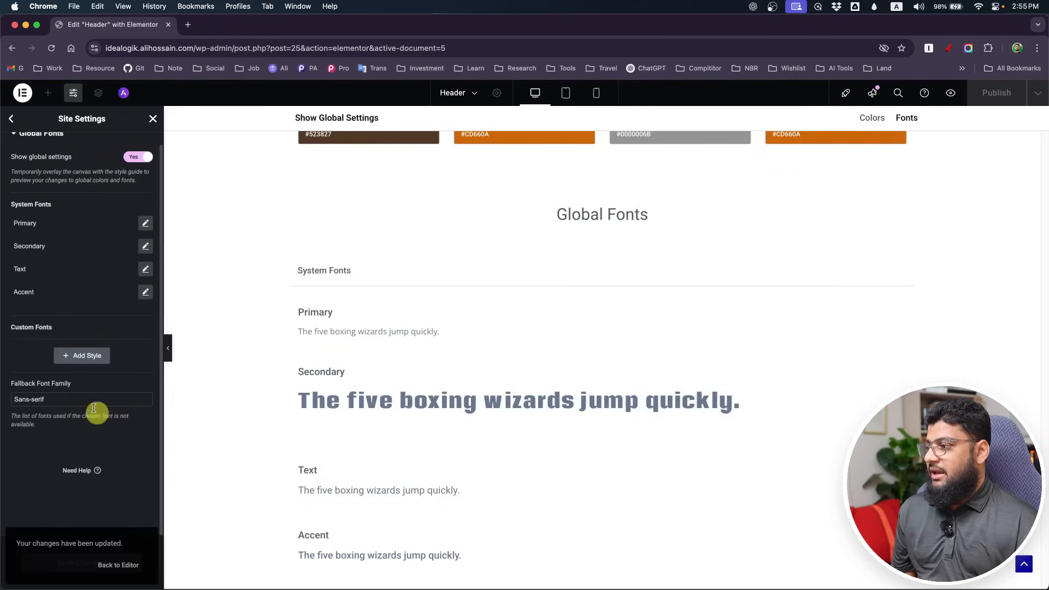
- Set the Text global font to Open Sans 15 px and save
left_click(145, 269)
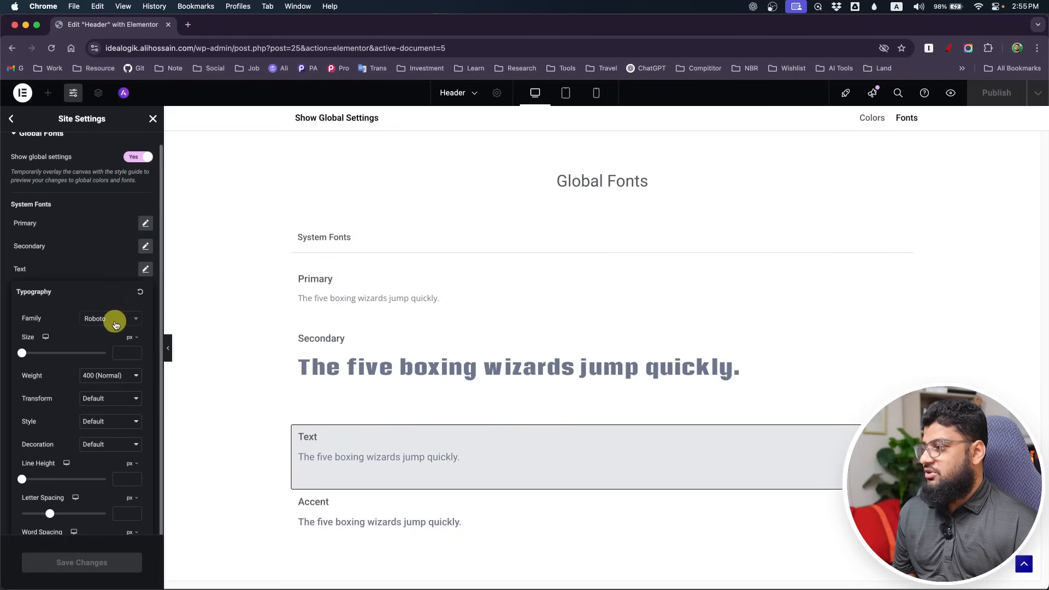
left_click(115, 323)
type("open")
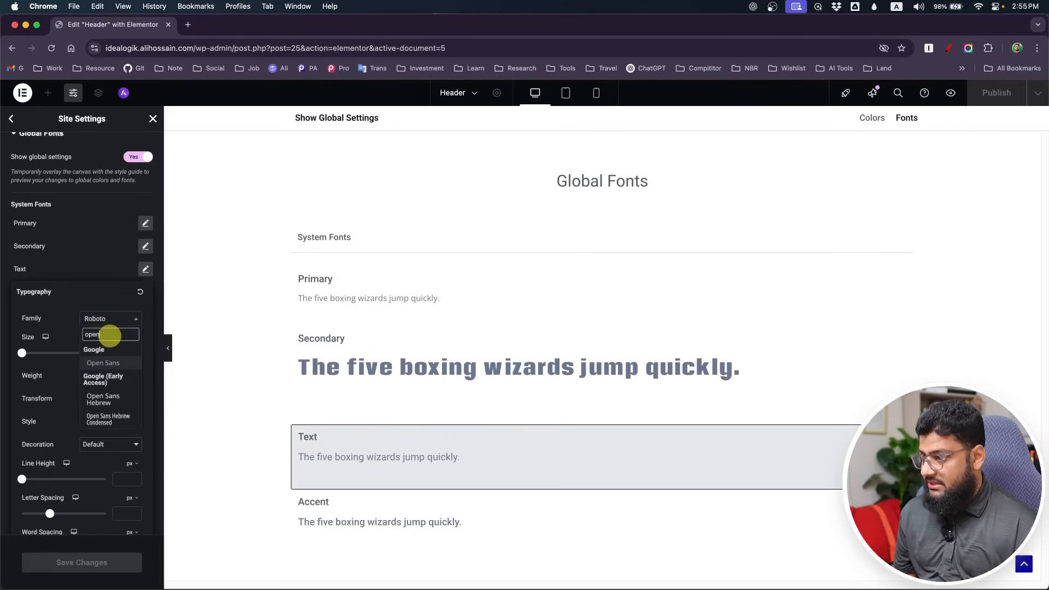
left_click(112, 364)
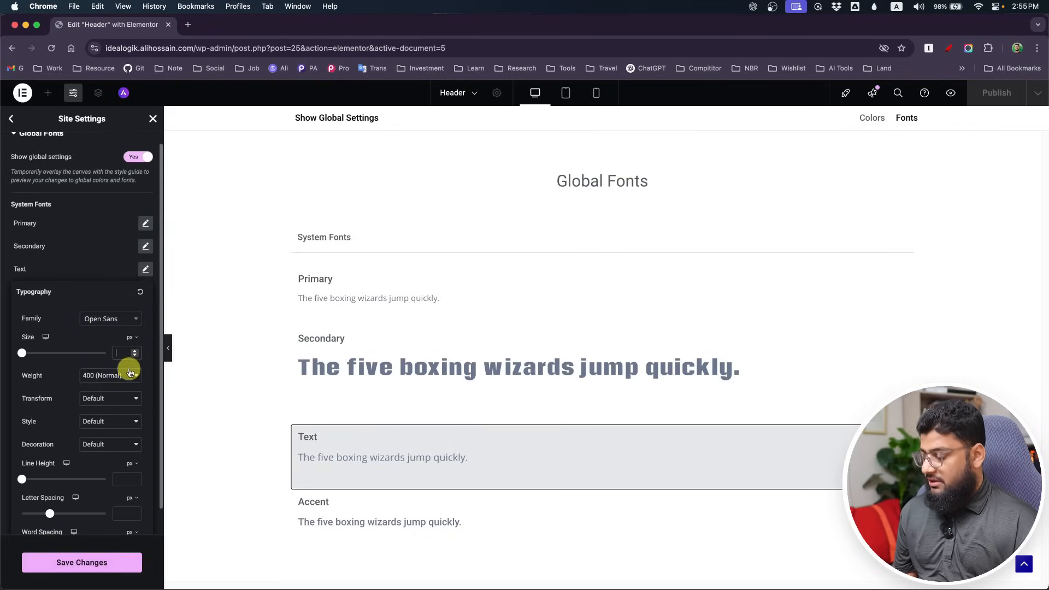
type("15")
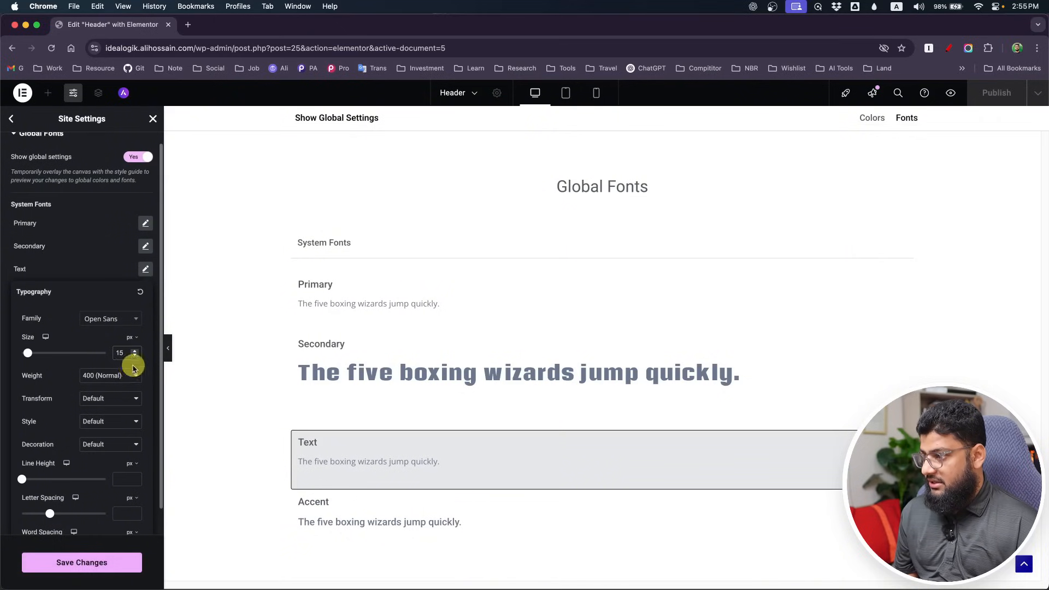
left_click(82, 562)
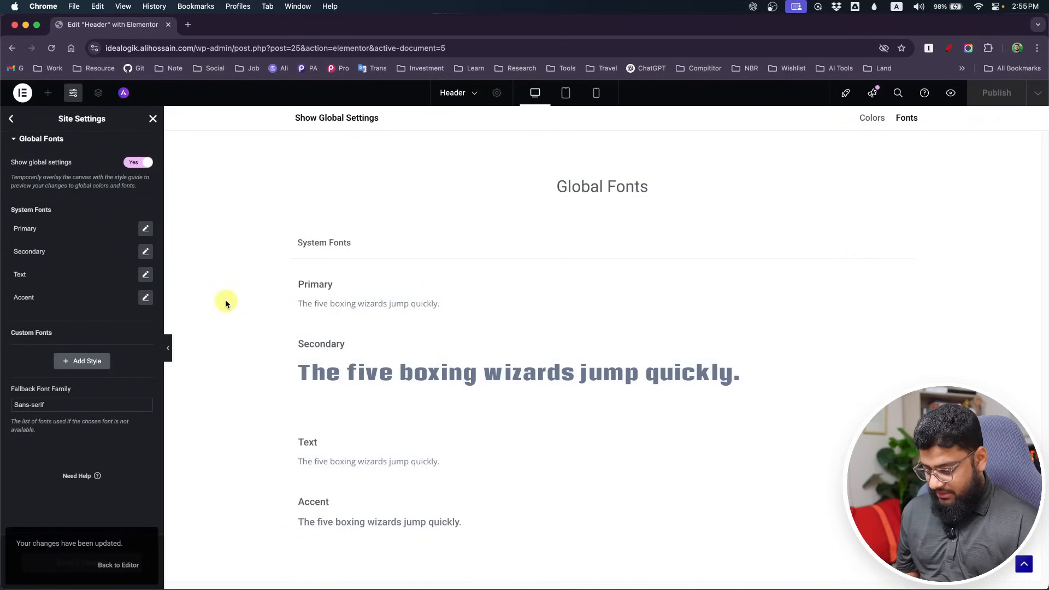
key("super+Tab")
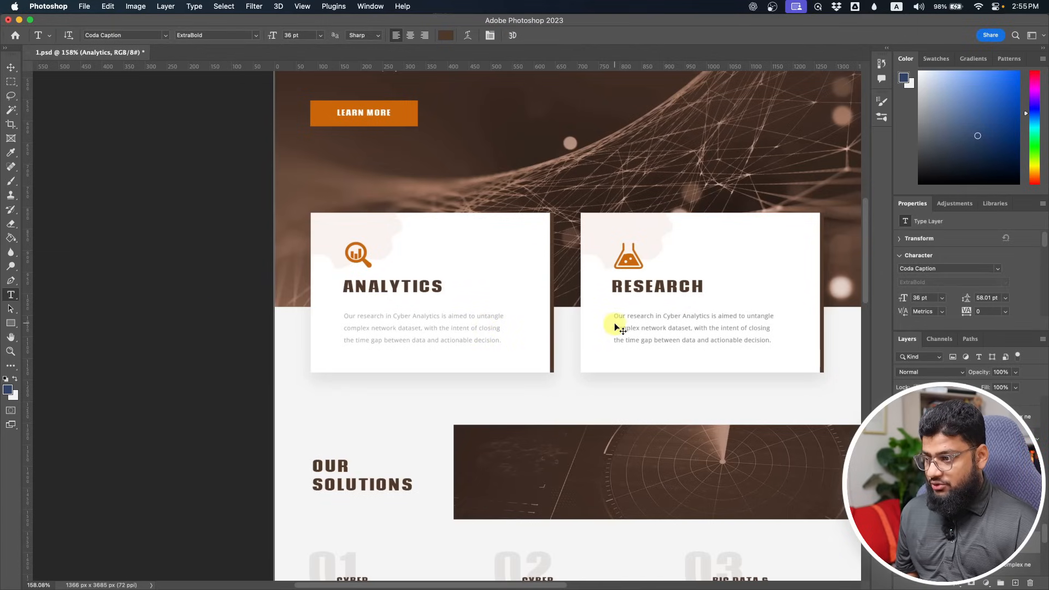
- Measure the OUR SOLUTIONS section width, then edit Layout's Content Width from its 1140 px default
scroll(614, 323, "down", 5)
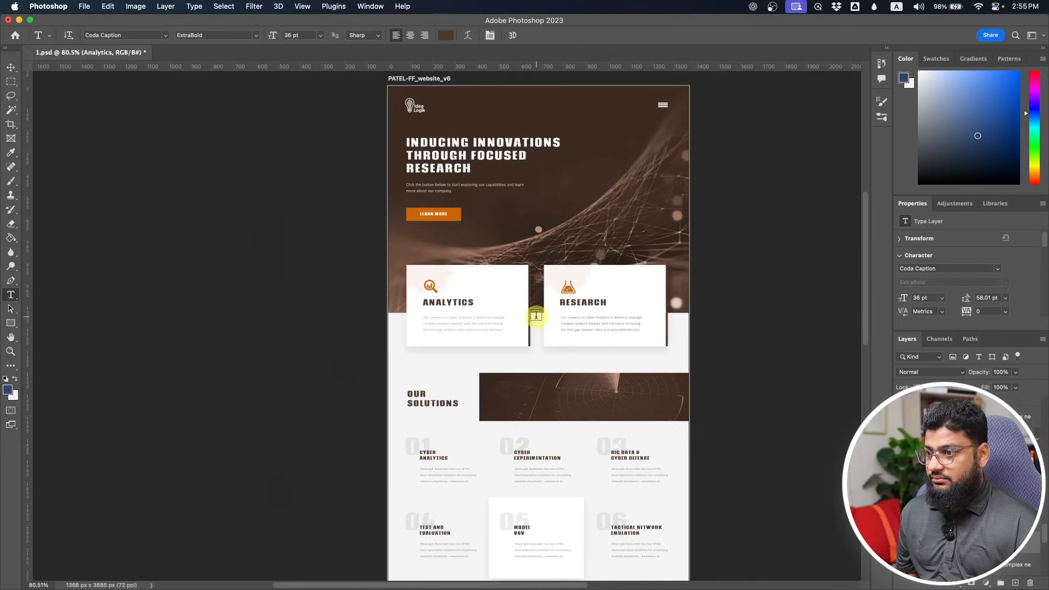
left_click(11, 82)
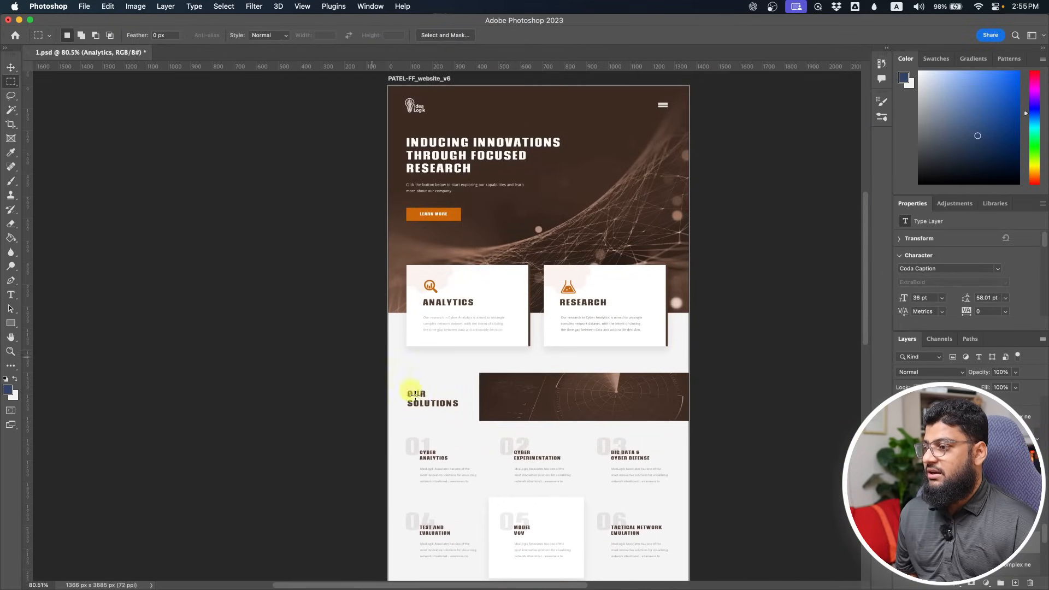
left_click_drag(405, 387, 670, 503)
key("super+d")
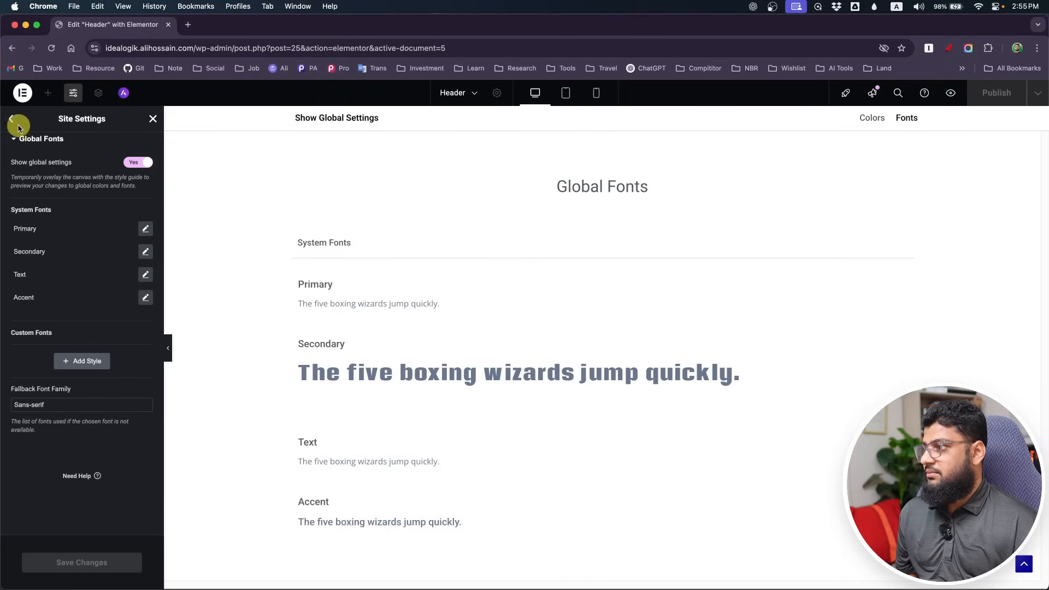
left_click(11, 119)
scroll(60, 396, "down", 1)
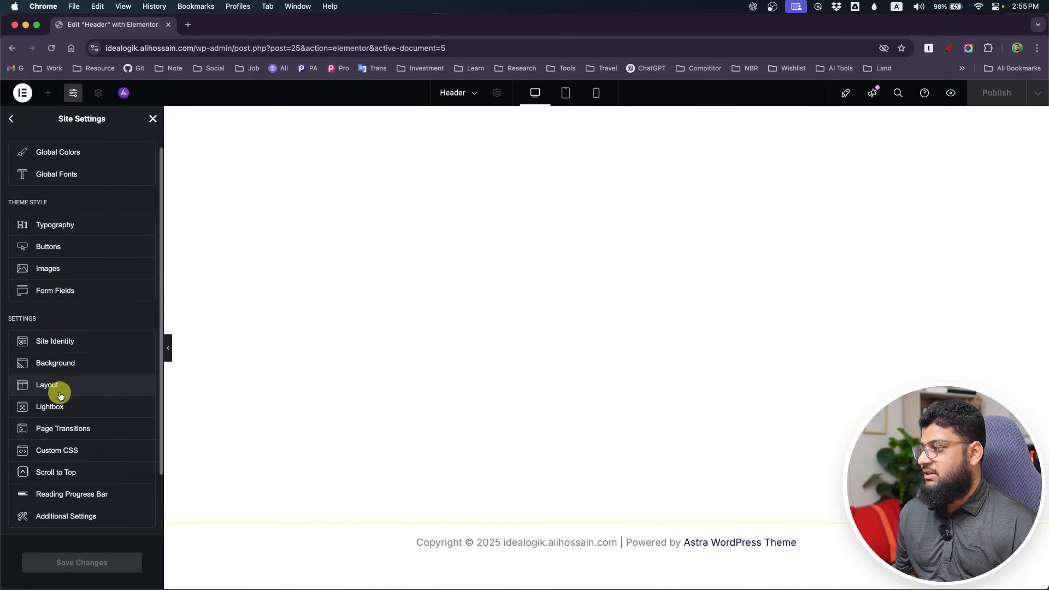
left_click(64, 386)
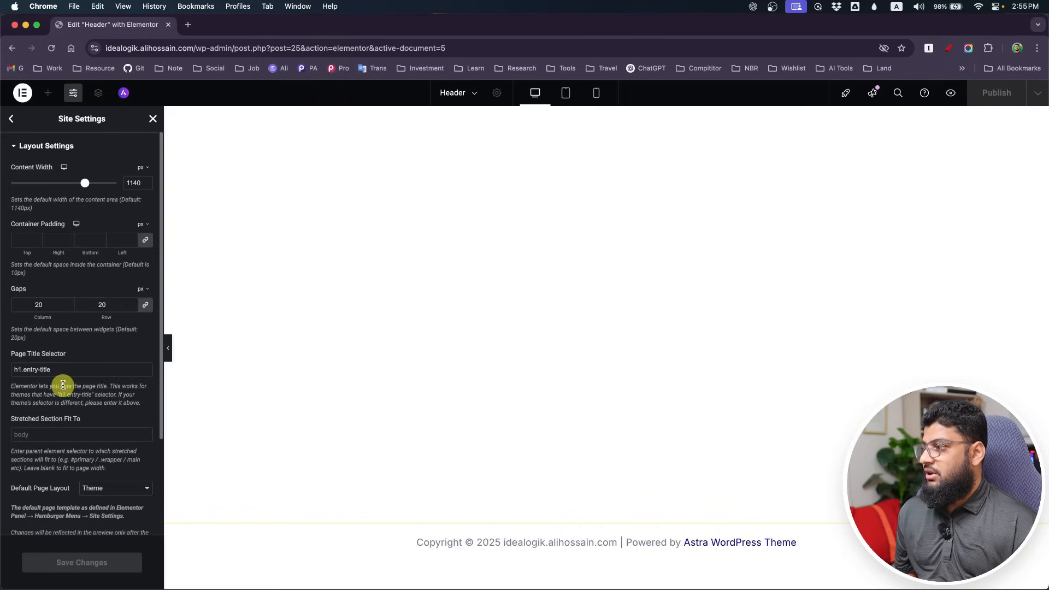
left_click(145, 181)
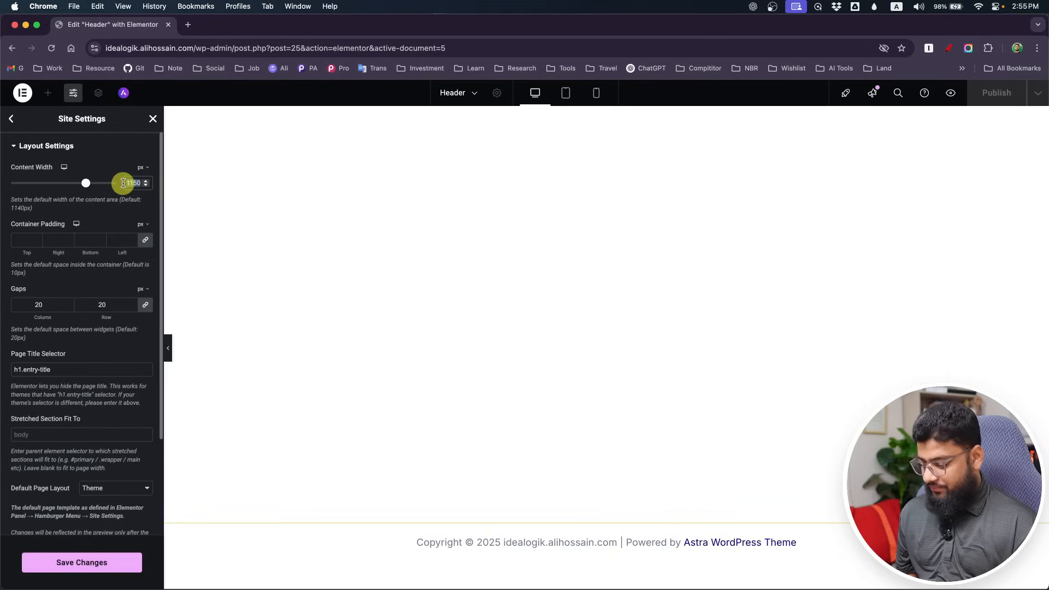
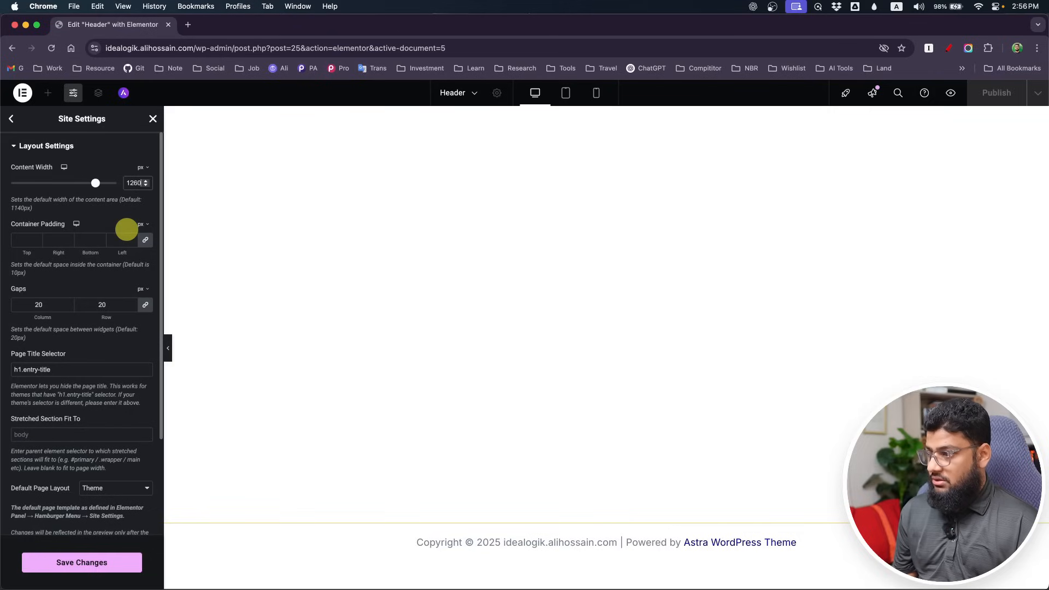
- Save the 1260 px content width and close Site Settings back to the header canvas
left_click(82, 563)
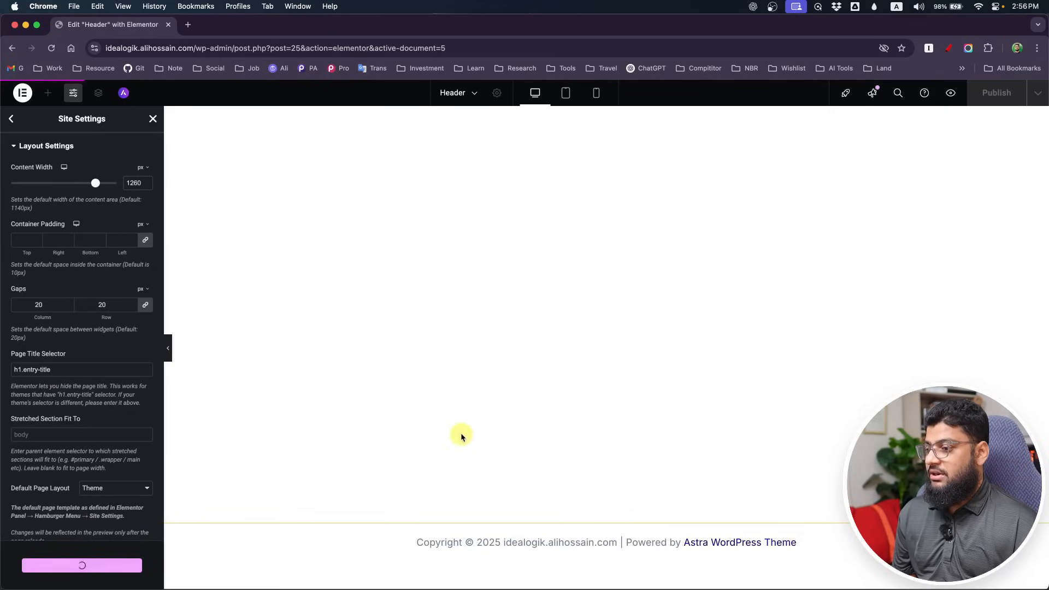
left_click(11, 119)
left_click(11, 119)
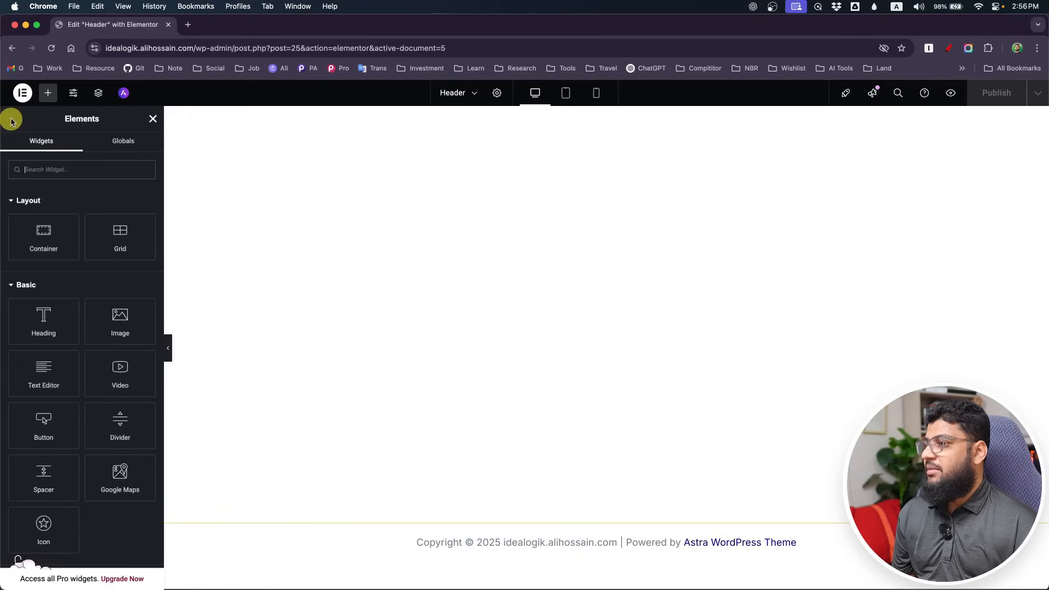
left_click(154, 118)
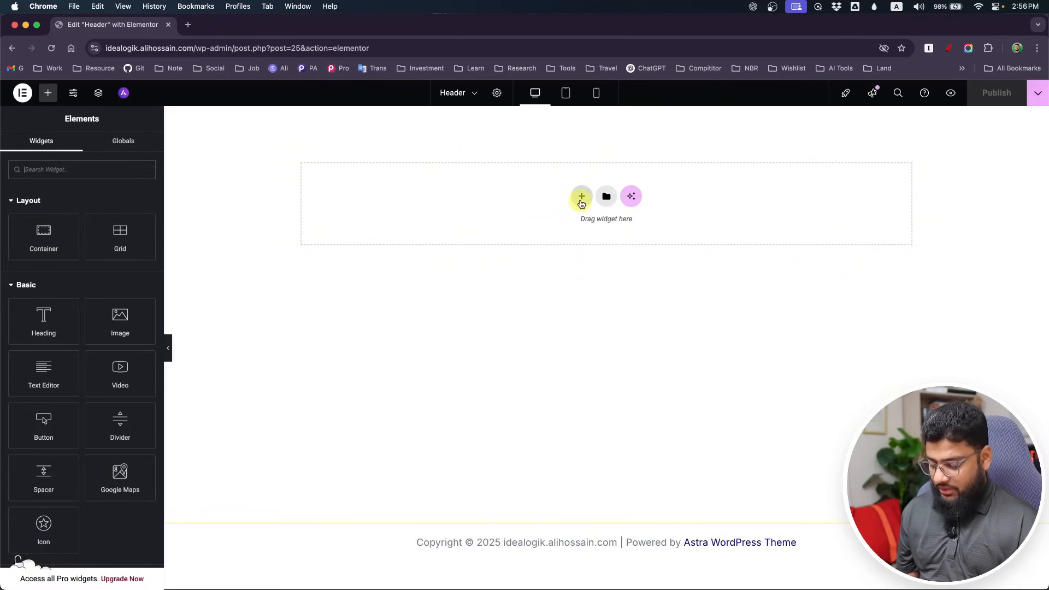
- Check the hero layout in the Photoshop mockup, then come back to Elementor
key("super+Tab")
scroll(511, 168, "up", 5)
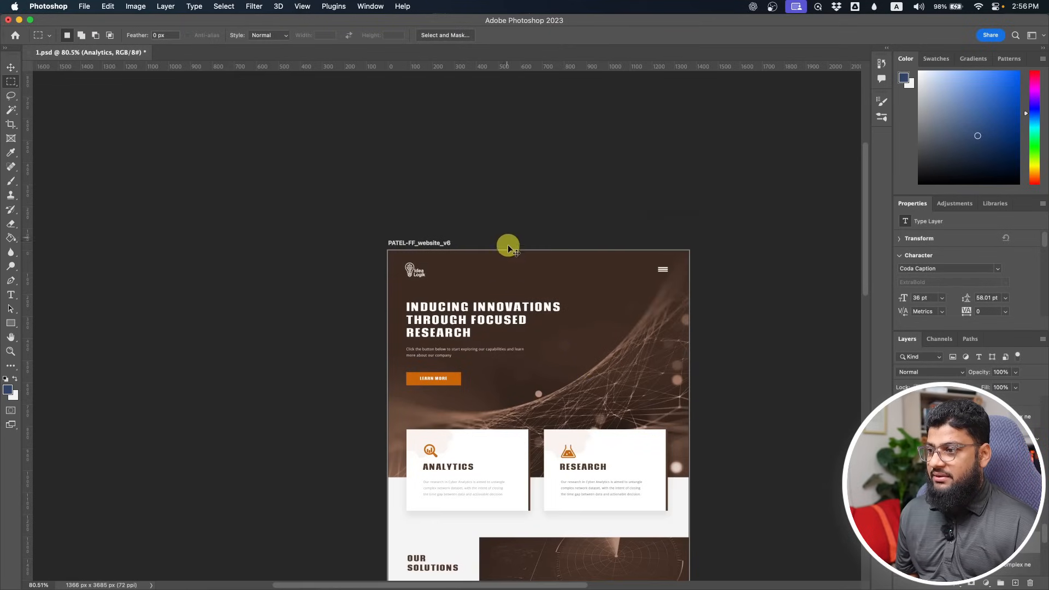
scroll(519, 263, "up", 6)
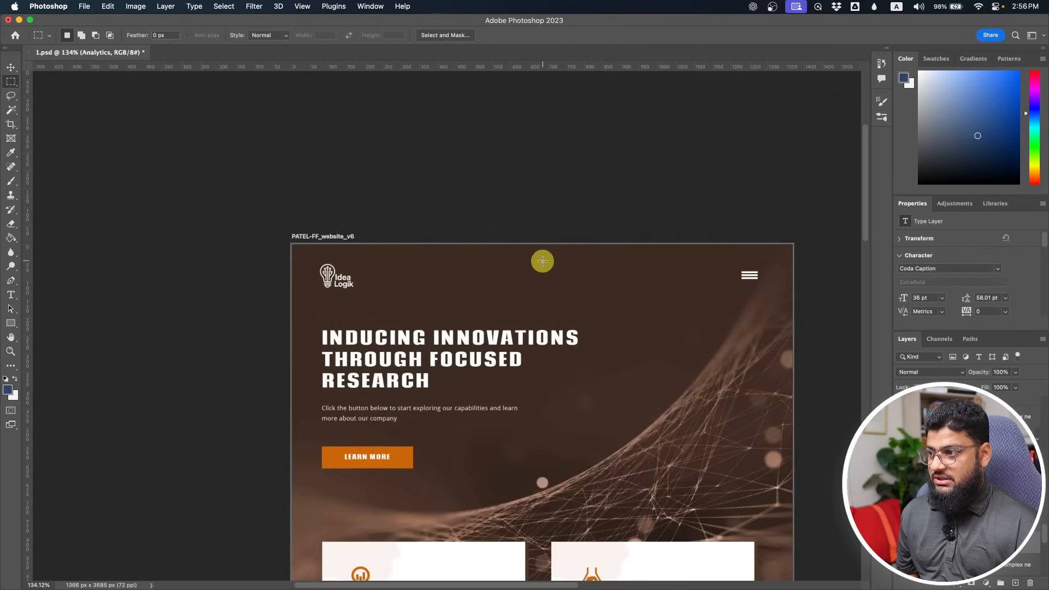
scroll(514, 267, "up", 2)
scroll(484, 274, "down", 4)
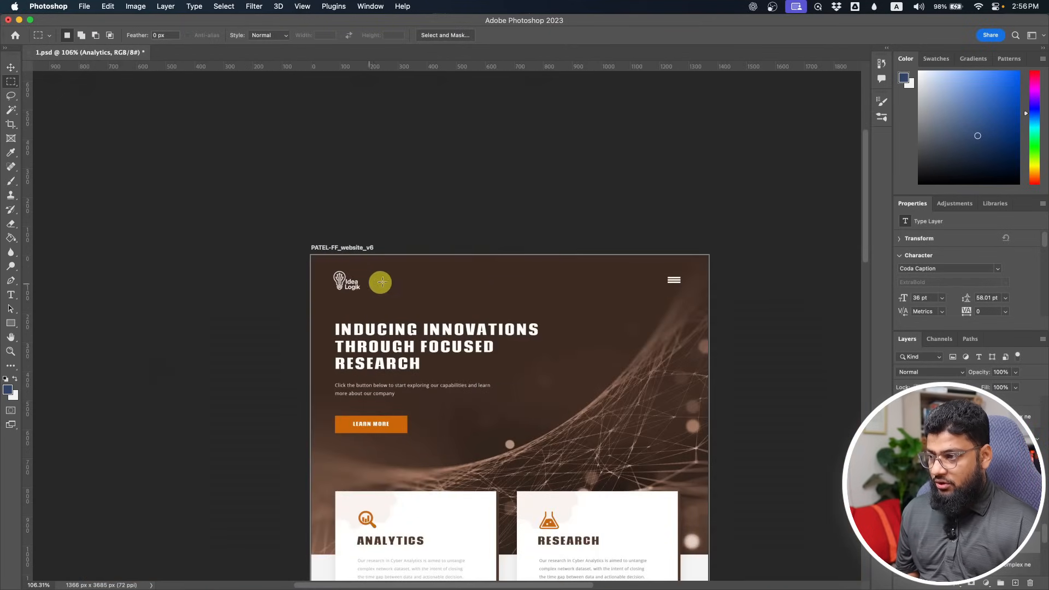
key("super+Tab")
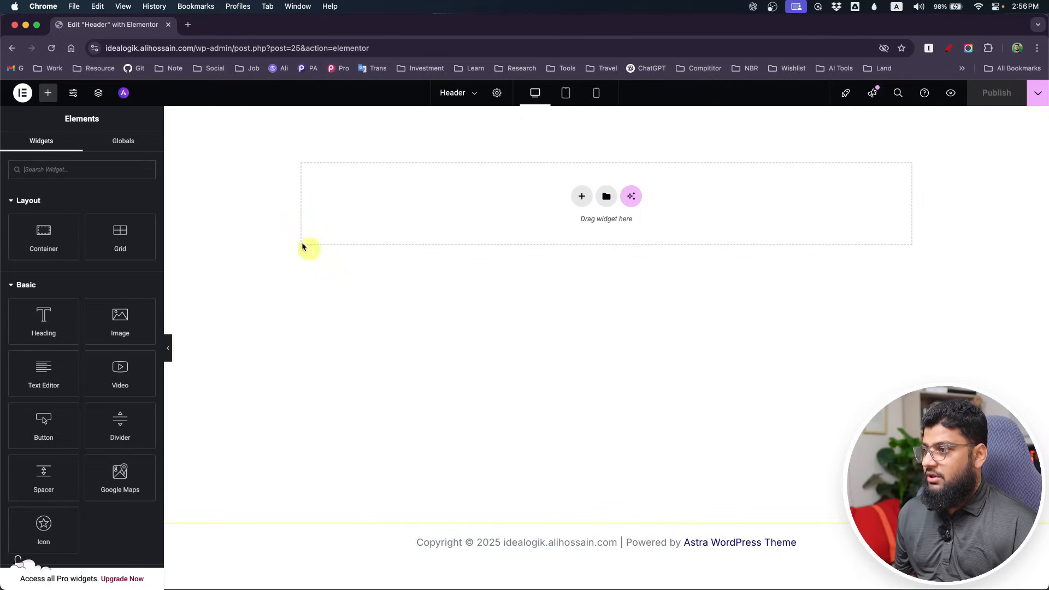
- Add a two-column Flexbox container to the empty header
left_click(574, 197)
left_click(563, 234)
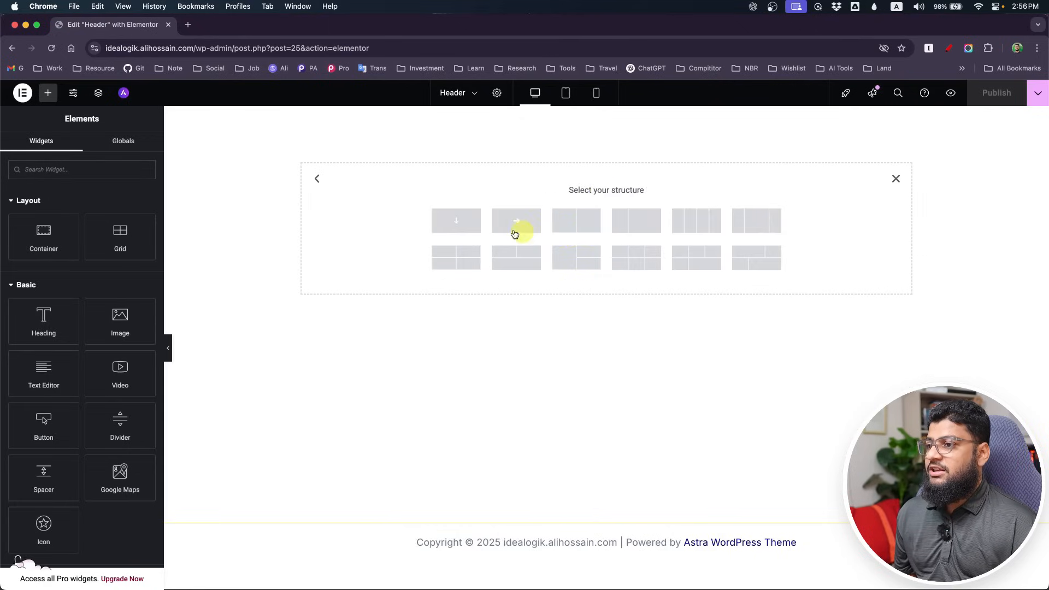
left_click(594, 220)
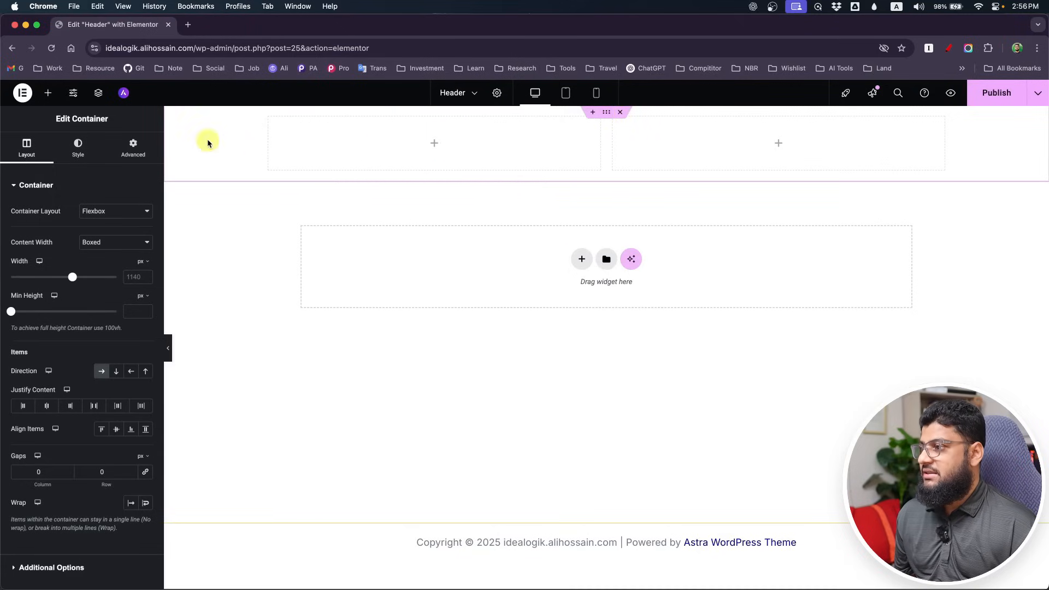
- Give the container a classic background using the brown global colour
left_click(78, 148)
left_click(99, 231)
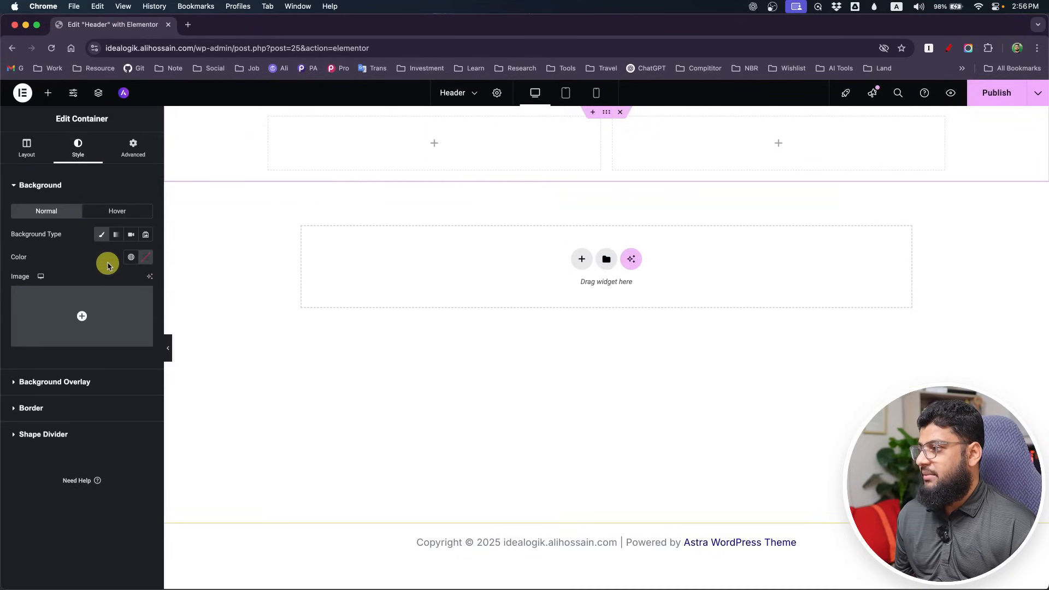
left_click(128, 259)
left_click(98, 302)
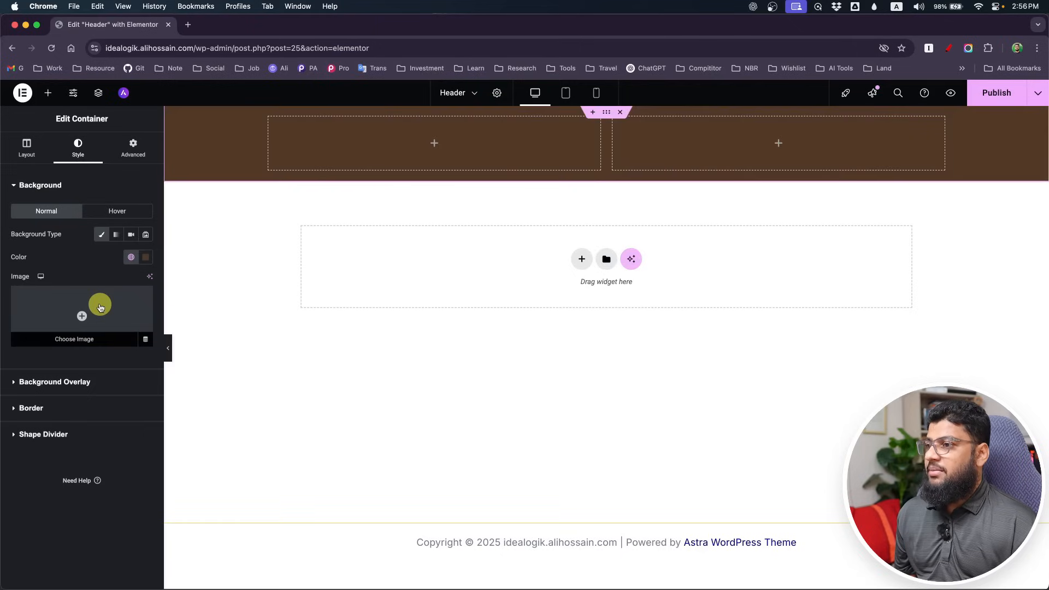
left_click(435, 142)
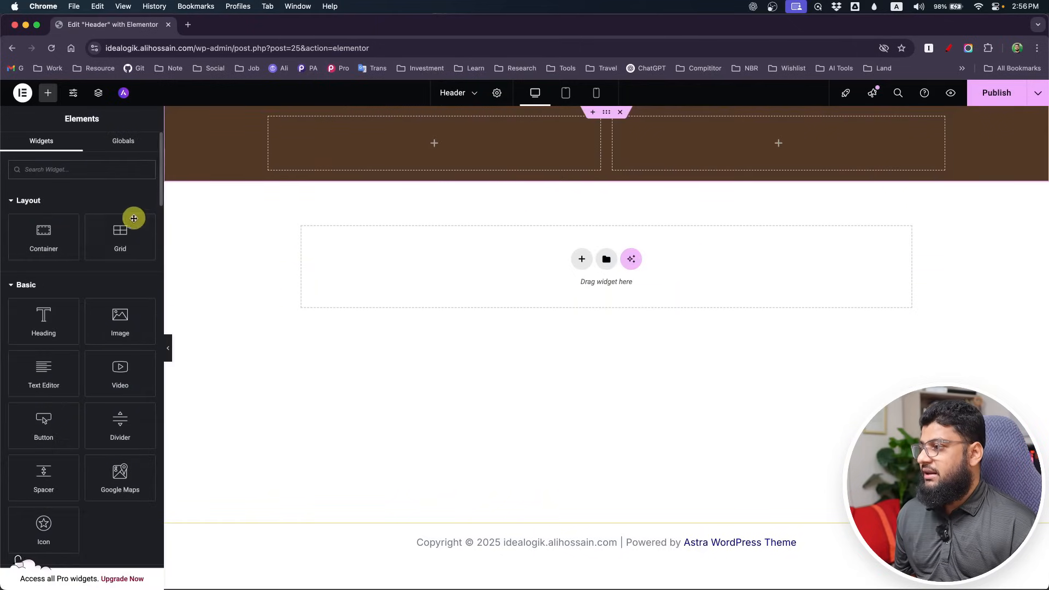
- Place a Site Logo widget in the left header column
left_click(104, 166)
type("logo")
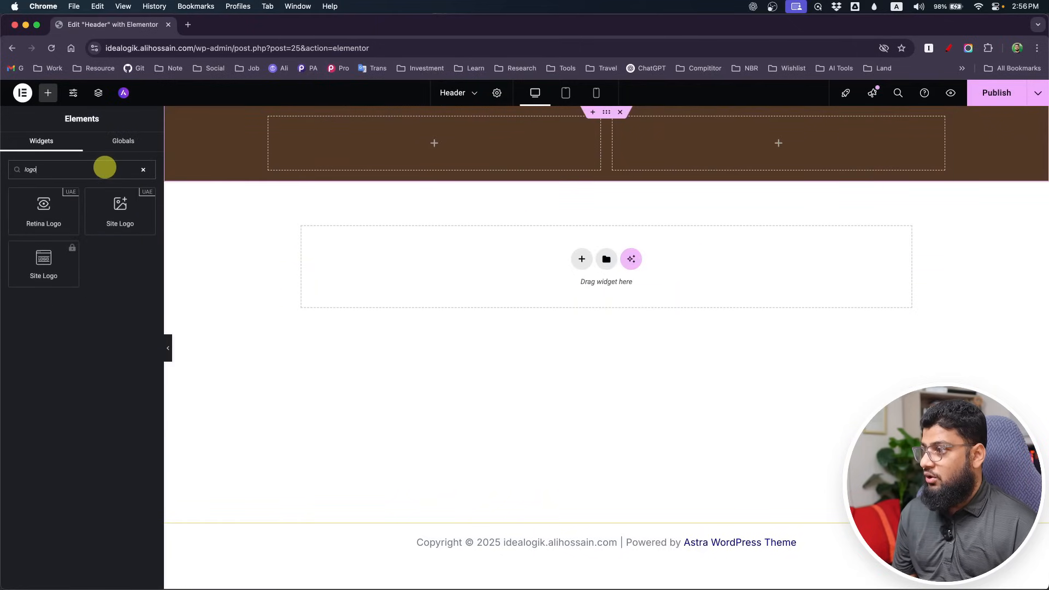
left_click_drag(129, 206, 368, 153)
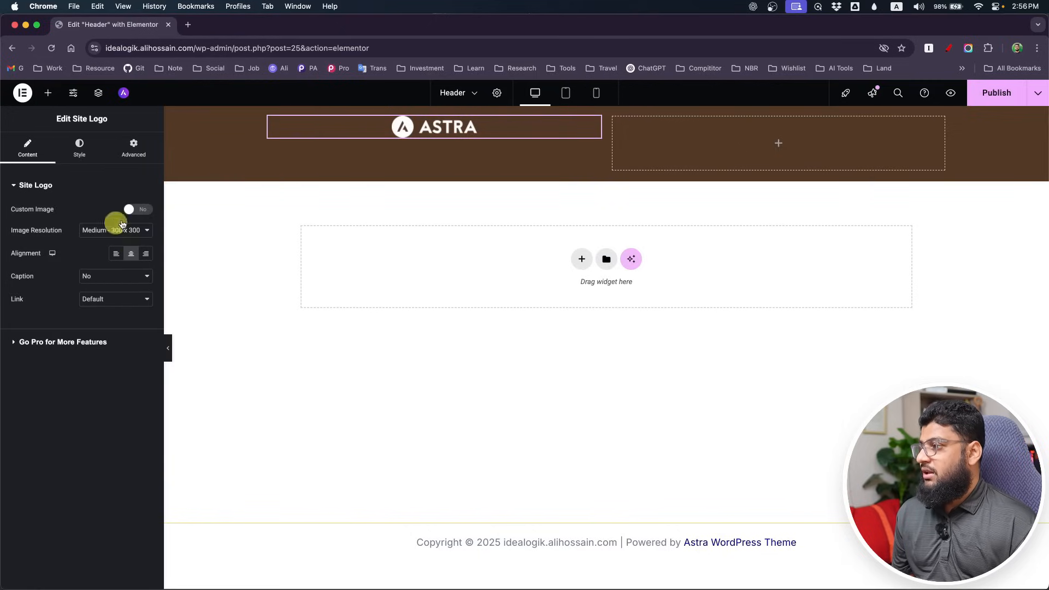
- Enable a custom logo image and upload all ten Downloads images to the media library
left_click(139, 209)
left_click(70, 291)
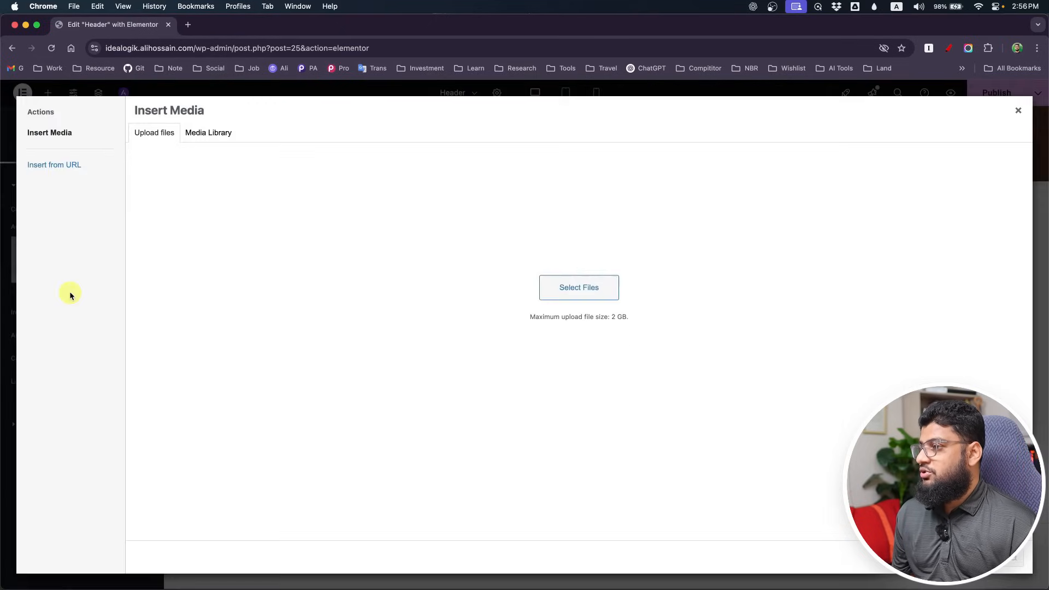
left_click(578, 325)
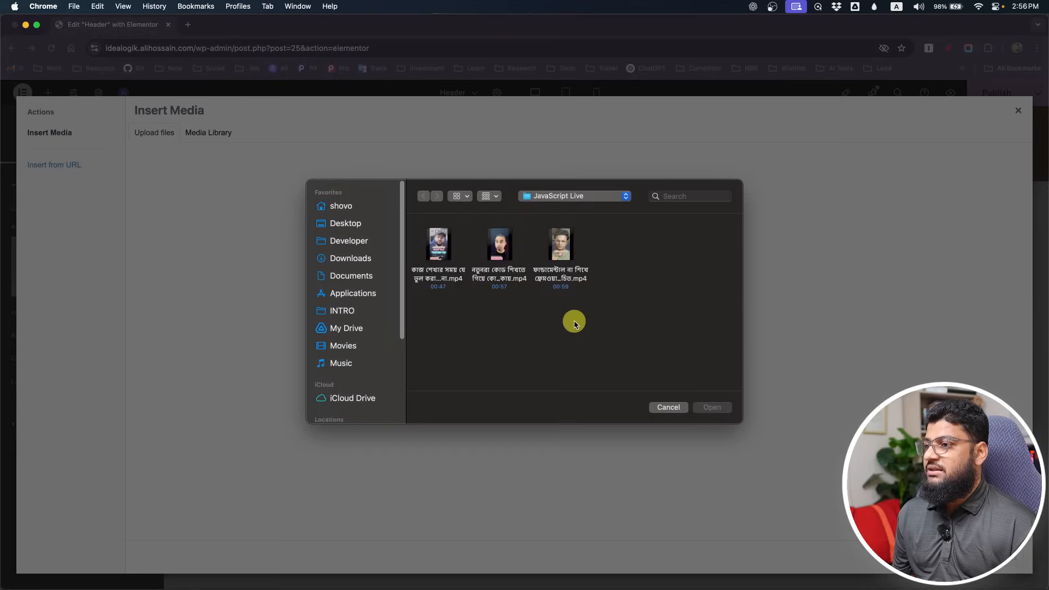
left_click(352, 244)
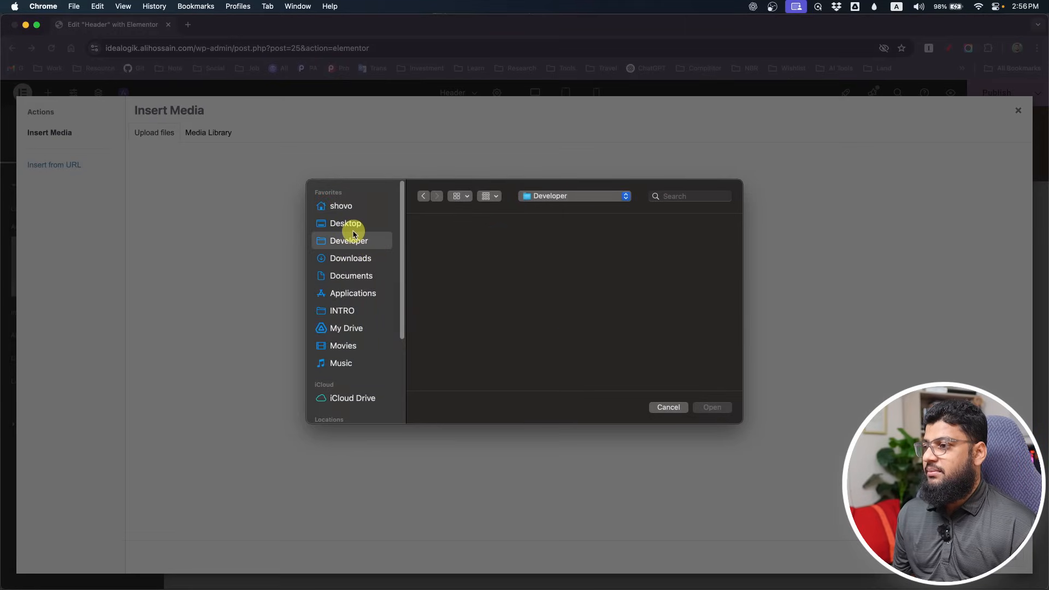
left_click(354, 263)
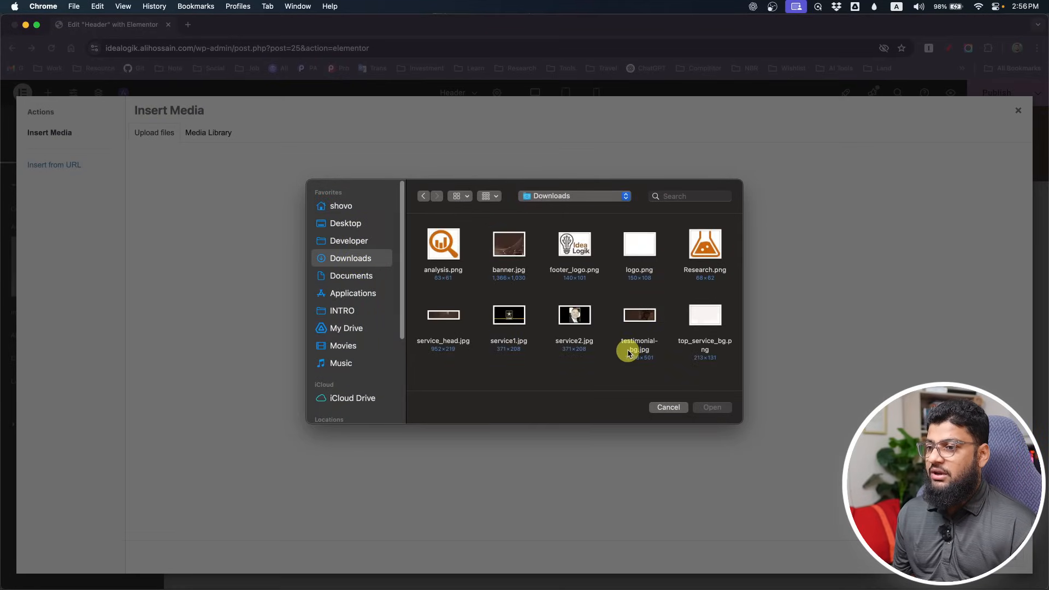
left_click_drag(483, 373, 756, 228)
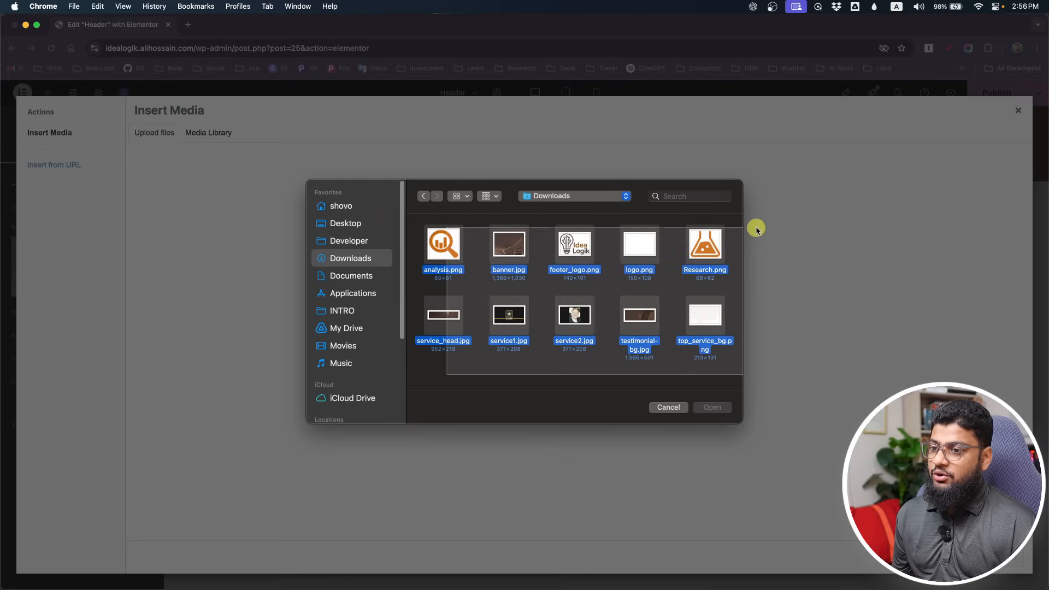
left_click(716, 408)
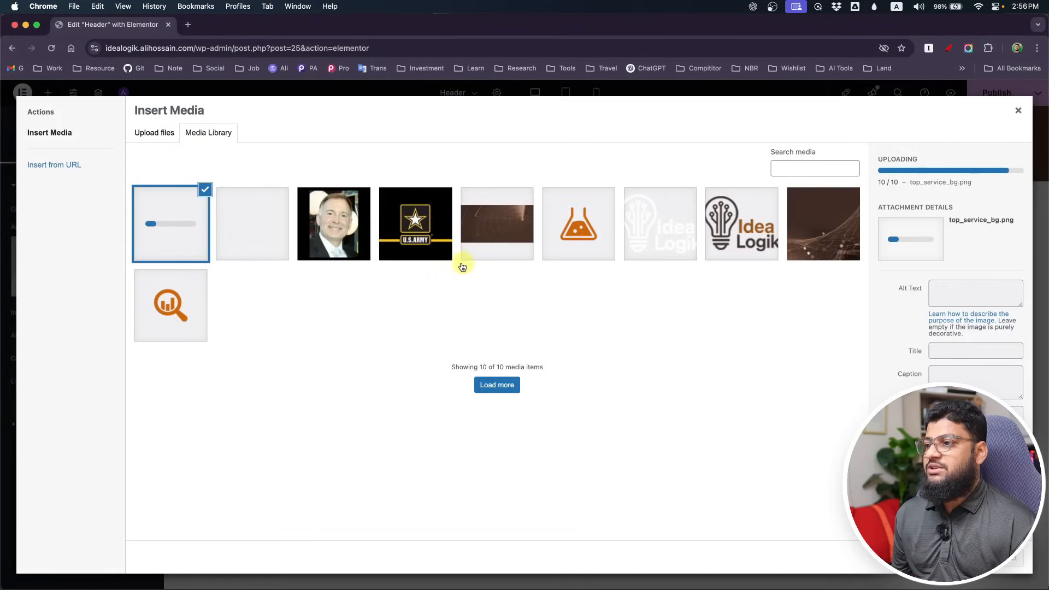
left_click(189, 26)
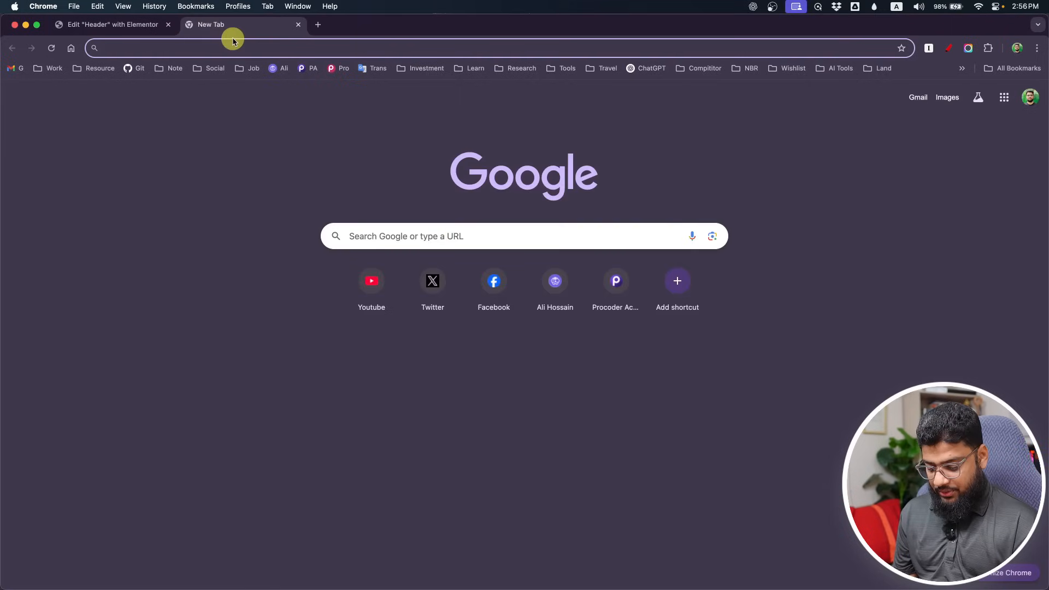
- Look up Optimizilla's Online Image Compressor, then close that tab again
type("optimi")
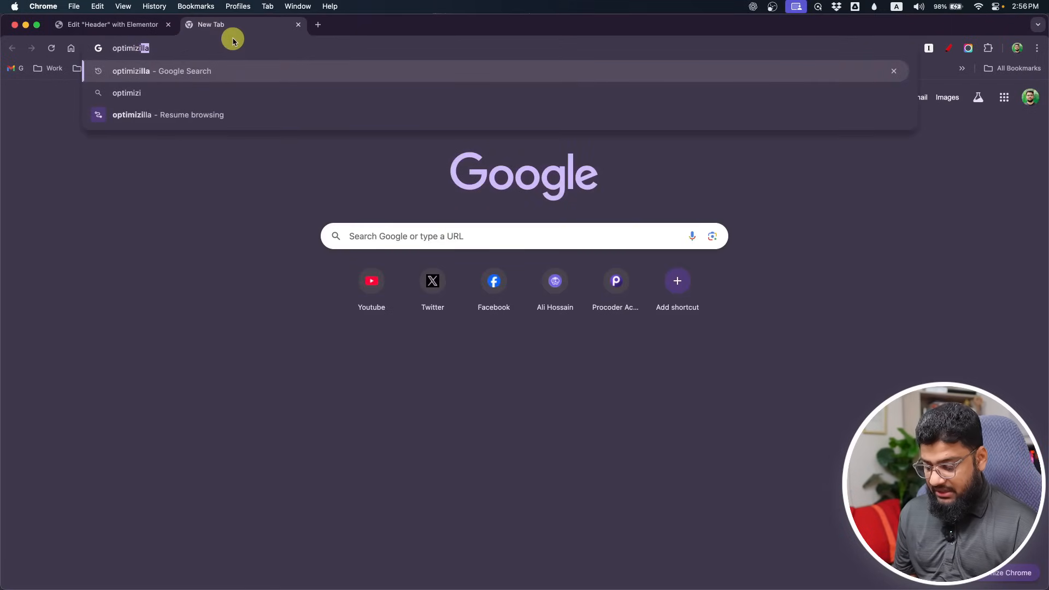
type("zi")
key("Return")
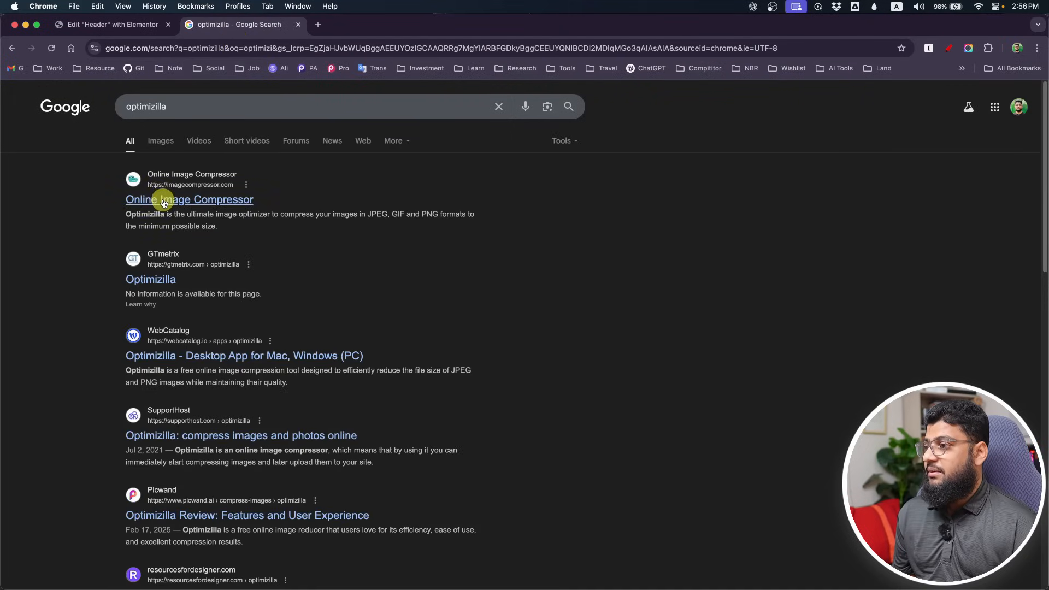
left_click(164, 202)
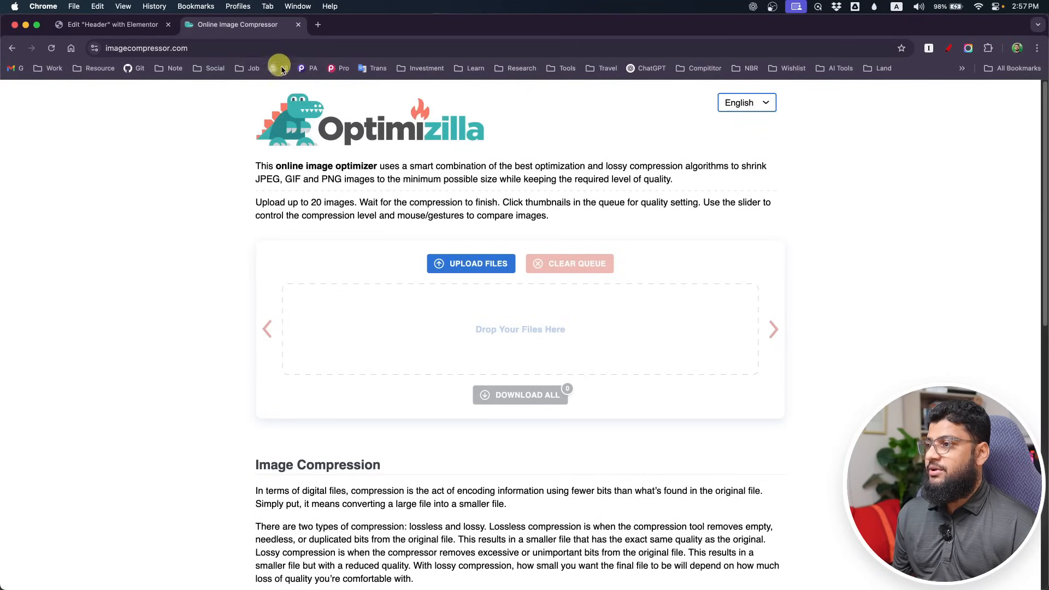
left_click(299, 25)
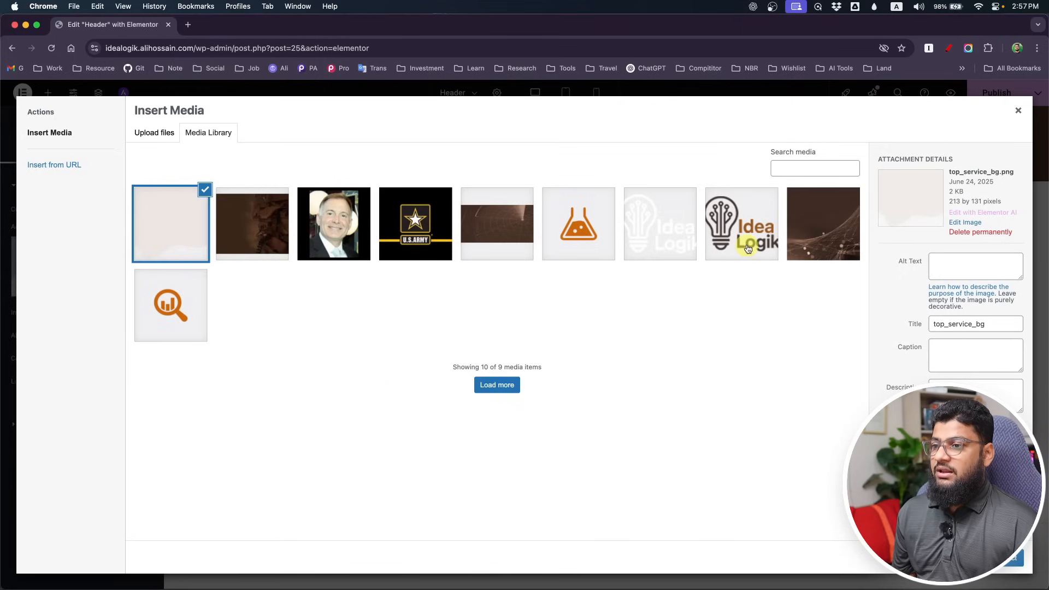
- Insert the IdeaLogik logo at full size and left-align it
left_click(653, 241)
left_click(1014, 563)
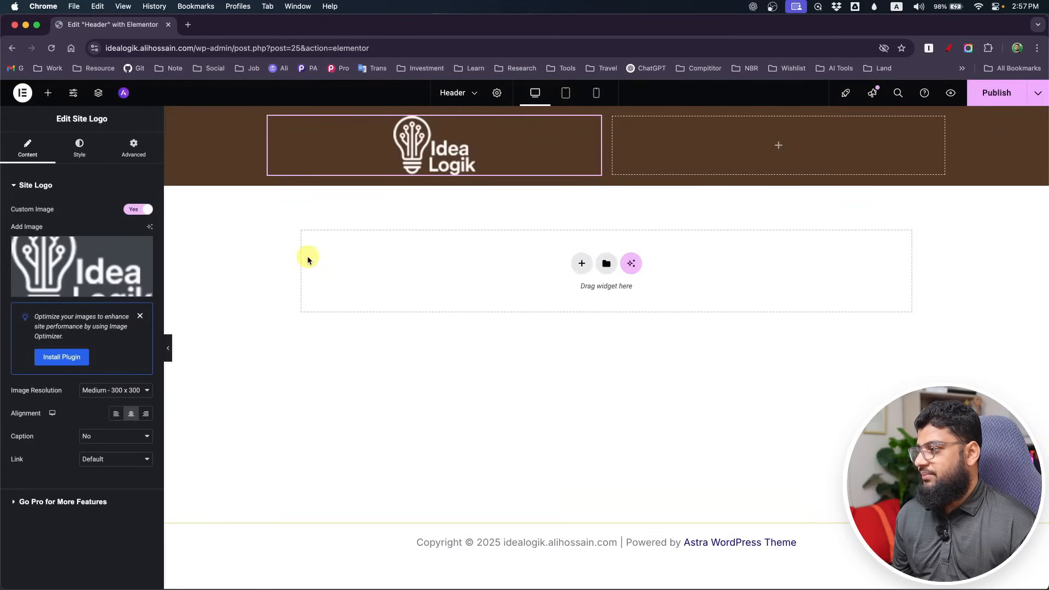
left_click(116, 391)
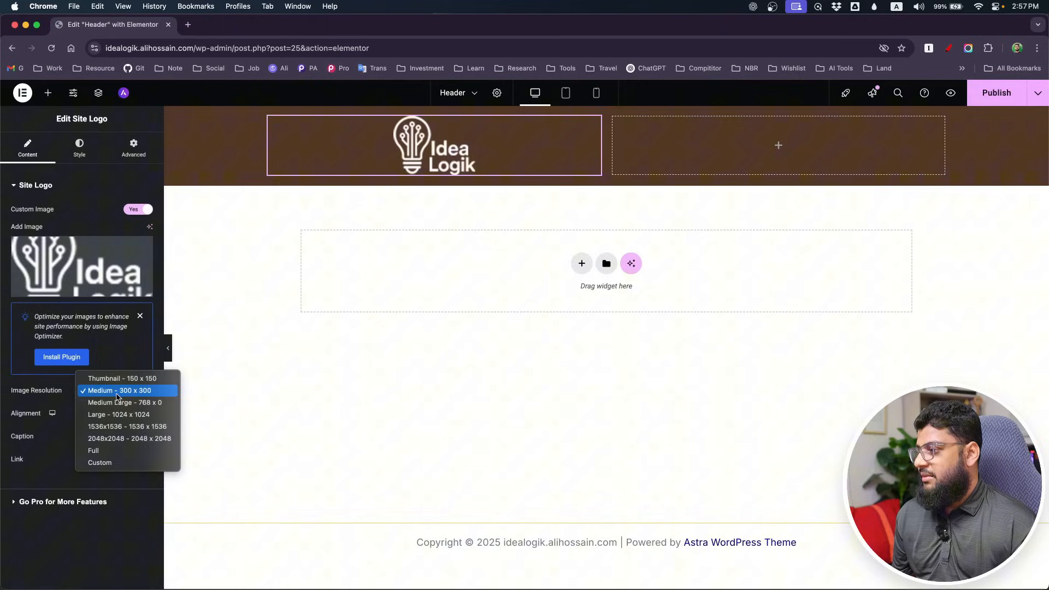
left_click(116, 452)
left_click(441, 158)
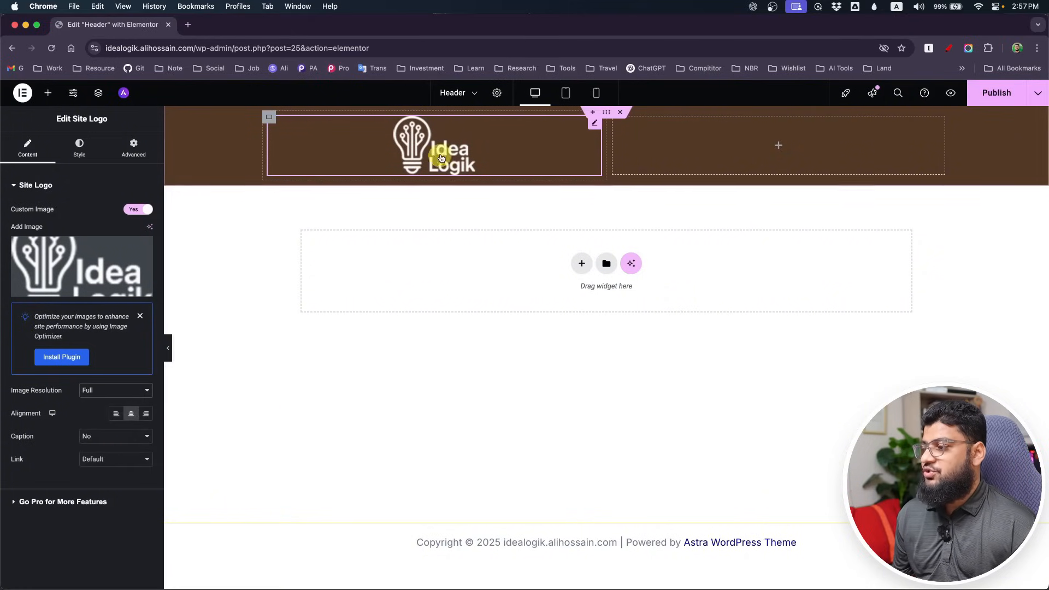
left_click(115, 419)
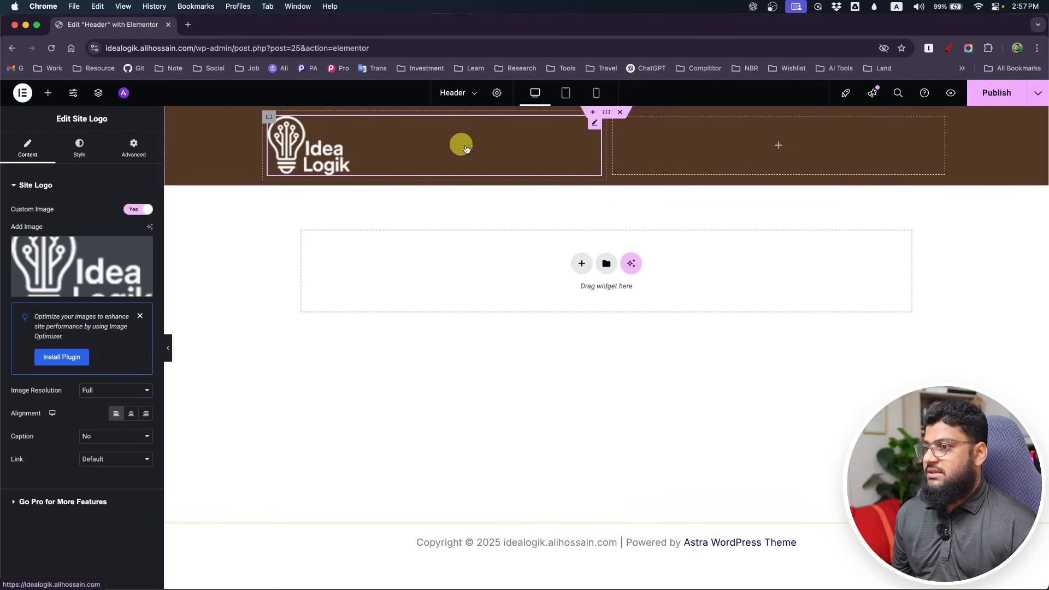
- Set the logo container to 25% width and the right container to 75%
left_click(269, 118)
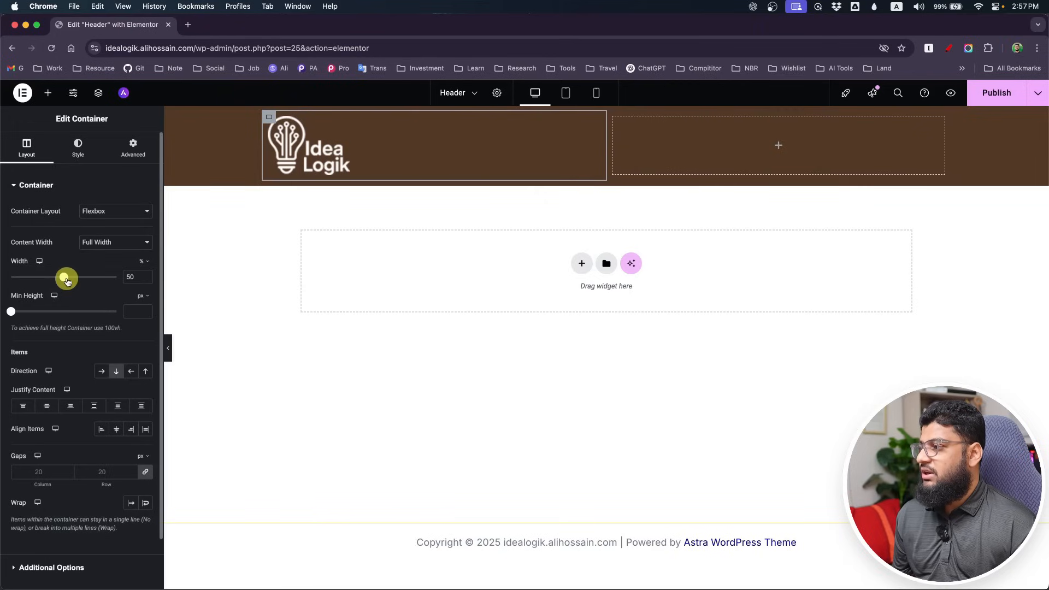
left_click_drag(65, 280, 38, 277)
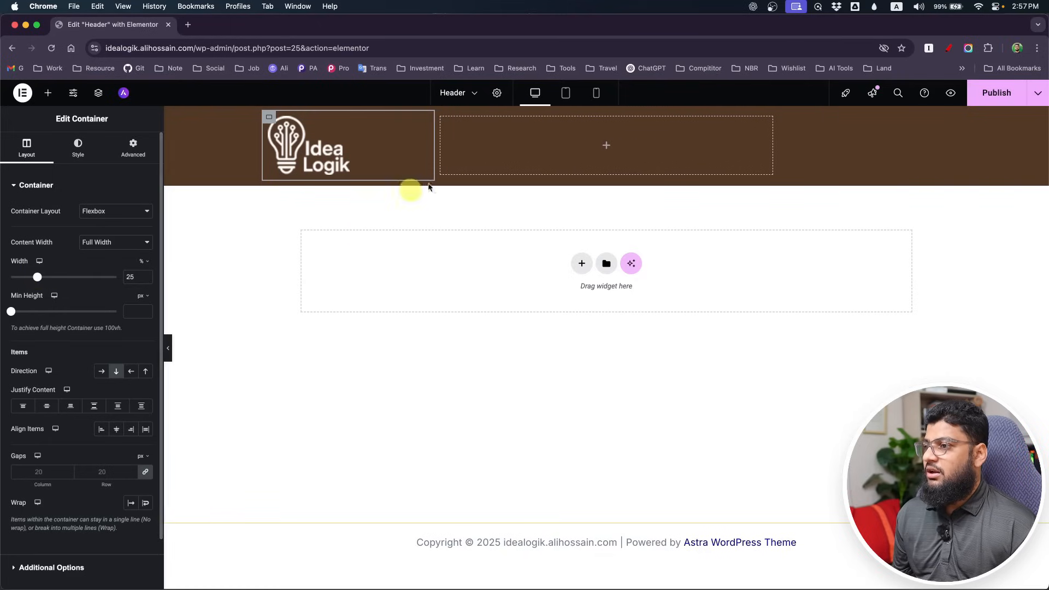
left_click(443, 117)
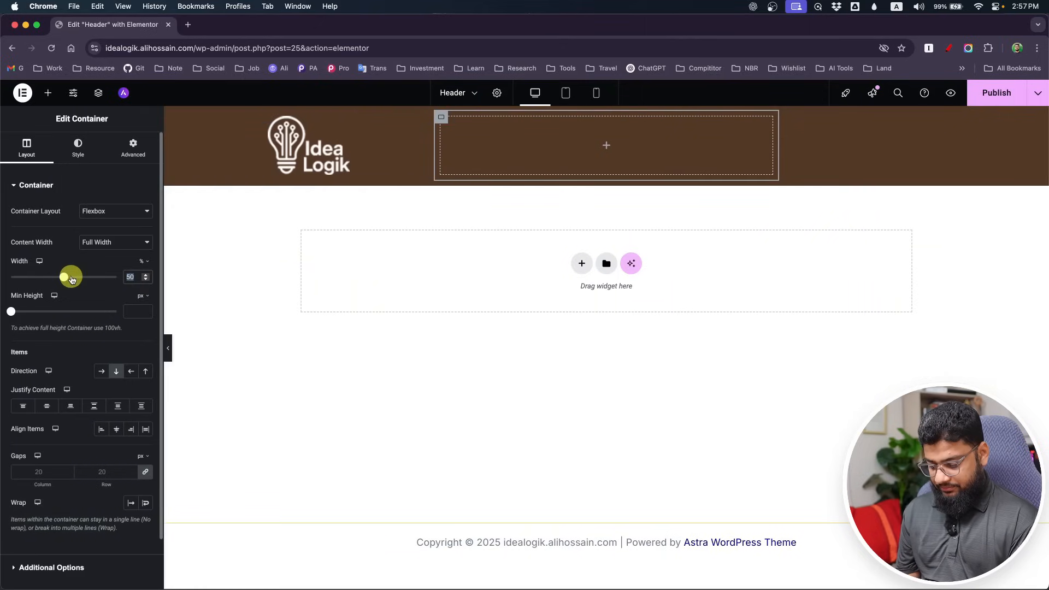
type("75")
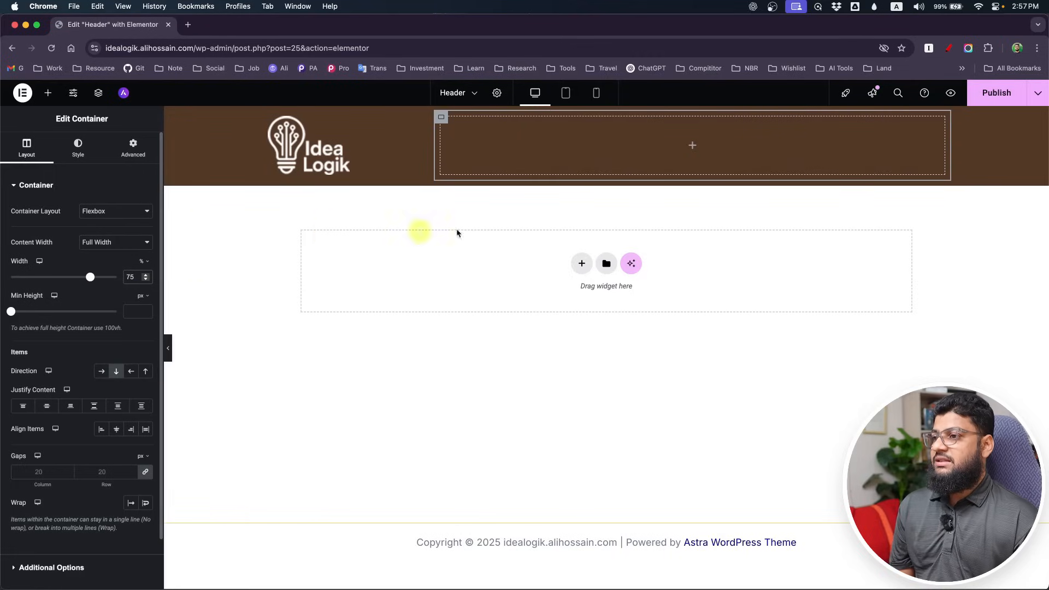
left_click(693, 145)
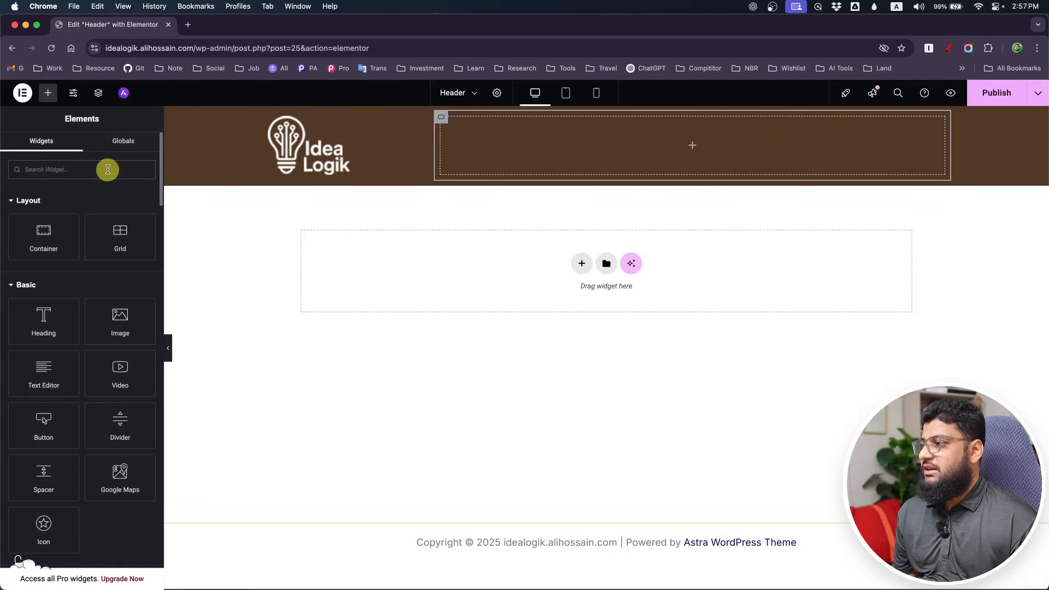
- Add a Navigation Menu widget showing the Primary menu, last item kept Default
type("navi")
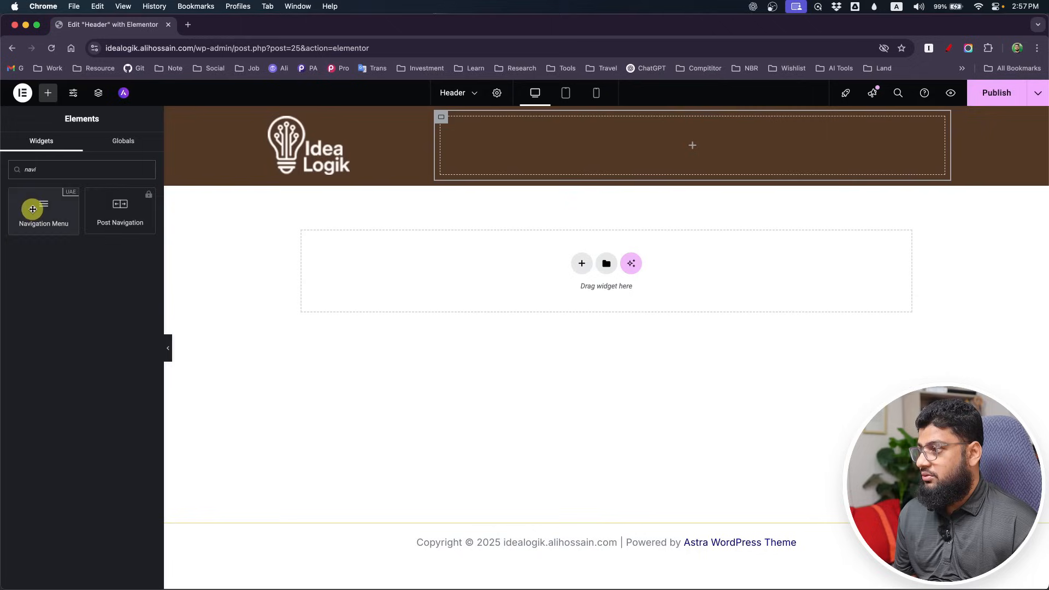
left_click_drag(33, 209, 768, 163)
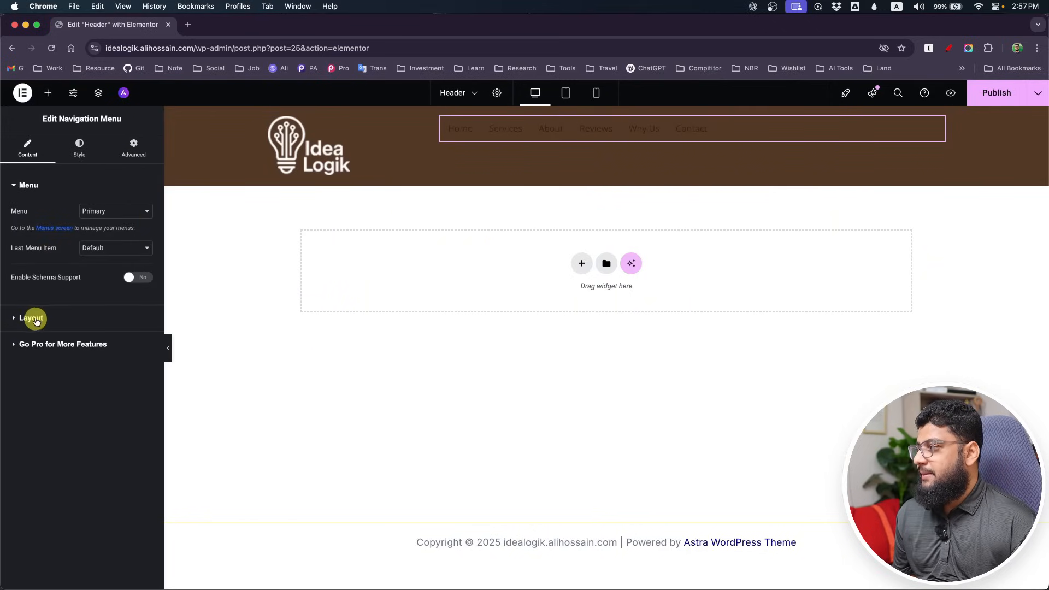
left_click(109, 212)
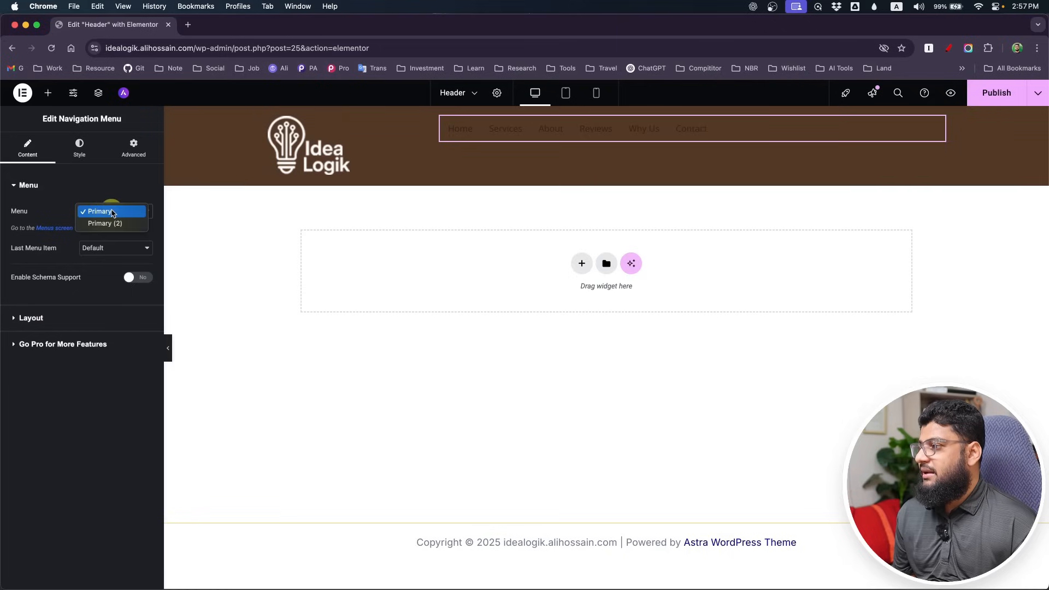
left_click(14, 211)
left_click(112, 250)
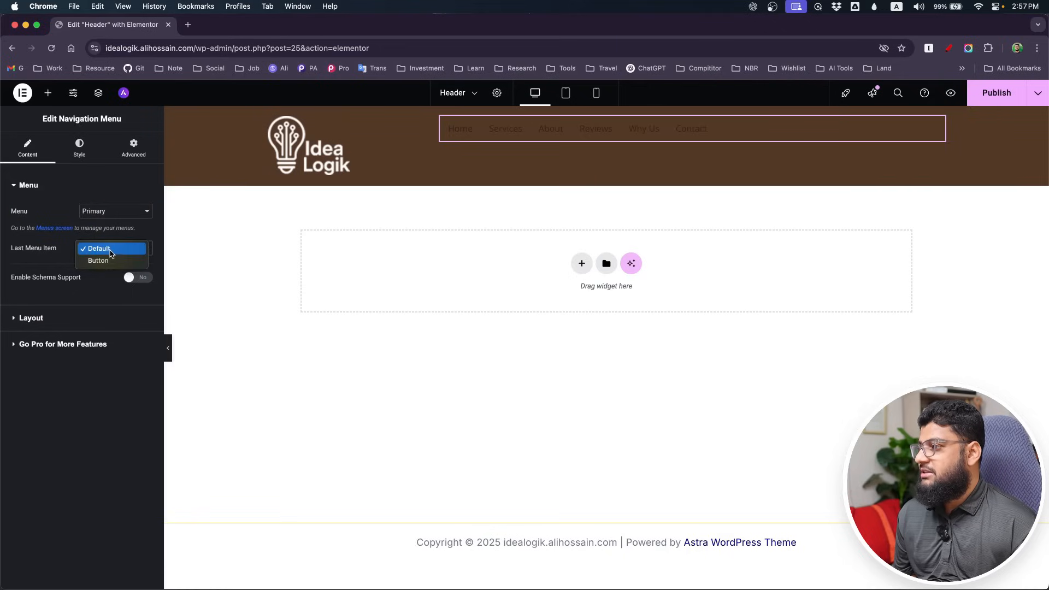
left_click(87, 255)
- Use the Expanded layout, align the hamburger right, and use the align-right icon
left_click(30, 320)
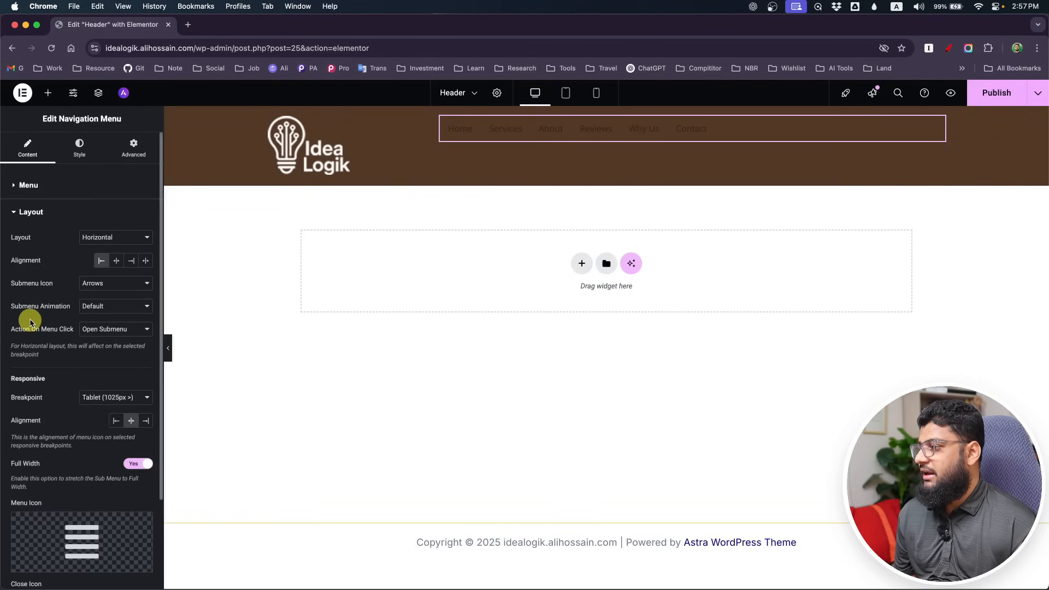
left_click(88, 238)
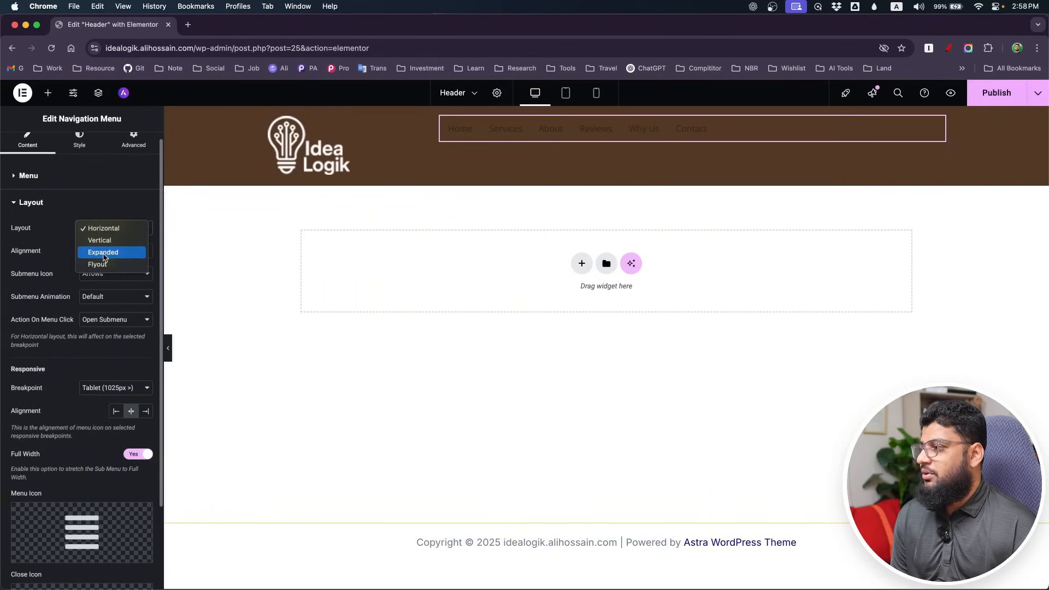
left_click(103, 253)
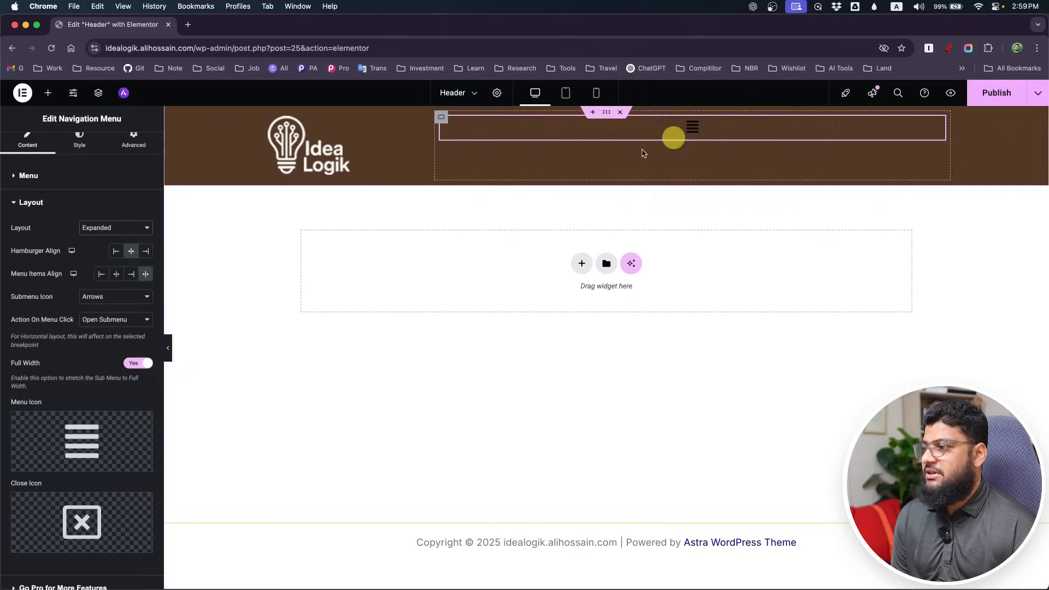
left_click(146, 252)
scroll(96, 323, "down", 1)
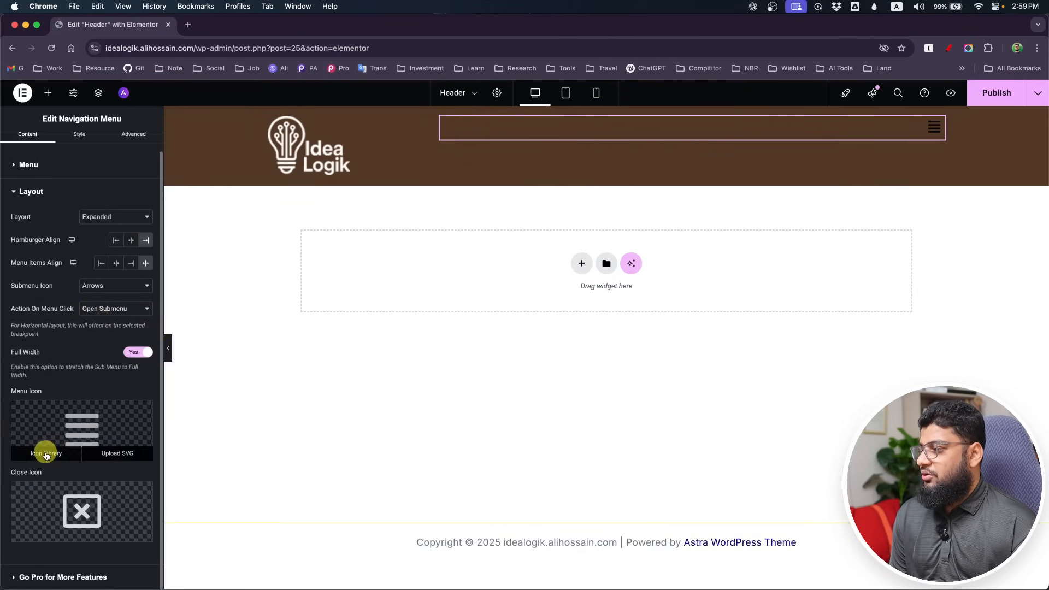
left_click(45, 454)
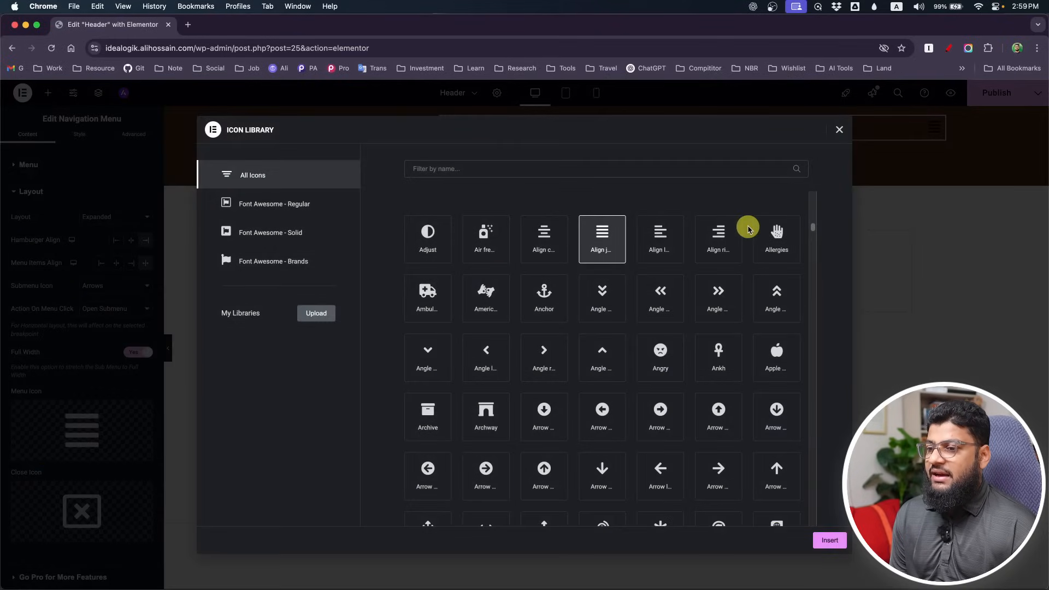
left_click(719, 236)
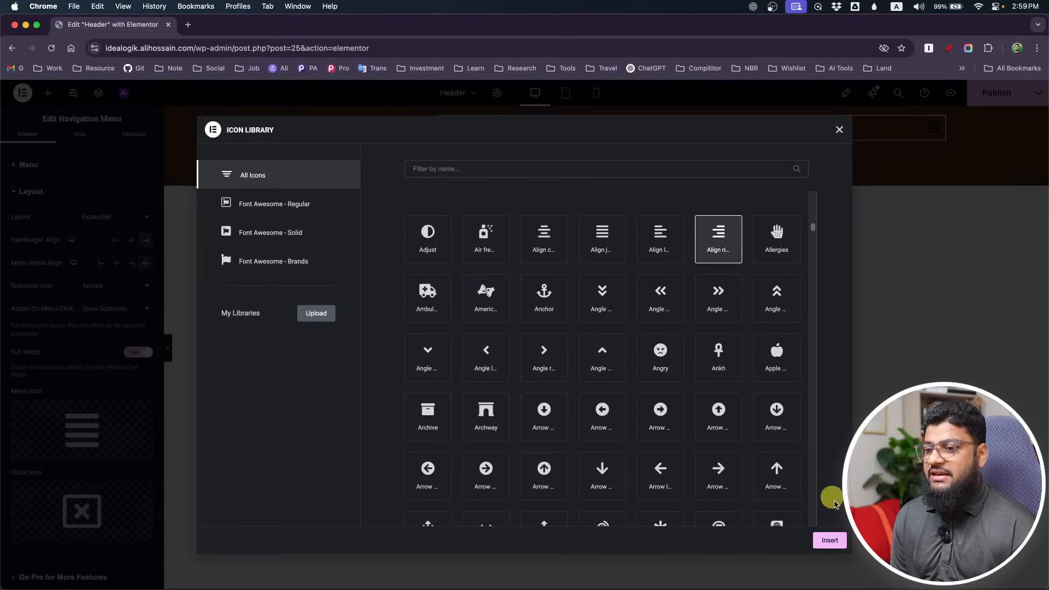
left_click(829, 543)
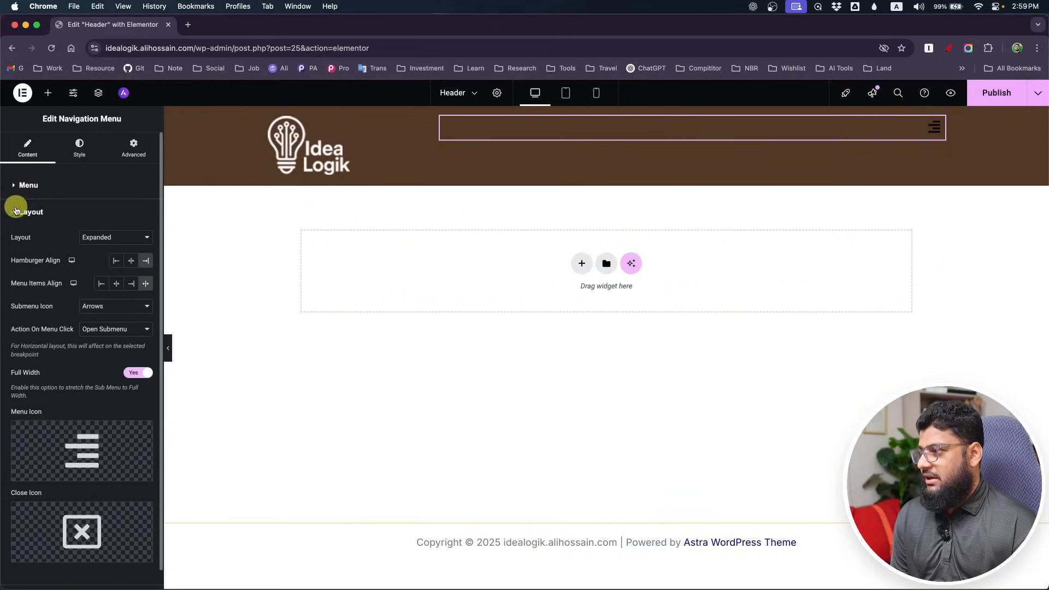
left_click(11, 210)
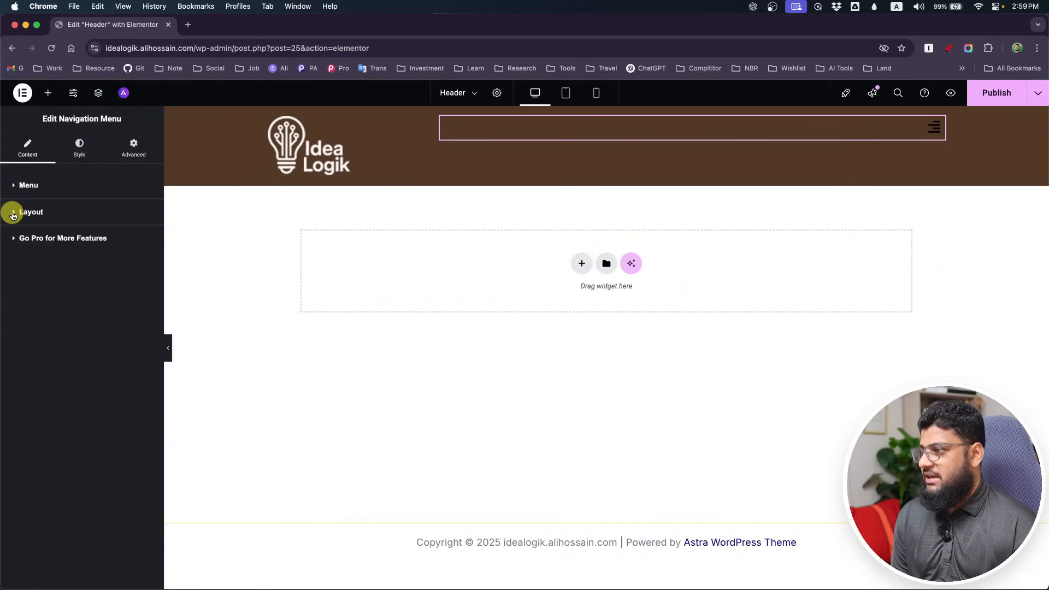
- Set the dropdown text colour to the global White
left_click(83, 148)
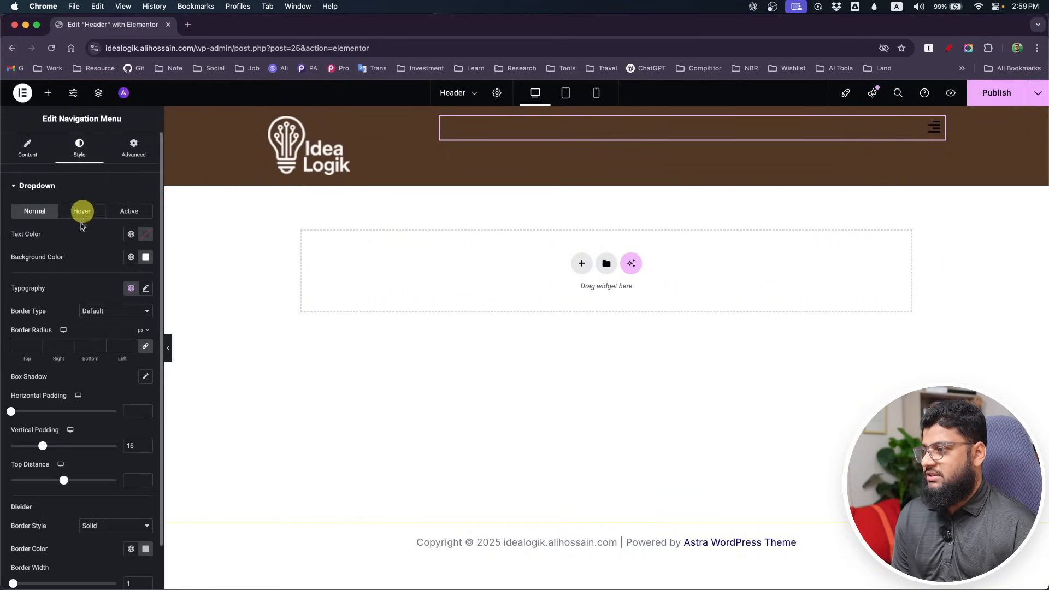
left_click(131, 235)
left_click(61, 375)
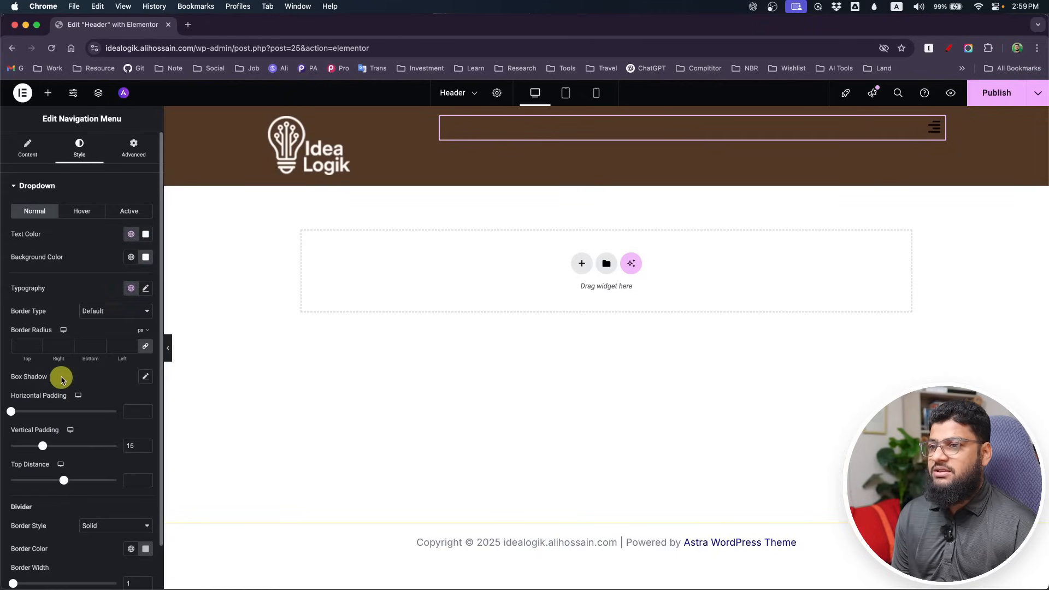
left_click(130, 235)
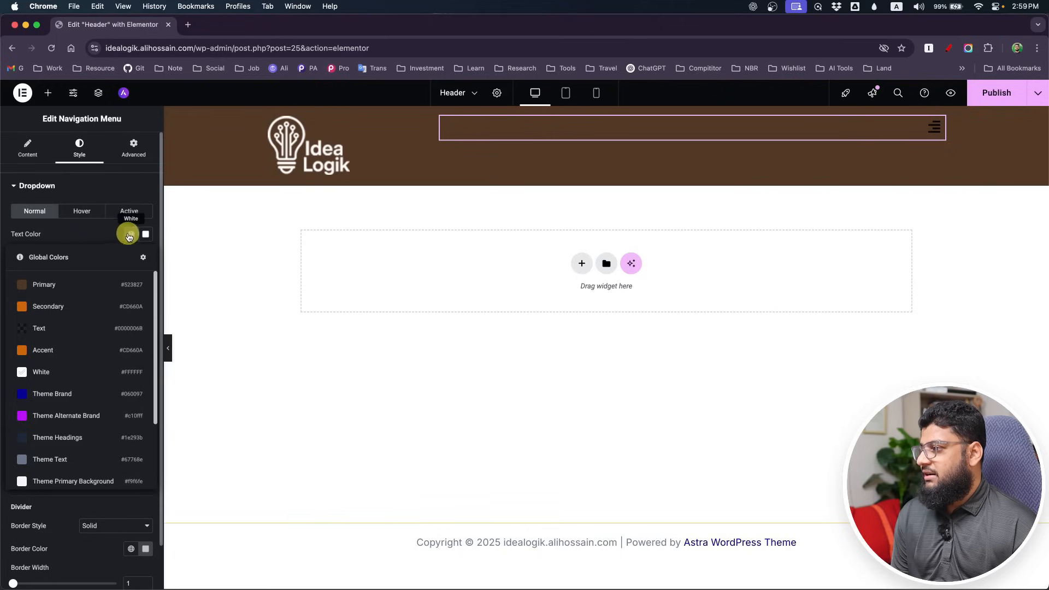
left_click(91, 230)
scroll(66, 323, "down", 2)
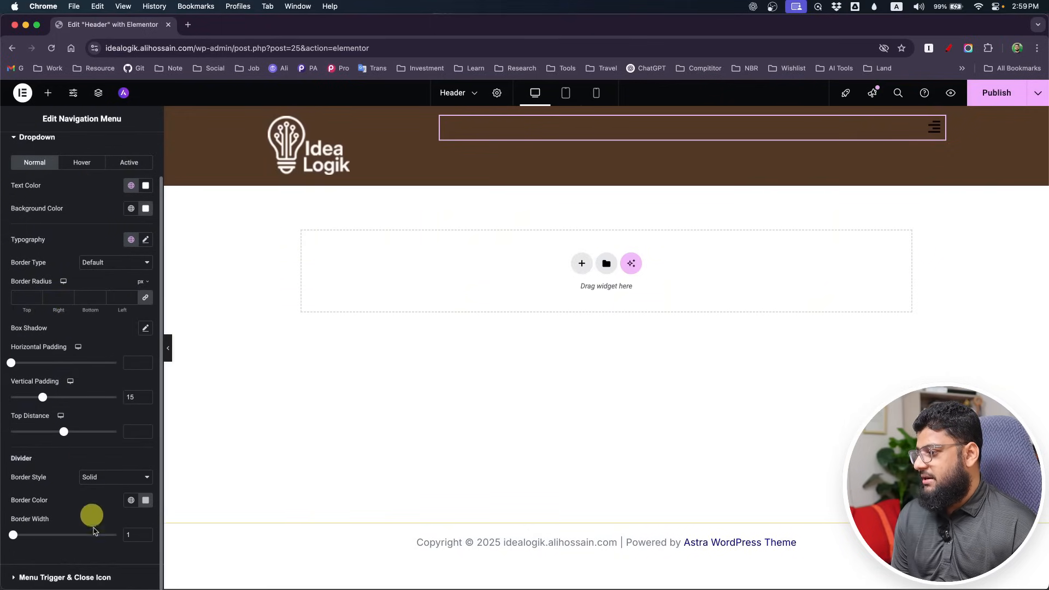
- Set the menu trigger (hamburger) icon colour to the global White
left_click(86, 579)
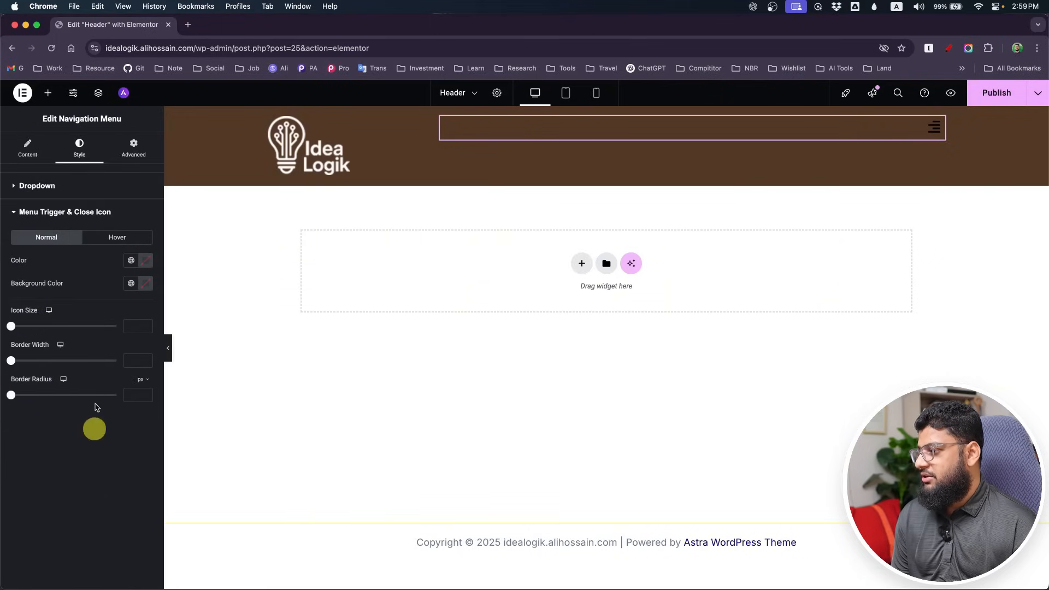
left_click(131, 261)
left_click(59, 398)
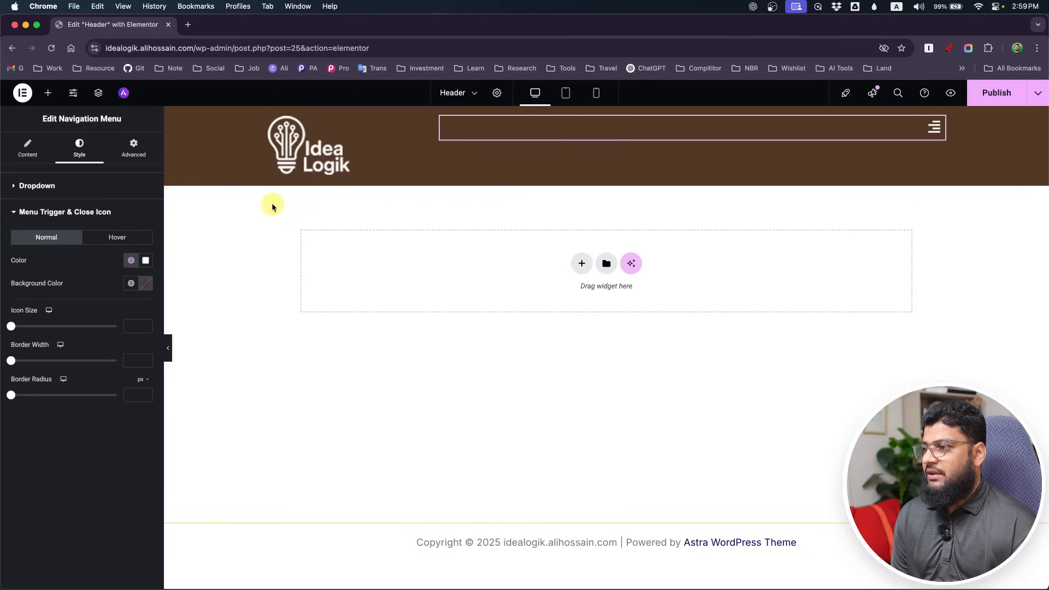
left_click(422, 123)
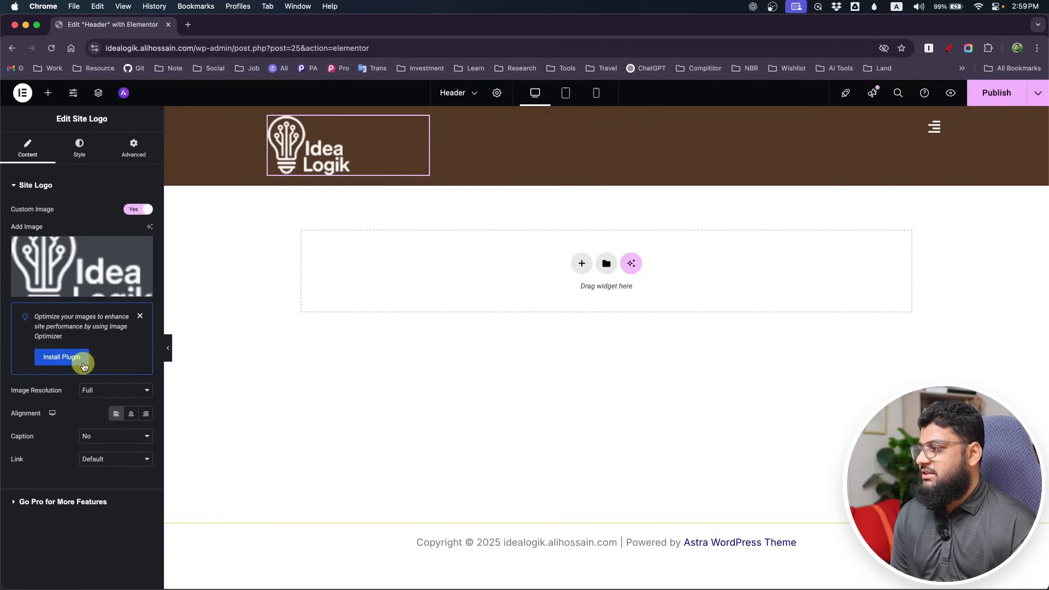
- Give the site logo a custom 80 px width
left_click(140, 316)
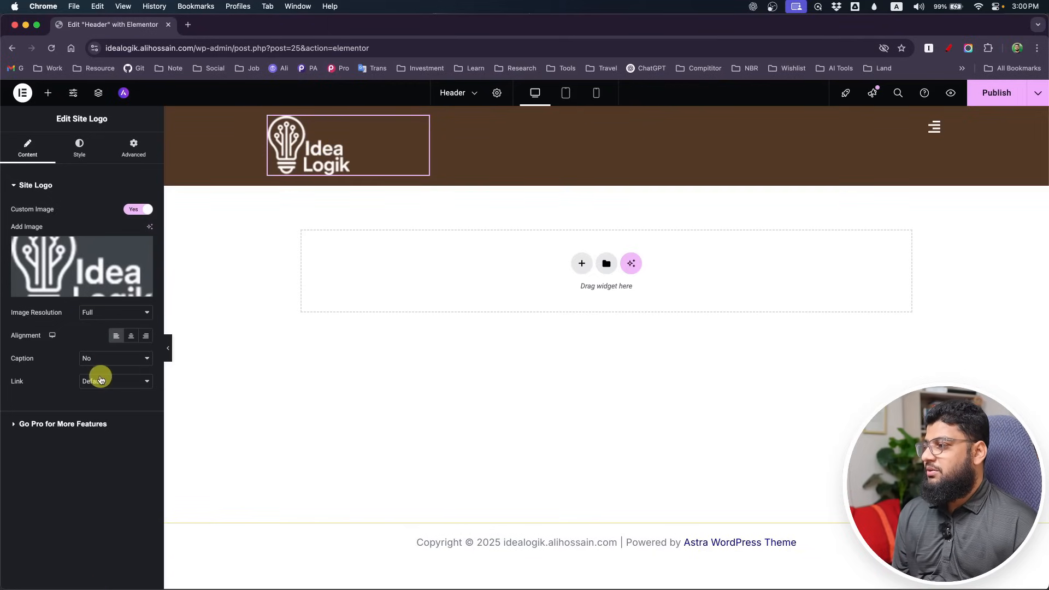
left_click(105, 316)
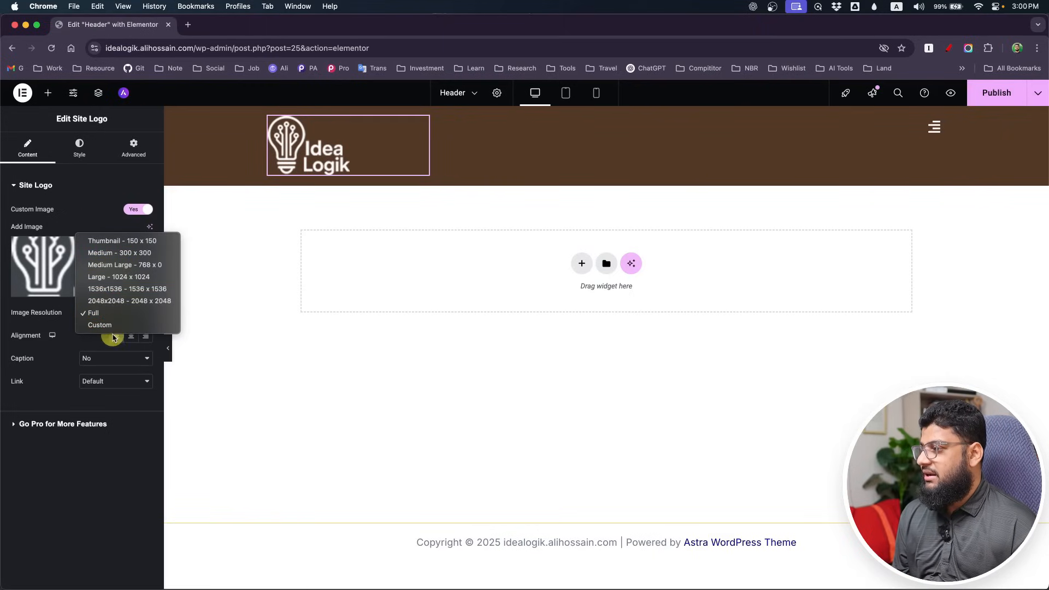
left_click(111, 324)
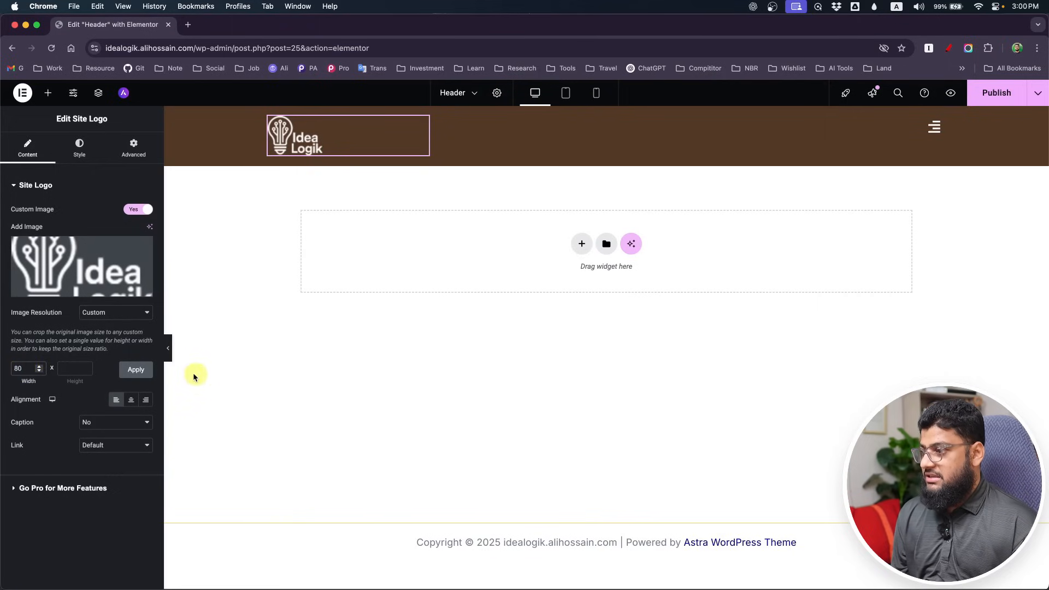
left_click(136, 369)
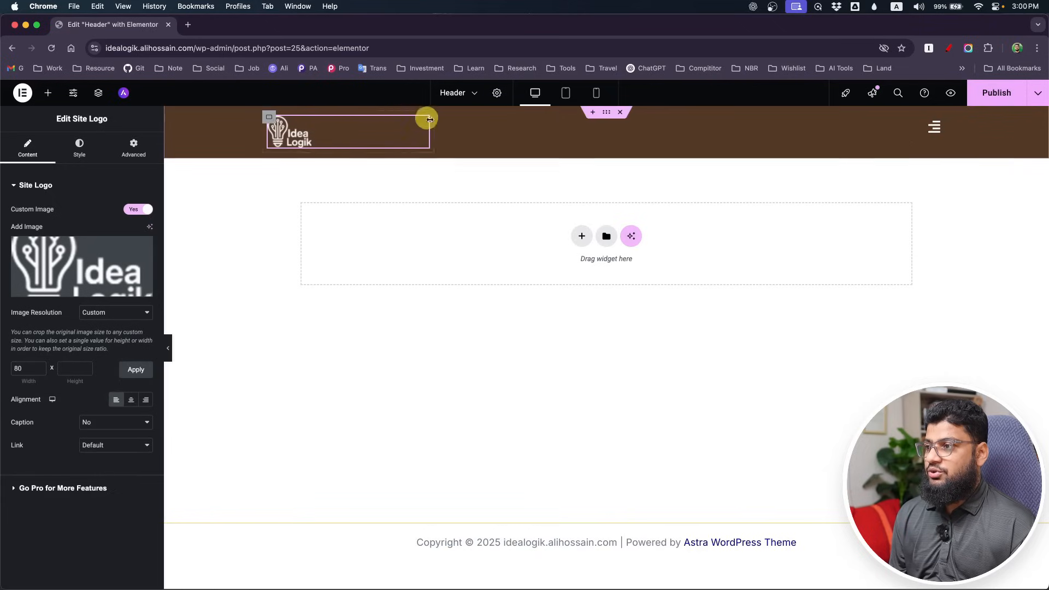
- Set the header container's Align Items to Center
left_click(607, 114)
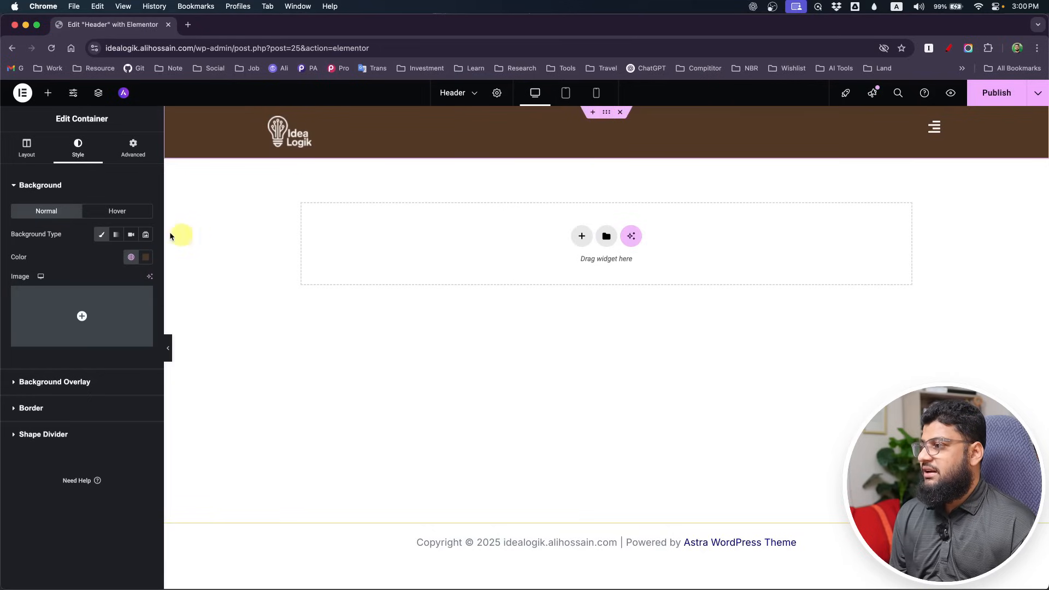
left_click(25, 149)
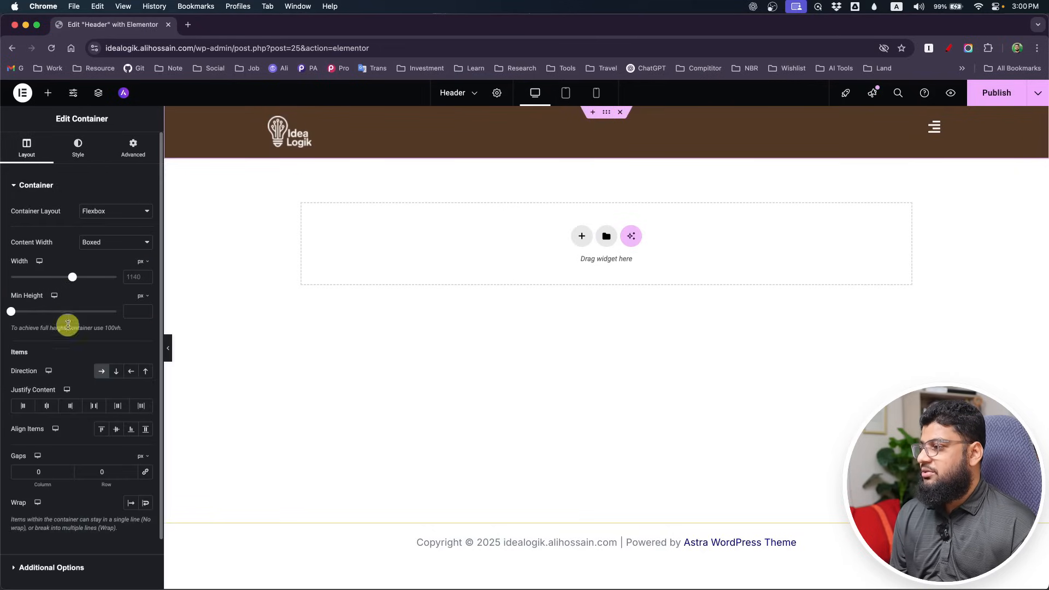
left_click(119, 433)
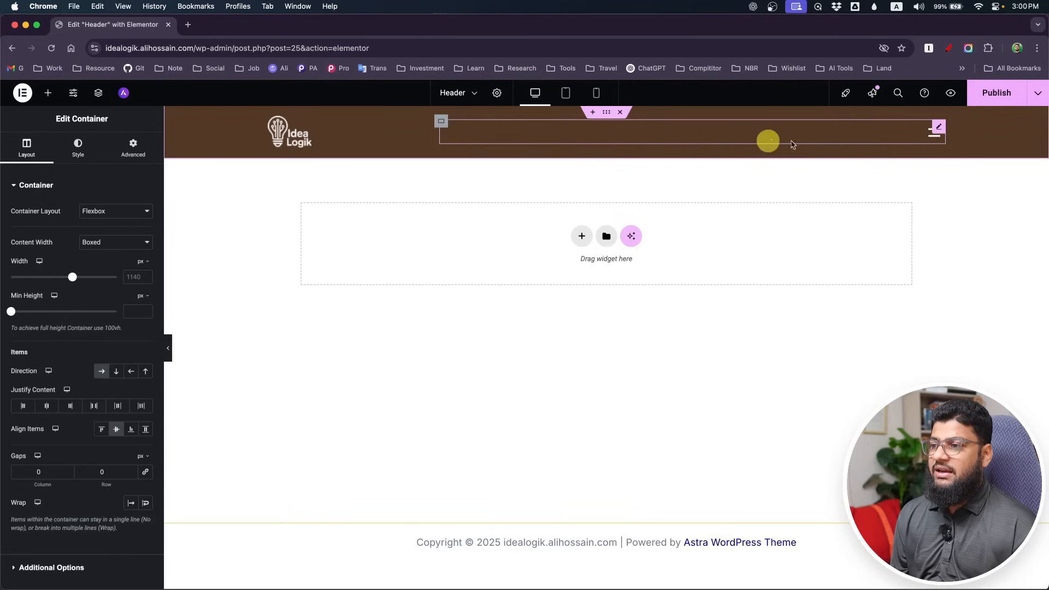
left_click(934, 136)
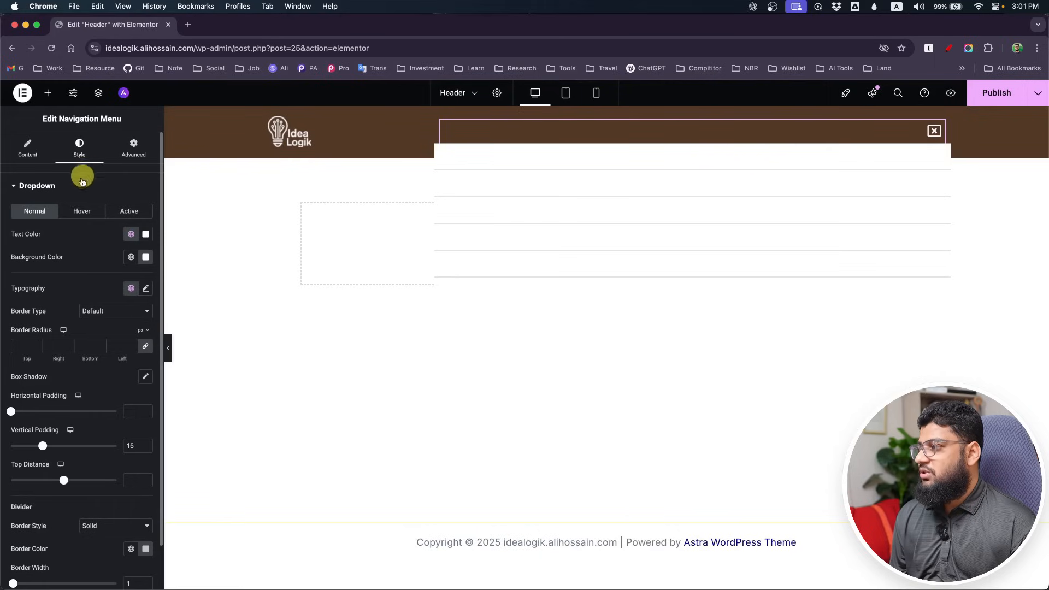
- Give the dropdown an orange background, 19 px side padding, 12 px vertical padding and -5 top distance
scroll(74, 261, "down", 1)
scroll(75, 256, "down", 2)
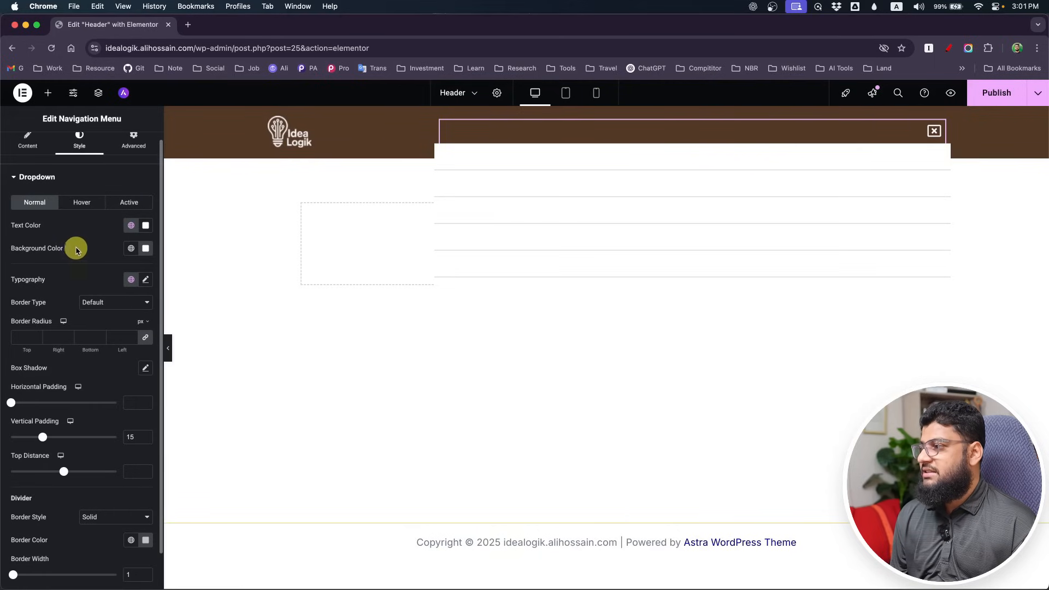
left_click(131, 246)
left_click(80, 319)
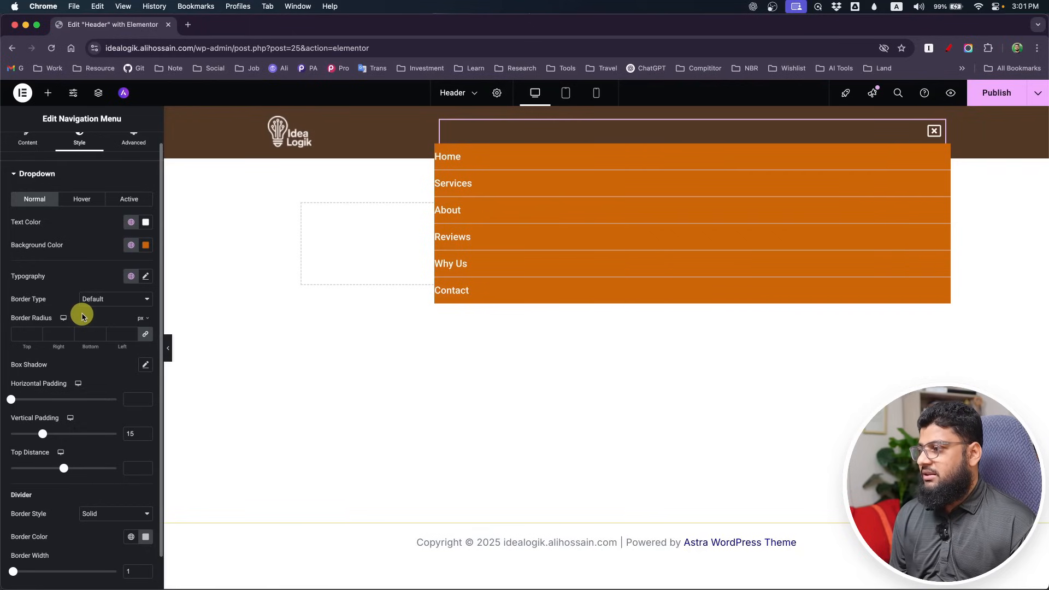
scroll(75, 309, "down", 2)
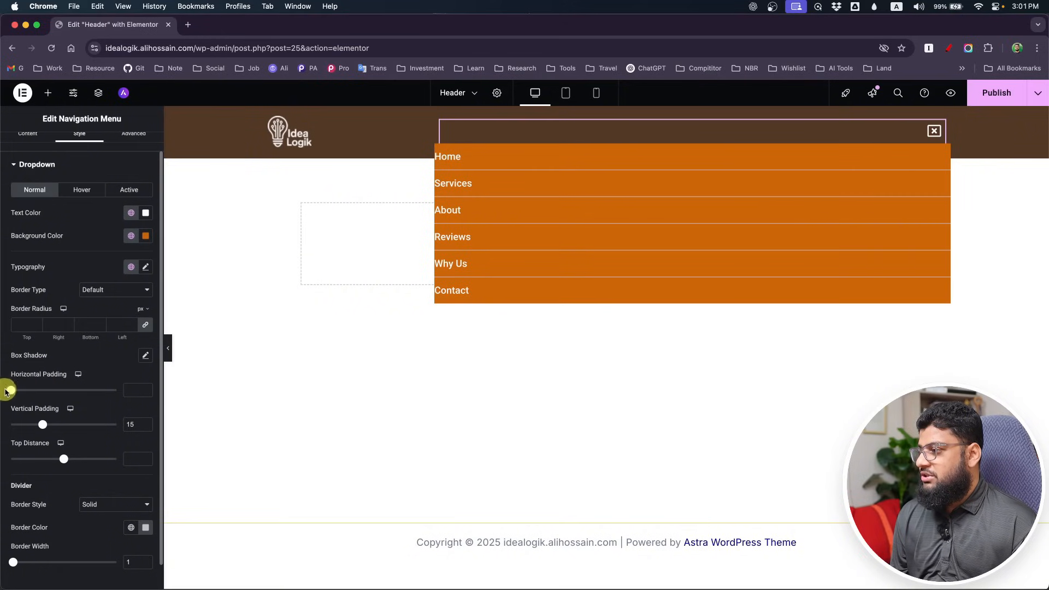
left_click_drag(11, 392, 32, 393)
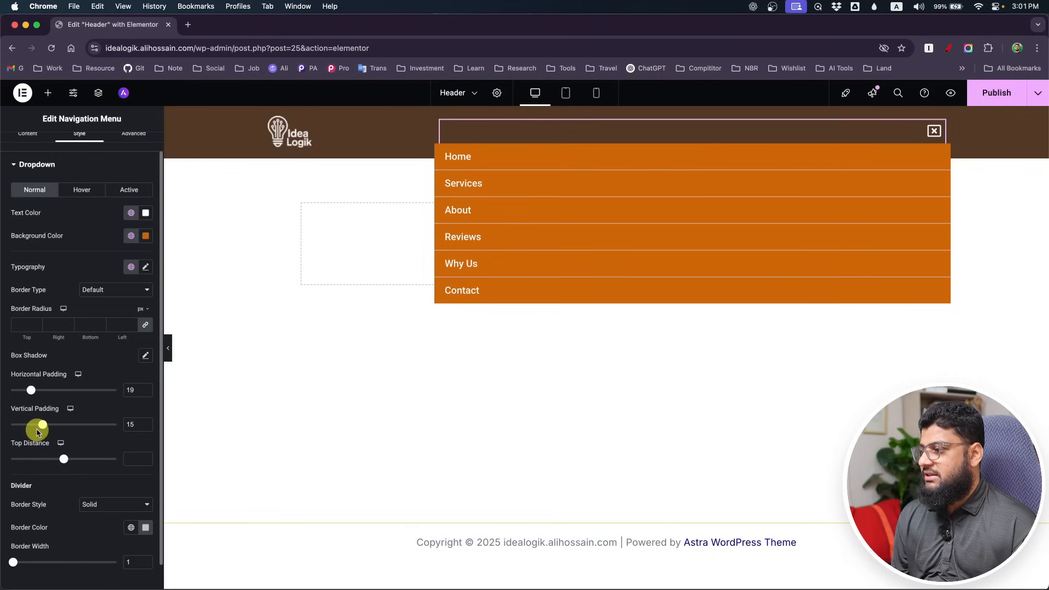
left_click_drag(42, 429, 36, 429)
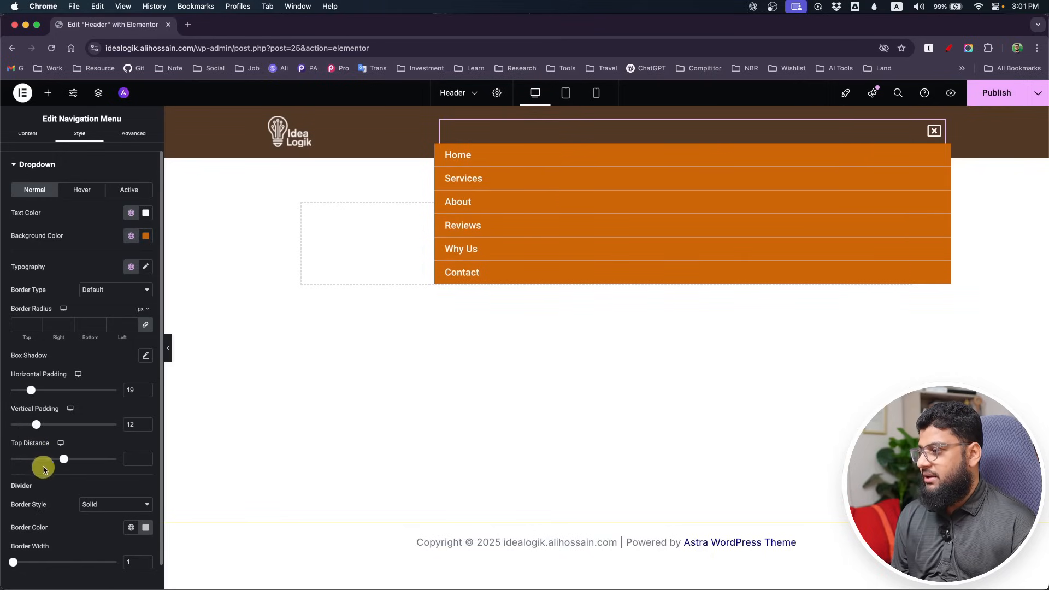
mouse_move(63, 463)
left_mouse_down()
mouse_move(2, 462)
mouse_move(60, 460)
left_mouse_up()
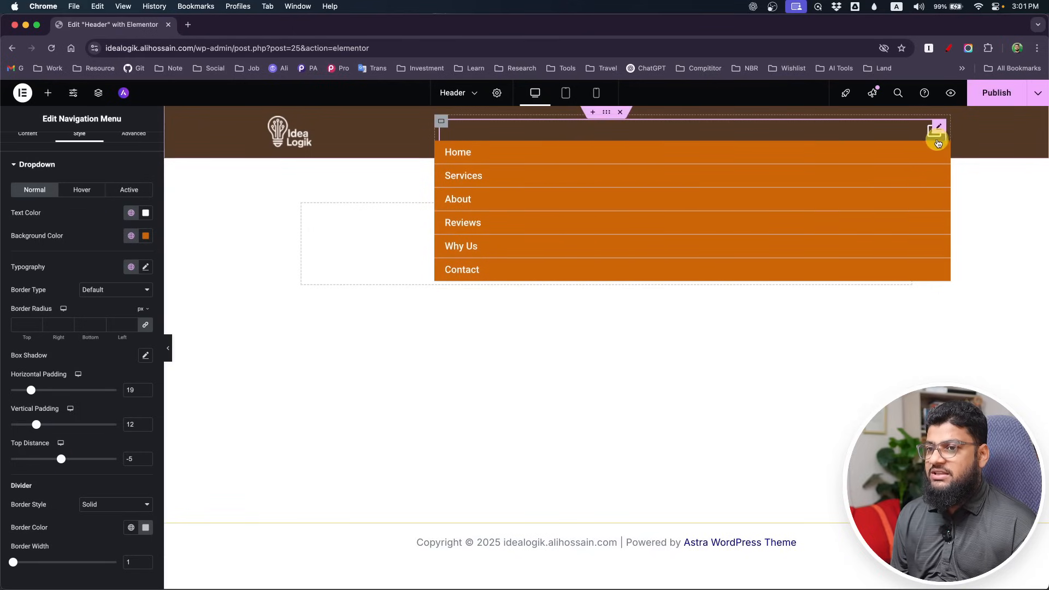
- Set the dropdown divider border style to None
scroll(48, 389, "down", 1)
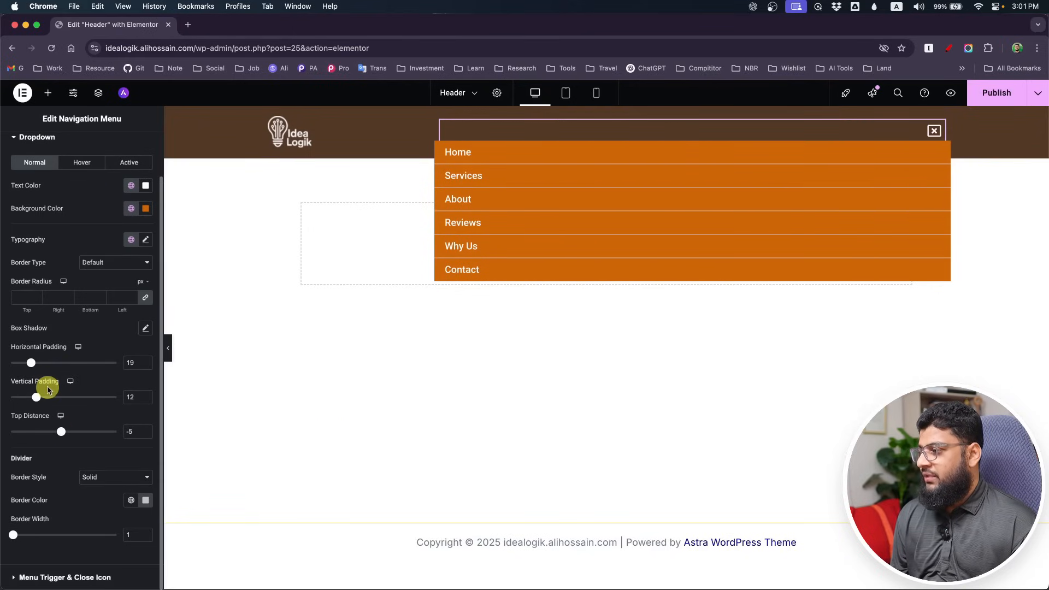
left_click(104, 478)
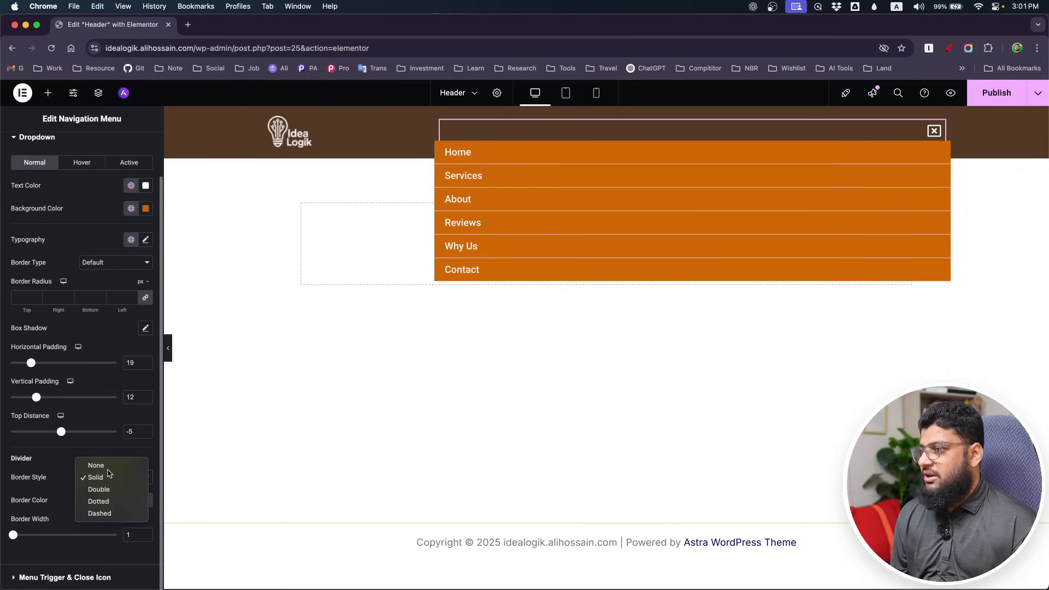
left_click(107, 466)
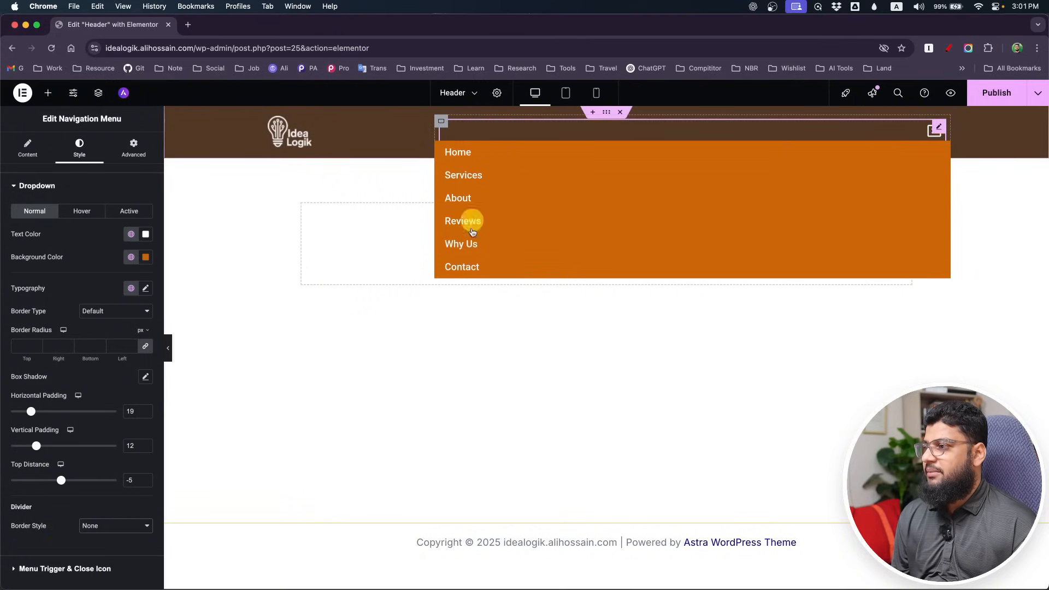
- Make hovered dropdown items white text on a dark brown background
left_click(91, 212)
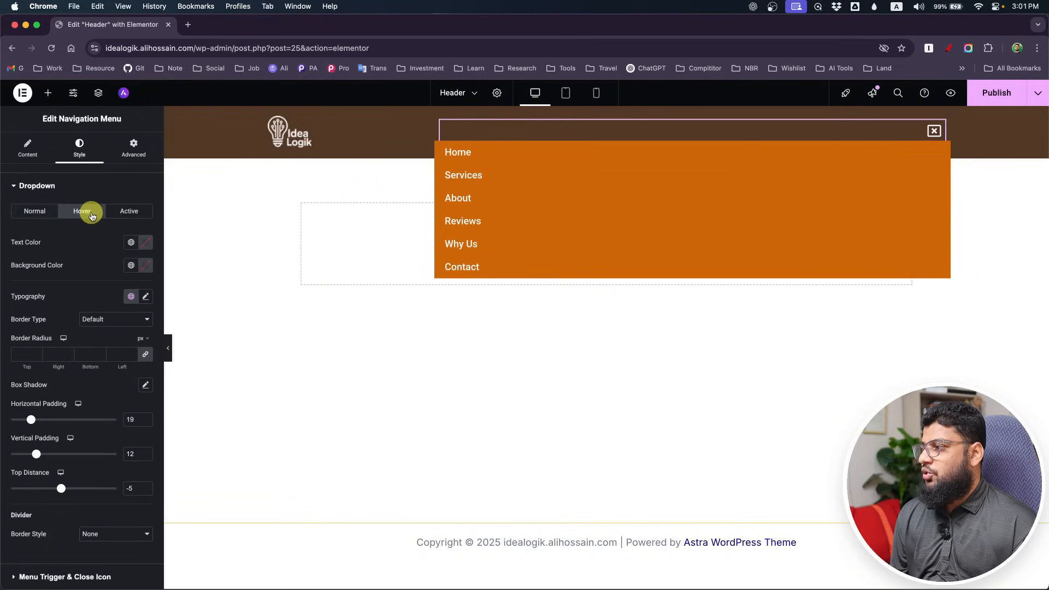
left_click(130, 242)
left_click(38, 378)
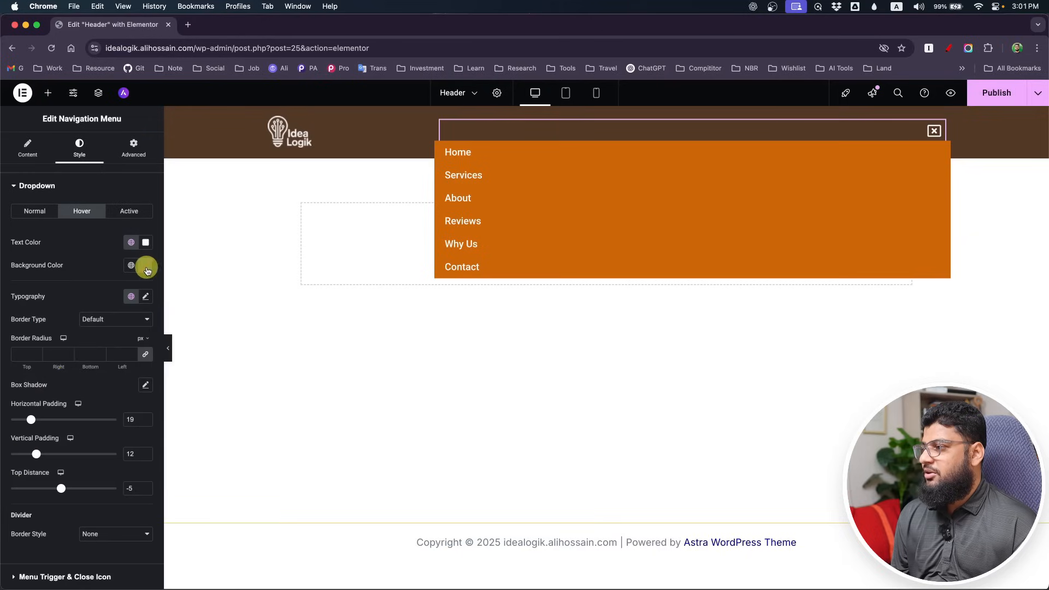
left_click(132, 265)
left_click(82, 322)
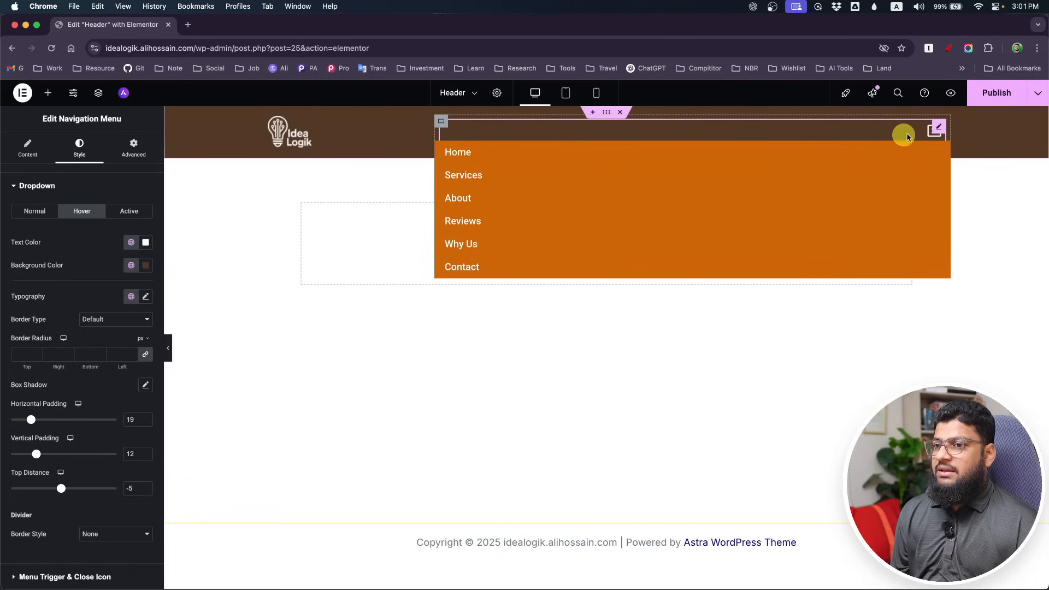
left_click(927, 135)
left_click(927, 135)
left_click(925, 136)
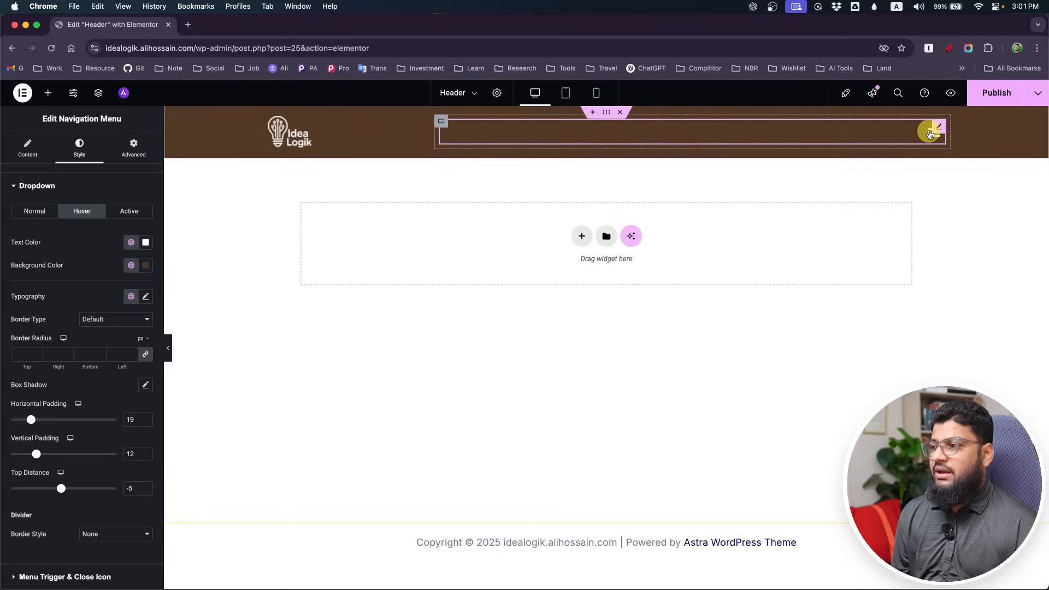
left_click(924, 137)
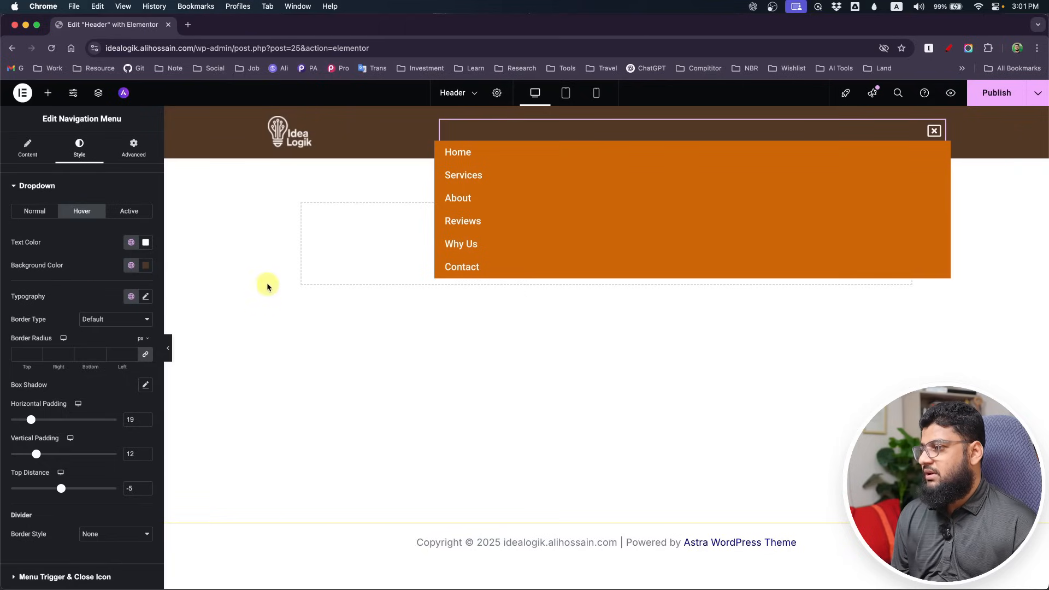
- Set the dropdown typography to the global Open Sans 15 px font at 600 weight
left_click(145, 298)
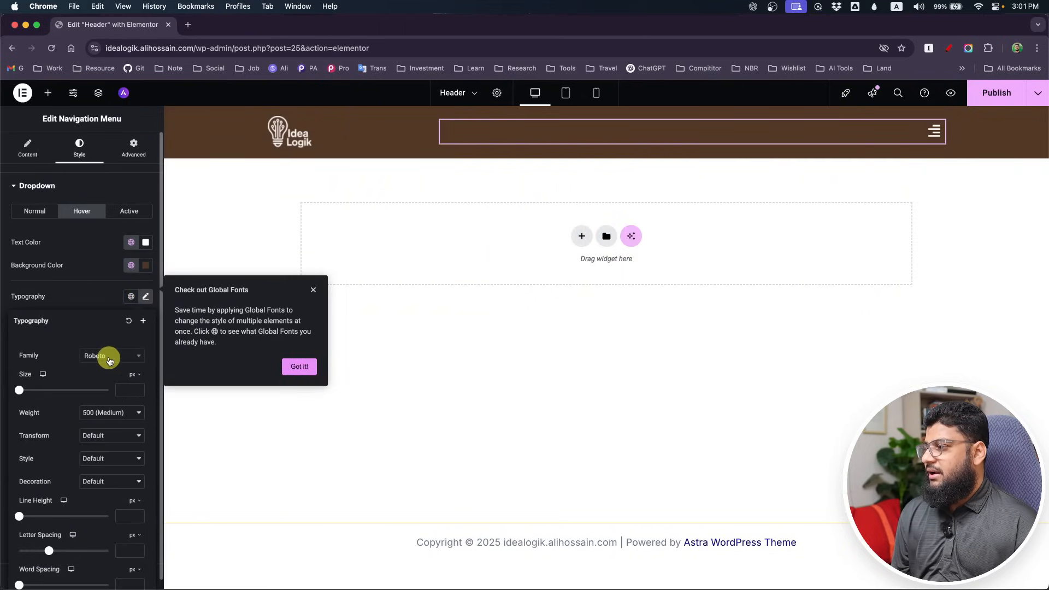
left_click(132, 297)
left_click(85, 358)
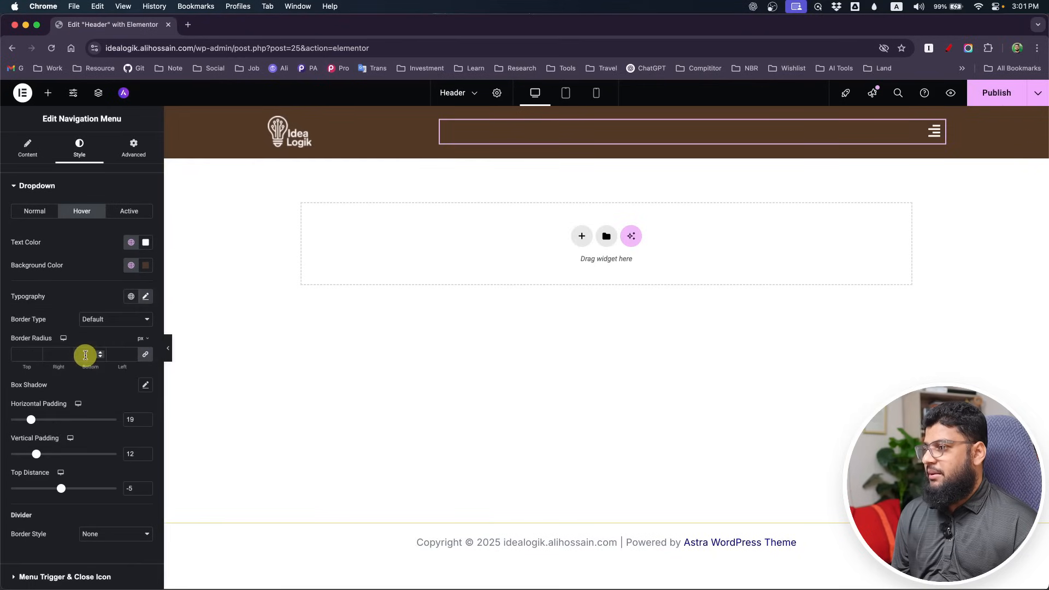
left_click(933, 132)
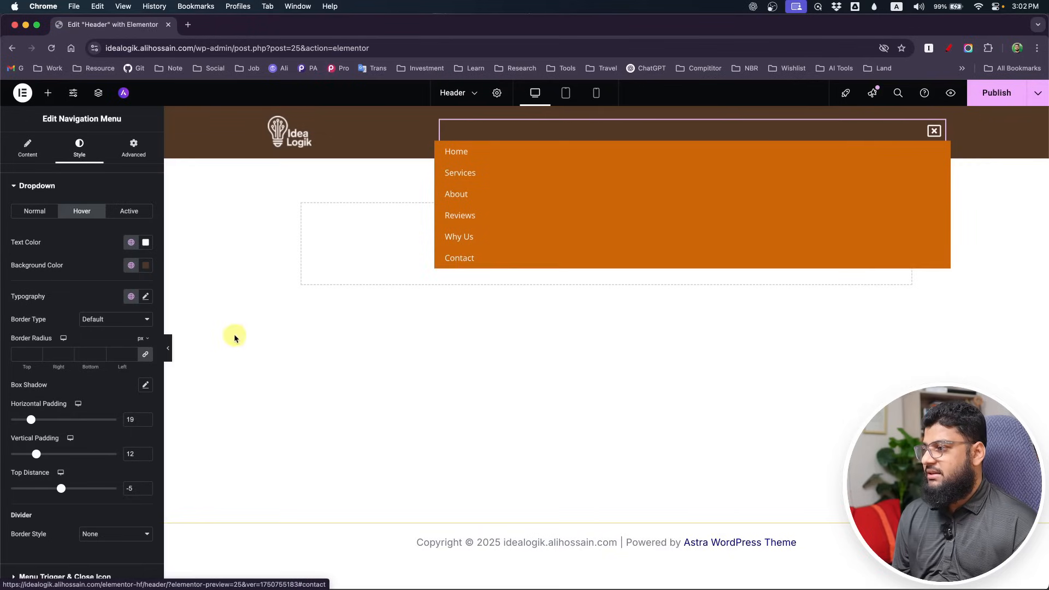
left_click(147, 300)
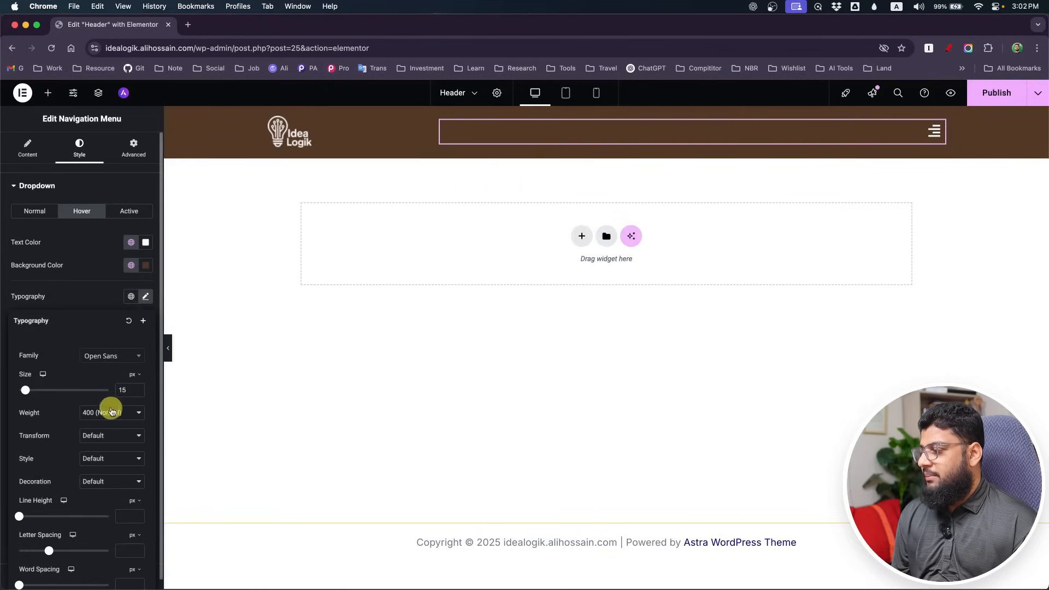
left_click(109, 412)
left_click(110, 437)
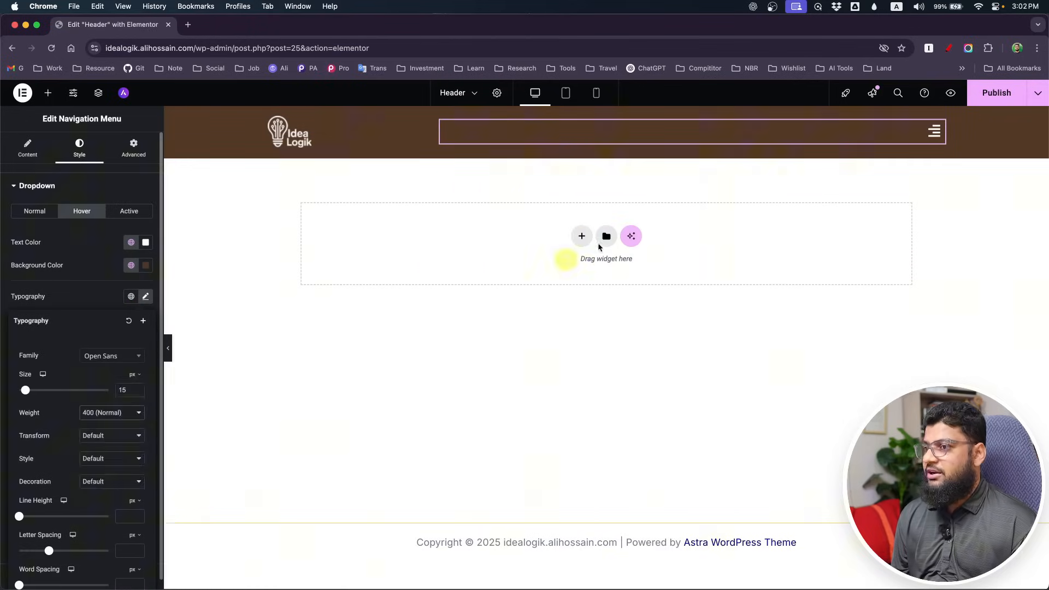
left_click(932, 137)
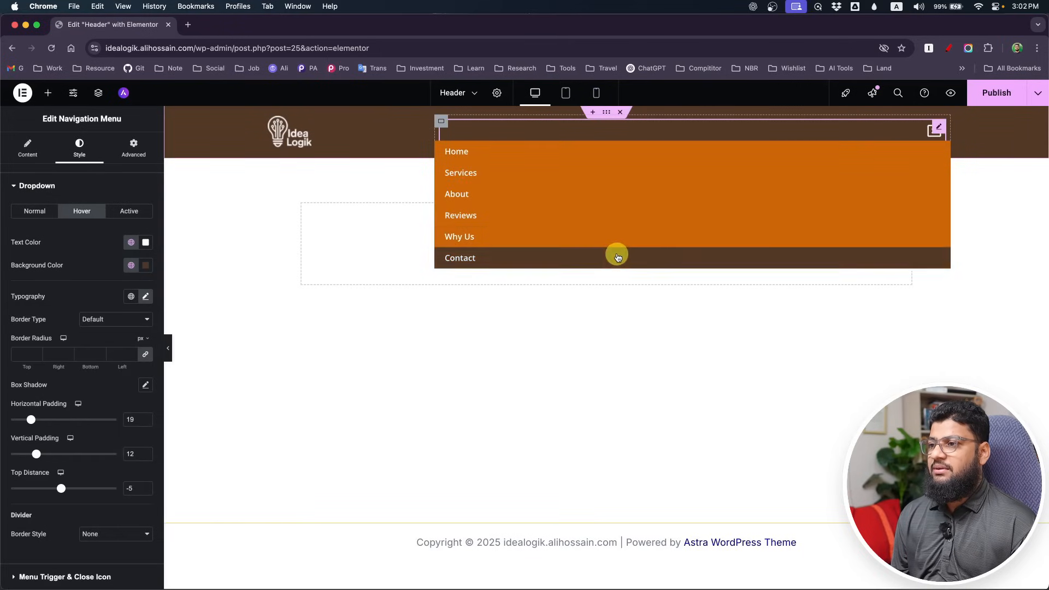
left_click(931, 132)
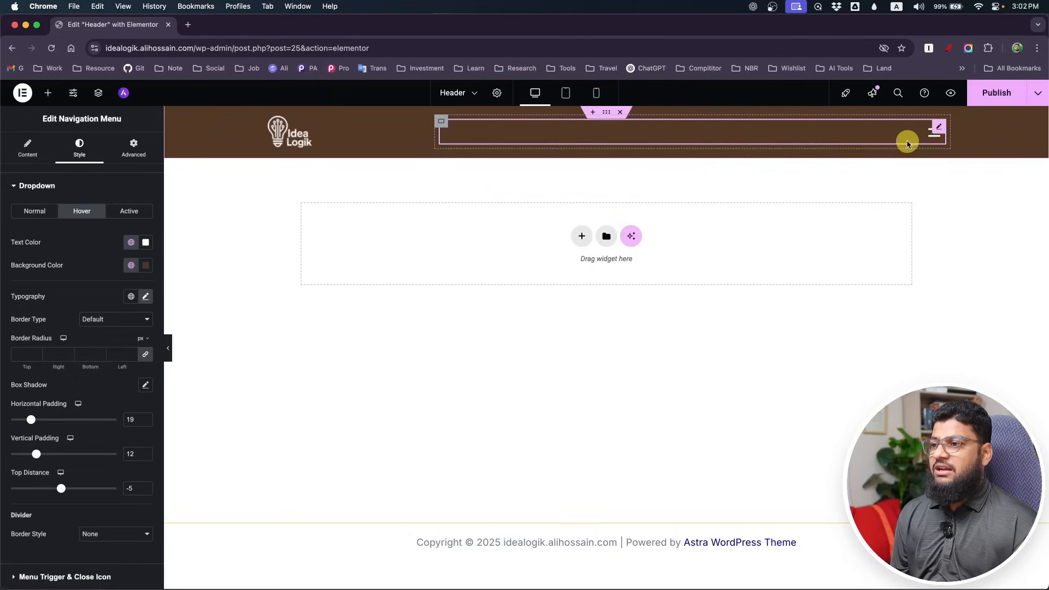
- Publish the header and preview it at tablet and mobile widths
left_click(992, 96)
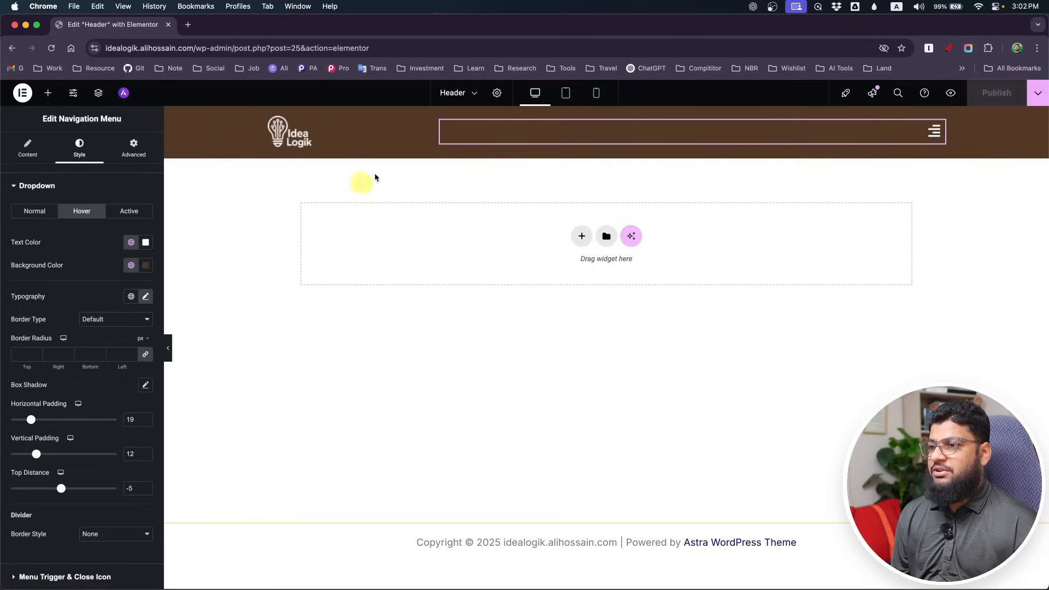
left_click(572, 97)
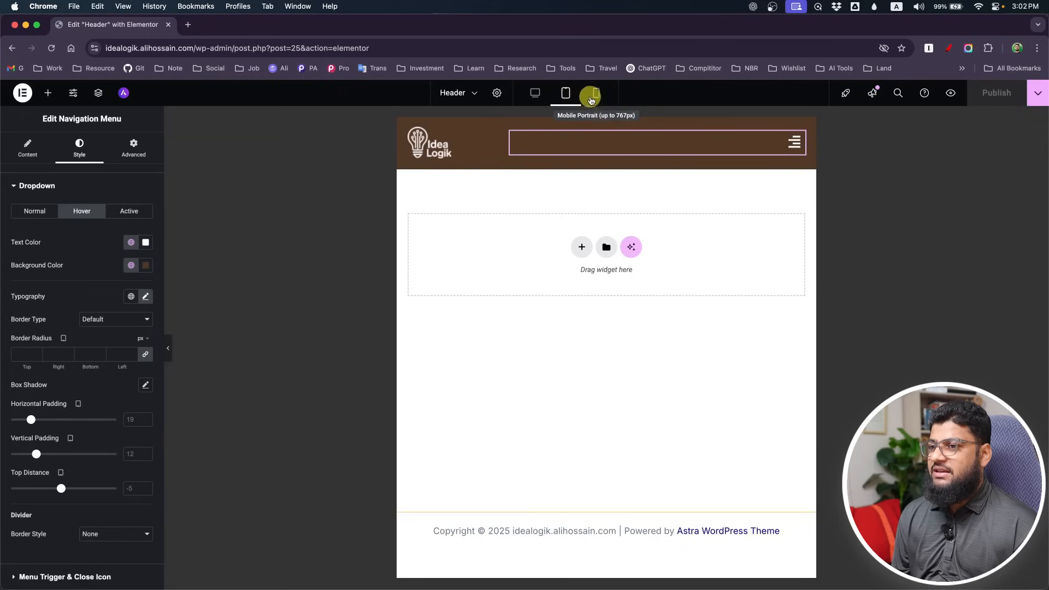
left_click(592, 98)
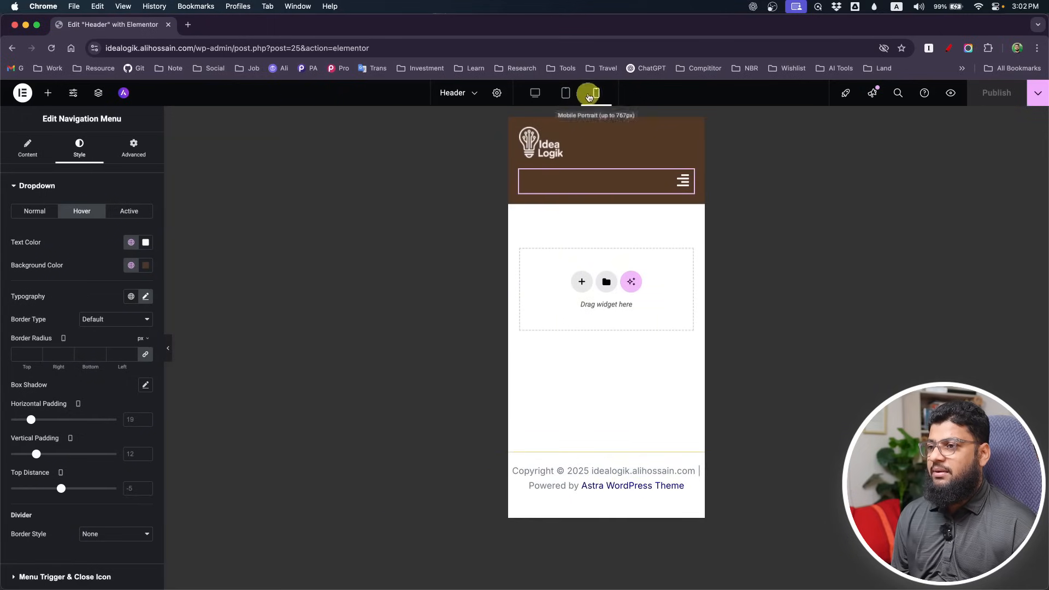
left_click(590, 94)
- In the mobile preview, set the header logo container width to 40%
left_click(595, 94)
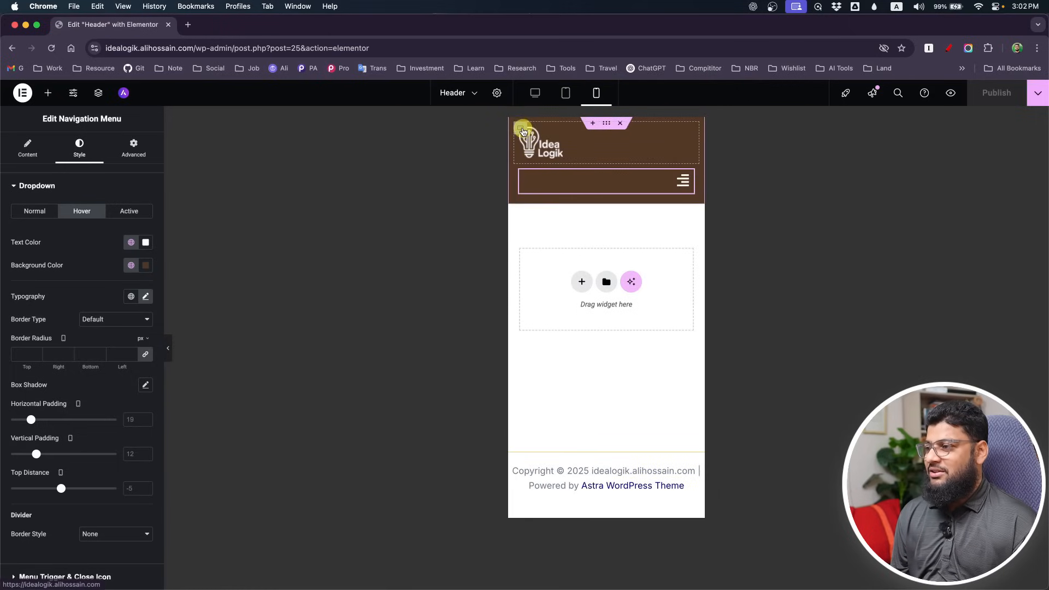
left_click(523, 129)
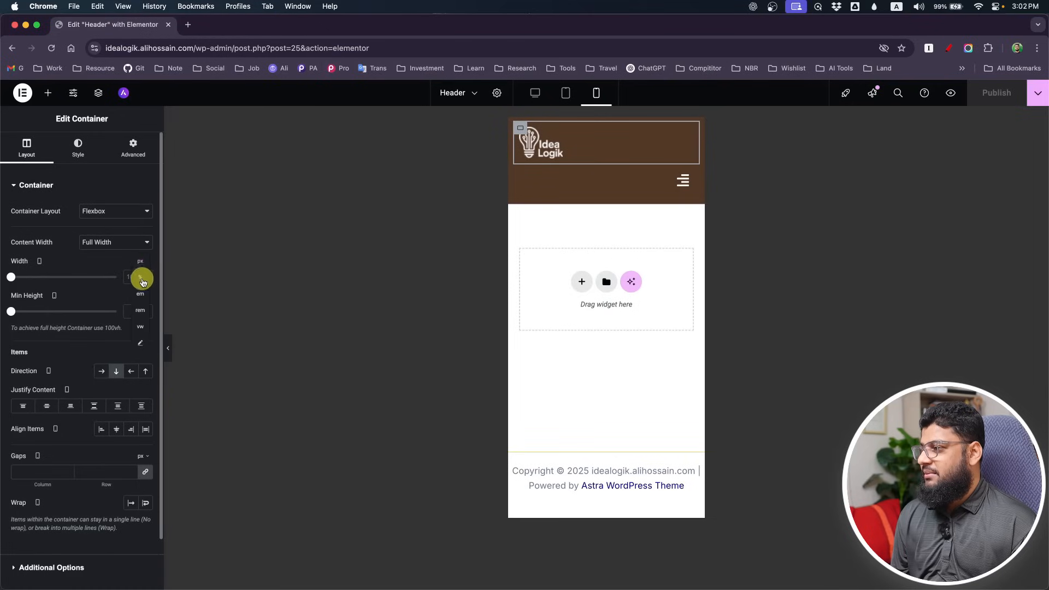
left_click(142, 280)
type("40")
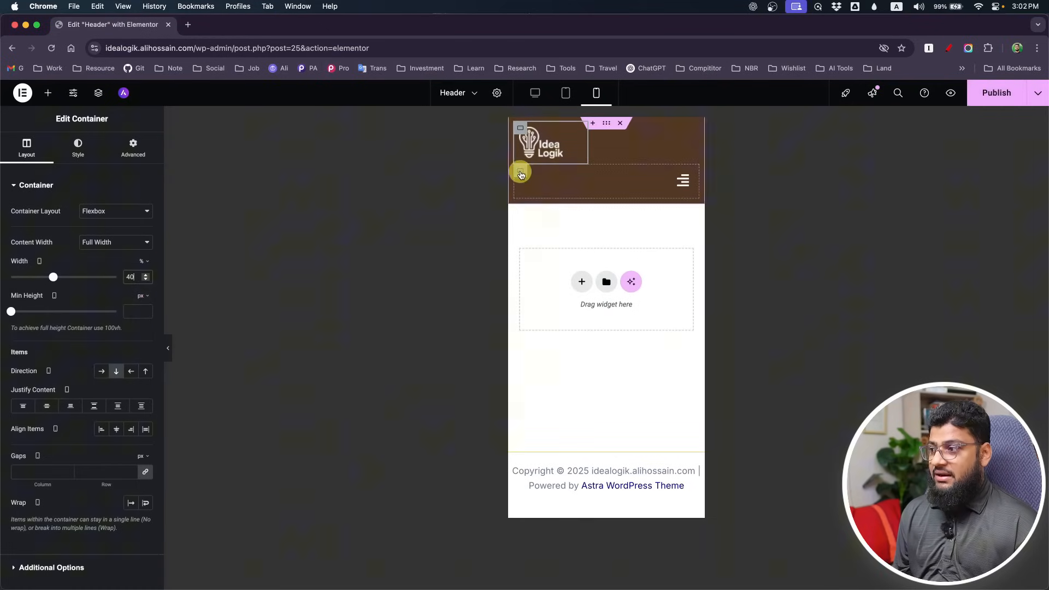
- Set the menu container width to 60% and publish the header
left_click(521, 174)
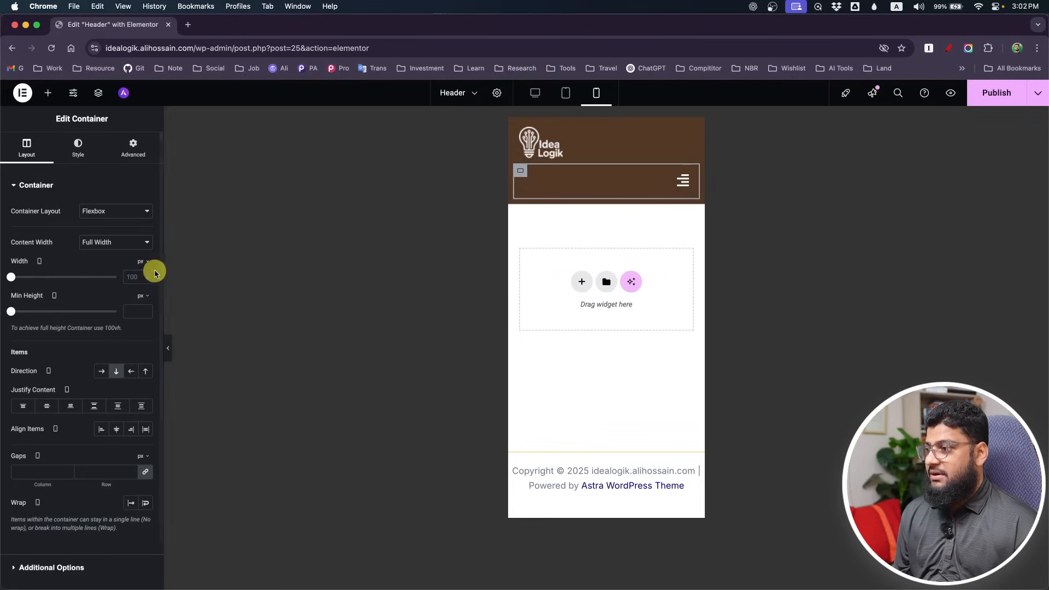
left_click(141, 278)
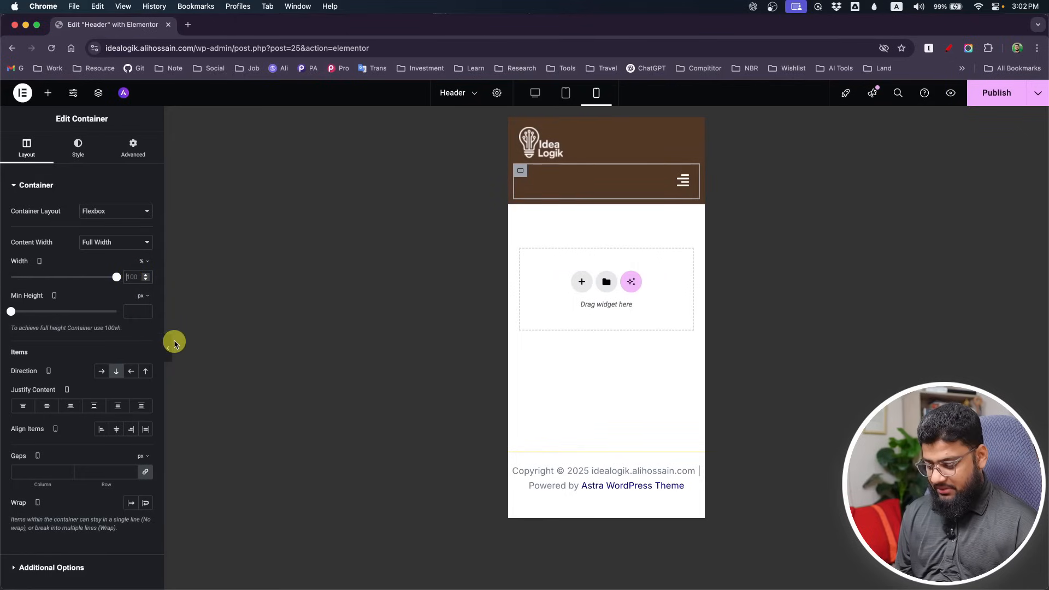
type("60")
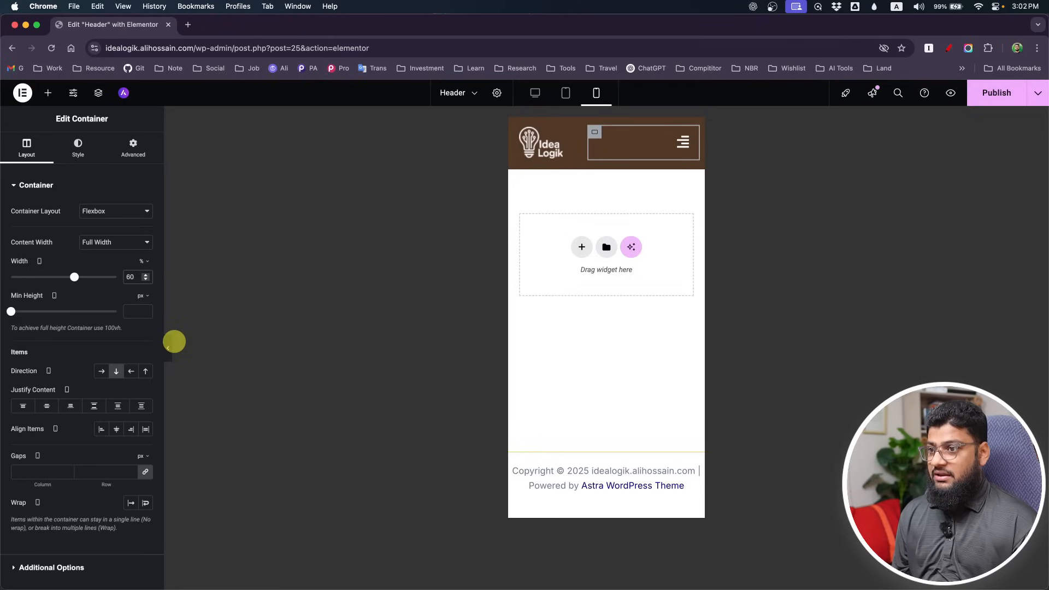
left_click(993, 105)
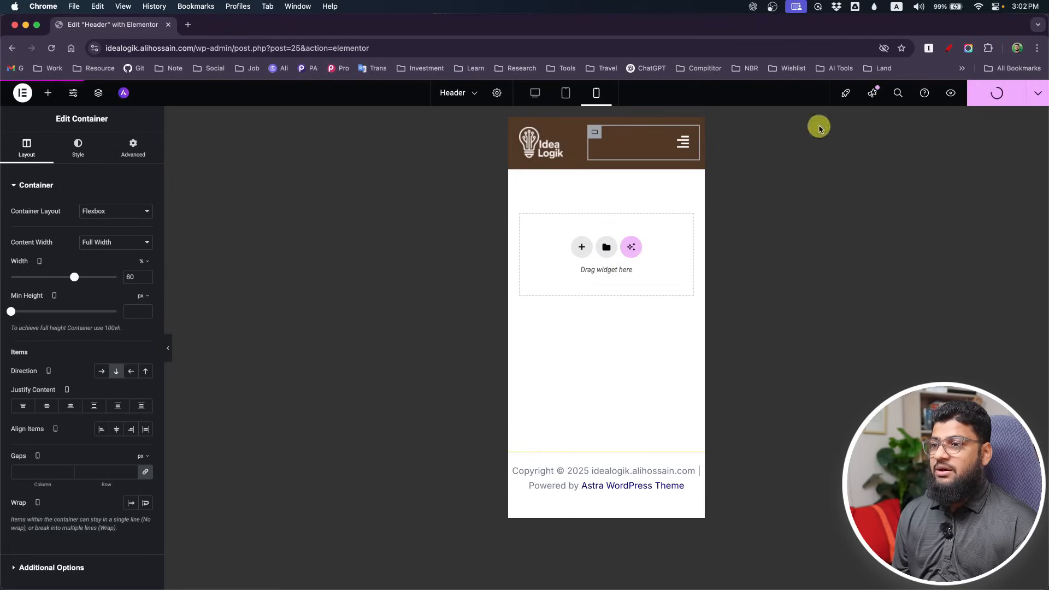
- Exit Elementor to WordPress and start a new Header & Footer template
left_click(24, 97)
left_click(64, 205)
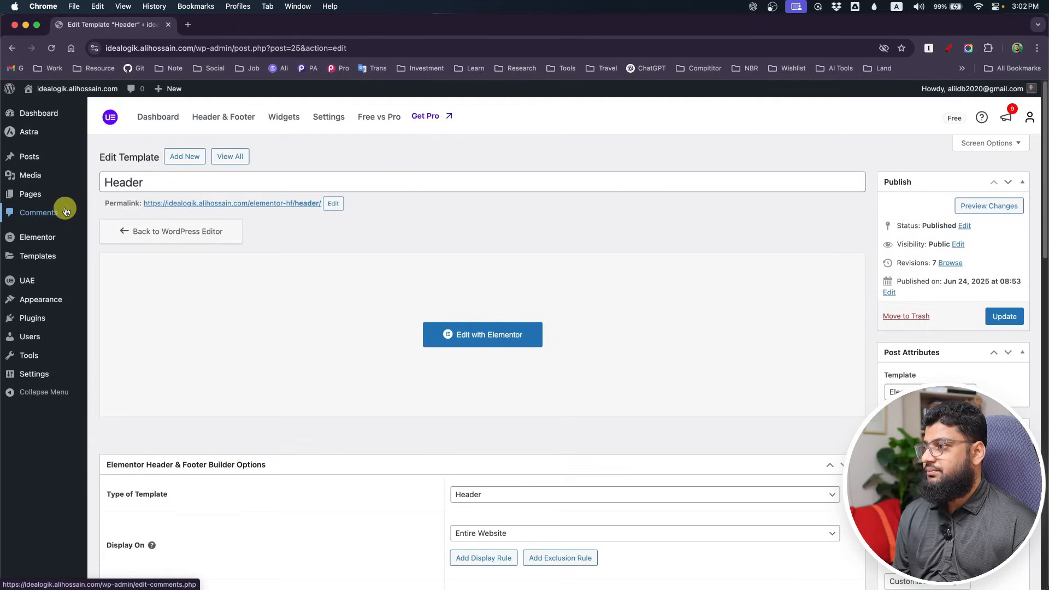
mouse_move(82, 281)
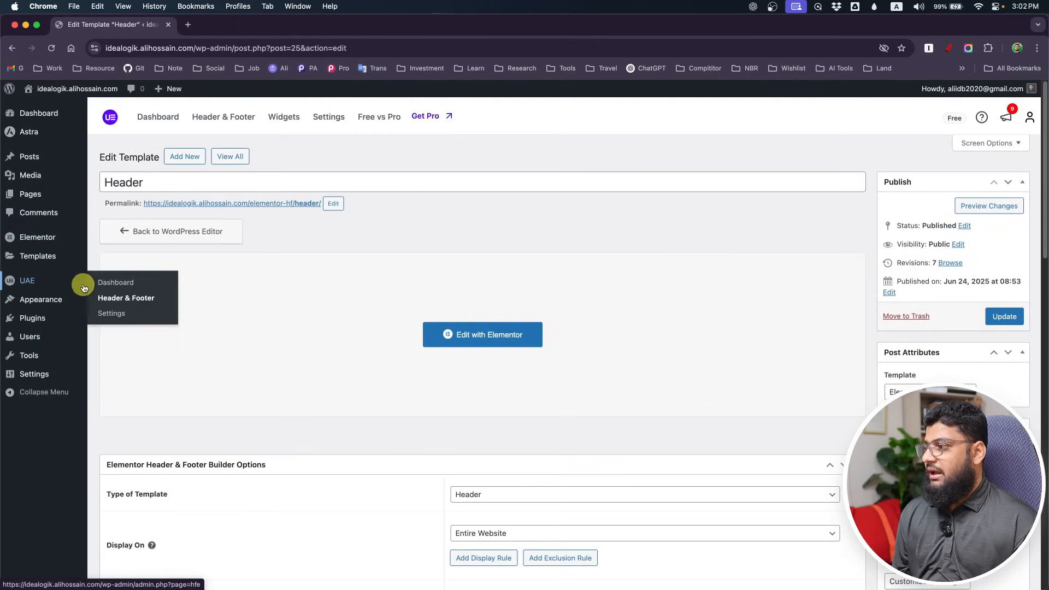
left_click(131, 299)
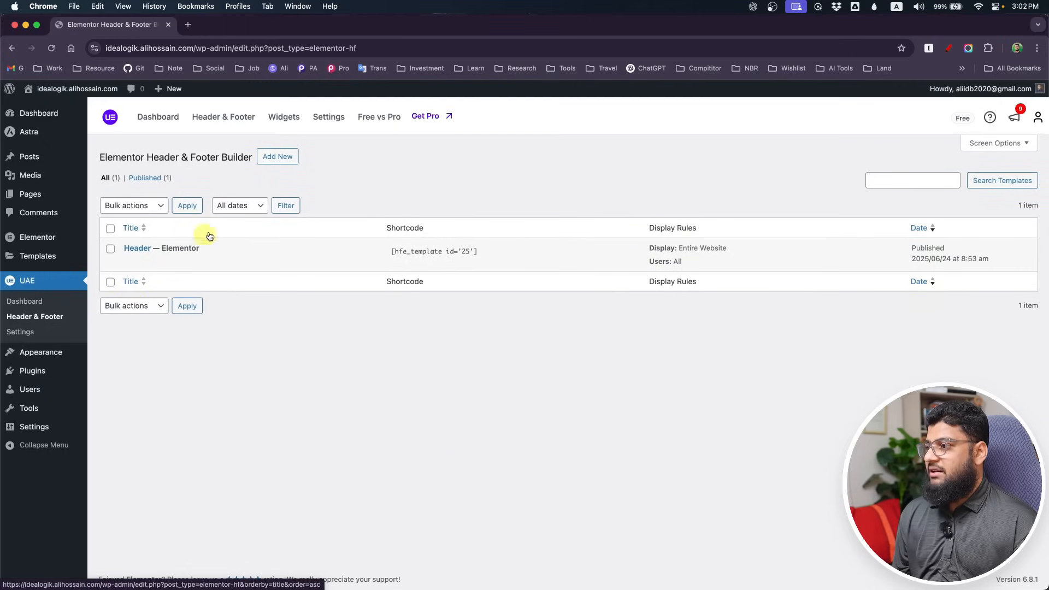
left_click(277, 156)
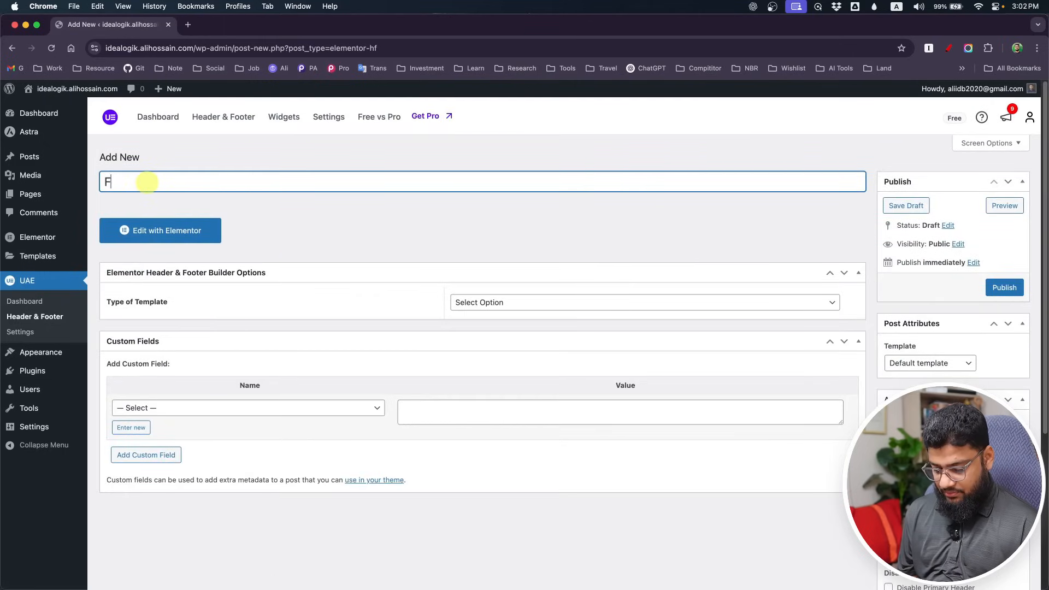
- Publish it as a Footer with Elementor Full Width on the Entire Website, then edit it in Elementor
left_click(513, 302)
left_click(508, 341)
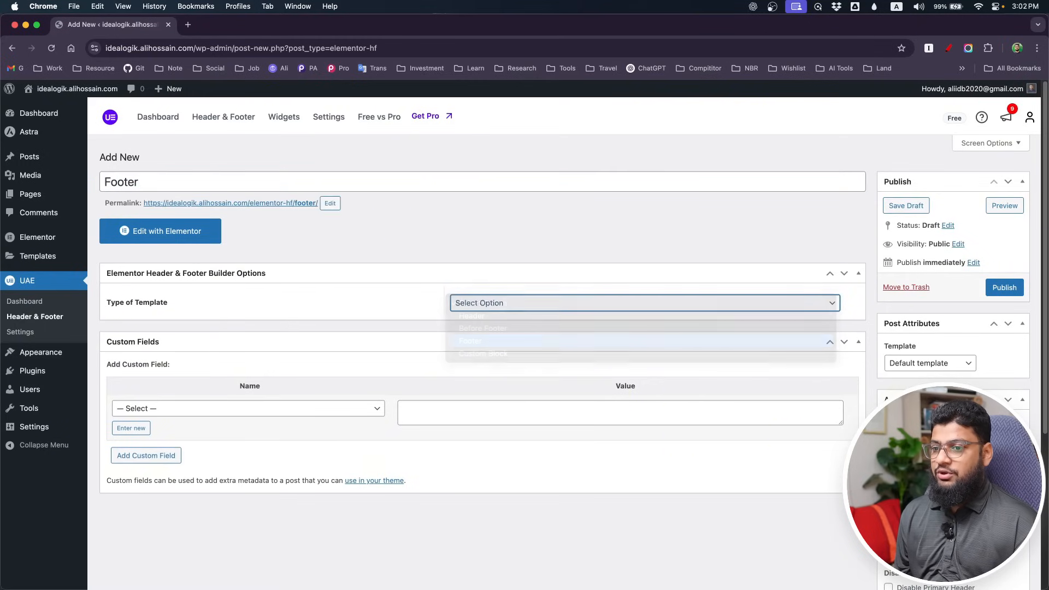
left_click(904, 363)
left_click(929, 388)
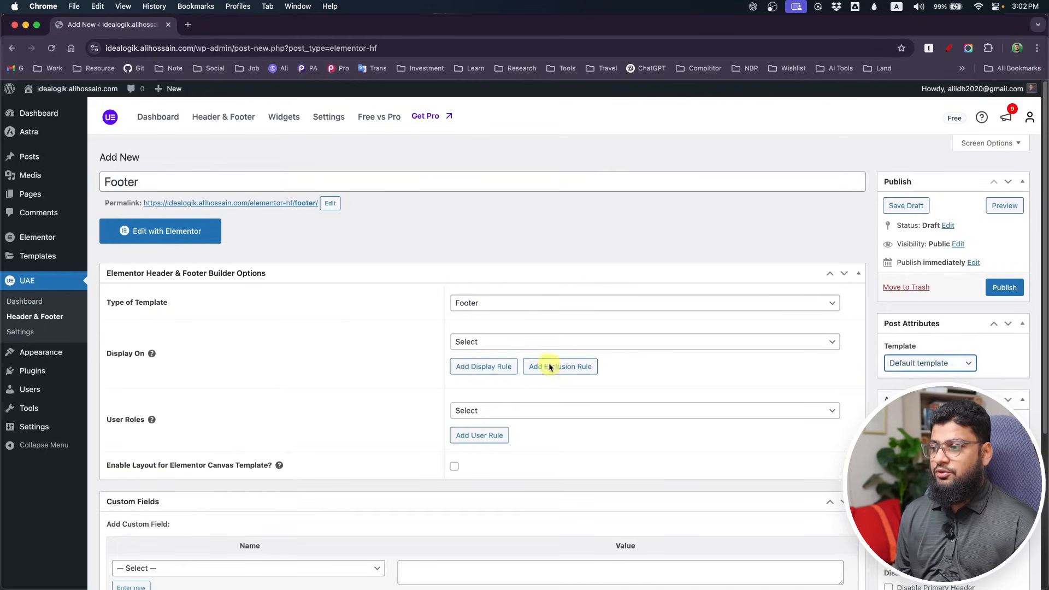
left_click(535, 344)
left_click(518, 368)
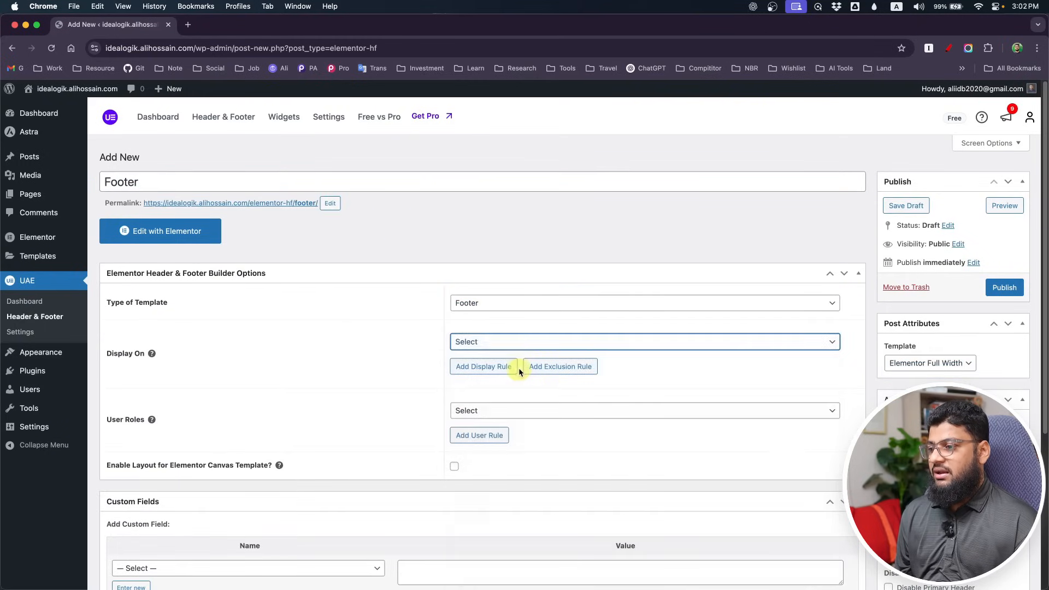
left_click(516, 409)
left_click(775, 383)
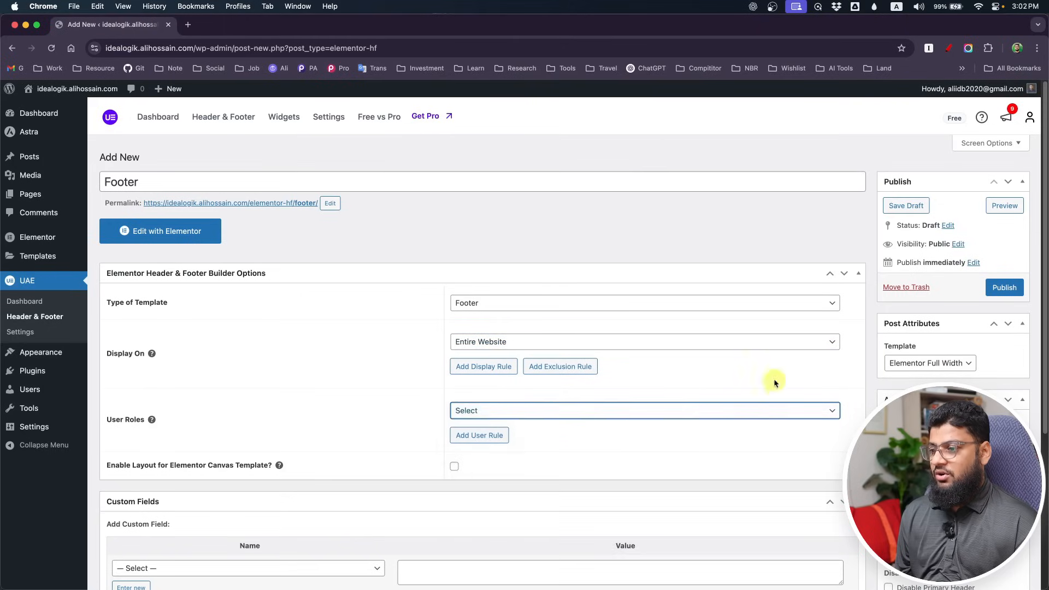
left_click(1006, 296)
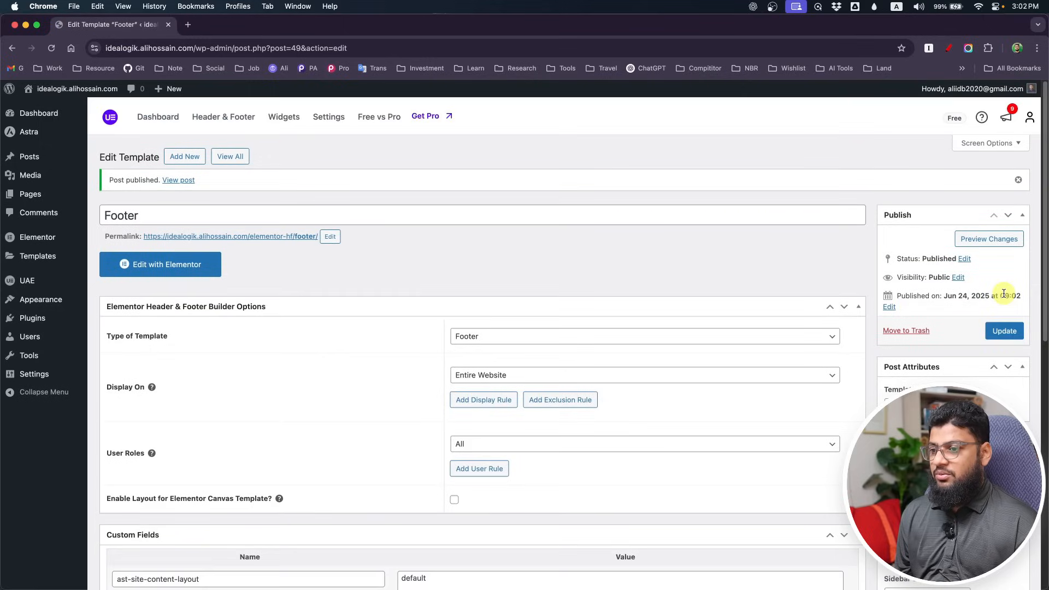
left_click(205, 262)
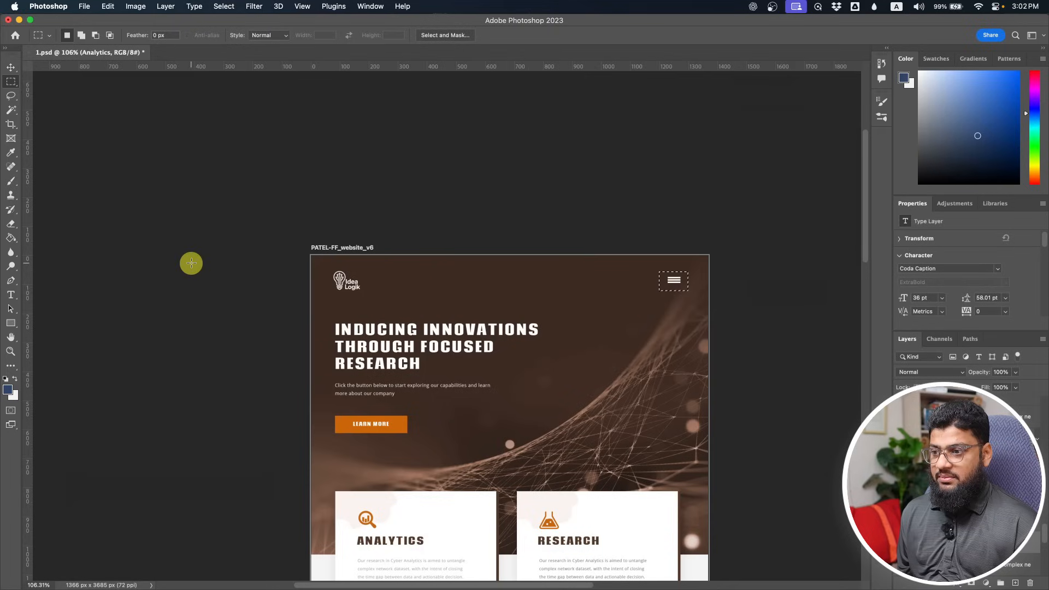
scroll(368, 338, "down", 15)
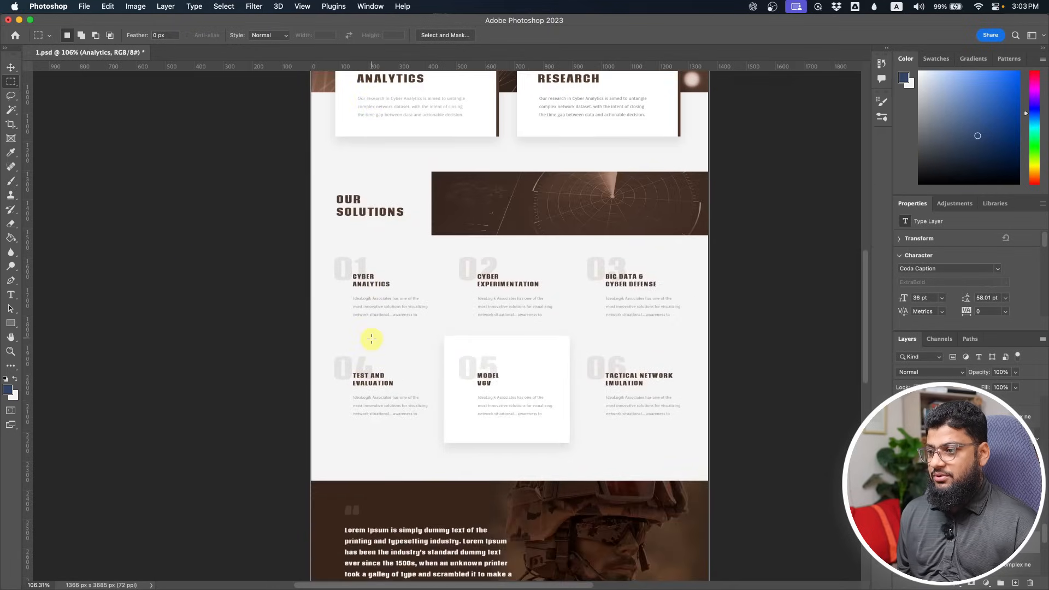
scroll(372, 337, "down", 3)
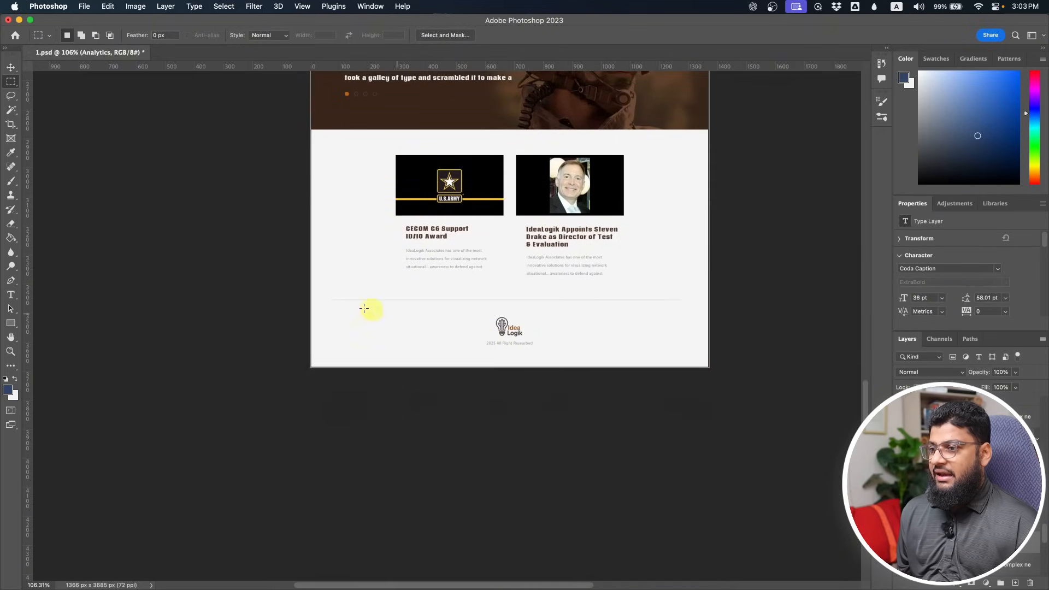
scroll(605, 354, "up", 5)
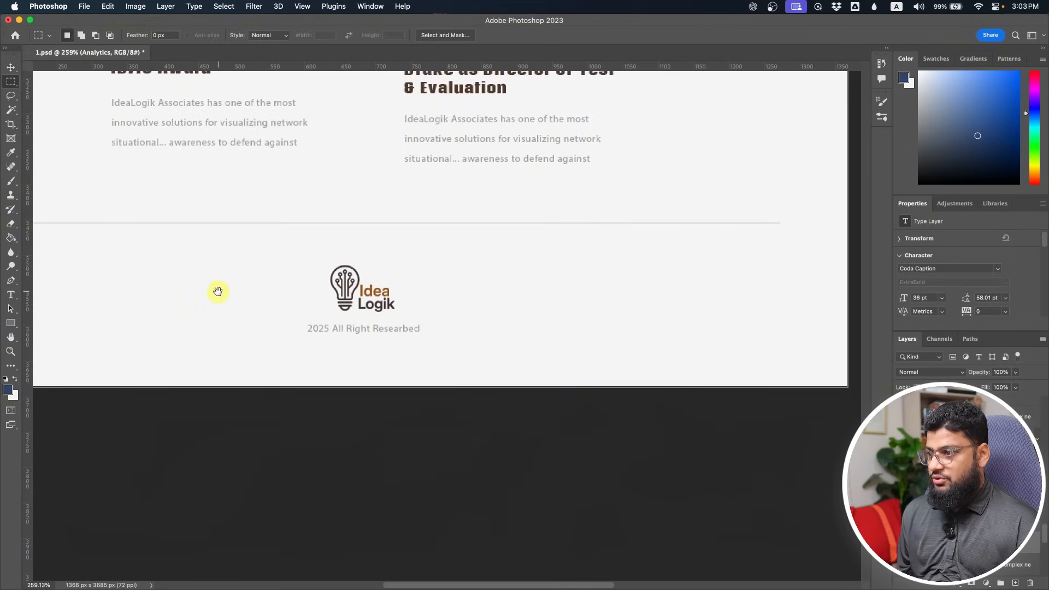
left_click_drag(217, 291, 370, 320)
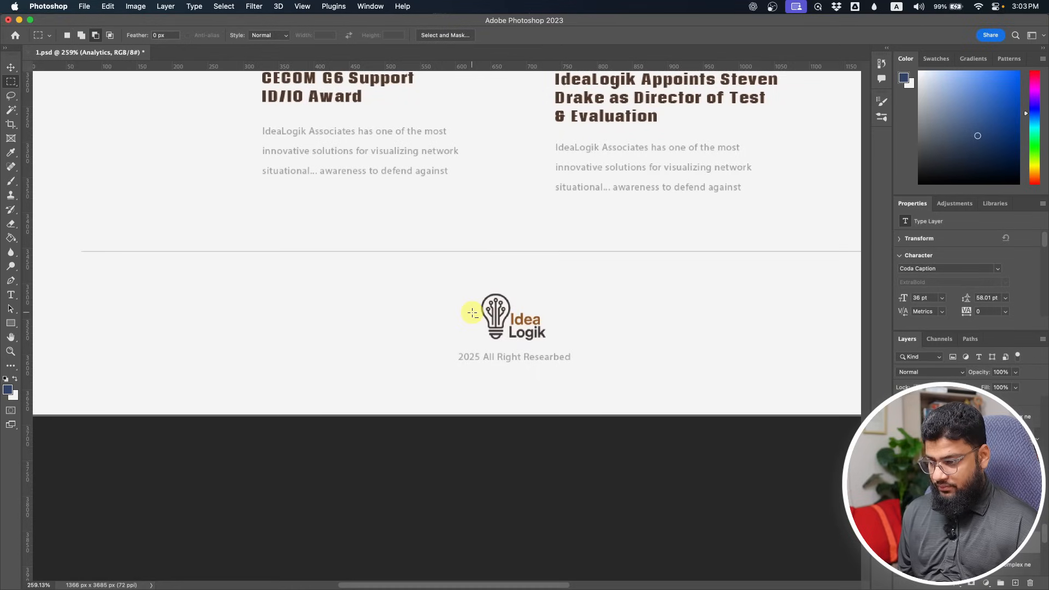
scroll(473, 313, "down", 3)
left_click_drag(675, 328, 614, 324)
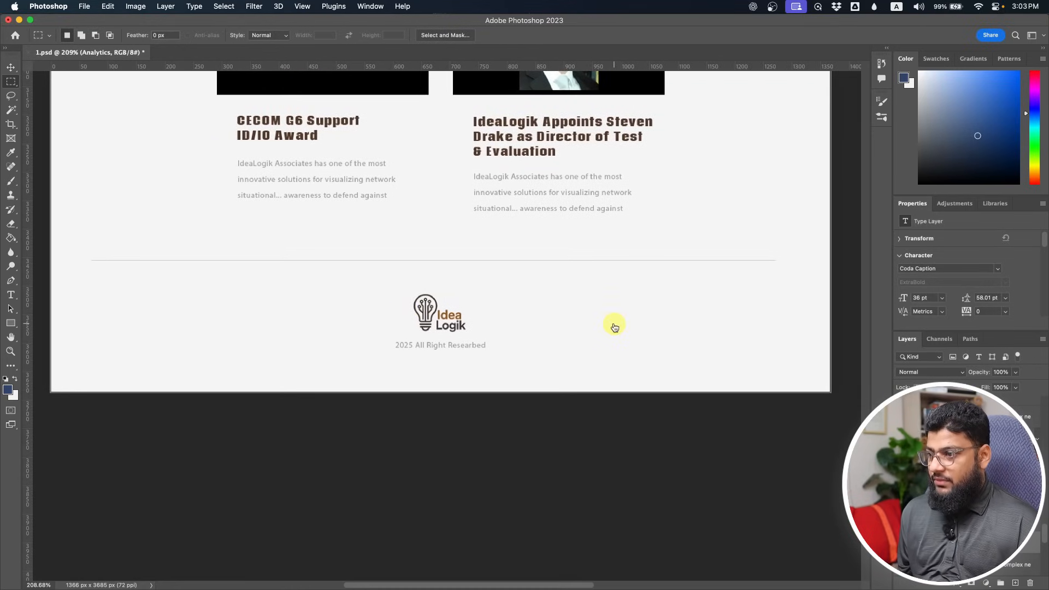
key("super+Tab")
- Add a single-column flexbox container to the footer with 60 top padding
left_click(583, 258)
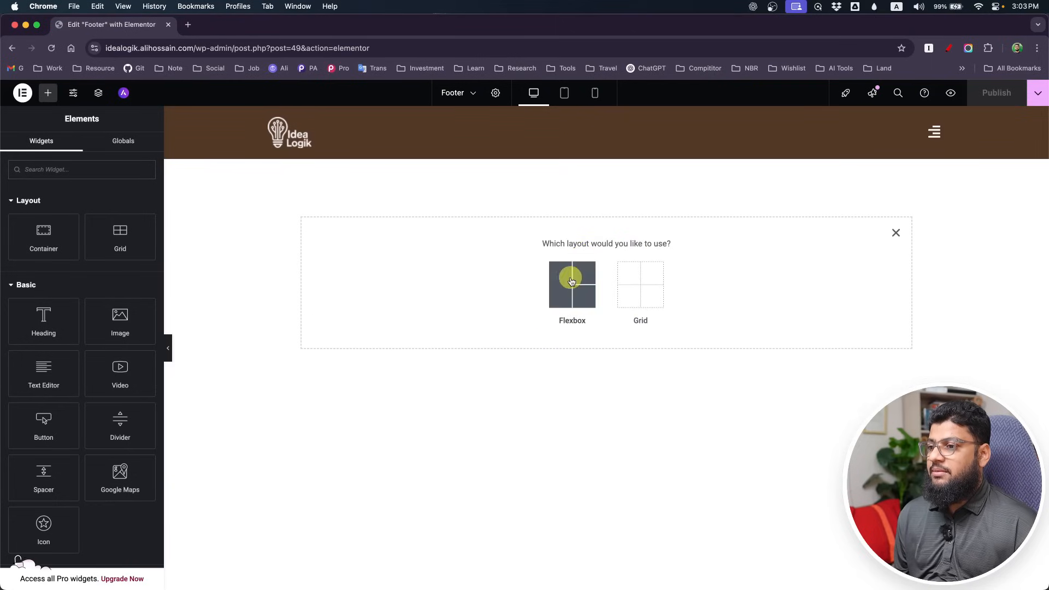
left_click(572, 276)
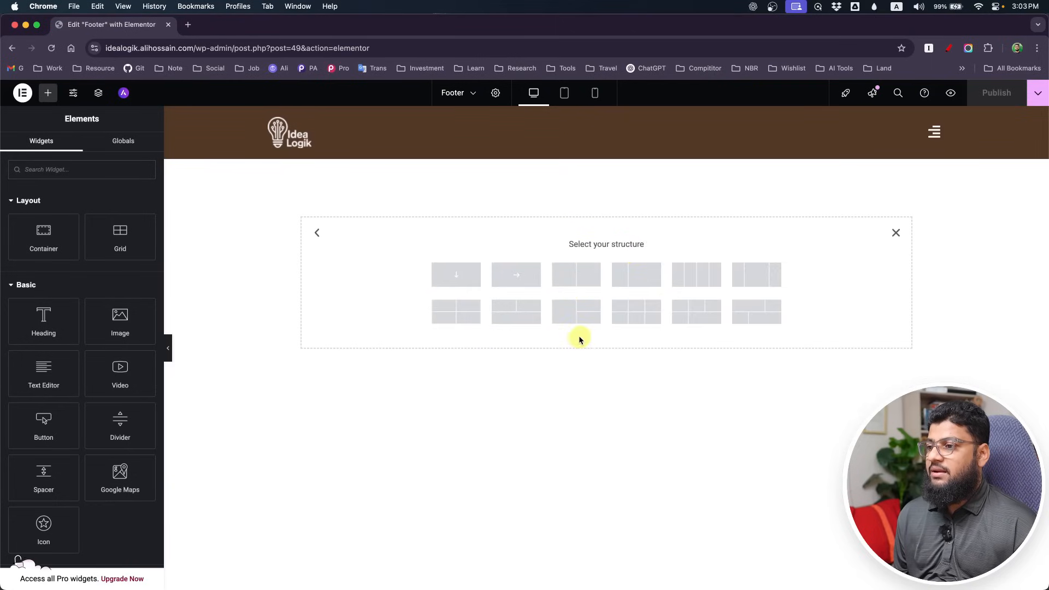
left_click(457, 282)
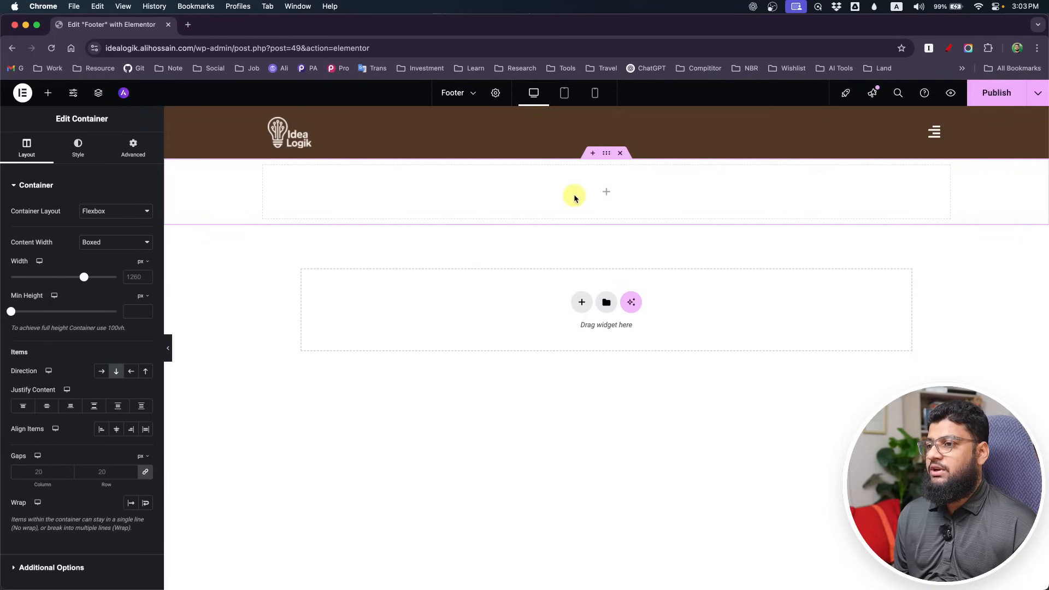
left_click(133, 147)
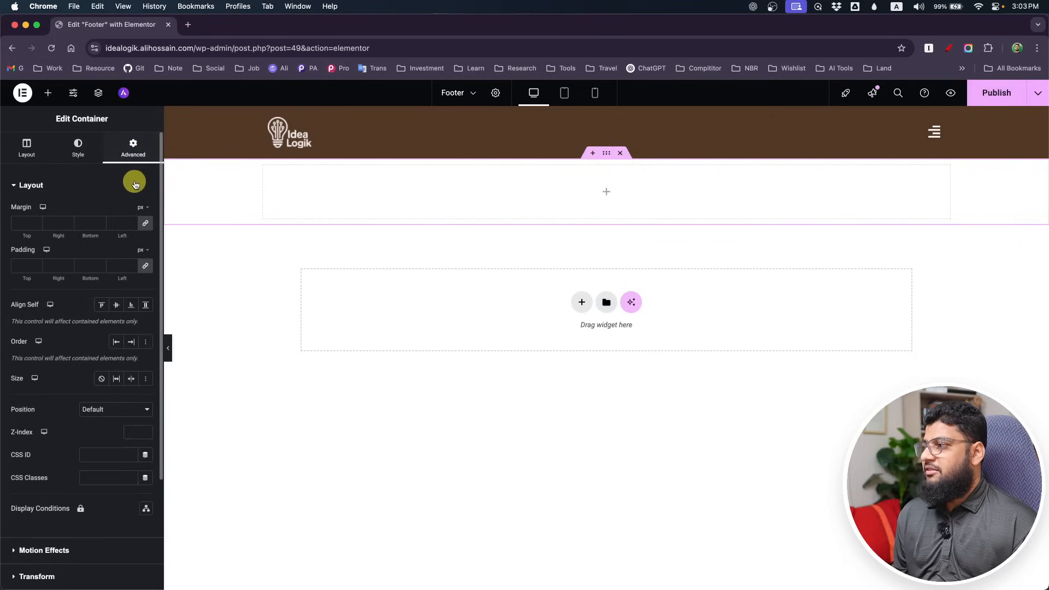
left_click(36, 266)
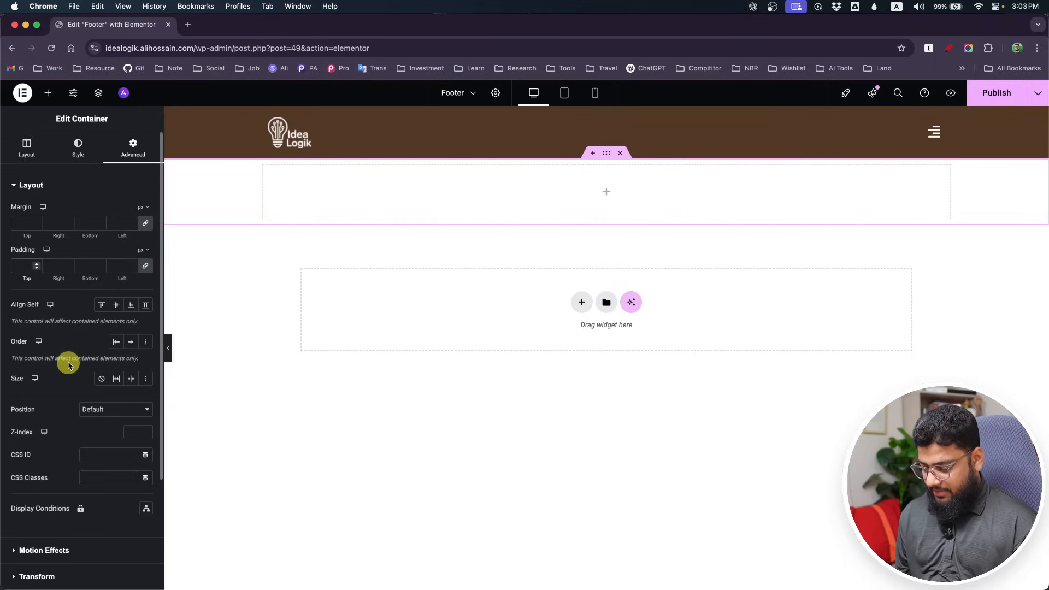
type("15")
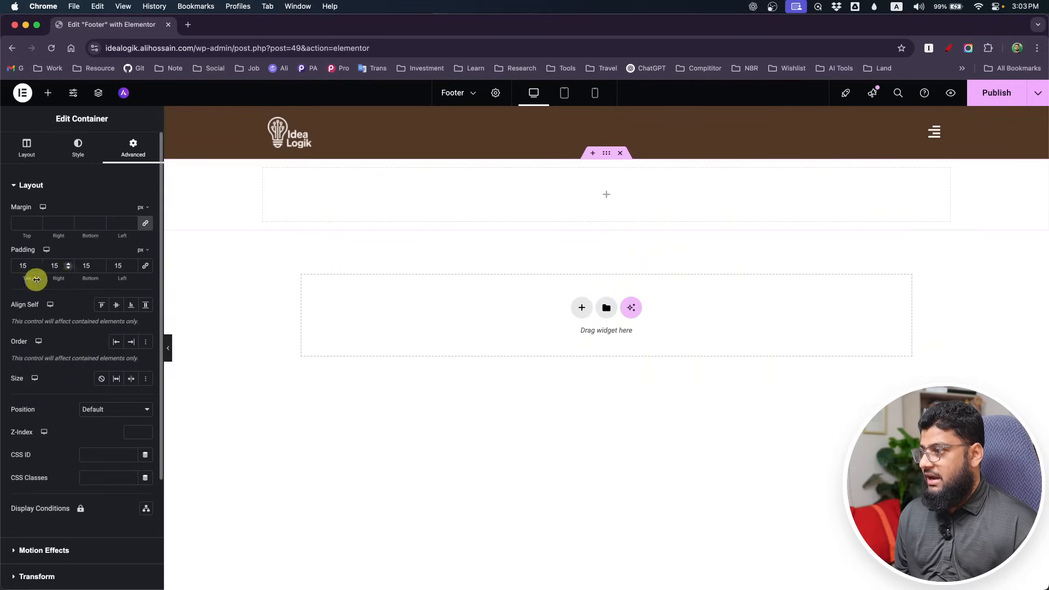
left_click_drag(31, 265, 2, 268)
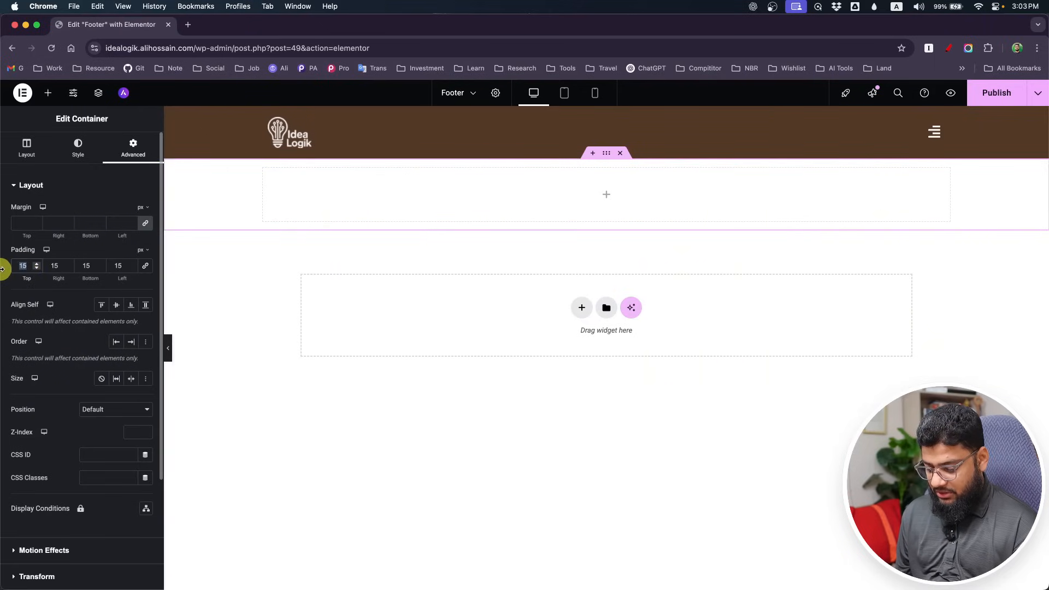
type("60")
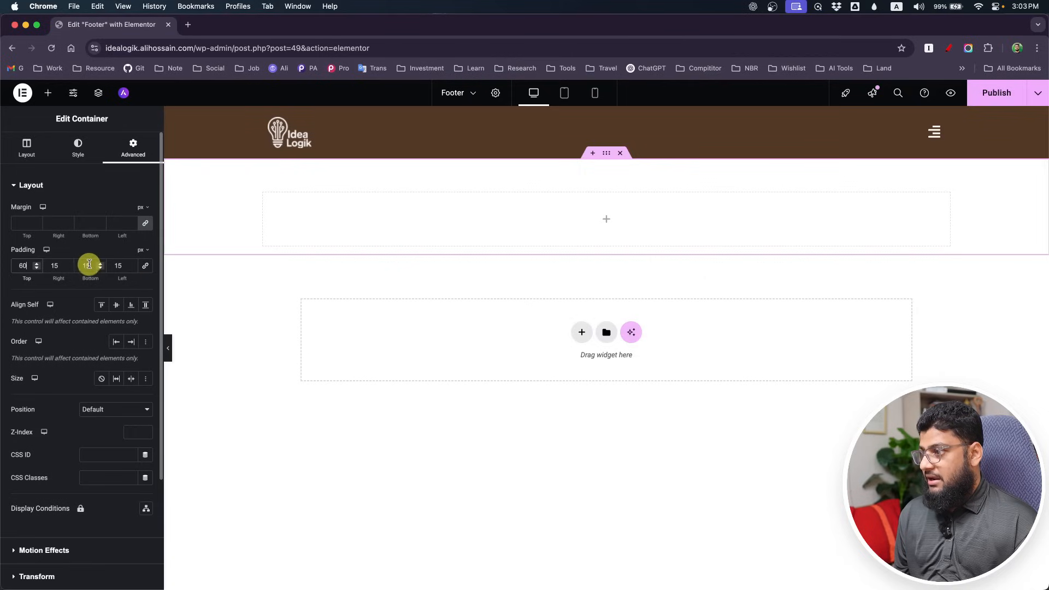
left_click_drag(90, 264, 71, 267)
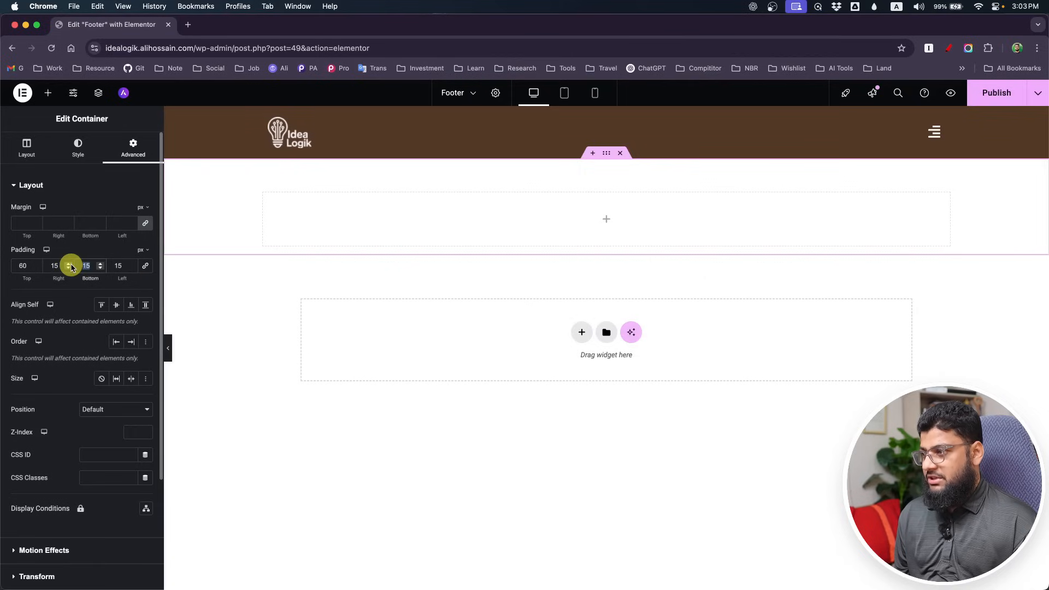
- Place a Divider widget at the top of the container, coloured with the global Text colour
left_click(47, 100)
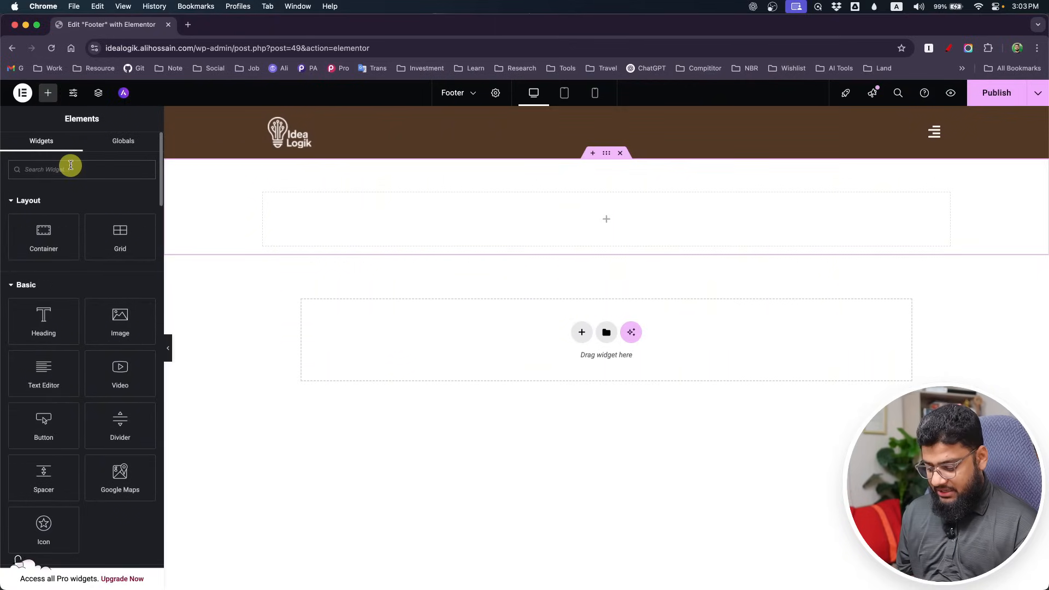
type("di")
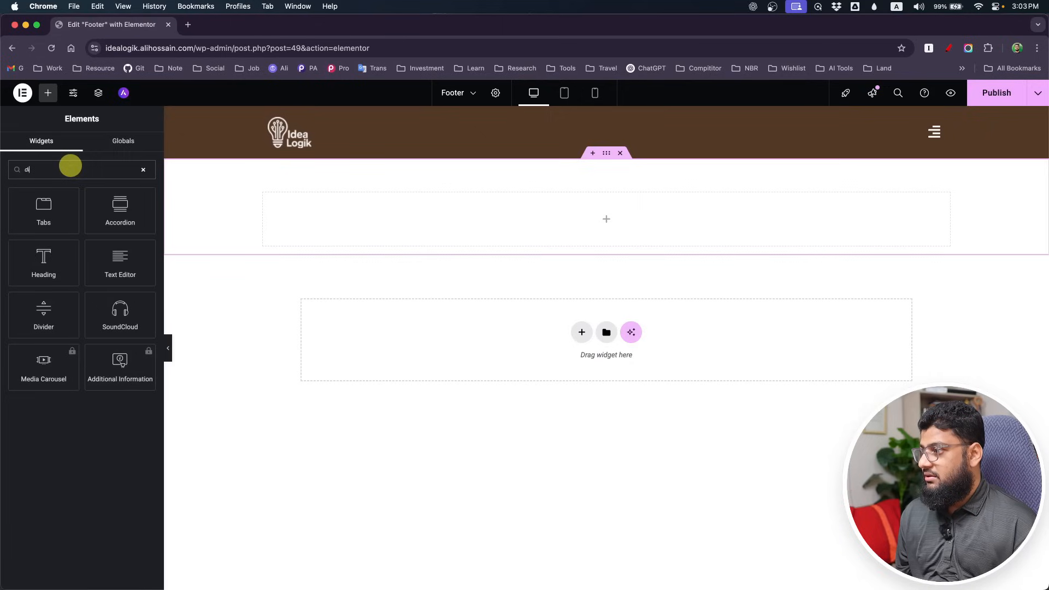
key("BackSpace")
type("i")
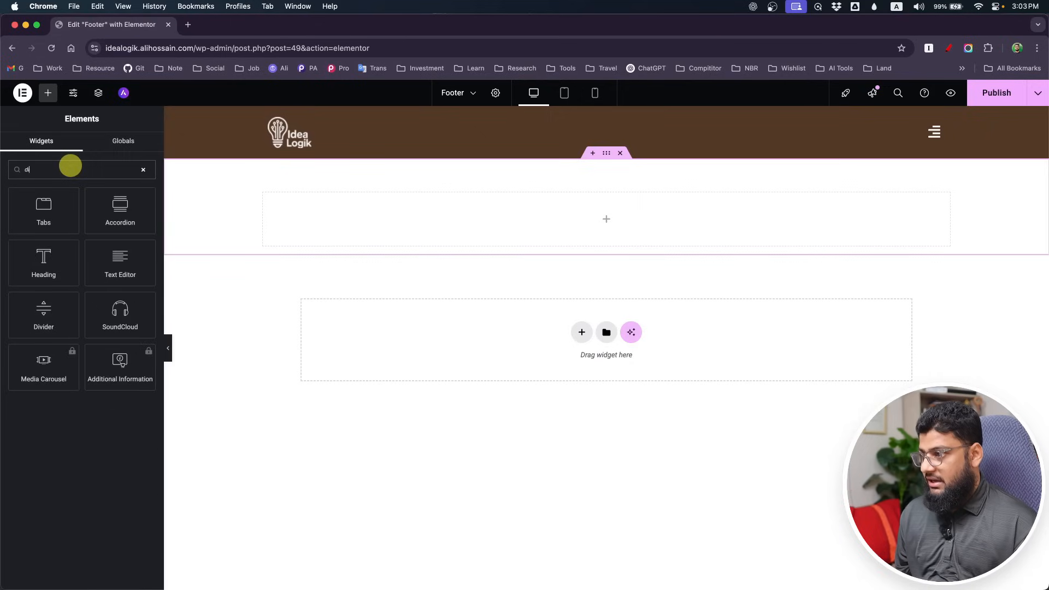
left_click_drag(43, 314, 628, 229)
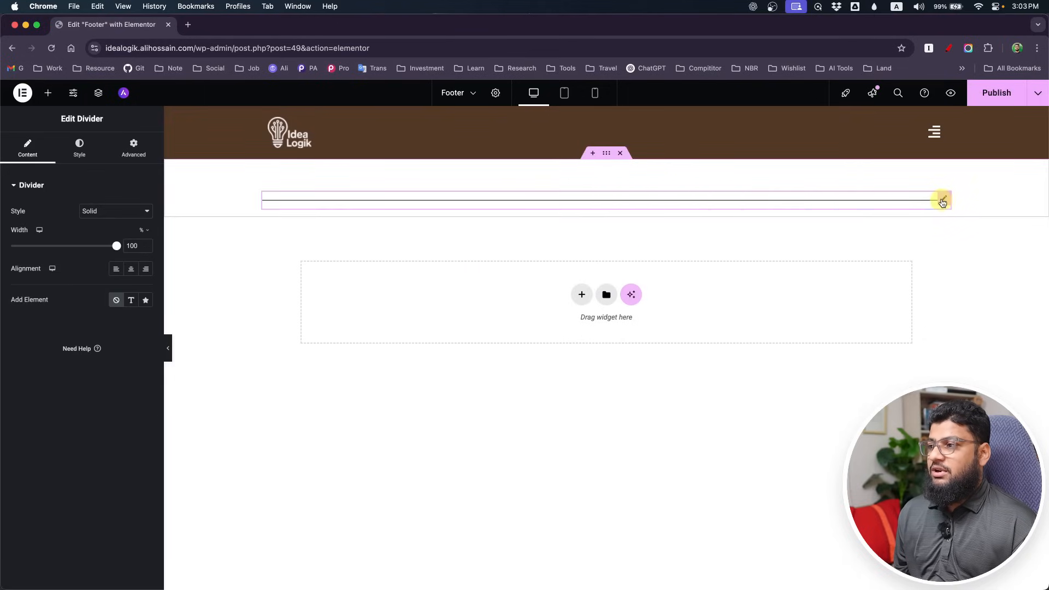
left_click(87, 153)
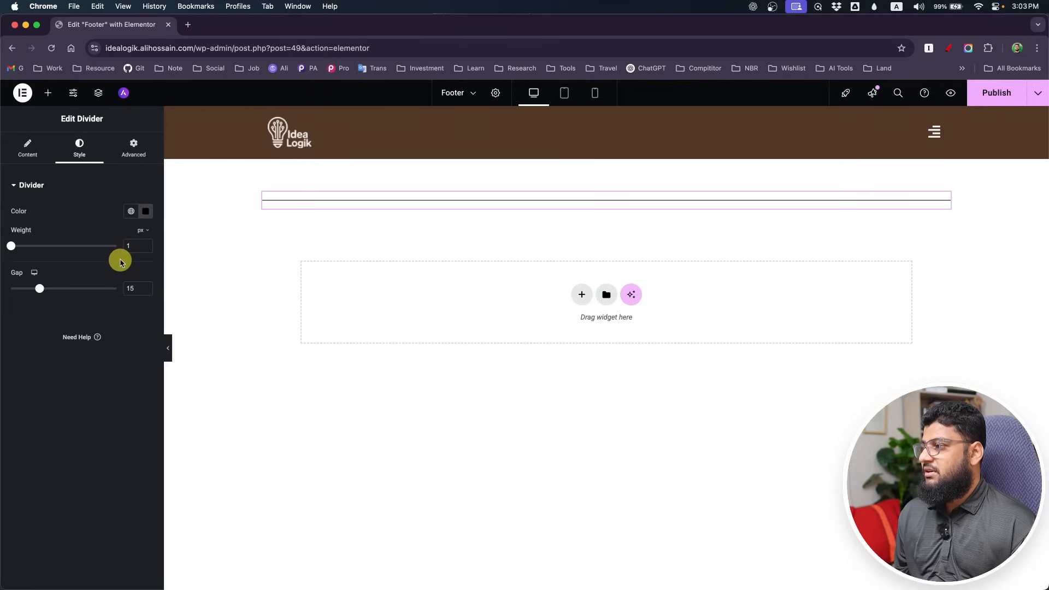
left_click(129, 213)
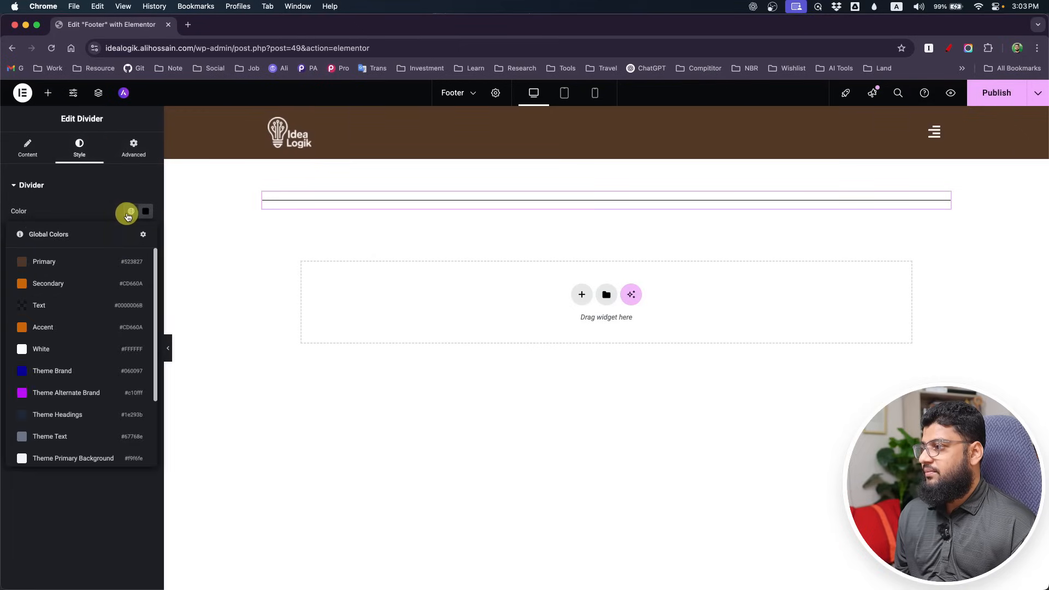
left_click(84, 311)
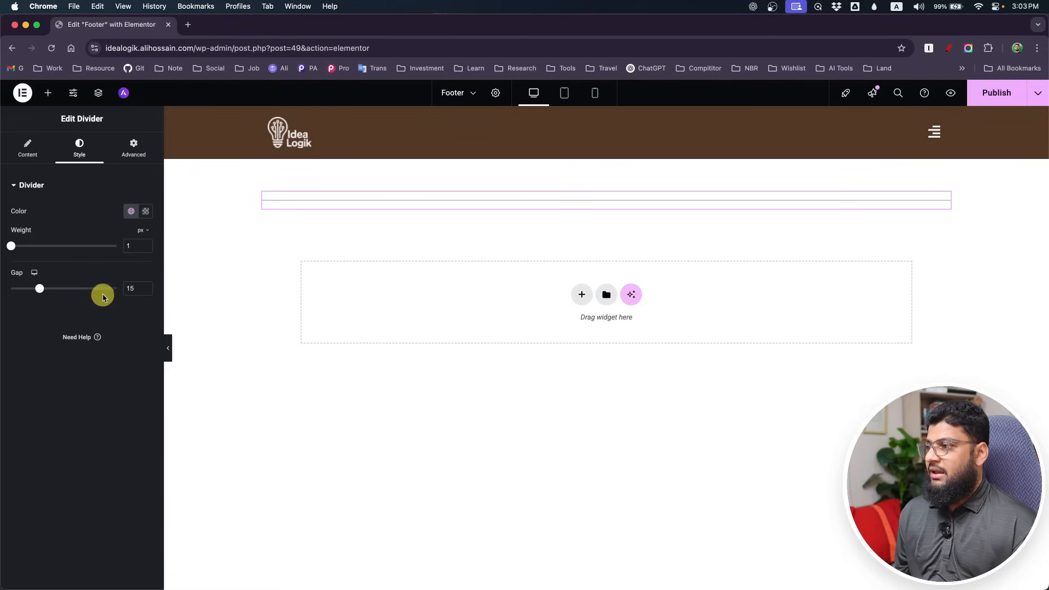
left_click(48, 93)
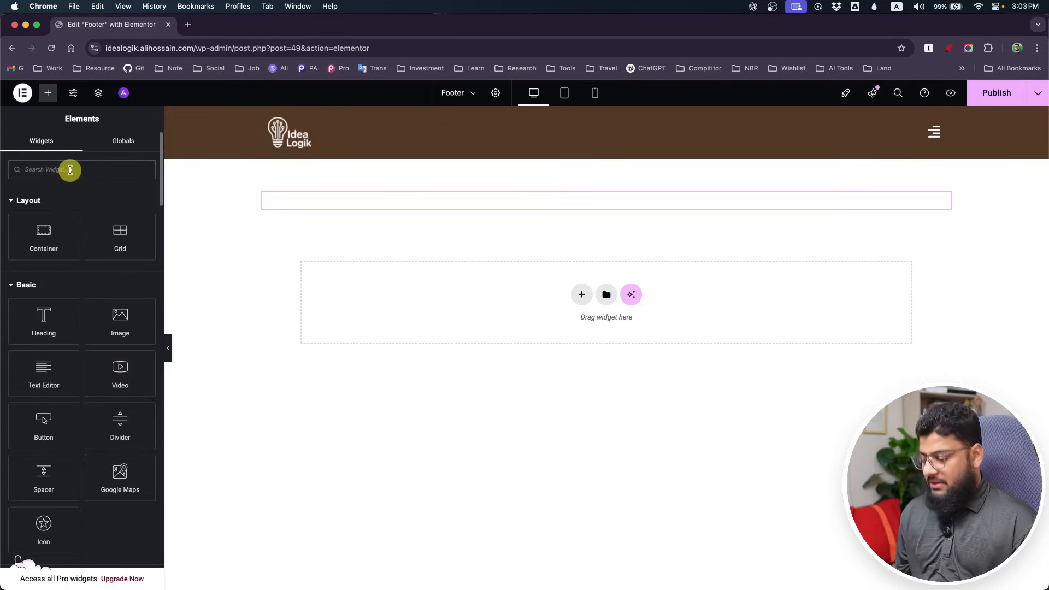
- Add a Site Logo below the divider using the Idea Logik image at a custom 120 px width
type("logo")
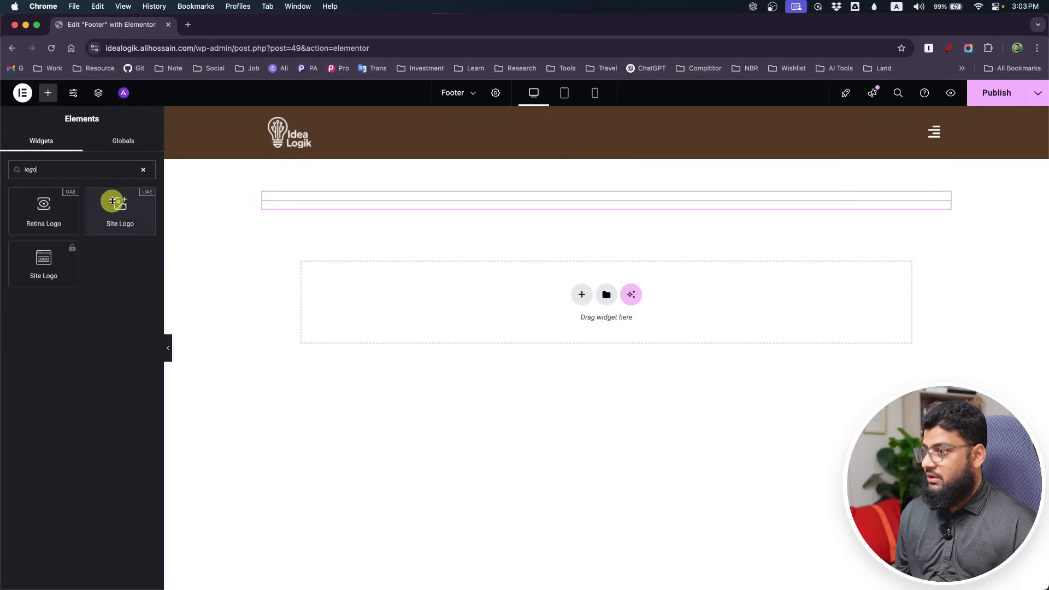
left_click_drag(113, 198, 637, 204)
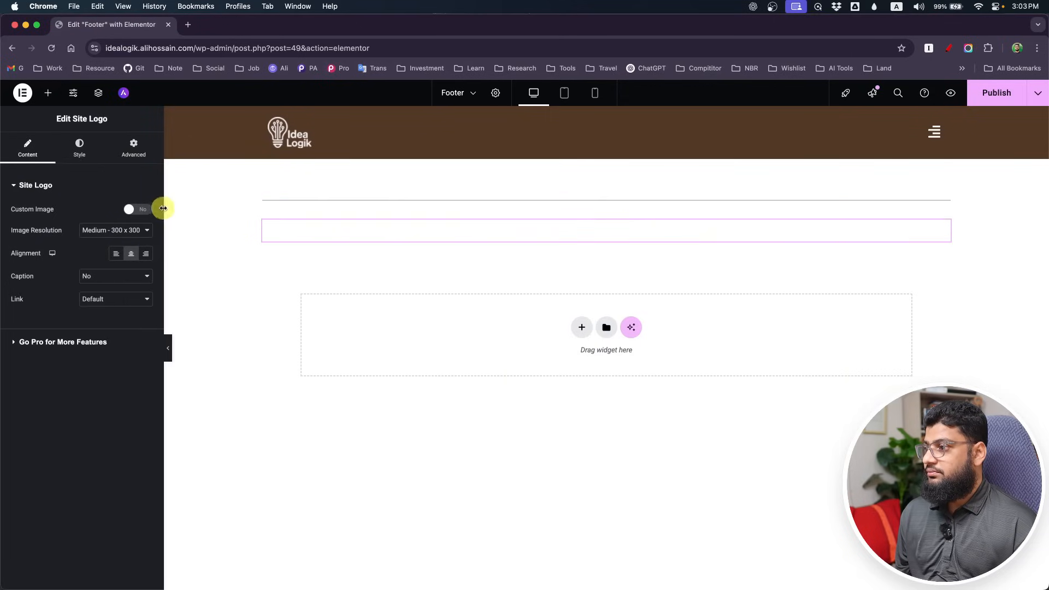
left_click(147, 211)
left_click(143, 247)
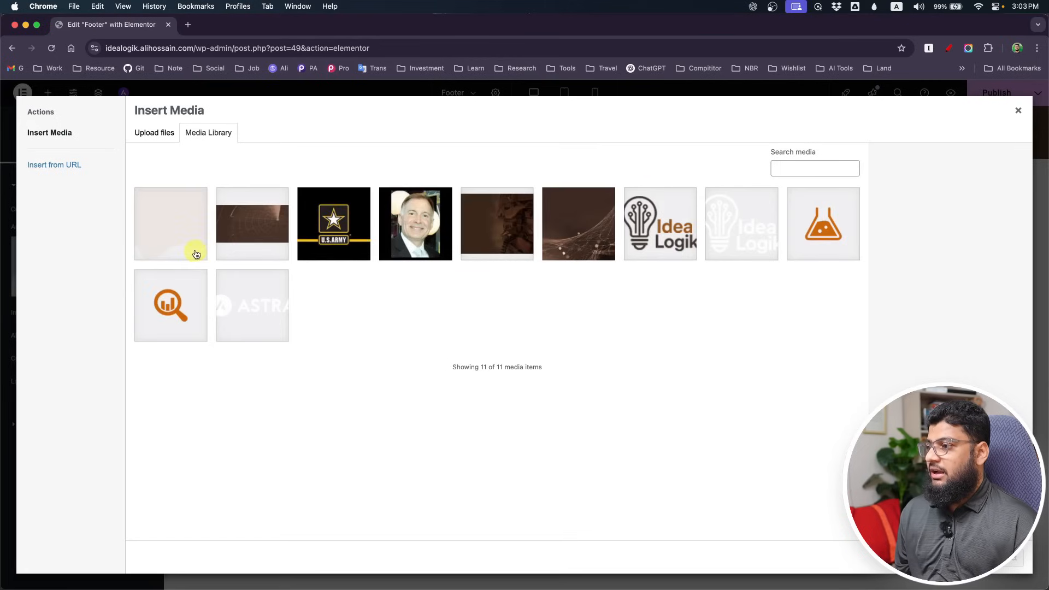
left_click(660, 224)
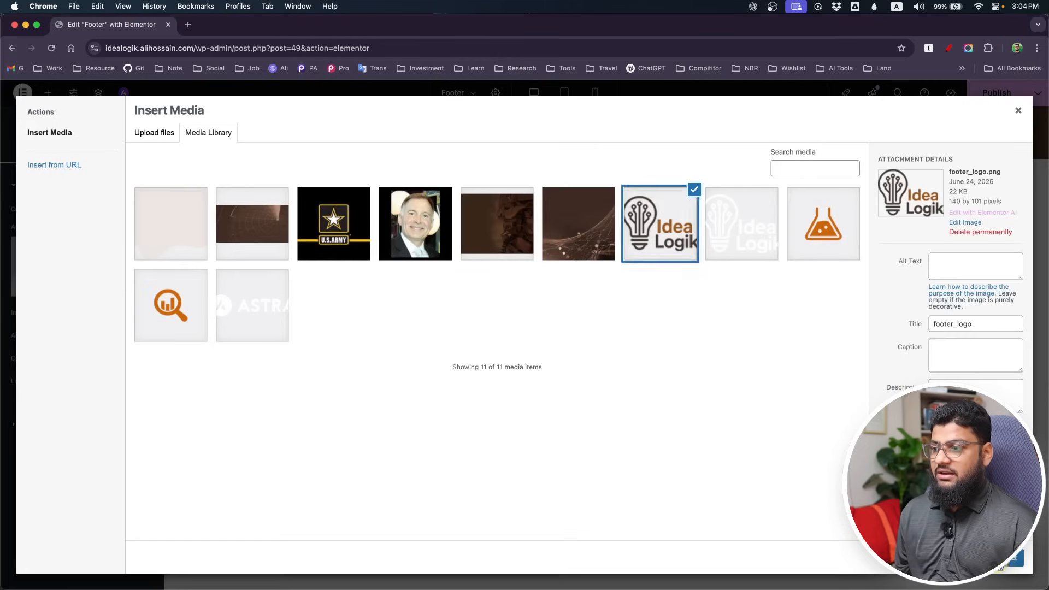
left_click(995, 558)
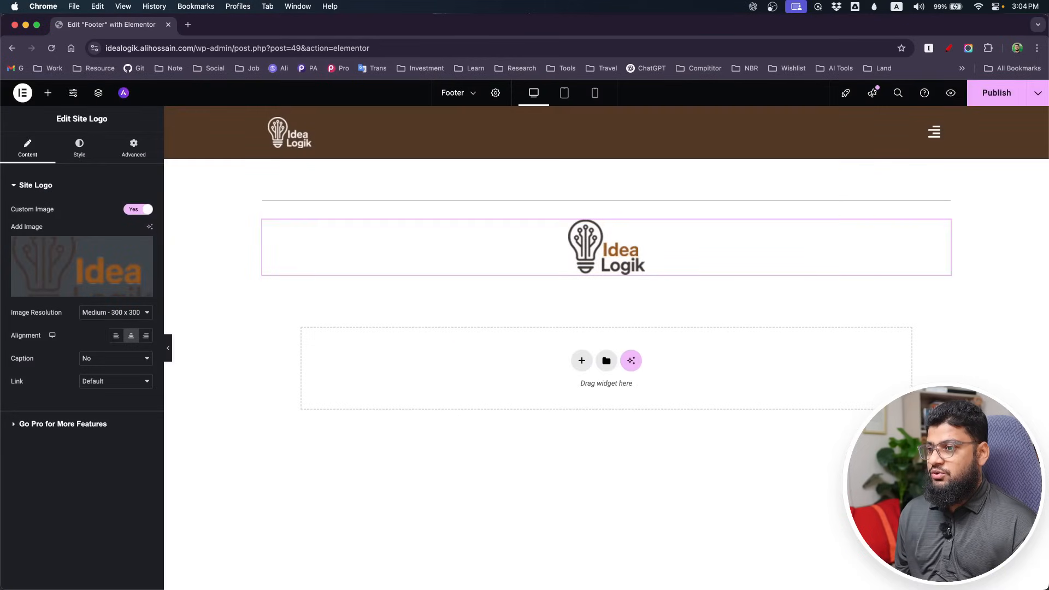
left_click(117, 312)
left_click(106, 385)
left_click(19, 369)
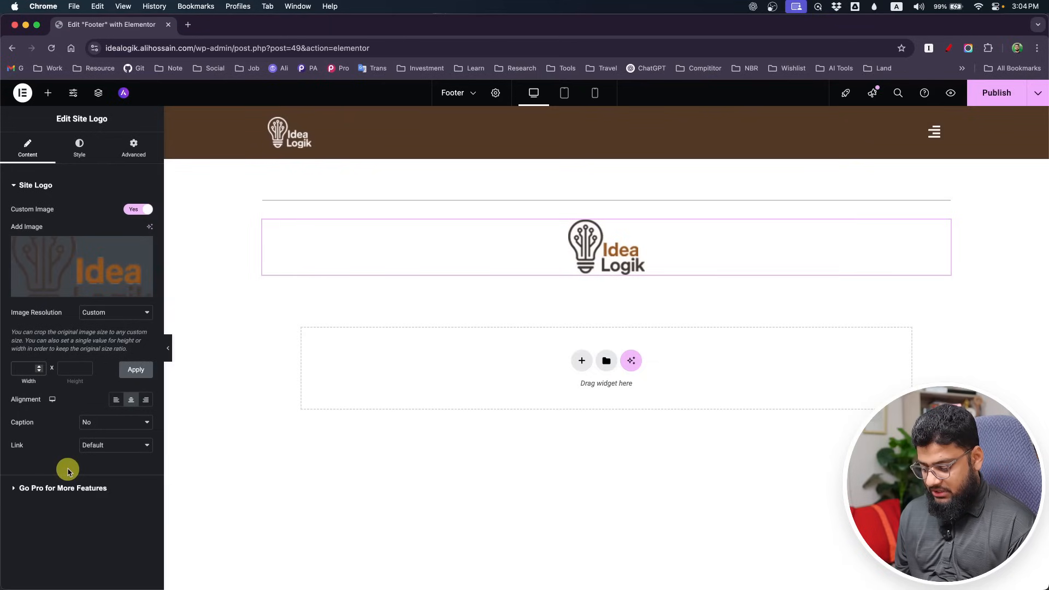
left_click(129, 371)
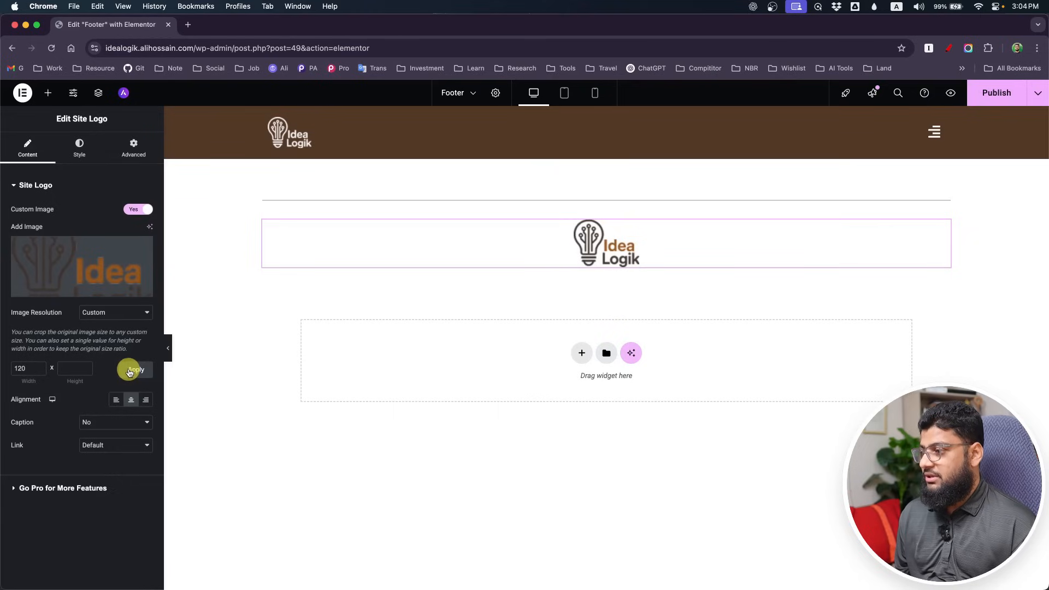
left_click(48, 93)
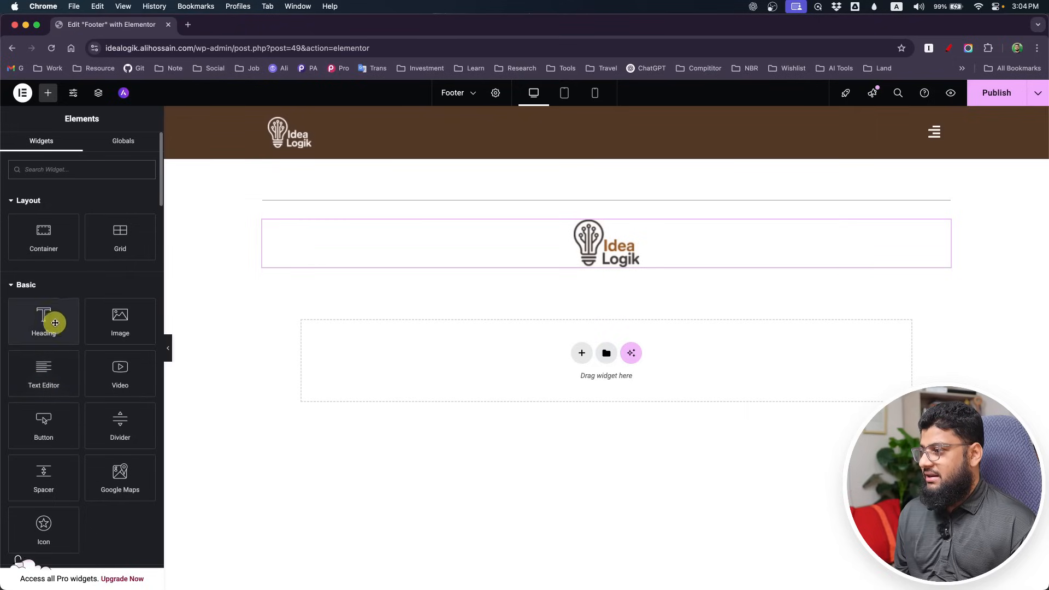
- Add a heading below the logo containing the copyright line copied from the Photoshop mockup
left_click_drag(55, 323, 601, 268)
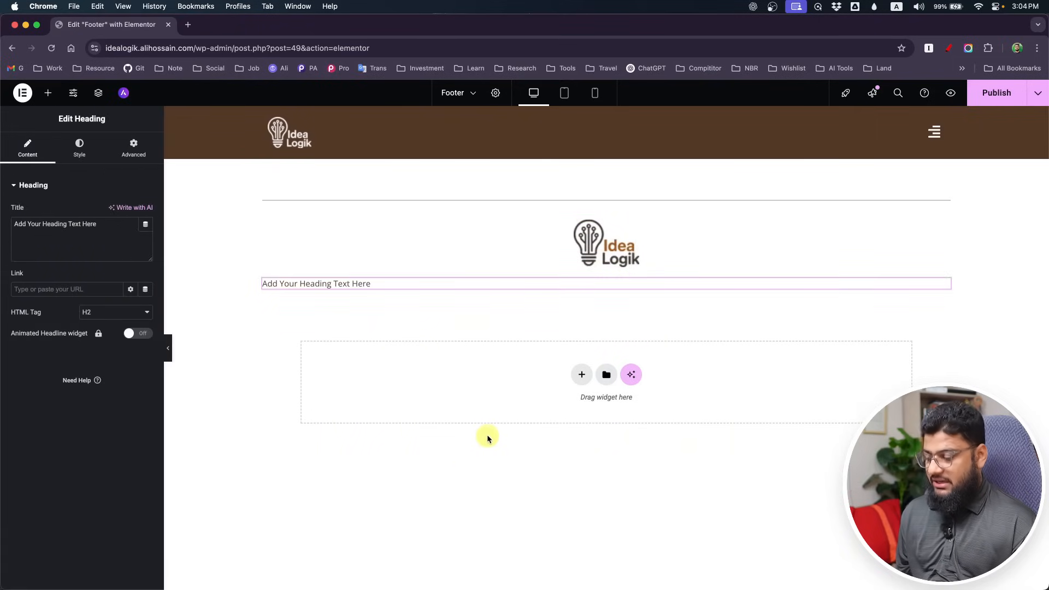
key("super+Tab")
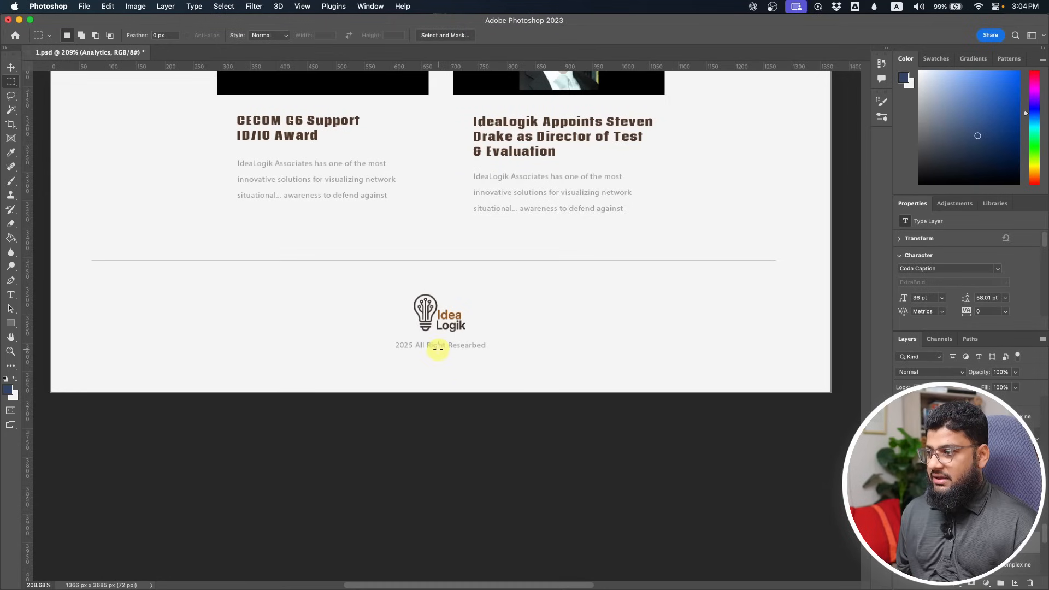
left_click(9, 296)
left_click(427, 345)
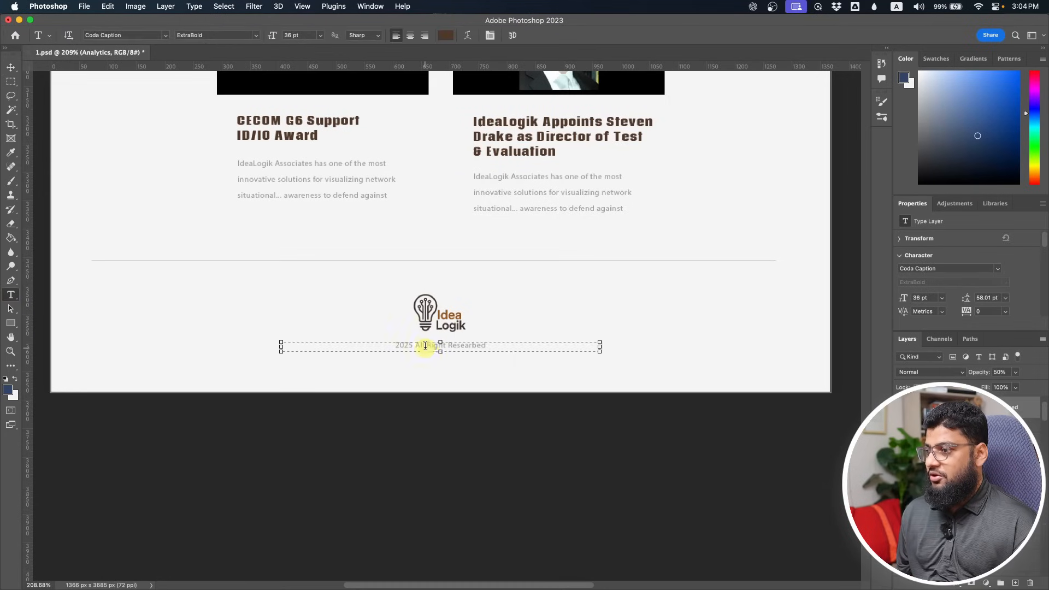
key("super+a")
key("super+c")
key("super+Tab")
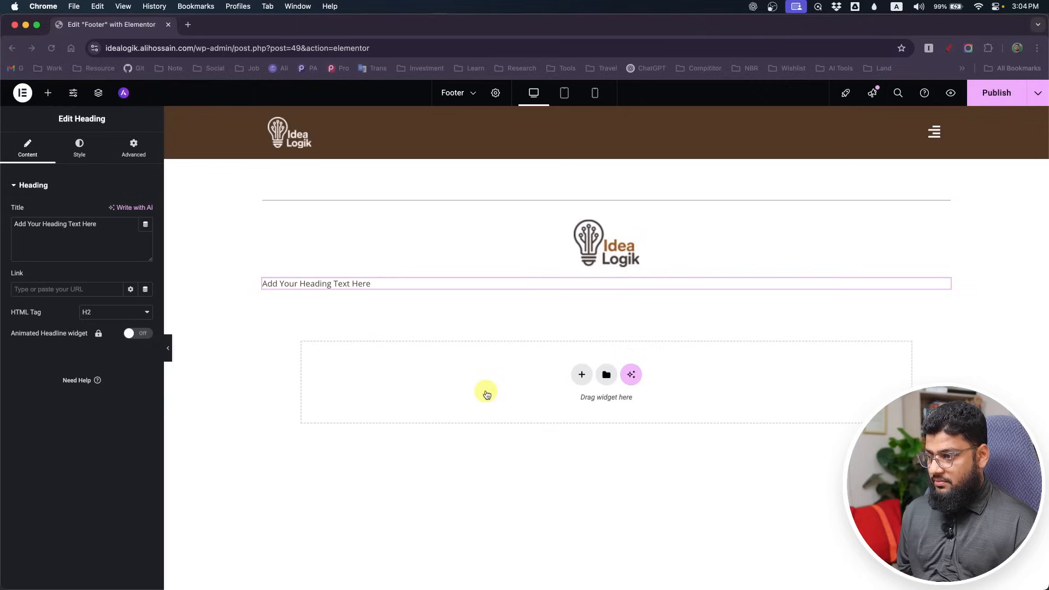
left_click(53, 250)
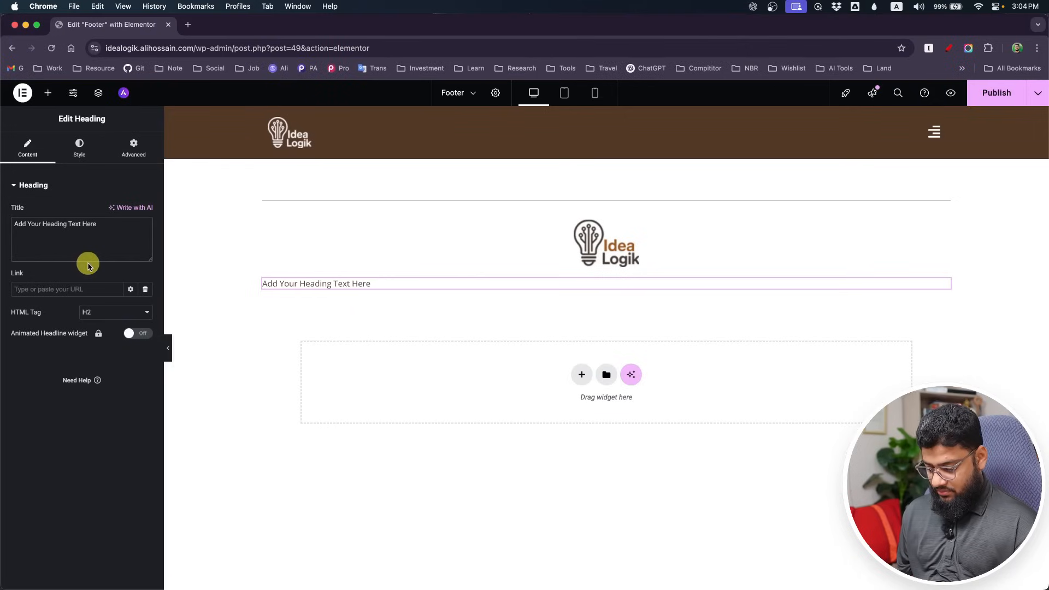
key("super+a")
key("super+v")
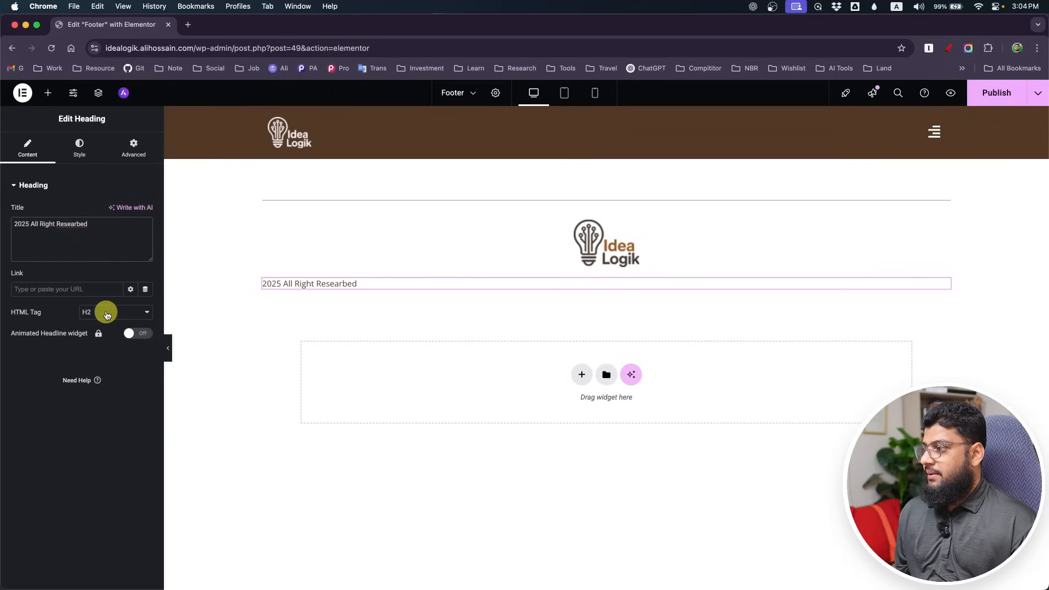
- Make the heading a centred paragraph in the Primary global font at 12 px
left_click(106, 312)
left_click(113, 397)
left_click(84, 143)
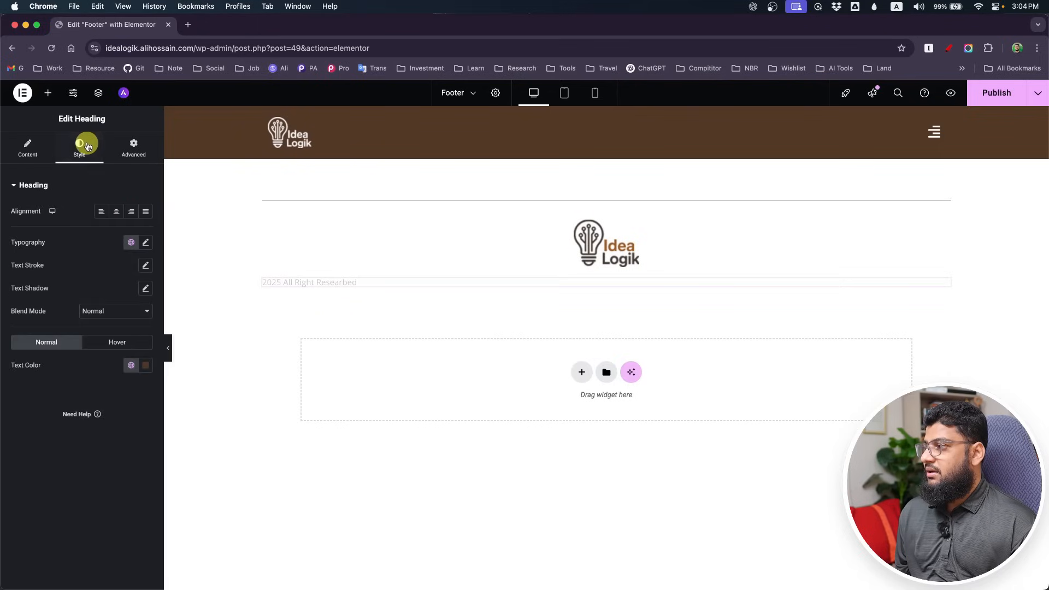
left_click(132, 244)
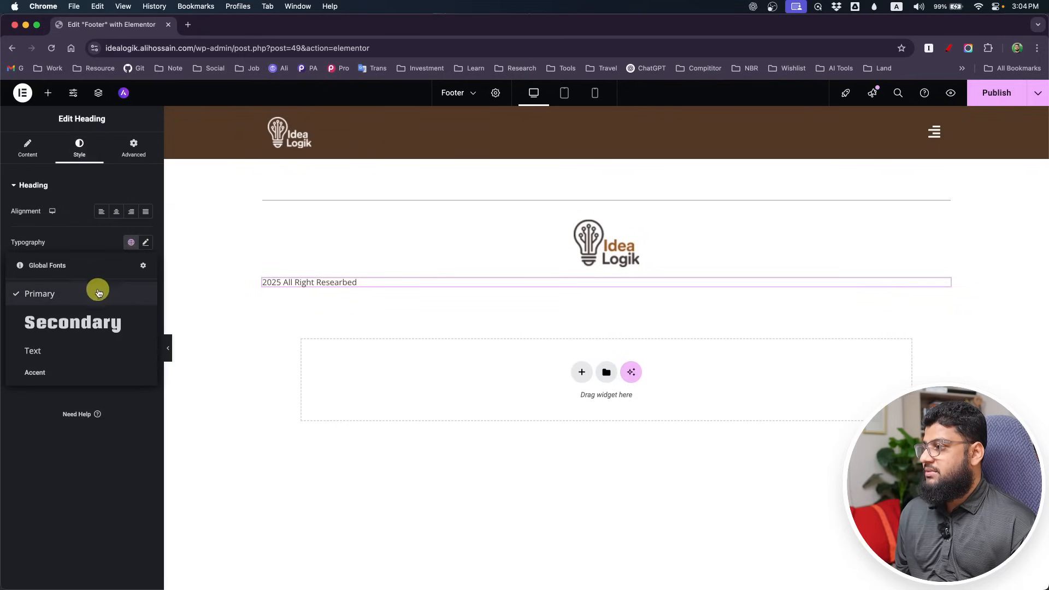
left_click(97, 290)
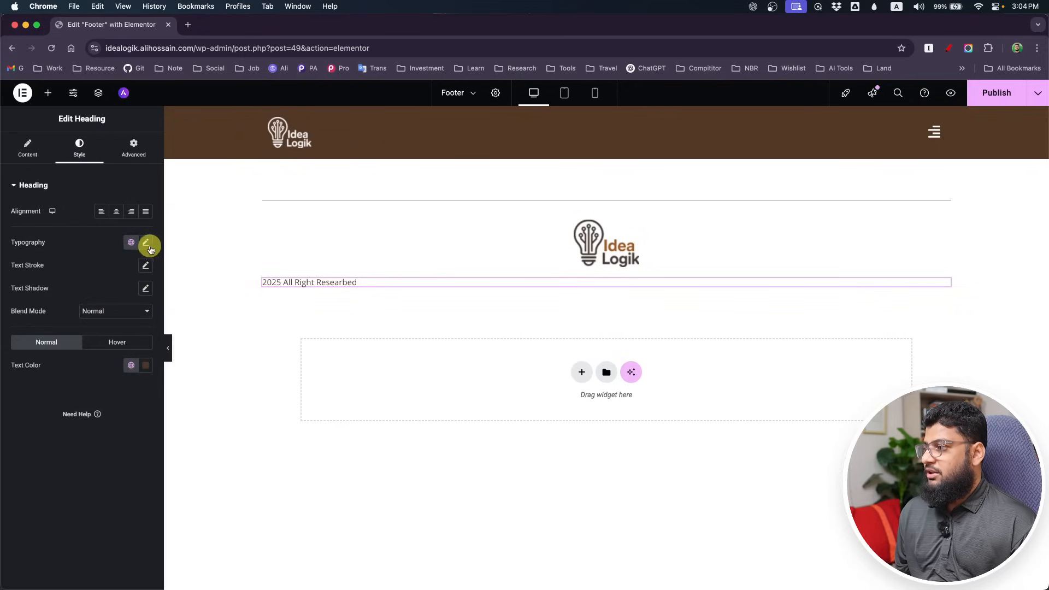
left_click(146, 243)
double_click(127, 327)
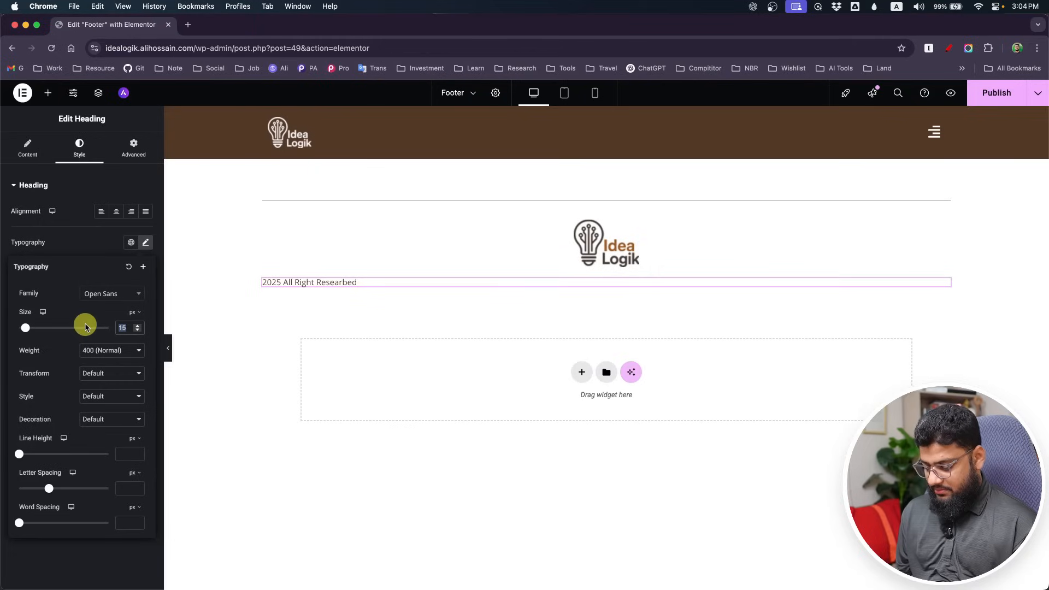
type("12")
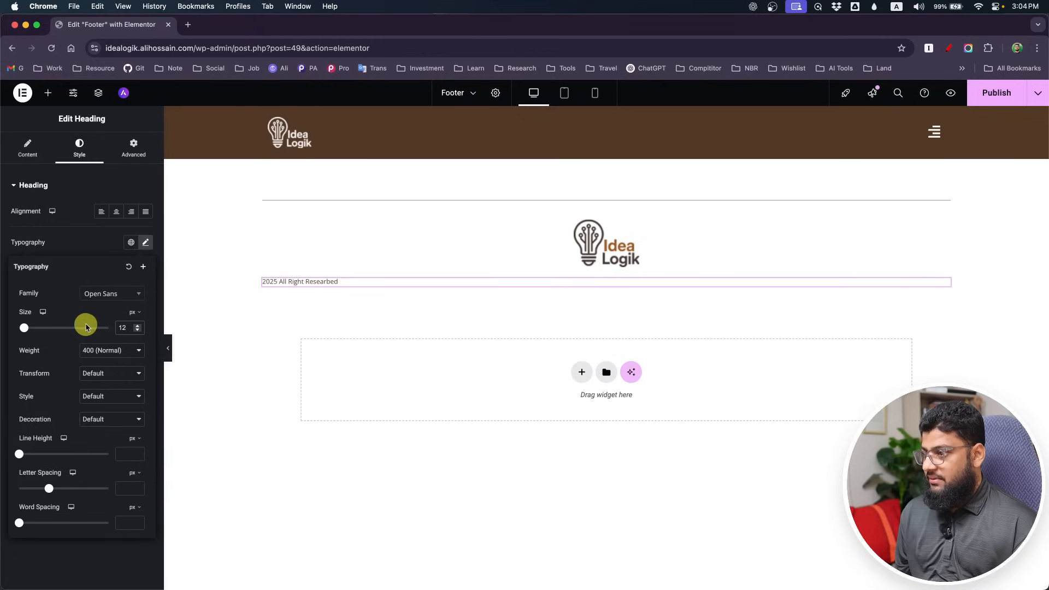
left_click(117, 213)
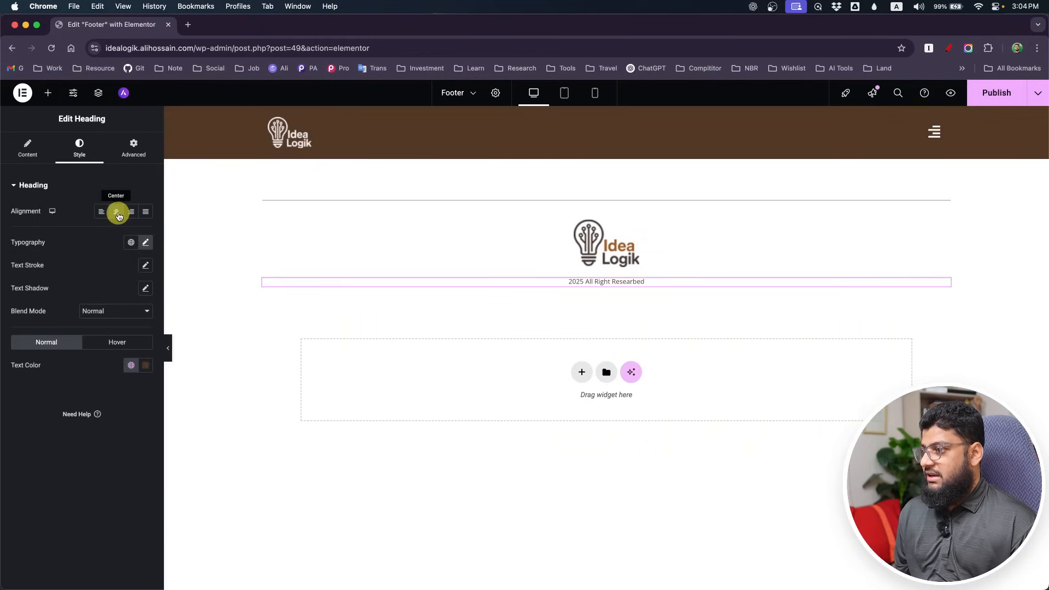
- Apply the global Text colour to the copyright line and compare it against the mockup
left_click(131, 367)
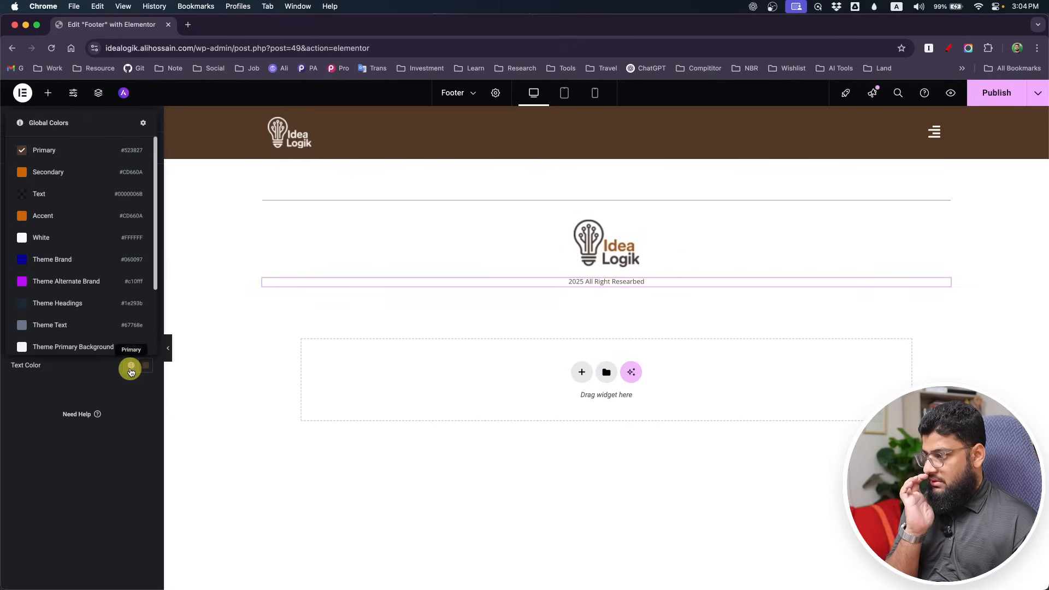
left_click(53, 194)
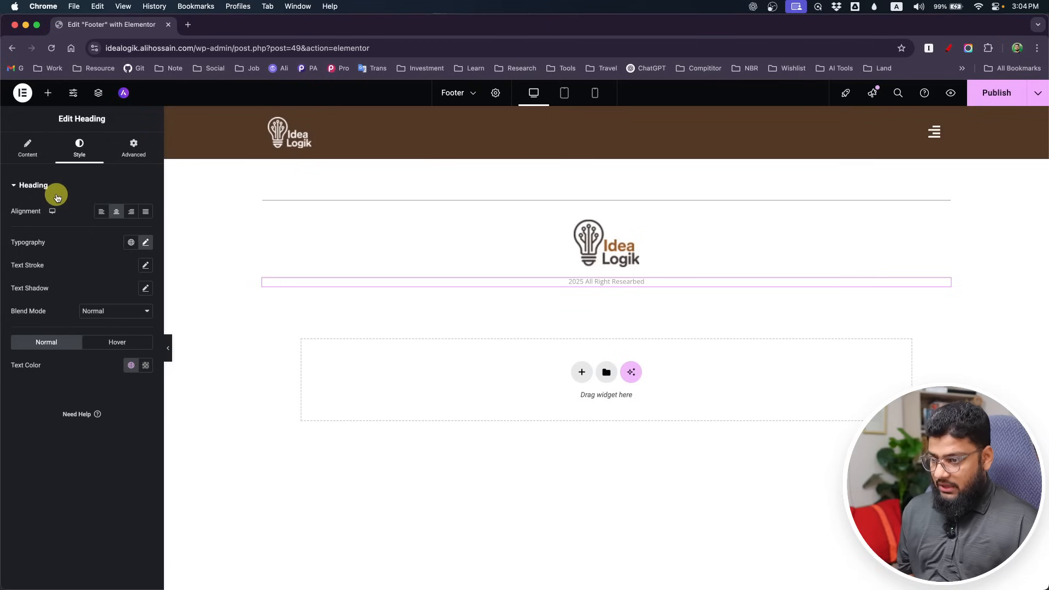
key("super+Tab")
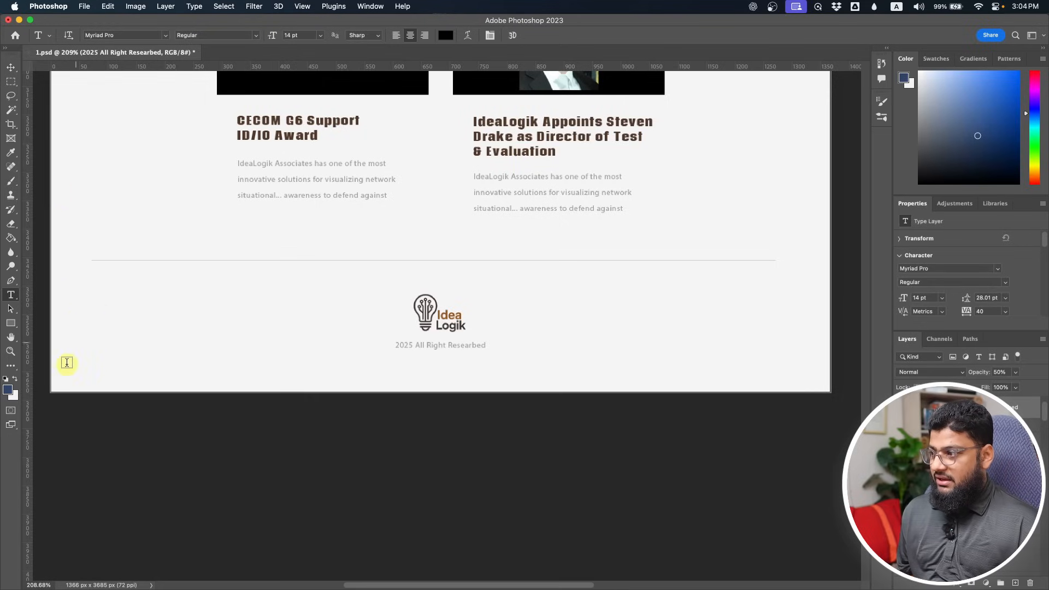
left_click(418, 346)
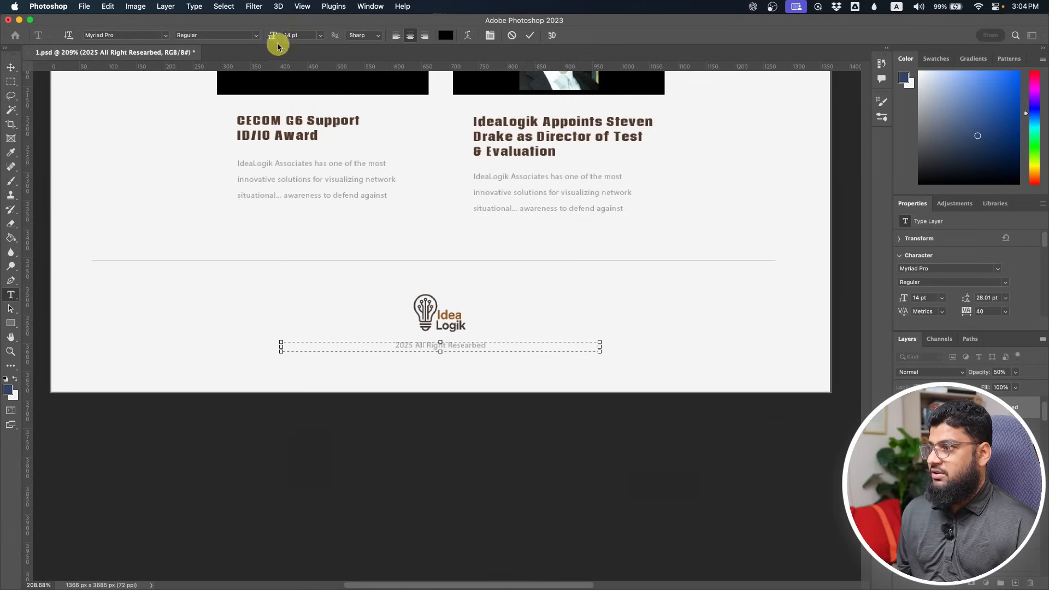
key("super+Tab")
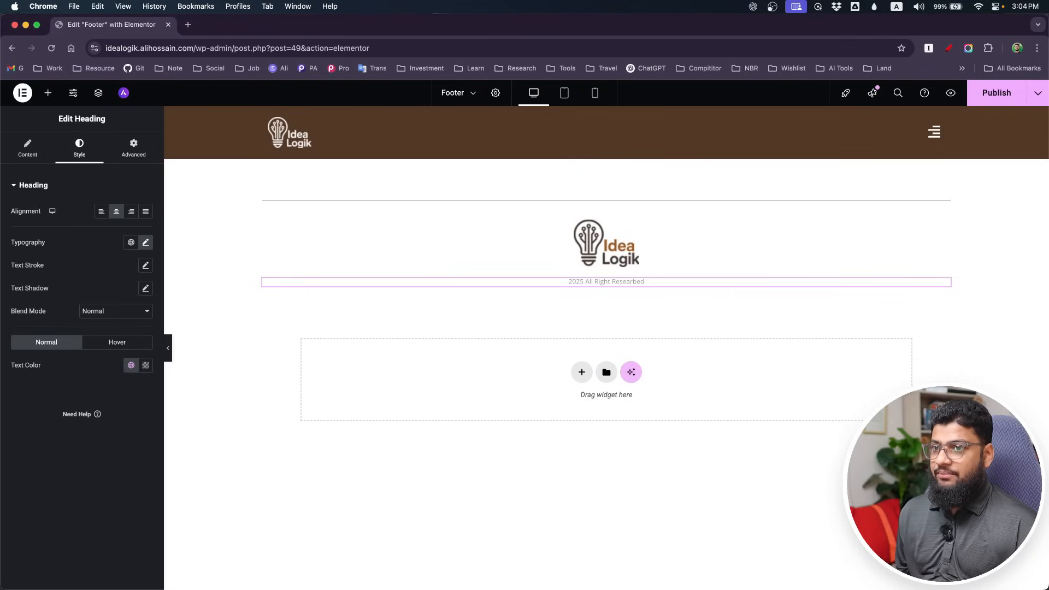
- Publish the footer and check it in the tablet and mobile previews
left_click(992, 94)
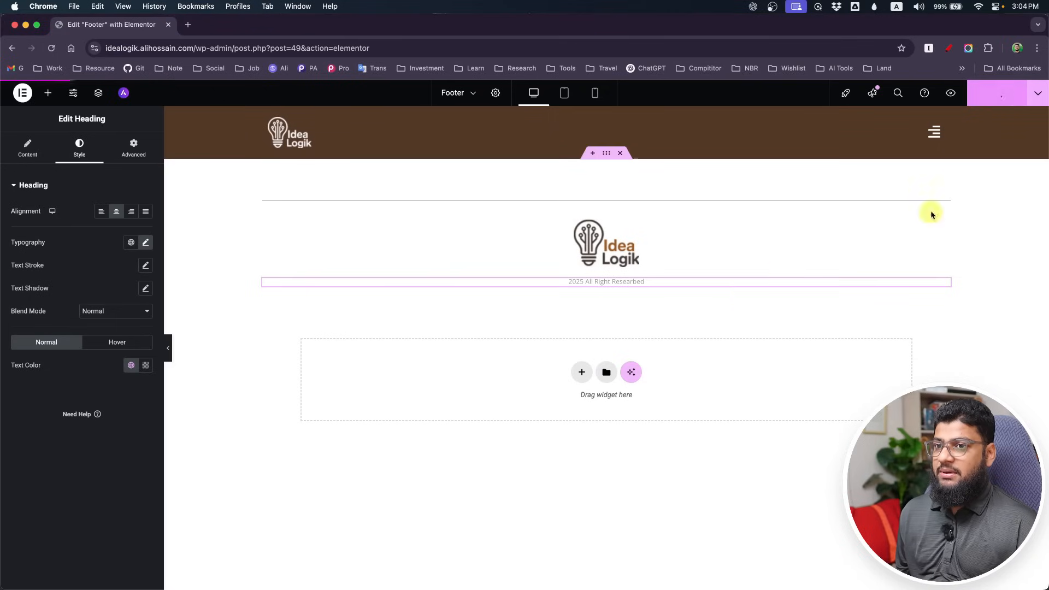
left_click(568, 100)
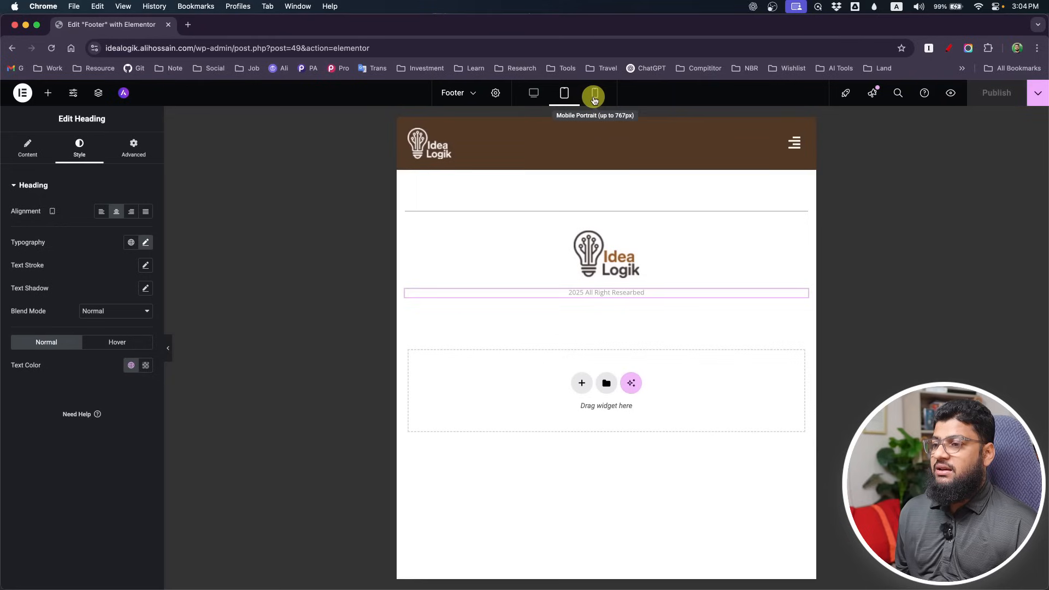
left_click(596, 97)
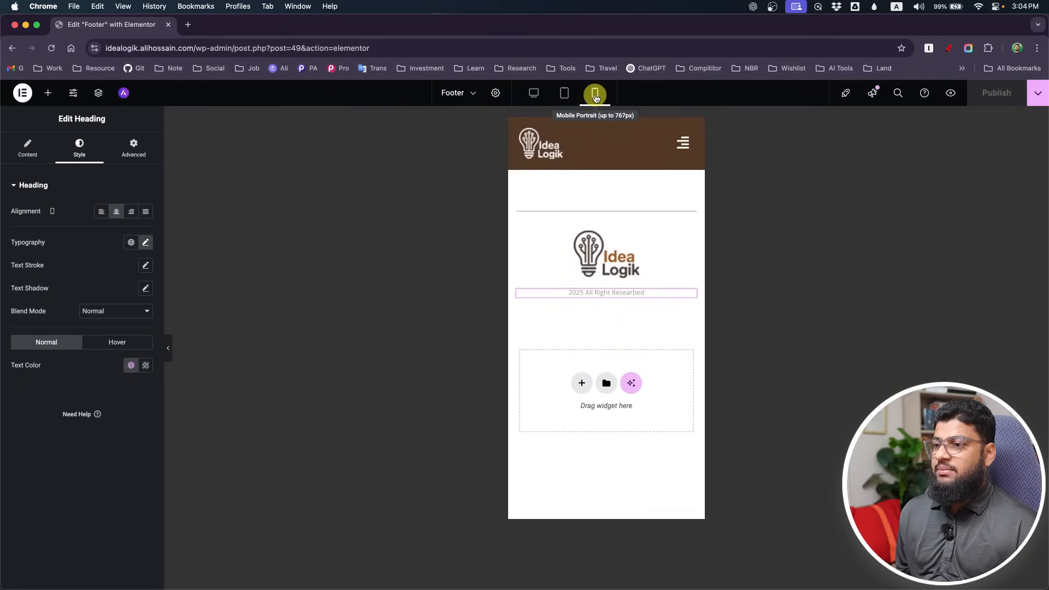
left_click(565, 94)
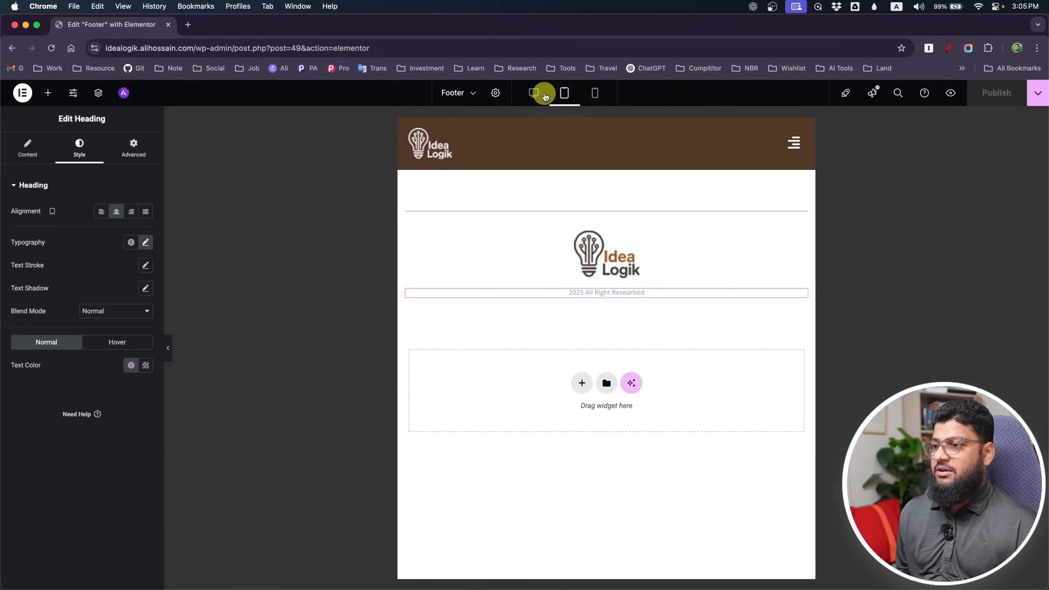
left_click(534, 93)
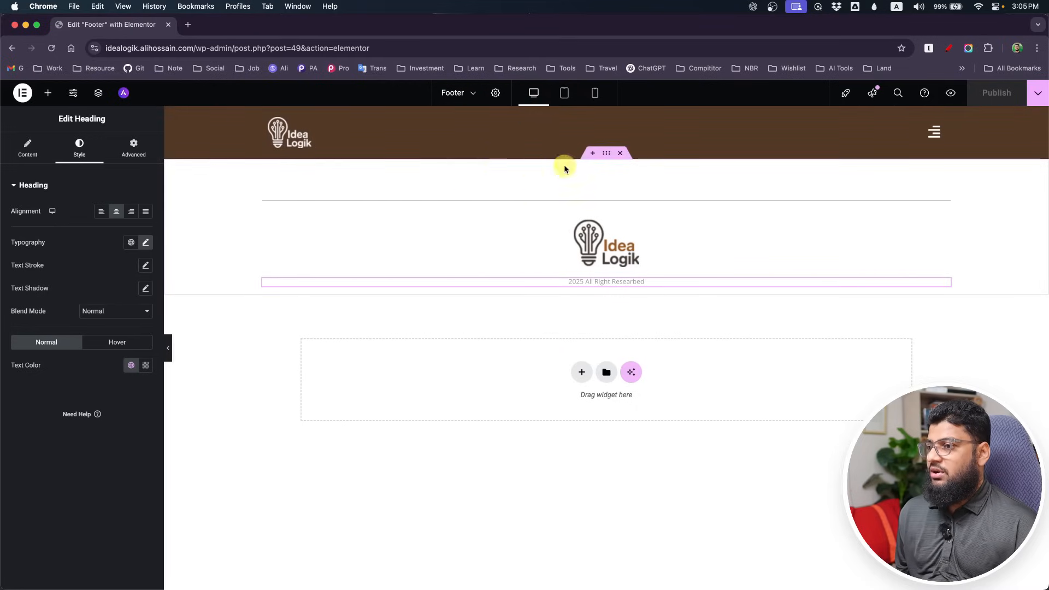
- Reduce the footer container's top padding to 30 px and exit to WordPress
left_click(606, 153)
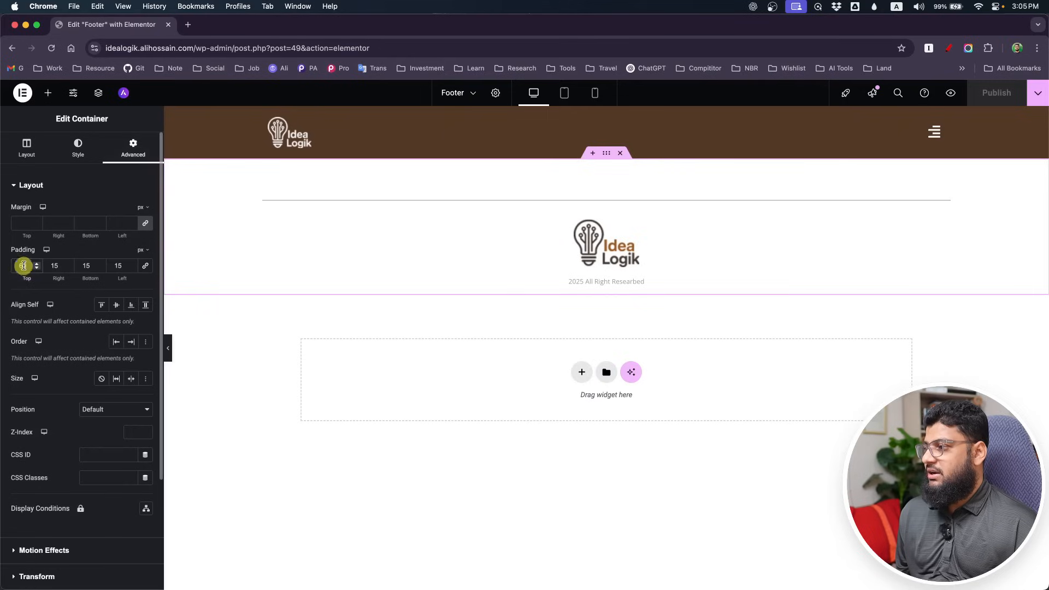
type("6030")
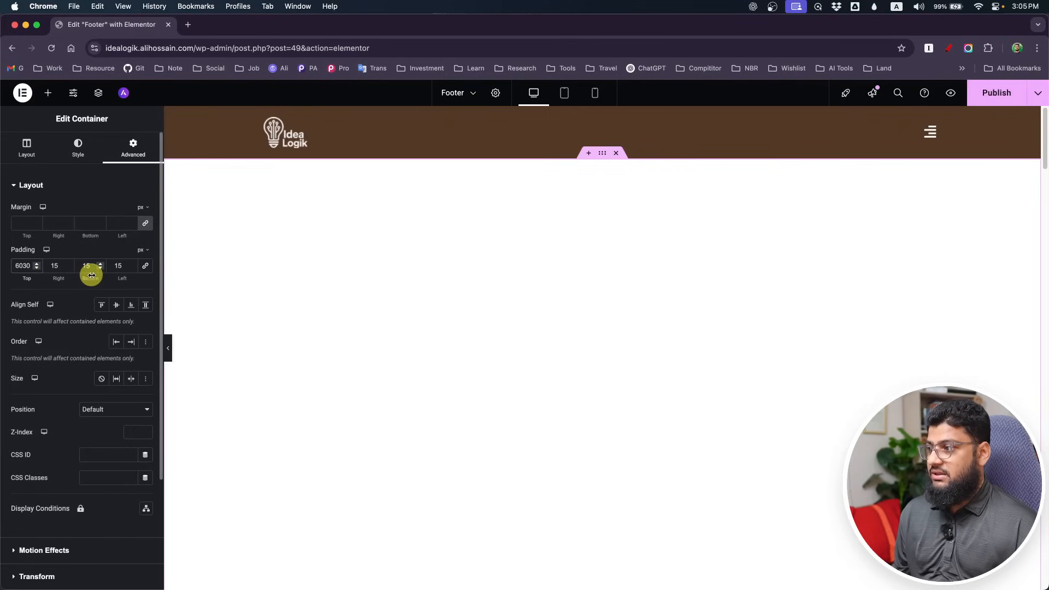
key("BackSpace")
key("BackSpace")
left_click(22, 93)
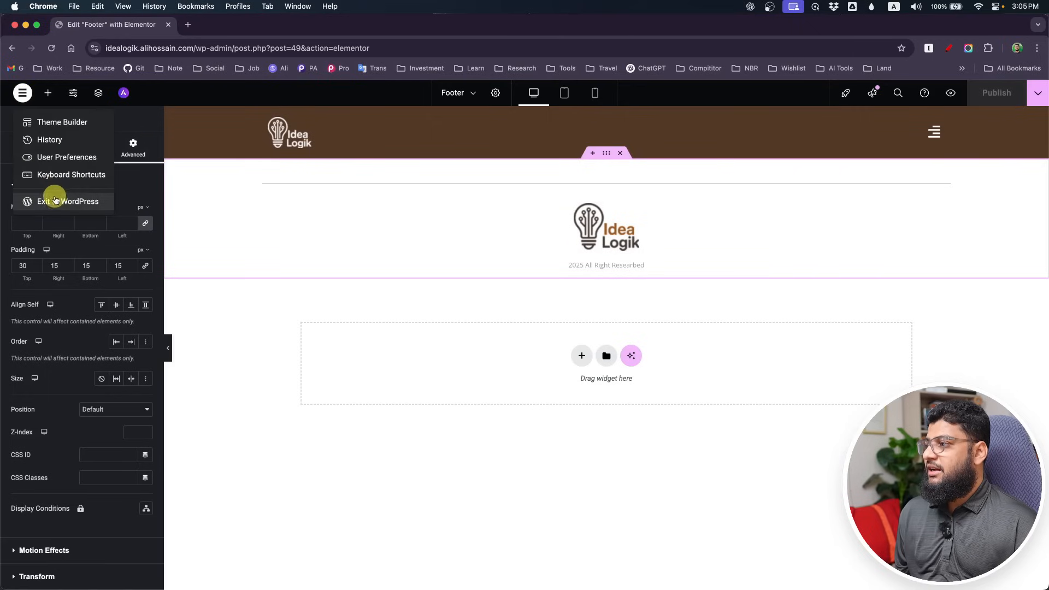
left_click(60, 201)
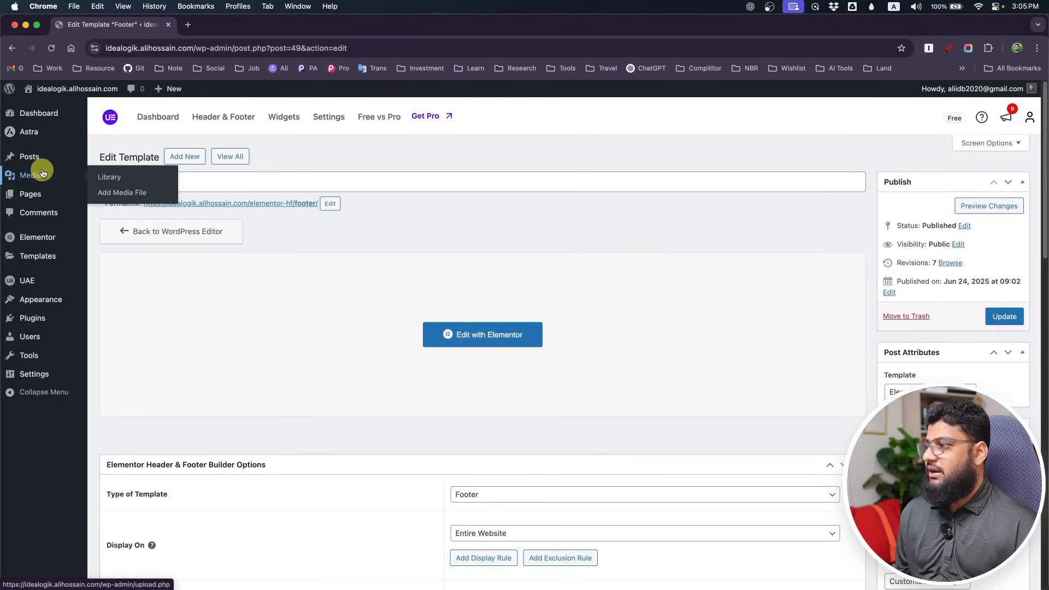
- Create and publish a new page titled Blog
mouse_move(33, 192)
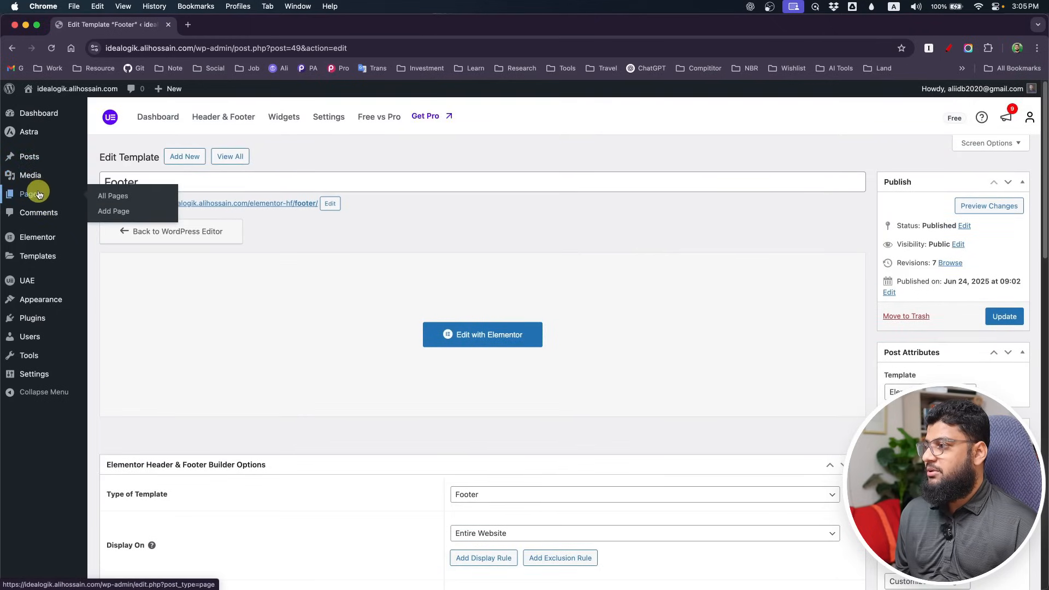
left_click(113, 211)
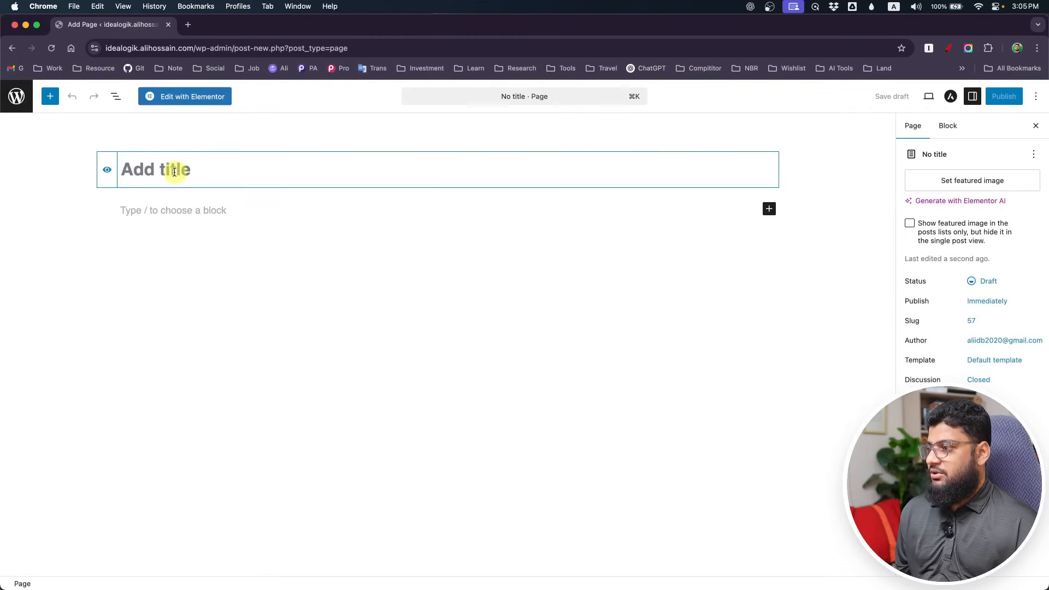
type("Blog")
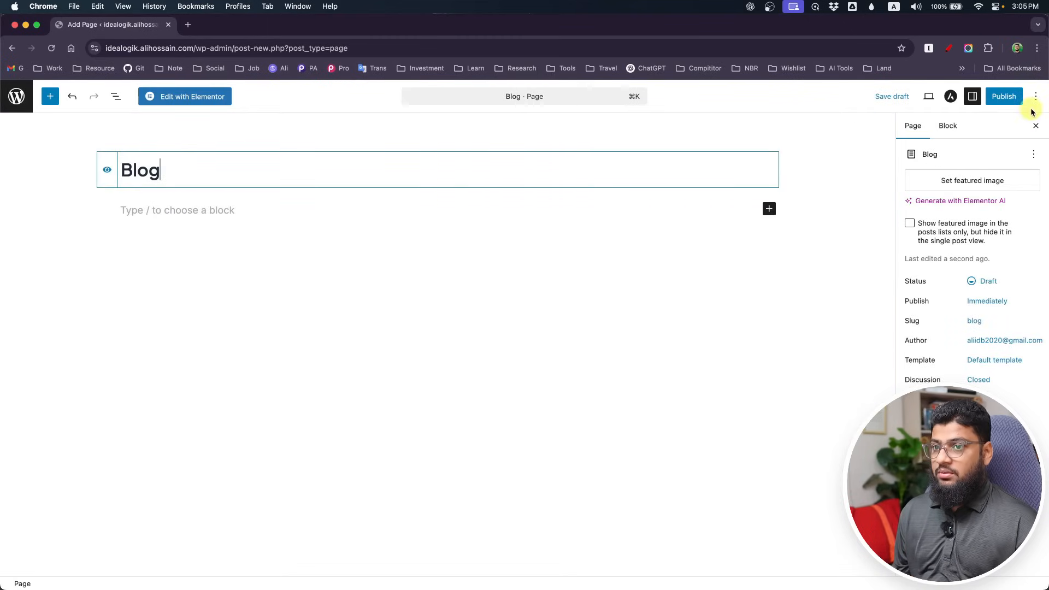
left_click(1004, 96)
left_click(1003, 96)
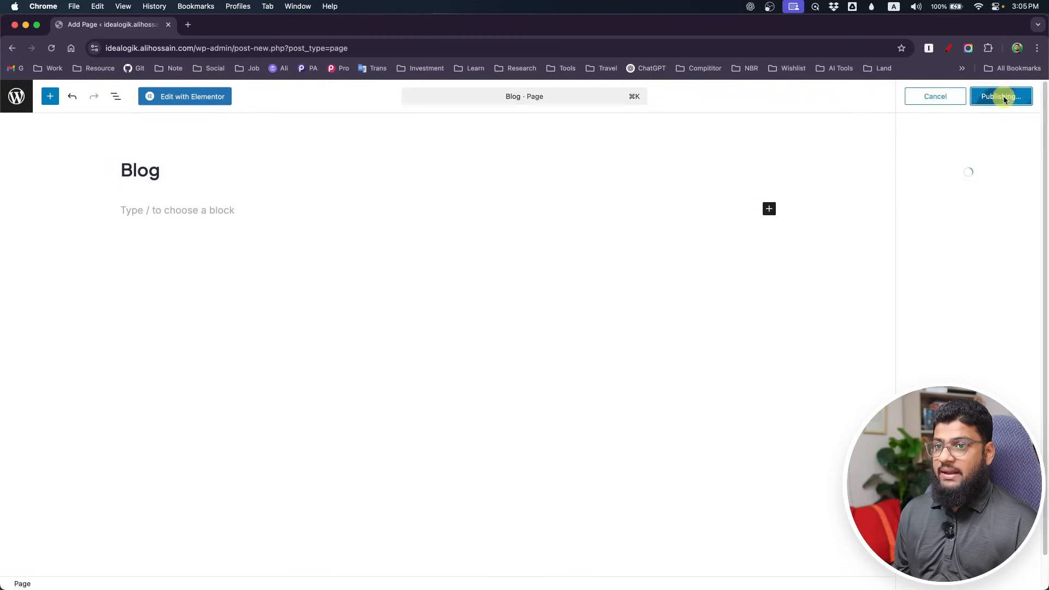
left_click(16, 96)
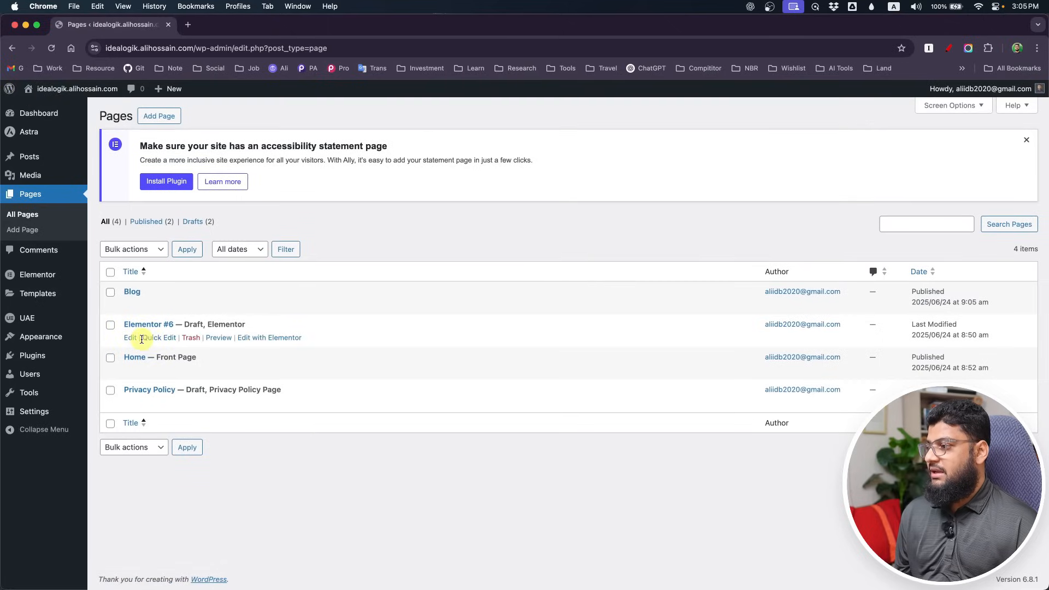
- Retitle Elementor #6 to Homepage with the Elementor Full Width template and publish it
left_click(131, 339)
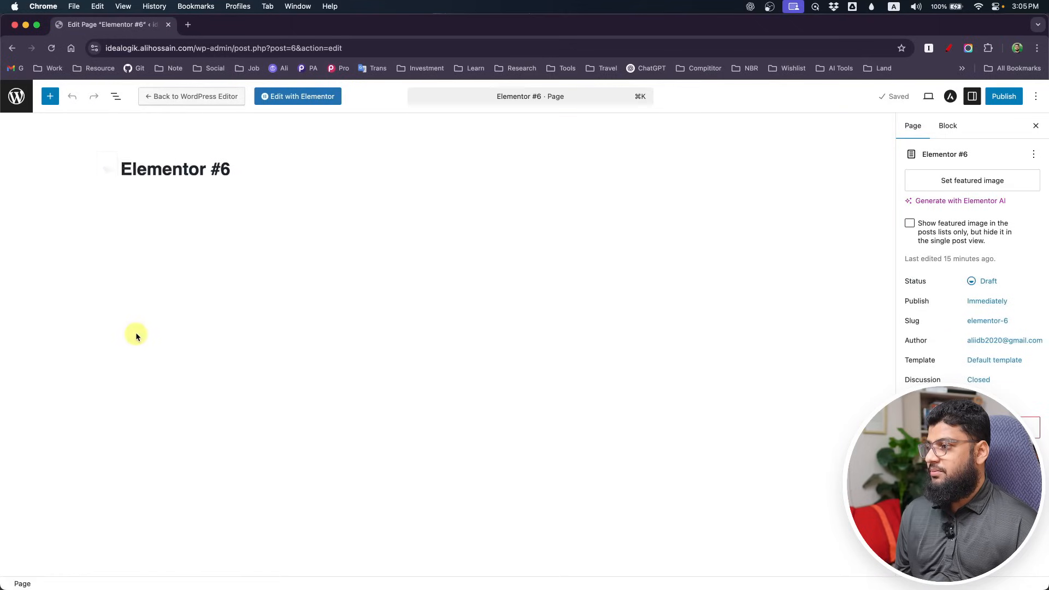
left_click(165, 170)
key("super+a")
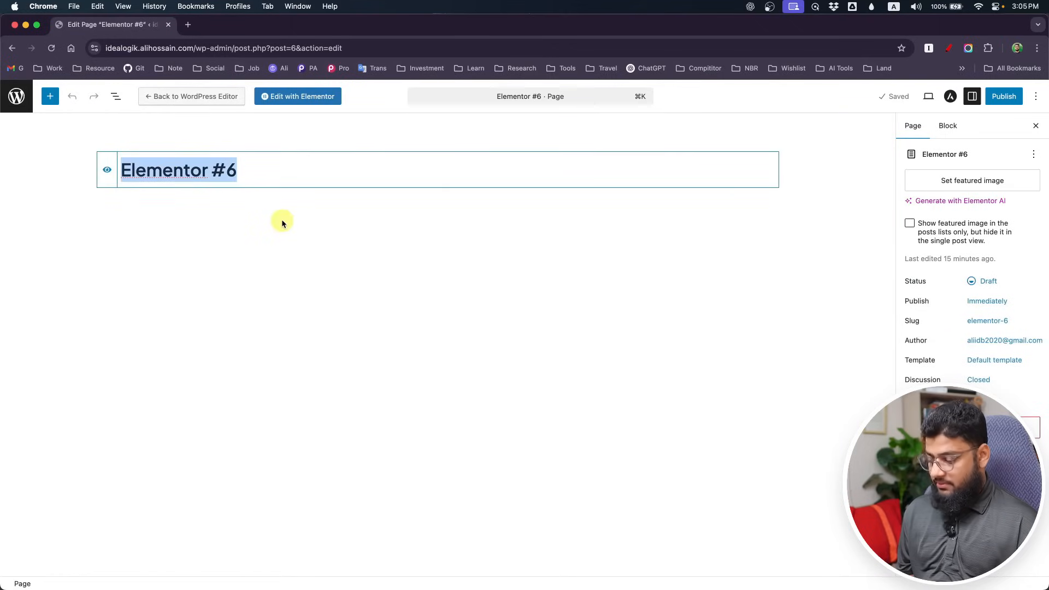
type("Homepage")
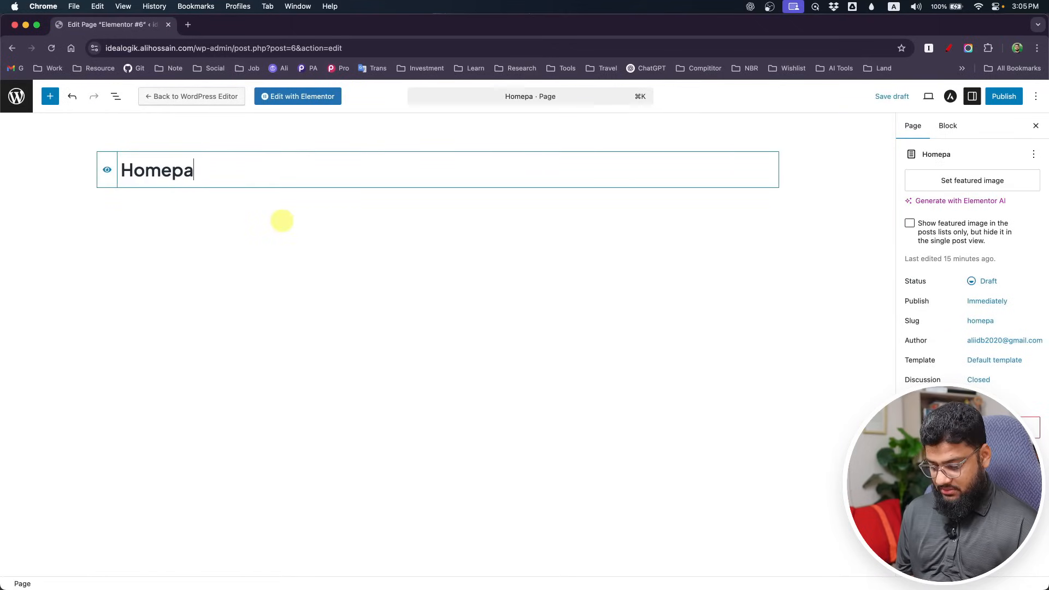
left_click(992, 359)
left_click(794, 434)
left_click(787, 455)
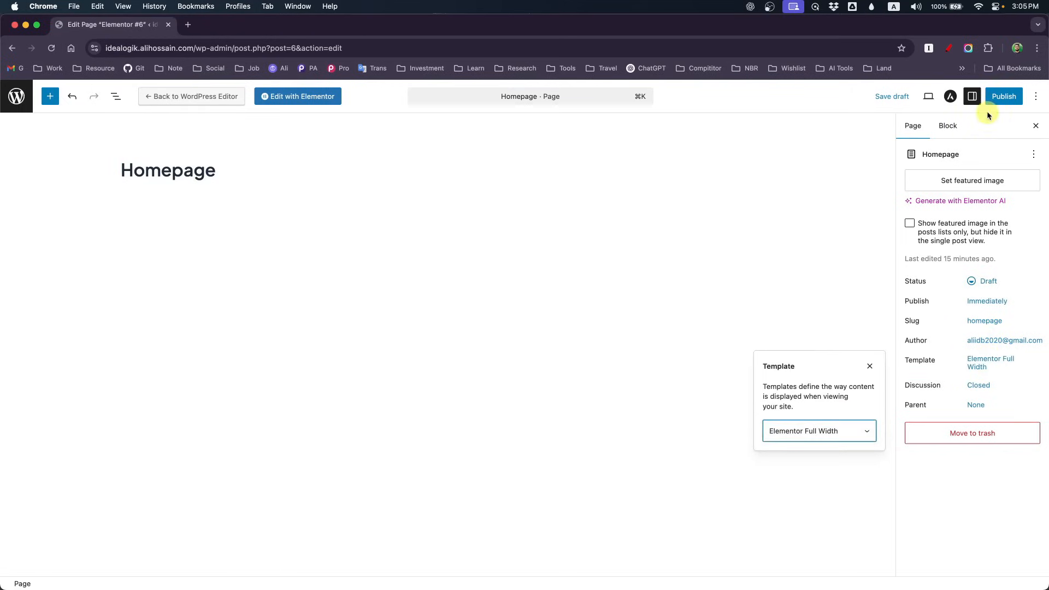
left_click(995, 100)
left_click(1002, 95)
left_click(17, 97)
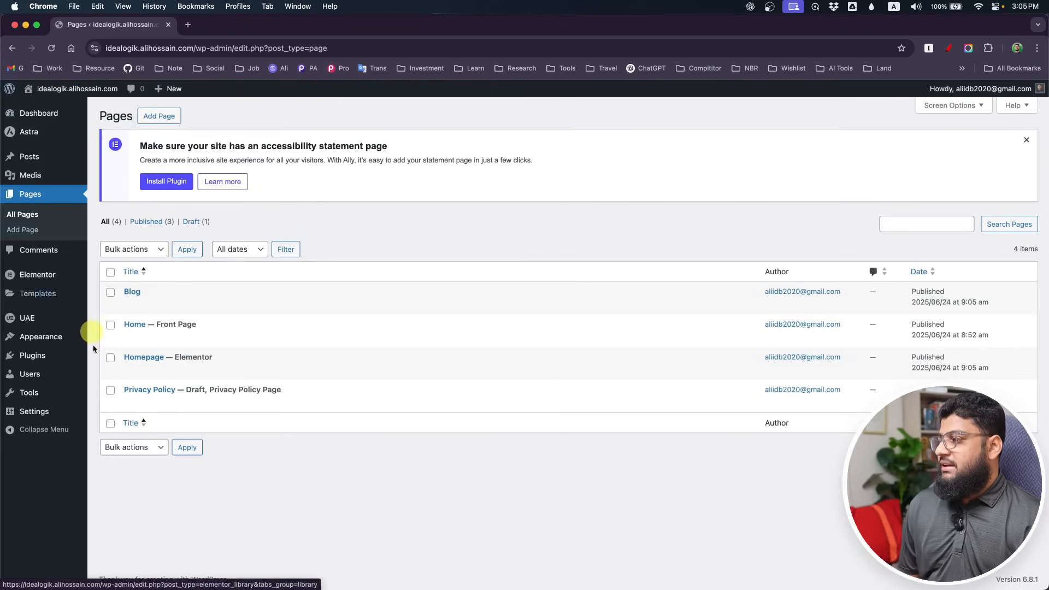
- In General Settings, change the Site Title to IdeaLogik
mouse_move(34, 413)
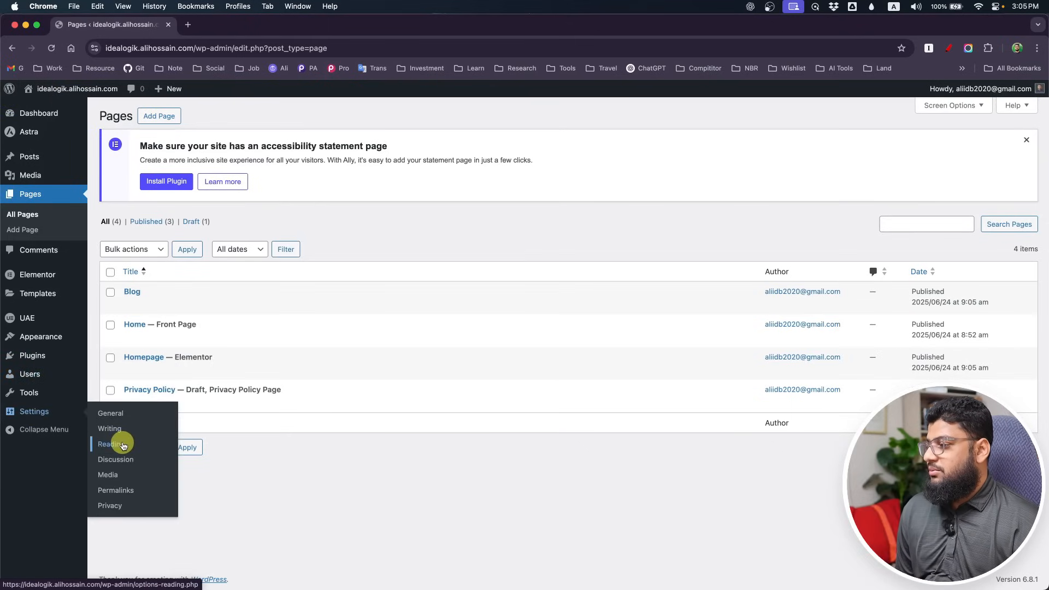
left_click(113, 413)
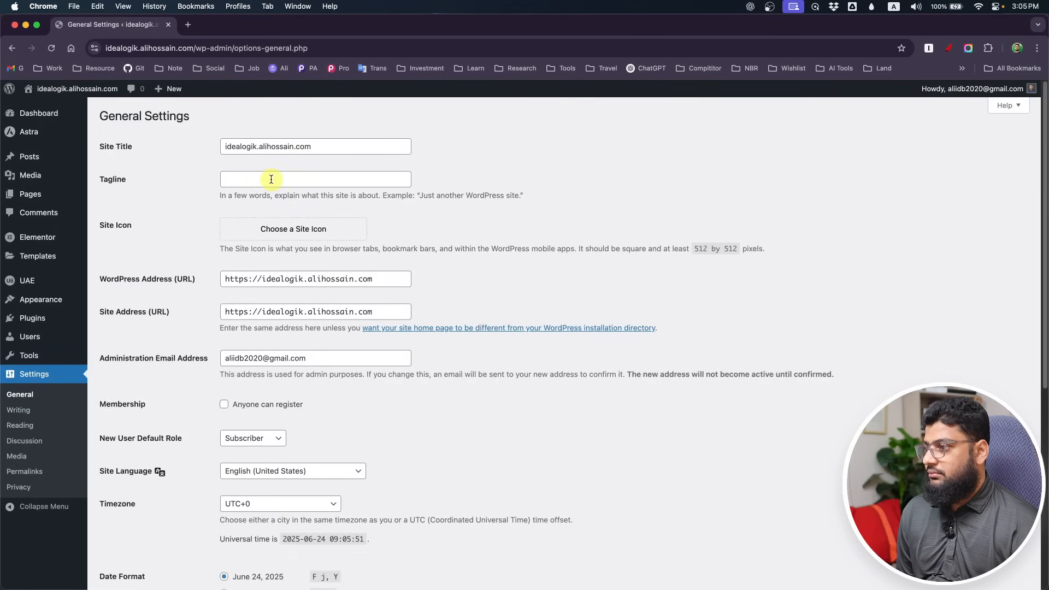
left_click_drag(330, 146, 255, 146)
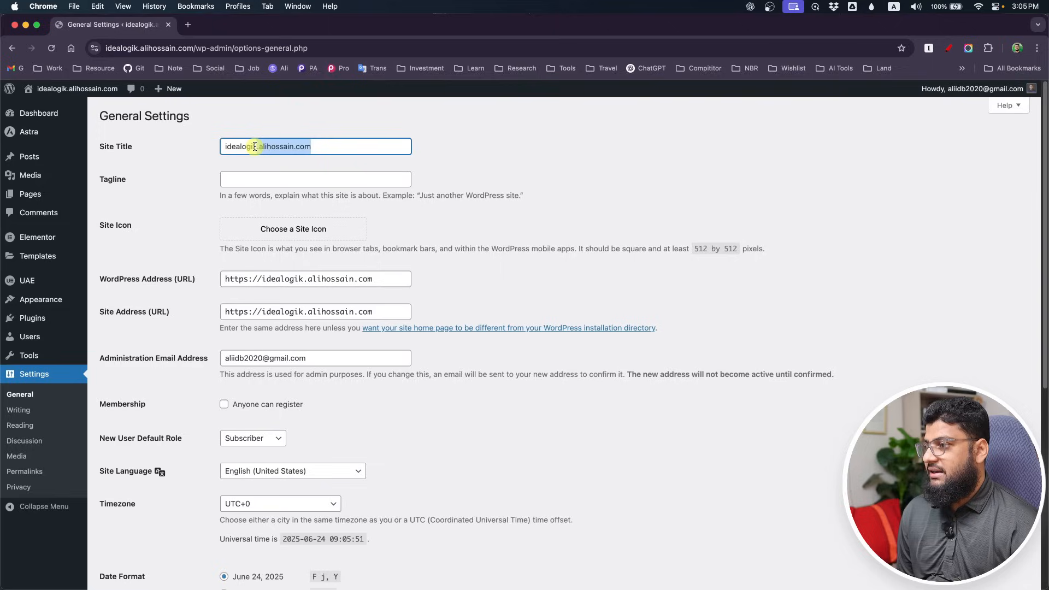
key("BackSpace")
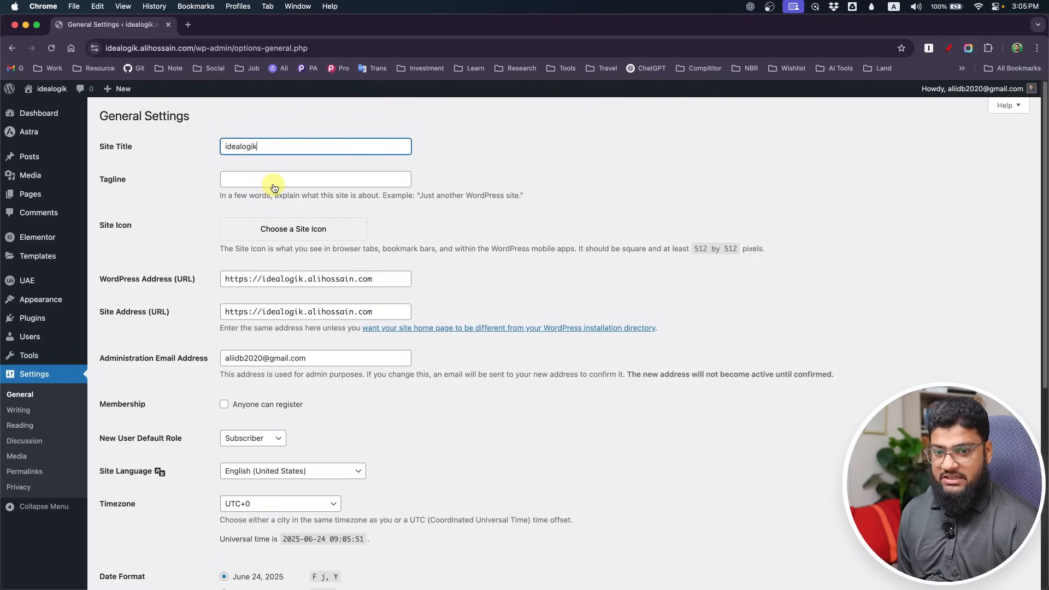
key("super+Tab")
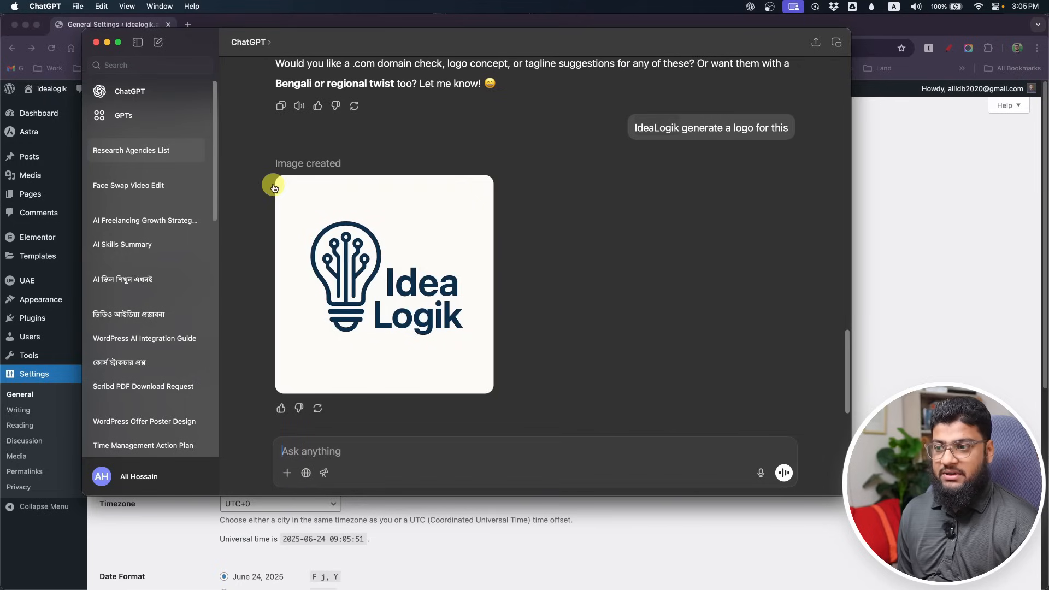
double_click(645, 129)
key("super+c")
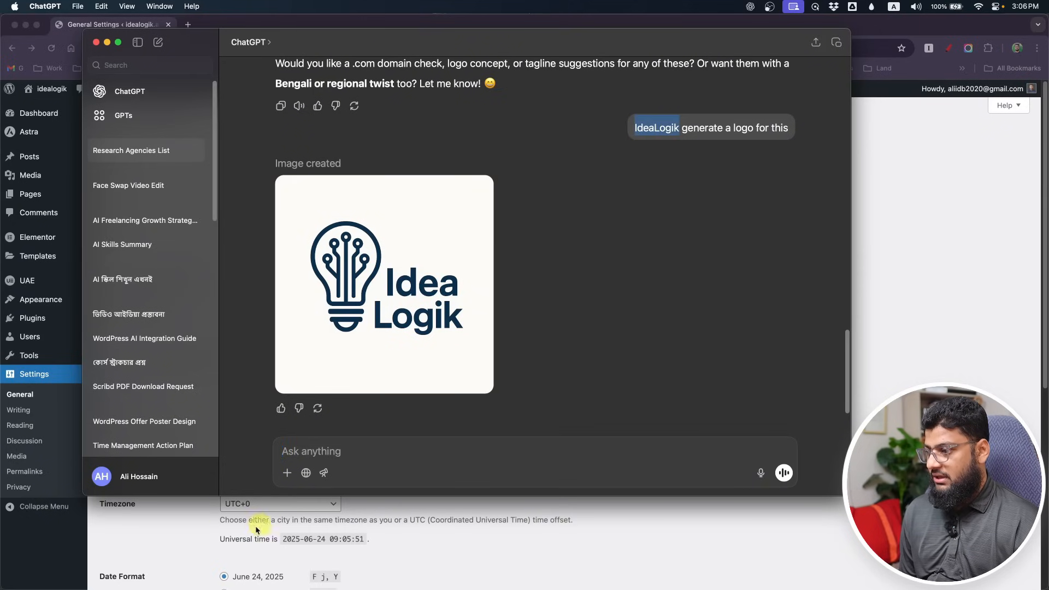
key("super+Tab")
key("super+a")
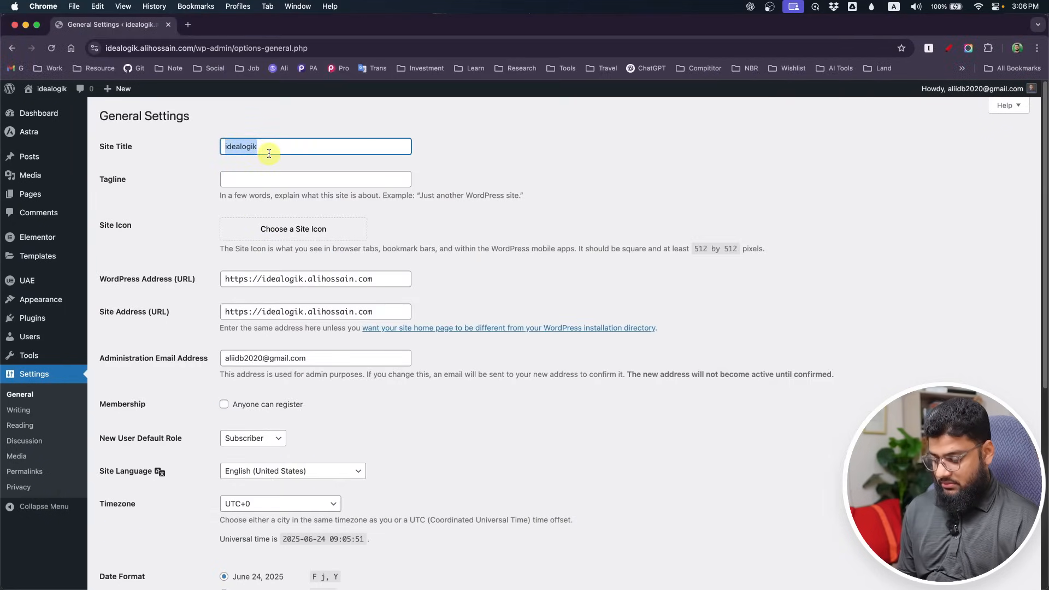
key("super+v")
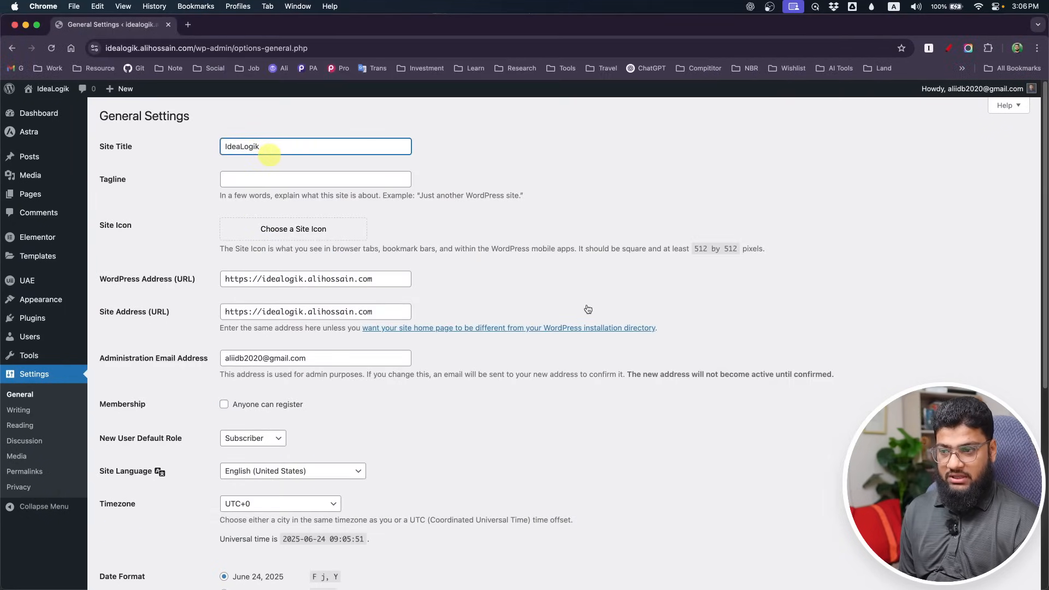
- Ask ChatGPT for an IdeaLogik tagline and copy the first suggestion
key("super+Tab")
key("super+v")
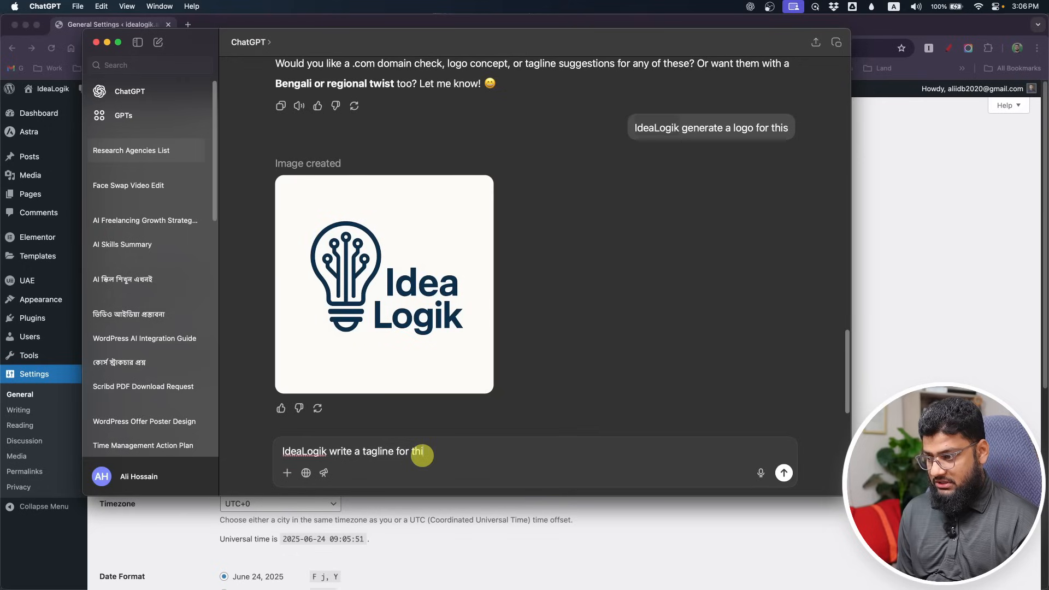
key("Return")
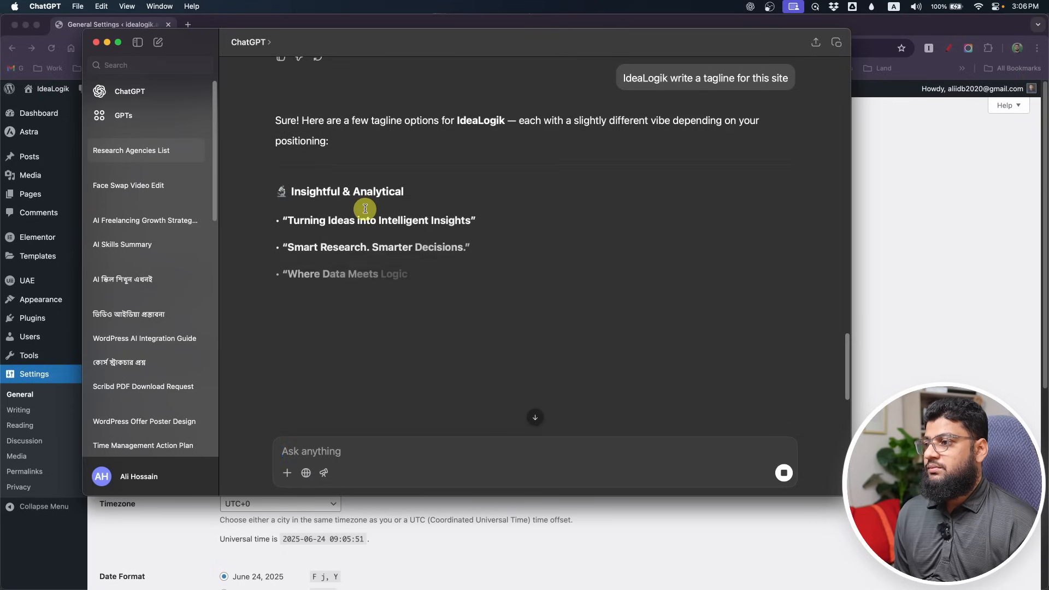
left_click_drag(287, 220, 454, 221)
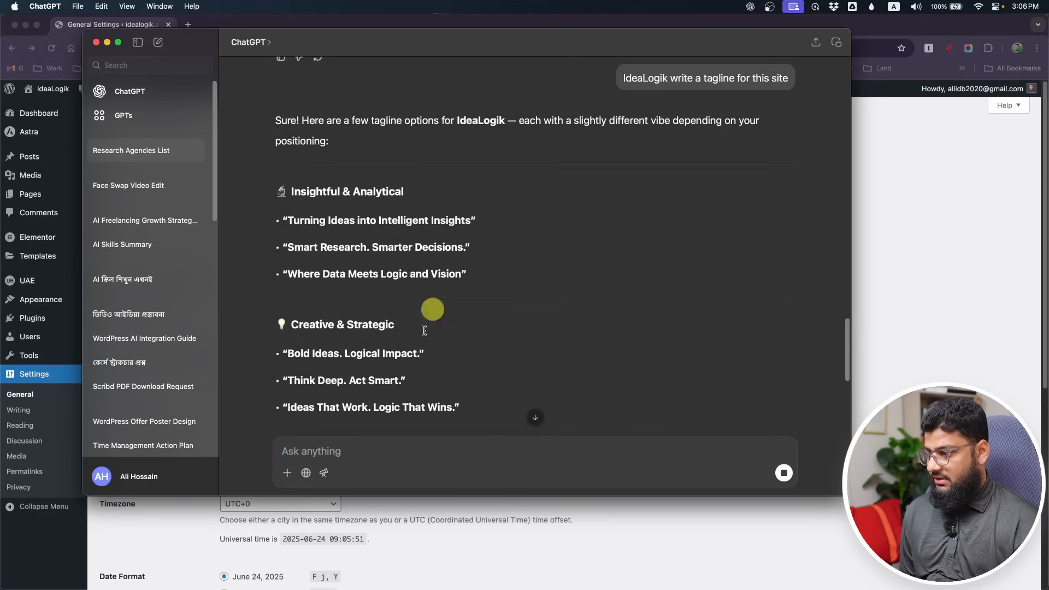
left_click(139, 553)
left_click(292, 180)
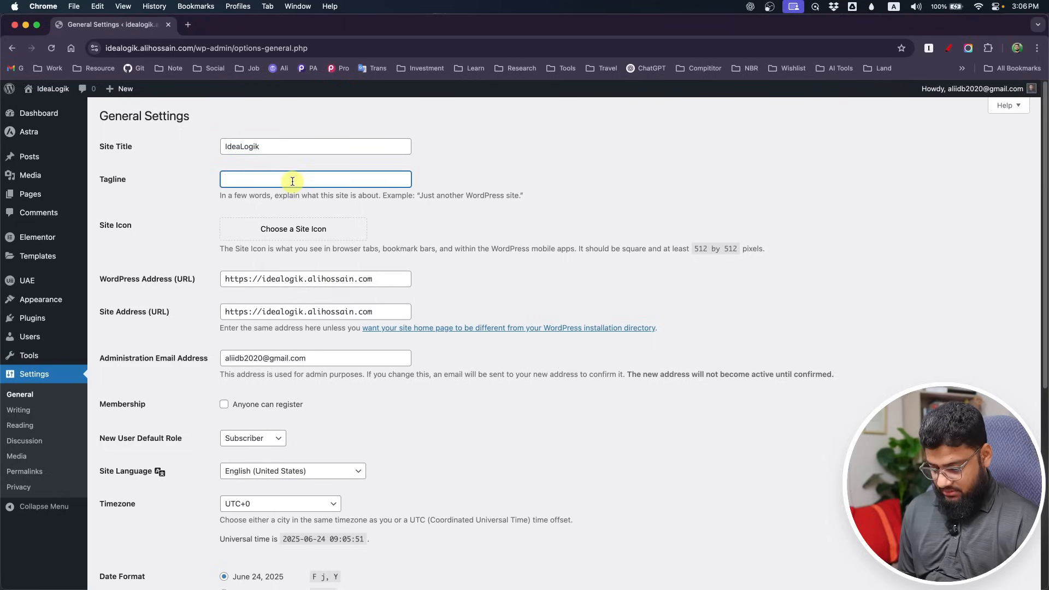
- Set the Idea Logik logo as the site icon and save the settings
left_click(276, 229)
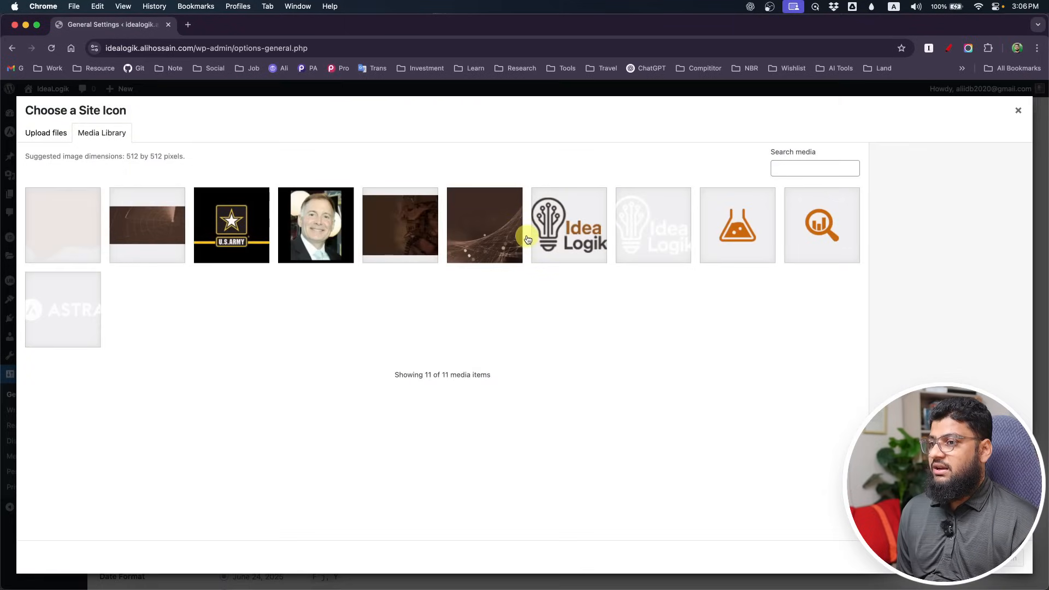
left_click(519, 237)
left_click(568, 249)
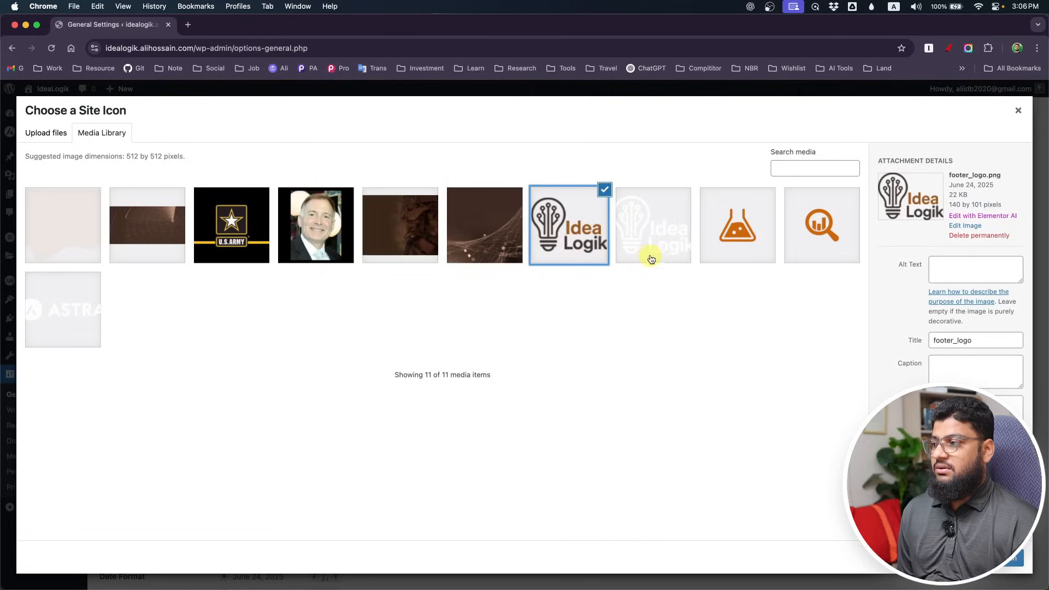
left_click(1008, 557)
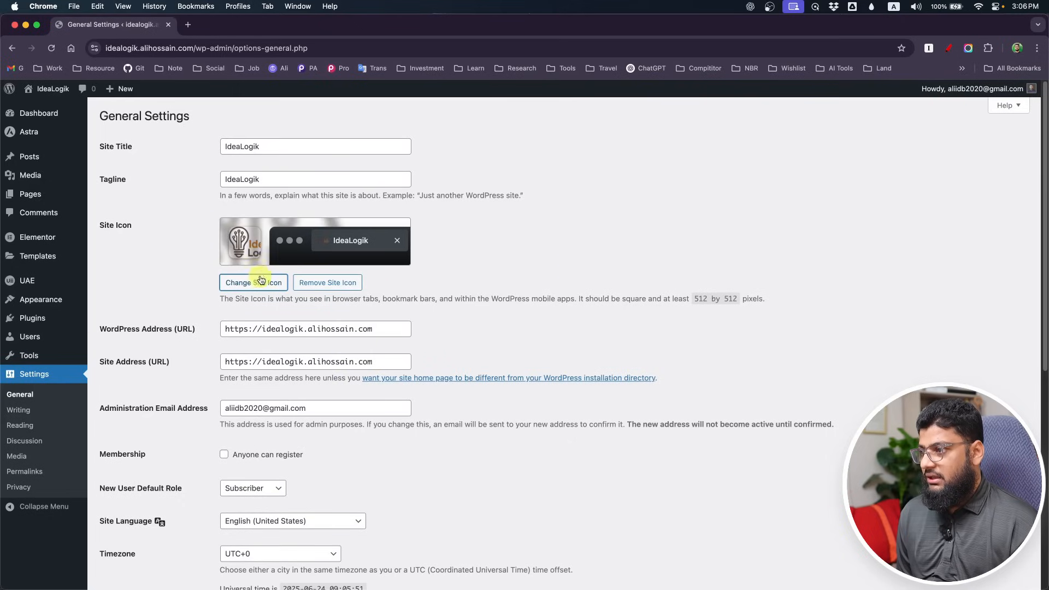
scroll(216, 336, "down", 10)
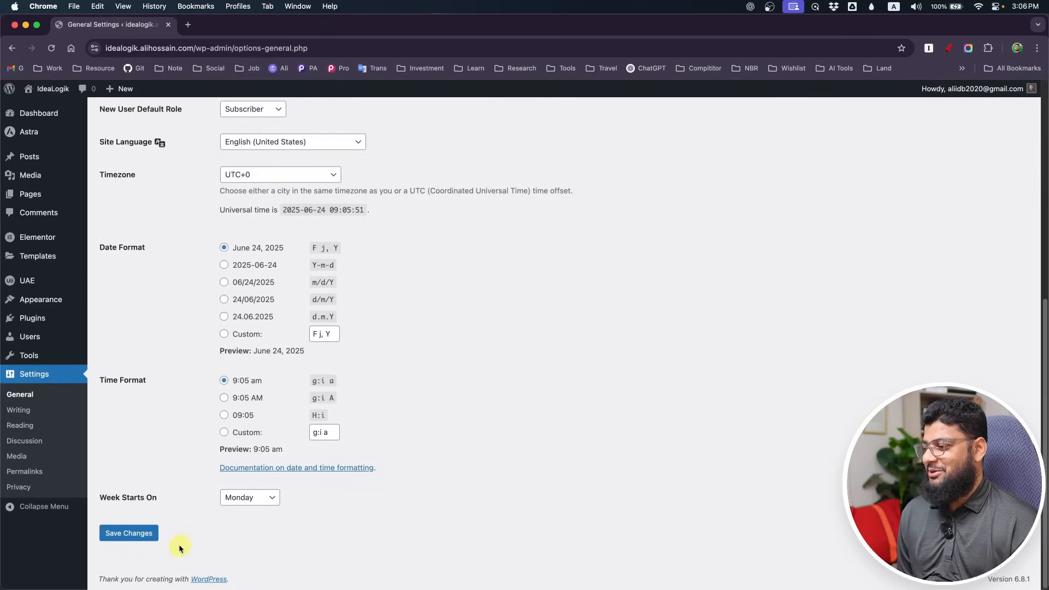
left_click(126, 539)
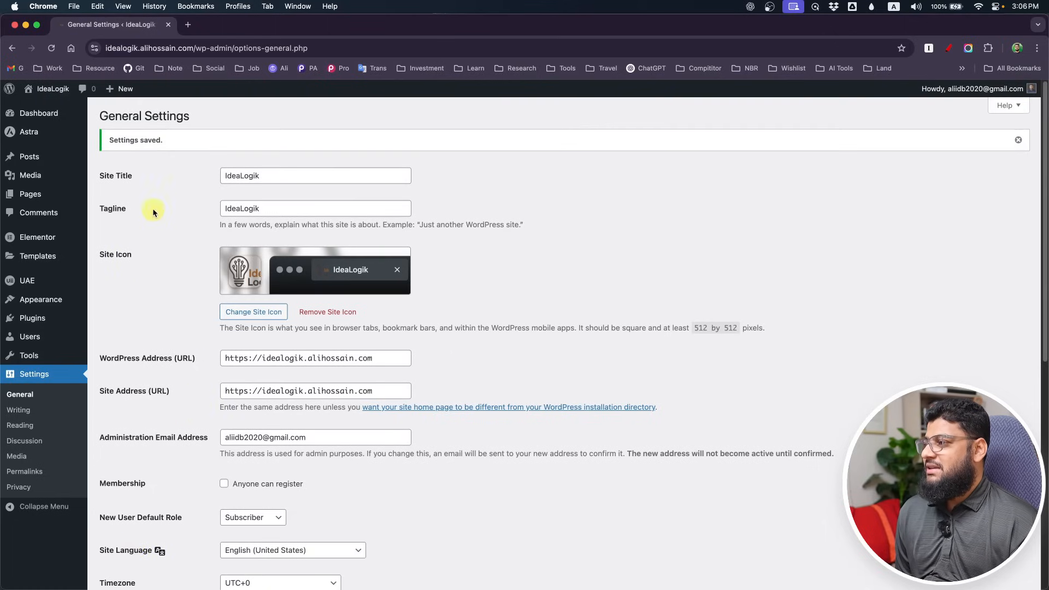
- Save 'Turning Ideas into Intelligent Insights' as the site tagline
left_click(292, 214)
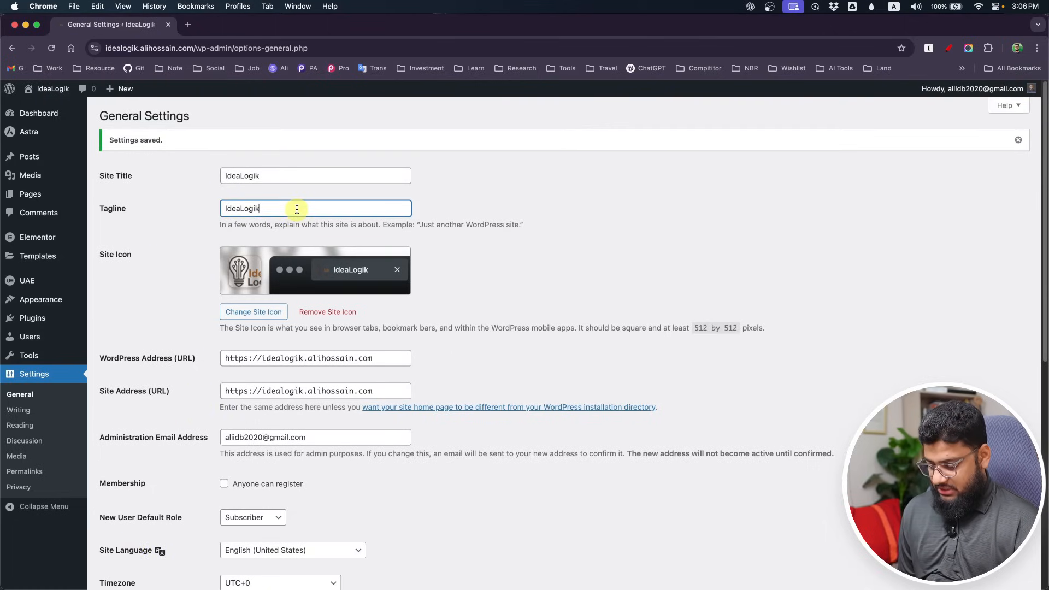
key("super+Tab")
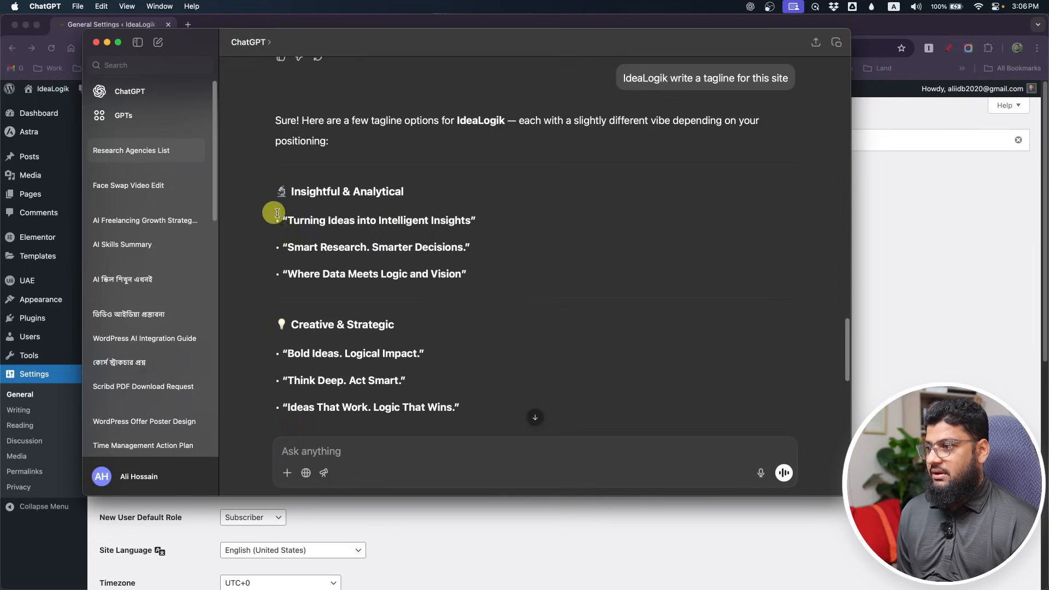
left_click_drag(289, 219, 465, 225)
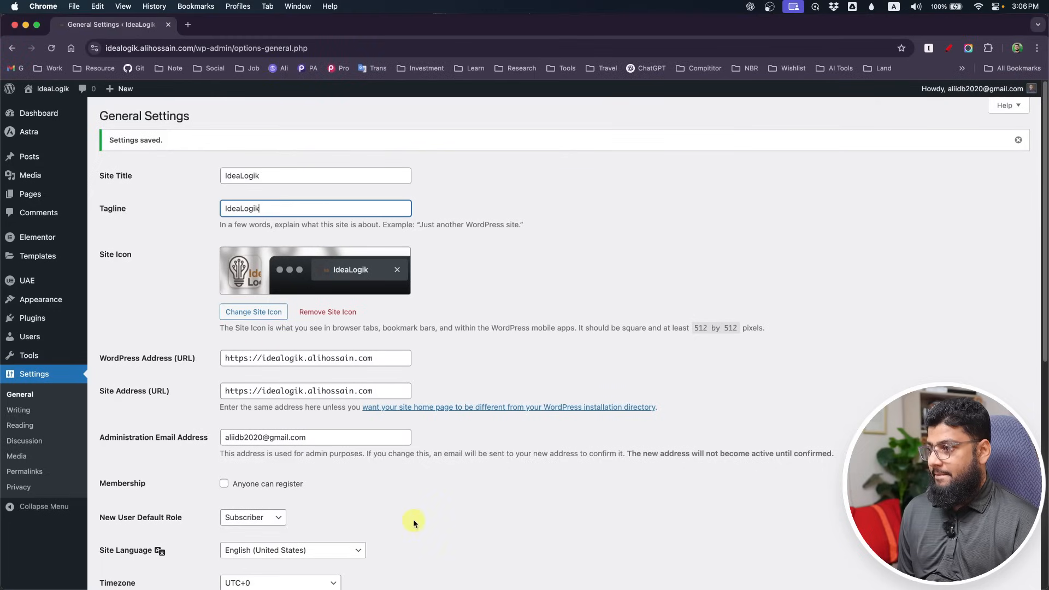
left_click(420, 528)
key("super+a")
type("Turning Ideas into Intelligent Insights")
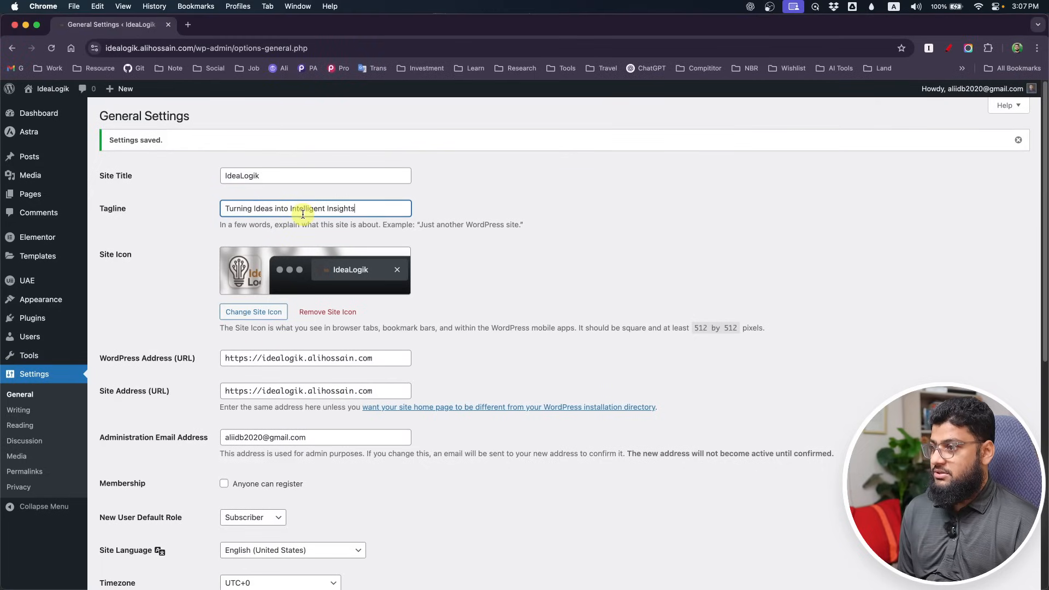
scroll(172, 556, "down", 8)
left_click(122, 533)
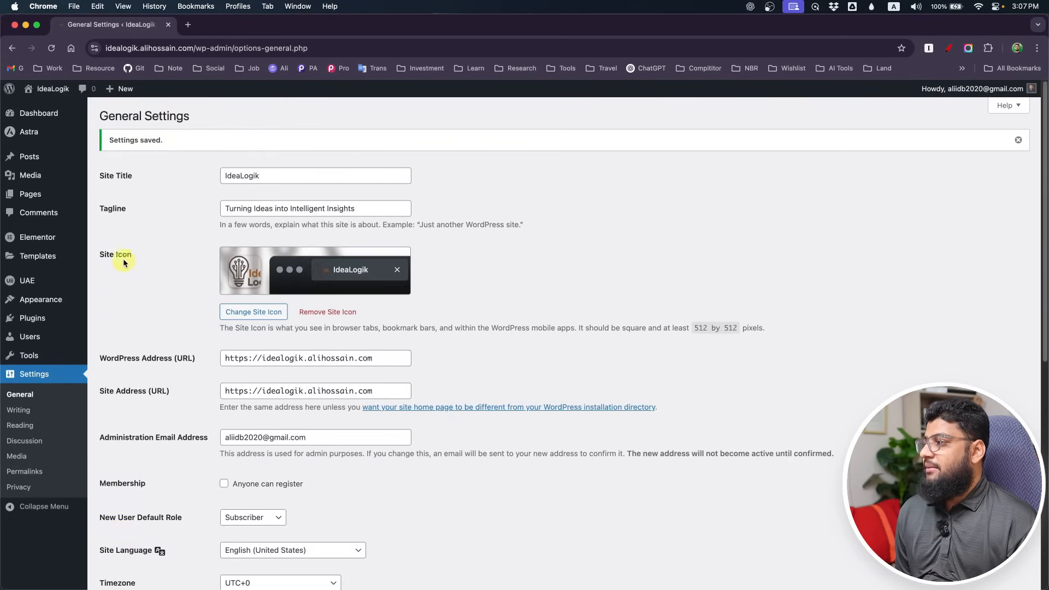
- In Reading settings, make Homepage the static front page and Blog the posts page, then save
left_click(25, 426)
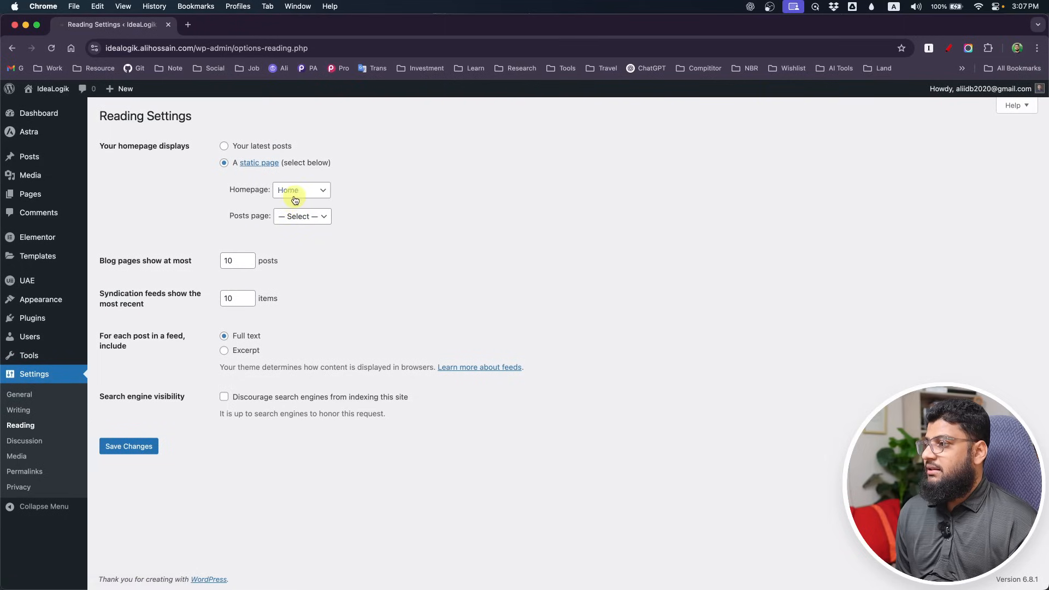
left_click(297, 197)
left_click(298, 193)
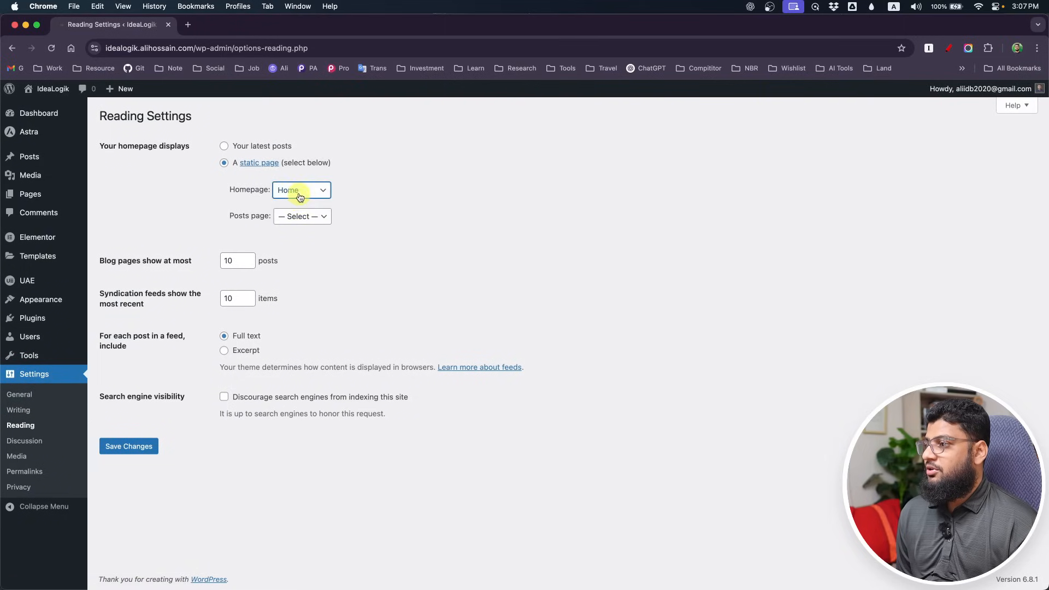
left_click(298, 199)
left_click(300, 208)
left_click(299, 217)
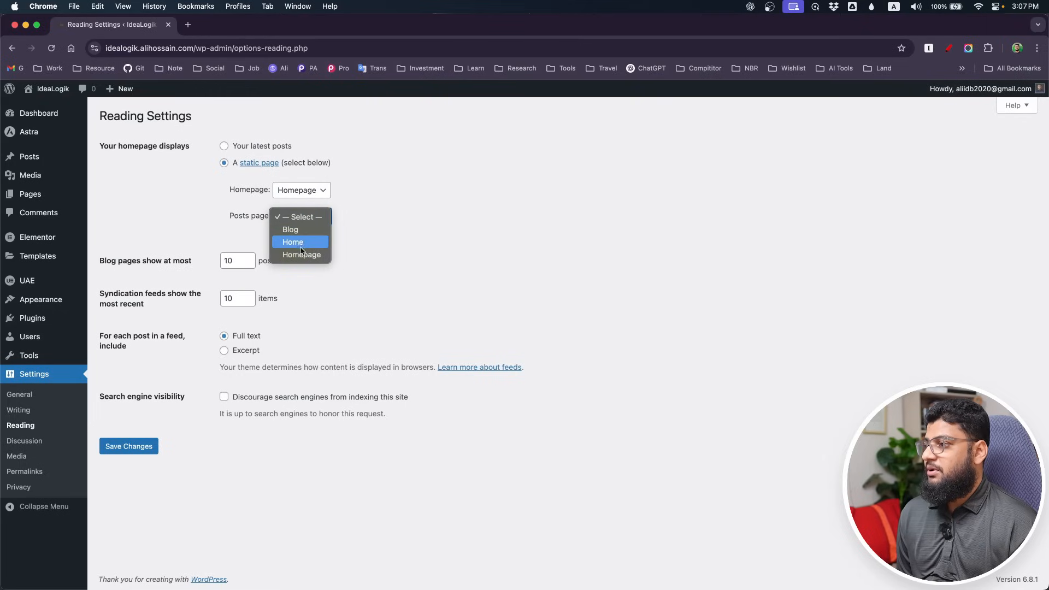
left_click(304, 234)
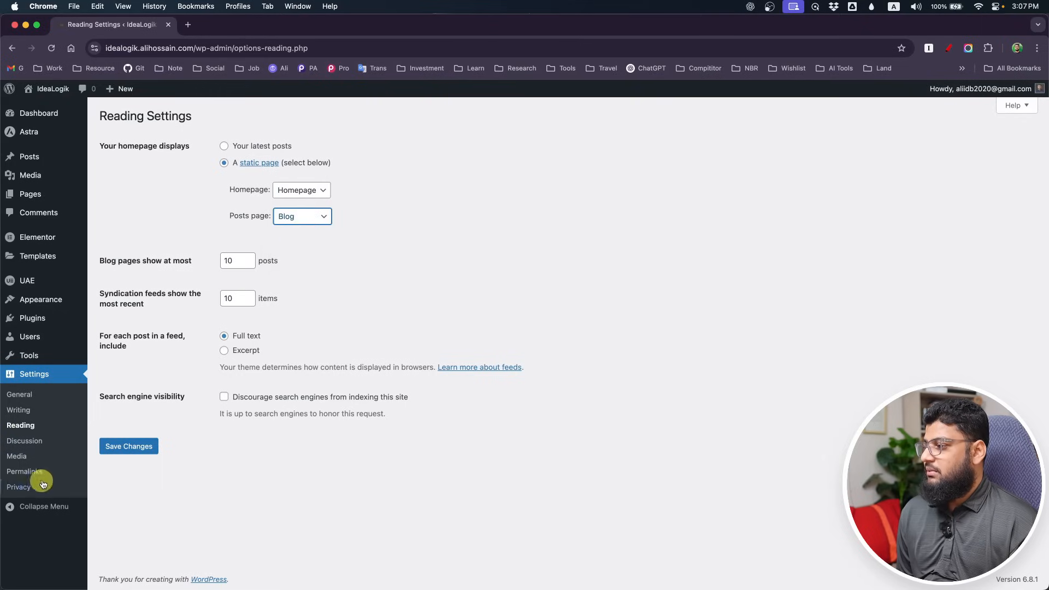
left_click(145, 446)
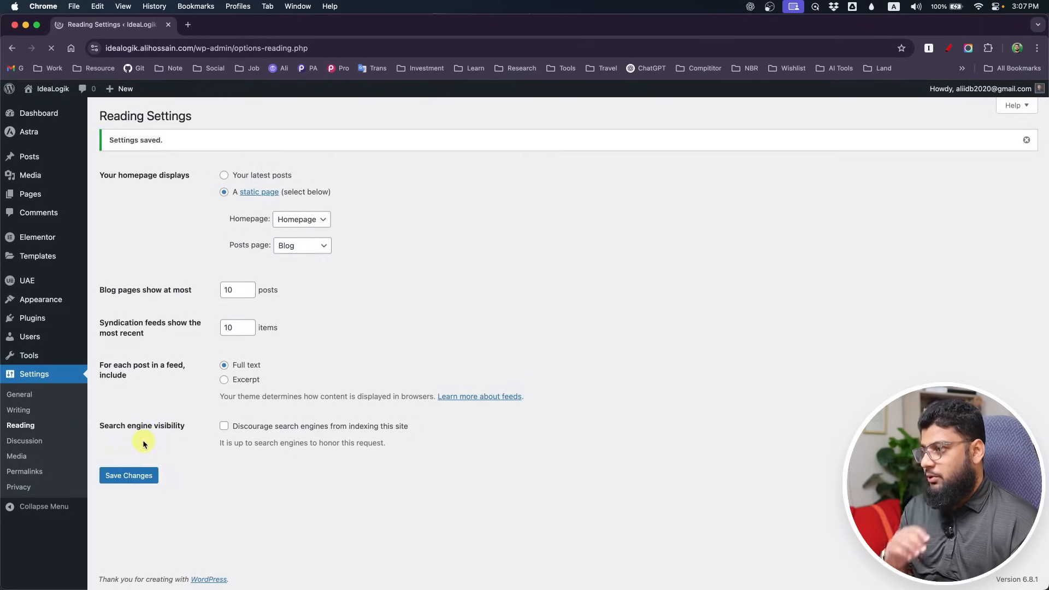
- Trash the Home and Privacy Policy pages, then edit Homepage in Elementor
left_click(49, 202)
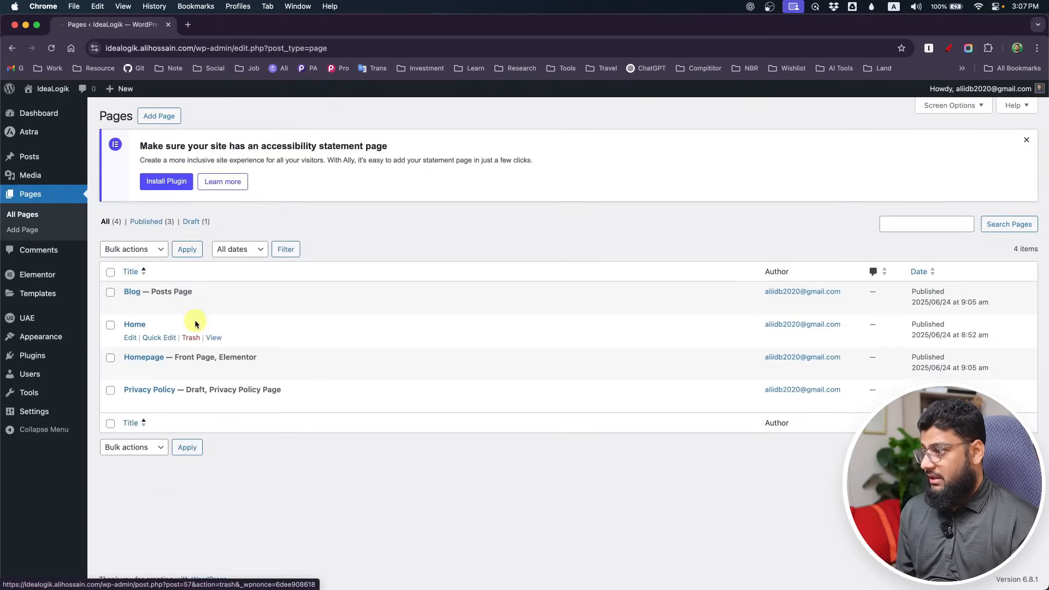
left_click(192, 339)
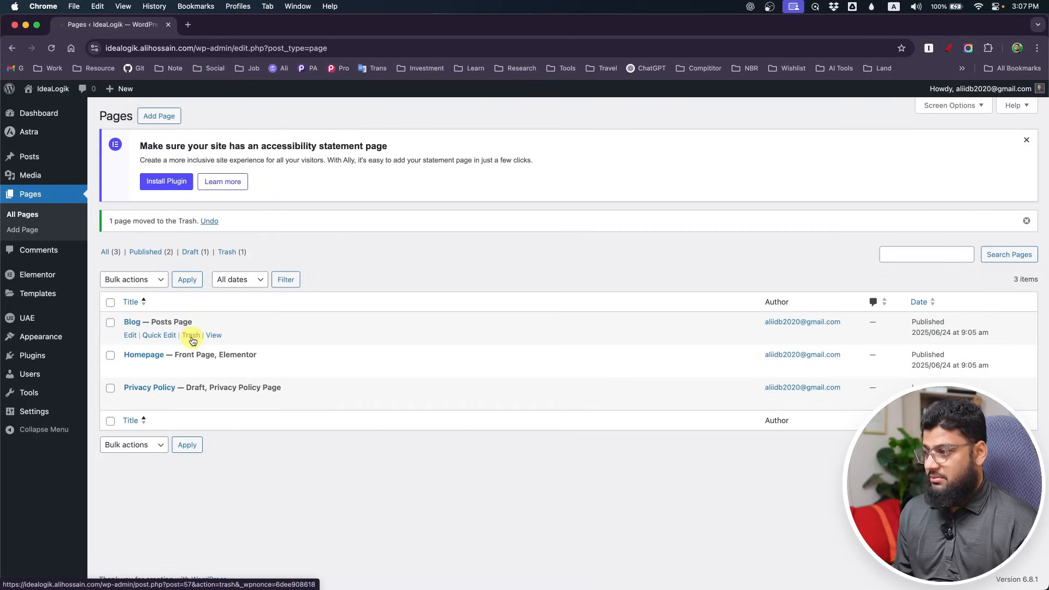
left_click(191, 402)
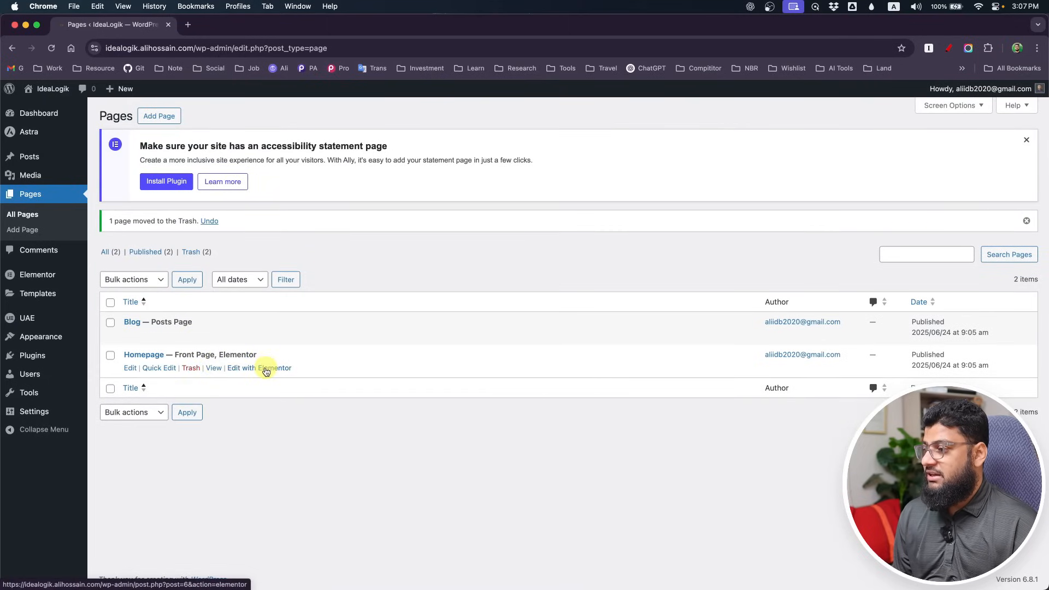
left_click(266, 369)
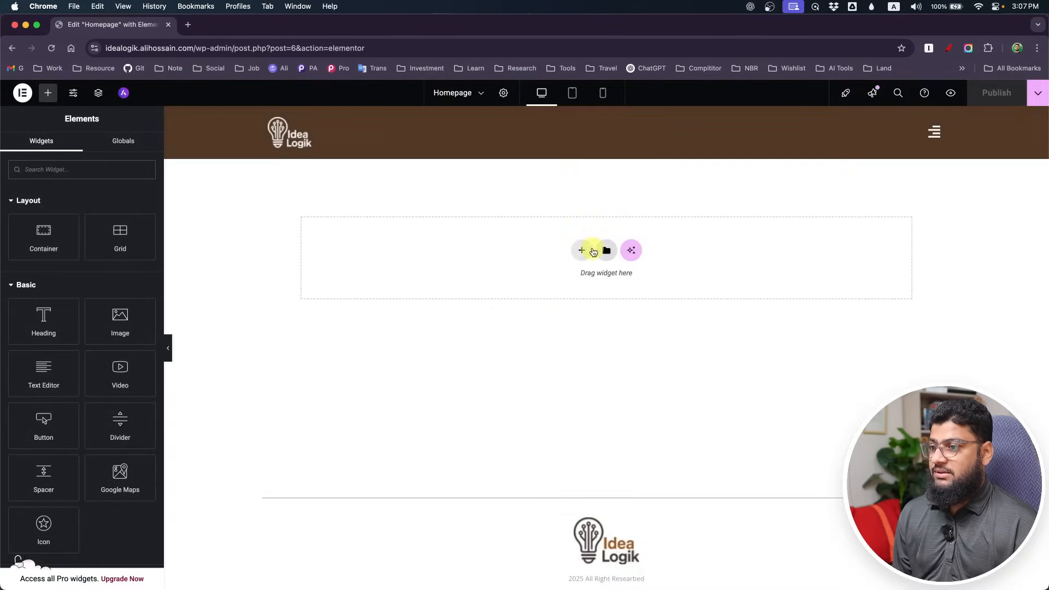
- Add a one-column flexbox container below the header, checking the Photoshop mockup
left_click(592, 250)
left_click(563, 289)
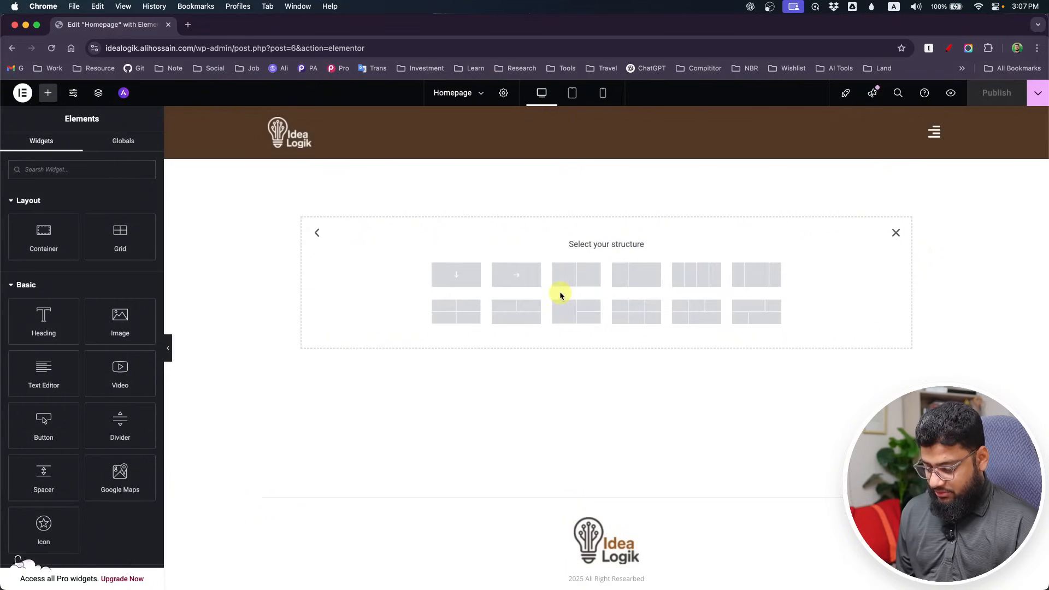
key("super+Tab")
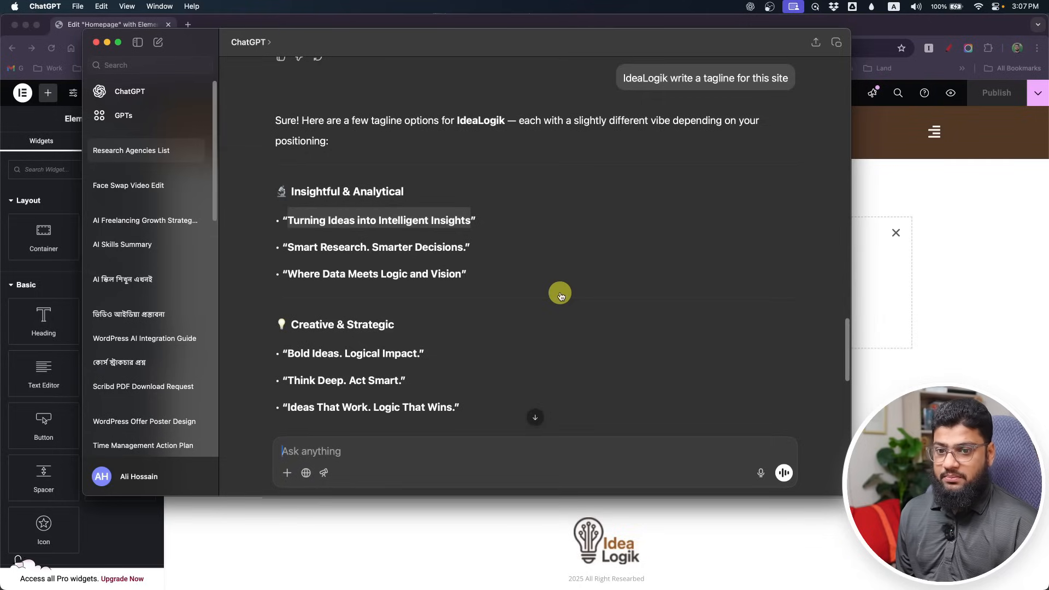
key("super+Tab")
scroll(490, 292, "up", 15)
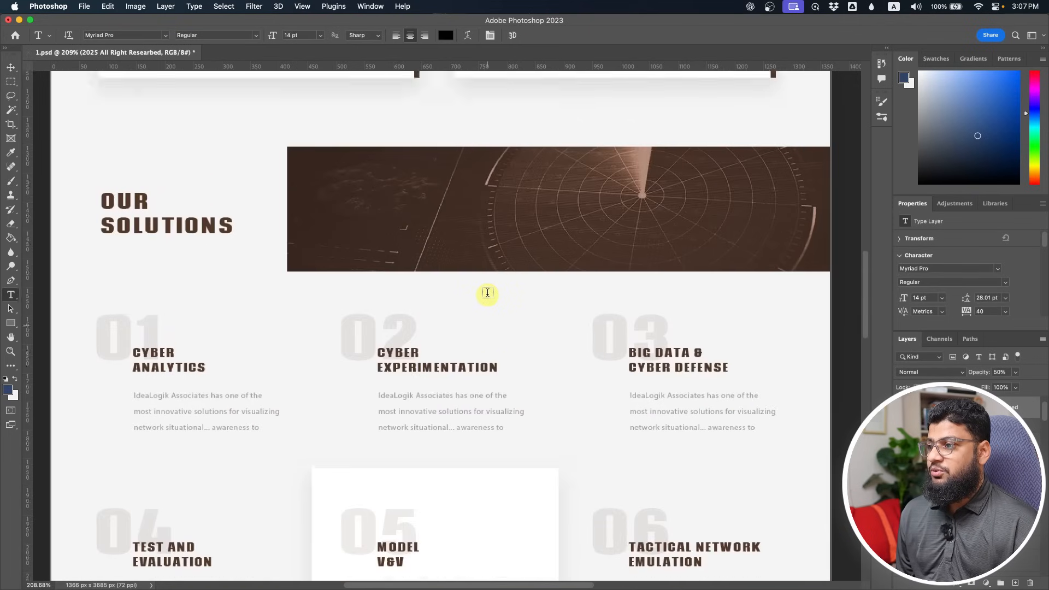
scroll(487, 292, "up", 8)
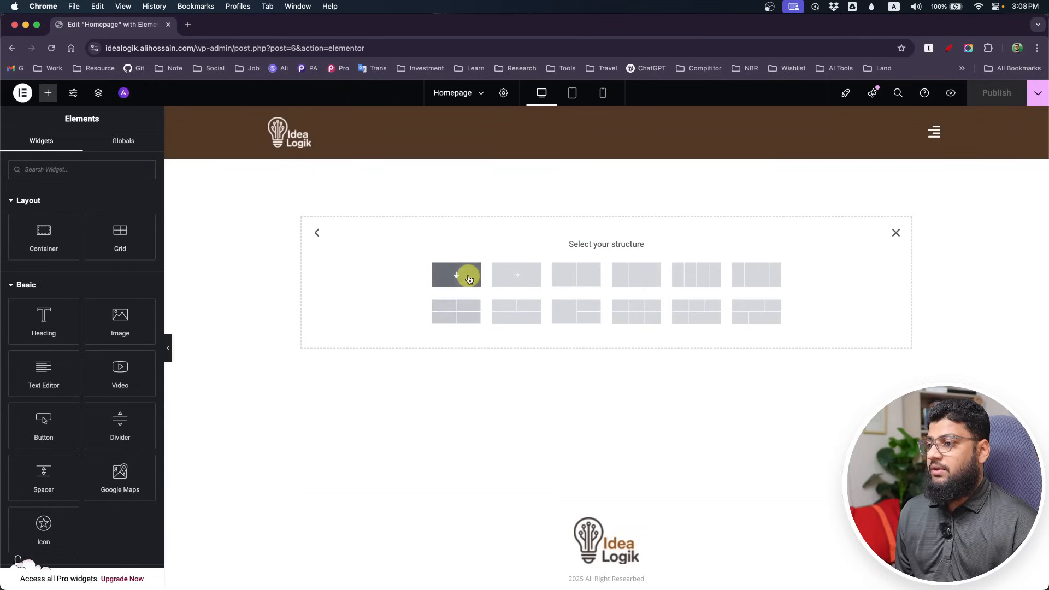
left_click(469, 275)
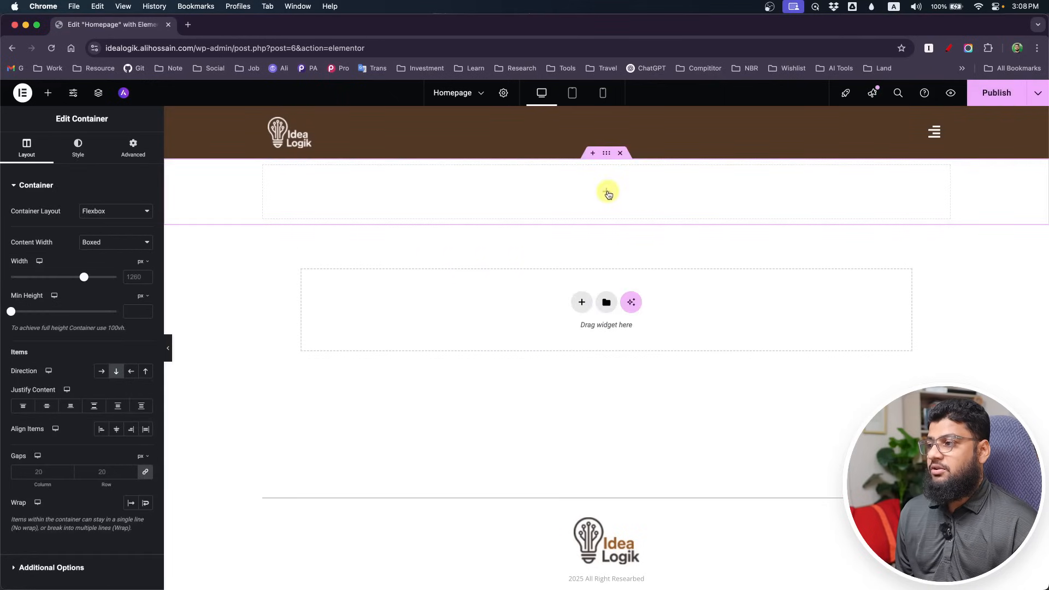
- Give the container a classic background filled with the brown global Primary colour
left_click(608, 194)
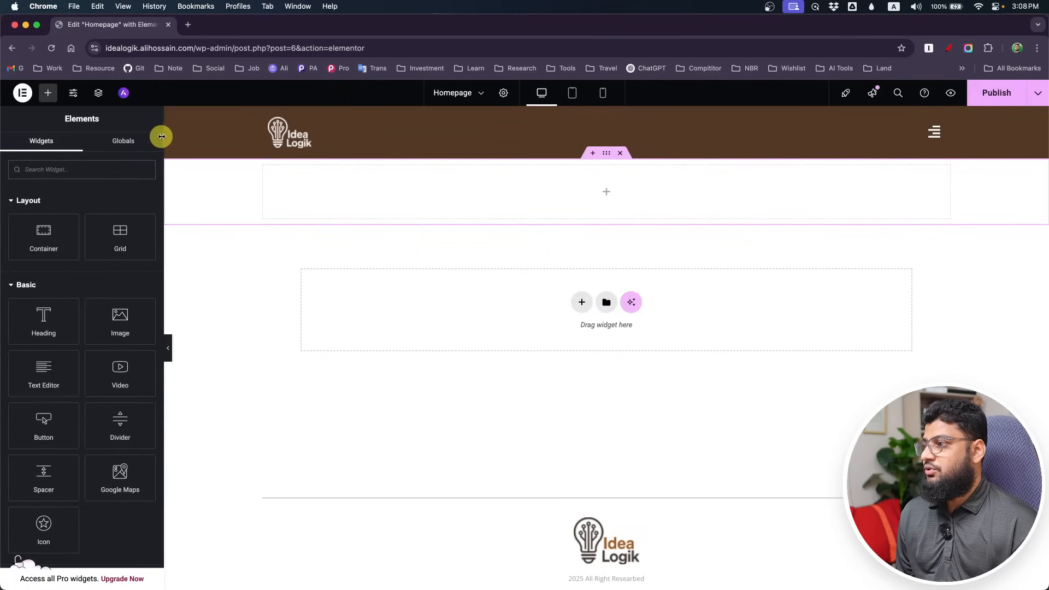
left_click(608, 155)
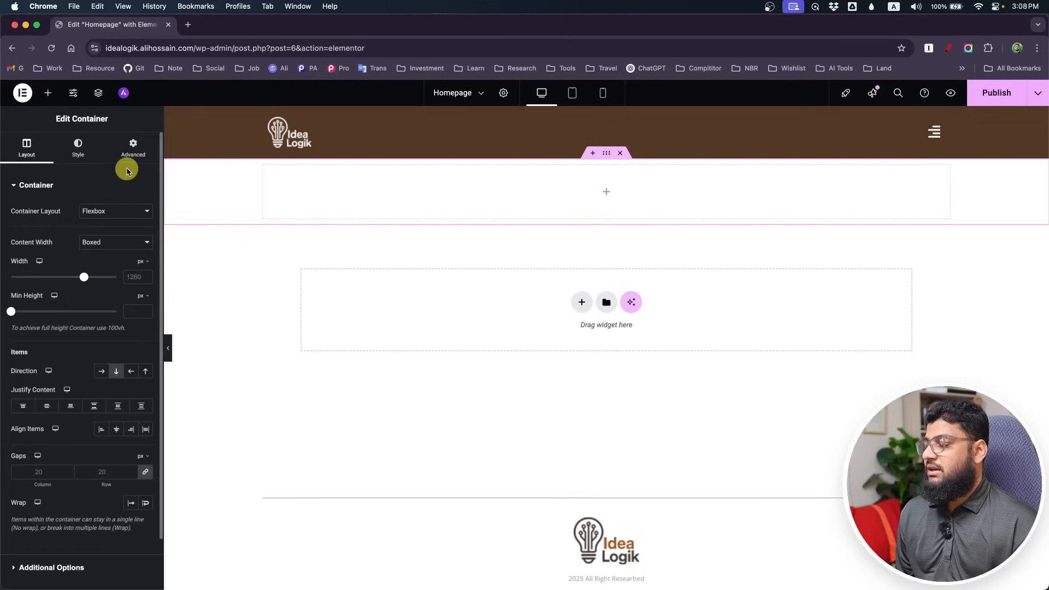
left_click(78, 147)
left_click(104, 235)
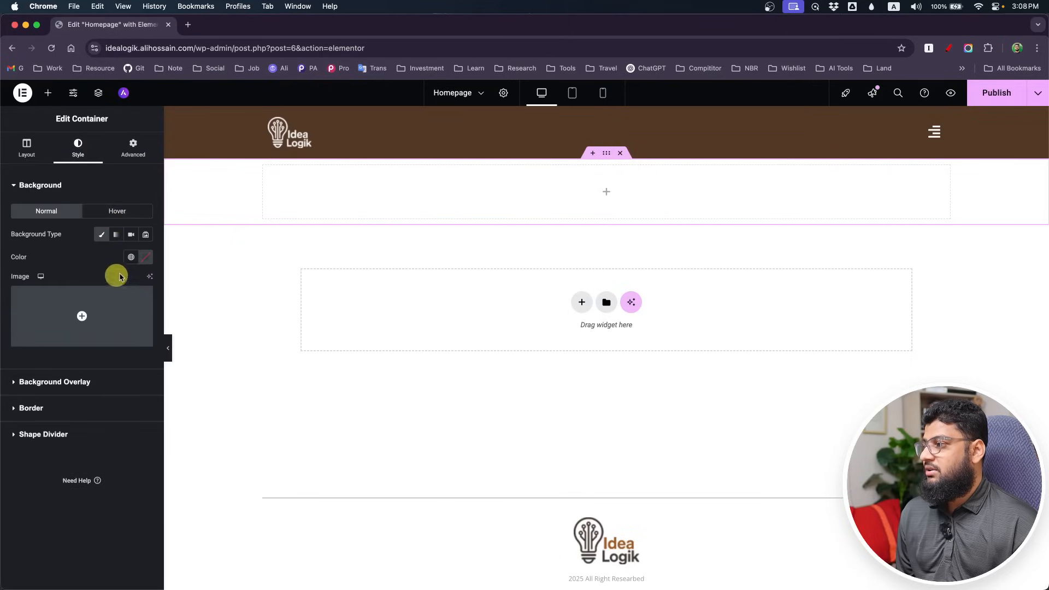
left_click(132, 257)
left_click(108, 306)
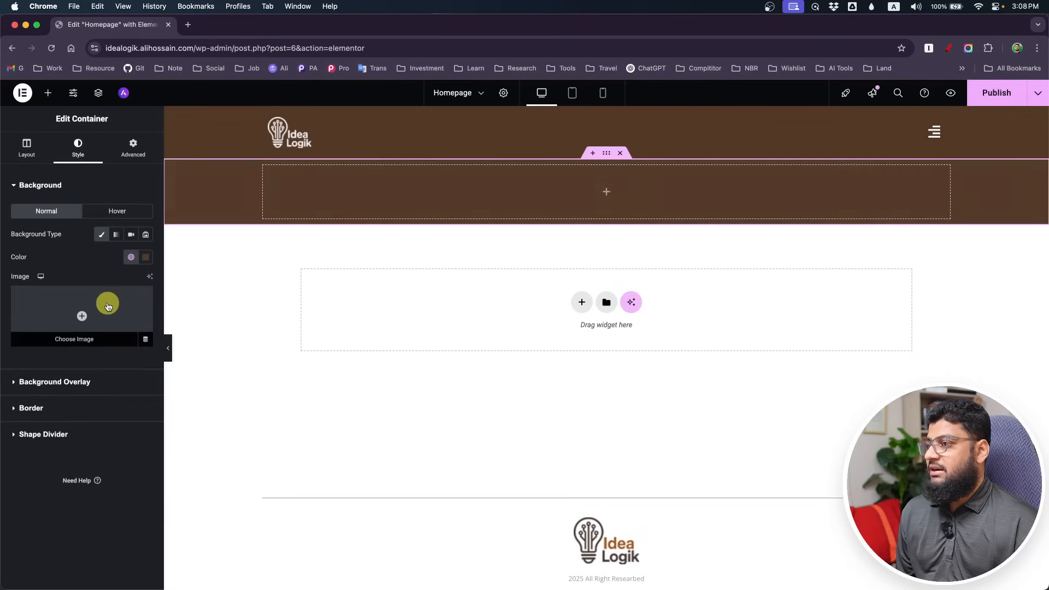
- Set banner.jpg as the container's background image at Full resolution
left_click(82, 337)
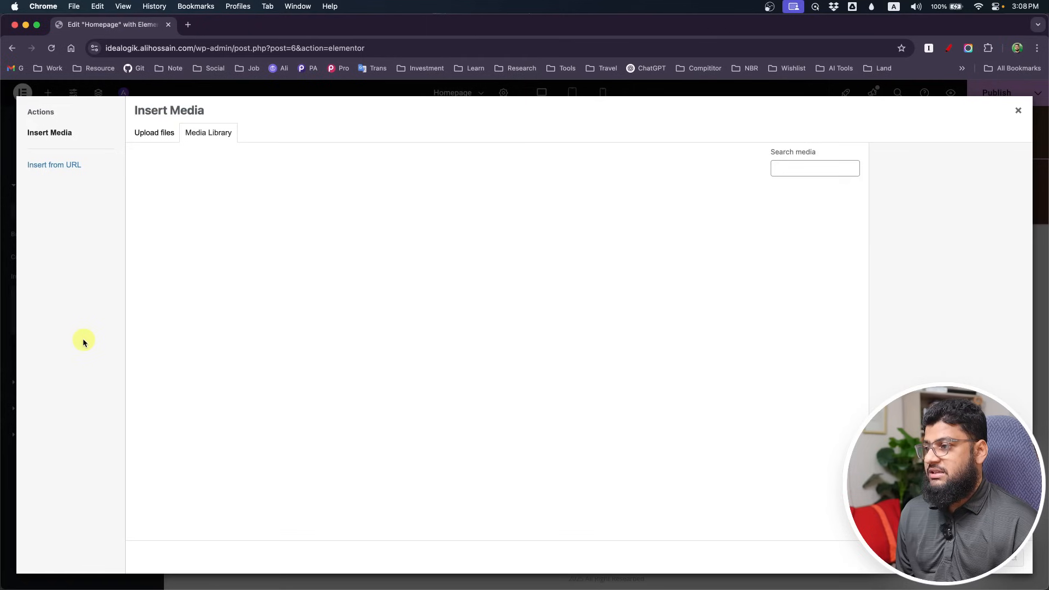
left_click(653, 222)
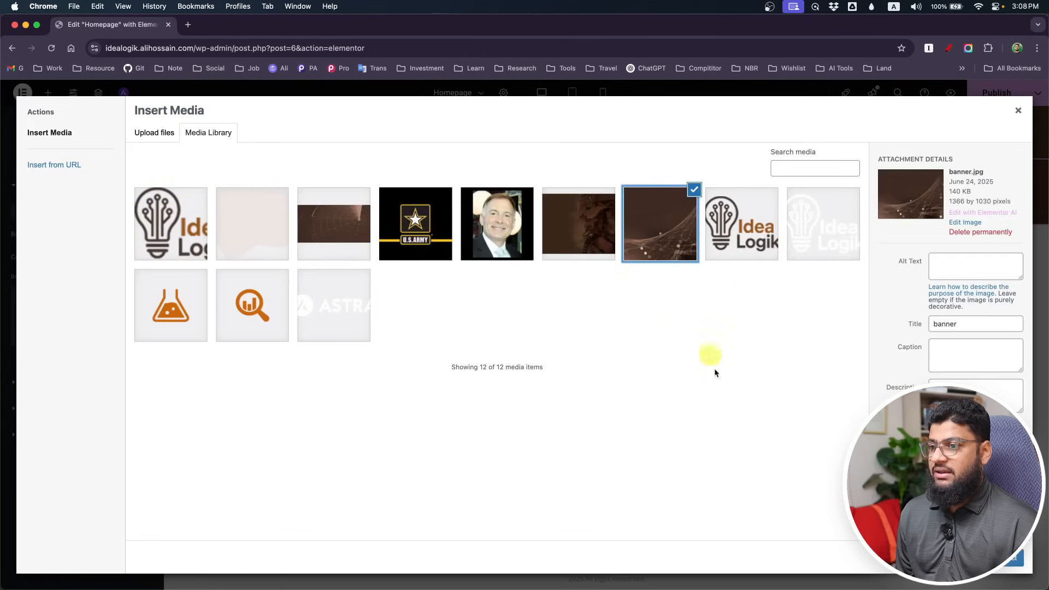
left_click(1010, 570)
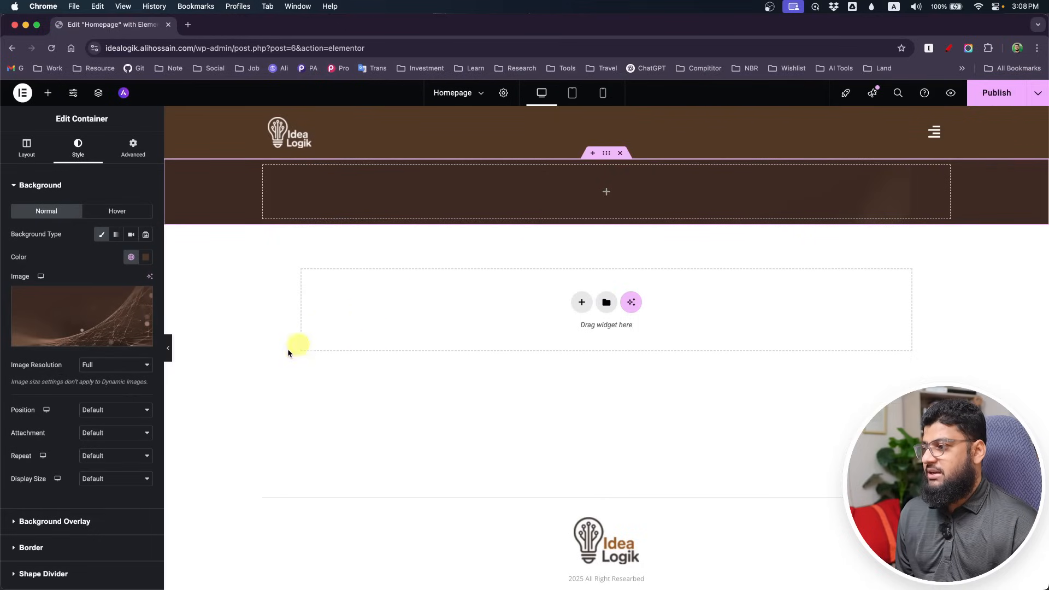
left_click(103, 364)
left_click(103, 365)
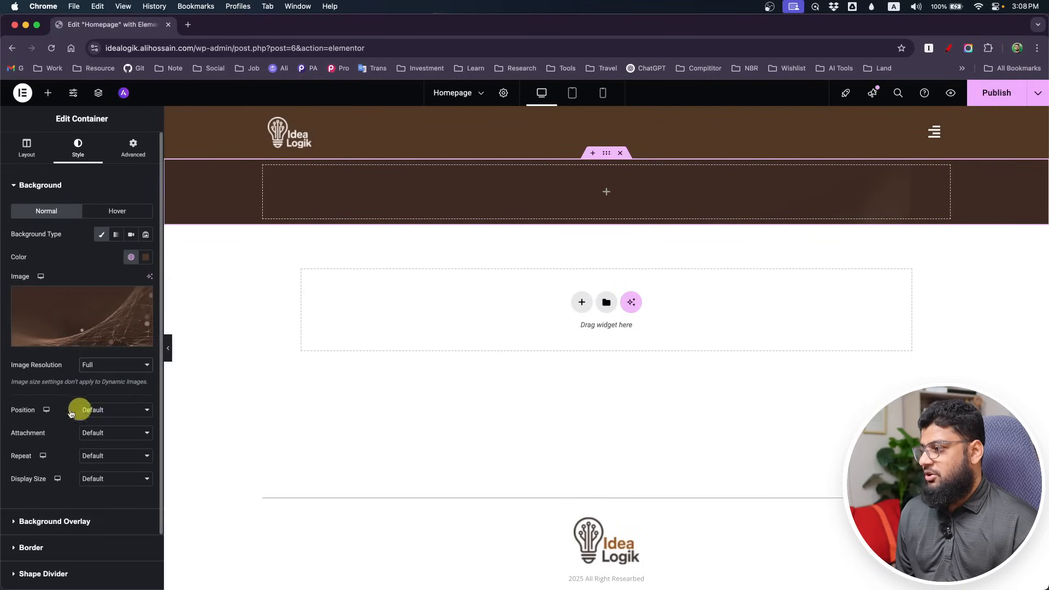
- Position the background image Top Left and set its size to Cover
scroll(55, 393, "down", 2)
left_click(91, 347)
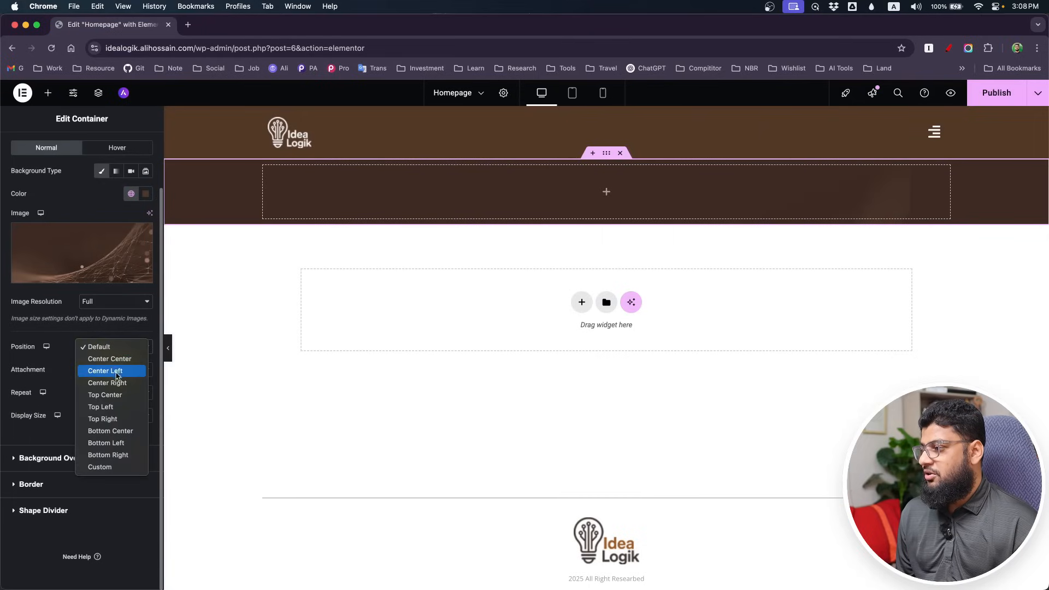
left_click(120, 409)
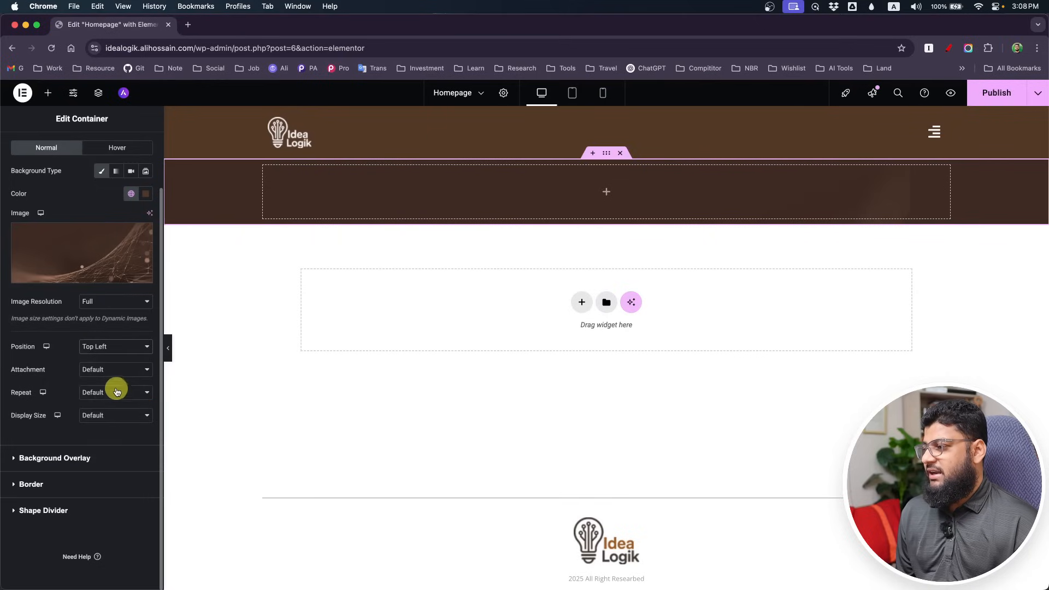
left_click(120, 424)
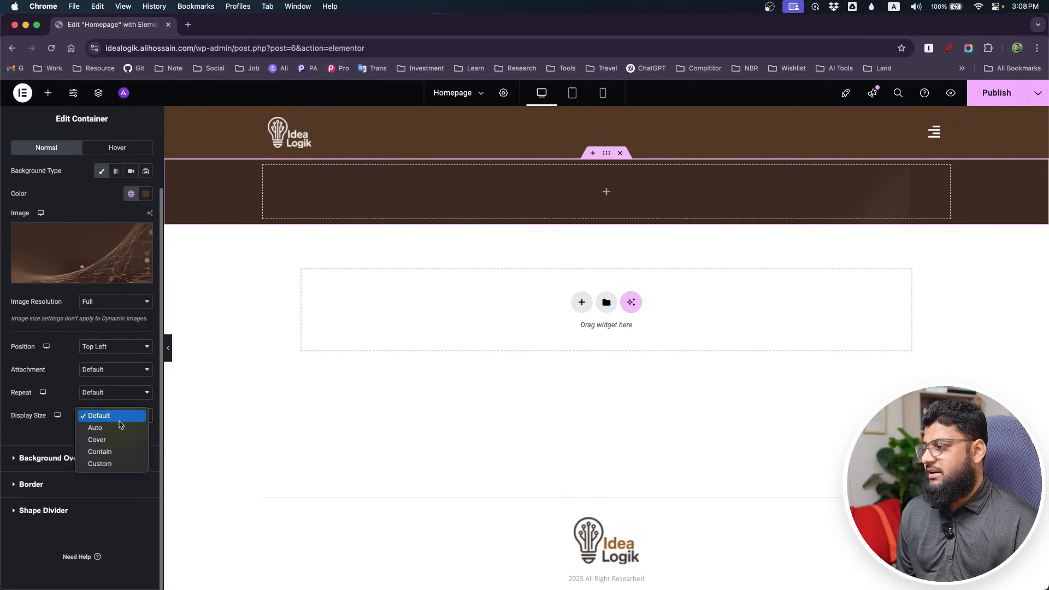
left_click(108, 440)
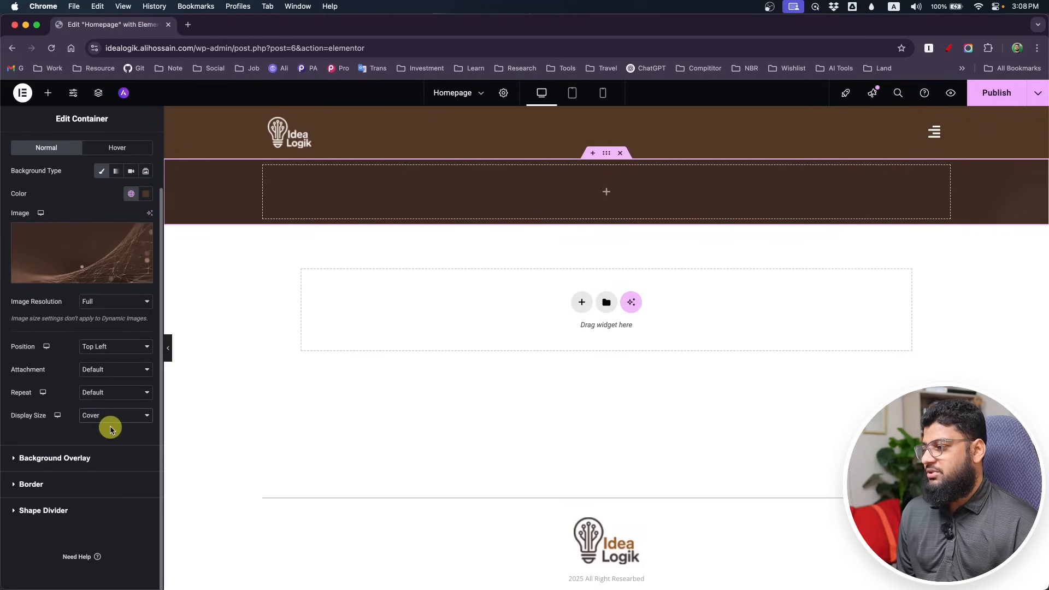
left_click(112, 416)
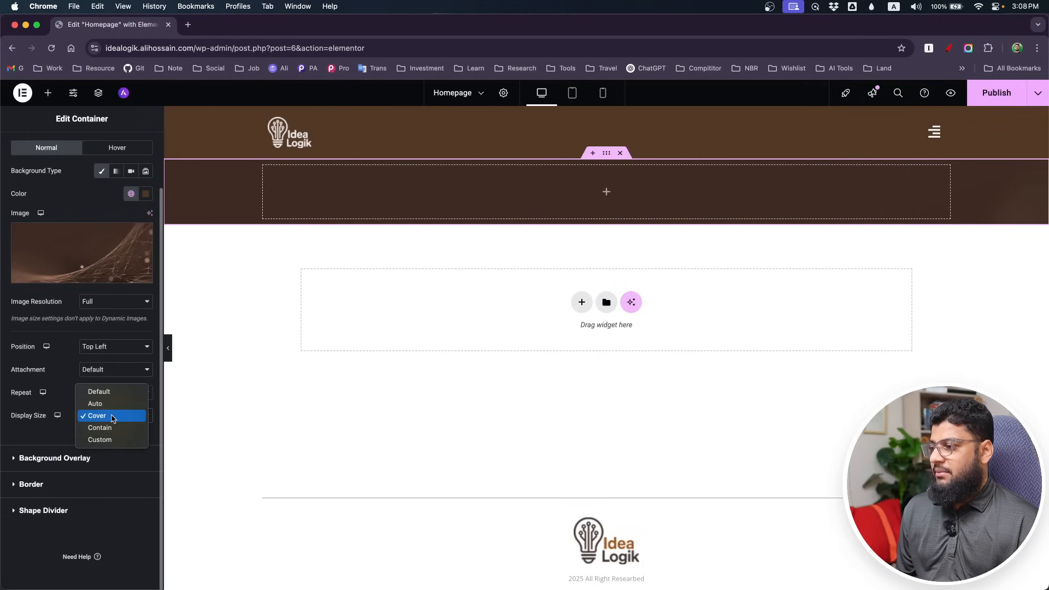
left_click(112, 417)
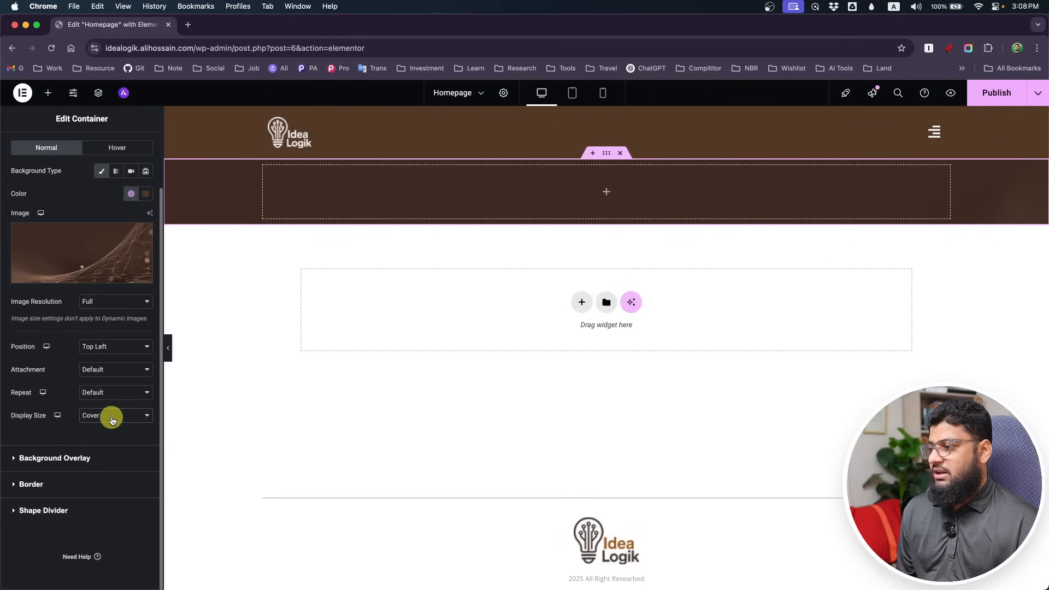
left_click(111, 416)
left_click(112, 429)
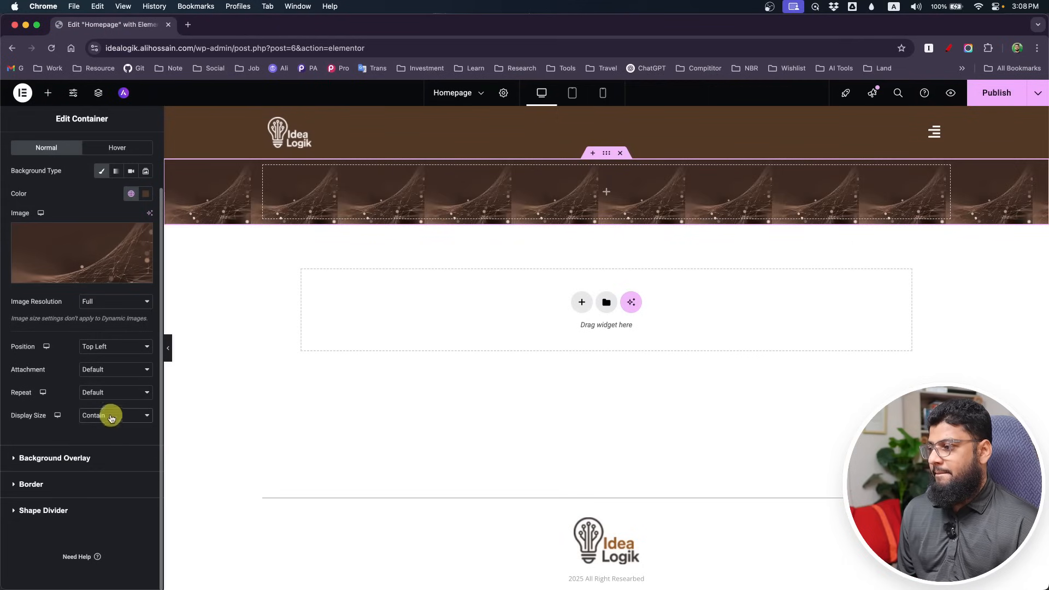
left_click(111, 417)
left_click(110, 406)
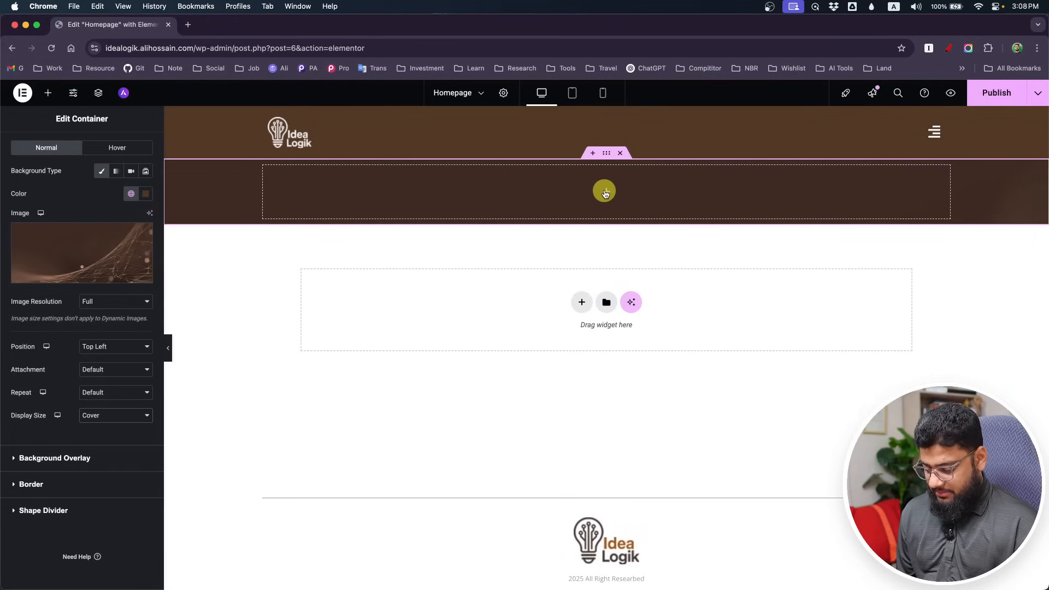
key("super+Tab")
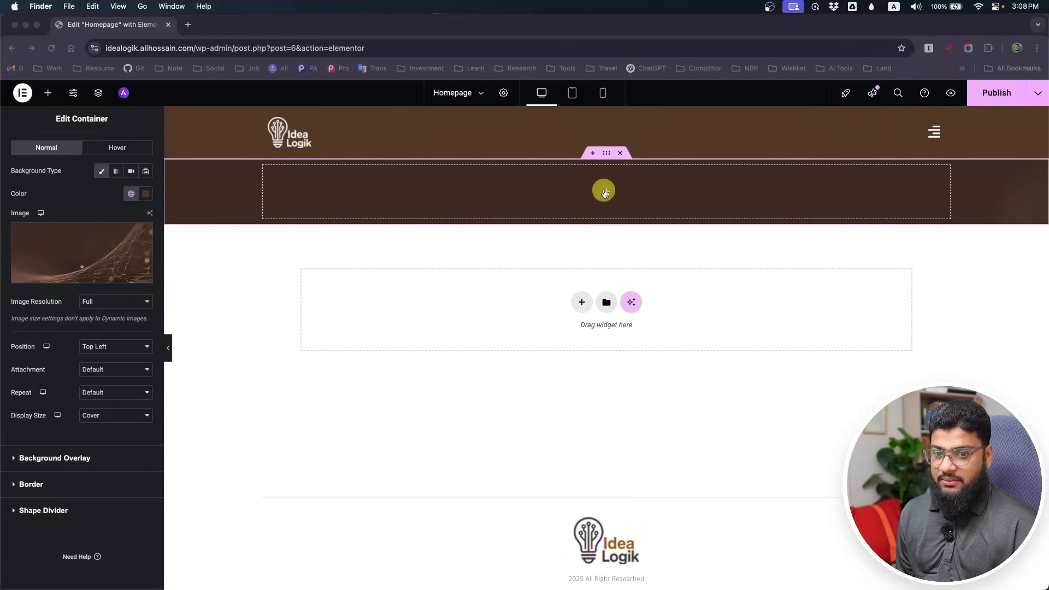
key("super+Tab")
scroll(279, 203, "up", 1)
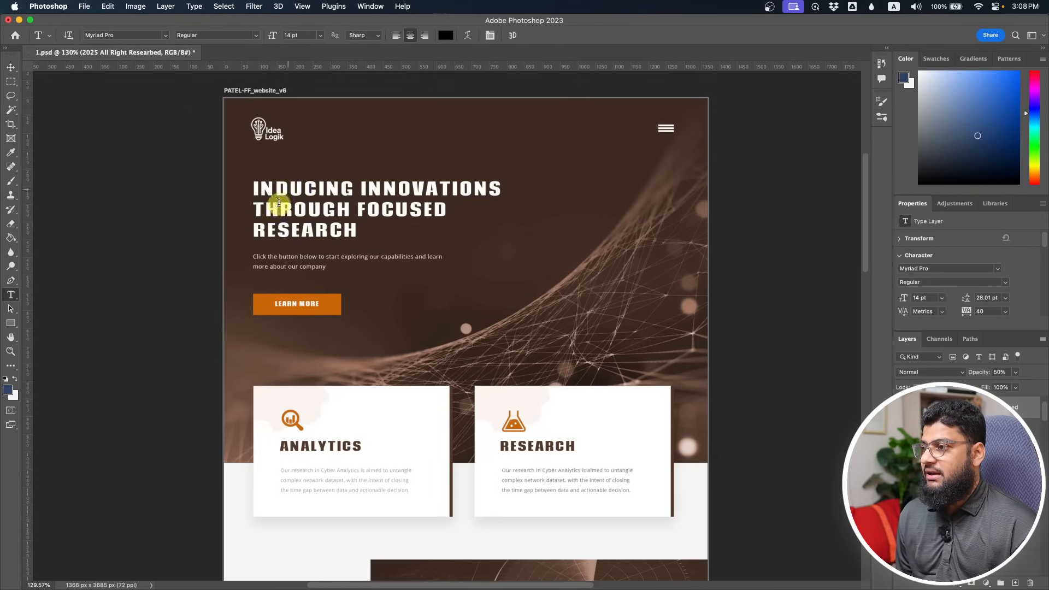
left_click(356, 212)
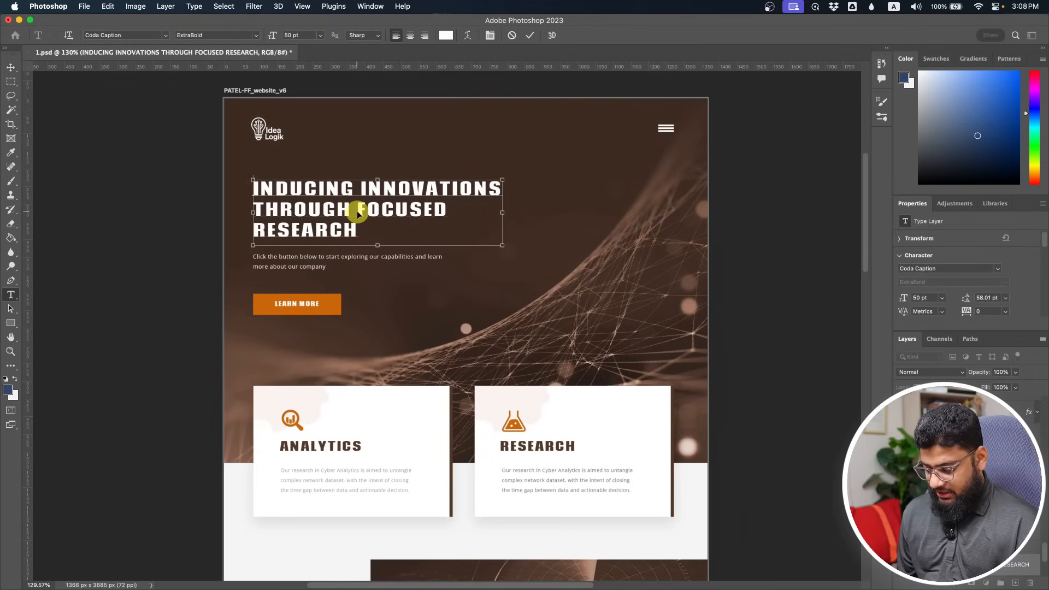
key("super+a")
key("super+c")
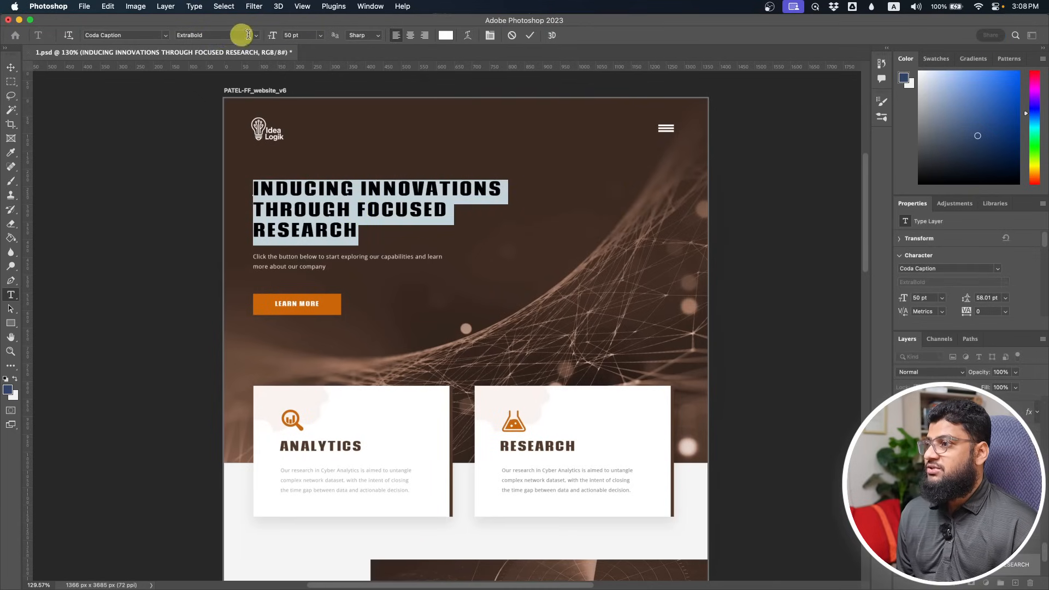
left_click(460, 39)
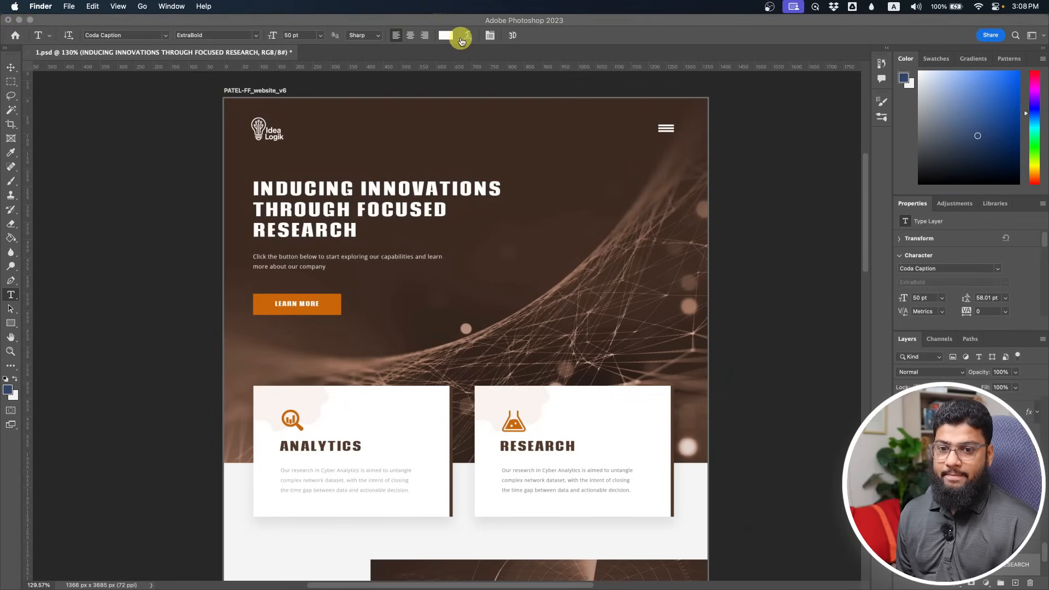
key("super+Tab")
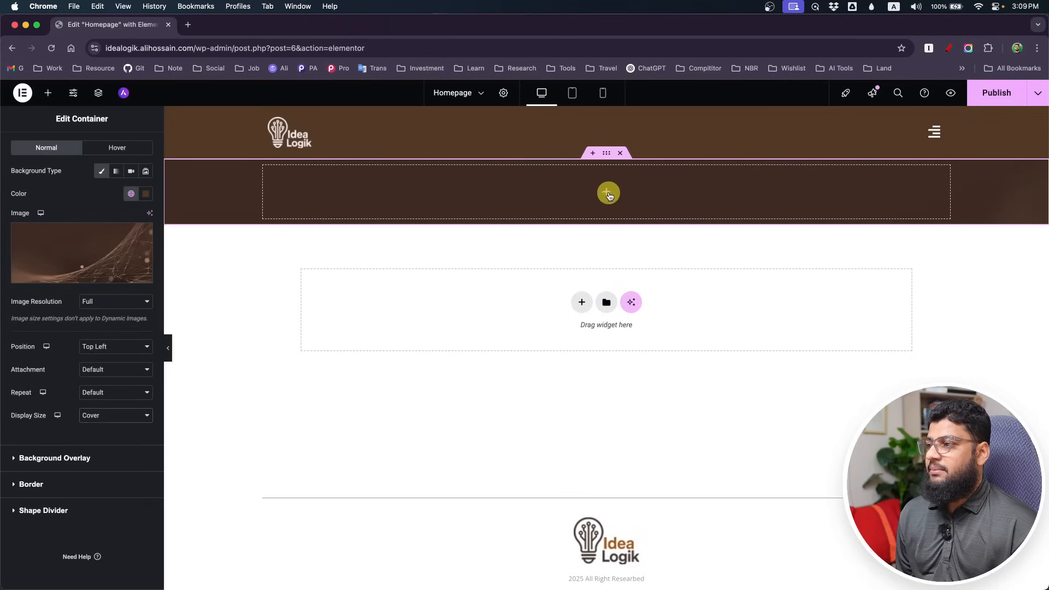
left_click(606, 192)
- Add a Heading widget to the brown container and paste the mockup headline as its title
left_click_drag(51, 328, 528, 208)
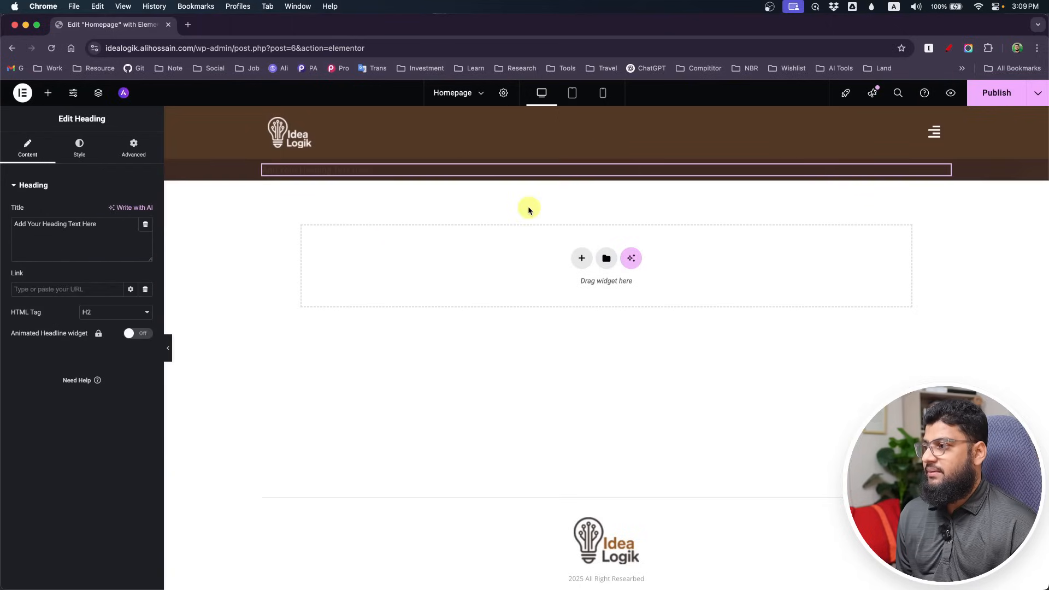
left_click(75, 235)
key("super+a")
key("super+v")
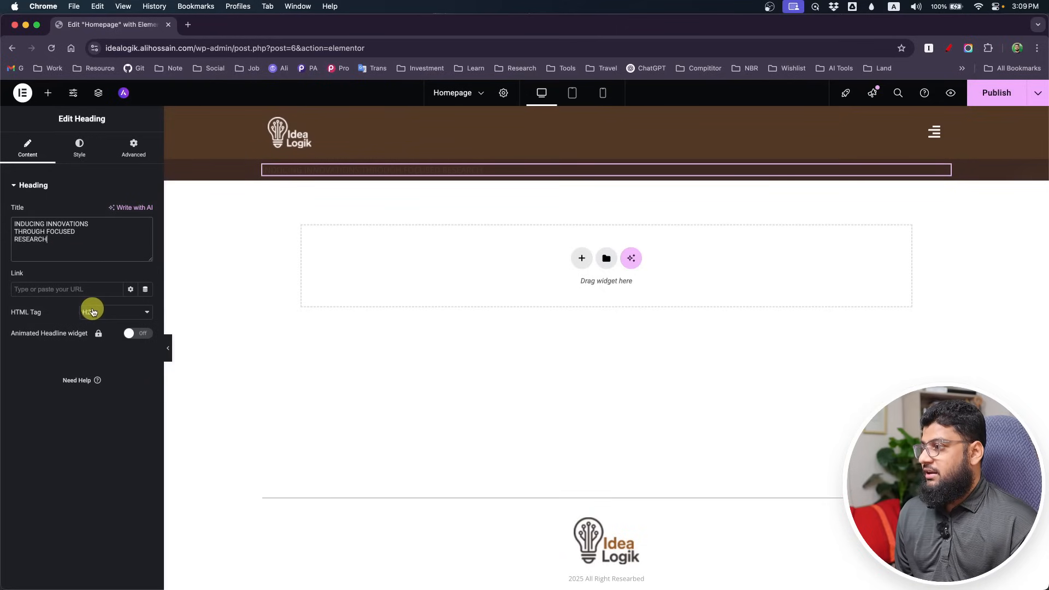
- Style the heading with the Secondary global font, size 50, and white global colour
left_click(79, 145)
left_click(130, 242)
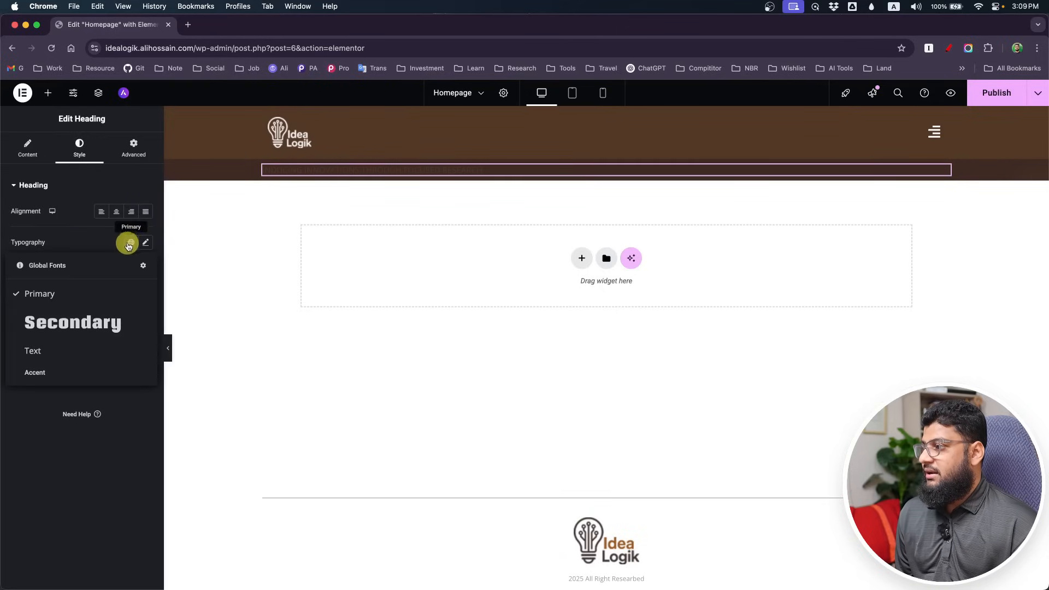
left_click(77, 325)
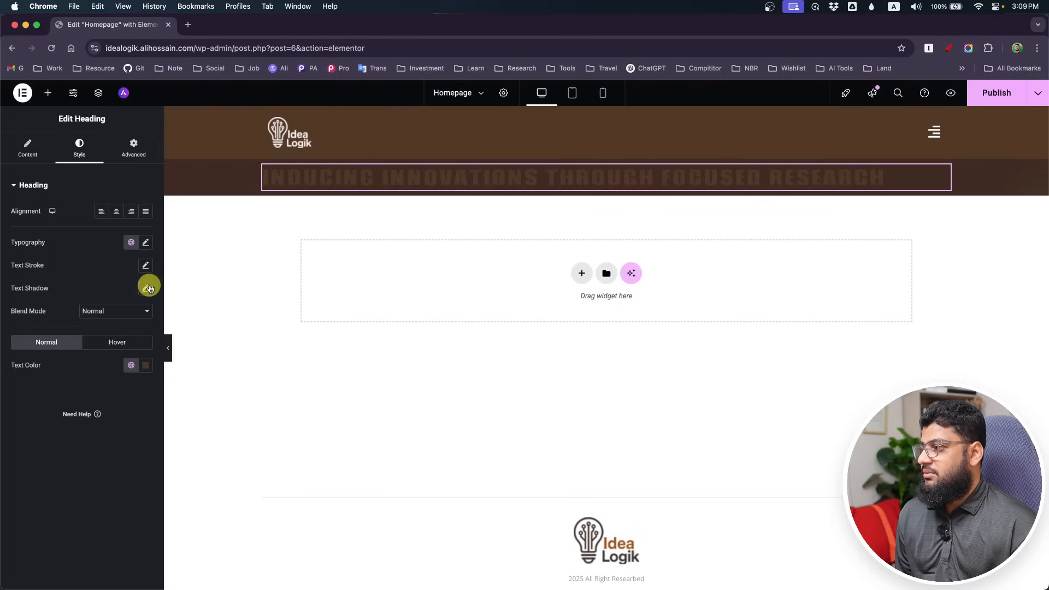
left_click(146, 241)
type("50")
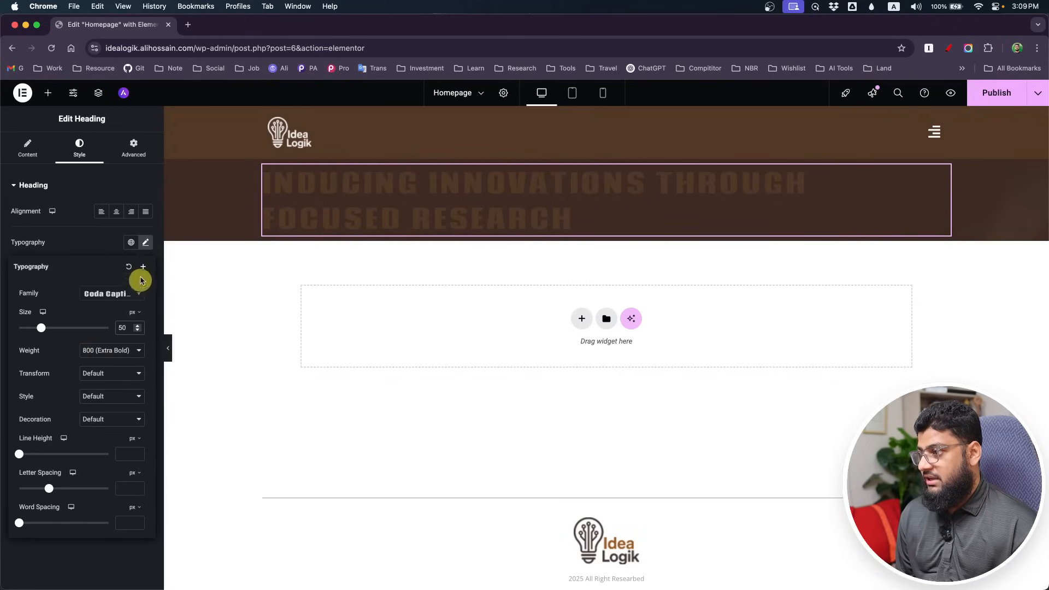
left_click(145, 242)
left_click(134, 369)
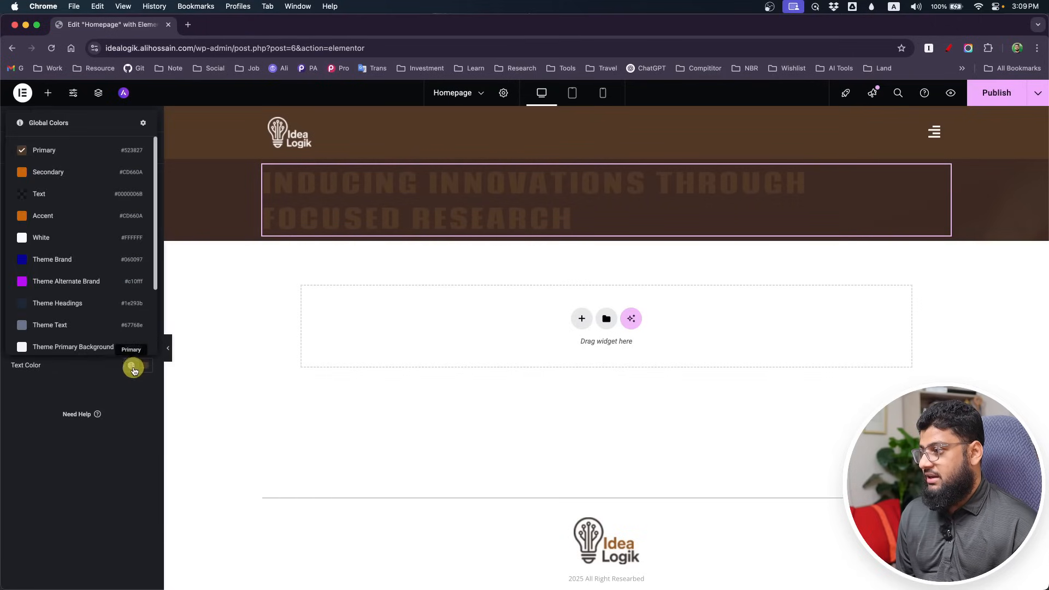
left_click(80, 242)
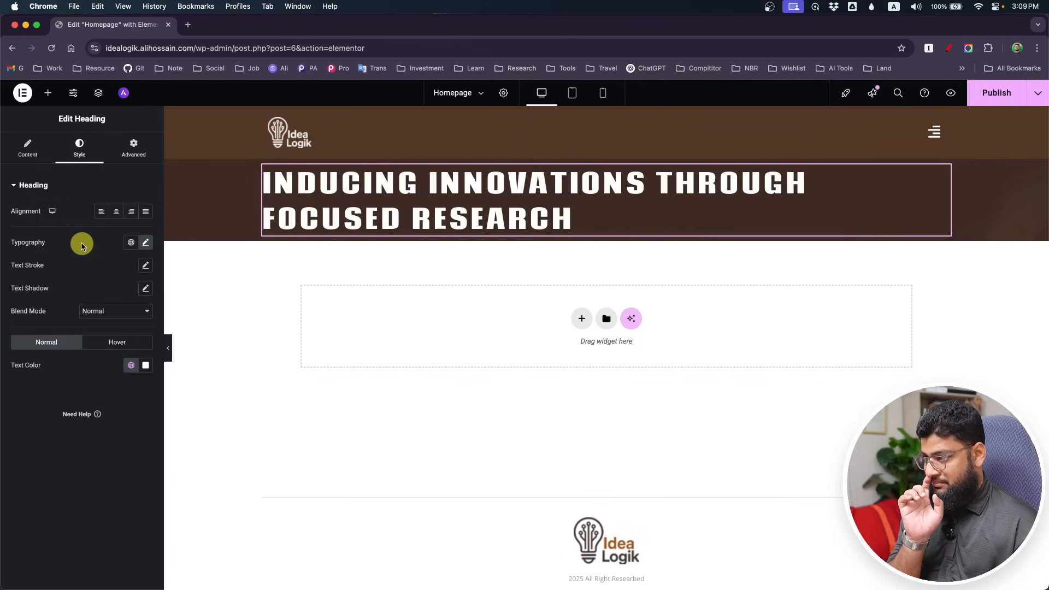
- Insert <br> line breaks into the title after INDUCING INNOVATIONS
left_click(28, 147)
left_click(99, 226)
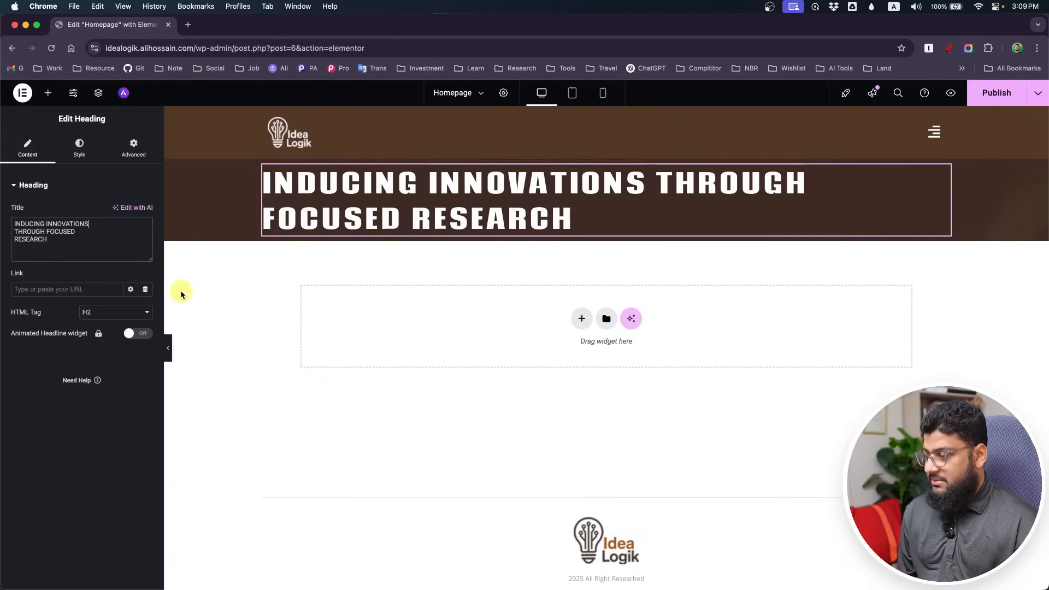
type("<br")
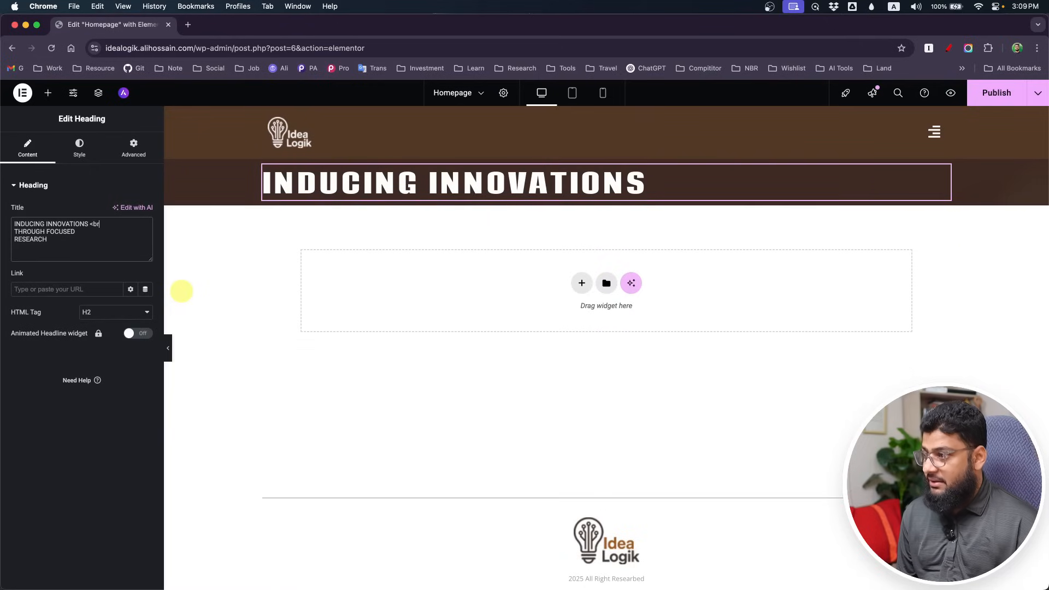
type(">")
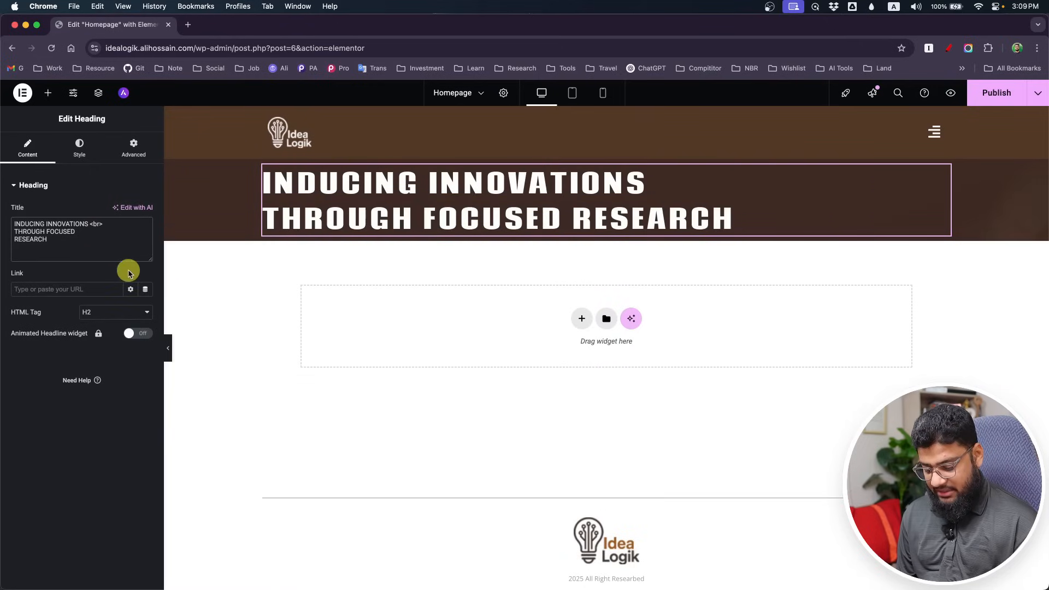
type("<br>")
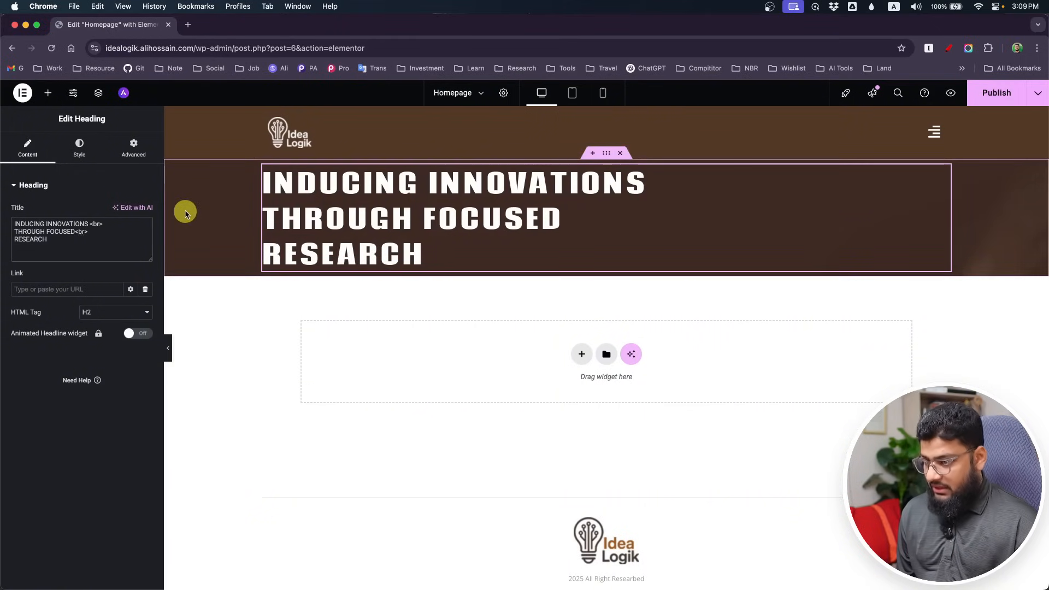
- Copy the mockup paragraph and paste it into a new Text Editor widget below the heading
key("super+Tab")
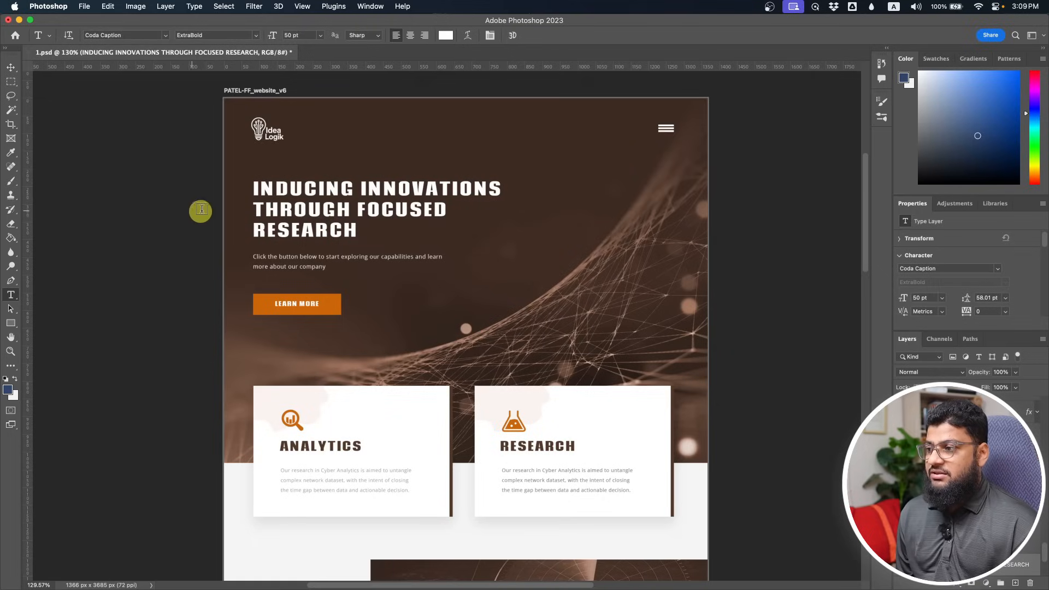
left_click(304, 257)
key("super+a")
key("super+c")
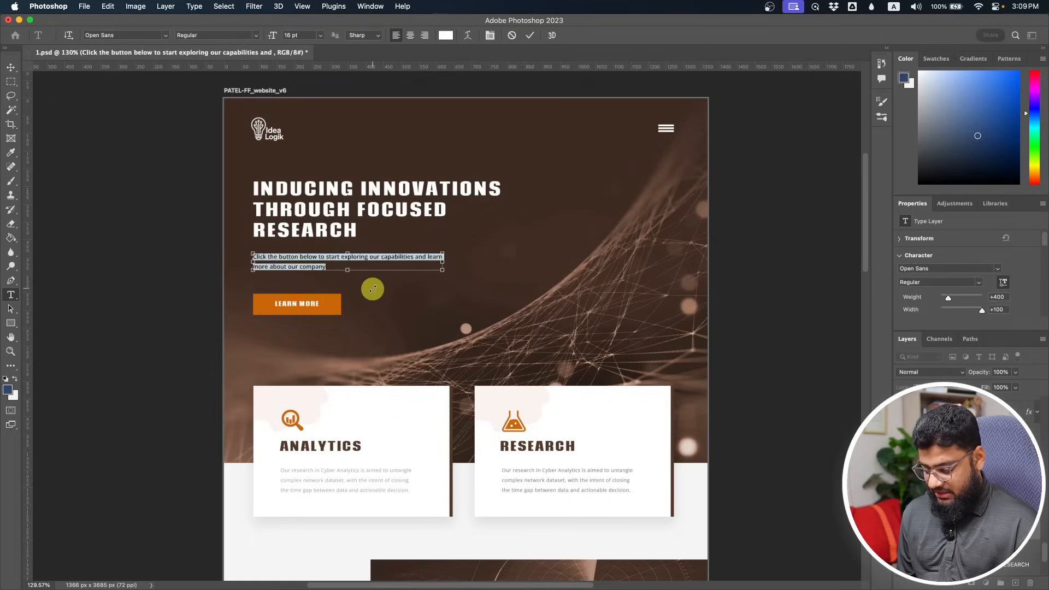
key("super+Tab")
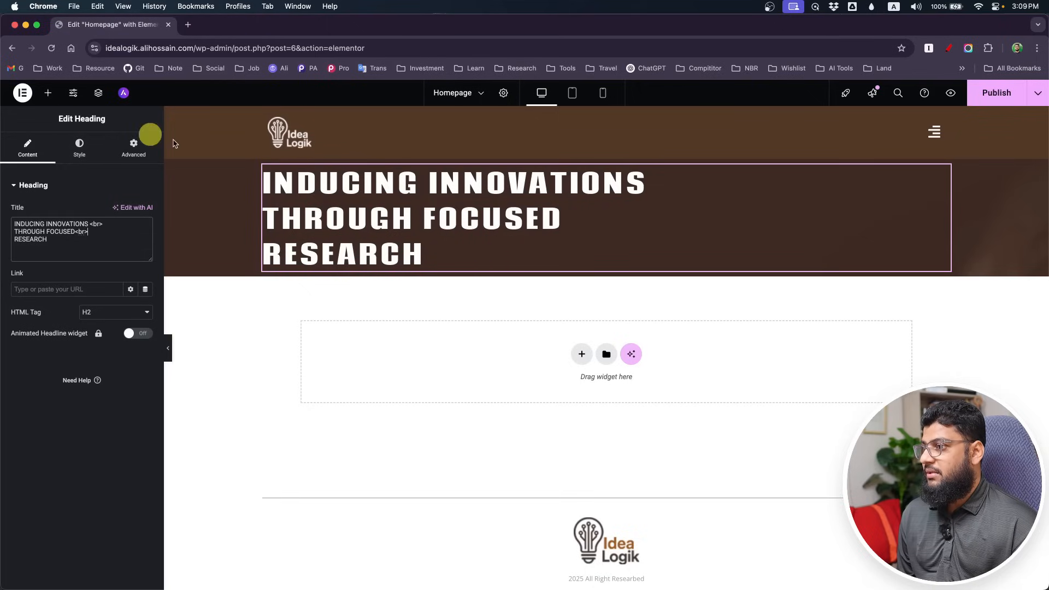
left_click(47, 93)
left_click_drag(60, 363, 356, 257)
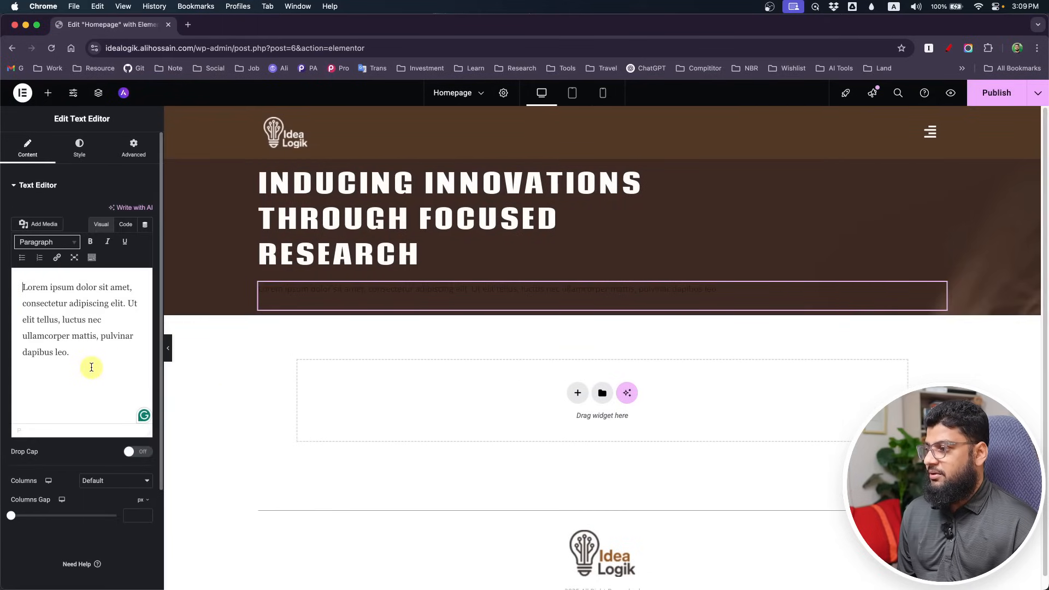
key("super+a")
key("super+v")
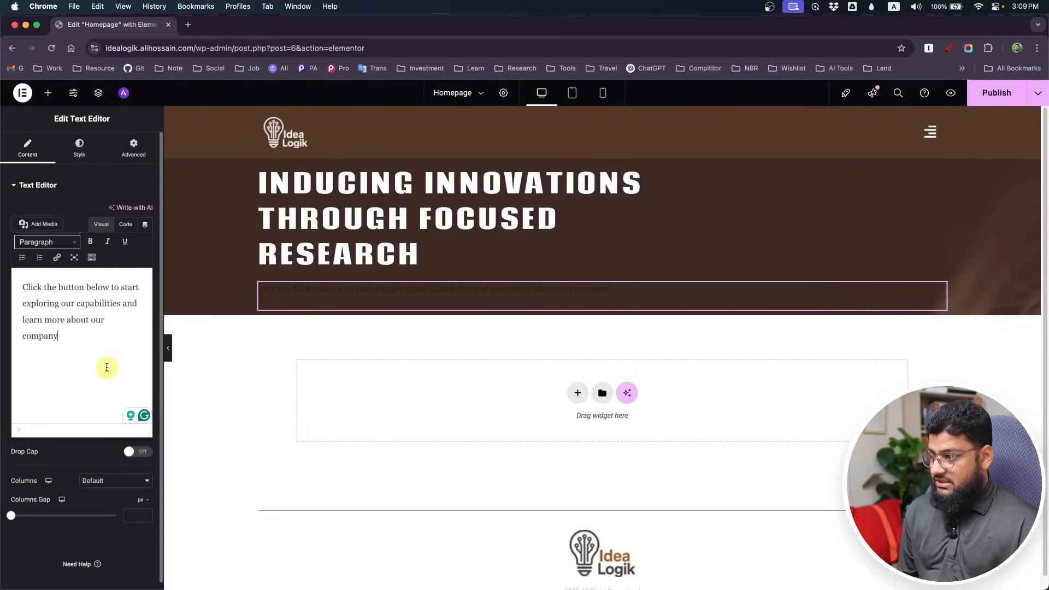
- Style the paragraph with the global Text font at 16 px and white text colour
key("super+Tab")
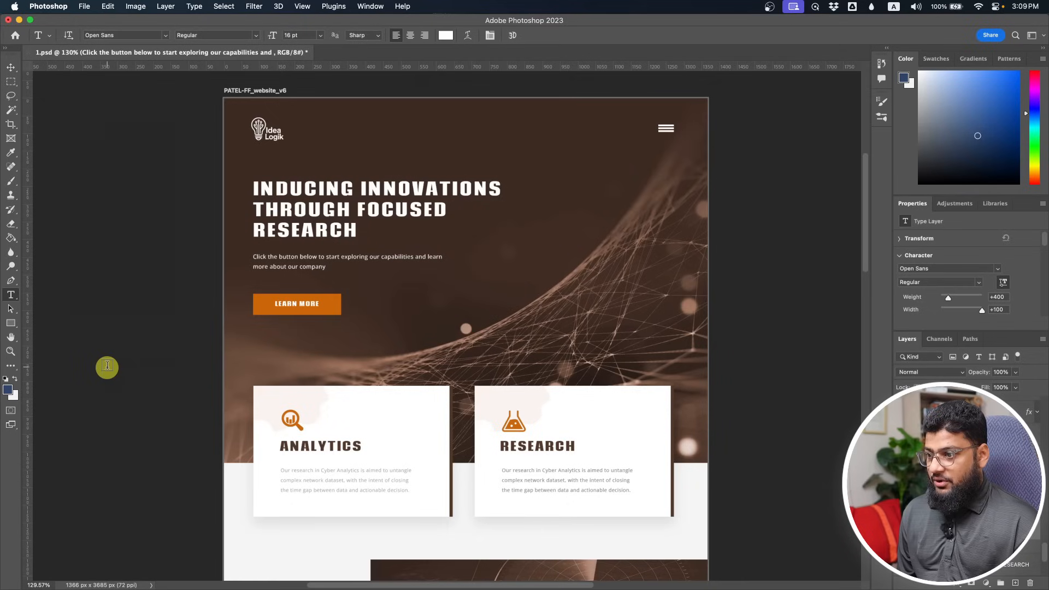
left_click(275, 256)
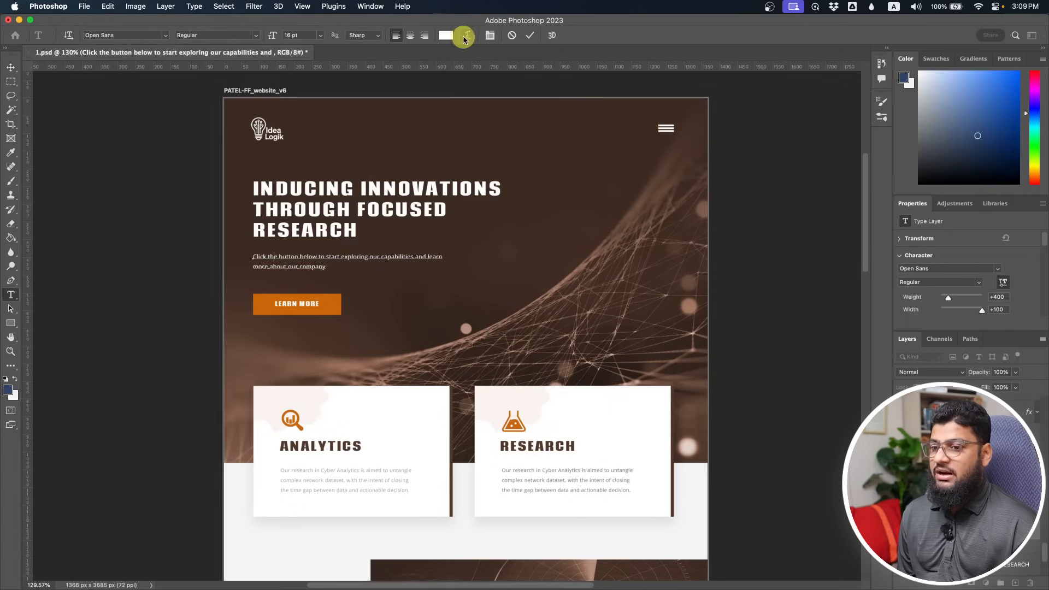
key("super+Tab")
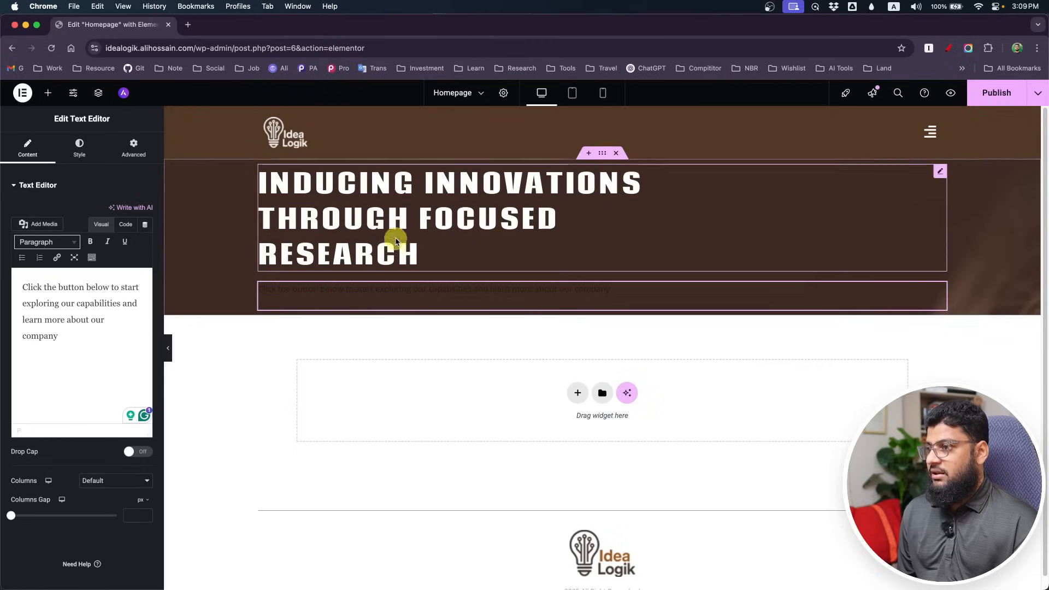
left_click(80, 147)
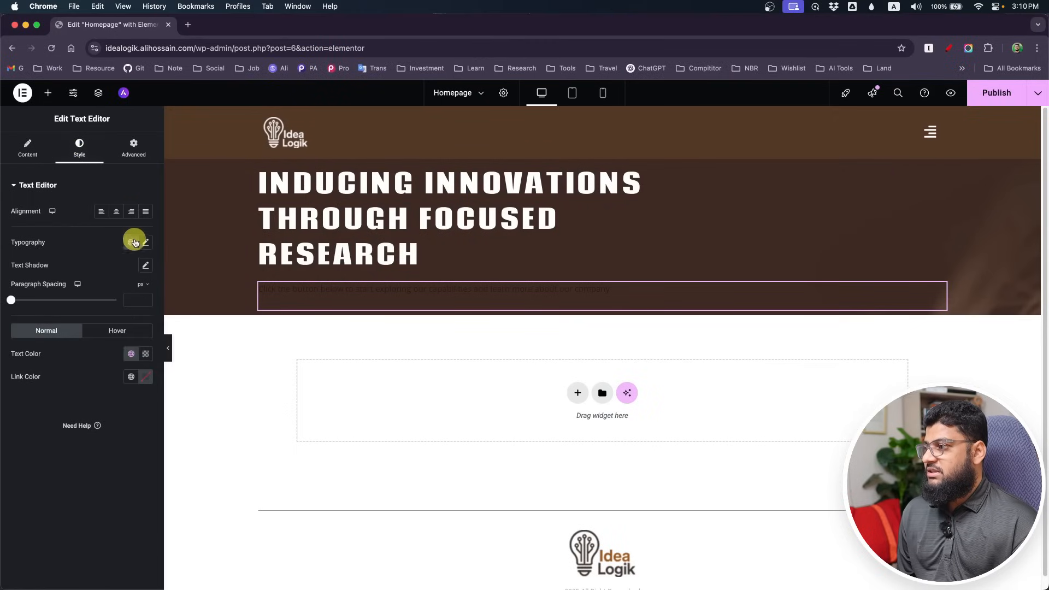
left_click(134, 244)
left_click(51, 351)
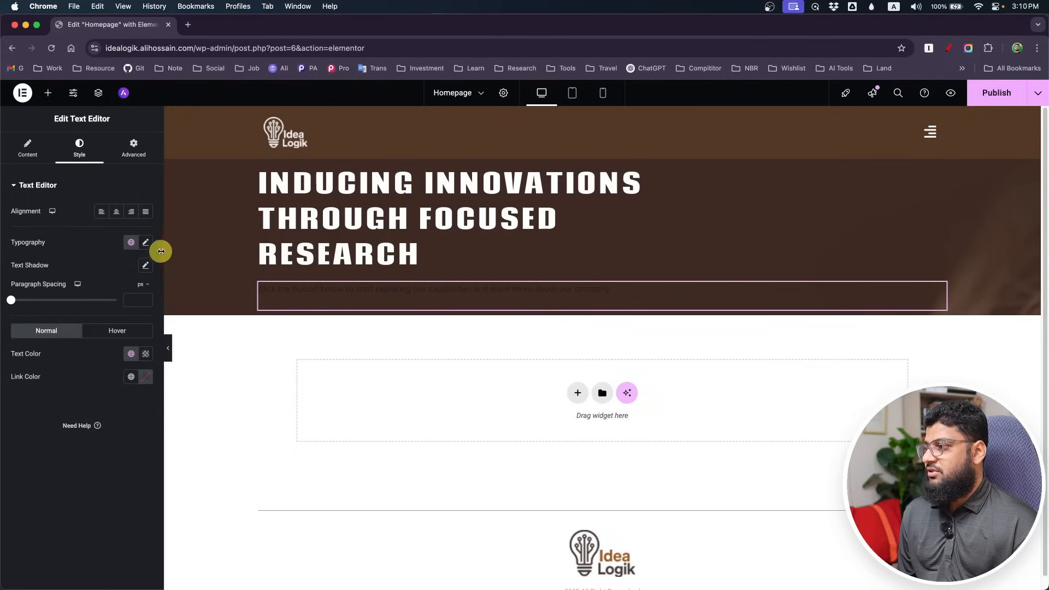
left_click(145, 245)
double_click(128, 329)
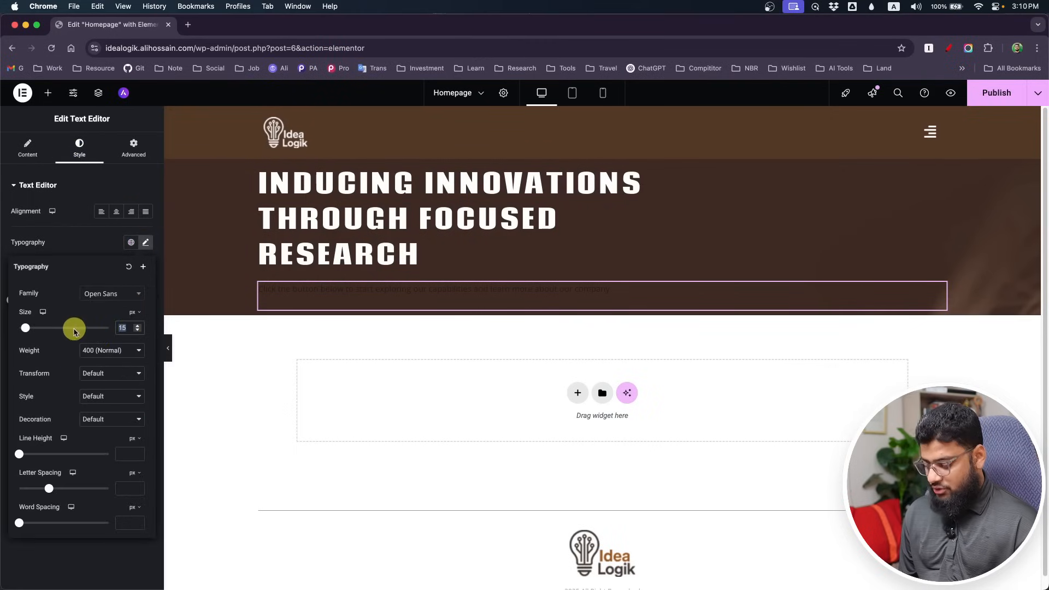
left_click(144, 243)
left_click(131, 354)
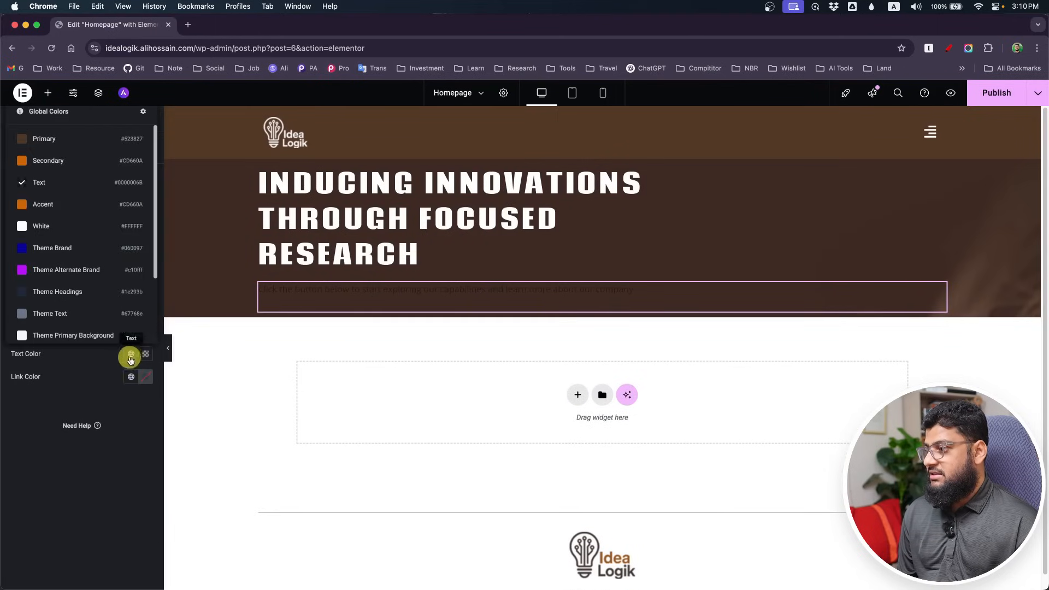
left_click(31, 229)
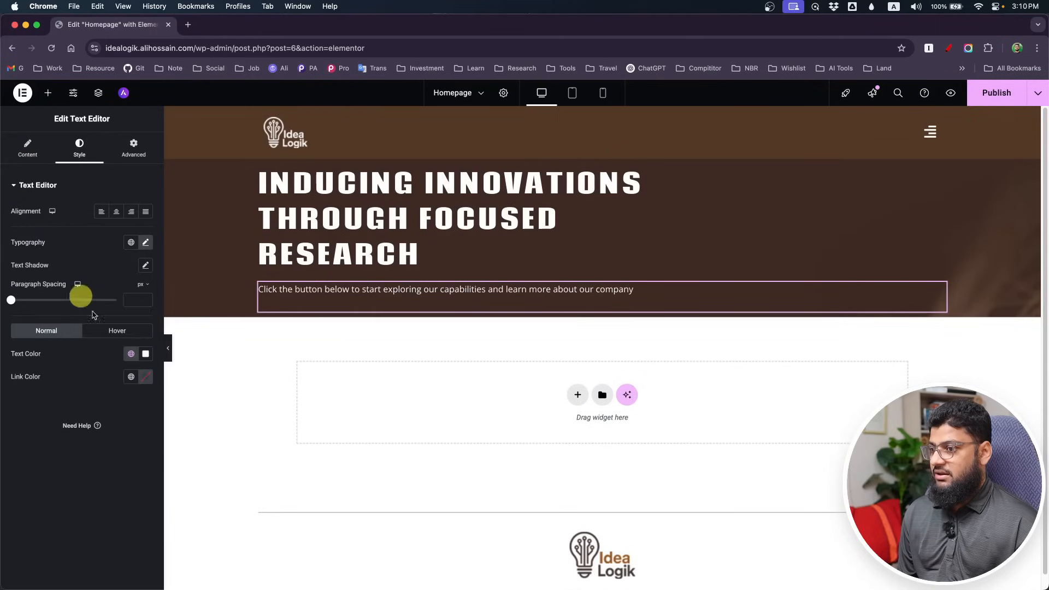
key("super+Tab")
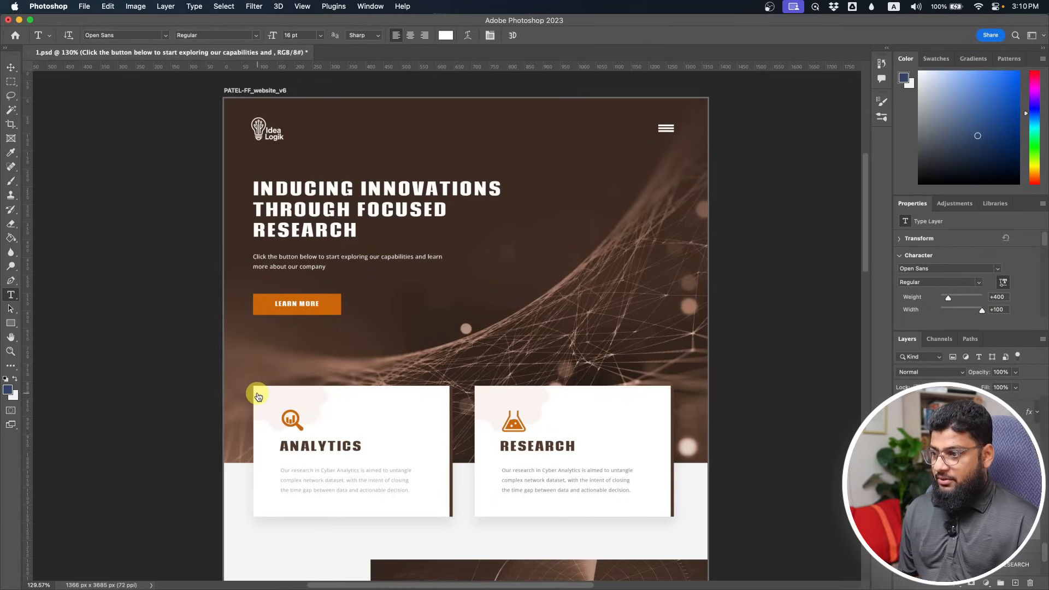
- Add a Button widget below the paragraph and start replacing its 'Click here' label
left_click(291, 305)
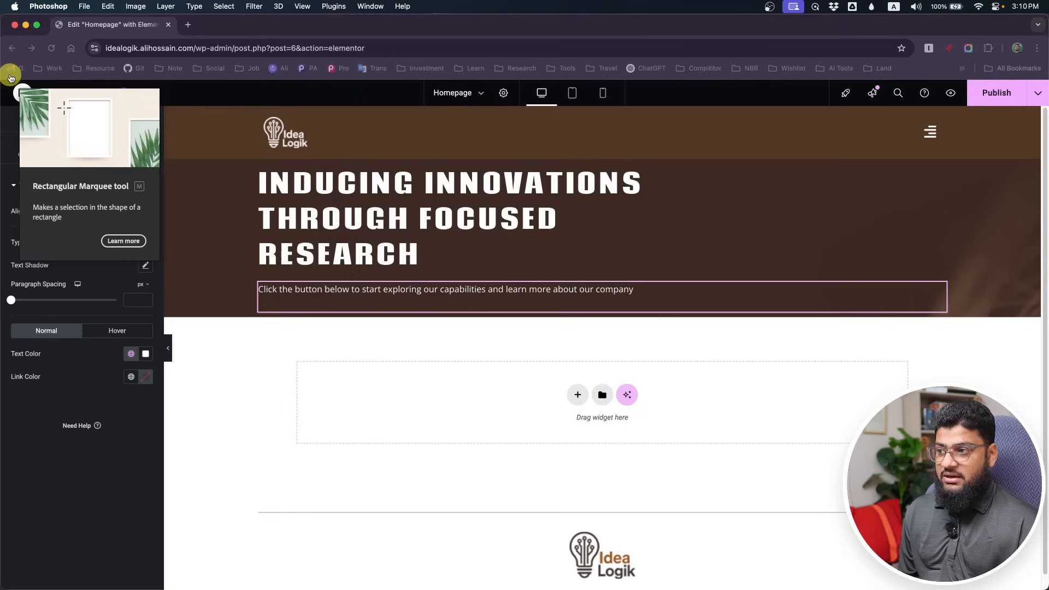
left_click(47, 93)
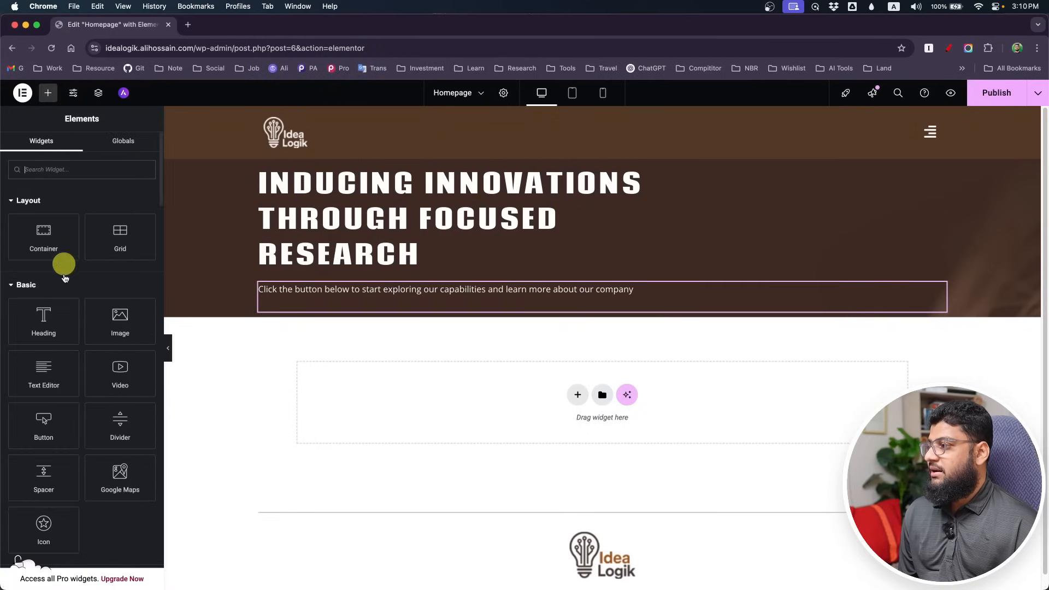
left_click_drag(44, 422, 307, 306)
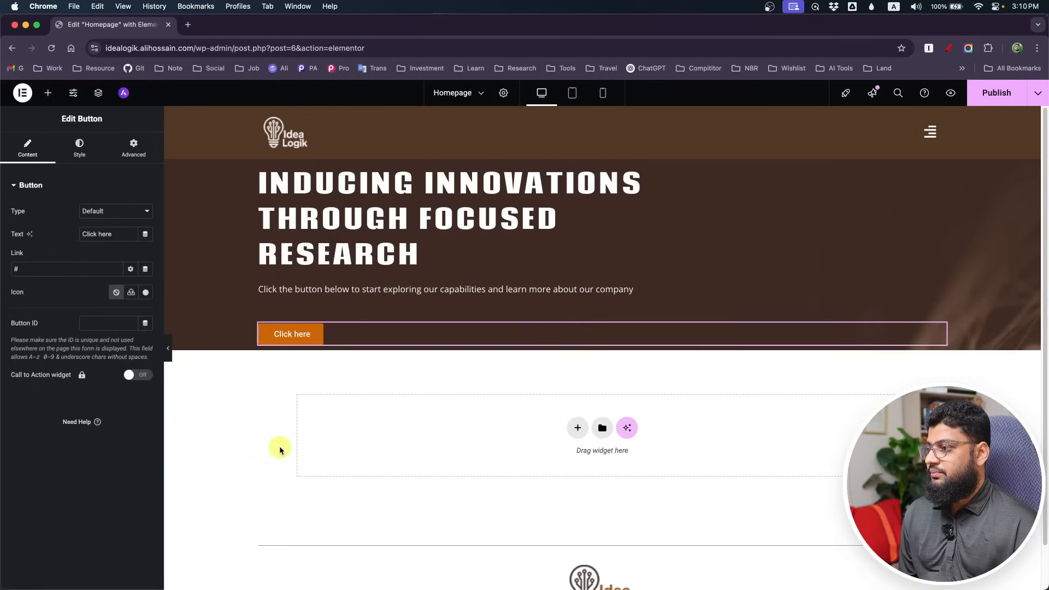
left_click(76, 270)
left_click(105, 236)
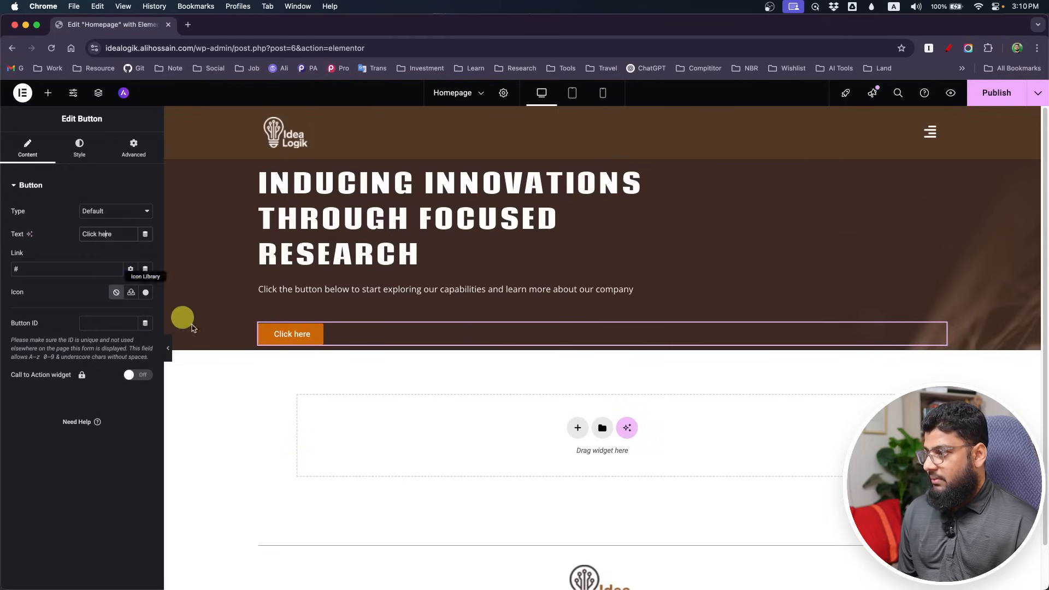
key("super+a")
key("super+v")
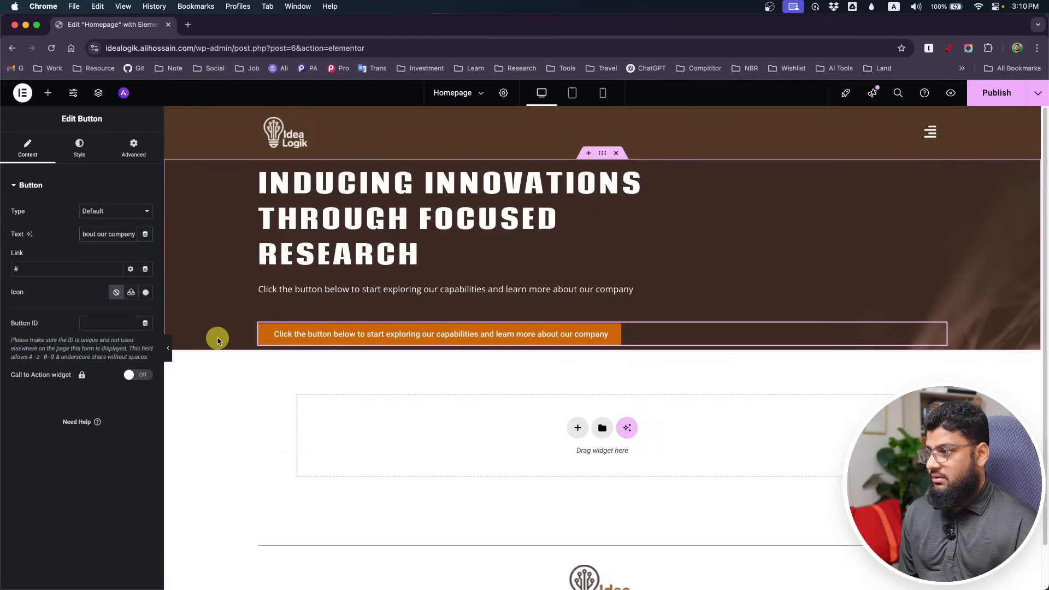
type("LEW")
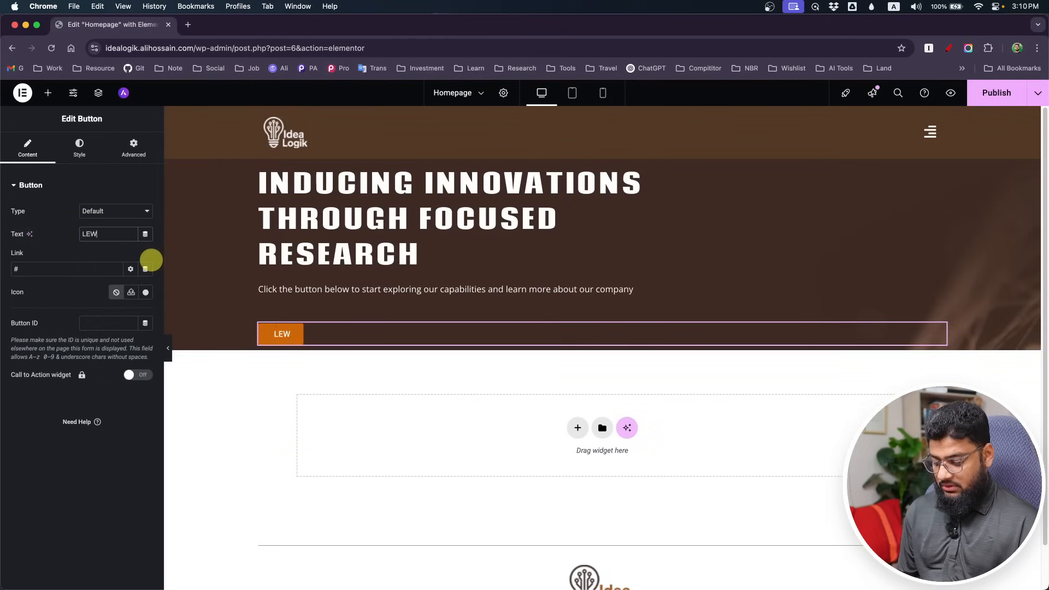
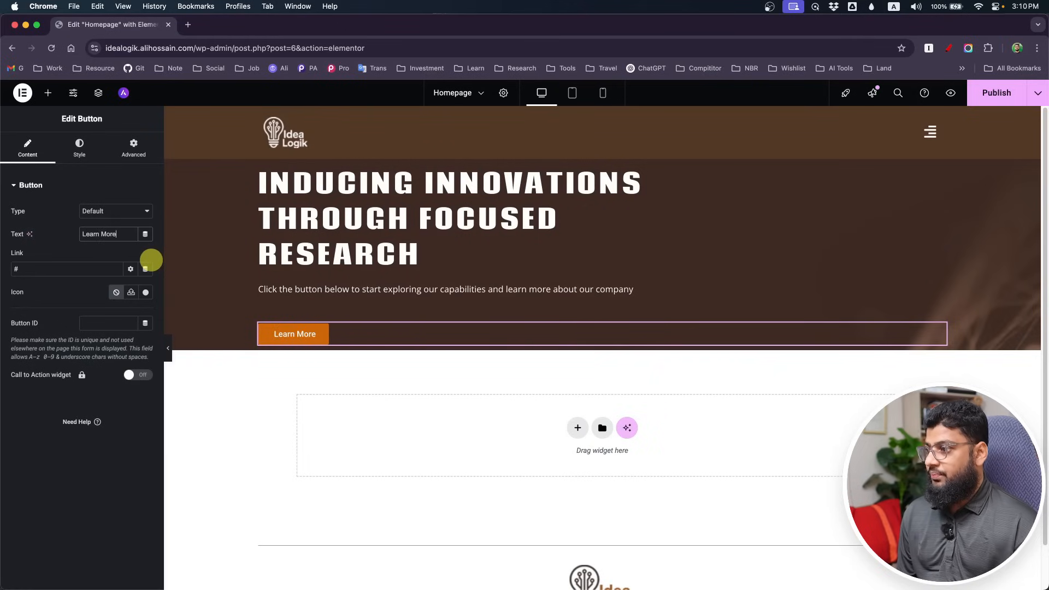
- Set the Learn More button's font to the Secondary global font, checking it against the mockup
left_click(88, 154)
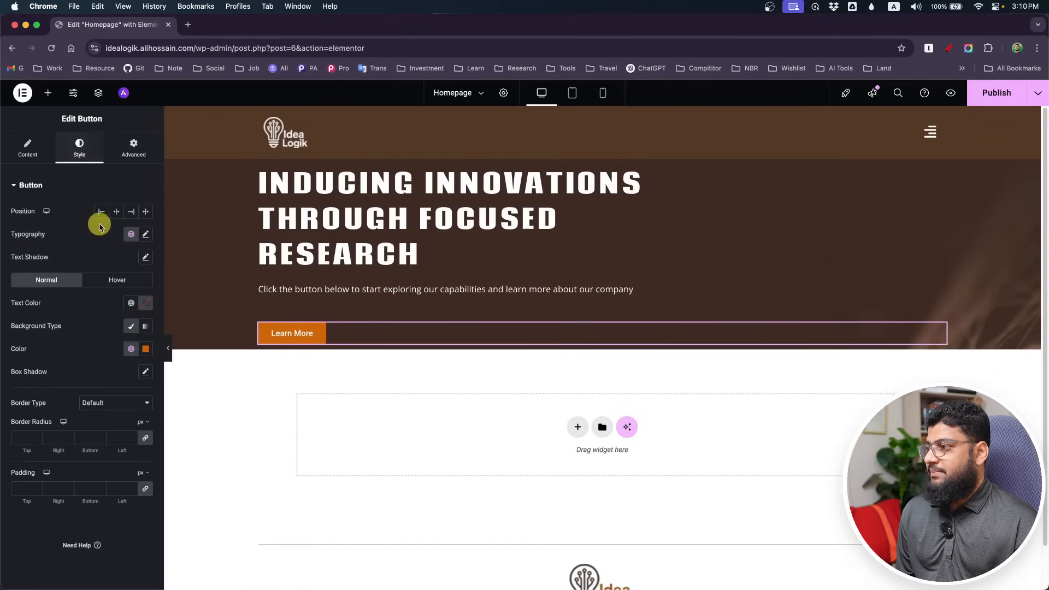
left_click(130, 235)
left_click(94, 323)
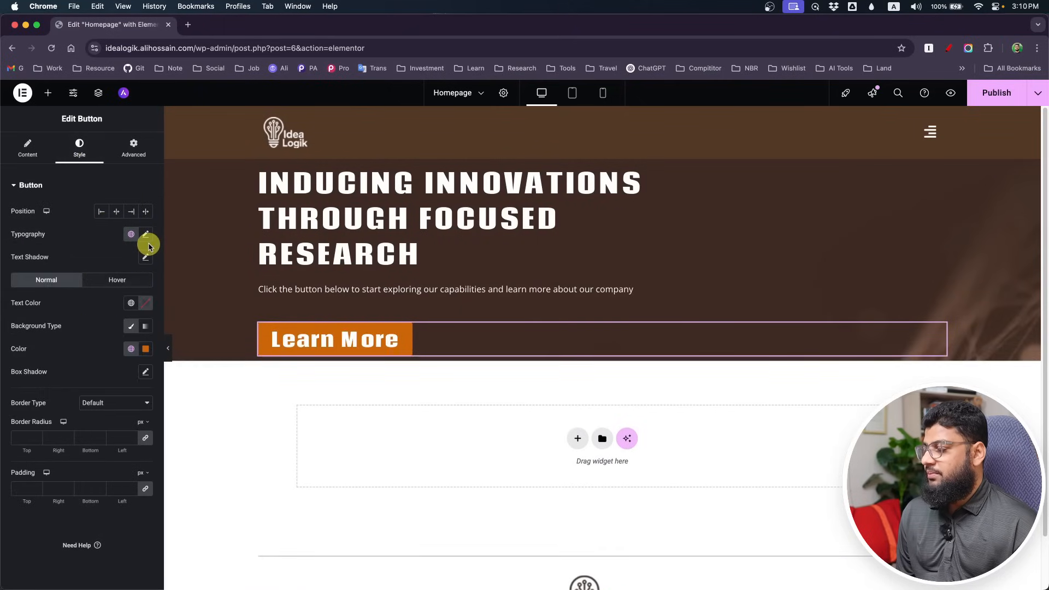
key("super+Tab")
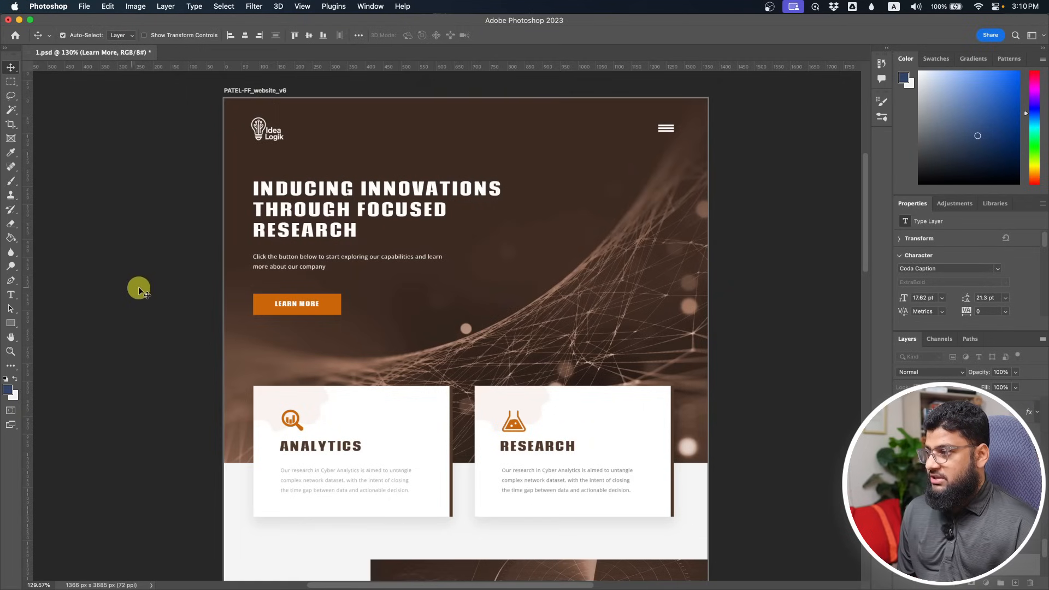
left_click(6, 297)
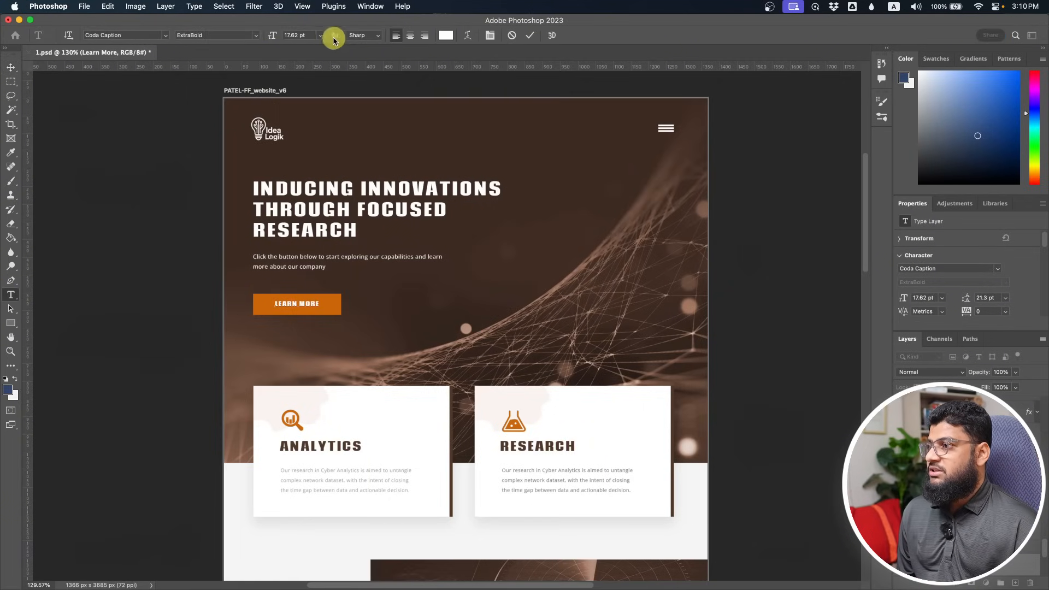
key("super+Tab")
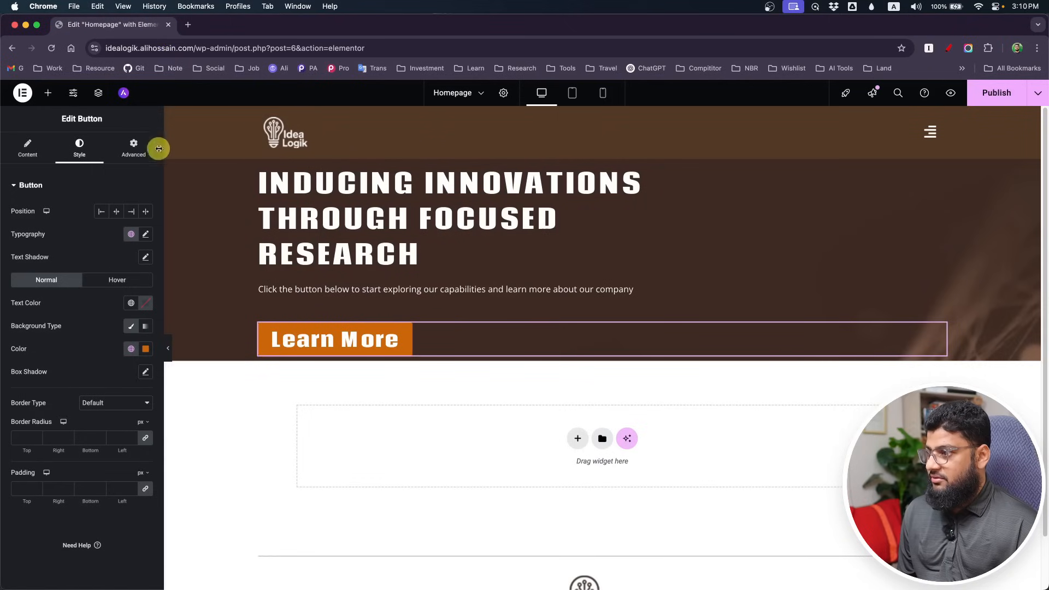
- Set the button's typography size to 18 and its text transform to uppercase
left_click(146, 234)
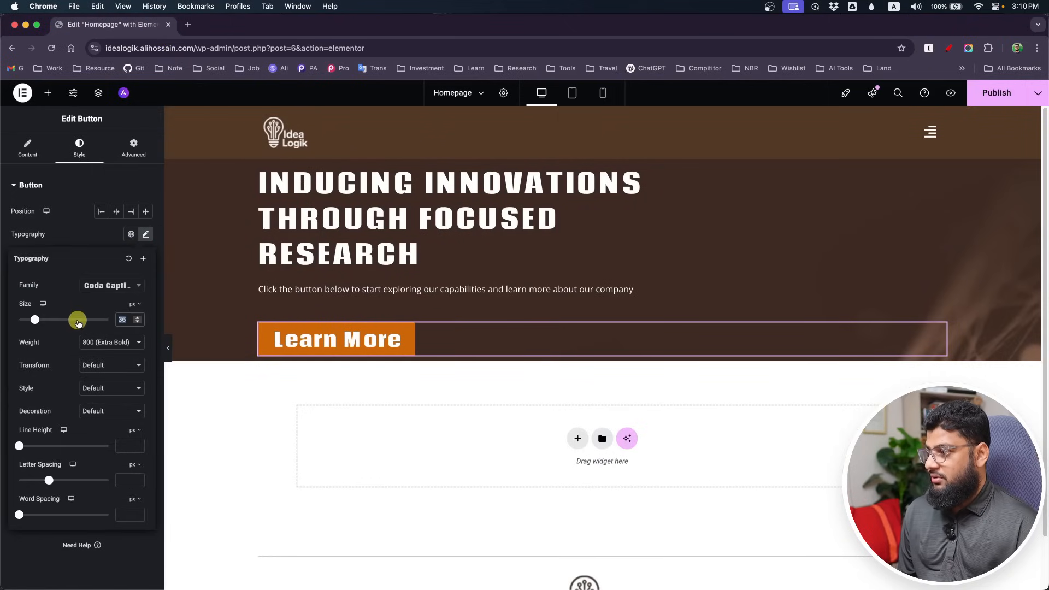
type("18")
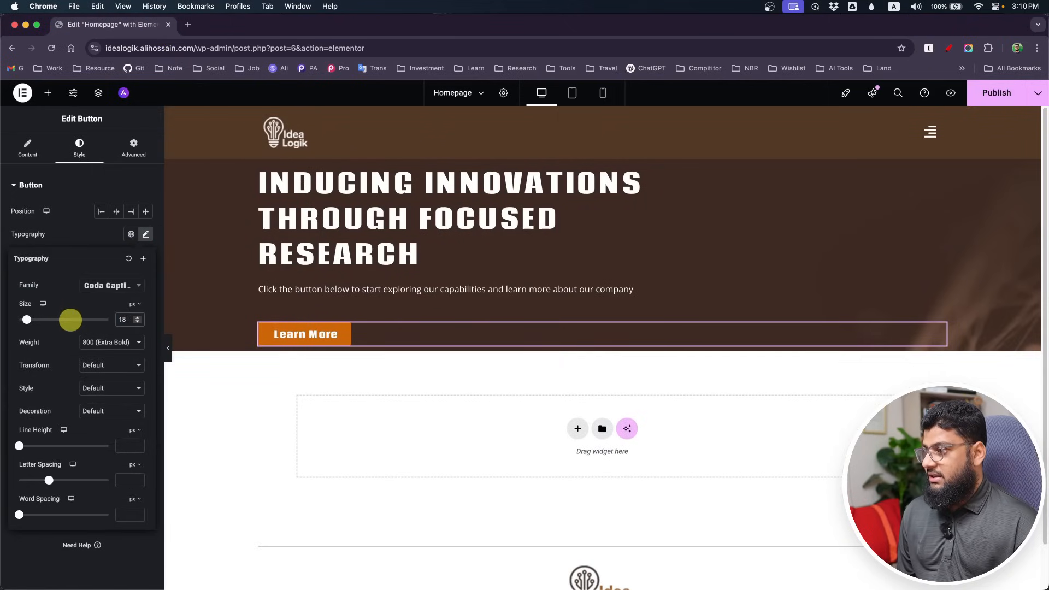
left_click(146, 236)
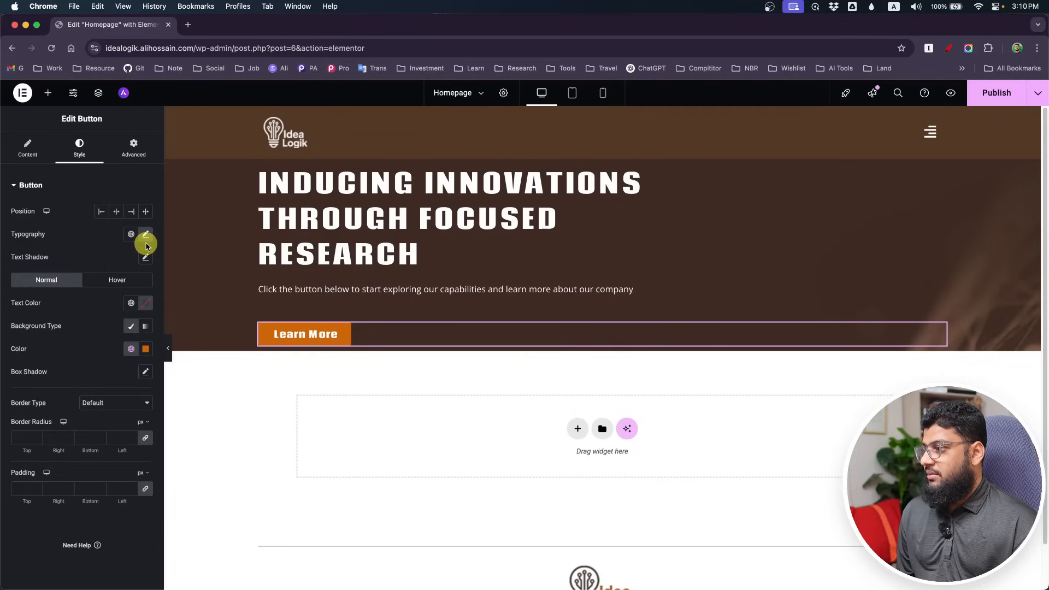
left_click(146, 236)
left_click(104, 365)
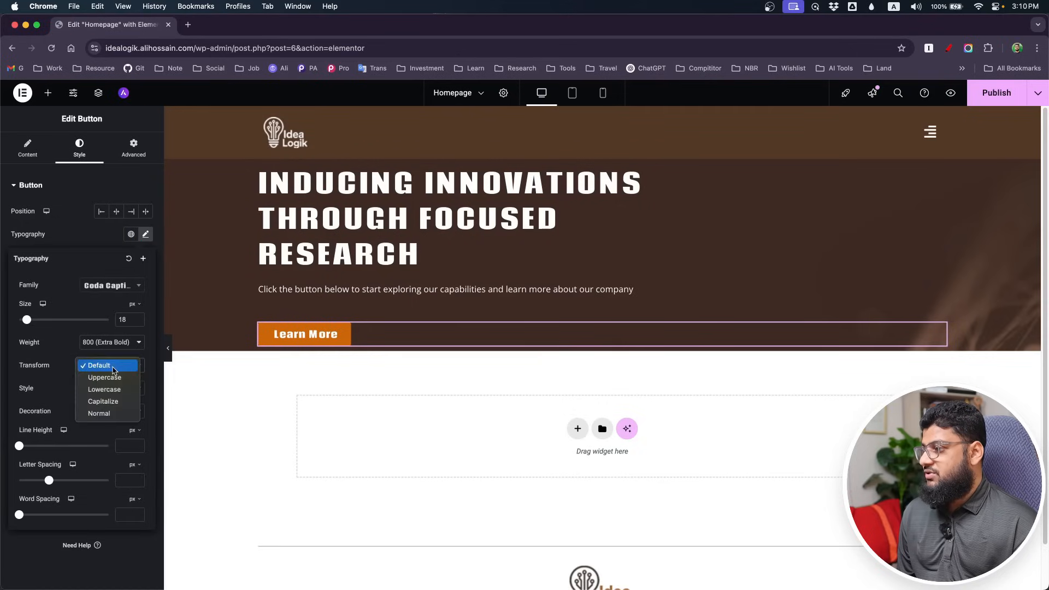
left_click(110, 378)
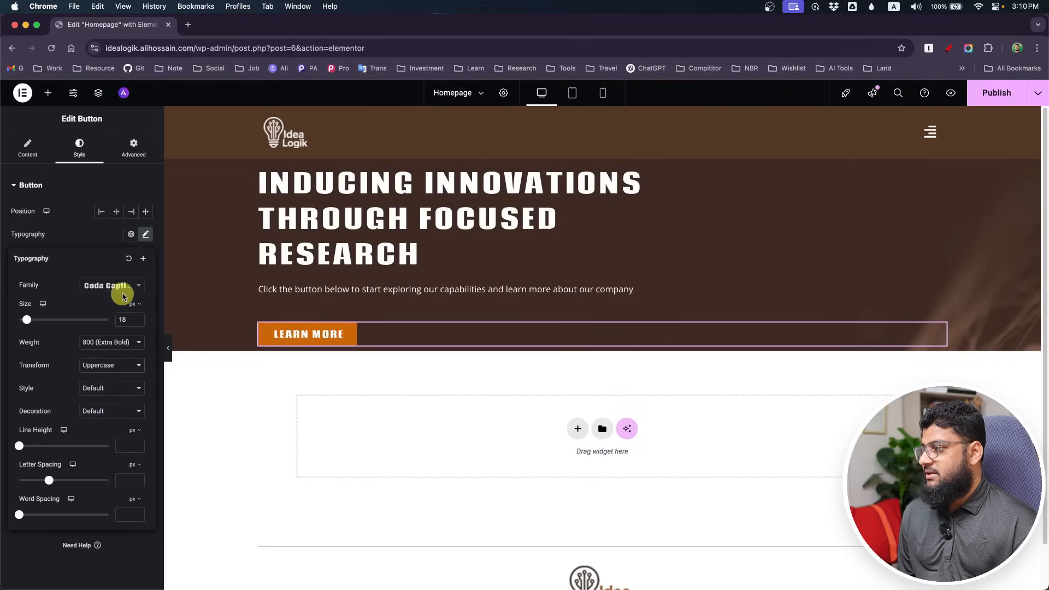
left_click(146, 234)
- Give the button 15 px top/bottom and 40 px left/right padding, matching the mockup
left_click(25, 489)
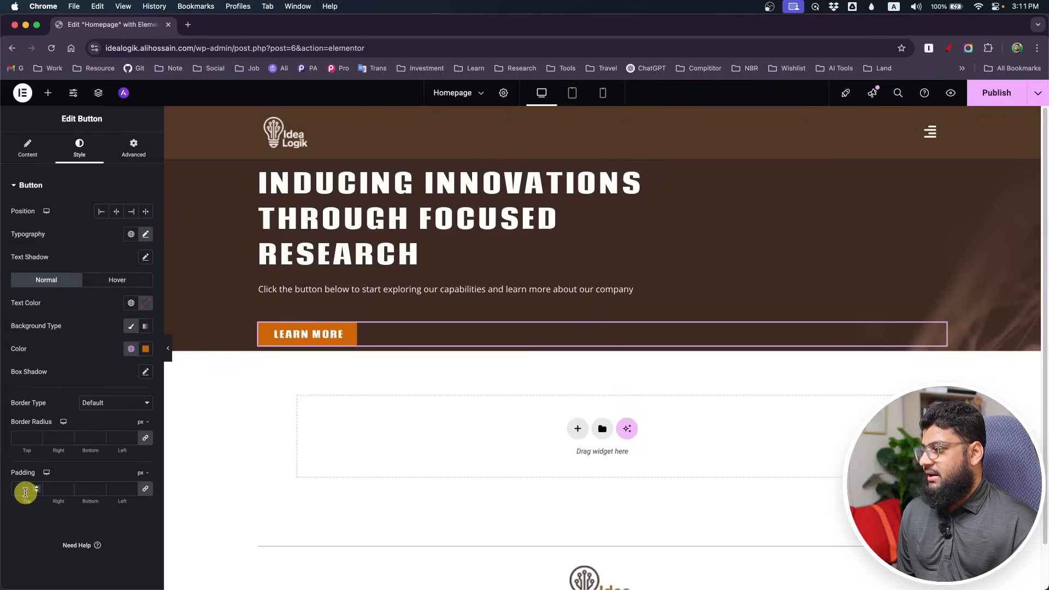
type("15")
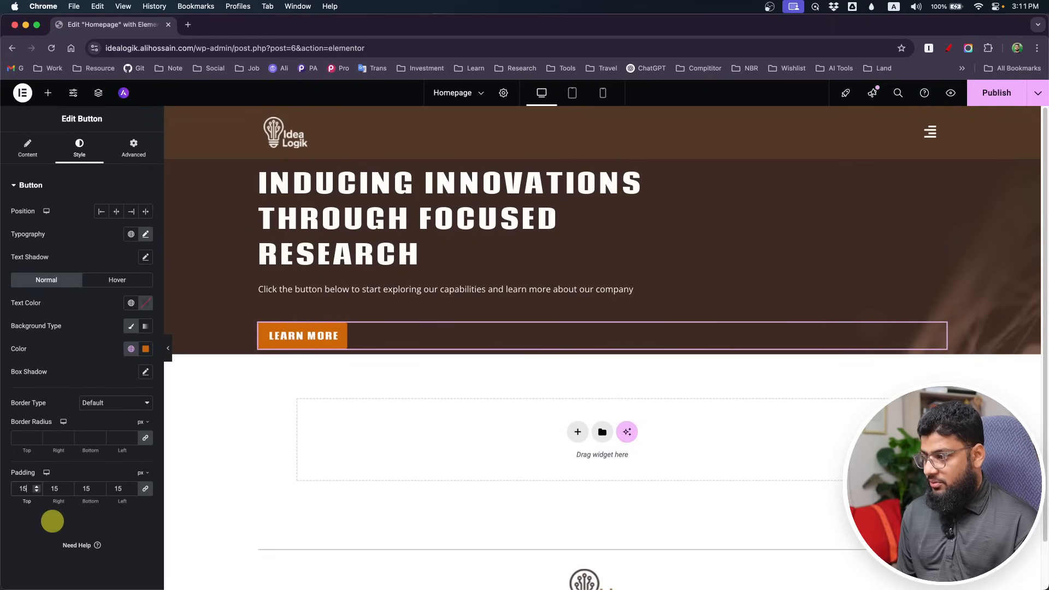
left_click(61, 491)
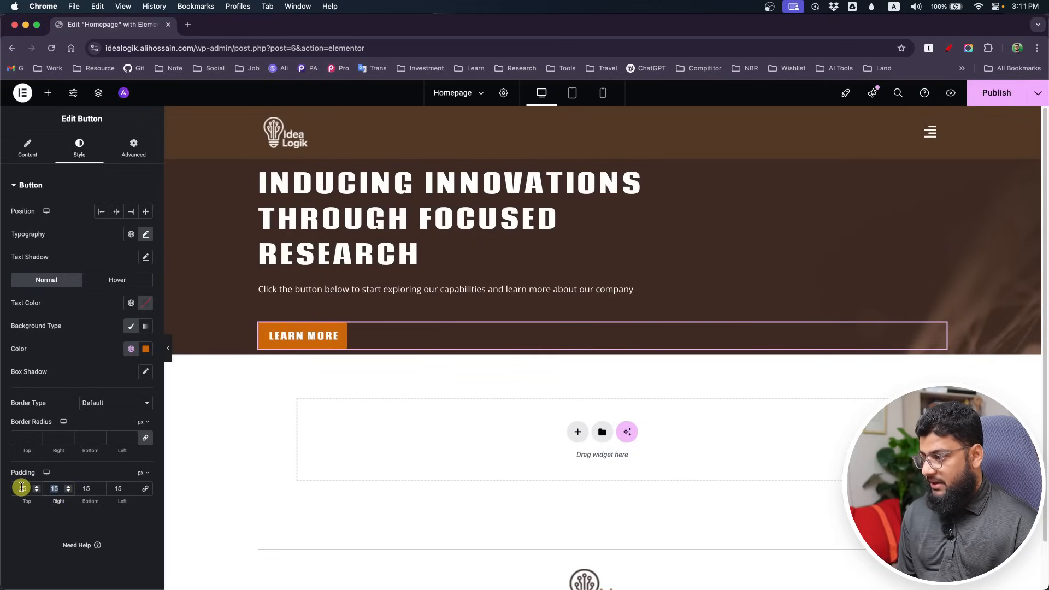
left_click(113, 493)
type("4")
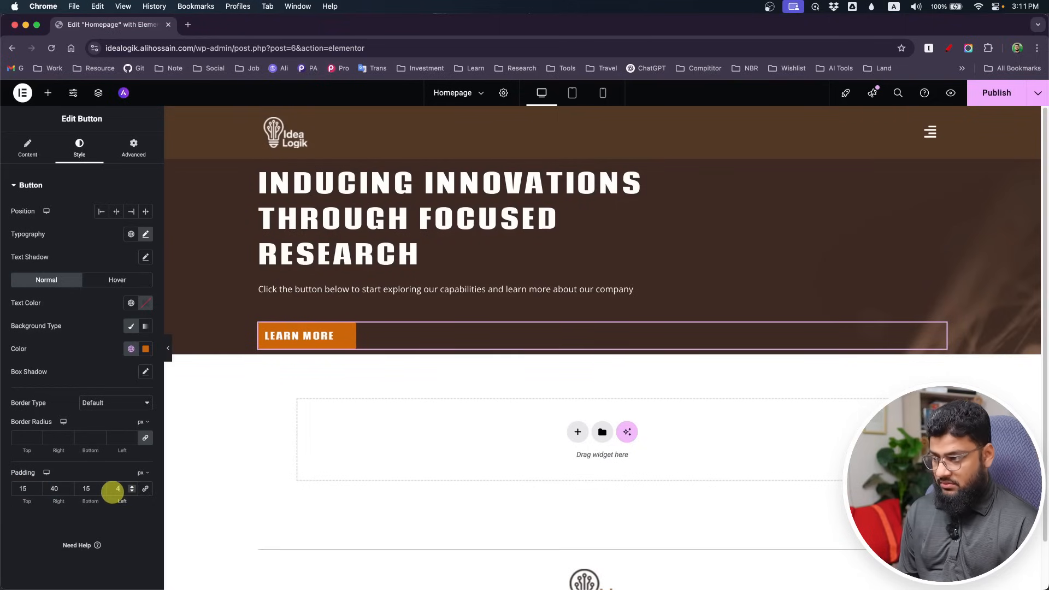
type("0")
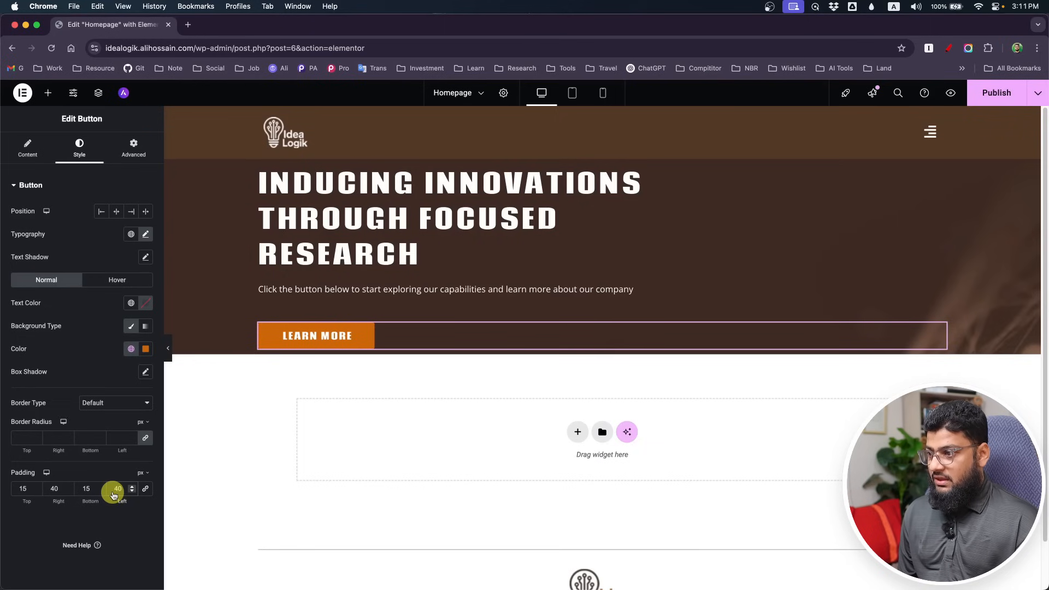
key("super+Tab")
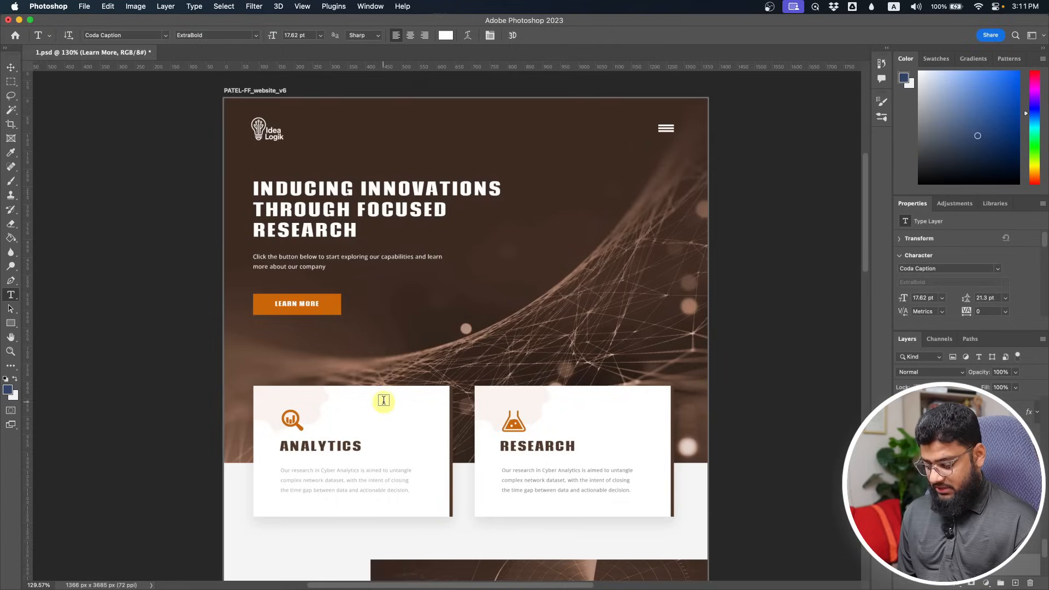
key("super+Tab")
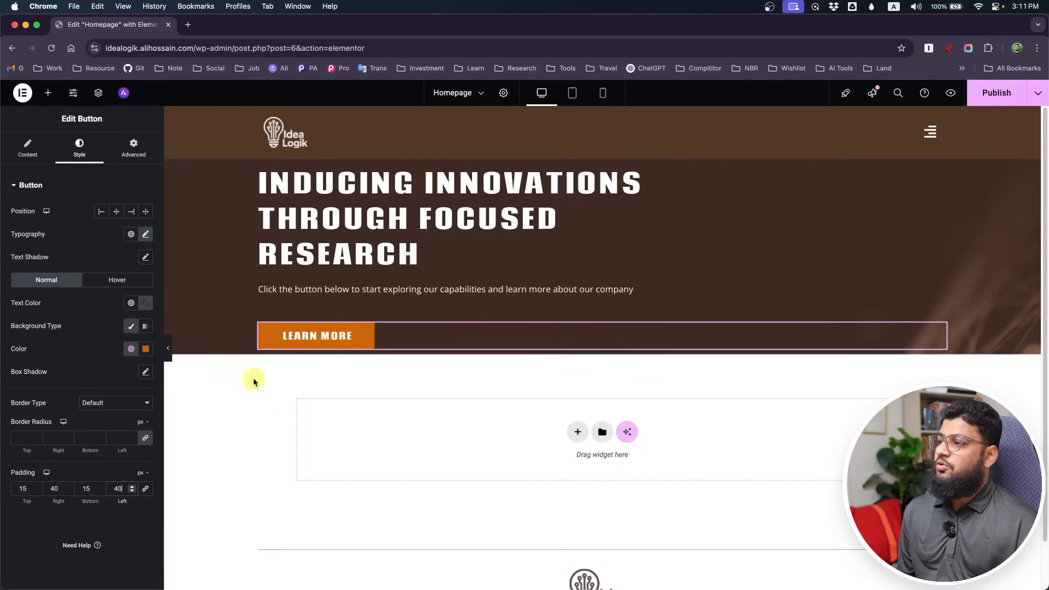
- Give the button white hover text and a #AD5D15 hover background, then publish
left_click(130, 280)
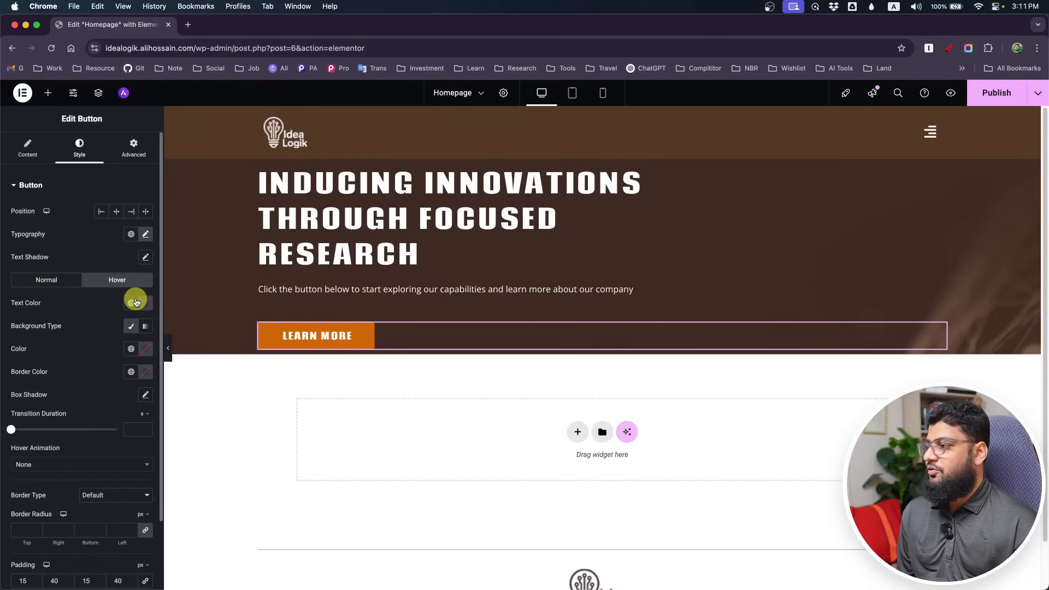
left_click(132, 303)
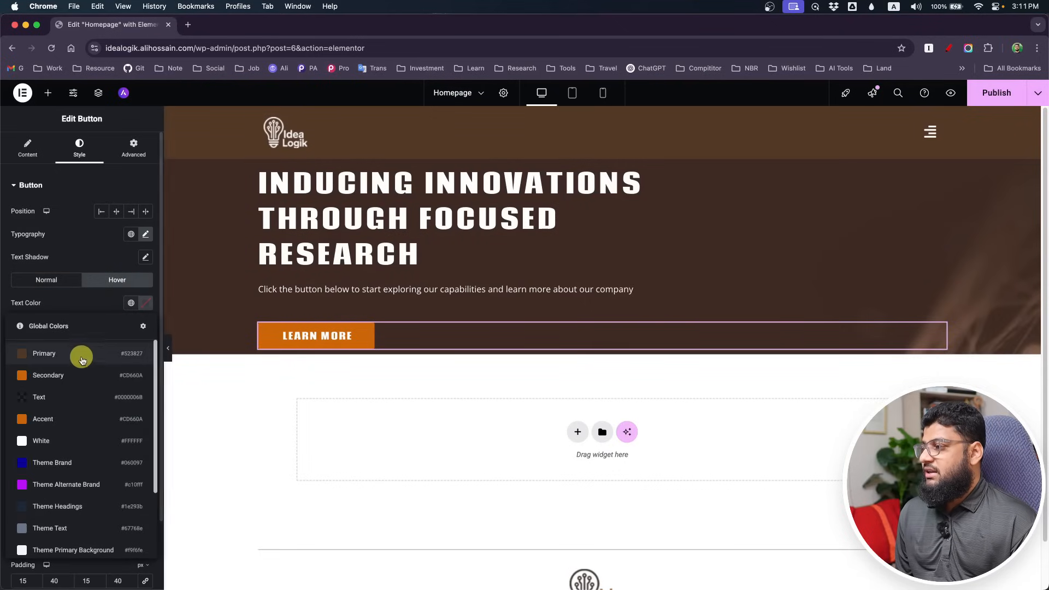
left_click(47, 440)
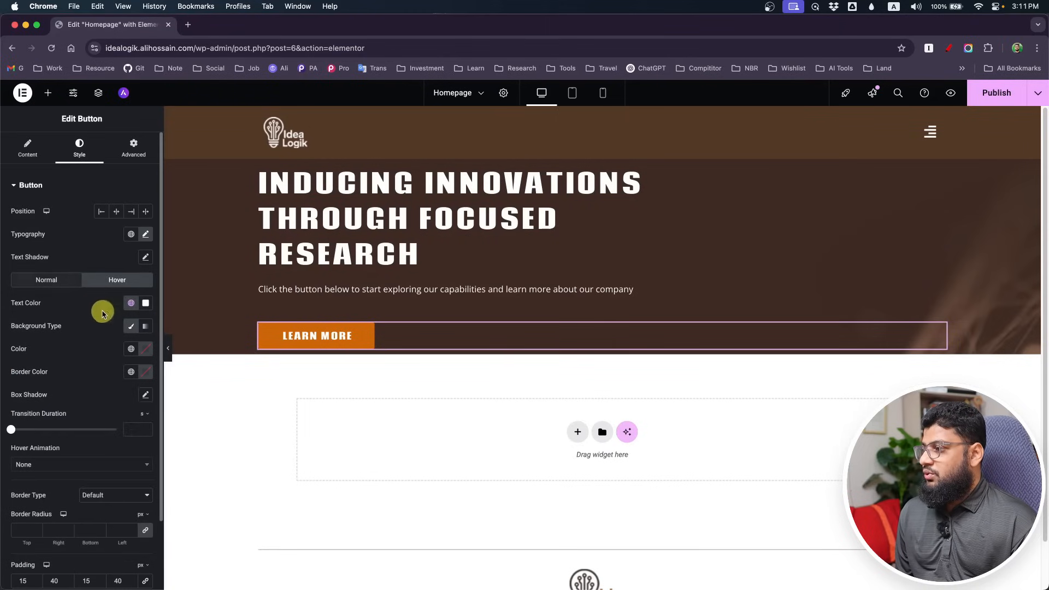
left_click(132, 348)
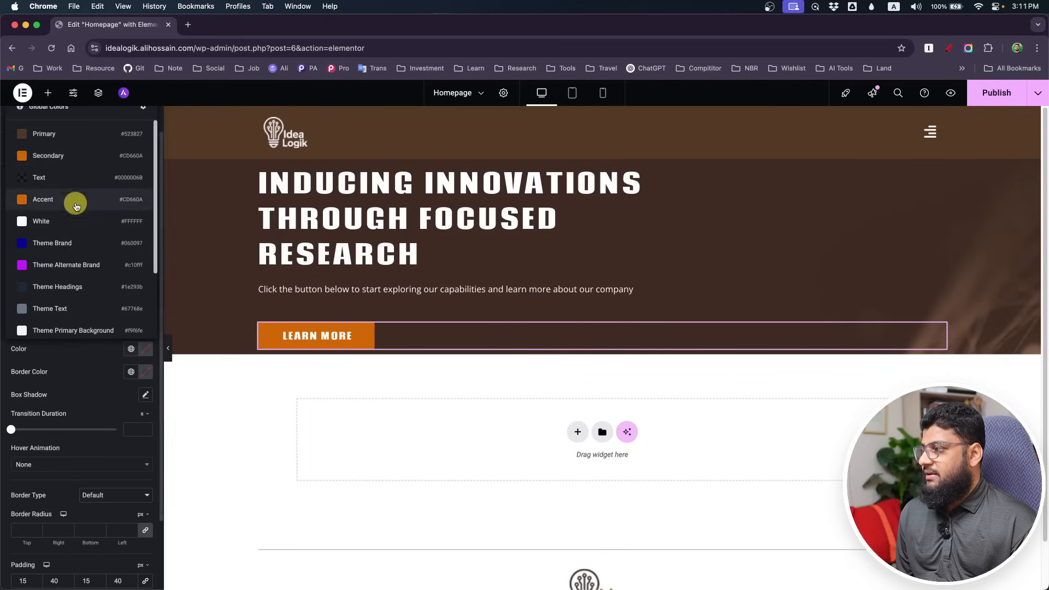
left_click(69, 156)
left_click(141, 357)
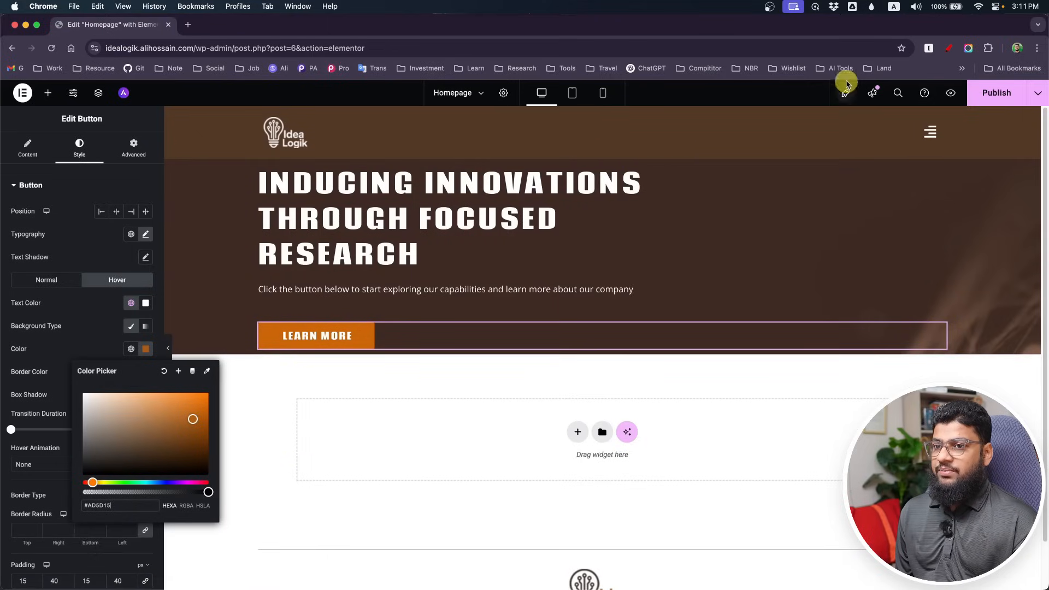
left_click(990, 94)
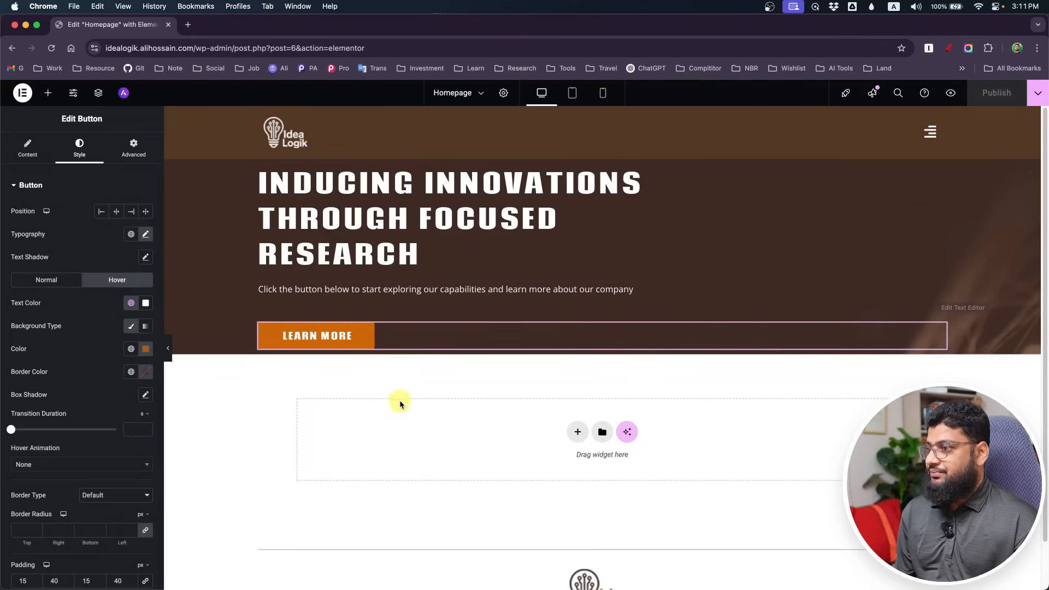
- Move the hero heading, description and Learn More button into a new container at 50% width
left_click(48, 92)
left_click_drag(60, 256, 410, 176)
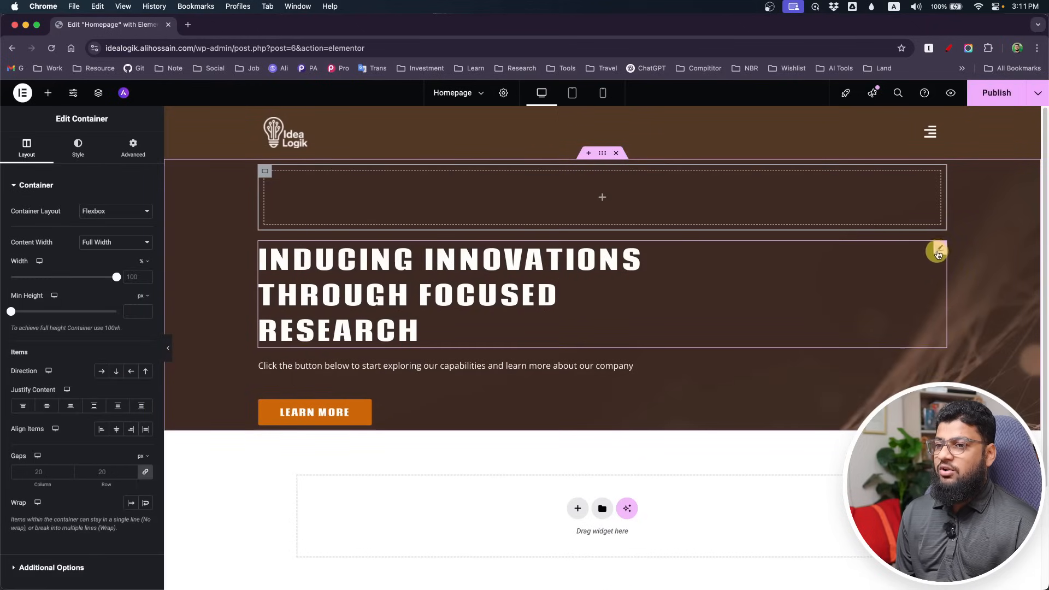
left_click_drag(938, 248, 782, 196)
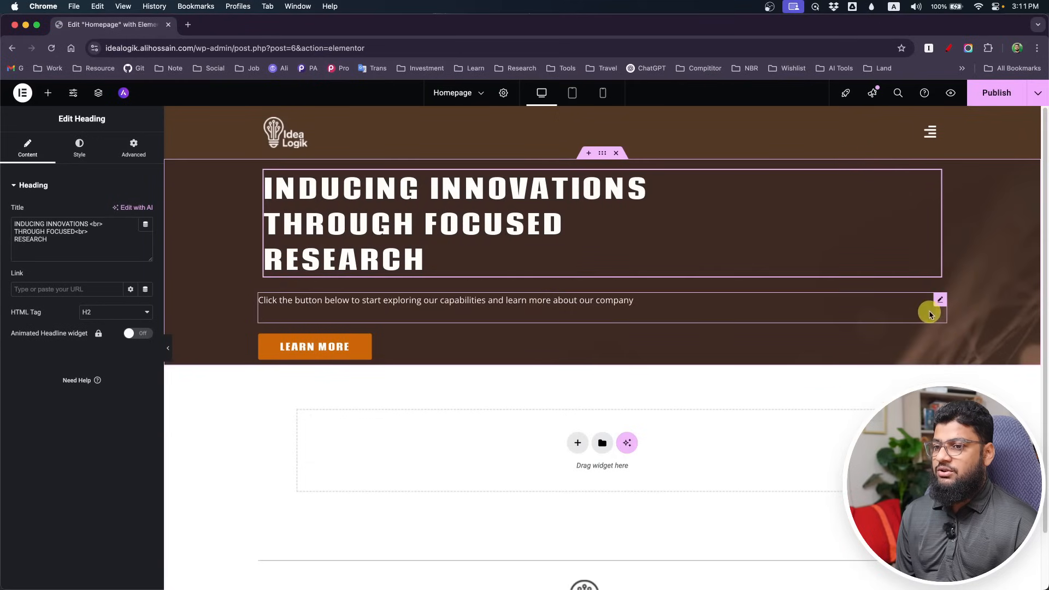
left_click_drag(933, 298, 820, 276)
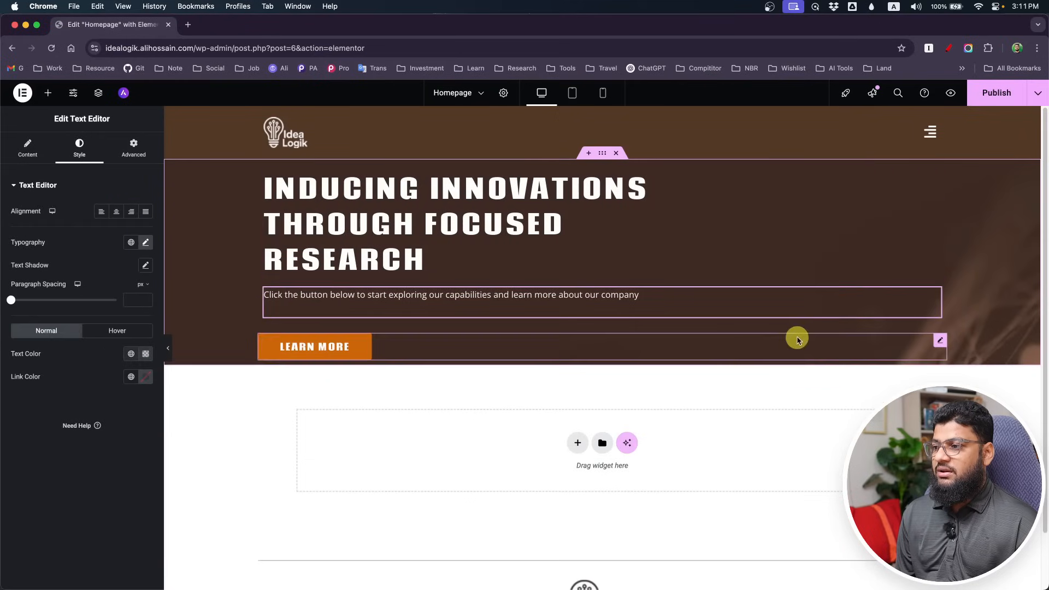
left_click_drag(939, 339, 920, 313)
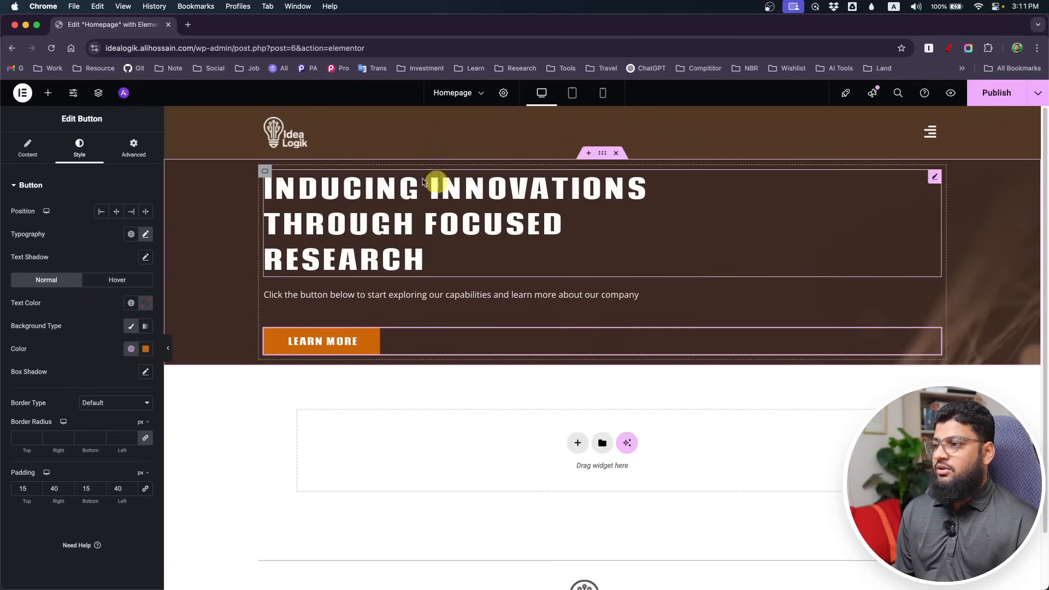
left_click(265, 171)
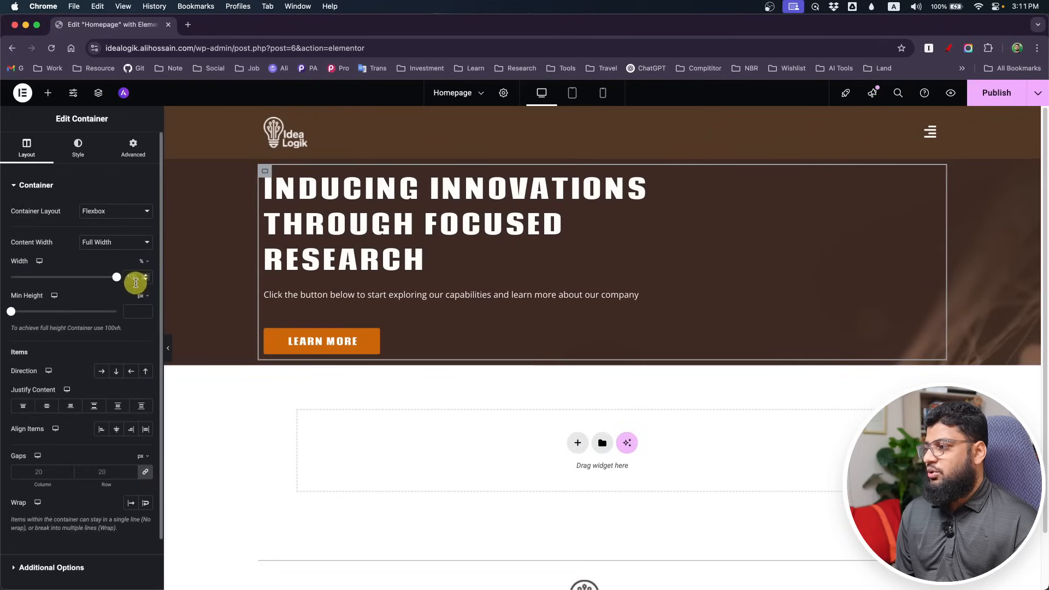
left_click(124, 279)
type("50")
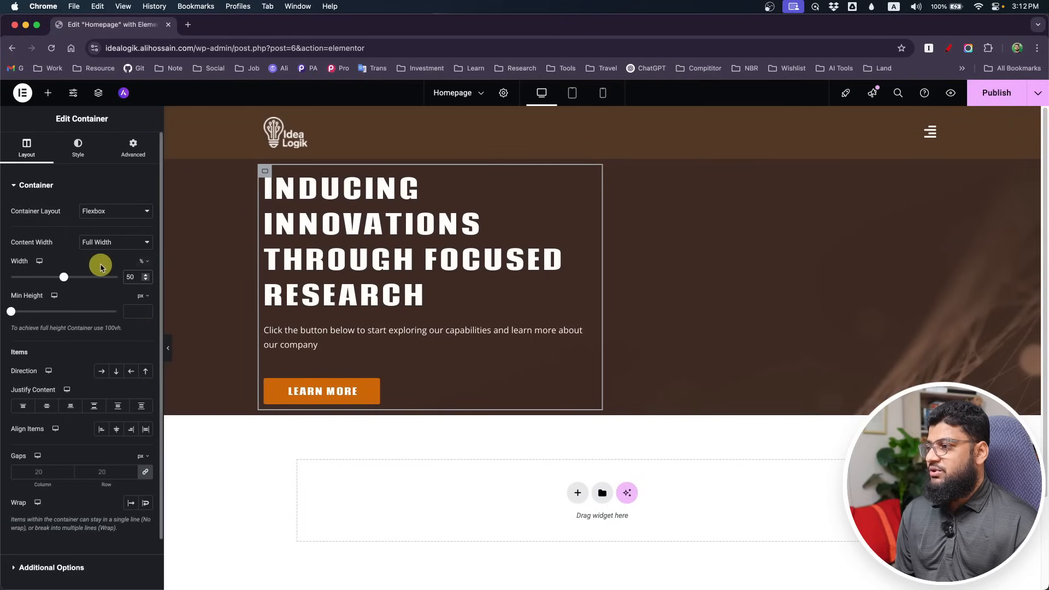
- Delete the heading's forced line break and widen its container to about 60%
left_click(308, 232)
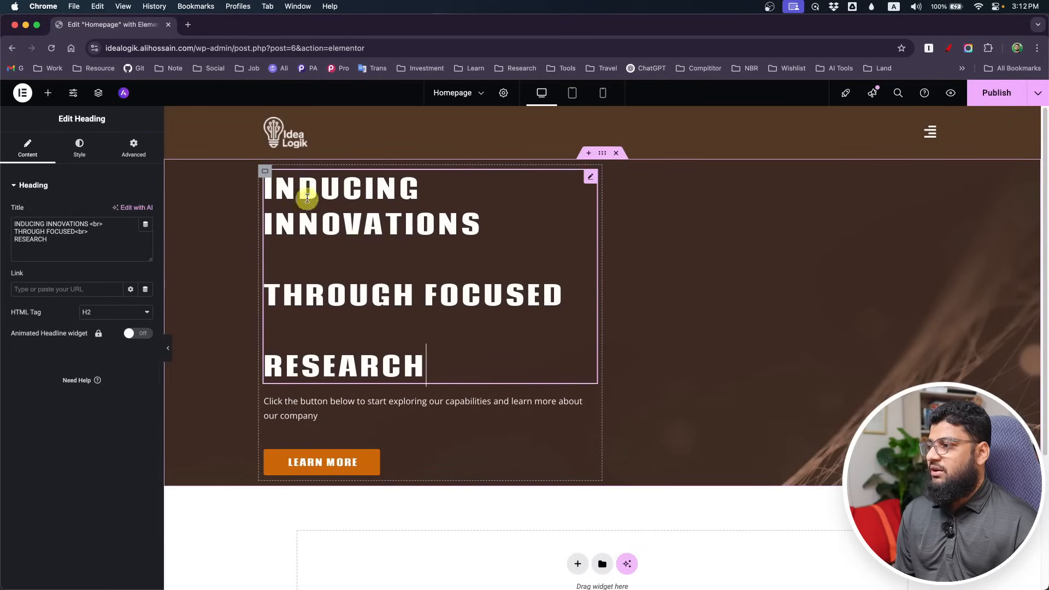
left_click(96, 227)
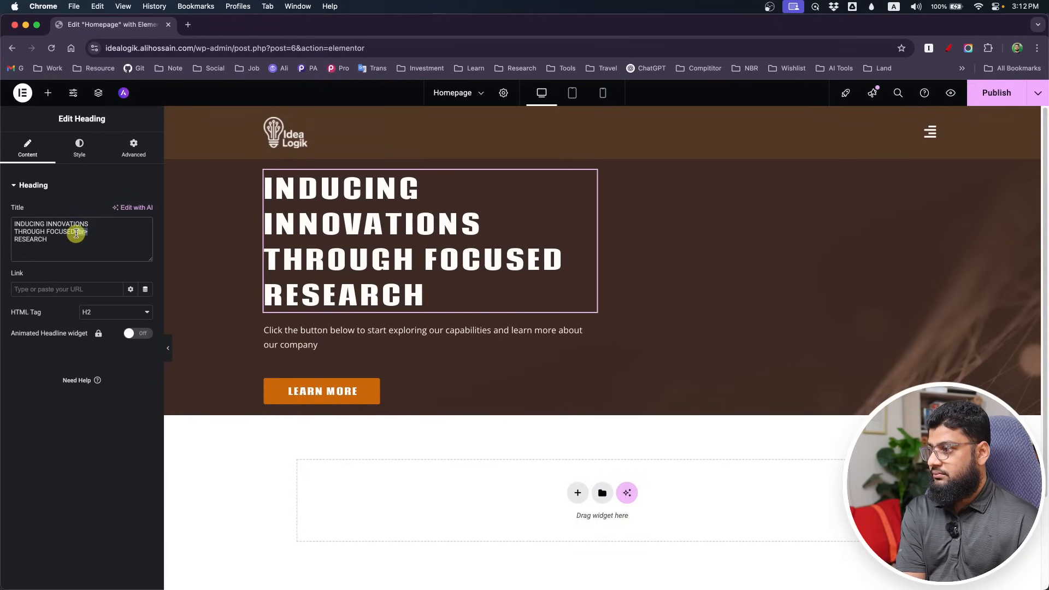
key("BackSpace")
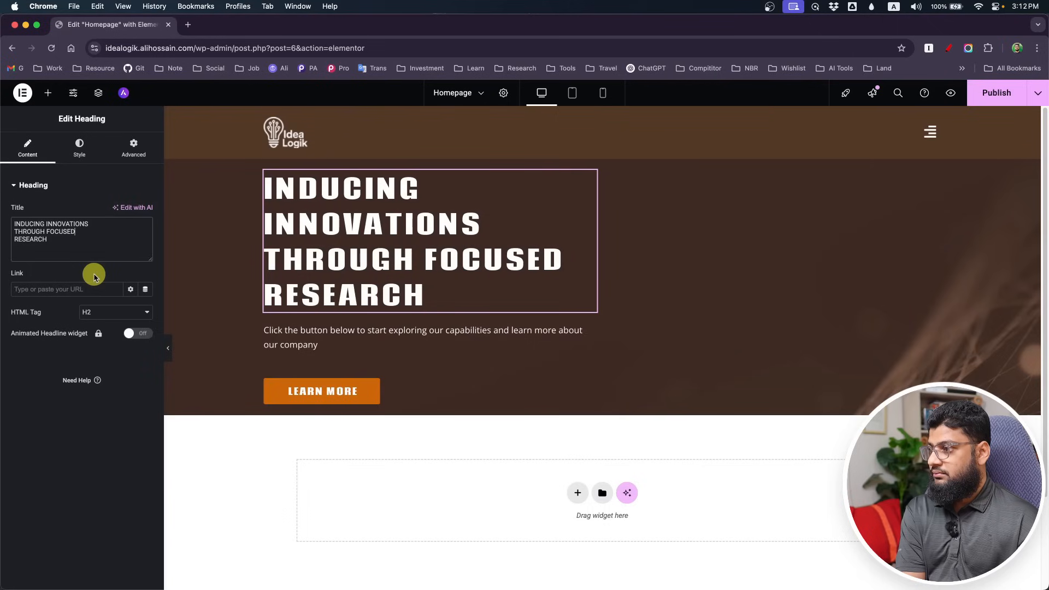
left_click(265, 175)
left_click_drag(67, 274, 76, 279)
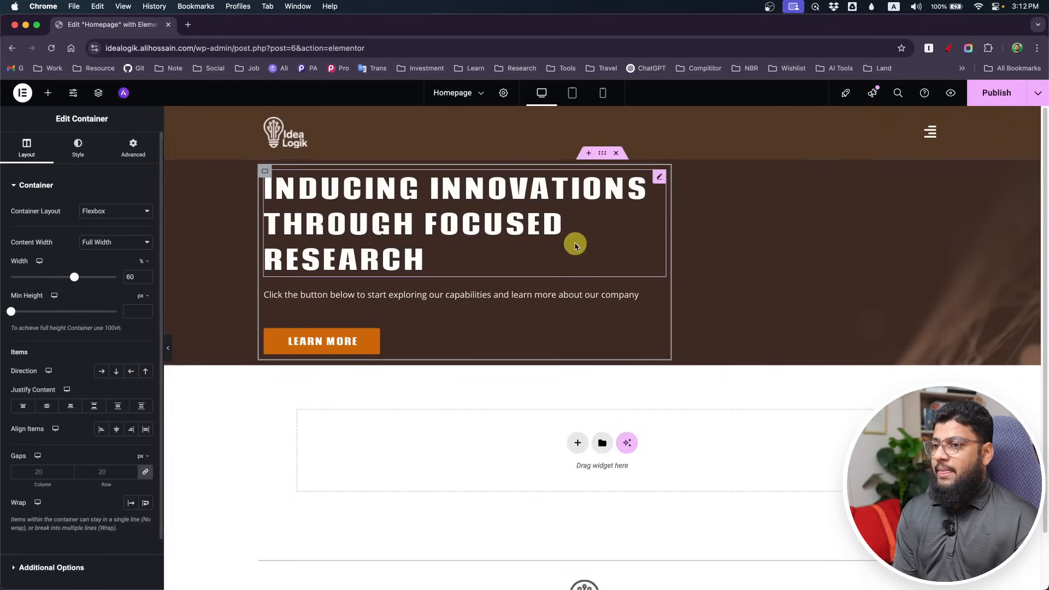
- Set the hero section's padding to 200 px top and 400 px bottom, measured from the mockup
left_click(603, 157)
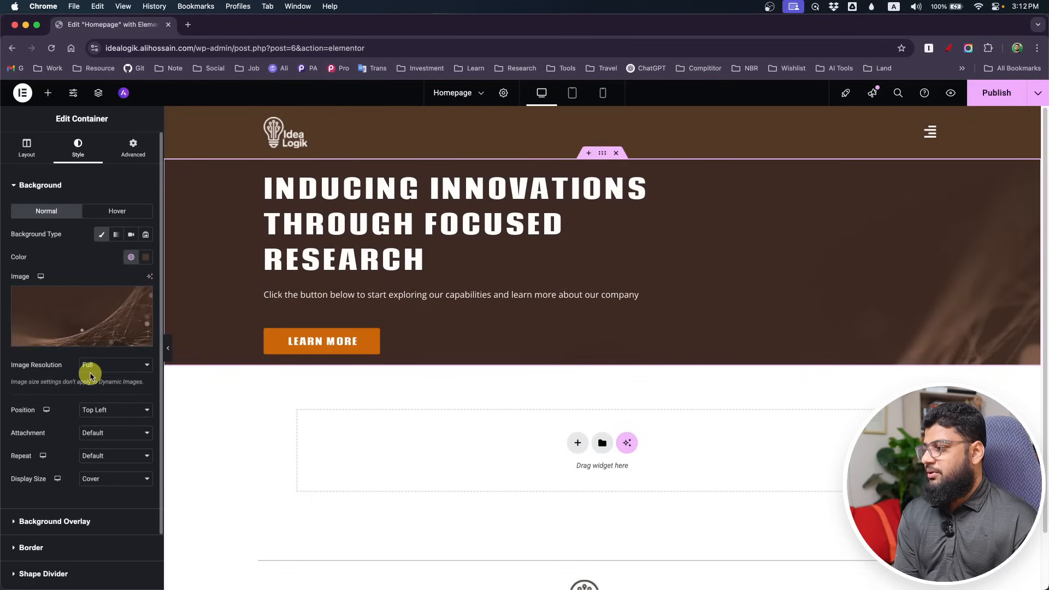
left_click(133, 148)
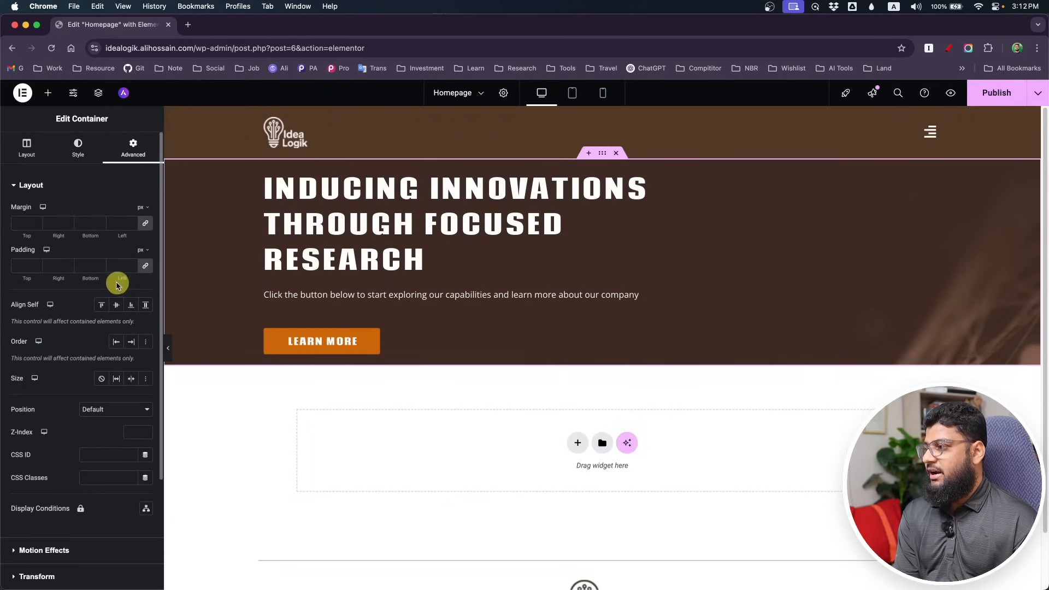
left_click(23, 266)
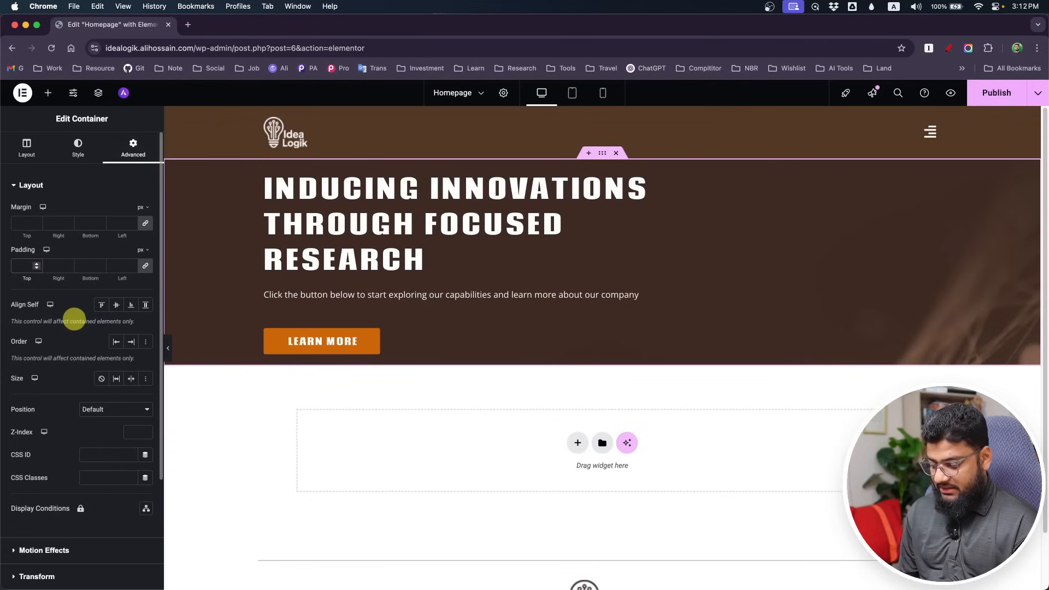
type("15")
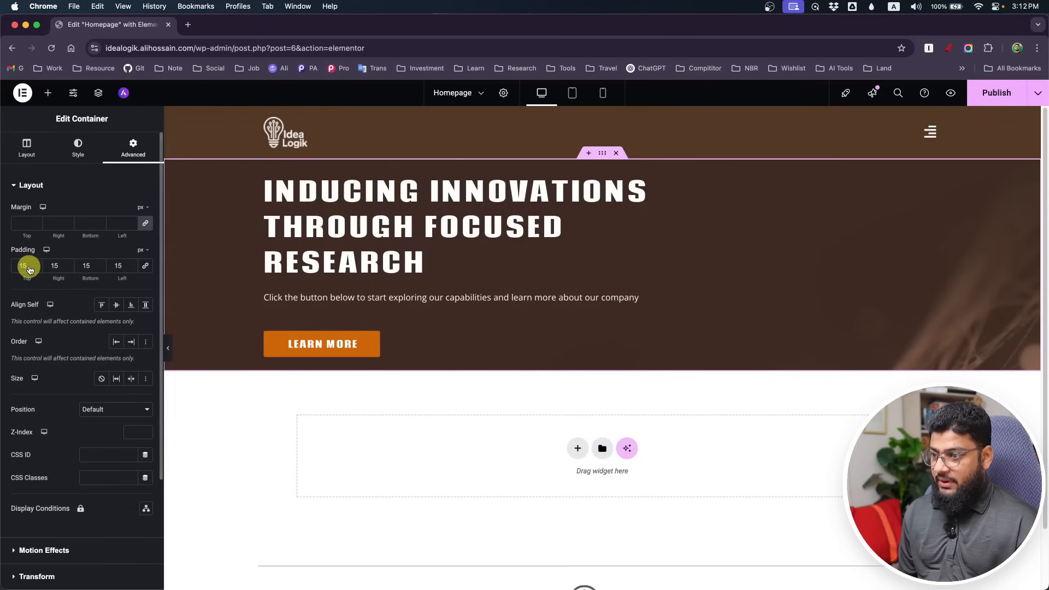
key("super+Tab")
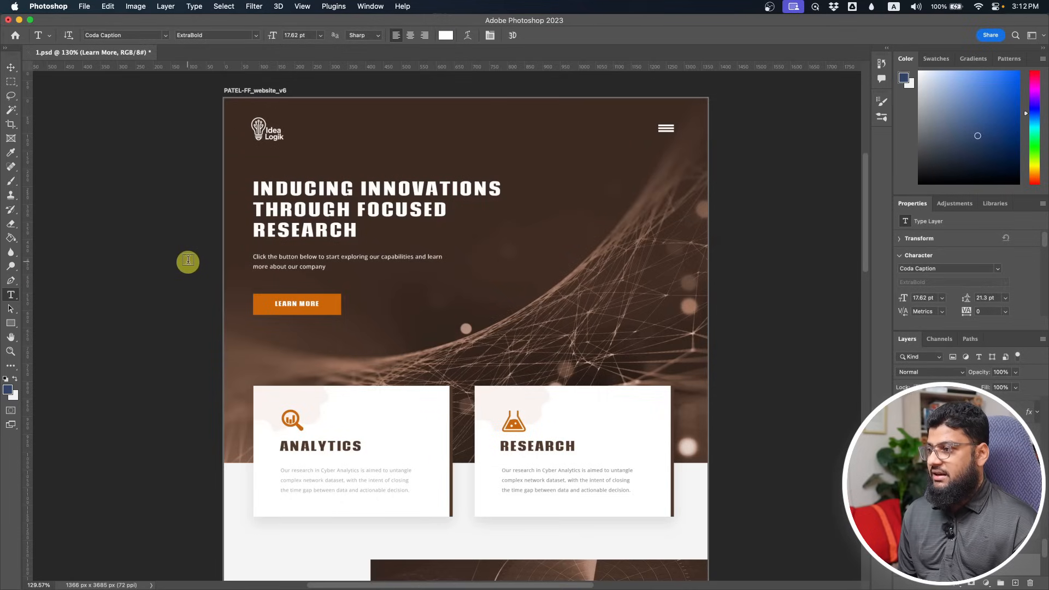
left_click(11, 81)
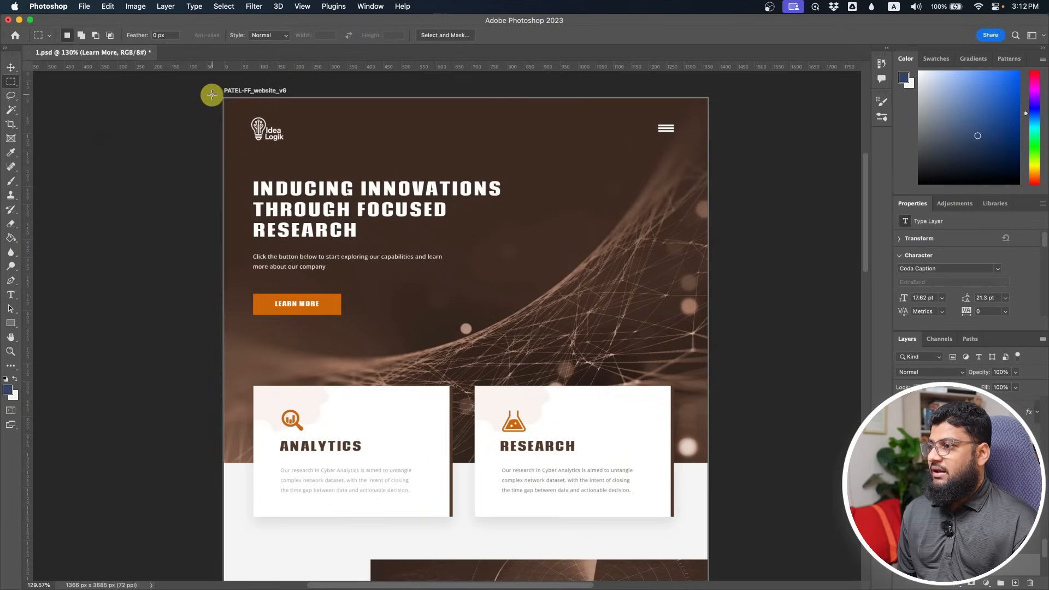
left_click_drag(224, 99, 381, 181)
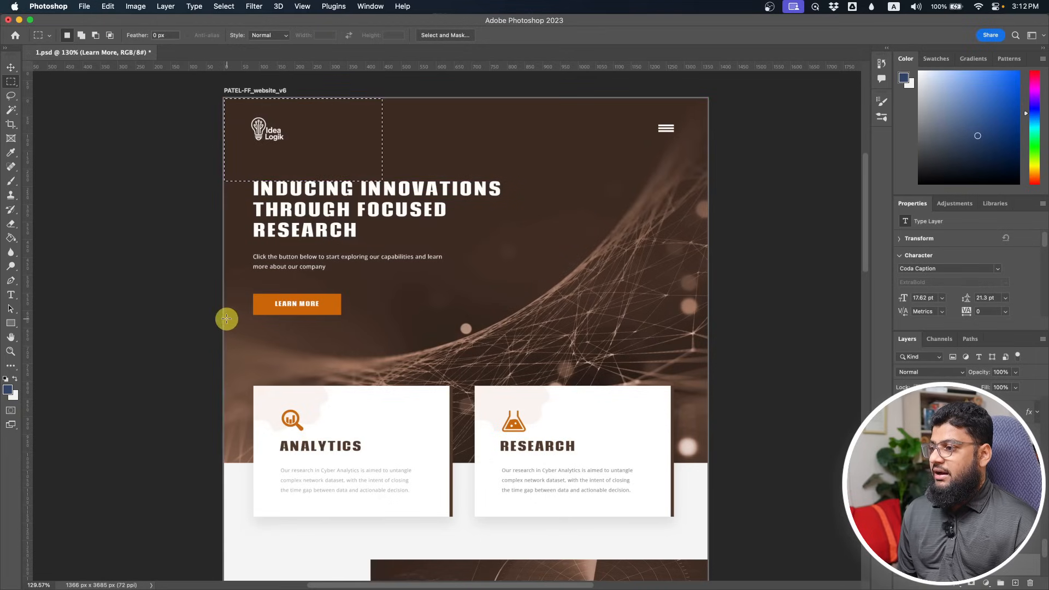
left_click_drag(226, 318, 307, 460)
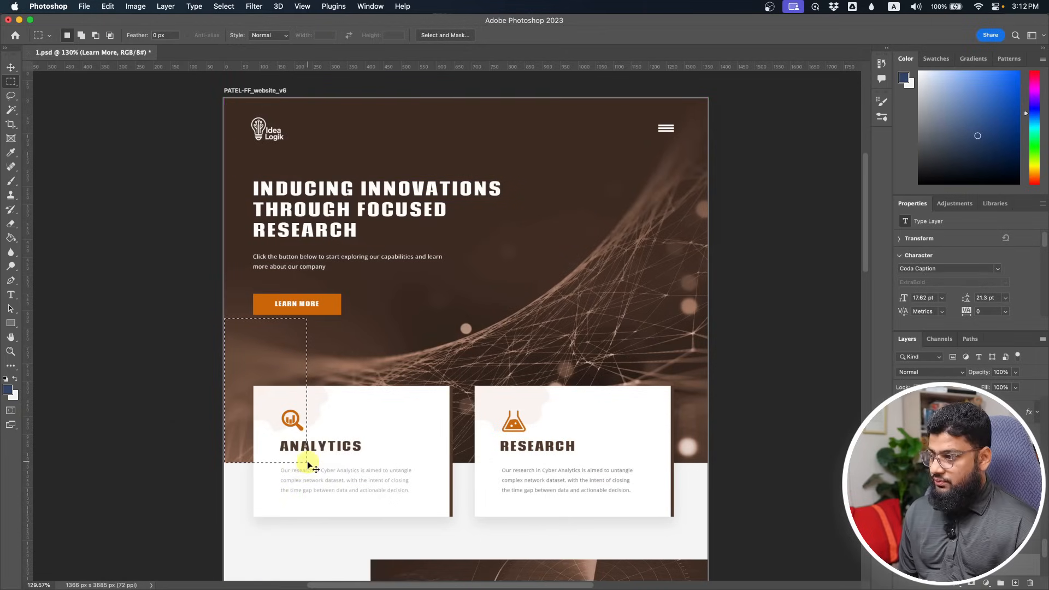
key("super+Tab")
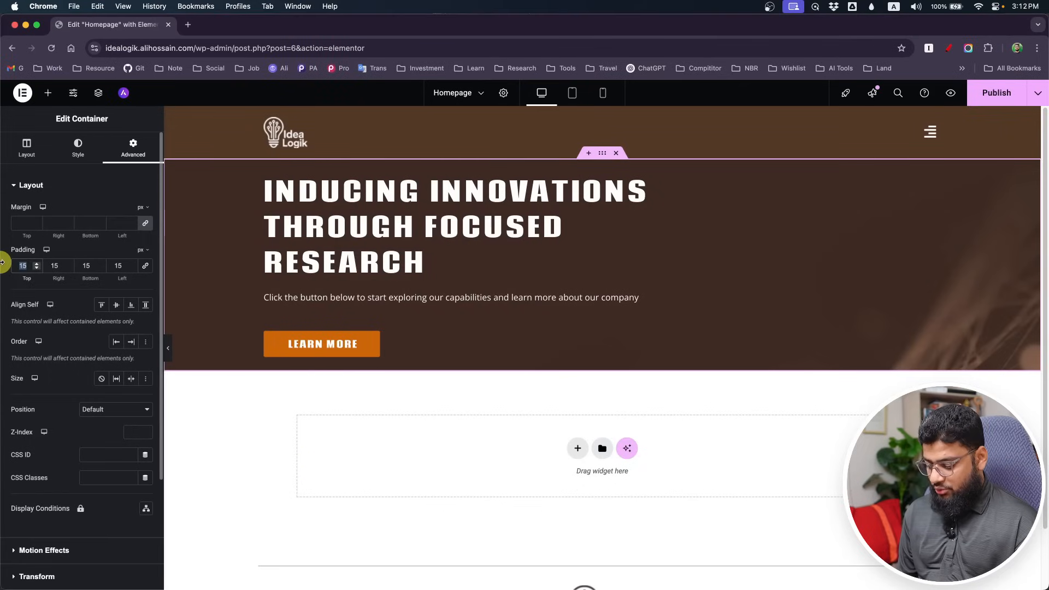
type("200")
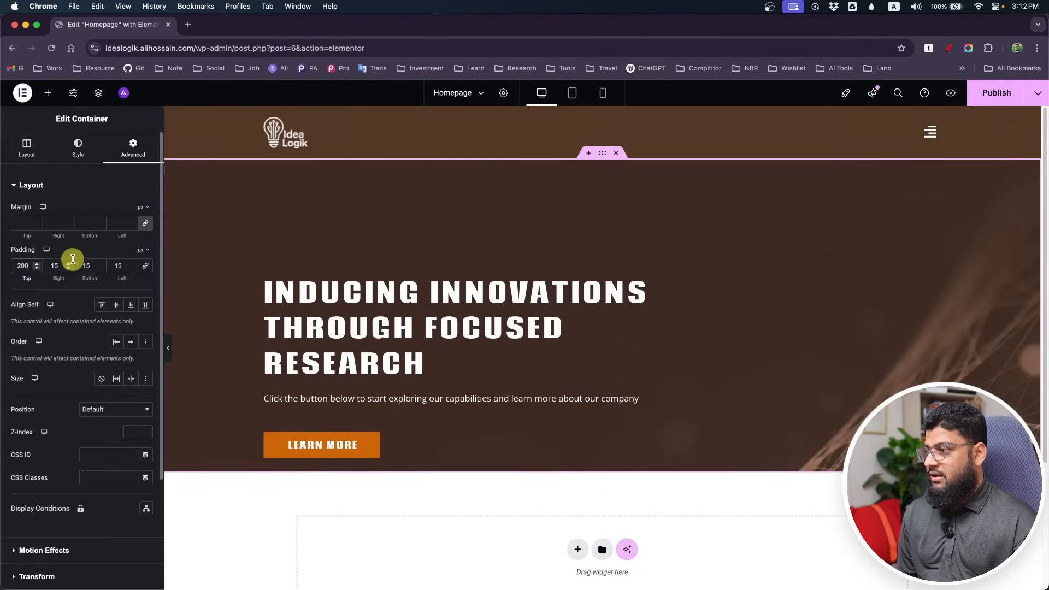
type("400")
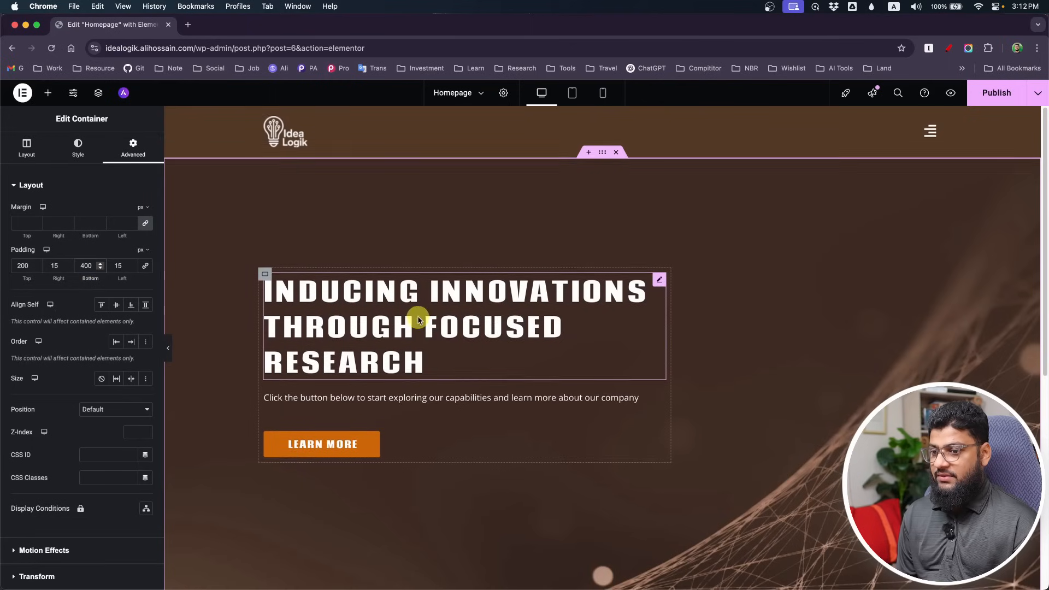
scroll(417, 317, "down", 3)
scroll(417, 315, "up", 3)
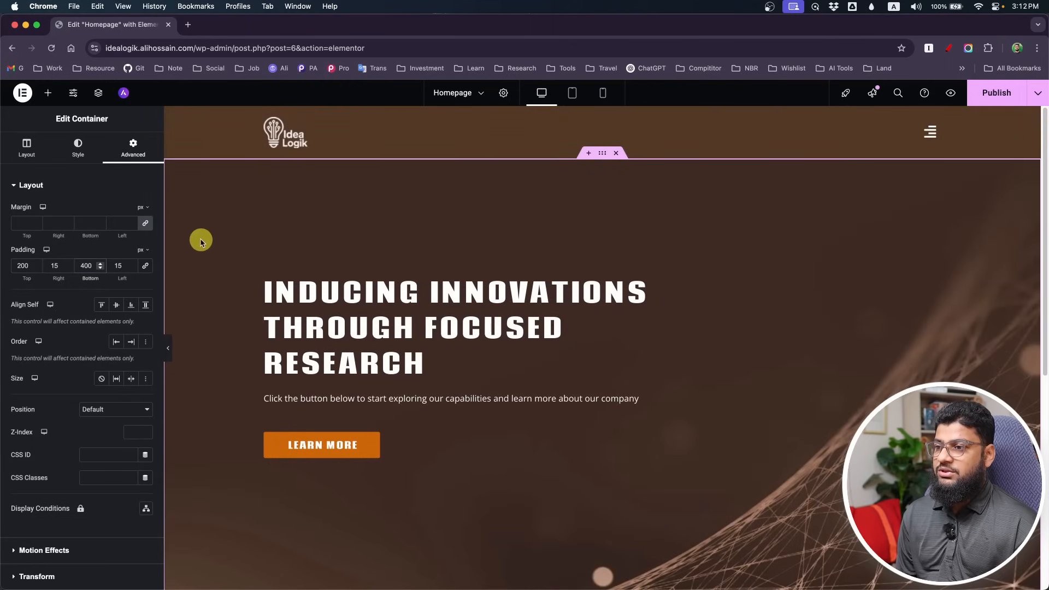
- Publish the homepage and exit Elementor to WordPress
left_click(1004, 99)
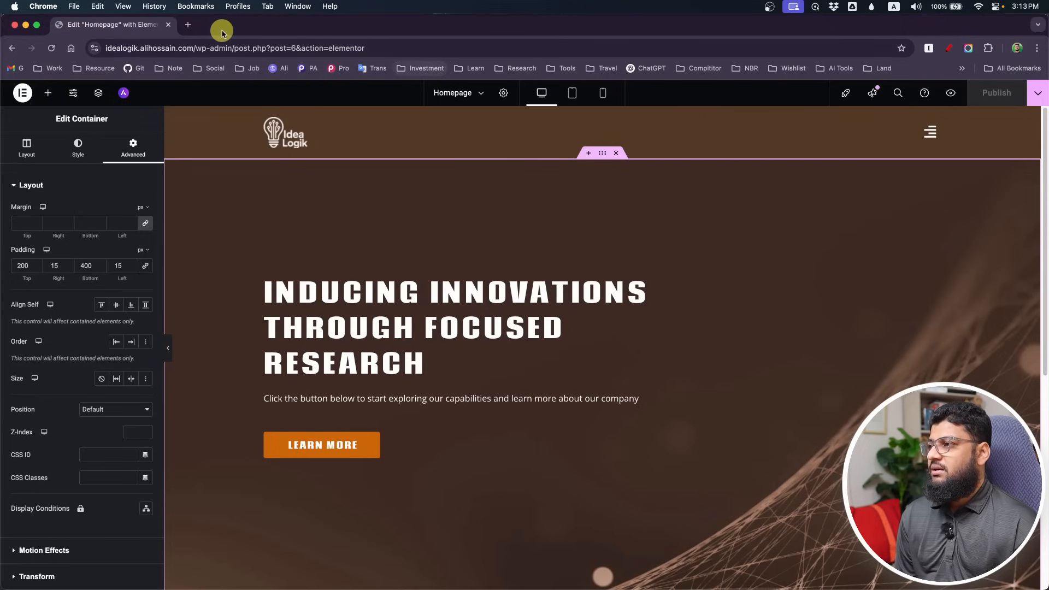
left_click(22, 93)
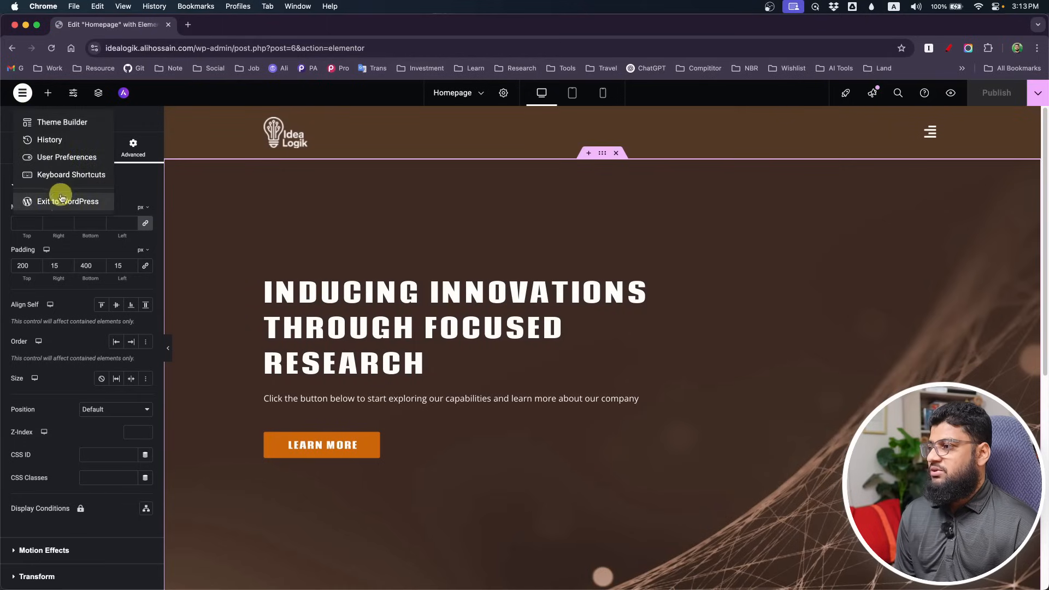
left_click(62, 199)
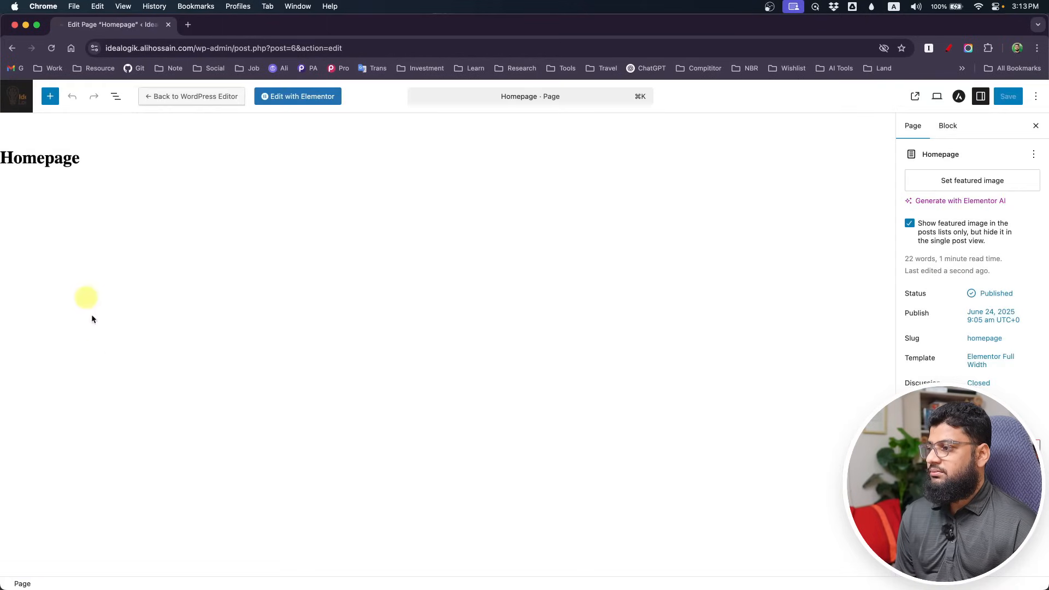
- Open the Header template and set its container background to the brown network image
left_click(20, 96)
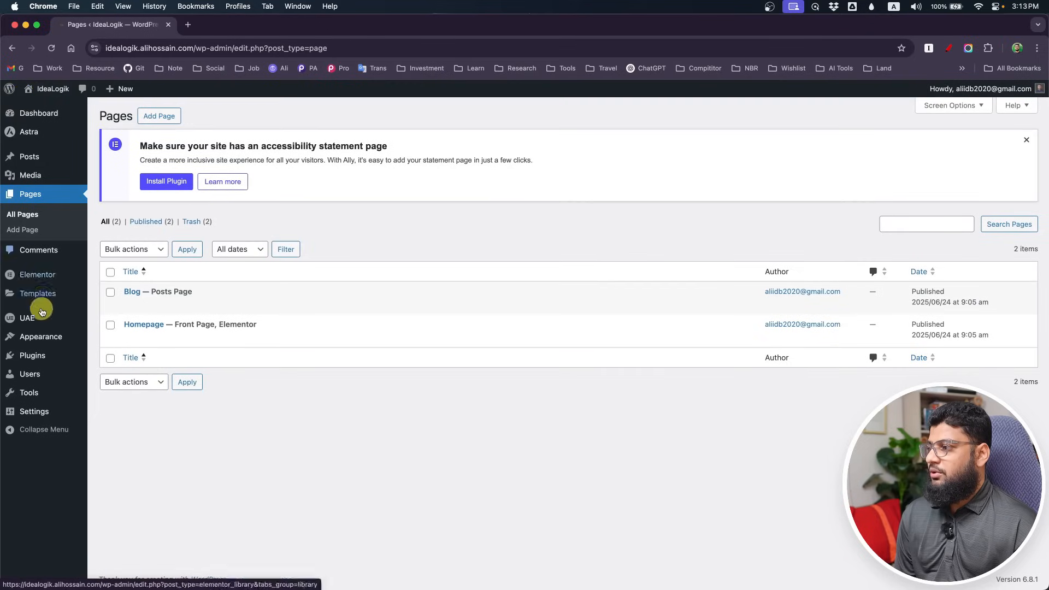
mouse_move(43, 320)
left_click(126, 334)
mouse_move(168, 294)
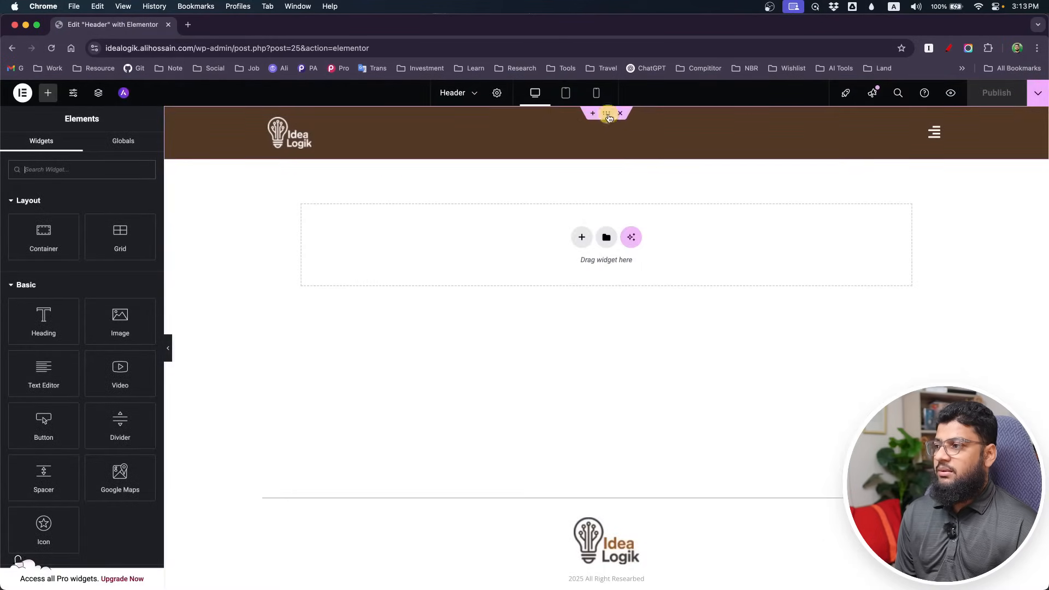
left_click(607, 113)
left_click(80, 146)
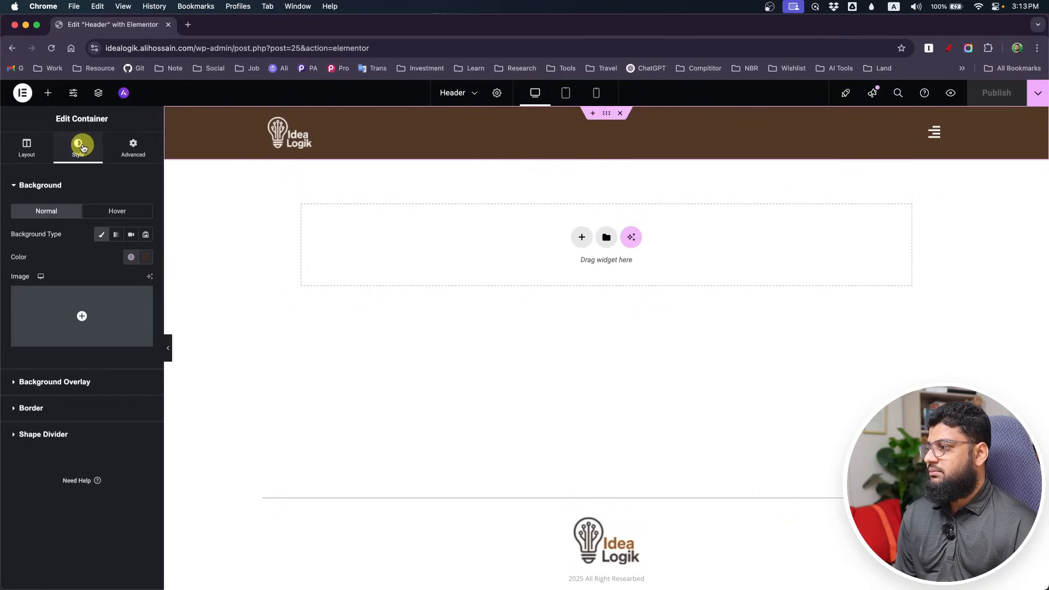
left_click(68, 342)
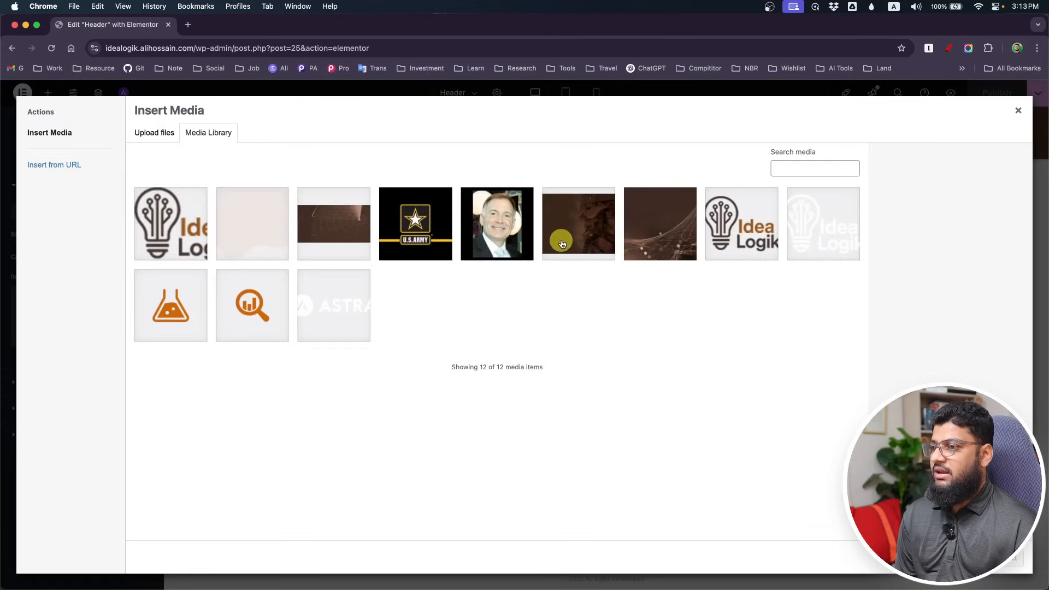
left_click(672, 230)
left_click(1005, 558)
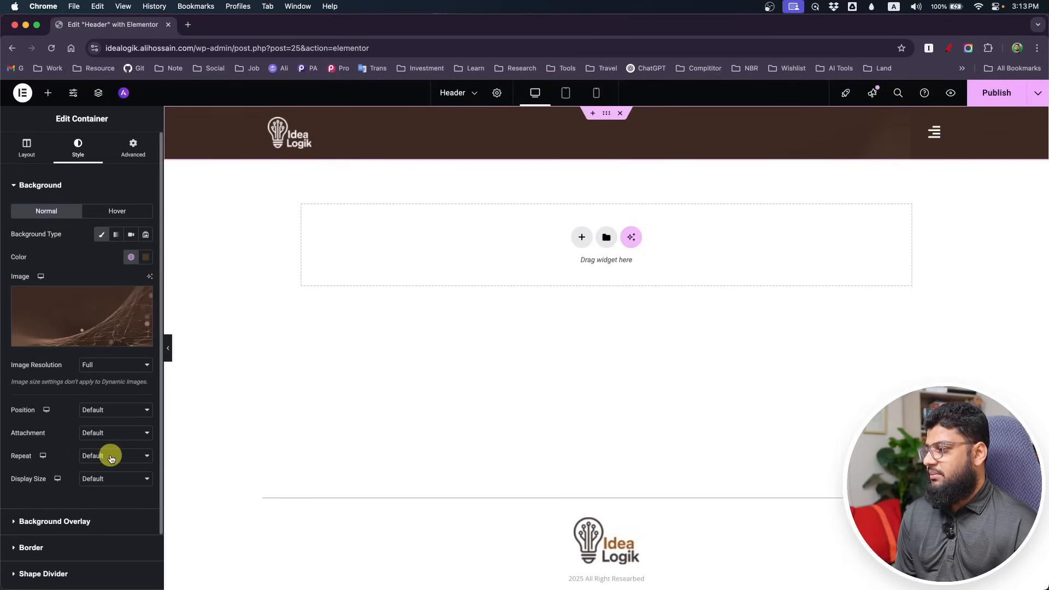
- Set the header background's display size to Cover and publish the template
left_click(106, 477)
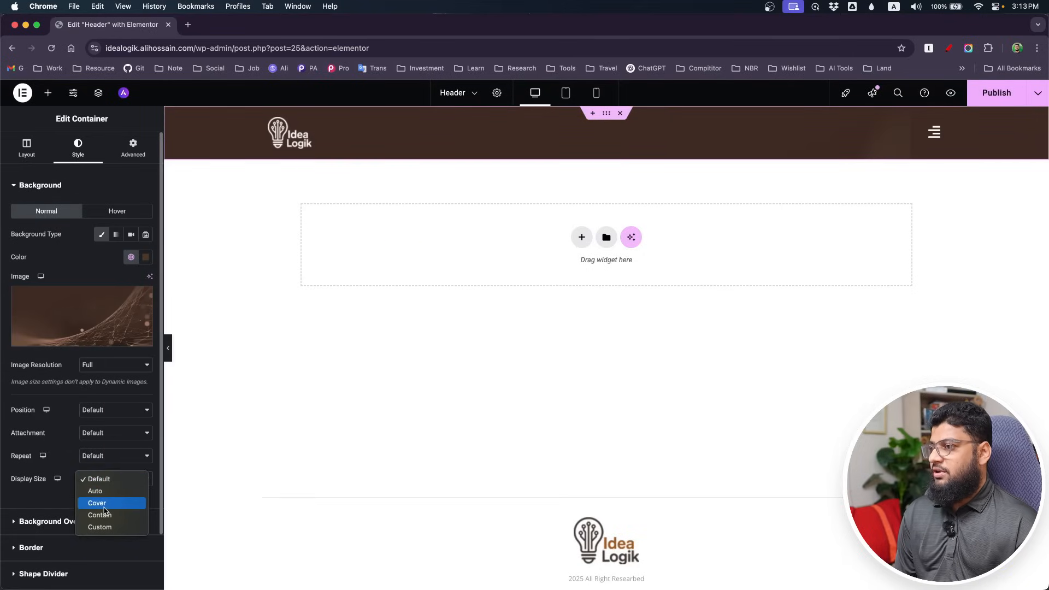
left_click(97, 502)
left_click(876, 93)
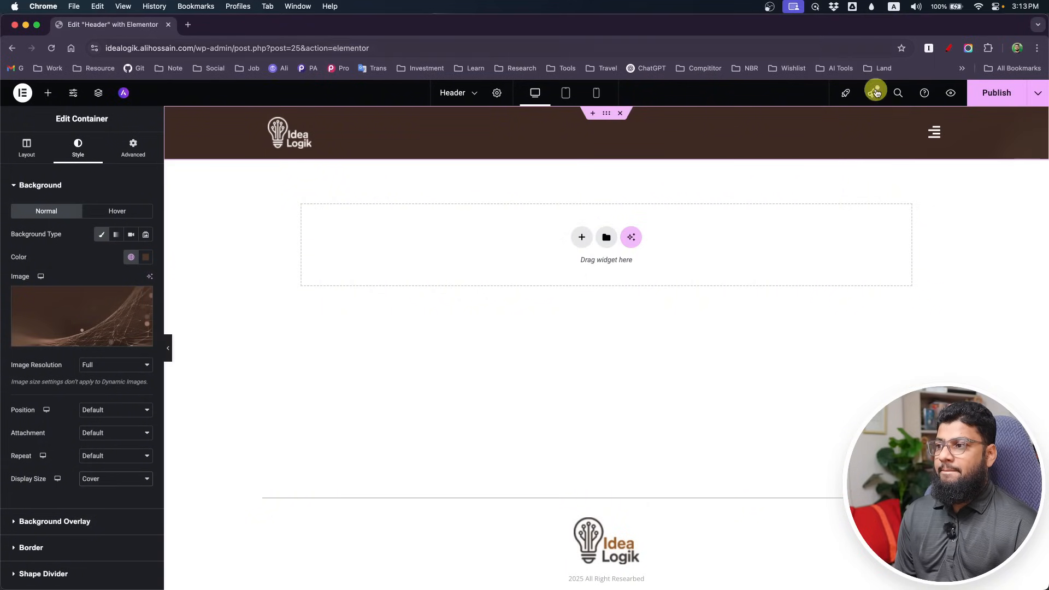
left_click(1016, 104)
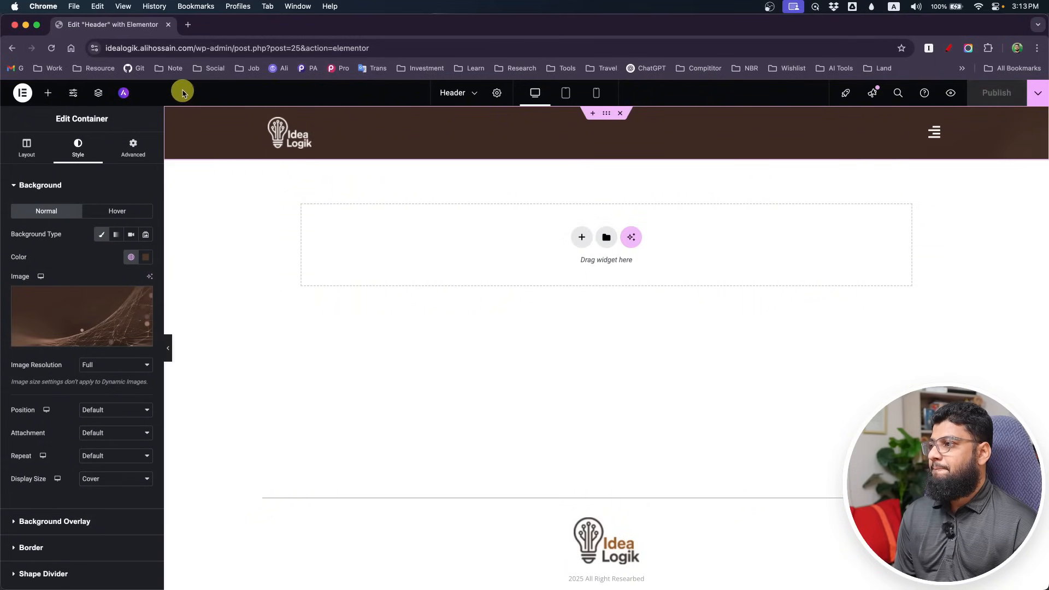
left_click(25, 92)
- Return to WordPress and reopen the Homepage in Elementor
left_click(60, 201)
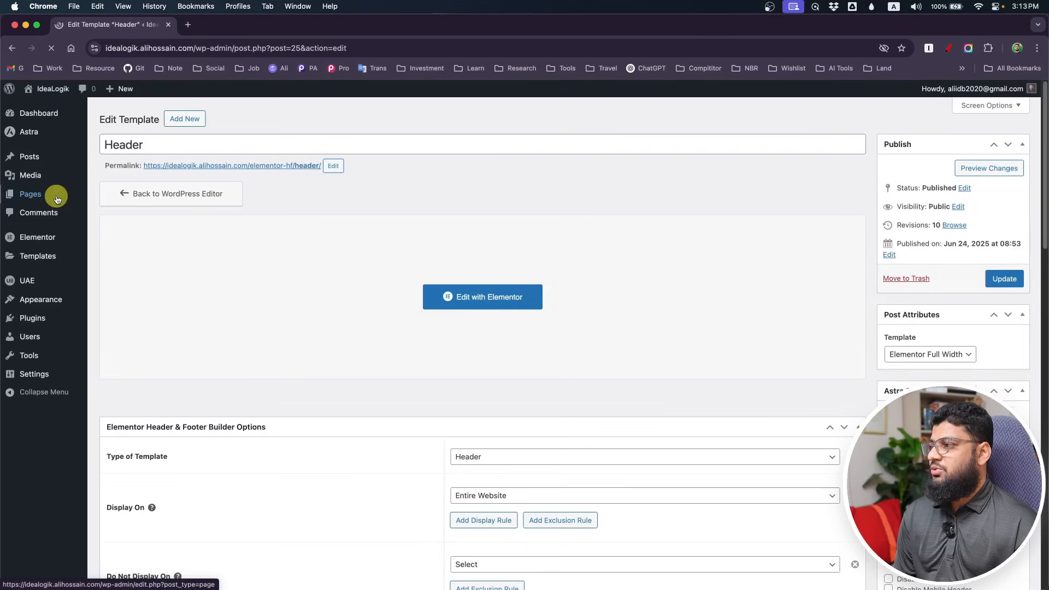
mouse_move(38, 190)
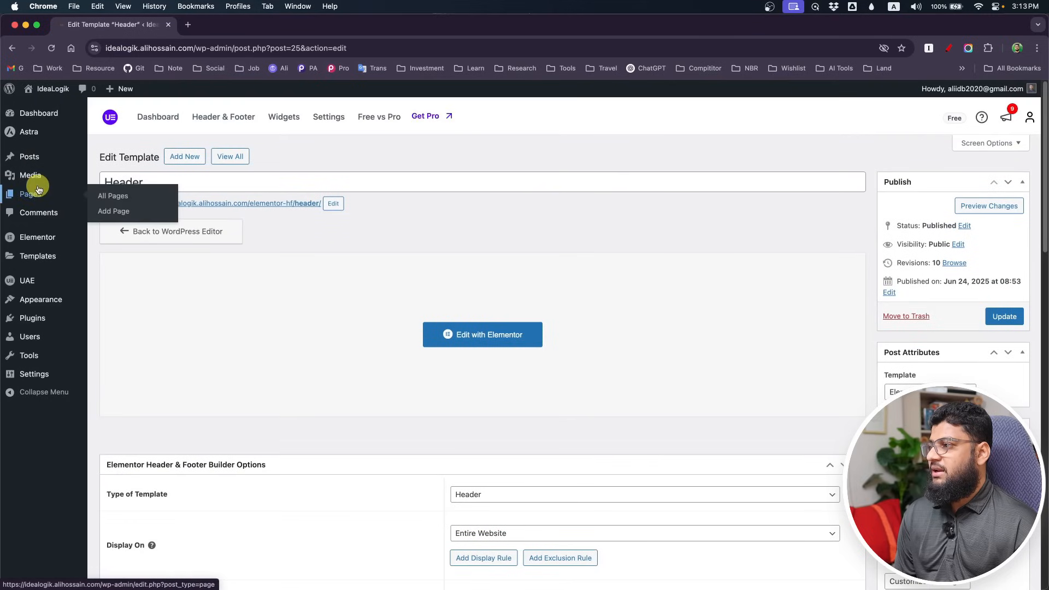
left_click(112, 195)
left_click(272, 338)
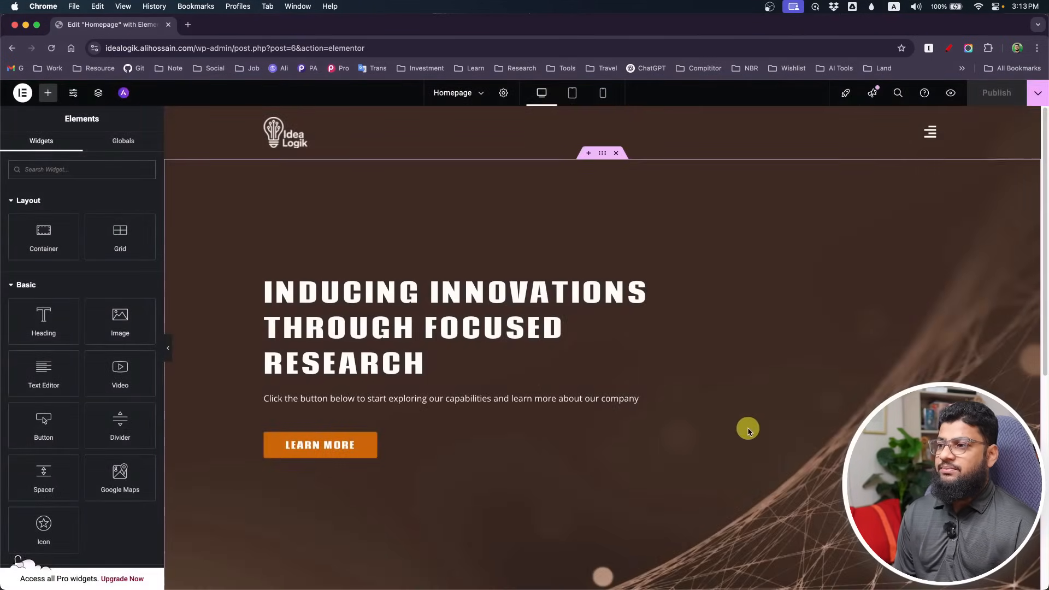
- Add a two-column flexbox container below the hero section
scroll(508, 393, "down", 5)
scroll(508, 392, "down", 3)
scroll(509, 392, "up", 1)
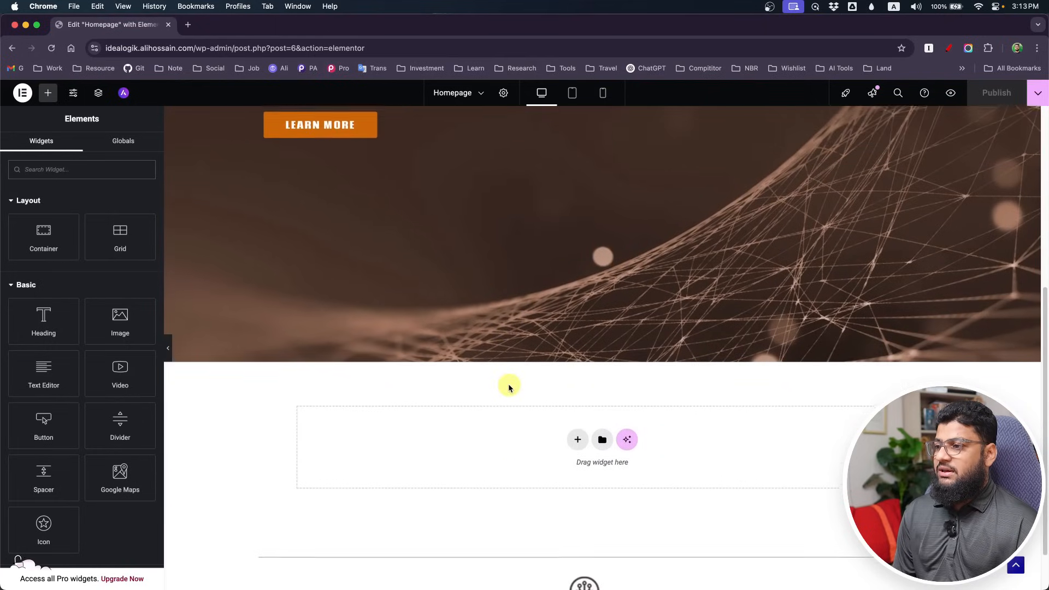
scroll(507, 382, "down", 1)
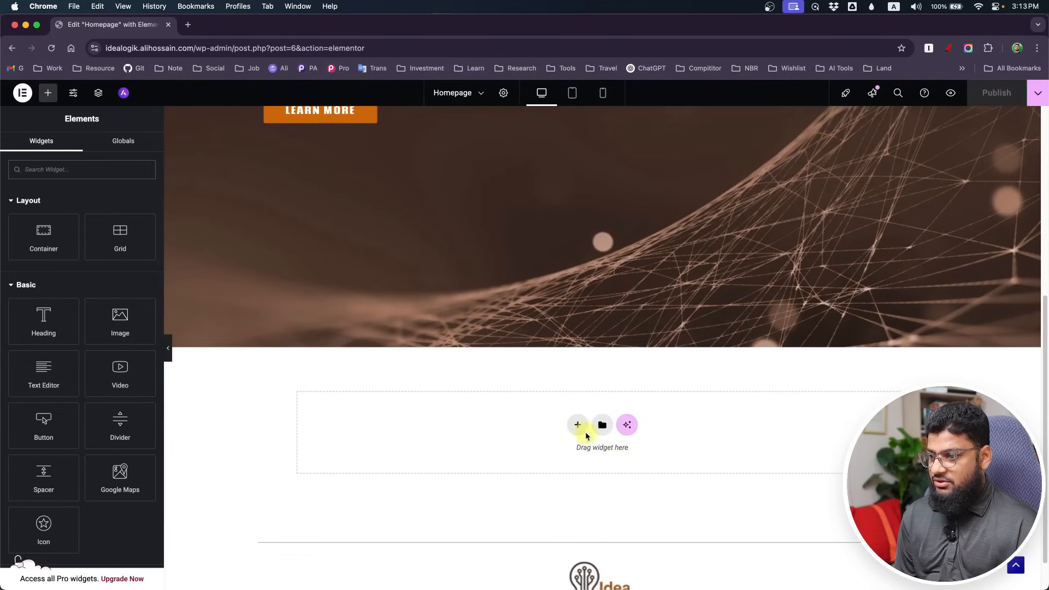
left_click(579, 426)
left_click(569, 457)
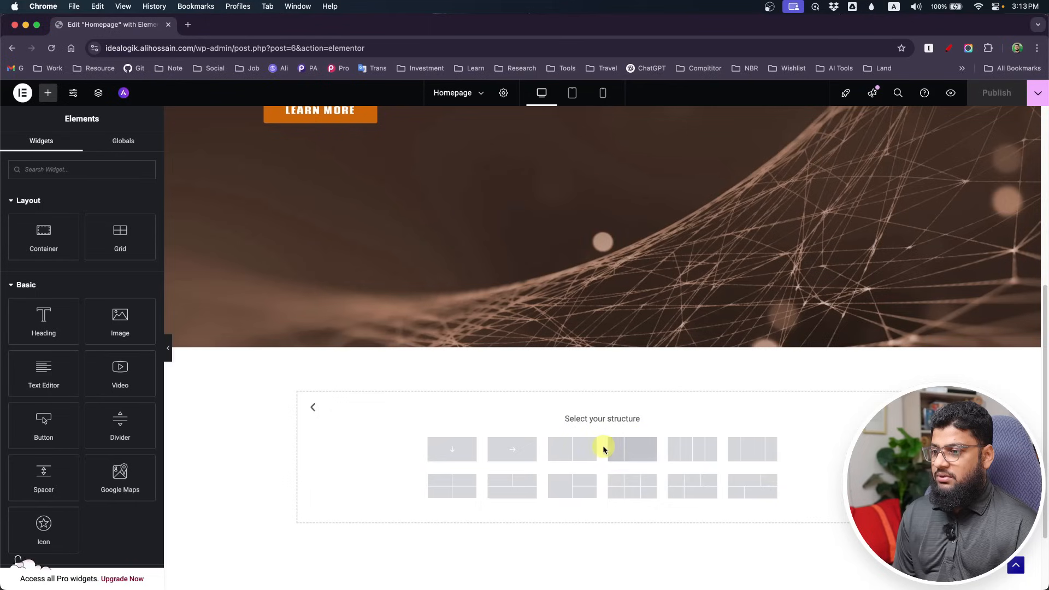
left_click(570, 448)
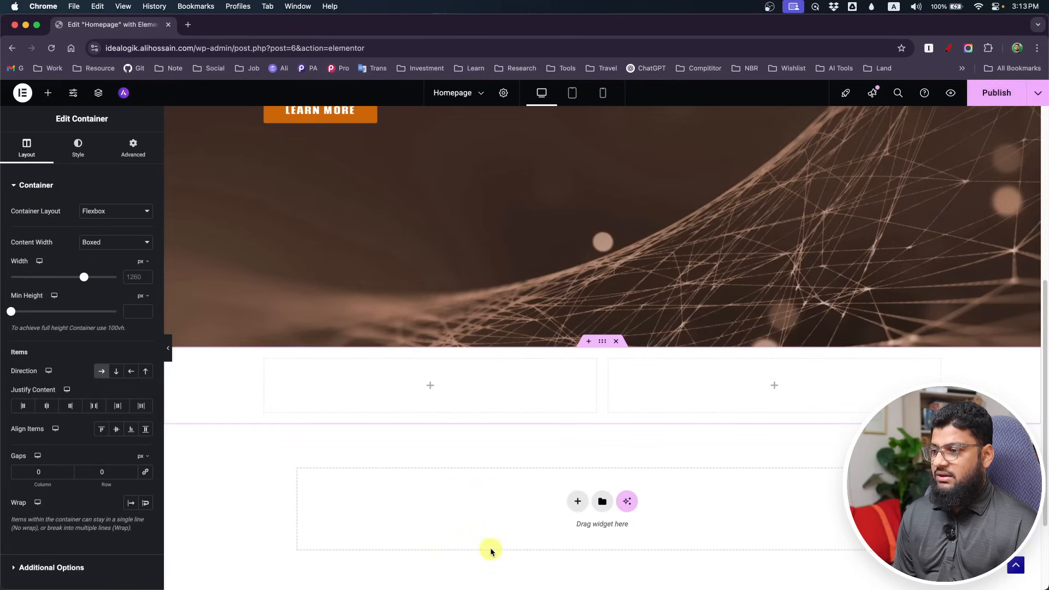
left_click(431, 387)
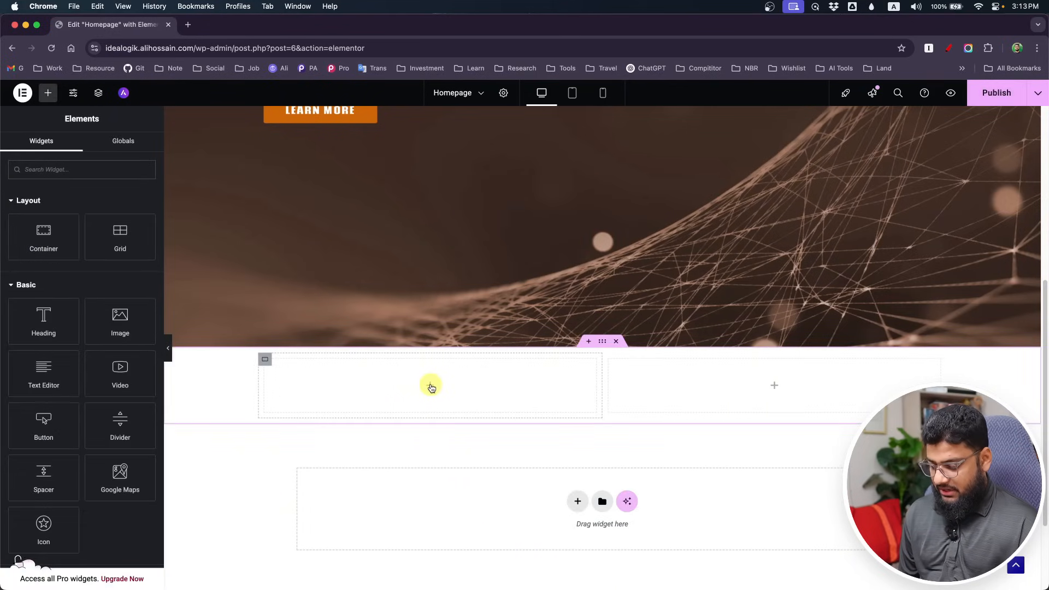
- In the Photoshop mockup, clear the marquee and select all the ANALYTICS heading text with the Type tool
key("super+Tab")
scroll(234, 376, "down", 3)
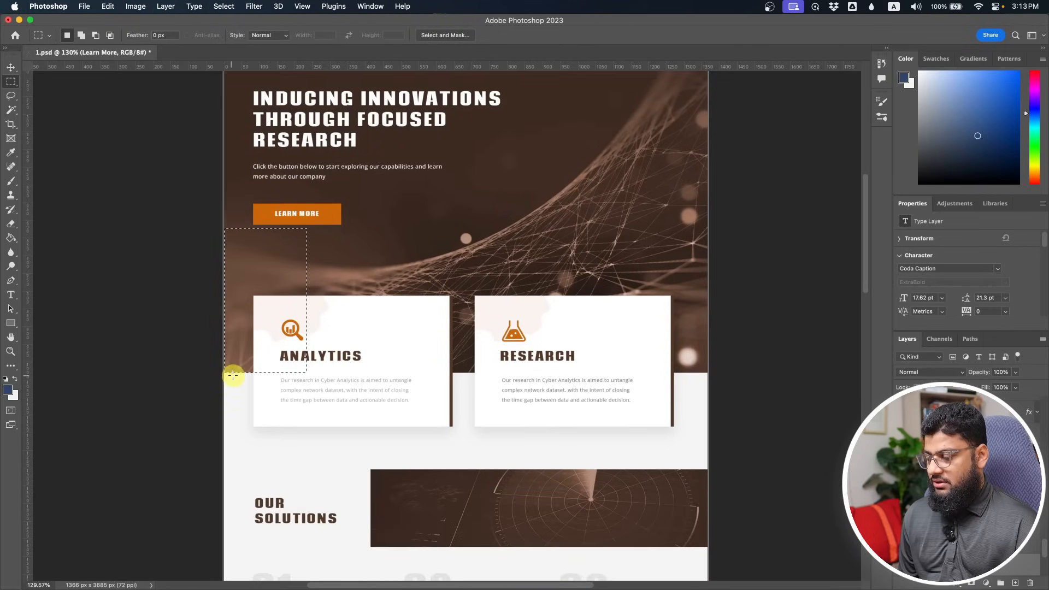
scroll(343, 376, "left", 1)
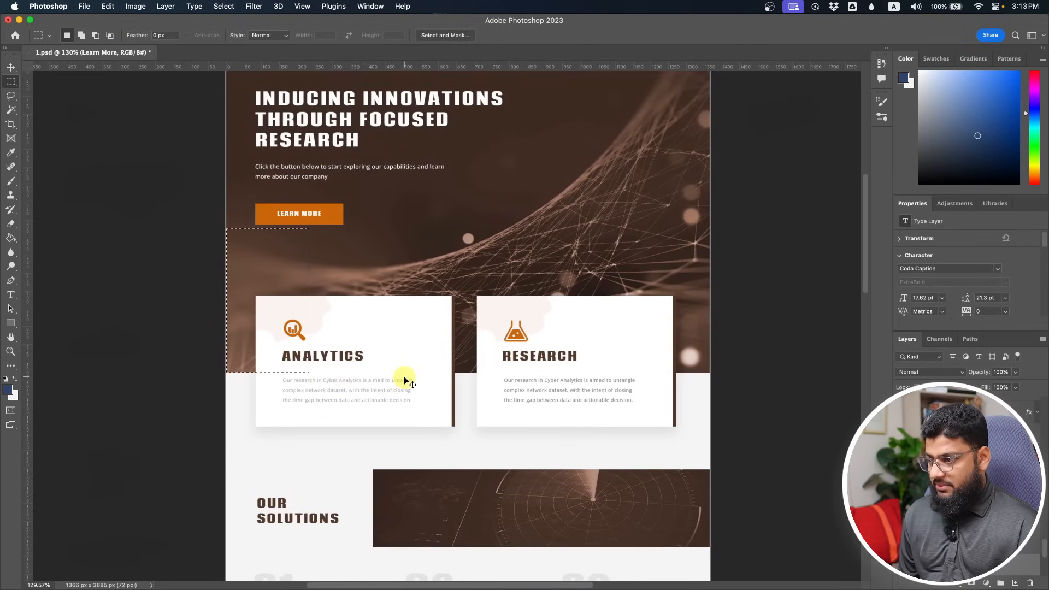
scroll(404, 376, "left", 5)
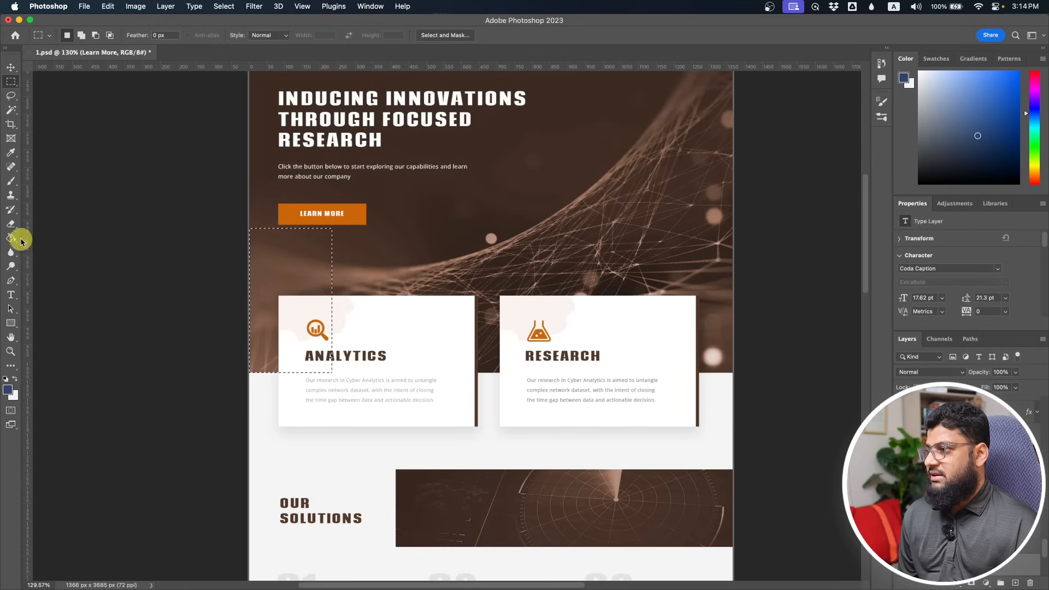
key("super+d")
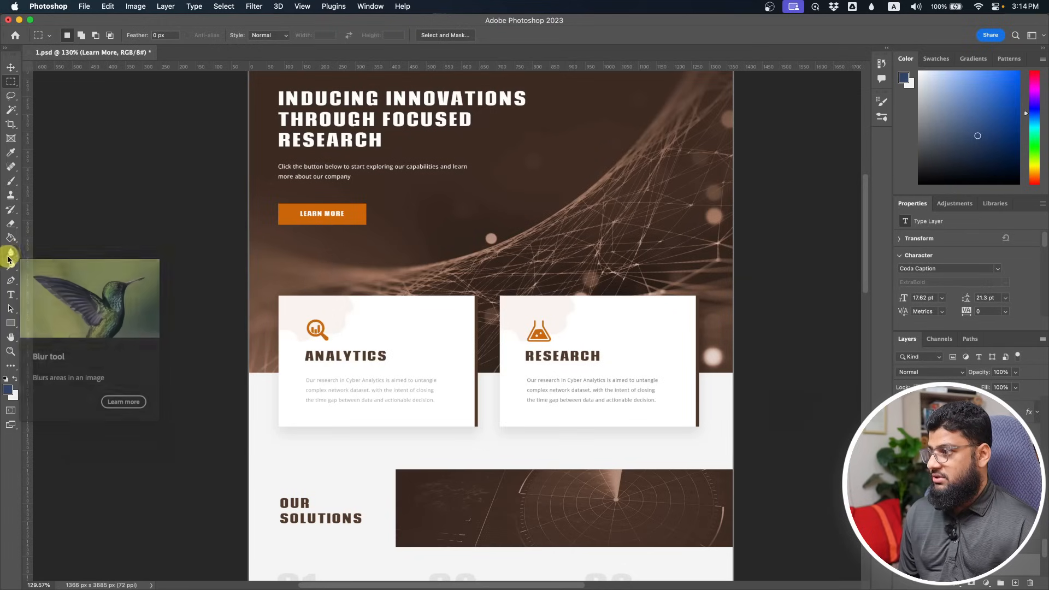
left_click(11, 295)
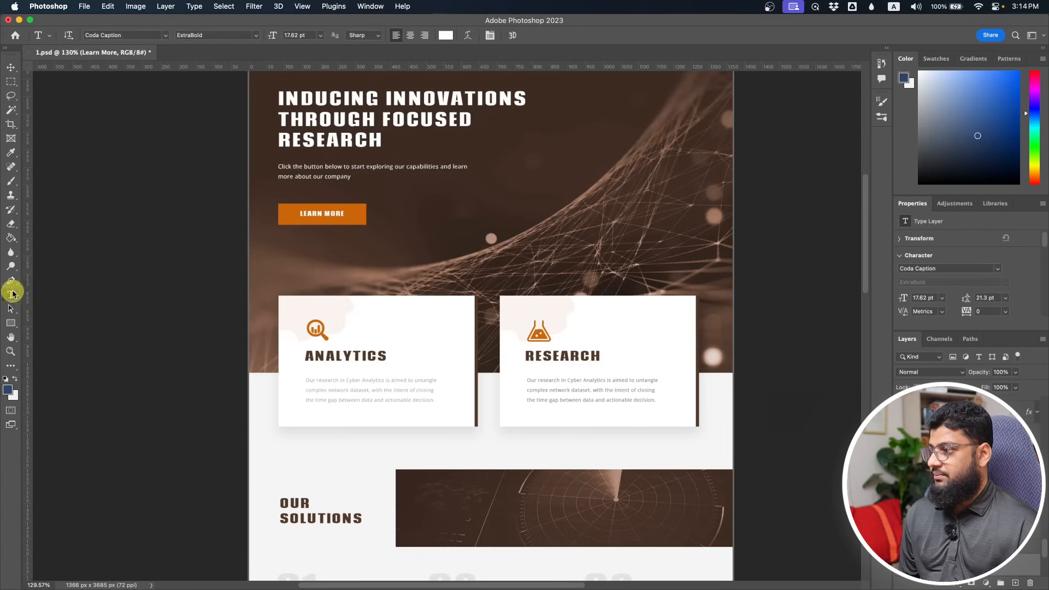
left_click(371, 347)
key("super+a")
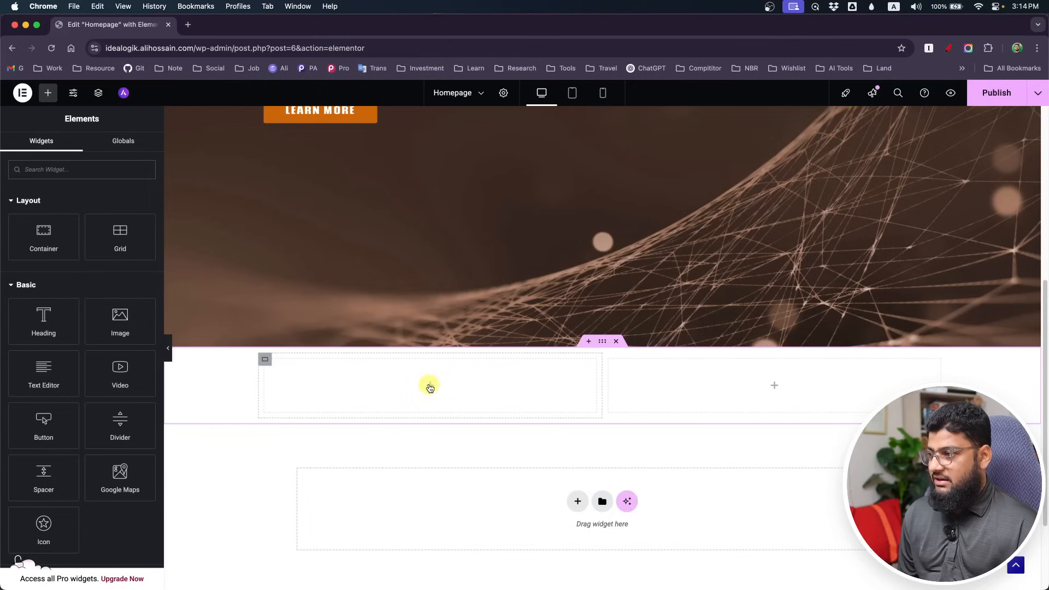
- Add an Analytics heading to the left column with the analysis magnifier icon image above it
left_click_drag(19, 328, 430, 365)
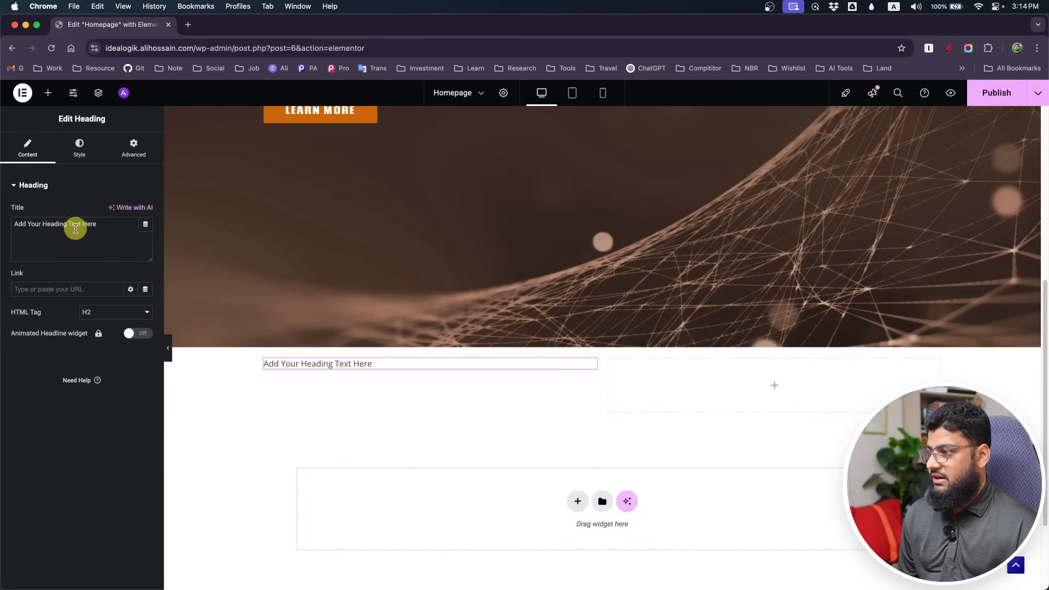
key("super+a")
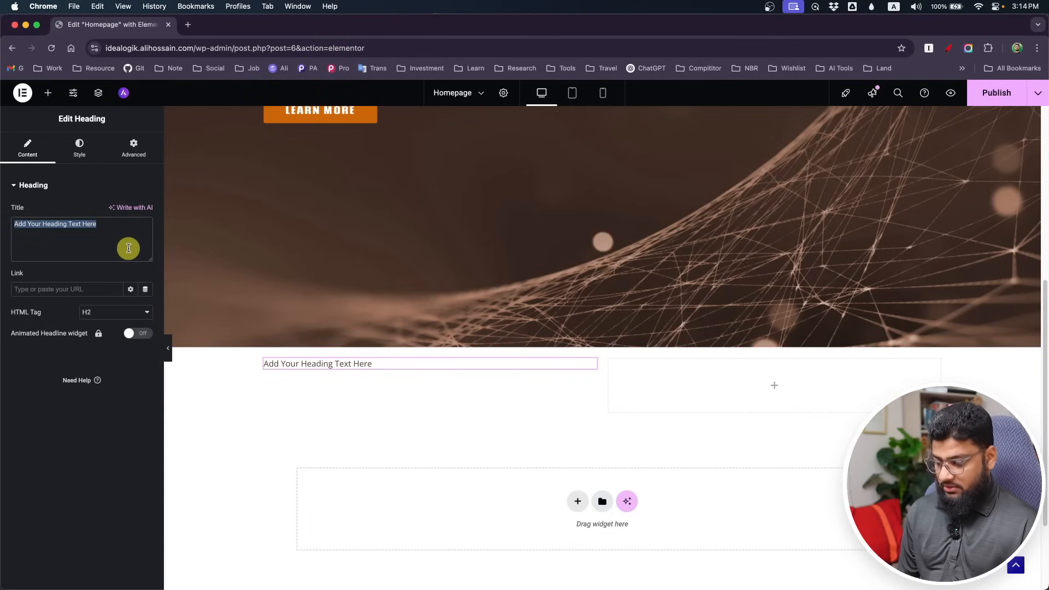
type("Analytics")
left_click(48, 93)
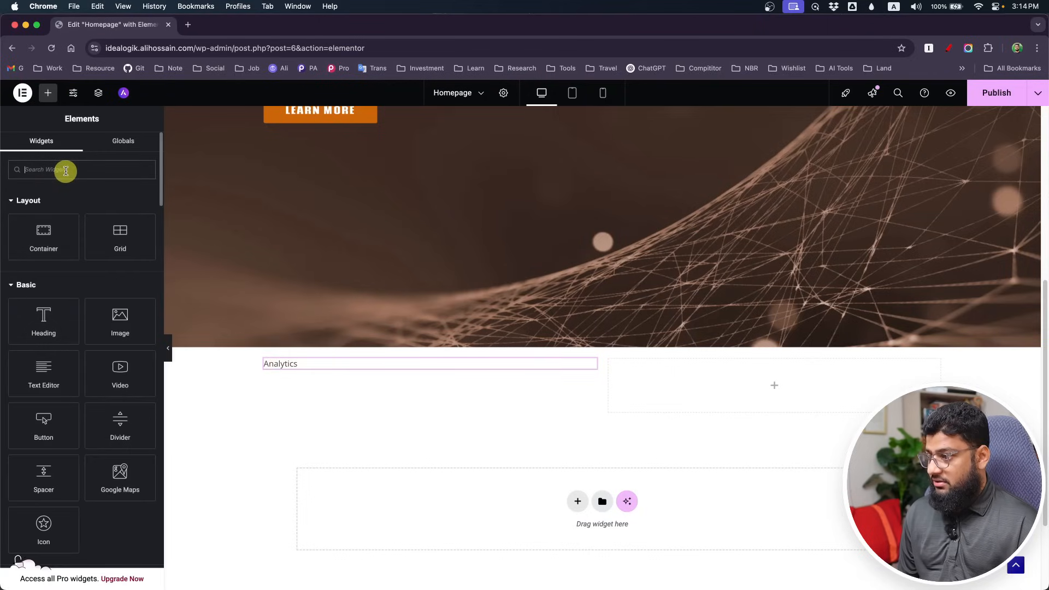
left_click_drag(149, 325, 328, 365)
left_click(50, 267)
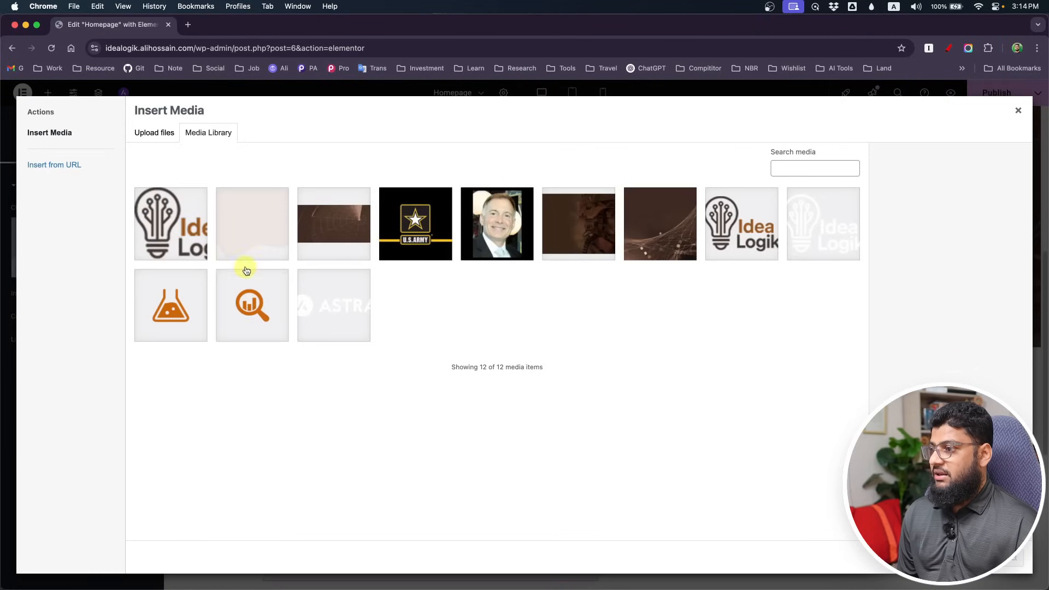
left_click(224, 307)
left_click(1024, 570)
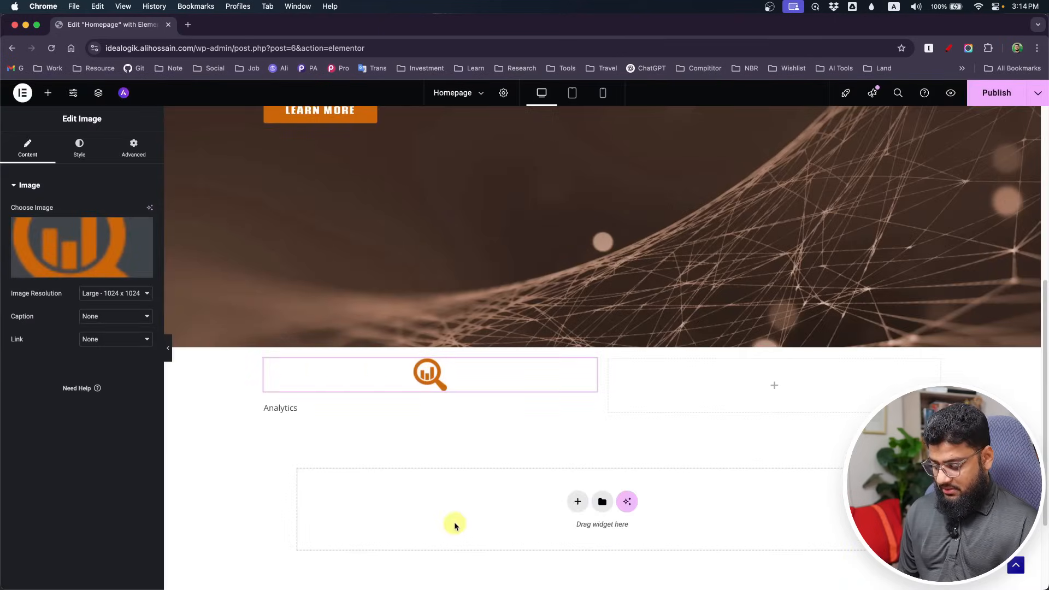
- Copy the mockup's Cyber Analytics paragraph into a new Text Editor under the heading
key("super+Tab")
left_click(336, 391)
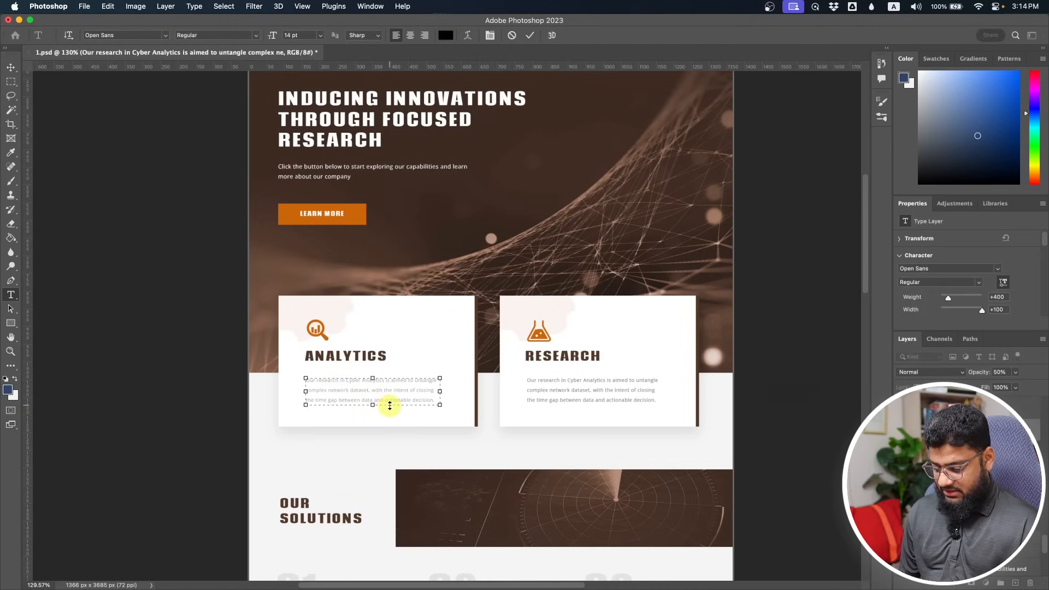
key("super+a")
key("super+c")
key("super+Tab")
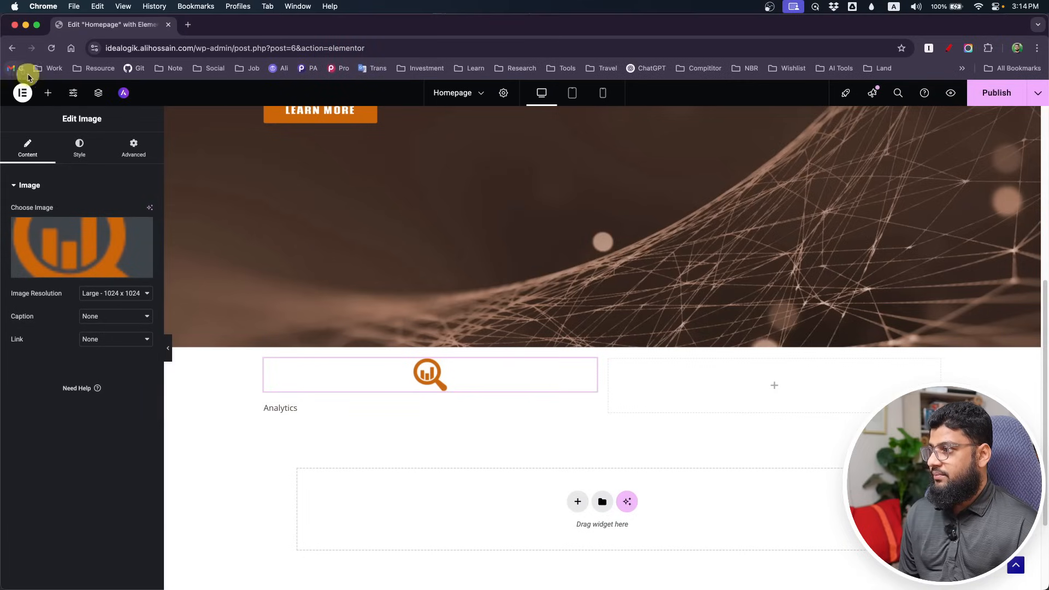
left_click(48, 93)
left_click_drag(57, 377, 336, 421)
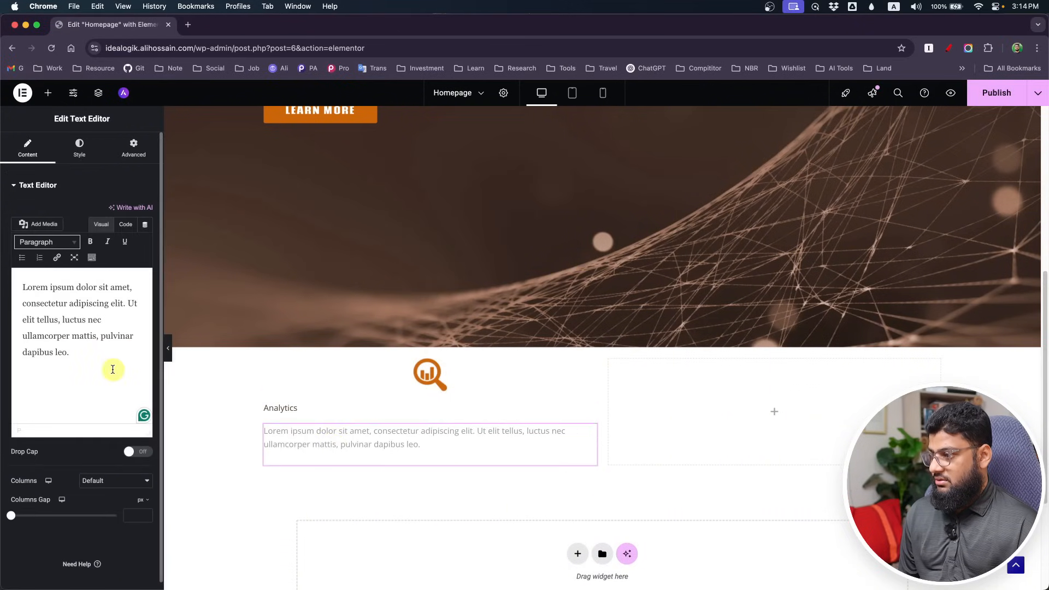
key("super+a")
key("super+v")
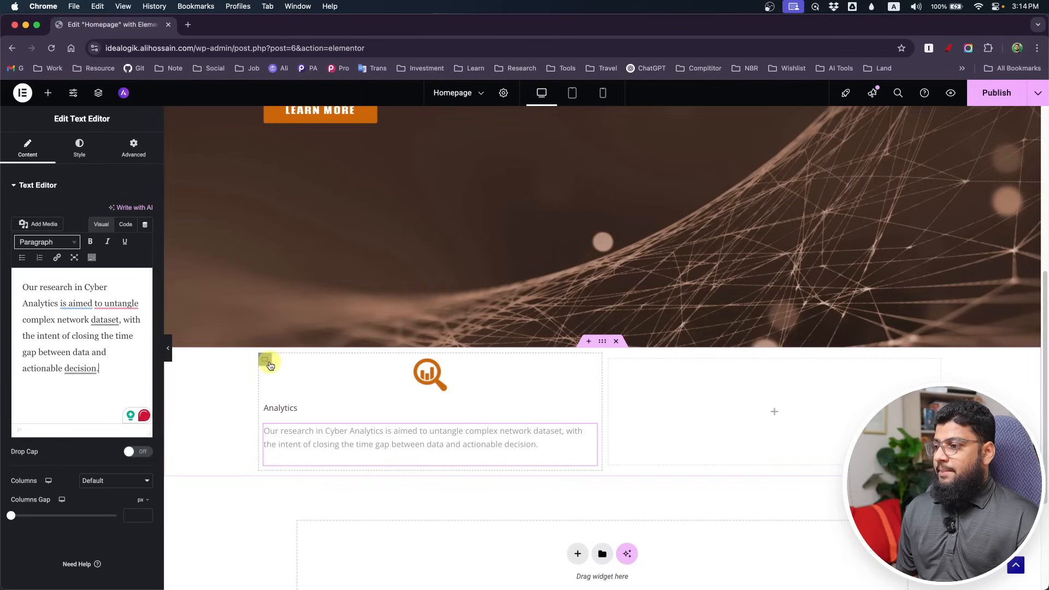
- Give the left column a white background with the top_service_bg image at top left, no-repeat
left_click(267, 363)
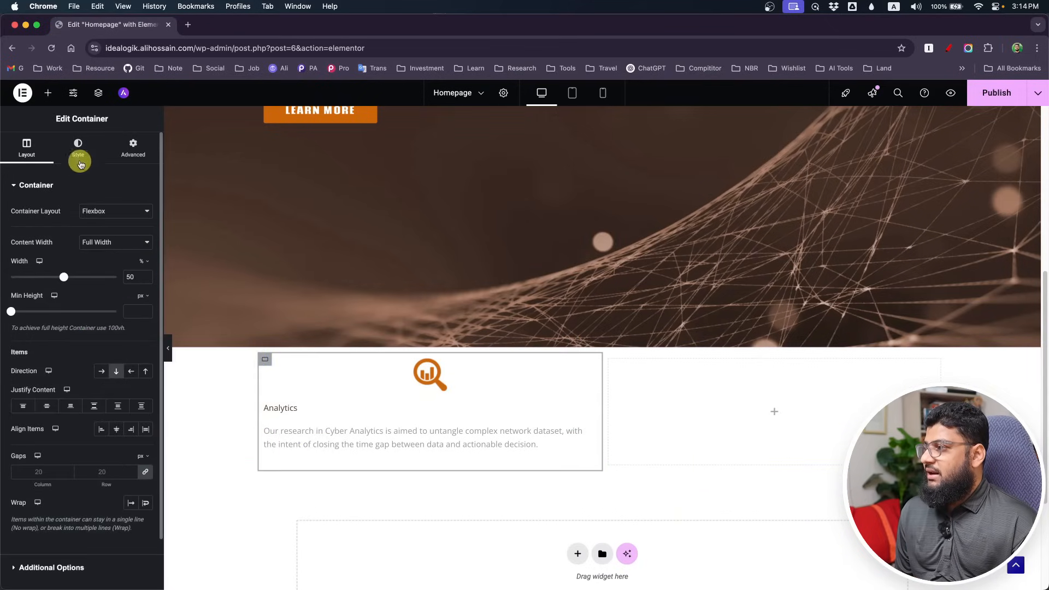
left_click(82, 147)
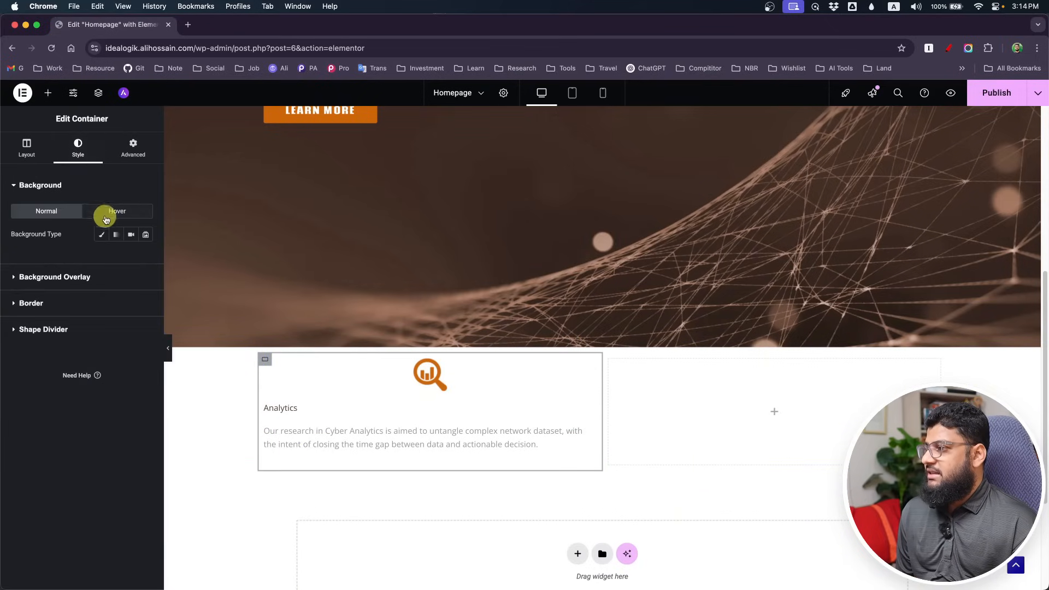
left_click(101, 238)
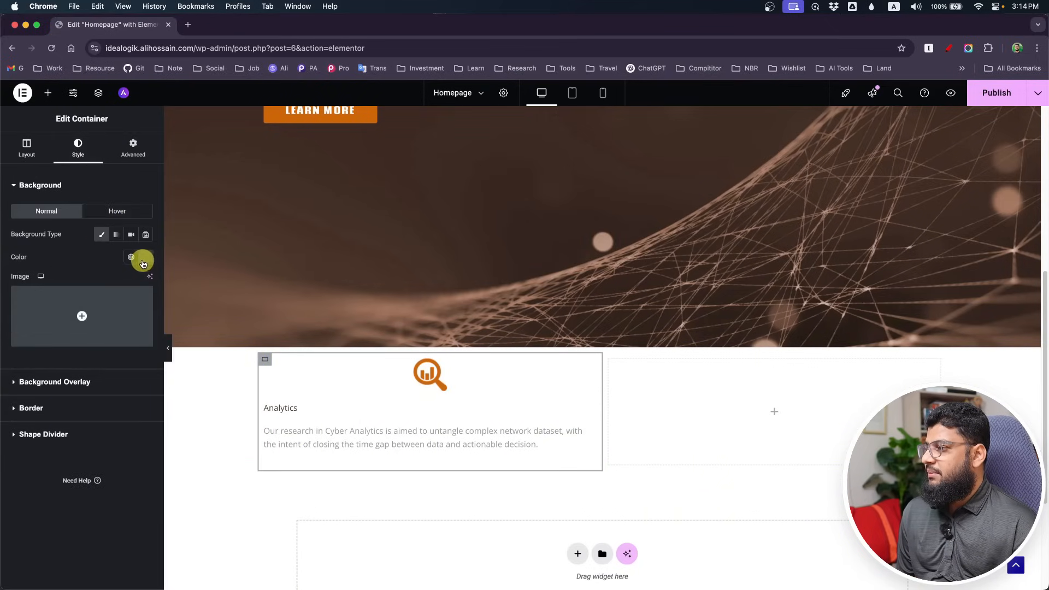
left_click(132, 258)
left_click(70, 392)
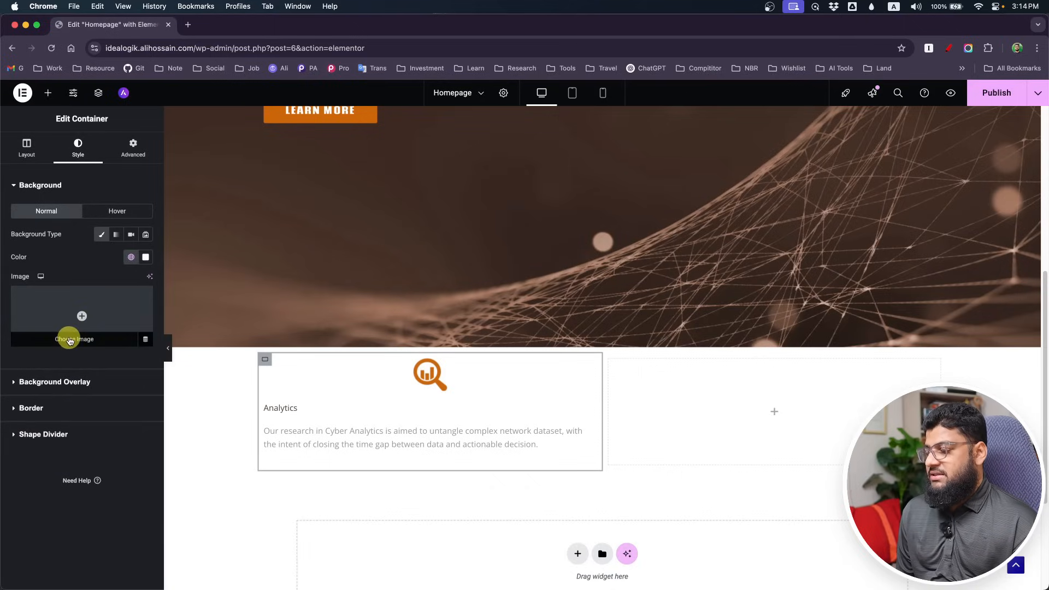
left_click(70, 339)
left_click(249, 227)
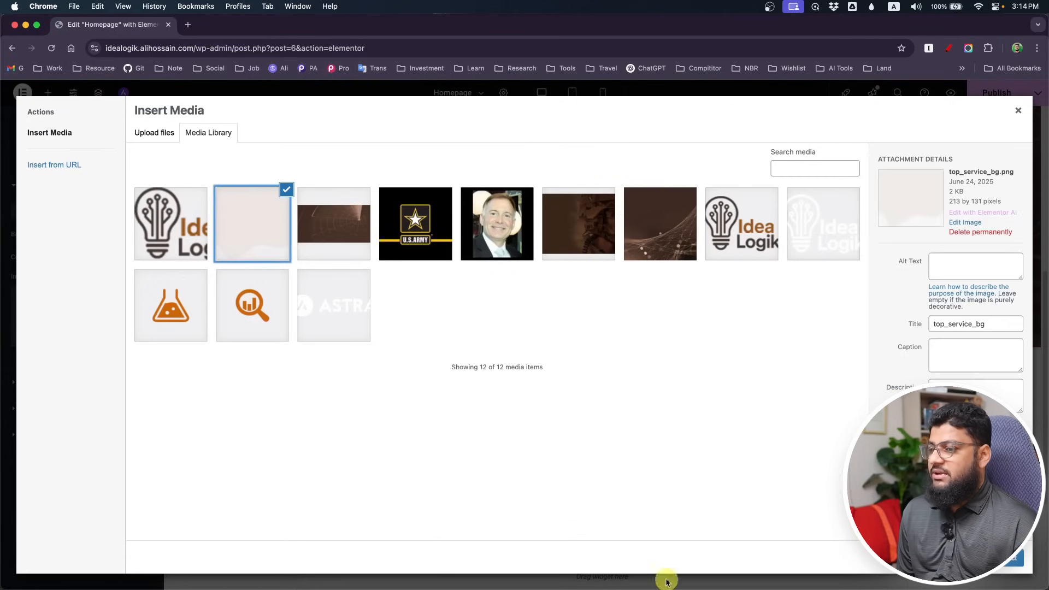
left_click(1009, 563)
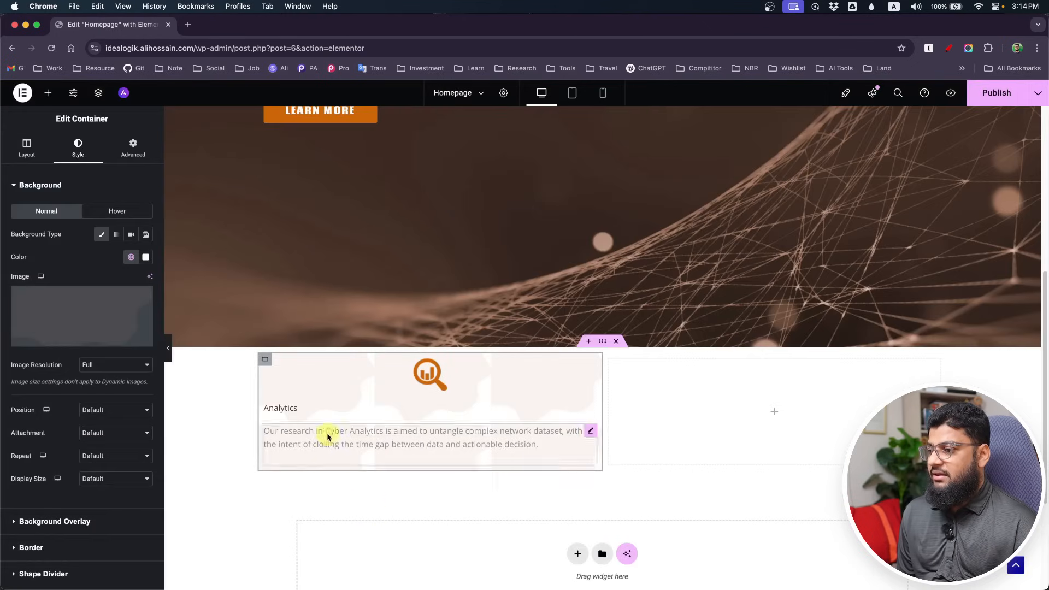
left_click(116, 410)
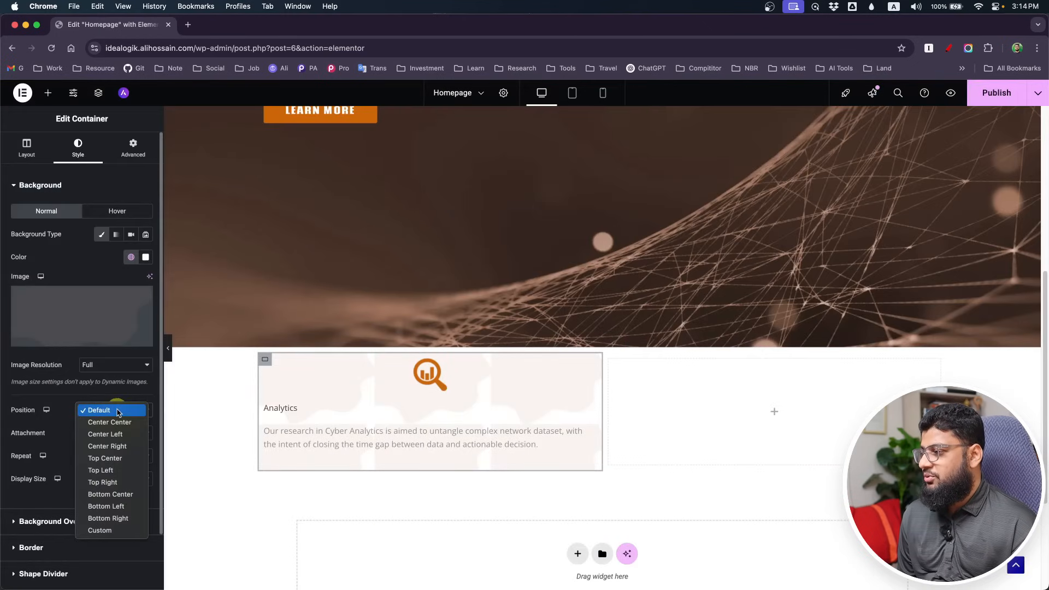
left_click(112, 469)
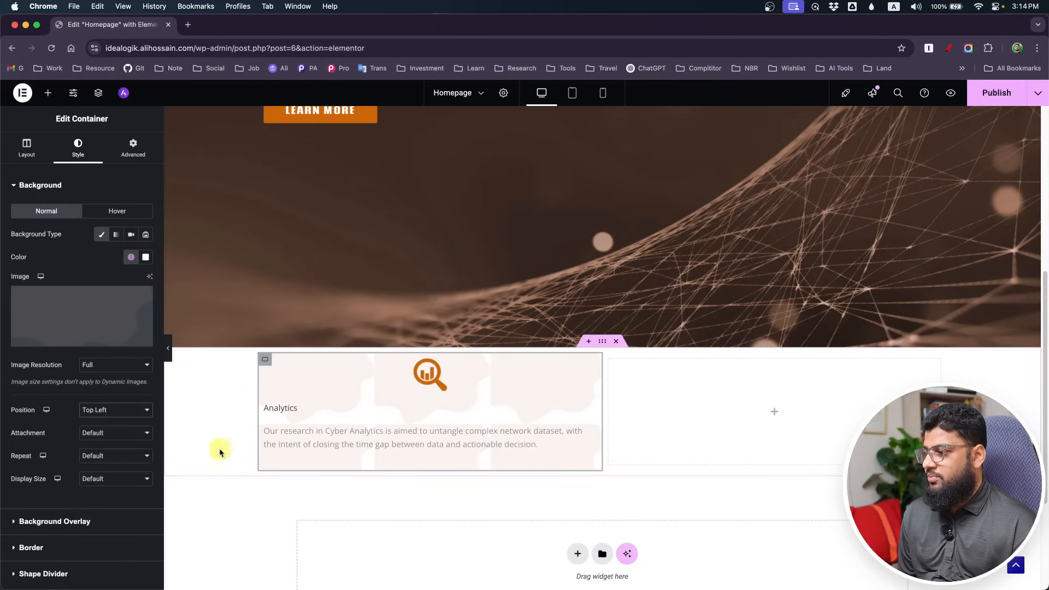
left_click(98, 463)
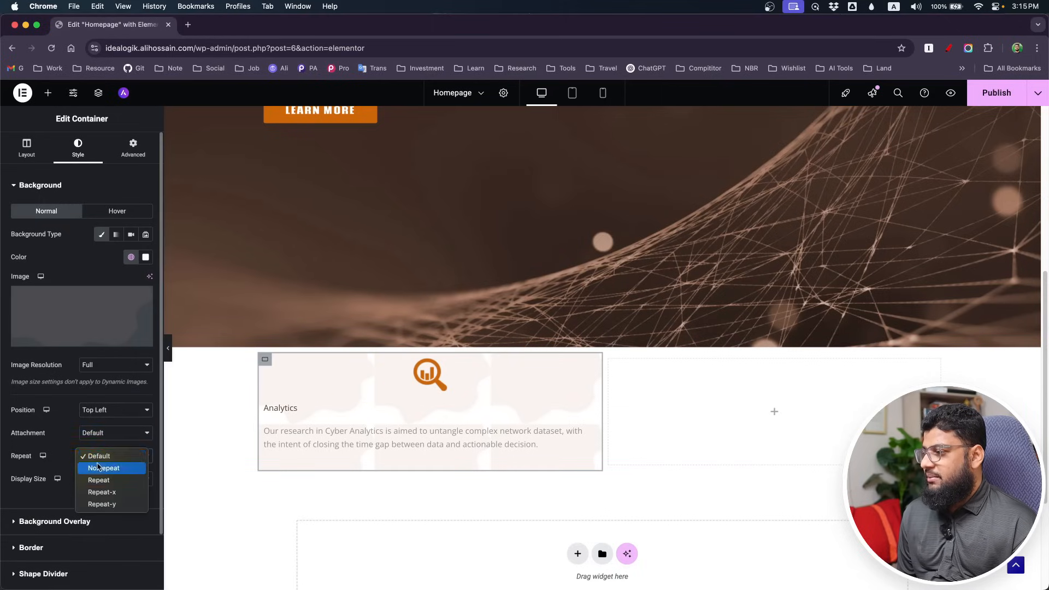
left_click(103, 467)
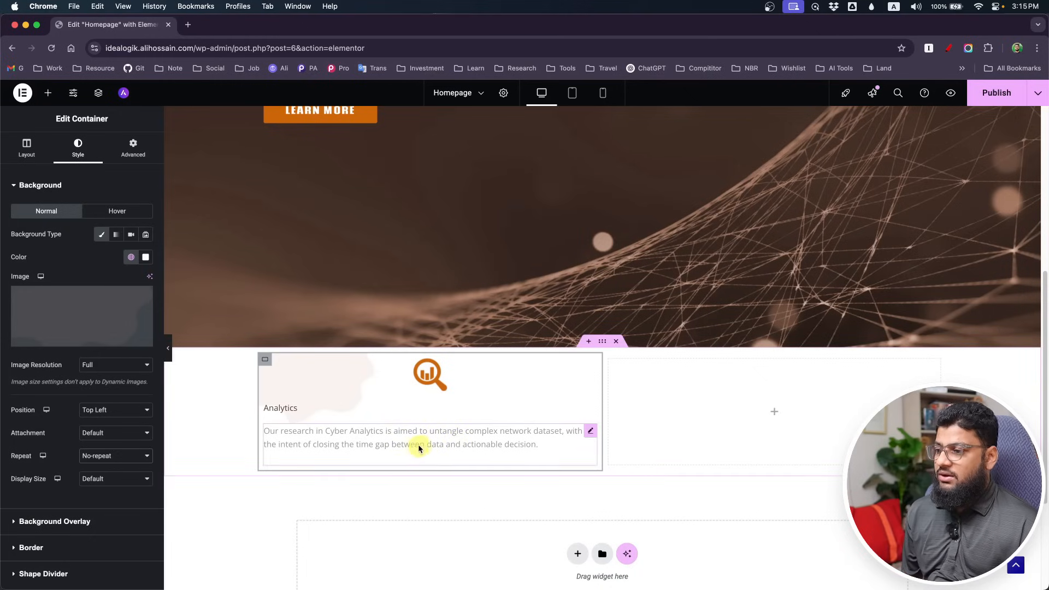
- Left-align the analytics icon and bring up the Photoshop mockup
left_click(424, 373)
left_click(78, 147)
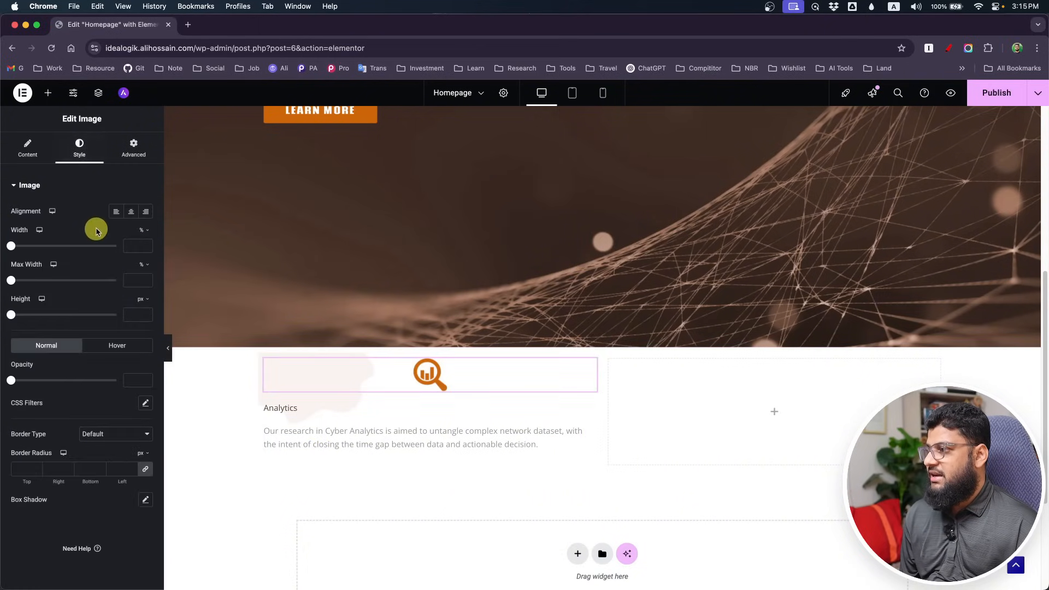
left_click(114, 213)
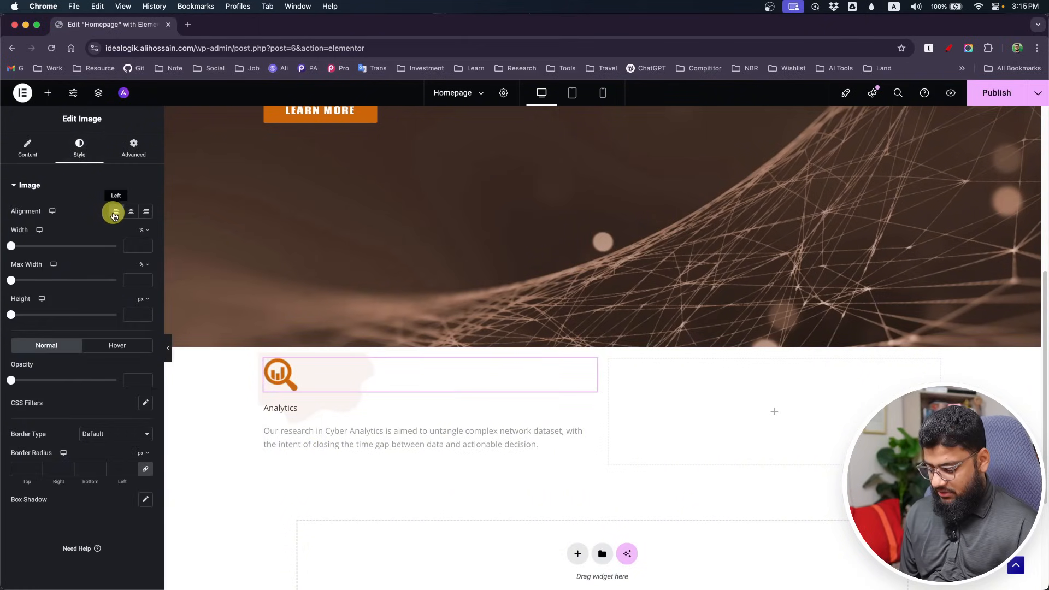
key("super+Tab")
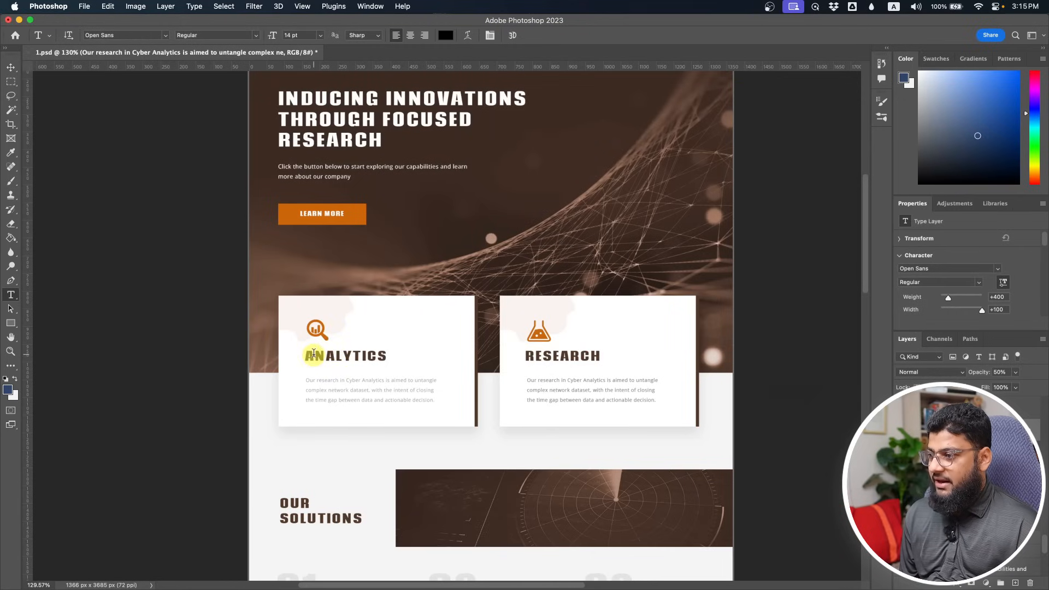
- Measure the card-corner-to-icon gap in the mockup, then select the Analytics card container
left_click(10, 83)
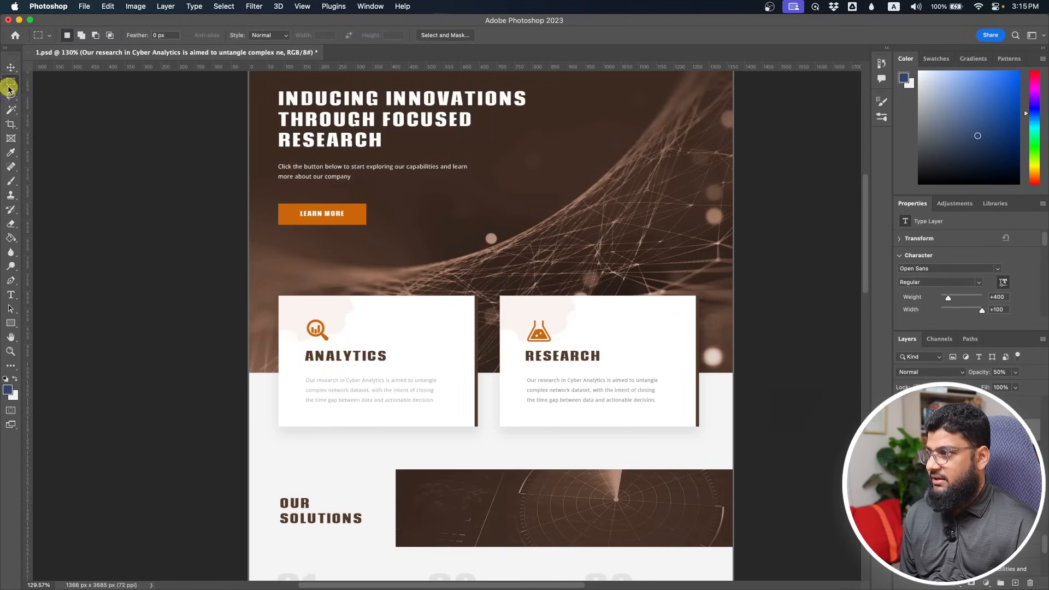
left_click_drag(277, 294, 299, 355)
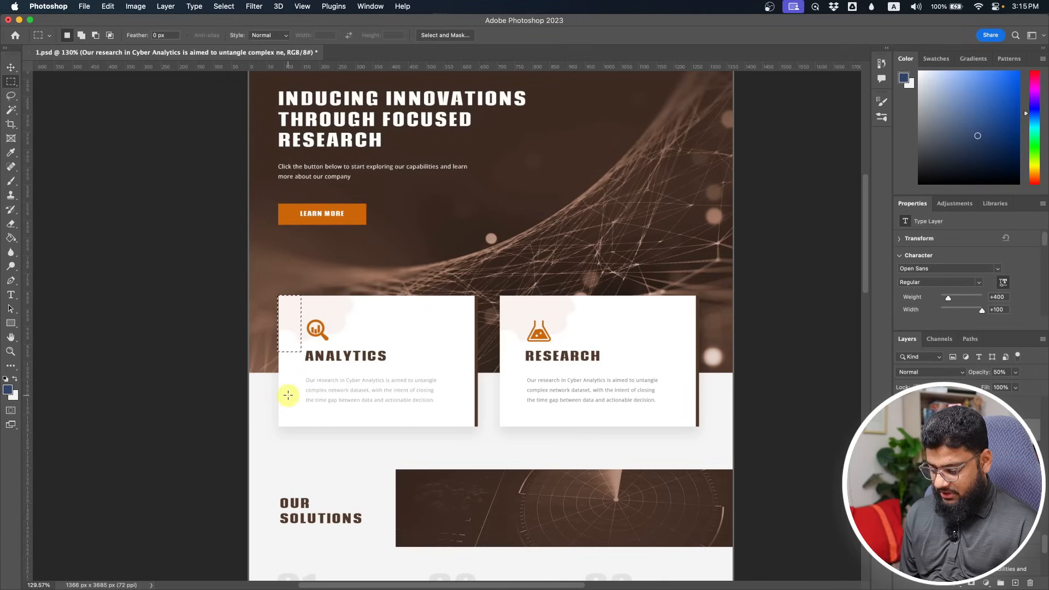
key("super+Tab")
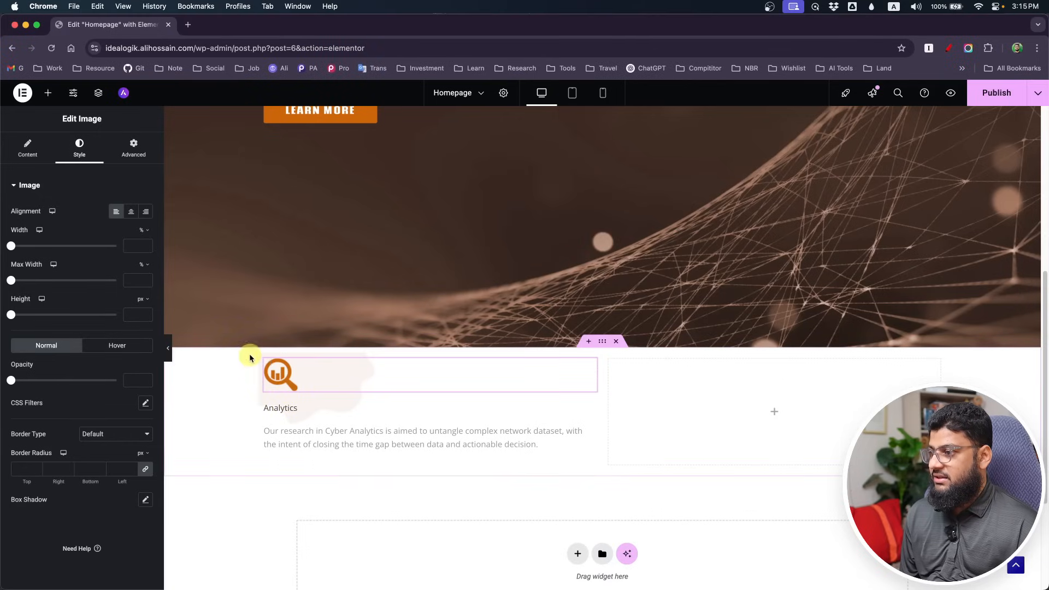
left_click(266, 361)
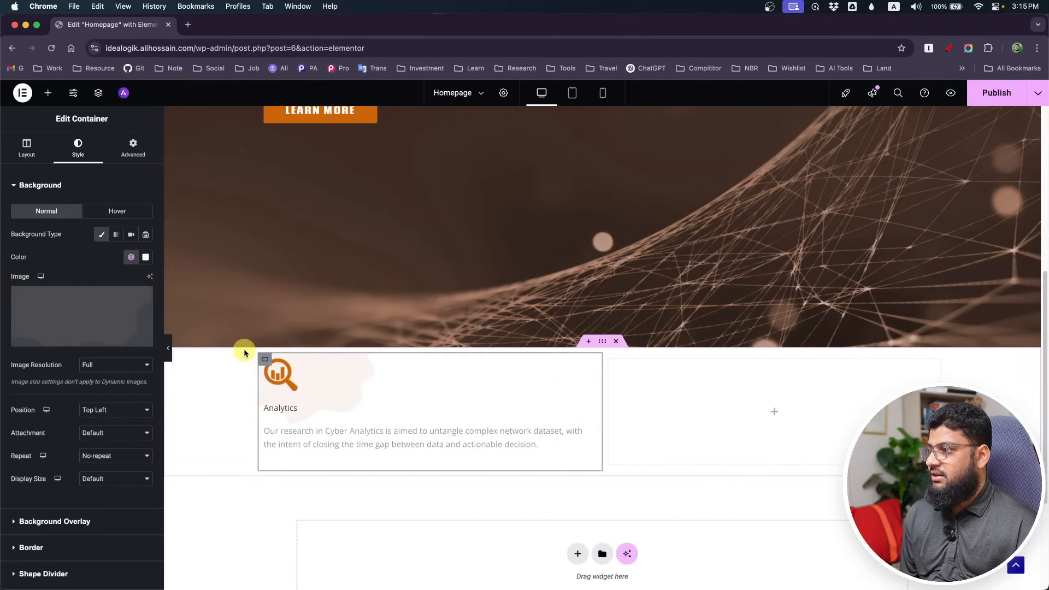
- Give the Analytics card 70 px padding on all sides
left_click(133, 148)
left_click(16, 266)
type("70")
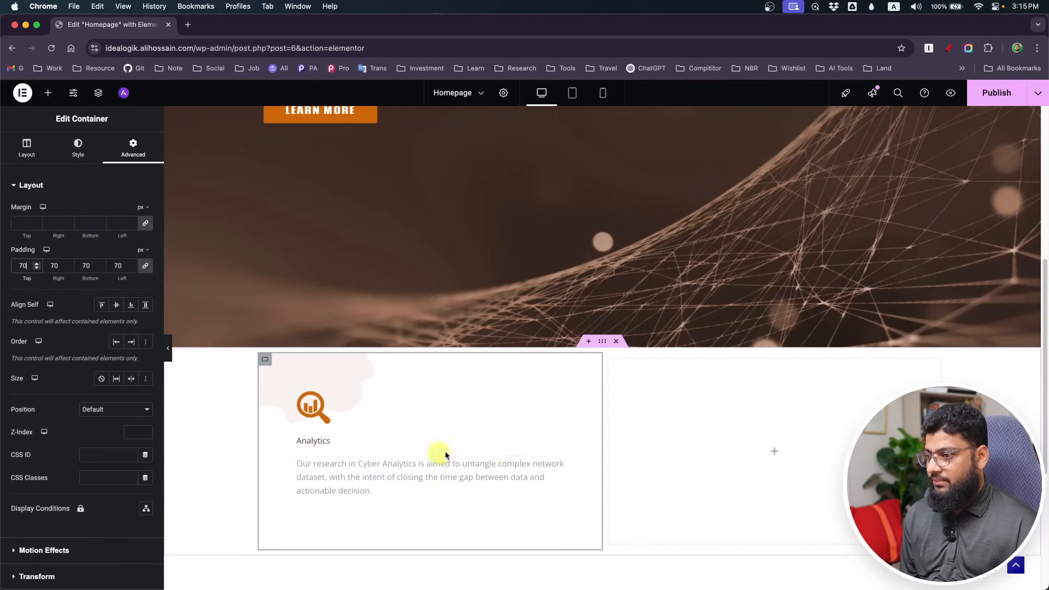
- Set the Analytics heading to the Secondary global font with an uppercase text transform
left_click(560, 443)
left_click(82, 144)
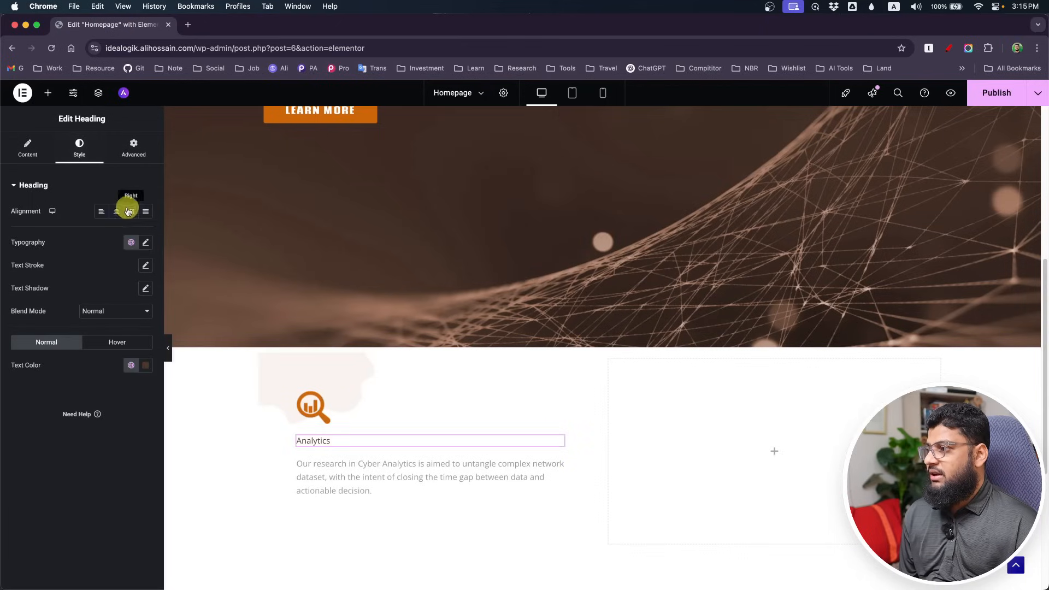
left_click(135, 248)
left_click(84, 321)
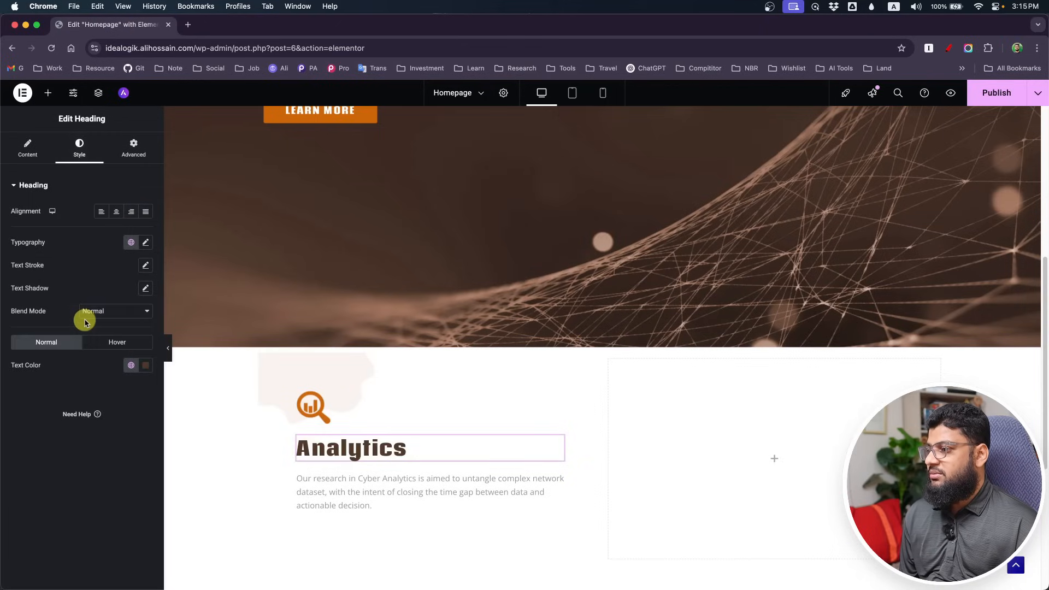
left_click(145, 242)
left_click(106, 377)
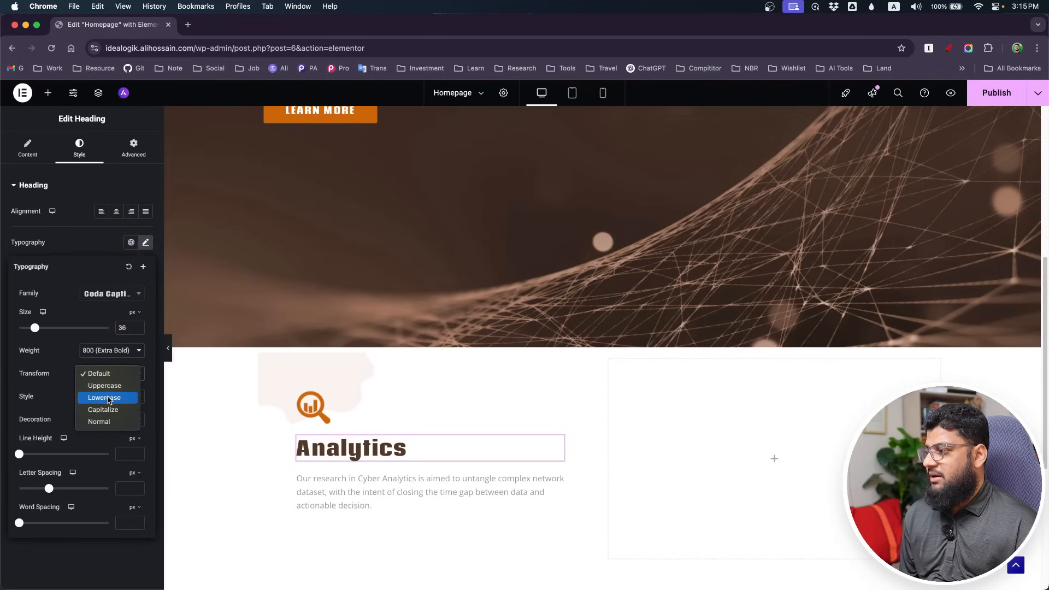
left_click(106, 396)
left_click(110, 373)
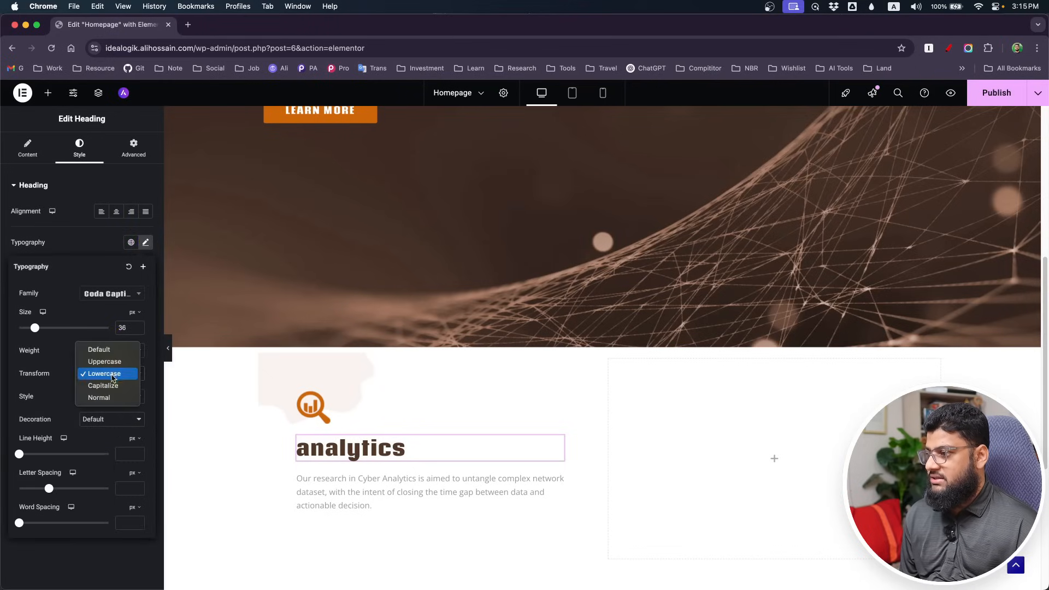
left_click(113, 362)
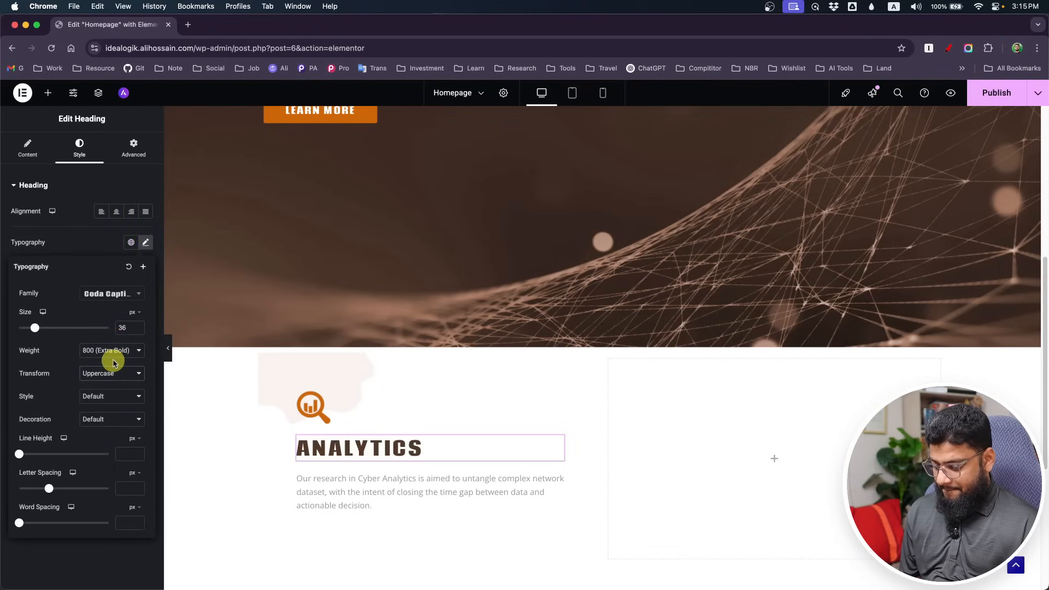
- Check the mockup paragraph's text settings in Photoshop
key("super+Tab")
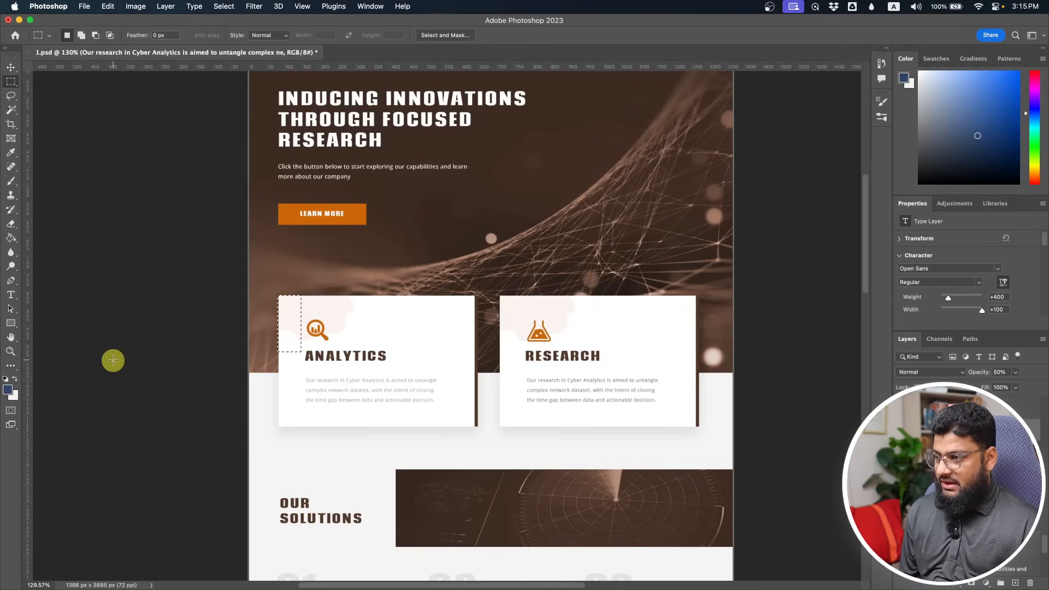
left_click(10, 294)
left_click(325, 382)
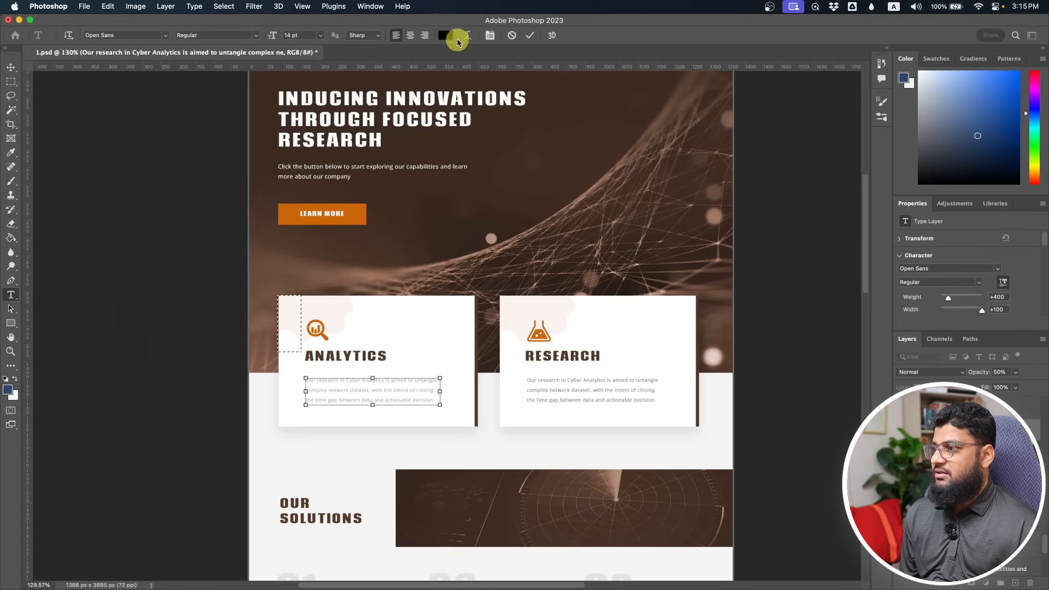
key("super+Tab")
- Inspect the Analytics paragraph's global font and typography settings
left_click(554, 481)
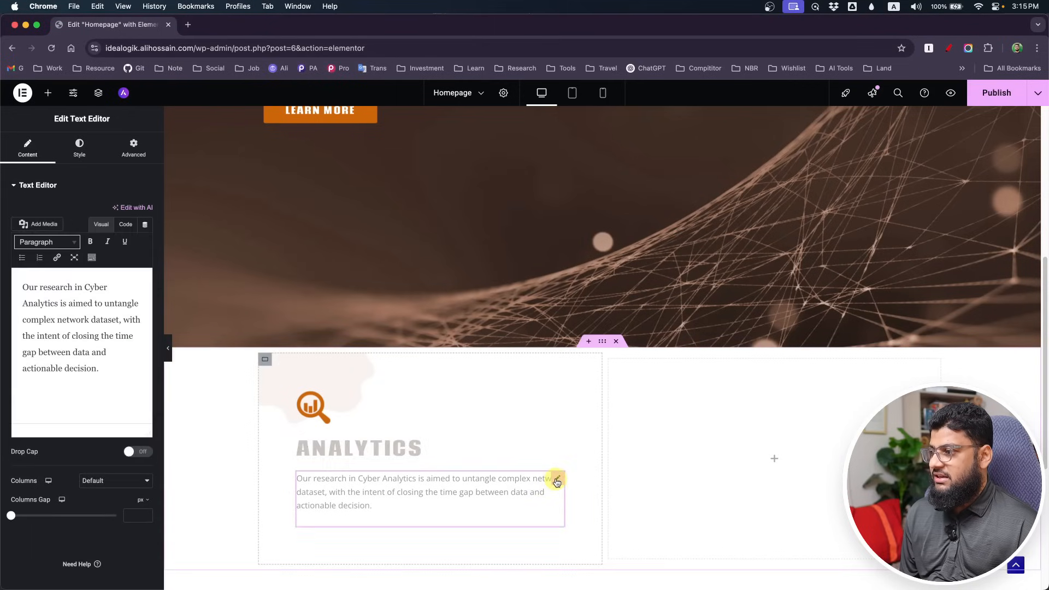
left_click(80, 148)
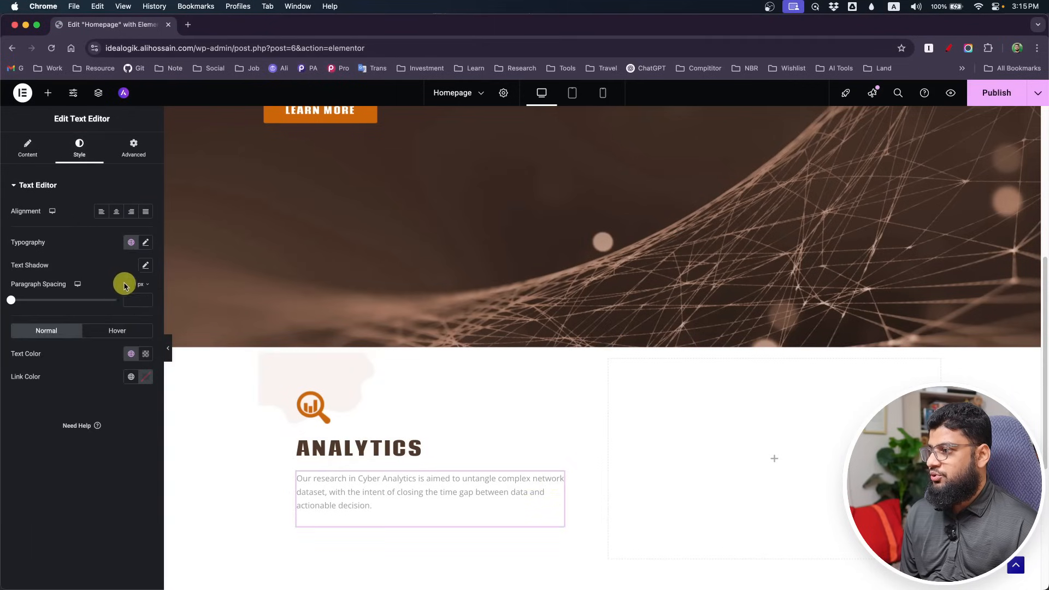
left_click(134, 243)
left_click(144, 243)
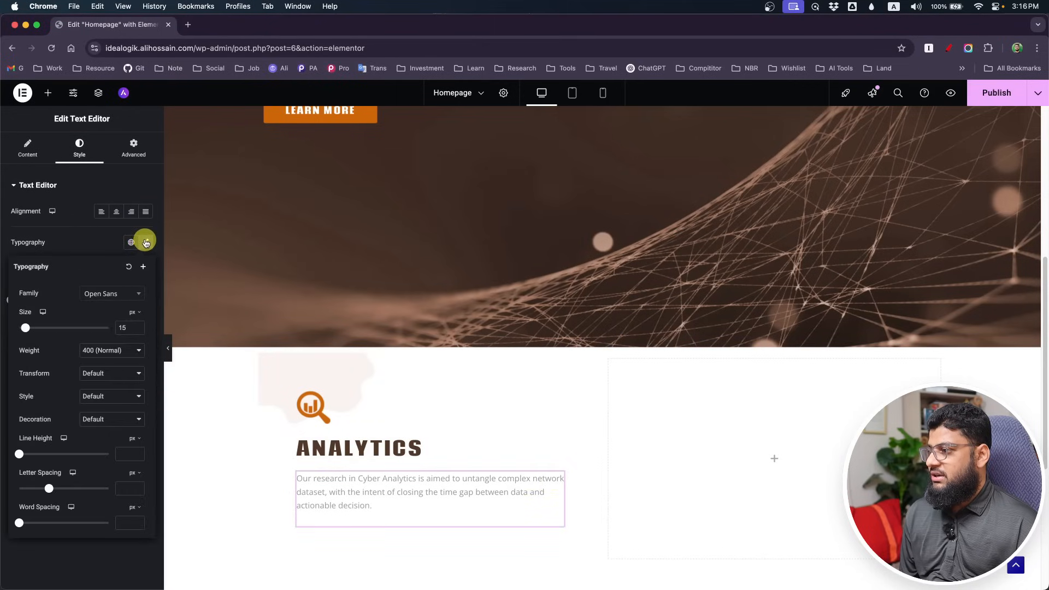
left_click(145, 243)
scroll(209, 426, "down", 3)
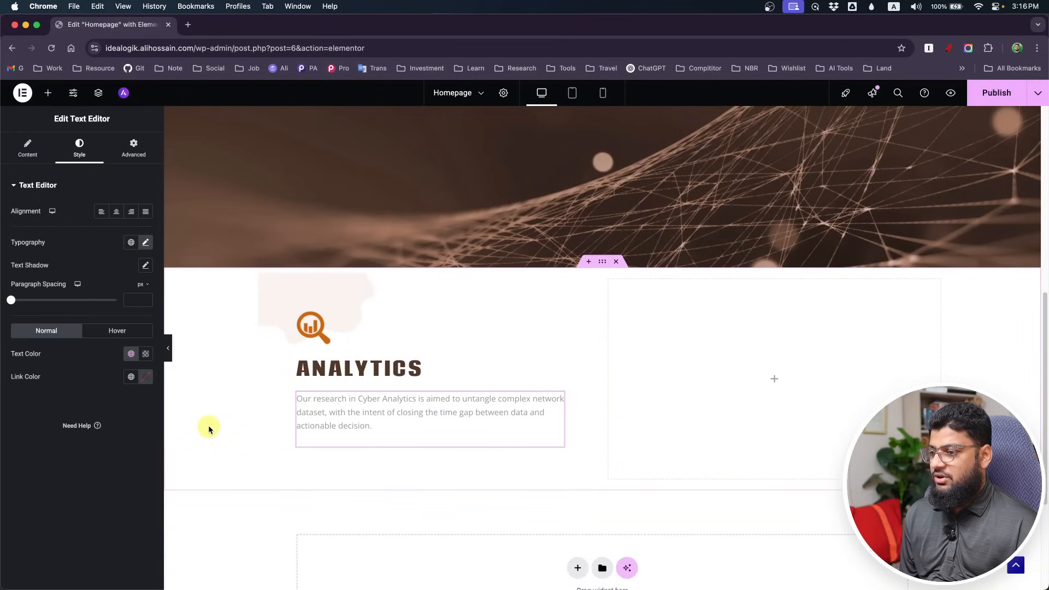
- Give the Analytics card container a solid border
left_click(266, 281)
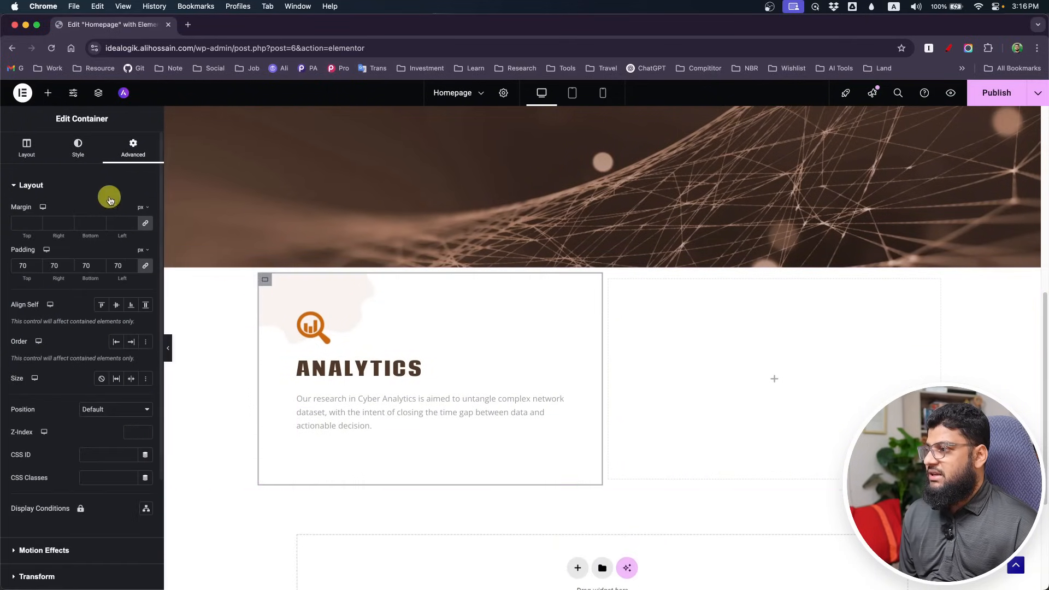
left_click(78, 148)
scroll(68, 378, "down", 2)
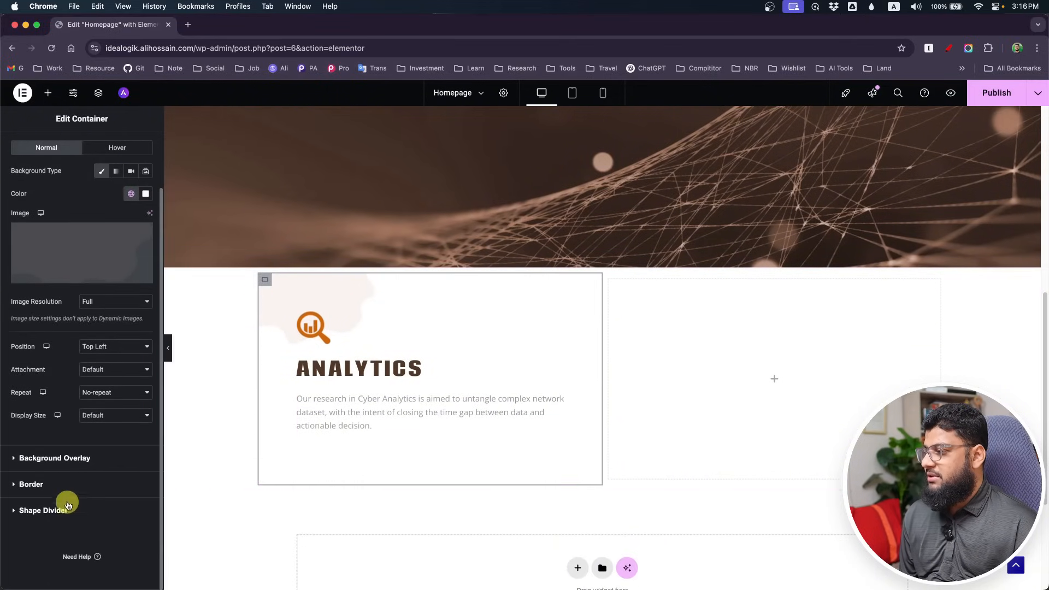
left_click(64, 485)
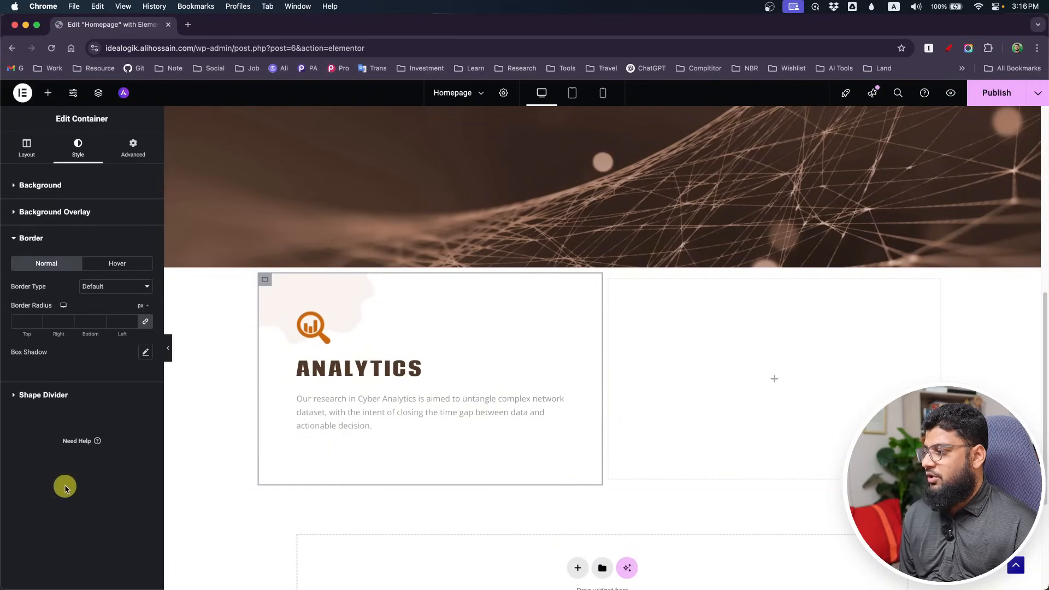
left_click(105, 286)
left_click(107, 310)
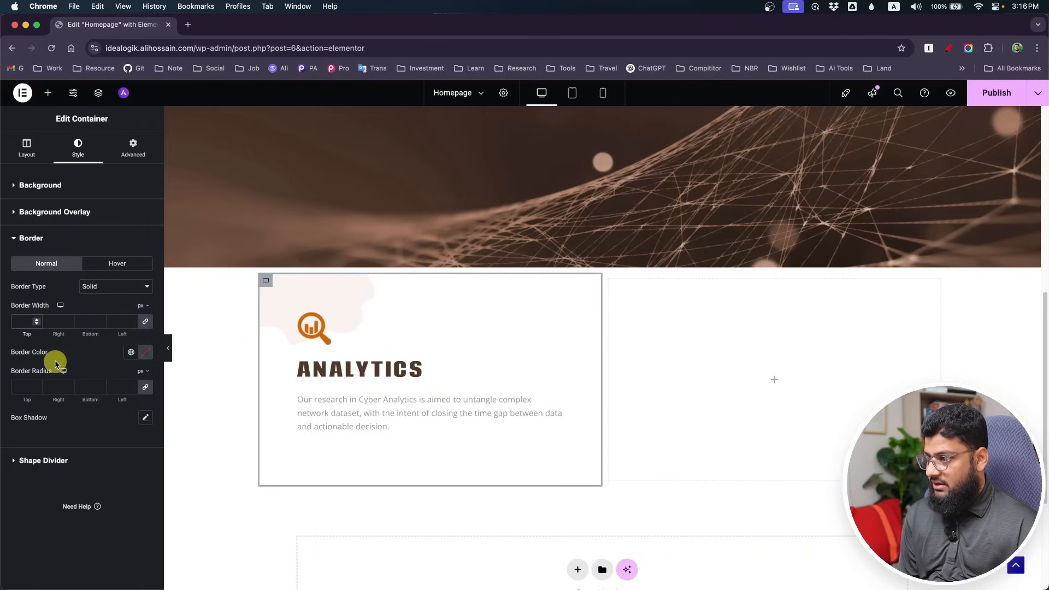
- Set the border to 0 width except 5 px on the right, in the global dark brown
left_click(131, 321)
type("0")
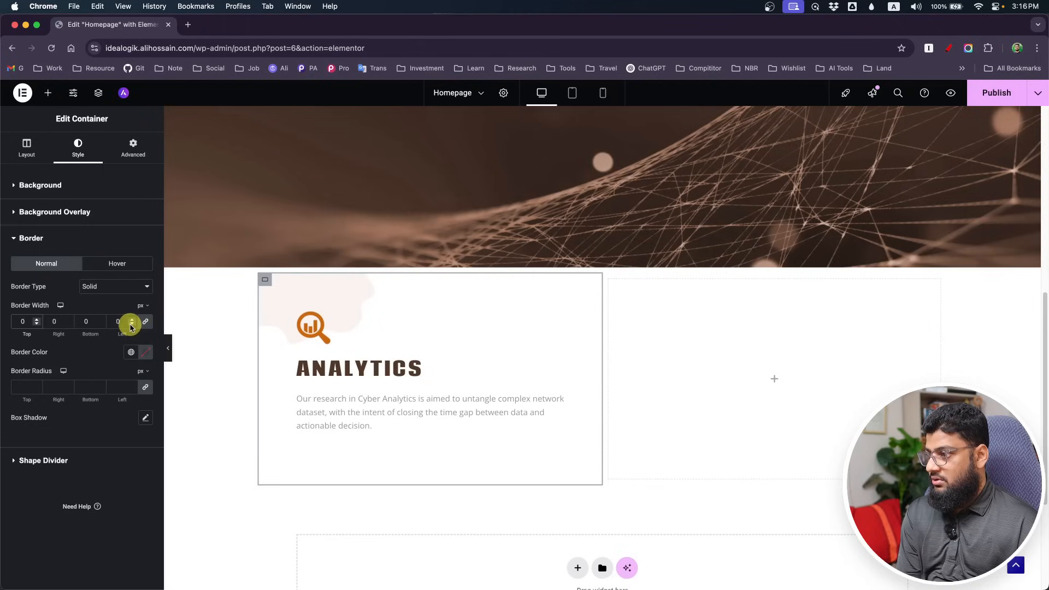
left_click(63, 322)
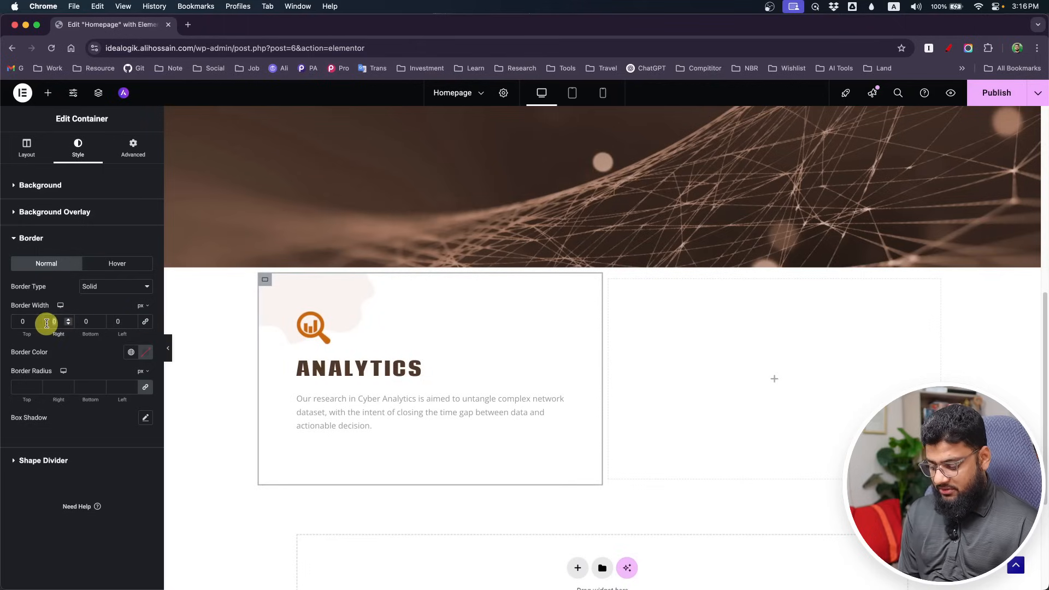
type("5")
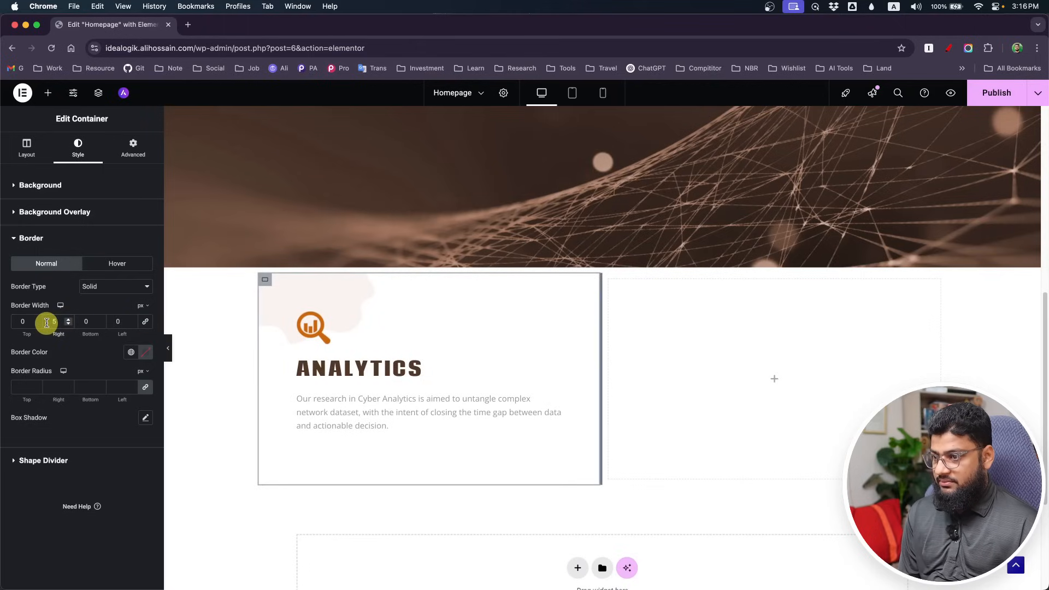
left_click(131, 354)
left_click(66, 142)
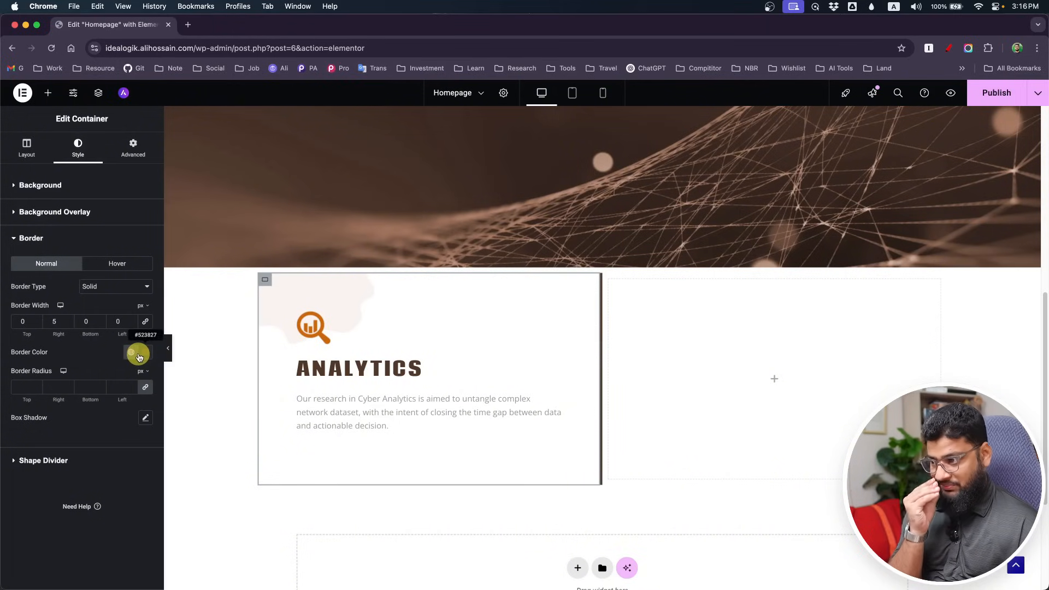
key("super+Tab")
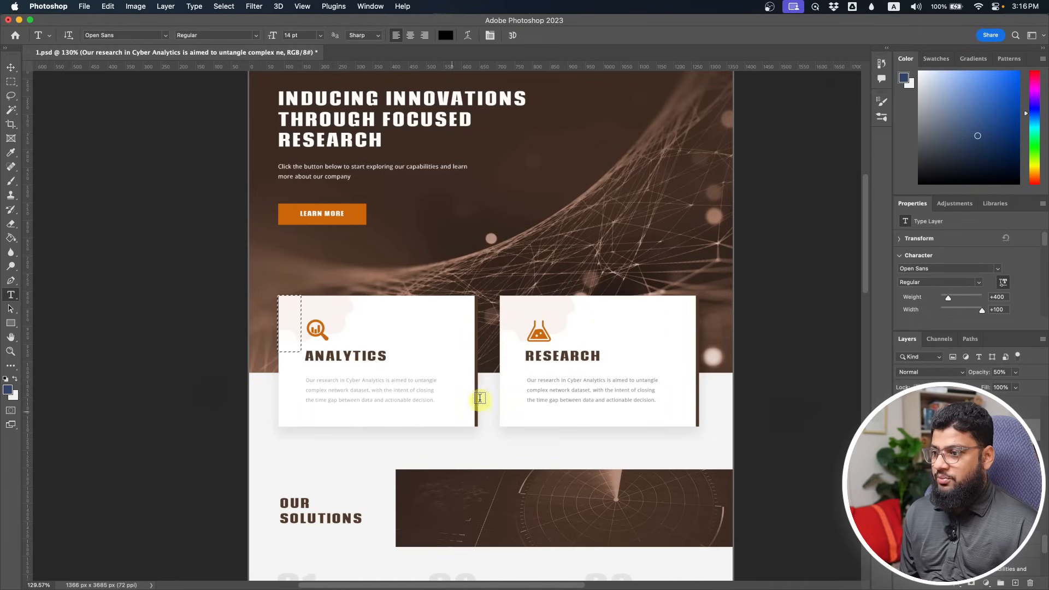
- Marquee-select the mockup card's dark right border to measure its roughly 11 px width
scroll(453, 346, "left", 1)
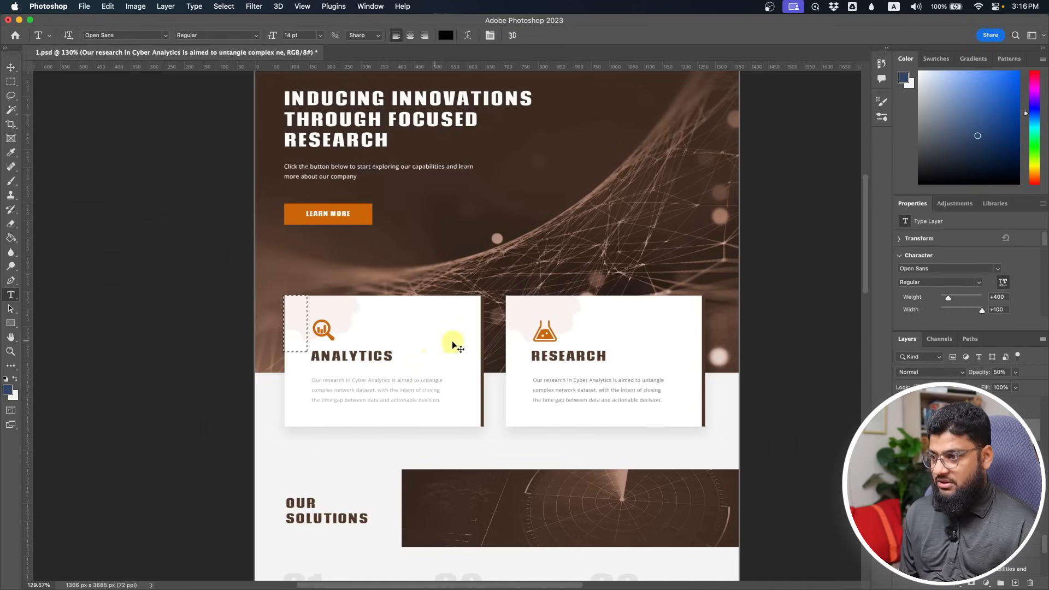
scroll(453, 345, "left", 3)
scroll(592, 375, "right", 1)
scroll(592, 375, "up", 10)
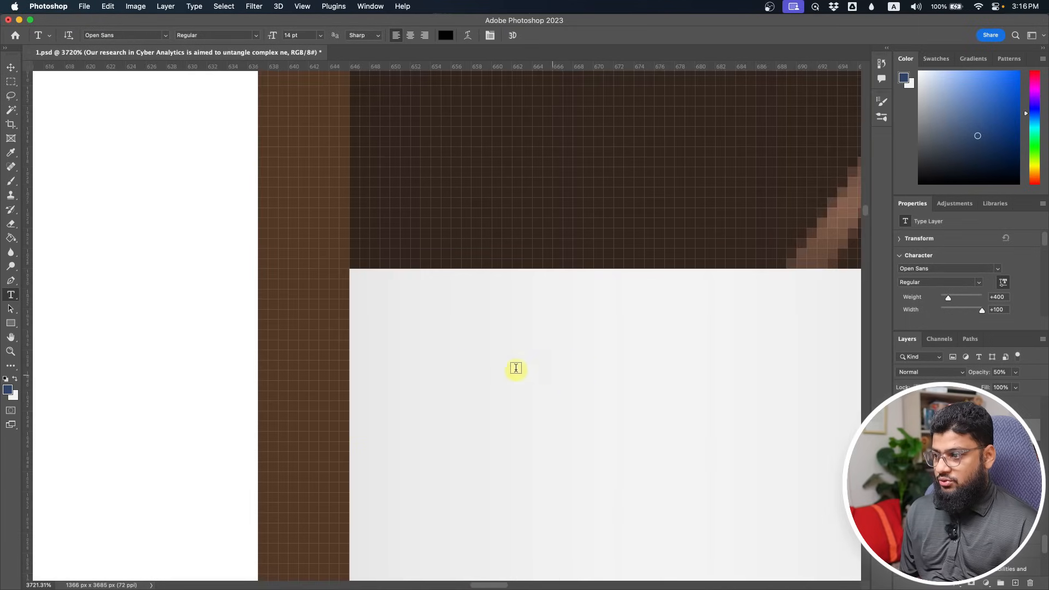
scroll(516, 368, "down", 4)
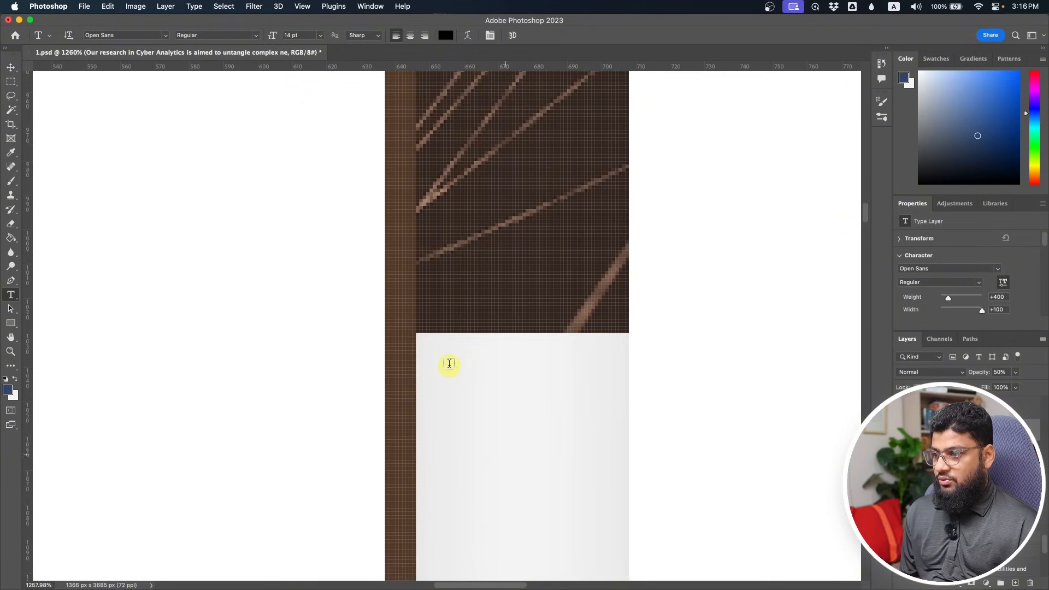
left_click(9, 83)
left_click_drag(384, 238, 413, 281)
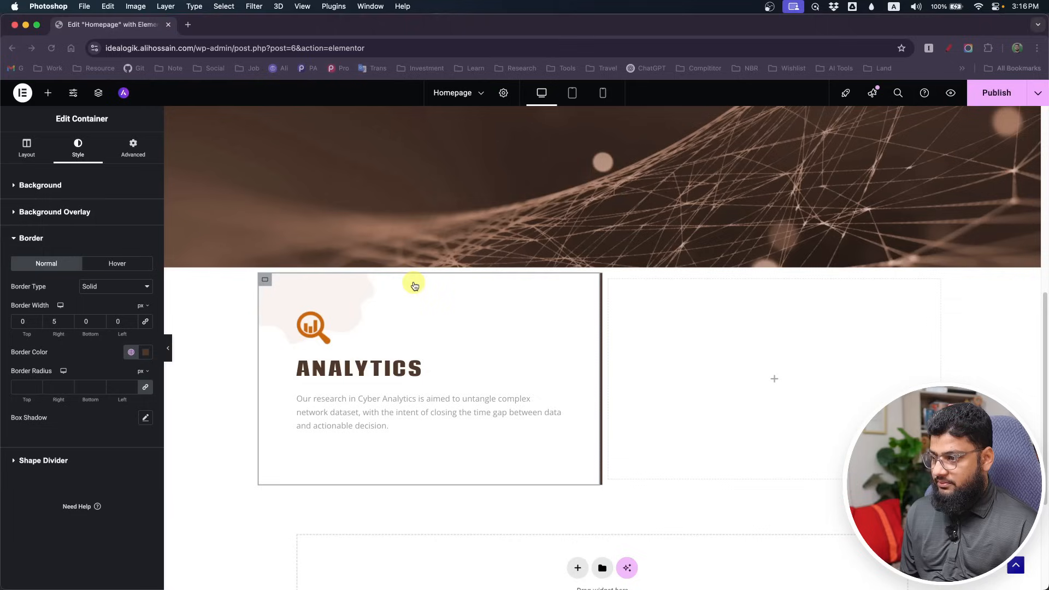
- Increase the Analytics card's right border width to 10 px
key("super+Tab")
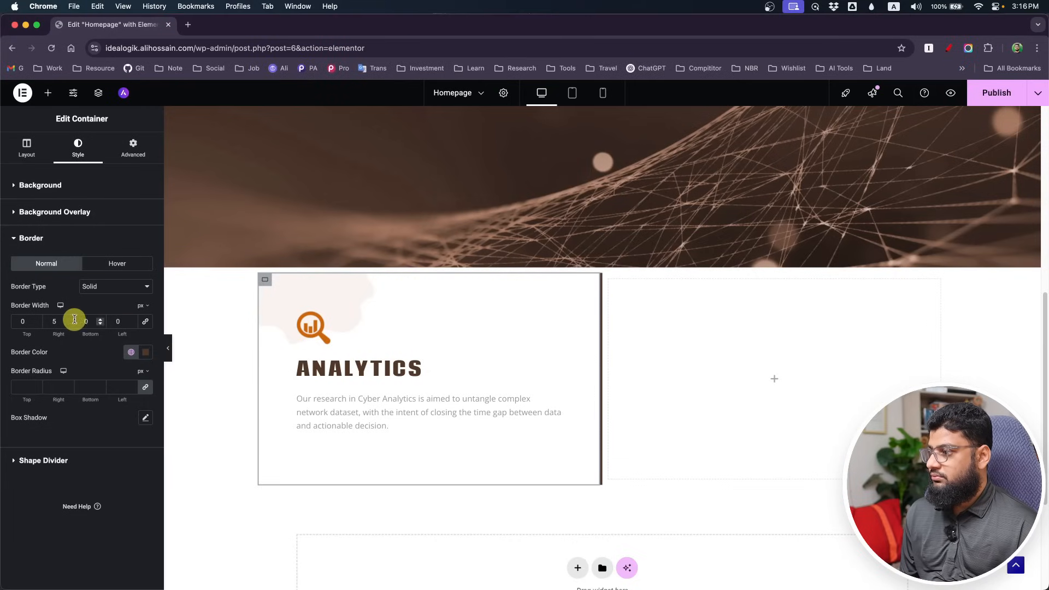
double_click(49, 321)
type("10")
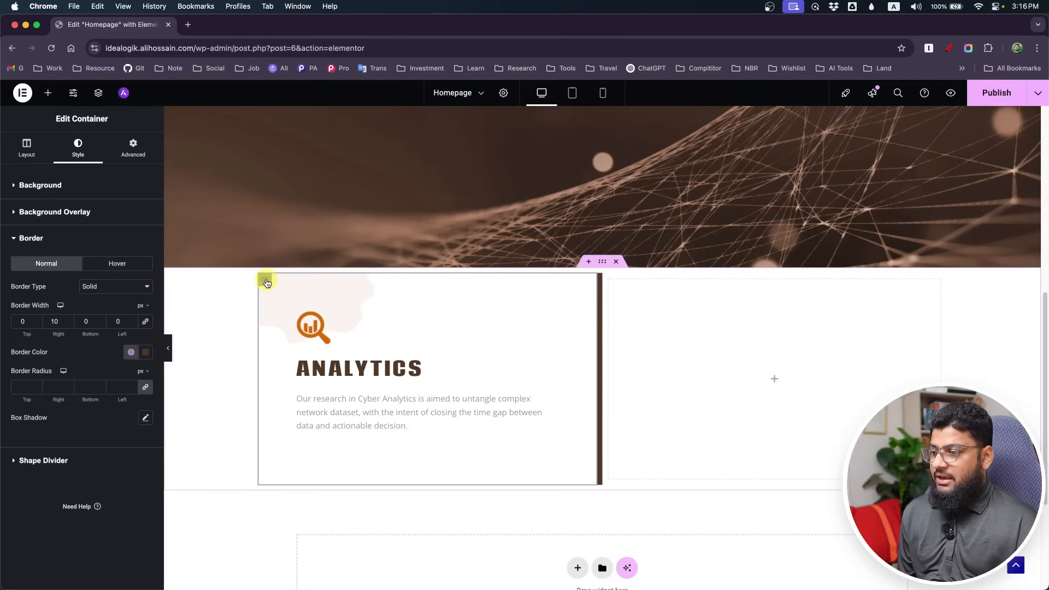
left_click(604, 262)
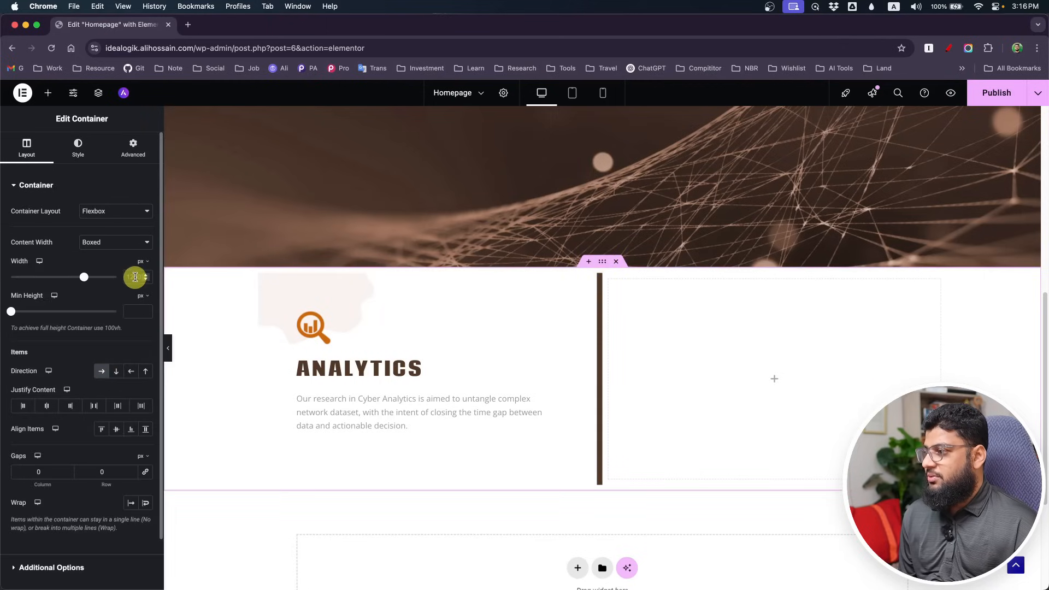
key("super+Tab")
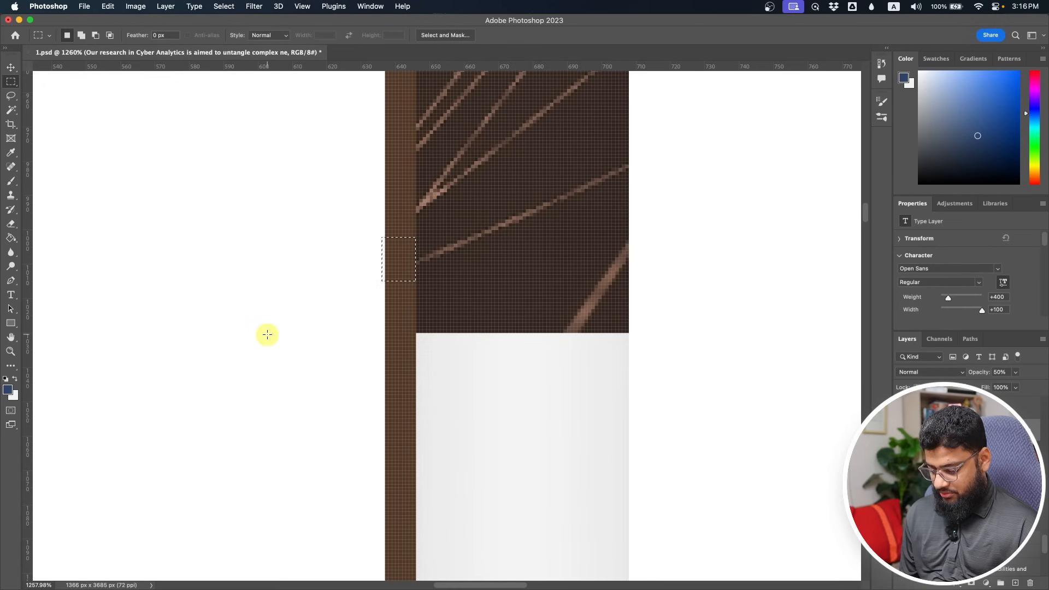
- Marquee-measure the span of both mockup cards, then clear the selection
scroll(520, 389, "right", 3)
scroll(507, 377, "down", 10)
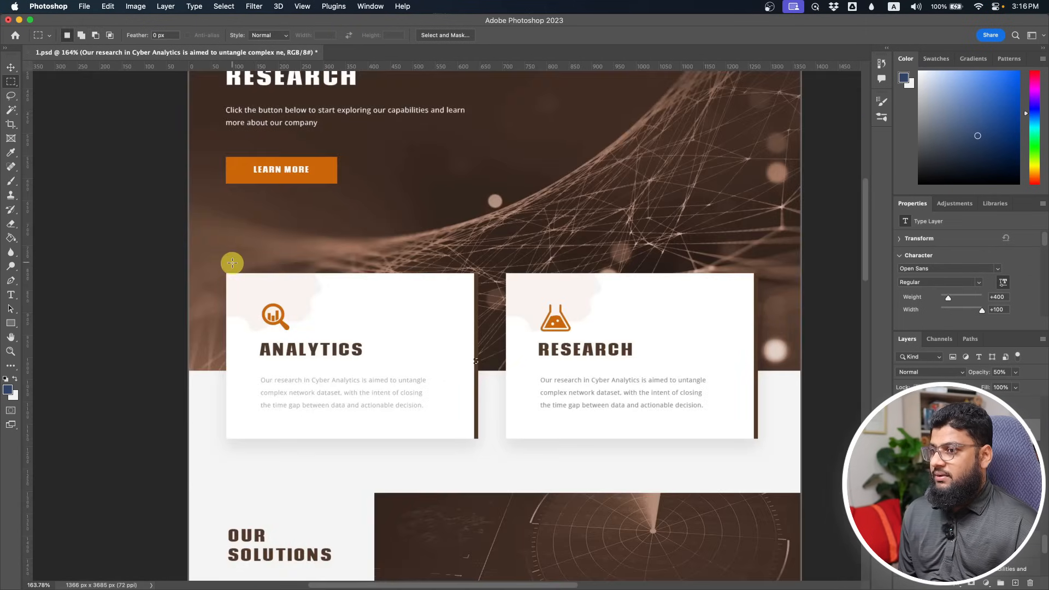
left_click_drag(226, 272, 760, 369)
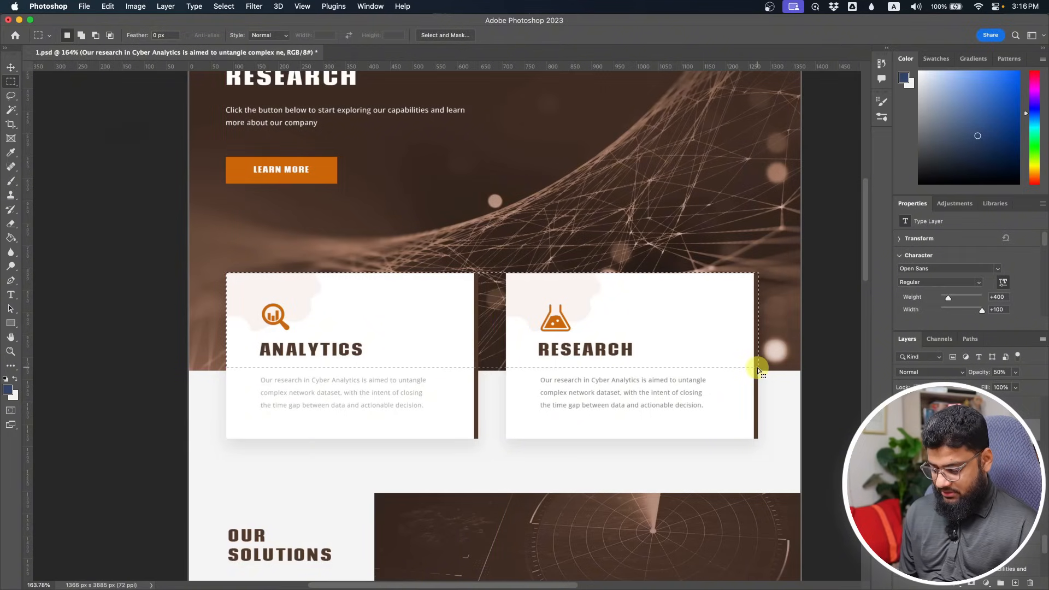
key("super+d")
key("super+Tab")
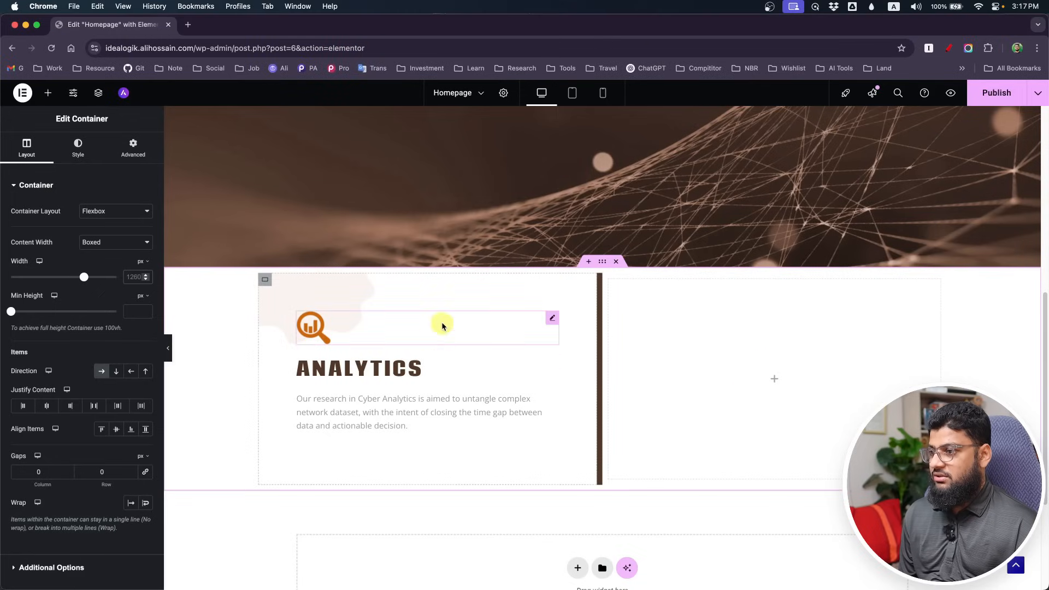
- Add a semi-transparent grey box shadow to the Analytics card: horizontal 5, vertical 12, blur 10
left_click(267, 282)
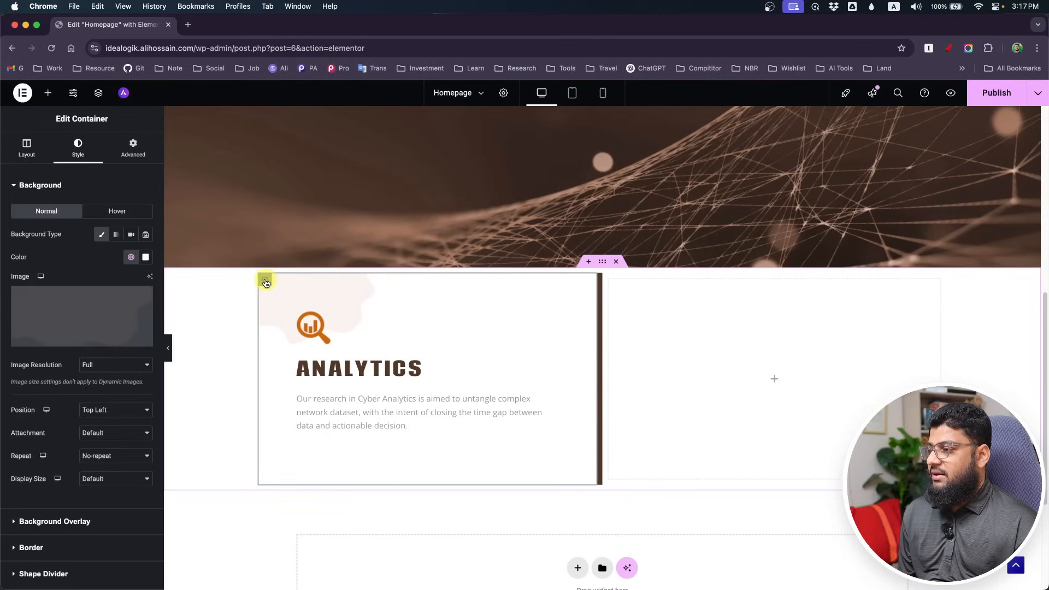
scroll(71, 293, "down", 2)
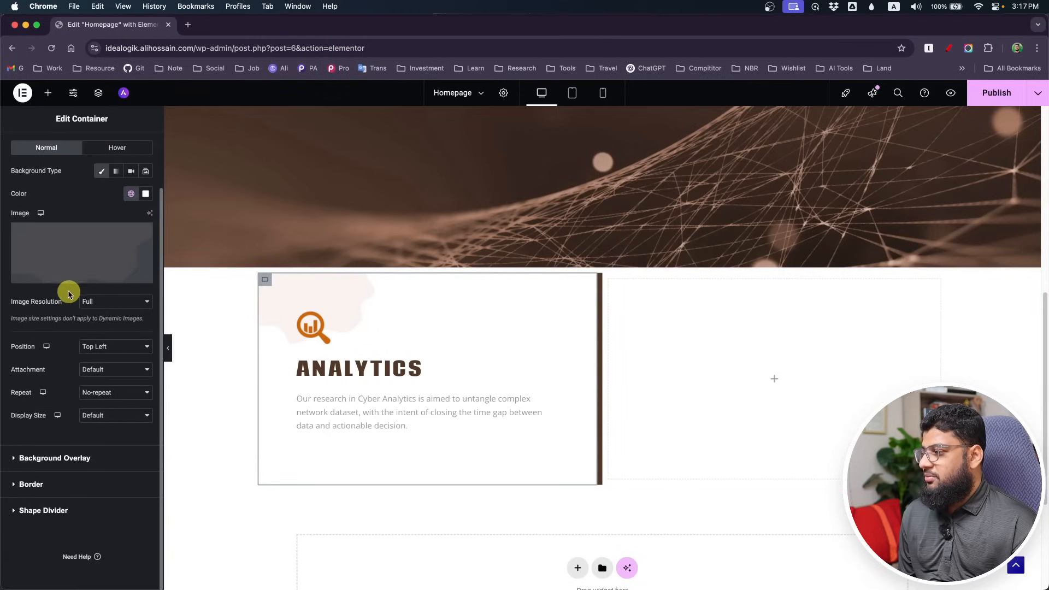
left_click(53, 485)
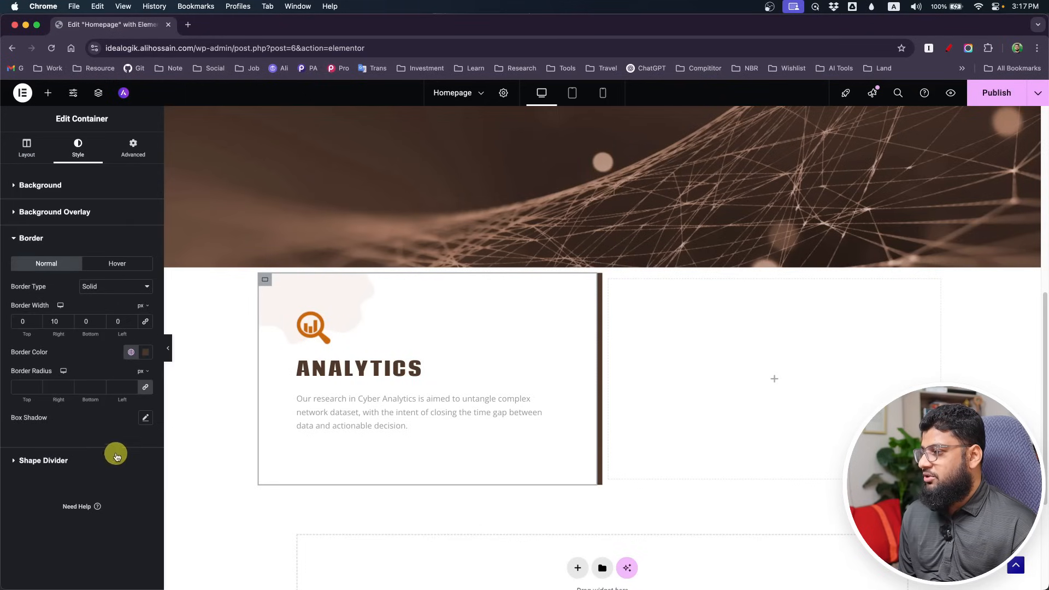
left_click(145, 418)
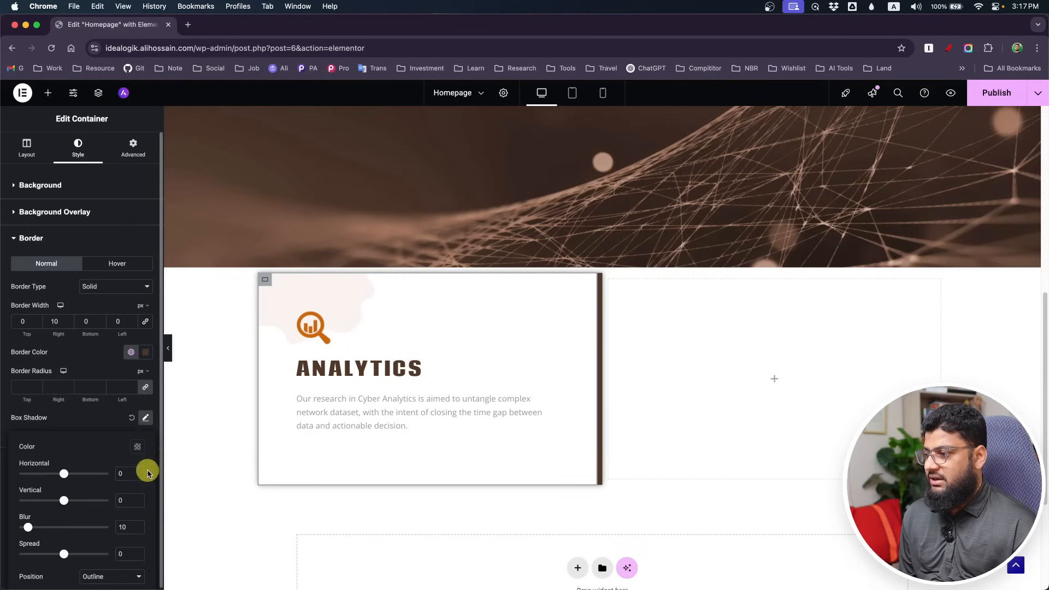
left_click(139, 448)
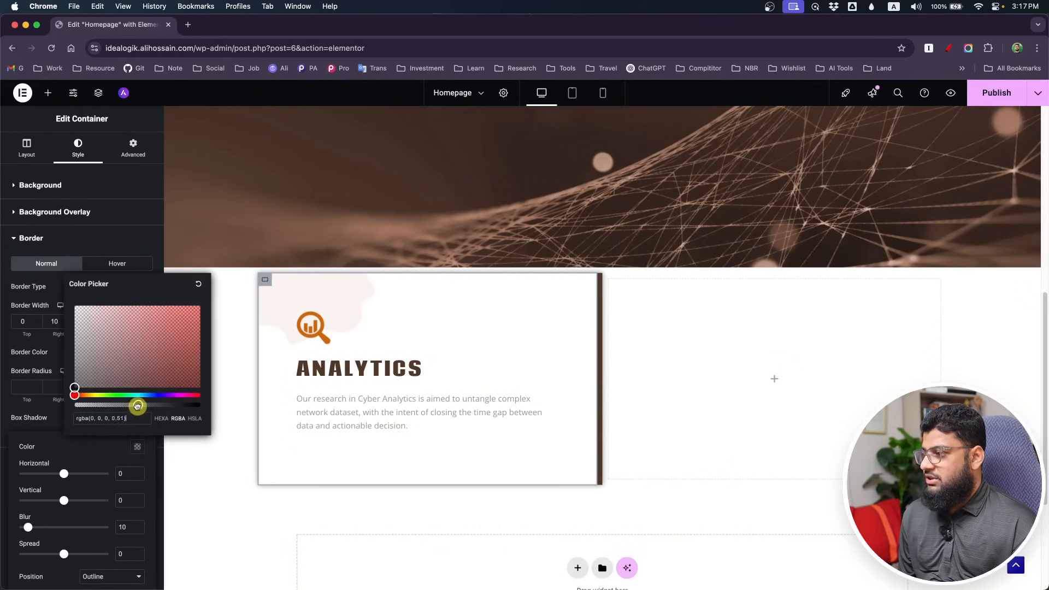
left_click_drag(137, 405, 73, 369)
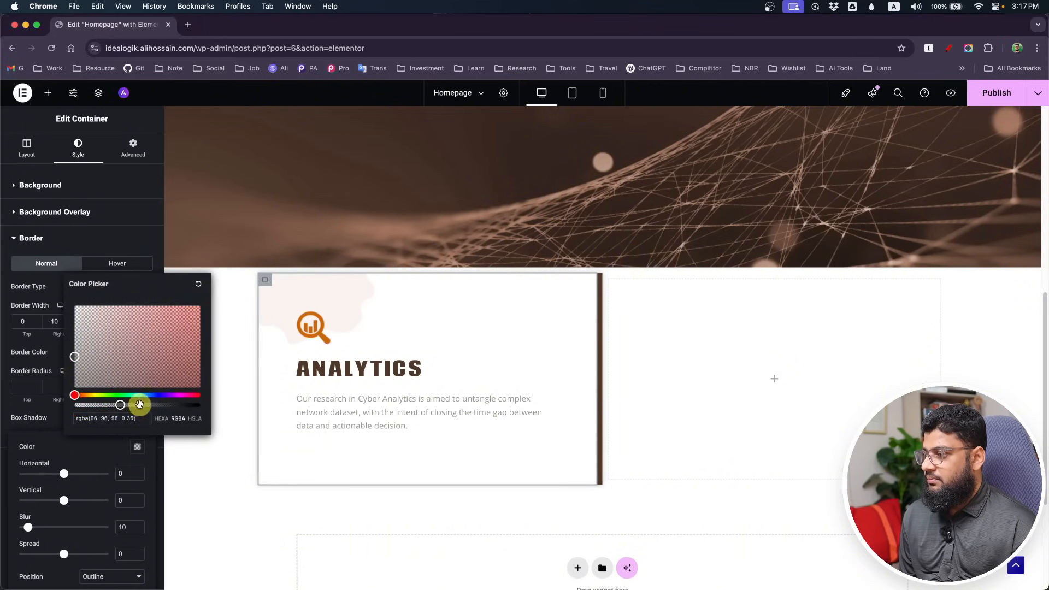
left_click(35, 405)
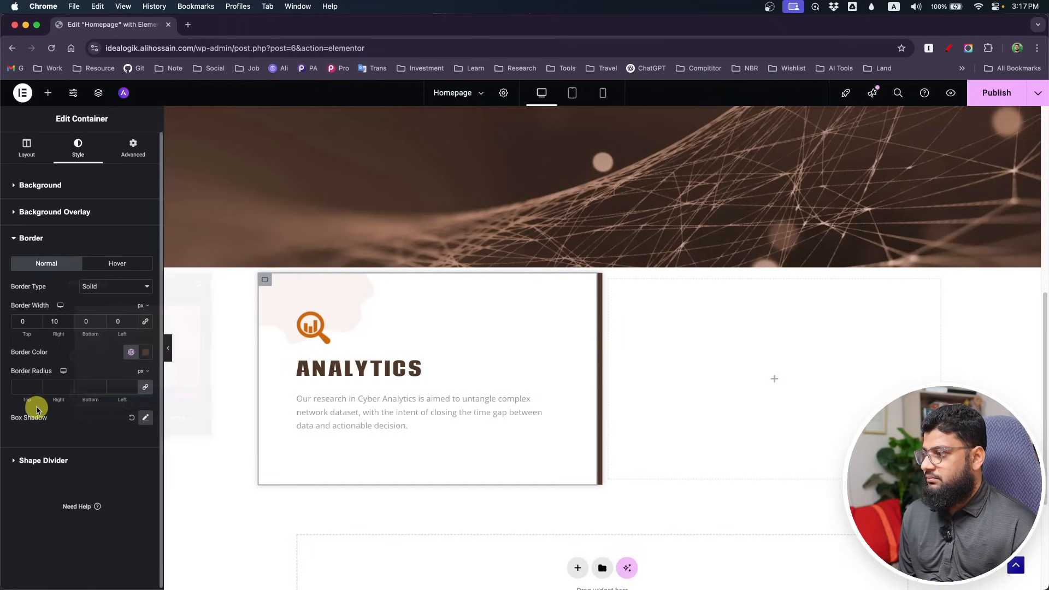
left_click(145, 417)
left_click_drag(64, 476, 69, 498)
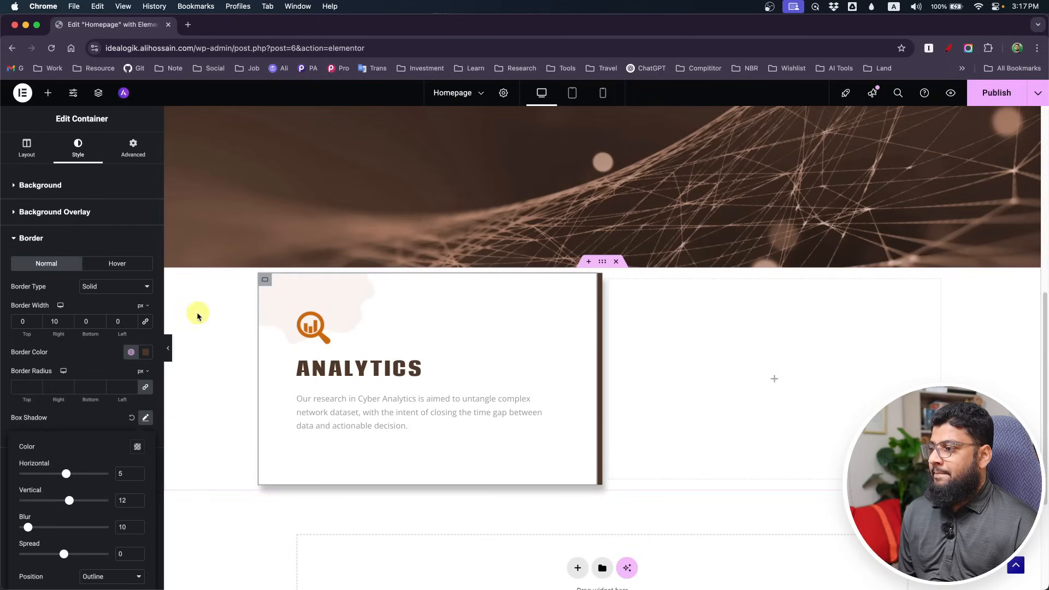
- Duplicate the Analytics card and delete the empty column container
right_click(271, 285)
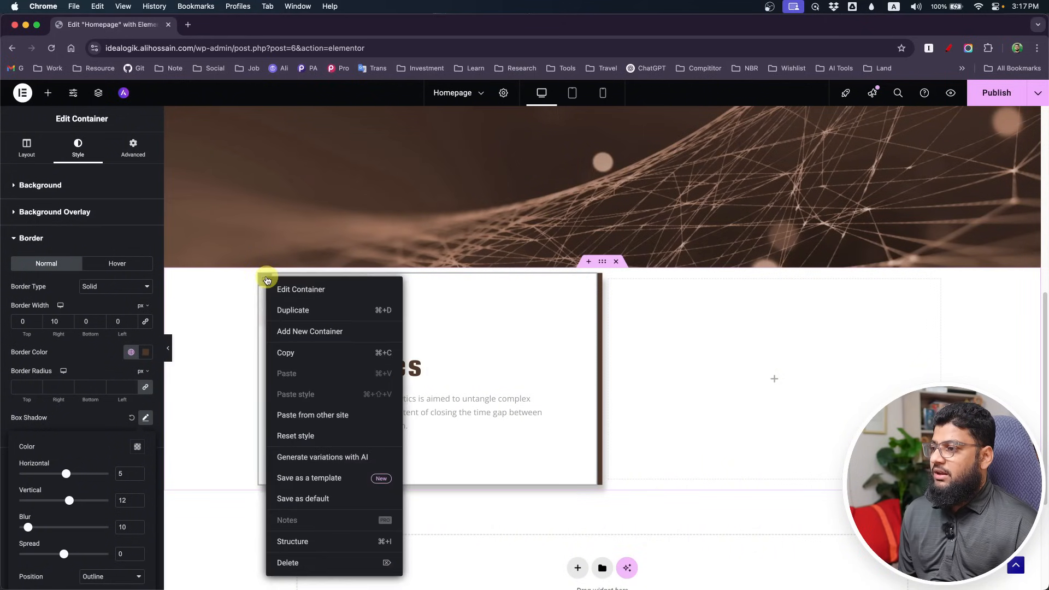
left_click(278, 307)
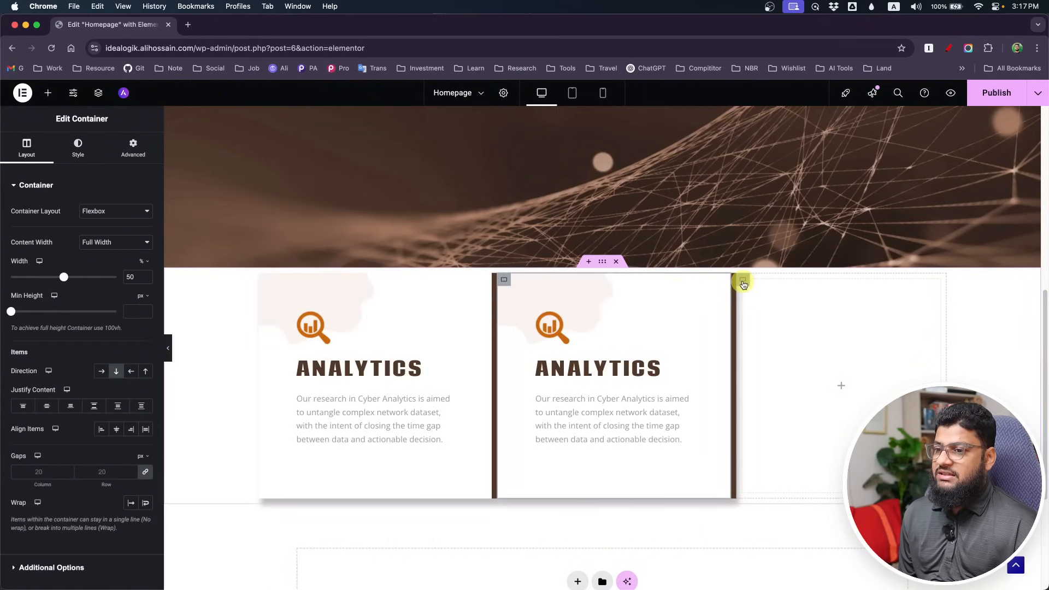
right_click(743, 285)
left_click(784, 568)
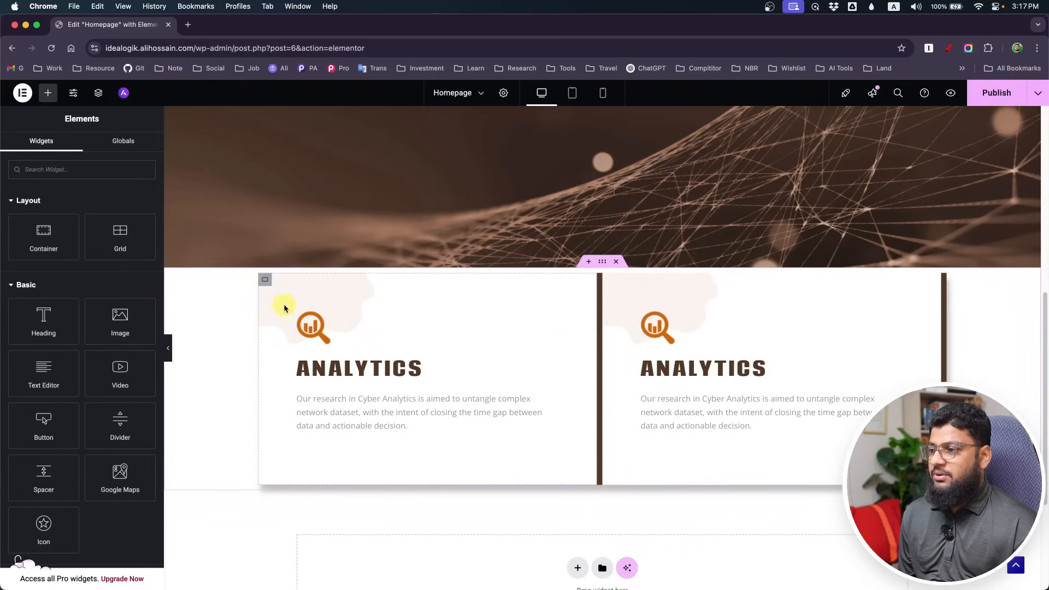
- Set both cards to 48% width and space them apart with Space Between
left_click(266, 284)
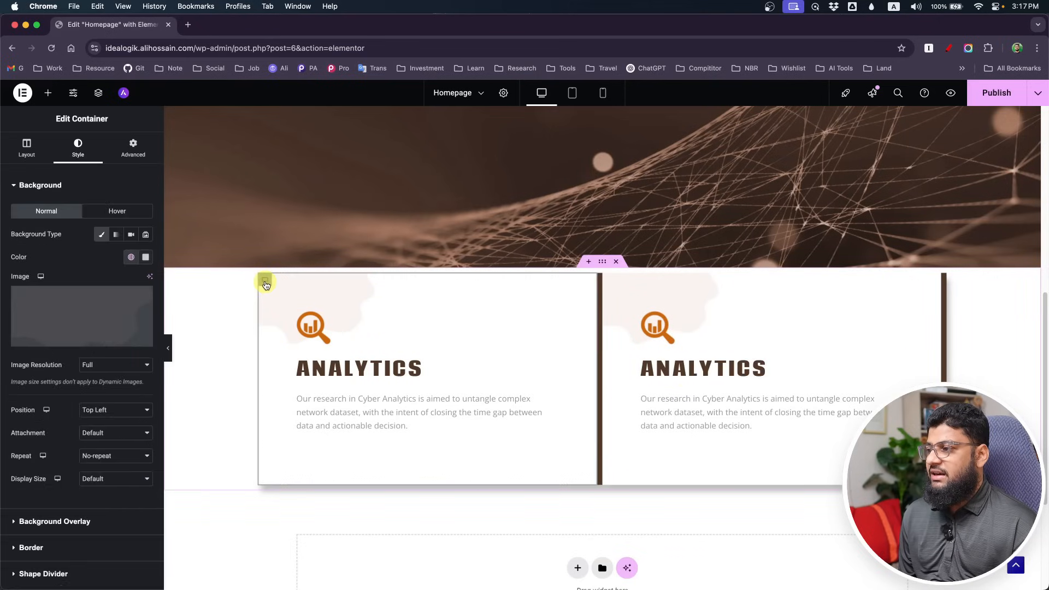
left_click(26, 148)
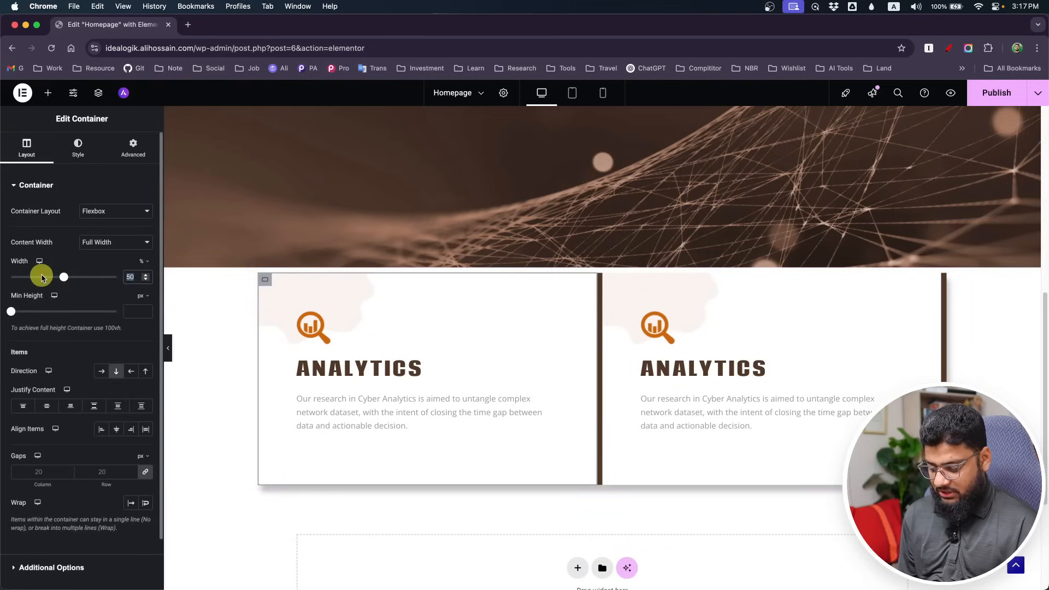
type("48")
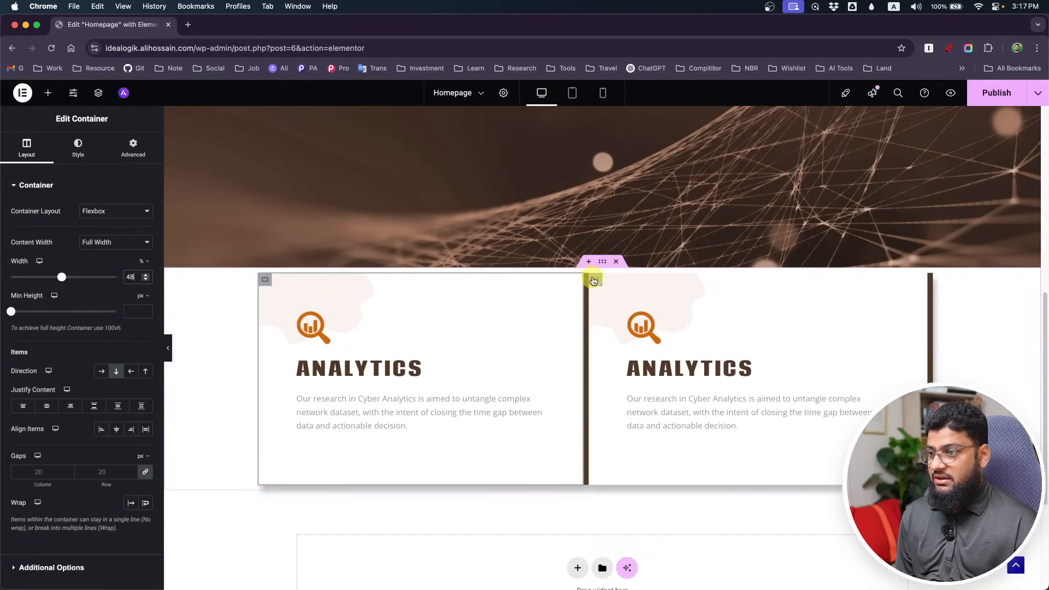
left_click(596, 281)
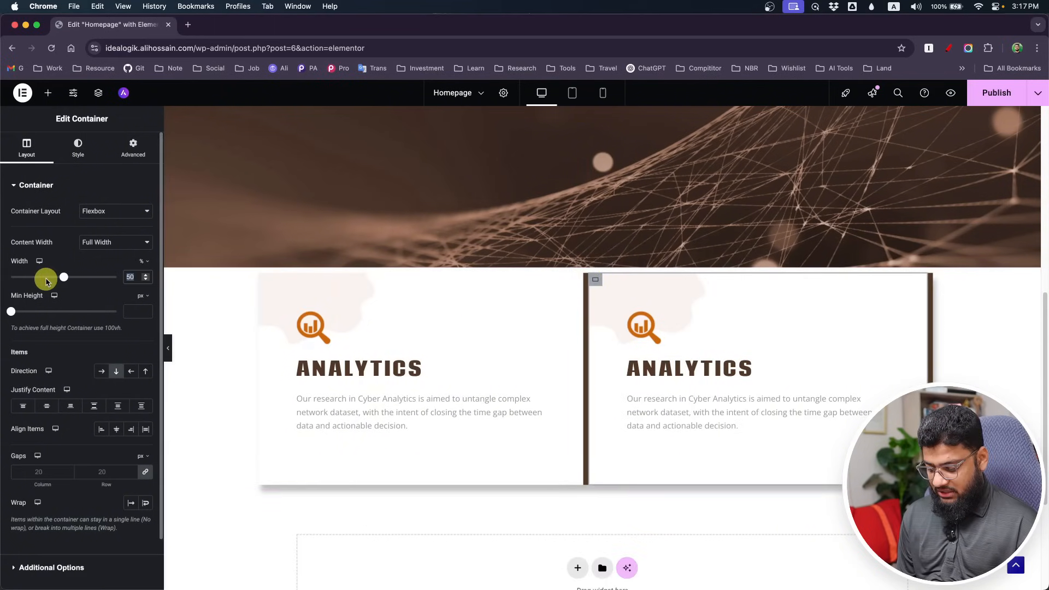
type("48")
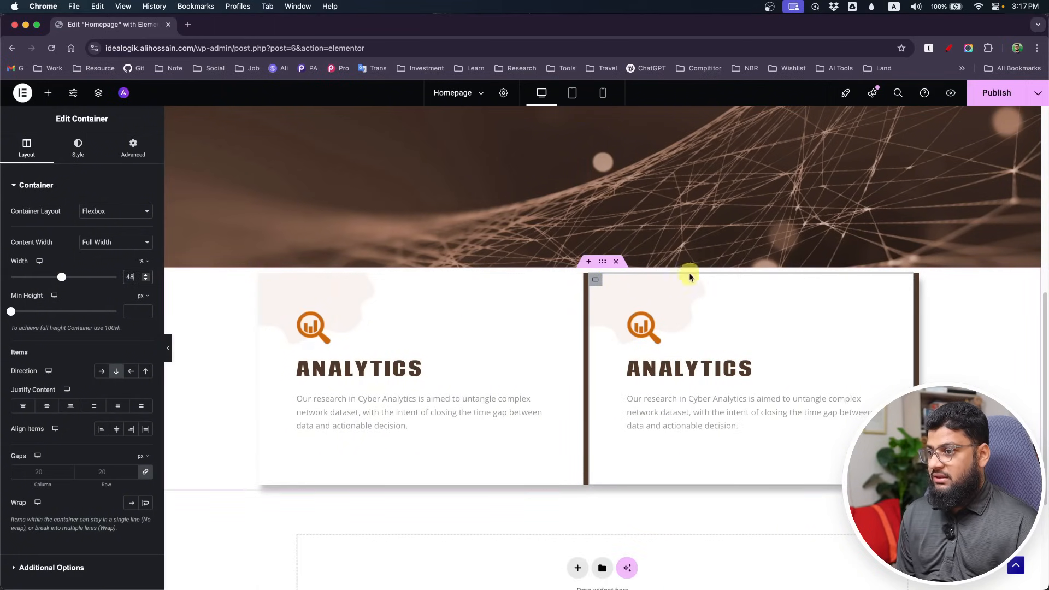
left_click(607, 266)
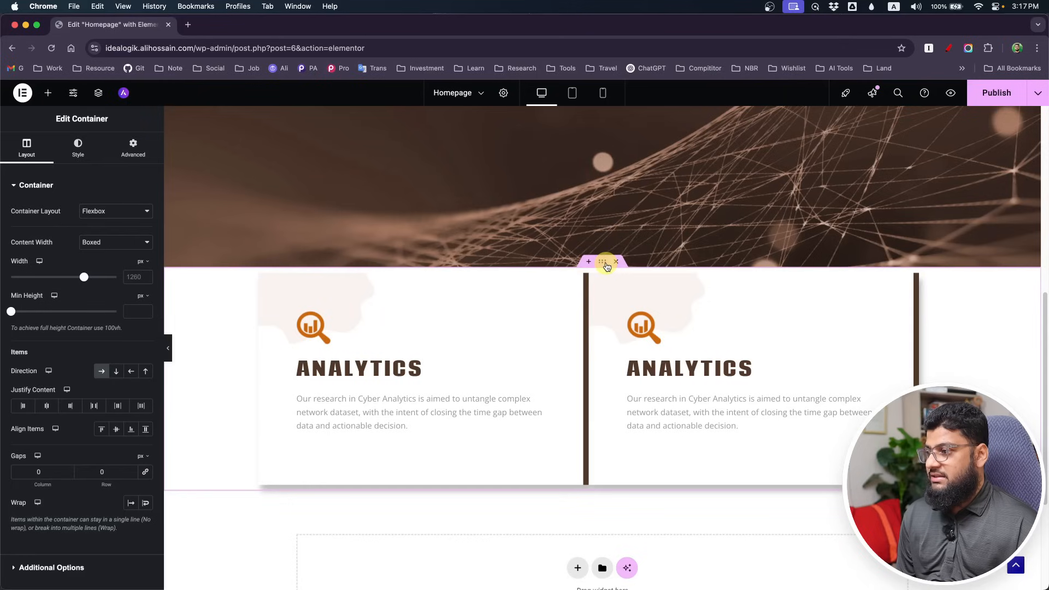
left_click(94, 405)
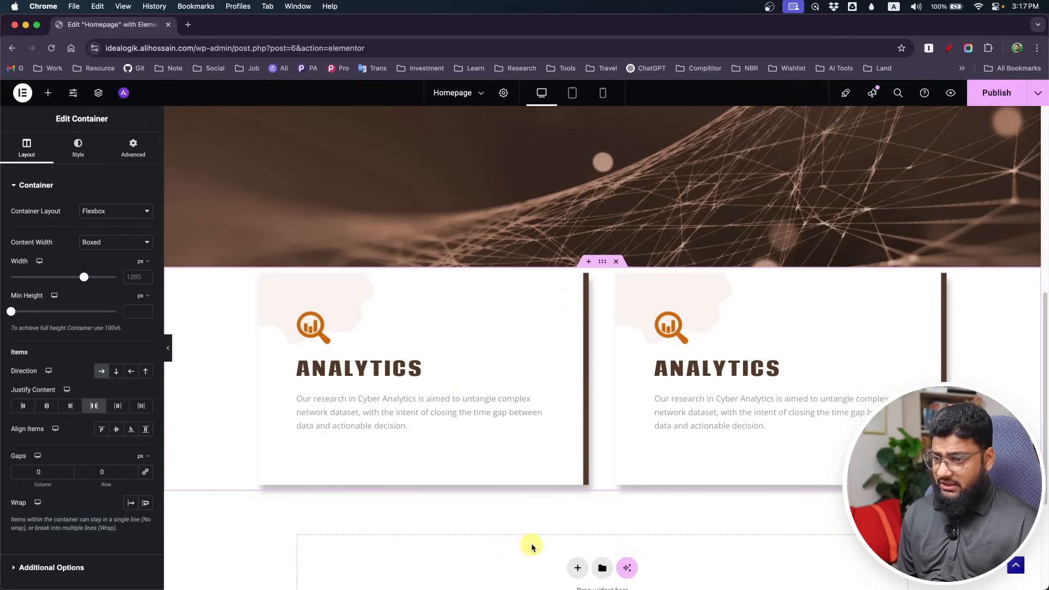
- Replace the second card's icon with the Research flask image
left_click(680, 322)
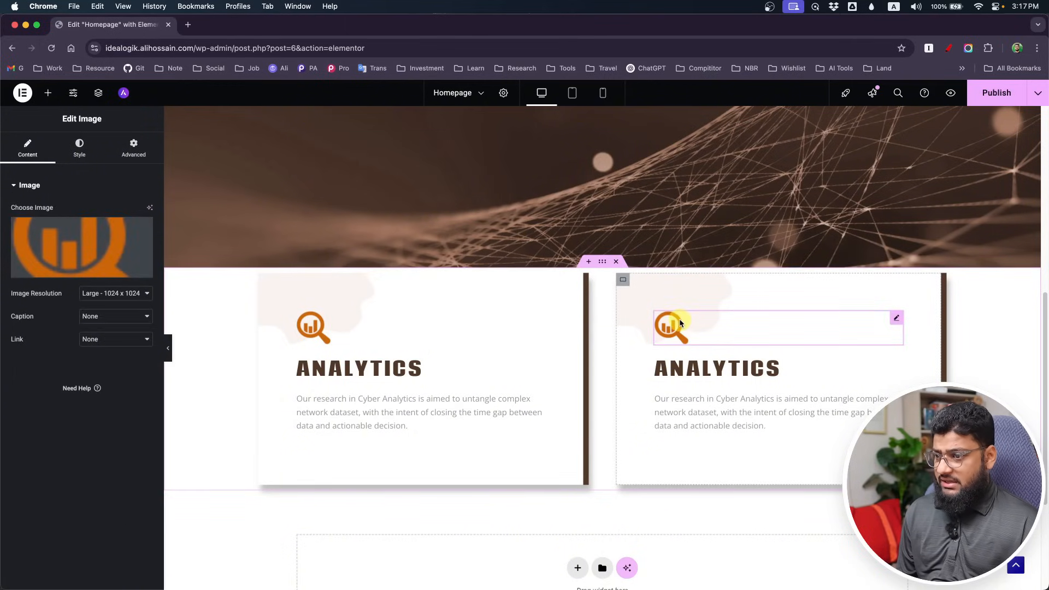
left_click(72, 267)
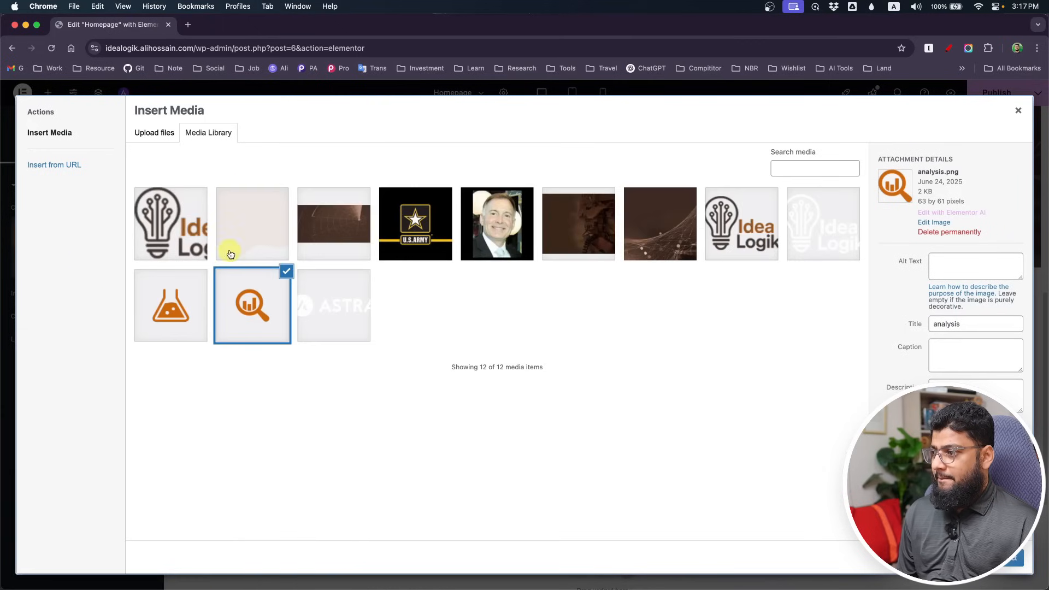
left_click(194, 329)
left_click(1008, 557)
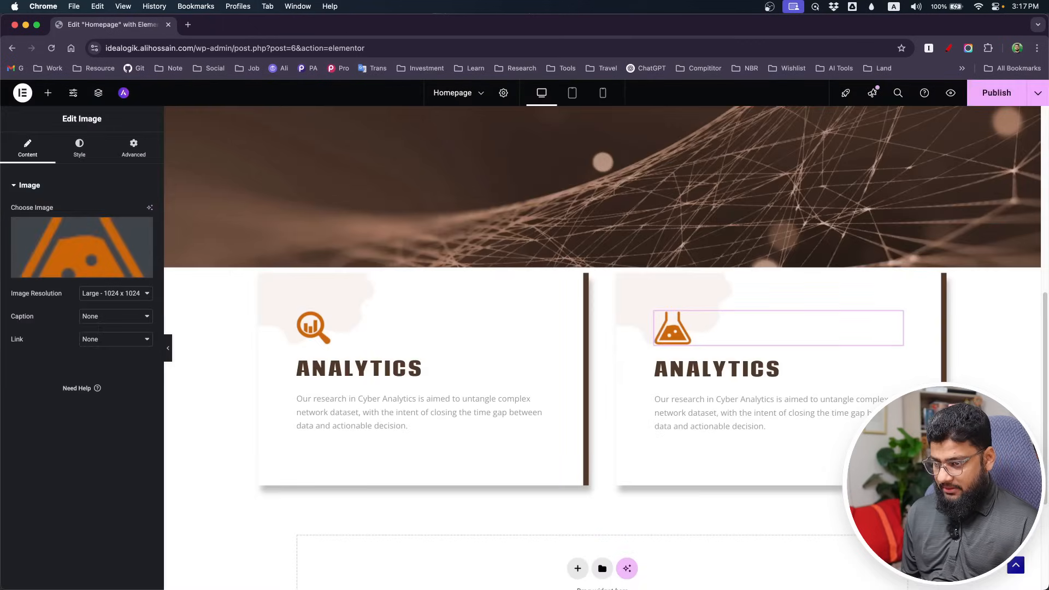
- Copy the RESEARCH heading from the mockup and paste it as the second card's title
key("super+Tab")
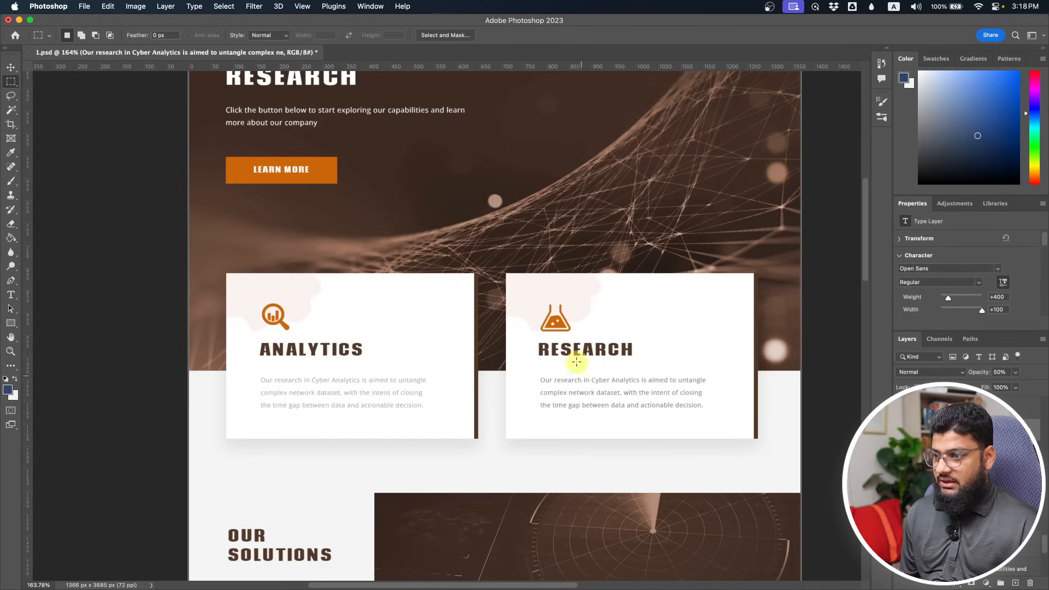
left_click(10, 295)
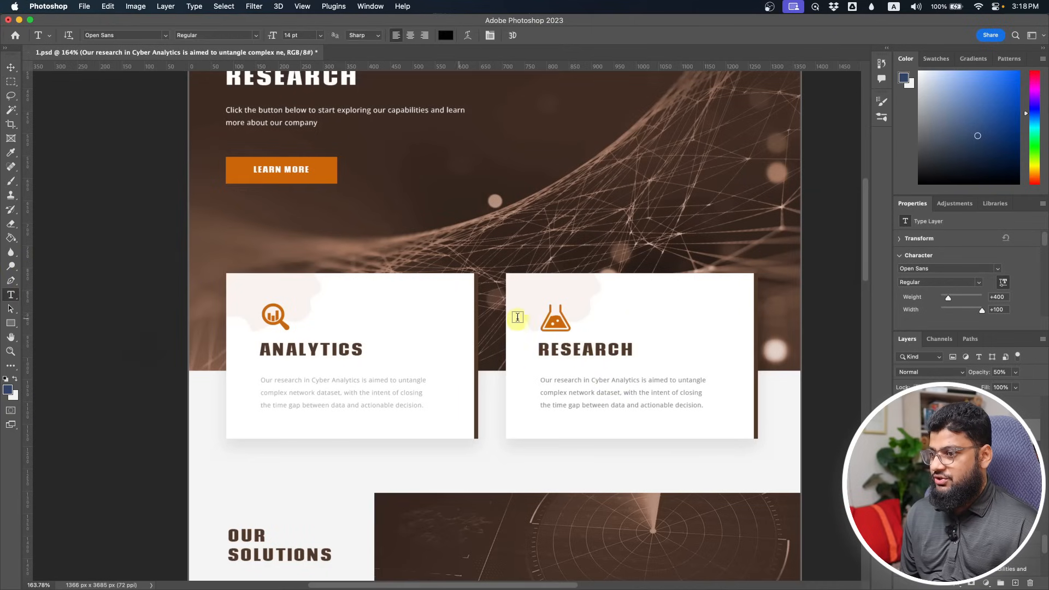
left_click(575, 354)
key("super+a")
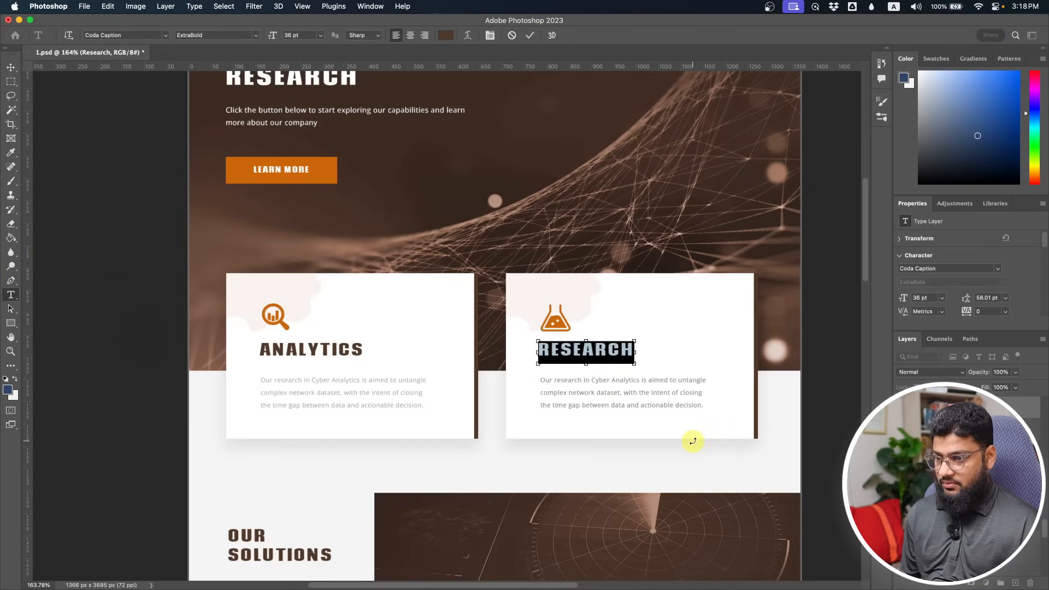
key("super+Tab")
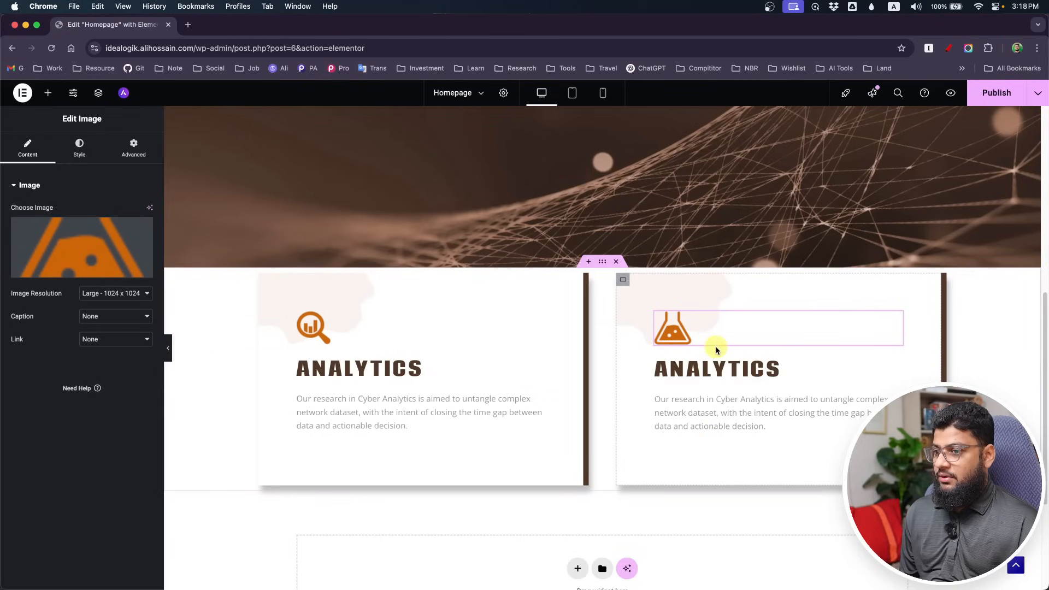
left_click(715, 367)
left_click(71, 233)
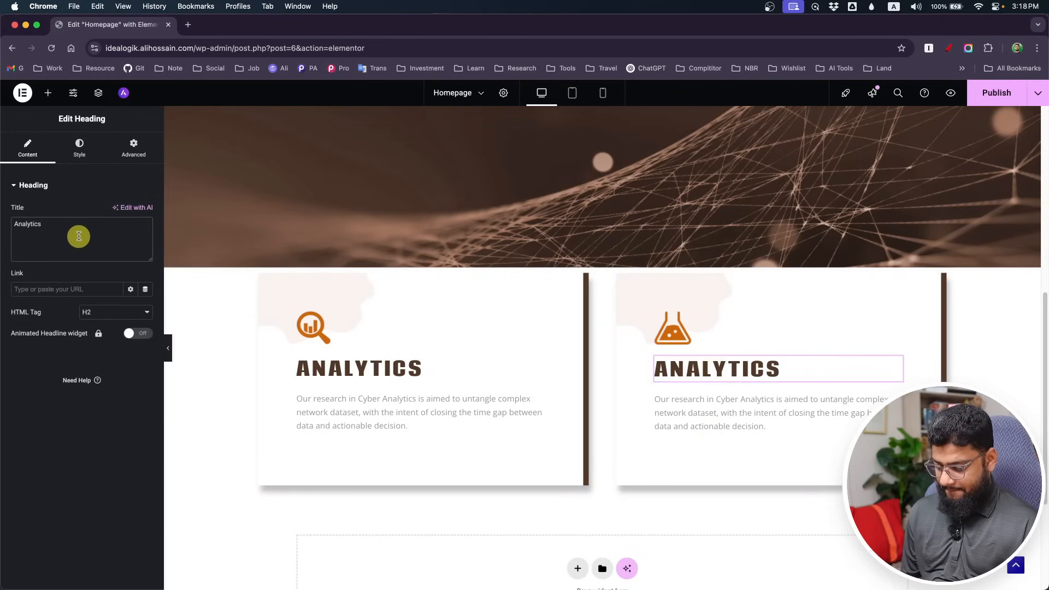
type("Research")
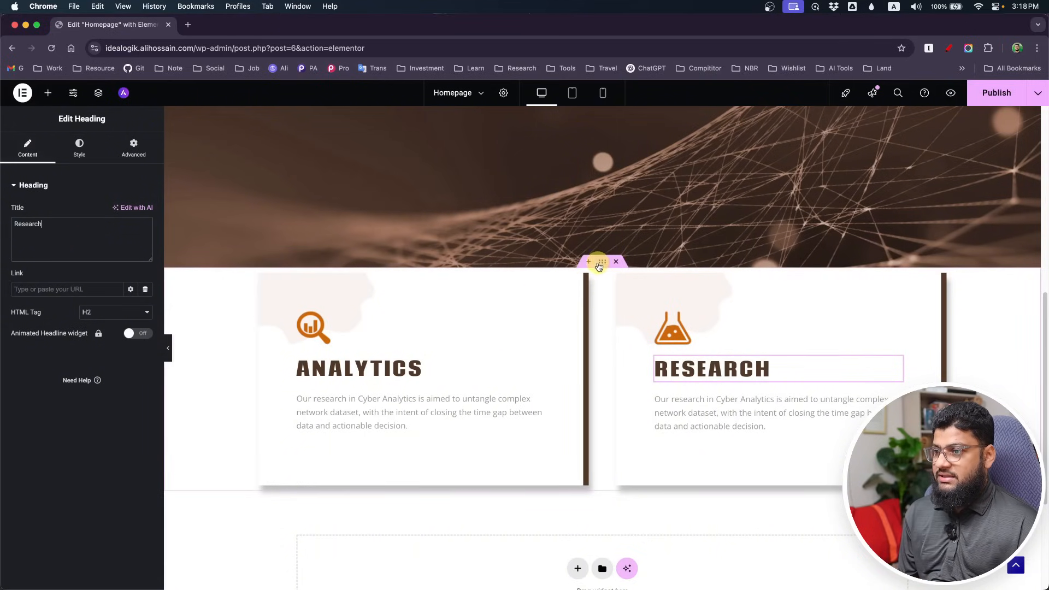
left_click(603, 264)
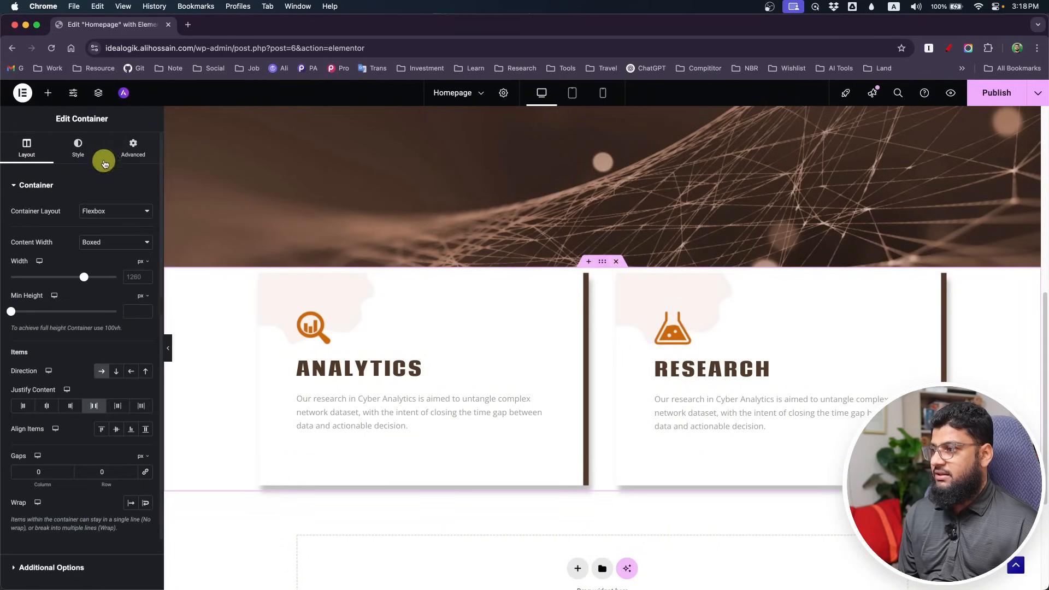
- Step the cards container's top margin down to -199 px so the cards overlap the hero
left_click(131, 149)
left_click(15, 222)
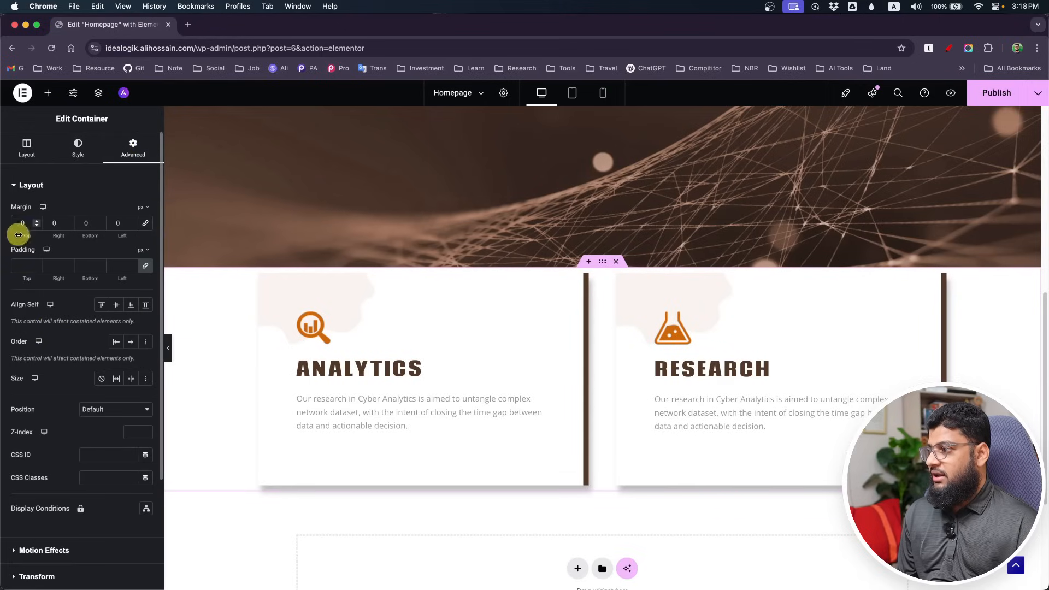
key("Down")
key("Down")
key("Down")
key("Down")
key("Down")
key("Down")
key("Down")
key("Down")
key("Down")
key("Down")
key("Down")
key("Down")
key("Down")
key("Down")
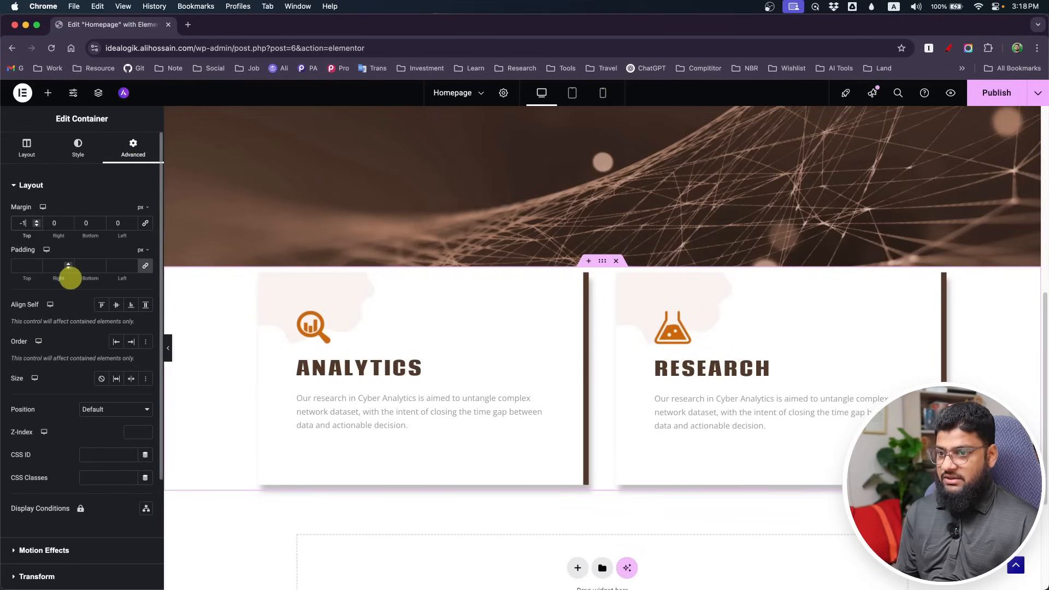
key("Down")
key("Down")
key("Down")
key("Down")
key("Down")
key("Down")
key("Down")
key("Down")
key("Down")
key("Down")
key("Down")
key("Down")
key("Down")
key("Down")
key("Down")
key("Down")
key("Down")
key("Down")
key("Down")
key("Down")
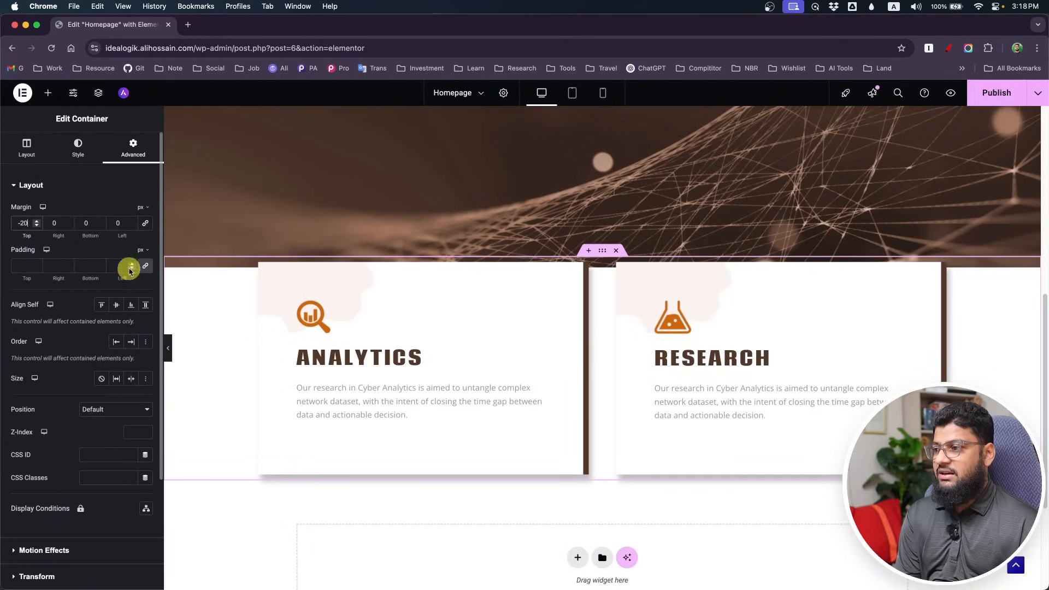
key("Down")
key("Down")
key("Down")
key("Down")
key("Down")
key("Down")
key("Down")
key("Down")
key("Down")
key("Down")
key("Down")
key("Down")
key("Down")
key("Down")
key("Down")
key("Down")
key("Down")
key("Down")
key("Down")
key("Down")
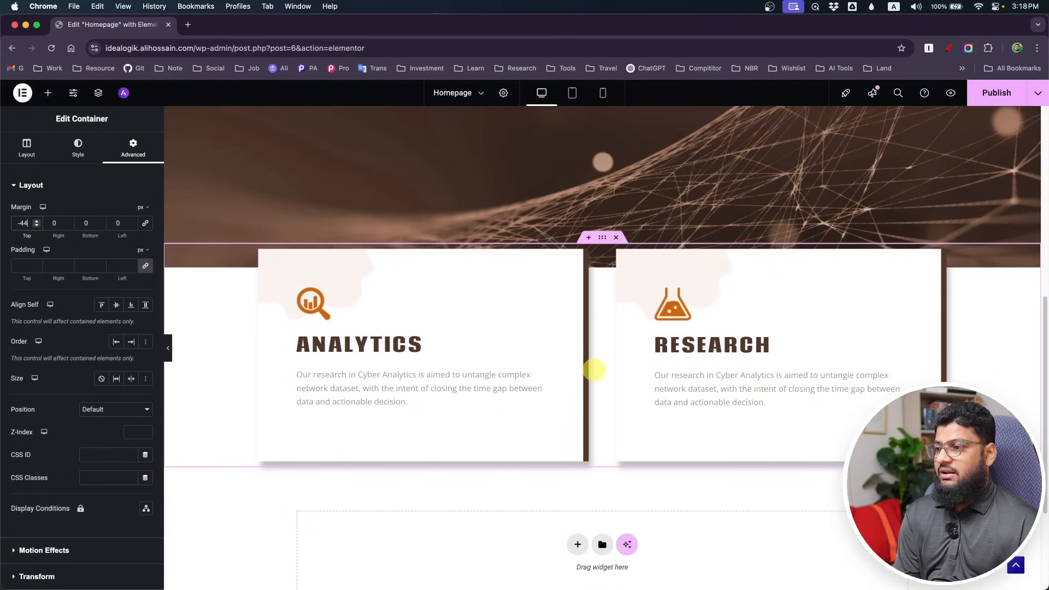
scroll(594, 373, "up", 3)
key("Down")
key("Down")
key("Down")
key("Down")
key("Down")
key("Down")
key("Down")
key("Down")
key("Down")
key("Down")
key("Down")
key("Down")
key("Down")
key("Down")
key("Down")
key("Down")
key("Down")
key("Down")
key("Down")
key("Down")
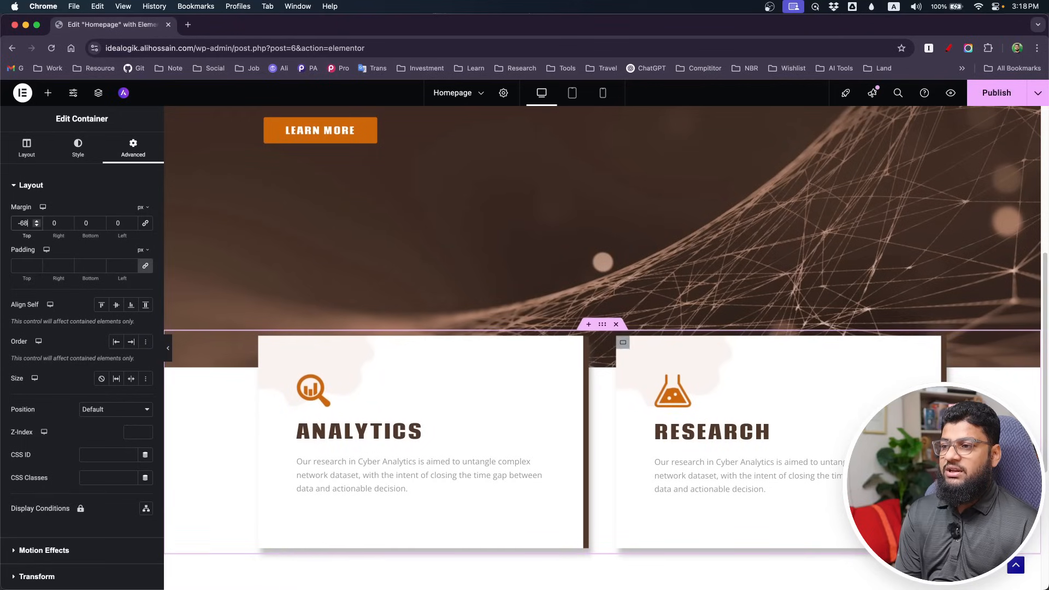
key("Down")
key("Down")
key("Down")
key("Down")
key("Down")
key("Down")
key("Down")
key("Down")
key("Down")
key("Down")
key("Down")
key("Down")
key("Down")
key("Down")
key("Down")
key("Down")
key("Down")
key("Down")
key("Down")
key("Down")
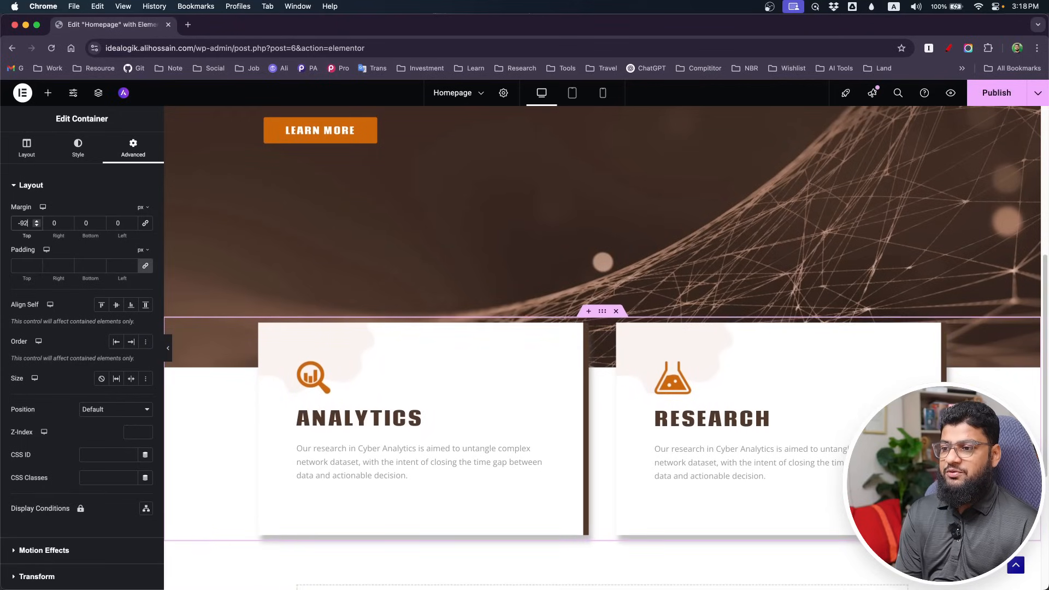
key("Down")
key("Down")
key("Down")
key("Down")
key("Down")
key("Down")
key("Down")
key("Down")
key("Down")
key("Down")
key("Down")
key("Down")
key("Down")
key("Down")
key("Down")
key("Down")
key("Down")
key("Down")
key("Down")
key("Down")
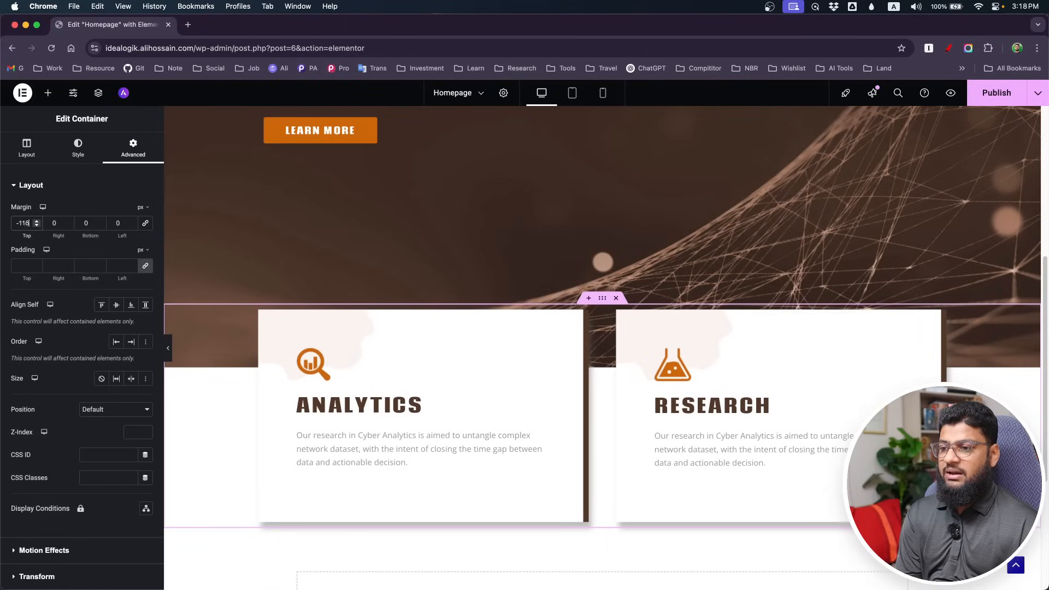
key("Down")
key("Down")
key("Down")
key("Down")
key("Down")
key("Down")
key("Down")
key("Down")
key("Down")
key("Down")
key("Down")
key("Down")
key("Down")
key("Down")
key("Down")
key("Down")
key("Down")
key("Down")
key("Down")
key("Down")
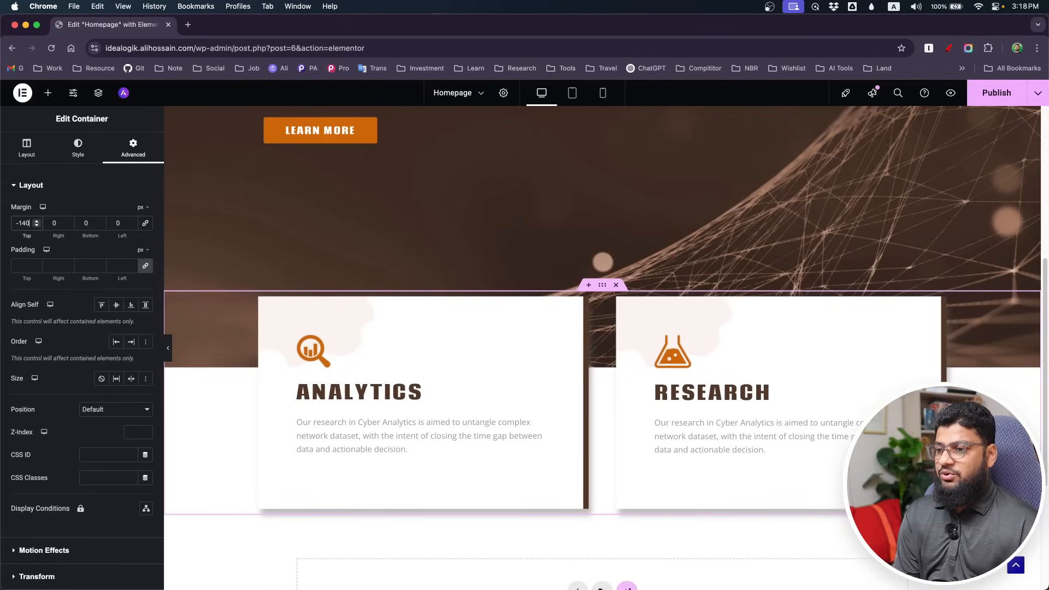
key("Down")
key("Down")
key("Down")
key("Down")
key("Down")
key("Down")
key("Down")
key("Down")
key("Down")
key("Down")
key("Down")
key("Down")
key("Down")
key("Down")
key("Down")
key("Down")
key("Down")
key("Down")
key("Down")
key("Down")
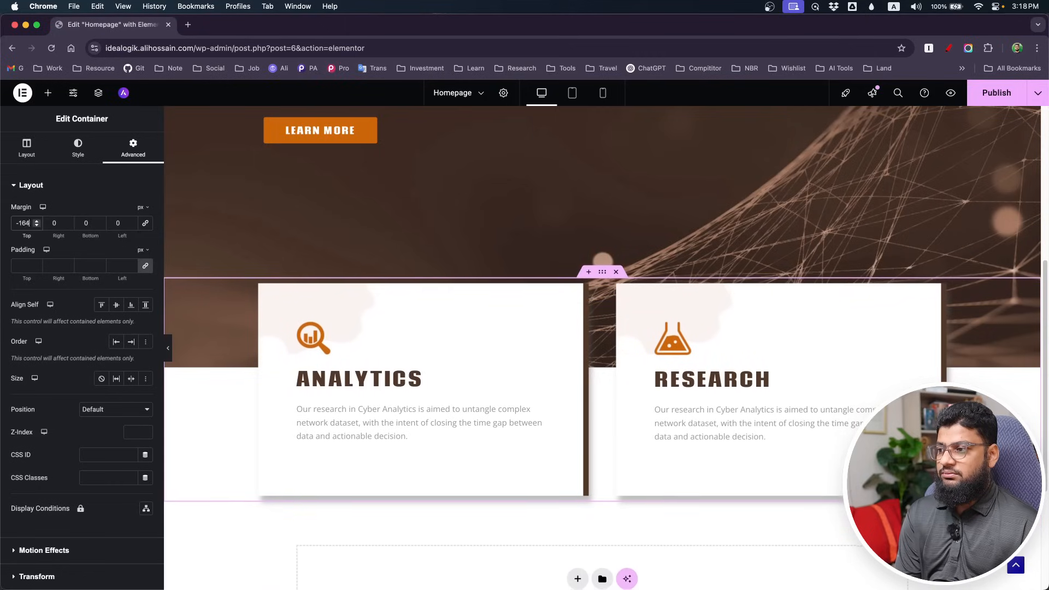
key("Down")
key("Down")
key("Down")
key("Down")
key("Down")
key("Down")
key("Down")
key("Down")
key("Down")
key("Down")
key("Down")
key("Down")
key("Down")
key("Down")
key("Down")
key("Down")
key("Down")
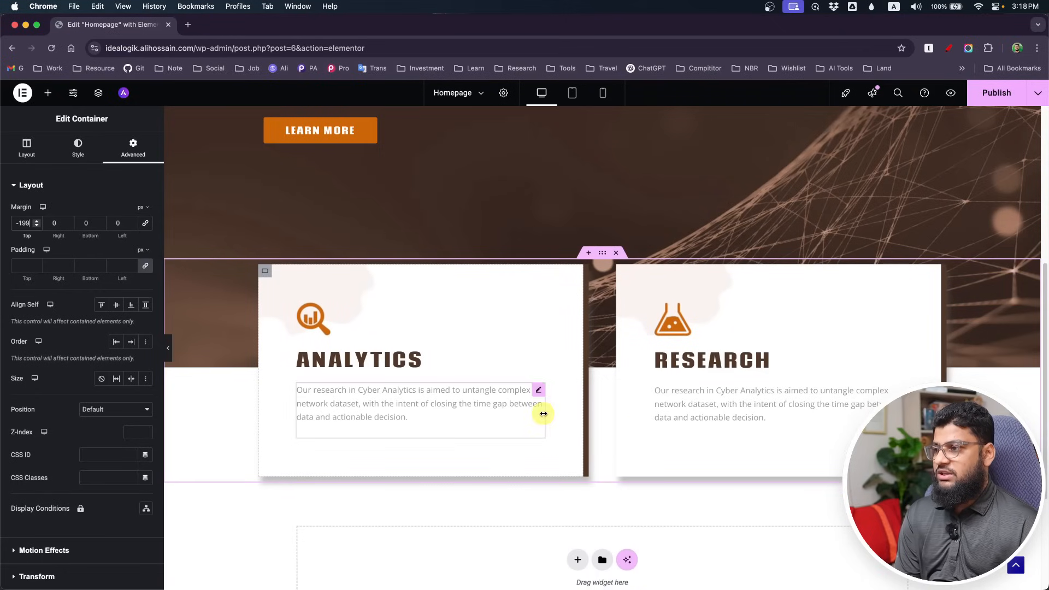
scroll(386, 304, "up", 6)
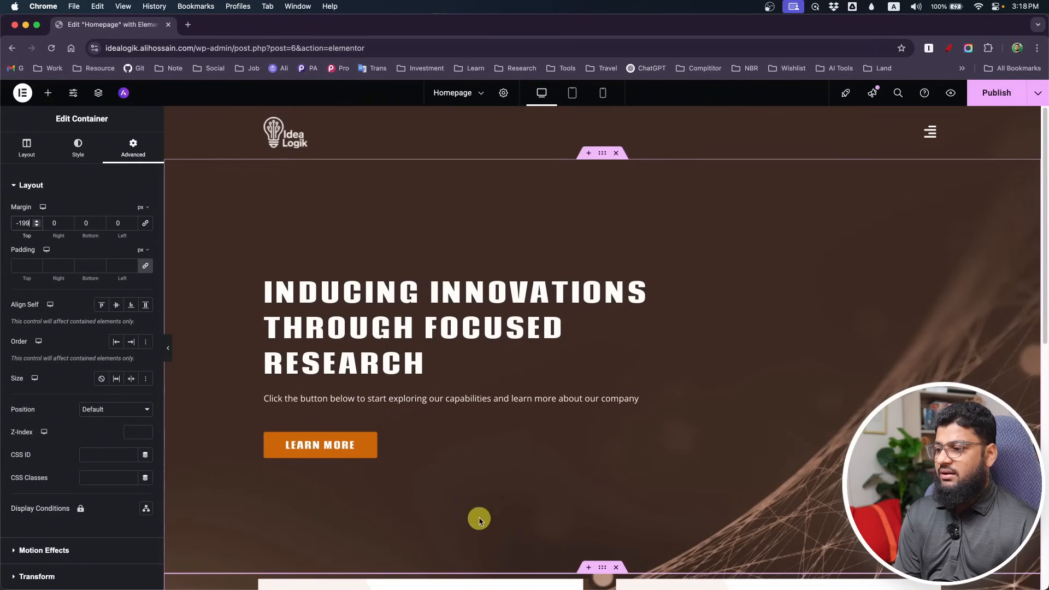
- Publish the homepage and open its live preview
left_click(990, 94)
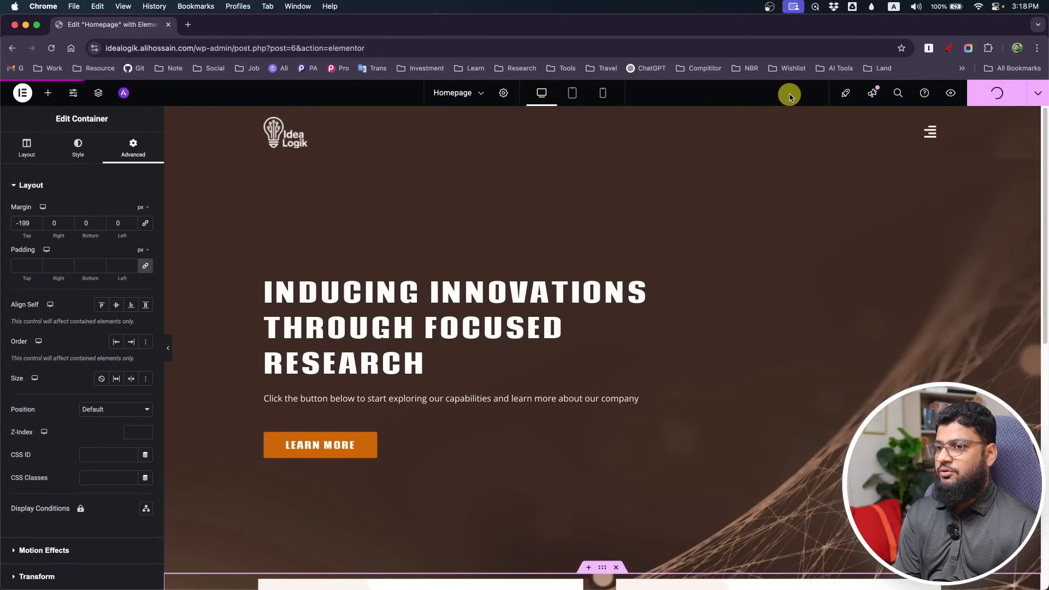
left_click(951, 95)
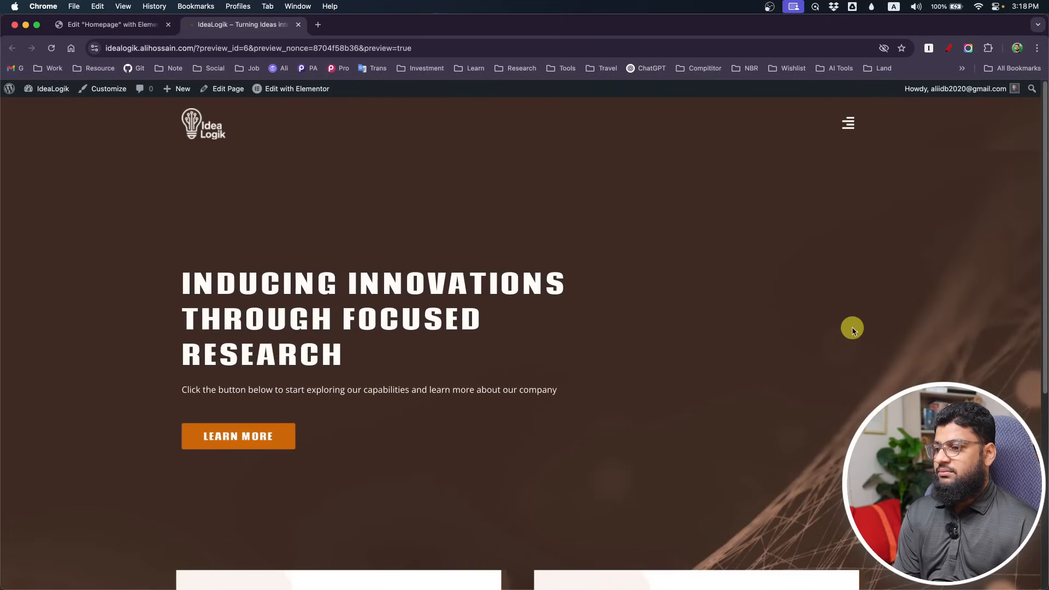
left_click(850, 124)
left_click(853, 125)
- Test the collapsible navigation menu and scroll down to the overlapping cards in the preview
scroll(894, 239, "down", 5)
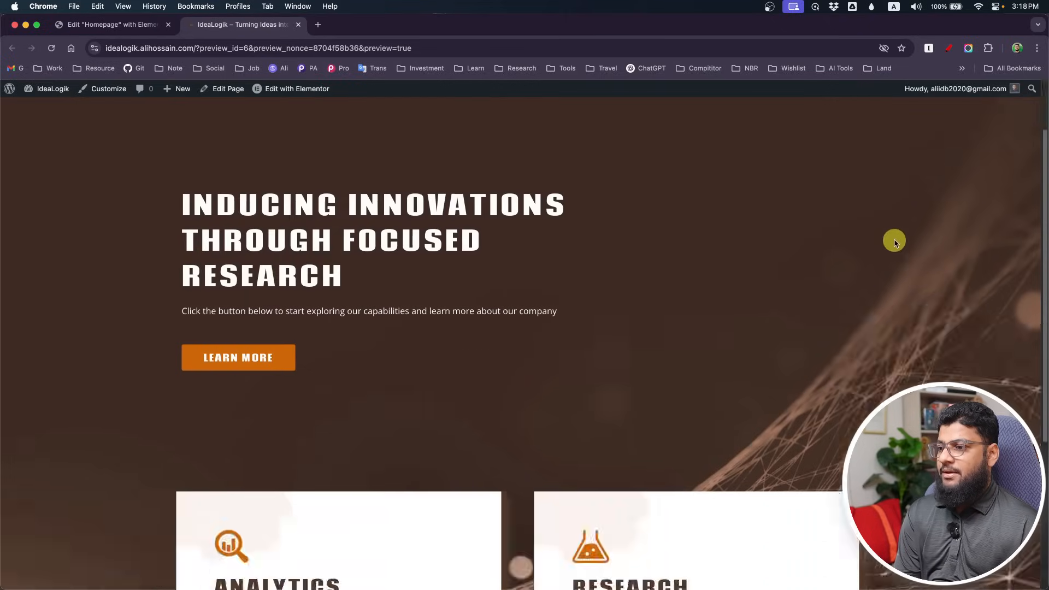
scroll(895, 239, "up", 5)
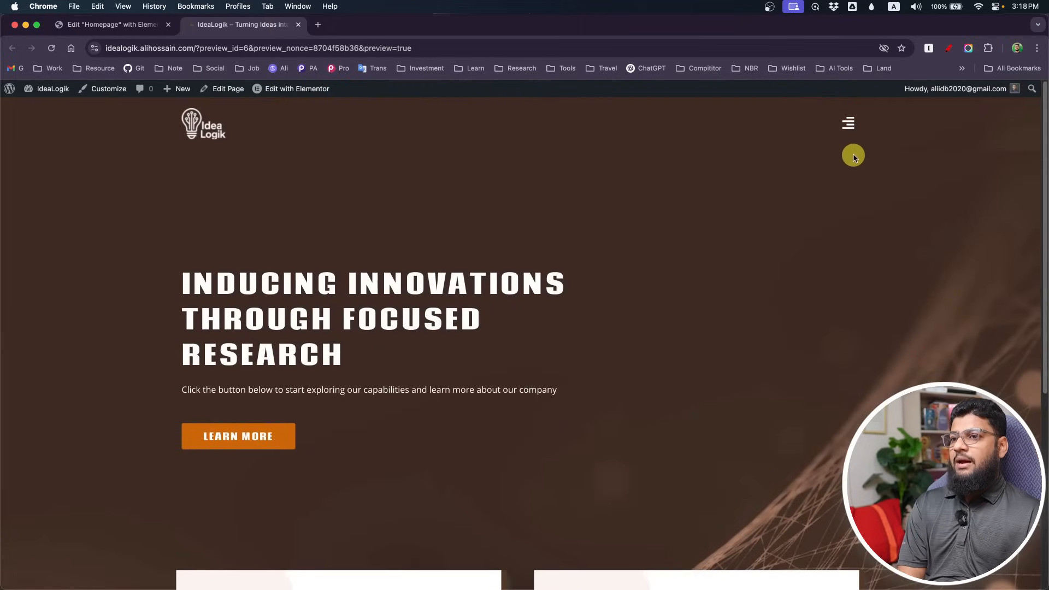
left_click(850, 124)
left_click(850, 123)
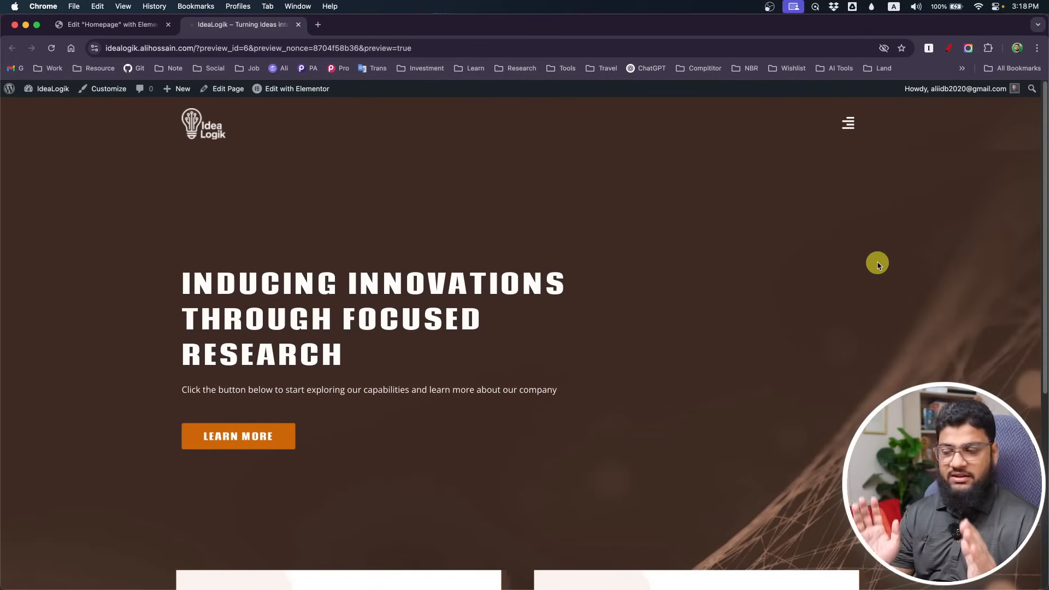
left_click(852, 133)
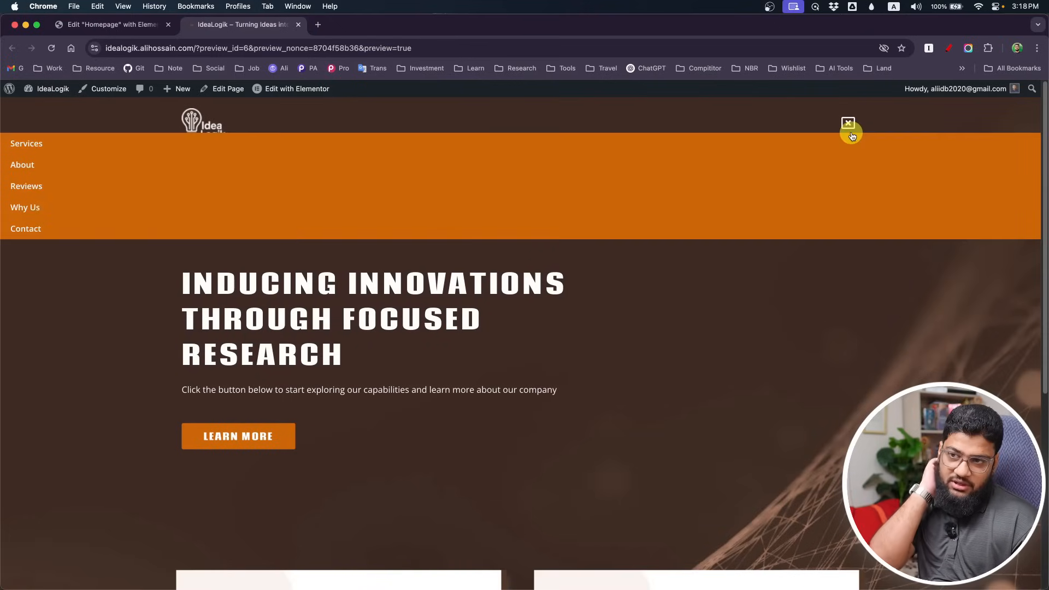
left_click(850, 121)
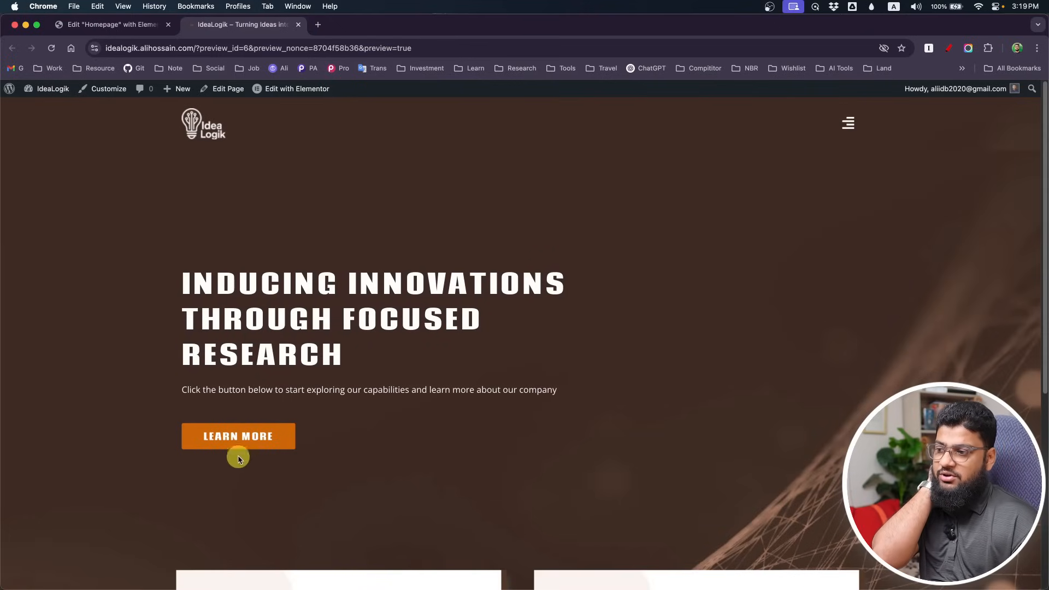
scroll(481, 437, "down", 5)
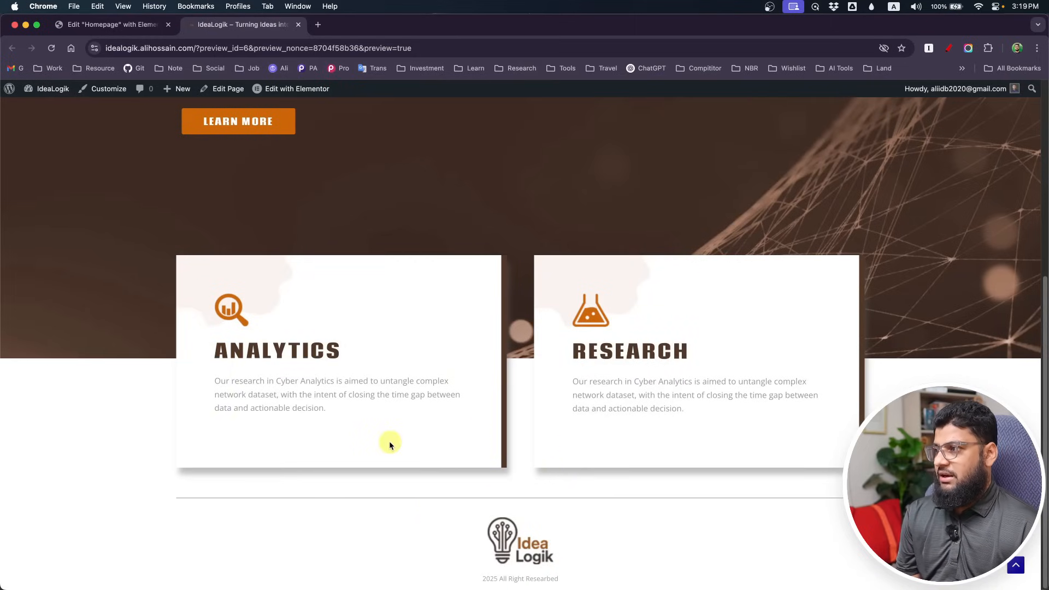
- Compare against the mockup, then insert a 1/3–2/3 two-column flexbox section below the cards
left_click(117, 25)
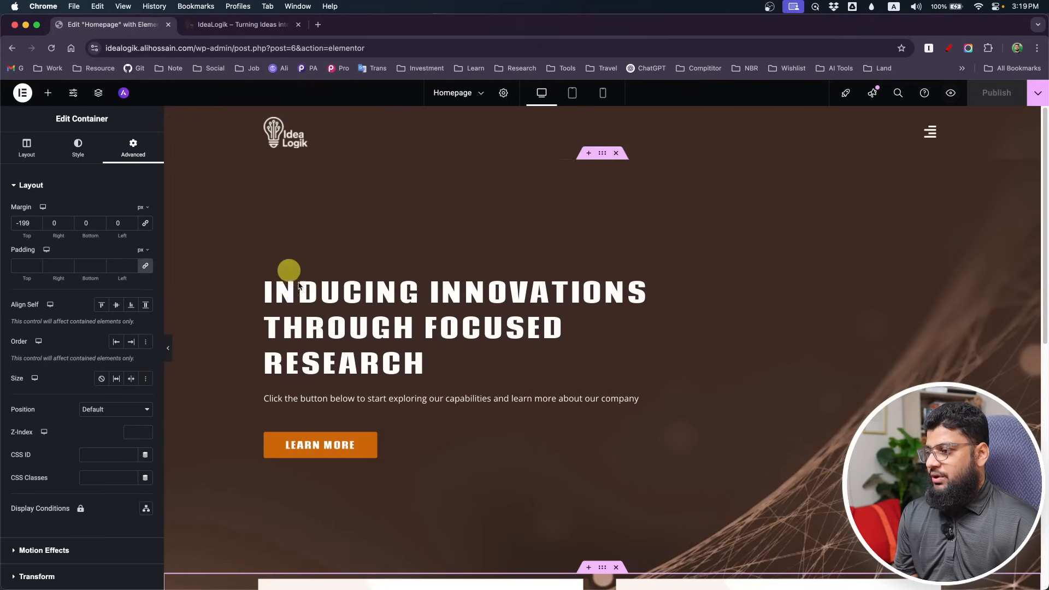
scroll(328, 317, "down", 7)
scroll(369, 366, "down", 3)
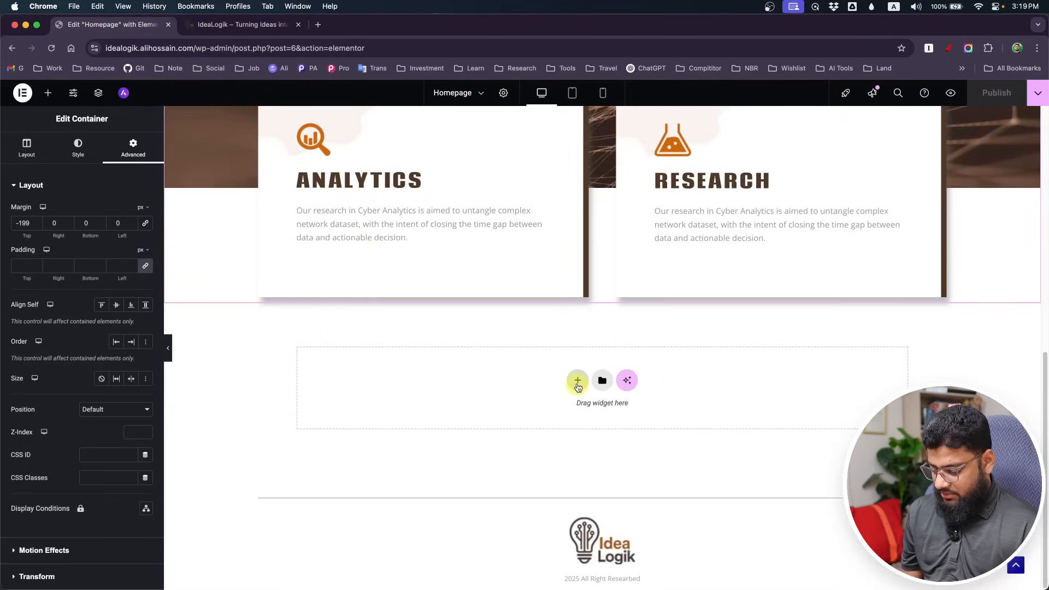
key("super+Tab")
scroll(561, 382, "down", 8)
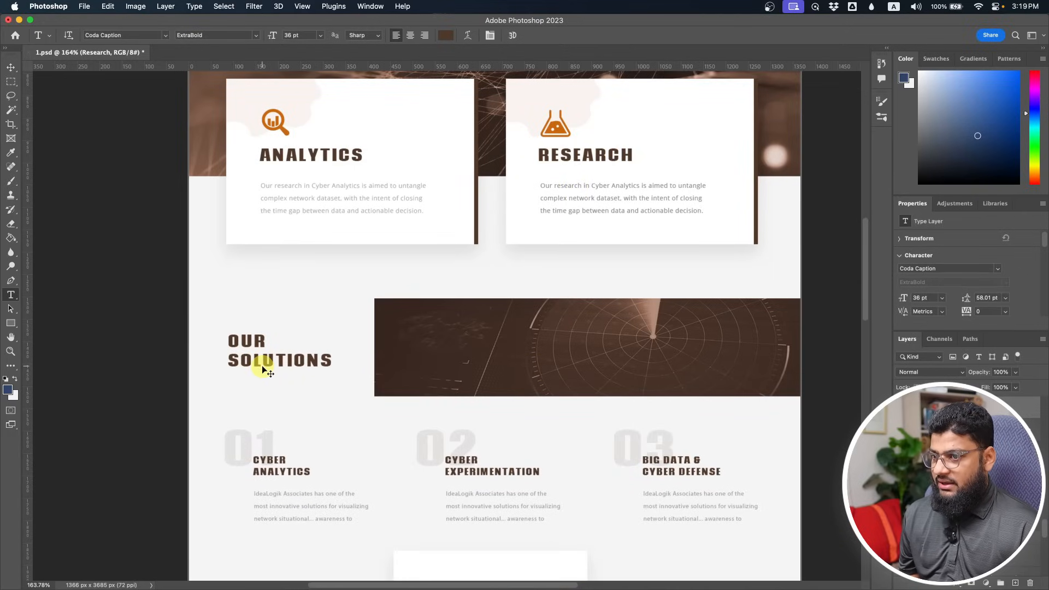
key("super+Tab")
left_click(580, 381)
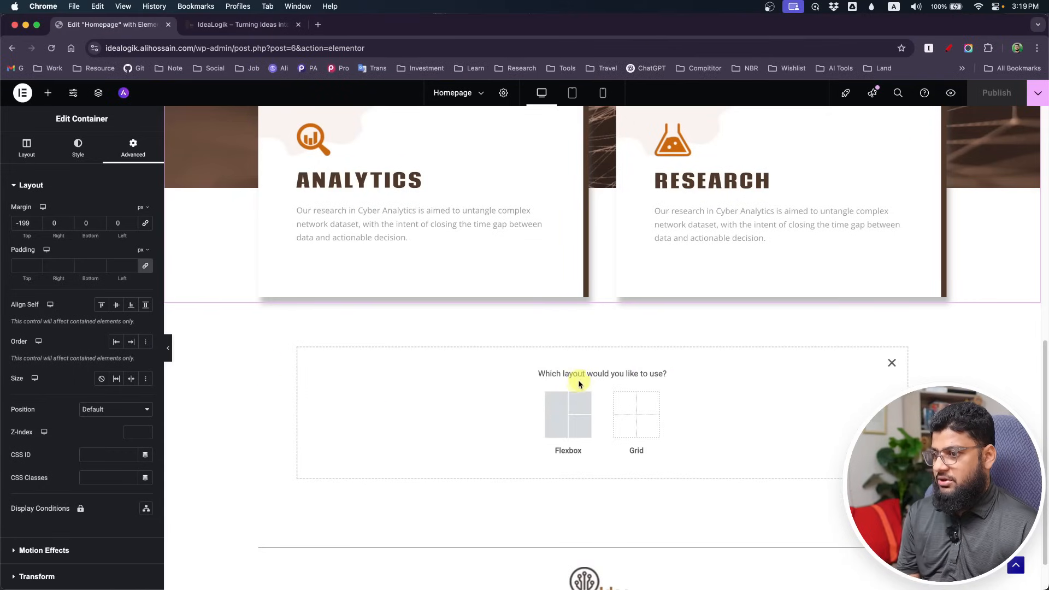
left_click(566, 418)
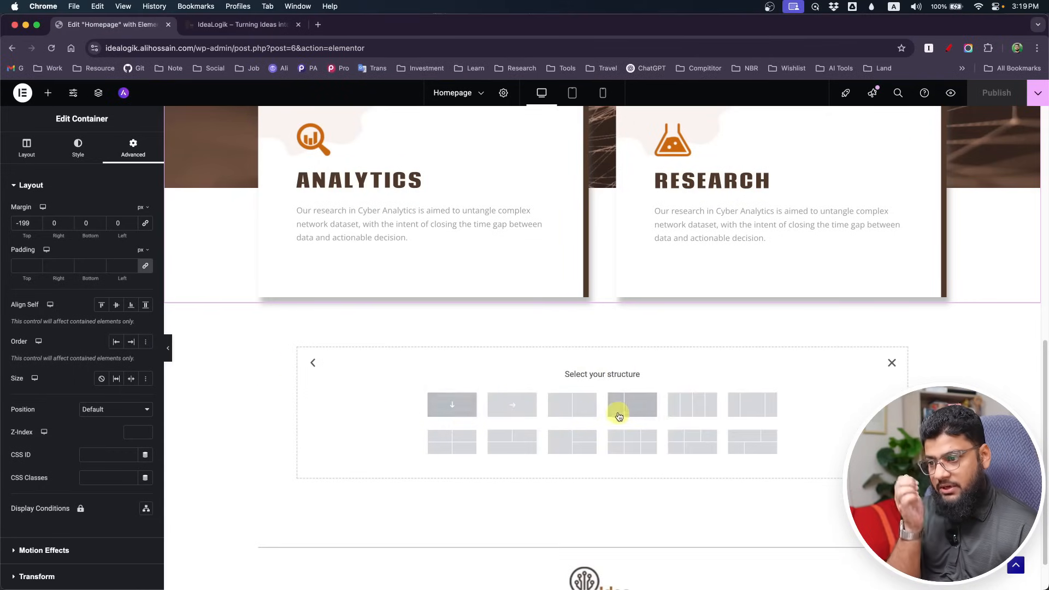
left_click(642, 408)
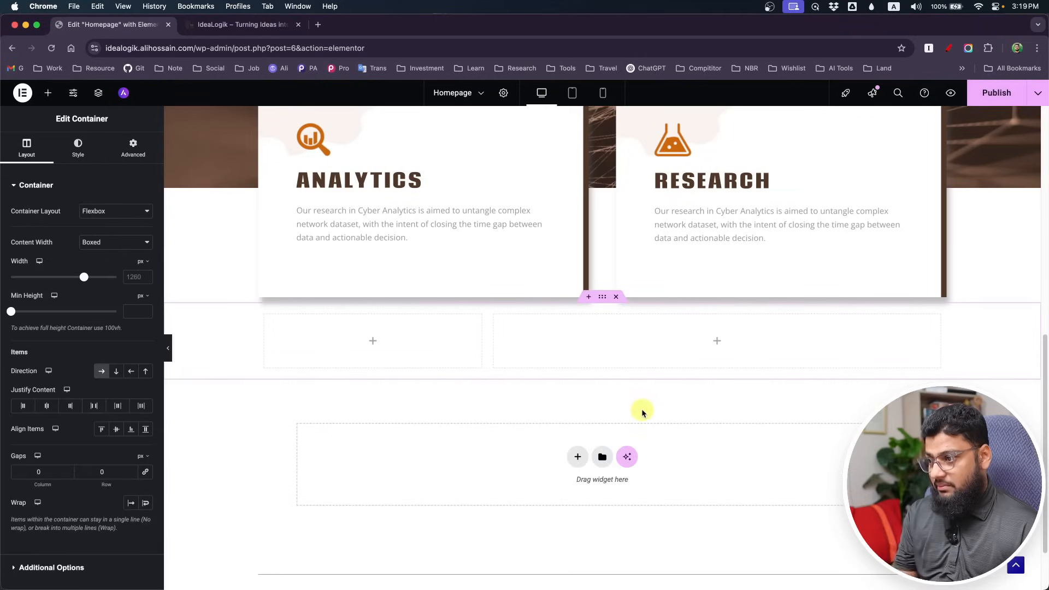
- Duplicate the ANALYTICS heading and move the copy into the new left column
right_click(537, 177)
left_click(559, 203)
left_click_drag(538, 211, 421, 362)
scroll(369, 372, "up", 4)
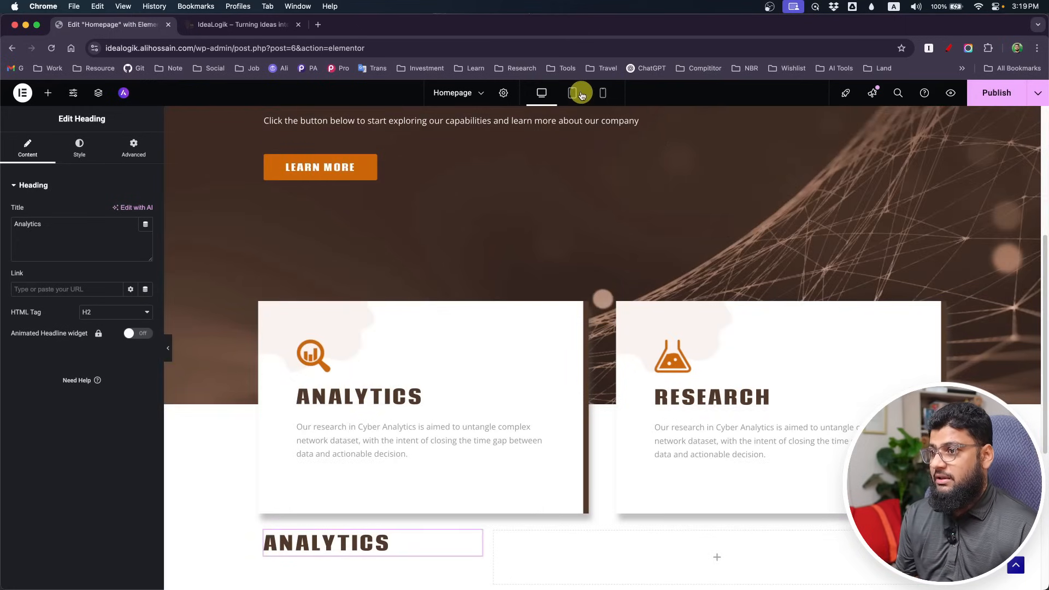
- In tablet view, set the hero content container width to 80%
scroll(555, 169, "up", 5)
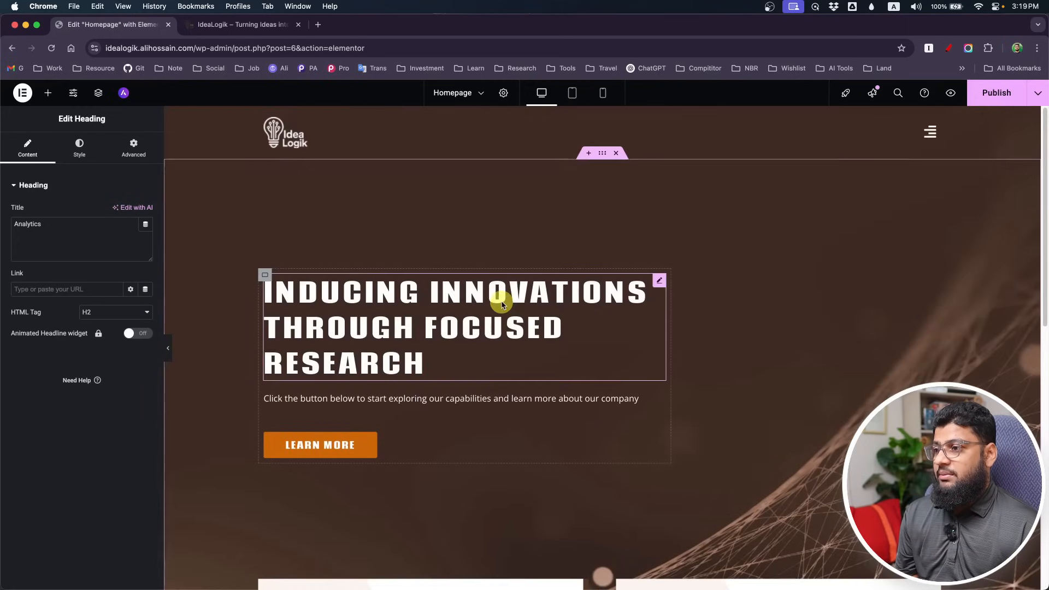
left_click(583, 100)
scroll(694, 471, "down", 2)
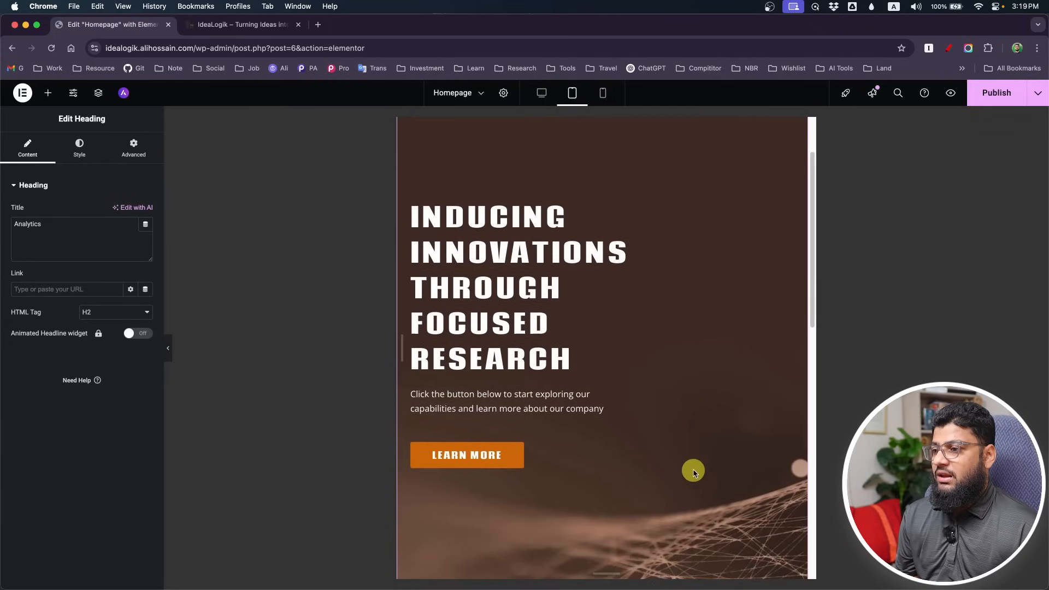
scroll(692, 469, "down", 10)
scroll(656, 421, "up", 15)
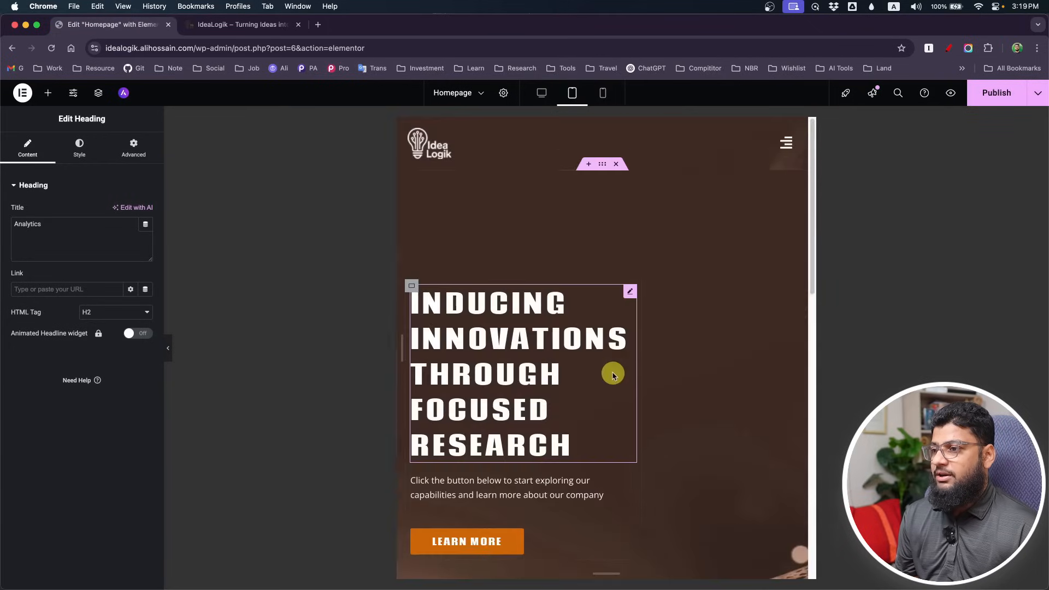
left_click(412, 287)
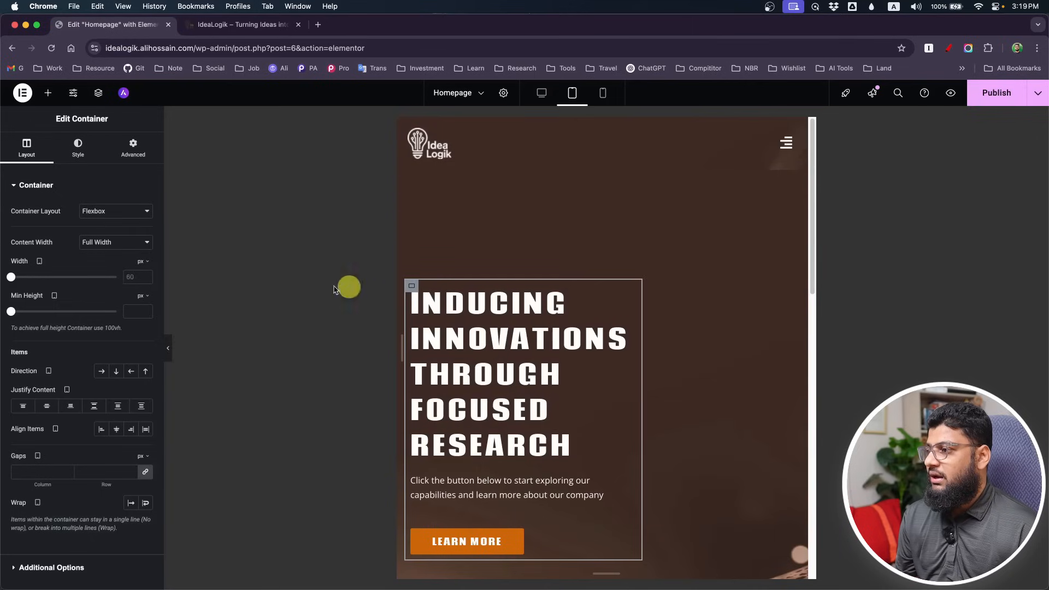
left_click(141, 277)
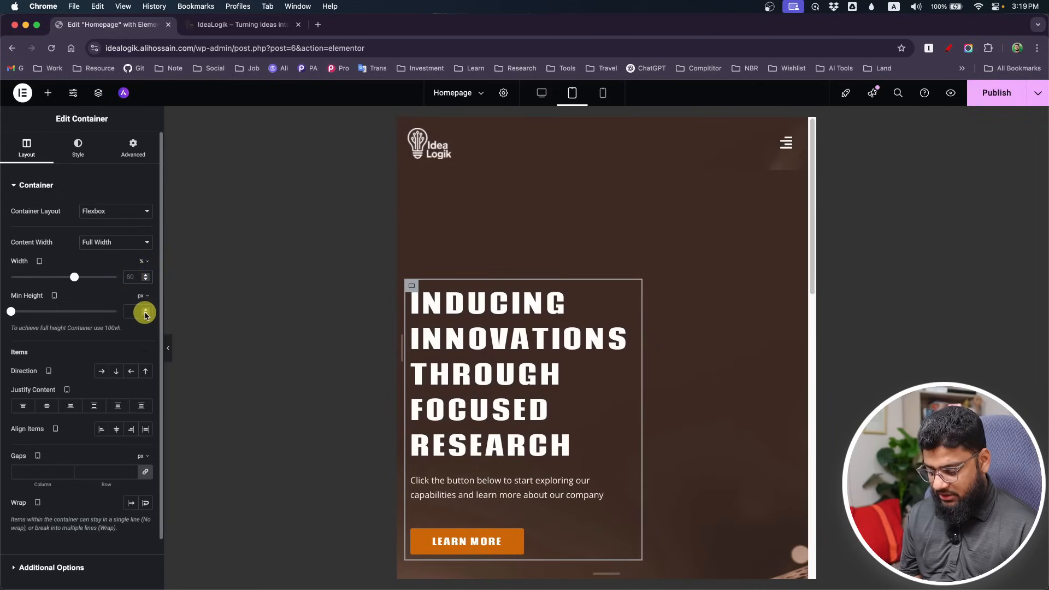
type("80")
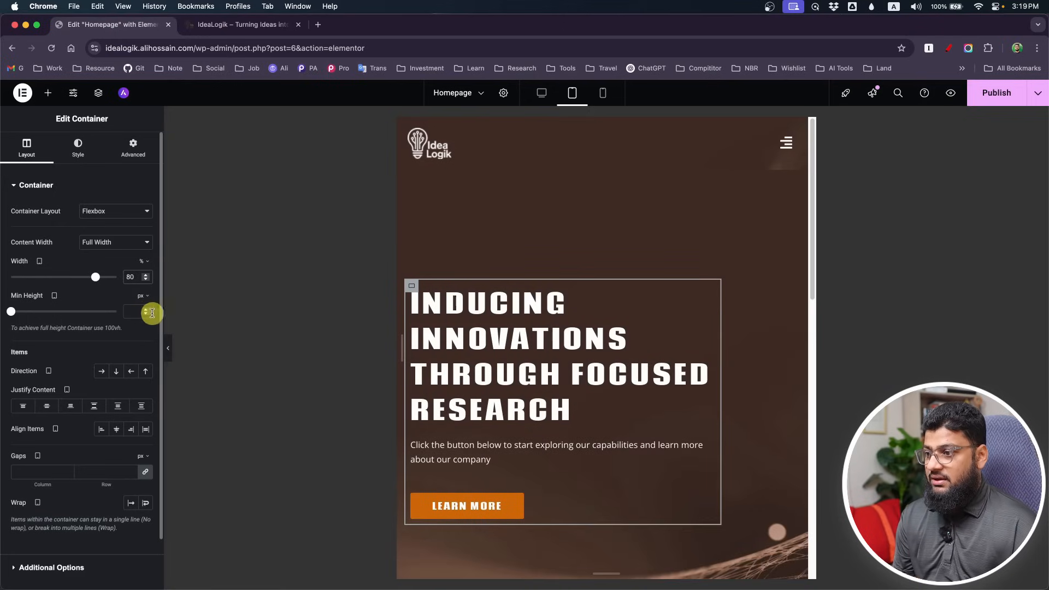
- Set the hero heading's tablet font size to 35 px
left_click(705, 293)
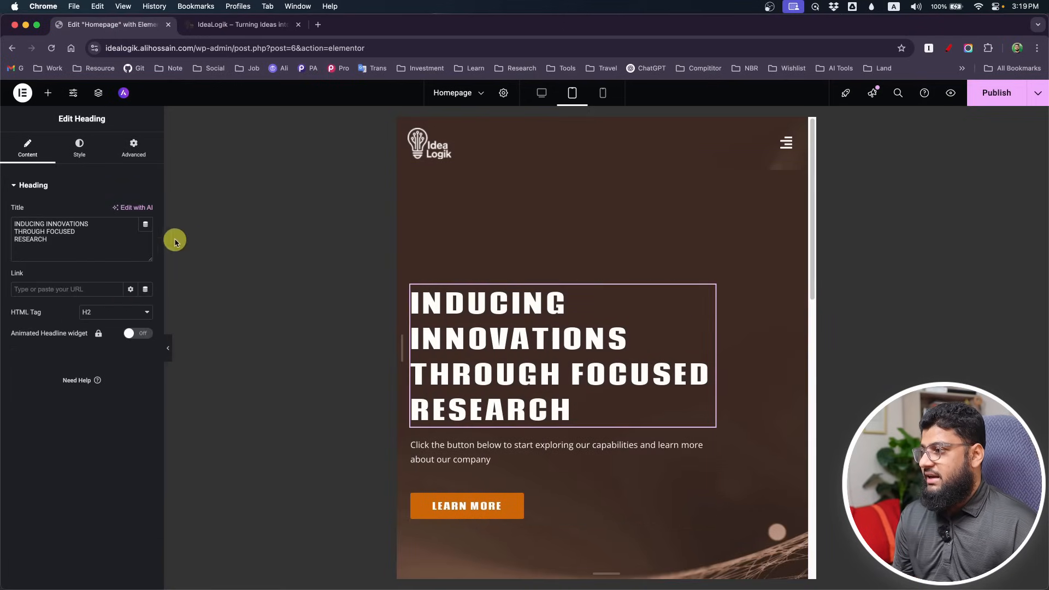
left_click(81, 150)
left_click(144, 243)
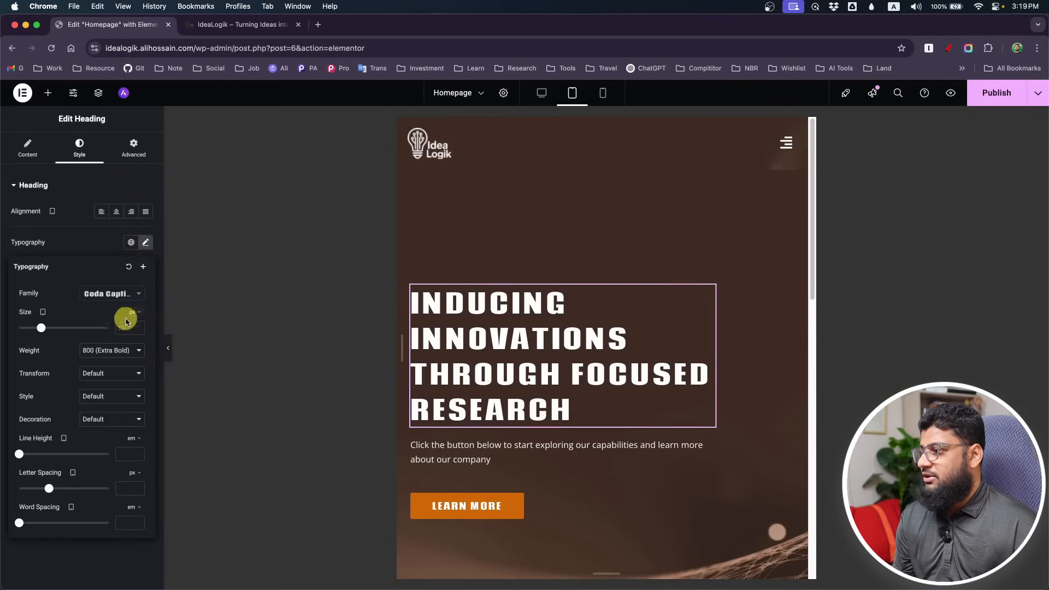
type("35")
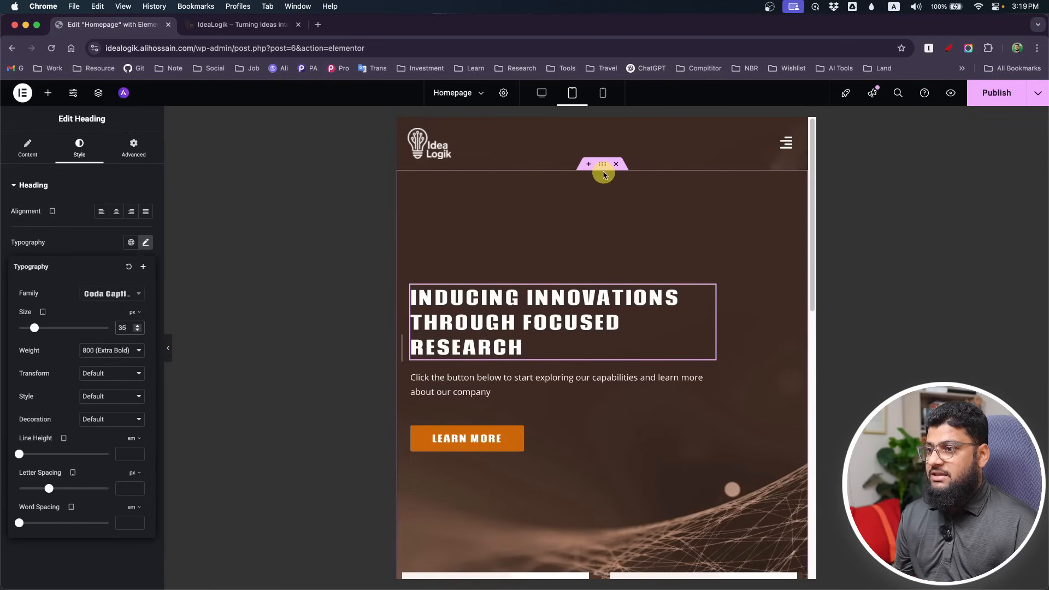
- Give the hero section tablet padding of 100 top, 300 bottom and 15 on the sides
left_click(604, 165)
left_click(132, 148)
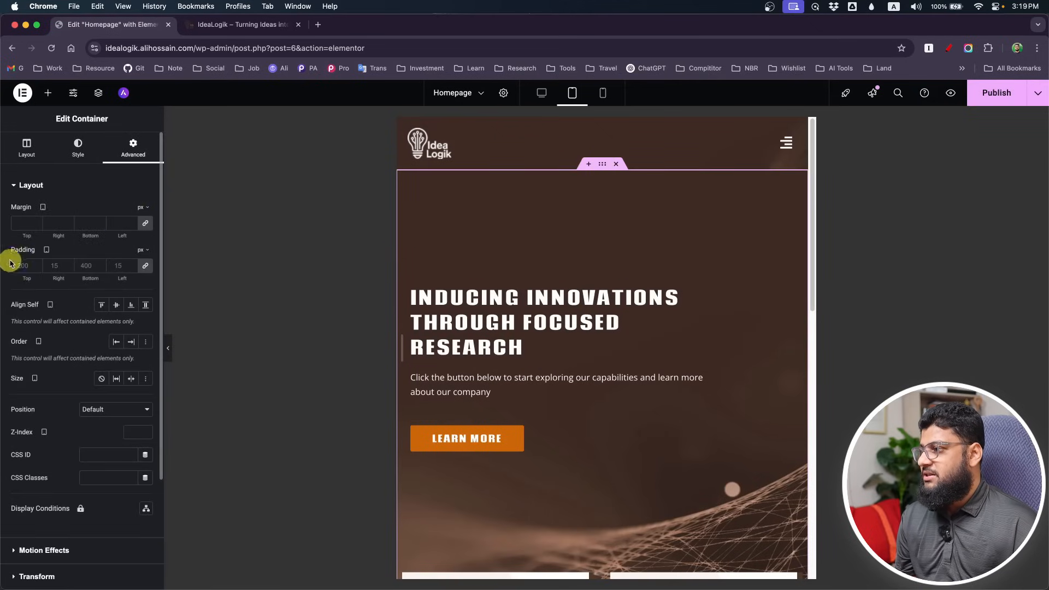
left_click(15, 265)
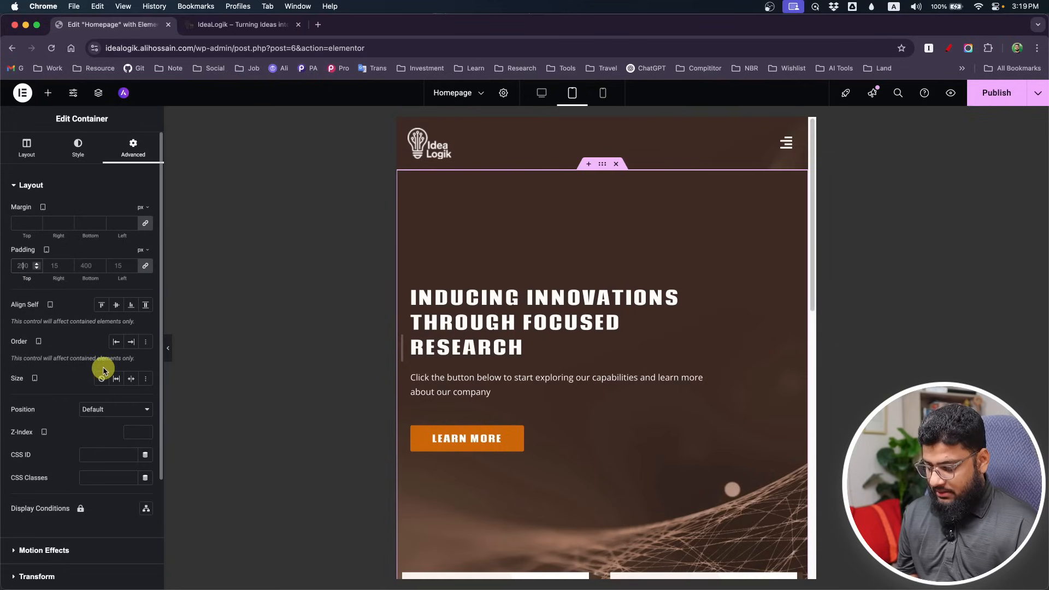
key("BackSpace")
key("BackSpace")
key("BackSpace")
type("15")
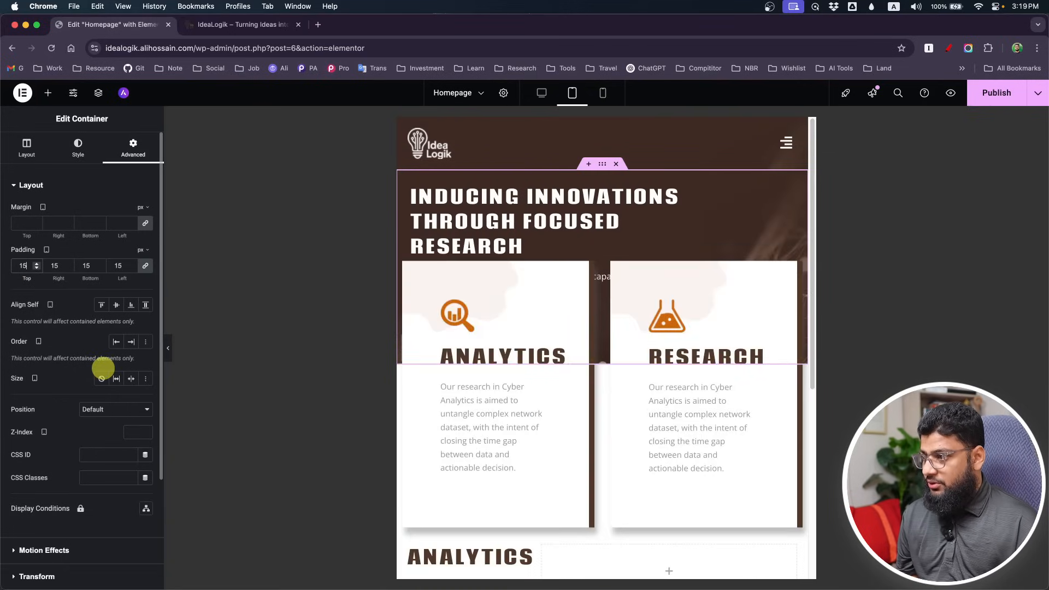
left_click(146, 267)
left_click(26, 266)
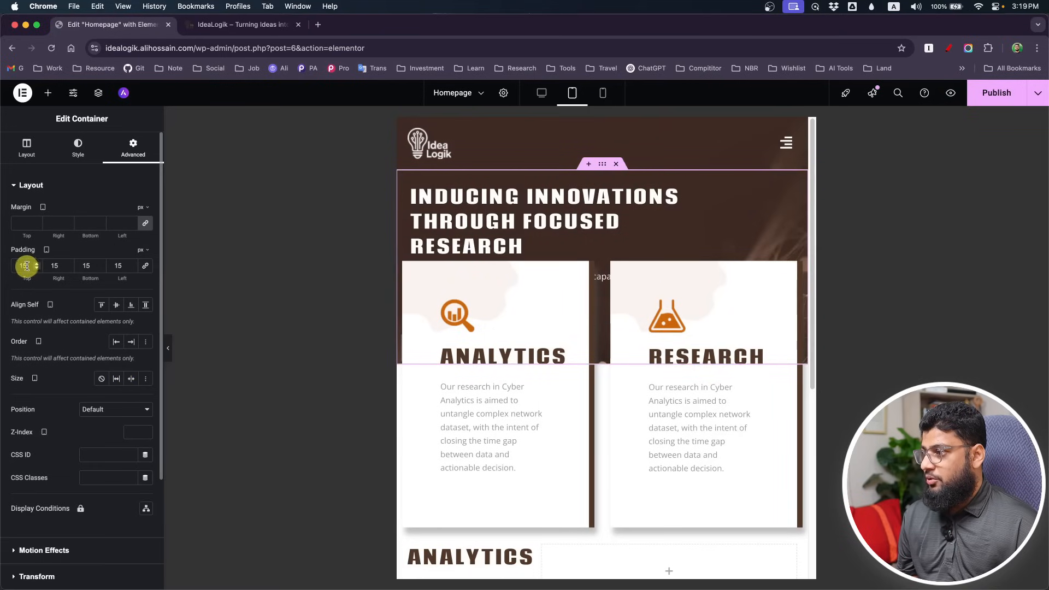
type("100")
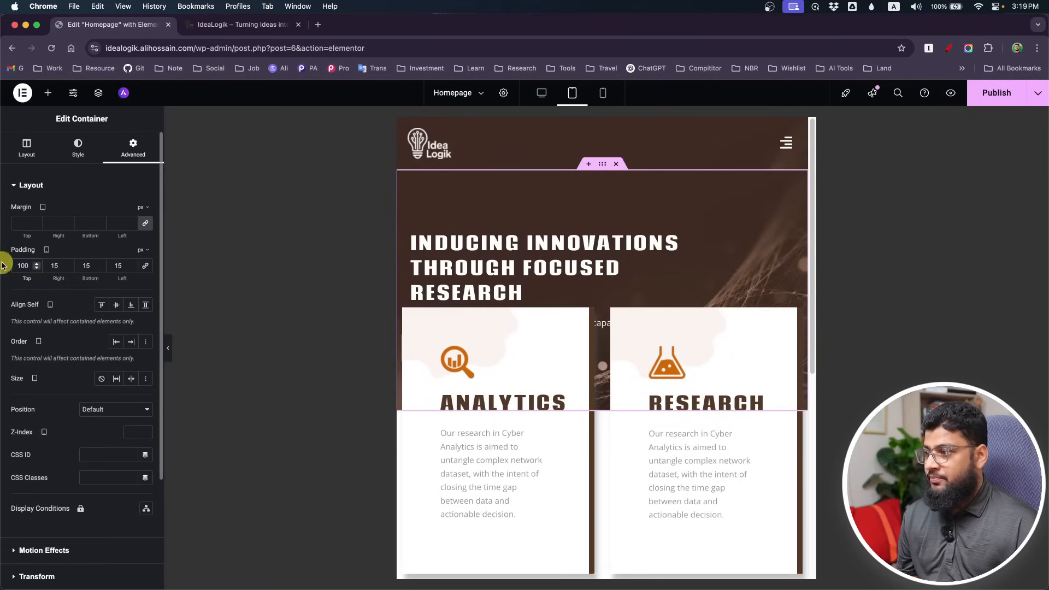
left_click(93, 266)
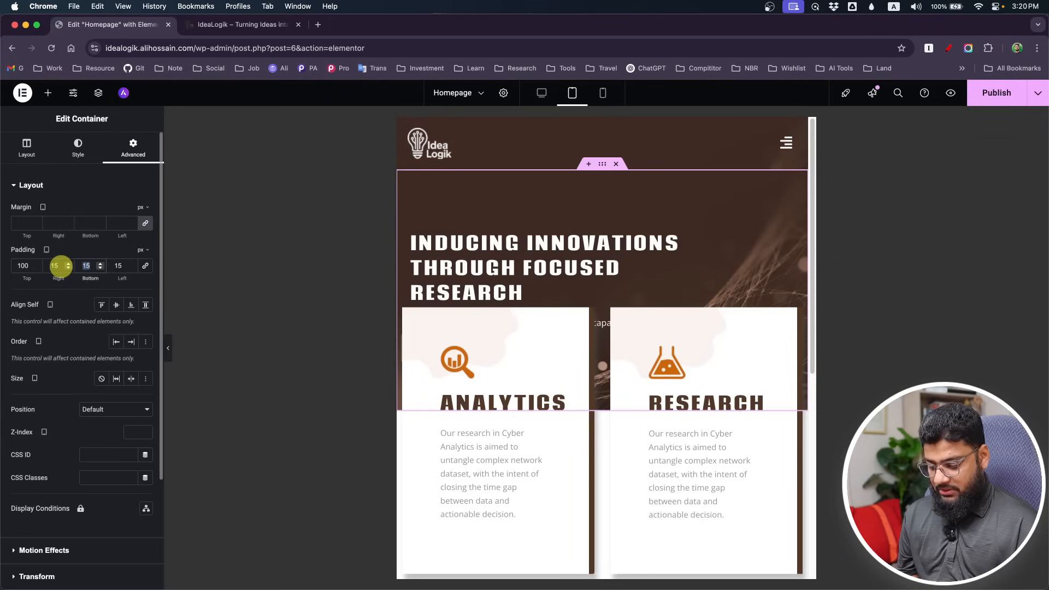
type("200")
scroll(497, 273, "down", 5)
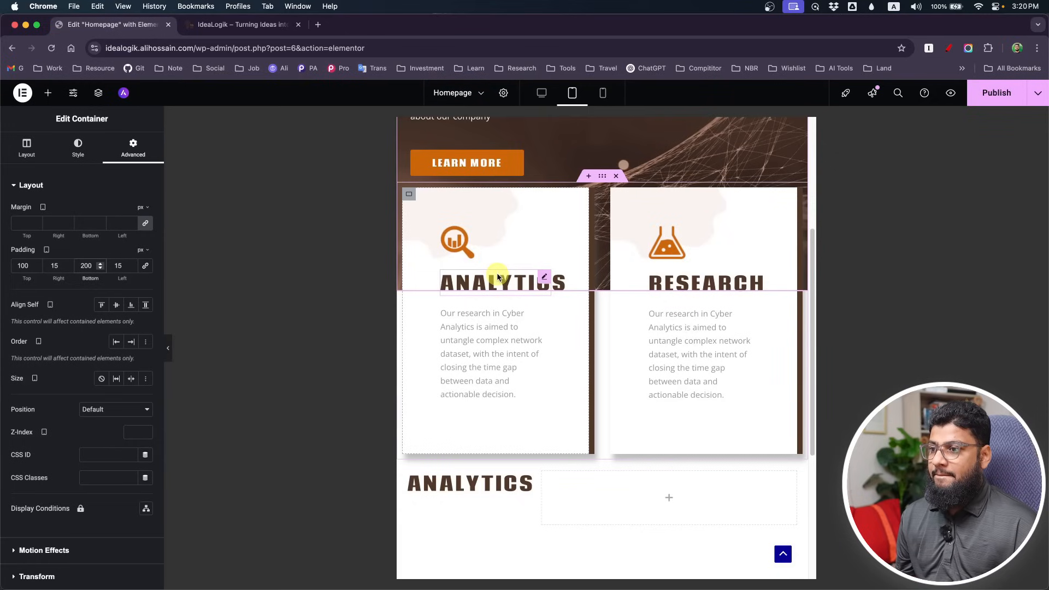
scroll(497, 276, "up", 1)
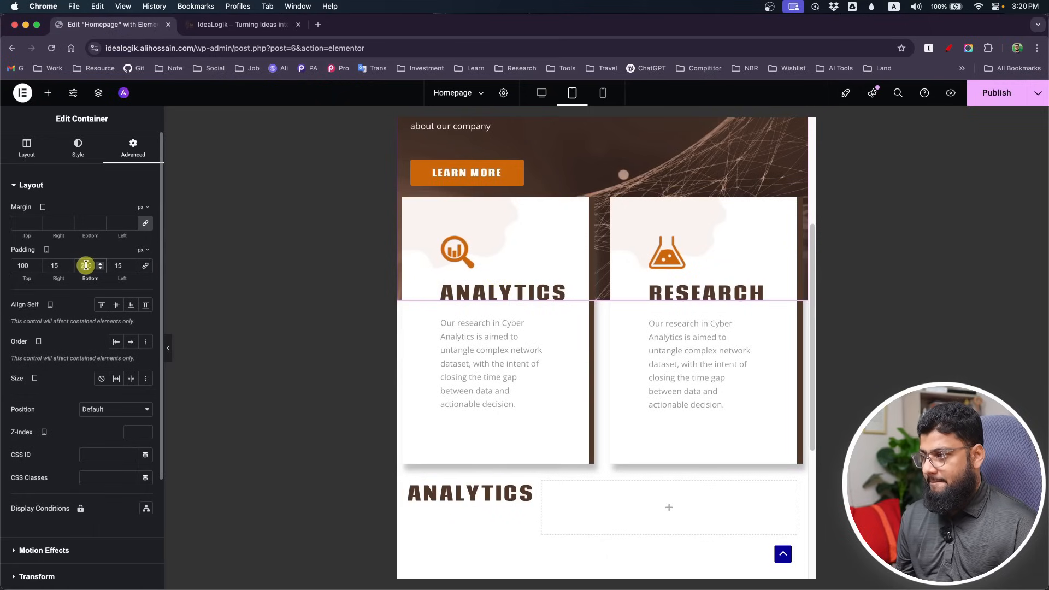
type("3")
scroll(550, 299, "up", 4)
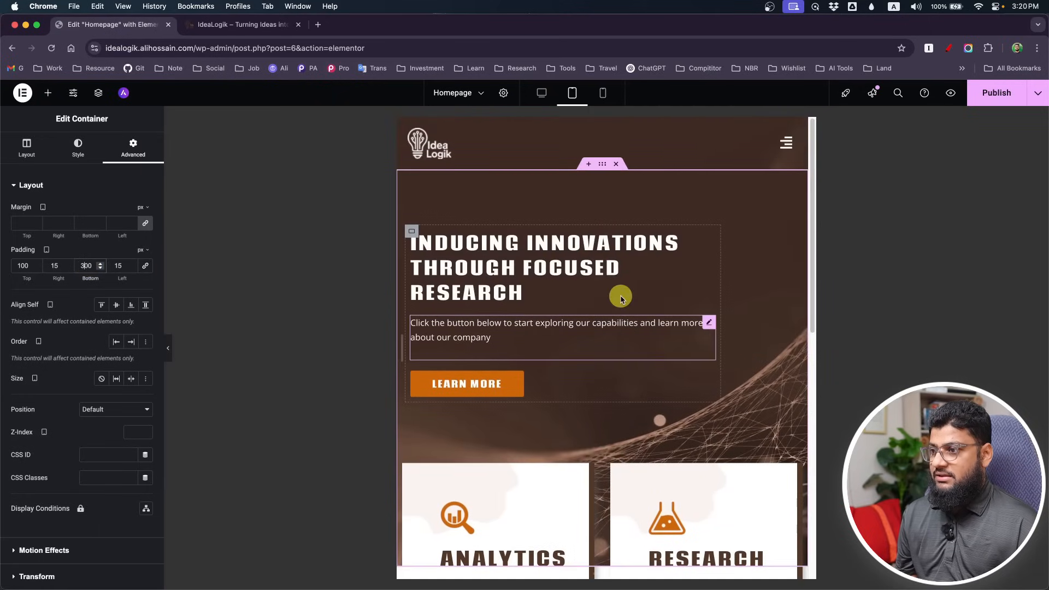
scroll(620, 299, "down", 5)
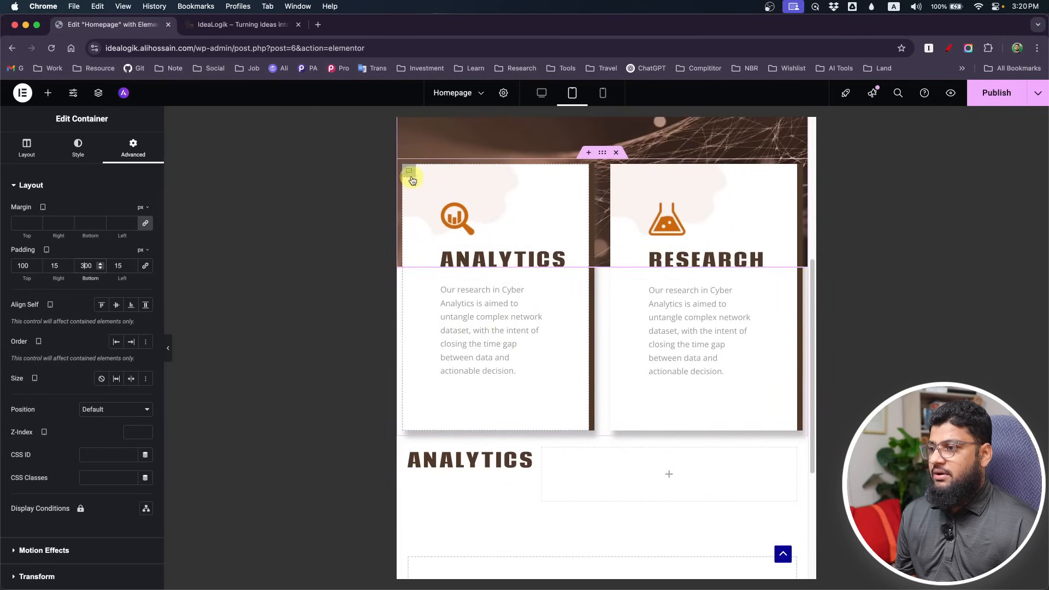
- Give the Analytics and Research cards 35 px padding at tablet size
left_click(410, 171)
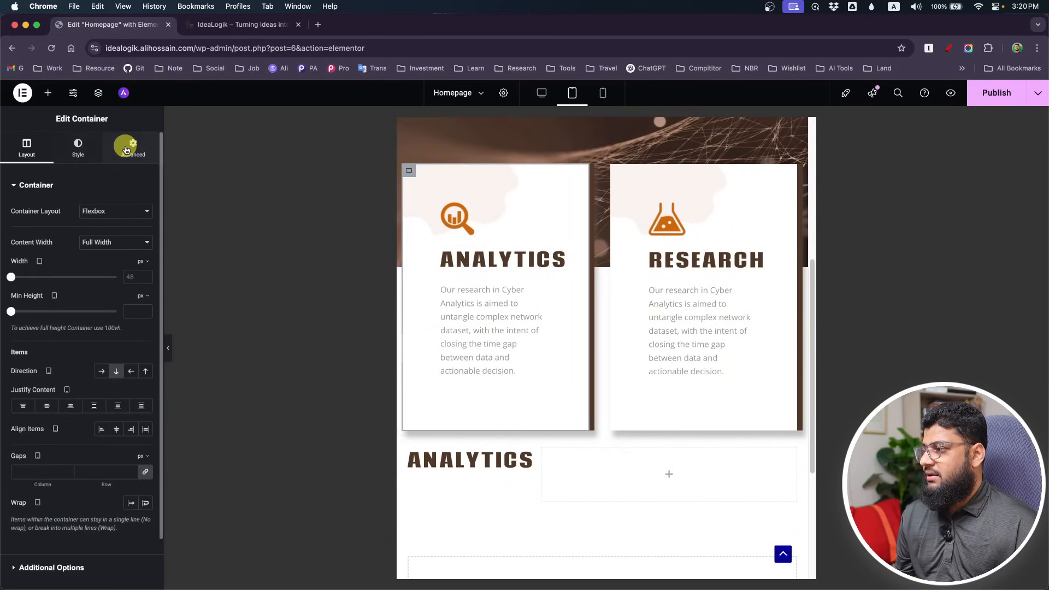
left_click(130, 146)
left_click(19, 264)
type("35")
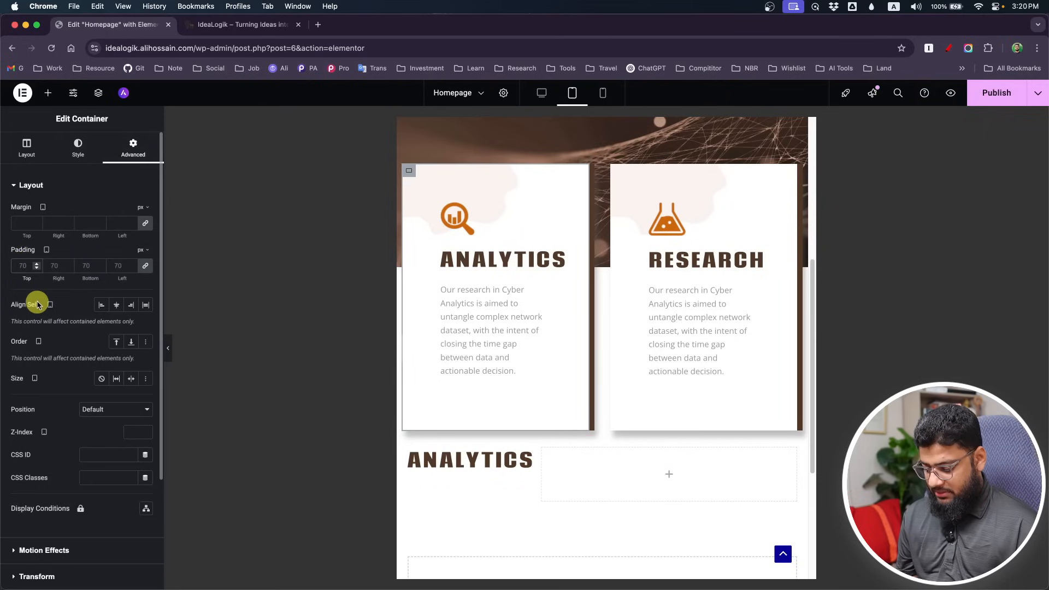
left_click(77, 311)
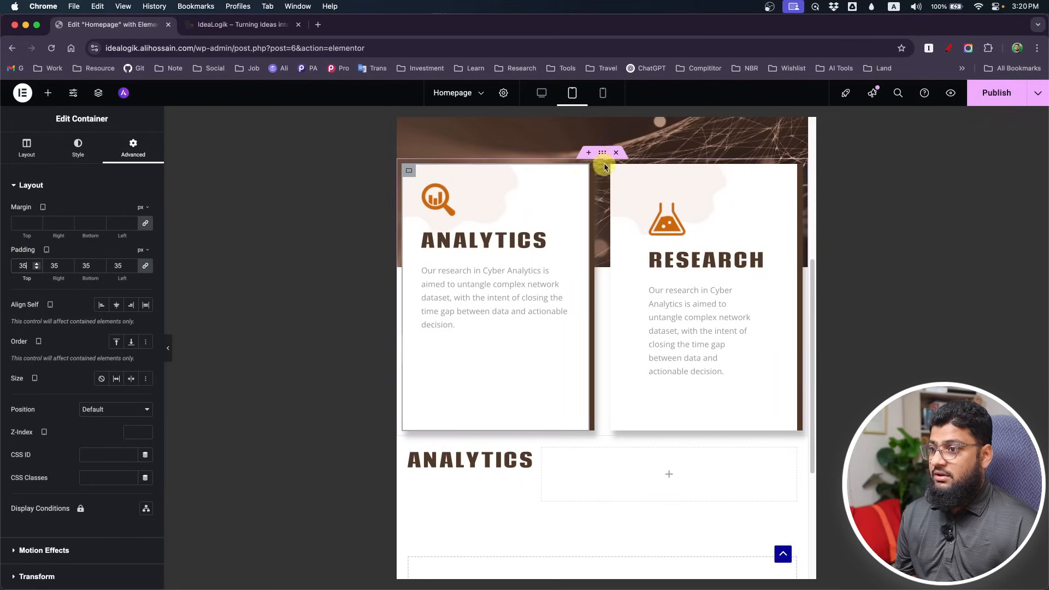
left_click(622, 173)
left_click(134, 143)
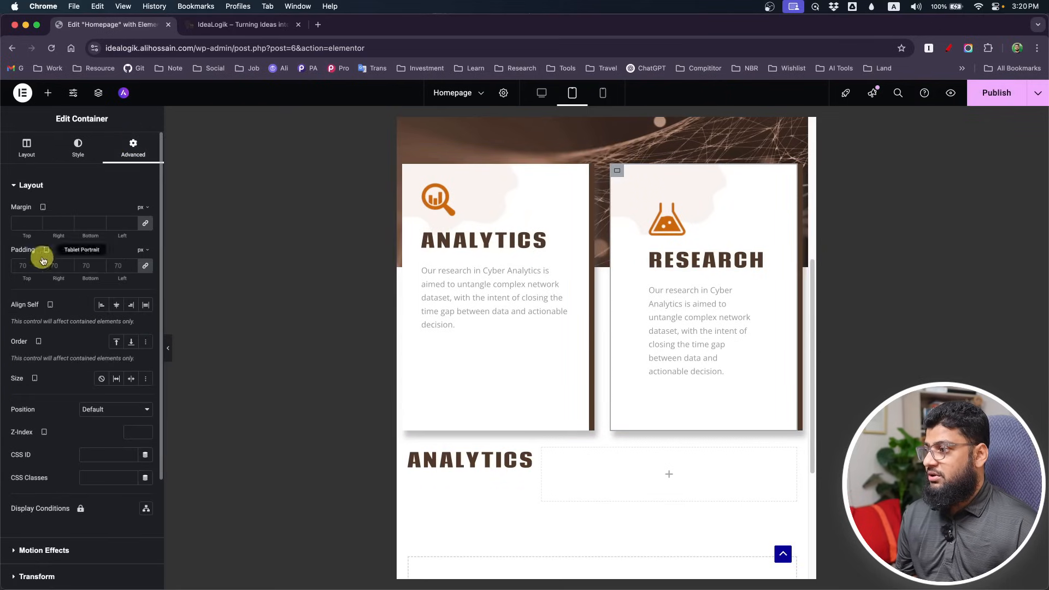
left_click(29, 266)
type("35")
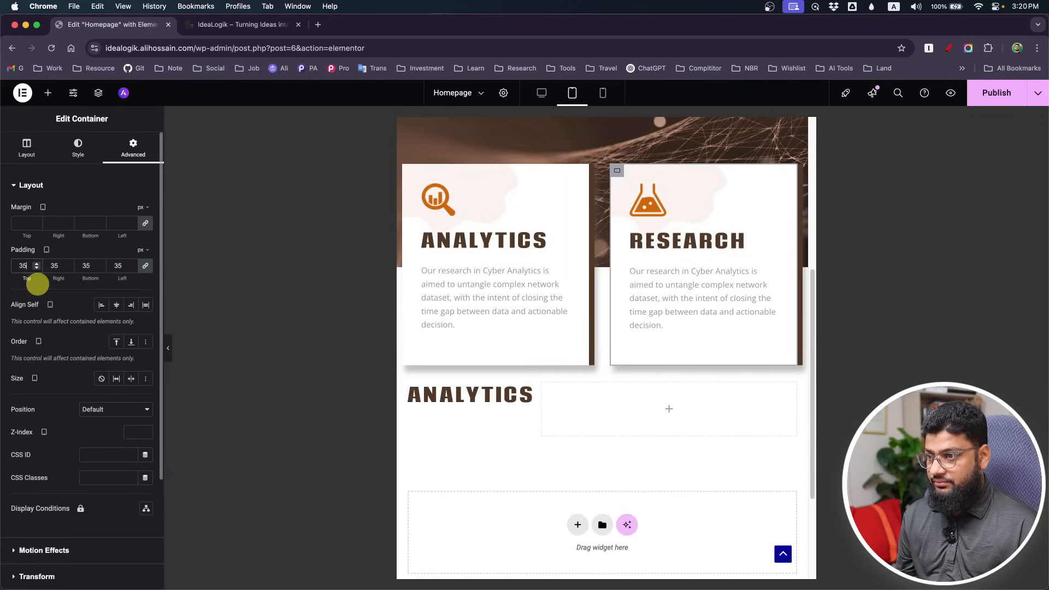
- Set both the ANALYTICS and RESEARCH card headings to 25 px
left_click(564, 238)
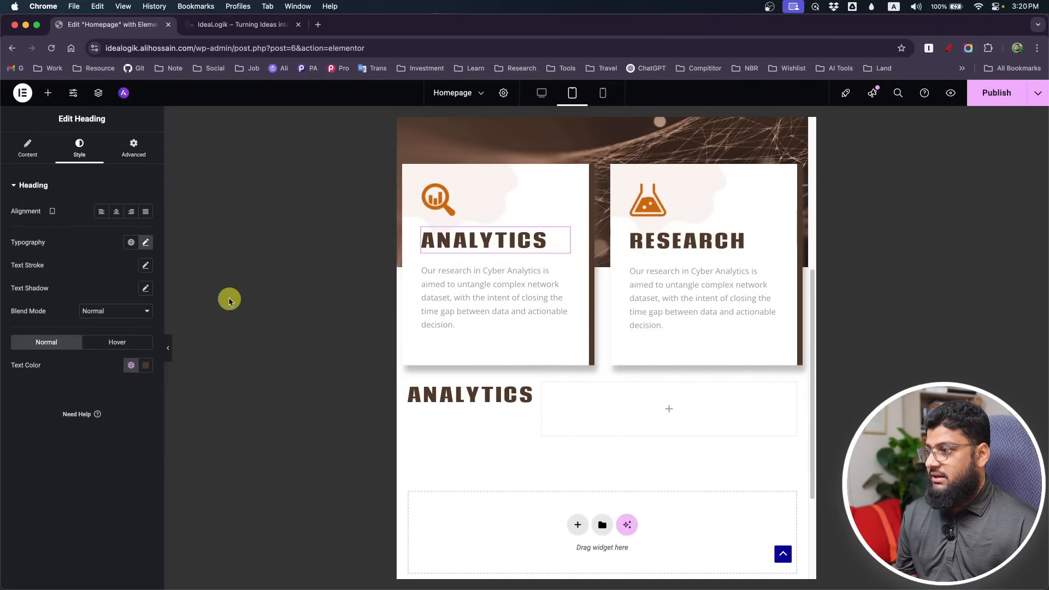
left_click(145, 242)
left_click(121, 328)
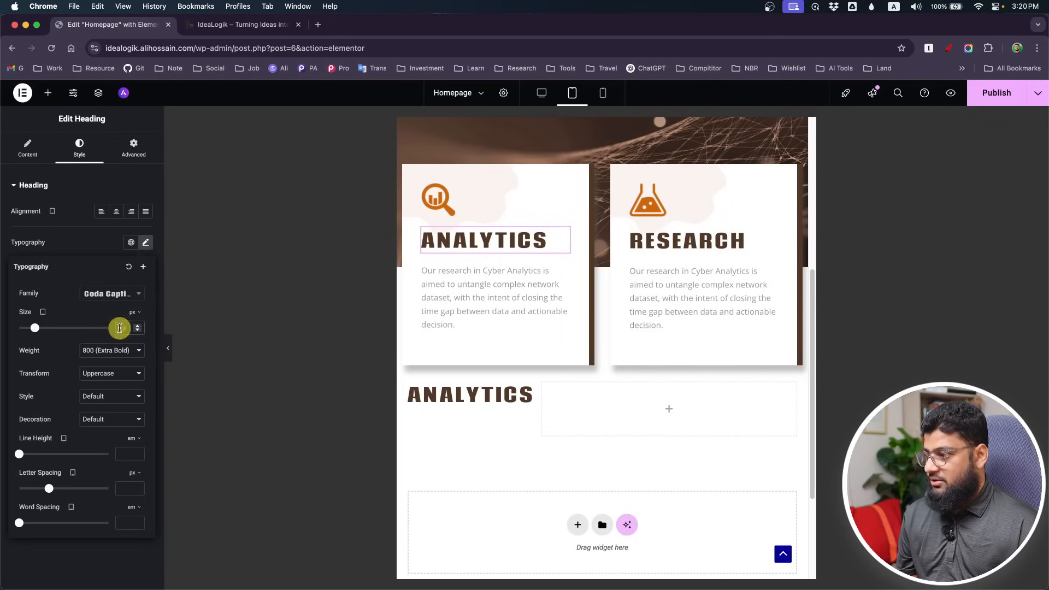
type("25")
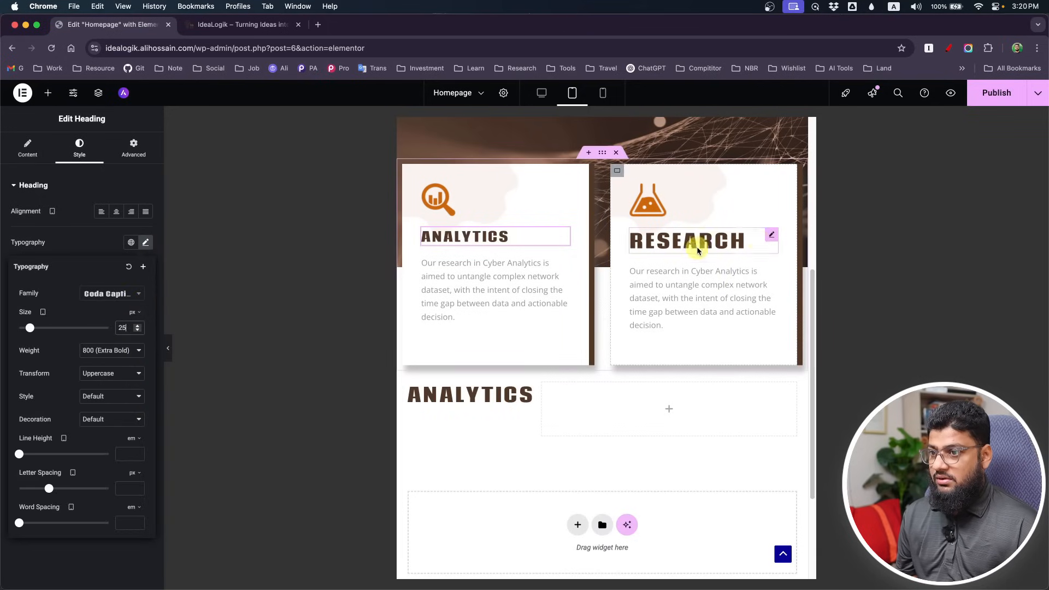
left_click(769, 238)
left_click(80, 149)
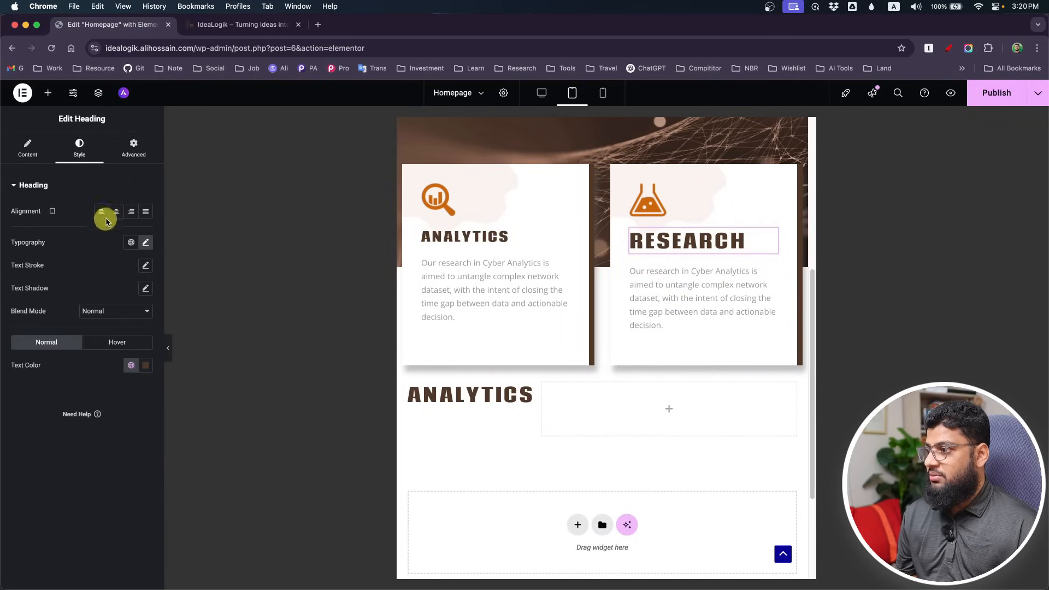
left_click(144, 242)
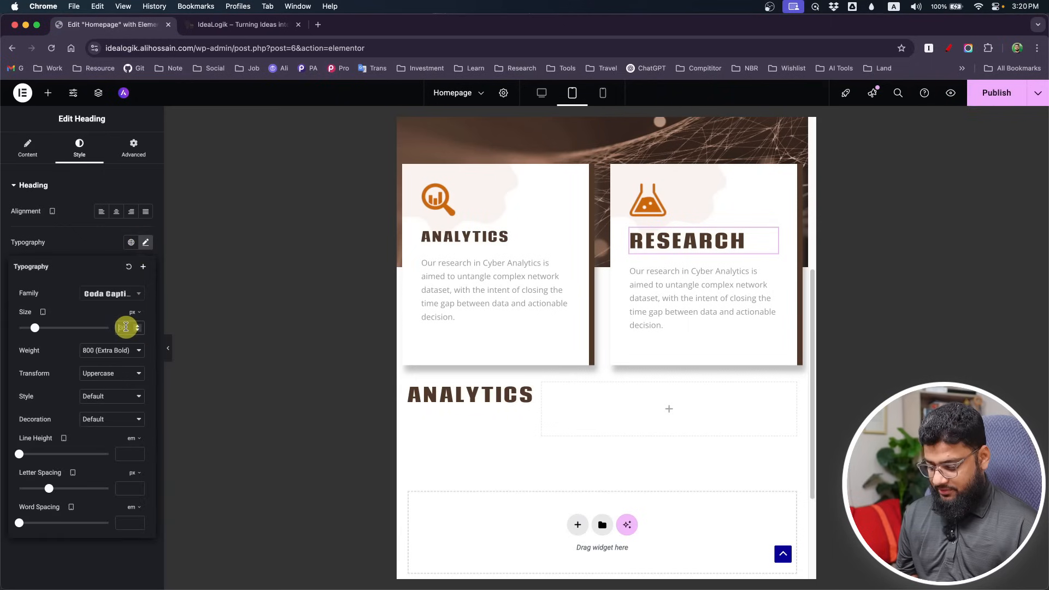
type("25")
scroll(563, 384, "up", 2)
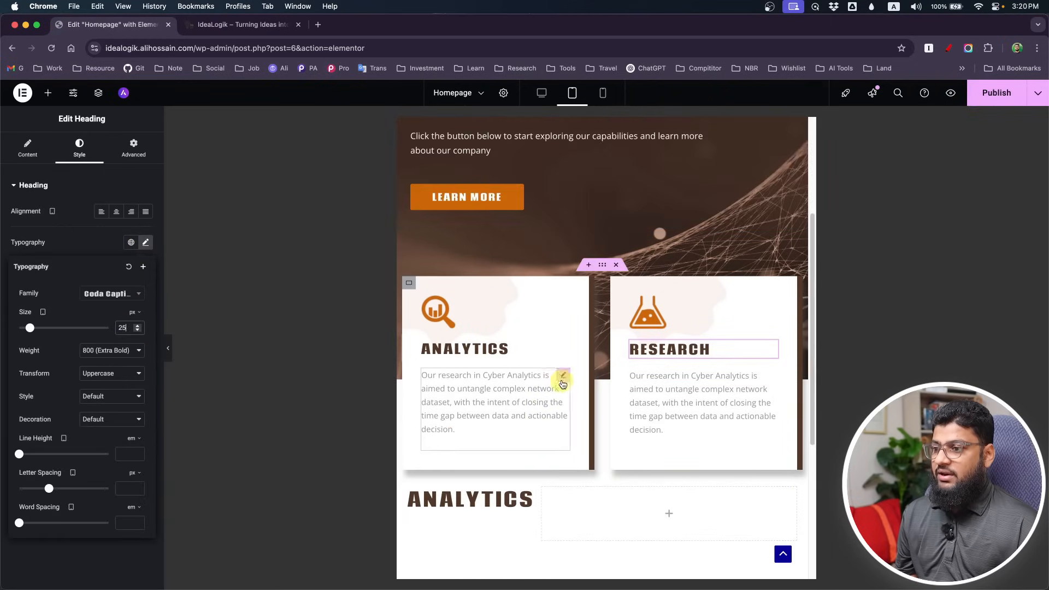
scroll(563, 355, "up", 2)
- Switch the preview to mobile and give the hero container 20 px padding
left_click(603, 93)
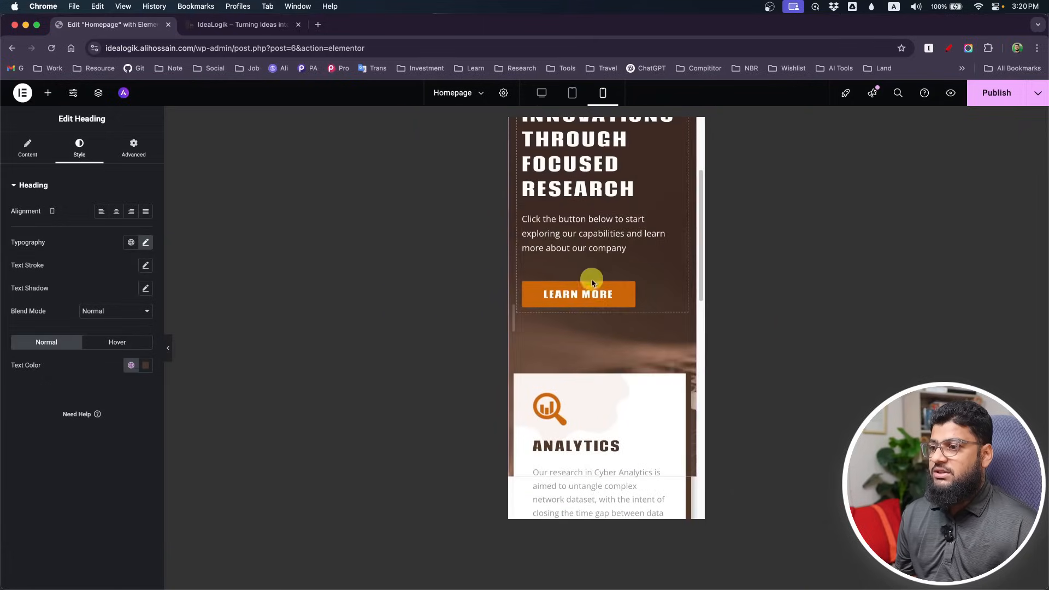
scroll(601, 312, "up", 3)
scroll(598, 309, "down", 8)
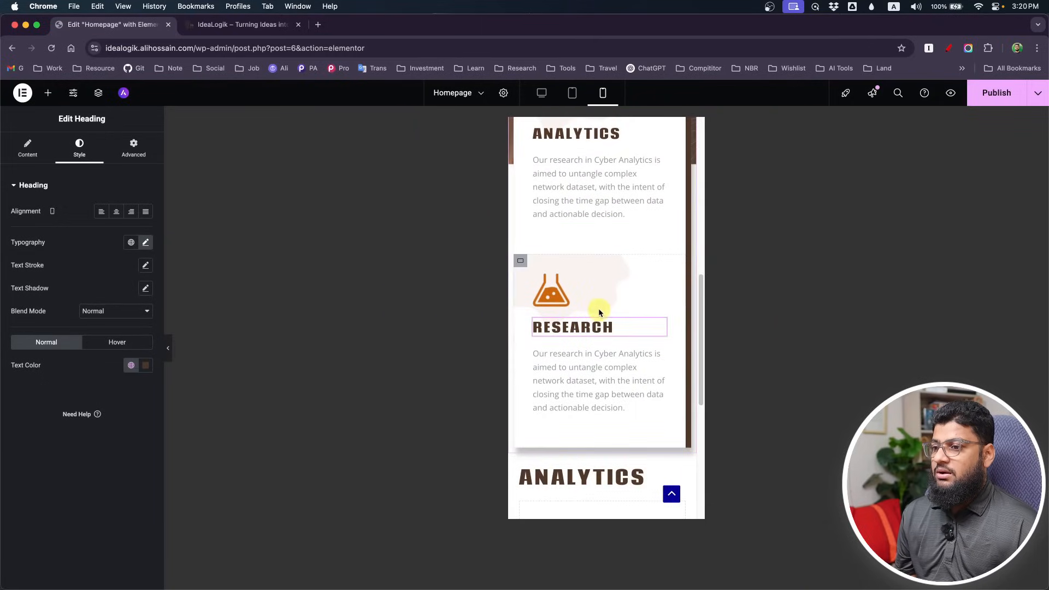
scroll(598, 312, "up", 8)
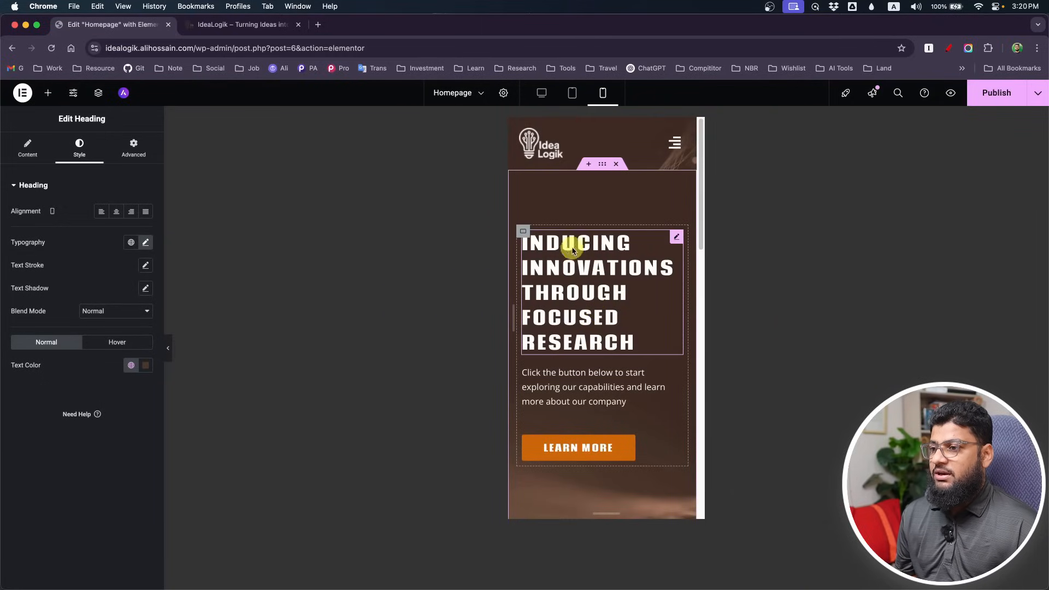
left_click(602, 164)
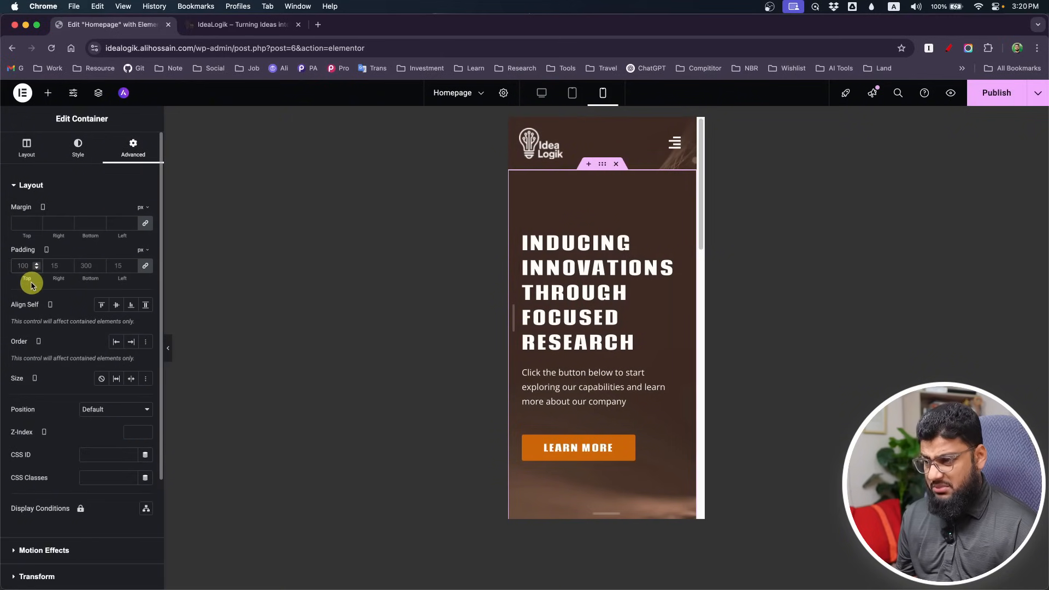
type("20")
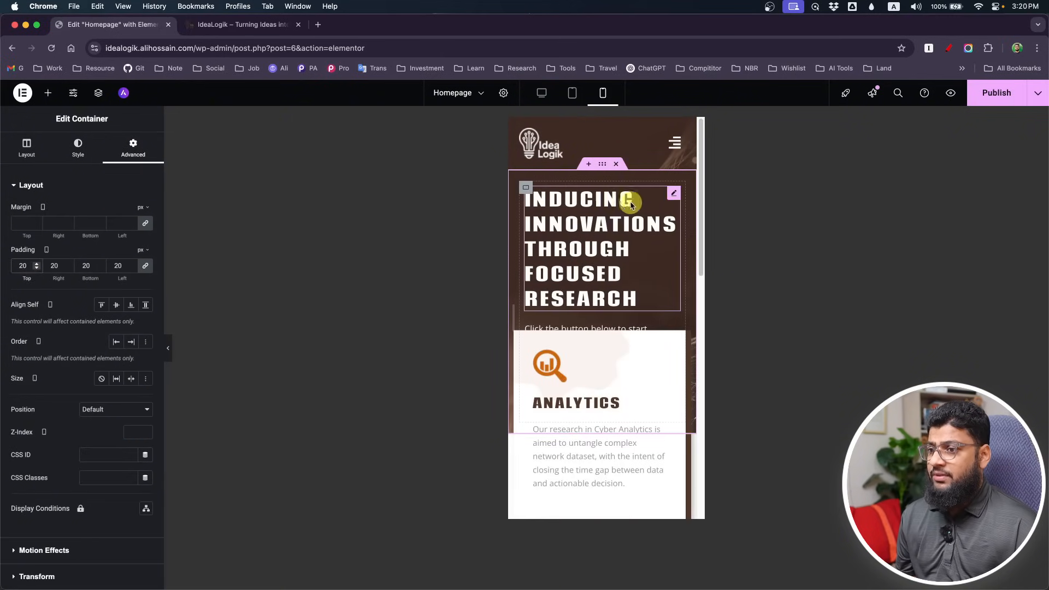
- Set the mobile hero heading size to 25 px
left_click(675, 197)
left_click(145, 242)
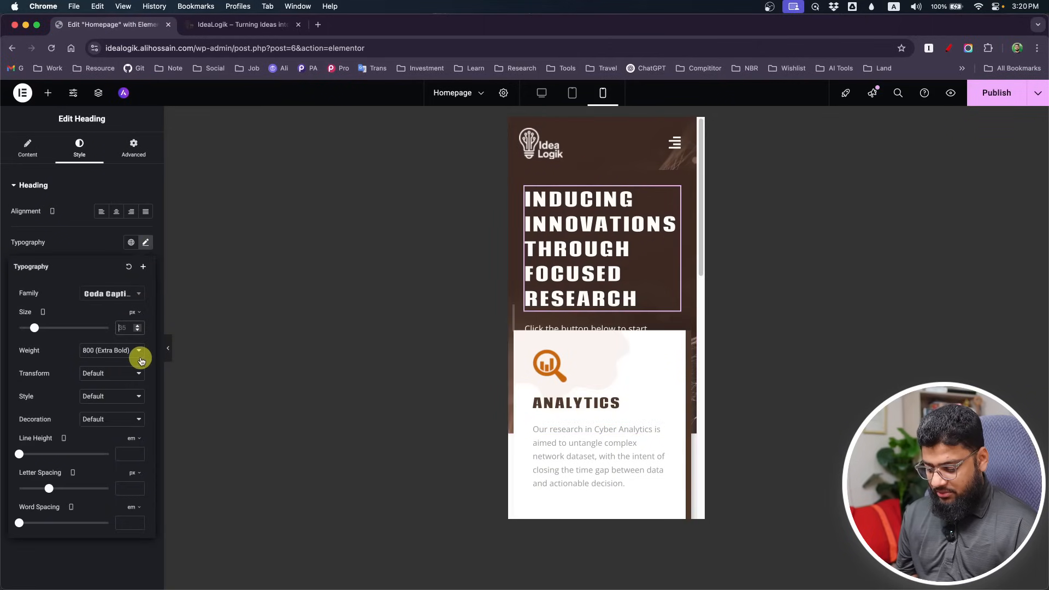
type("32")
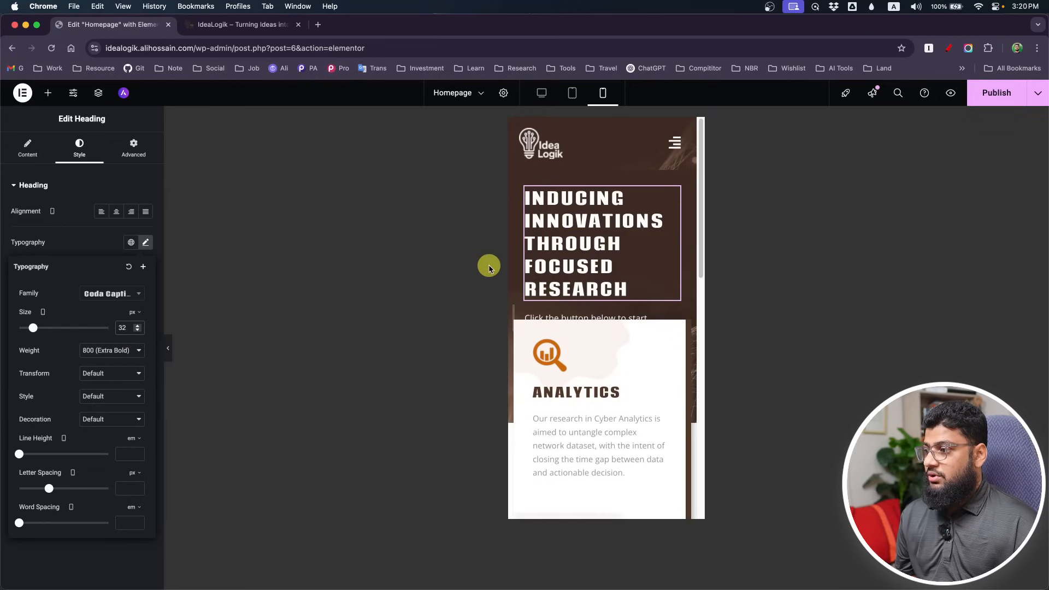
left_click(525, 187)
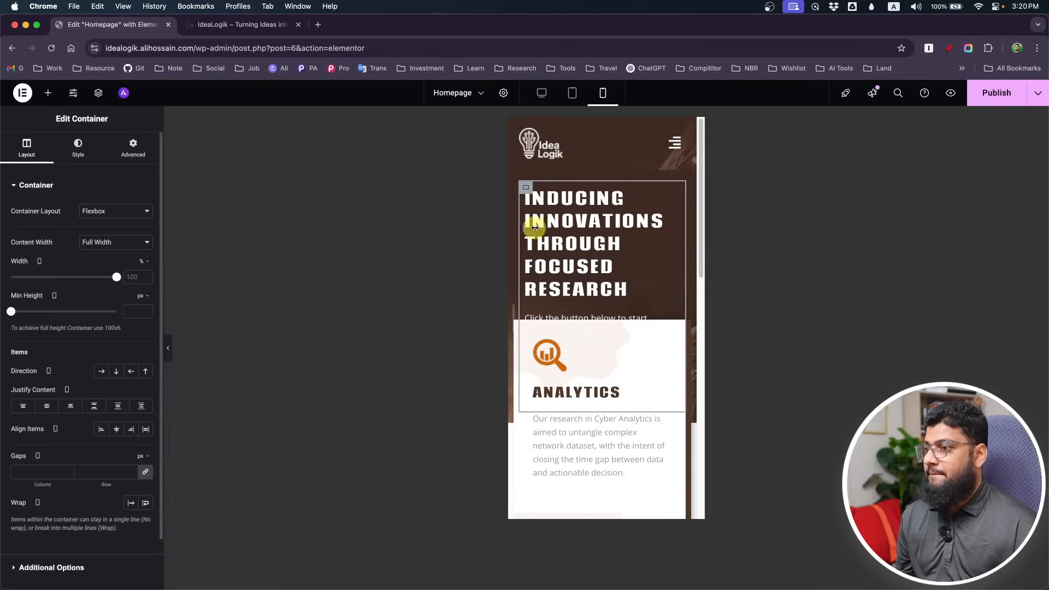
scroll(595, 258, "down", 1)
scroll(594, 258, "down", 1)
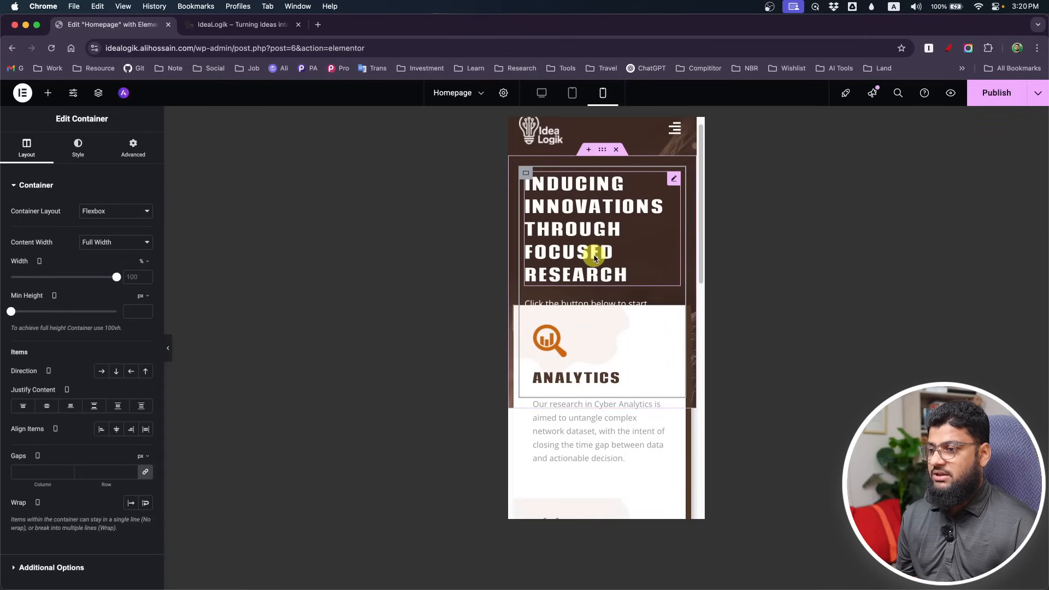
left_click(673, 182)
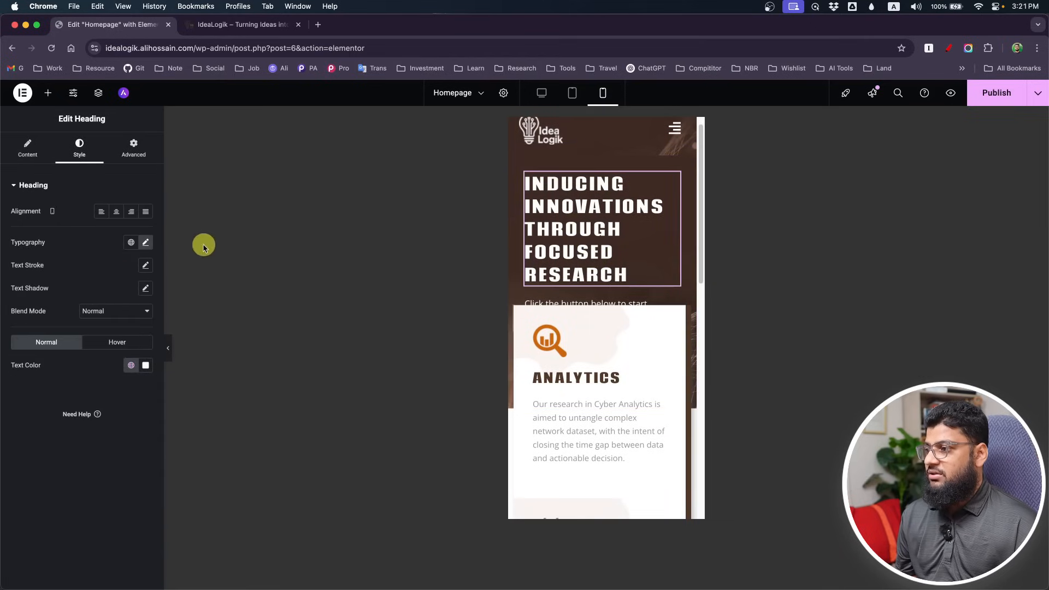
left_click(146, 242)
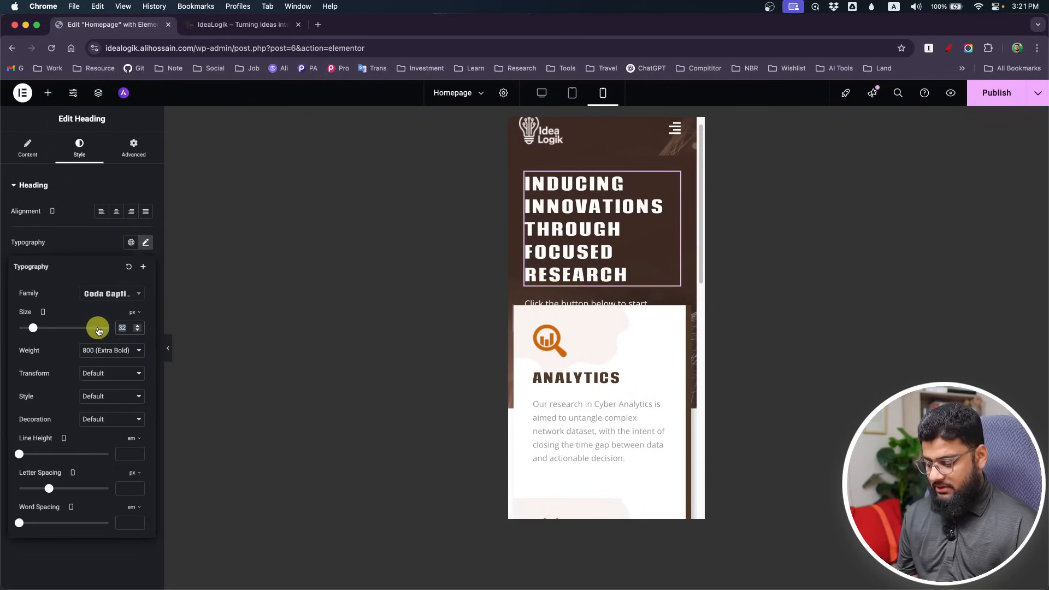
type("25")
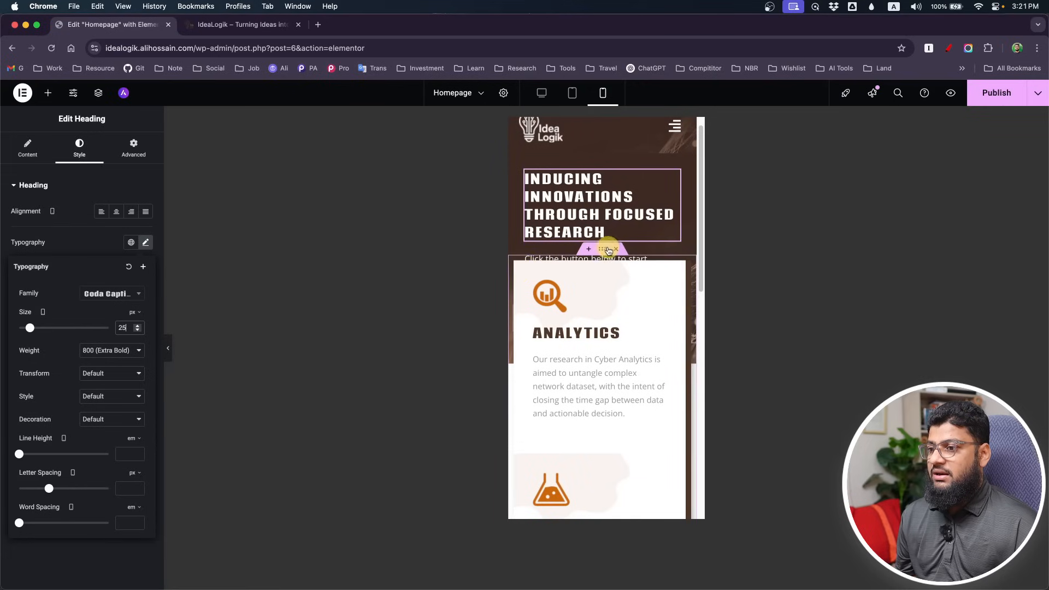
- Set the service cards container's top margin to 0 on mobile
left_click(608, 250)
left_click(22, 224)
left_click(62, 277)
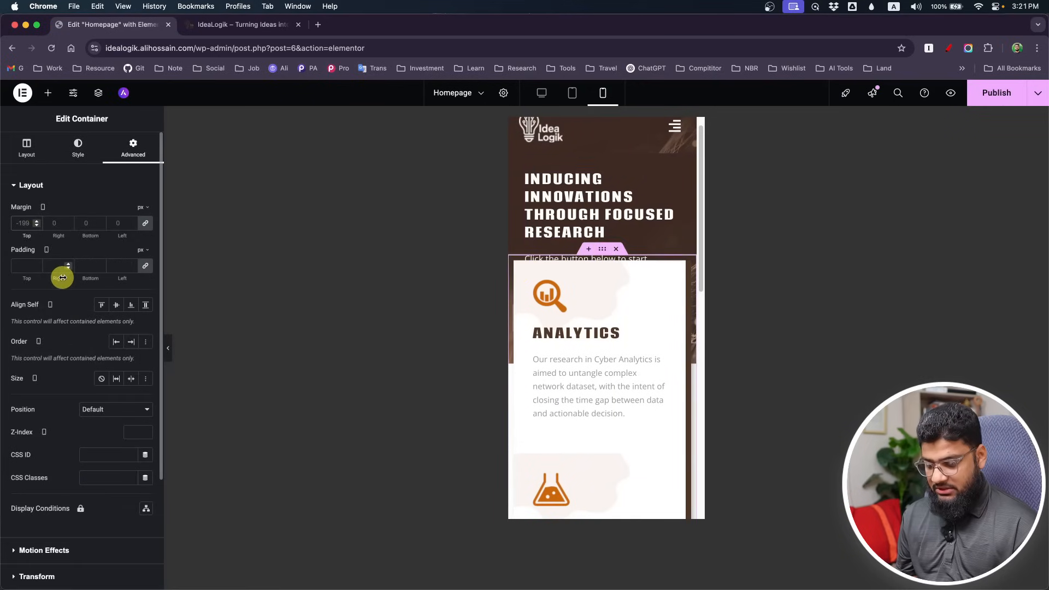
type("0")
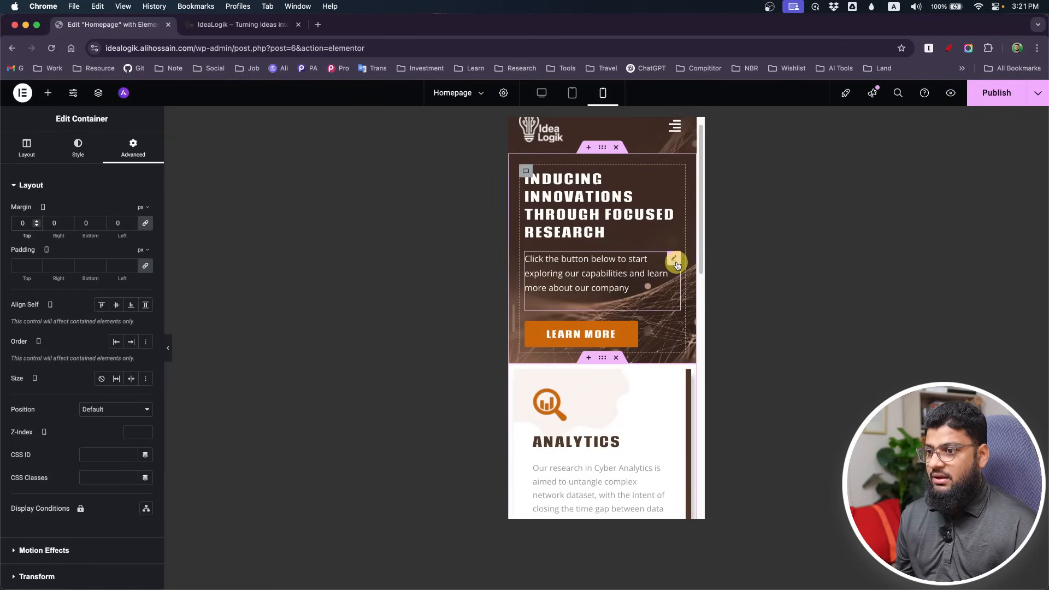
left_click(674, 260)
- Give the hero paragraph an unlinked -20 px bottom margin on mobile
left_click(80, 148)
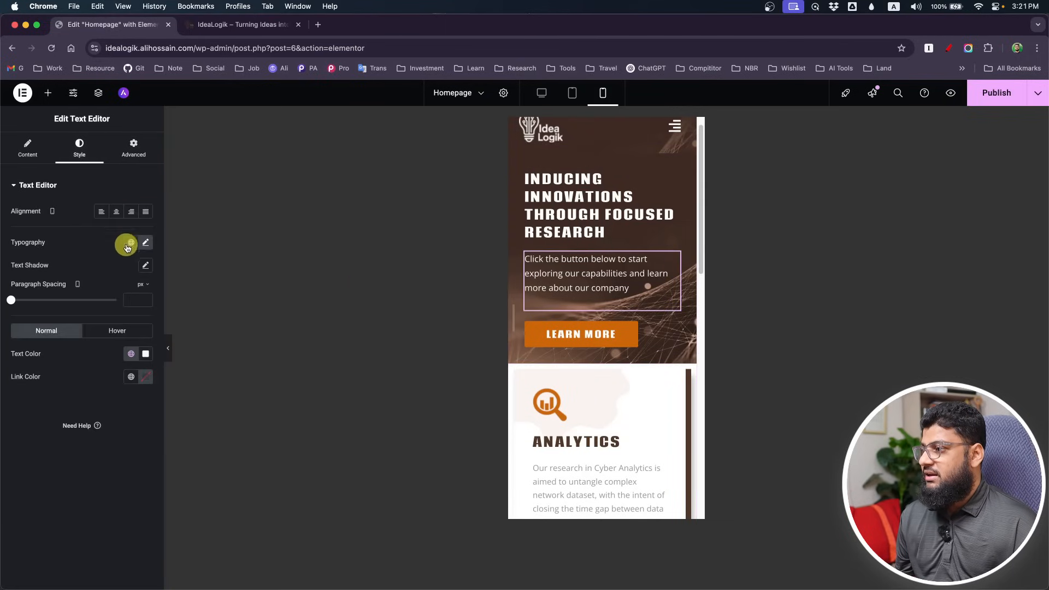
left_click(144, 244)
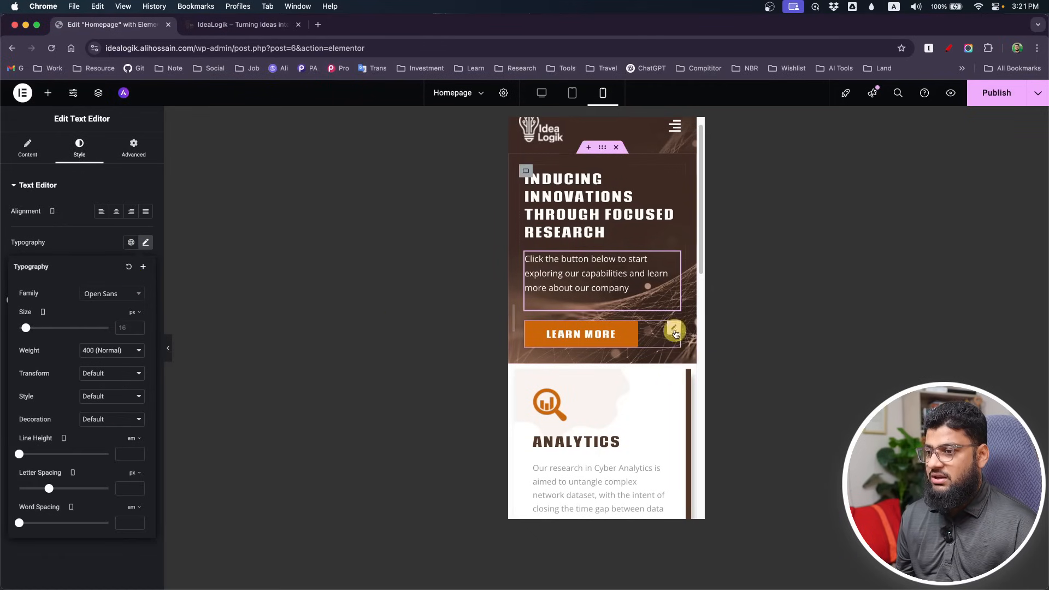
left_click(134, 147)
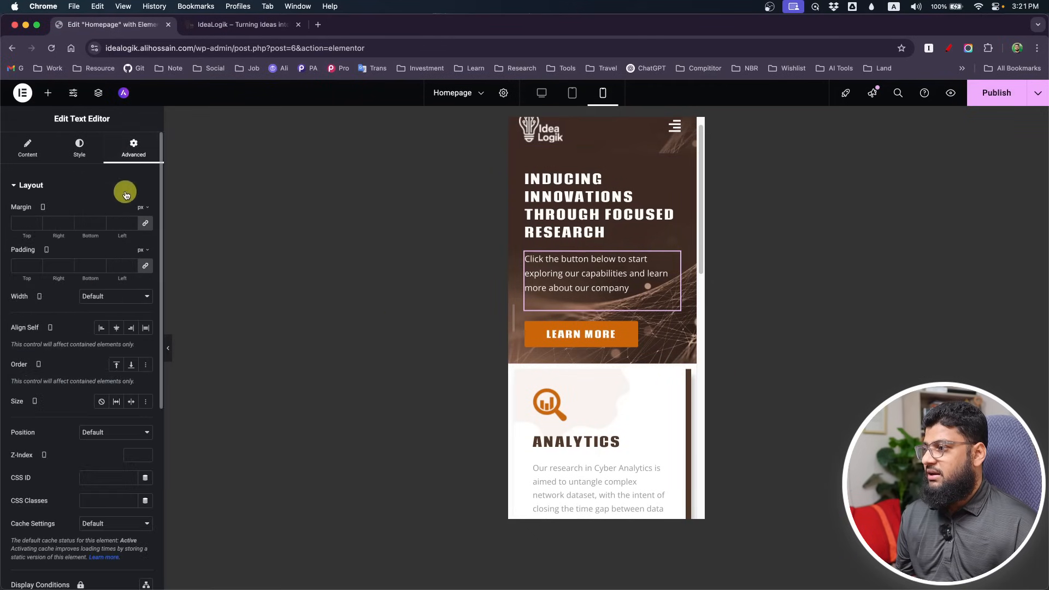
left_click(147, 223)
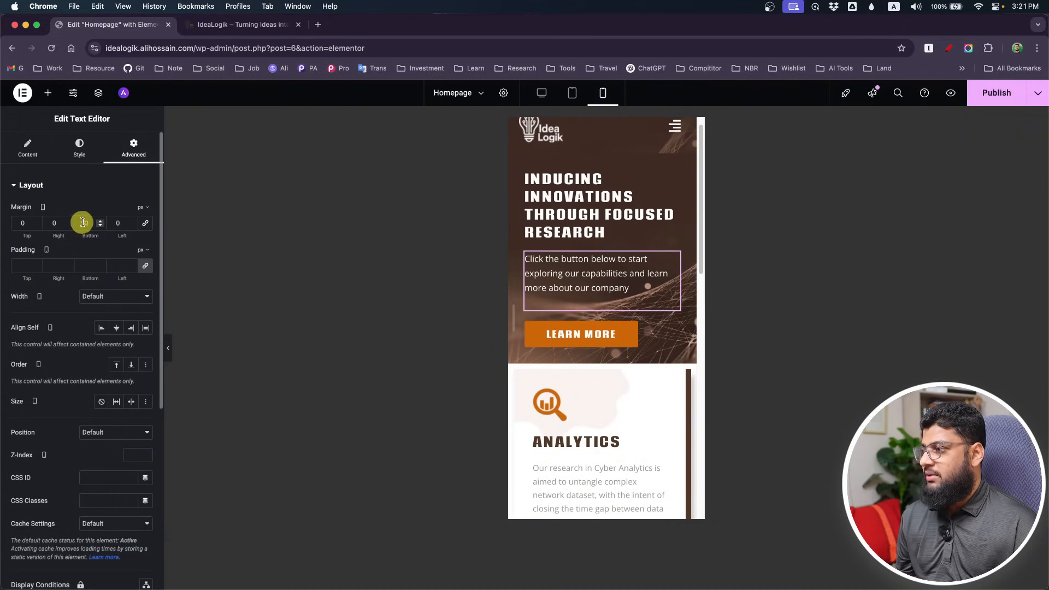
double_click(90, 223)
type("-14")
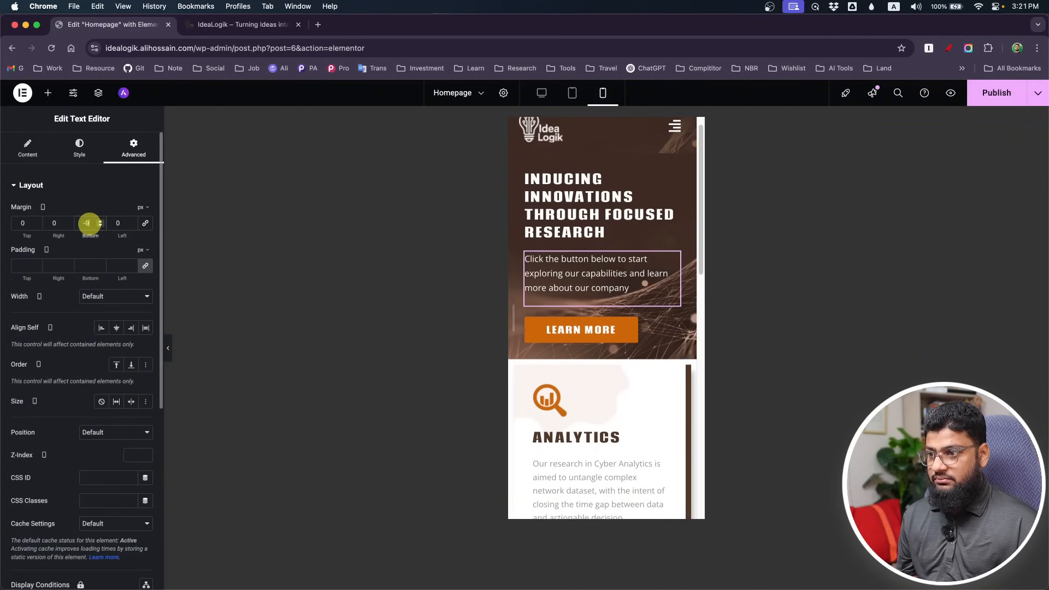
key("Down")
key("Down")
key("Down")
key("Down")
key("Down")
key("Down")
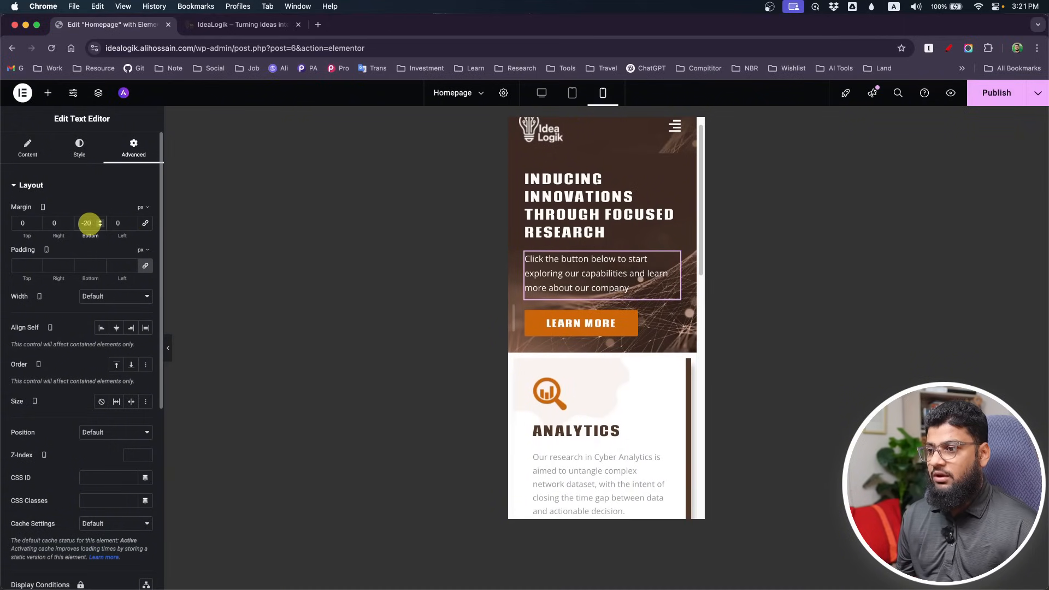
scroll(638, 306, "up", 1)
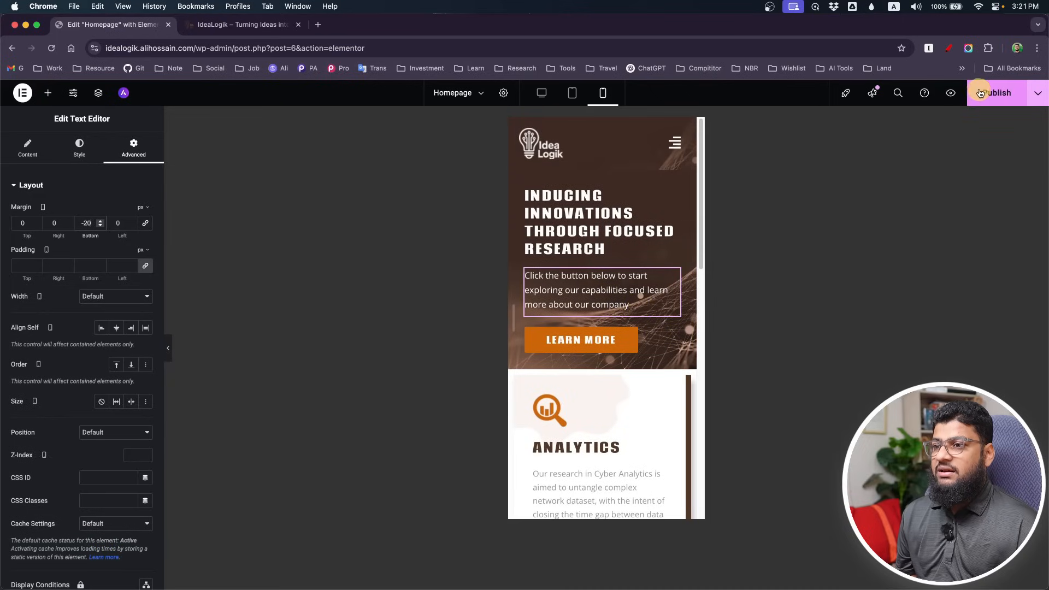
scroll(662, 328, "down", 3)
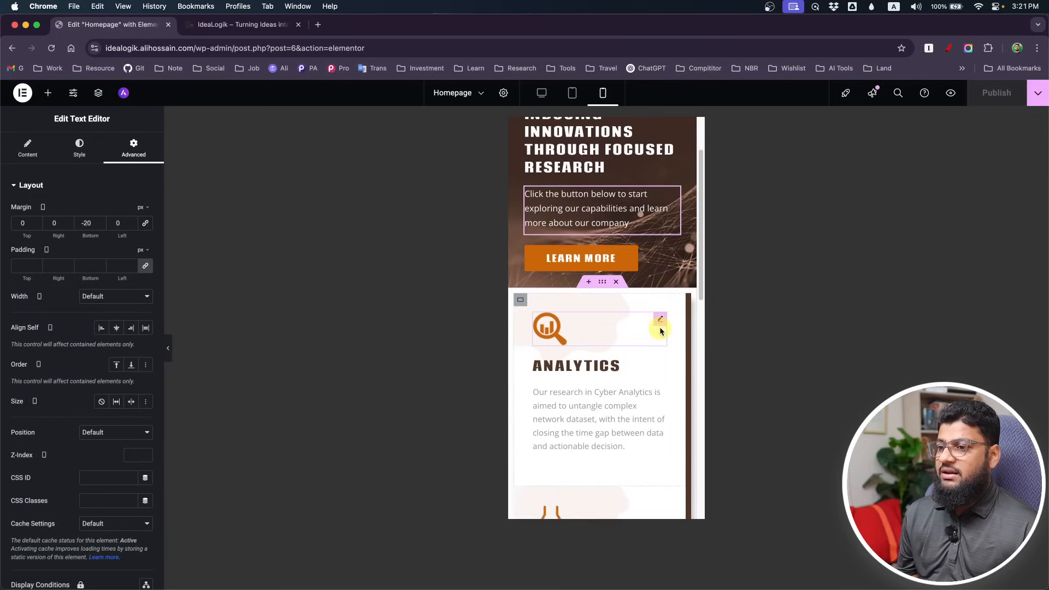
scroll(609, 322, "down", 3)
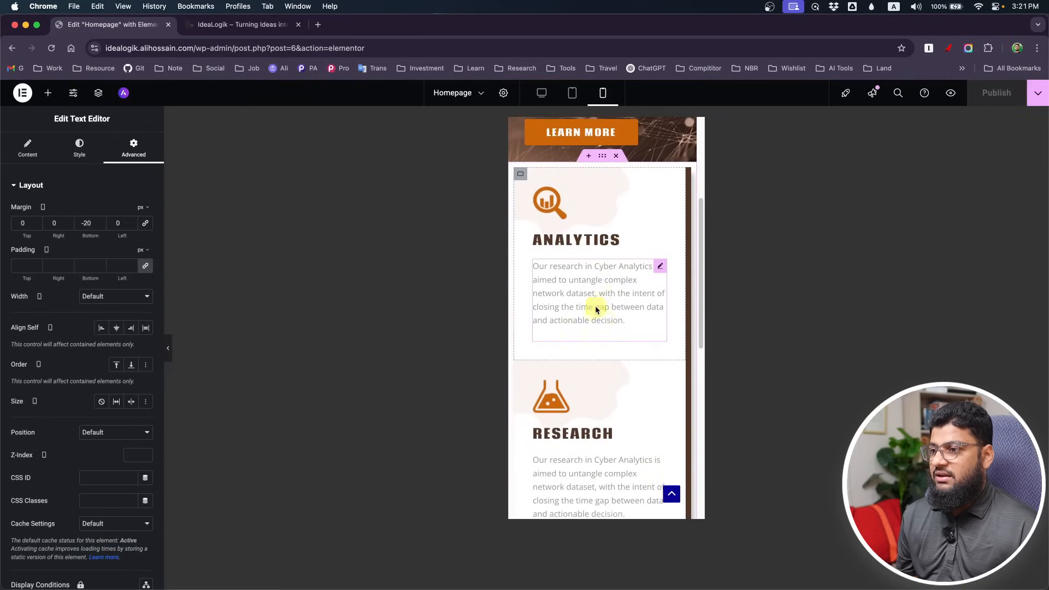
- Set the Analytics card's margins to 15 px on every side
left_click(520, 176)
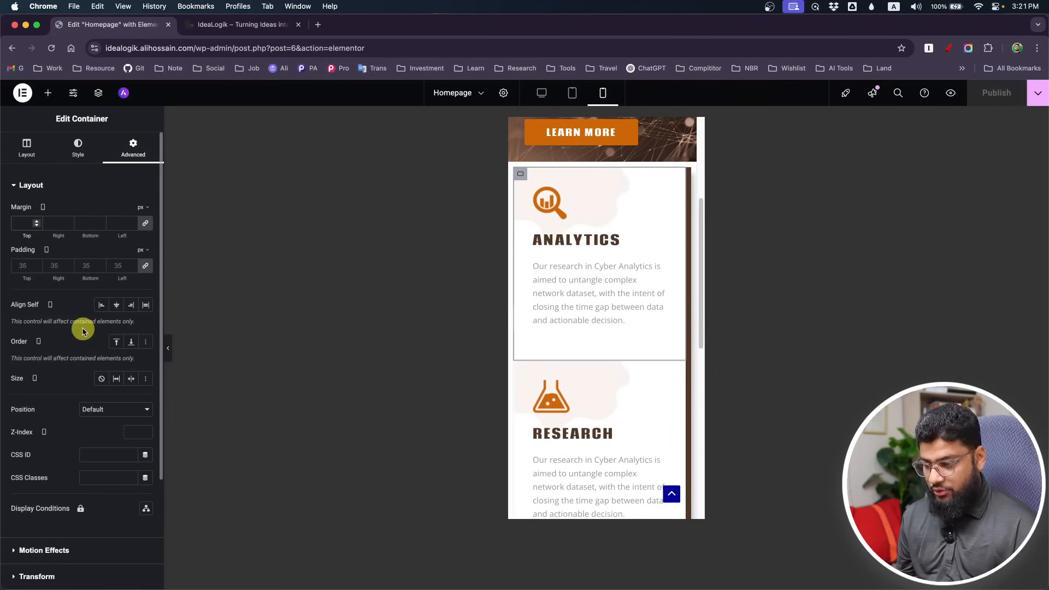
type("0")
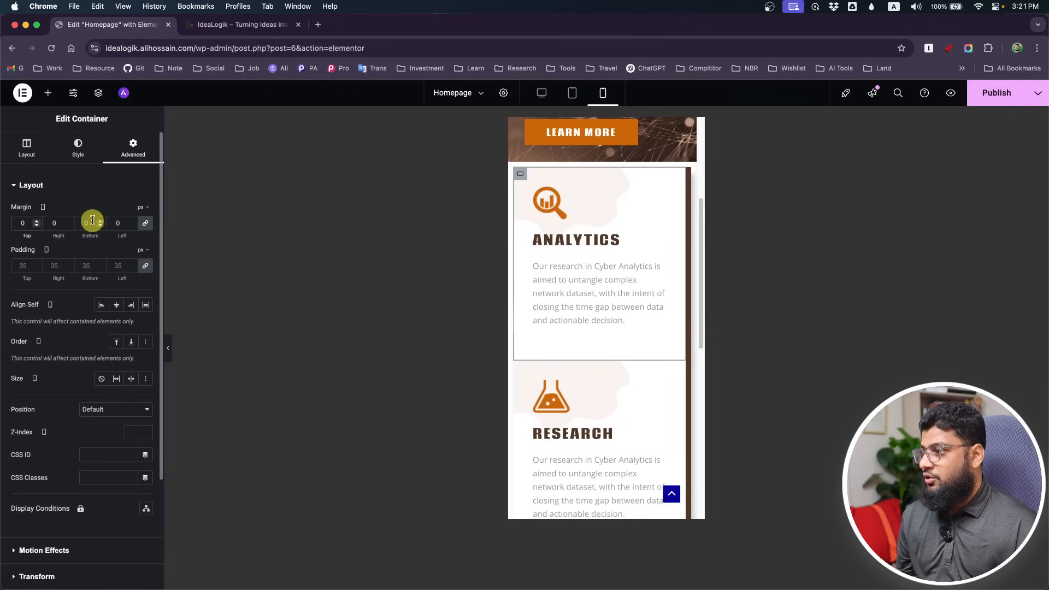
left_click(92, 220)
- Change the Analytics card's mobile margin to 0/0/15/0, keeping only the 15 px bottom margin
type("15")
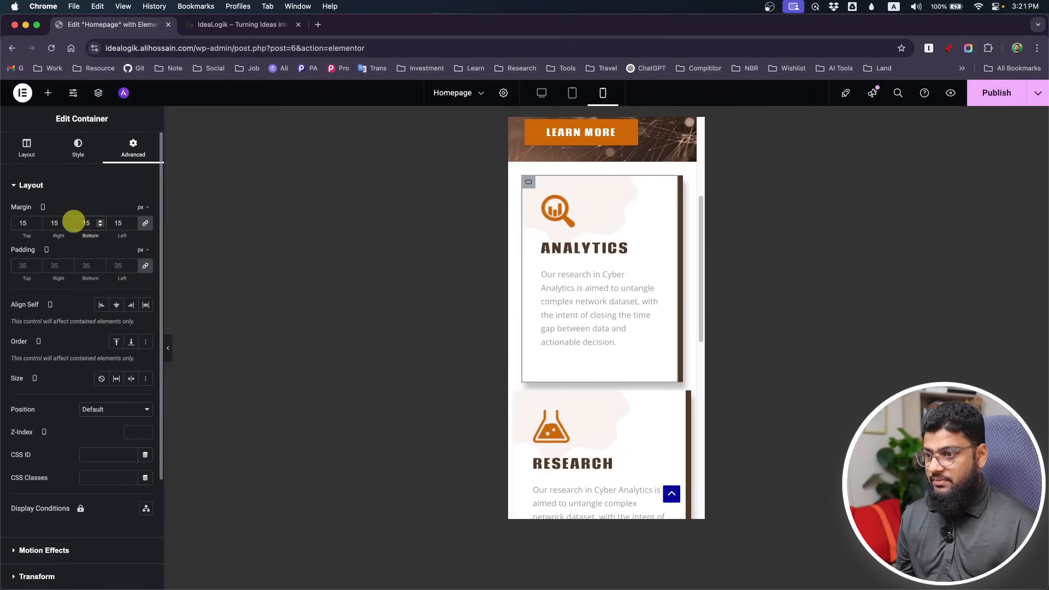
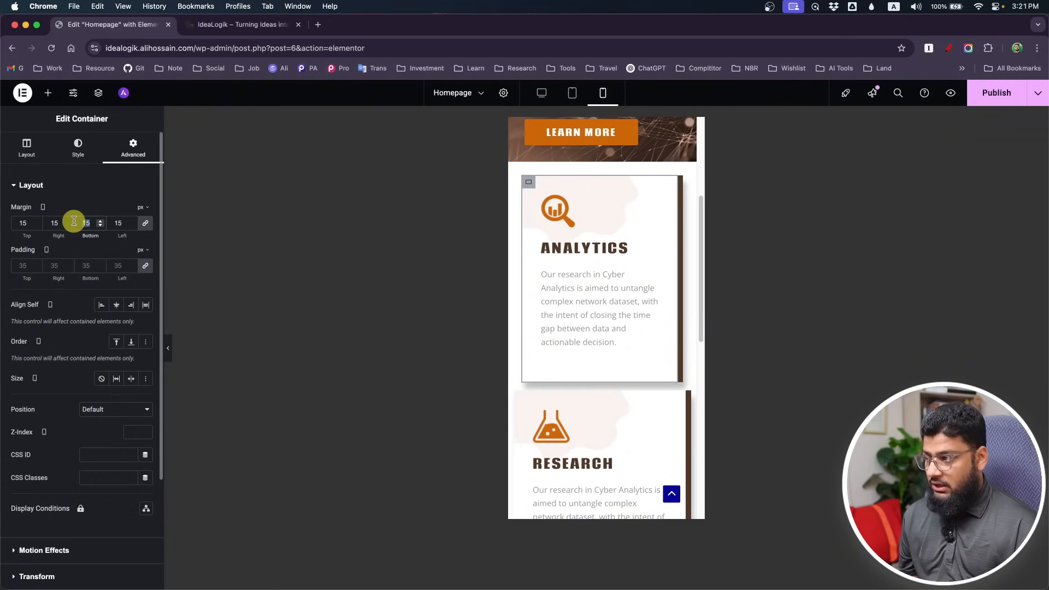
- Set the Analytics card's margins to 15 px on every side
- Change the Analytics card's mobile margin to 0/0/15/0, keeping only the 15 px bottom margin
type("0")
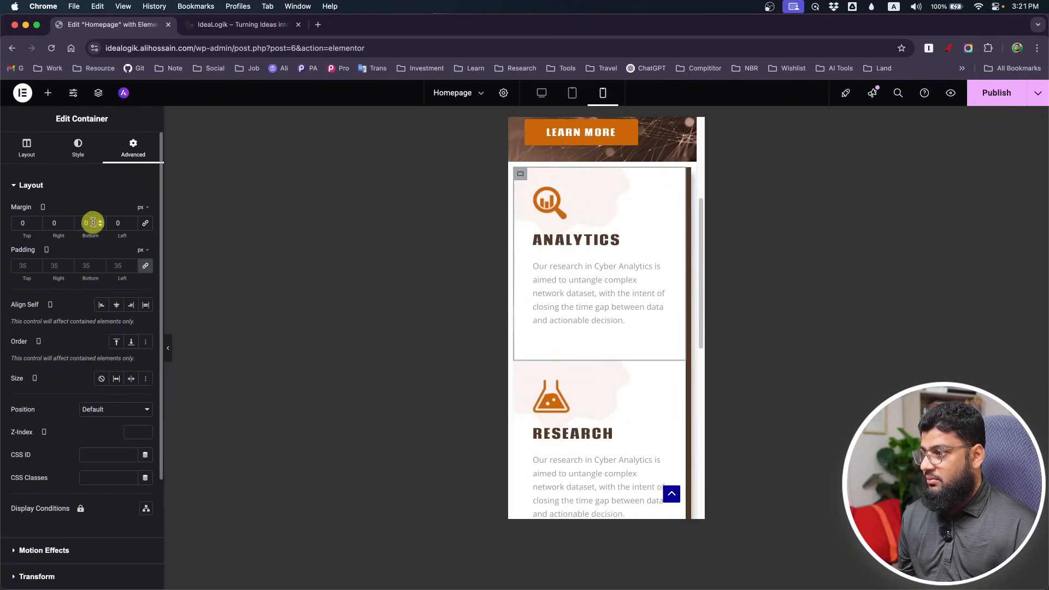
type("15")
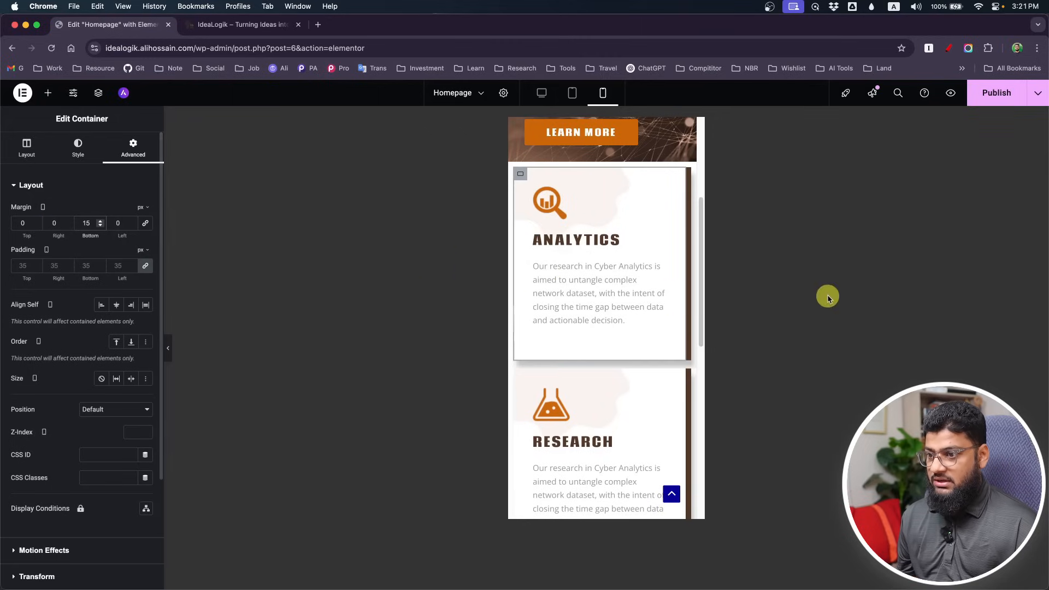
scroll(620, 353, "down", 3)
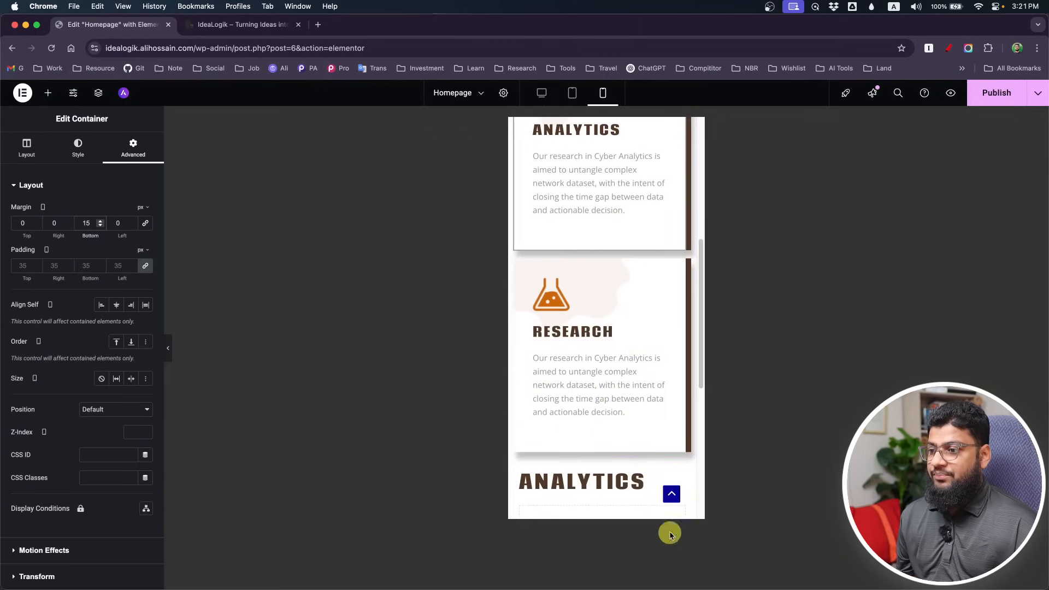
scroll(682, 433, "up", 4)
scroll(682, 434, "down", 5)
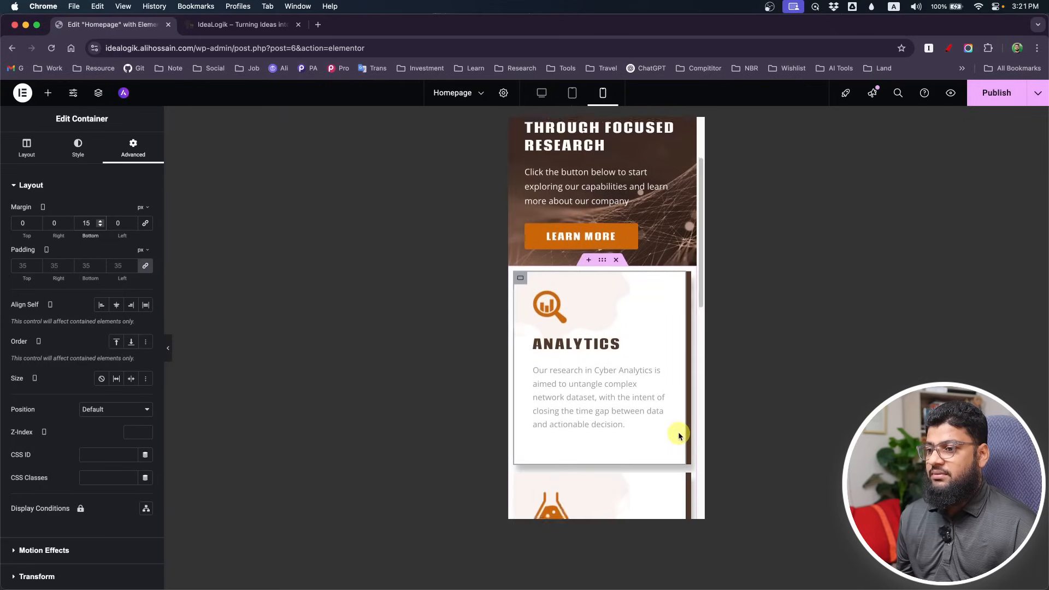
scroll(680, 435, "down", 3)
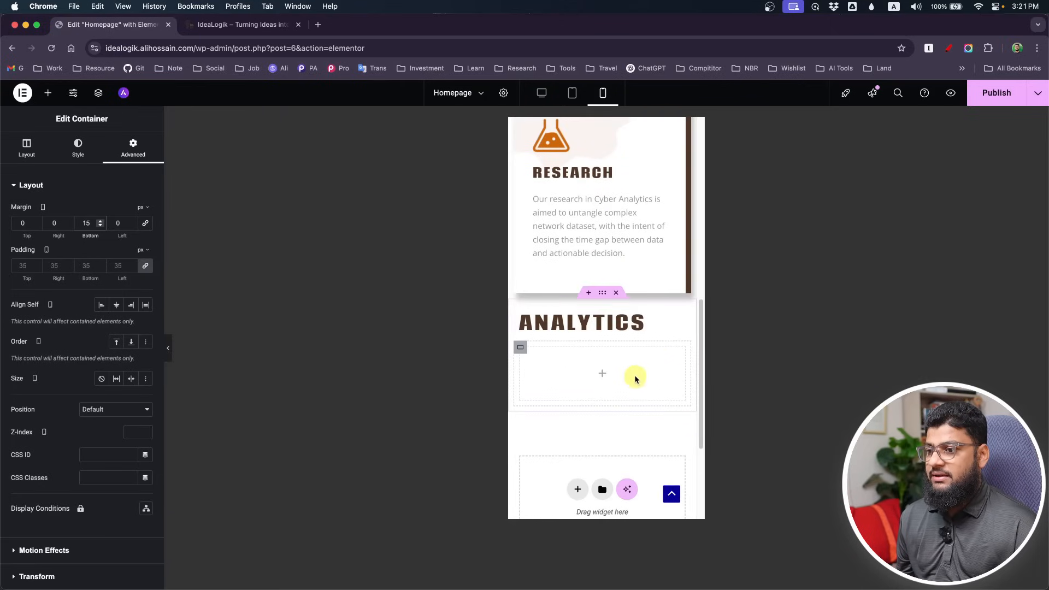
- Publish the homepage and review it in the desktop layout
left_click(1004, 98)
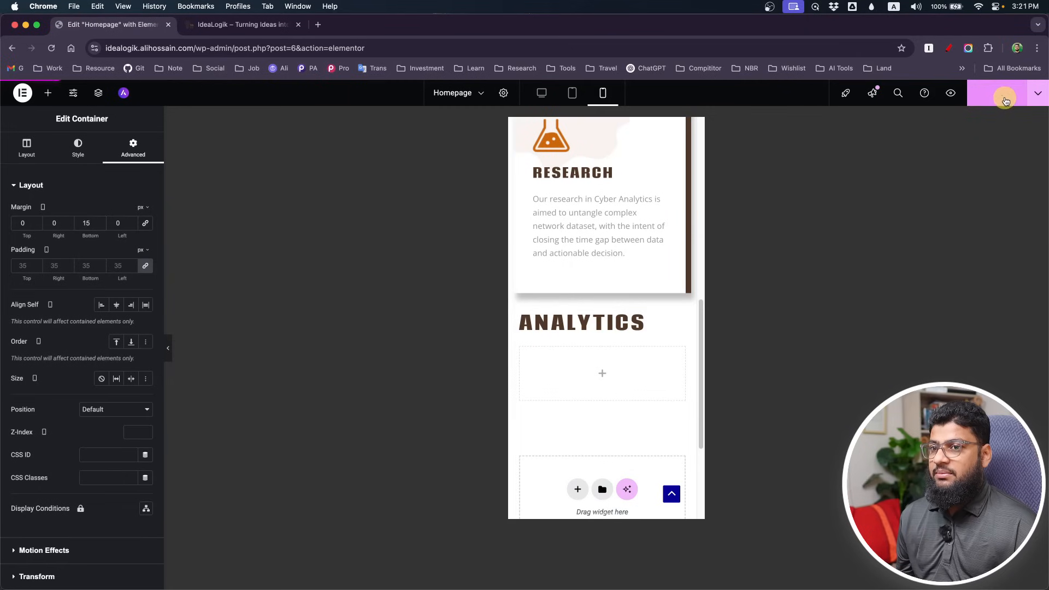
left_click(541, 93)
scroll(395, 403, "up", 1)
scroll(382, 421, "up", 4)
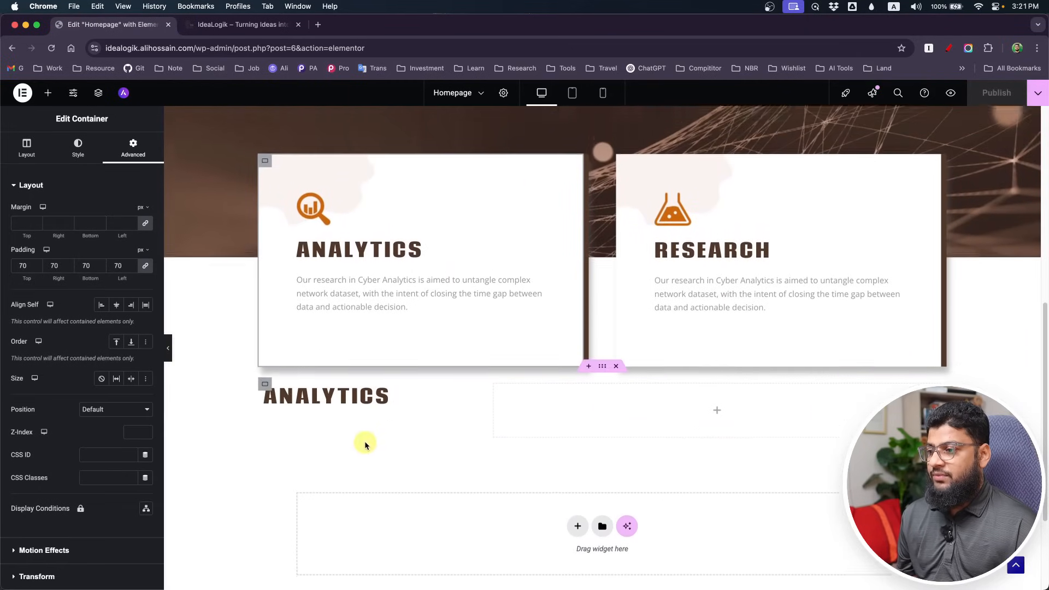
scroll(361, 382, "down", 6)
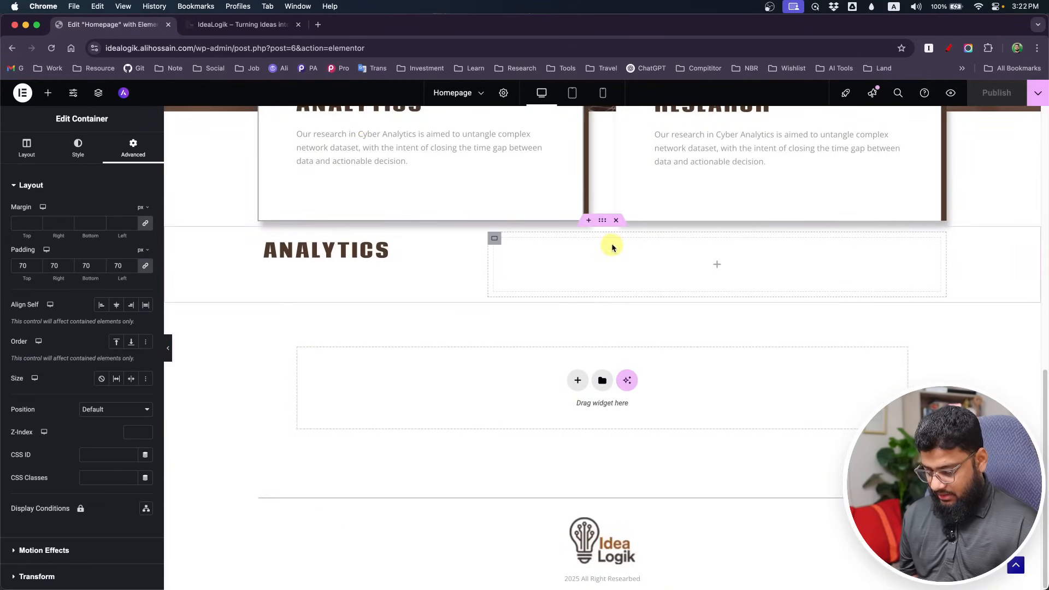
- Sample the light grey page background colour from the Photoshop design
key("super+Tab")
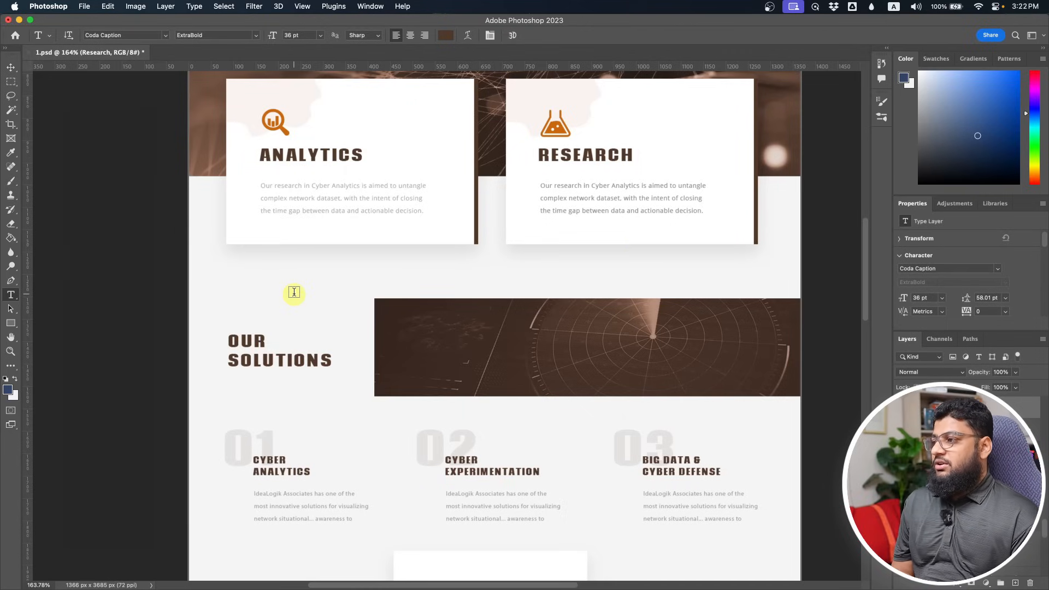
left_click(8, 389)
left_click(215, 282)
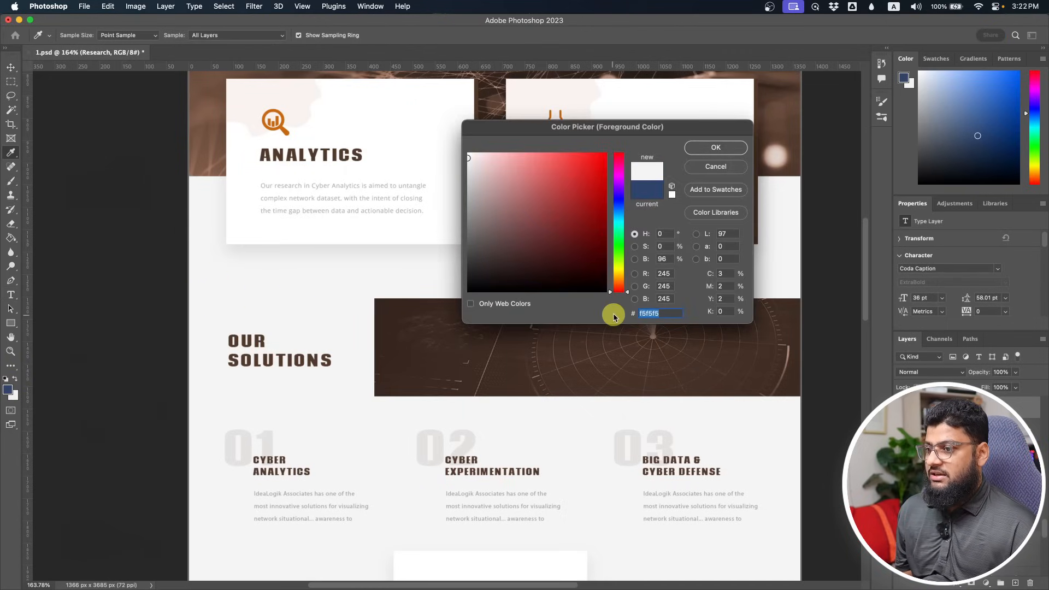
key("super+Tab")
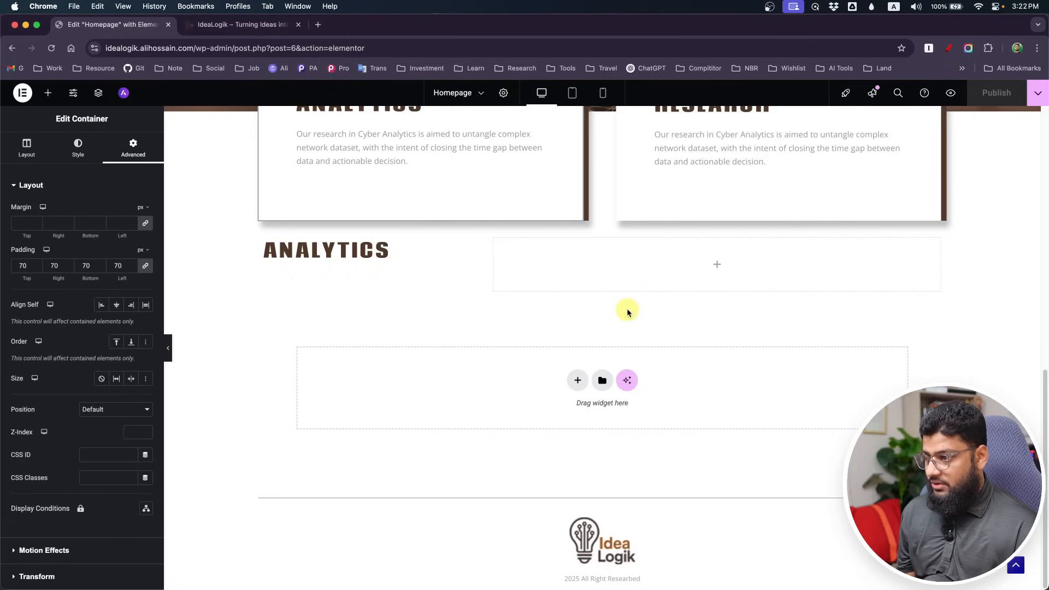
- Give the site a Classic background of custom colour f5f5f5 in Site Settings and save
scroll(244, 347, "up", 3)
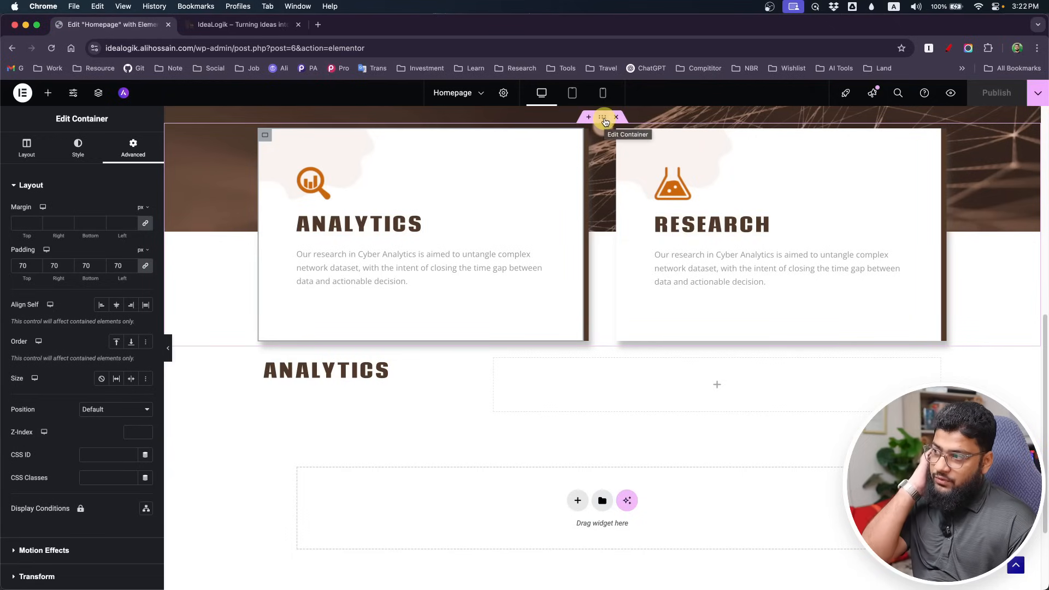
left_click(75, 94)
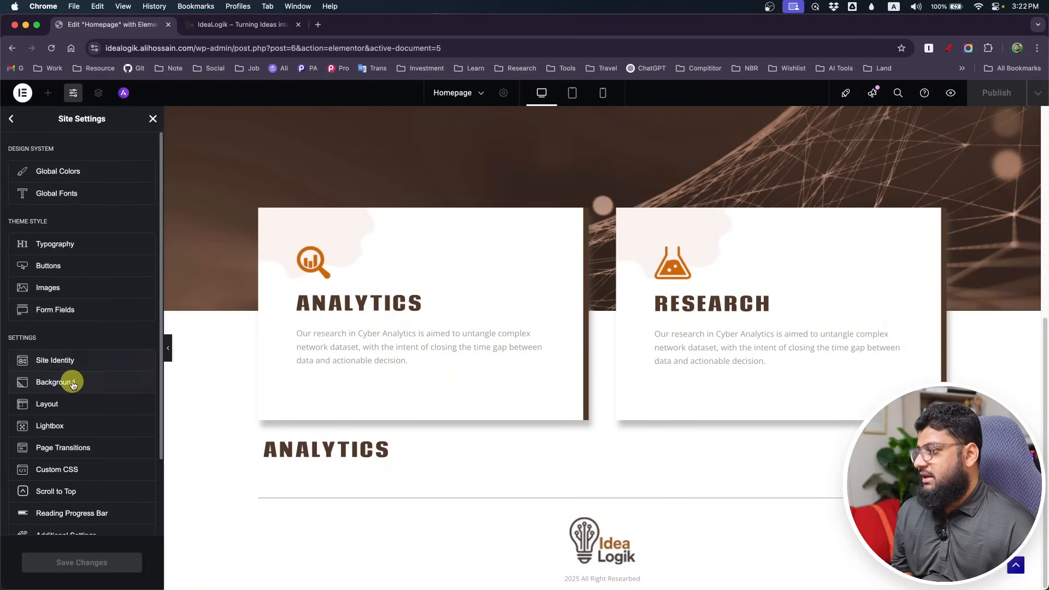
left_click(73, 382)
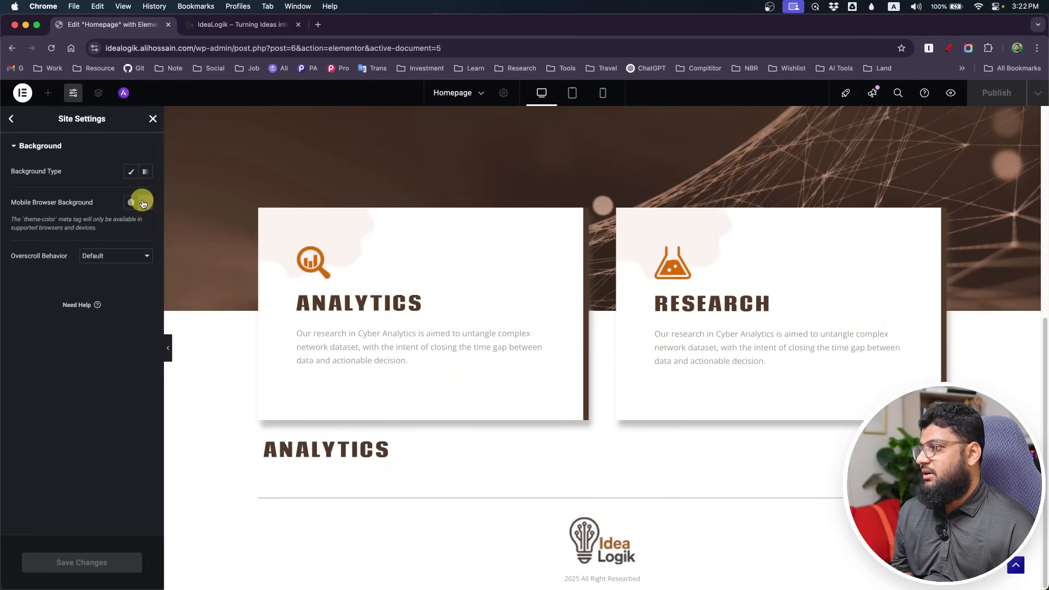
left_click(131, 173)
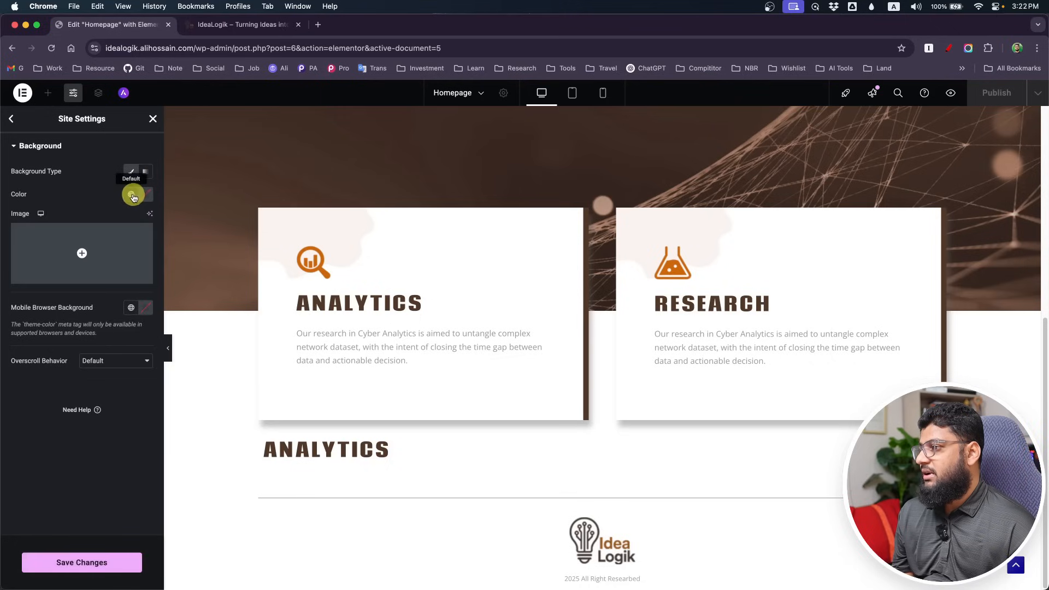
left_click(132, 194)
left_click(90, 265)
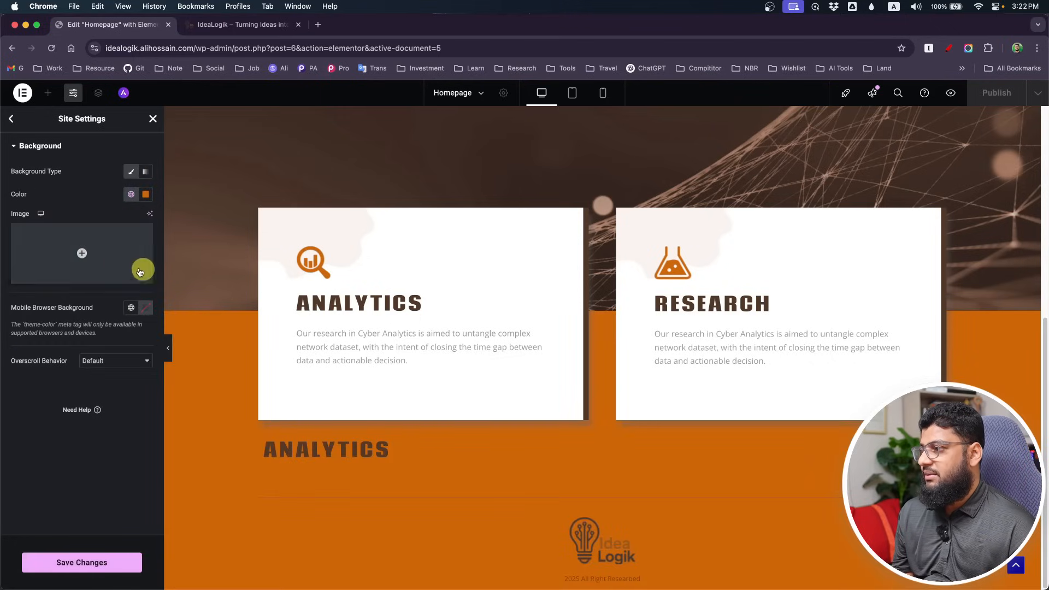
left_click(144, 195)
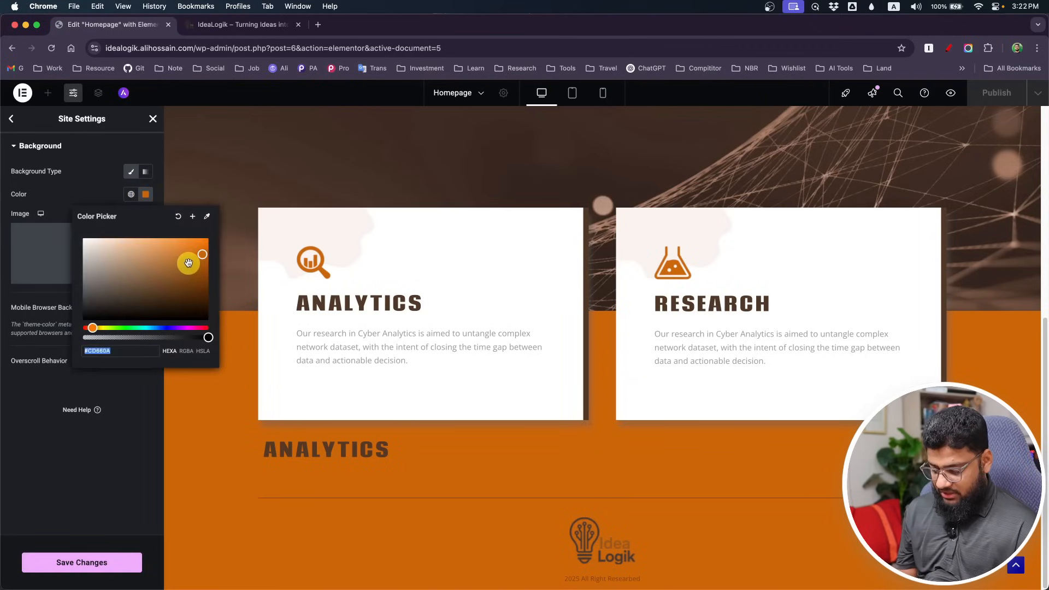
type("f5f5f5")
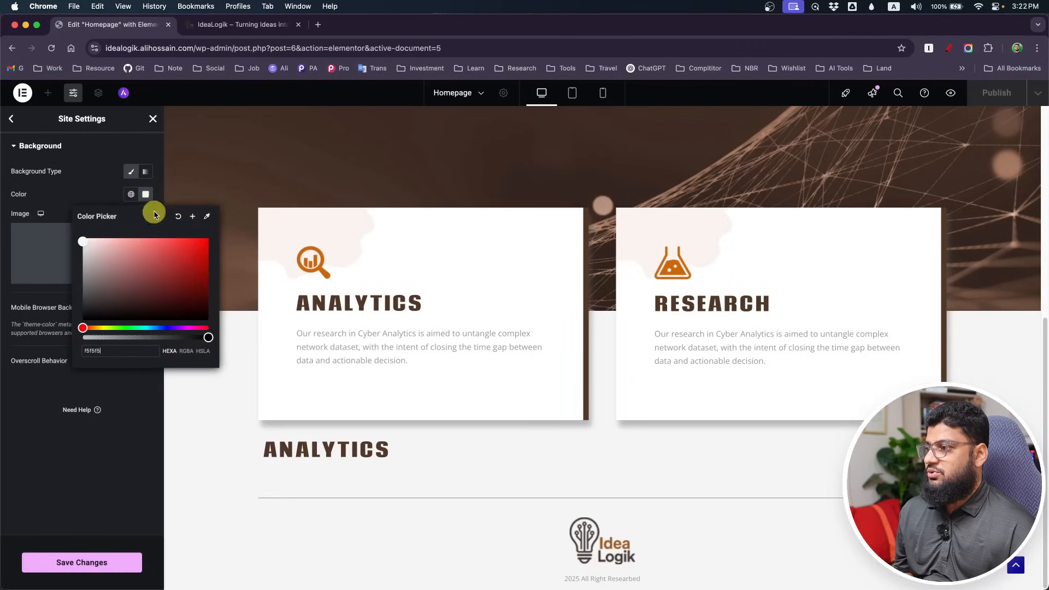
left_click(146, 194)
left_click(111, 563)
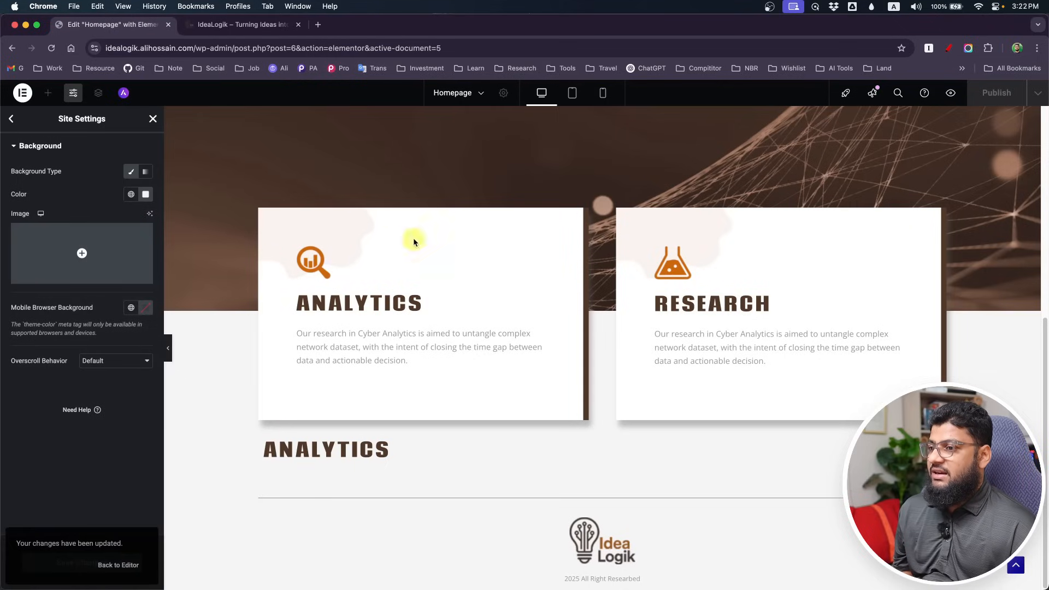
left_click(153, 121)
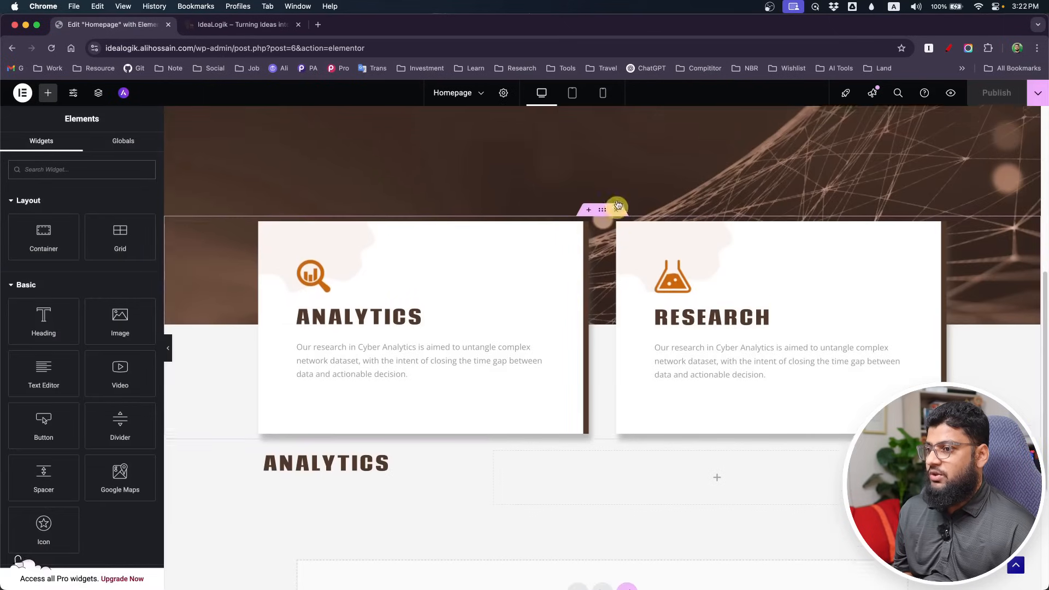
- Try the Secondary global colour on the cards container background, then clear it
scroll(580, 426, "down", 10)
scroll(595, 274, "up", 3)
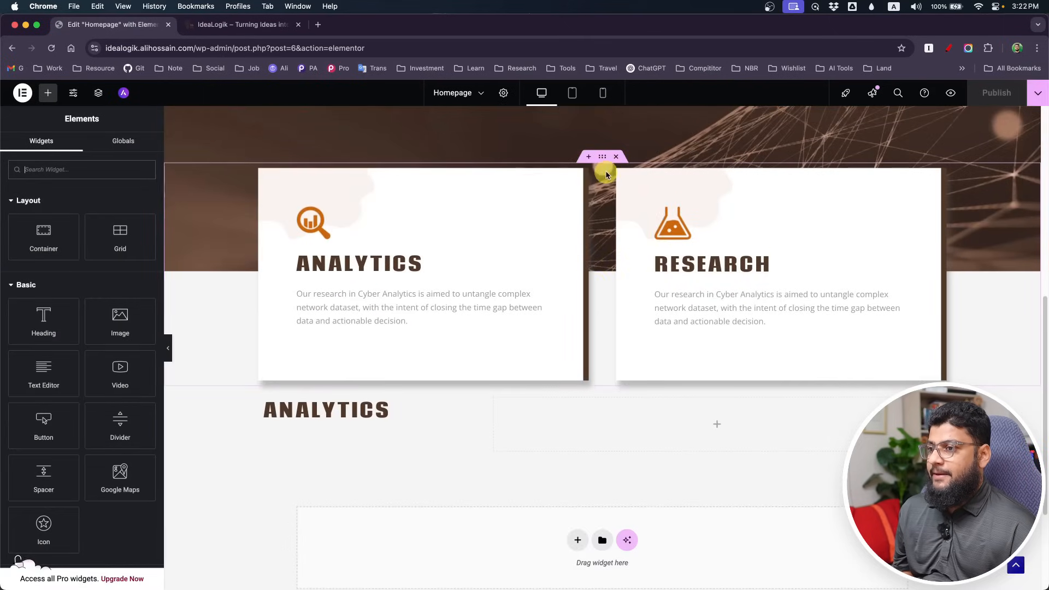
left_click(605, 160)
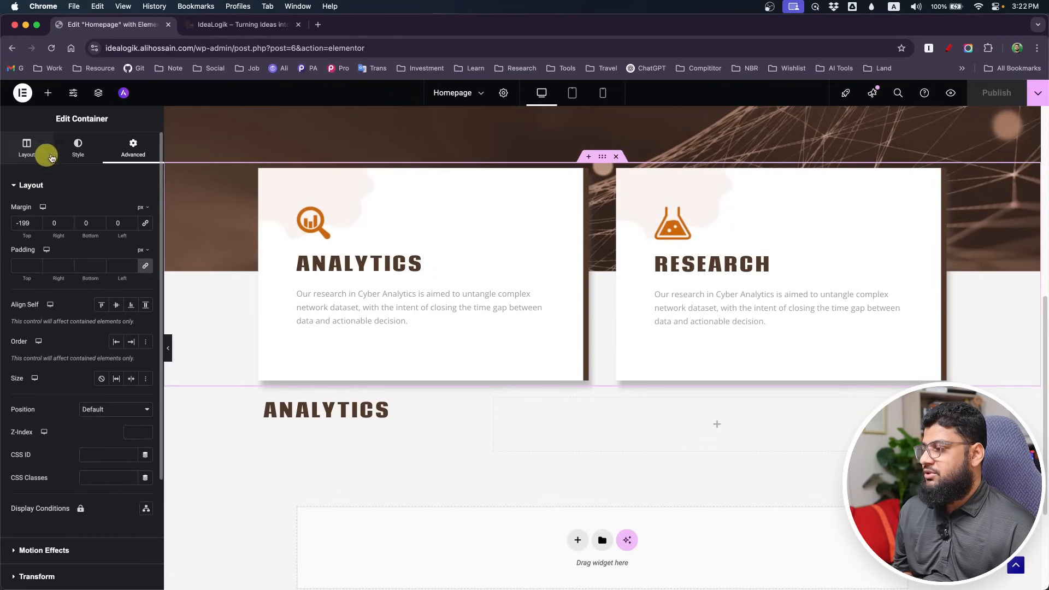
left_click(81, 156)
left_click(102, 234)
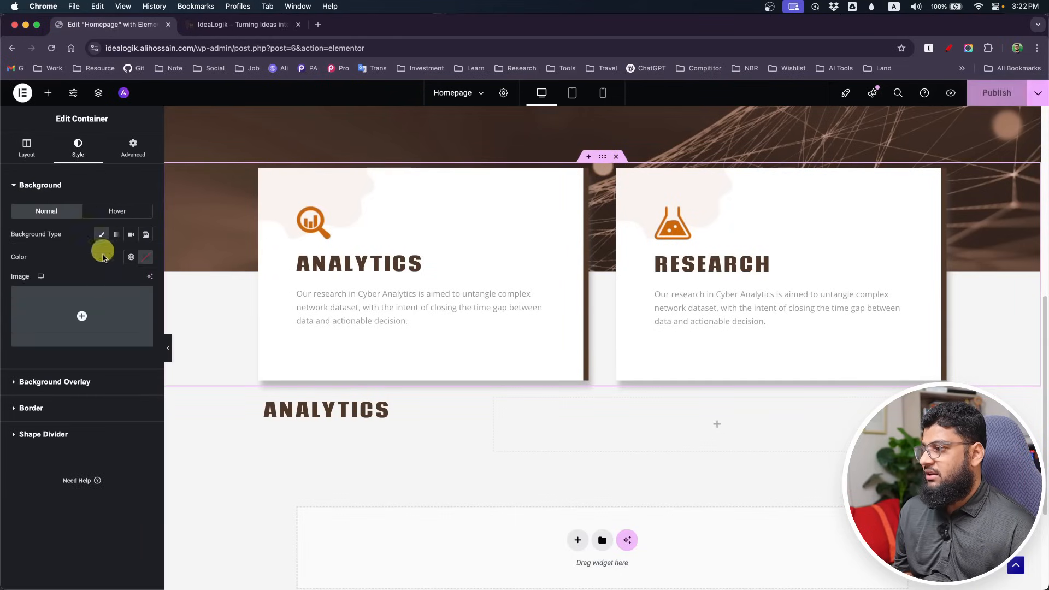
left_click(131, 263)
left_click(71, 328)
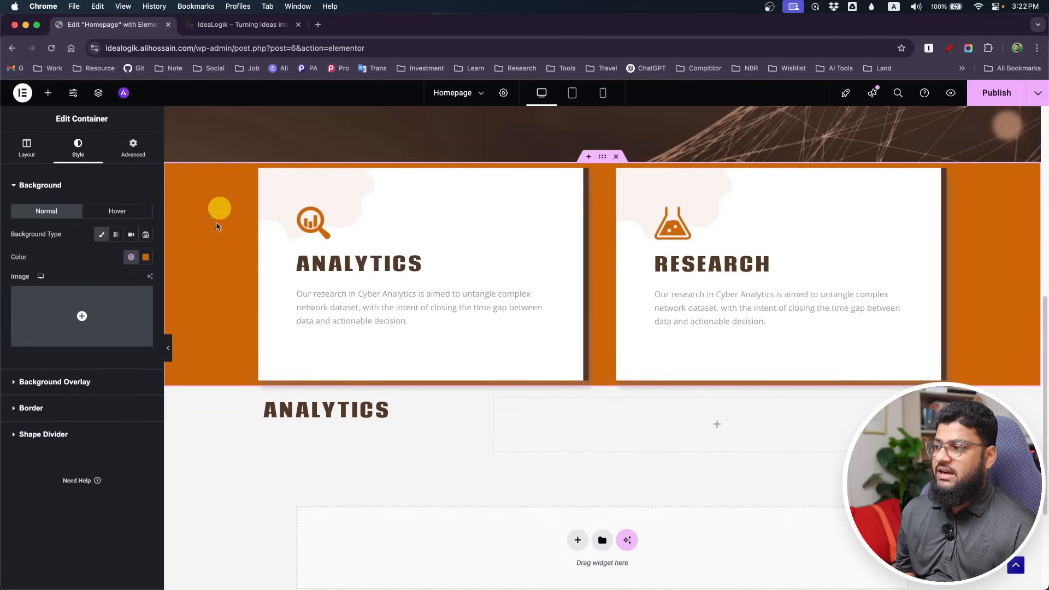
left_click(132, 258)
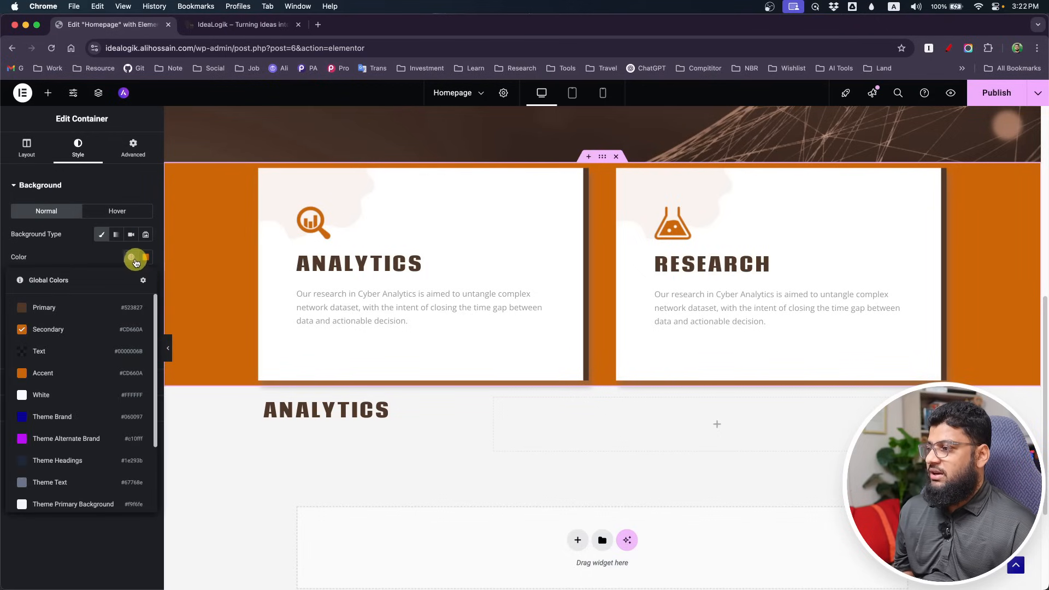
left_click(63, 339)
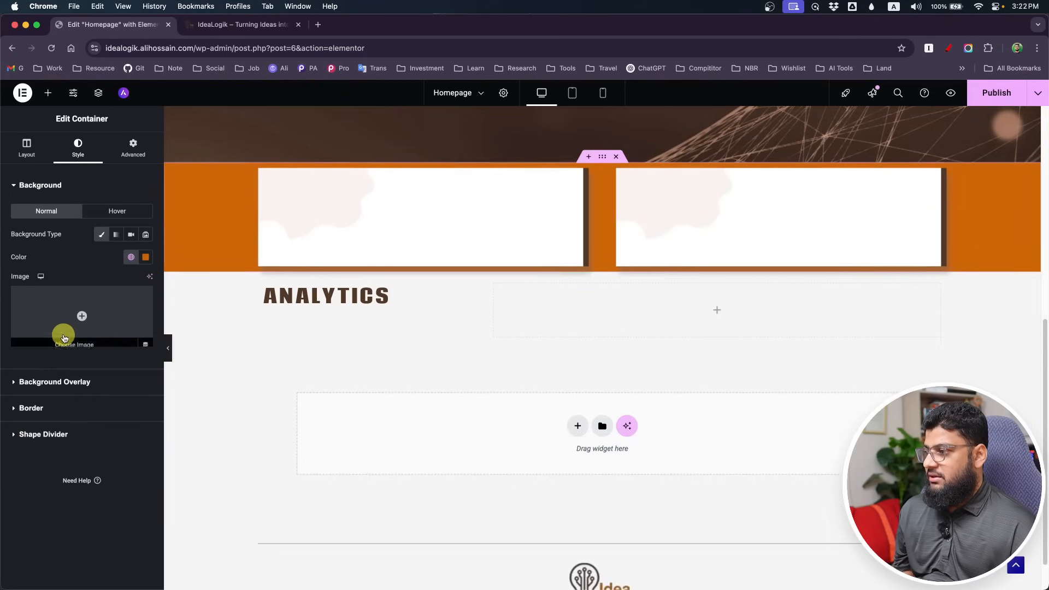
left_click(133, 258)
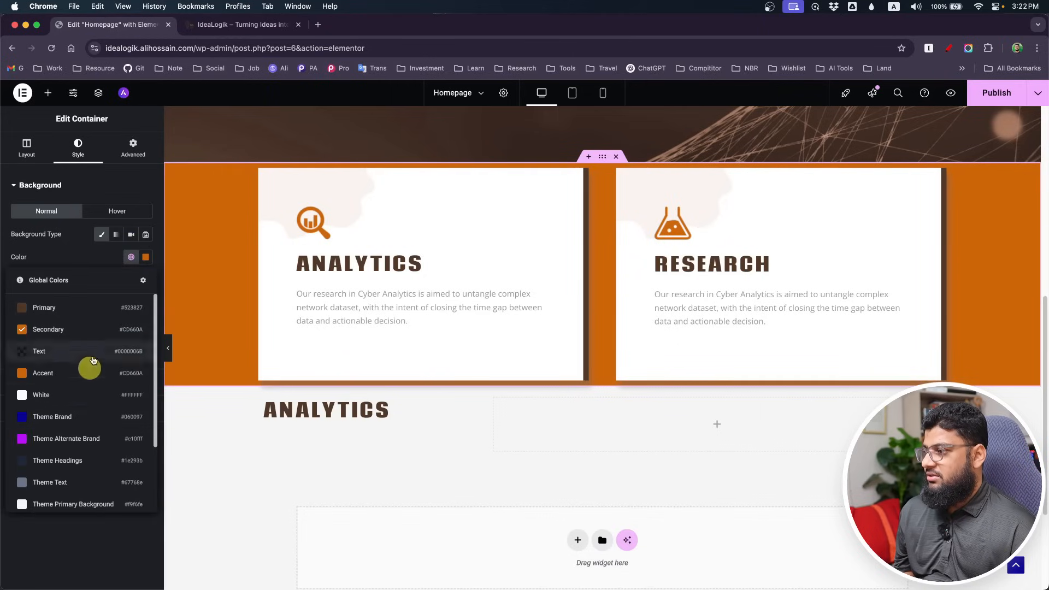
left_click(145, 257)
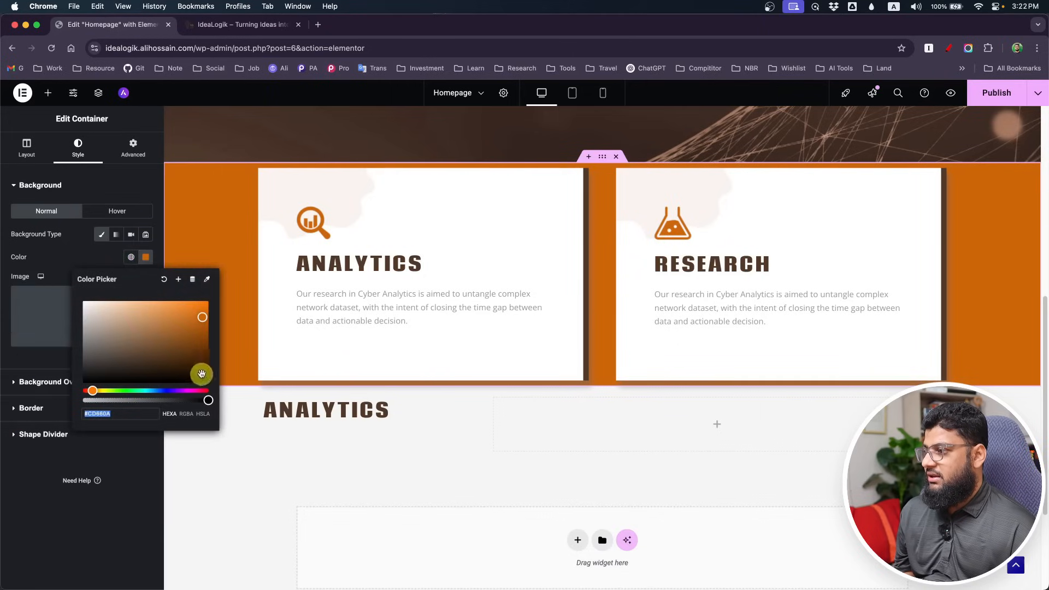
left_click(164, 279)
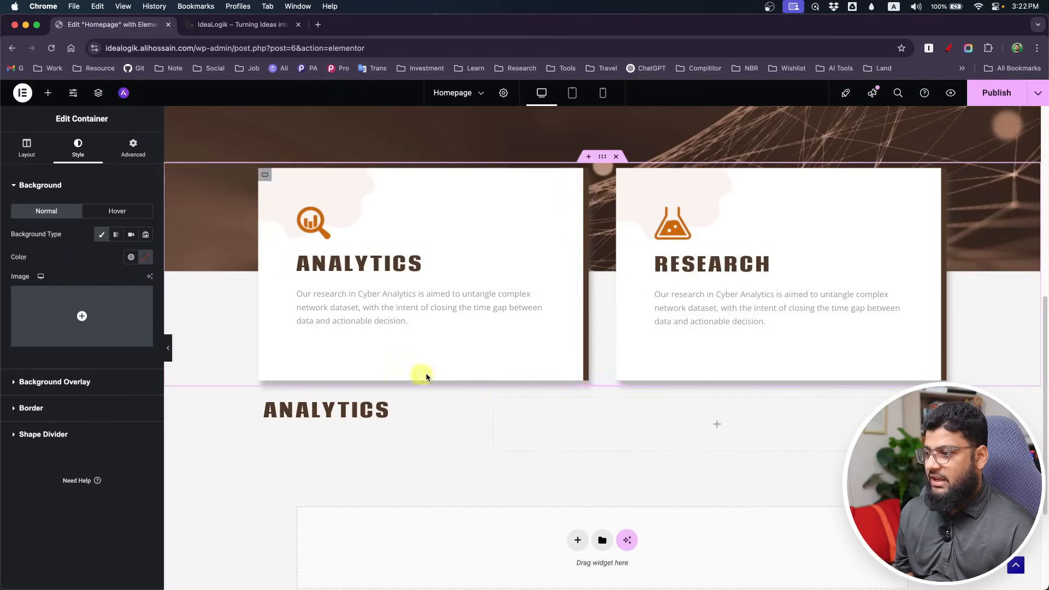
scroll(401, 451, "down", 3)
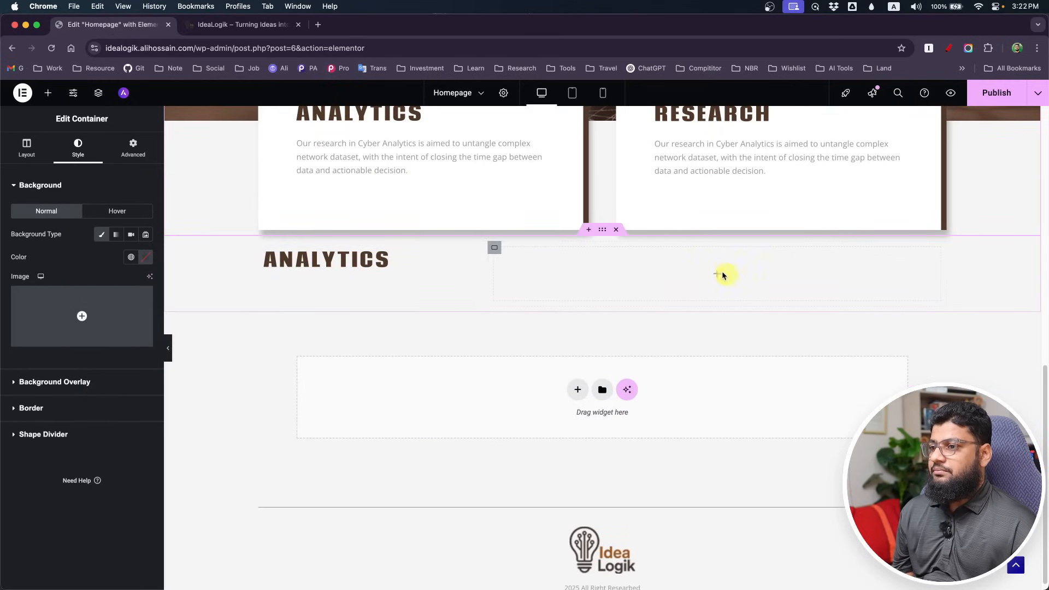
- Pad the ANALYTICS row container 15 px on each side, with 100 px at the top
left_click(605, 235)
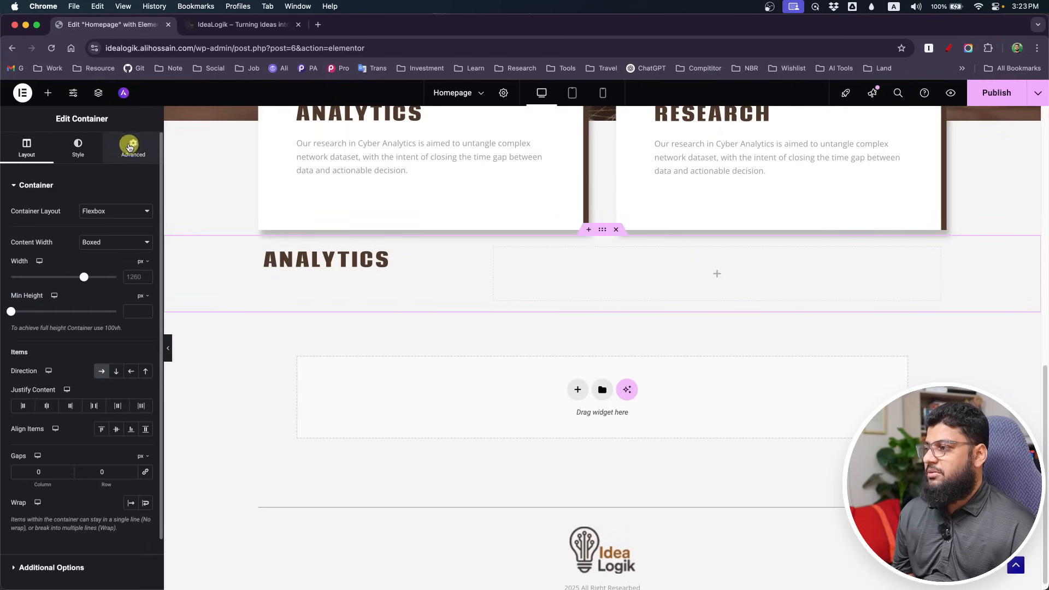
left_click(132, 147)
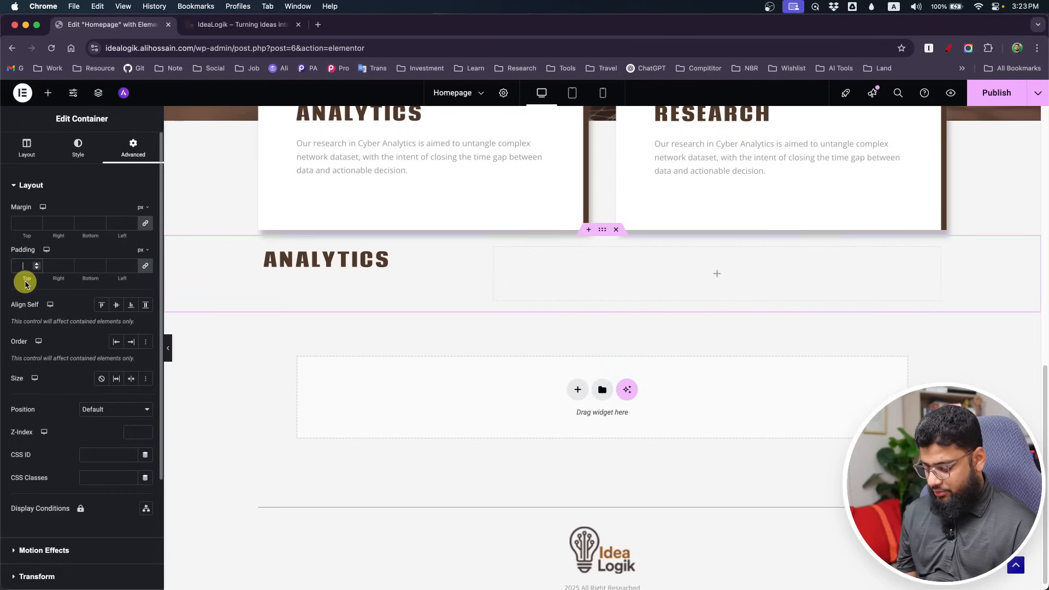
type("15")
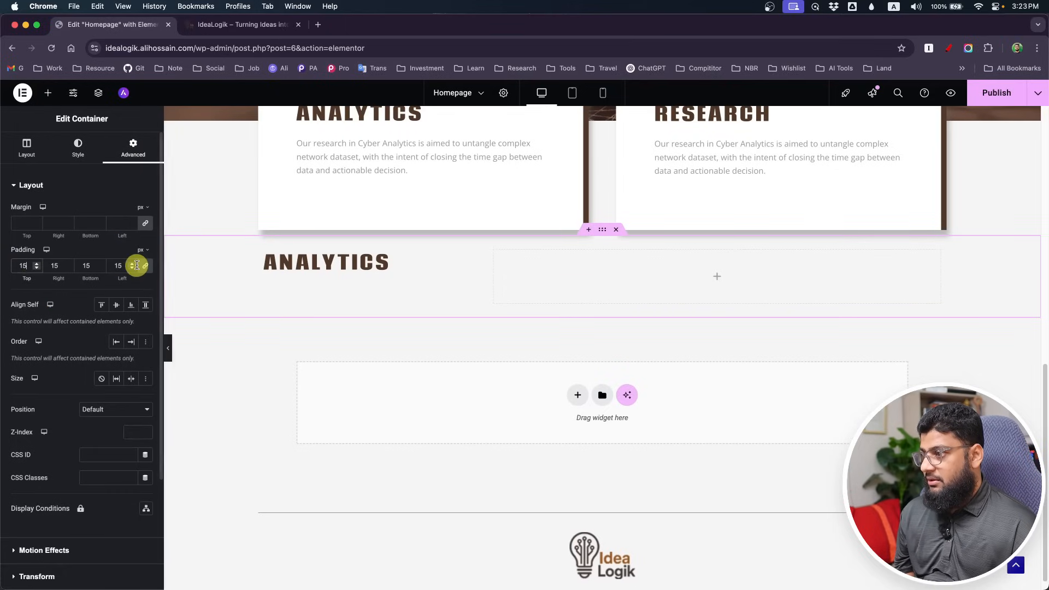
left_click(145, 266)
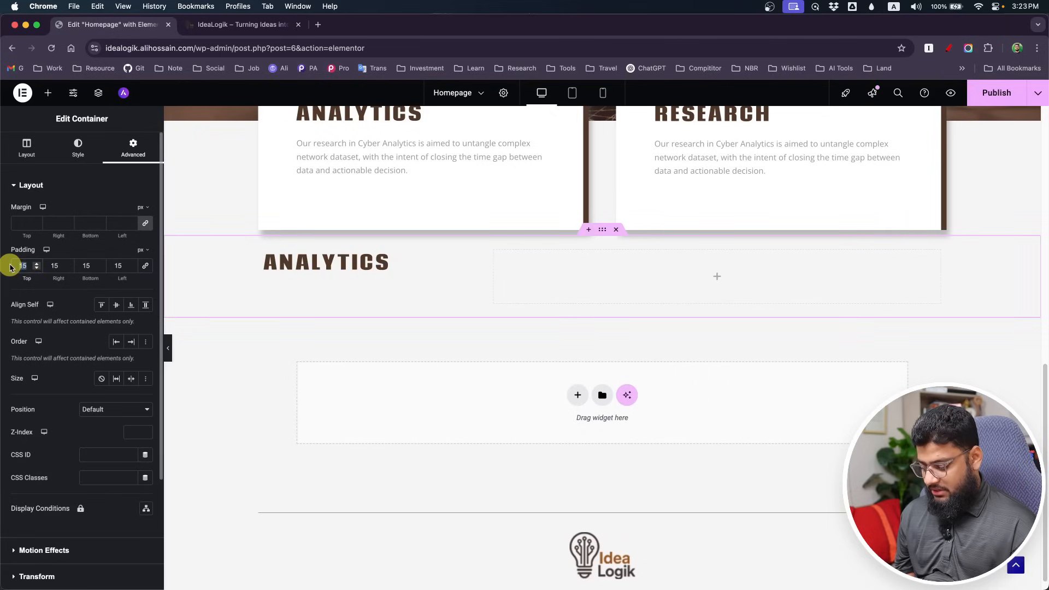
type("100")
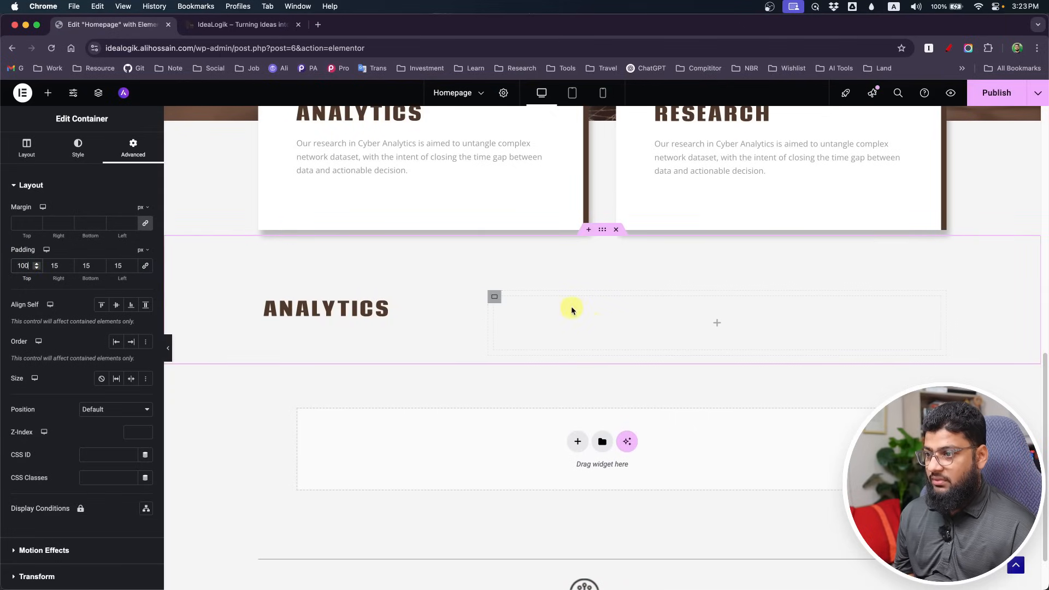
left_click(717, 326)
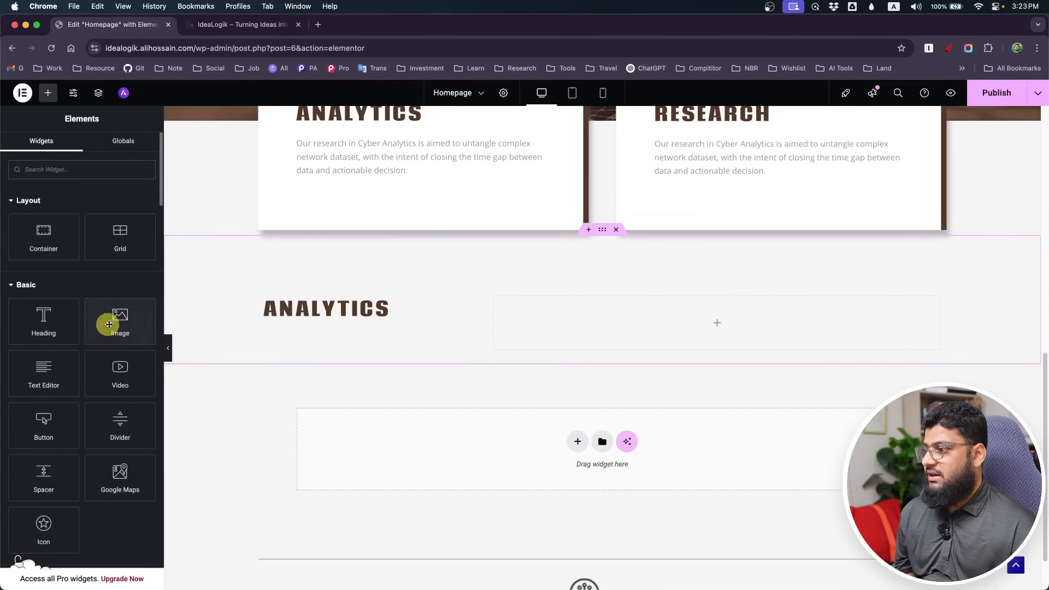
- Add an Image widget showing the service_head radar image to the empty right column
left_click_drag(105, 321, 656, 334)
left_click(110, 278)
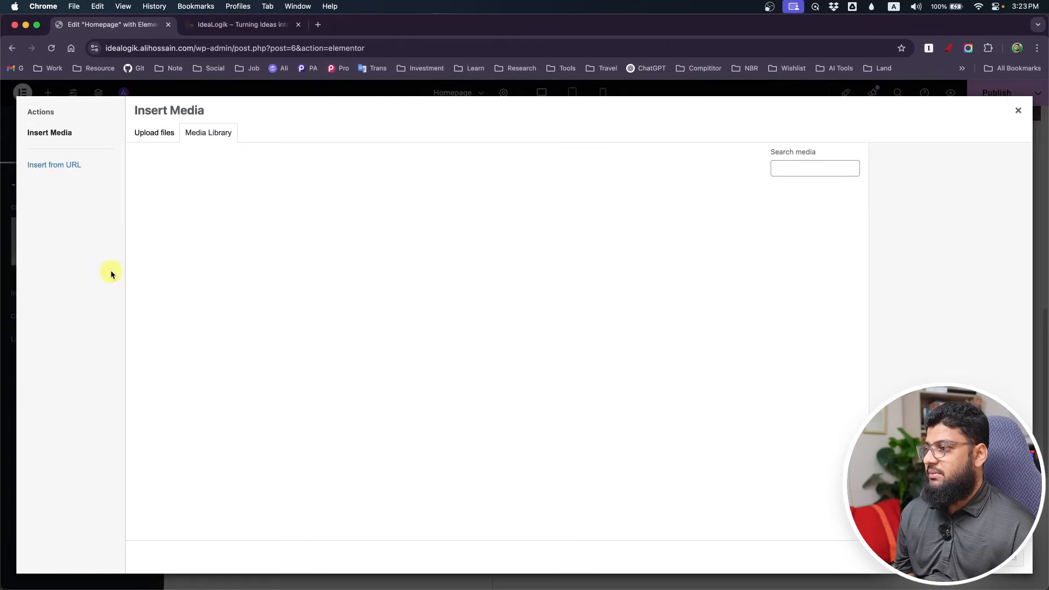
left_click(343, 221)
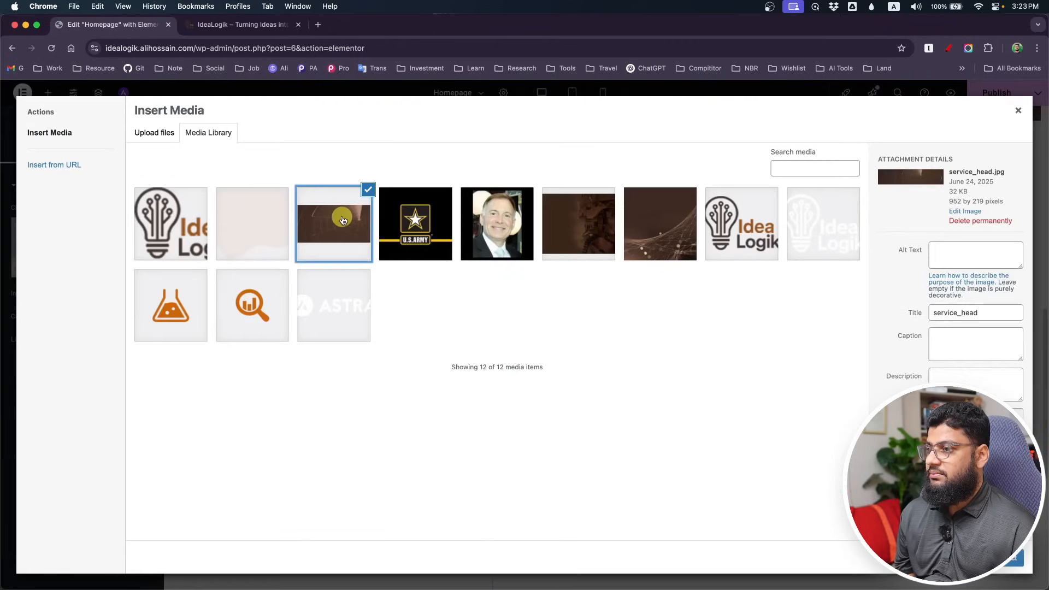
left_click(1017, 566)
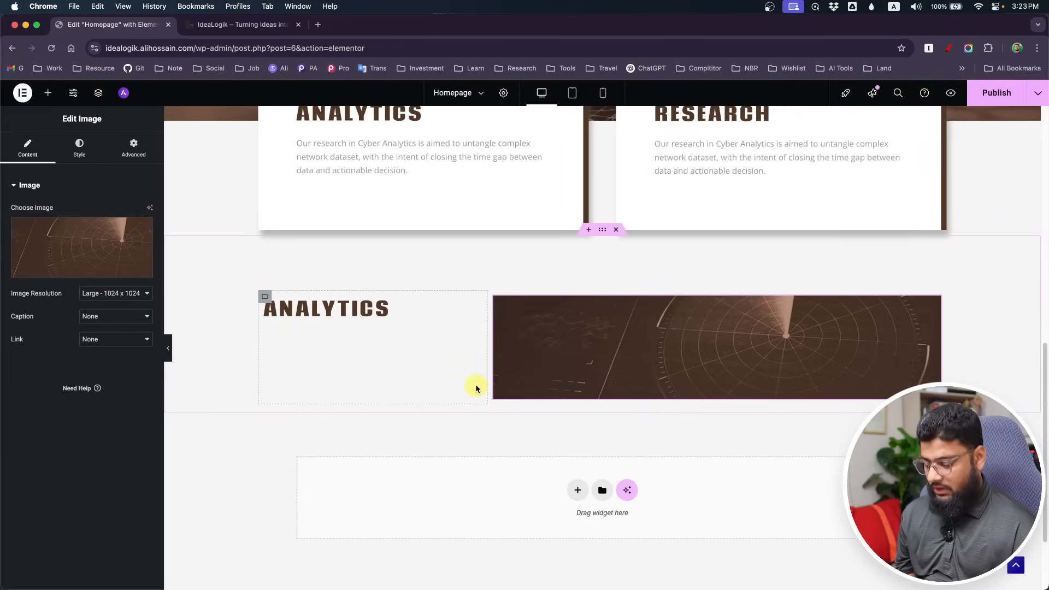
- Change the ANALYTICS heading to 'Our<br>Solutions', copied from the Photoshop design
key("super+Tab")
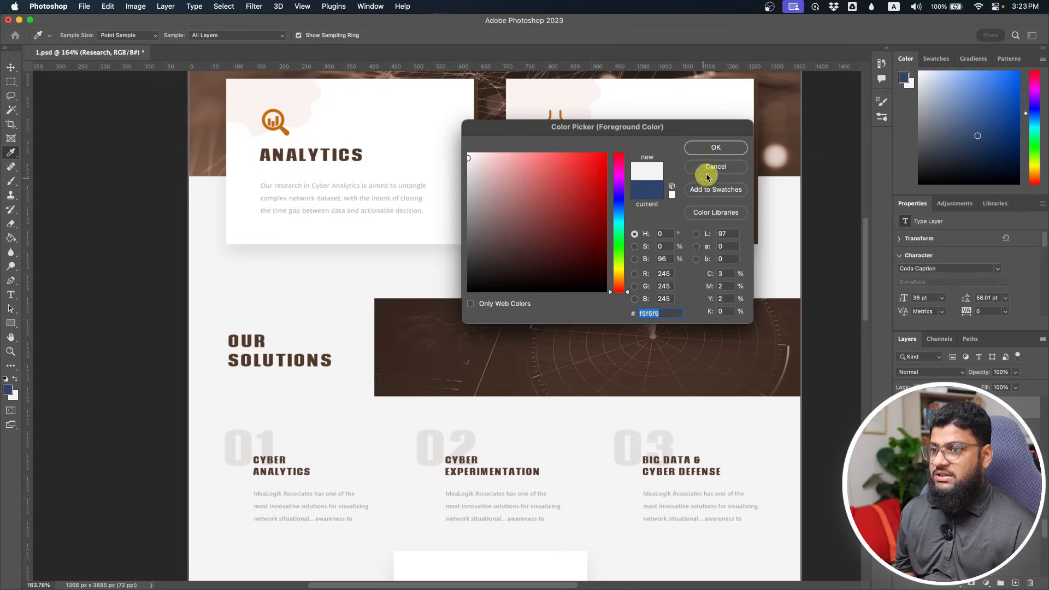
left_click(714, 154)
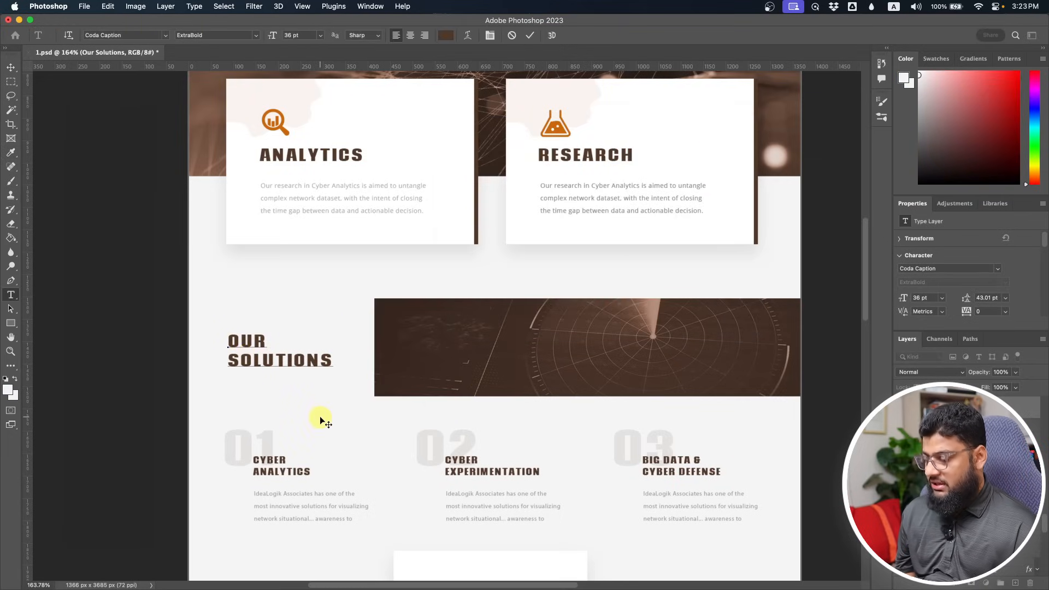
key("Return")
key("super+a")
key("super+Tab")
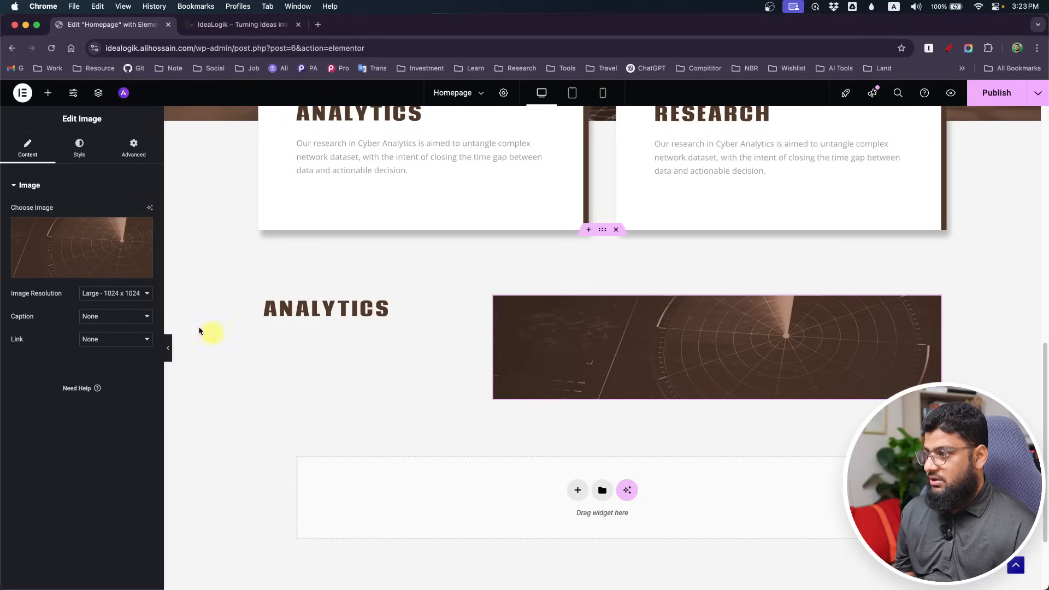
left_click(297, 309)
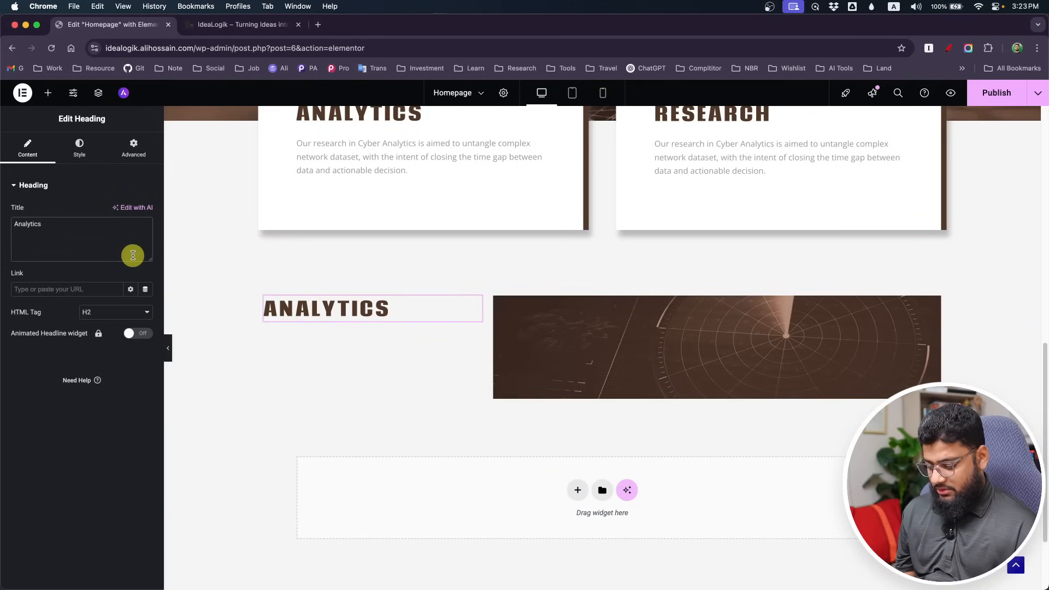
type("Our Solutions")
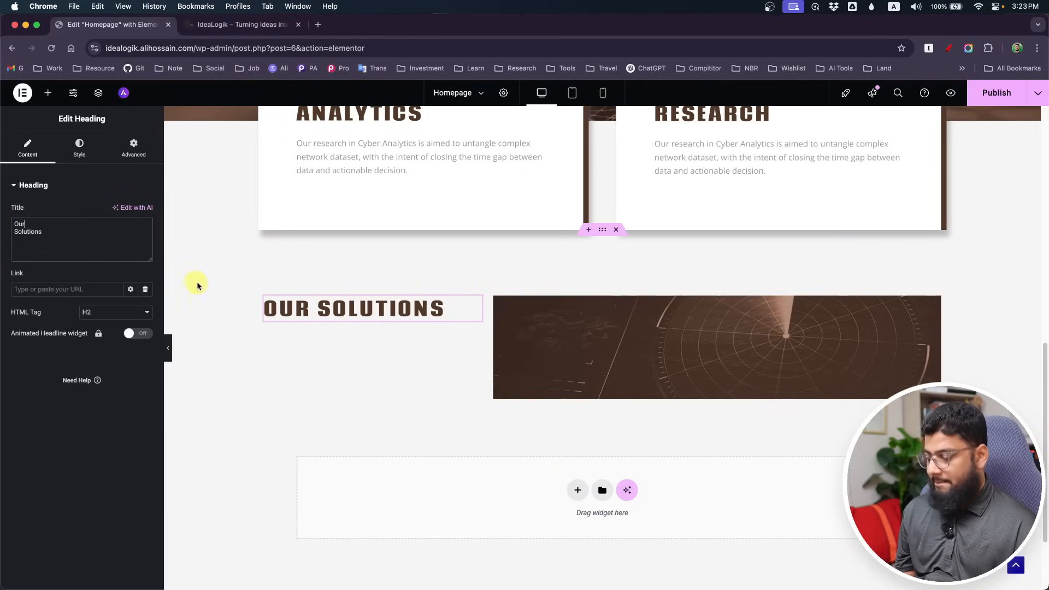
type("<br")
type(">")
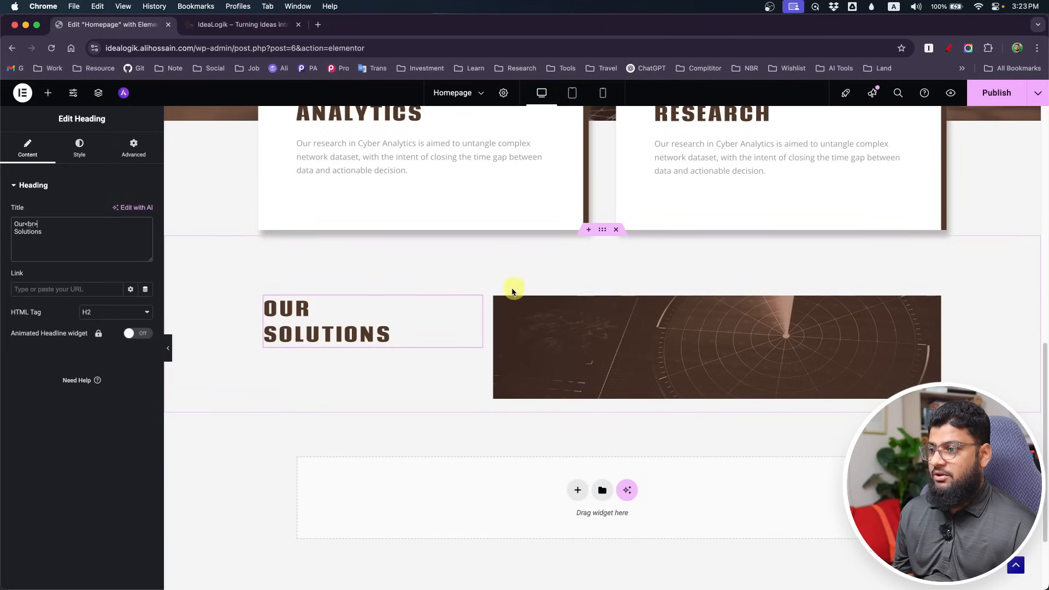
left_click(603, 232)
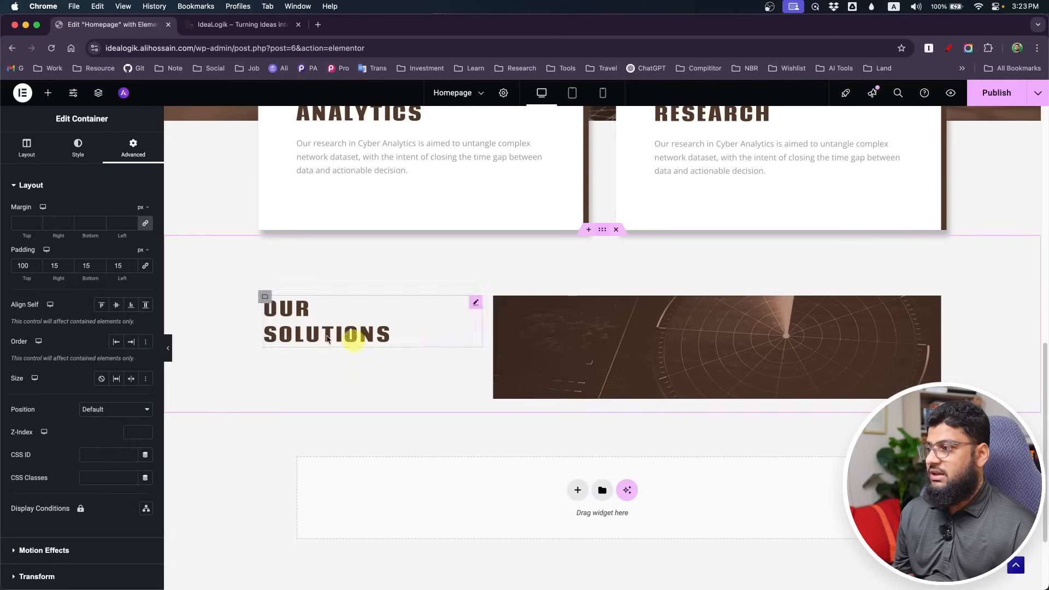
- Set the row container's Align Items to Center to centre the heading beside the image
left_click(32, 146)
left_click(116, 429)
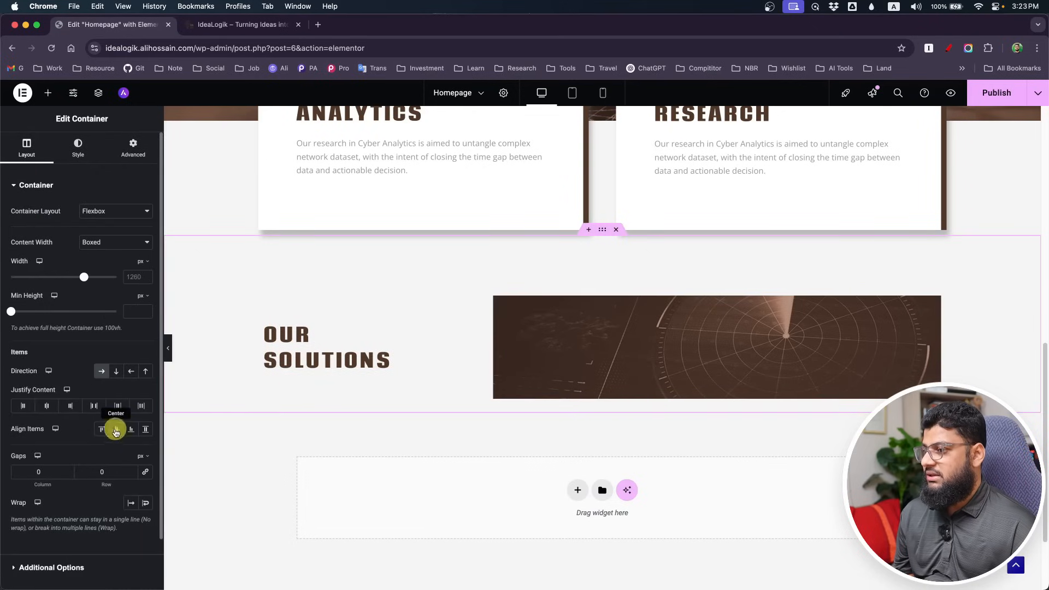
scroll(569, 404, "down", 2)
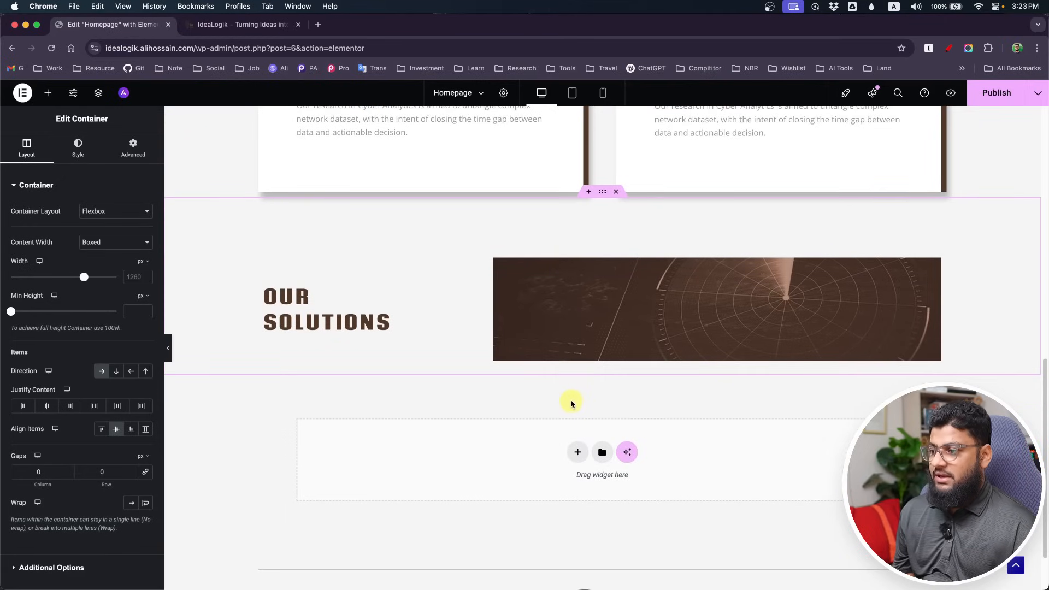
key("super+Tab")
left_click(259, 362)
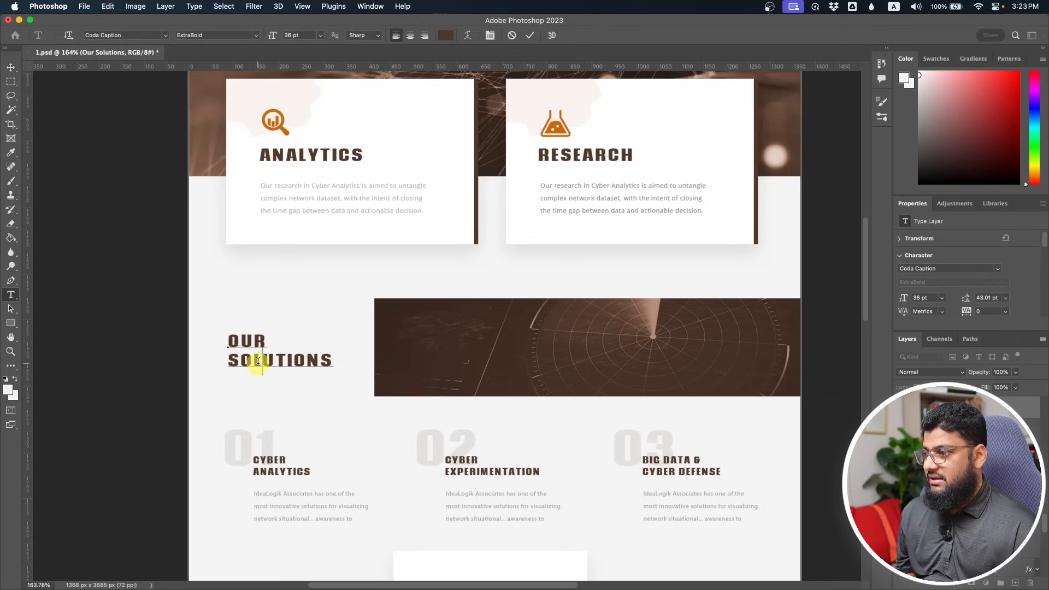
key("super+Tab")
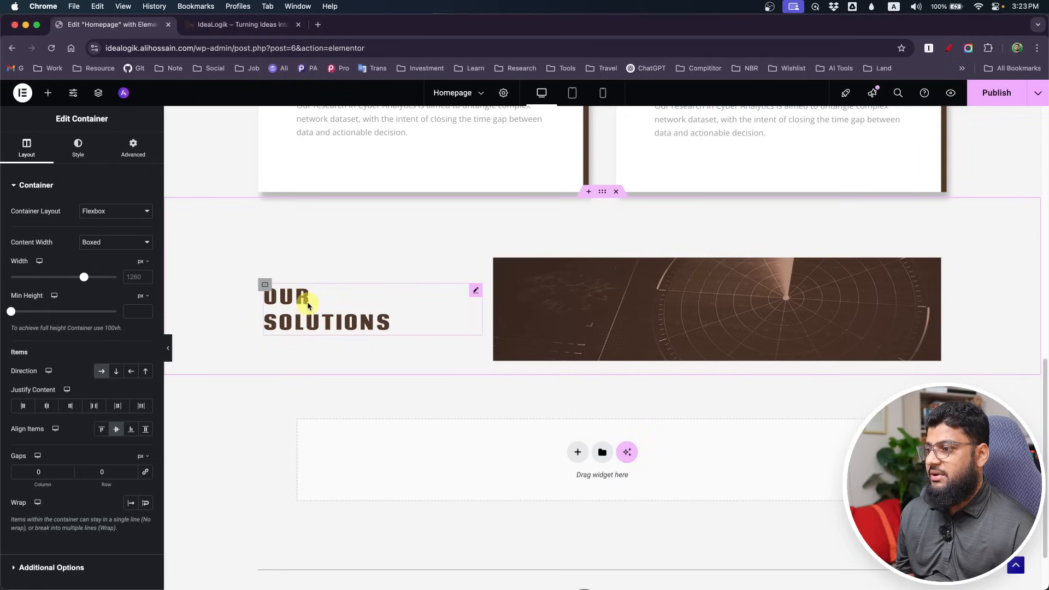
scroll(333, 302, "up", 6)
scroll(345, 299, "down", 5)
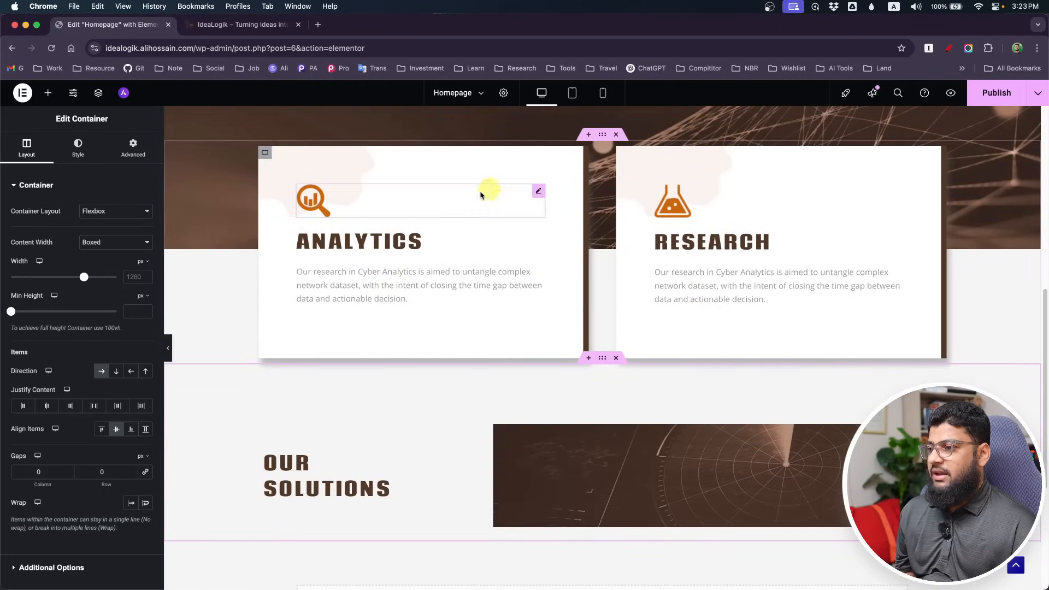
- Replace the OUR SOLUTIONS heading with a duplicated card heading retitled Our Solutions
right_click(541, 239)
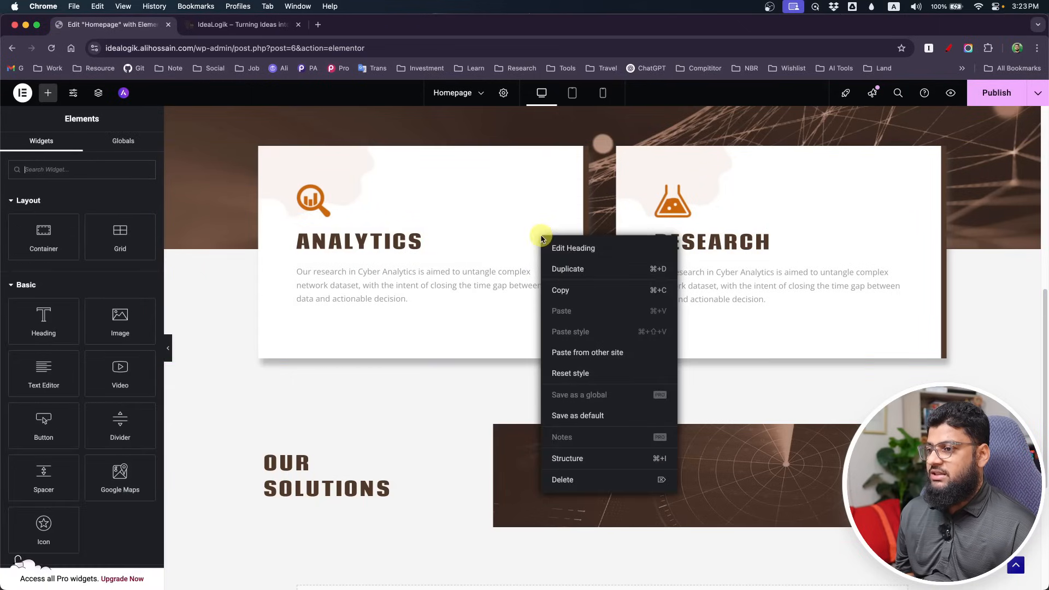
left_click(564, 265)
left_click_drag(540, 272, 342, 487)
scroll(355, 472, "down", 2)
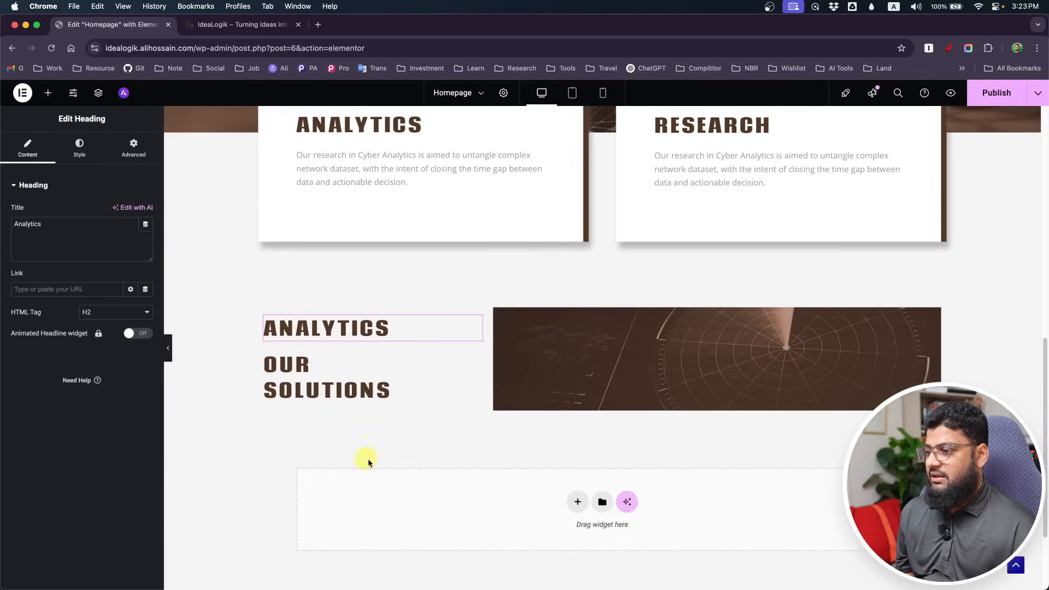
left_click(351, 388)
left_click(78, 244)
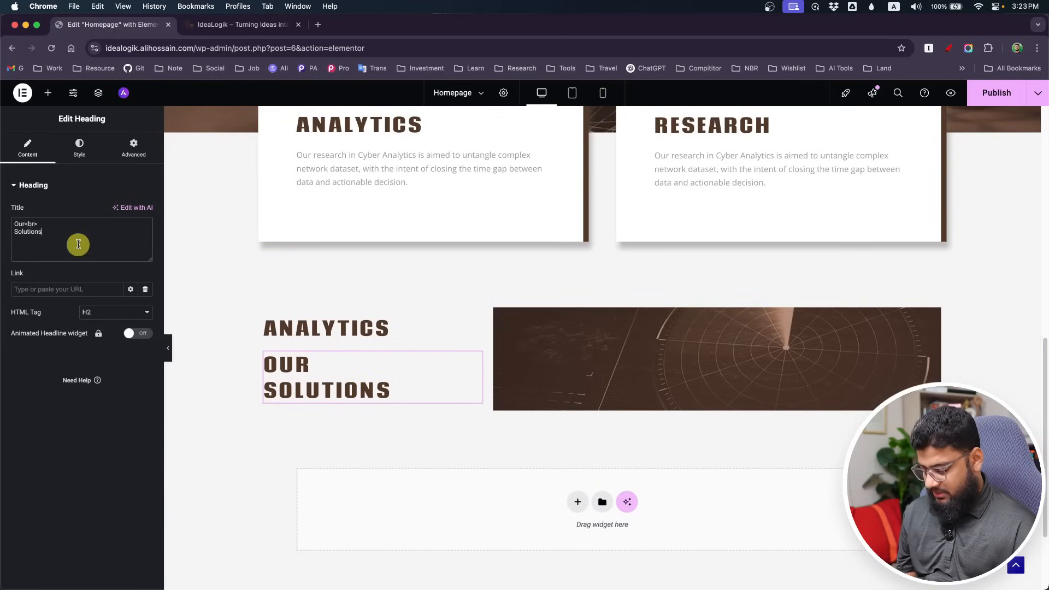
key("super+a")
key("super+c")
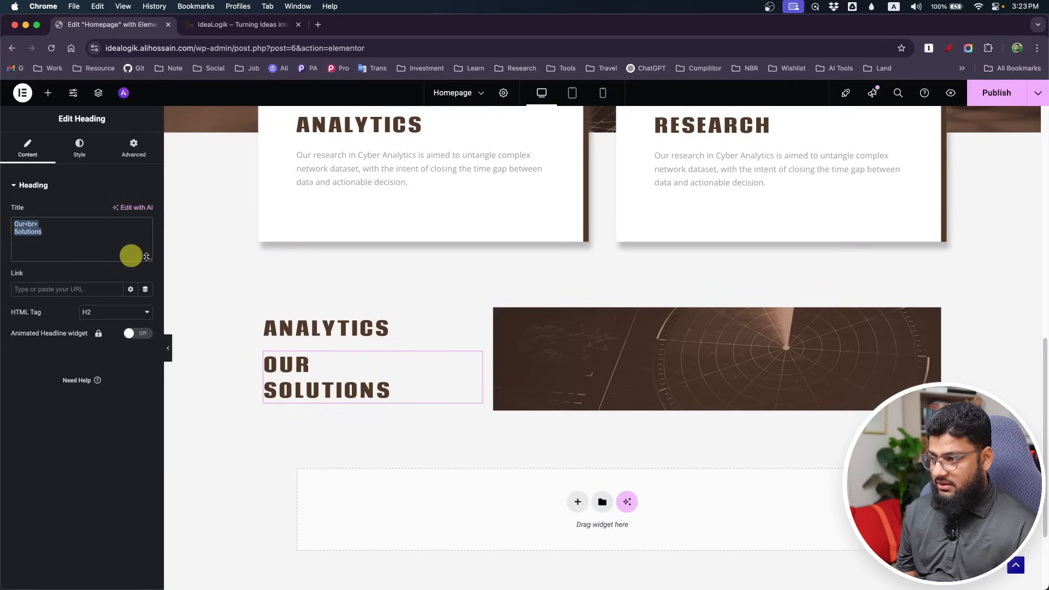
right_click(472, 358)
left_click(495, 577)
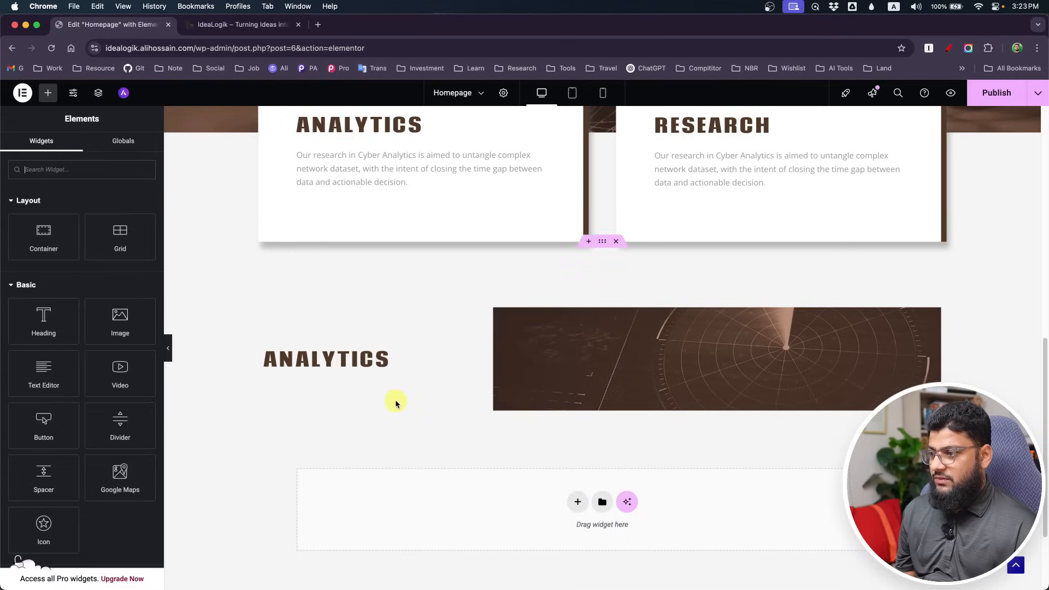
left_click(342, 352)
left_click(97, 248)
key("super+a")
key("super+v")
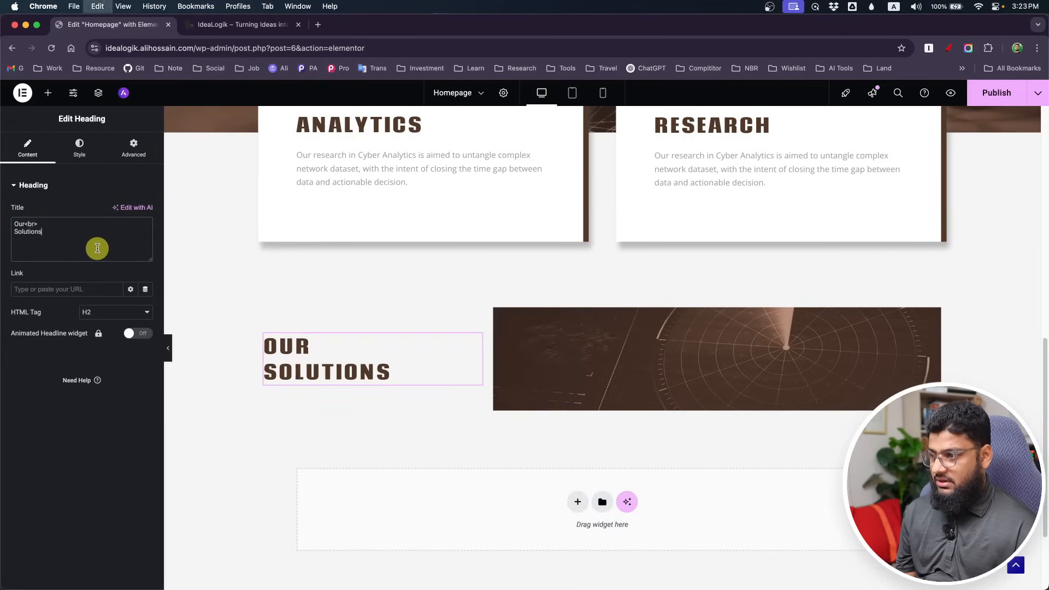
scroll(333, 309, "down", 2)
- Compare the page with the Photoshop design before adding the next section
key("super+Tab")
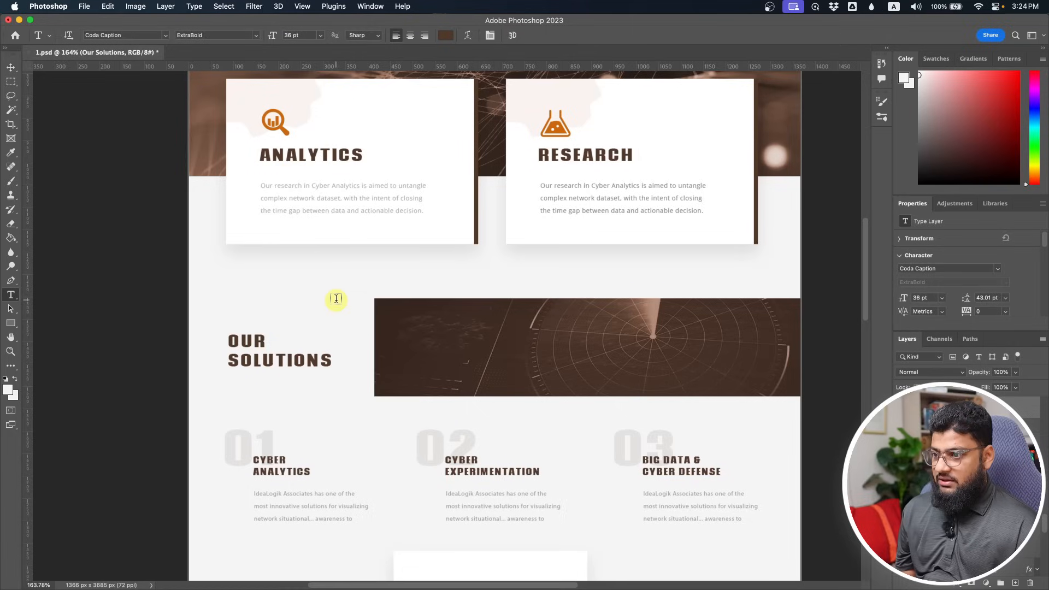
scroll(508, 391, "down", 5)
scroll(509, 383, "down", 5)
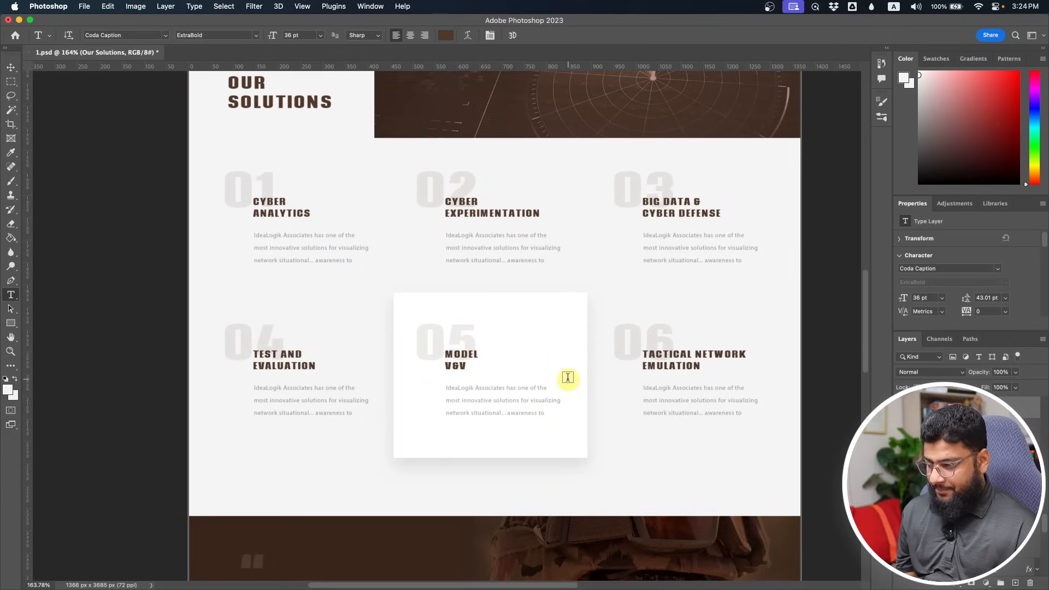
key("super+Tab")
scroll(451, 364, "down", 2)
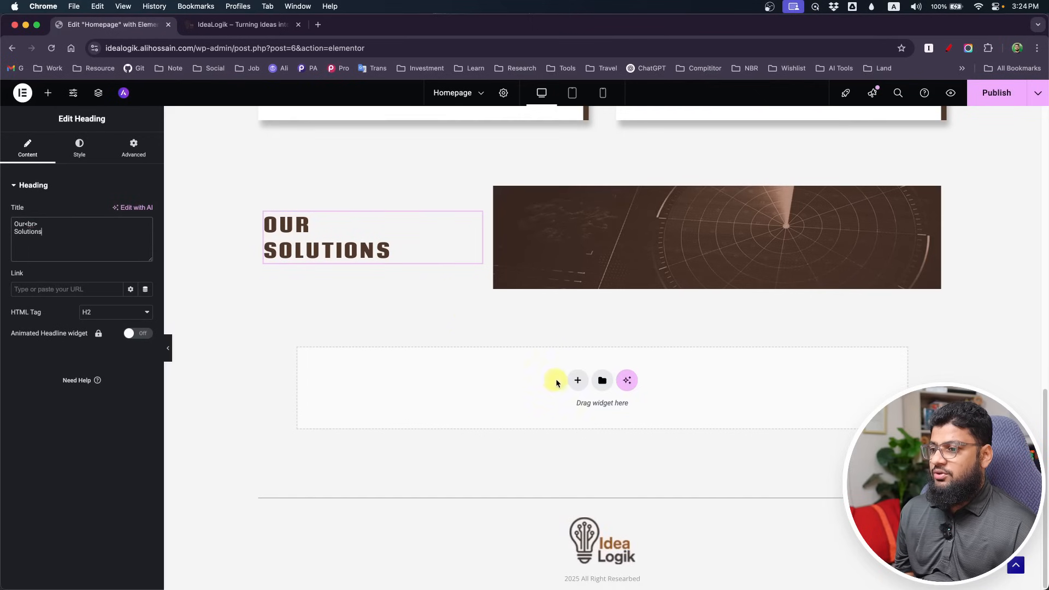
left_click(577, 380)
- Add a three-by-two flexbox grid and copy the CYBER ANALYTICS title from the mockup
left_click(566, 409)
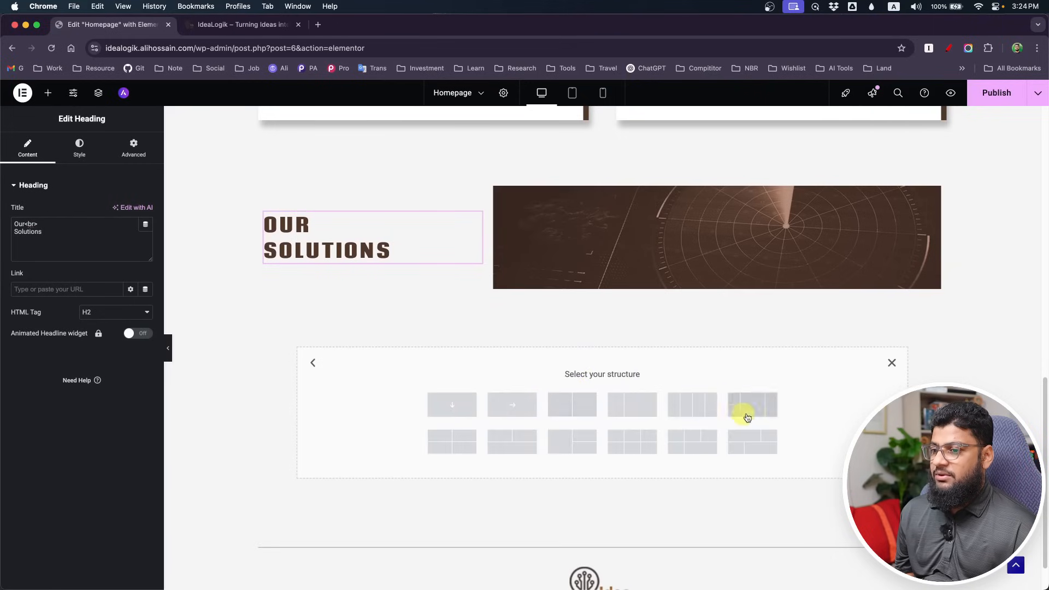
left_click(623, 441)
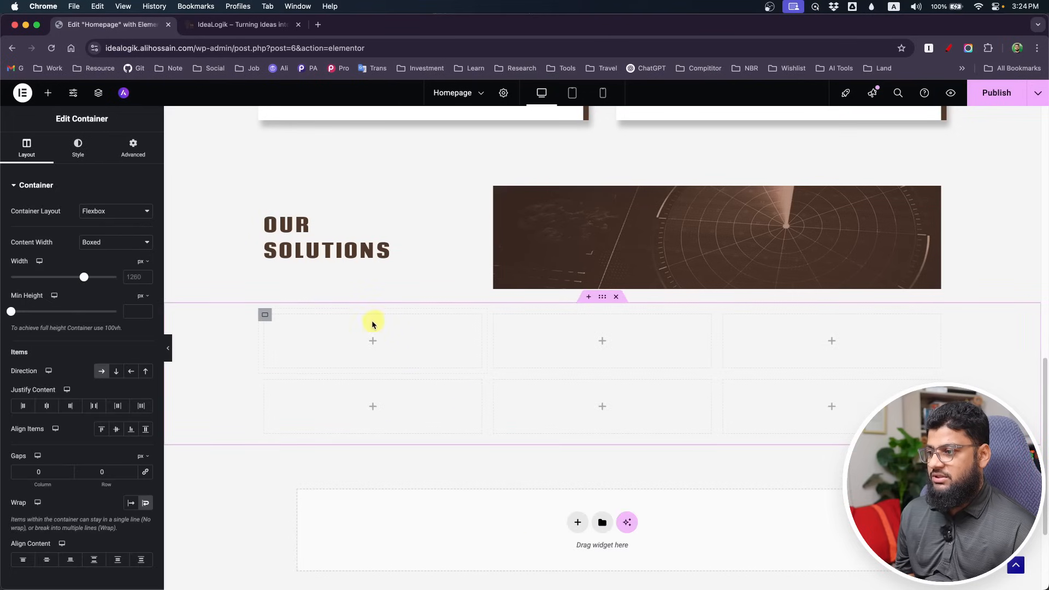
key("super+Tab")
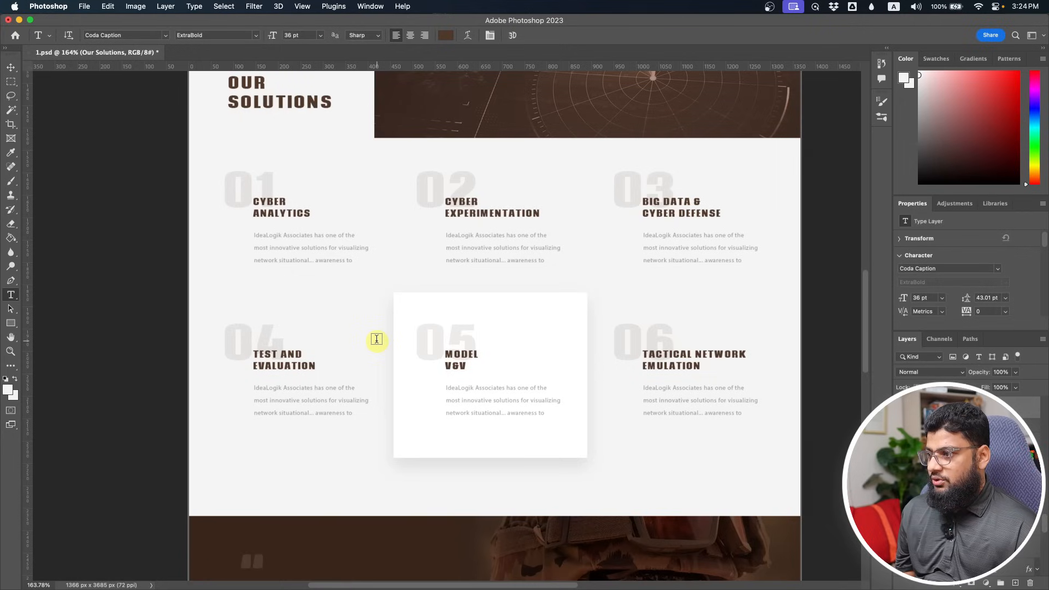
left_click(270, 201)
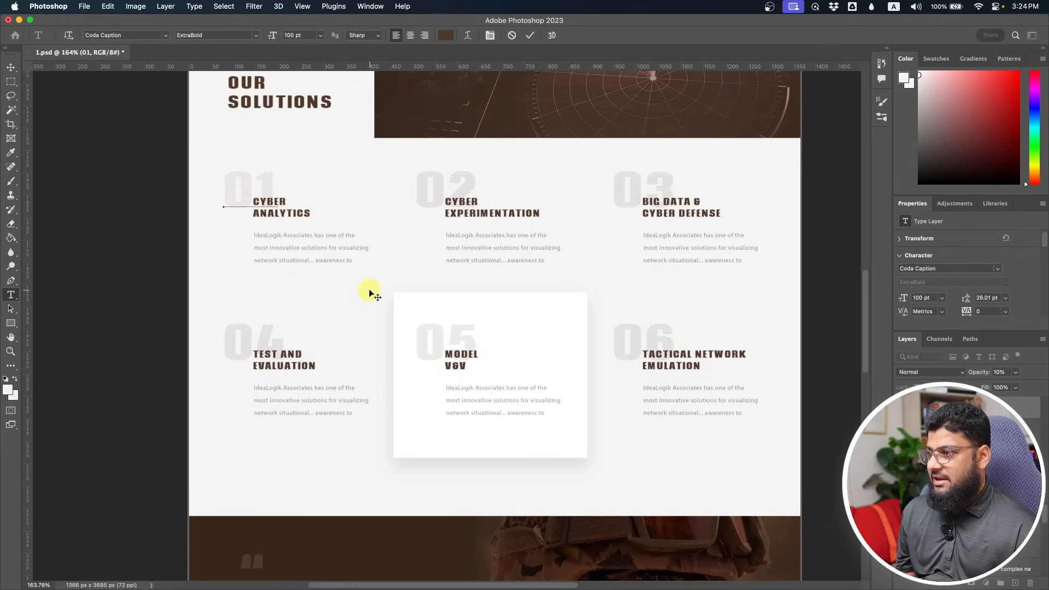
left_click(7, 69)
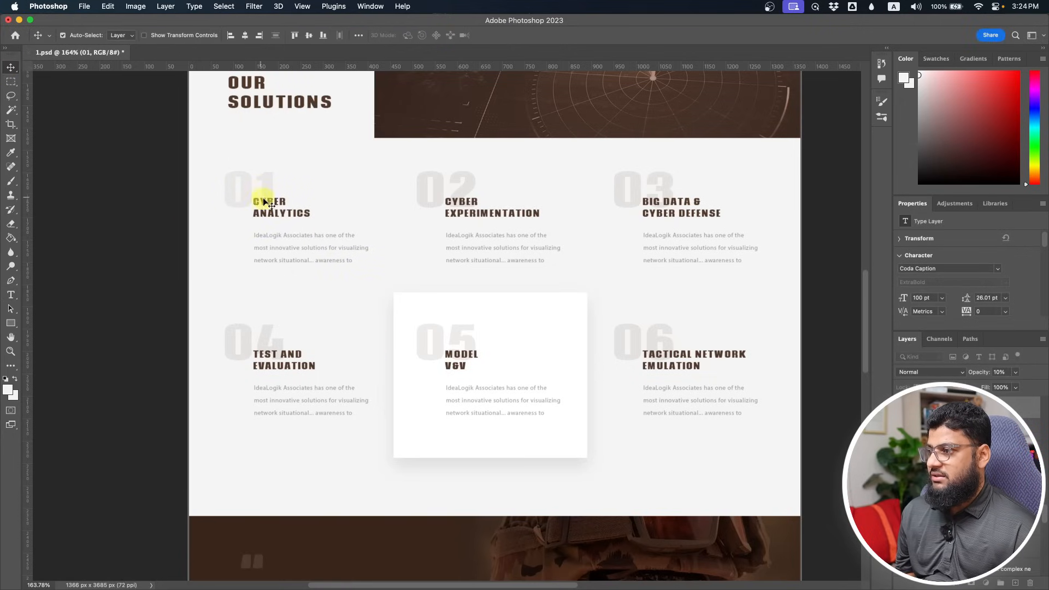
left_click(11, 294)
left_click(277, 212)
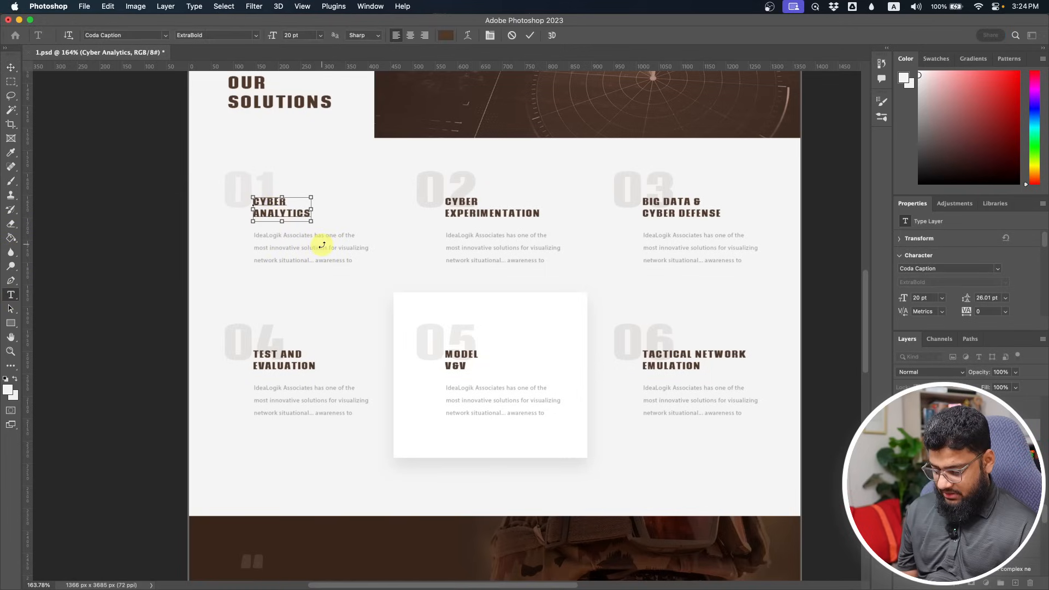
key("super+a")
key("super+Tab")
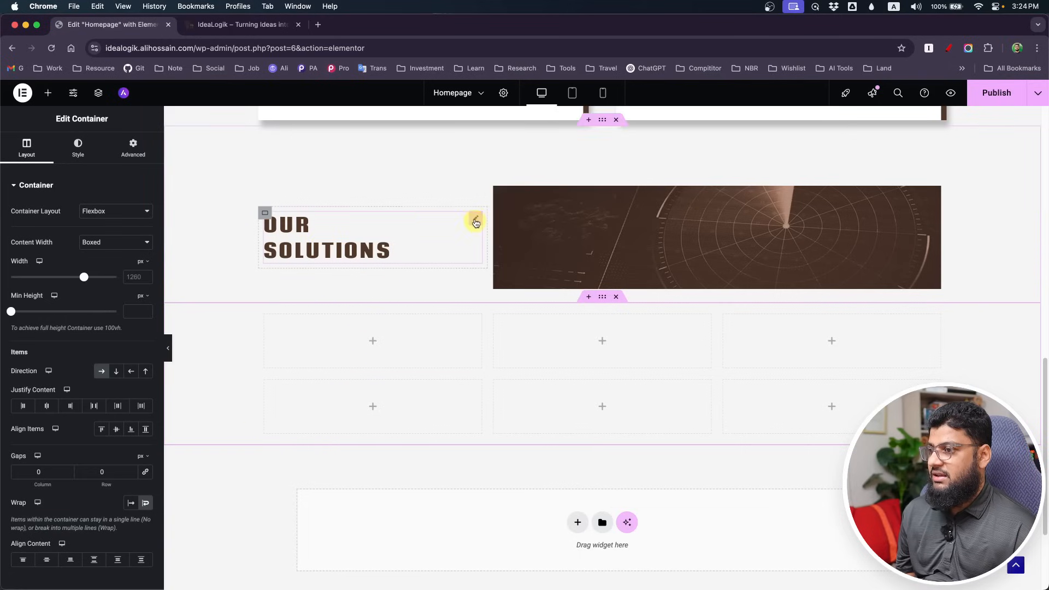
- Put a duplicate of the OUR SOLUTIONS heading in the first cell, retitled Cyber Analytics
right_click(477, 222)
left_click(500, 230)
left_click_drag(475, 262, 377, 344)
left_click(94, 246)
key("super+a")
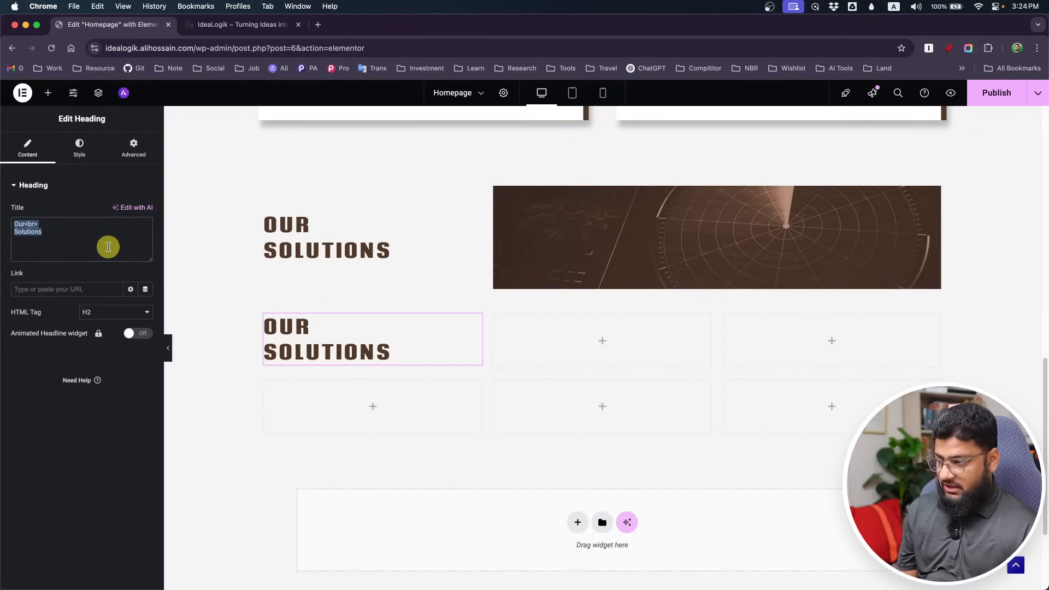
type("Cyber Analytics")
- Add a Text Editor under Cyber Analytics holding the IdeaLogik description from the mockup
key("super+Tab")
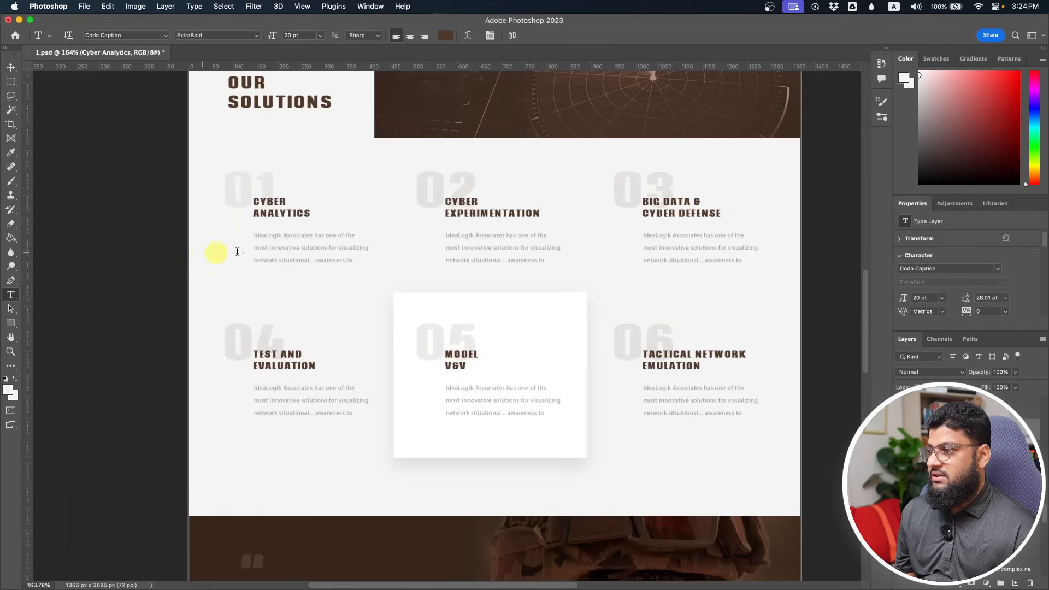
left_click(306, 240)
key("super+a")
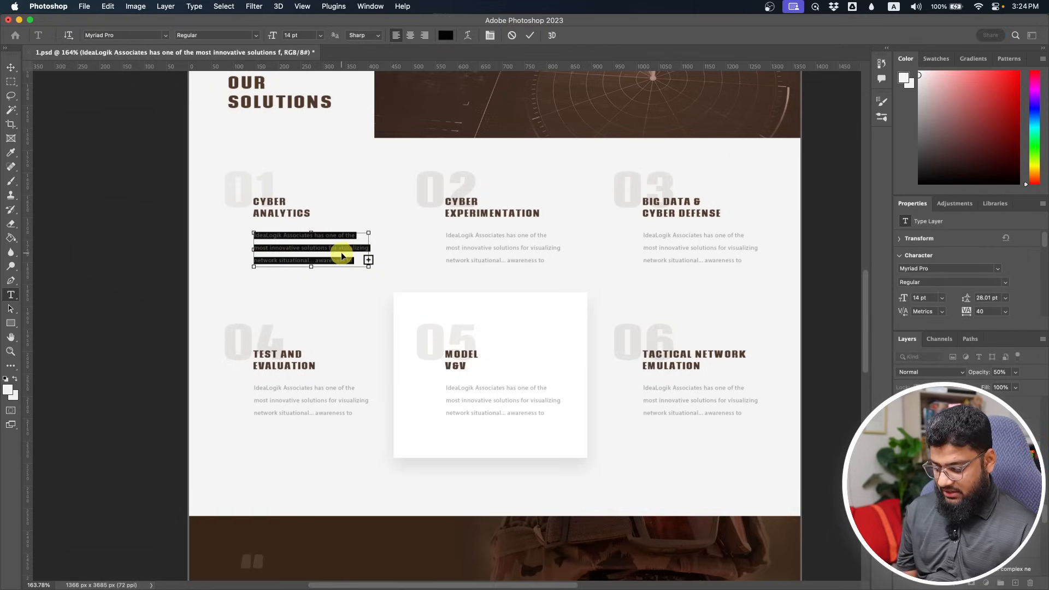
key("super+Tab")
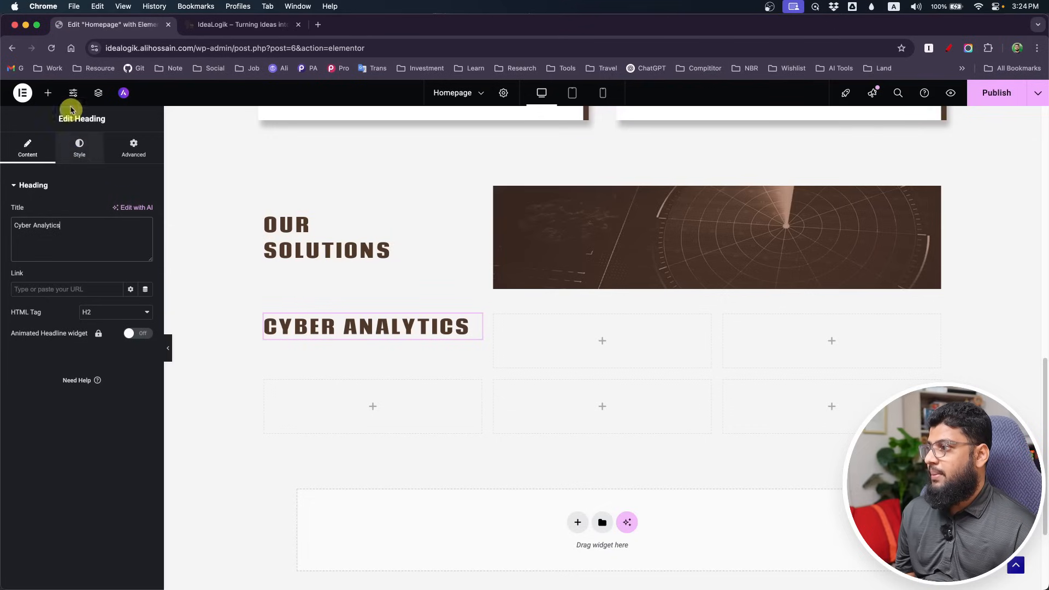
left_click(50, 96)
left_click_drag(43, 377, 352, 337)
left_click(105, 348)
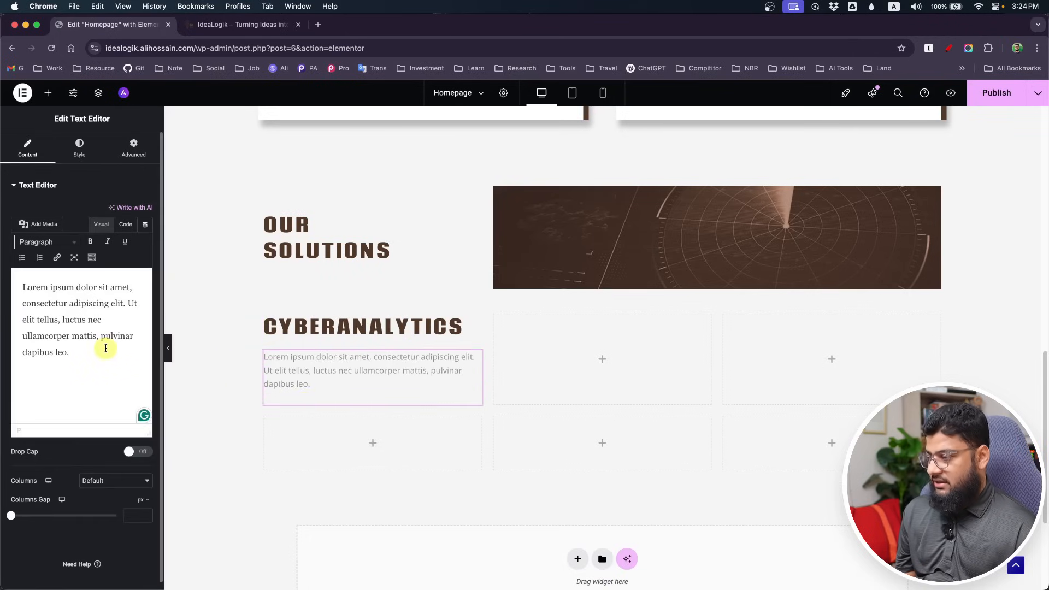
key("super+a")
type("IdeaLogik Associates has one of the most innovative solutions for visualizing network situational... awareness to defend against threats and targeted attacks. Our Cyber Analytic Engine solutions are geared to detect and respond to advanced data breaches associated with the cyber-espionage activity, insider threats, and other types of cyber-attacks.")
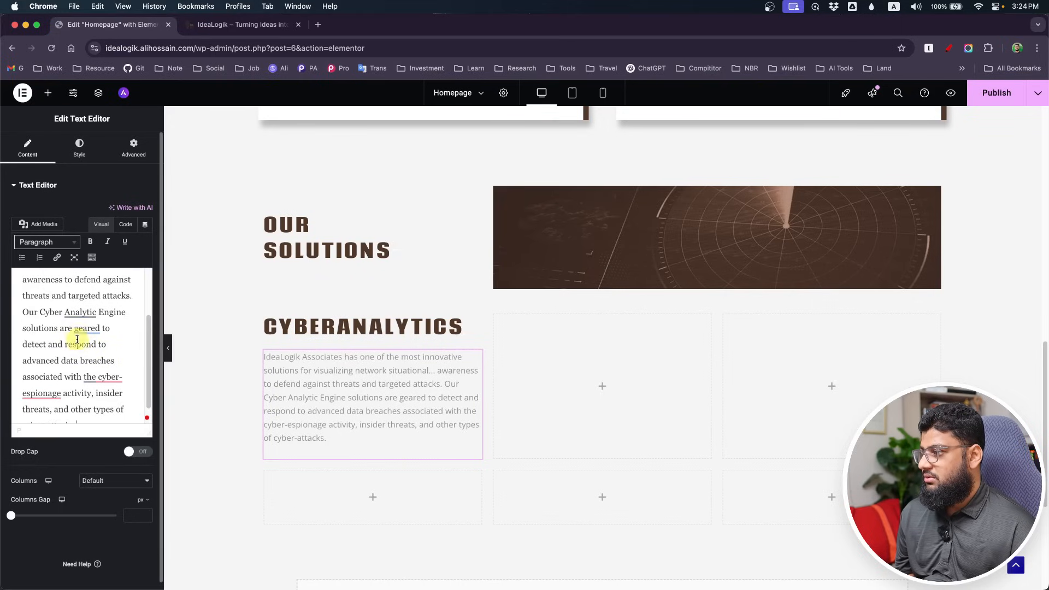
- Trim the description by deleting the data-breach words and the Cyber Analytic Engine sentence
left_click_drag(62, 361, 142, 459)
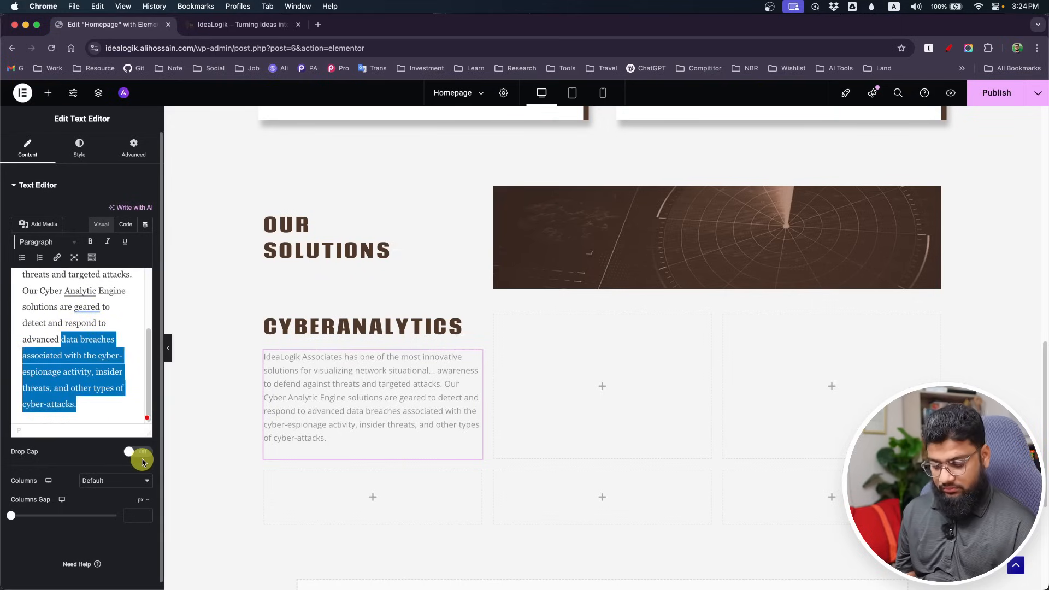
key("BackSpace")
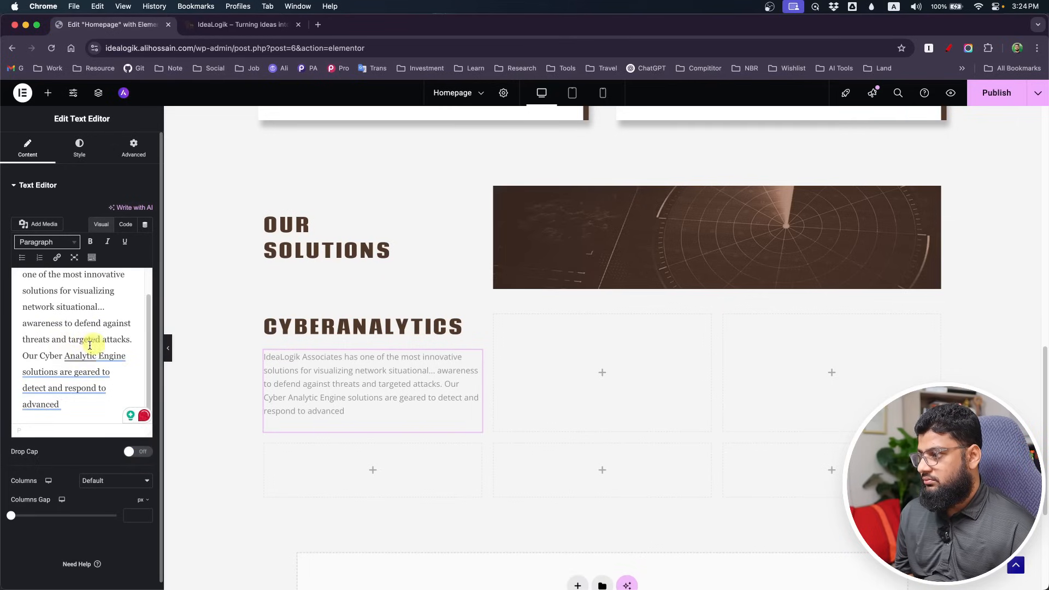
left_click_drag(22, 354, 82, 417)
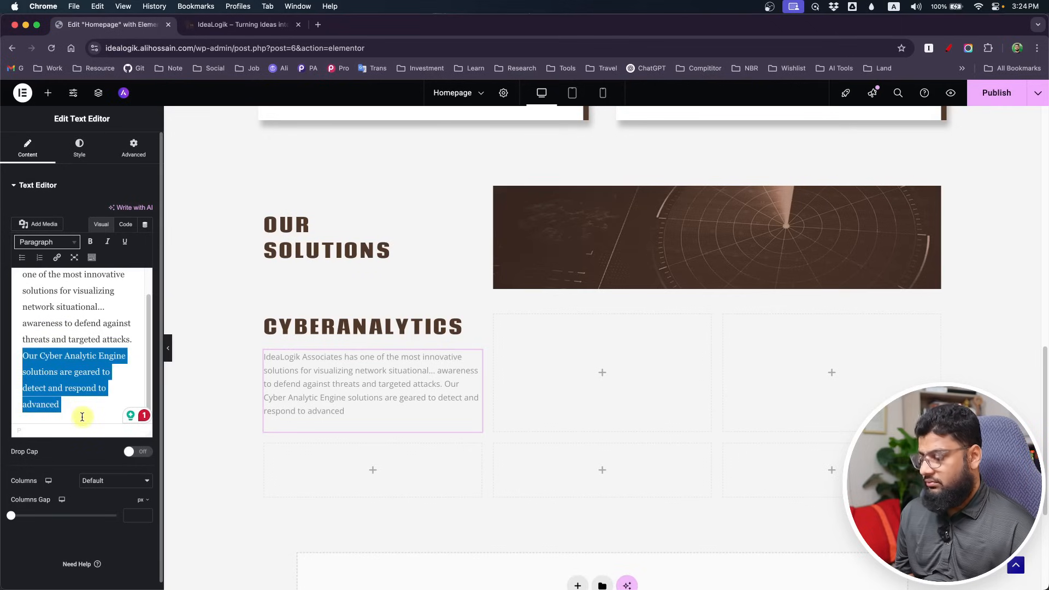
key("BackSpace")
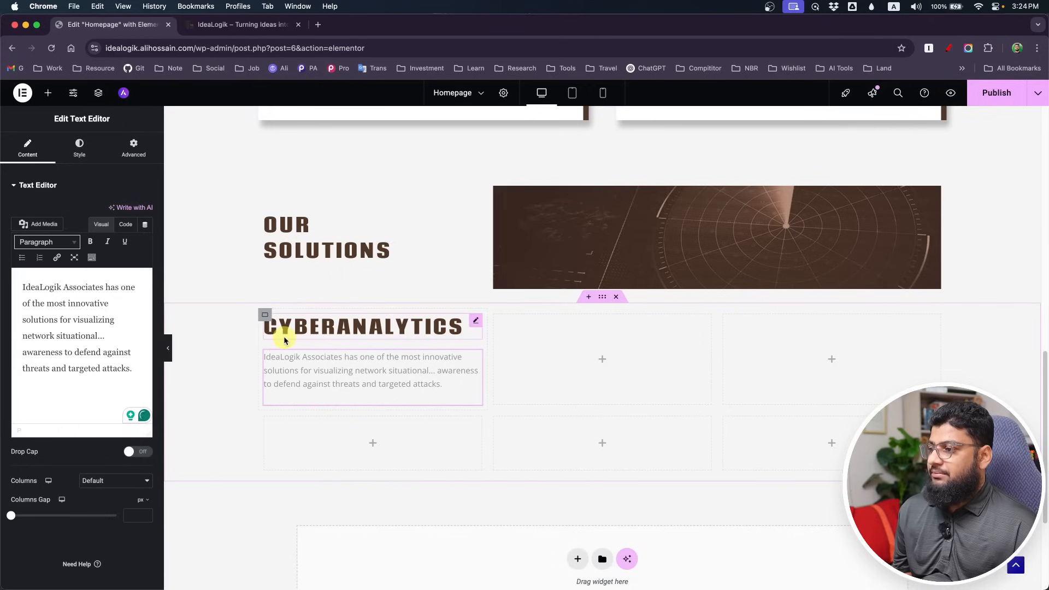
left_click(477, 327)
- Duplicate the Cyber Analytics heading and retype the upper copy as the numeral
right_click(479, 325)
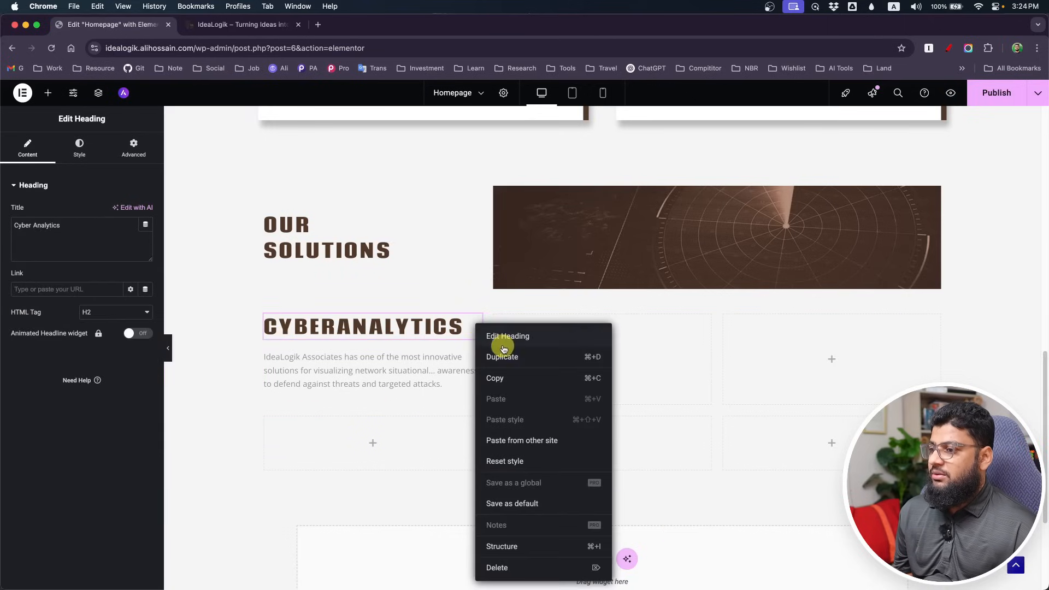
left_click(500, 353)
left_click(477, 322)
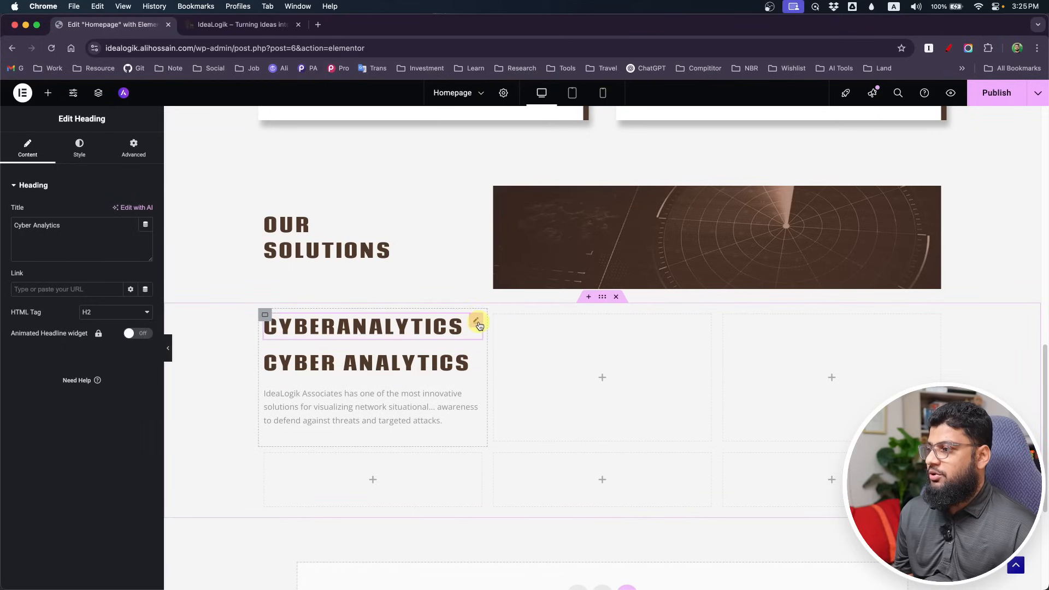
left_click_drag(104, 225, 2, 221)
type("O")
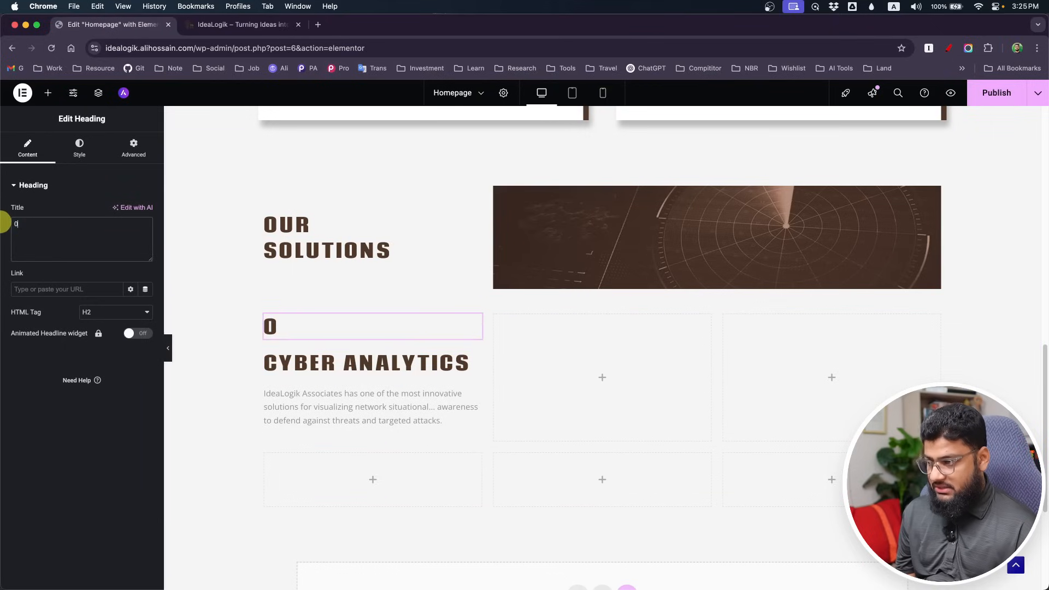
- Sample the 01 numeral's colour and check its font size in the Photoshop mockup
key("super+Tab")
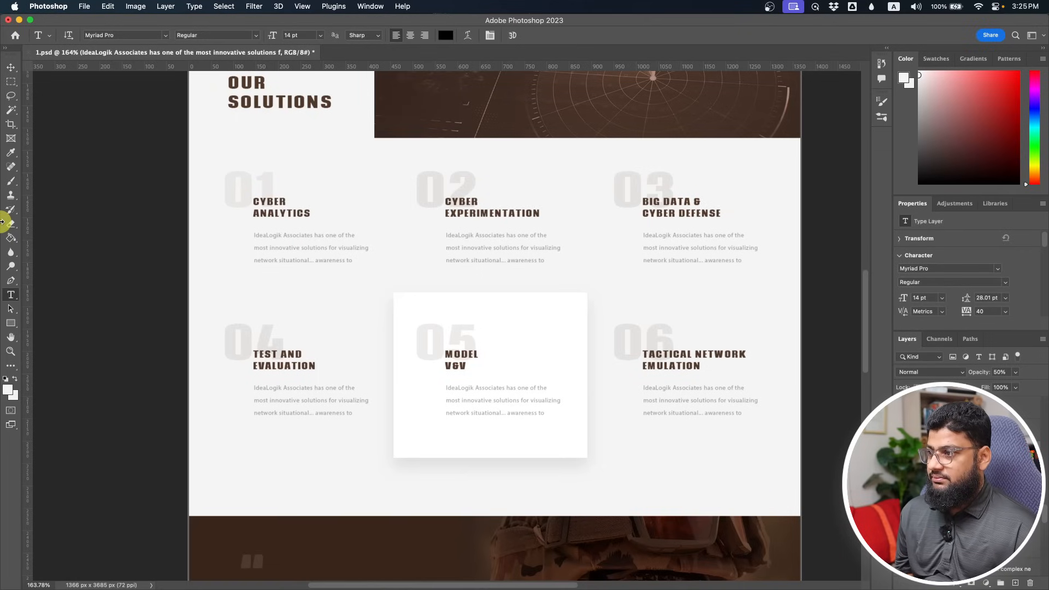
left_click(11, 391)
left_click(229, 182)
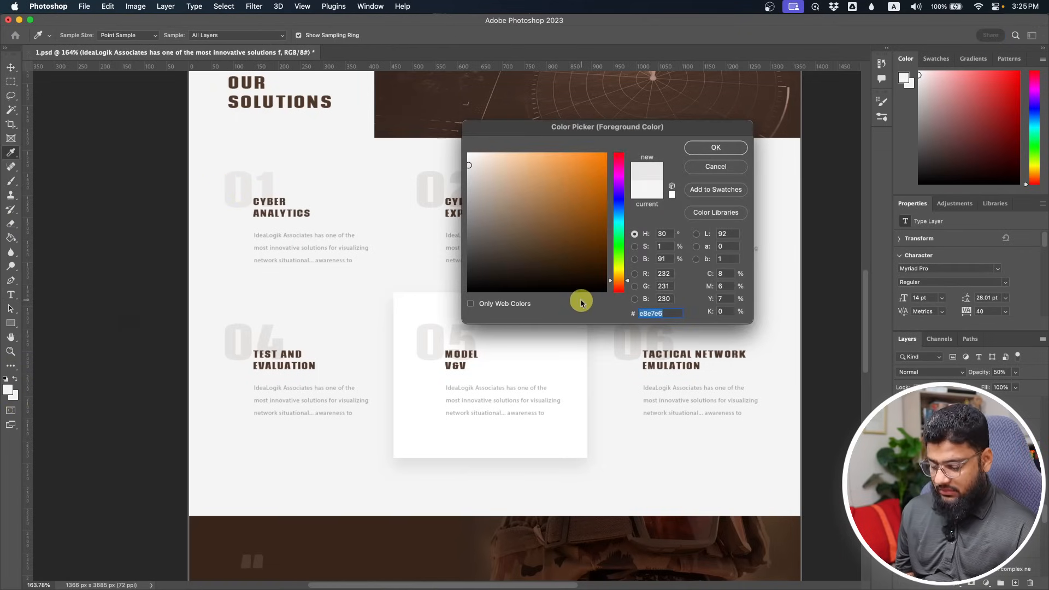
left_click(716, 147)
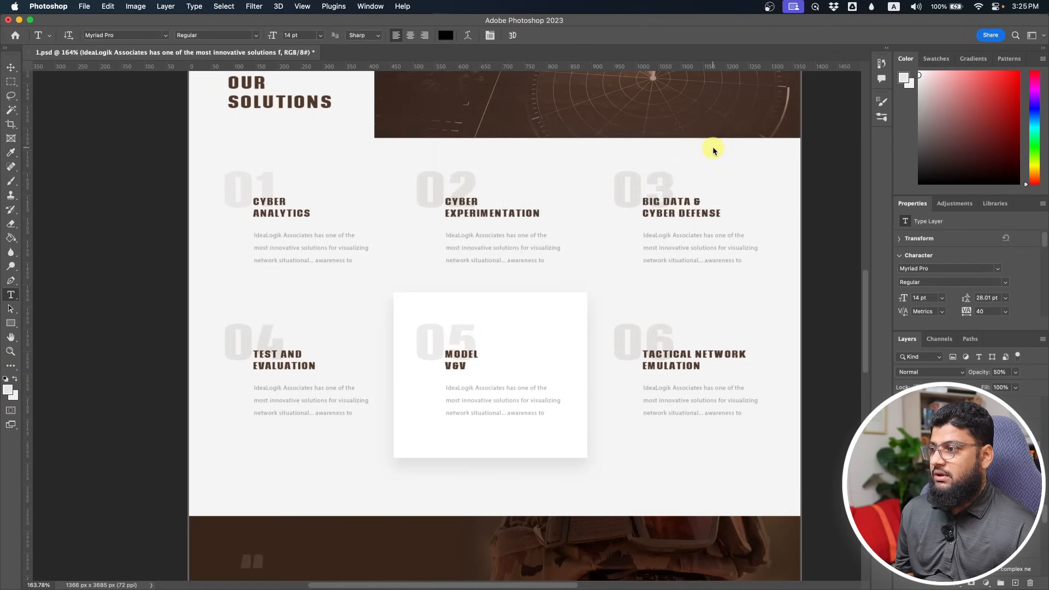
left_click(260, 181)
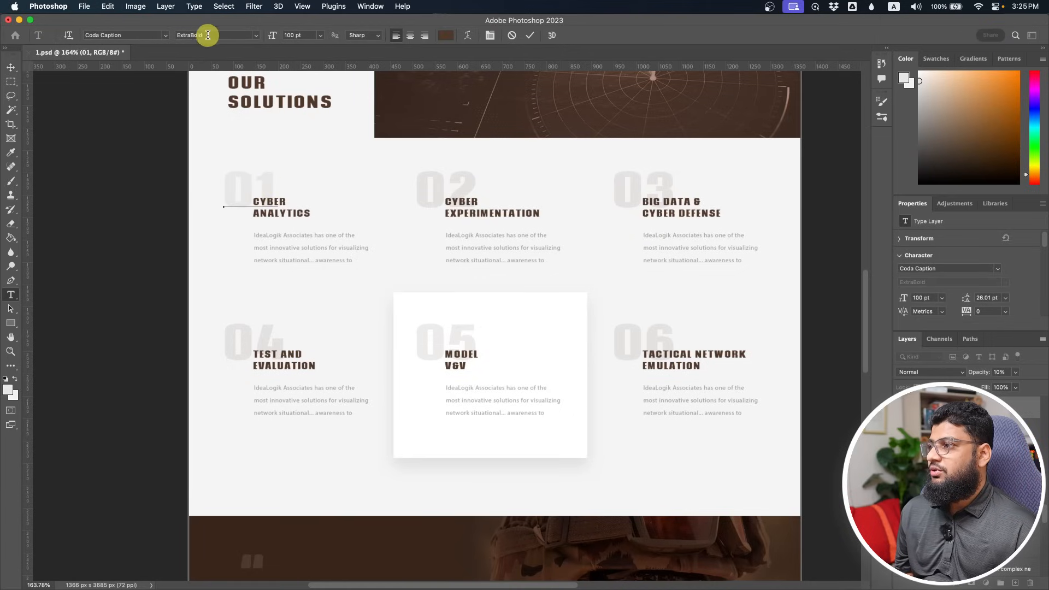
key("super+Tab")
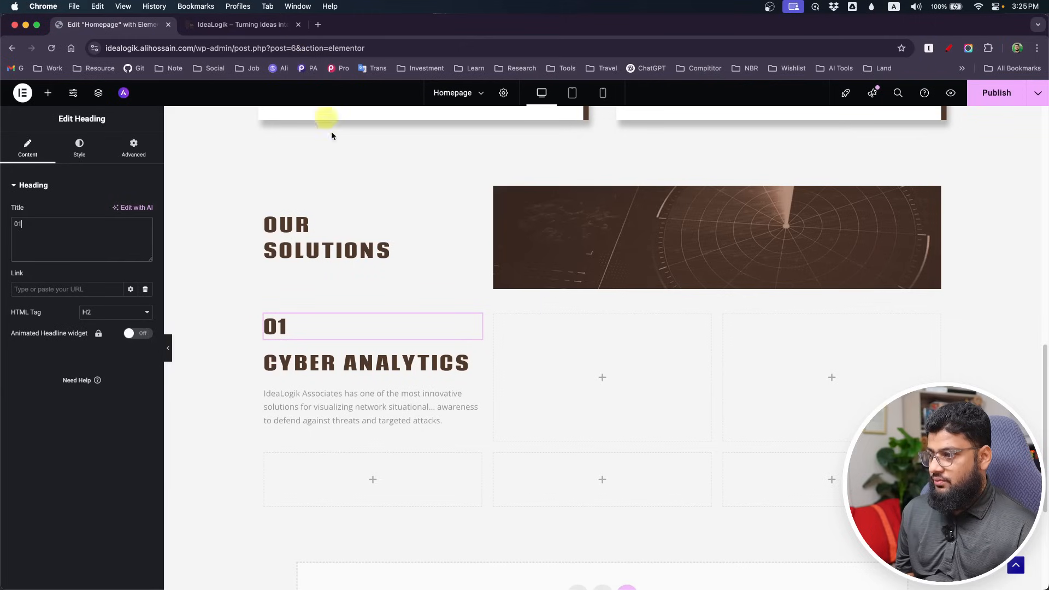
- Set the numeral heading's typography size to 100
left_click(75, 140)
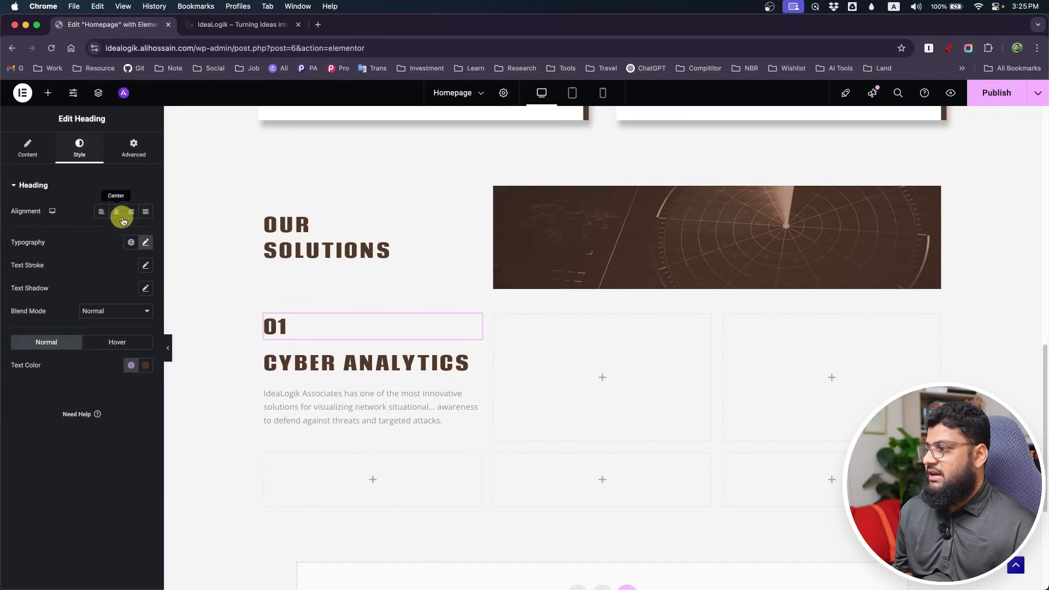
left_click(143, 241)
double_click(134, 323)
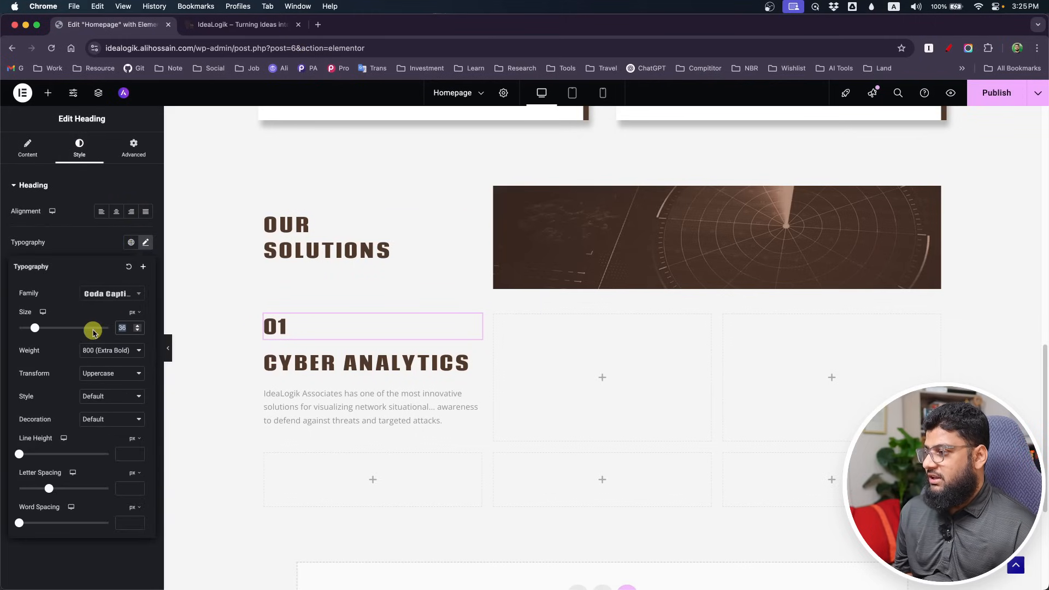
type("100")
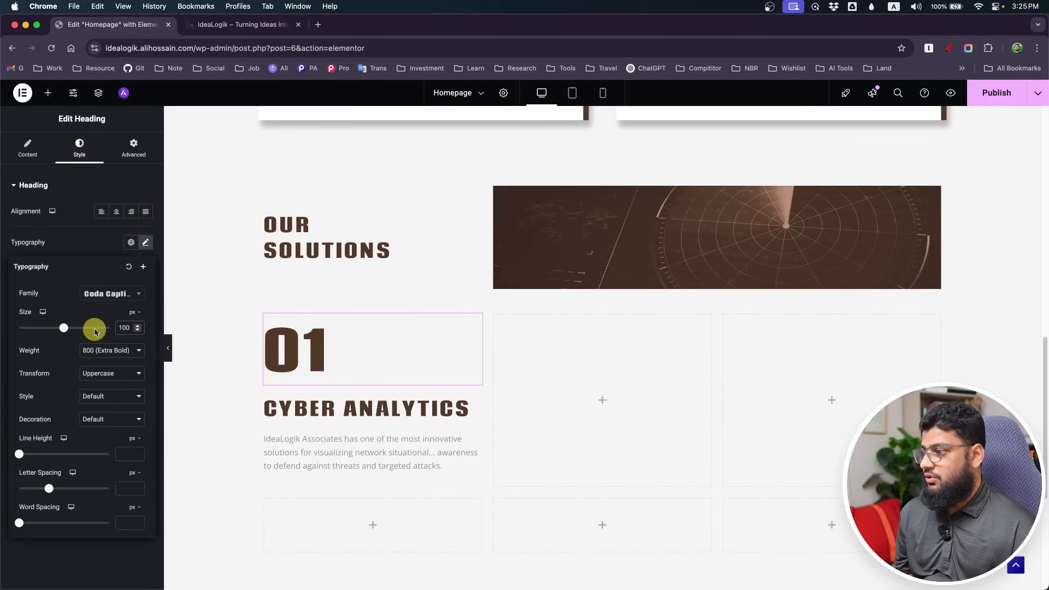
left_click(146, 242)
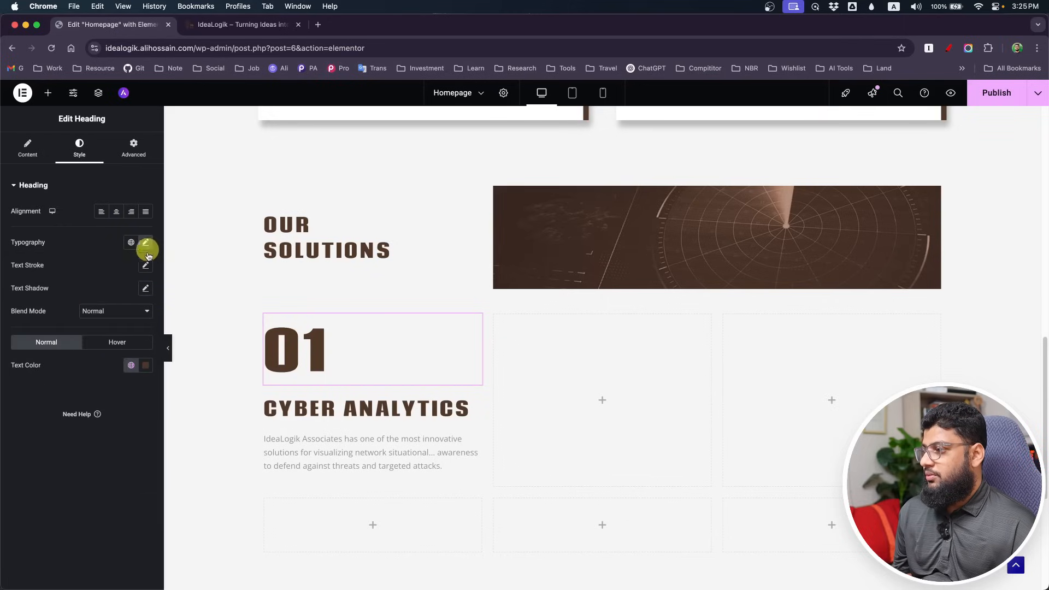
- Give the numeral the pasted e8e7e6 text colour and lower its alpha until faint
left_click(142, 375)
type("e8e7e6")
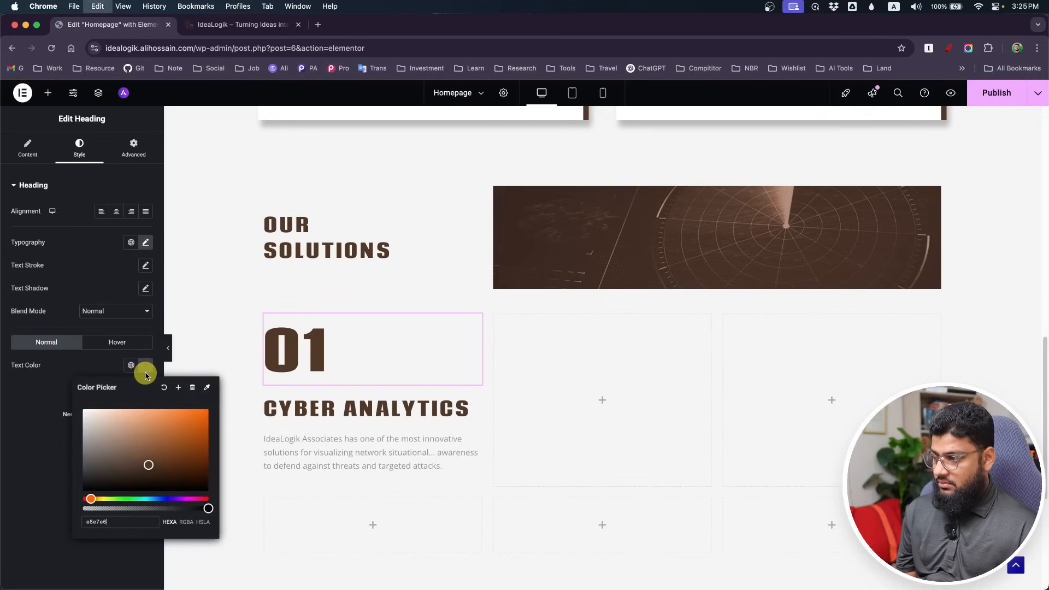
left_click(146, 371)
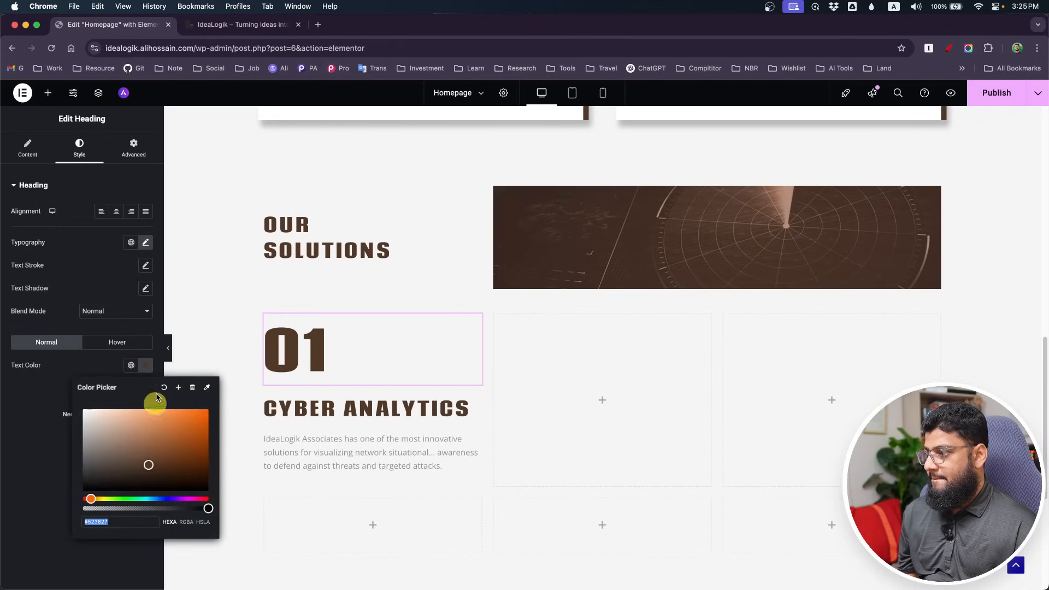
left_click(146, 368)
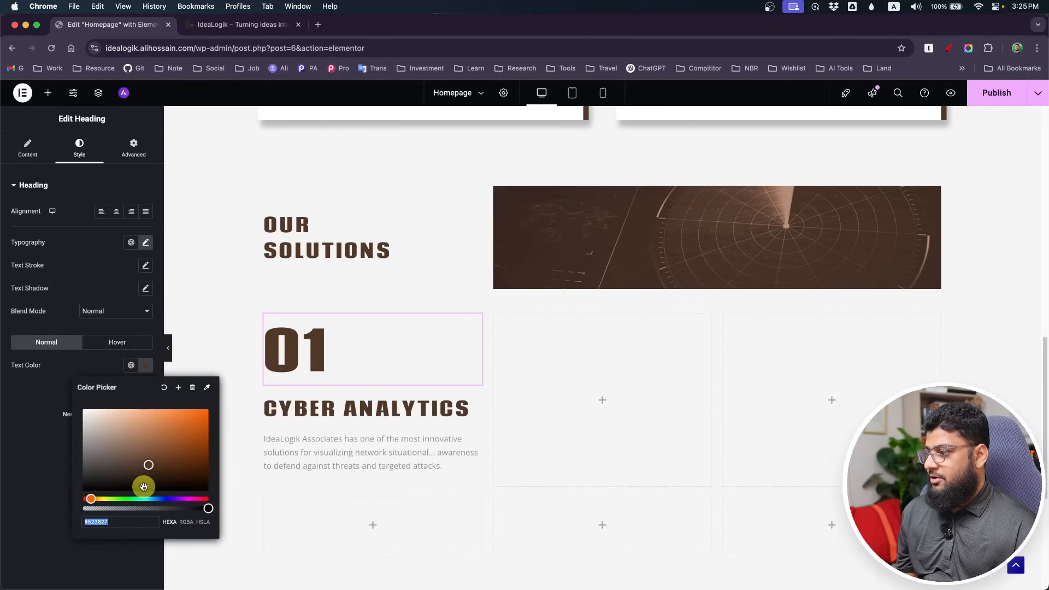
left_click_drag(209, 509, 102, 512)
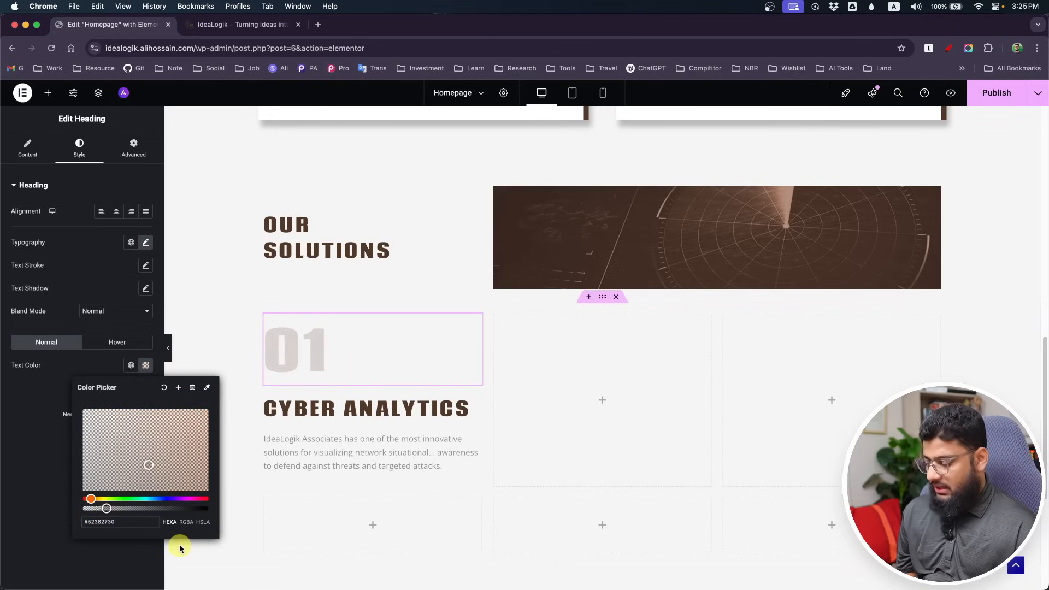
key("super+Tab")
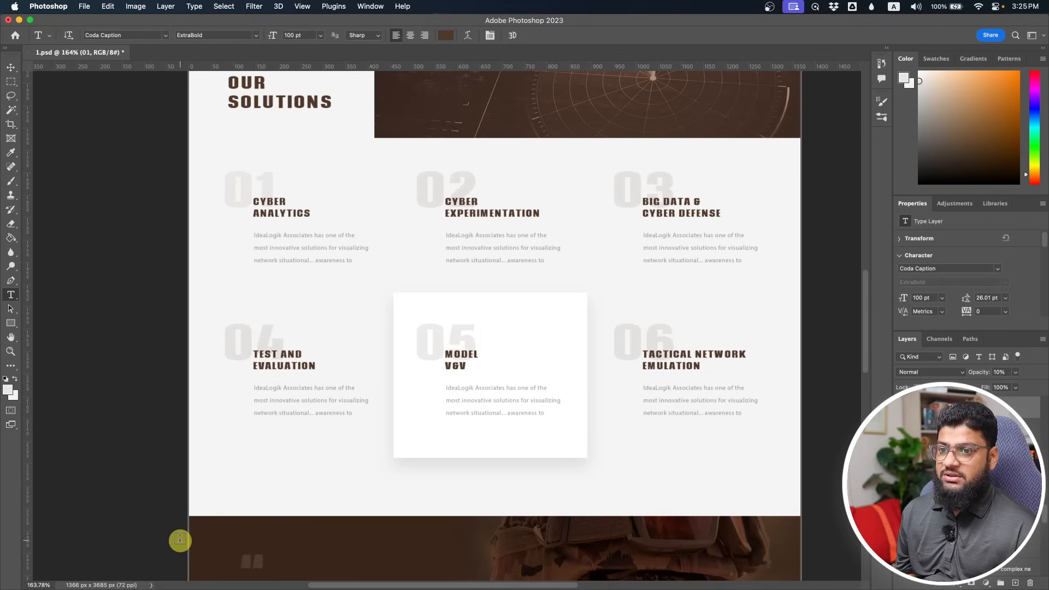
left_click(240, 184)
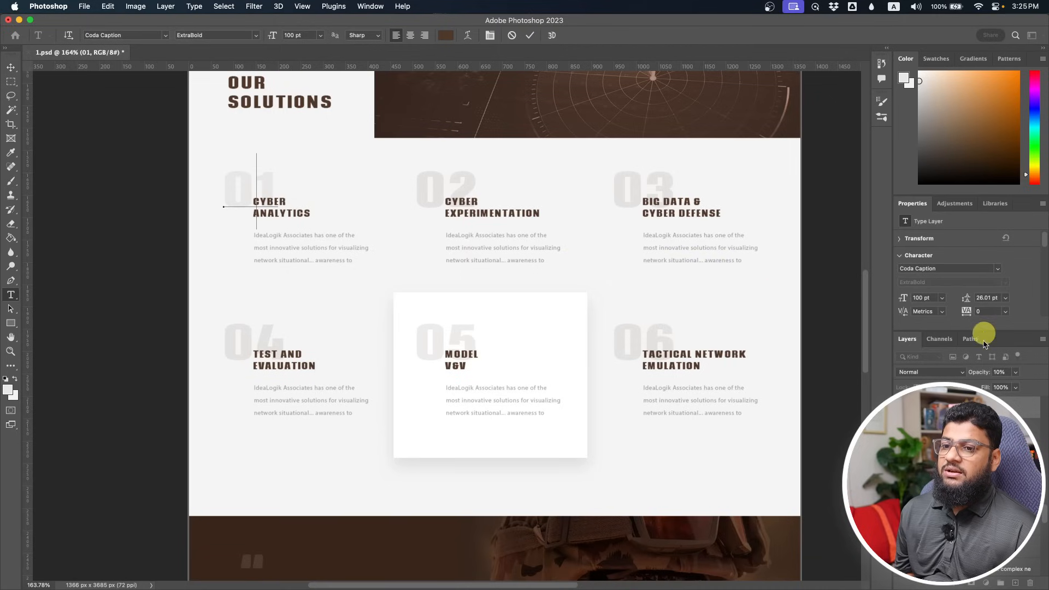
key("super+Tab")
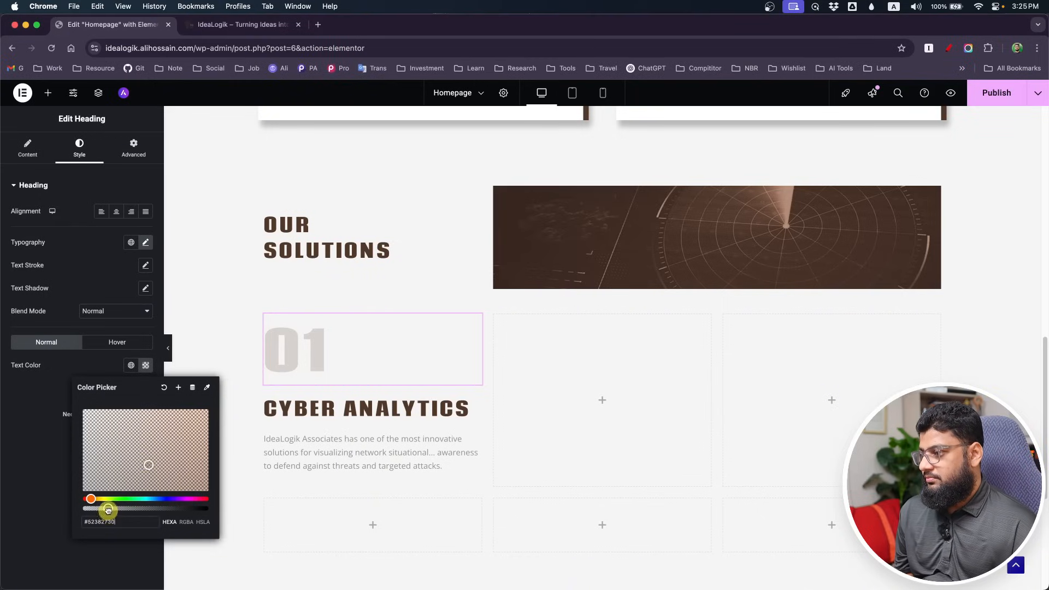
left_click_drag(102, 510, 90, 509)
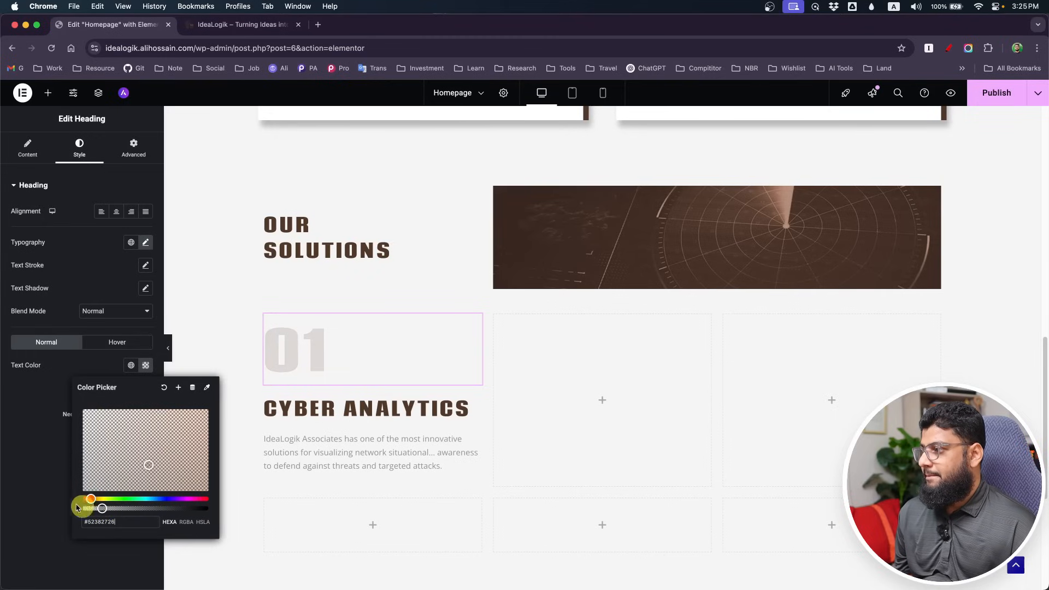
left_click(126, 147)
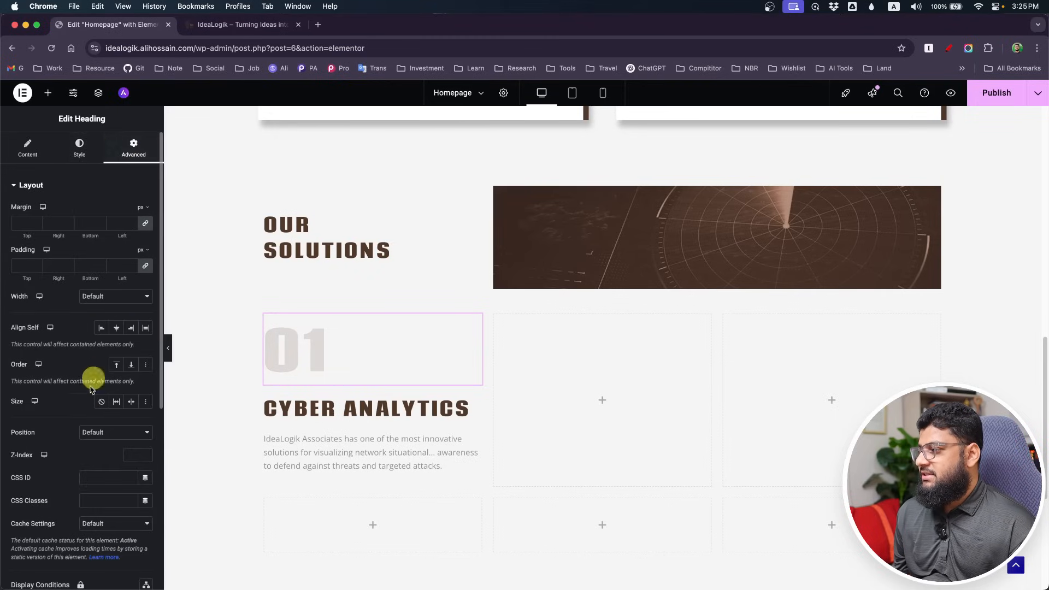
- Set the 01 numeral to Absolute position with horizontal offset 10 and vertical offset 0
scroll(82, 388, "down", 3)
left_click(107, 358)
left_click(108, 372)
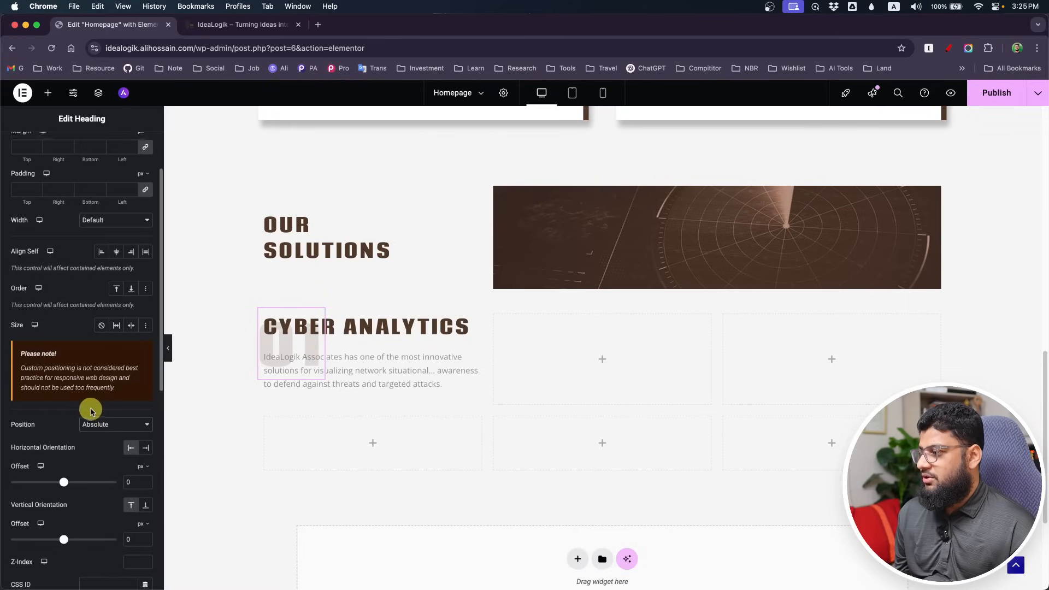
scroll(89, 407, "down", 2)
left_click_drag(63, 425, 64, 425)
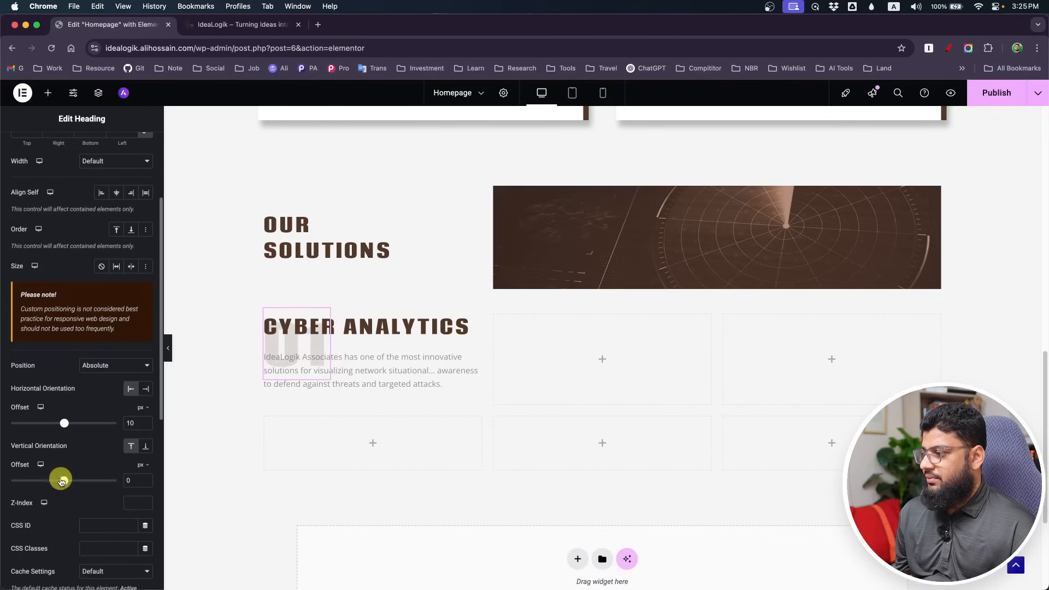
left_click_drag(61, 481, 60, 485)
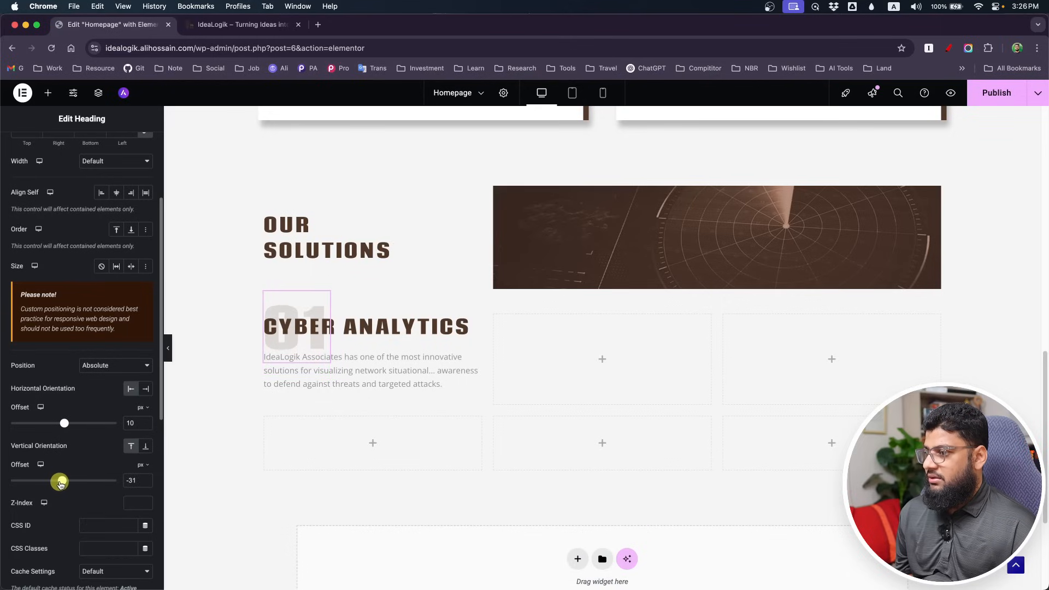
double_click(125, 481)
type("0")
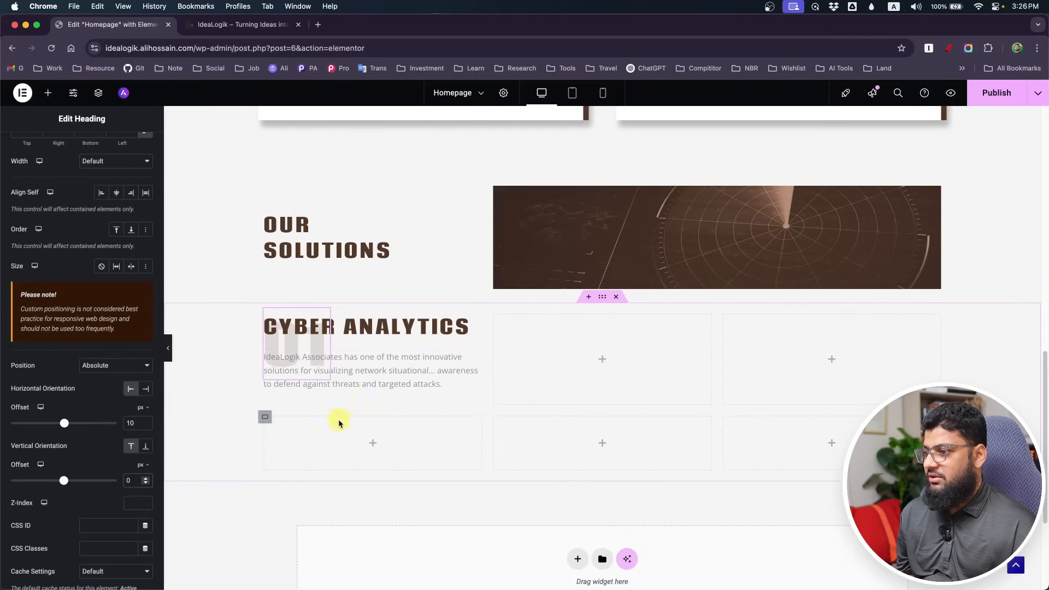
left_click(265, 317)
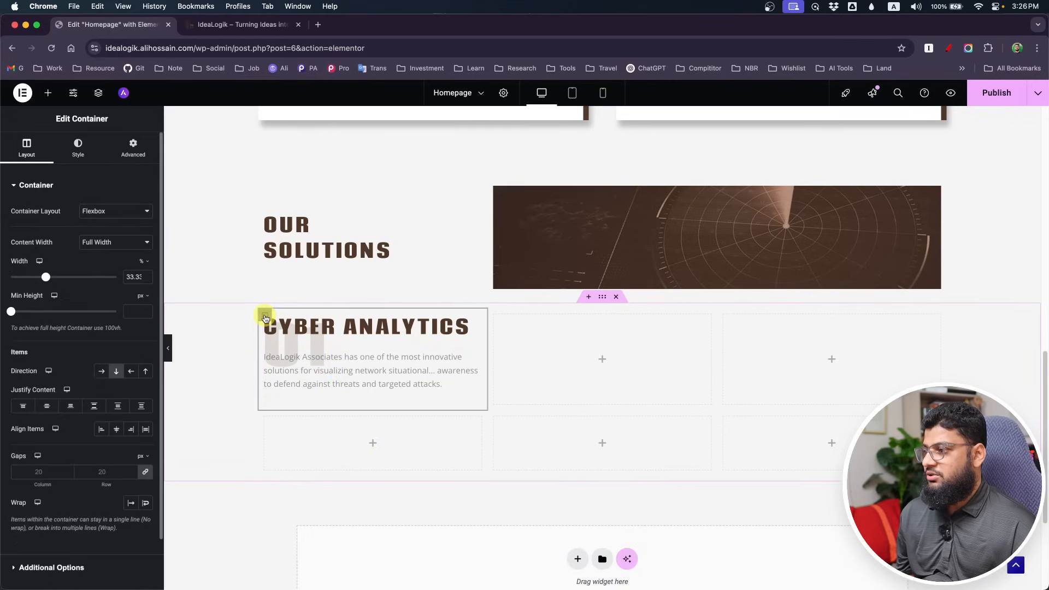
- Give the Cyber Analytics card a Classic background using the global White colour
left_click(82, 150)
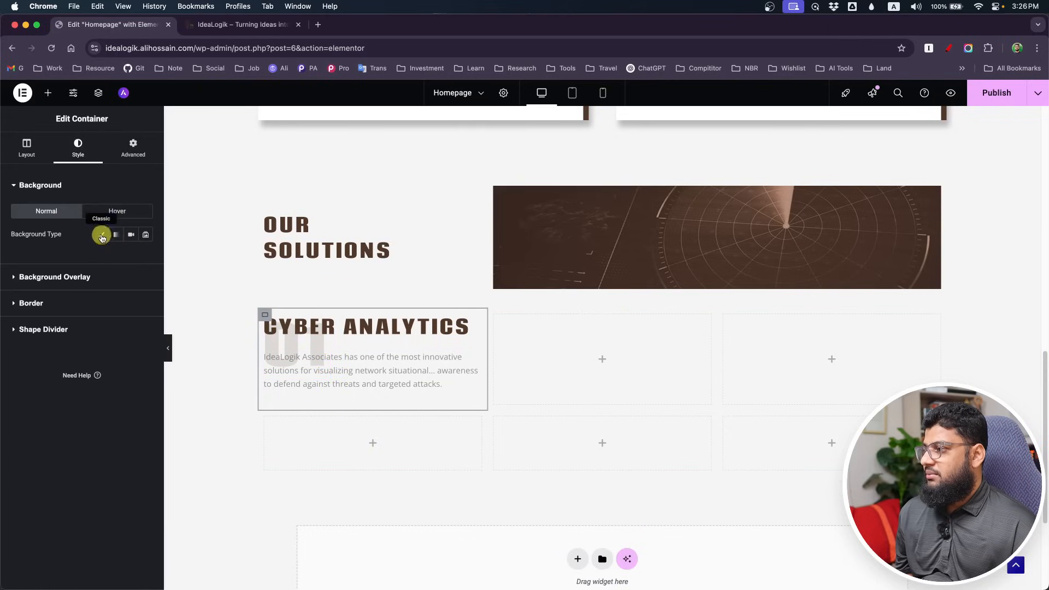
left_click(101, 234)
left_click(130, 259)
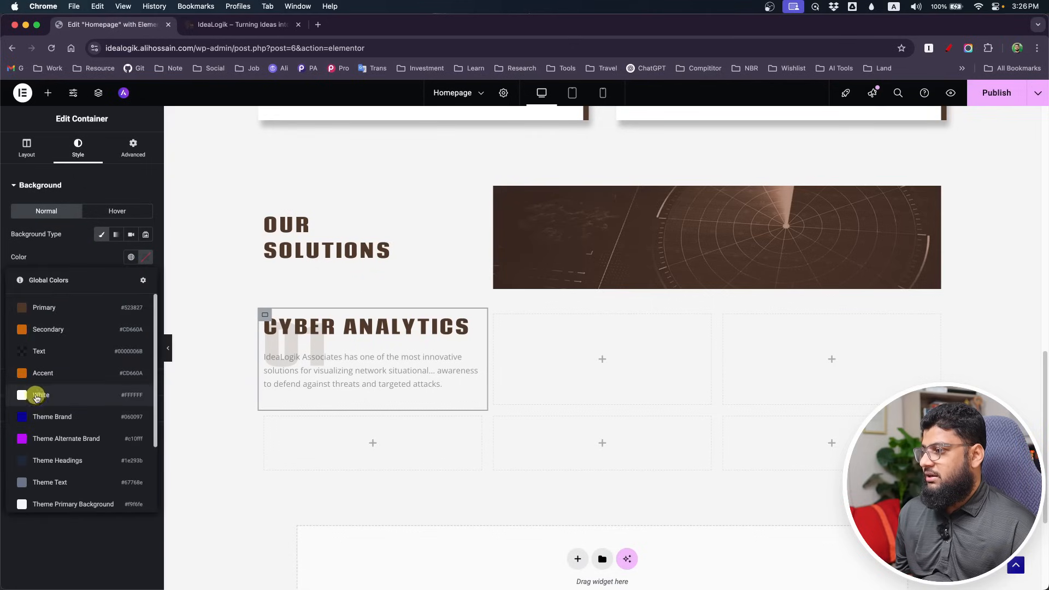
left_click(34, 393)
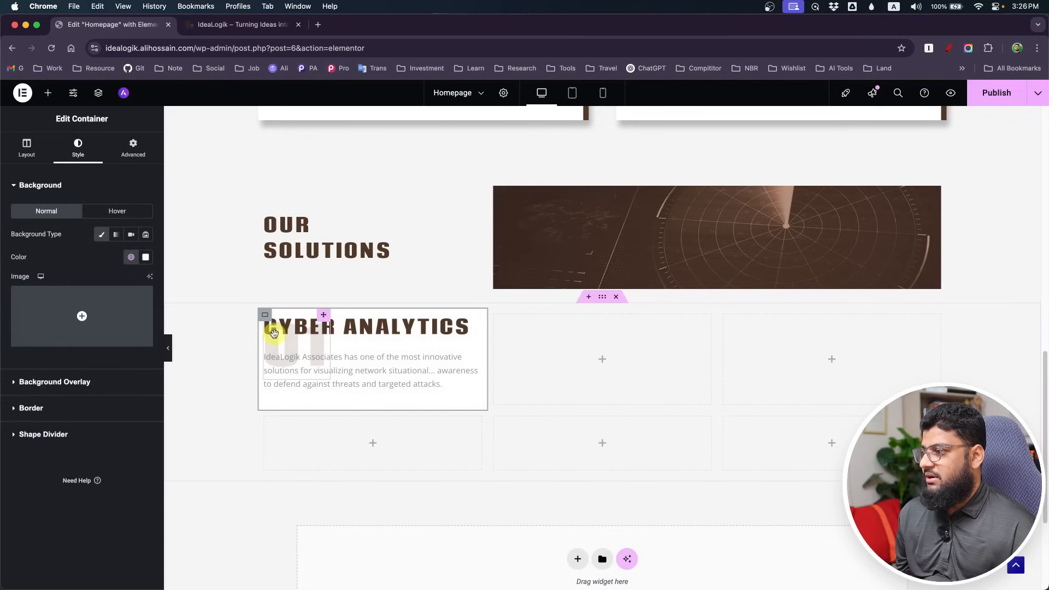
- Set the 01 numeral's vertical offset to -10
left_click(323, 321)
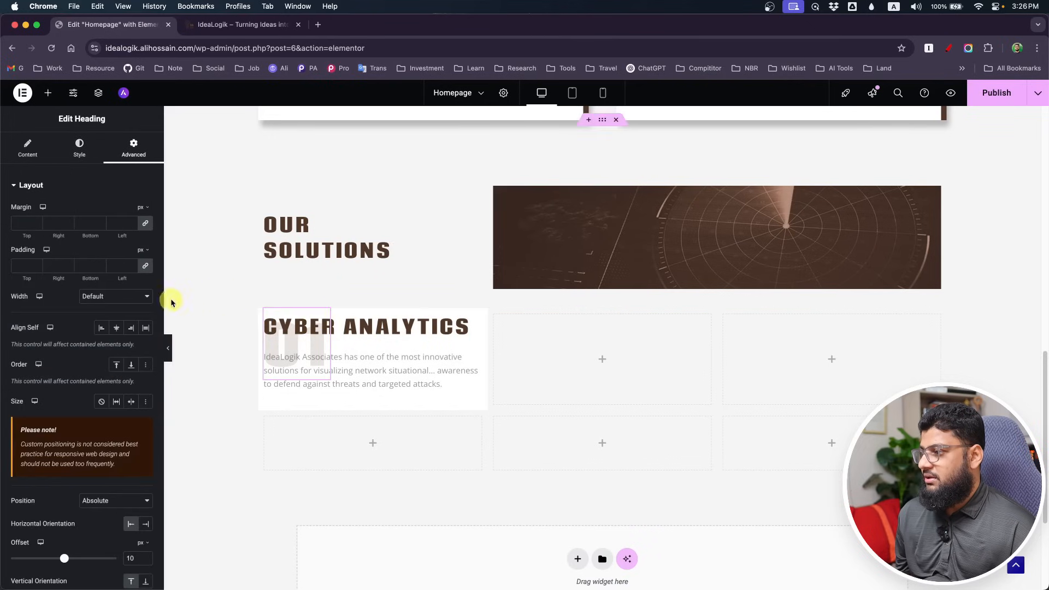
scroll(94, 446, "down", 1)
scroll(94, 446, "down", 5)
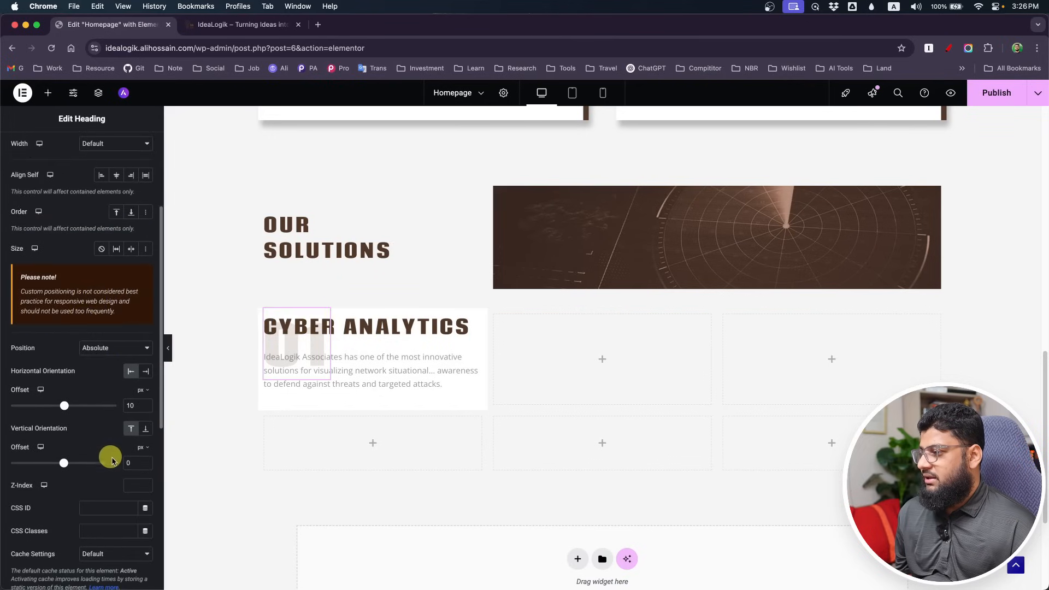
left_click(137, 464)
type("-10")
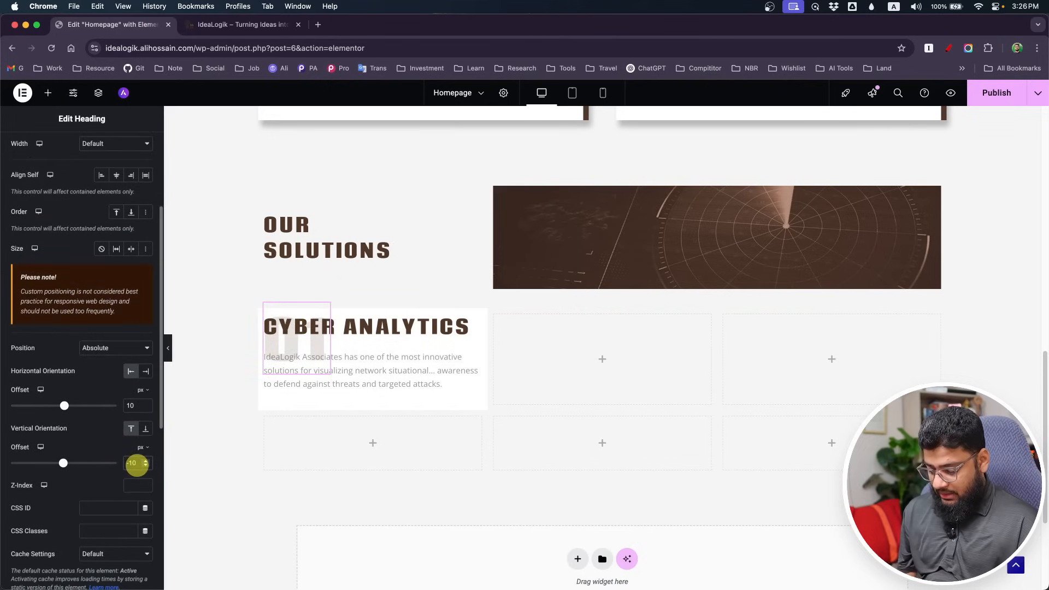
- Measure the inner spacing of the 05 card in the Photoshop design
key("super+Tab")
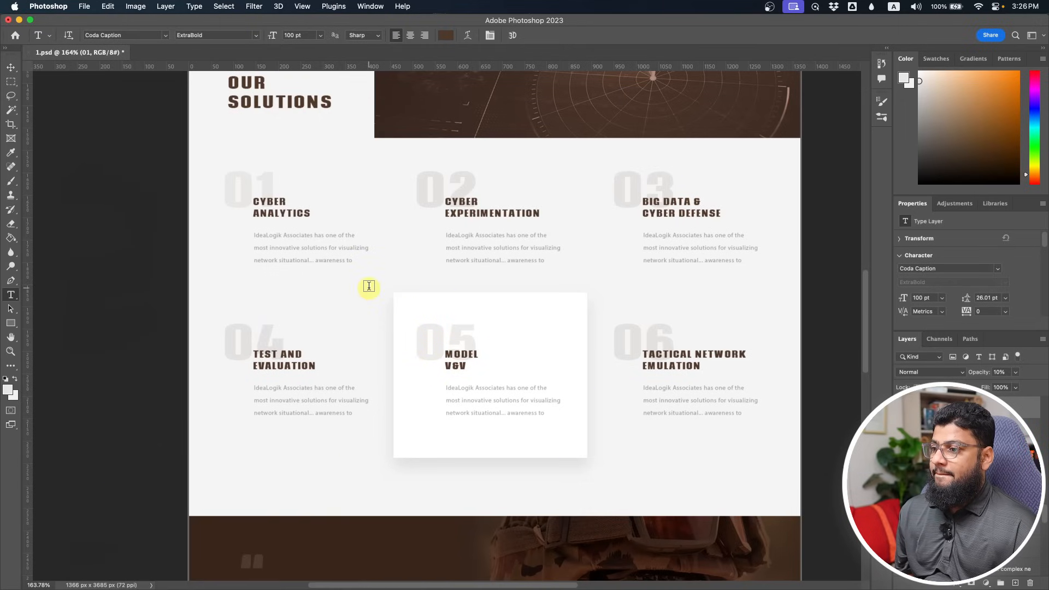
left_click(11, 81)
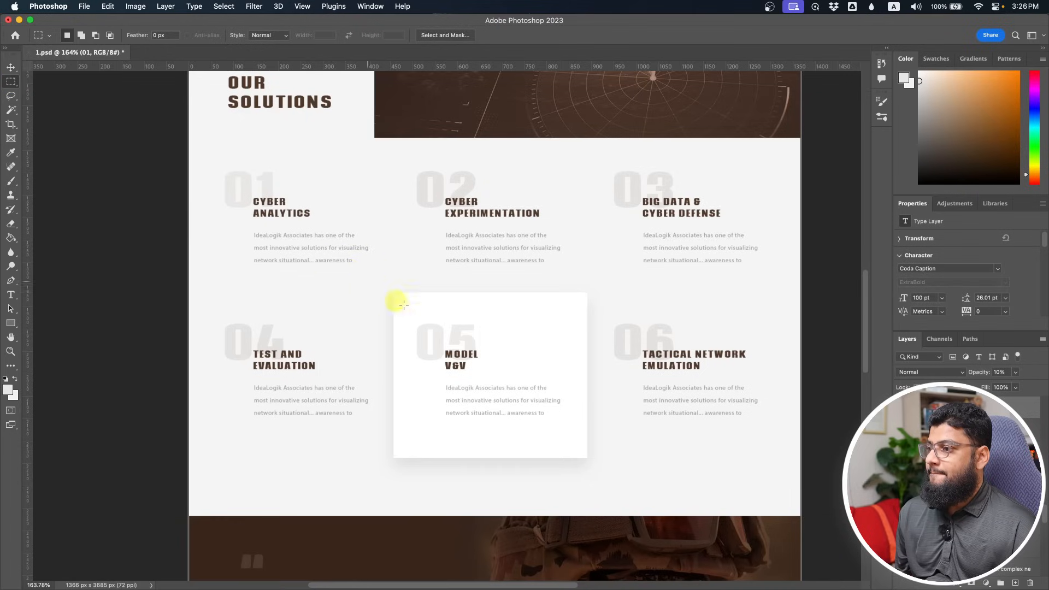
left_click_drag(394, 292, 415, 377)
key("super+Tab")
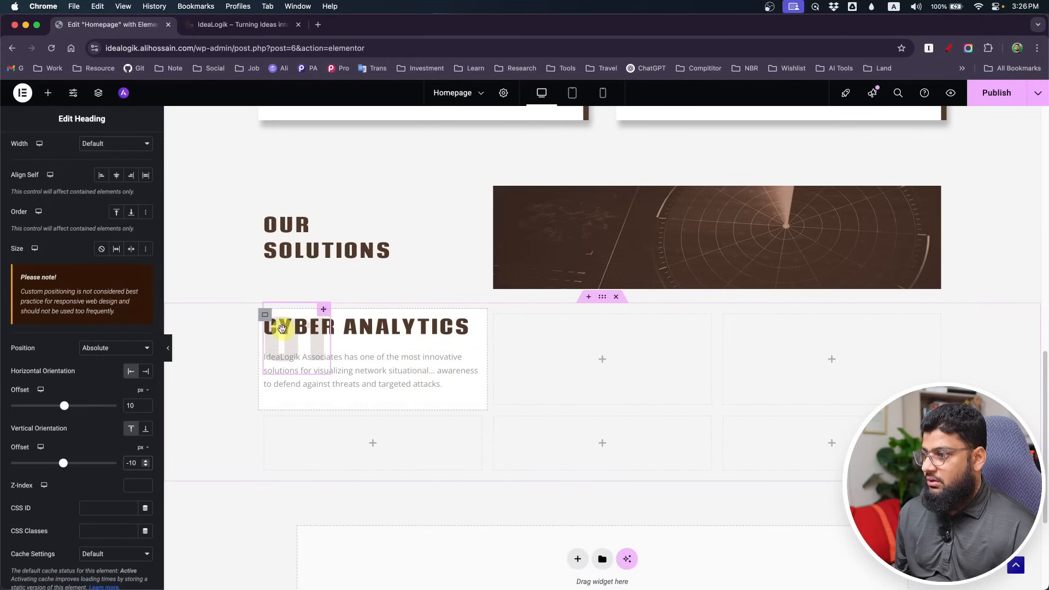
left_click(264, 317)
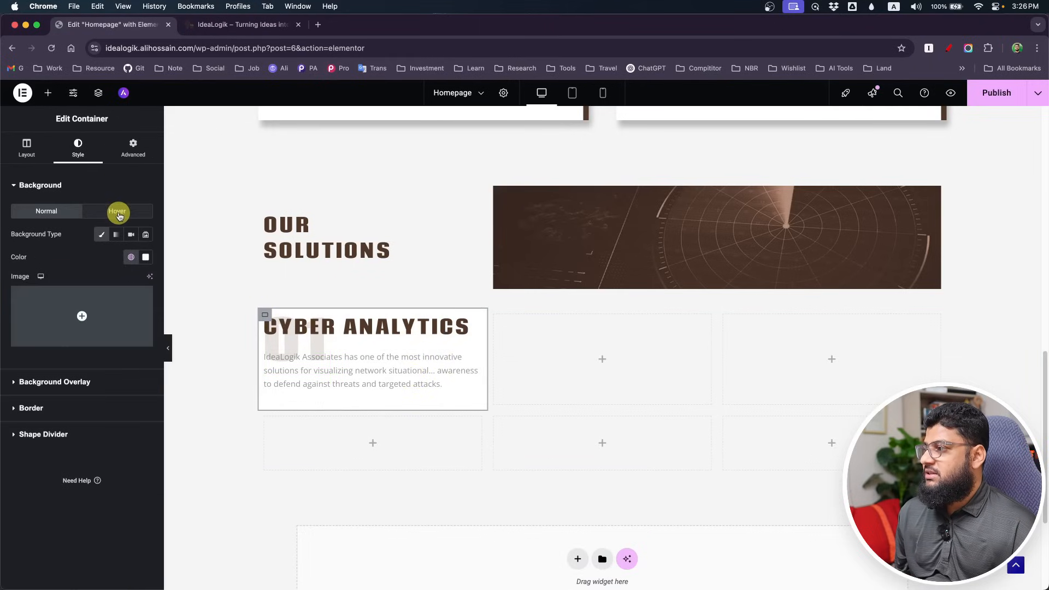
- Unlink the card's padding and enter first-pass values of 70, 5 and 50 px
left_click(135, 154)
left_click(24, 266)
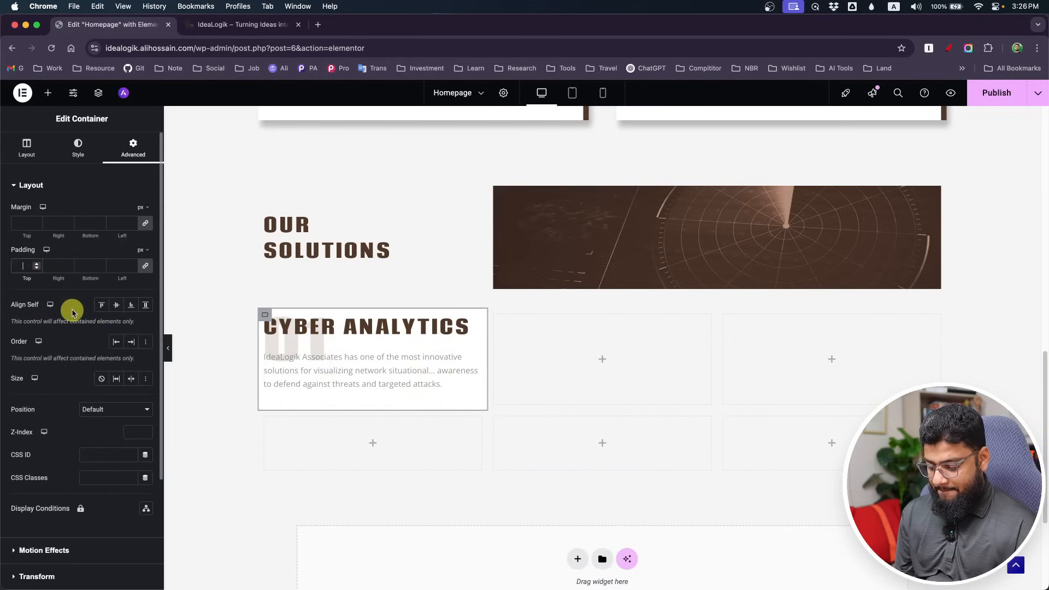
type("70")
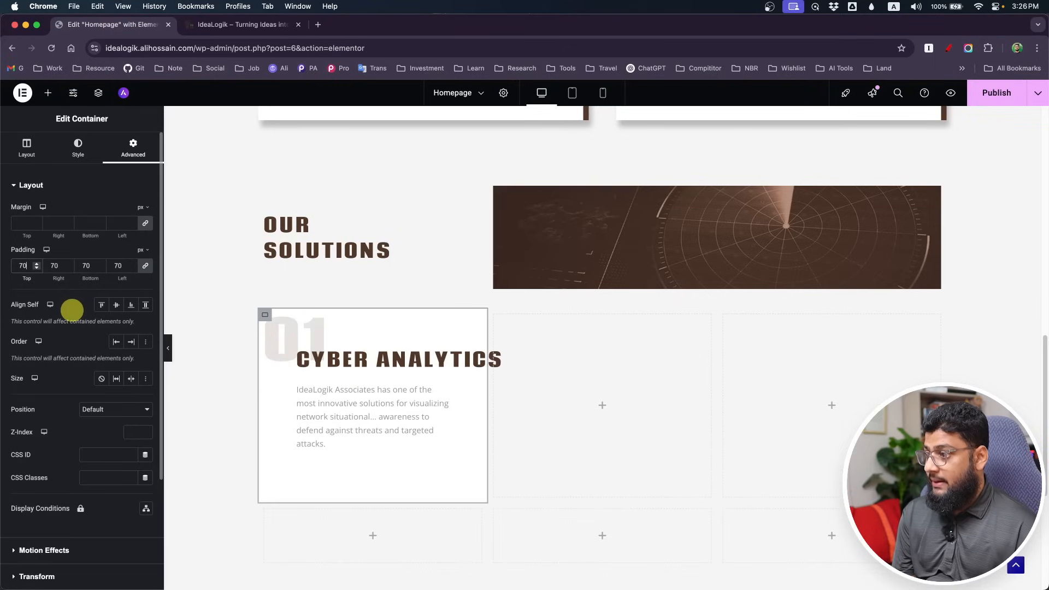
left_click(147, 267)
left_click_drag(57, 268, 29, 266)
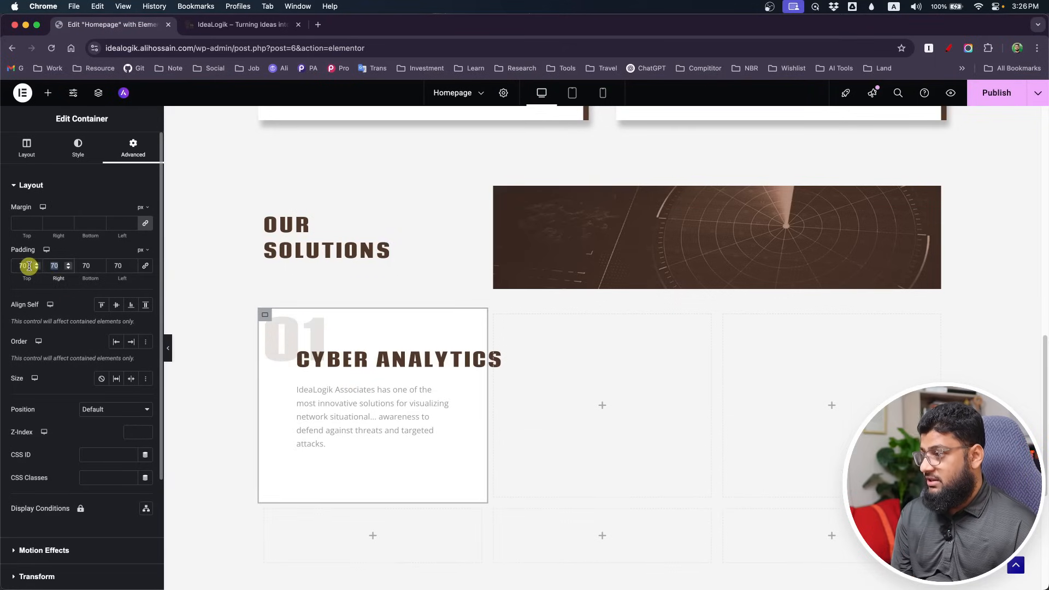
type("5")
left_click(116, 263)
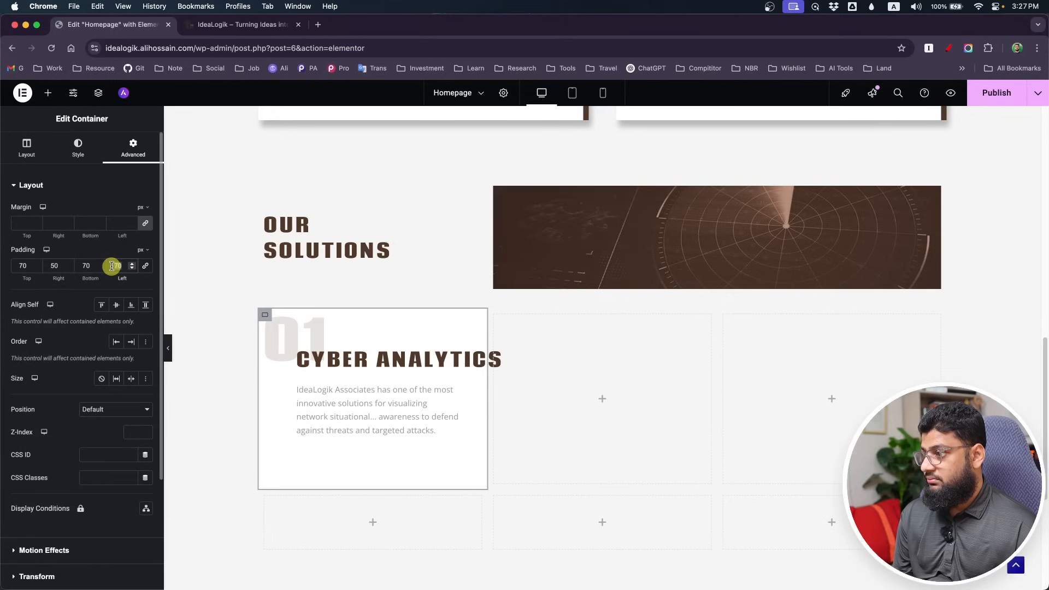
type("50")
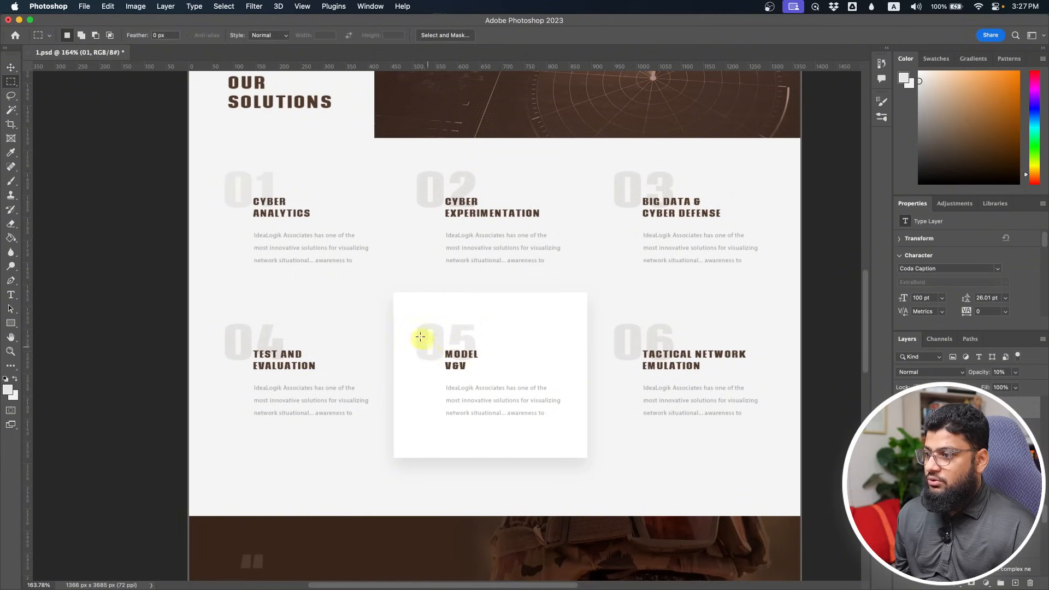
- Measure the 05 card's top, left and right inner spacing in the mockup
left_click_drag(393, 296, 511, 351)
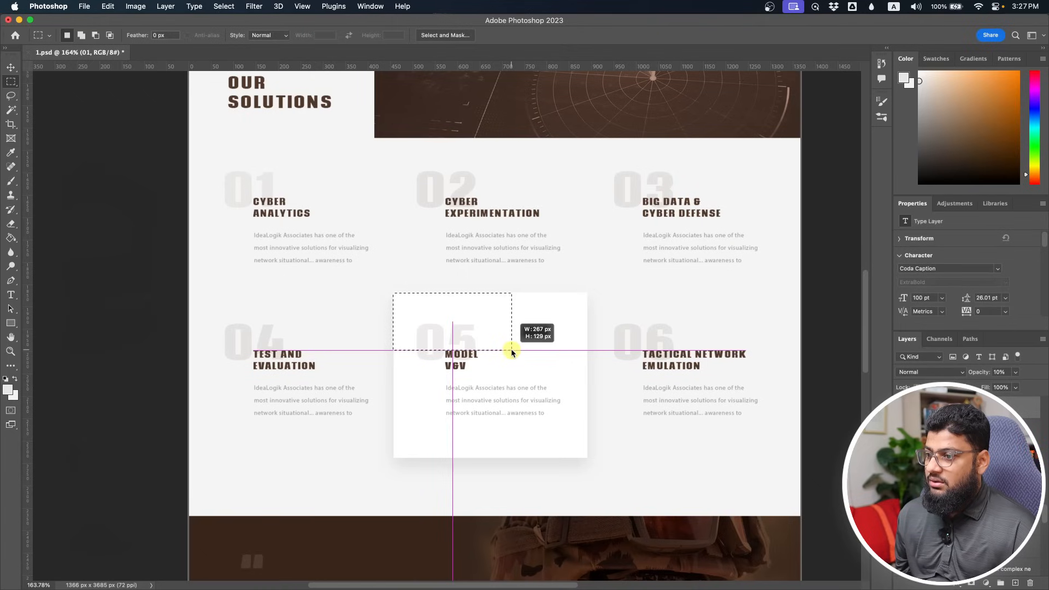
left_click_drag(512, 353, 443, 392)
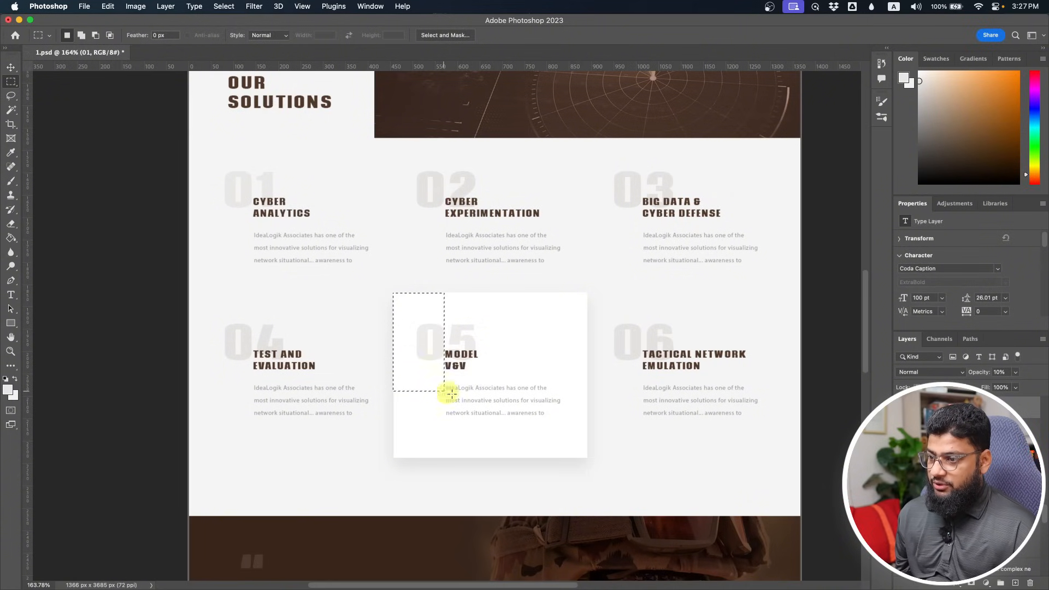
left_click_drag(560, 392, 586, 419)
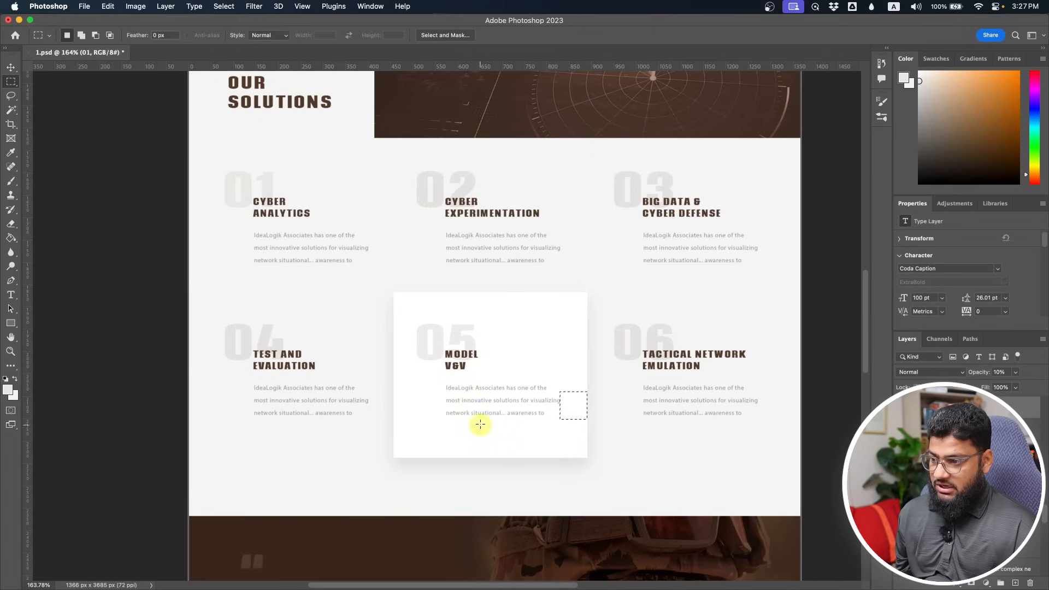
left_click_drag(480, 419, 507, 459)
key("super+Tab")
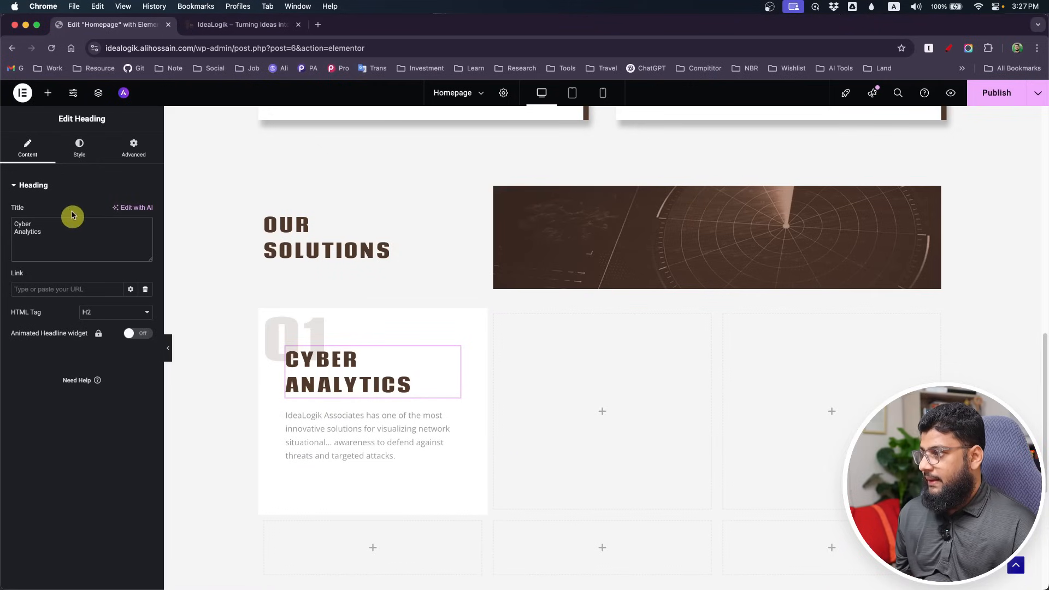
- Set the card padding to 130 top, 60 right, 70 bottom and 110 left px
left_click(265, 316)
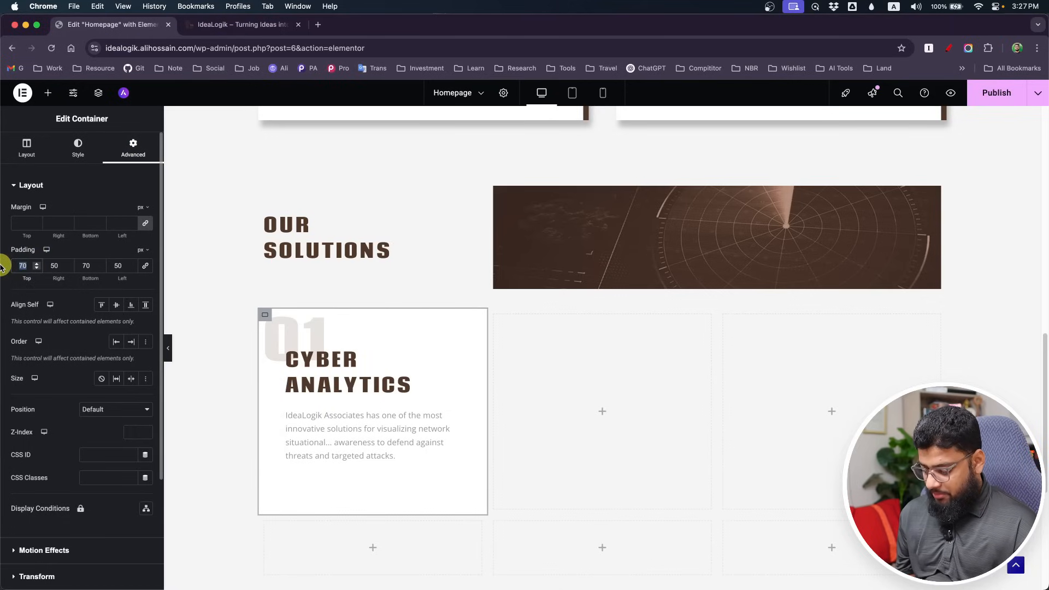
type("130")
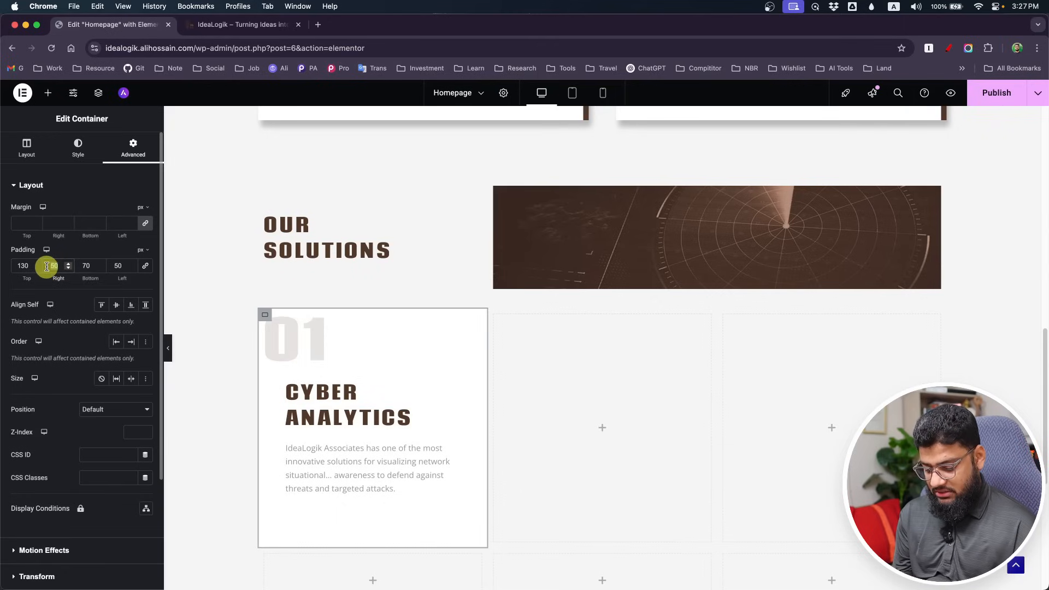
type("60")
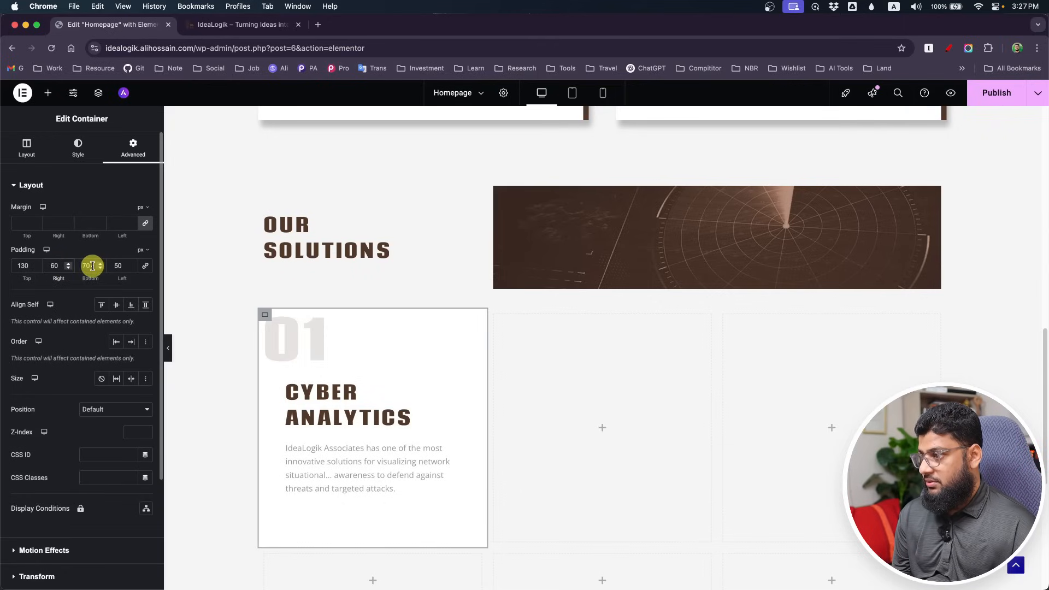
double_click(125, 265)
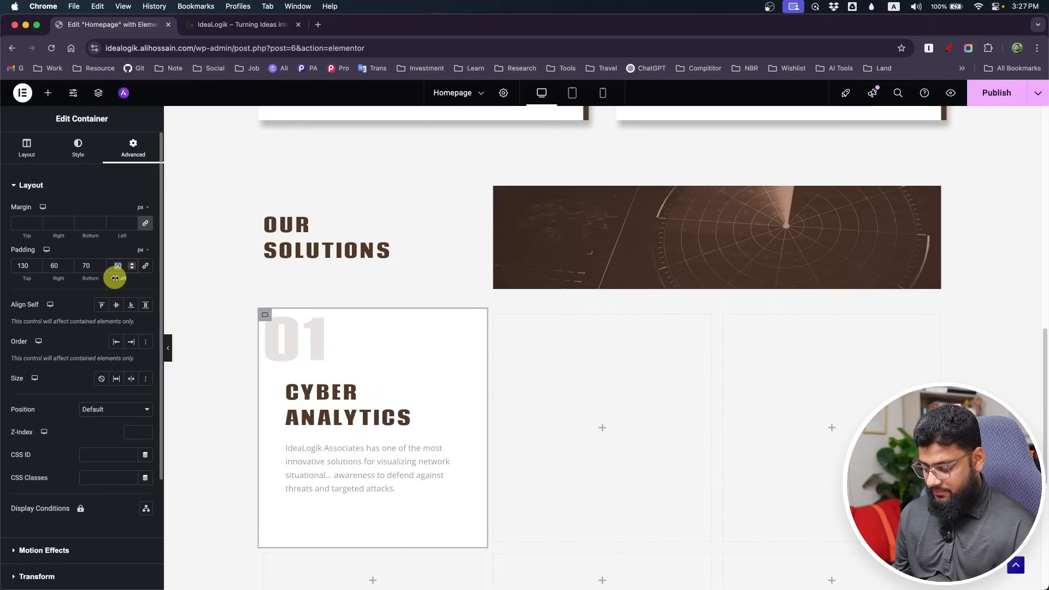
type("110")
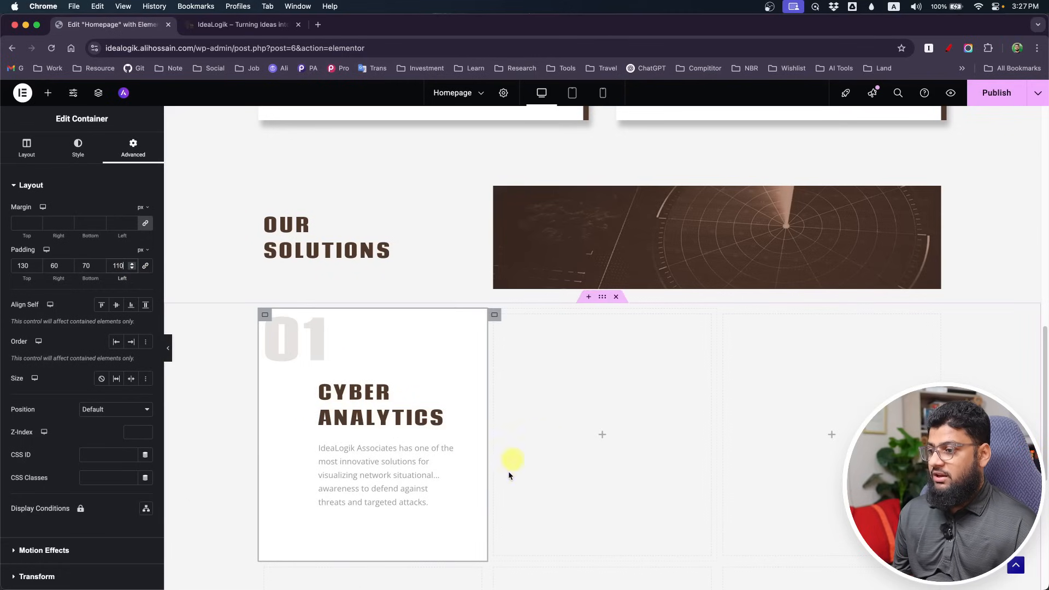
scroll(593, 505, "down", 2)
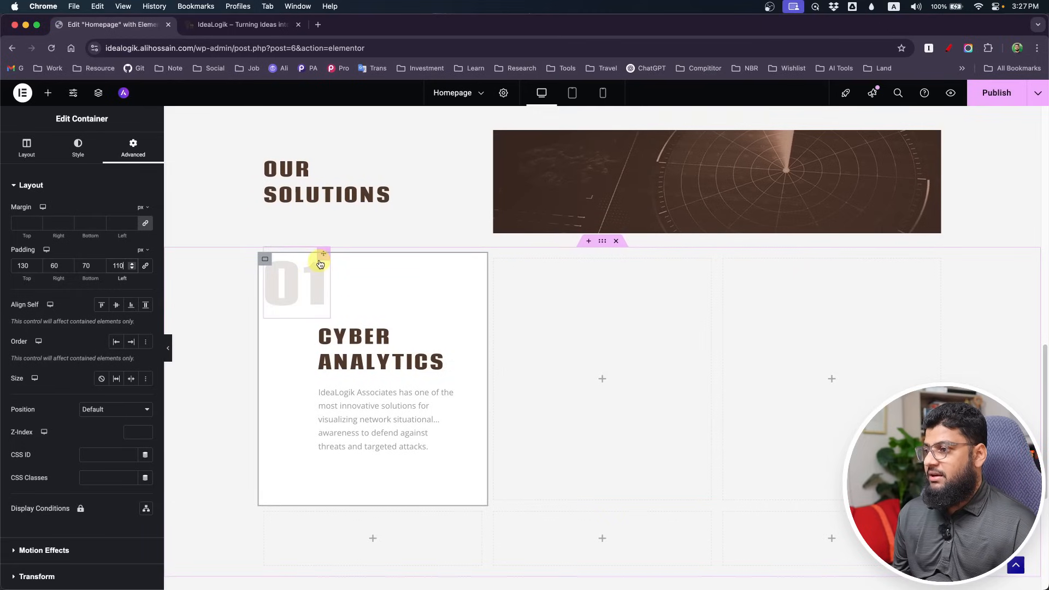
key("super+Tab")
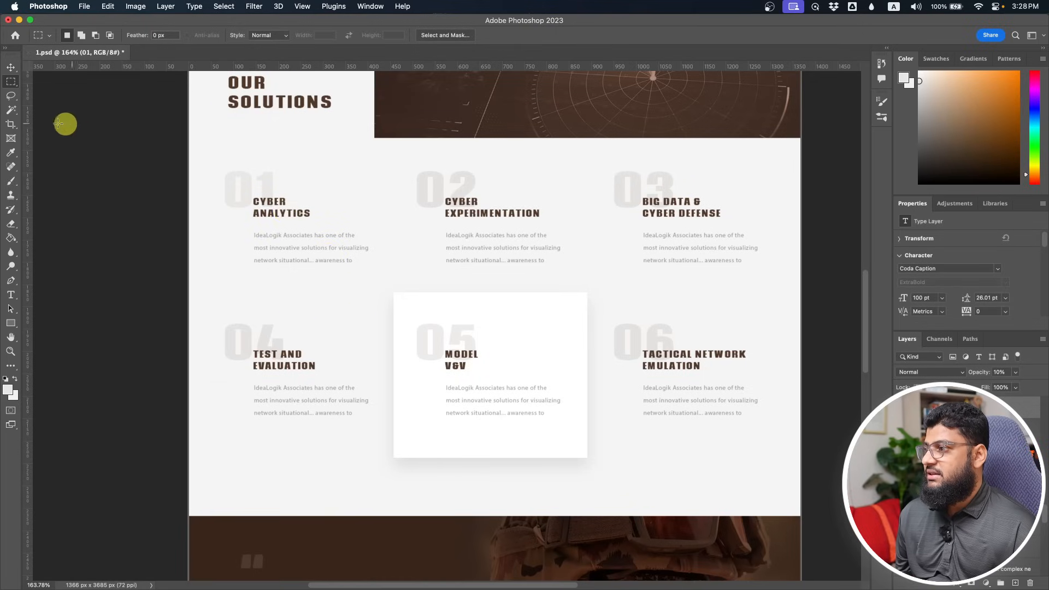
- Check the title's font size in the mockup and set the heading's typography size to 20
left_click(11, 293)
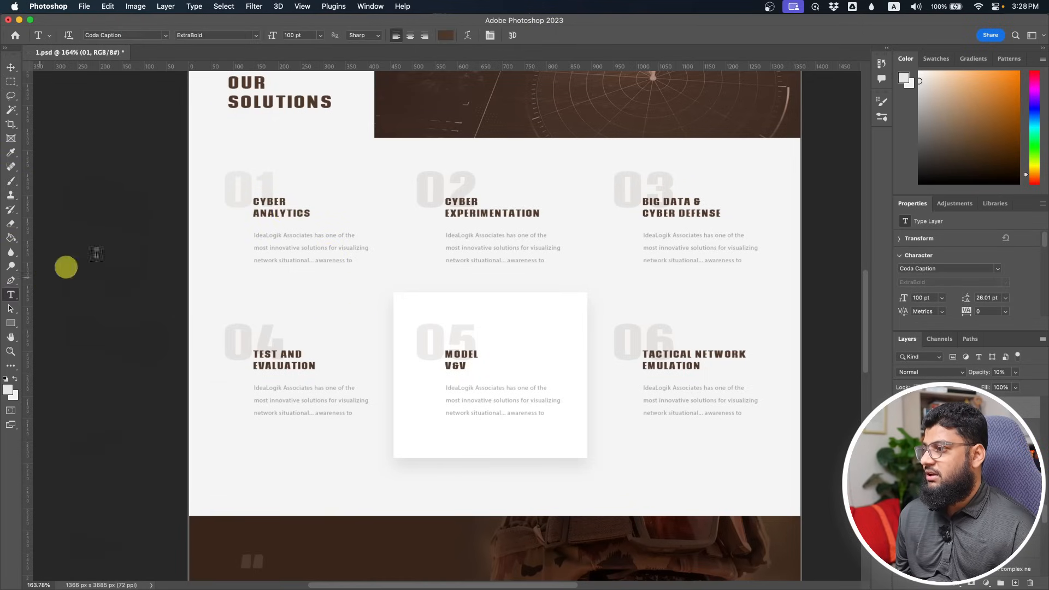
left_click(279, 208)
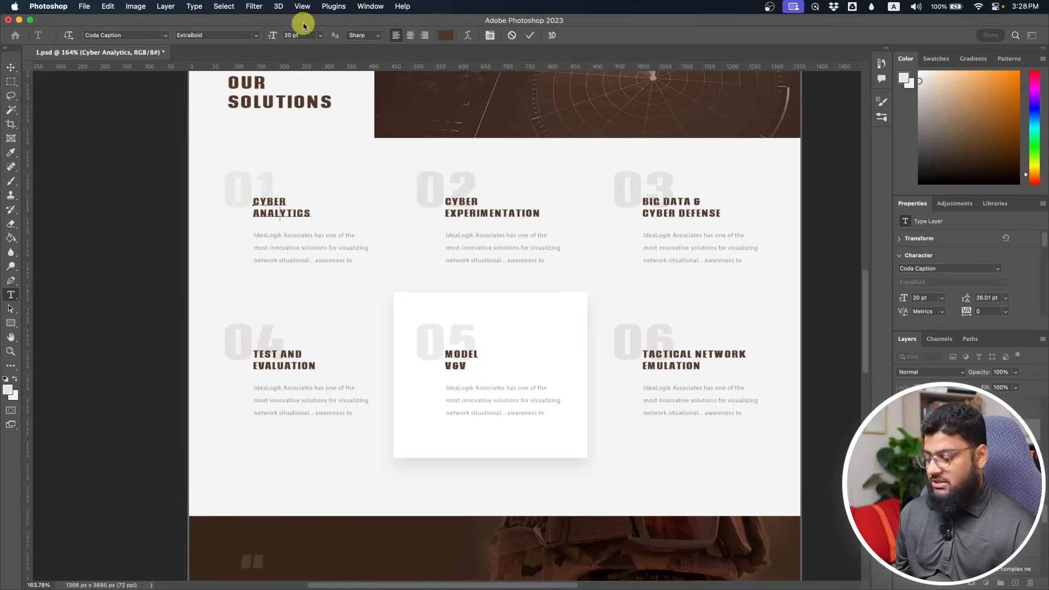
key("super+Tab")
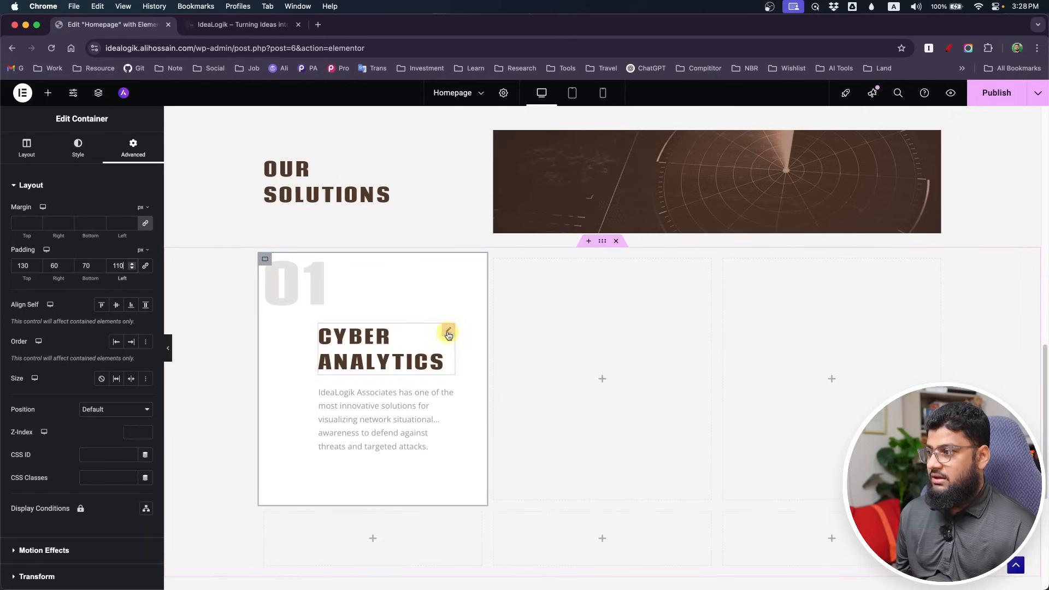
left_click(448, 333)
left_click(78, 146)
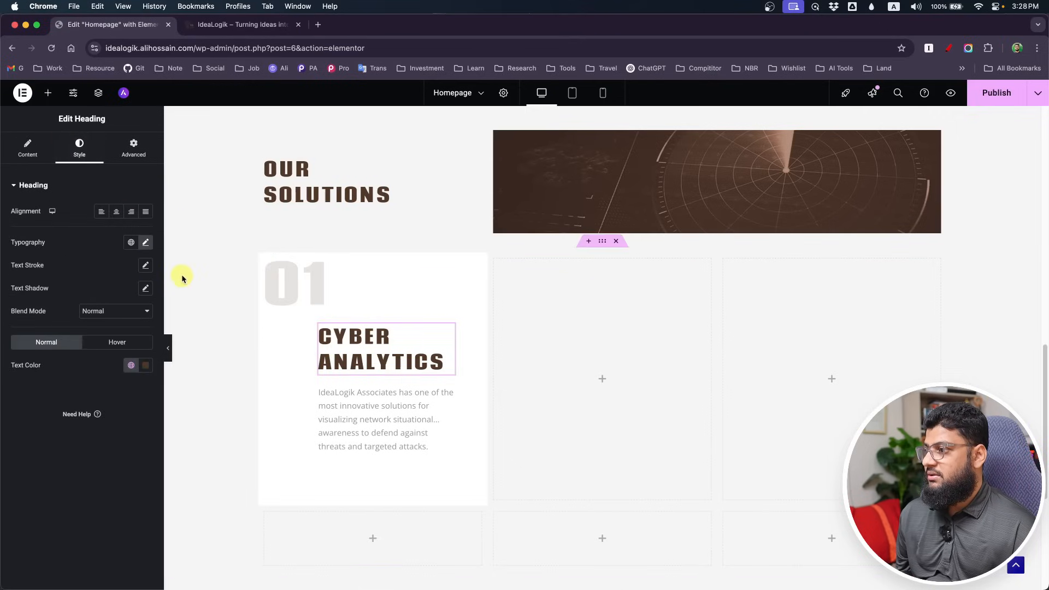
left_click(146, 243)
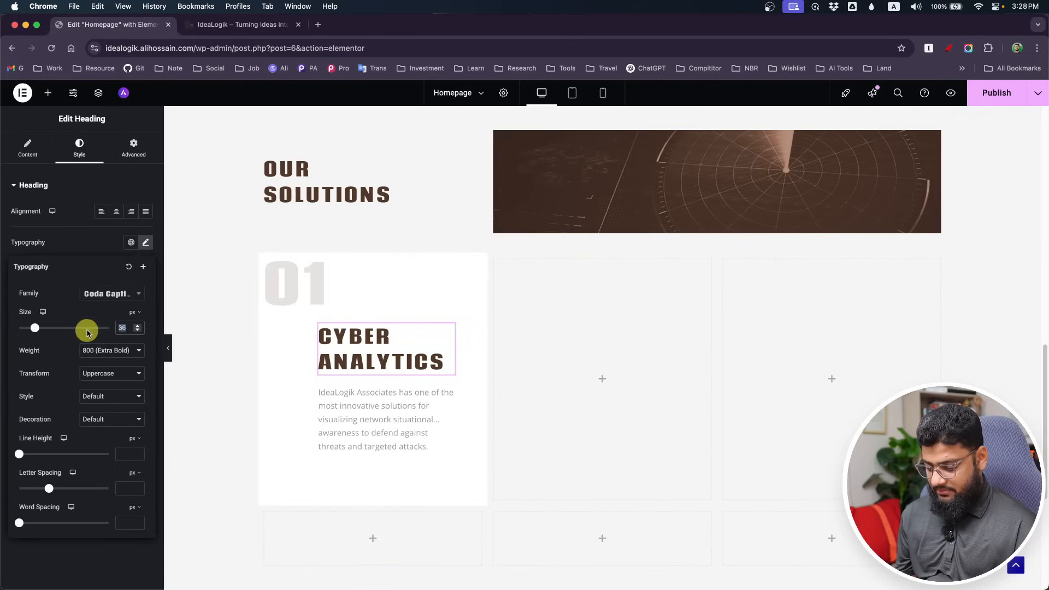
type("20")
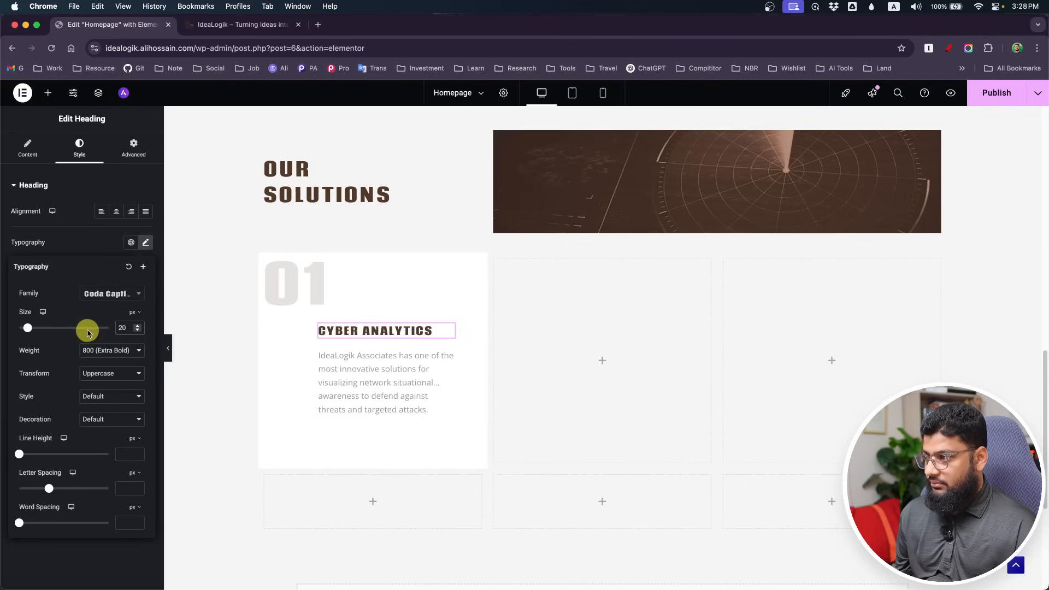
- Break the title after Cyber with <br> and compare it with the mockup
left_click(32, 159)
left_click(50, 227)
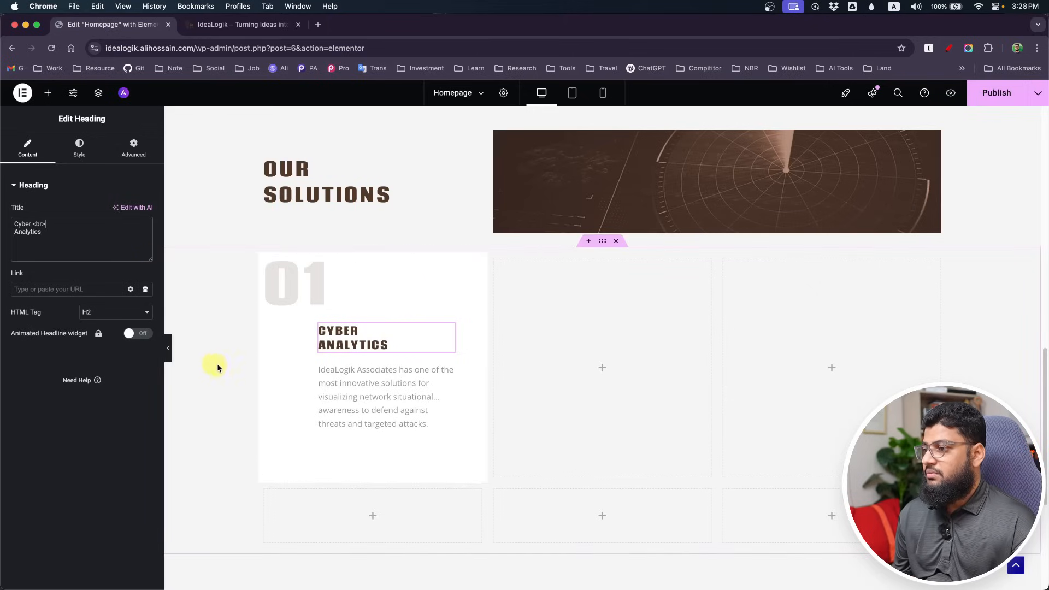
key("super+Tab")
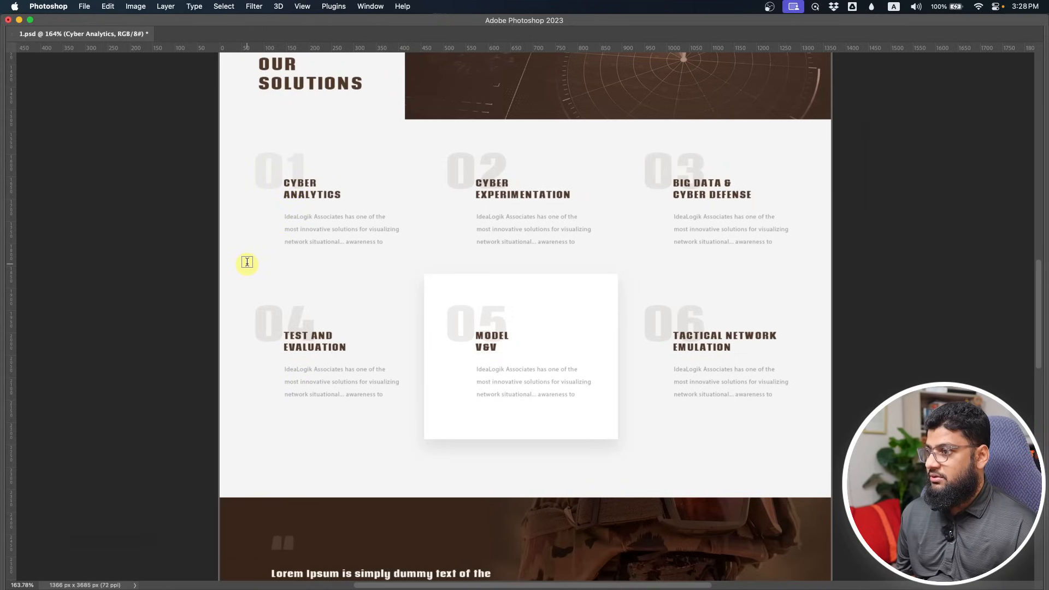
key("super+Tab")
- Nudge the 01 numeral's offsets to 38 px horizontal and 42 px vertical
scroll(87, 388, "down", 1)
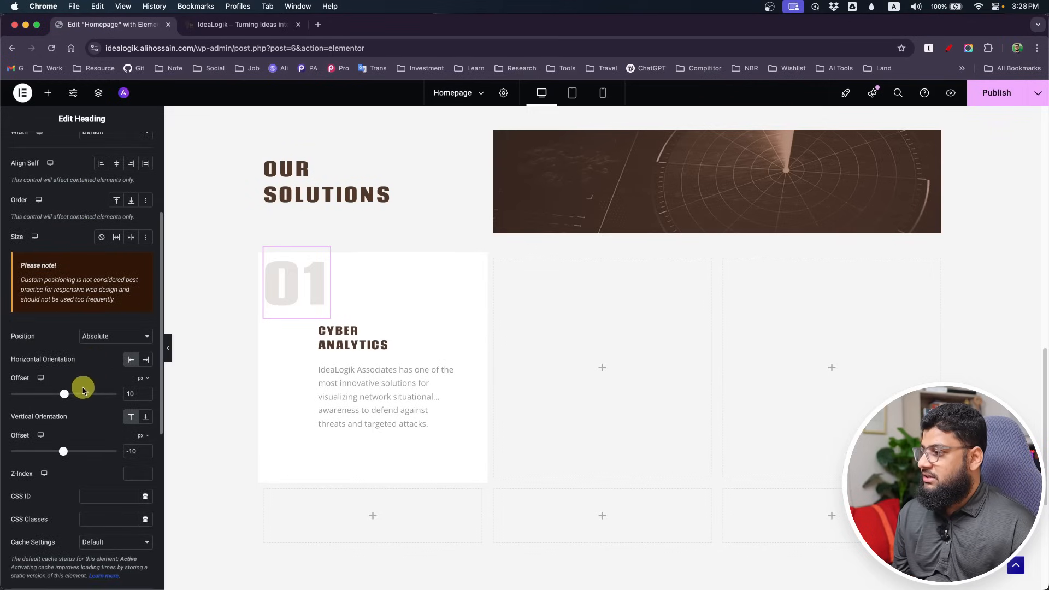
left_click_drag(71, 396, 70, 397)
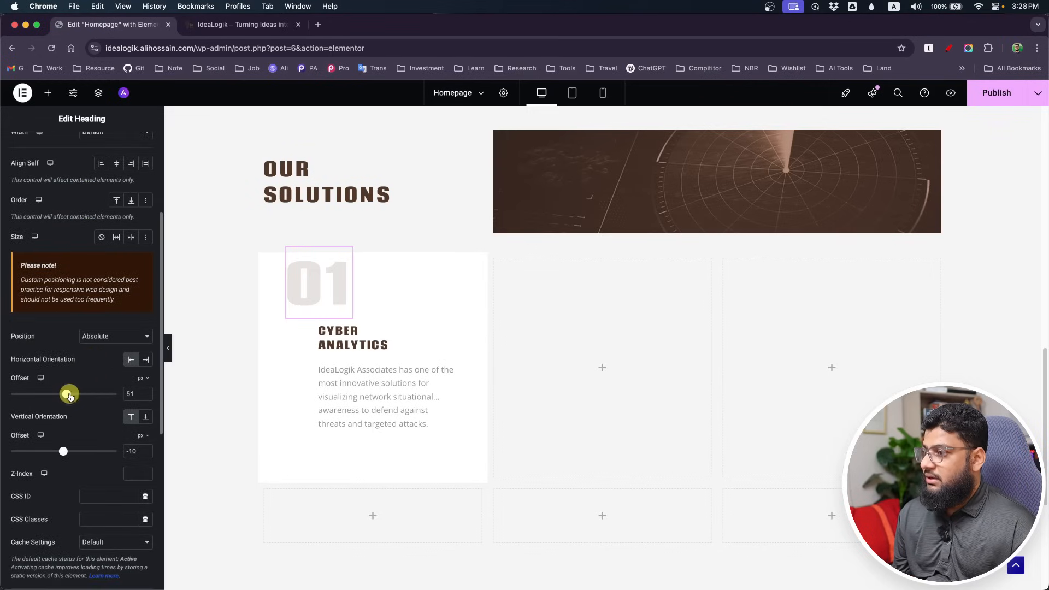
left_click_drag(63, 454, 66, 455)
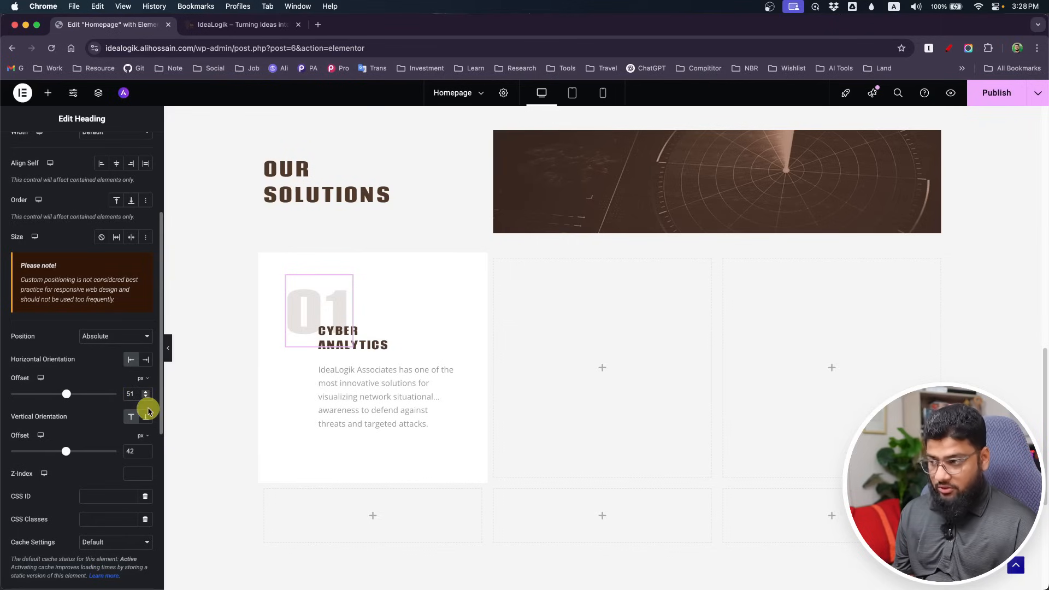
key("Down")
key("Down")
key("Down")
key("Down")
key("Down")
key("Down")
key("Down")
key("Down")
key("Down")
key("Down")
key("Down")
key("Down")
key("Down")
key("Down")
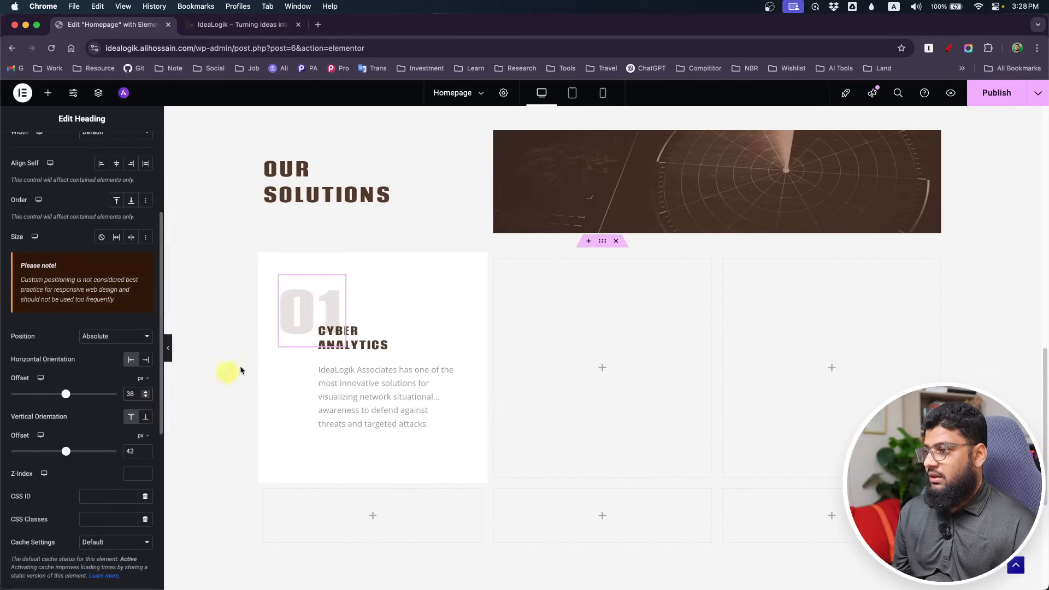
left_click(271, 266)
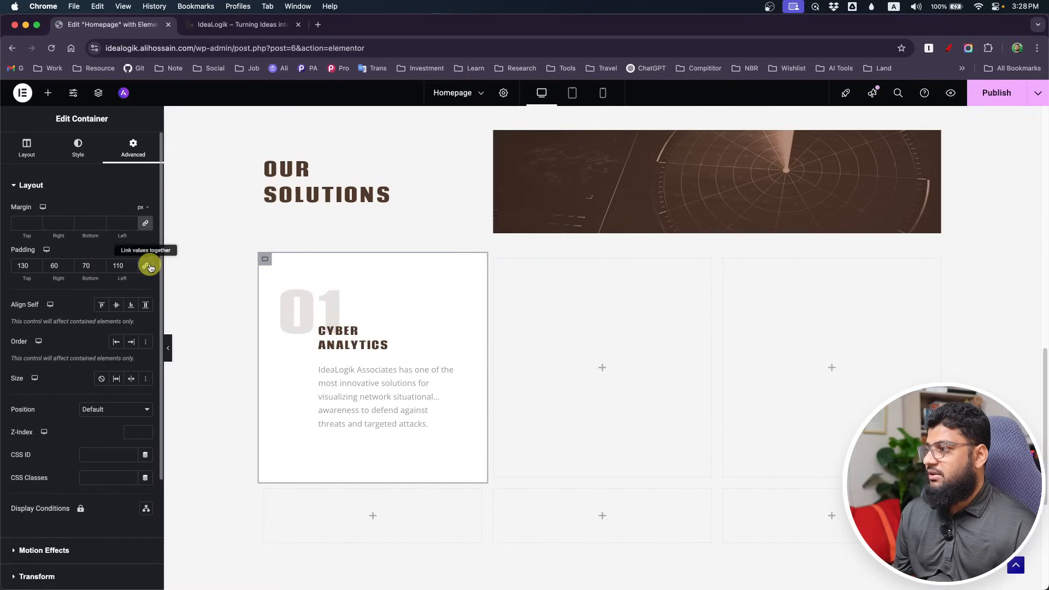
- Clear the card's Normal background colour and set a Classic global White background on Hover
left_click(80, 160)
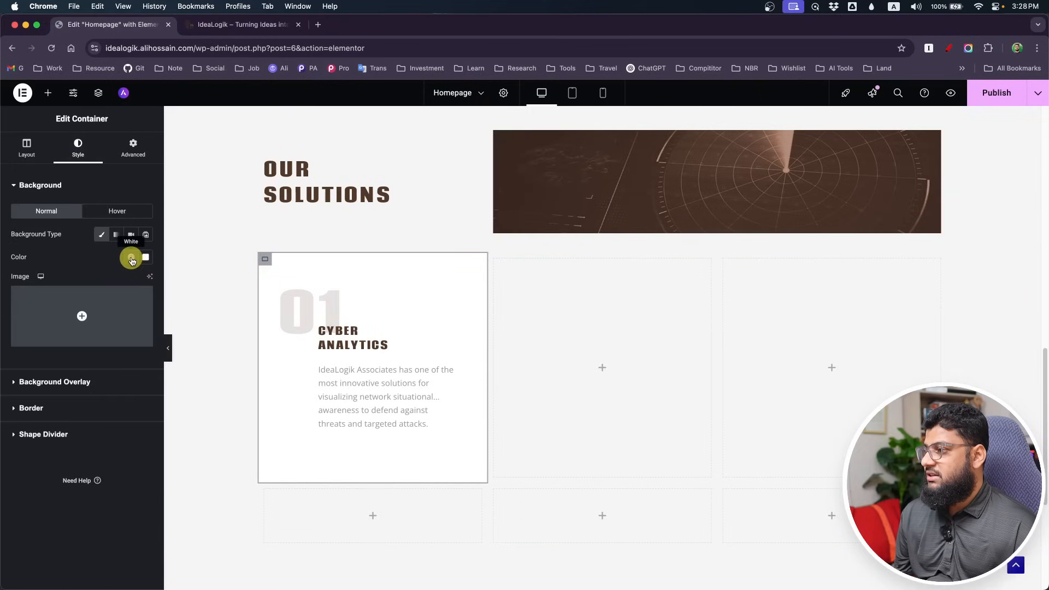
left_click(131, 257)
left_click(141, 262)
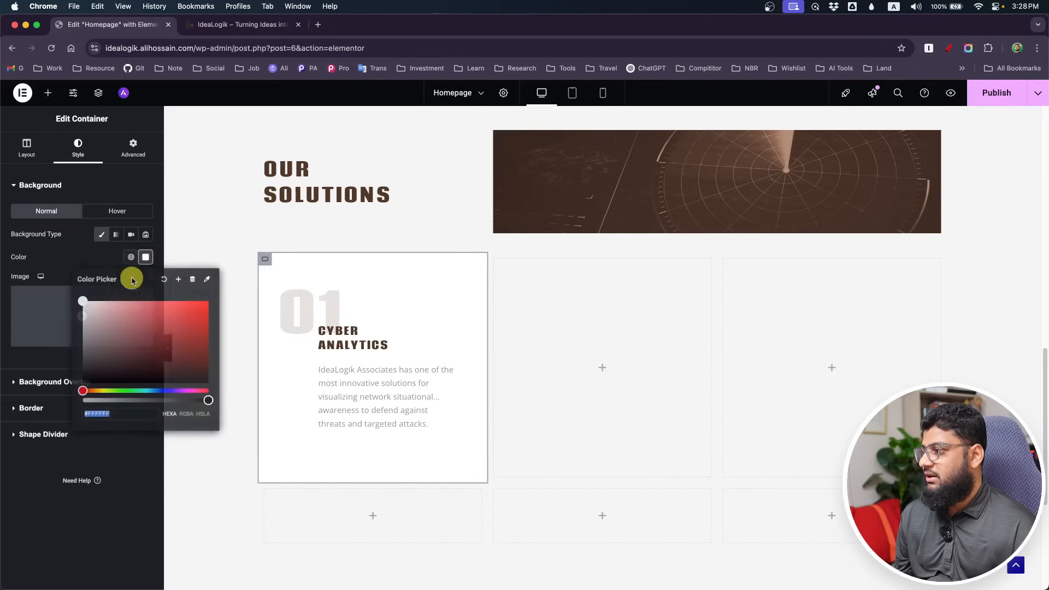
left_click(163, 281)
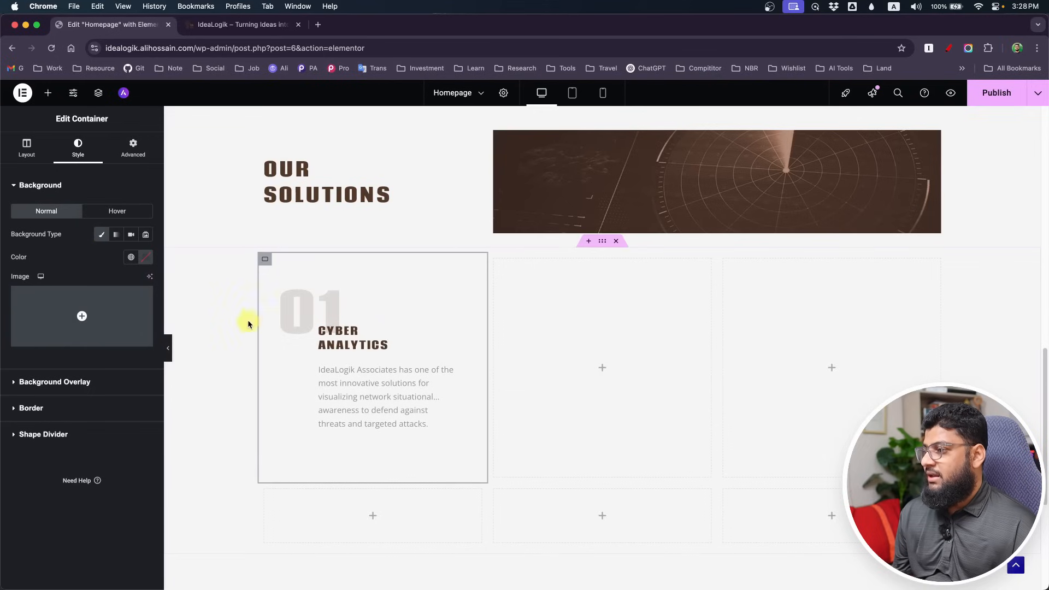
left_click(99, 215)
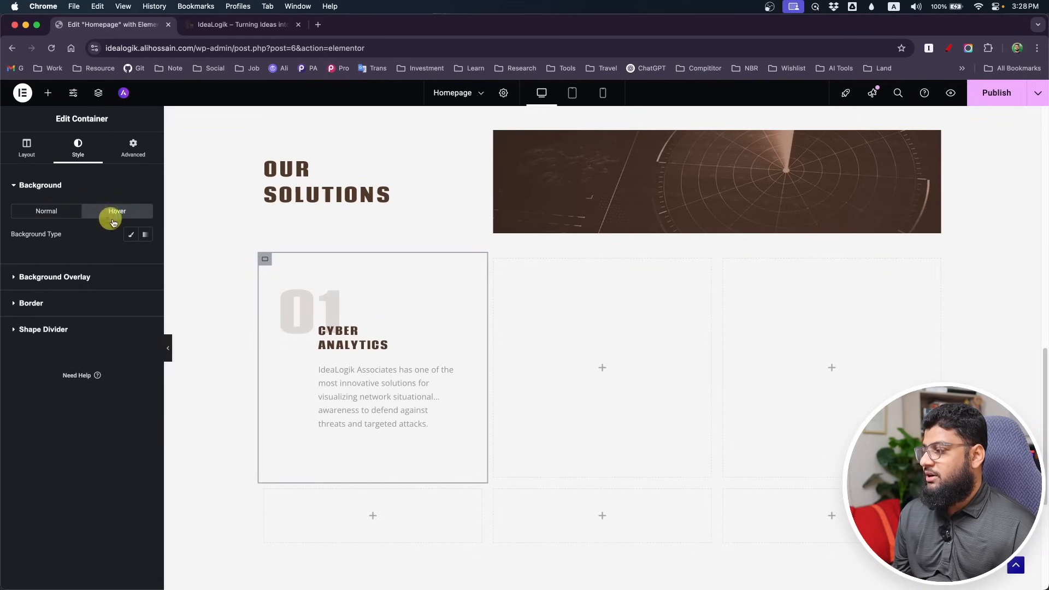
left_click(130, 235)
left_click(130, 257)
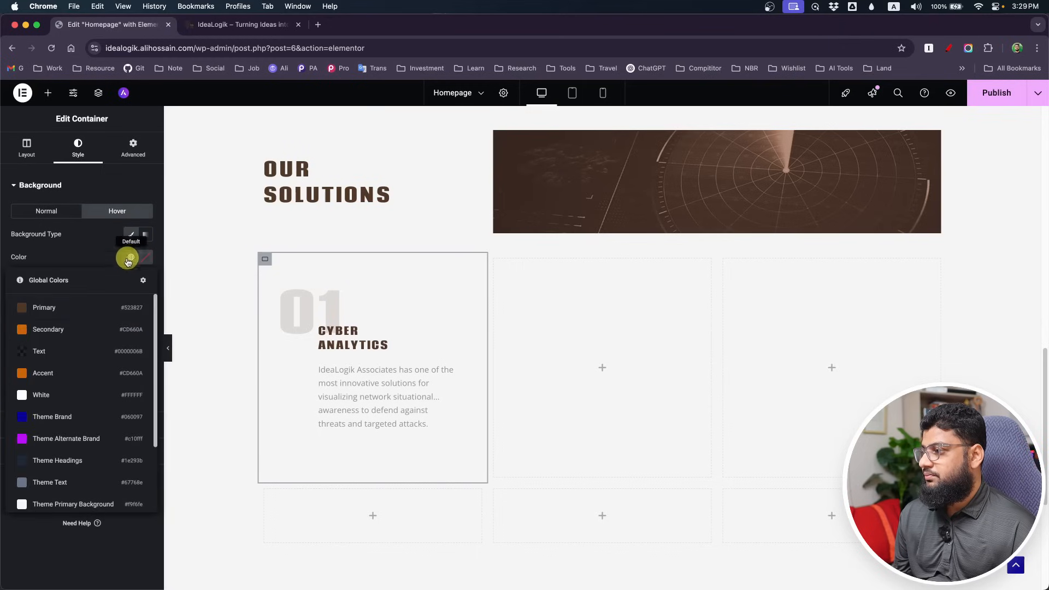
left_click(44, 397)
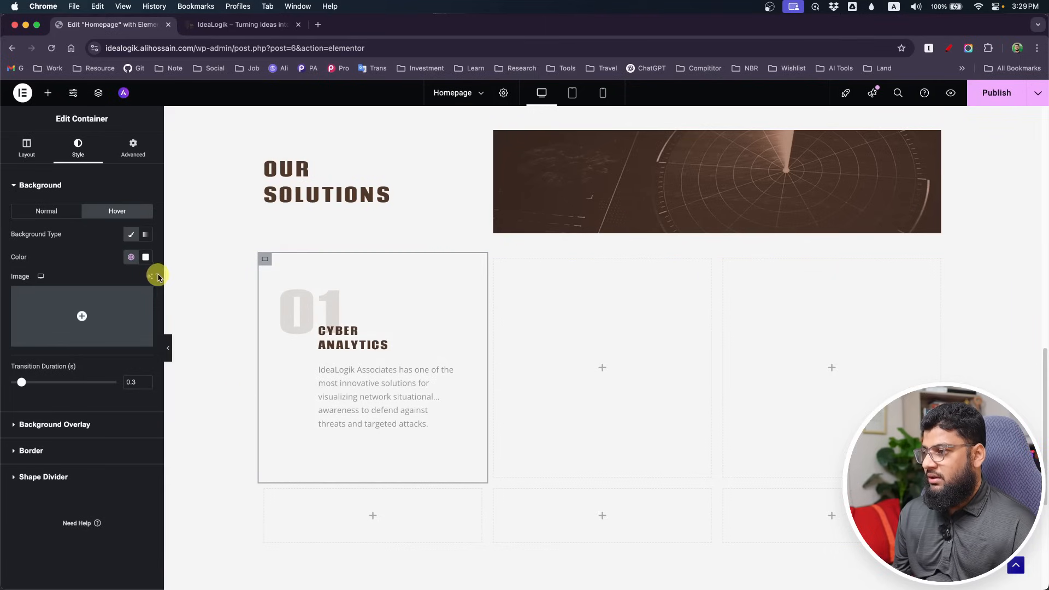
right_click(268, 262)
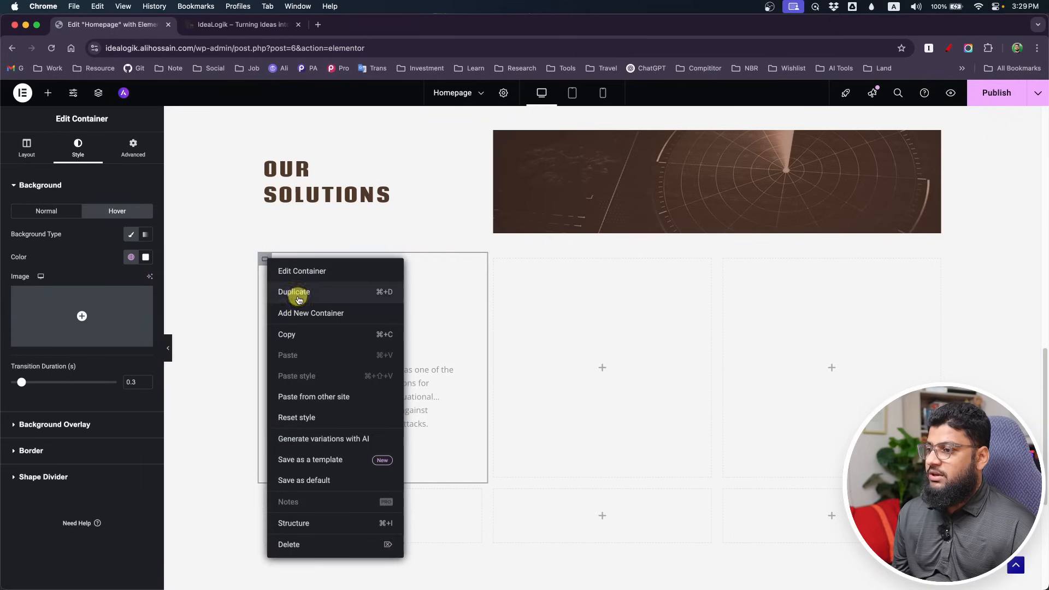
- Duplicate the Cyber Analytics card five times to fill two rows of the grid
left_click(291, 290)
right_click(265, 262)
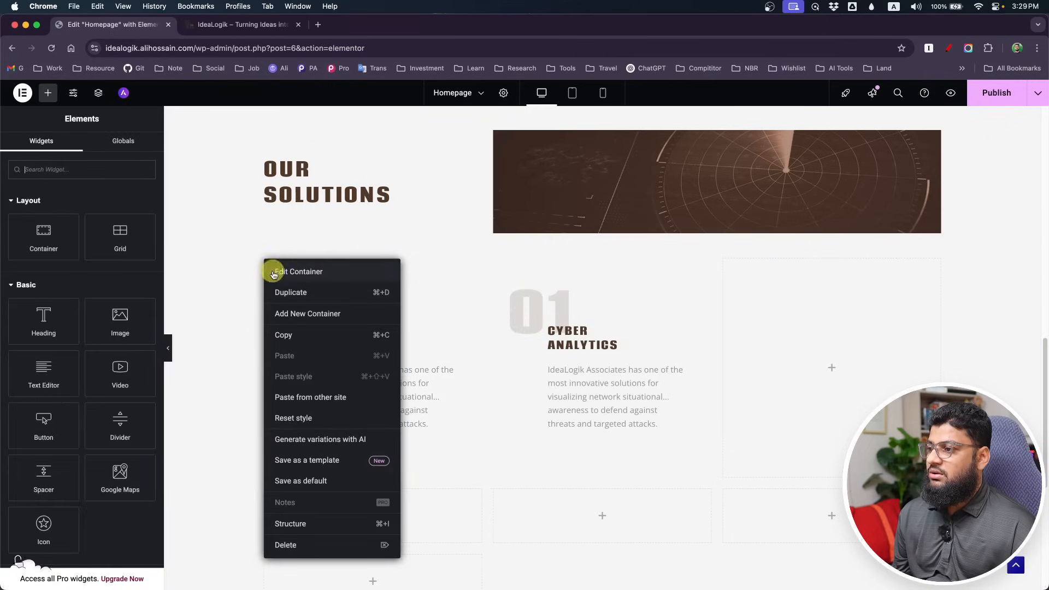
left_click(284, 292)
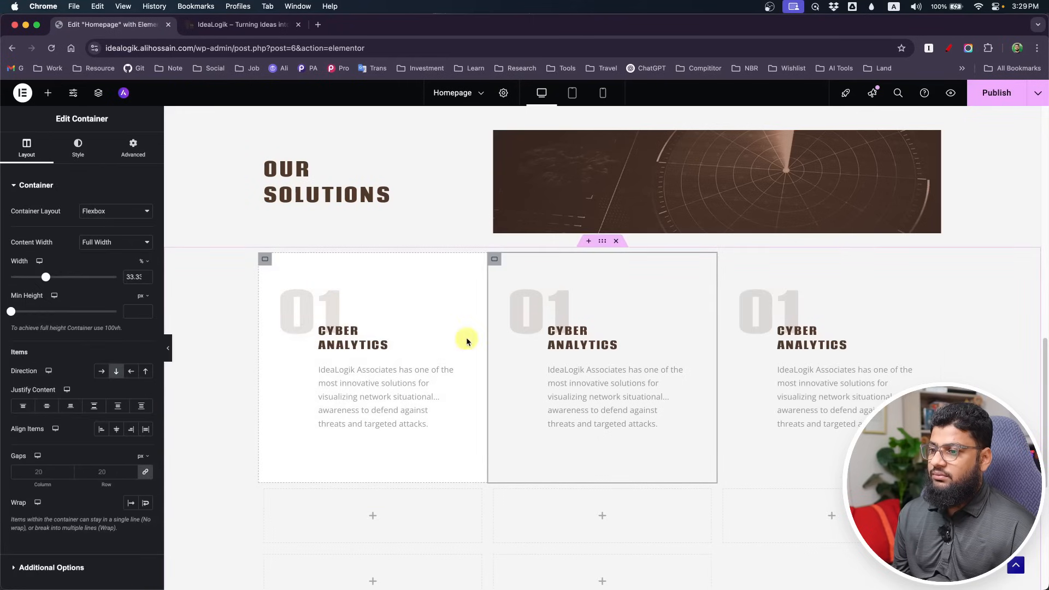
scroll(684, 493, "down", 2)
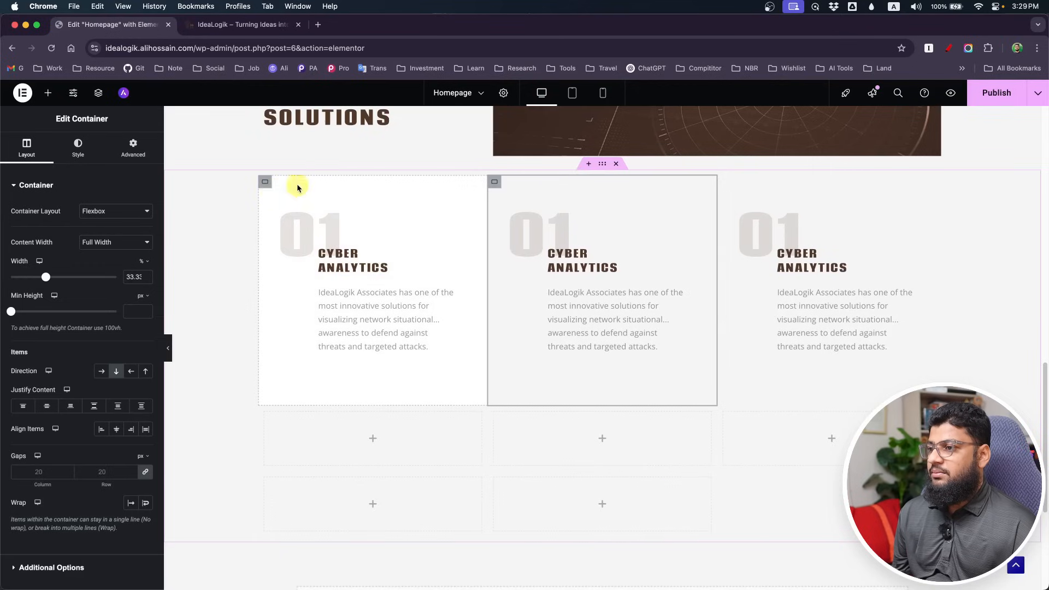
right_click(493, 181)
left_click(525, 218)
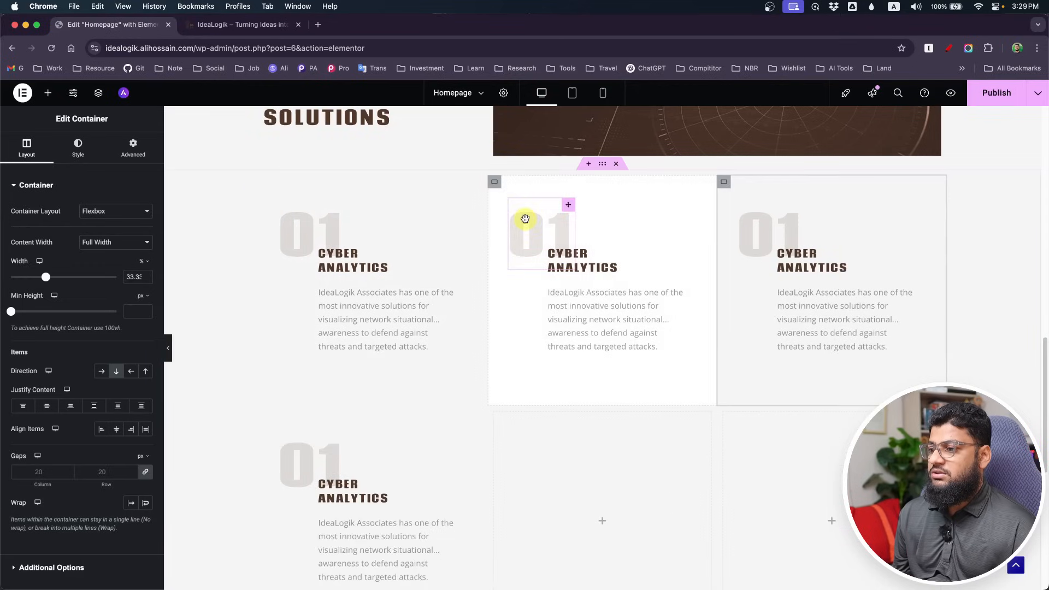
right_click(496, 184)
left_click(525, 213)
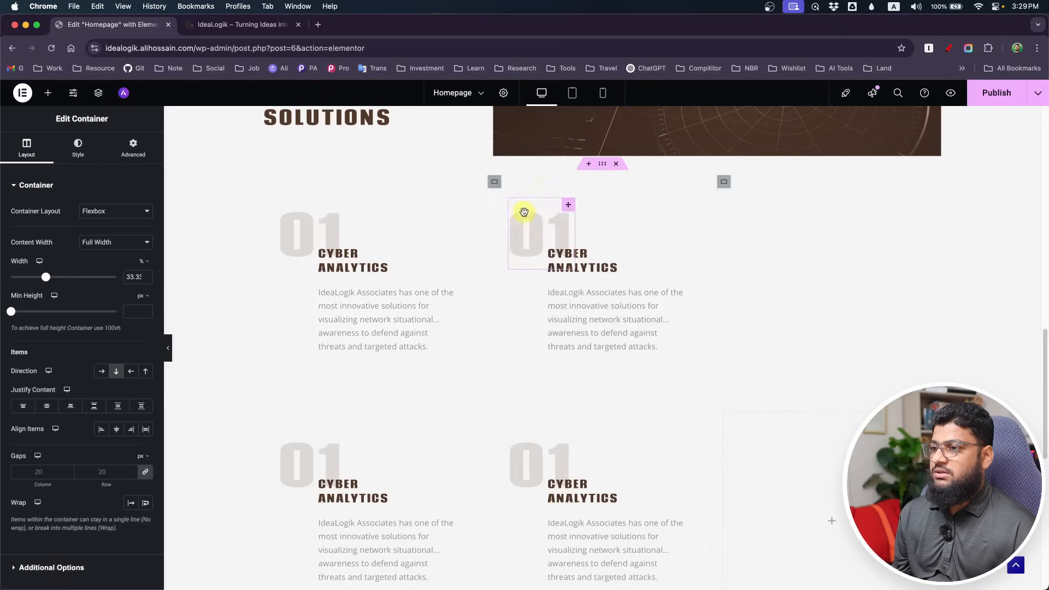
right_click(497, 185)
left_click(518, 216)
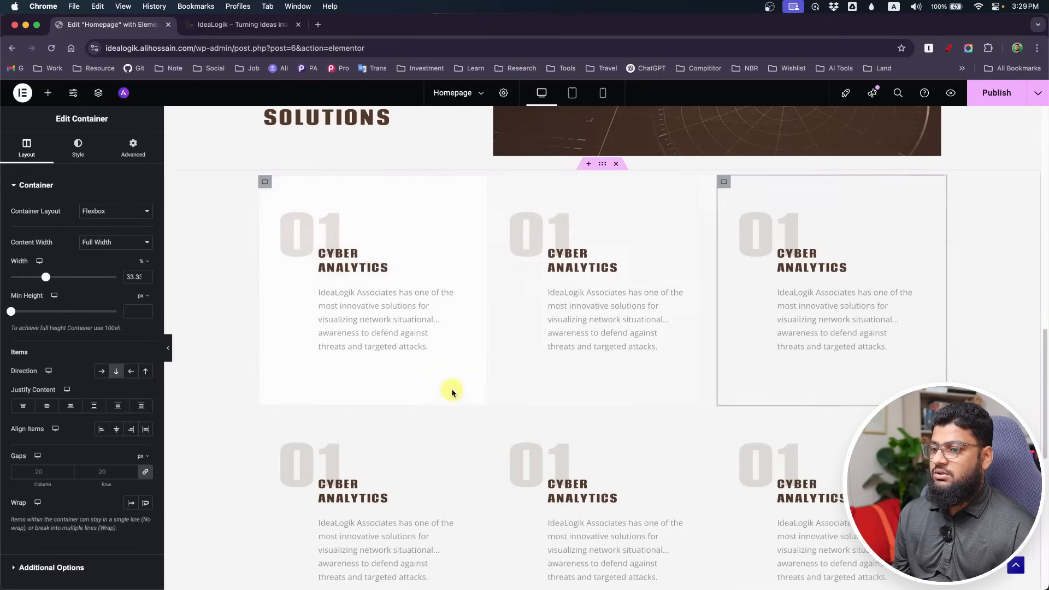
scroll(452, 392, "down", 5)
- Delete the five empty containers left in the grid
right_click(267, 379)
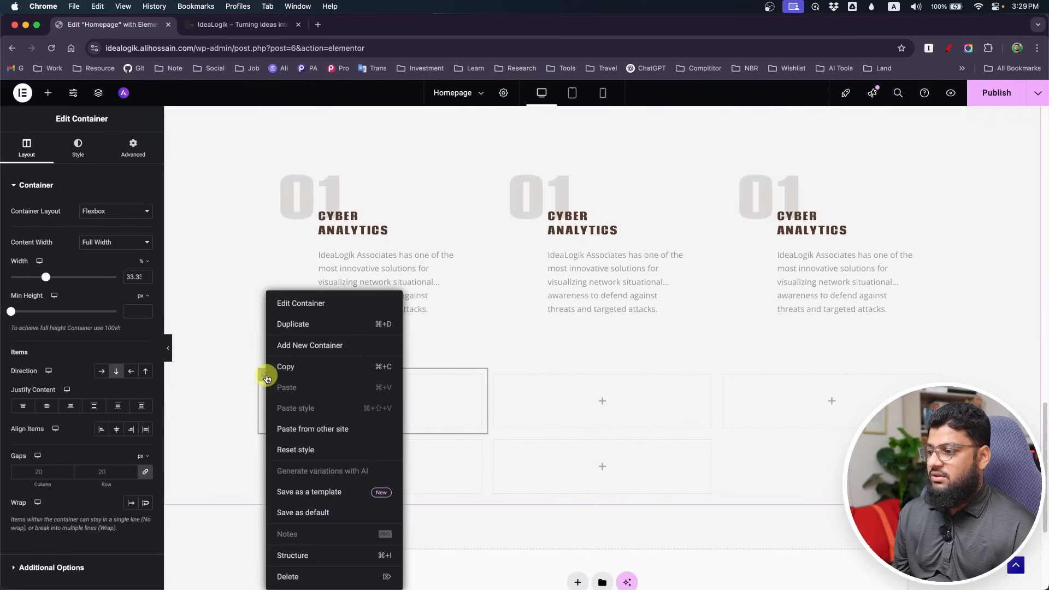
left_click(283, 573)
right_click(270, 378)
left_click(290, 577)
right_click(269, 378)
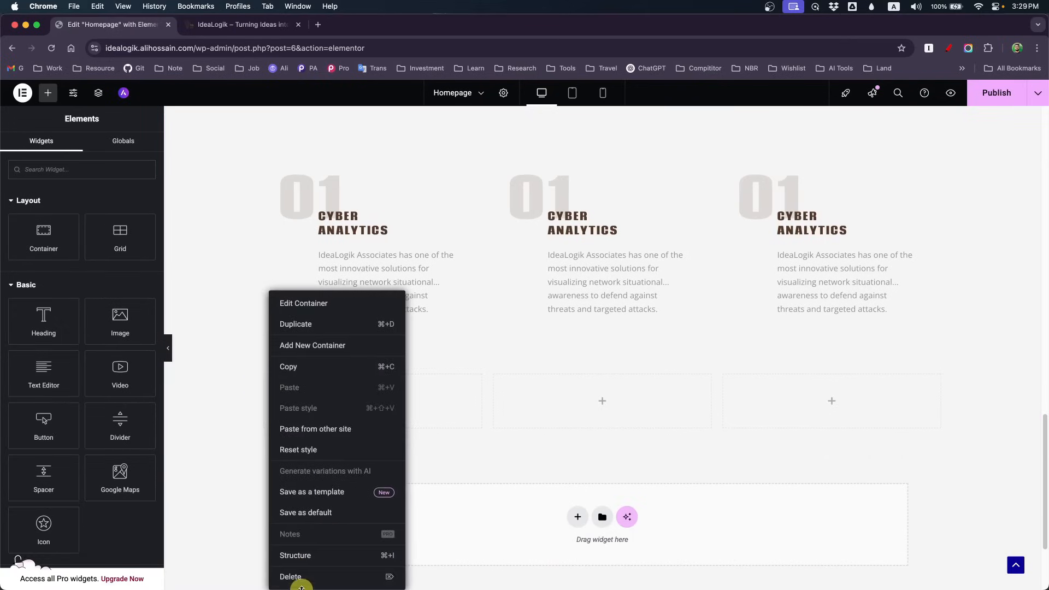
left_click(295, 578)
right_click(267, 378)
left_click(290, 576)
right_click(266, 378)
left_click(290, 577)
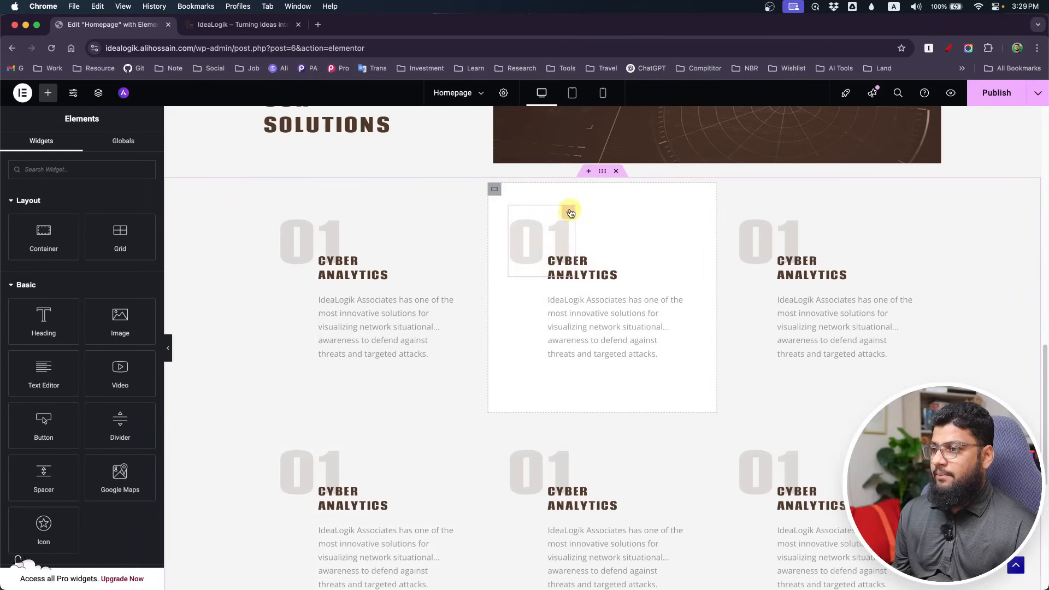
- Renumber the copied cards 02, 03 and 04, and paste Model V&V as card 05's title
left_click(568, 214)
left_click(35, 229)
key("BackSpace")
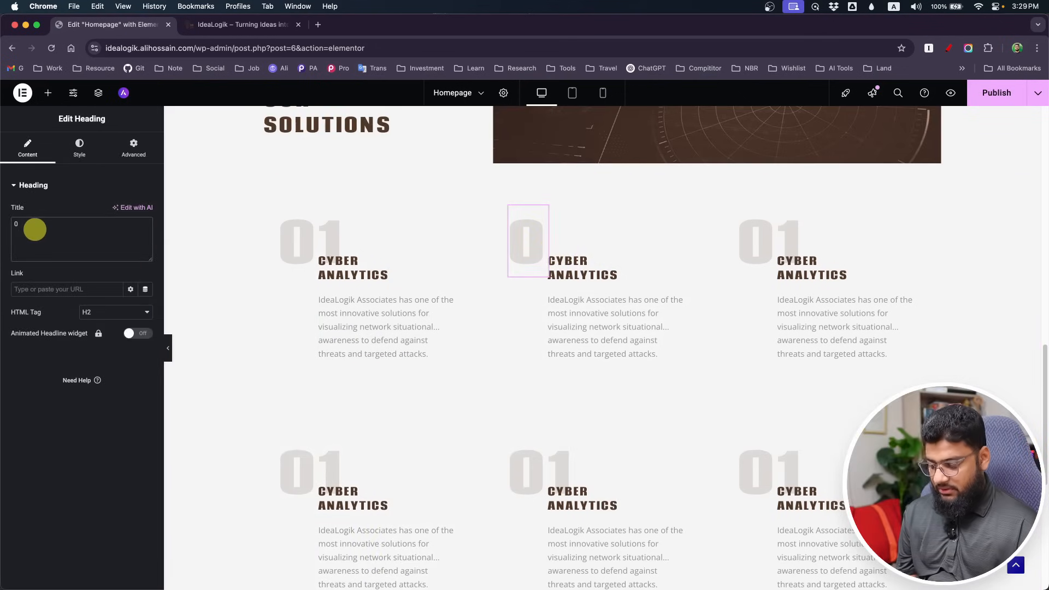
type("2")
left_click(791, 215)
left_click(35, 229)
key("BackSpace")
type("3")
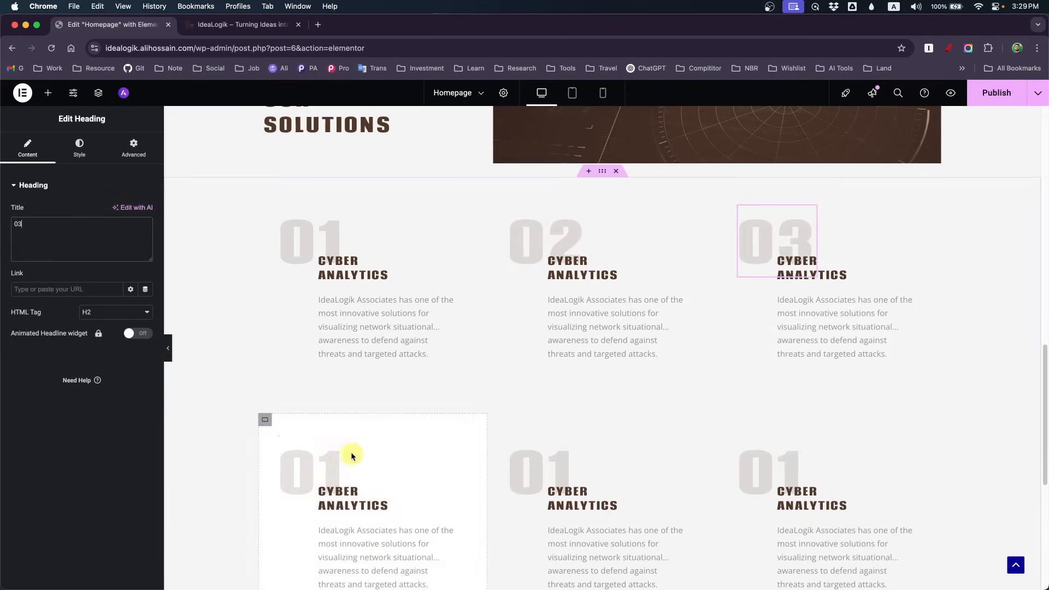
left_click(332, 458)
left_click(35, 229)
key("BackSpace")
type("4")
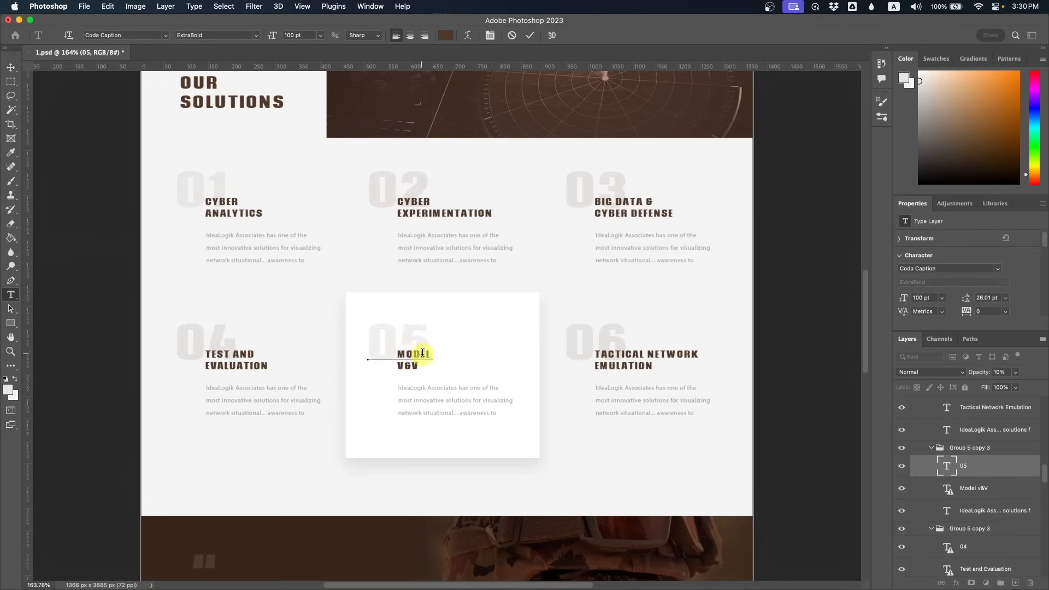
left_click_drag(395, 351, 421, 376)
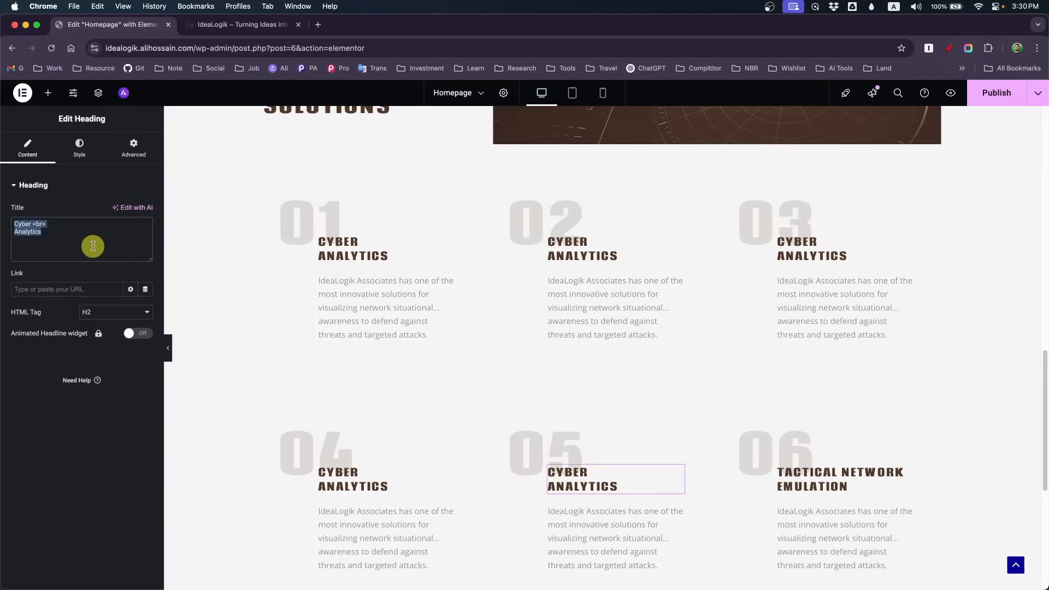
type("Model V&V")
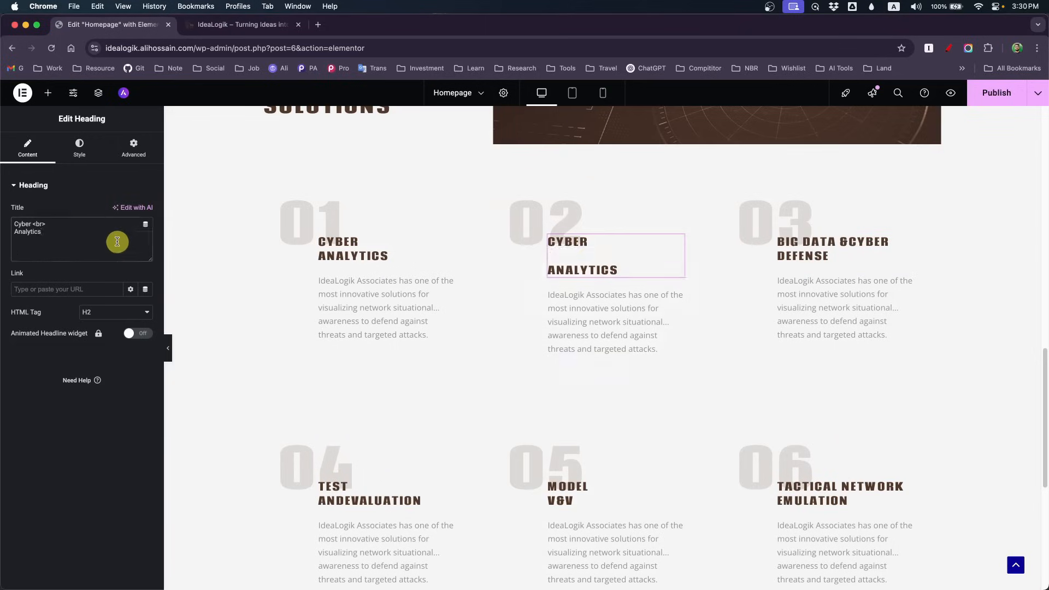
- Paste Cyber Experimentation as card 02's title and split it onto two lines
type("Cyber Experimentation")
left_click(34, 225)
key("Return")
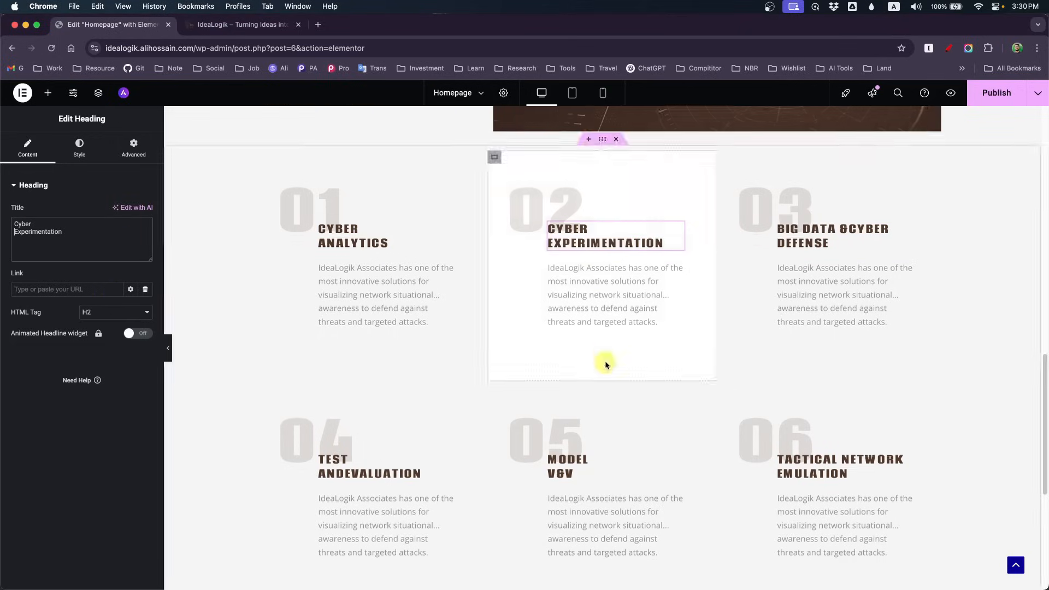
- Split card 03's Big Data & Cyber Defense title onto two lines with <br>
left_click(833, 243)
left_click(44, 225)
key("Return")
key("Left")
type("<br>")
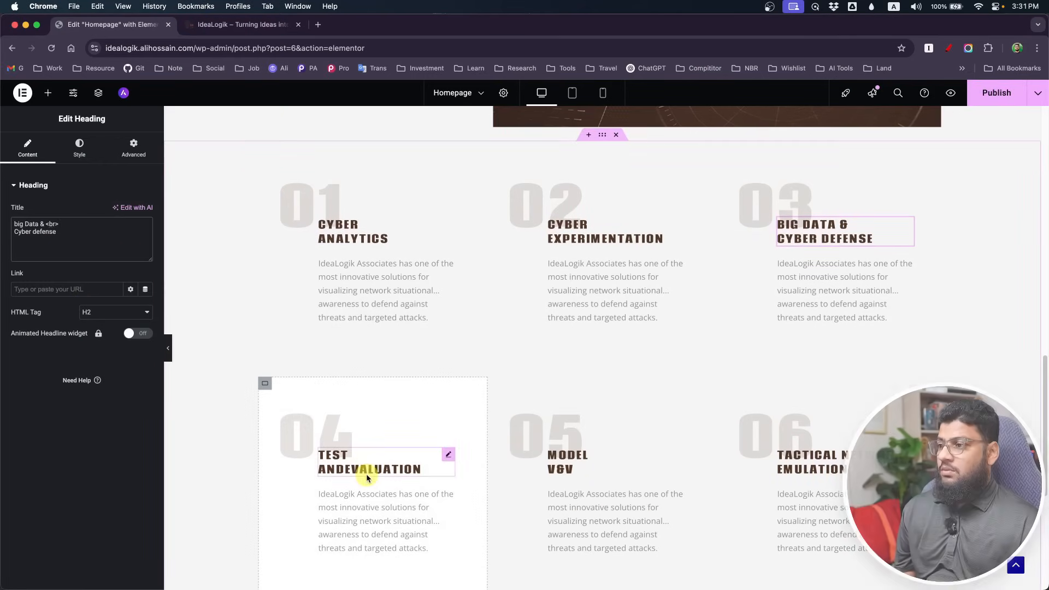
- Publish the homepage
scroll(368, 468, "down", 5)
scroll(347, 475, "up", 5)
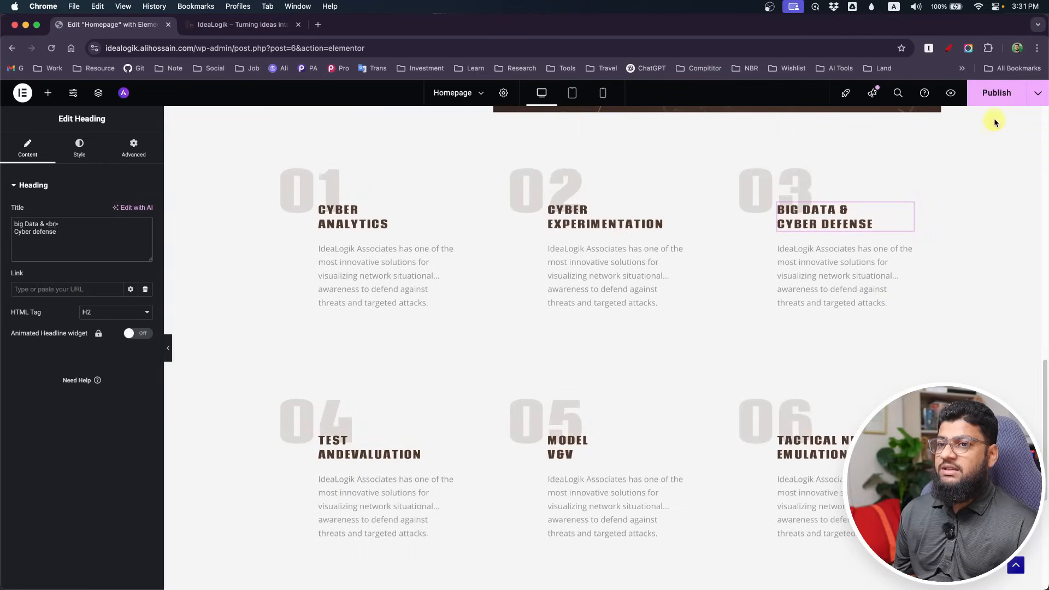
left_click(994, 94)
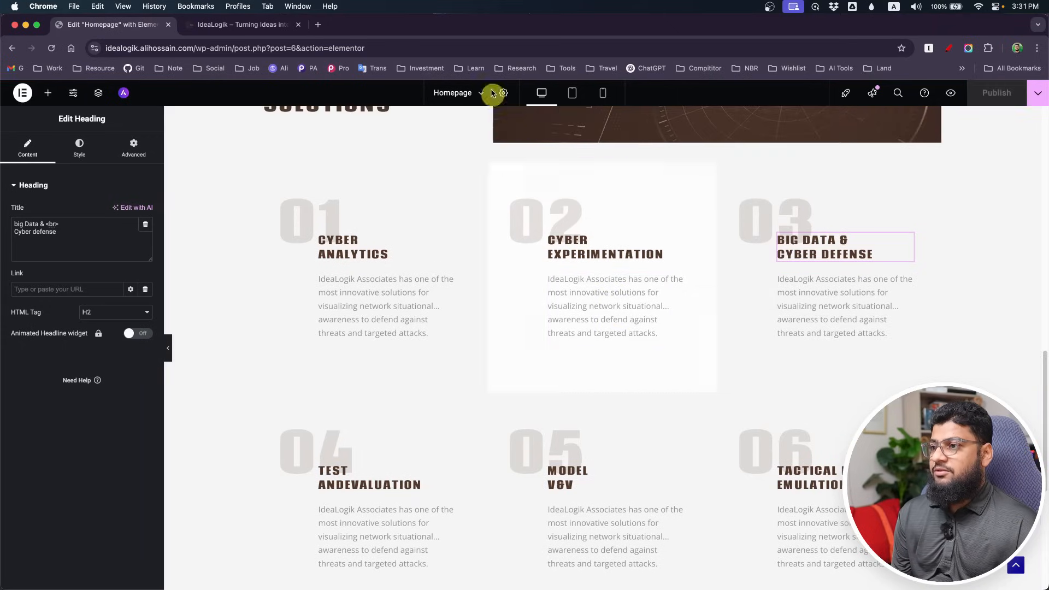
- In the tablet preview, enter a 48% width on card 01's container, then clear its custom width
left_click(572, 93)
scroll(505, 384, "up", 8)
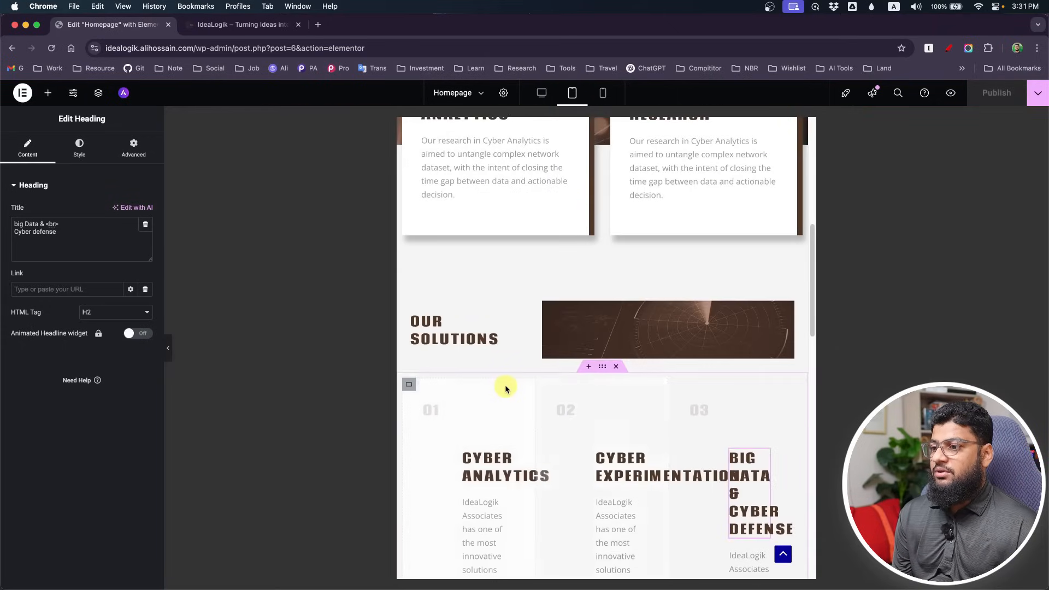
scroll(503, 381, "down", 3)
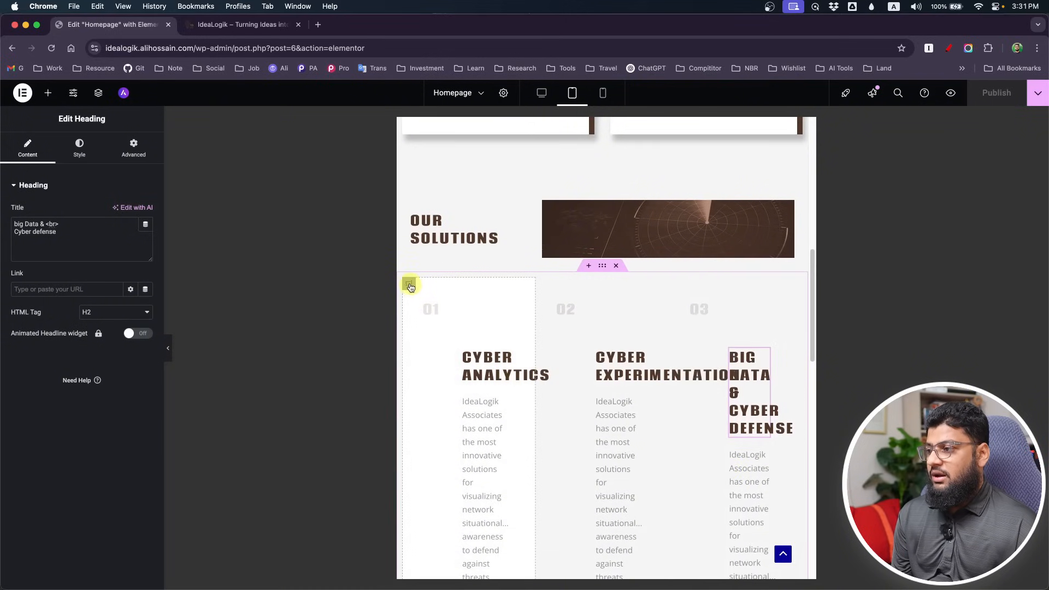
left_click(410, 285)
left_click(32, 151)
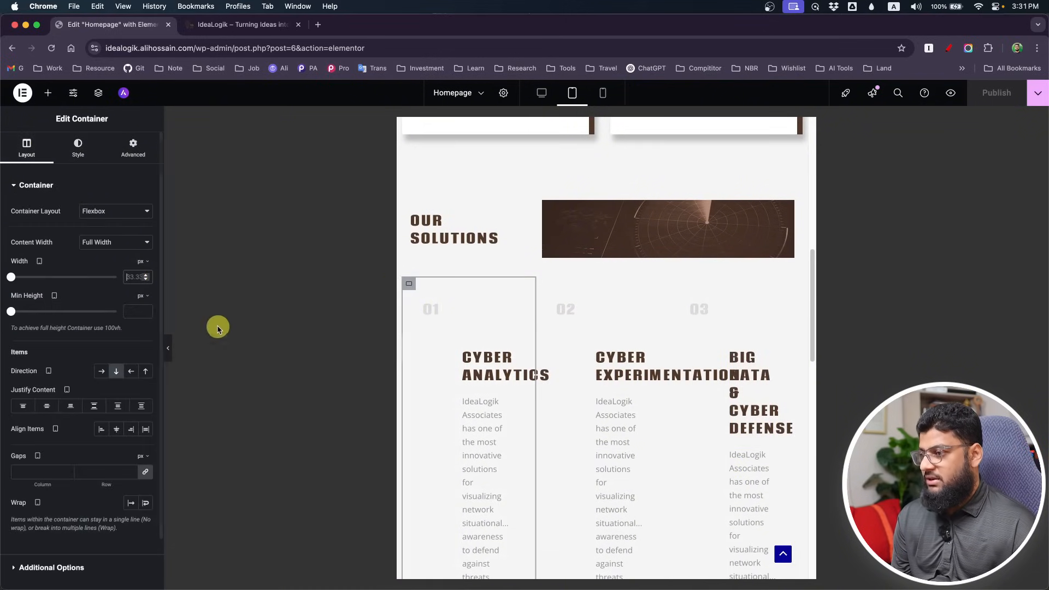
type("48")
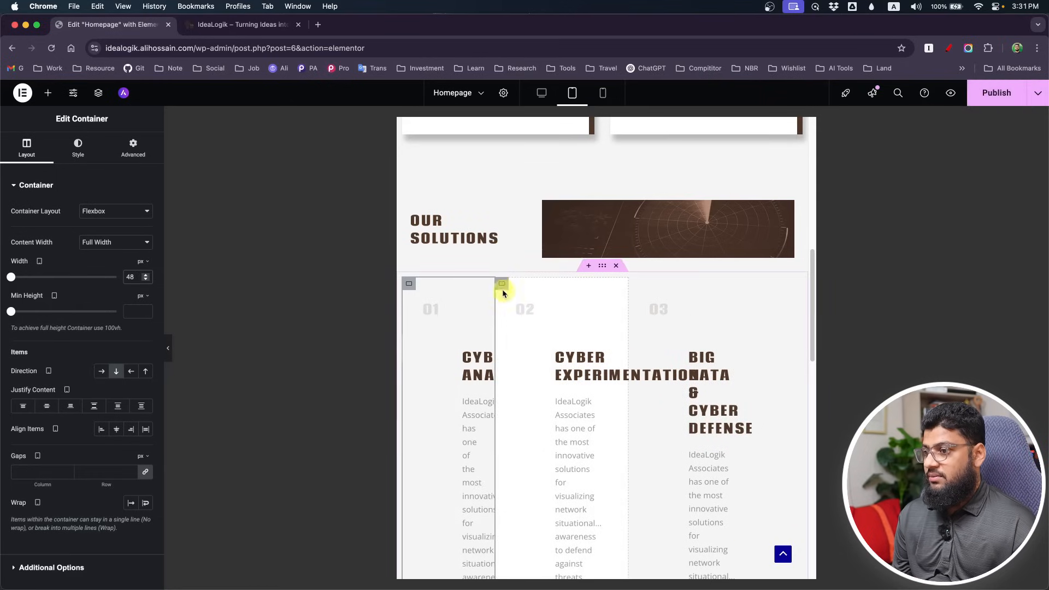
double_click(137, 276)
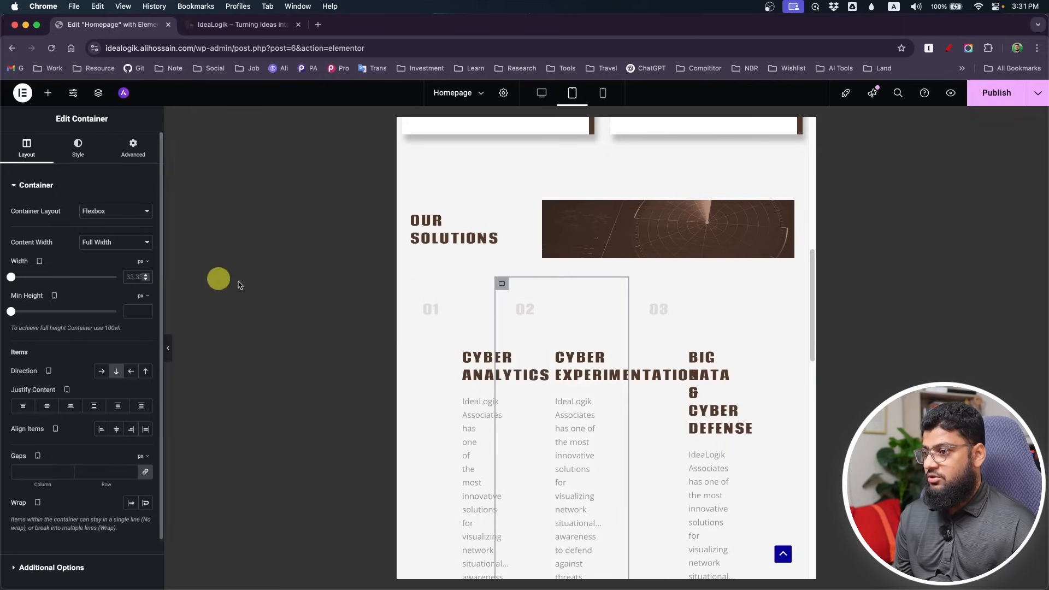
key("BackSpace")
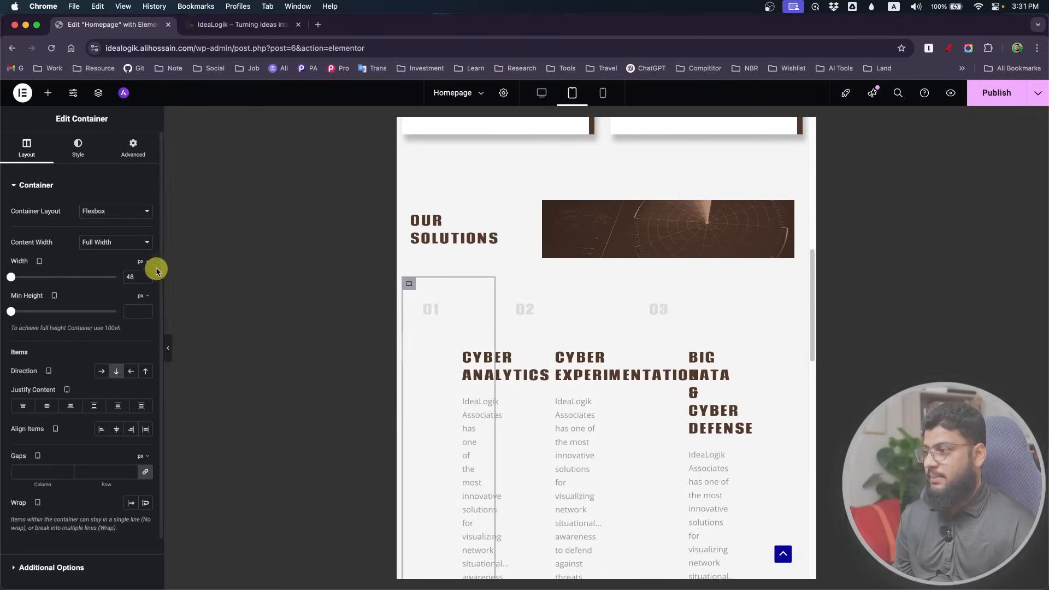
- Set card 02's container width to 48% and start editing the next card's width
left_click(142, 277)
type("48")
scroll(691, 359, "down", 5)
left_click(409, 392)
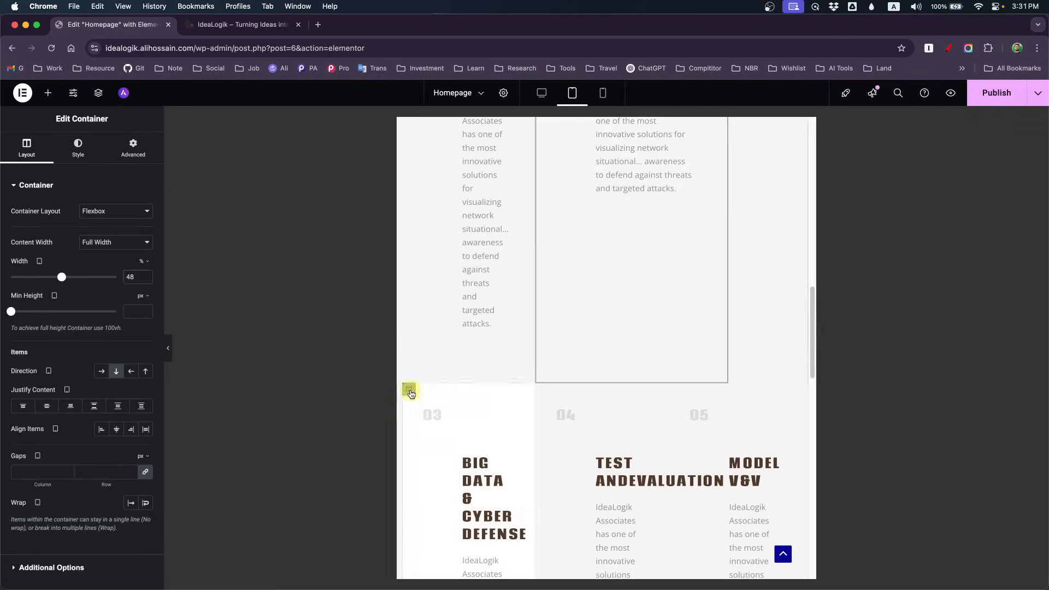
left_click(135, 277)
type("4")
scroll(410, 306, "down", 6)
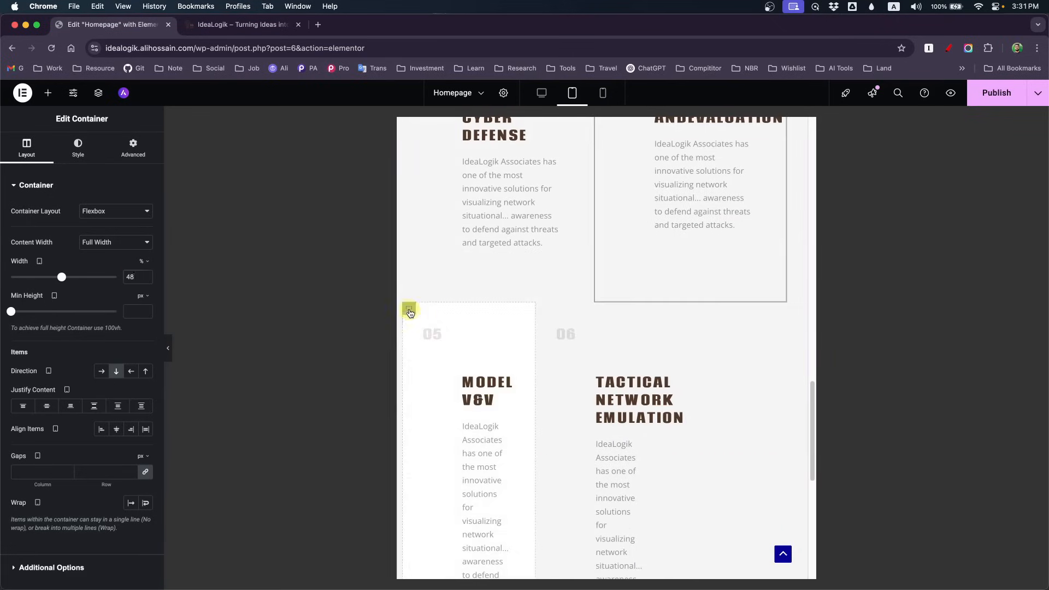
scroll(572, 412, "up", 10)
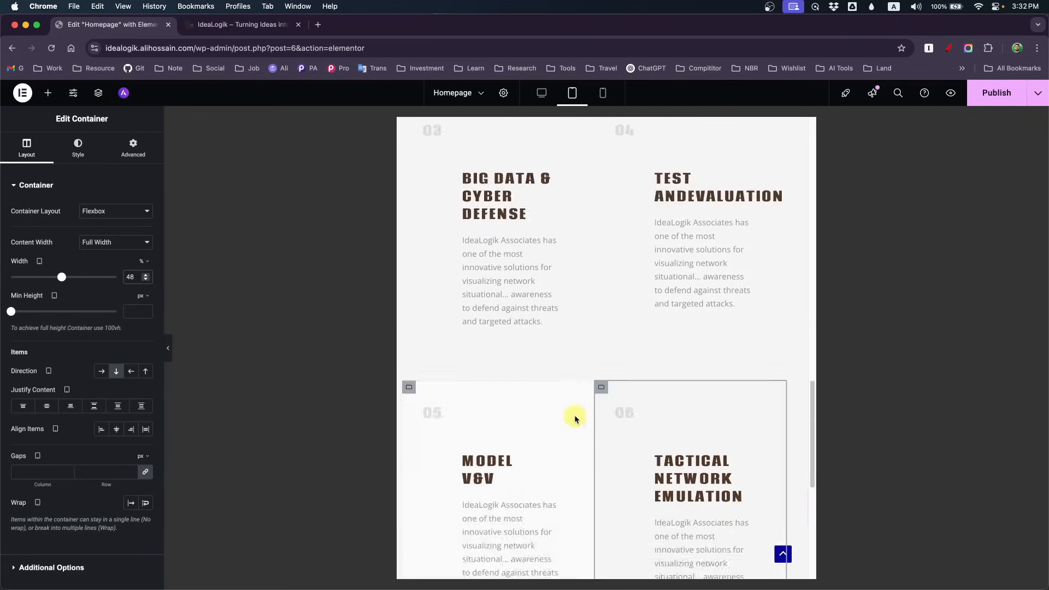
- Select card 01's container and begin editing its padding
left_click(410, 167)
left_click(132, 147)
left_click(17, 266)
- Give cards 01 through 05 a 35 px padding on all sides
type("35")
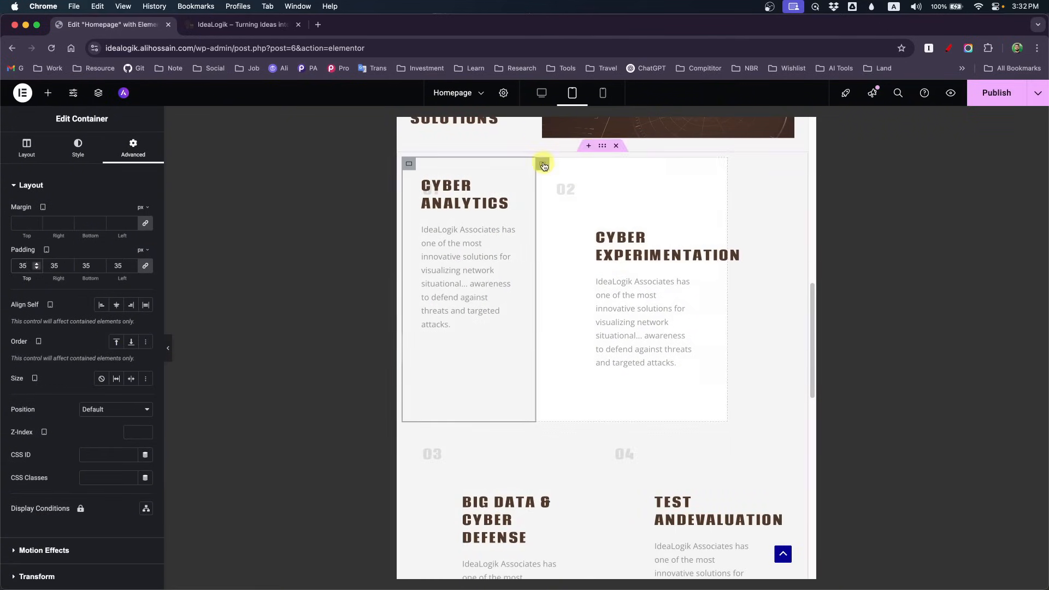
left_click(542, 163)
left_click(133, 147)
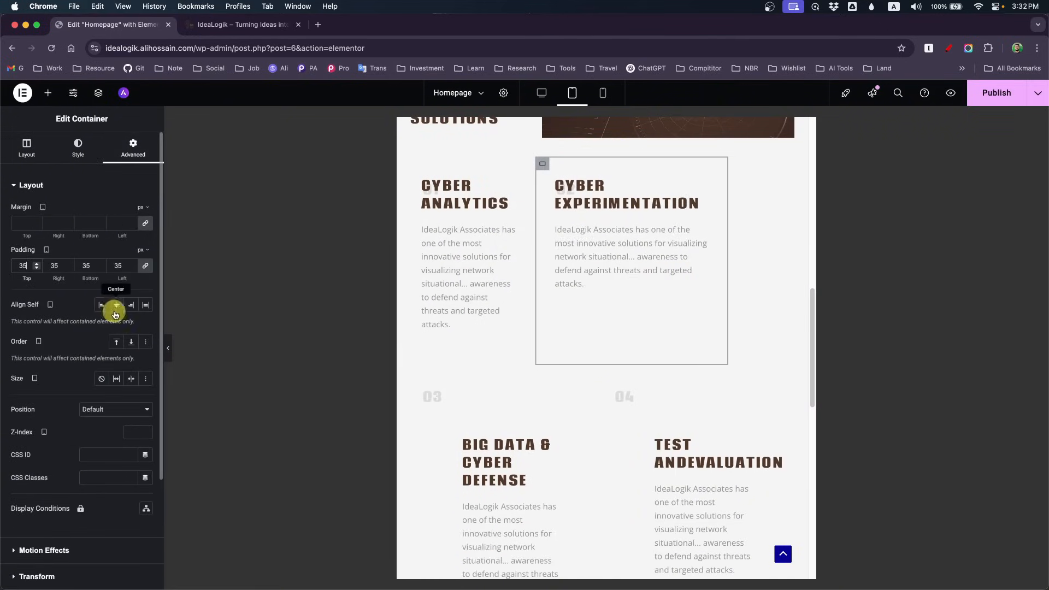
left_click(410, 371)
left_click(133, 147)
left_click(601, 371)
left_click(129, 152)
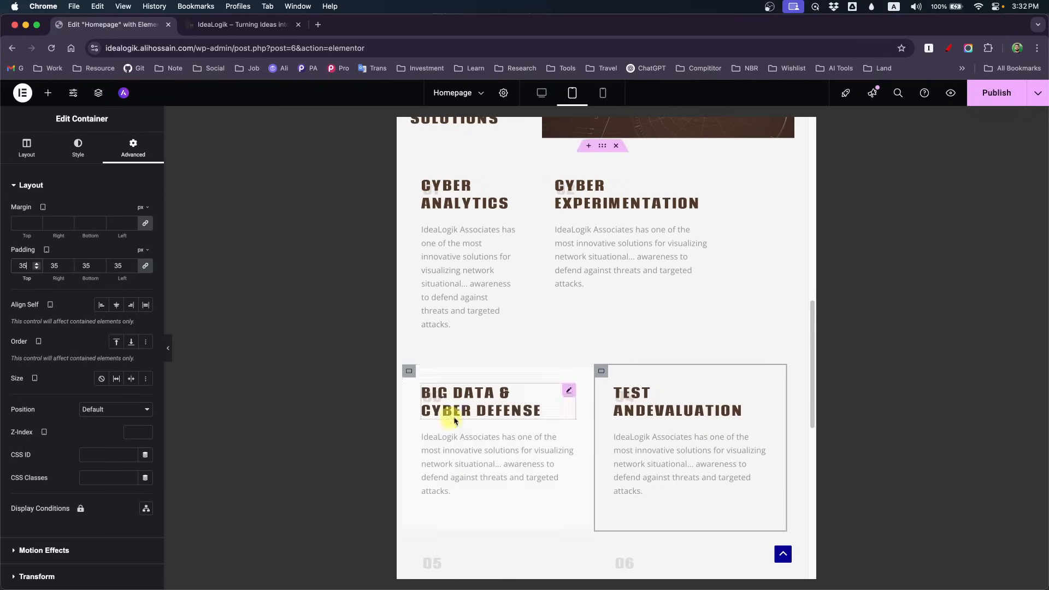
scroll(445, 410, "down", 3)
left_click(410, 348)
left_click(133, 148)
left_click(21, 265)
type("35")
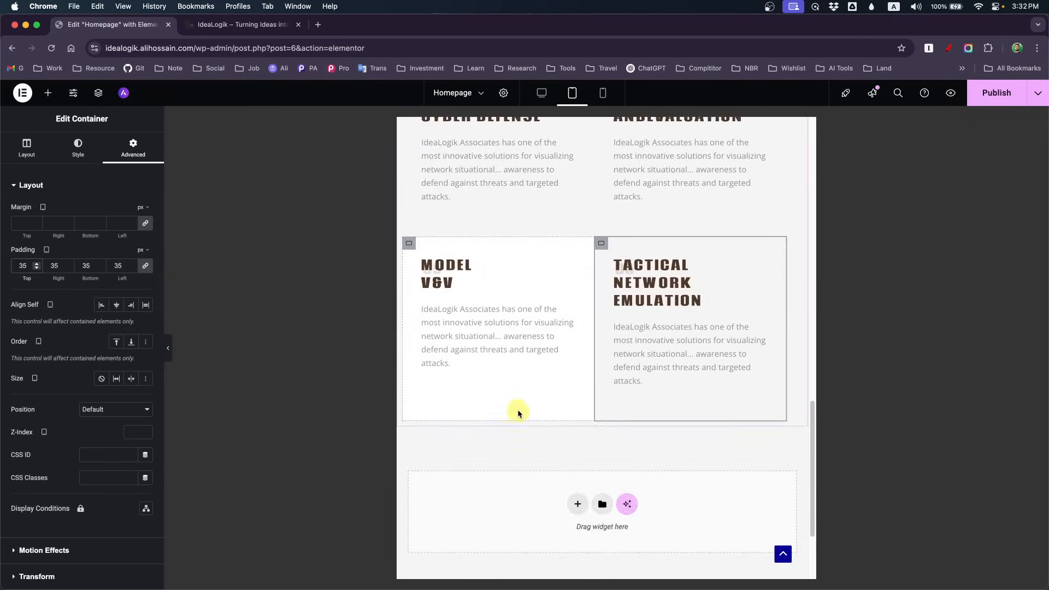
- Set the Cyber Analytics, Cyber Experimentation and Big Data & Cyber Defense headings to font size 18
scroll(520, 415, "down", 3)
scroll(525, 425, "up", 10)
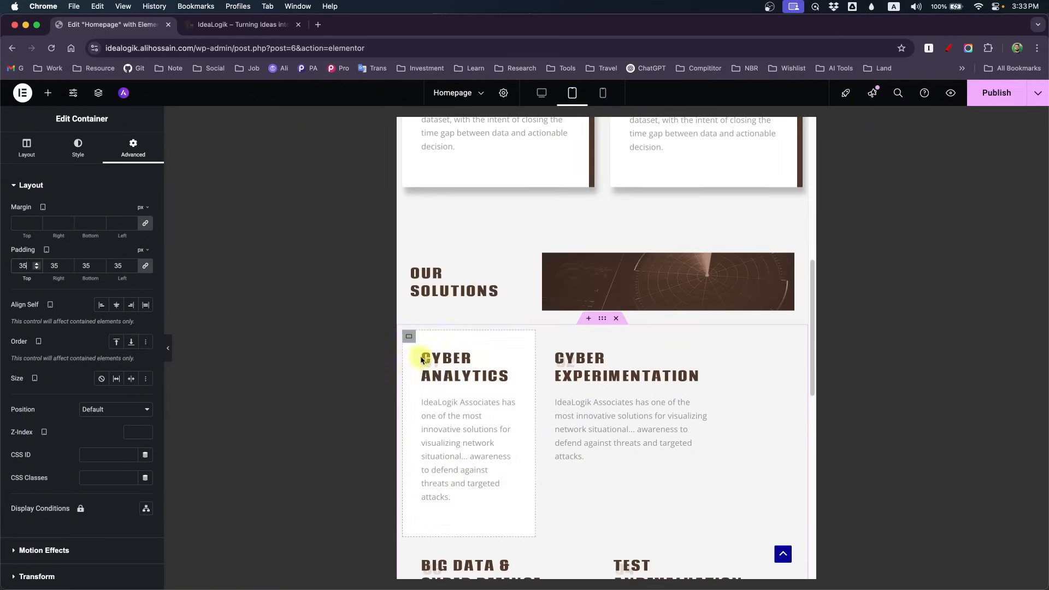
left_click(513, 358)
left_click(79, 148)
left_click(145, 242)
type("18")
left_click(554, 358)
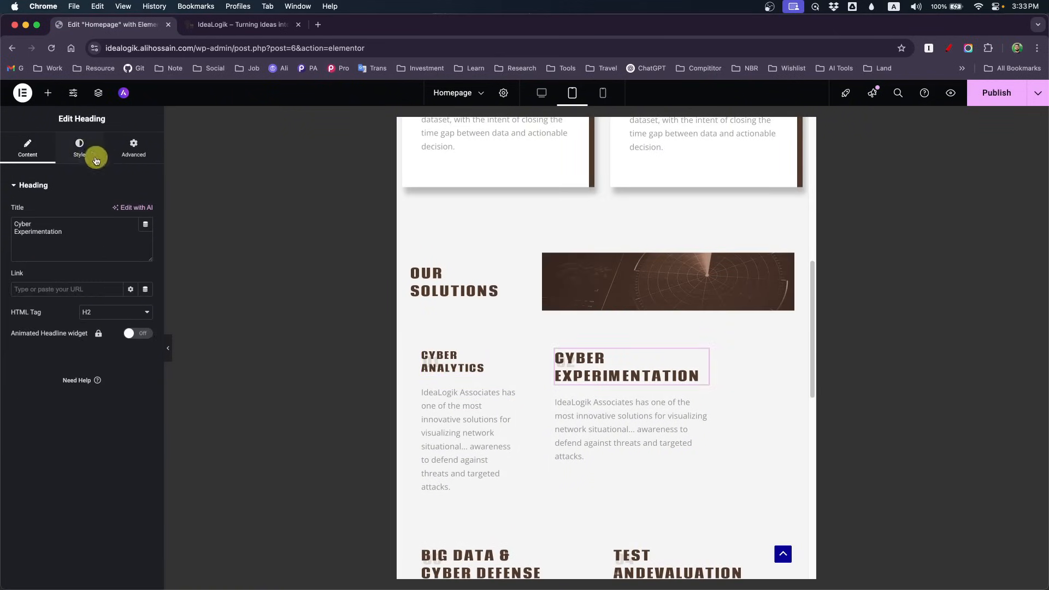
left_click(79, 148)
left_click(145, 242)
type("18")
scroll(547, 382, "down", 3)
left_click(481, 421)
left_click(79, 148)
left_click(145, 242)
type("18")
- Set the Test and Evaluation, Model V&V and Tactical Network Emulation headings to font size 18
left_click(678, 422)
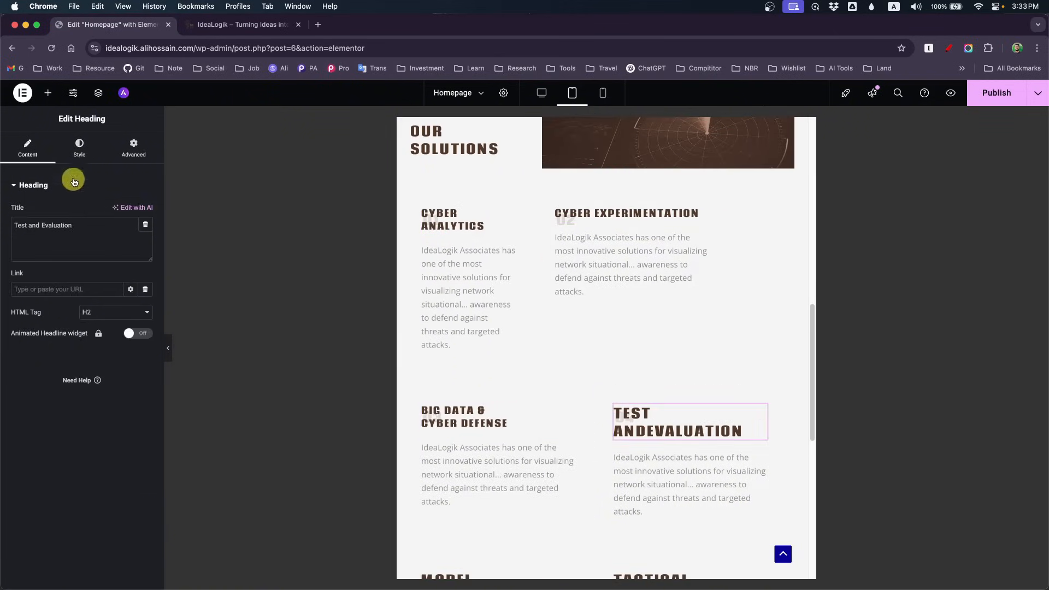
left_click(79, 147)
left_click(145, 242)
type("18")
scroll(574, 440, "down", 3)
left_click(571, 437)
left_click(122, 326)
type("18")
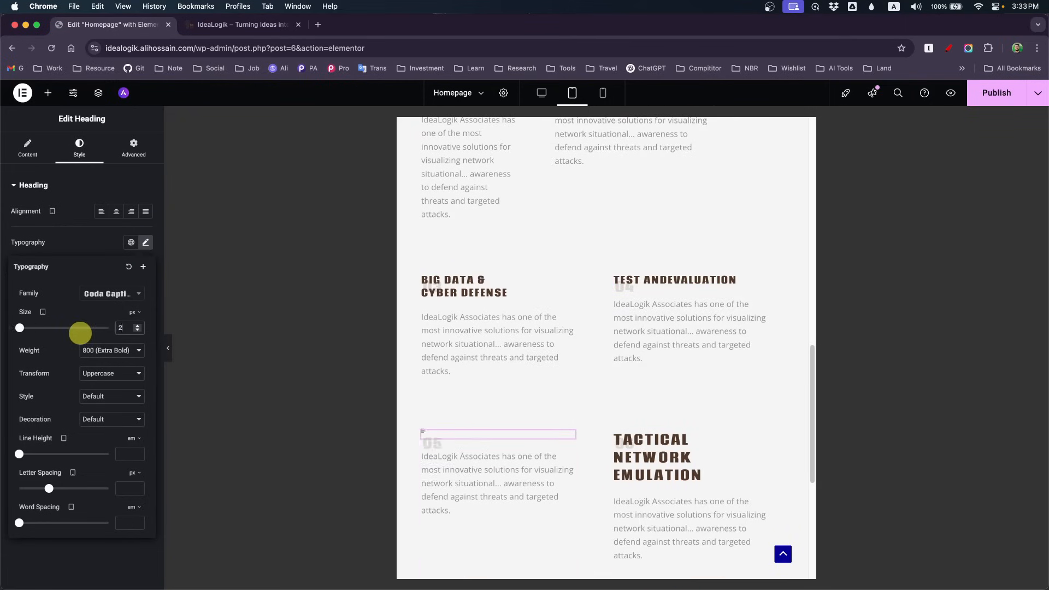
left_click(761, 438)
left_click(124, 322)
type("18")
- Undo an accidental 4% width entry on the Cyber Analytics card container
scroll(543, 370, "up", 3)
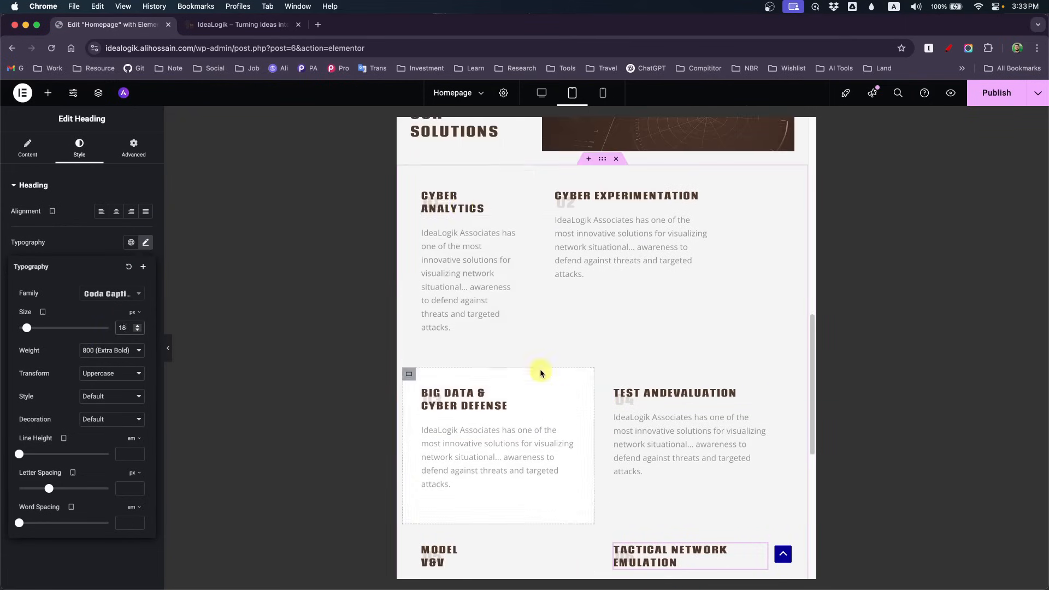
left_click(409, 177)
left_click(26, 147)
left_click(131, 277)
type("4")
key("BackSpace")
- Using the Navigator, inspect the 01 number heading and set the first card's top padding to 70
key("super+i")
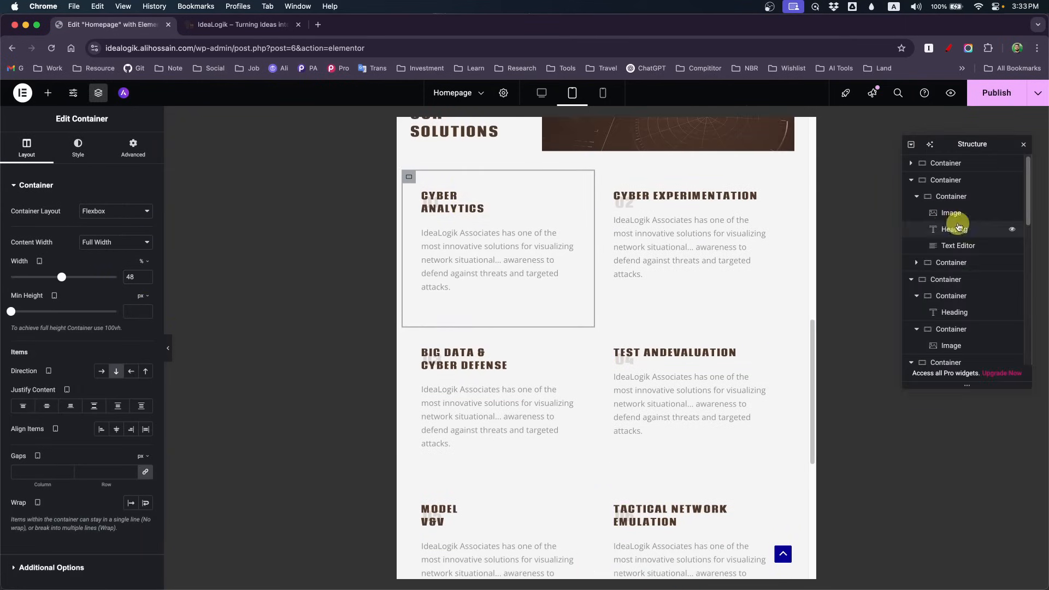
left_click(954, 322)
left_click(79, 147)
left_click(143, 240)
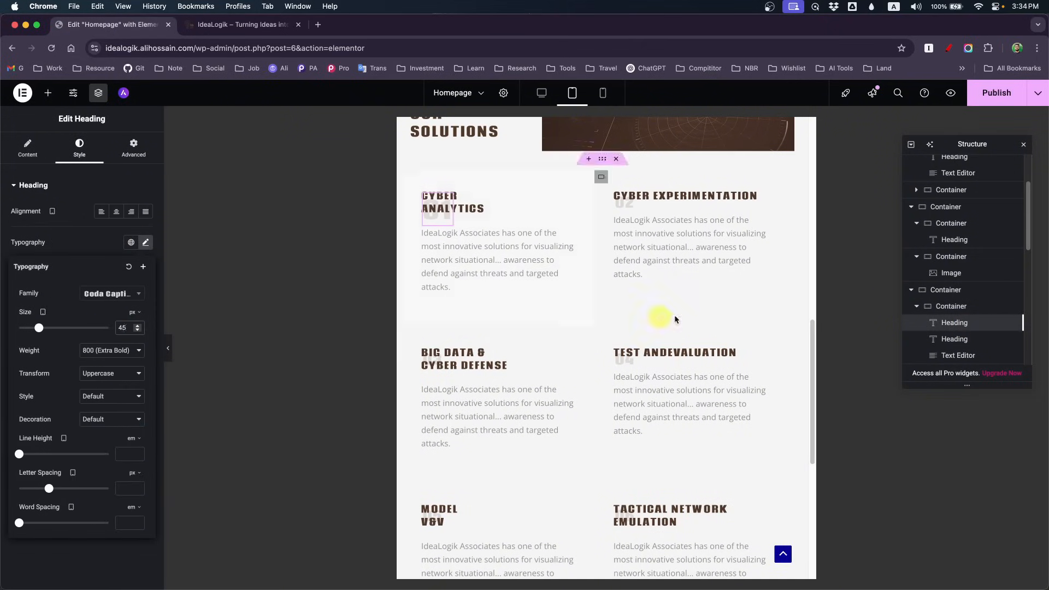
left_click(144, 241)
left_click(134, 147)
scroll(65, 483, "down", 2)
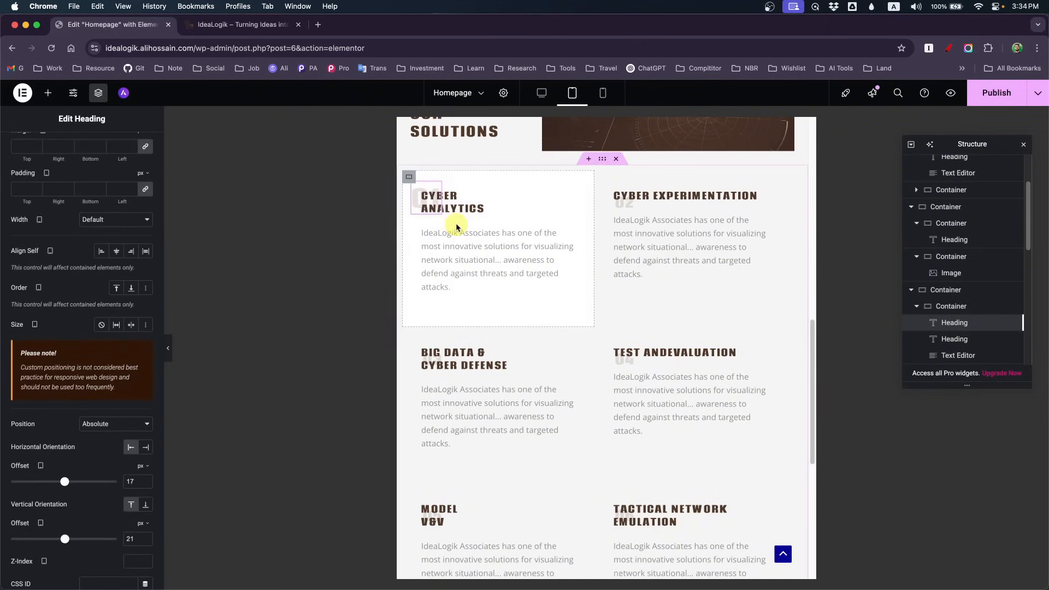
left_click(955, 339)
left_click(951, 306)
left_click(133, 149)
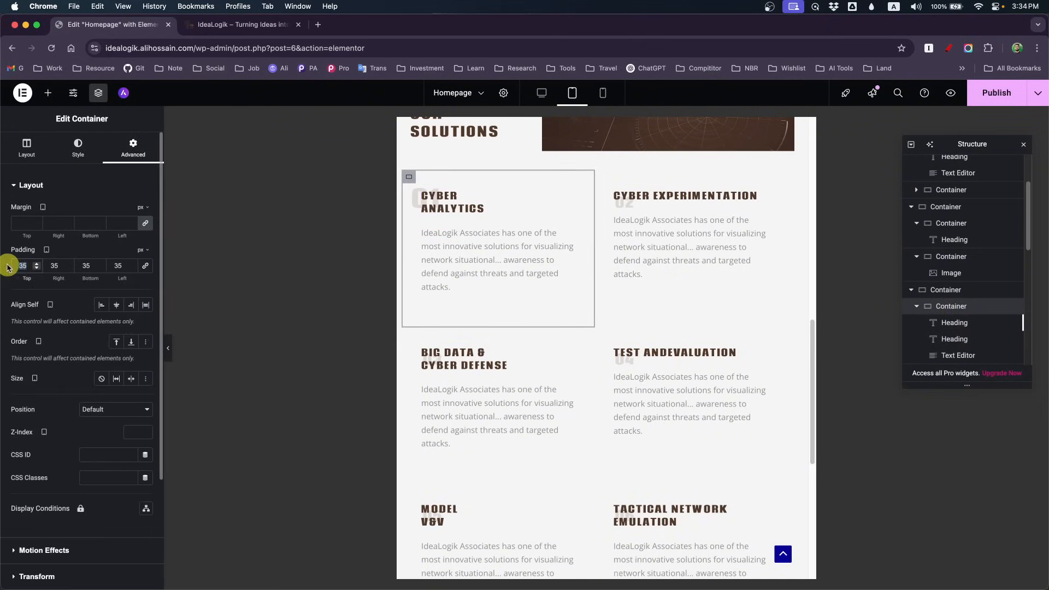
double_click(21, 266)
type("88")
key("Down")
key("Down")
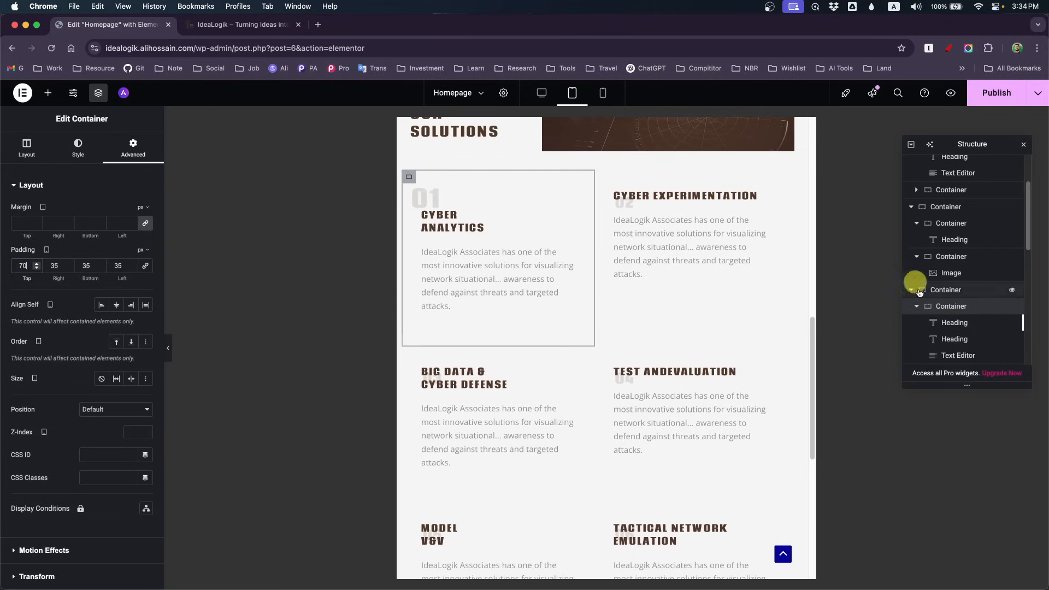
- Return the 01 heading to normal positioning, reset card padding to 35, and add negative bottom margin
left_click(952, 322)
scroll(101, 262, "down", 5)
left_click(112, 188)
left_click(112, 180)
scroll(110, 248, "up", 5)
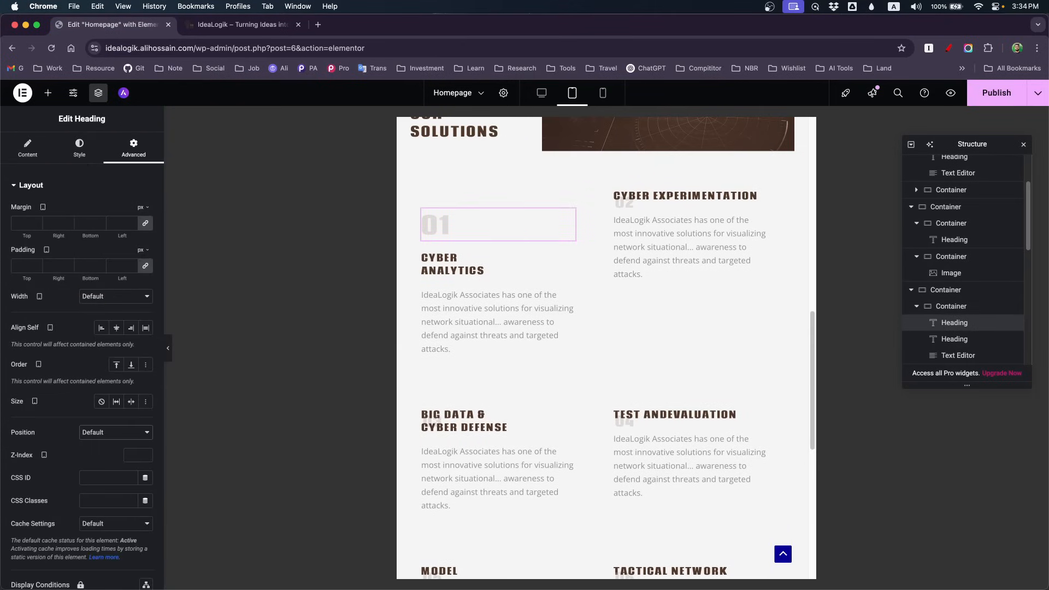
left_click(950, 306)
left_click_drag(27, 266, 6, 265)
type("35")
left_click(953, 323)
left_click(145, 223)
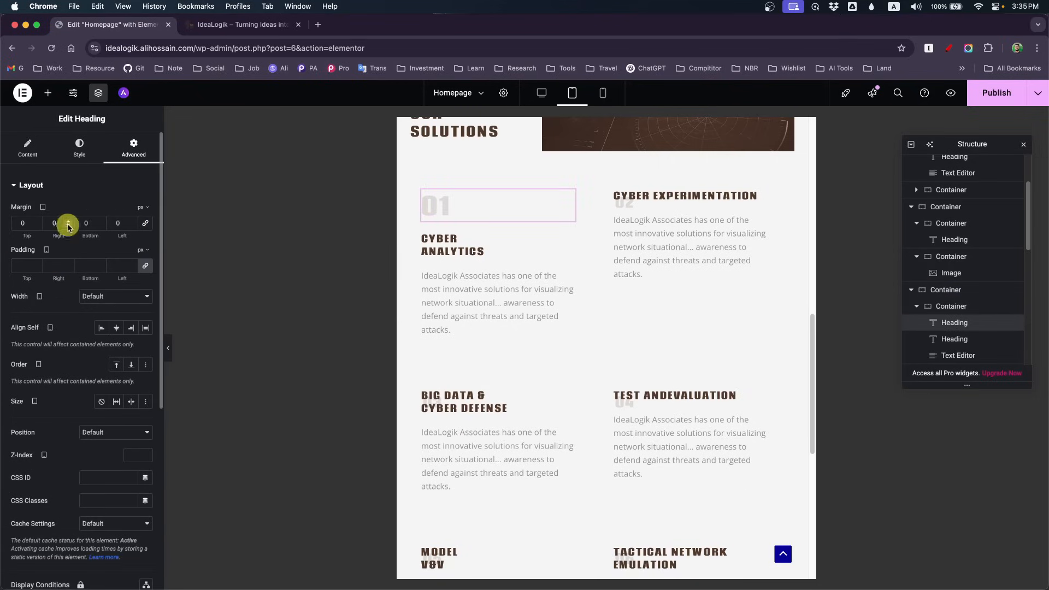
left_click(90, 223)
key("Down")
key("Down")
key("Down")
key("Down")
key("Down")
key("Down")
key("Down")
key("Down")
key("Down")
key("Down")
key("Down")
key("Down")
key("Down")
key("Down")
key("Down")
key("Down")
key("Down")
key("Down")
key("Down")
key("Down")
- Try duplicating the 01 heading toward card two, then undo and delete the duplicate
key("super+d")
left_click_drag(569, 222, 650, 202)
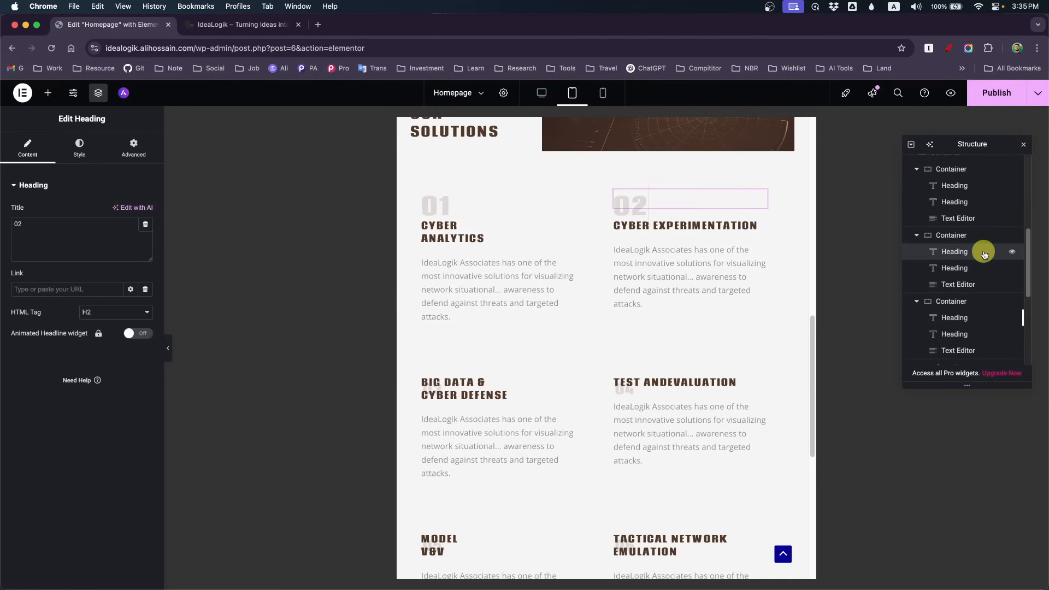
left_click(539, 94)
left_click(572, 93)
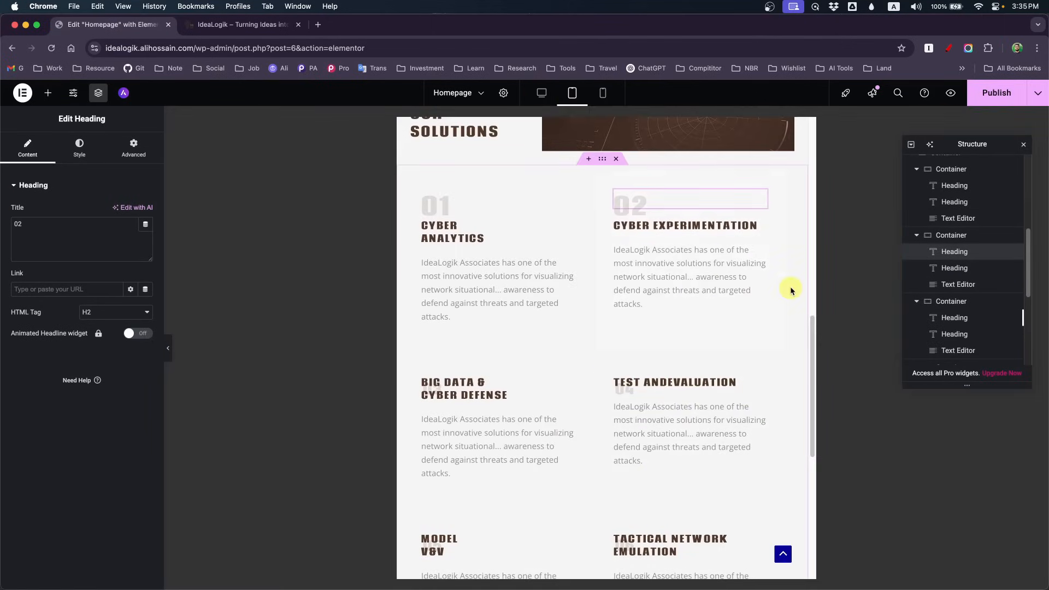
key("super+z")
key("super+z")
left_click(568, 225)
key("Delete")
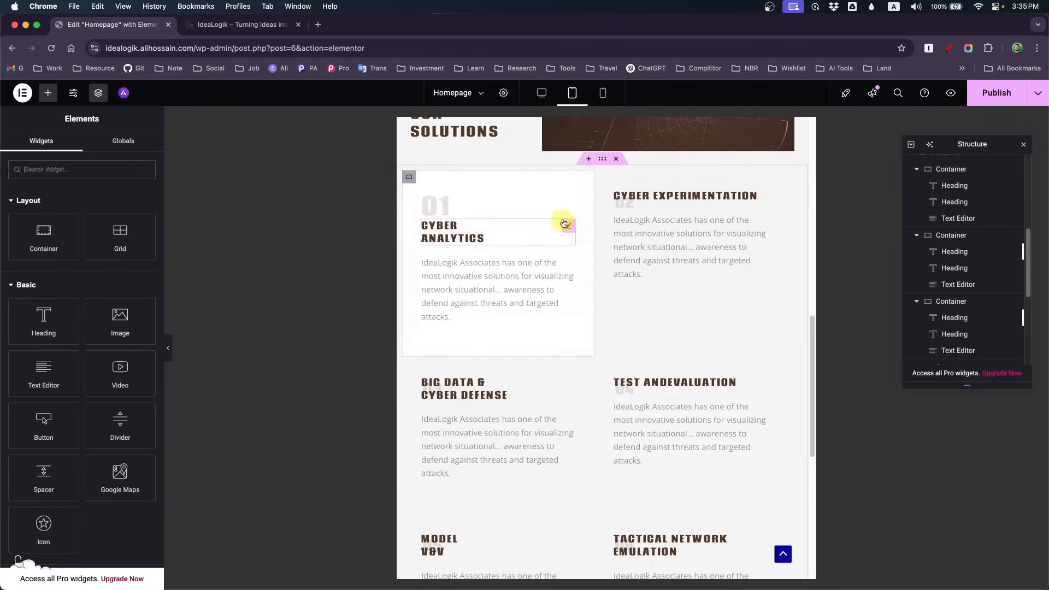
- Make the 01 number absolutely positioned with a vertical offset and give card 01 a 75 px top padding
left_click(569, 195)
scroll(120, 377, "down", 1)
left_click(122, 382)
left_click(112, 395)
scroll(80, 465, "down", 2)
left_click_drag(64, 414, 66, 414)
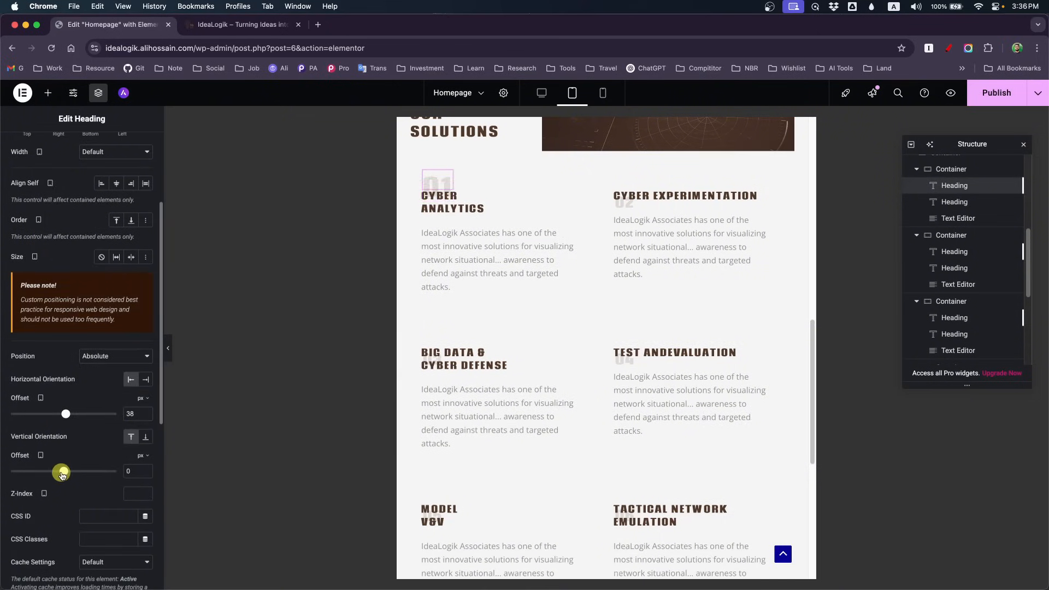
left_click_drag(62, 473, 64, 471)
left_click(953, 170)
left_click_drag(28, 268, 5, 270)
type("70")
key("BackSpace")
type("5")
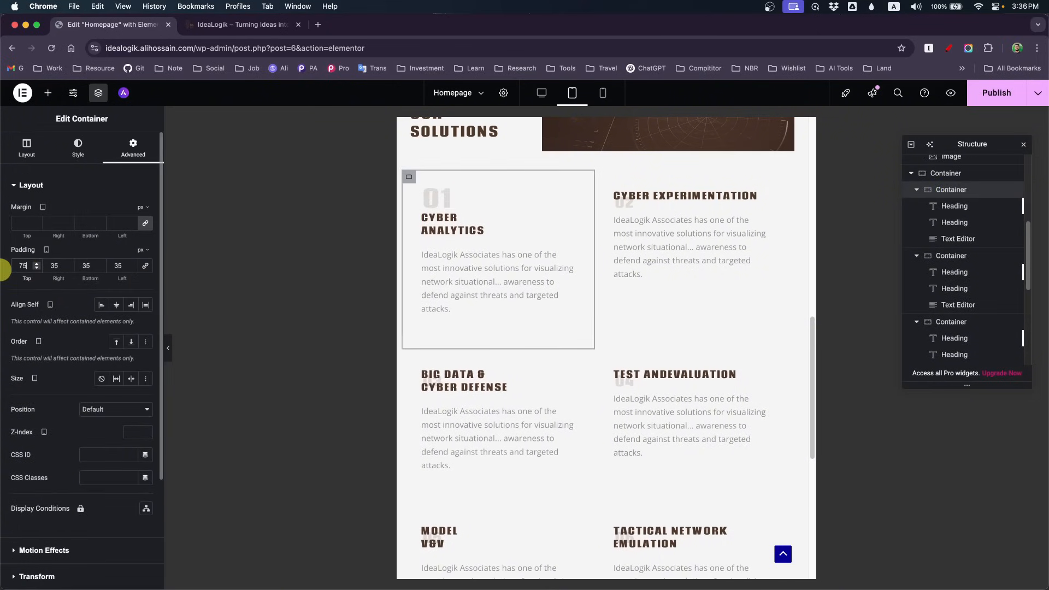
- Duplicate the 01 number heading in the Navigator and drag the copy into the Cyber Experimentation card
left_click(951, 255)
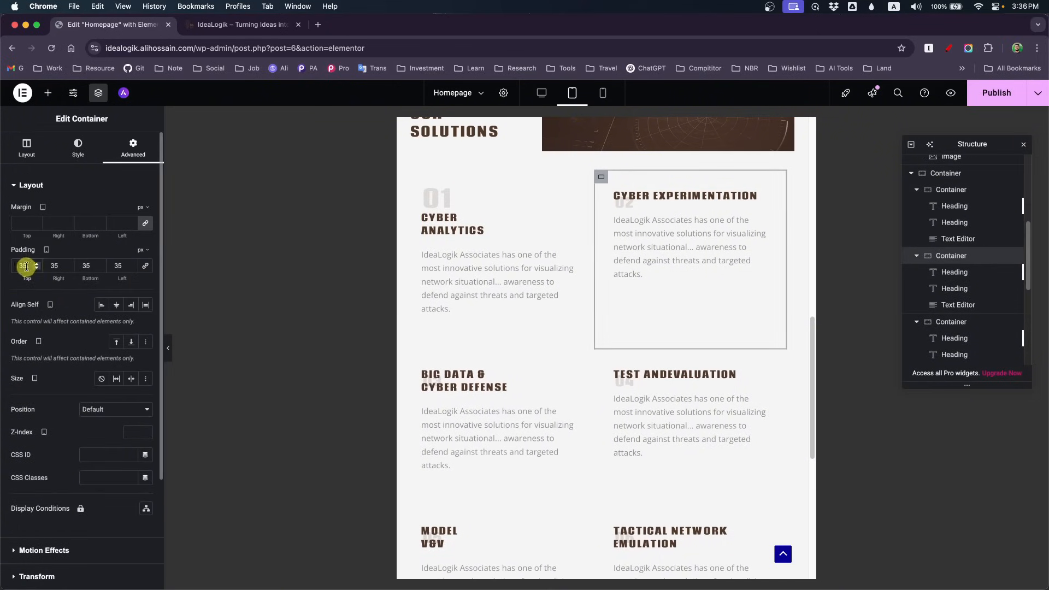
left_click(1011, 271)
right_click(957, 206)
left_click(965, 236)
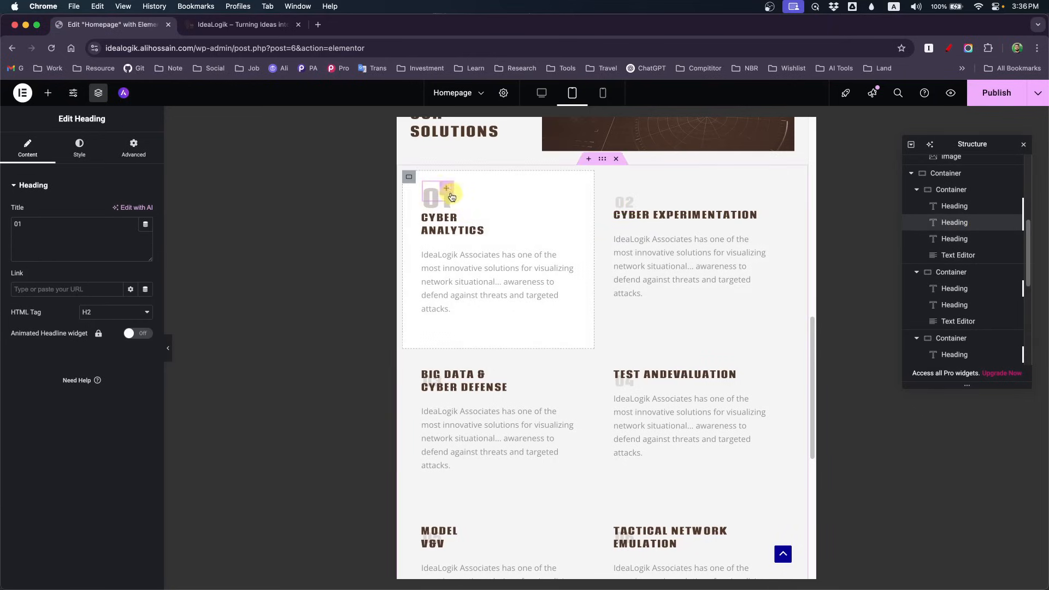
left_click_drag(452, 196, 629, 227)
- Delete the extra heading, then match the 02 number's typography and position settings to the 01 heading
right_click(976, 224)
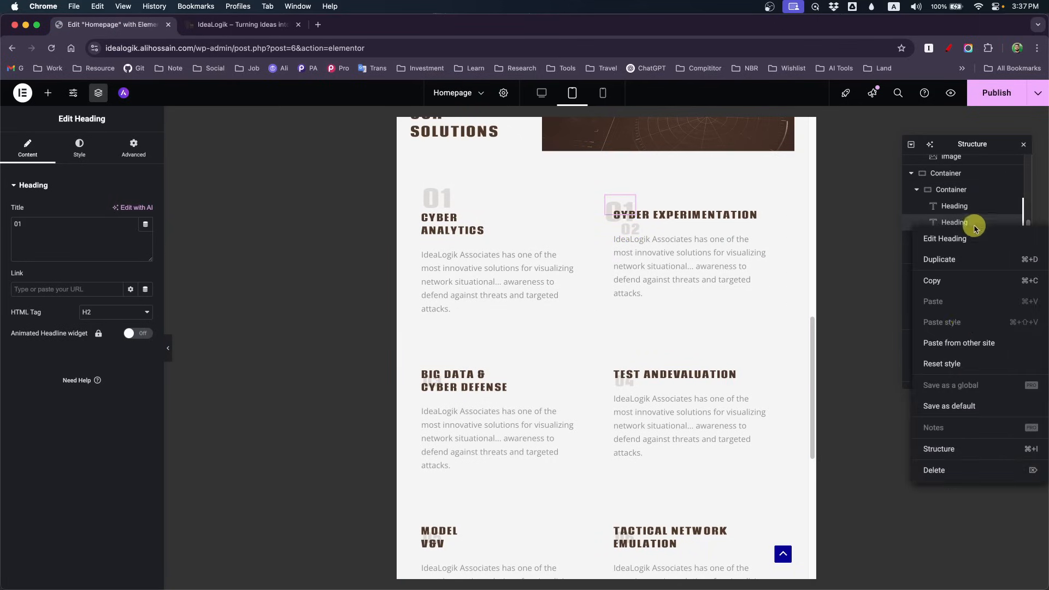
left_click(933, 470)
left_click(628, 202)
left_click(445, 195)
left_click(133, 148)
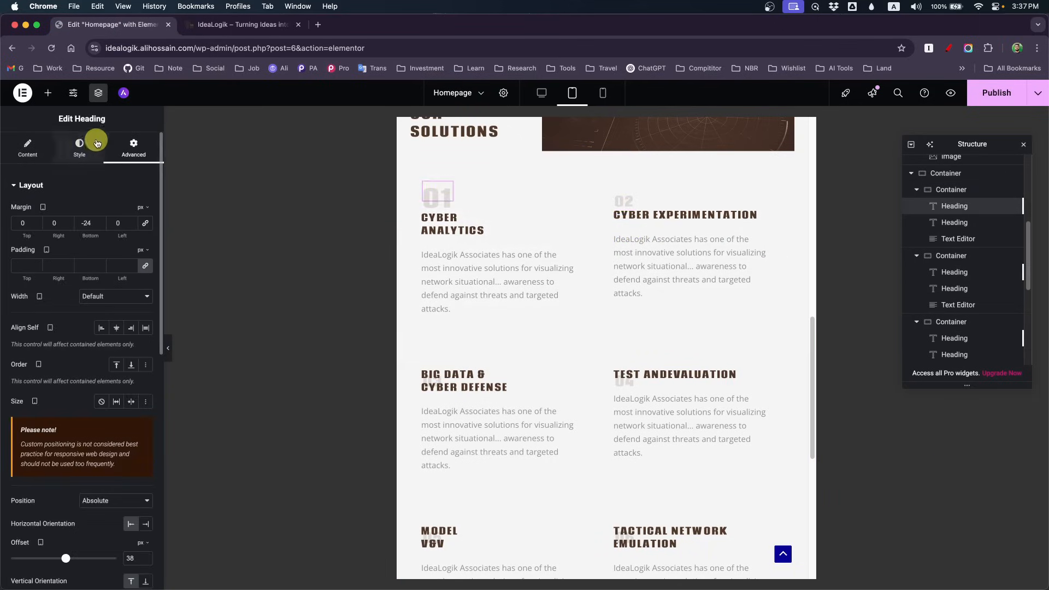
left_click(97, 143)
left_click(629, 207)
left_click(145, 242)
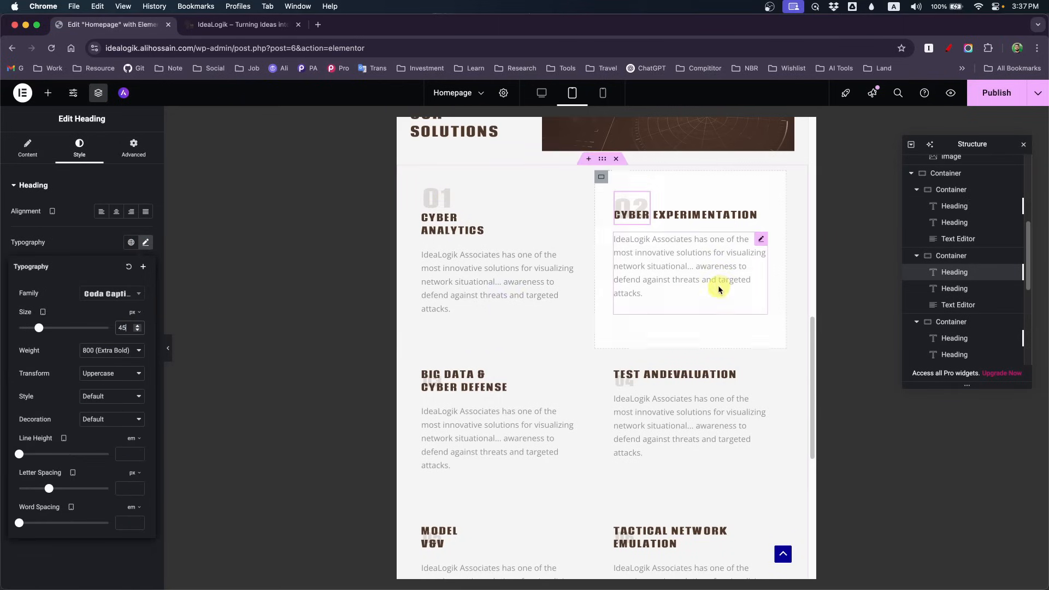
left_click(133, 147)
scroll(82, 328, "down", 5)
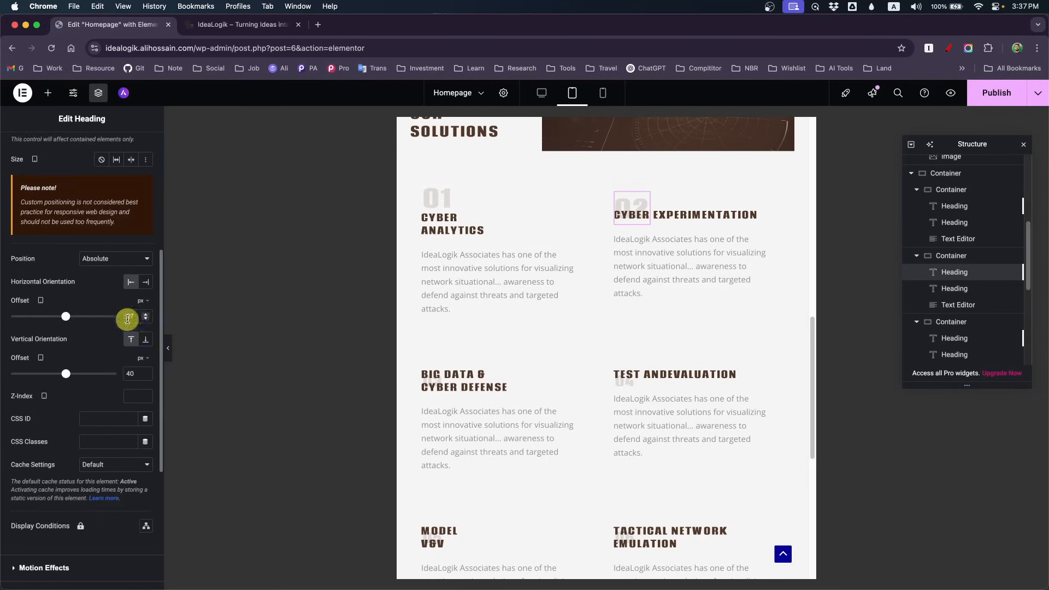
- Break the Cyber Experimentation title onto two lines with a line break after Cyber
left_click(691, 177)
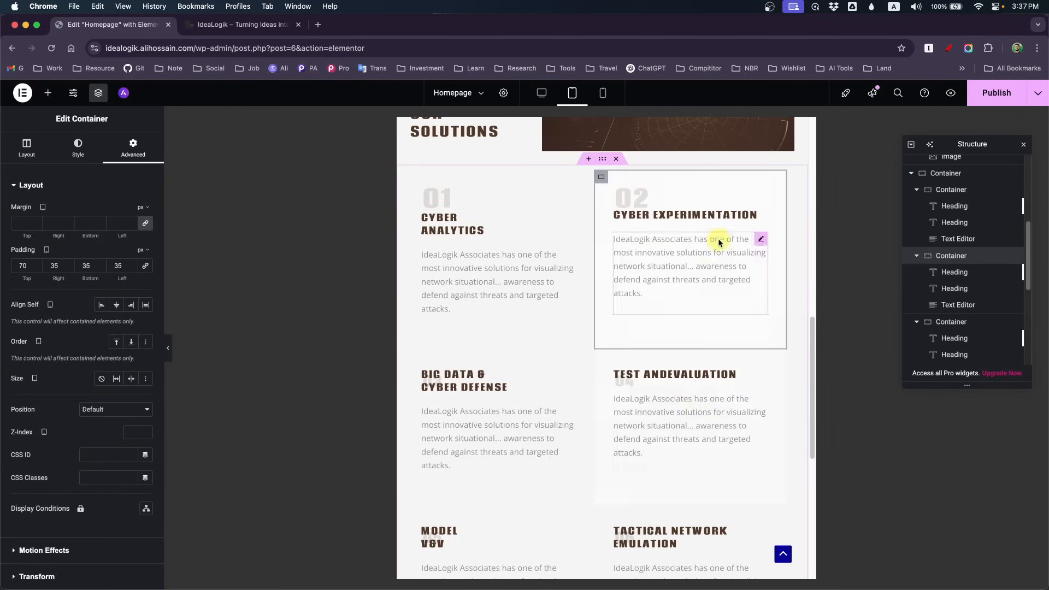
left_click(727, 216)
left_click(55, 227)
type("<br>")
- Move the 03 number up with an absolute position offset of 20
left_click(436, 380)
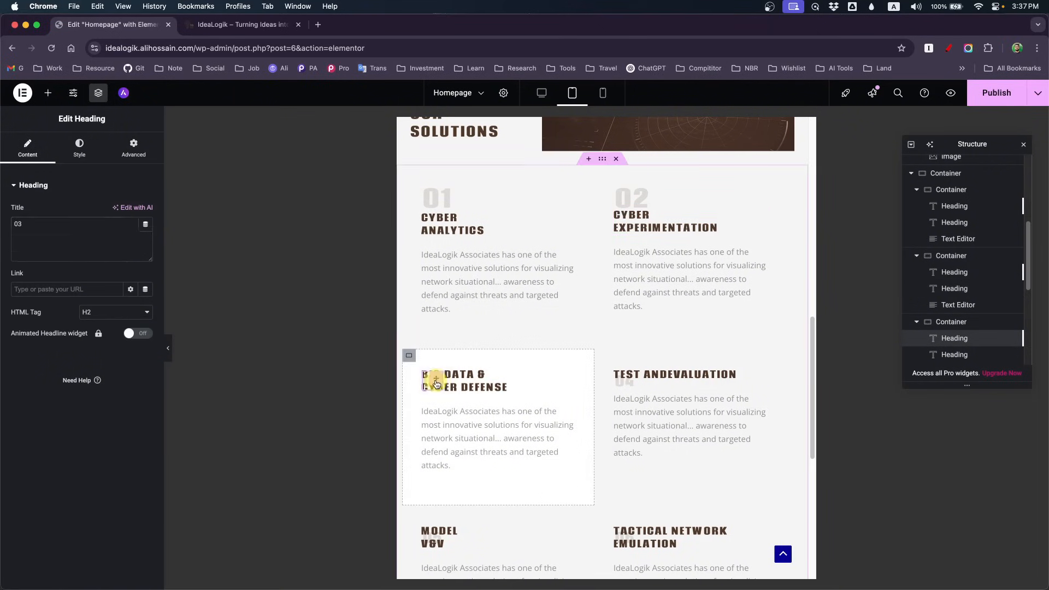
left_click(79, 147)
left_click(146, 242)
left_click(134, 147)
scroll(134, 335, "down", 5)
left_click_drag(128, 379, 179, 370)
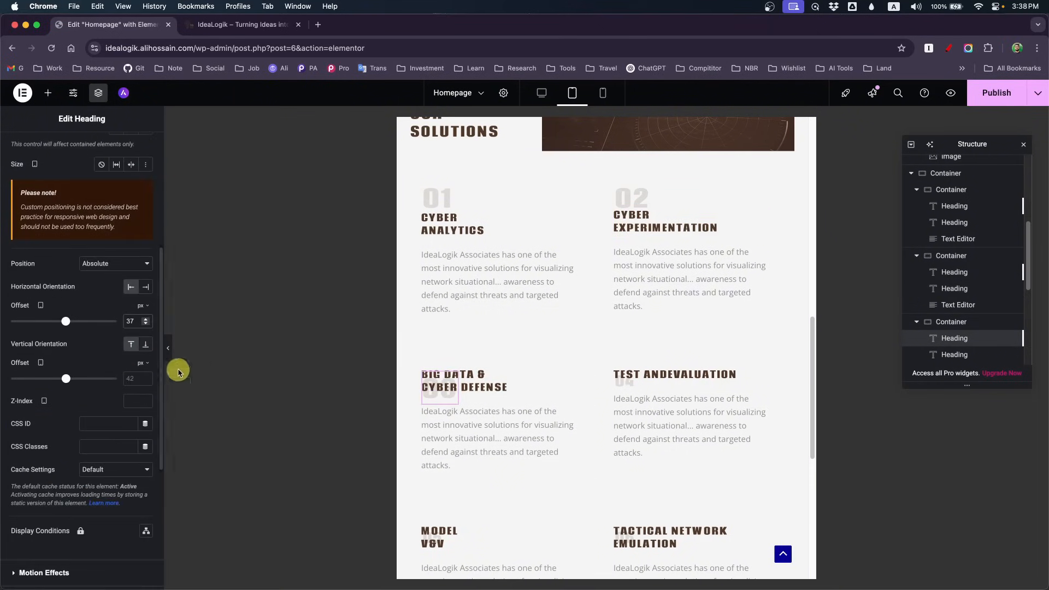
type("20")
- Set the top padding of cards 03 and 04 to 70
left_click(409, 355)
type("70")
left_click(601, 356)
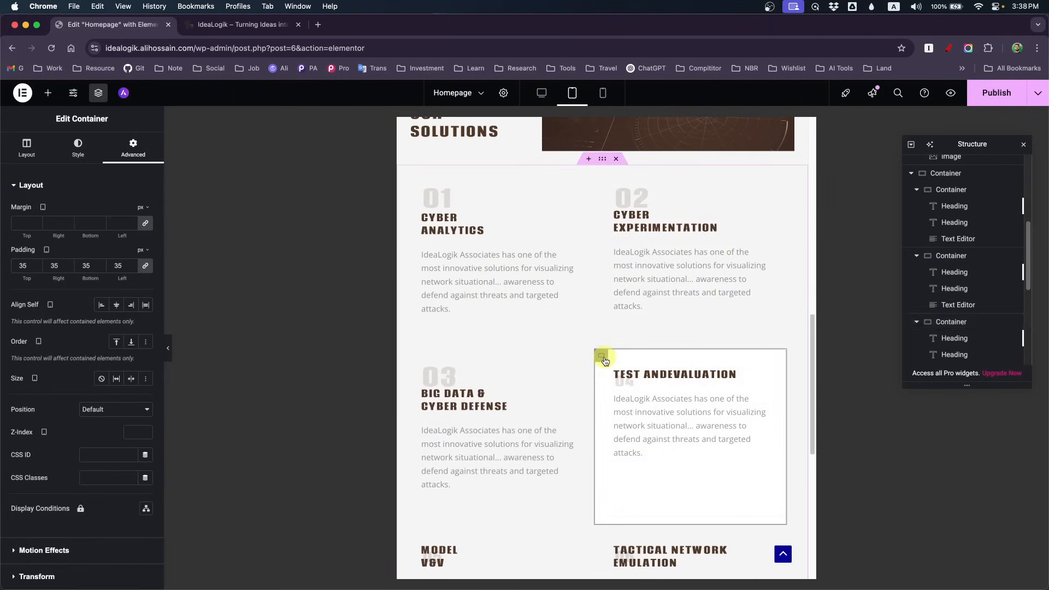
left_click(145, 266)
type("70")
scroll(648, 393, "down", 2)
left_click_drag(28, 266, 7, 265)
- Unlink padding sides and set the top padding of cards 05 and 06 to 70
left_click(411, 418)
left_click(145, 265)
type("70")
left_click(602, 415)
left_click(146, 266)
type("70")
left_click(624, 264)
- Give the 04 number a font size of 60 and an offset of 37
left_click(79, 148)
left_click(145, 241)
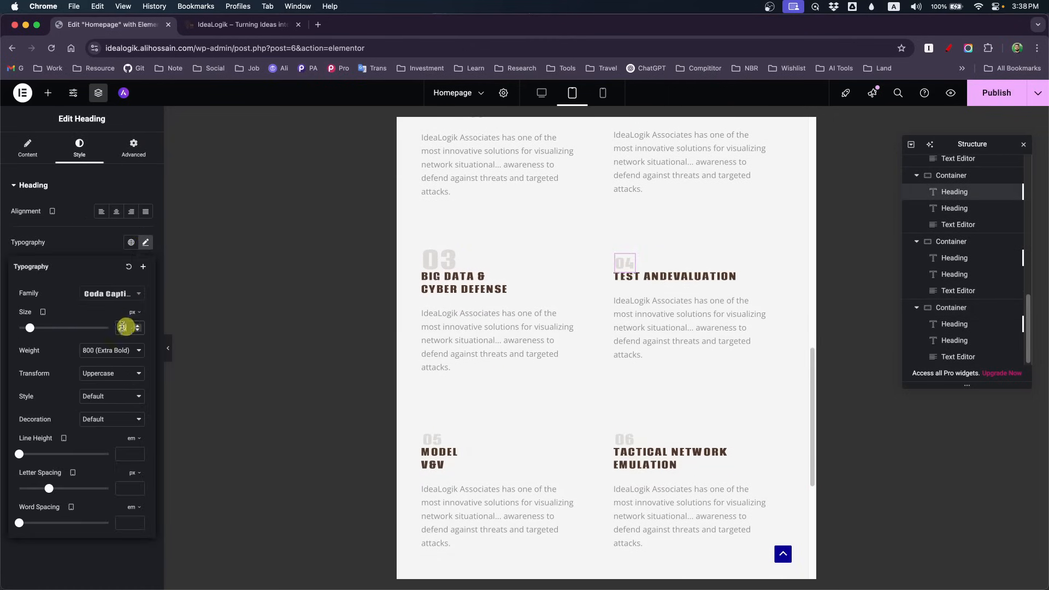
type("60")
left_click(133, 148)
scroll(73, 458, "down", 5)
left_click_drag(129, 326, 75, 314)
type("37")
- Set the 05 number's font size to 60
left_click(432, 440)
left_click(79, 147)
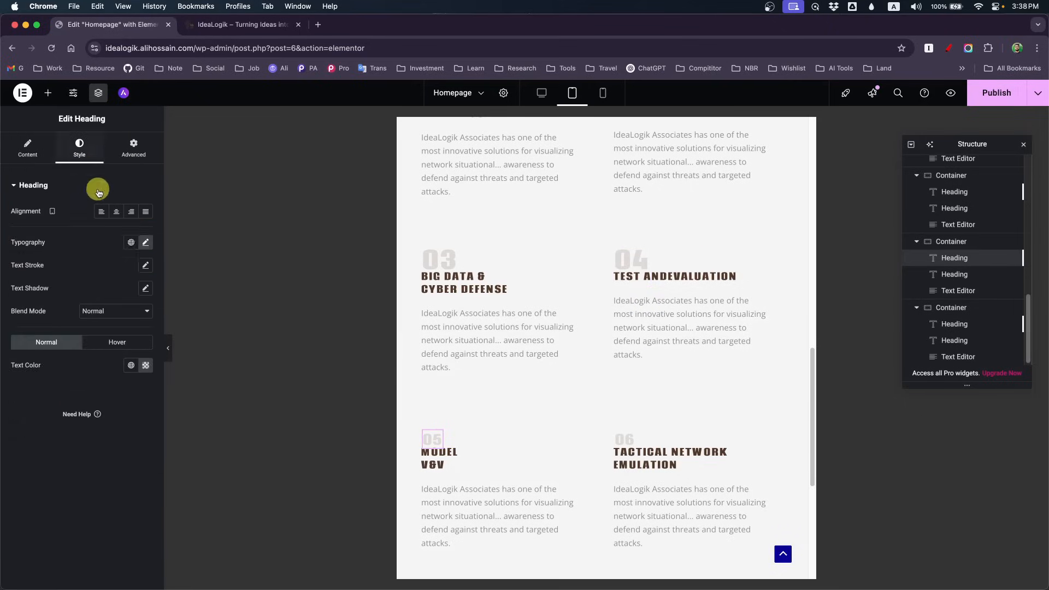
left_click(145, 241)
type("60")
left_click(133, 148)
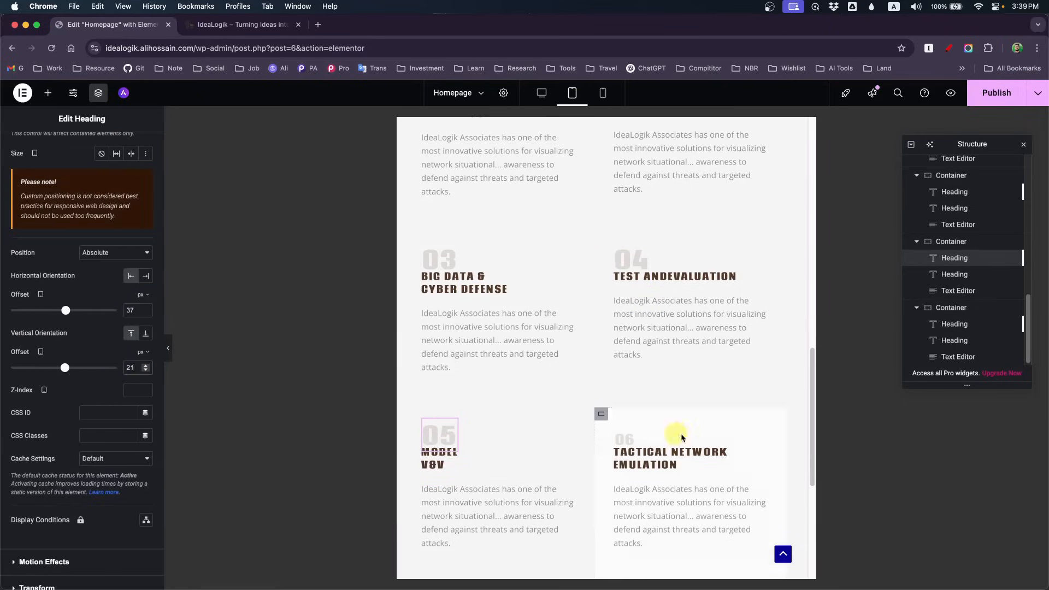
- Give the 06 number a font size of 45 and a vertical offset of 21
left_click(625, 440)
left_click(79, 147)
left_click(145, 242)
type("45")
left_click(134, 148)
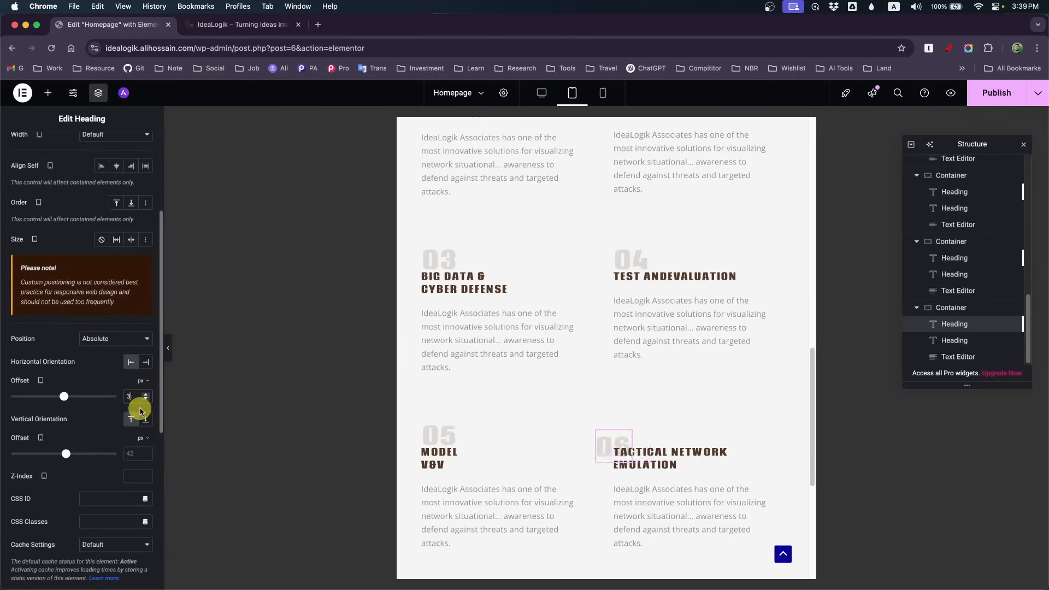
left_click(137, 452)
type("21")
- Break the Test and Evaluation title with a <br> so Evaluation sits on its own line
left_click(663, 276)
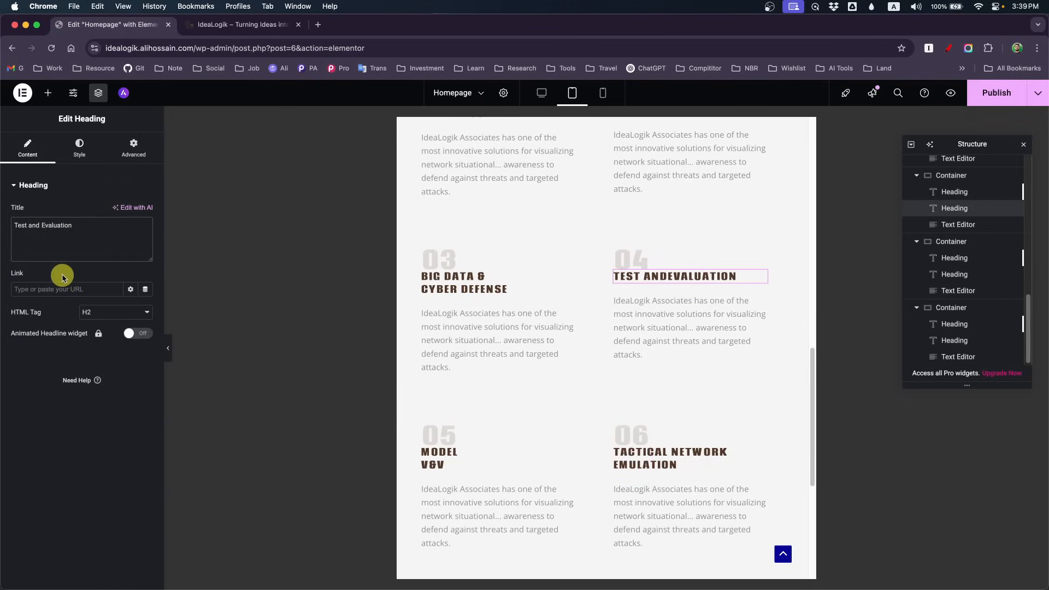
key("BackSpace")
type("<br>")
key("Return")
scroll(702, 457, "up", 2)
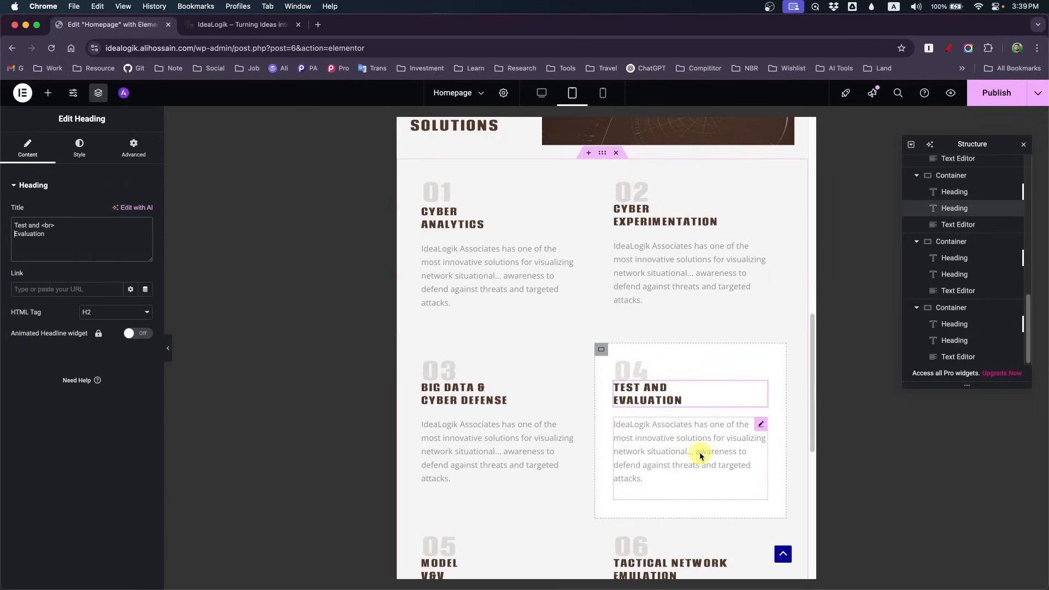
- Review the 01 number heading's style and typography, then select the 01 card container
scroll(569, 430, "down", 5)
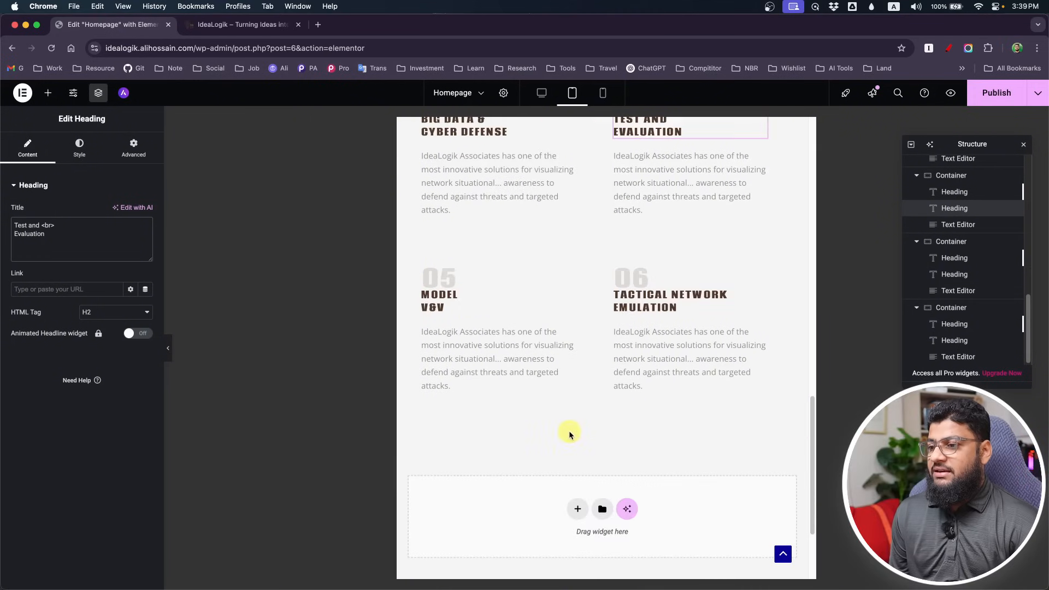
scroll(565, 431, "up", 8)
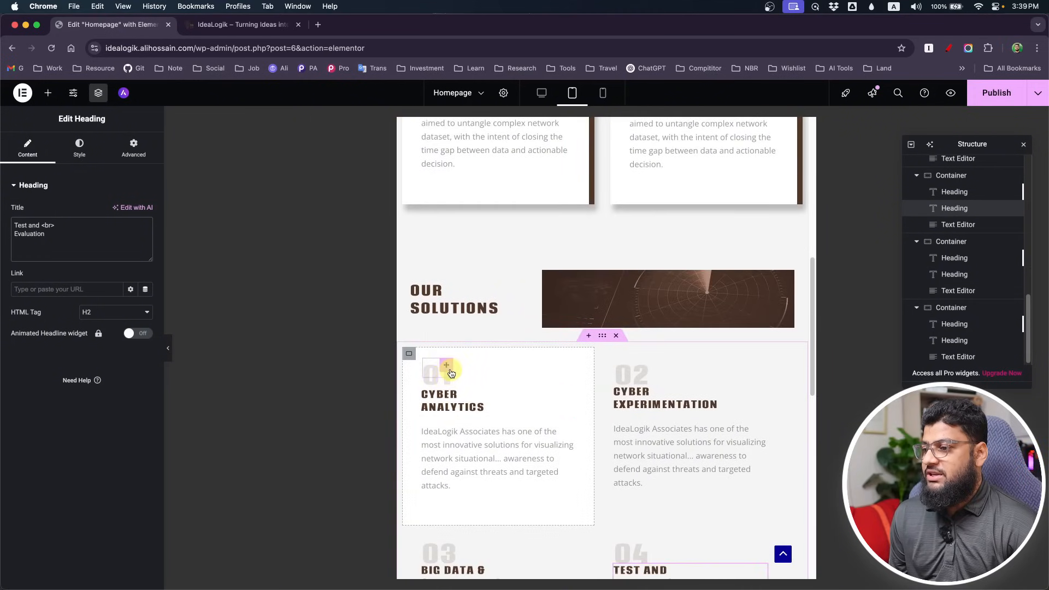
left_click(450, 371)
left_click(80, 147)
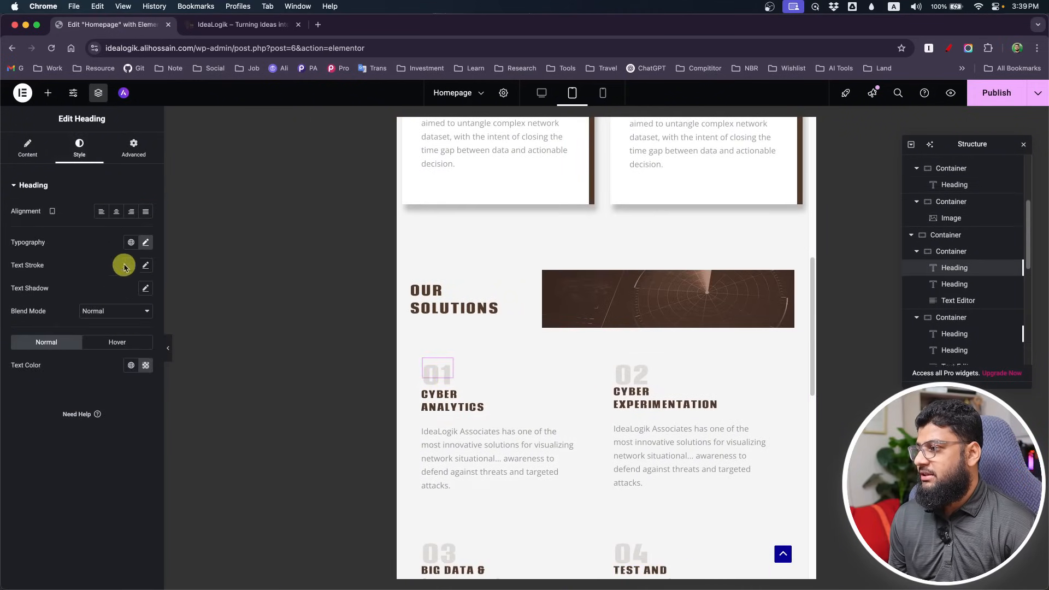
left_click(146, 242)
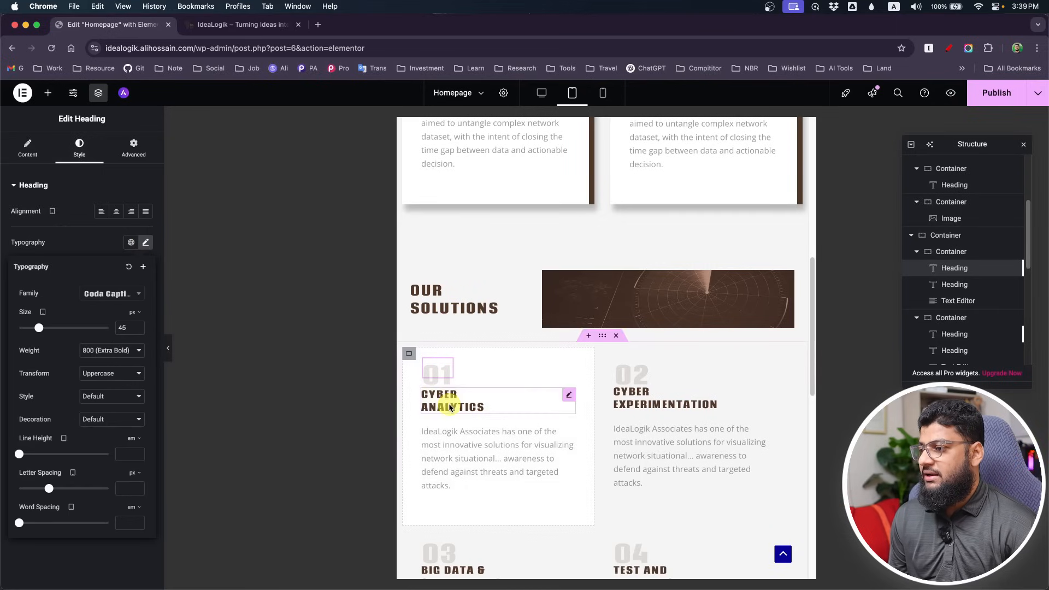
left_click(409, 354)
left_click(133, 148)
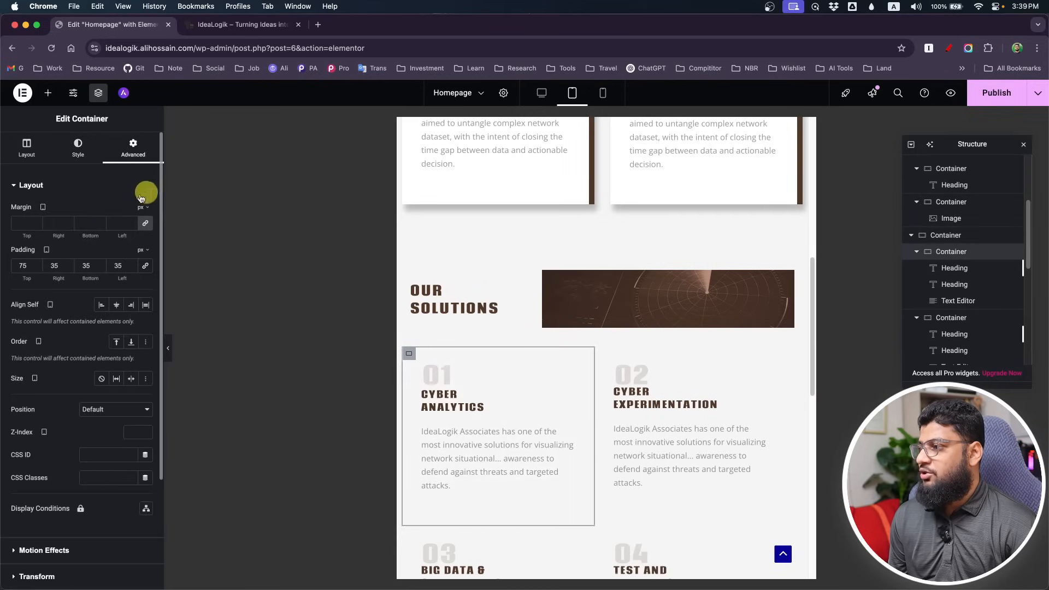
scroll(469, 405, "down", 7)
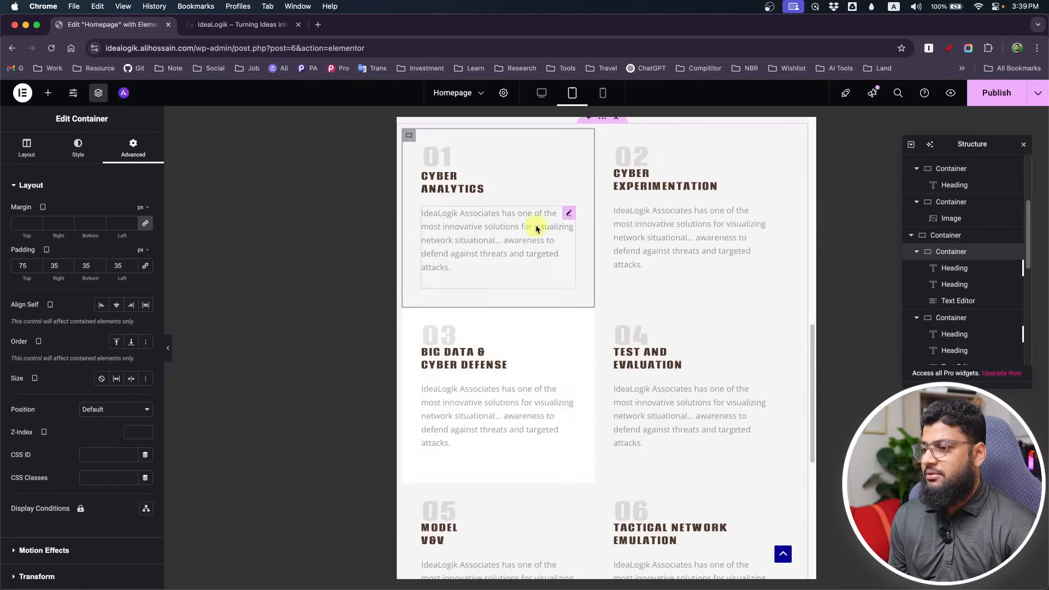
scroll(655, 382, "up", 5)
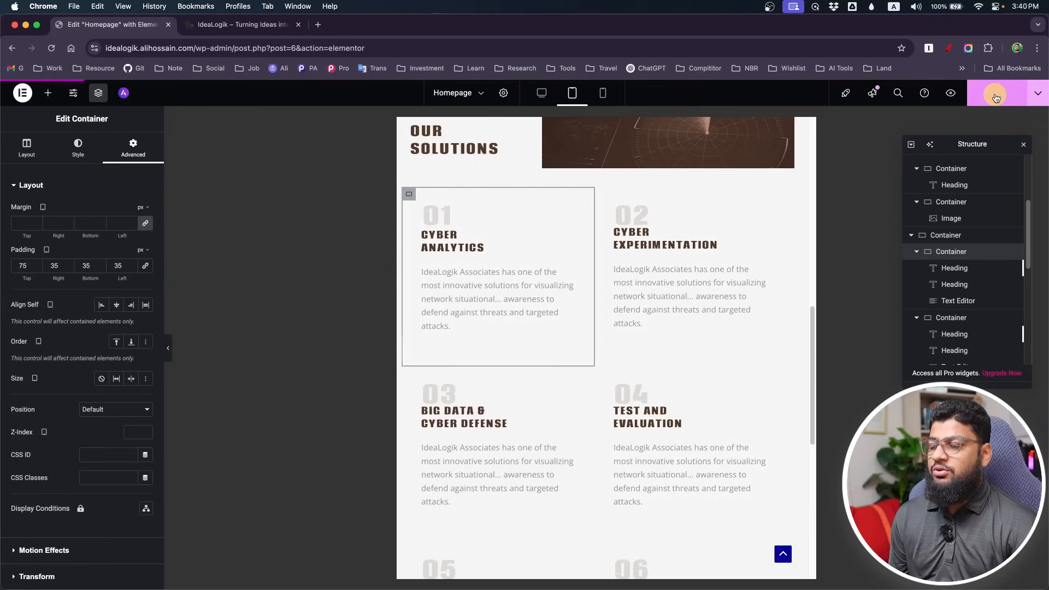
- Preview the Solutions cards in mobile layout and scroll through how they reflow
left_click(603, 93)
scroll(620, 398, "down", 7)
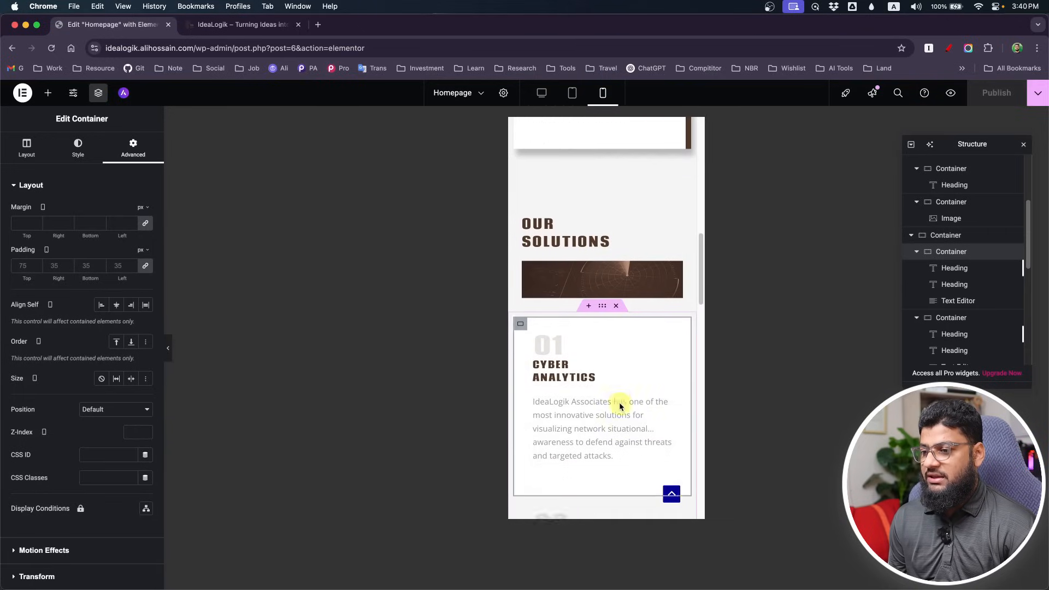
scroll(621, 396, "down", 15)
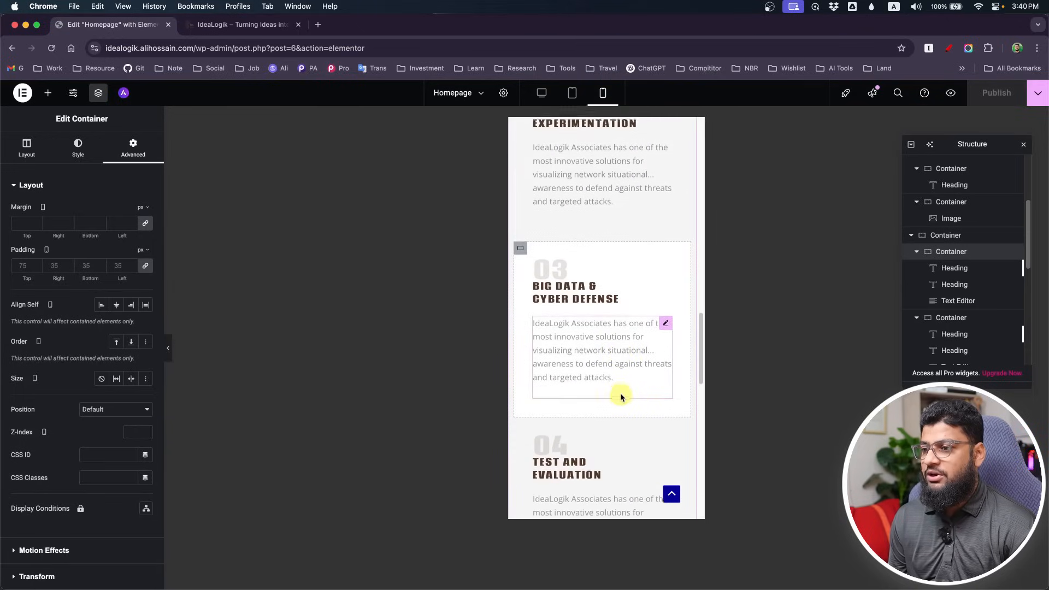
scroll(621, 392, "up", 20)
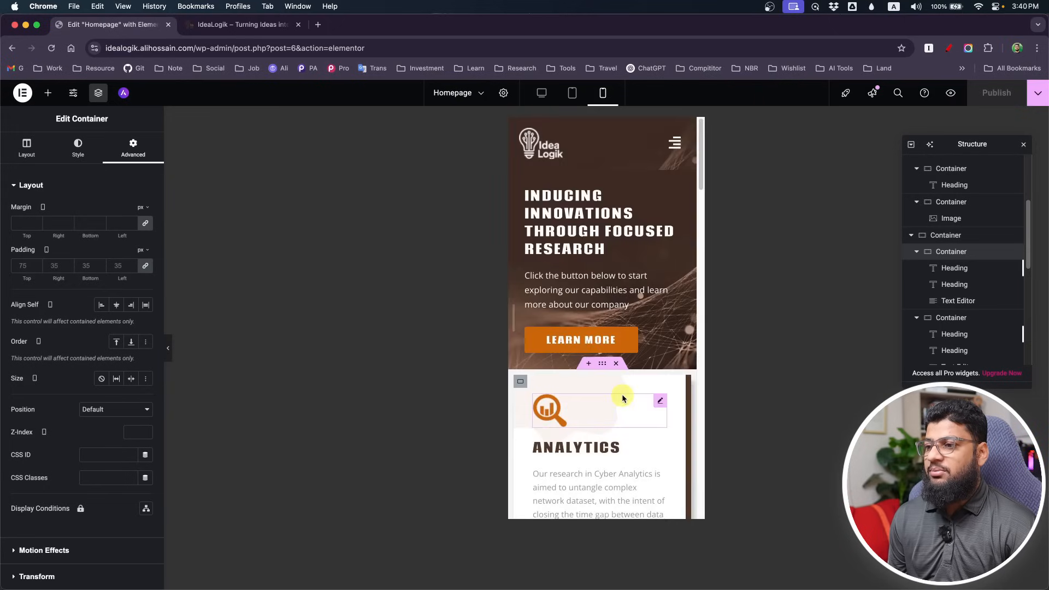
- Return the preview to desktop layout and compare it against the Photoshop mockup
left_click(538, 96)
scroll(648, 291, "down", 2)
key("super+Tab")
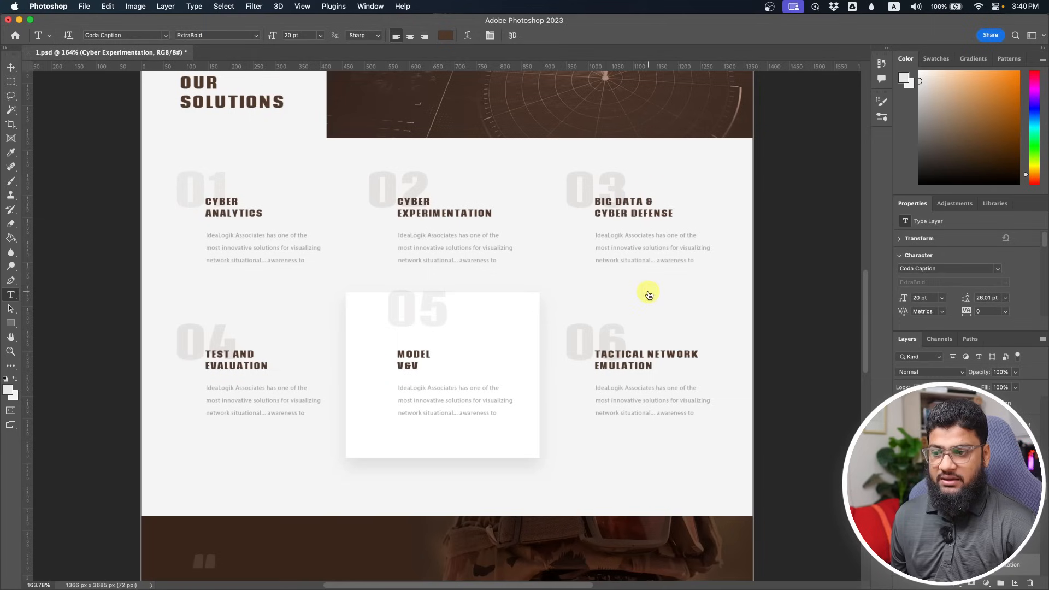
scroll(503, 368, "down", 8)
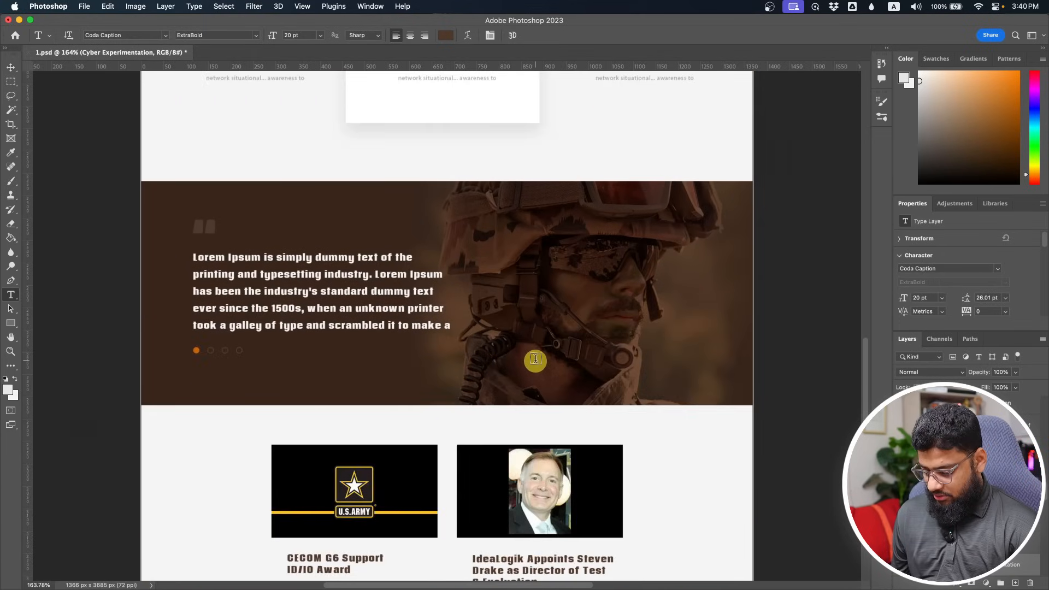
key("super+Tab")
scroll(534, 356, "down", 8)
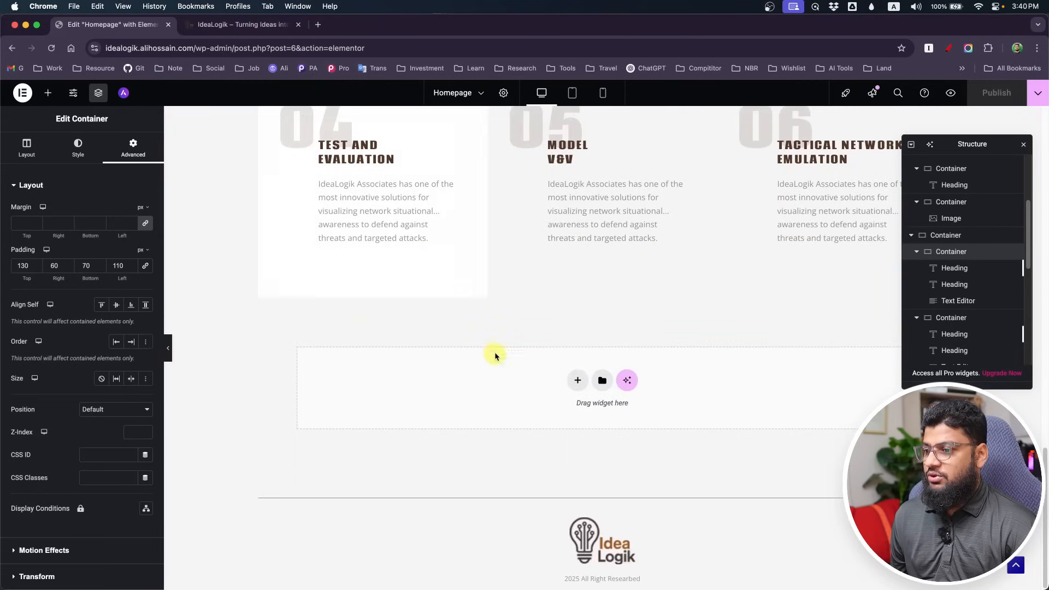
- Add a single-column flexbox section with the testimonial-bg soldier photo as its classic background
left_click(579, 381)
left_click(570, 411)
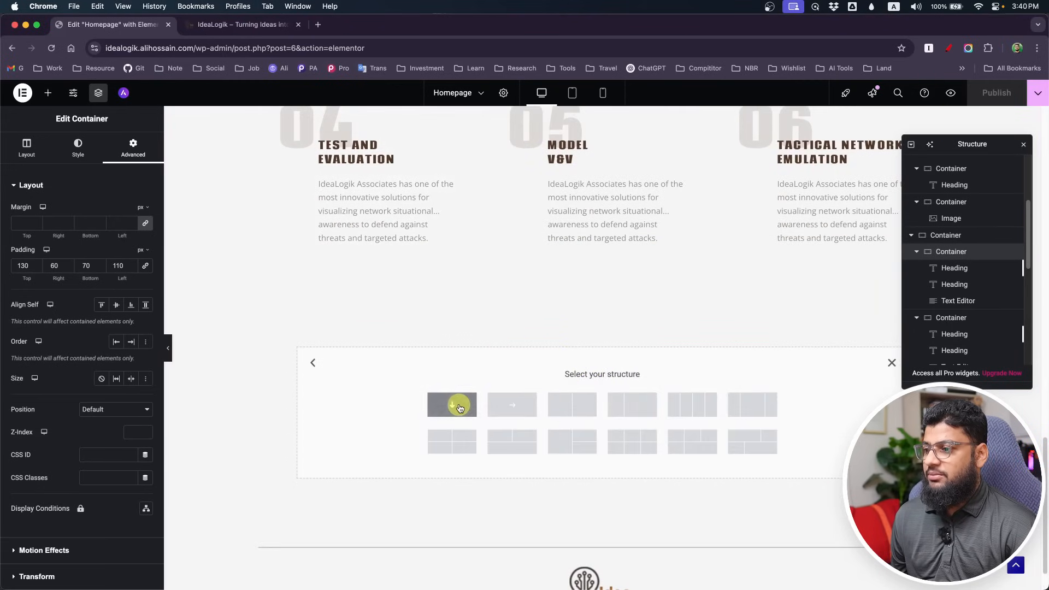
left_click(457, 404)
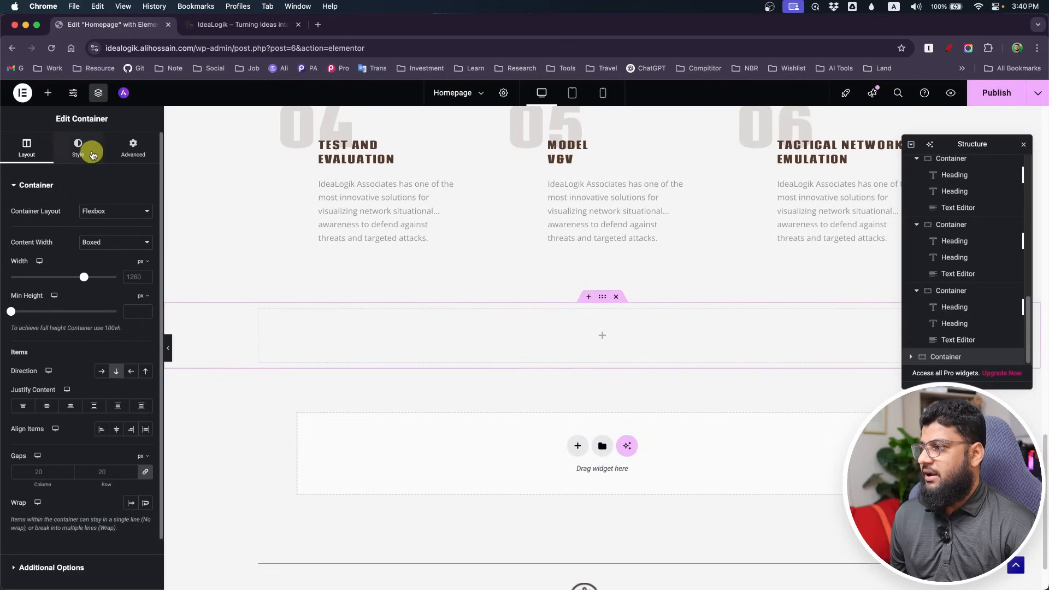
left_click(78, 146)
left_click(102, 234)
left_click(82, 323)
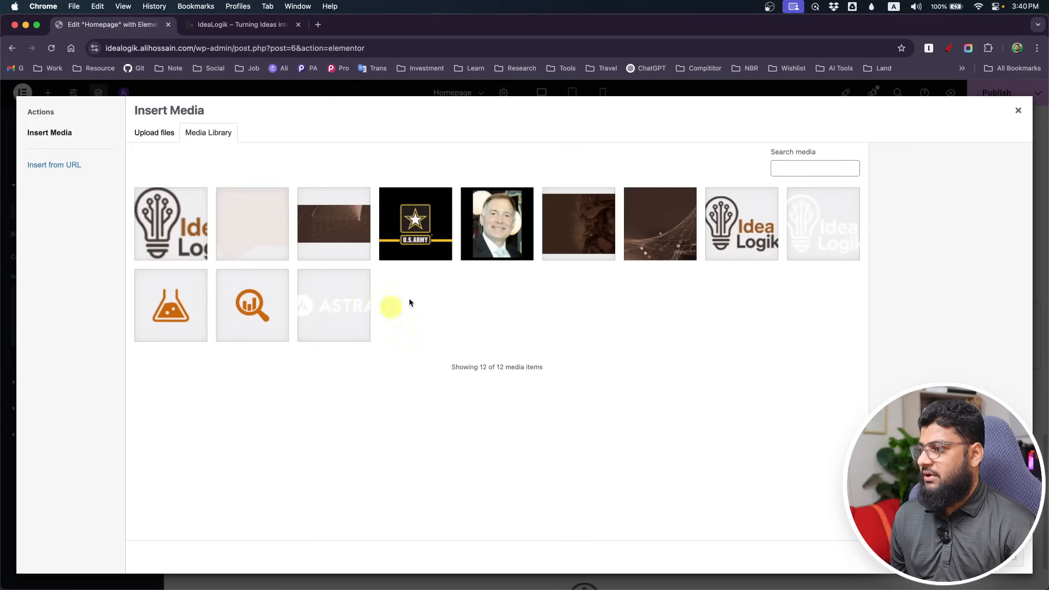
left_click(622, 236)
left_click(1034, 579)
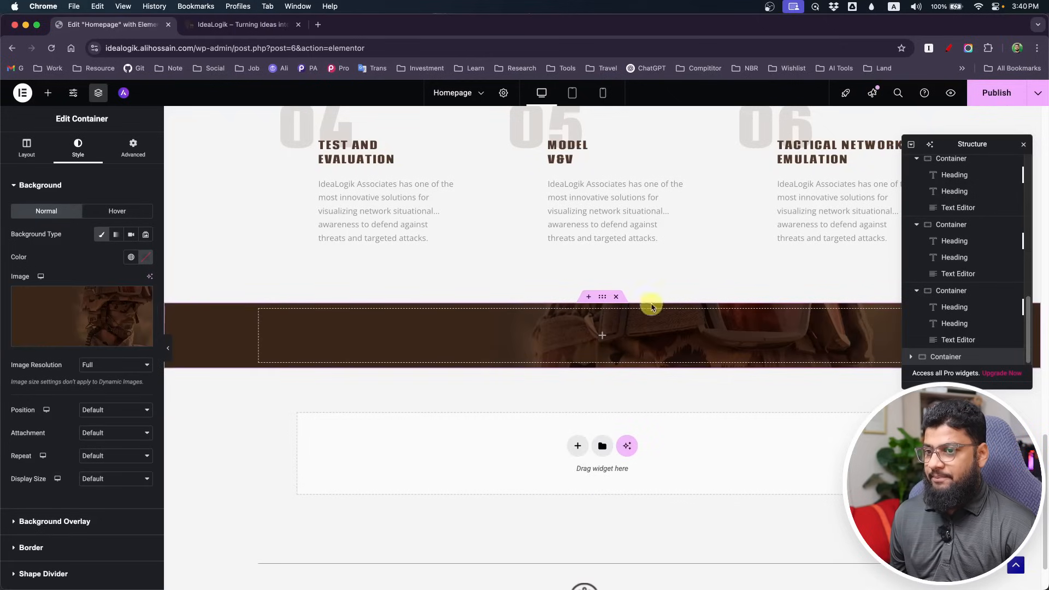
- Search widgets for 'tes' to list Testimonial and Testimonial Carousel, then open the Elementor main menu
left_click(48, 93)
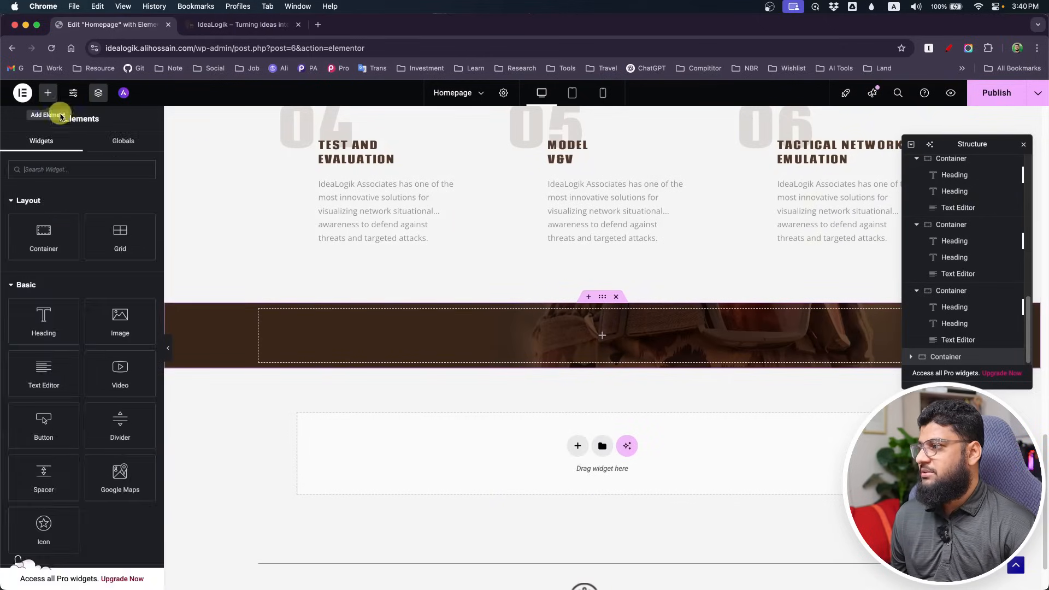
left_click(56, 169)
type("tes")
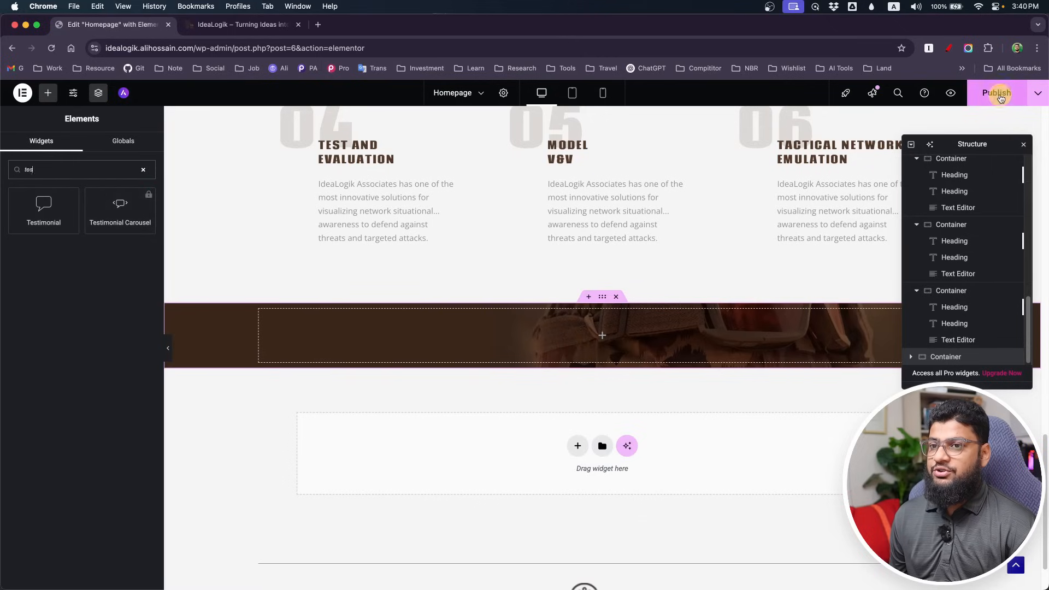
left_click(22, 93)
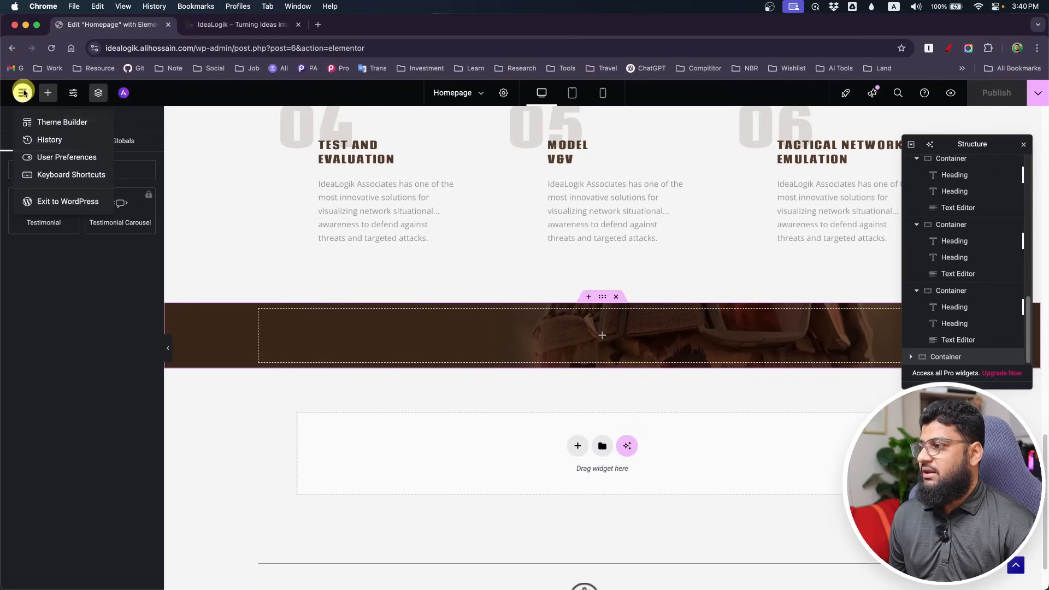
- Exit to WordPress and install Royal Elementor Addons from a plugin search for 'eleme'
left_click(73, 202)
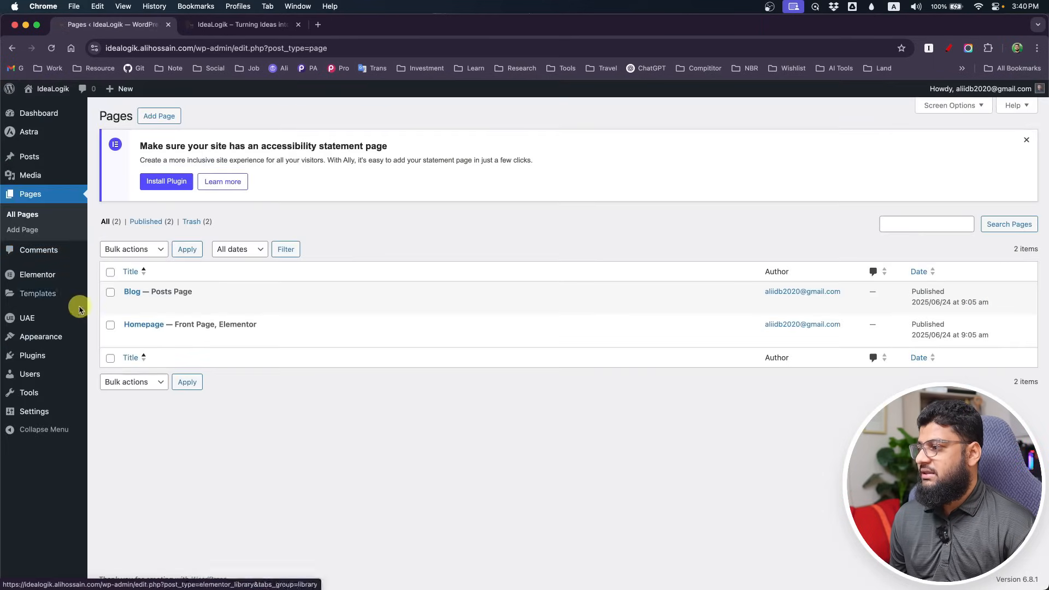
mouse_move(44, 359)
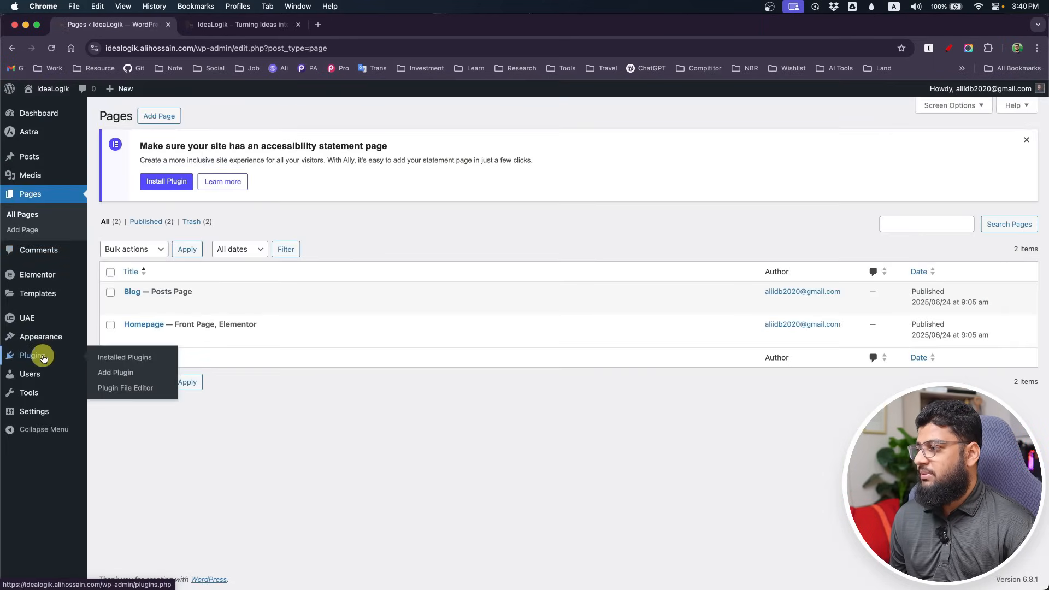
left_click(116, 375)
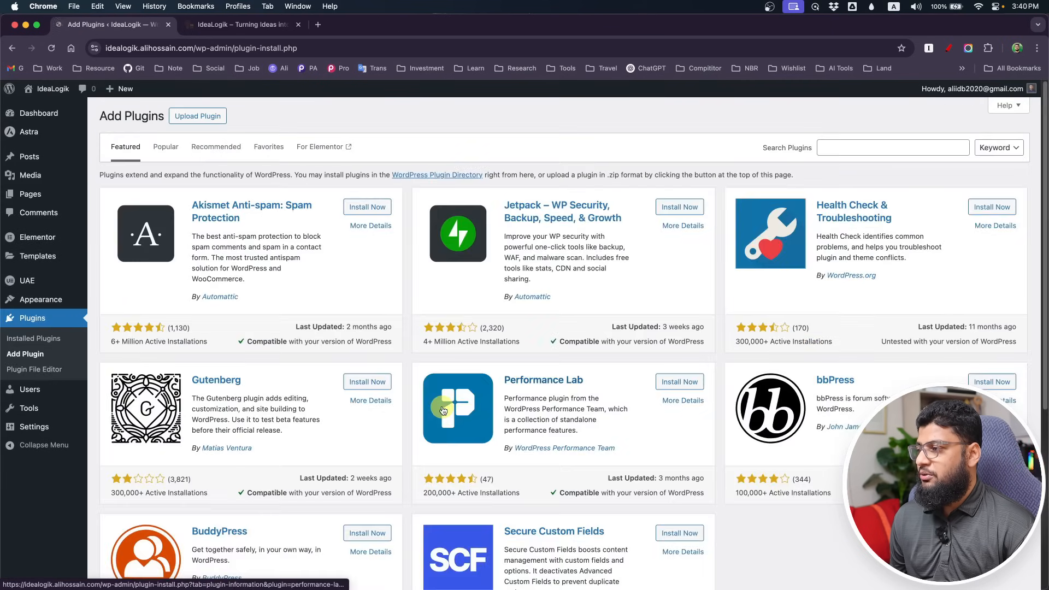
left_click(837, 146)
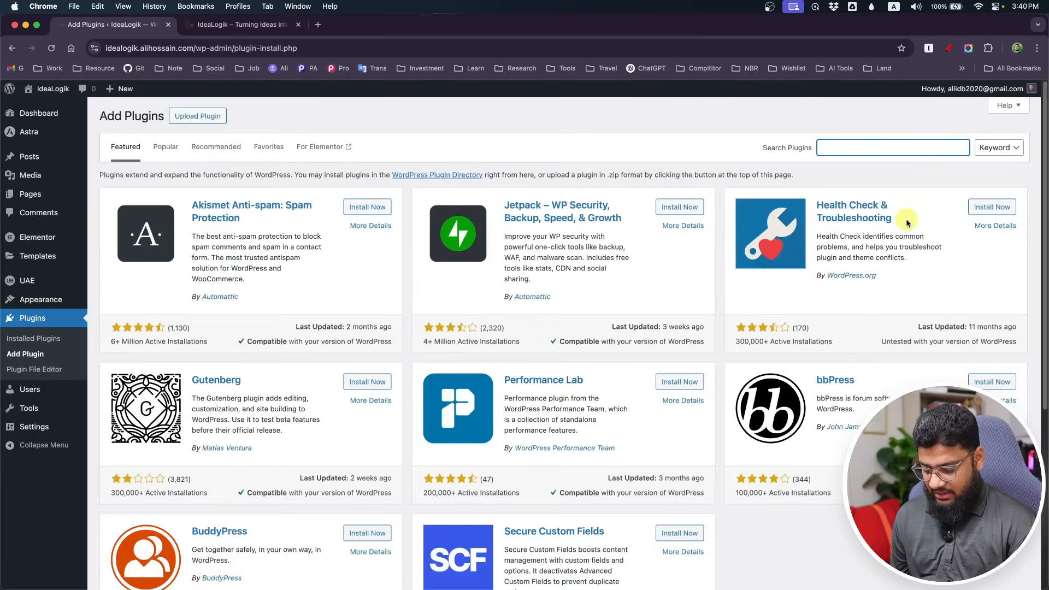
type("elementor")
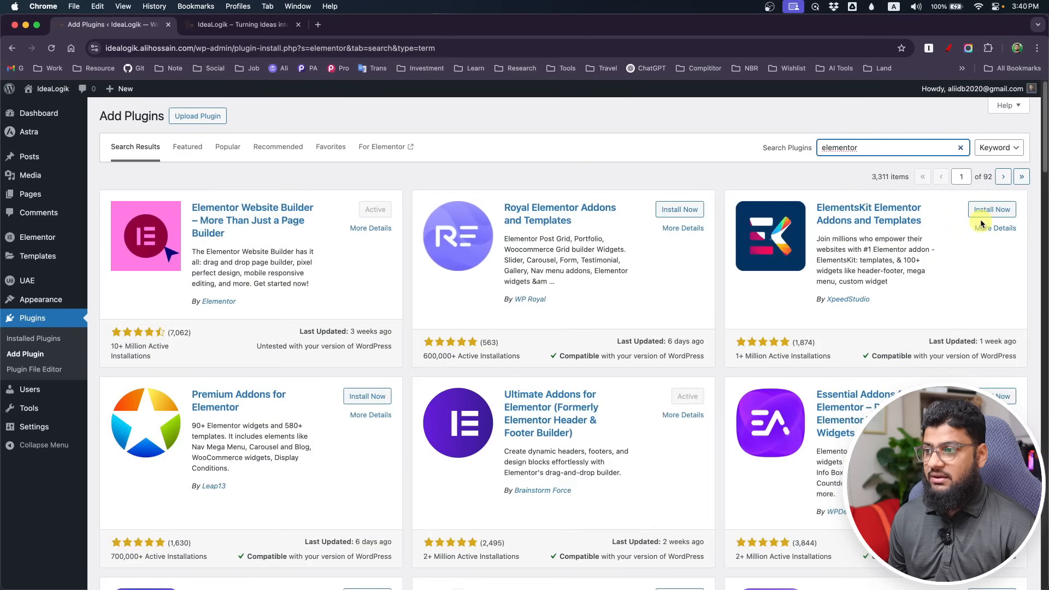
scroll(661, 353, "down", 5)
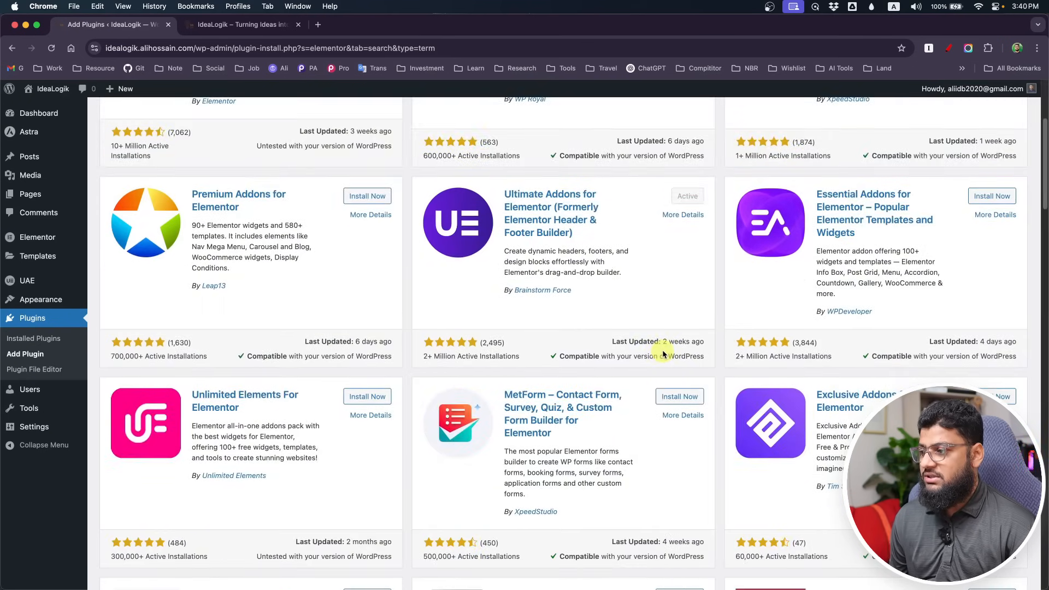
scroll(663, 347, "up", 5)
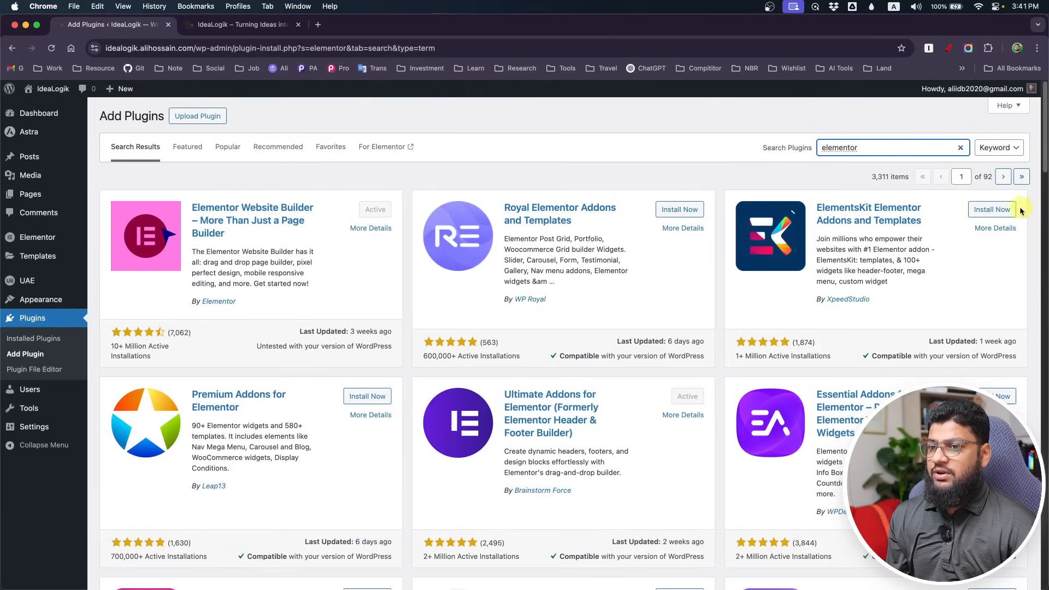
left_click(688, 216)
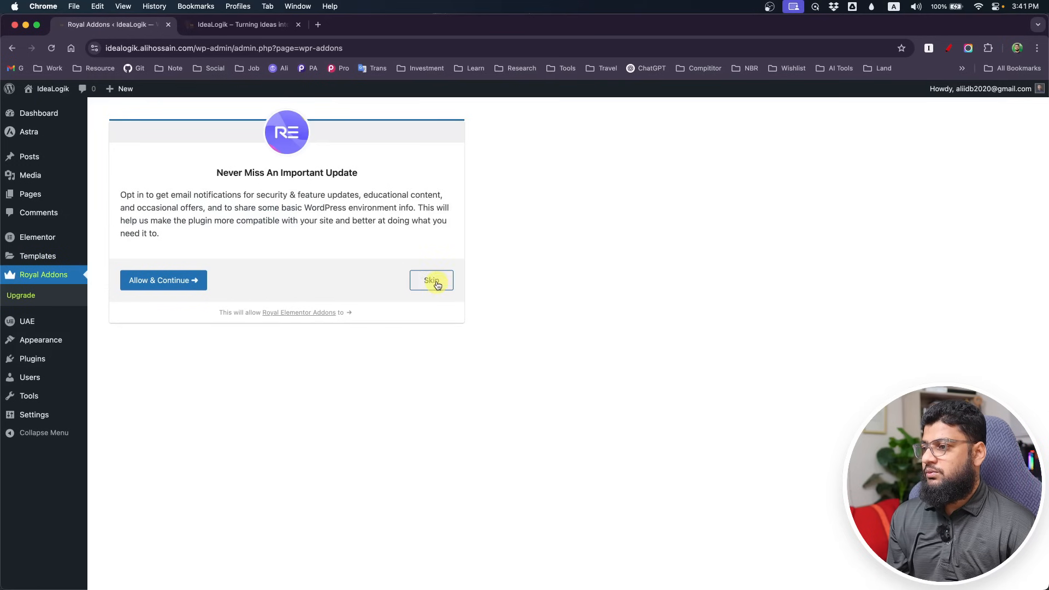
- Skip the Royal Addons opt-in and open the Homepage's Elementor editor in a new tab
left_click(436, 284)
mouse_move(40, 243)
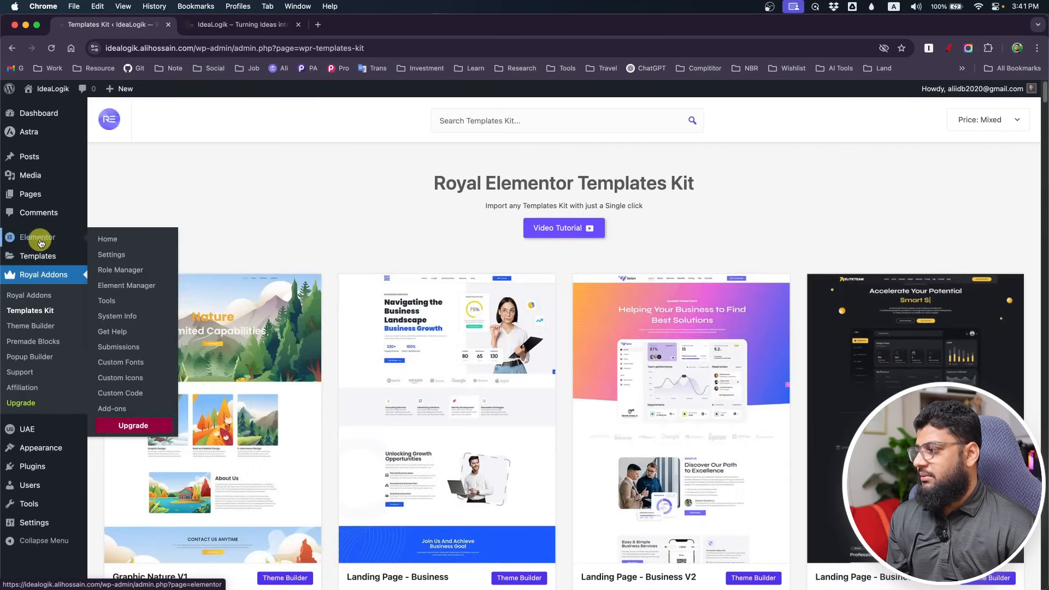
mouse_move(42, 189)
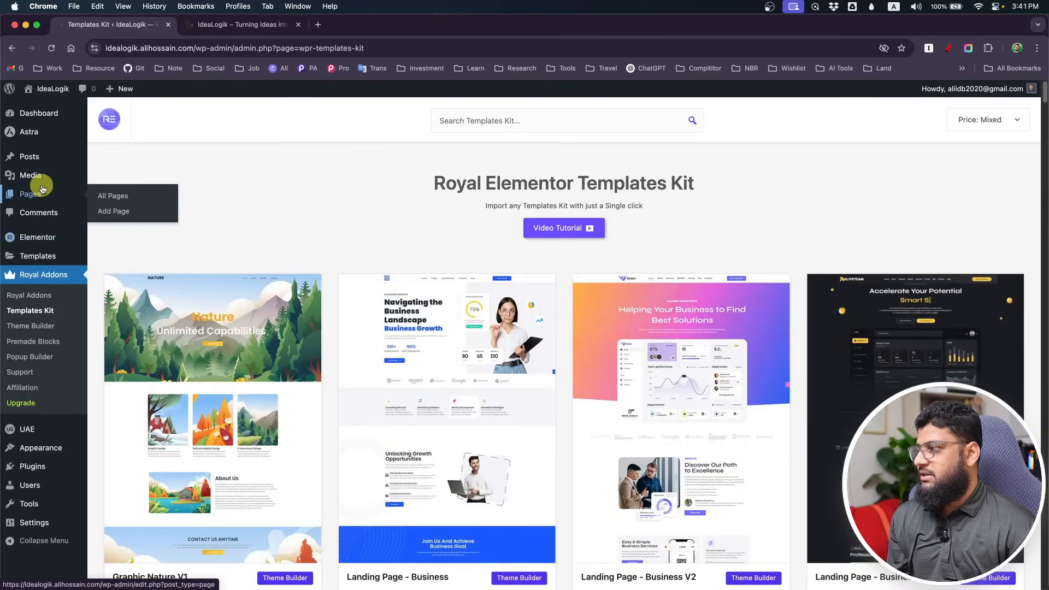
left_click(119, 197)
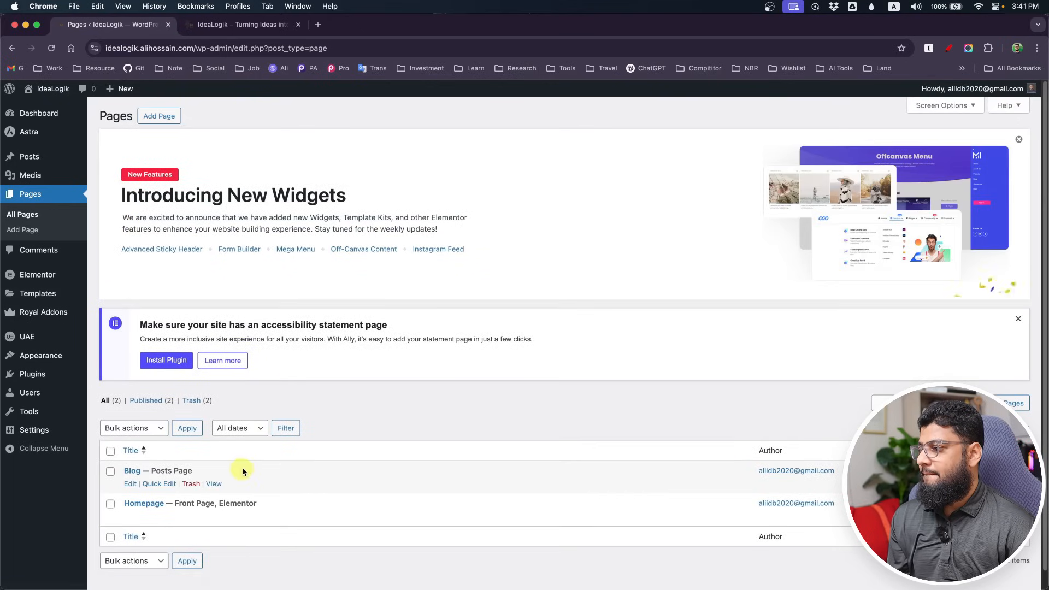
right_click(249, 517)
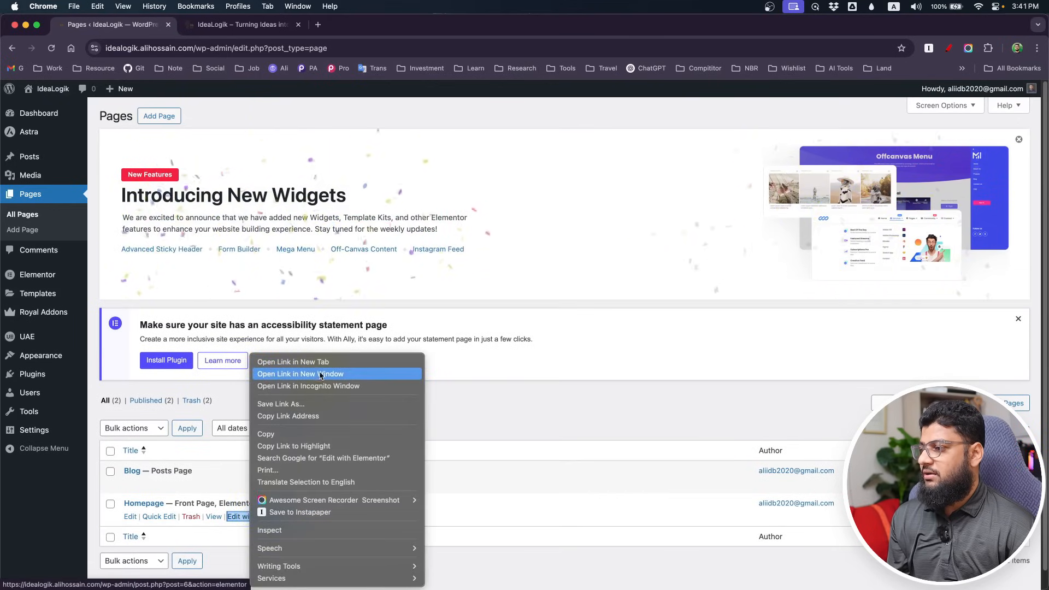
left_click(289, 359)
- Drag the Royal Addons Advanced Slider/Carousel into the brown soldier-photo section
left_click(377, 24)
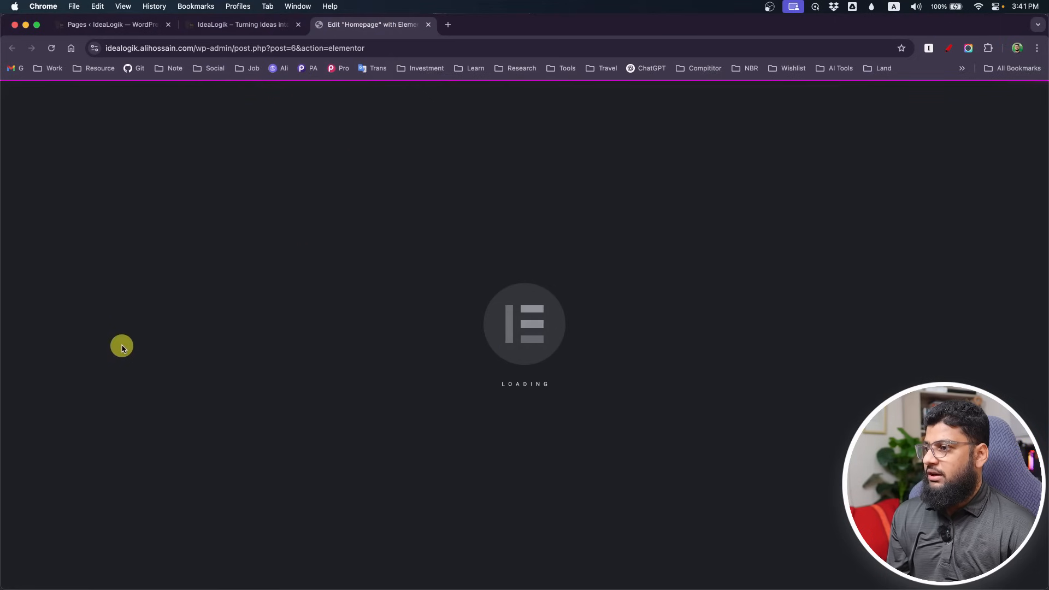
scroll(110, 350, "down", 10)
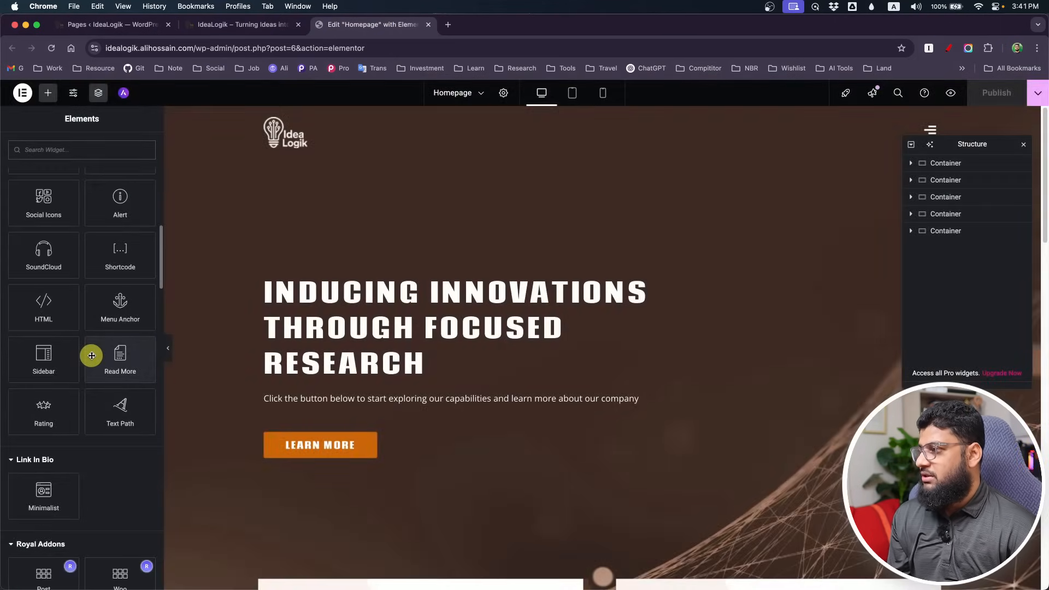
scroll(92, 356, "up", 2)
scroll(92, 356, "down", 10)
scroll(92, 355, "up", 3)
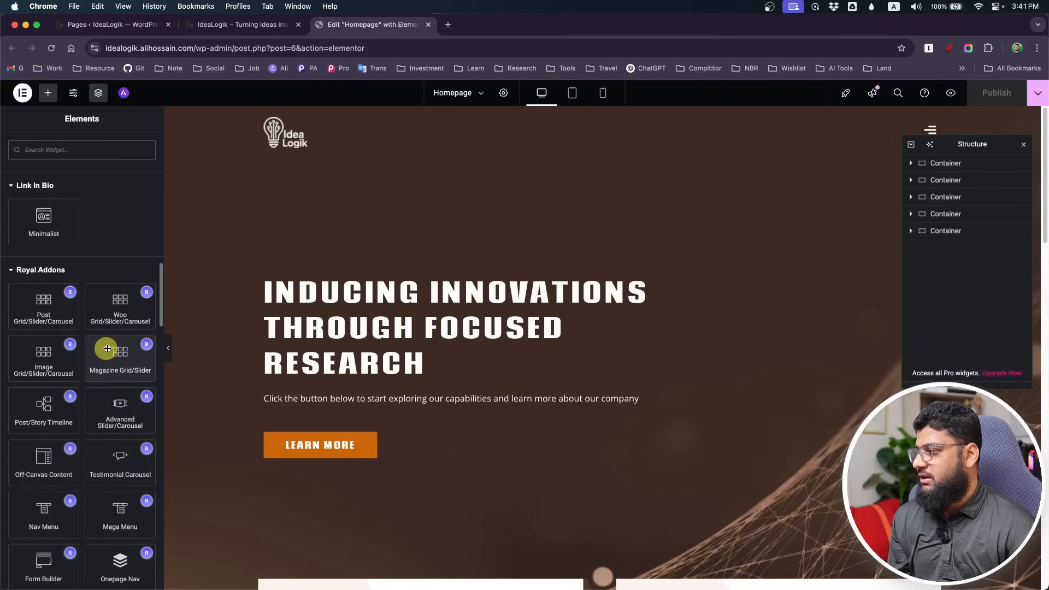
scroll(127, 349, "down", 2)
scroll(127, 348, "down", 1)
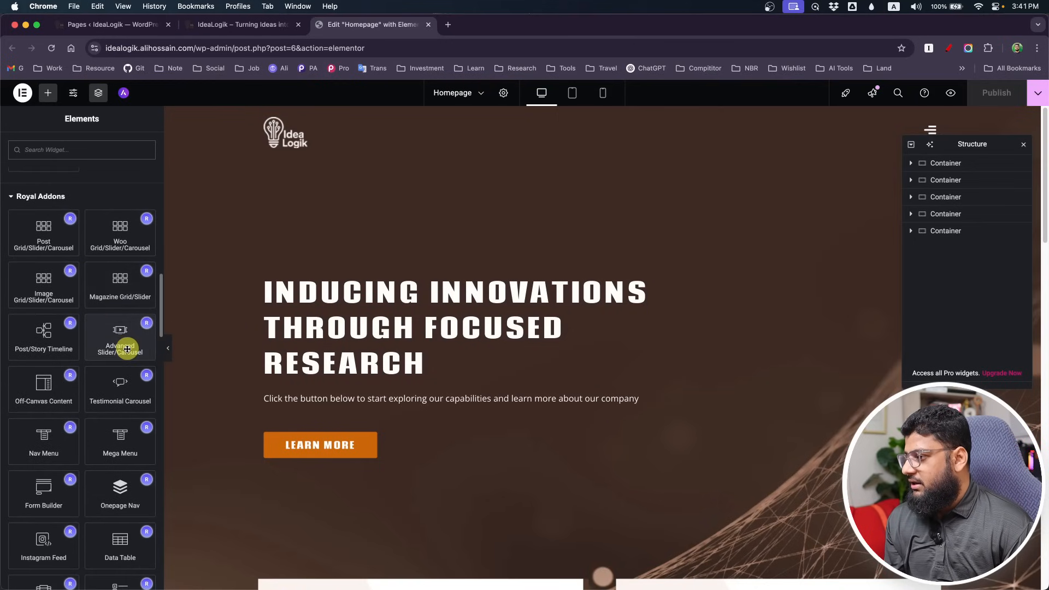
scroll(389, 369, "down", 20)
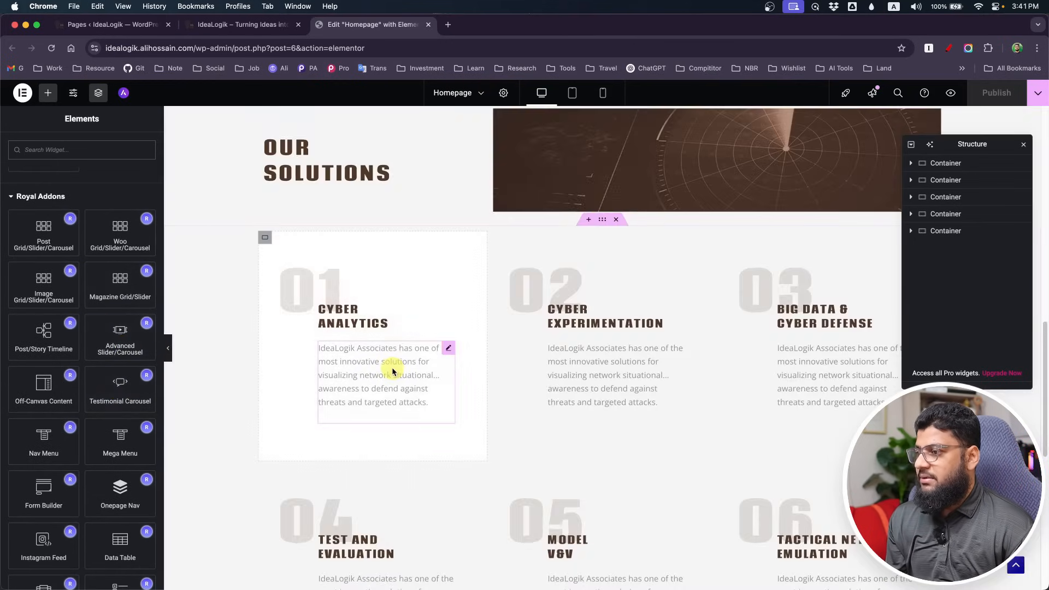
left_click_drag(141, 335, 471, 273)
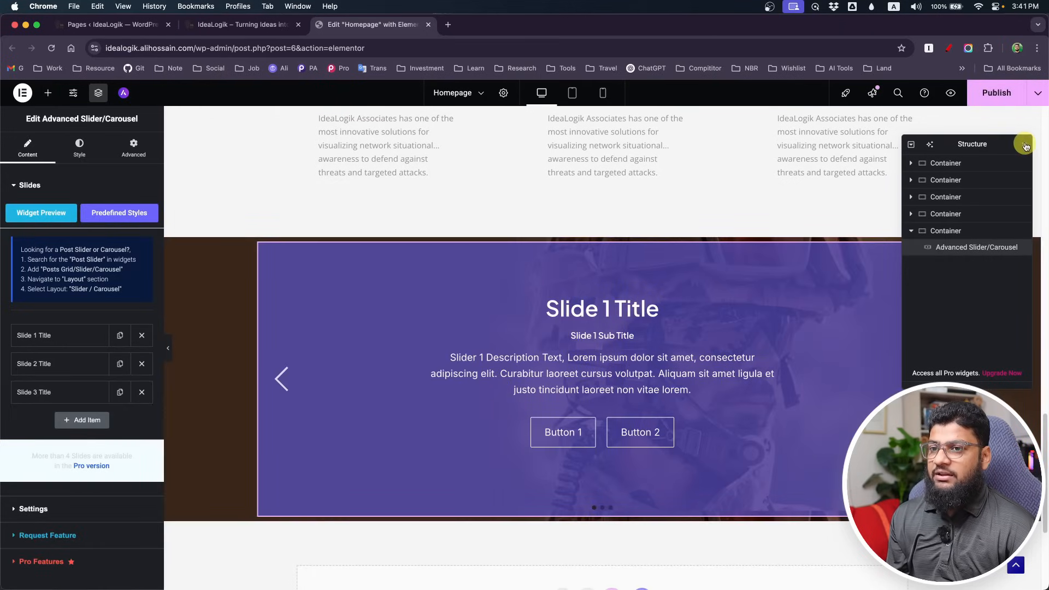
left_click(1025, 145)
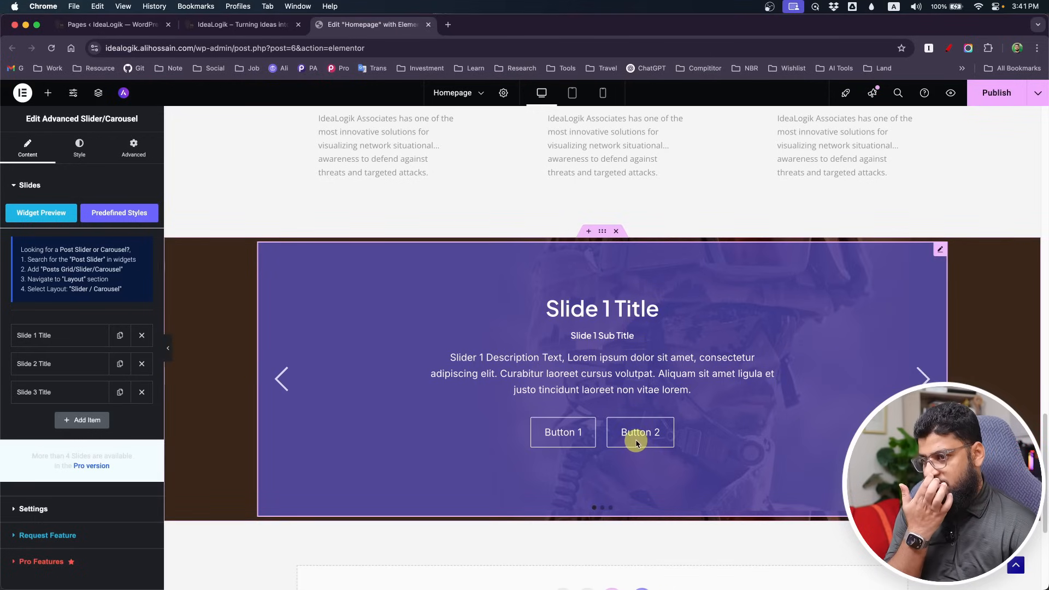
- Keep Slide 1's content type as Custom and switch its Background Overlay off
scroll(111, 467, "down", 2)
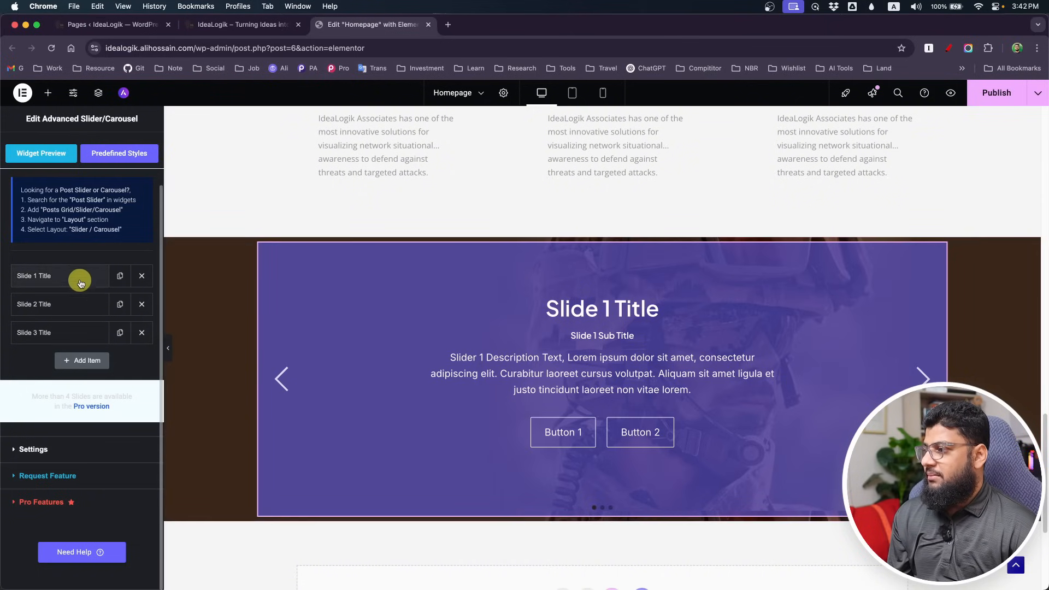
left_click(82, 277)
scroll(82, 300, "down", 1)
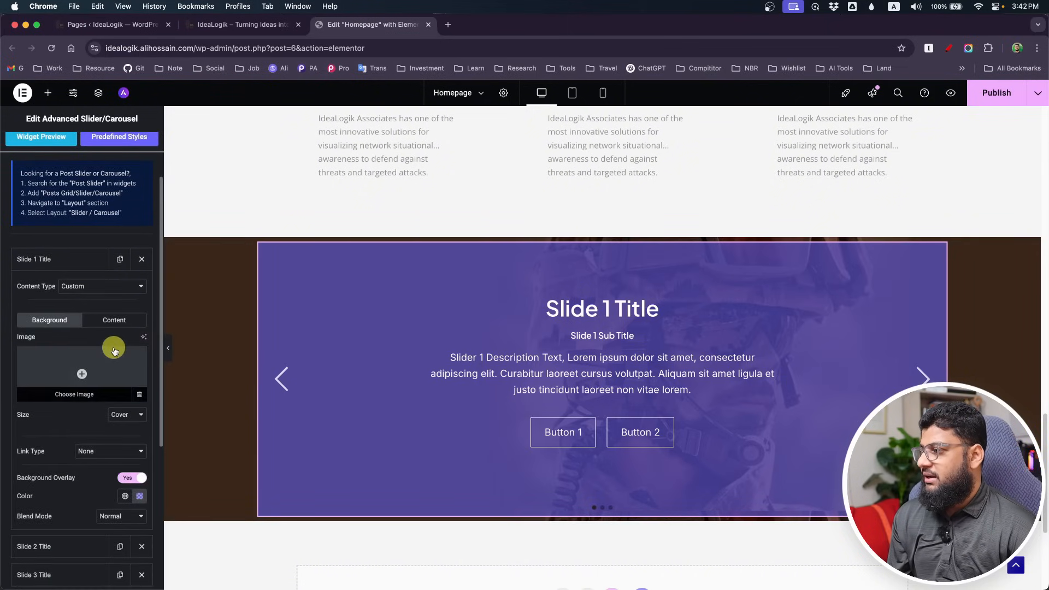
left_click(76, 295)
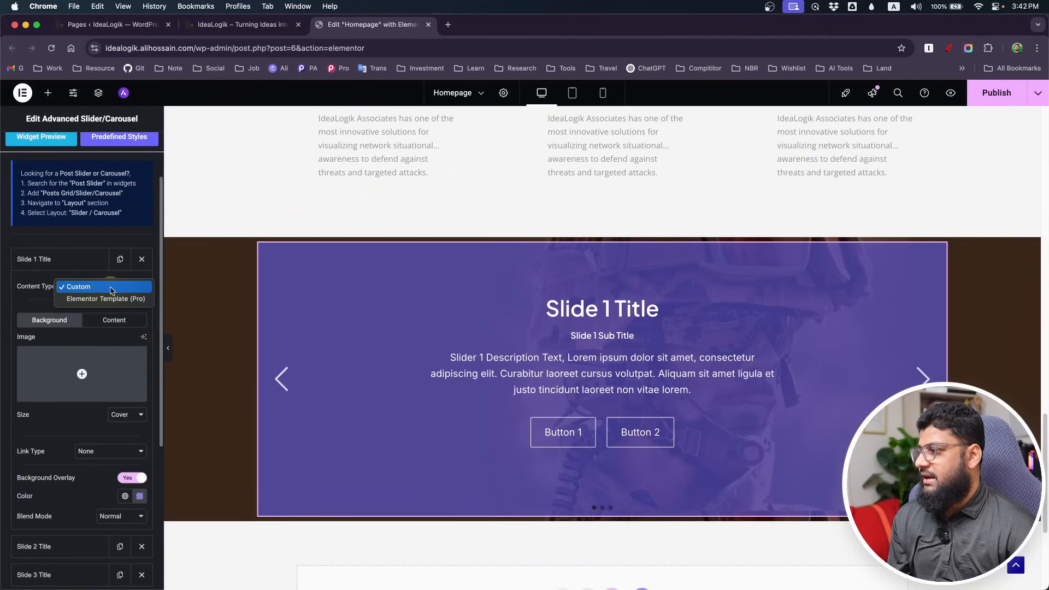
left_click(119, 299)
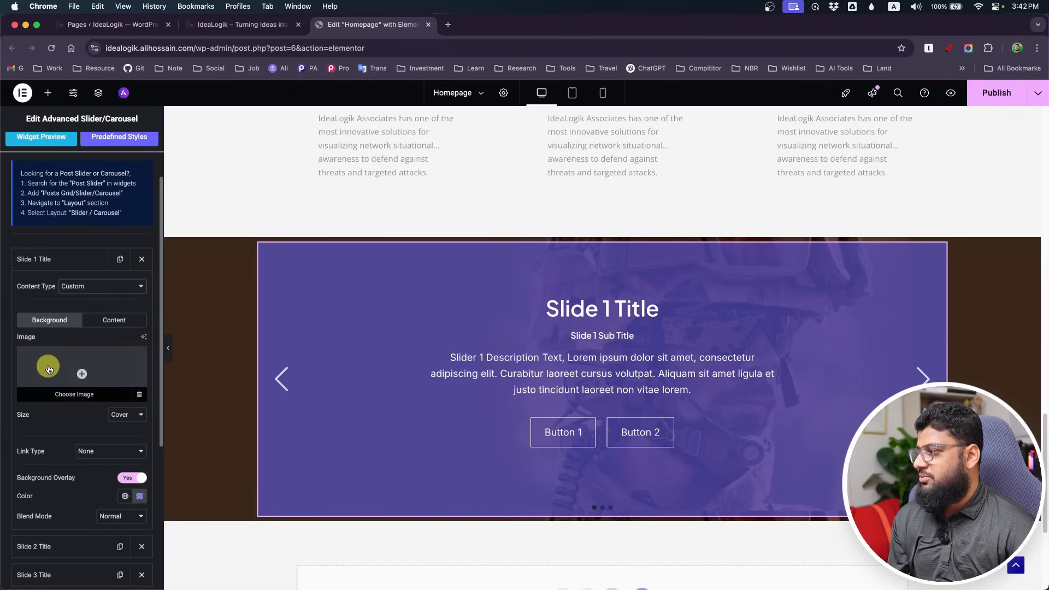
scroll(48, 366, "down", 2)
scroll(48, 370, "down", 3)
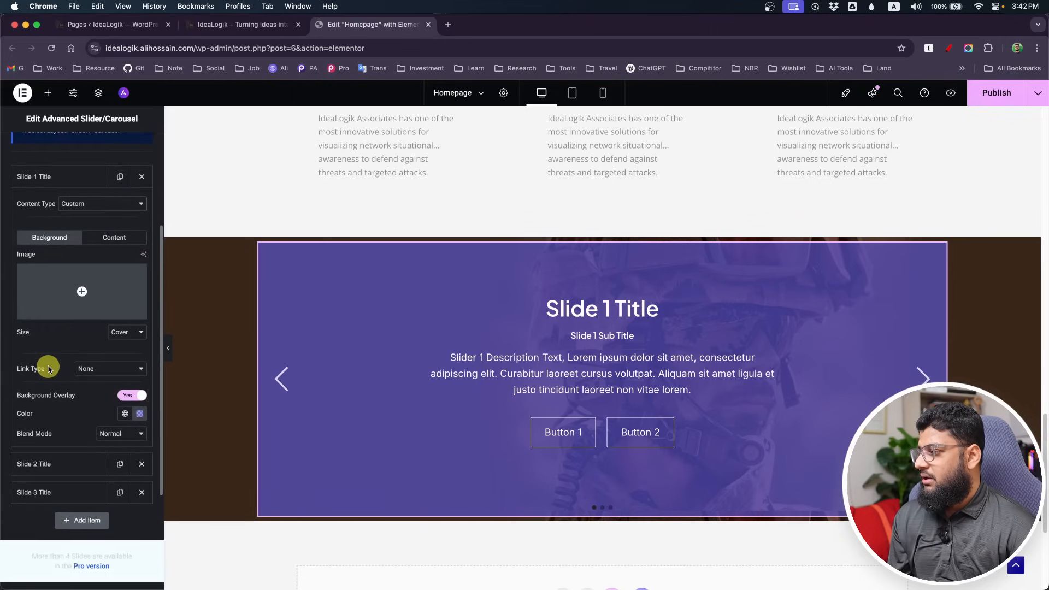
left_click(132, 396)
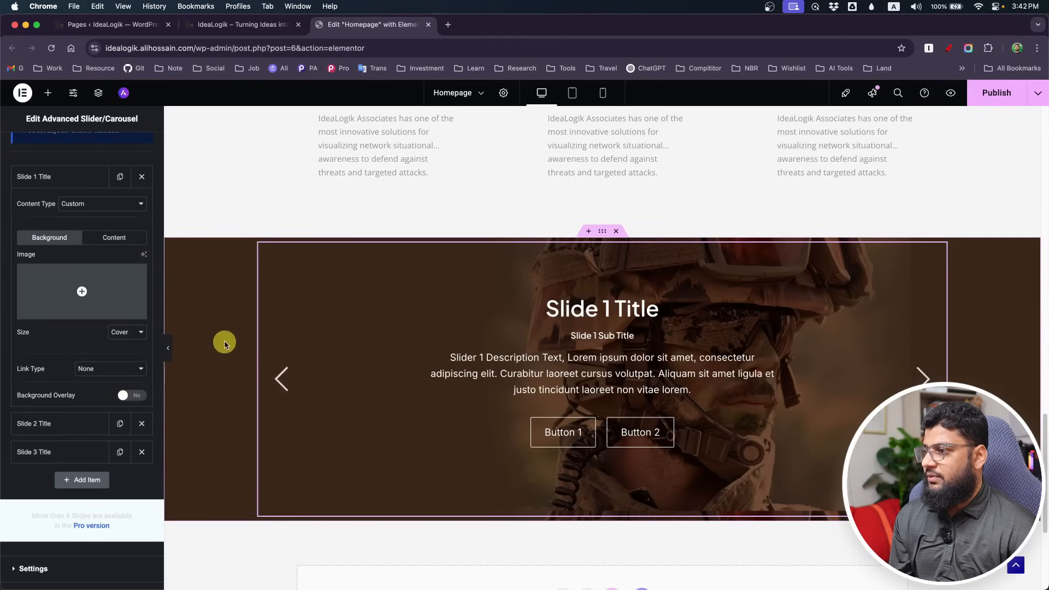
- Compare the testimonial section with the Photoshop design, then reselect the slider
left_click(349, 171)
left_click(443, 446)
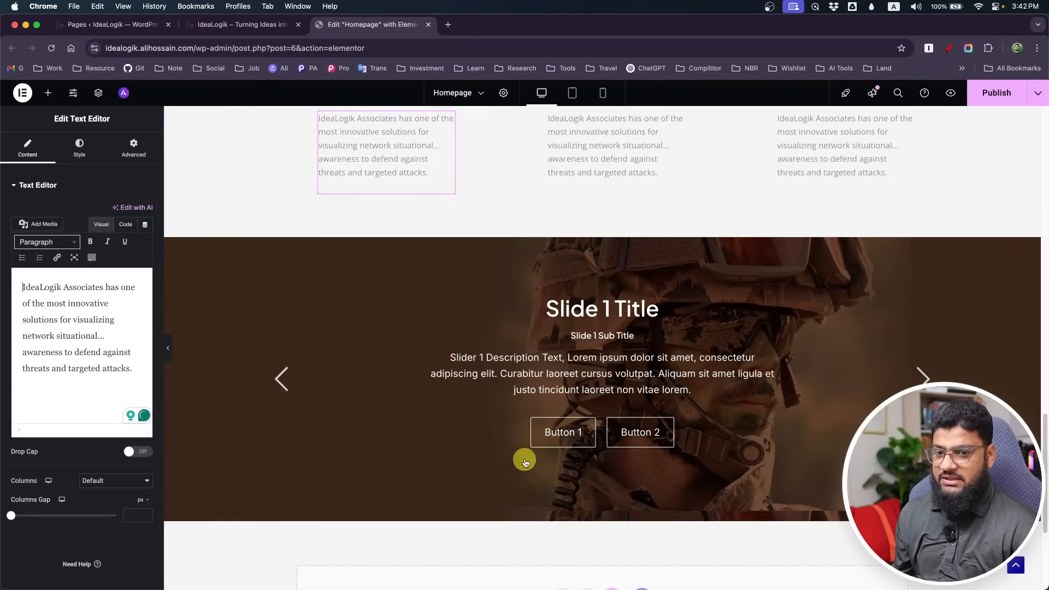
key("super+Tab")
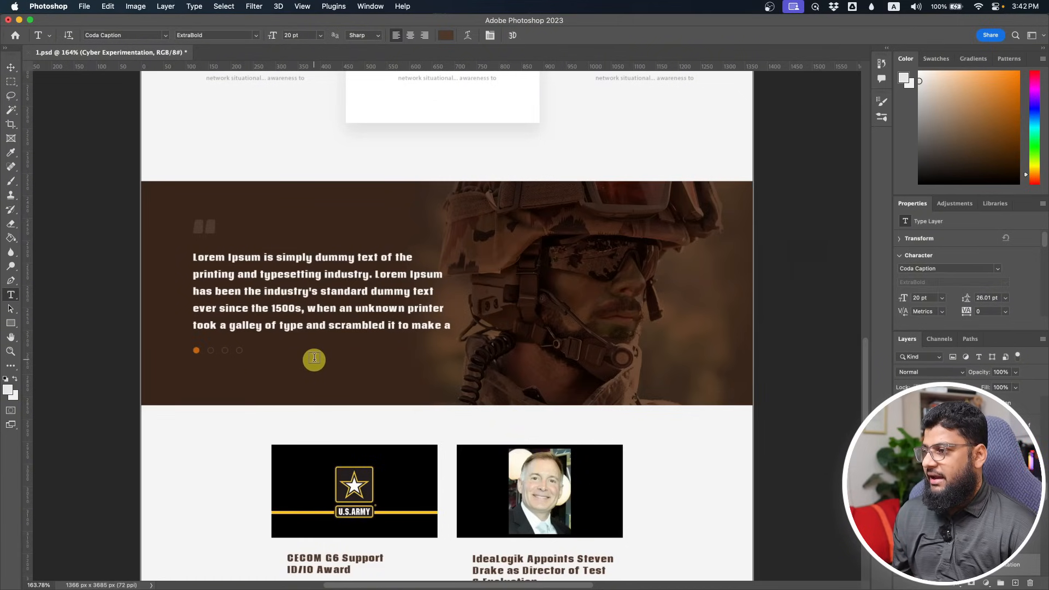
key("super+Tab")
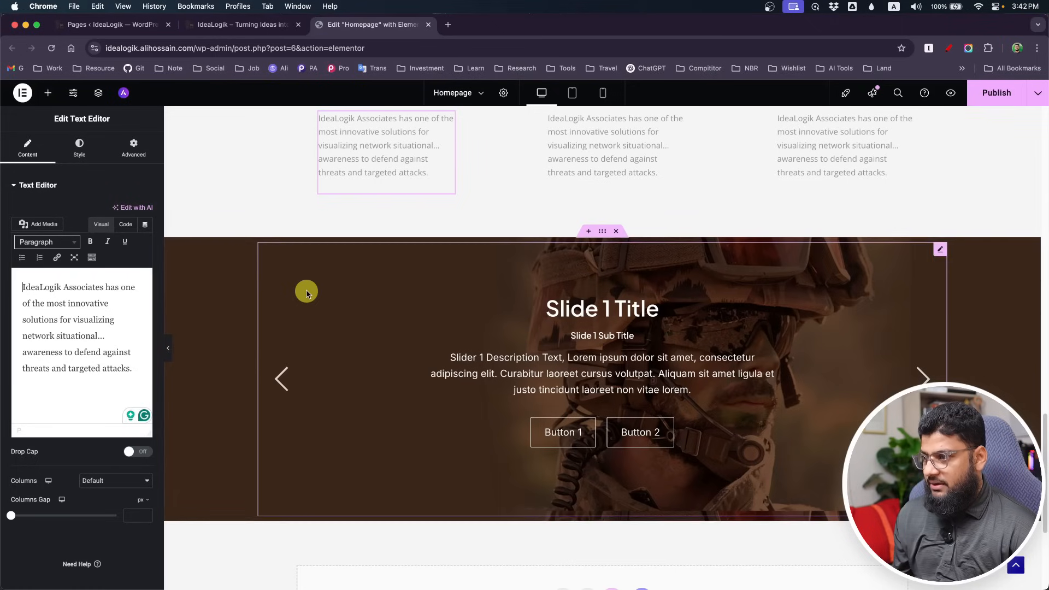
left_click(510, 368)
- Keep Slide 1's title as H2 and clear the placeholder title and subtitle
left_click(67, 317)
scroll(76, 325, "down", 2)
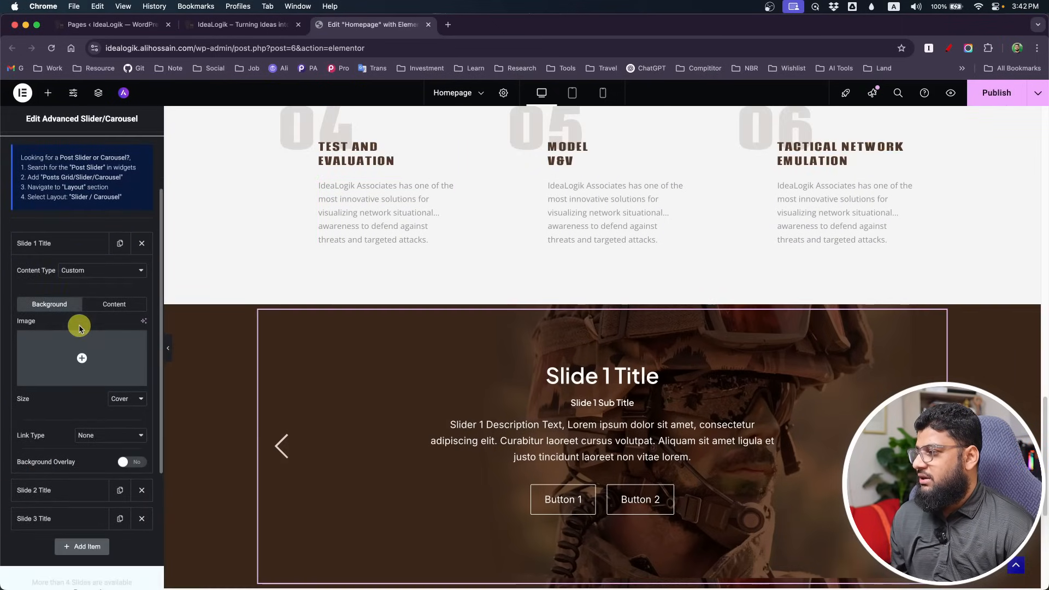
scroll(78, 325, "down", 2)
left_click(112, 251)
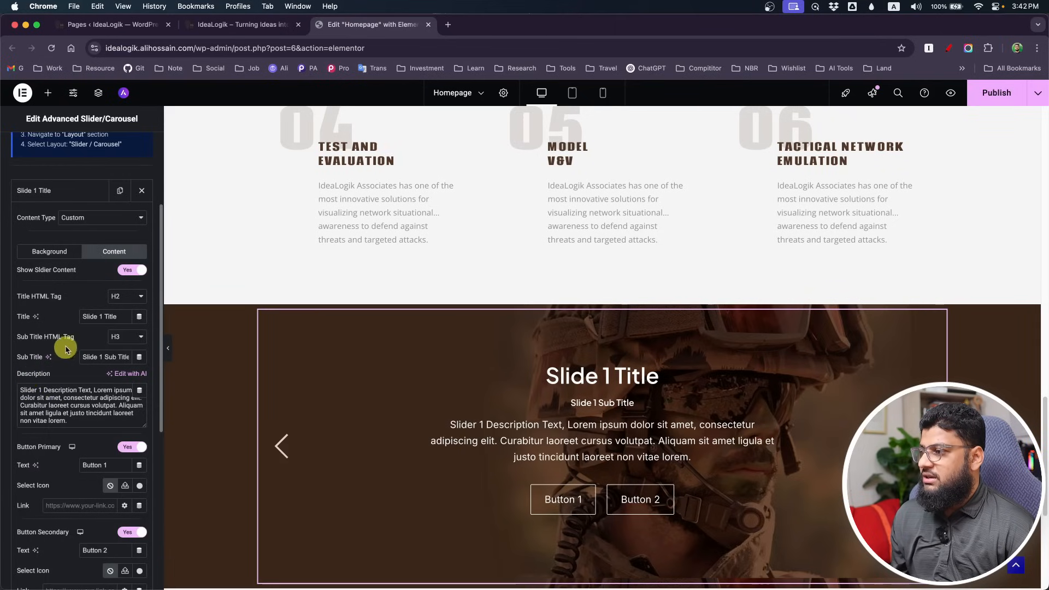
left_click(136, 304)
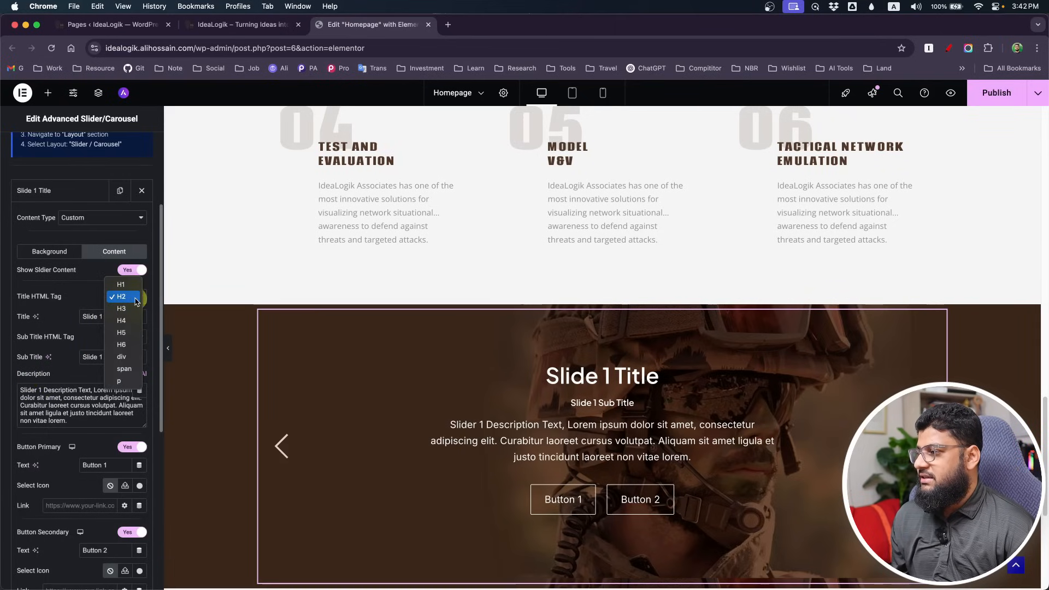
left_click(59, 306)
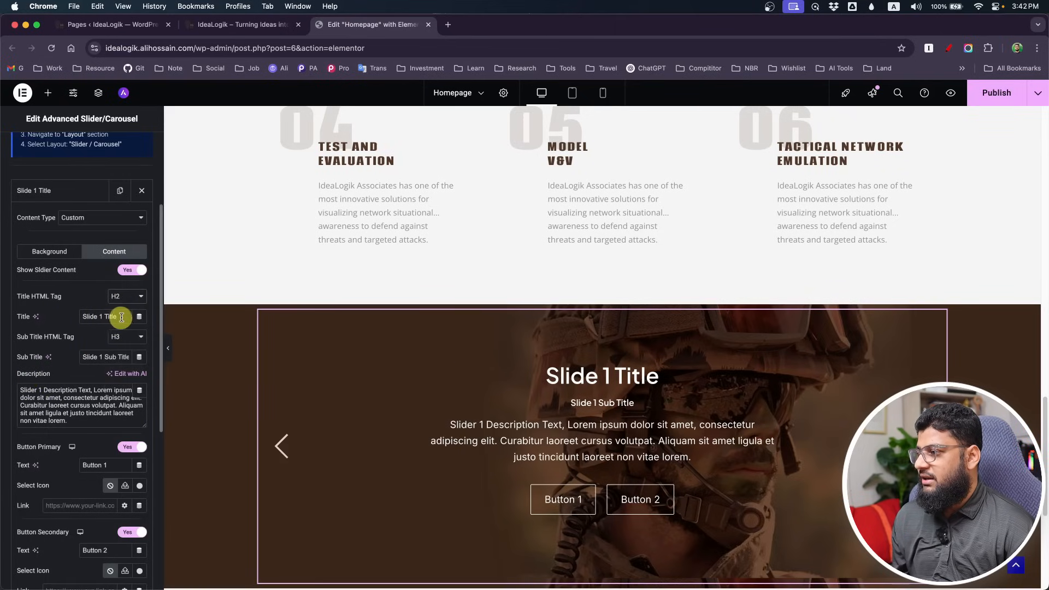
key("BackSpace")
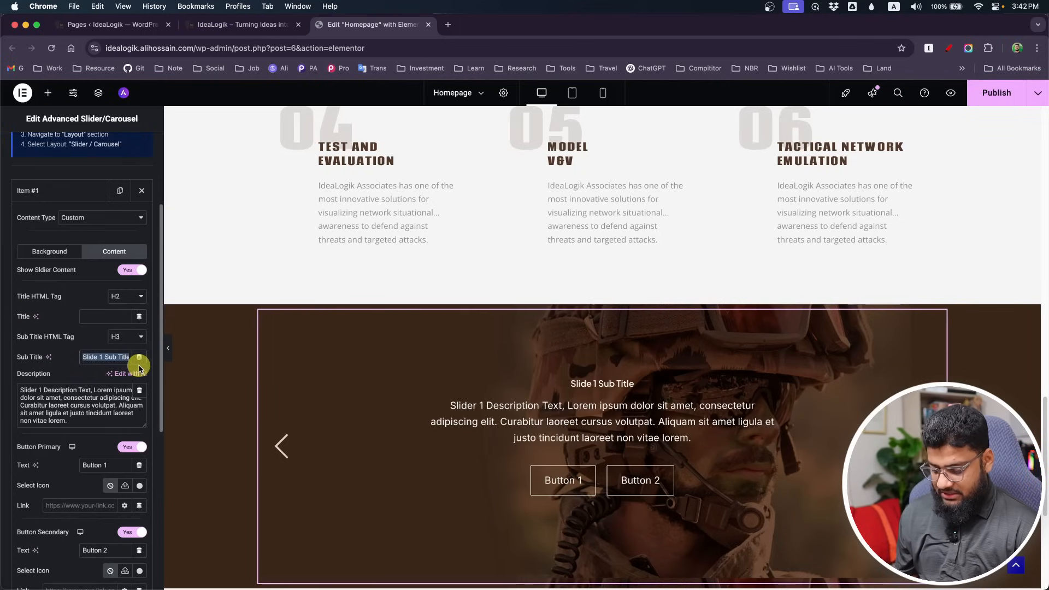
key("BackSpace")
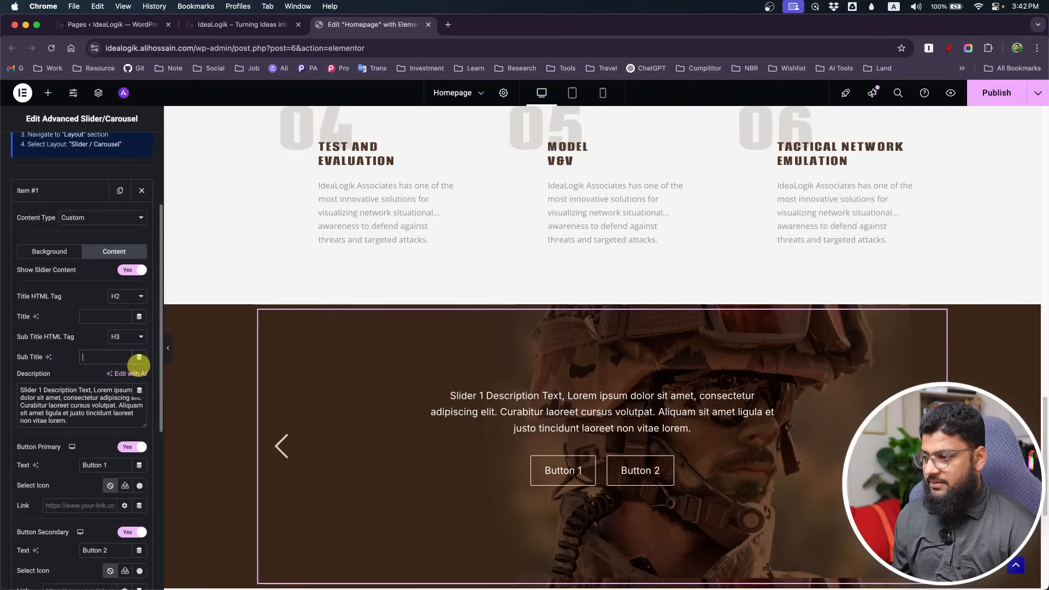
- Enter the person's name as the slide title and begin typing 'Web Developer' as the subtitle
scroll(495, 475, "down", 2)
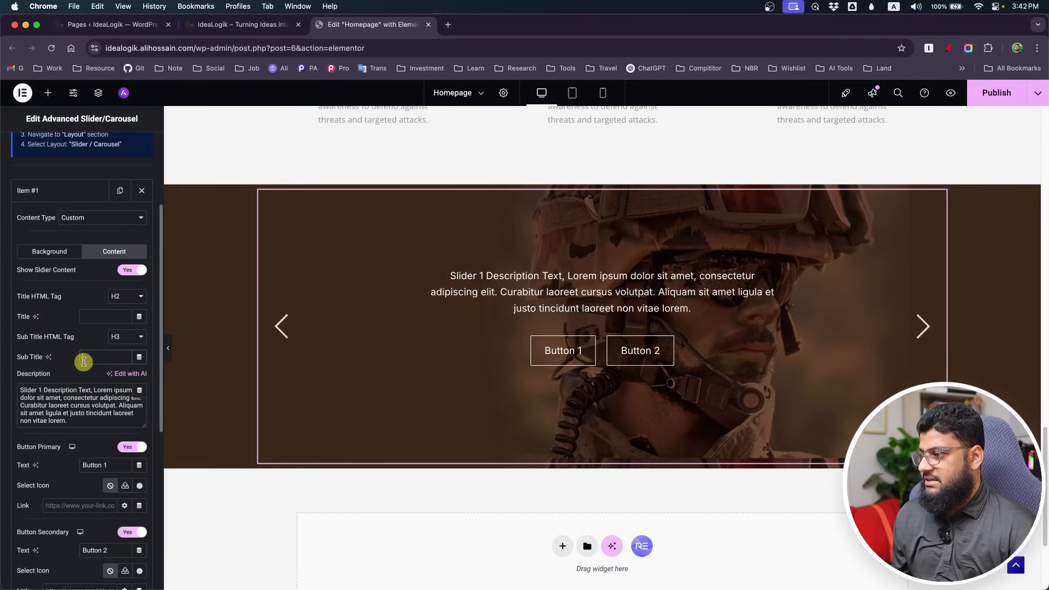
left_click(96, 318)
type("Ali")
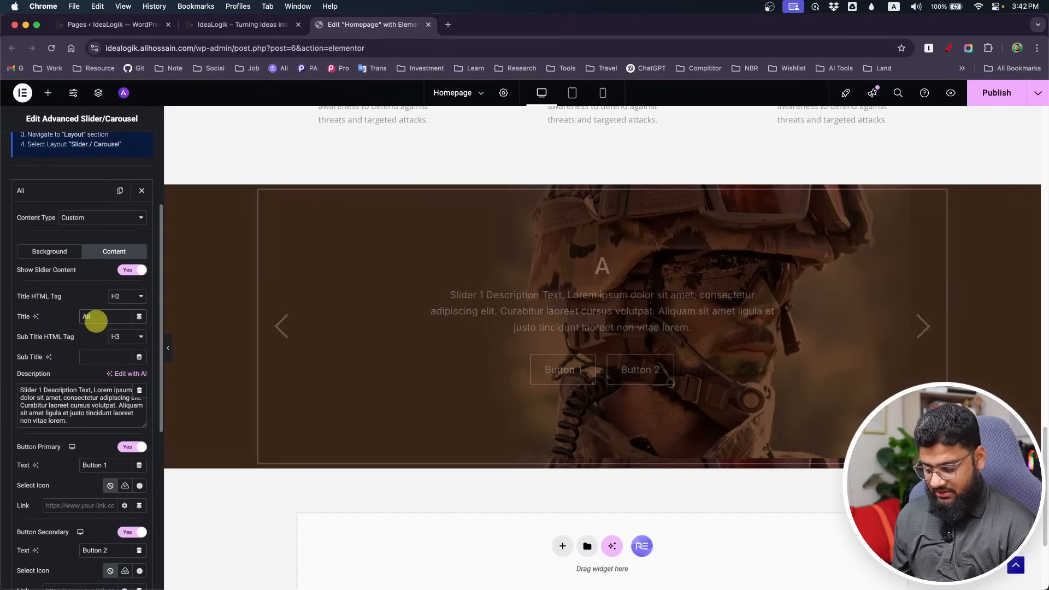
type("Hossain")
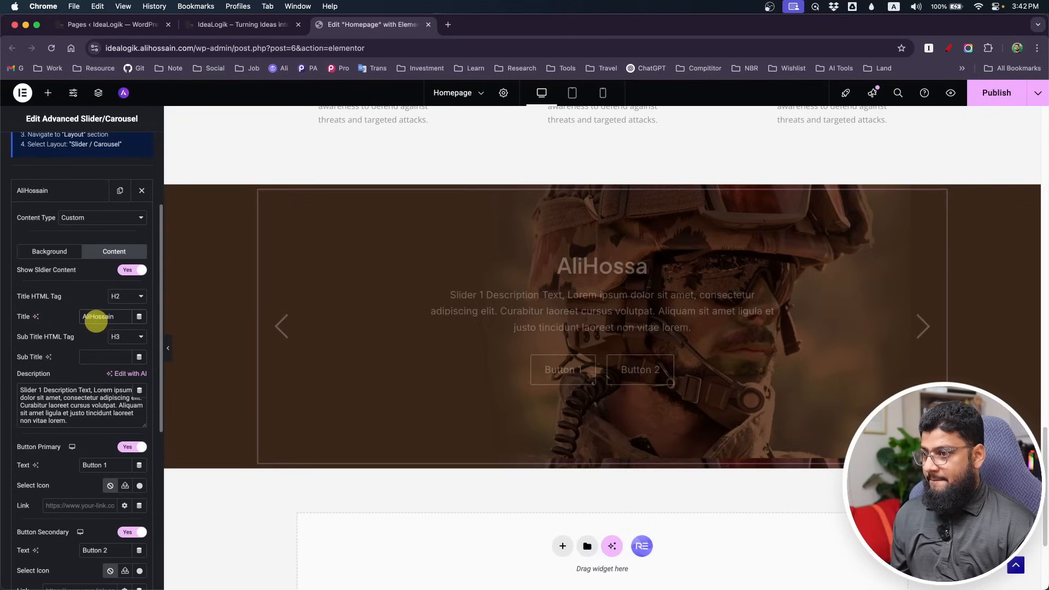
left_click(112, 355)
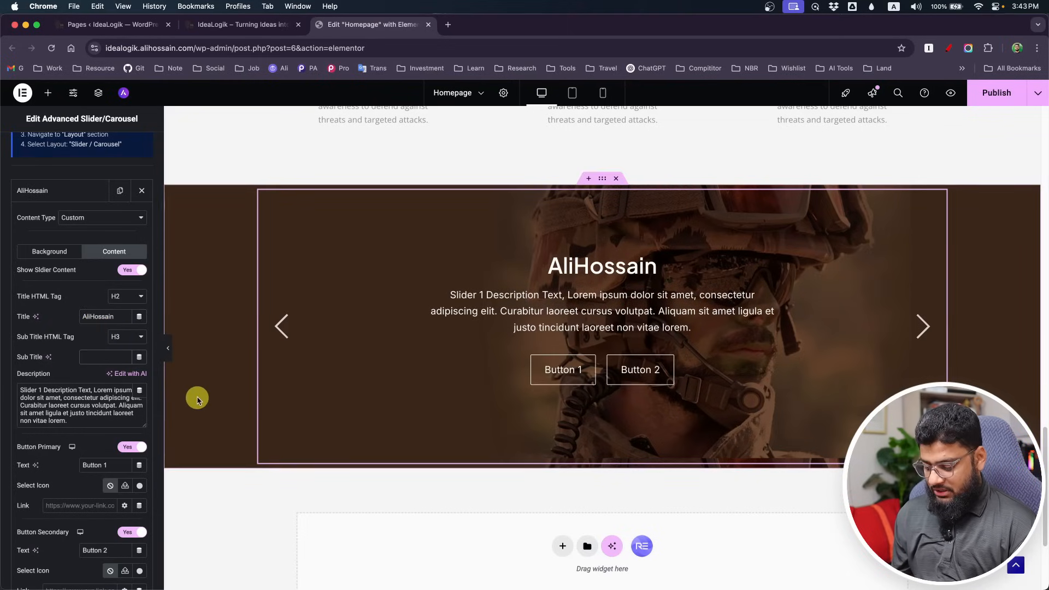
type("Web Developer")
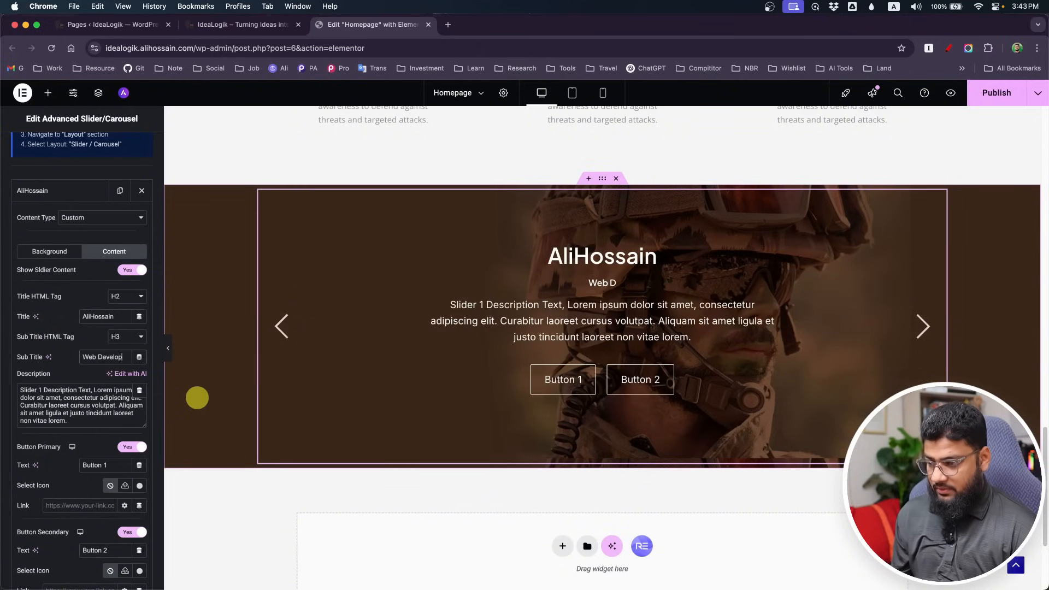
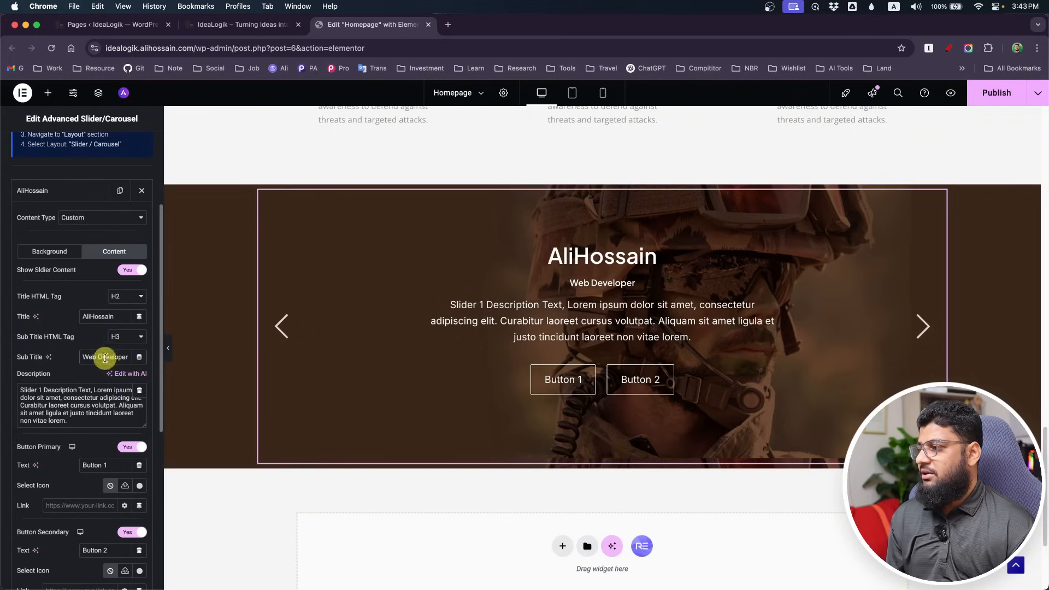
- Turn off Button Primary and Button Secondary on the first slide
scroll(75, 339, "down", 1)
scroll(75, 338, "down", 3)
left_click(132, 373)
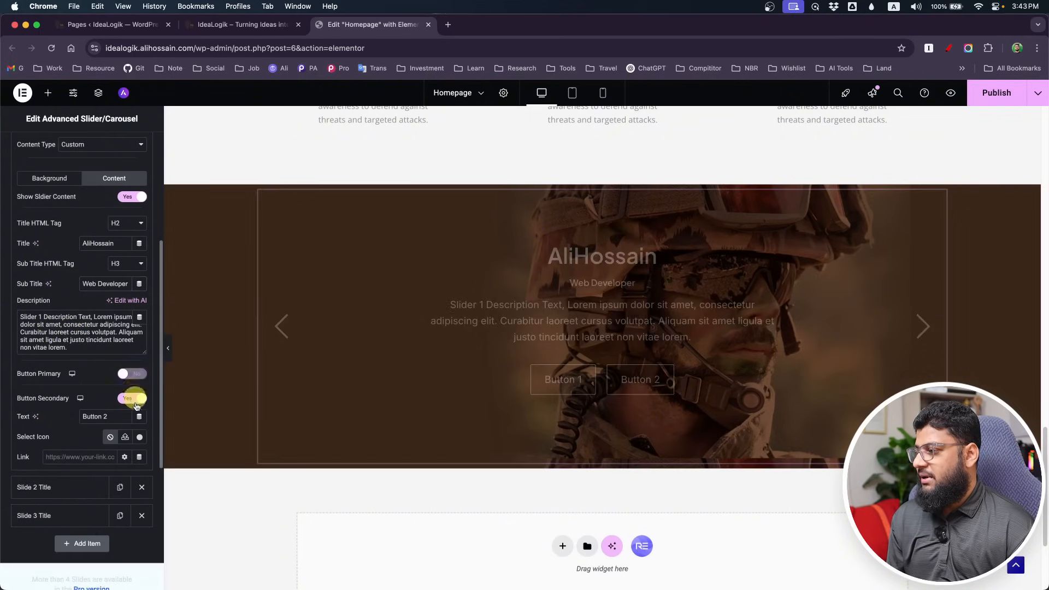
left_click(132, 401)
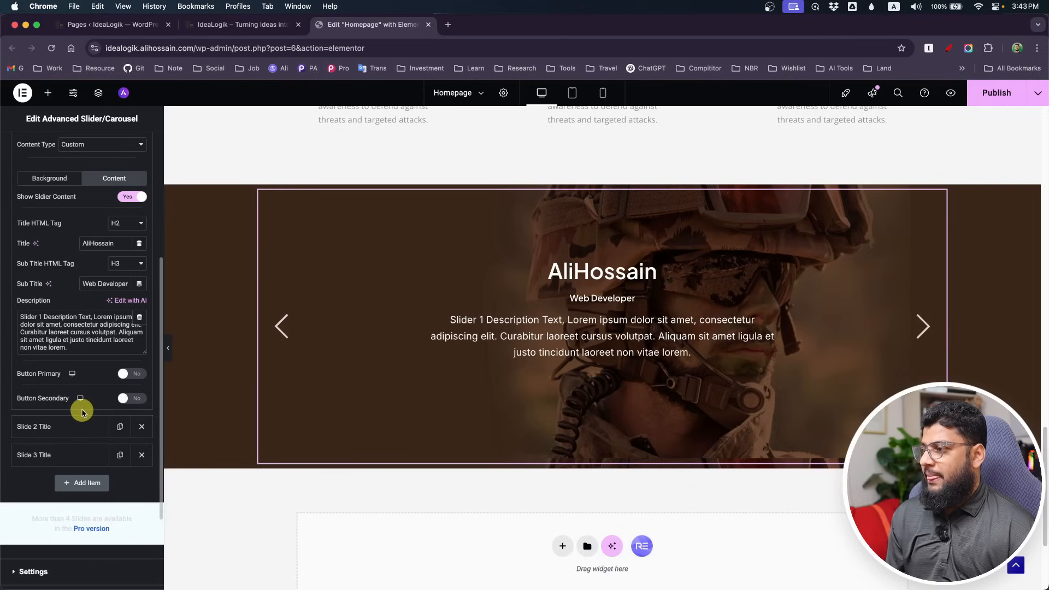
- Delete Slide 2 and Slide 3, then duplicate the first slide twice
scroll(82, 407, "up", 10)
left_click(75, 333)
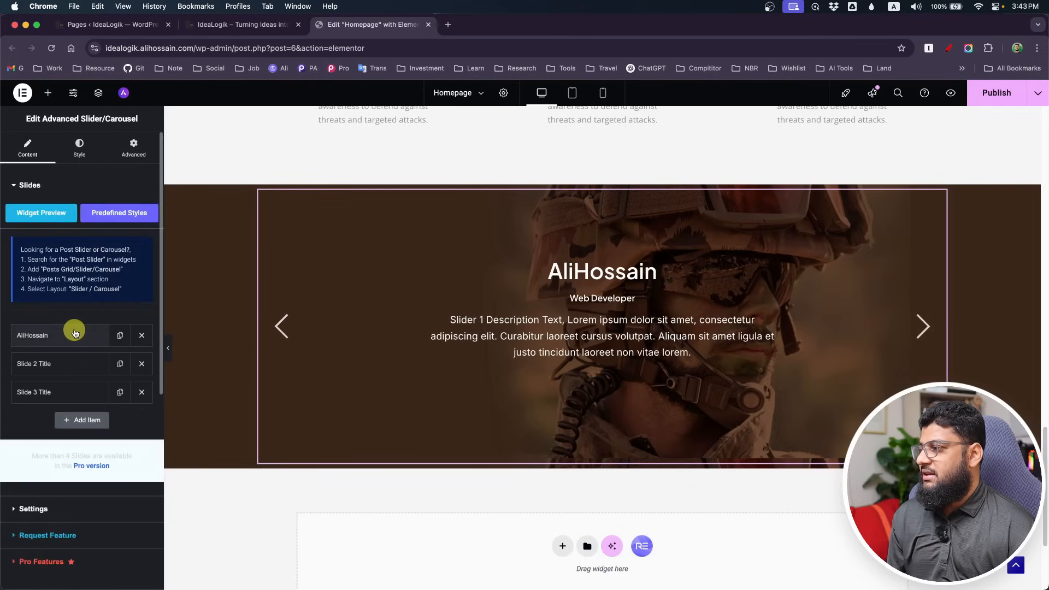
left_click(142, 363)
left_click(141, 364)
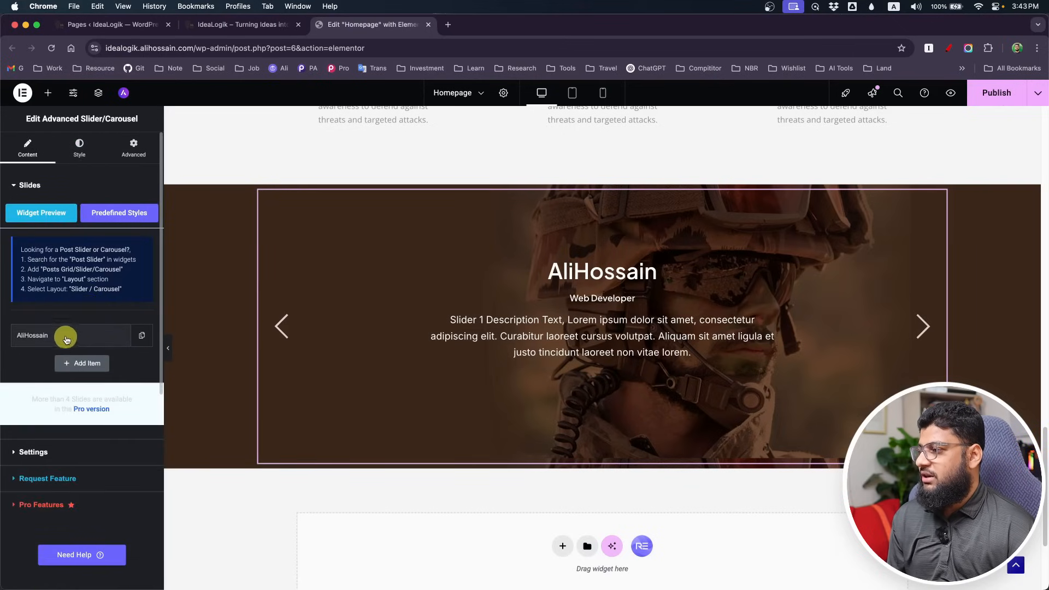
left_click(143, 336)
left_click(143, 336)
left_click(145, 337)
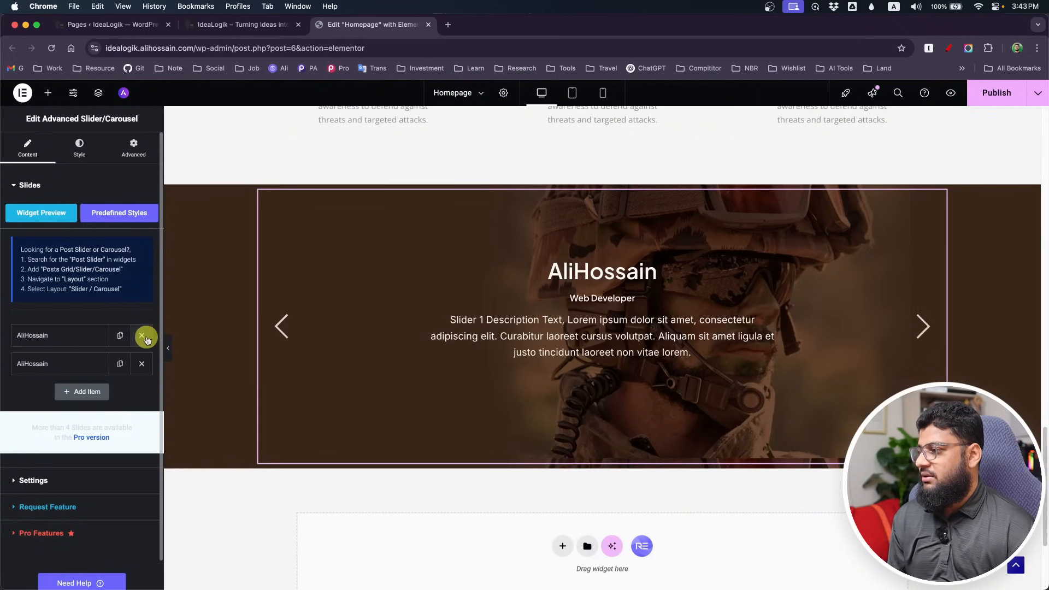
left_click(121, 363)
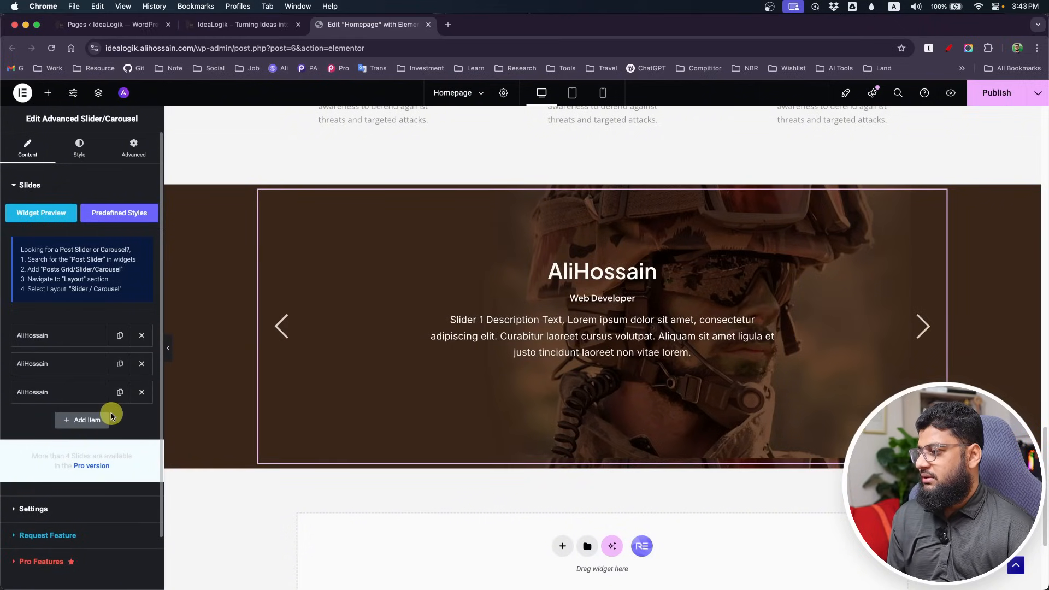
- In slider Settings keep Full resolution, Background media and one column, and set height to 431 px
left_click(47, 508)
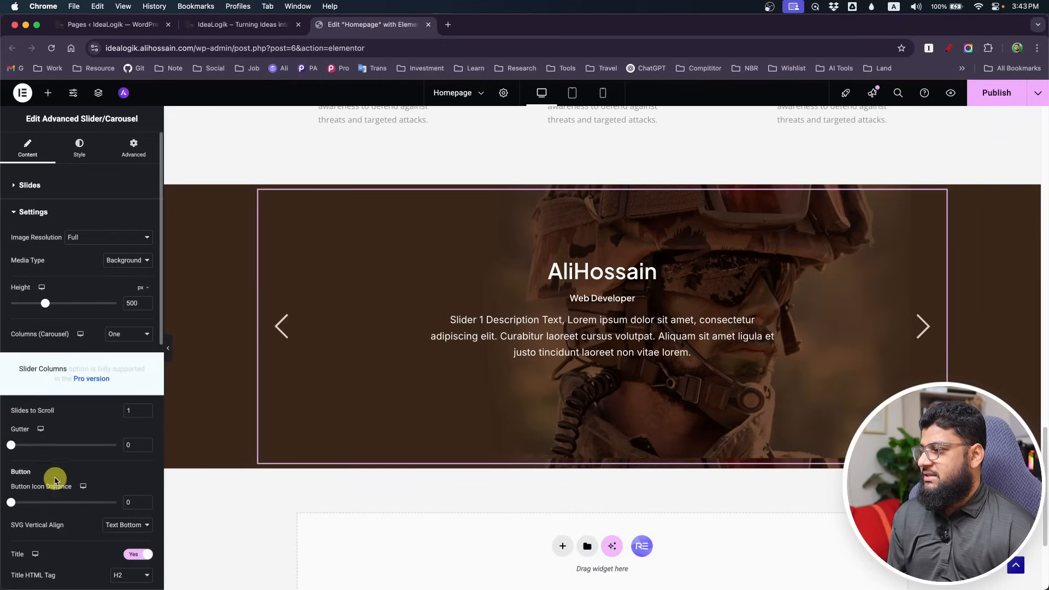
left_click(96, 238)
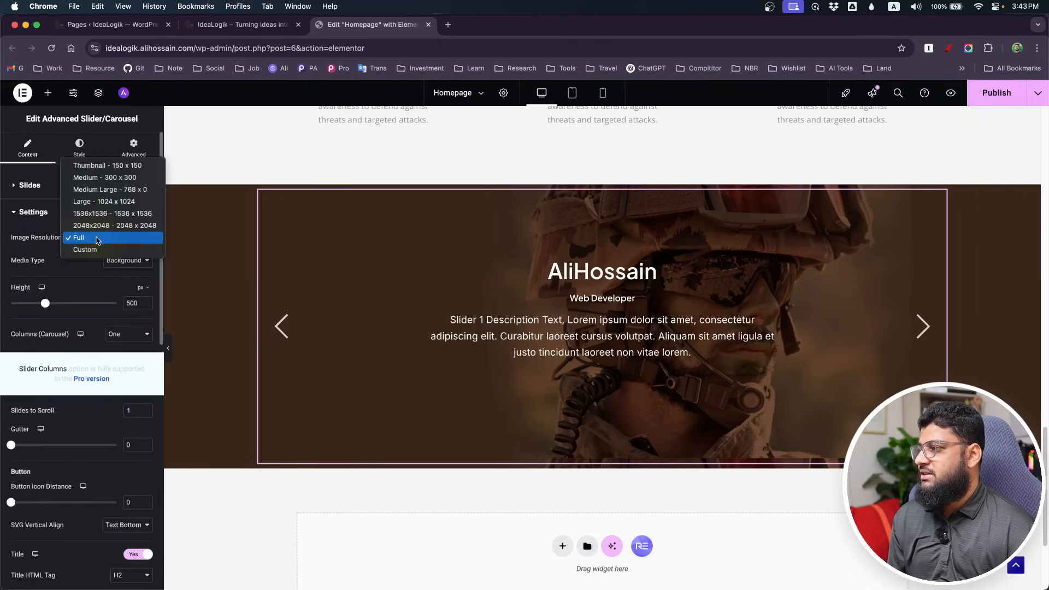
left_click(96, 239)
left_click(136, 263)
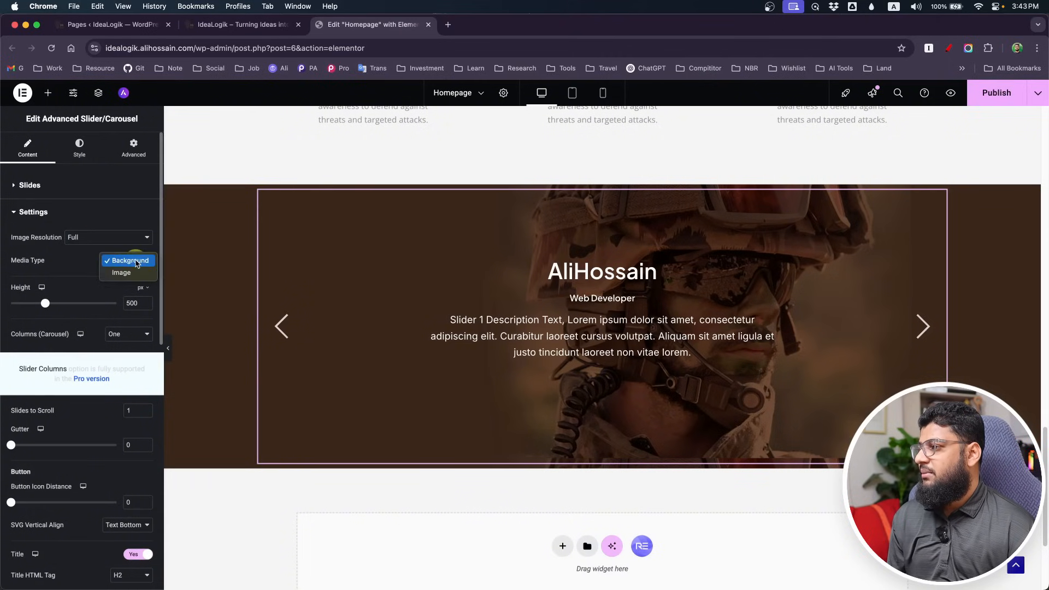
left_click(66, 261)
scroll(65, 262, "down", 1)
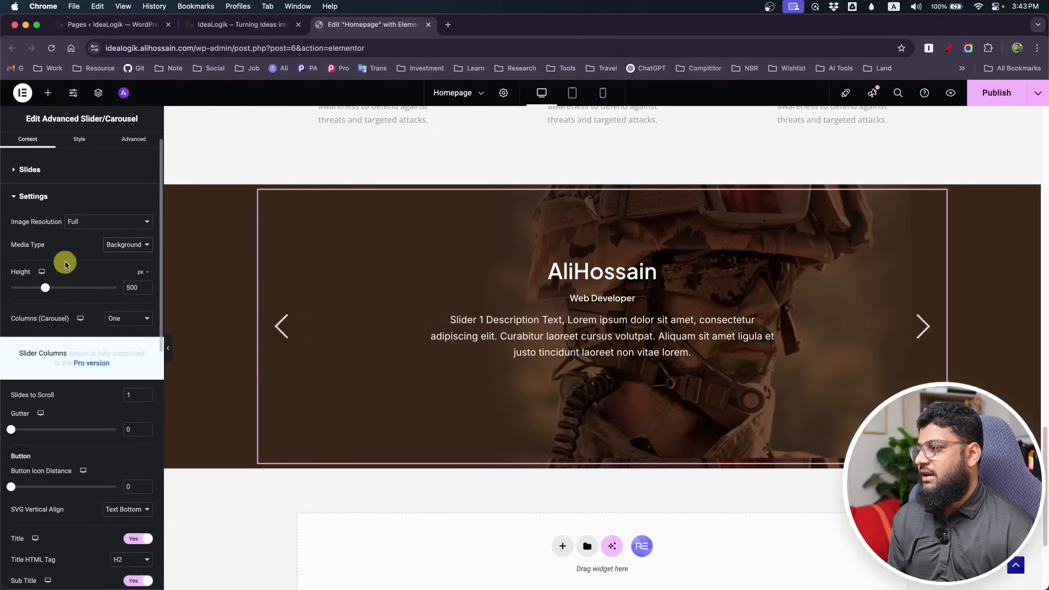
left_click_drag(45, 291, 40, 289)
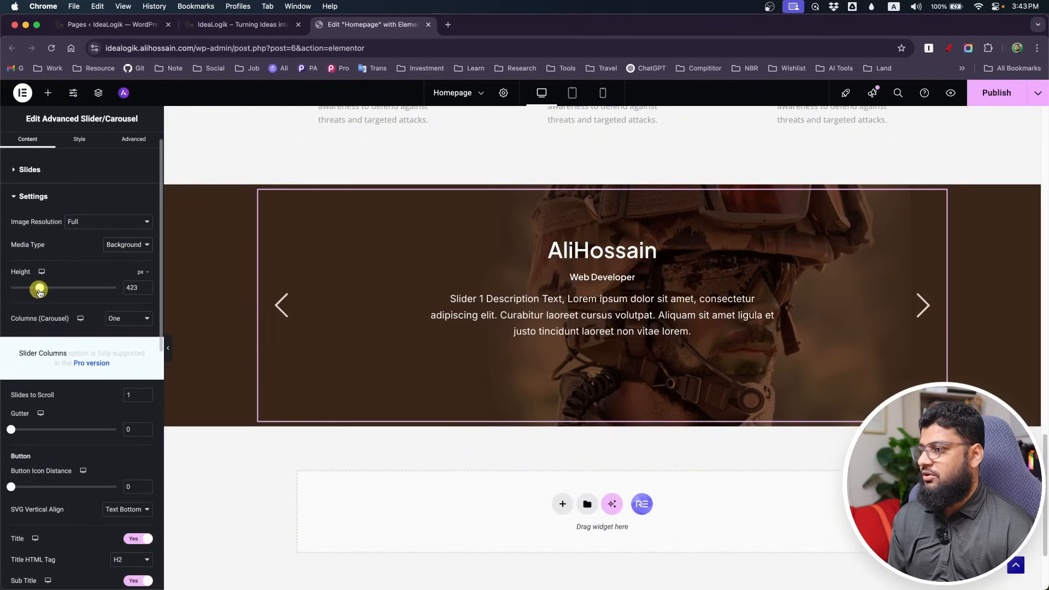
left_click(113, 318)
left_click(90, 306)
- Hide the Title and Sub Title on all slides
scroll(90, 306, "down", 5)
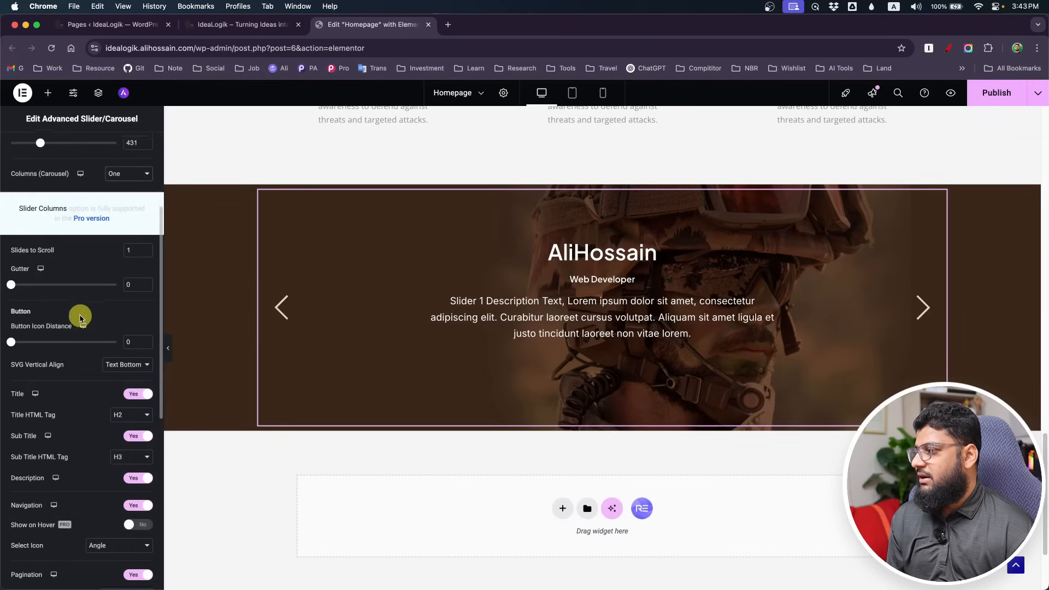
scroll(79, 317, "down", 2)
scroll(79, 317, "down", 1)
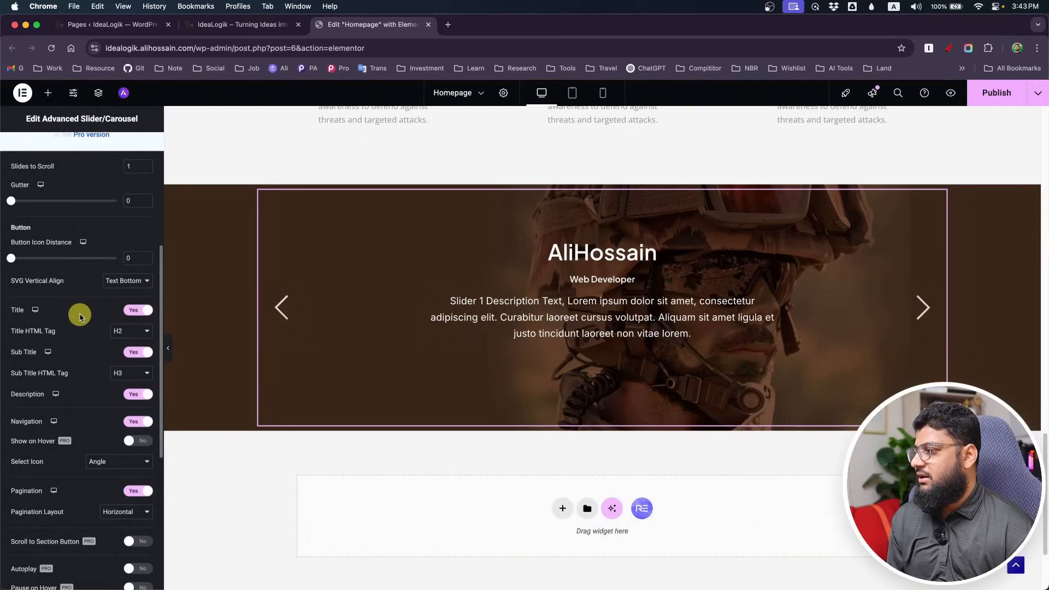
left_click(137, 309)
left_click(138, 330)
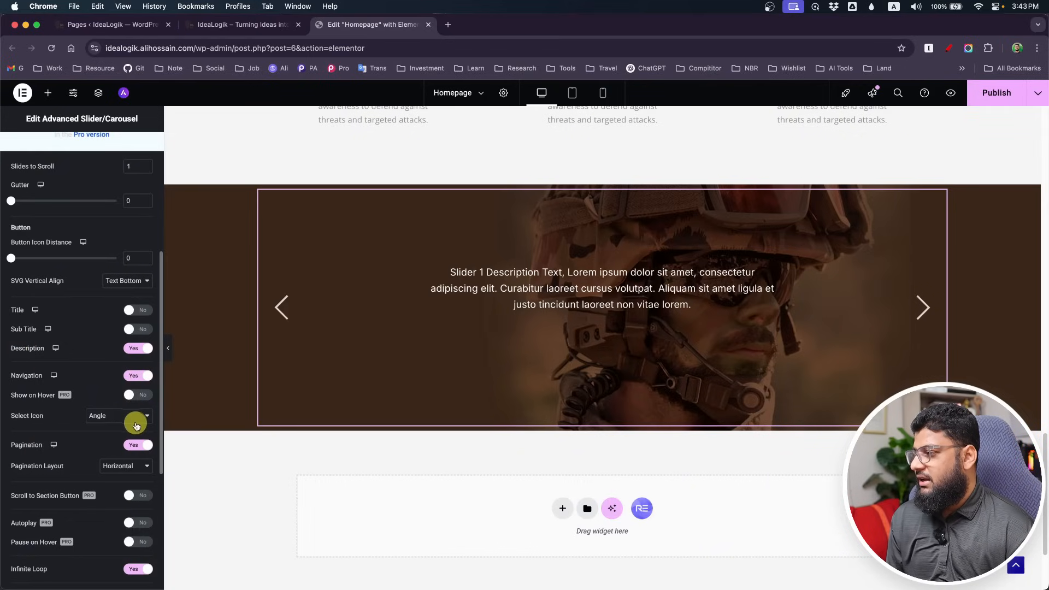
- Keep horizontal pagination and switch the navigation arrows to the Angle Double icon
left_click(137, 420)
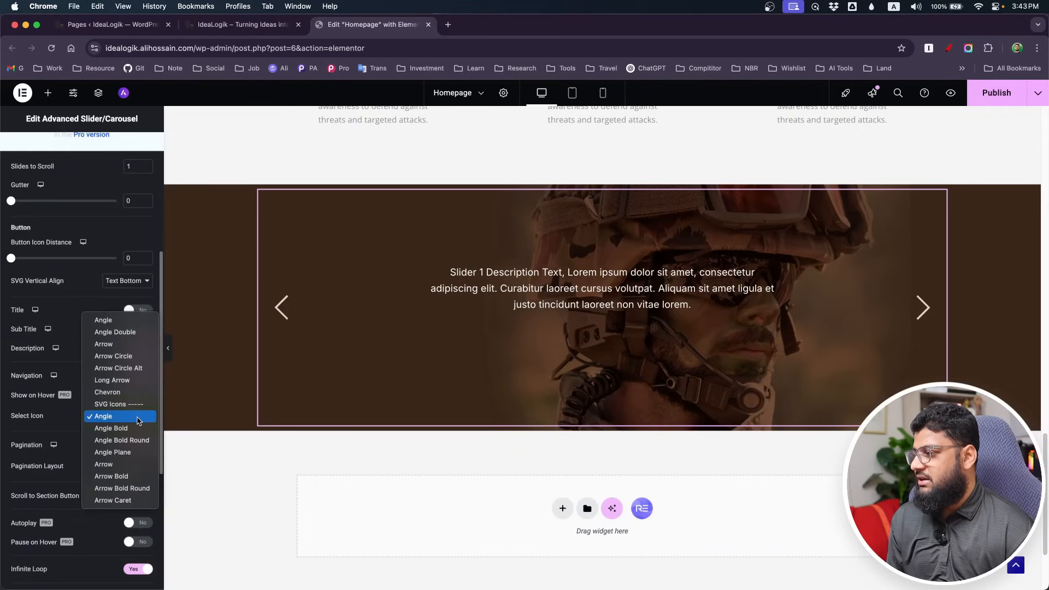
left_click(141, 429)
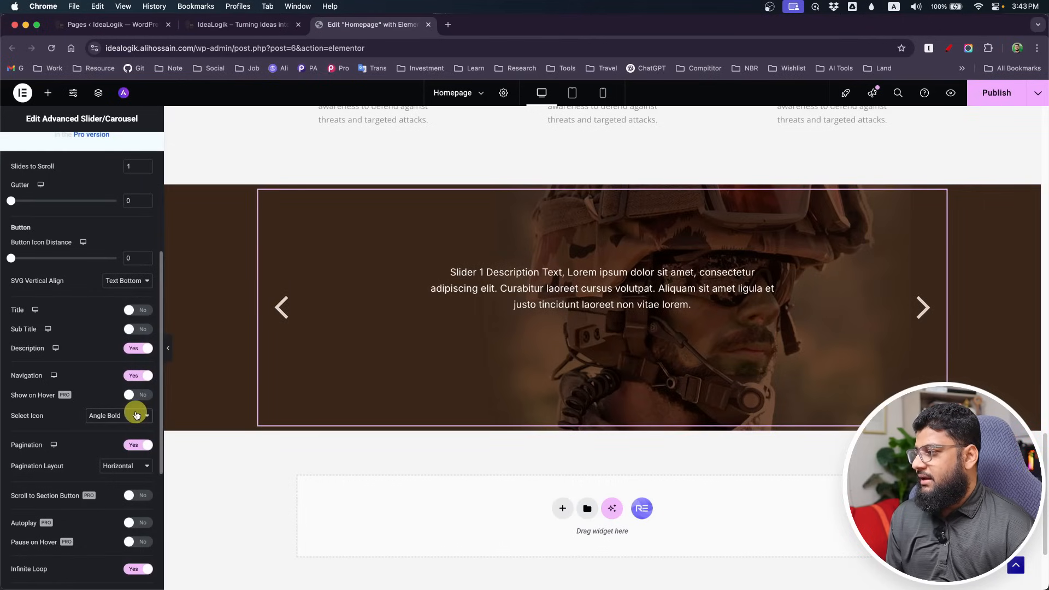
left_click(141, 376)
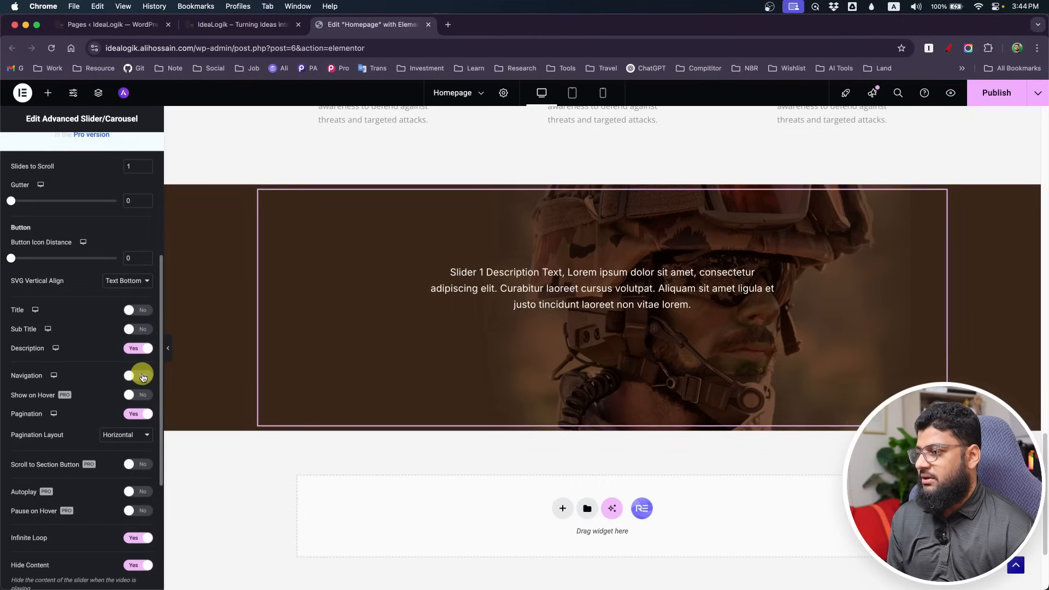
left_click(144, 437)
left_click(140, 425)
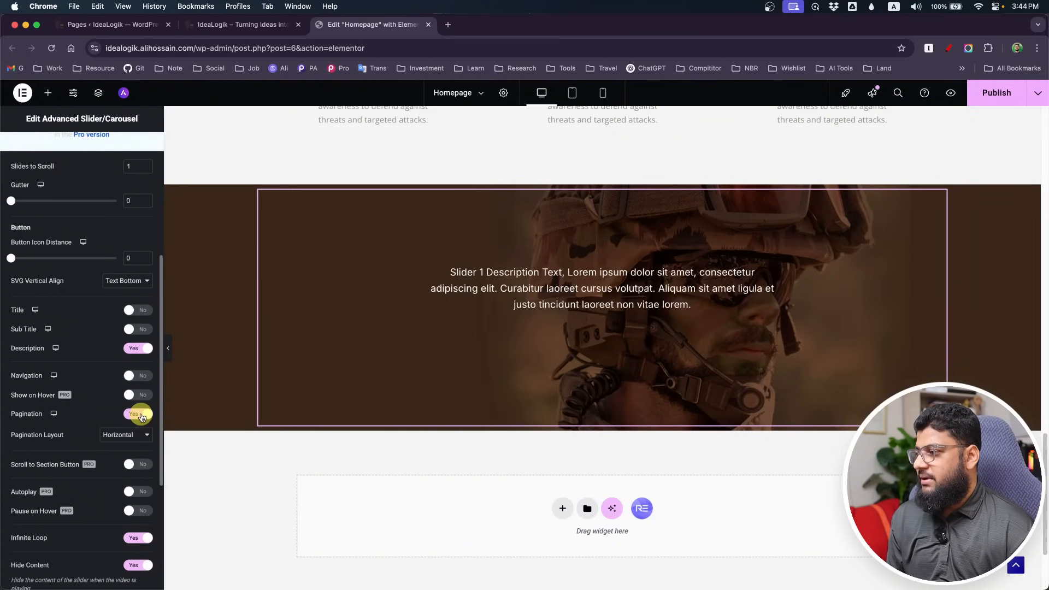
scroll(77, 411, "down", 1)
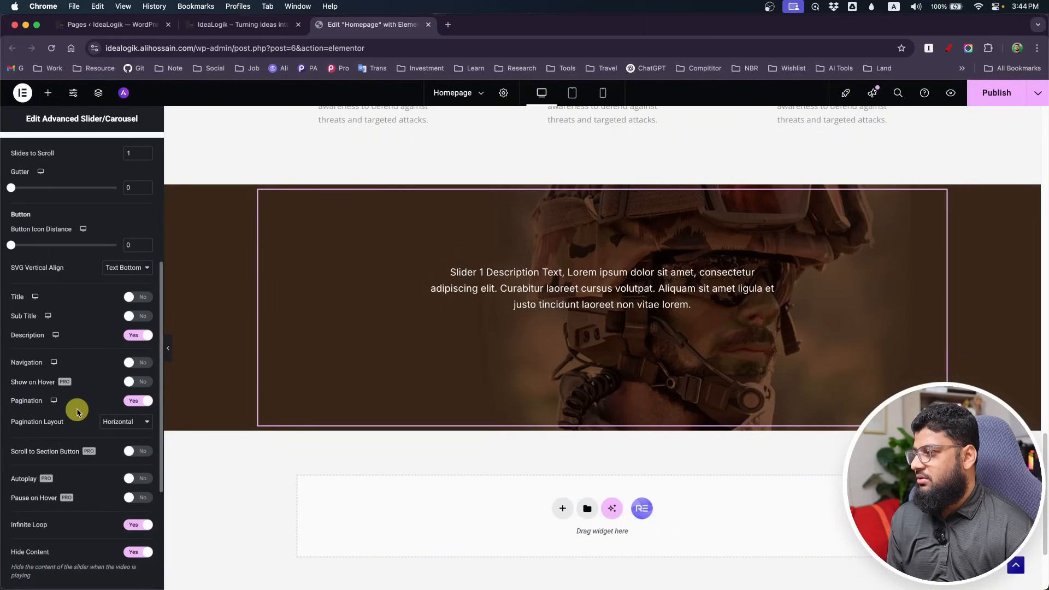
left_click(138, 362)
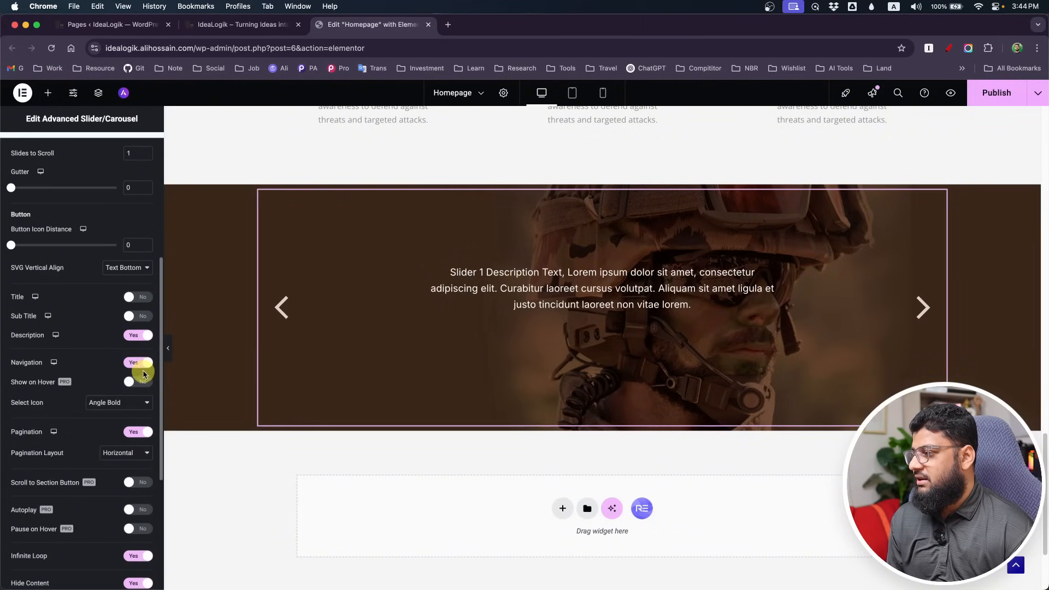
left_click(105, 403)
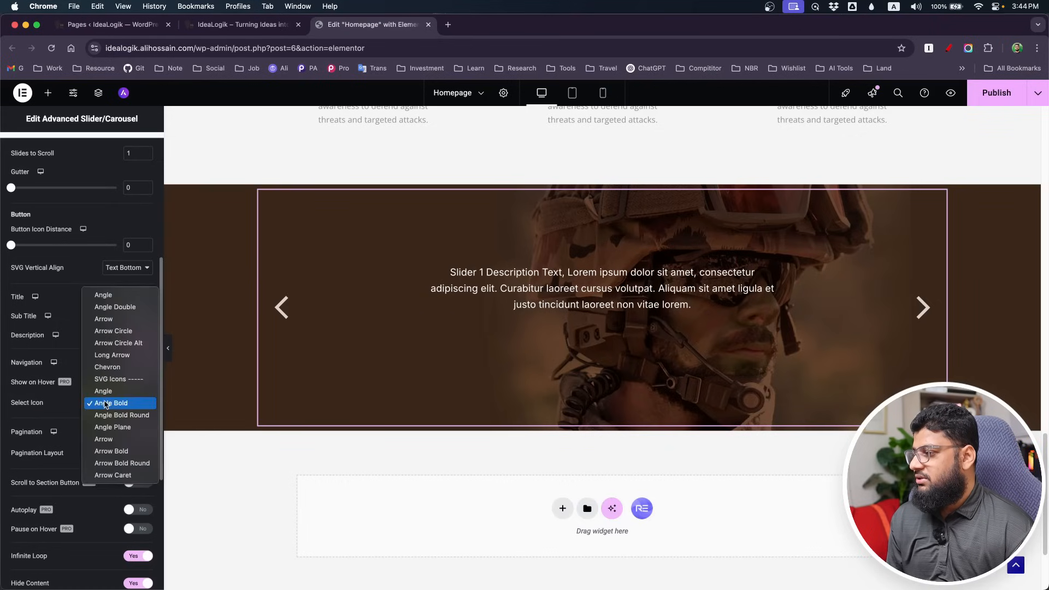
left_click(136, 307)
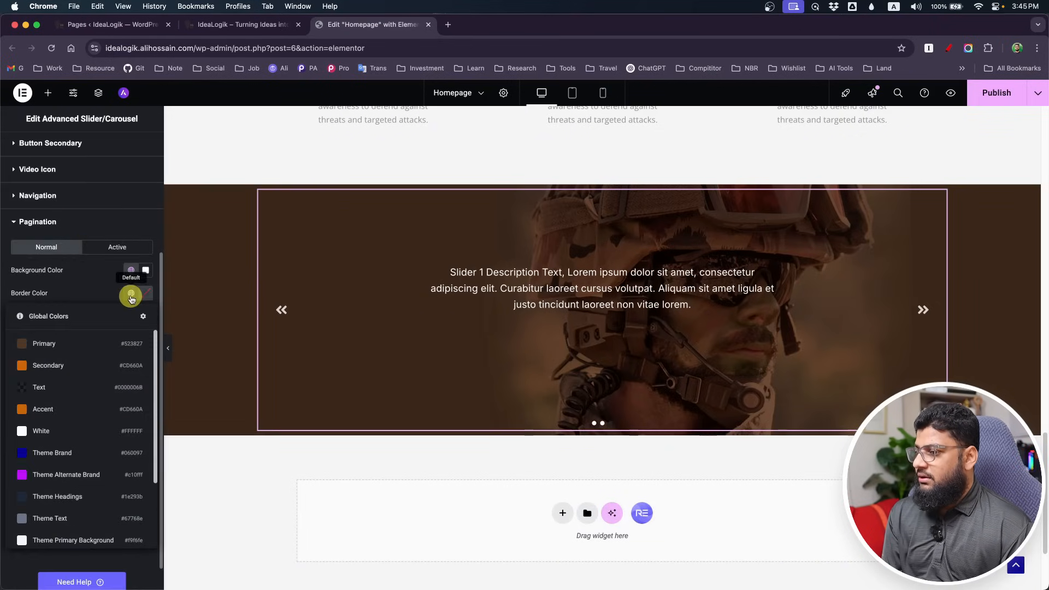
left_click(131, 296)
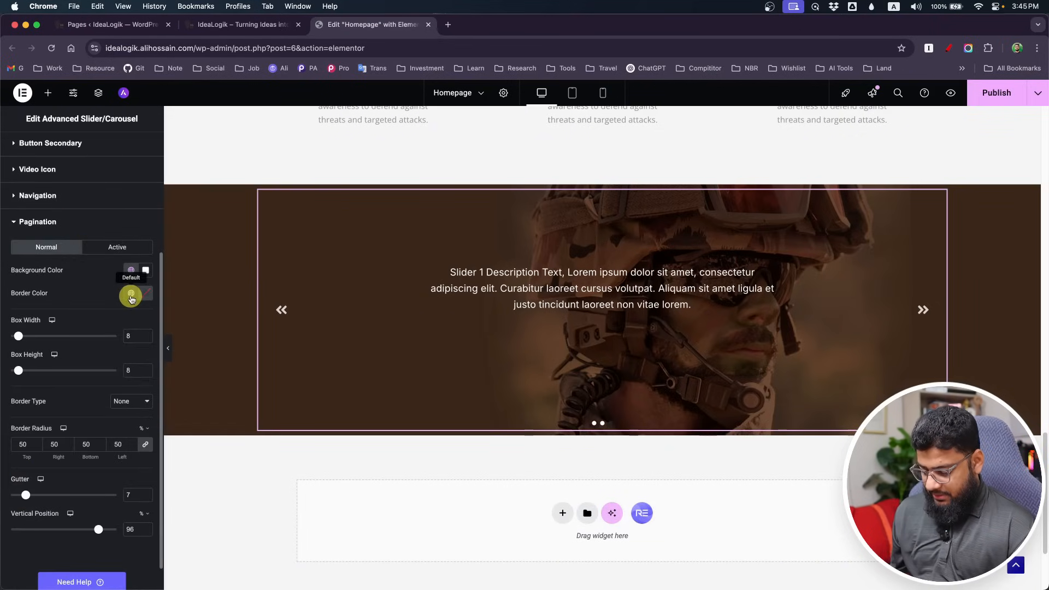
- Give the pagination dots a Primary brown border, clear their background and widen them slightly
key("super+Tab")
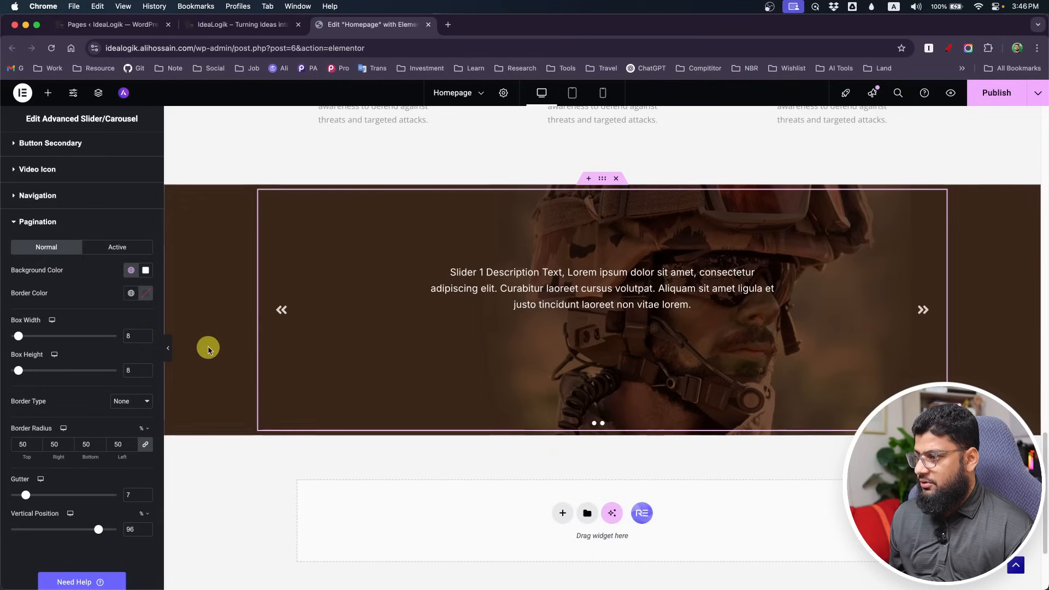
key("super+Tab")
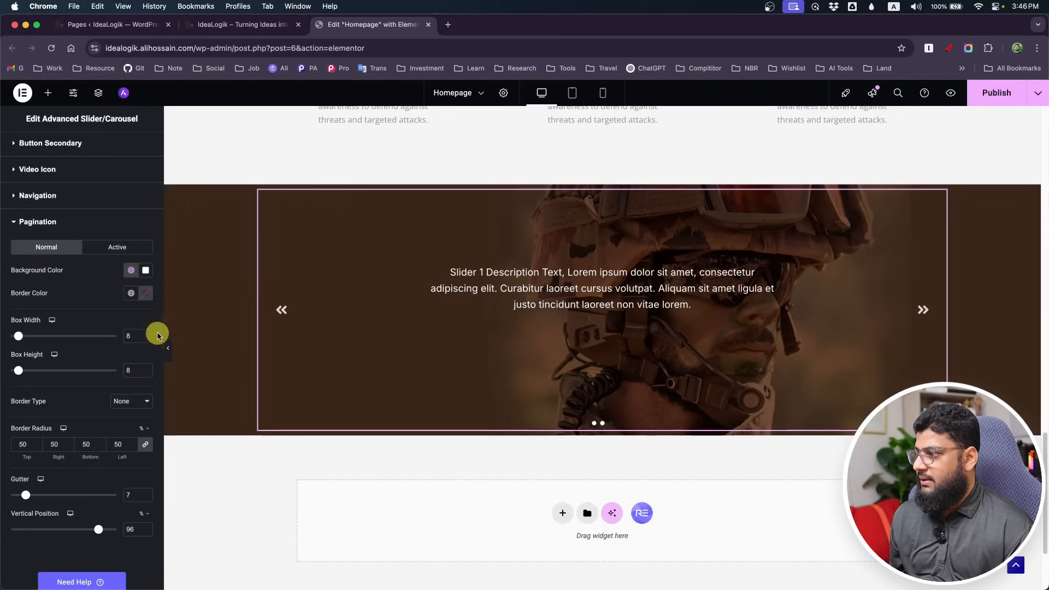
left_click(131, 270)
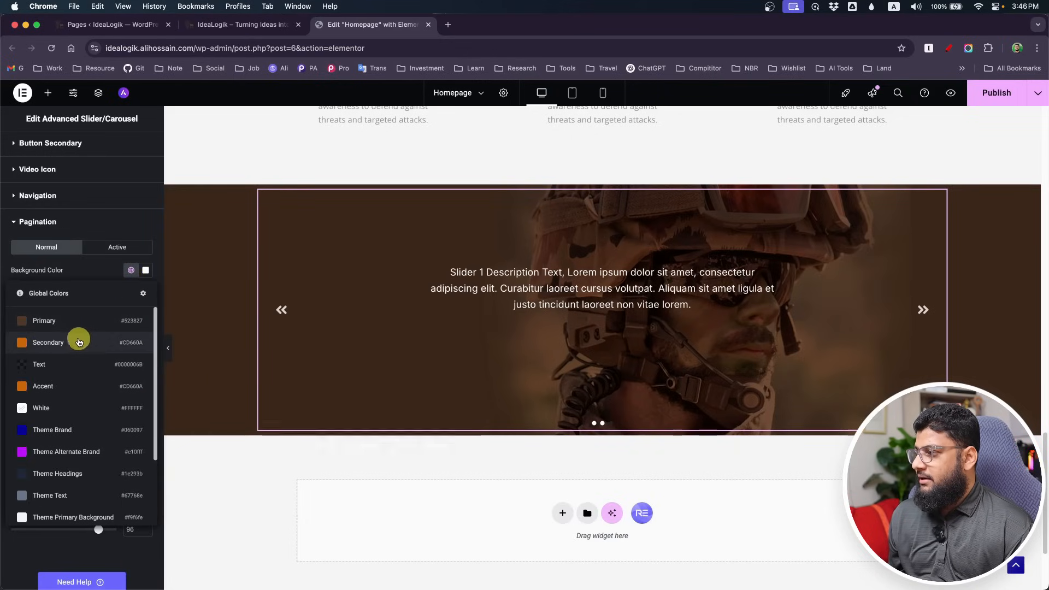
left_click(80, 323)
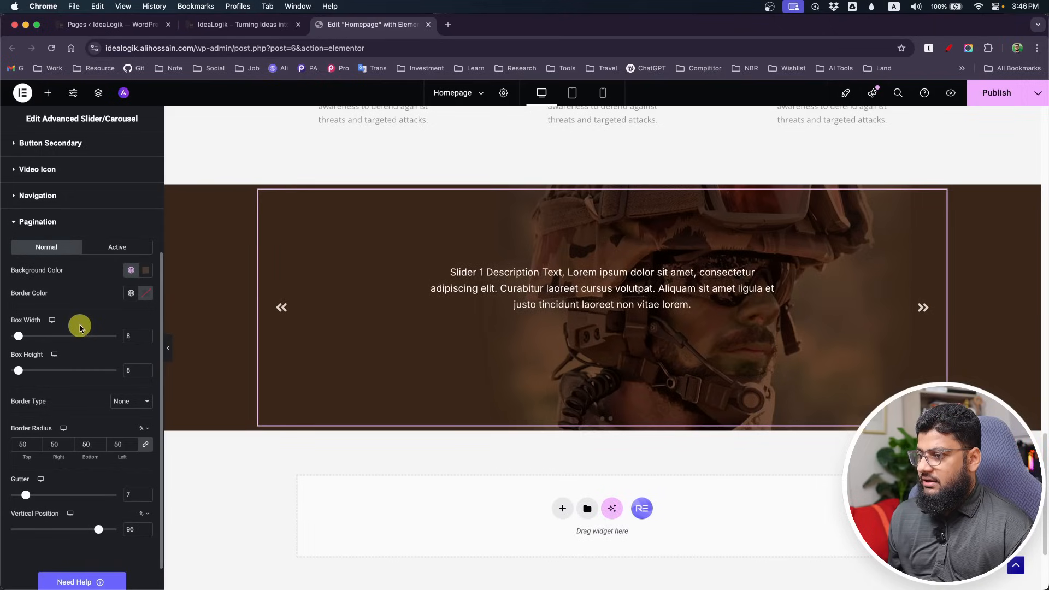
left_click(131, 296)
left_click(85, 338)
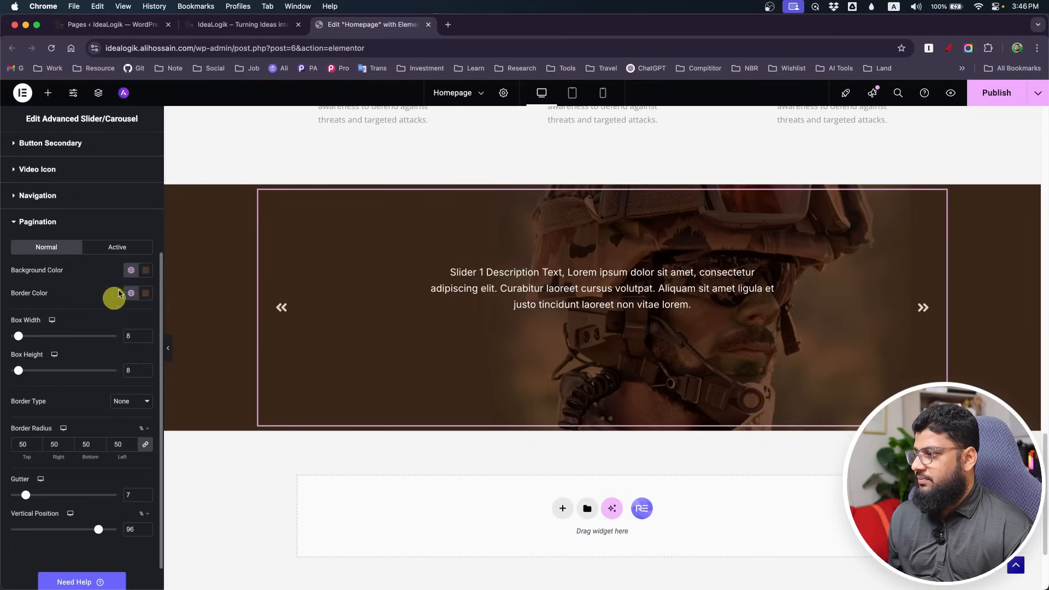
left_click(131, 271)
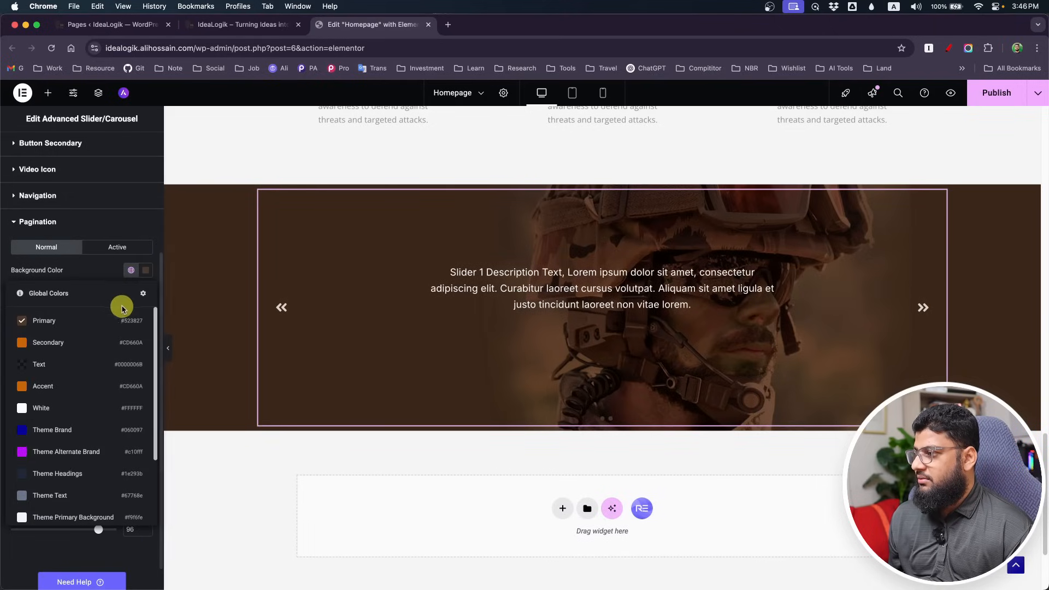
left_click(146, 271)
left_click(164, 293)
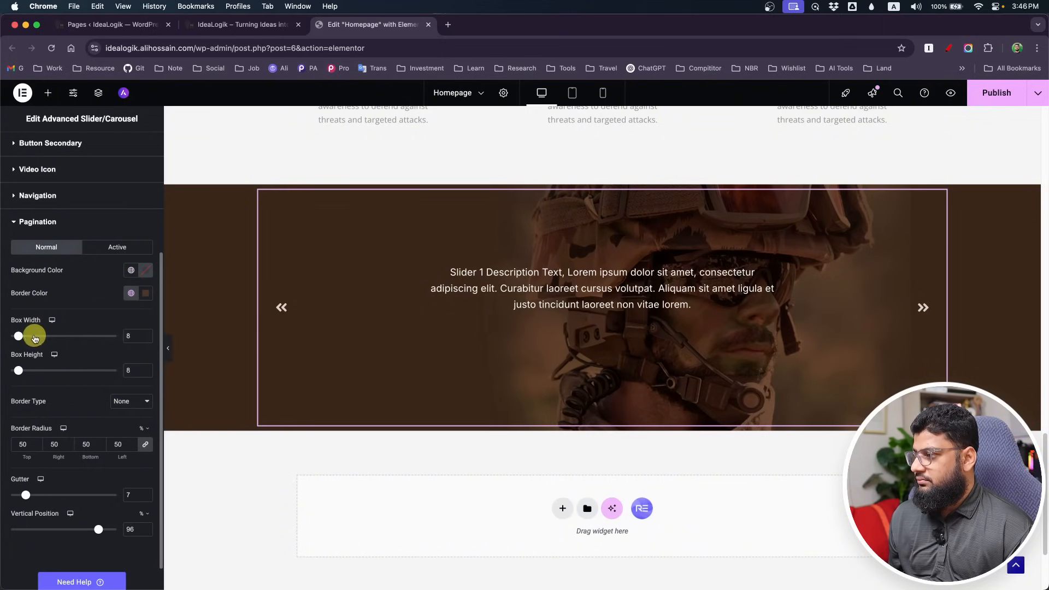
left_click_drag(28, 339, 30, 337)
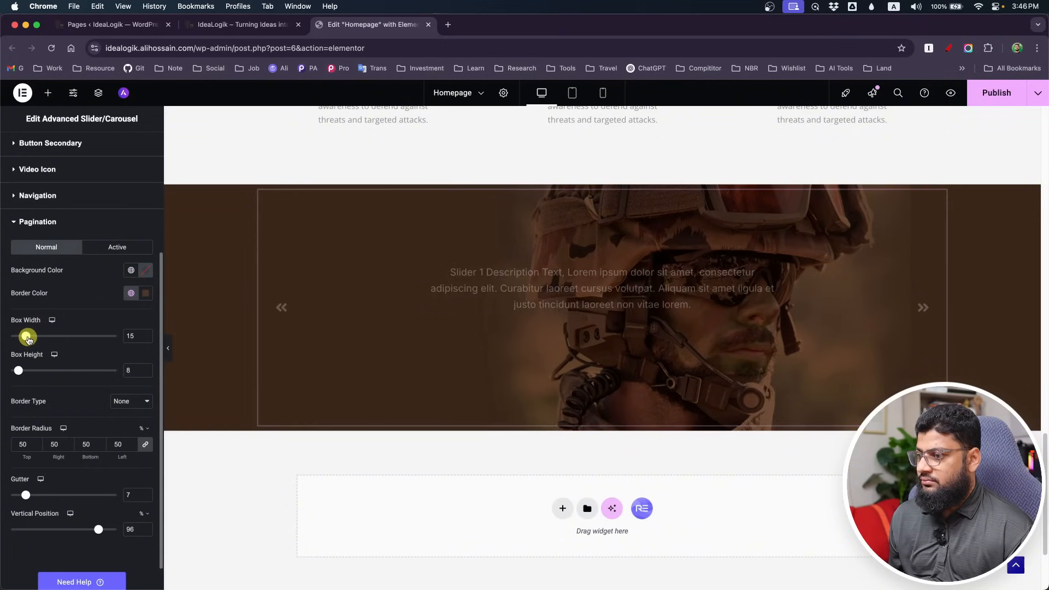
- Give the active pagination dot an orange fill and orange border
left_click(112, 247)
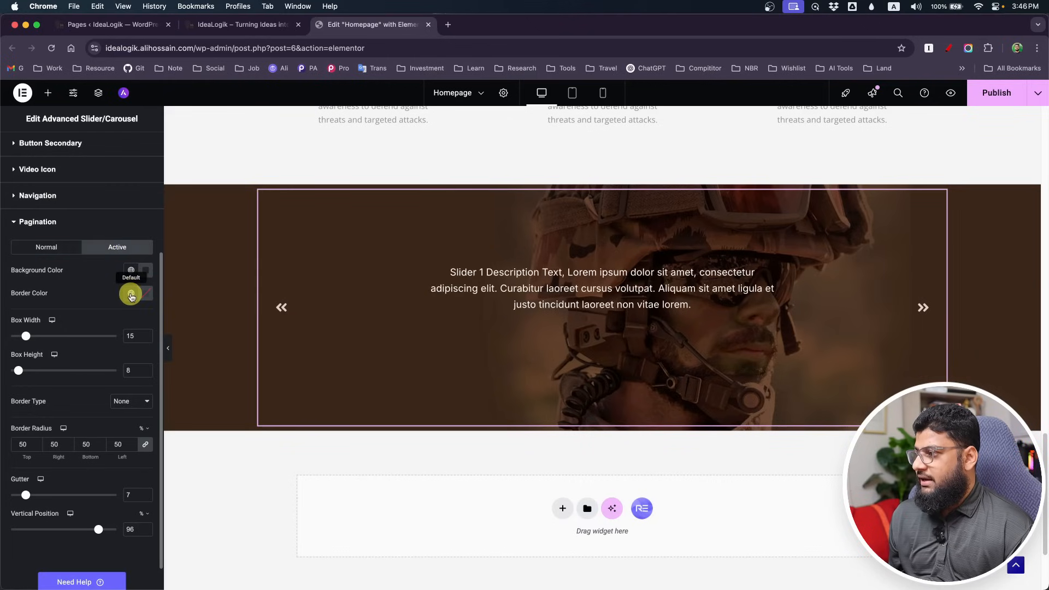
left_click(131, 273)
left_click(52, 346)
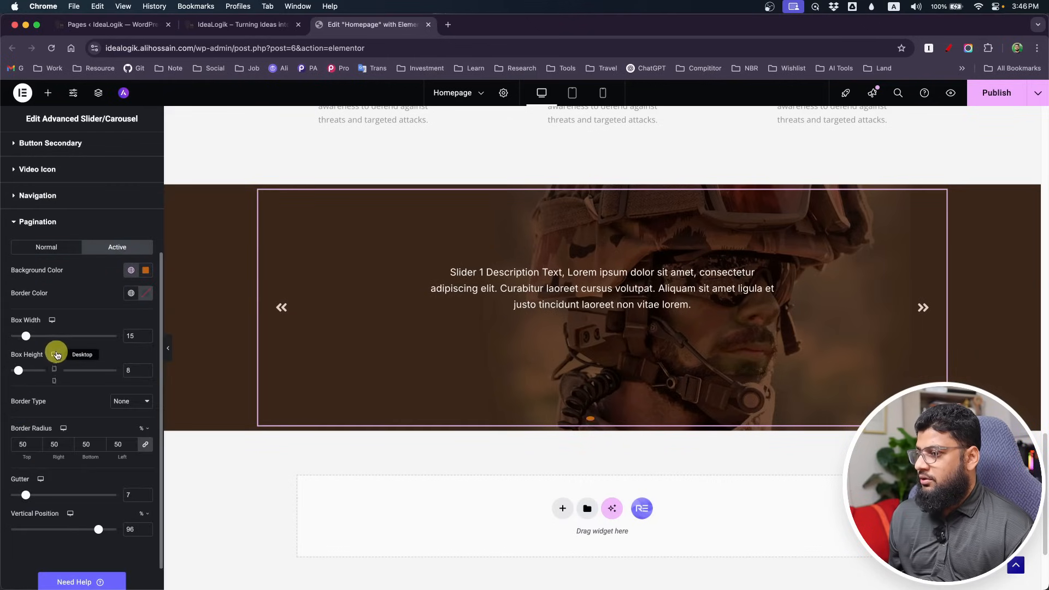
left_click(133, 295)
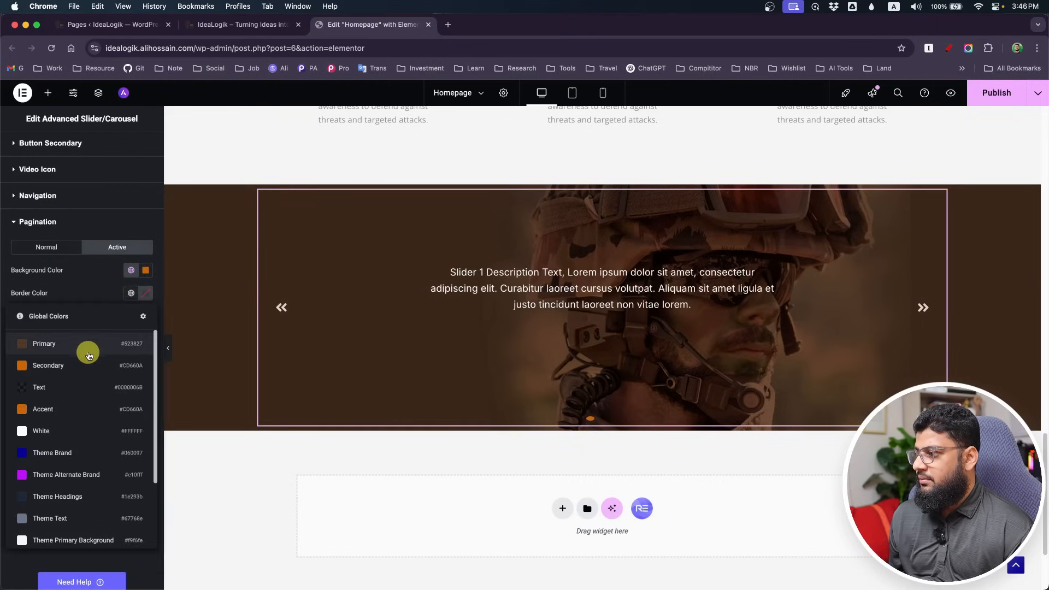
left_click(85, 352)
left_click(29, 270)
- Set inactive dot height to 30 and fill them with a mostly transparent Primary brown
left_click(24, 247)
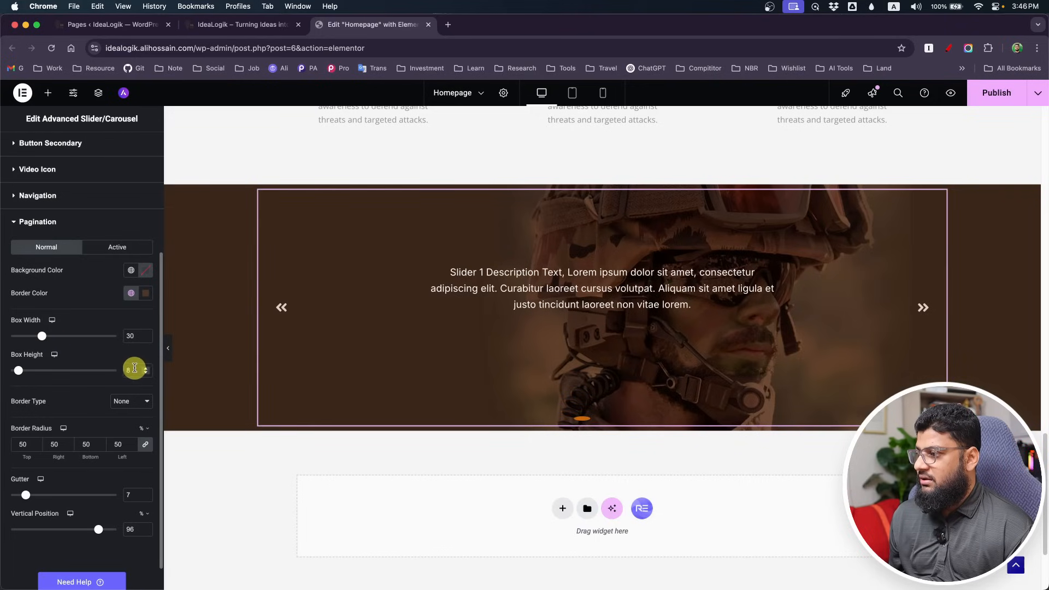
left_click_drag(135, 371, 114, 375)
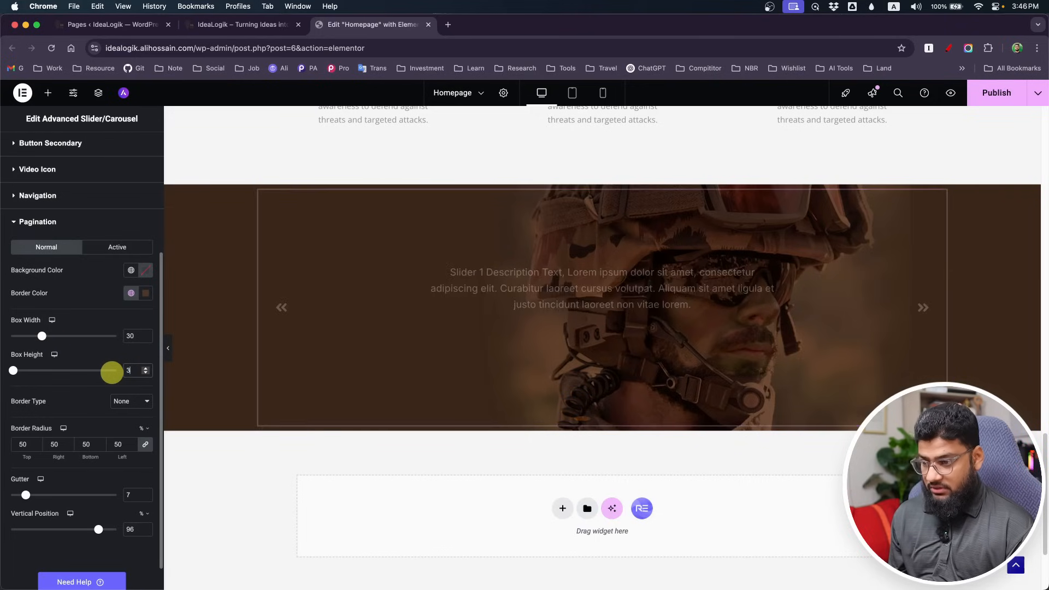
type("30")
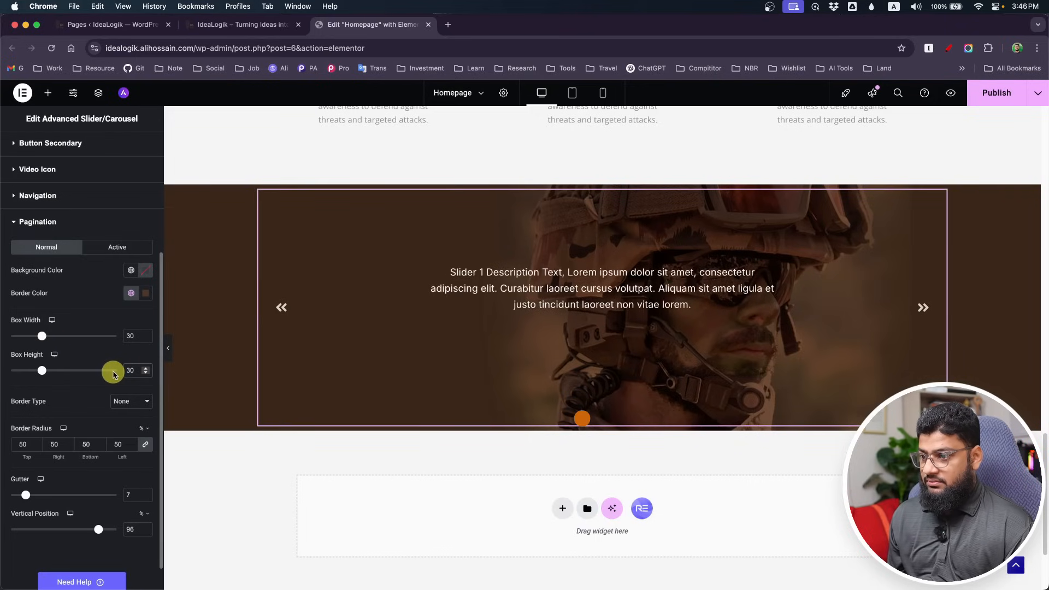
left_click(131, 270)
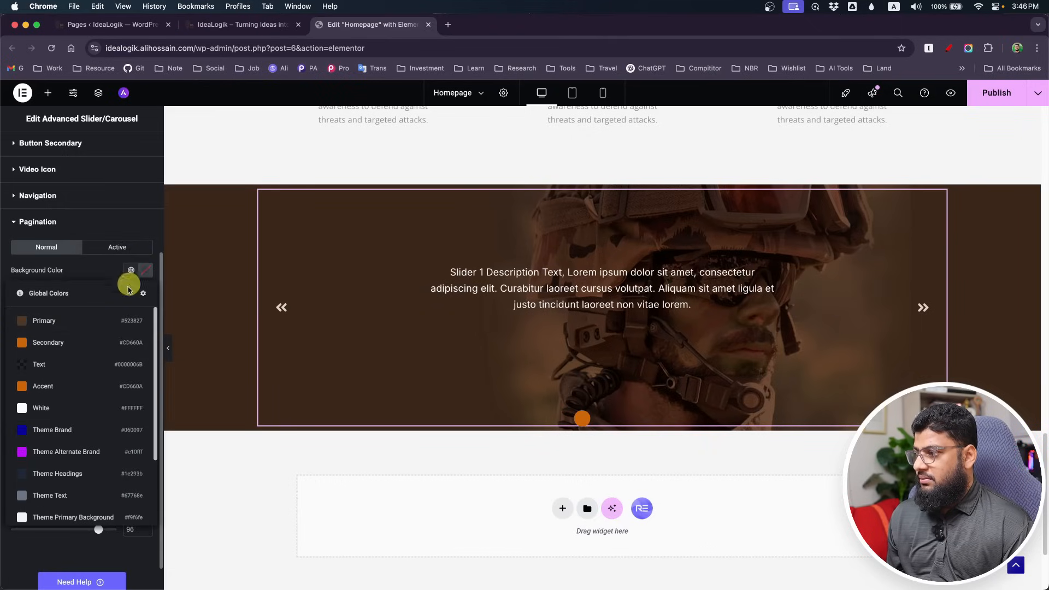
left_click(73, 323)
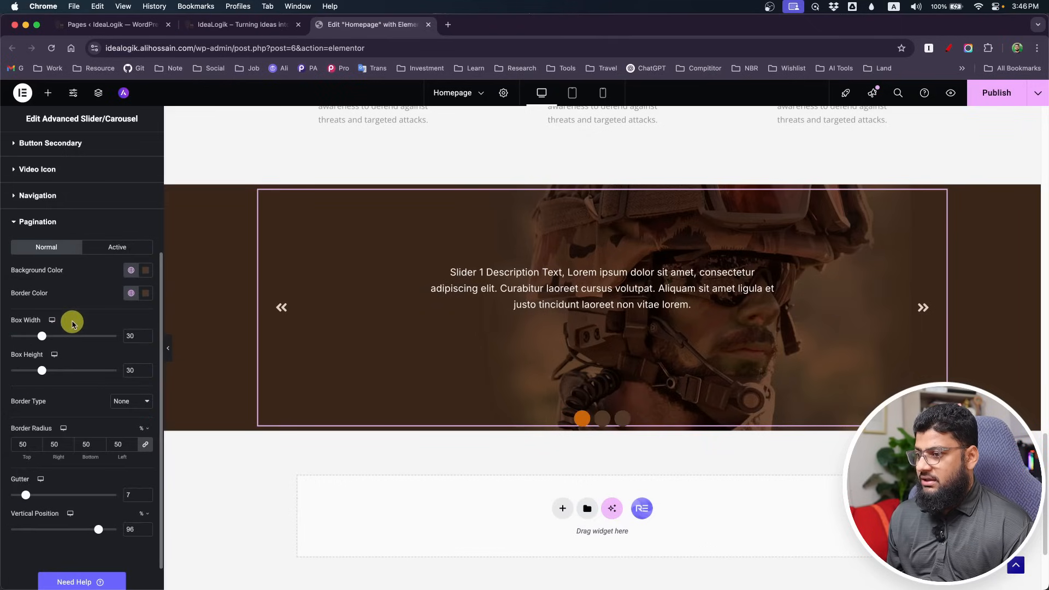
left_click(145, 270)
left_click_drag(209, 414, 149, 413)
left_click(147, 268)
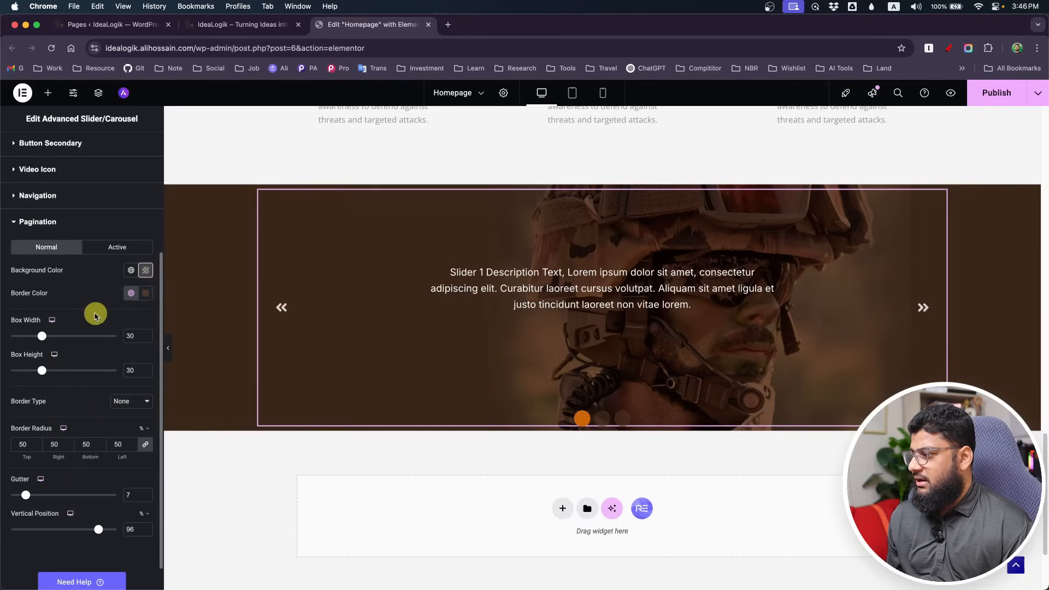
- Give inactive dots a solid 2 px border, lower fill opacity further, and size them 20×20
scroll(90, 313, "down", 1)
left_click(129, 397)
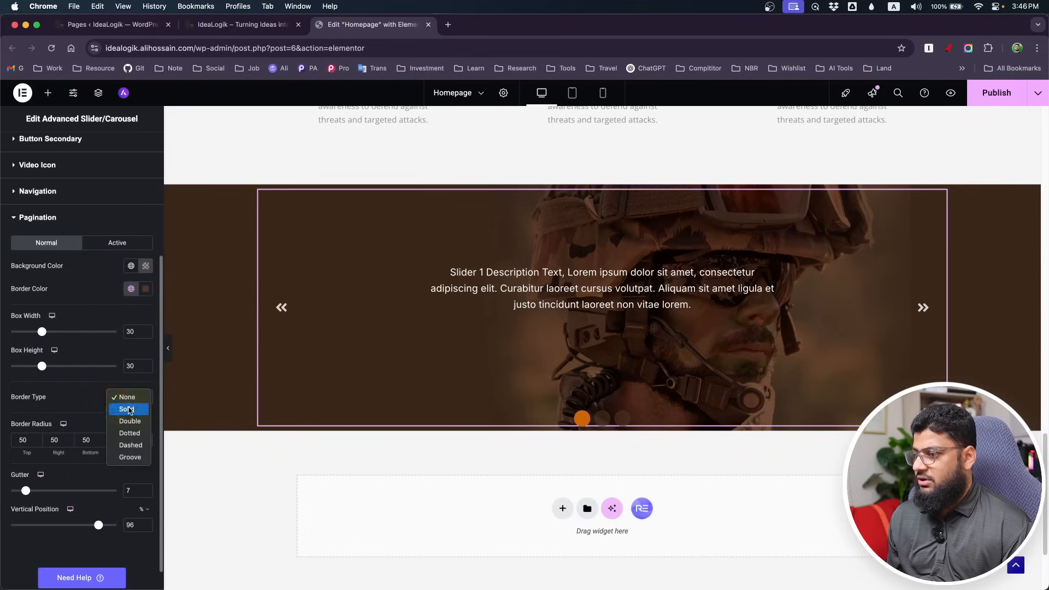
left_click(130, 410)
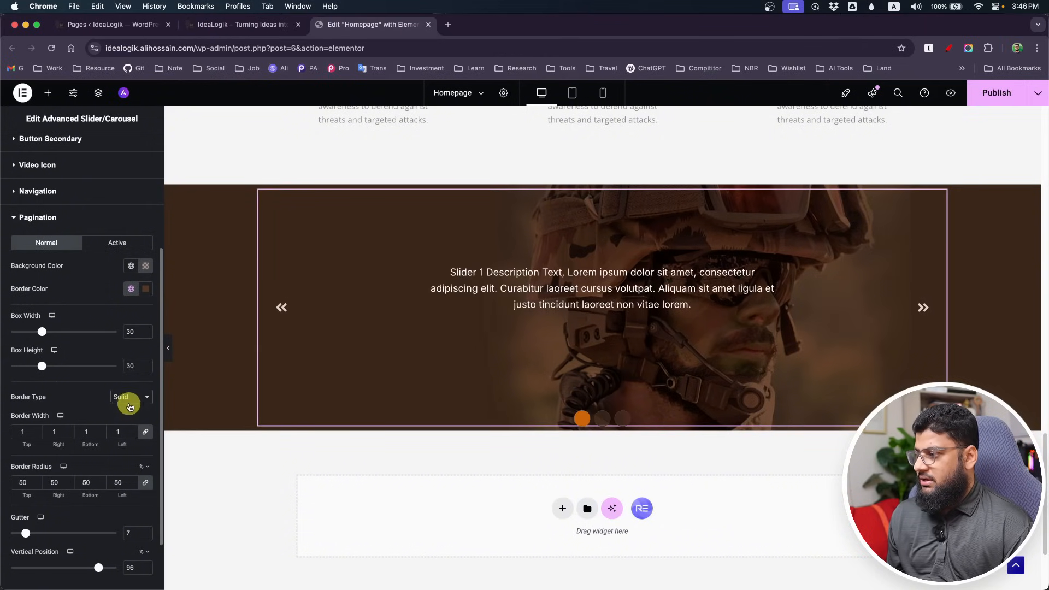
type("2")
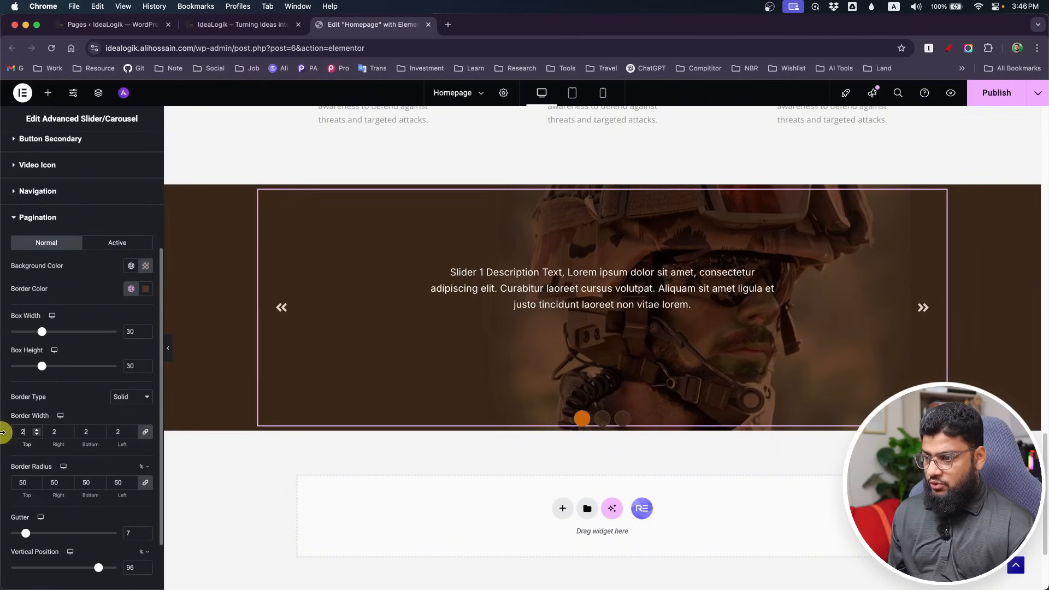
left_click(149, 272)
left_click_drag(148, 411, 26, 418)
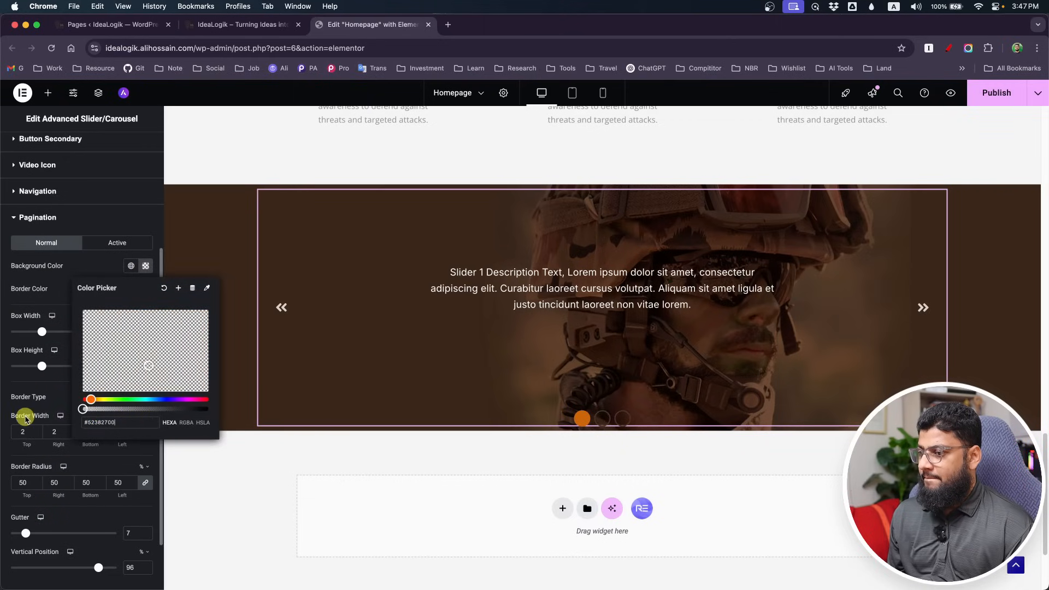
left_click(147, 269)
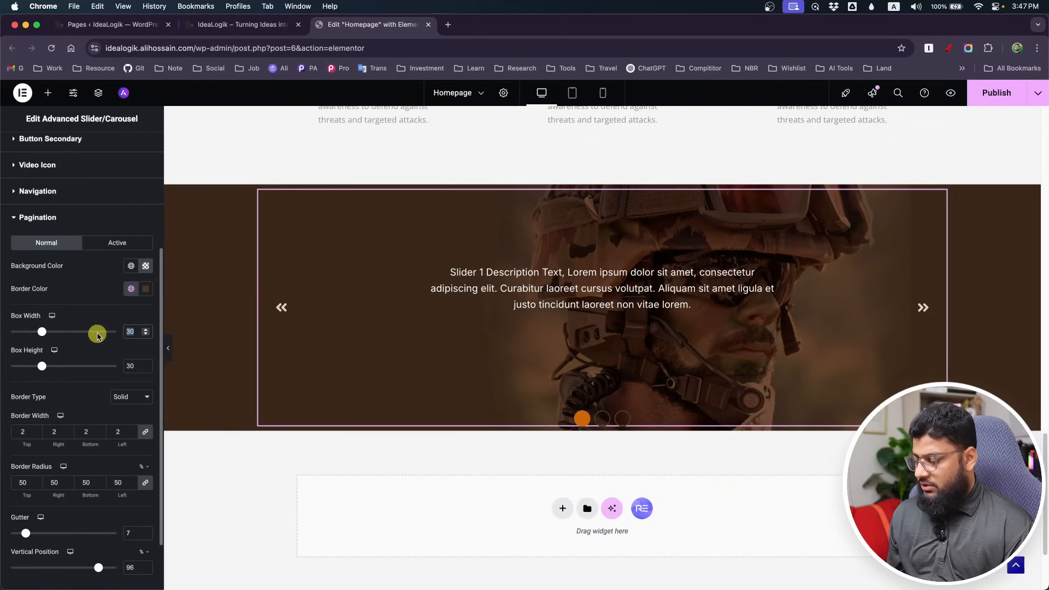
type("20")
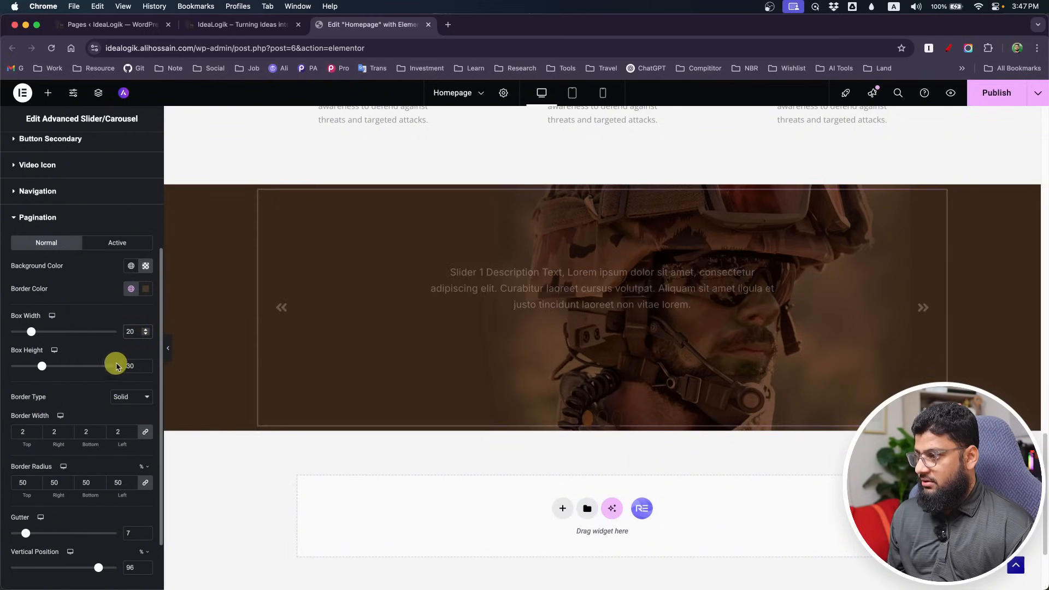
left_click(139, 365)
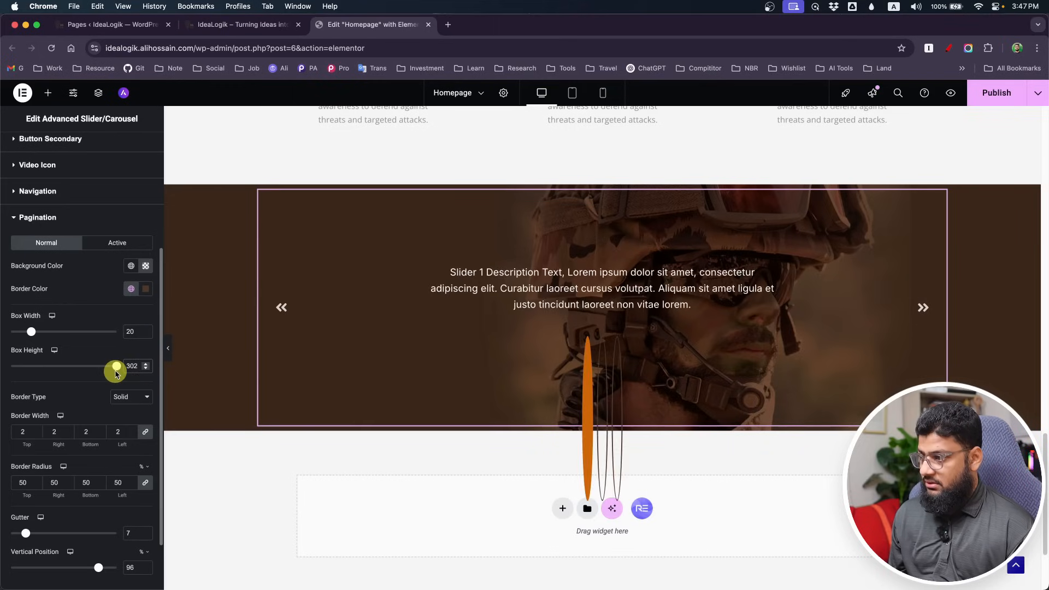
key("BackSpace")
type("20")
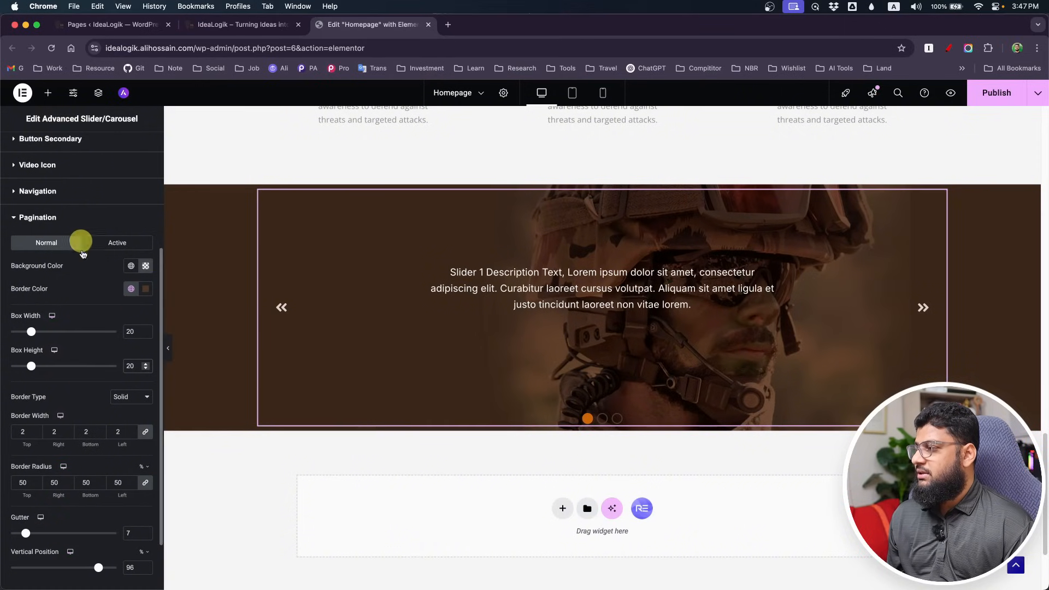
scroll(75, 235, "up", 5)
- Turn off the slider's previous/next navigation arrows
left_click(51, 152)
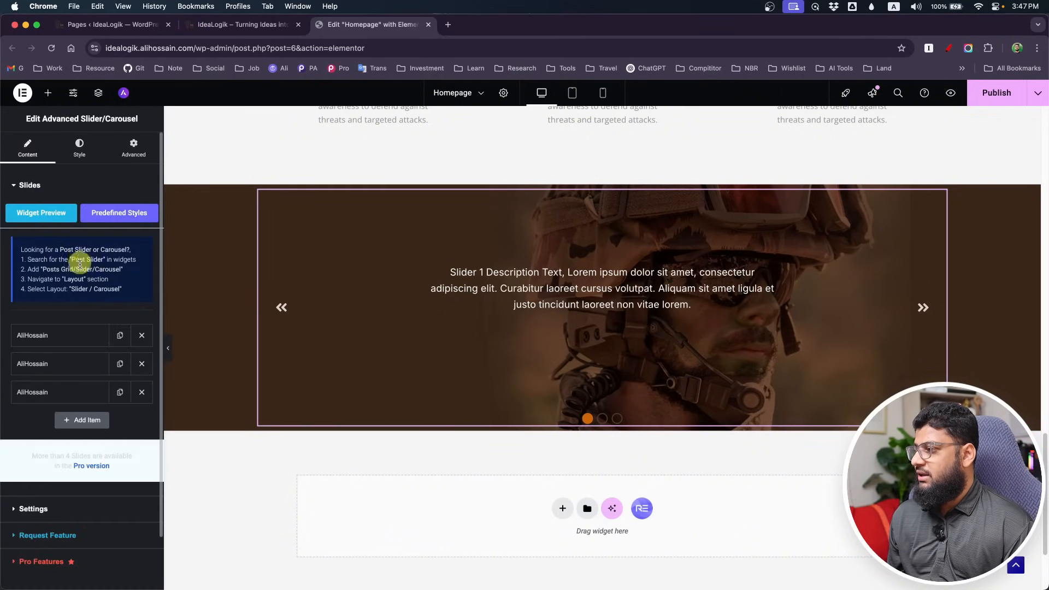
left_click(65, 510)
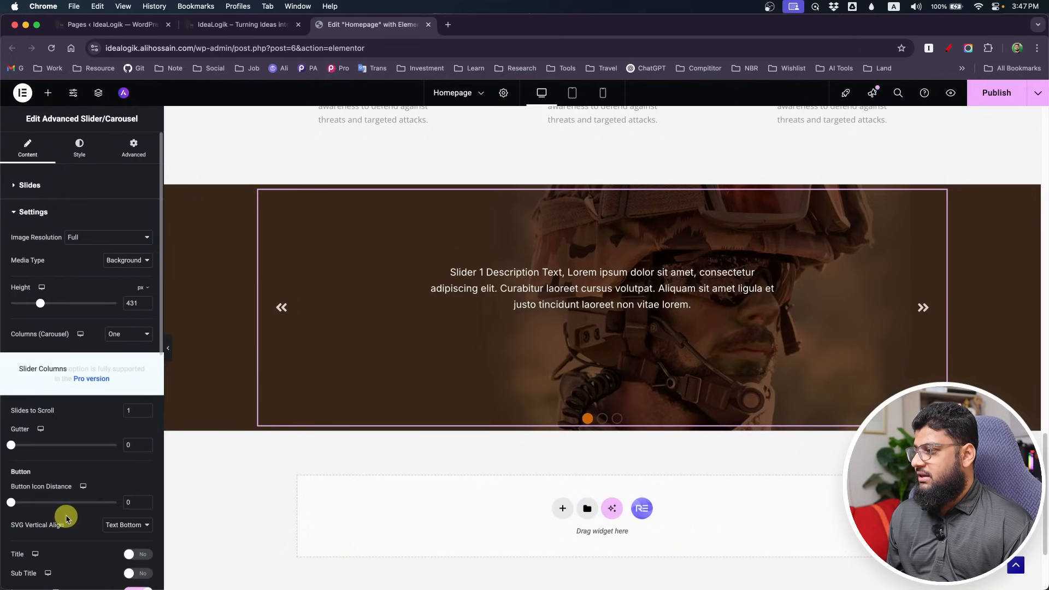
scroll(84, 331, "down", 3)
scroll(74, 418, "down", 2)
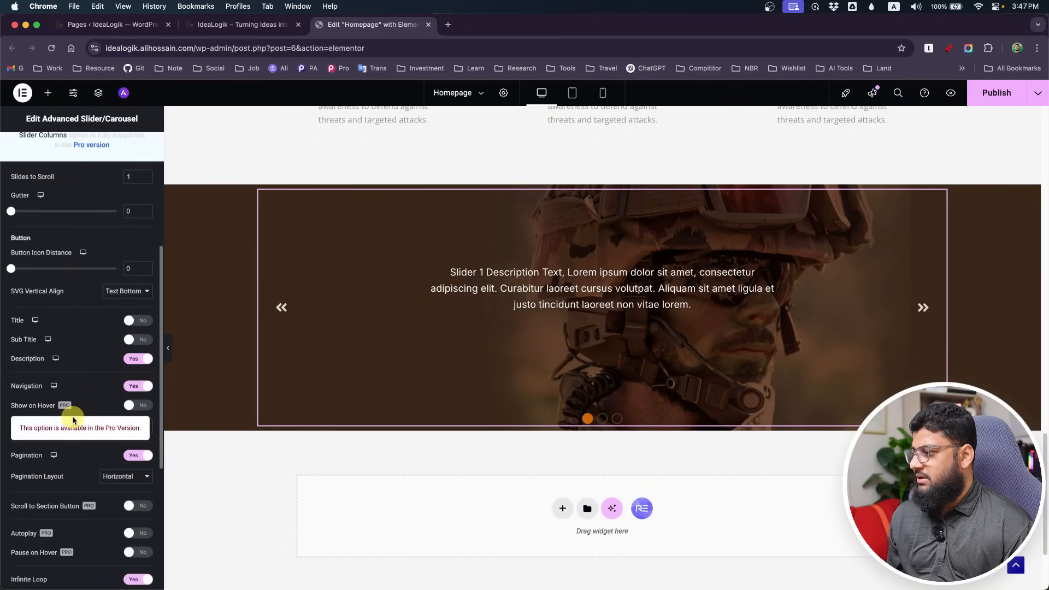
left_click(137, 388)
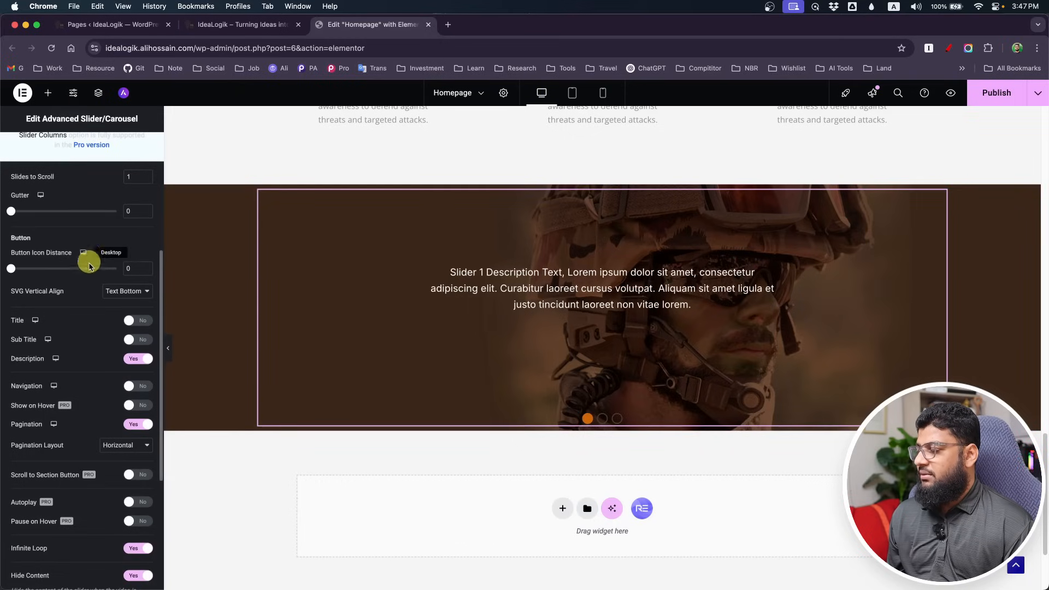
scroll(82, 284, "up", 7)
- Set the pagination dots' vertical position to 92%
left_click(83, 153)
scroll(81, 338, "down", 5)
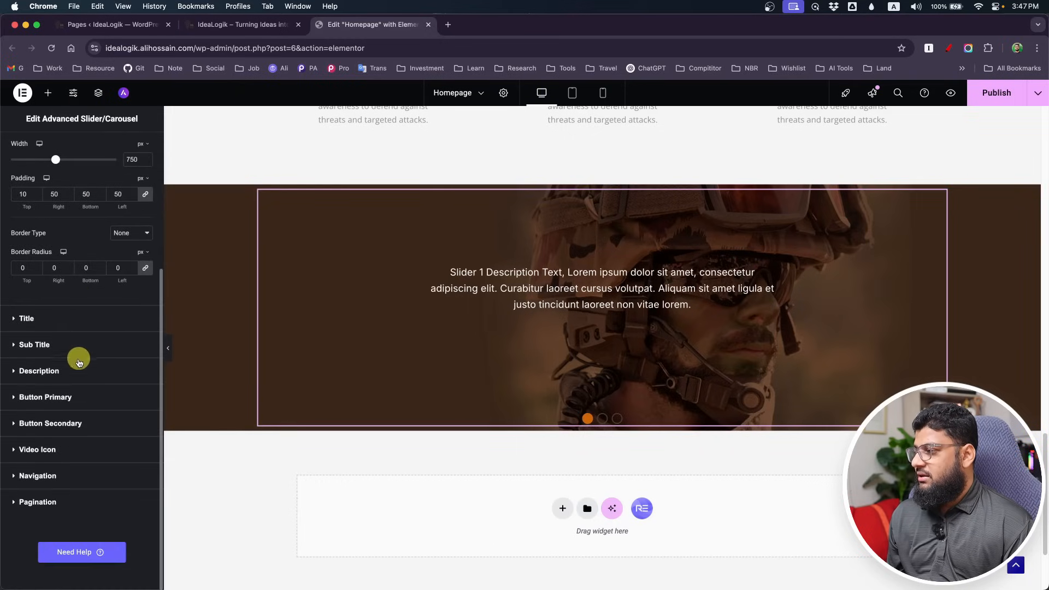
left_click(73, 500)
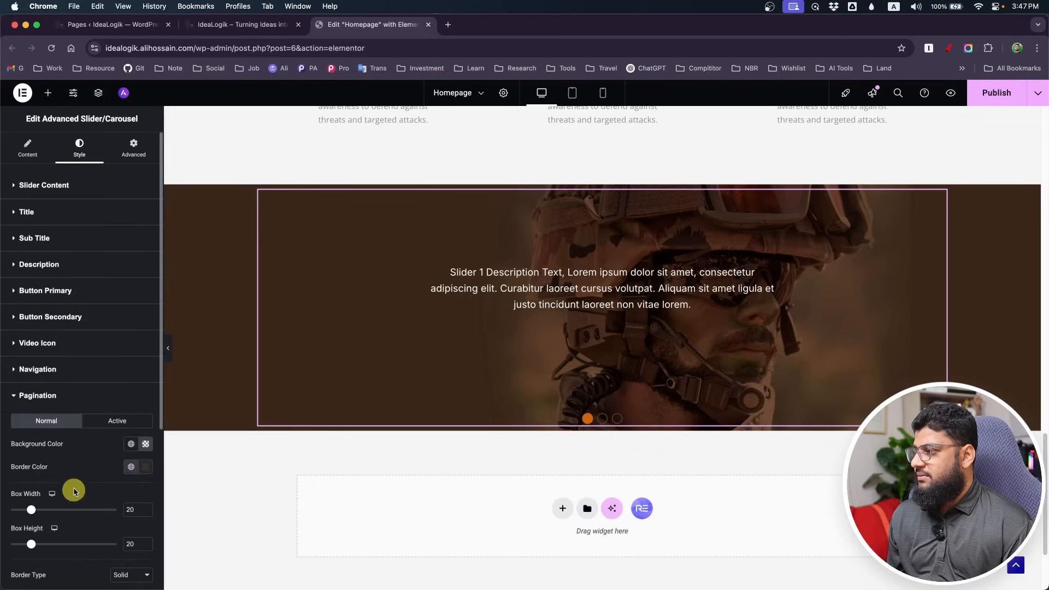
scroll(82, 346, "down", 5)
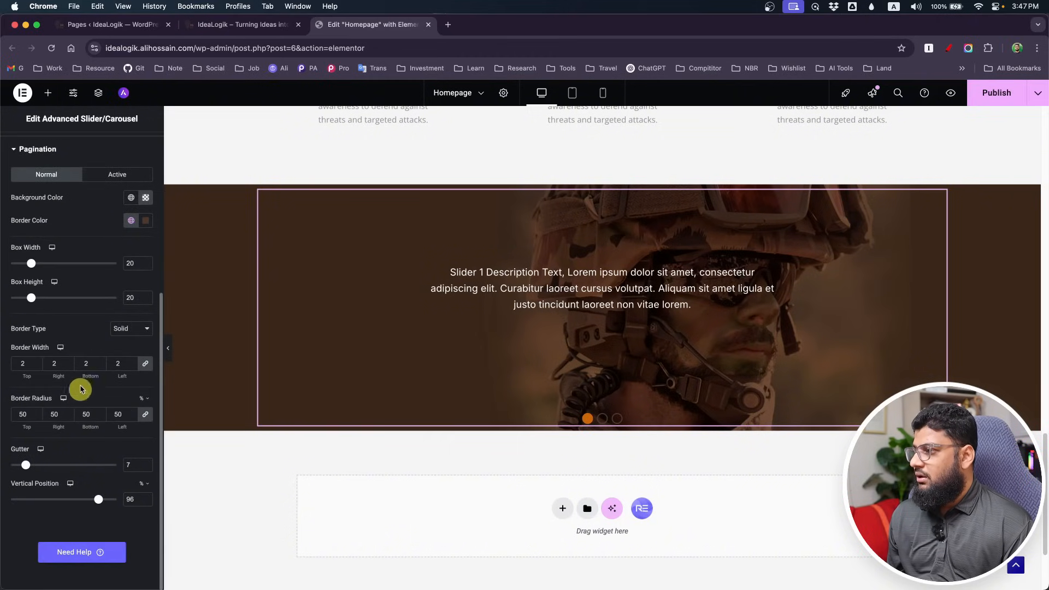
scroll(82, 382, "up", 1)
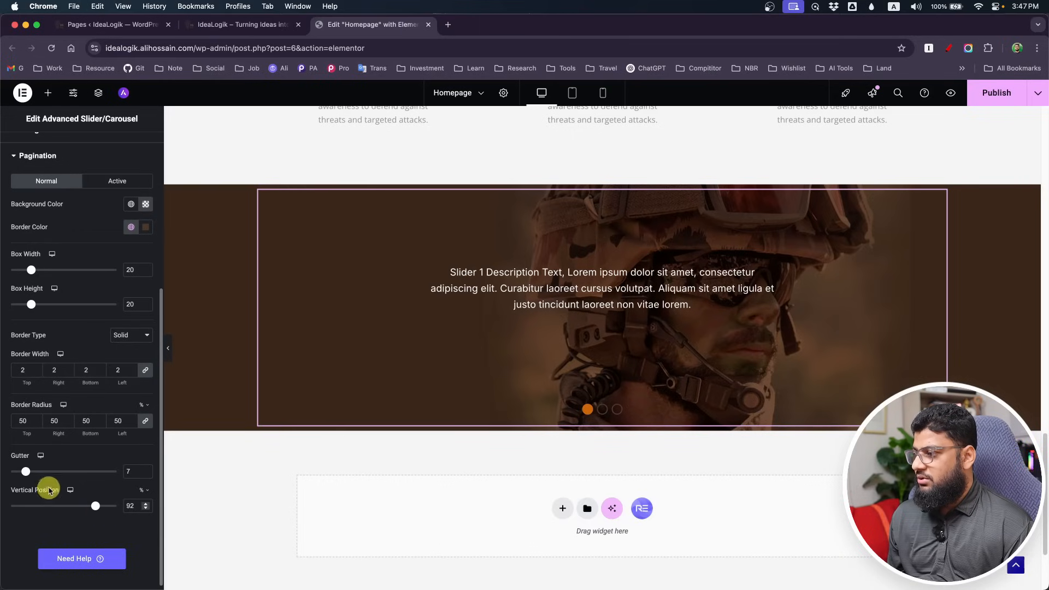
scroll(87, 475, "up", 2)
scroll(85, 369, "up", 10)
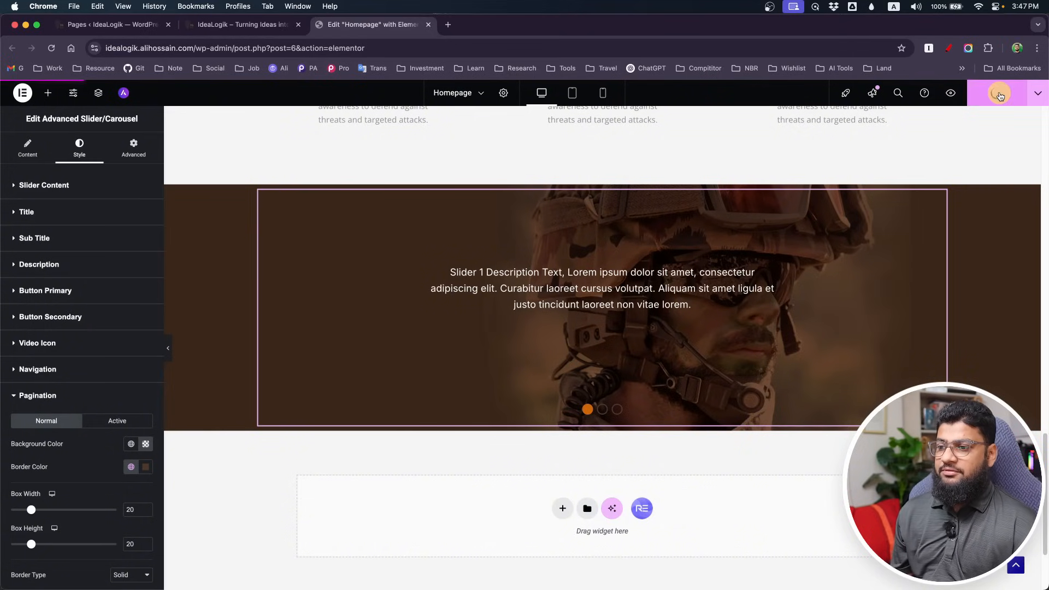
- Preview the homepage slider at tablet and phone widths, then return to desktop view
left_click(571, 93)
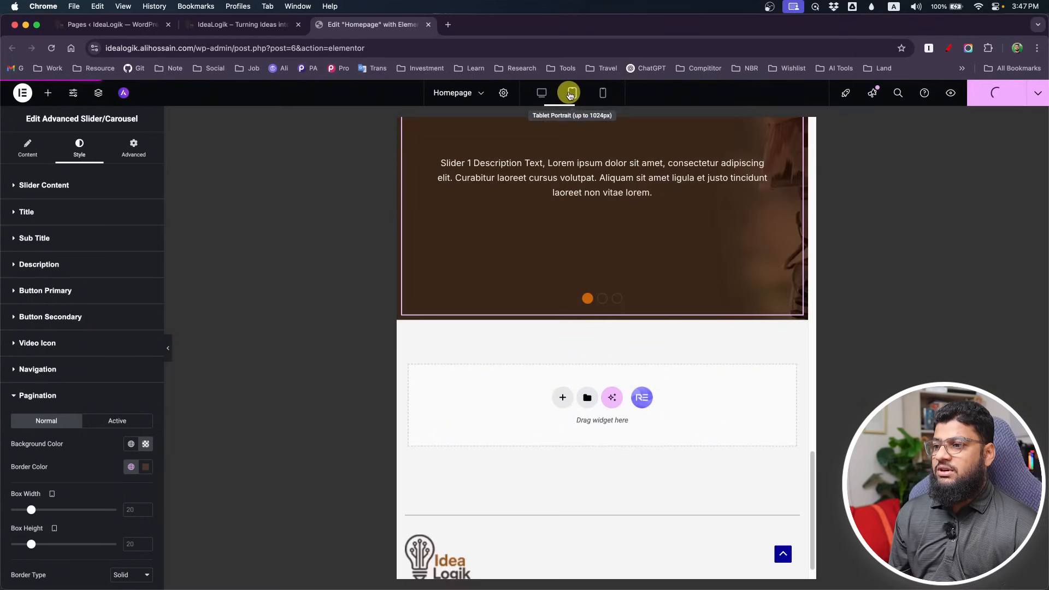
left_click(603, 92)
scroll(650, 279, "up", 3)
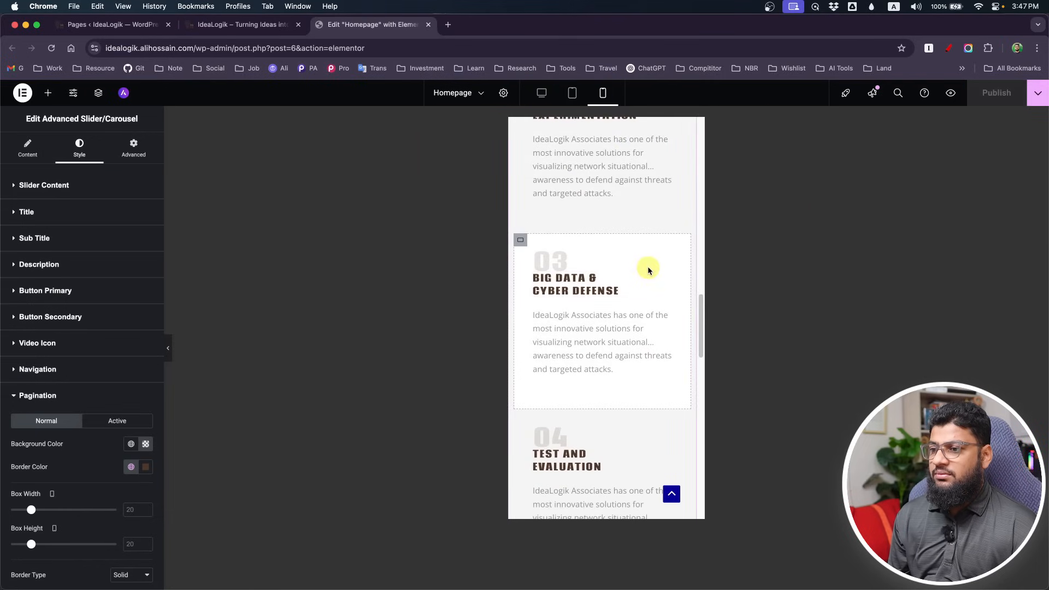
scroll(648, 268, "down", 10)
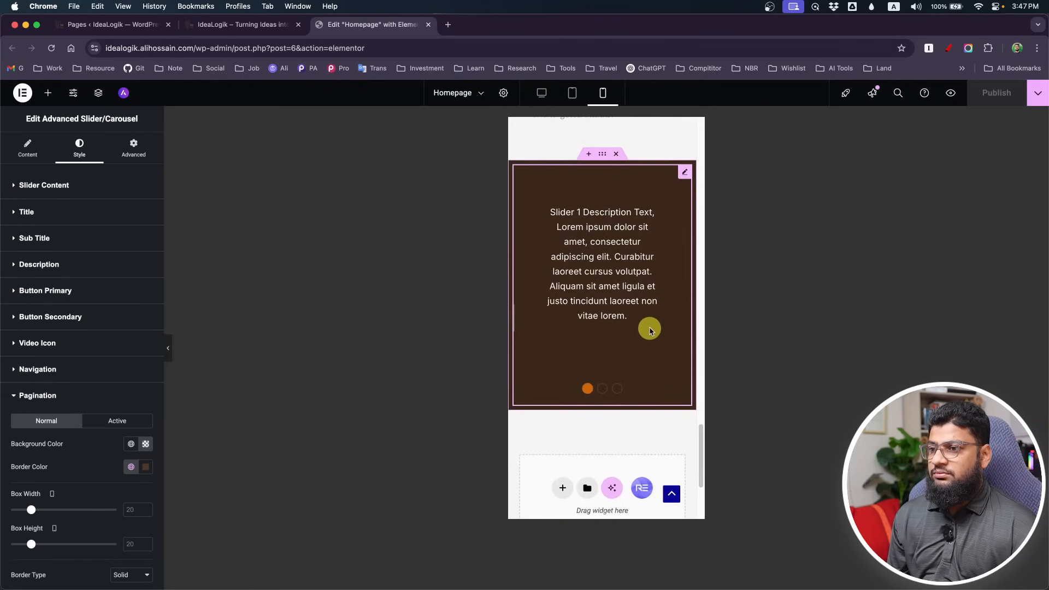
left_click(550, 97)
scroll(474, 235, "up", 5)
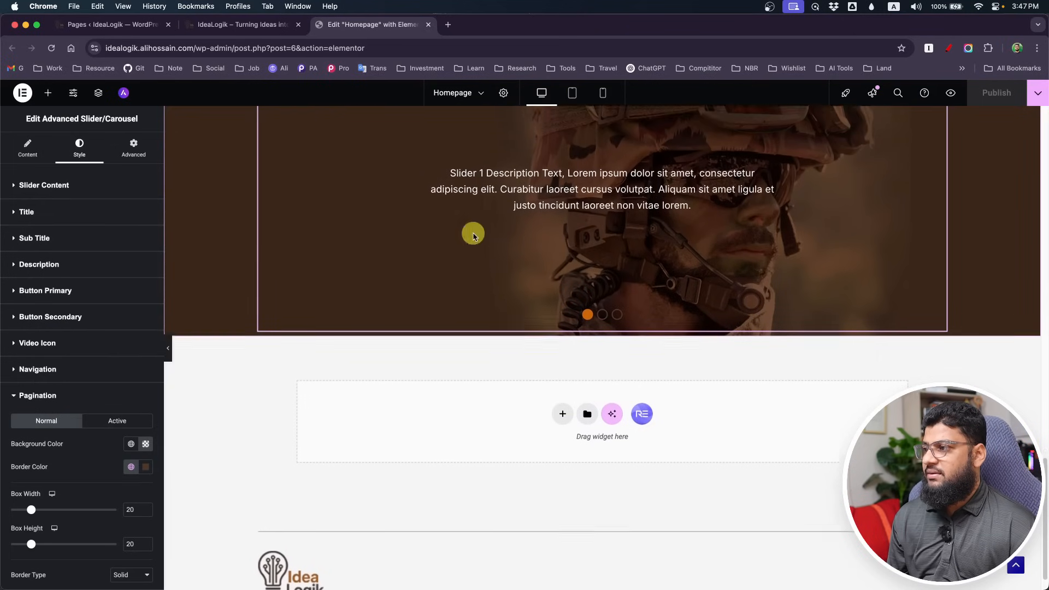
- Apply the Secondary global font to the slider description, checking the mockup's quote font
left_click(42, 263)
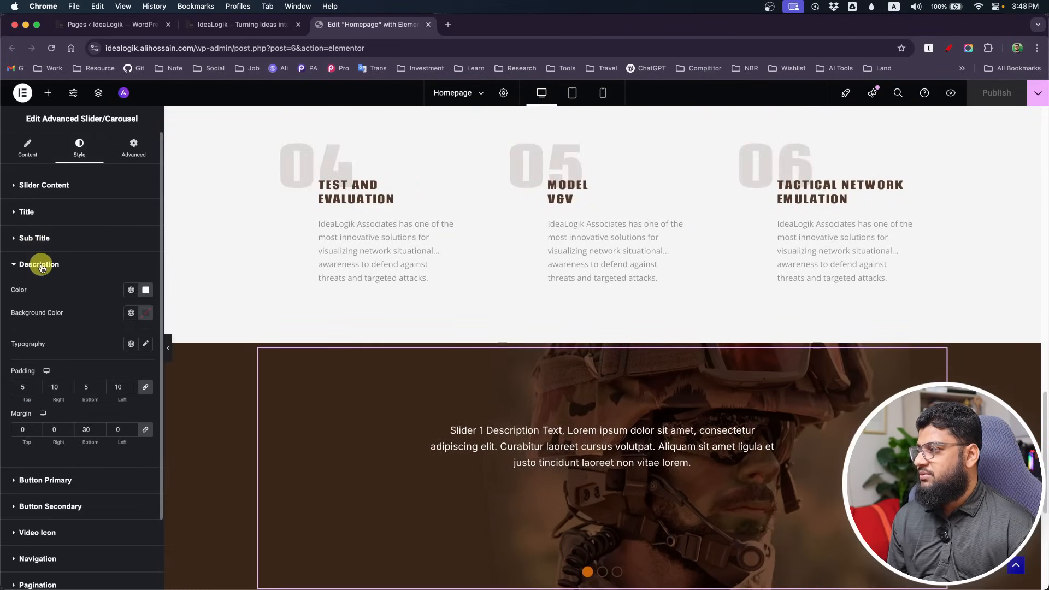
scroll(47, 320, "down", 1)
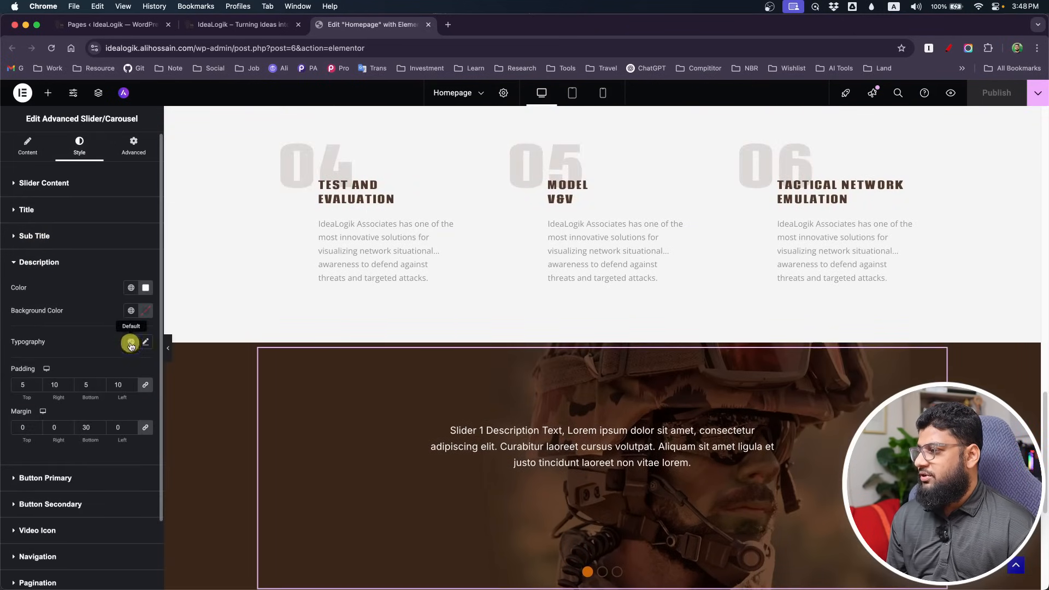
left_click(131, 344)
left_click(68, 452)
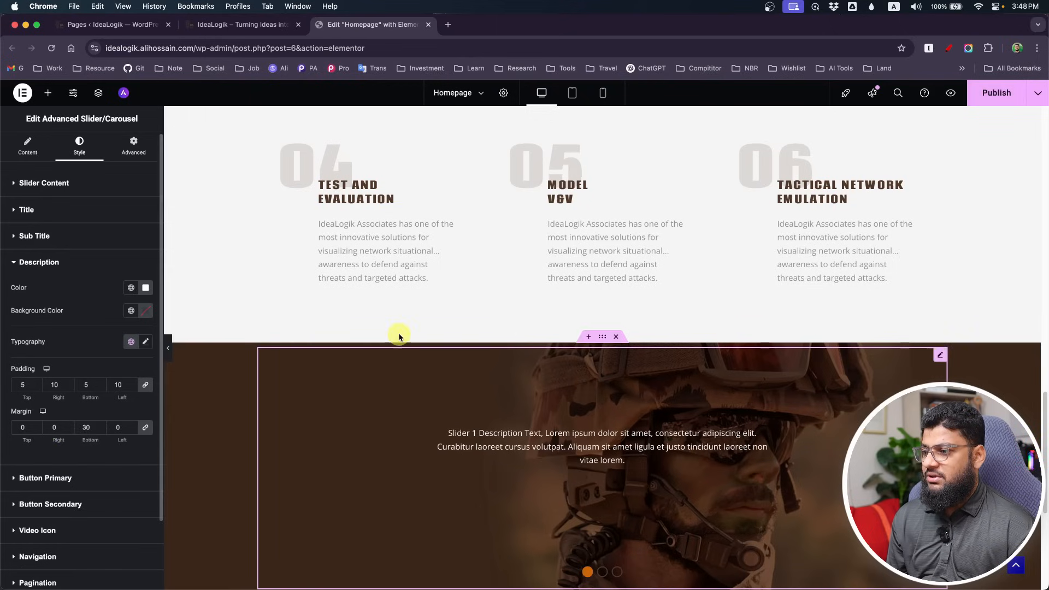
left_click(131, 342)
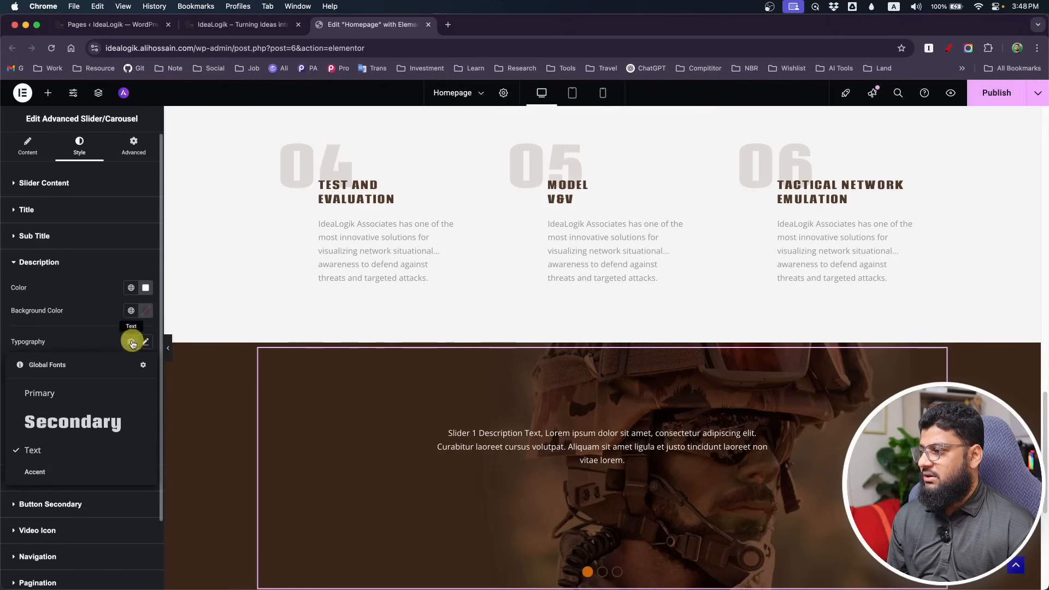
left_click(81, 421)
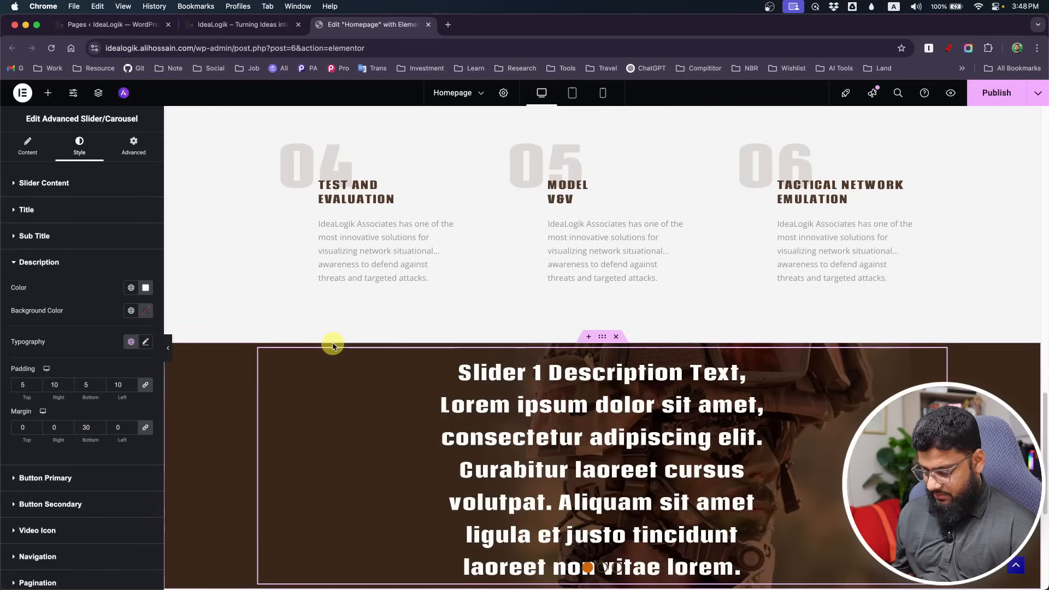
key("super+Tab")
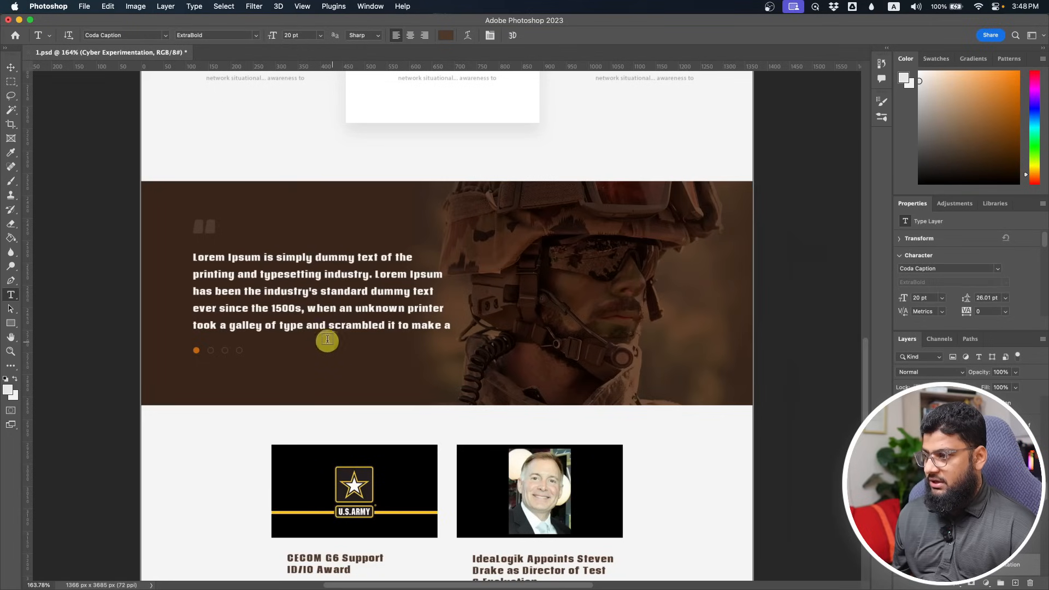
left_click(274, 254)
key("super+Tab")
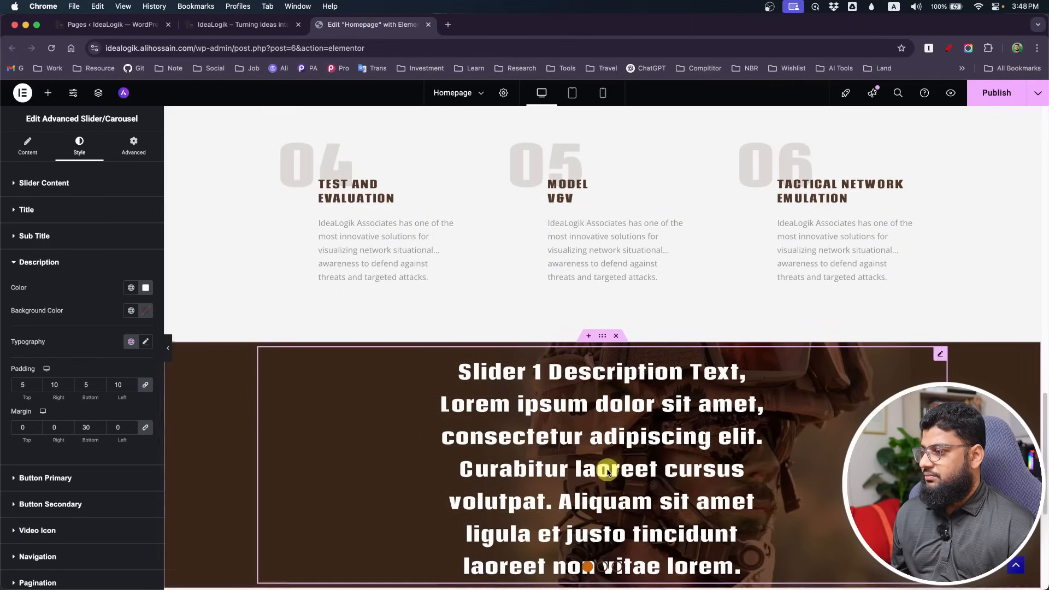
- Set the description's typography size to 20 px
scroll(332, 394, "down", 2)
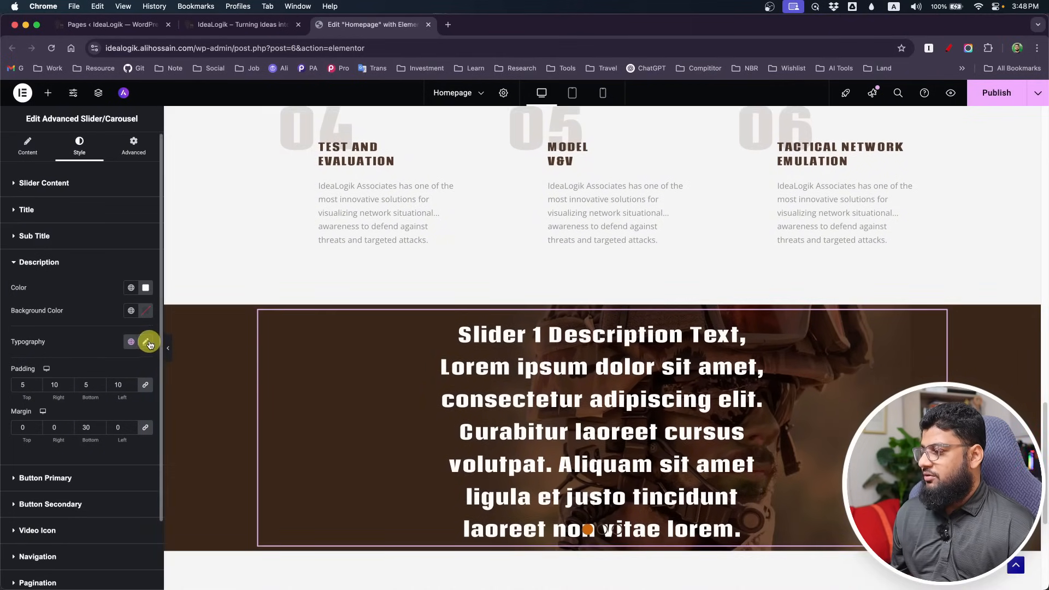
left_click(149, 343)
left_click(129, 426)
type("2")
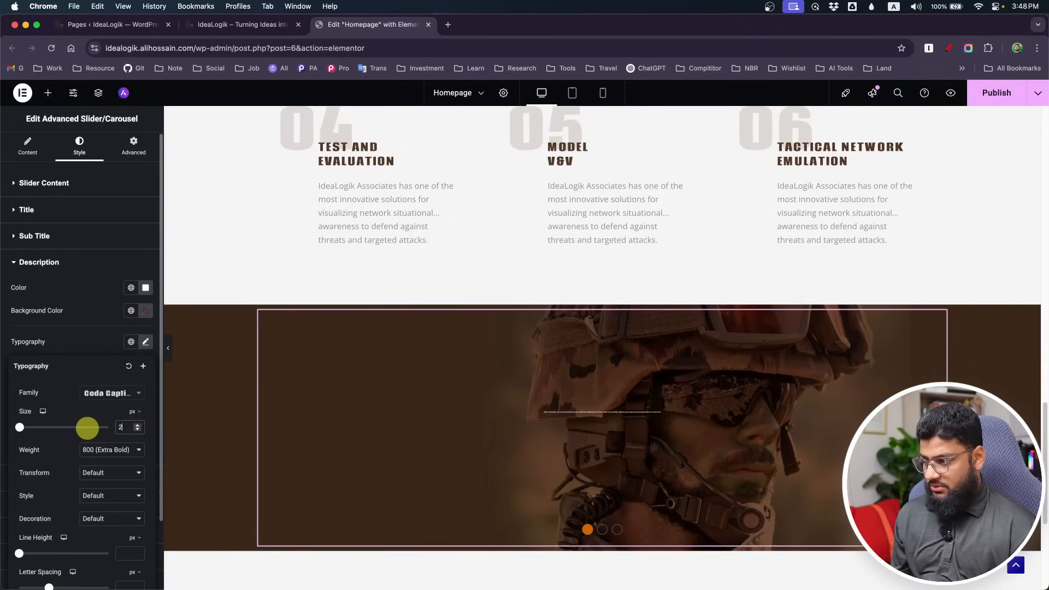
type("00")
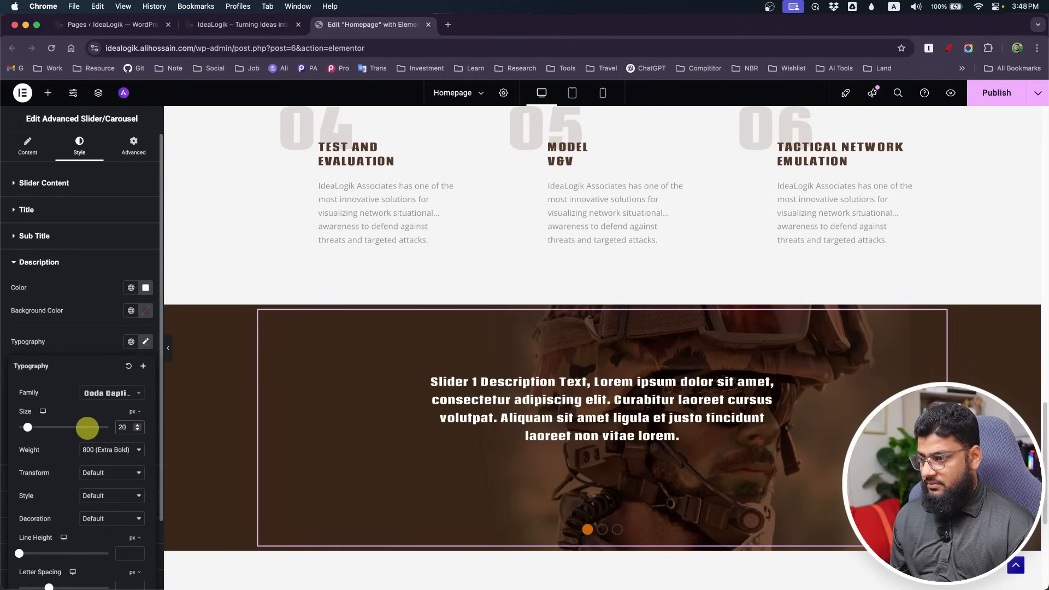
scroll(77, 418, "down", 2)
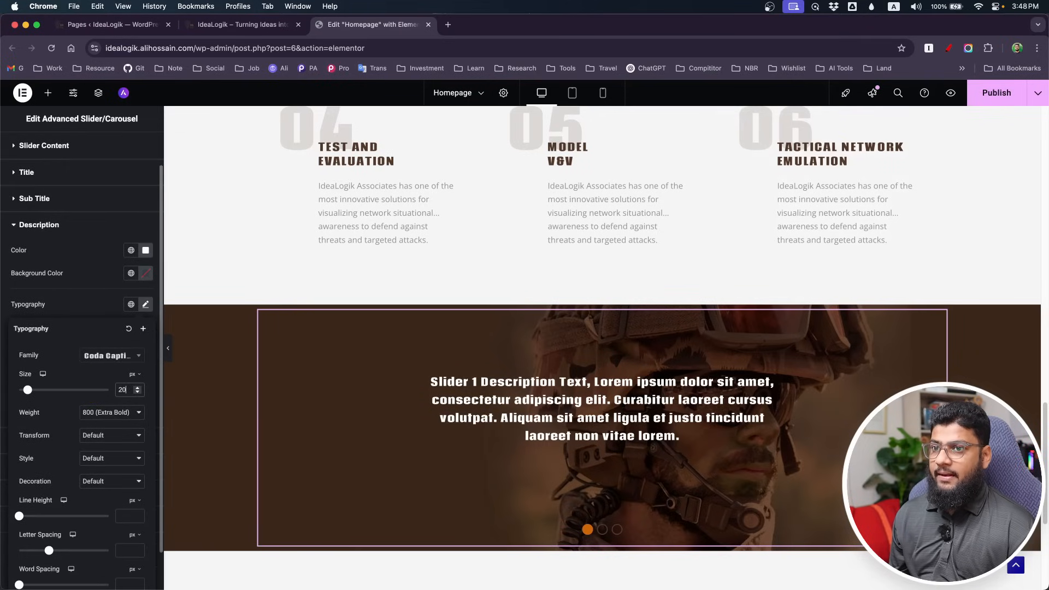
- Publish the homepage and compare it with the Photoshop mockup
left_click(989, 92)
scroll(521, 436, "down", 1)
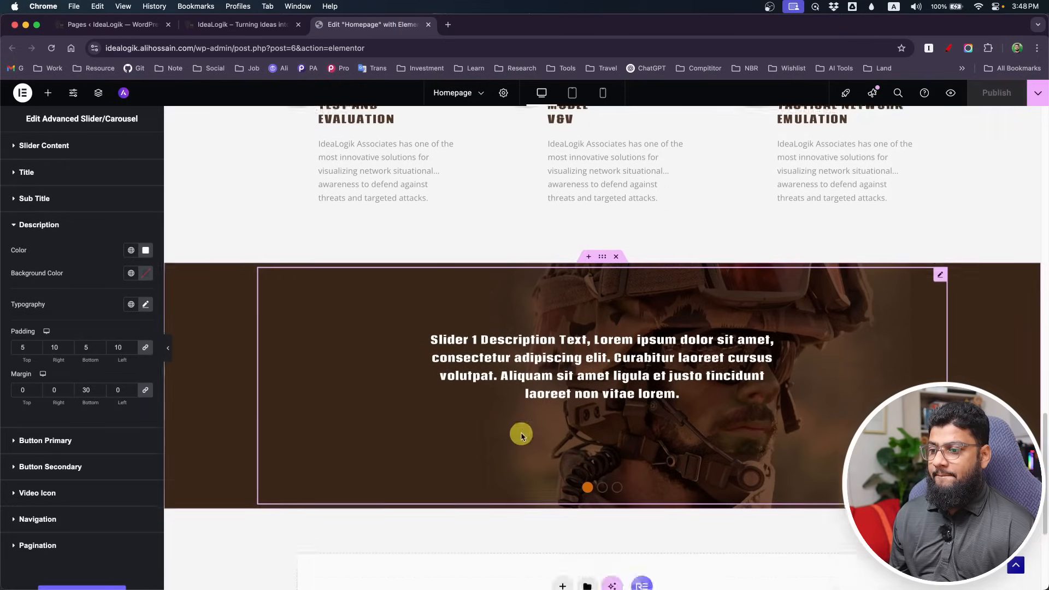
scroll(521, 435, "down", 2)
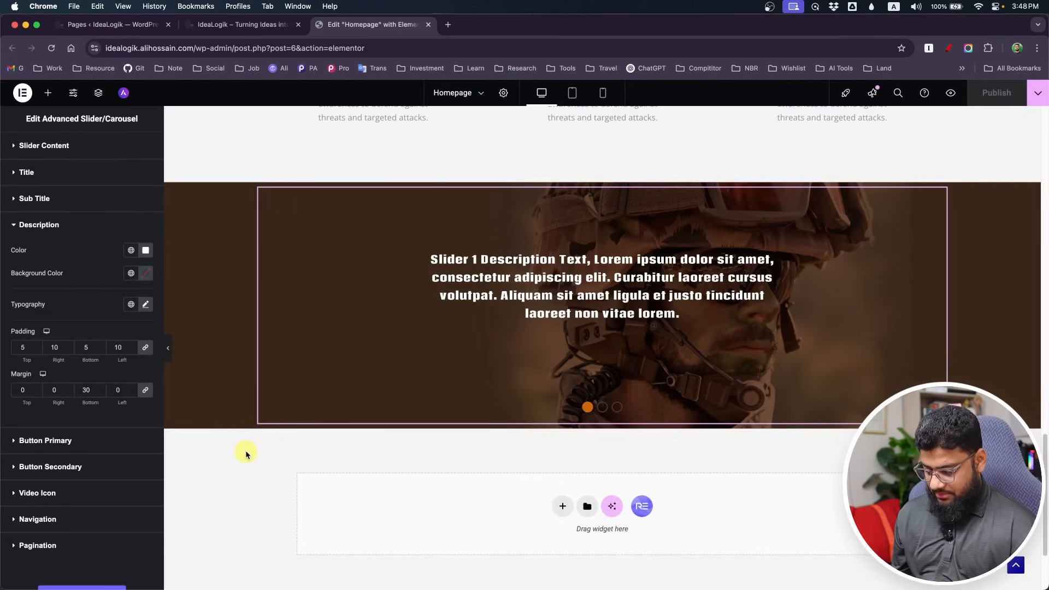
key("super+Tab")
scroll(257, 438, "down", 5)
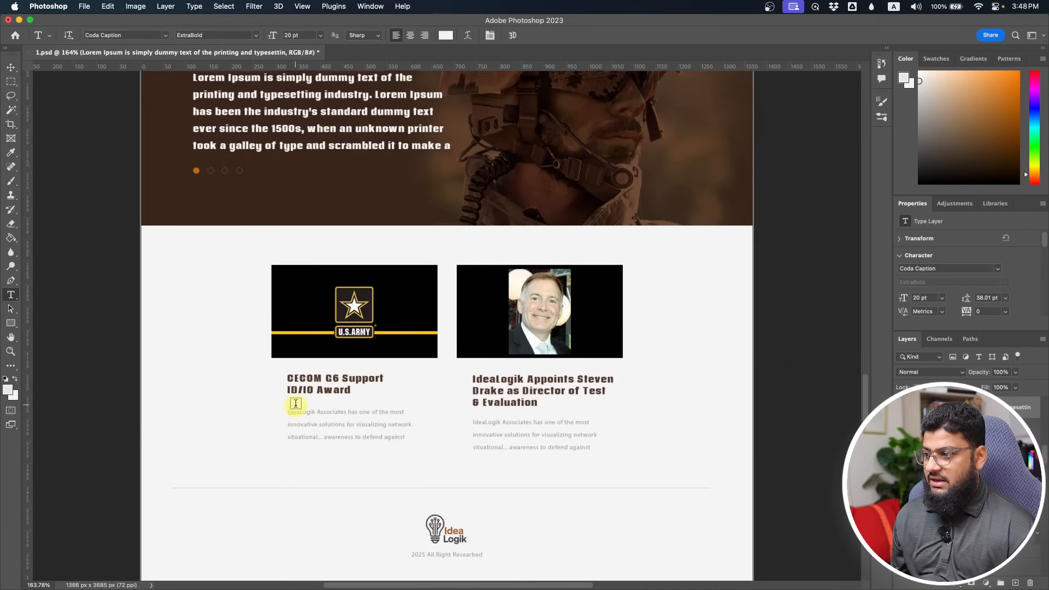
key("super+Tab")
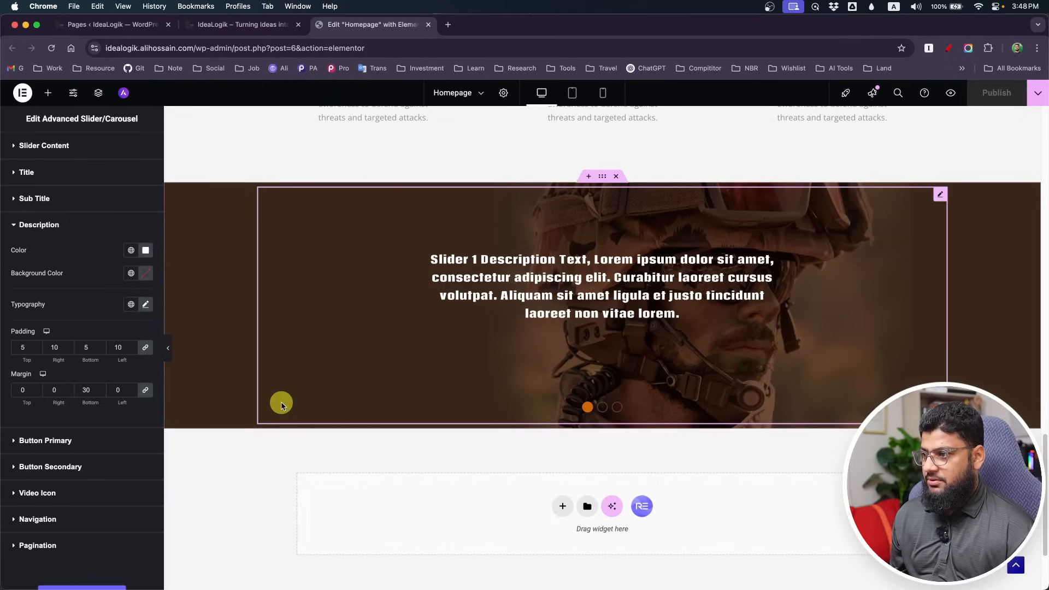
- Insert a two-column flexbox section below the slider, measuring the news cards' width in the mockup
left_click(566, 387)
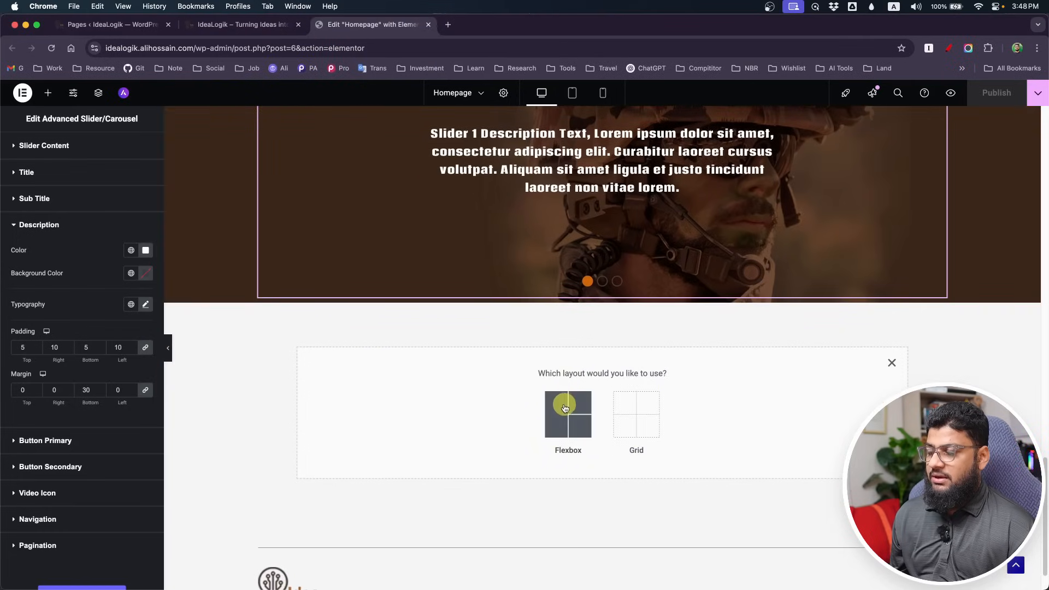
left_click(565, 406)
left_click(573, 414)
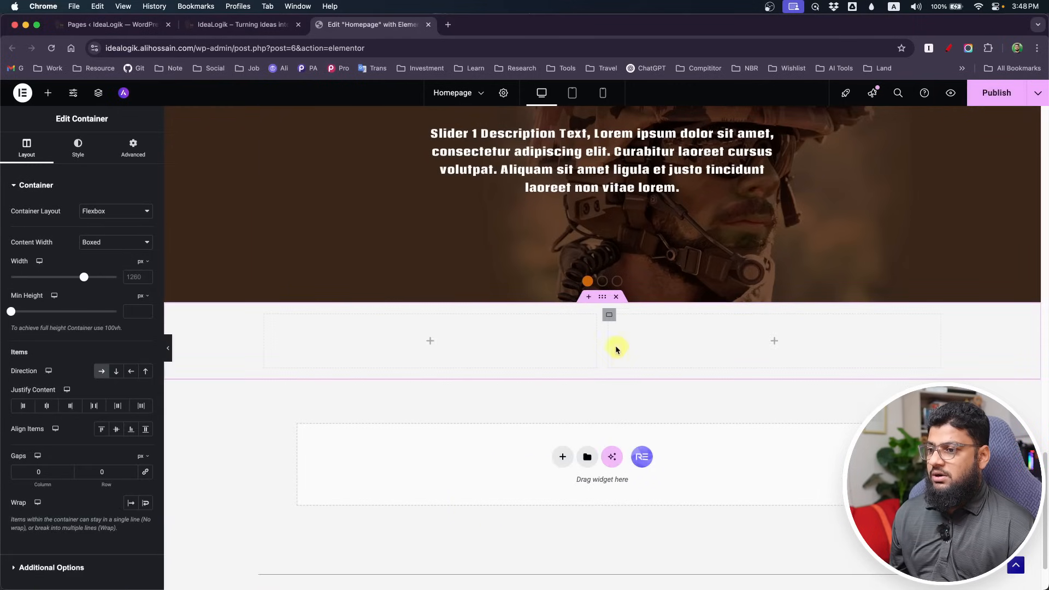
key("super+Tab")
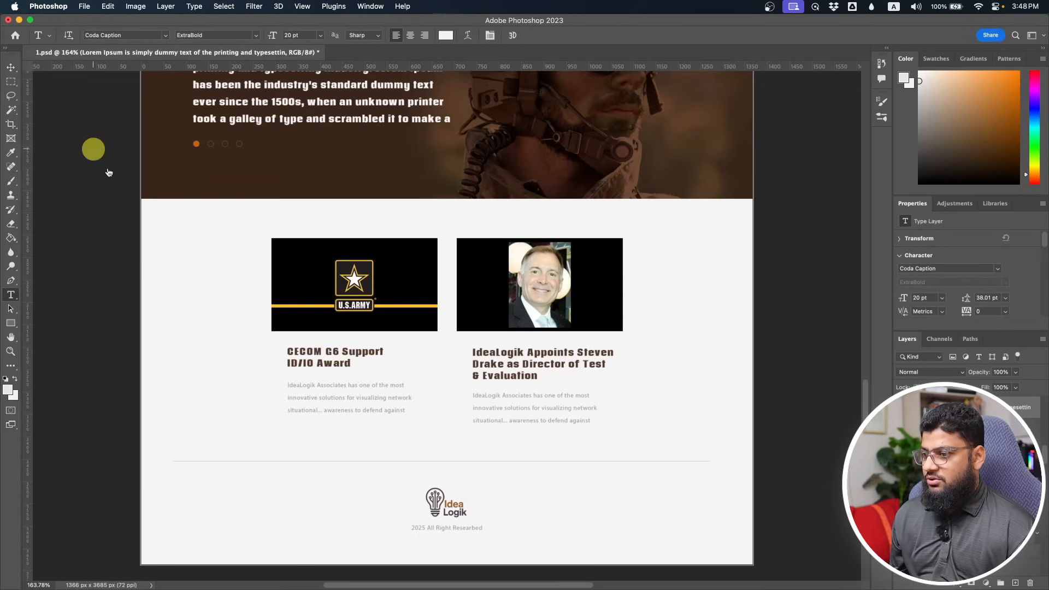
left_click(12, 81)
left_click_drag(268, 236, 625, 341)
key("super+Tab")
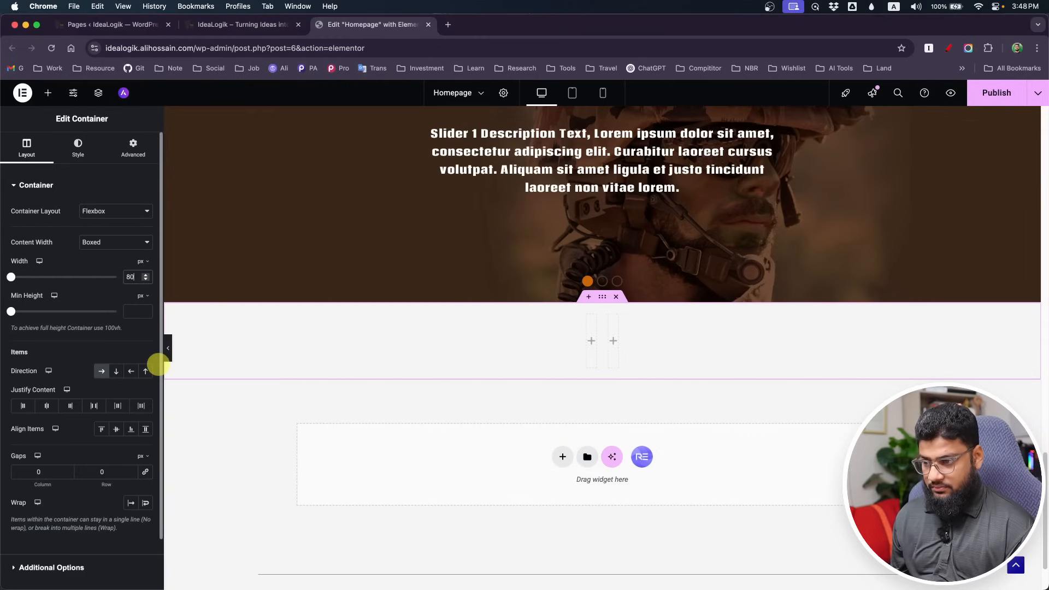
- Add an Image widget in the first column showing the U.S. Army image
left_click(499, 342)
left_click_drag(115, 333, 449, 350)
left_click(51, 270)
left_click(432, 225)
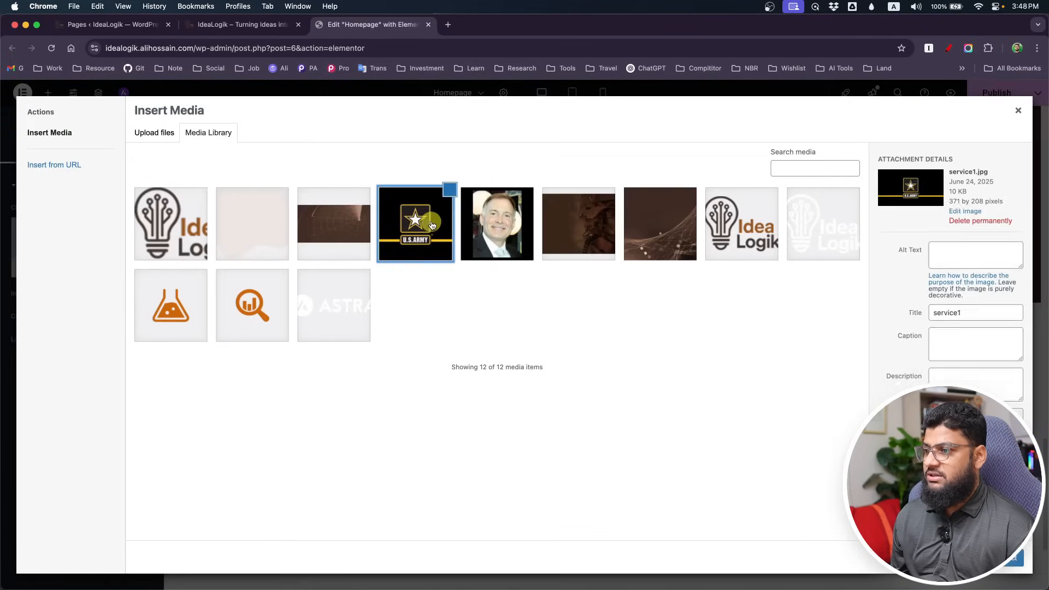
left_click(1011, 558)
- Duplicate the TEST AND EVALUATION heading and move the copy under the U.S. Army image
key("super+Tab")
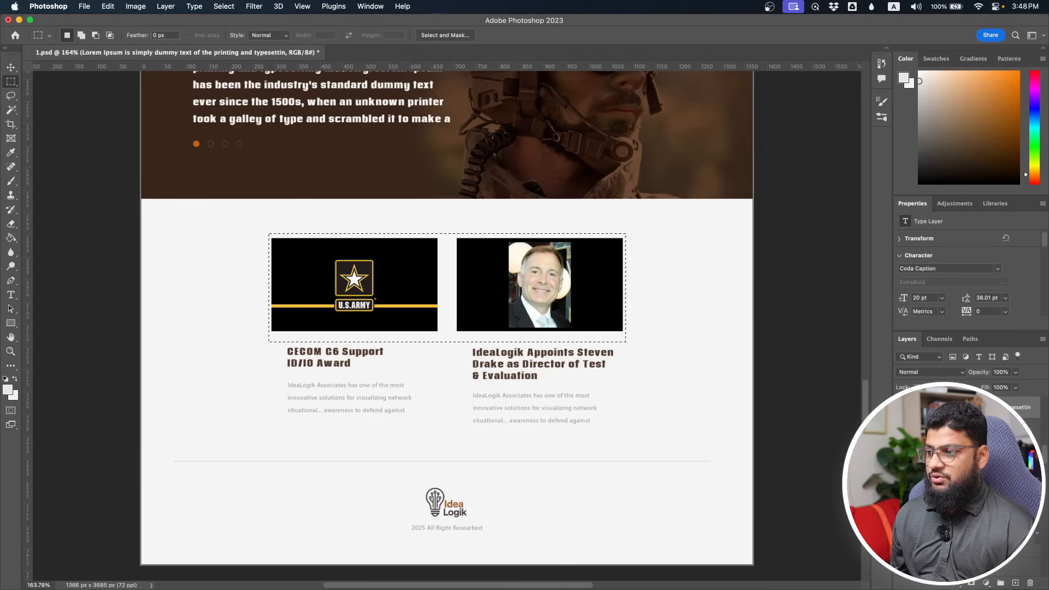
scroll(241, 313, "up", 10)
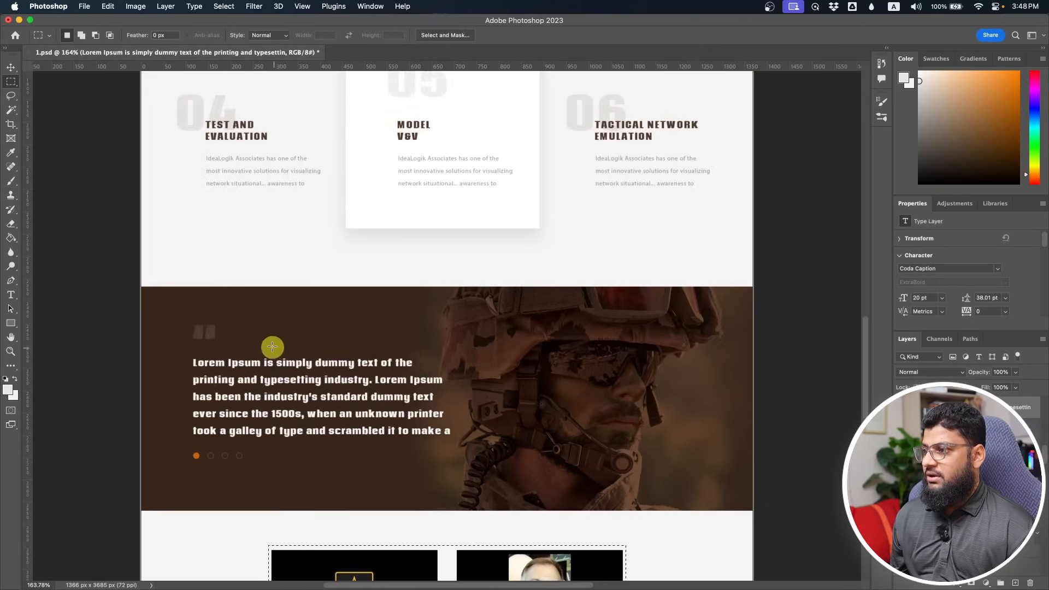
key("super+Tab")
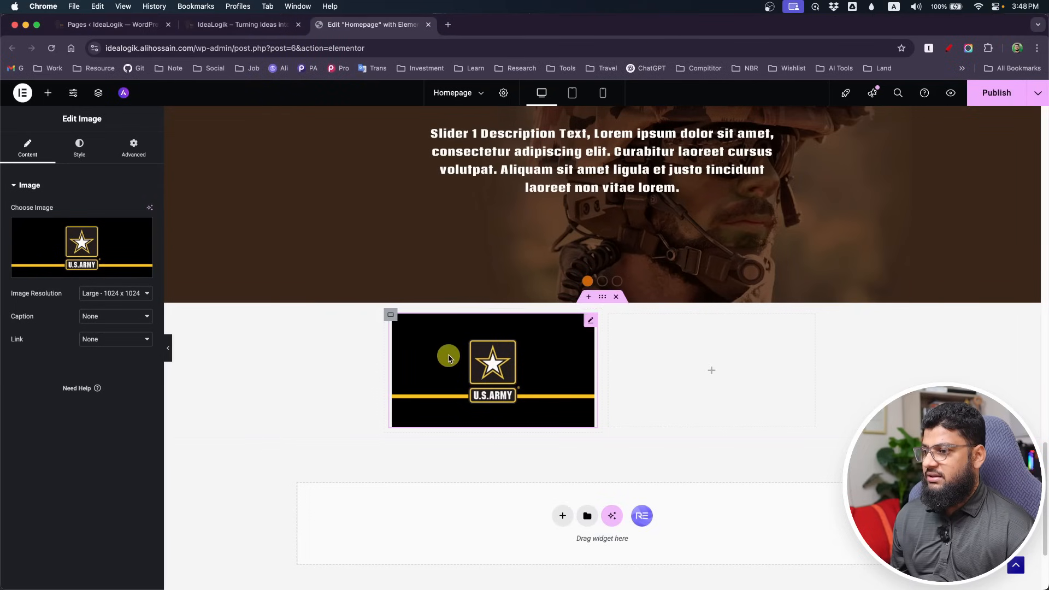
scroll(424, 307, "up", 8)
right_click(454, 160)
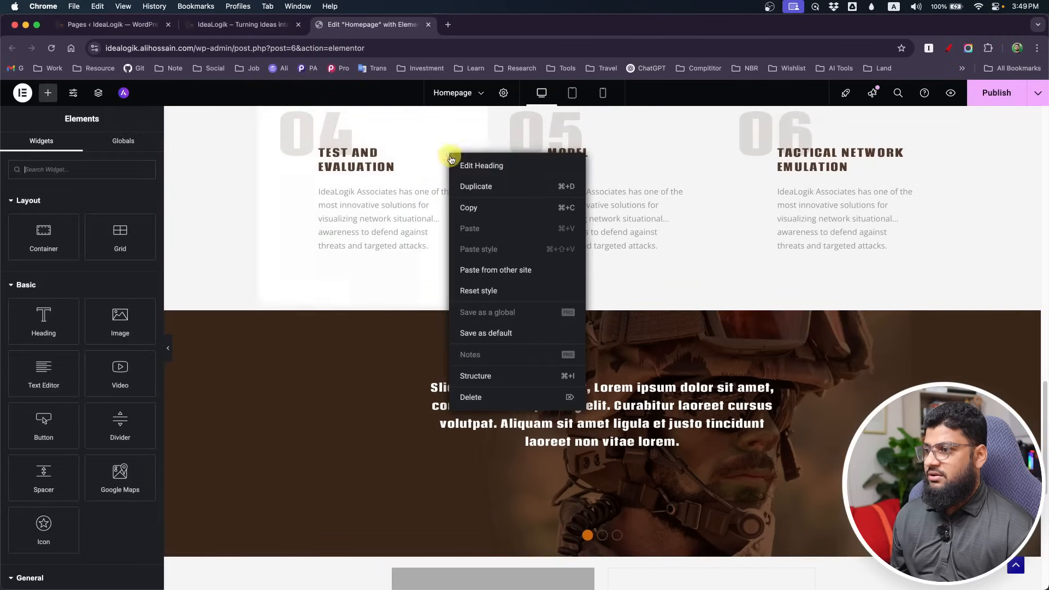
left_click(463, 181)
left_click_drag(462, 188, 490, 369)
- Copy the 'CECOM G6 Support ID/IQ Award' heading text from the mockup to edit the copied heading
key("super+Tab")
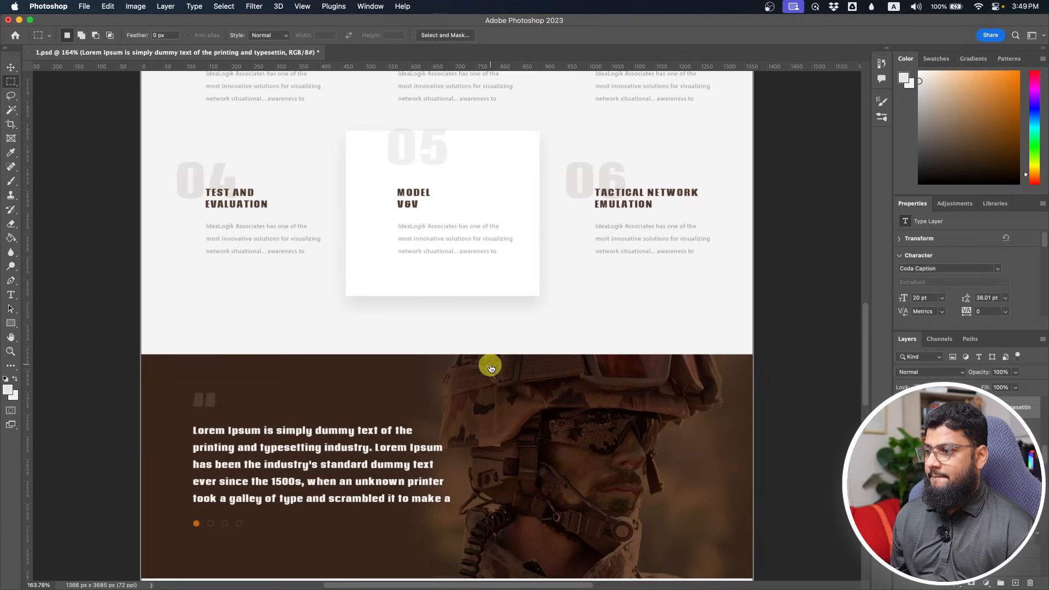
scroll(277, 369, "down", 10)
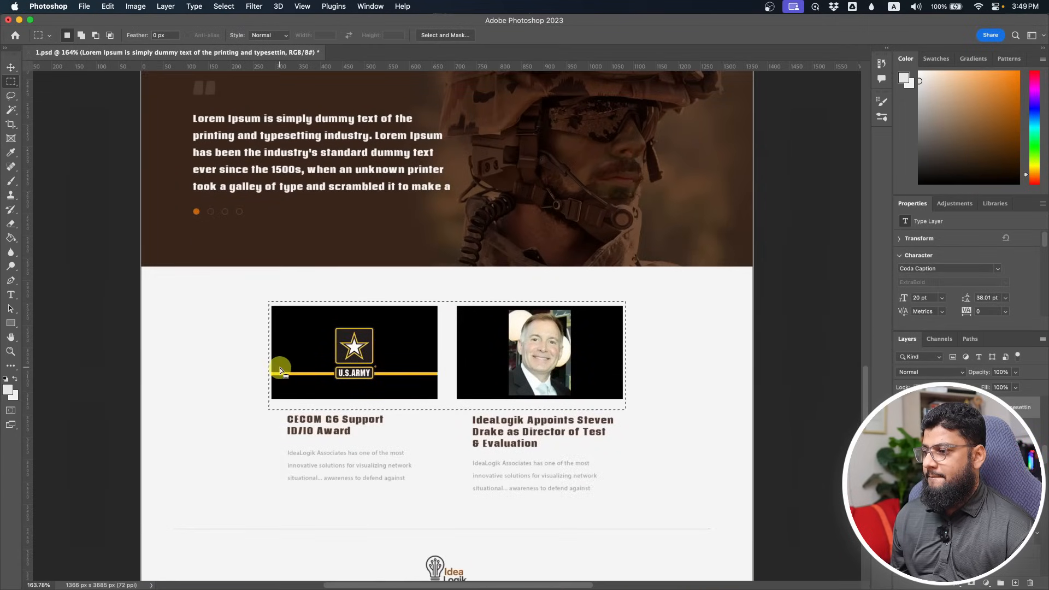
left_click(10, 294)
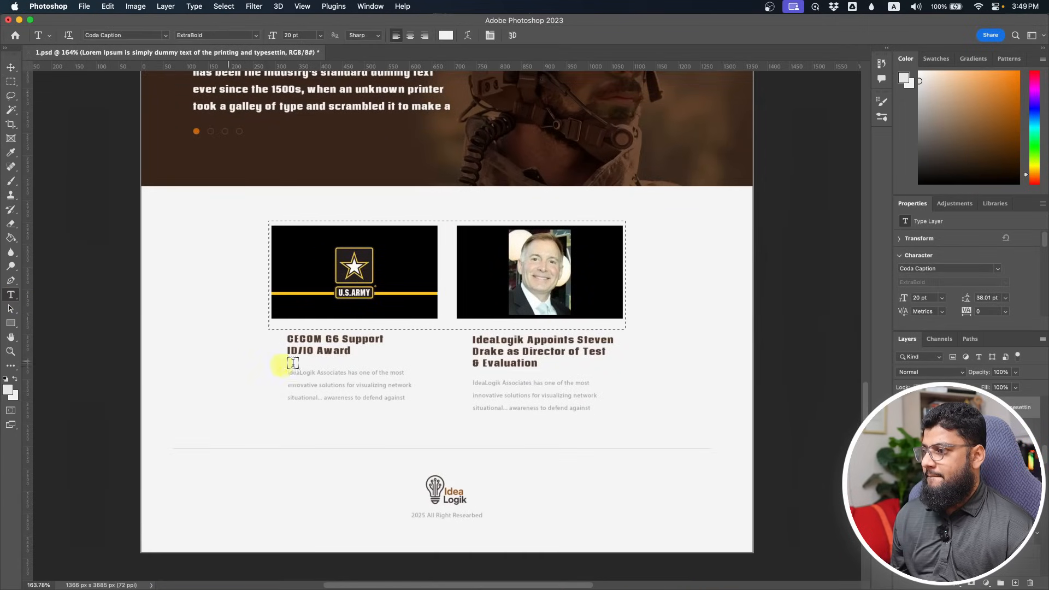
left_click(305, 338)
key("ctrl+a")
key("super+c")
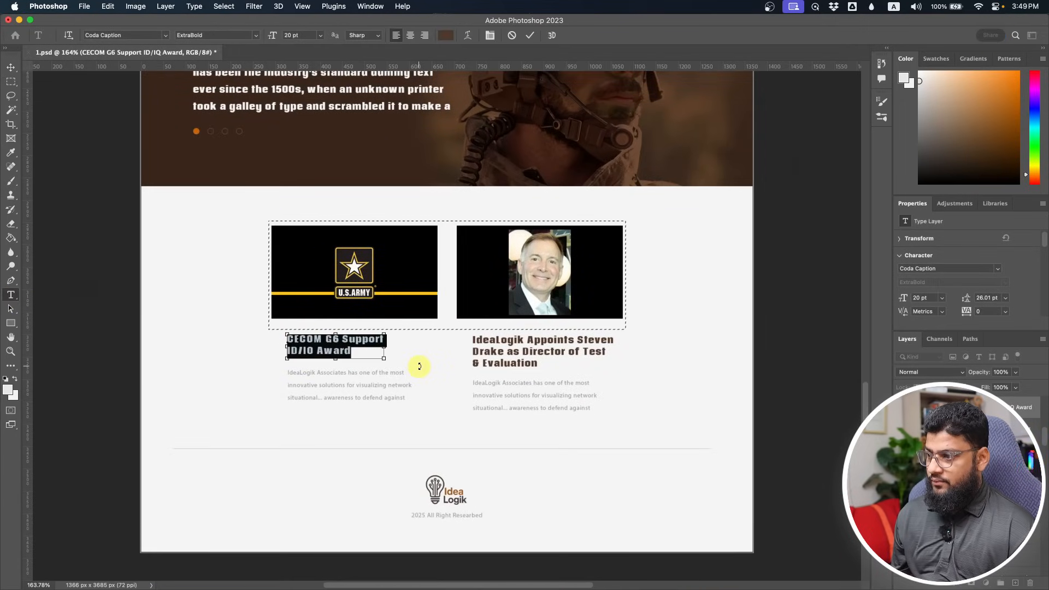
key("super+Tab")
left_click(80, 249)
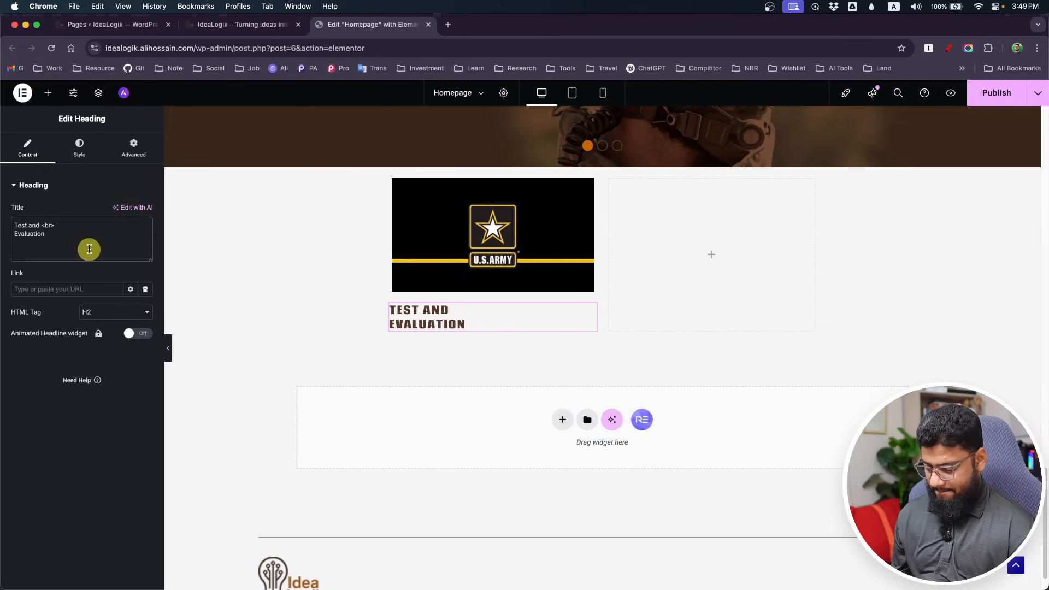
- Paste 'CECOM G6 Support ID/IQ Award' as the heading title and add a Text Editor below it
key("super+a")
key("super+v")
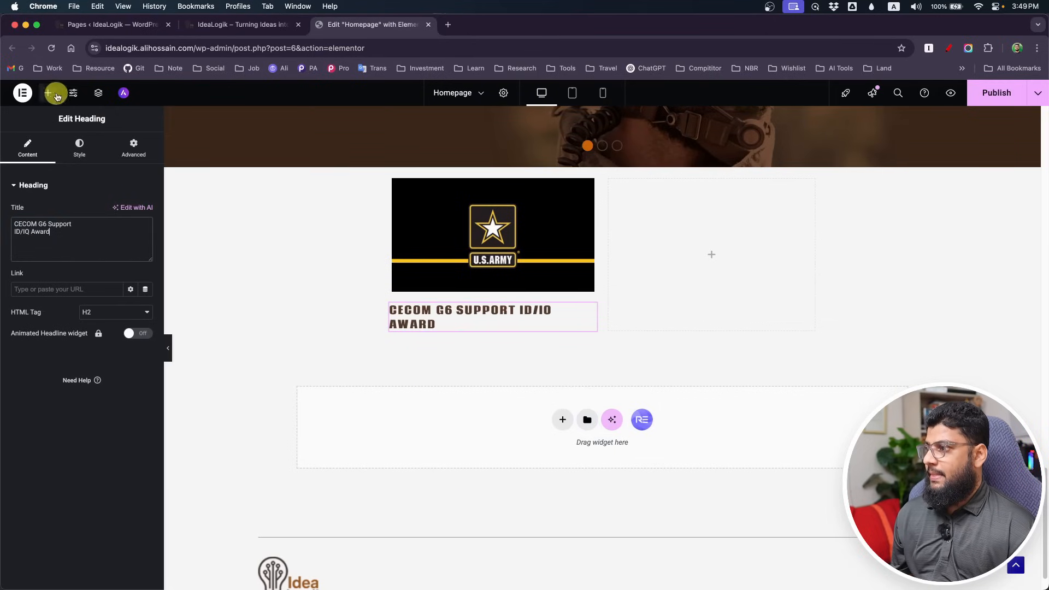
left_click(48, 93)
left_click_drag(47, 390, 434, 335)
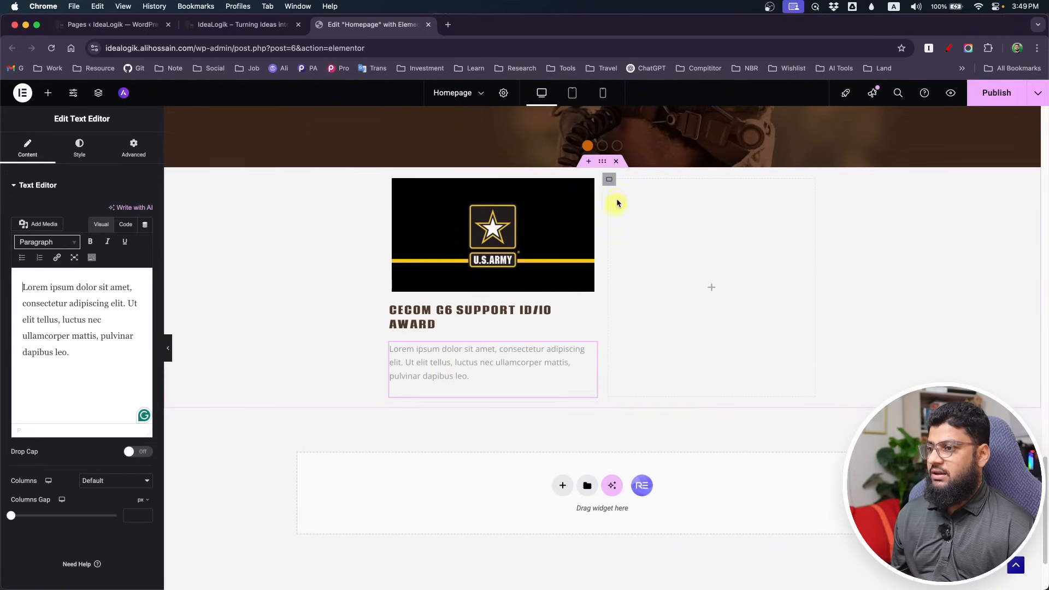
- Duplicate the award heading and placeholder text block into the empty right column
right_click(598, 186)
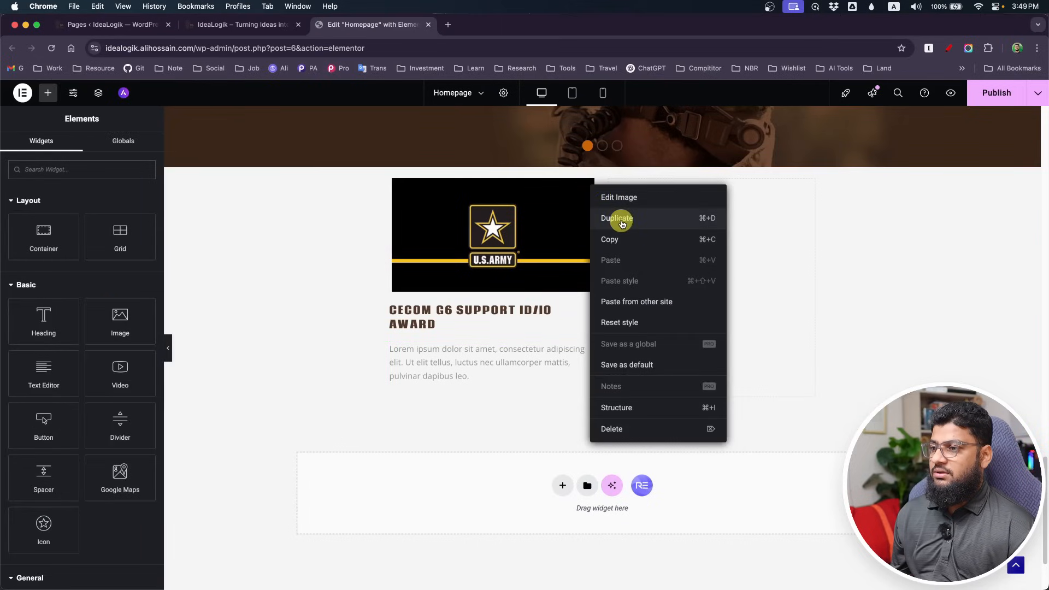
left_click(618, 319)
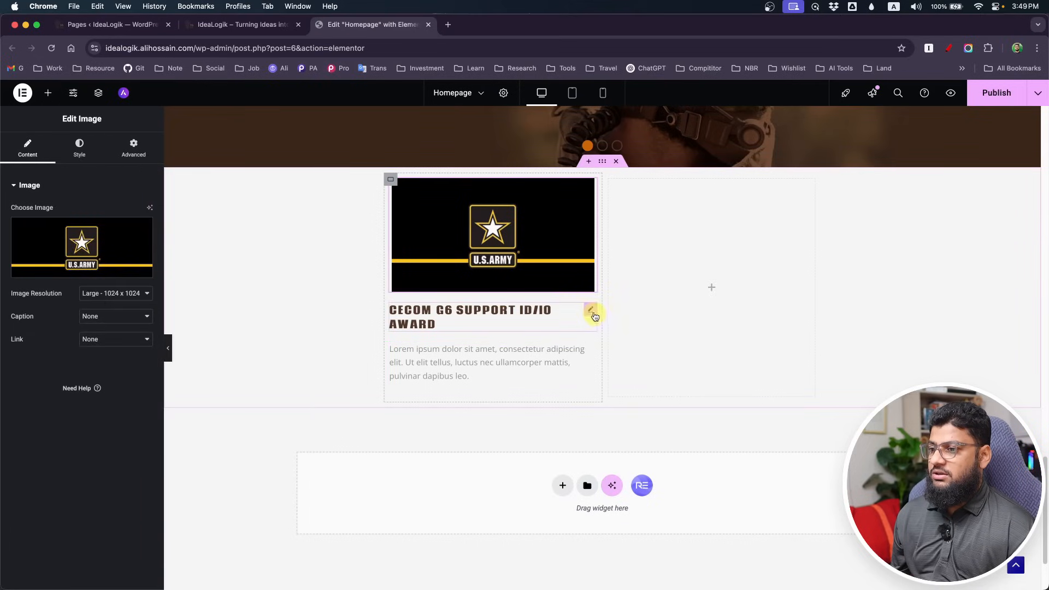
right_click(596, 315)
left_click(610, 339)
left_click_drag(591, 356, 740, 306)
right_click(594, 355)
left_click(617, 365)
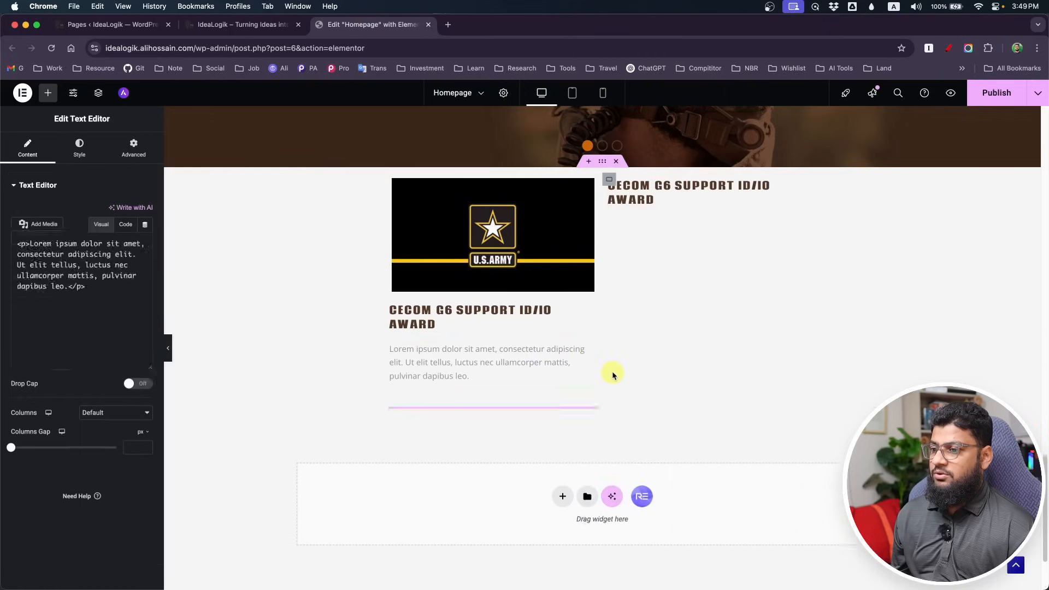
left_click_drag(588, 414, 697, 308)
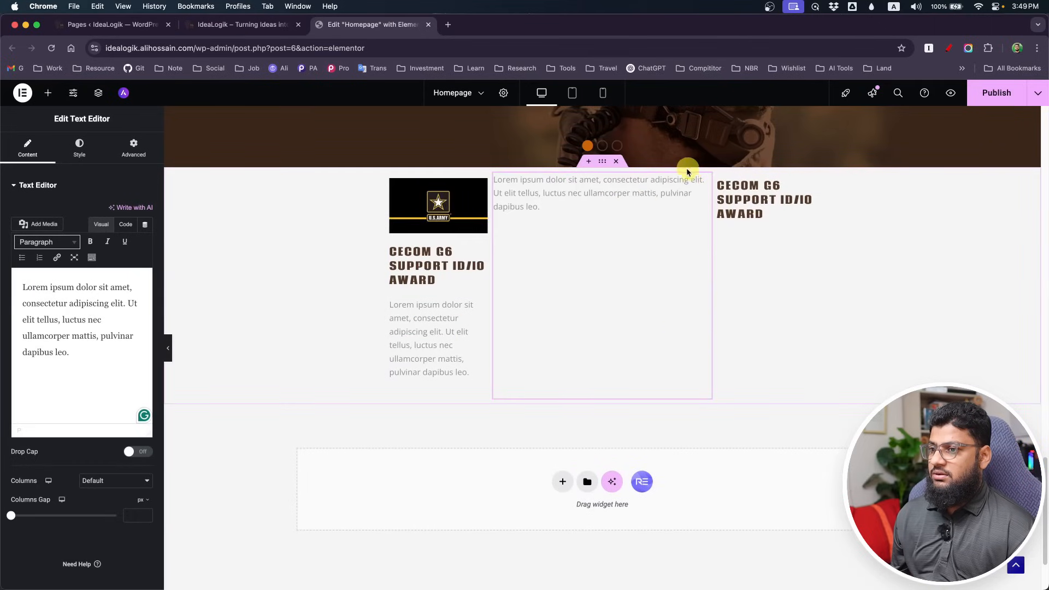
left_click_drag(702, 183, 492, 391)
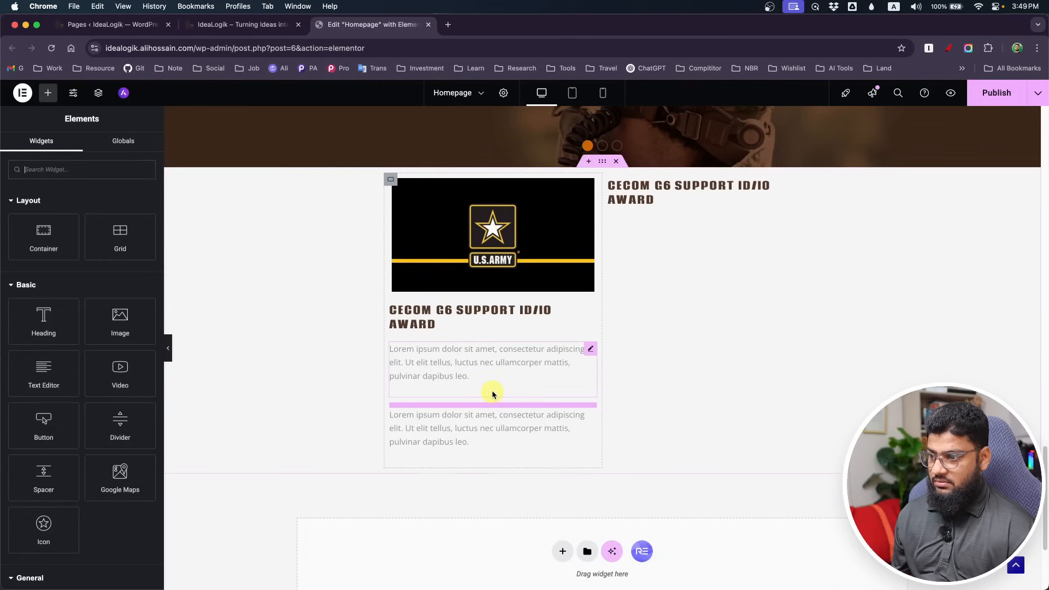
left_click_drag(592, 417, 672, 216)
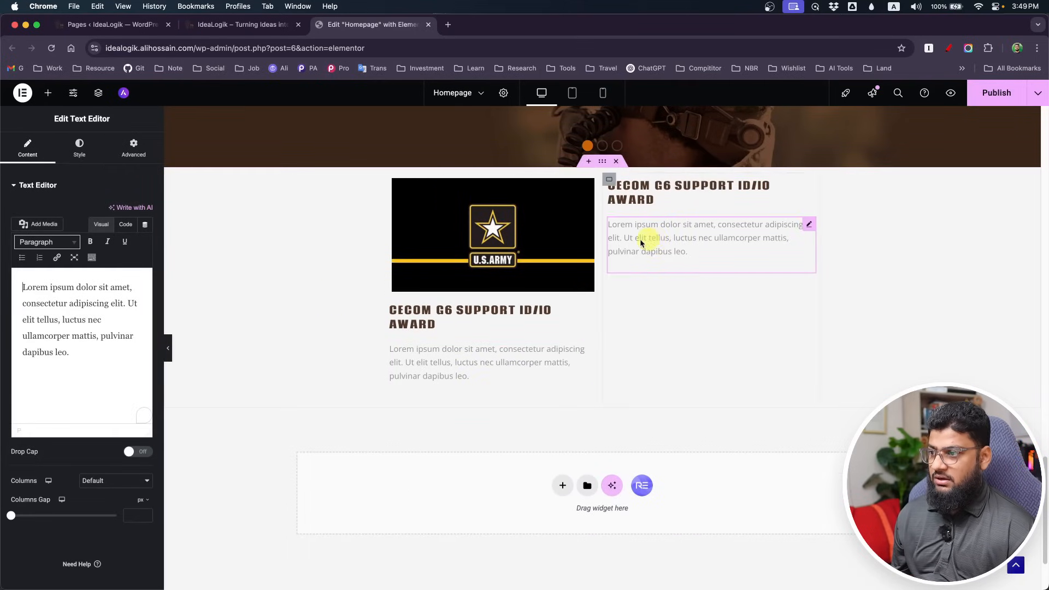
- Add an Image widget above the right column's heading showing the portrait photo from Media Library
left_click(48, 93)
left_click_drag(120, 322, 661, 186)
left_click(77, 270)
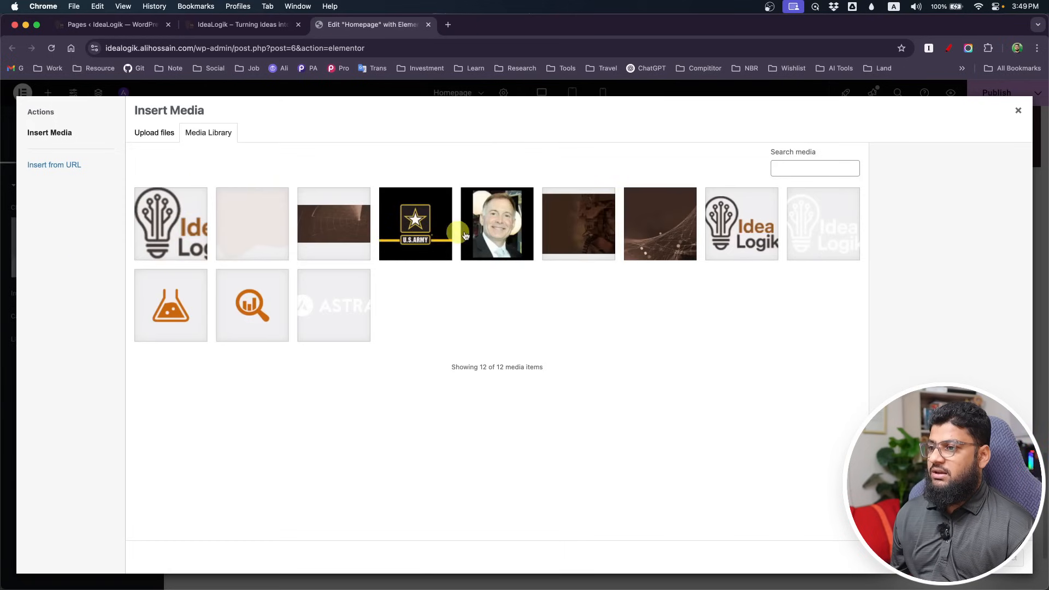
left_click(465, 236)
left_click(1007, 558)
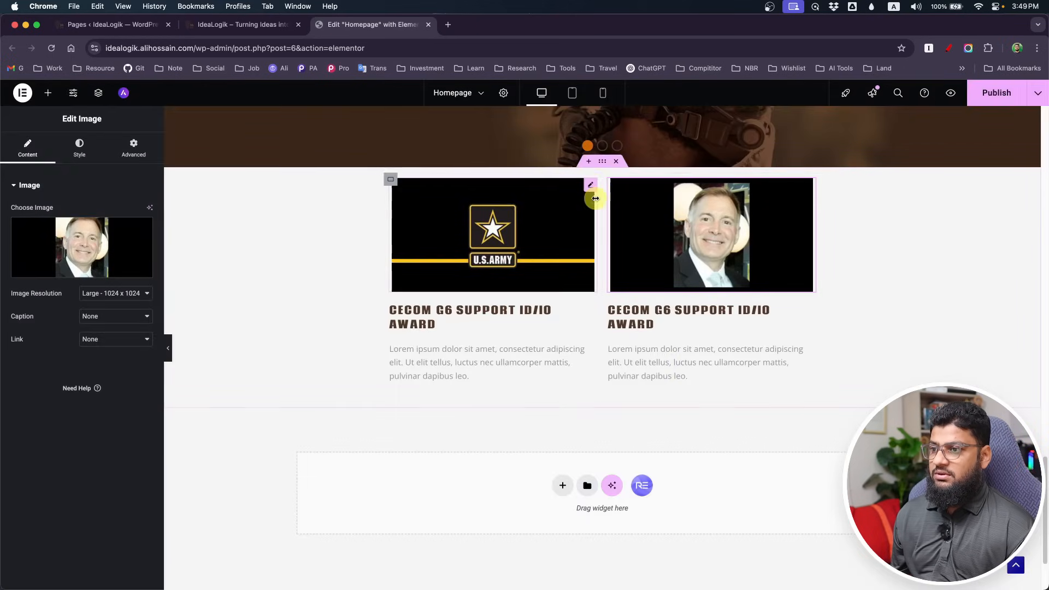
left_click(603, 165)
- Give the award section 60 px top, 40 px bottom and 15 px side padding
left_click(144, 156)
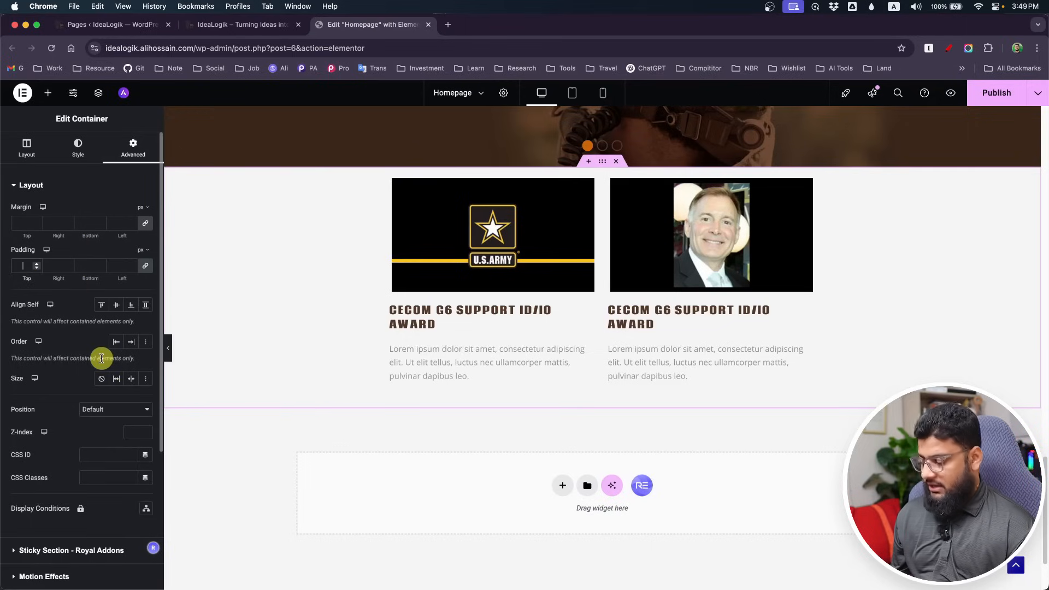
type("15")
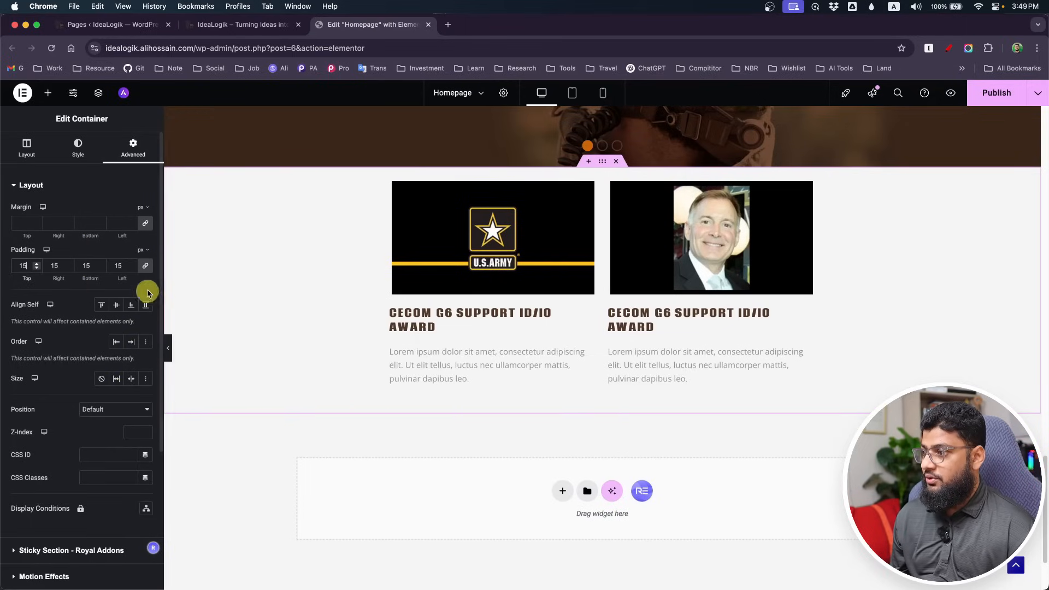
left_click(30, 266)
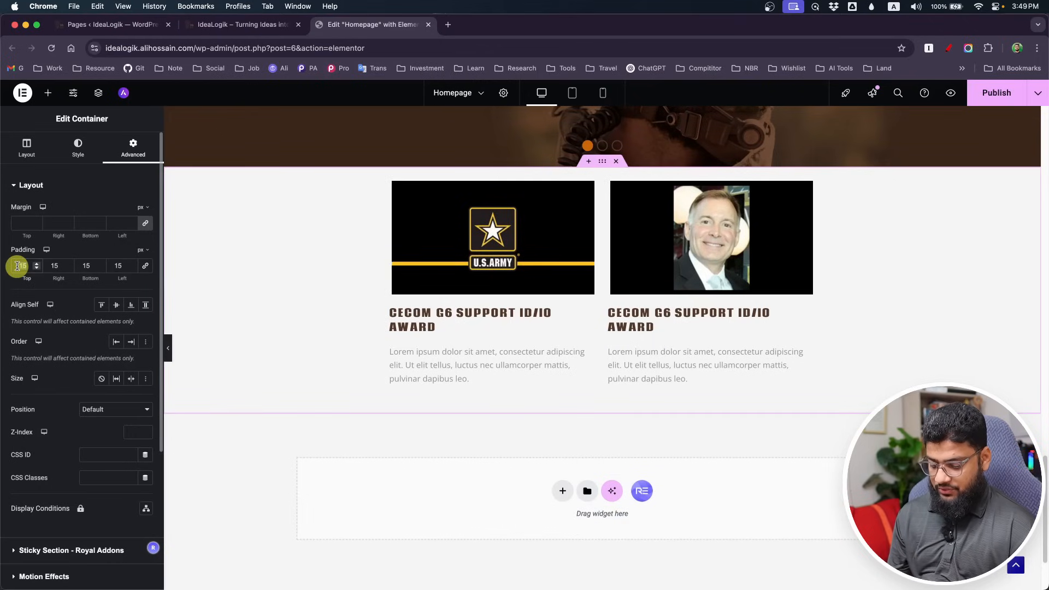
type("60")
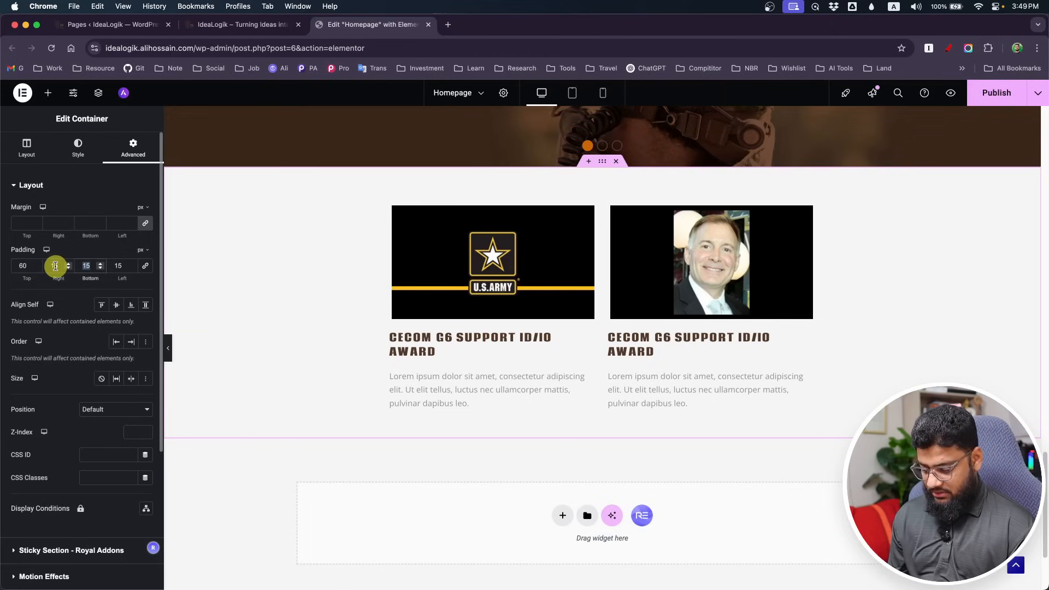
type("40")
- Publish the homepage and preview it at tablet and mobile widths
left_click(997, 91)
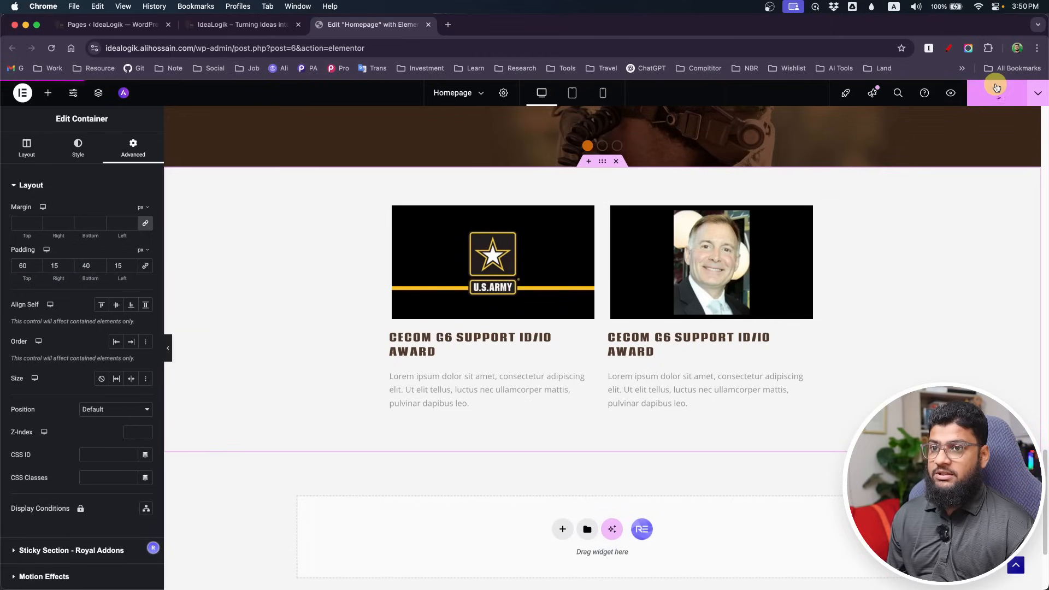
left_click(572, 93)
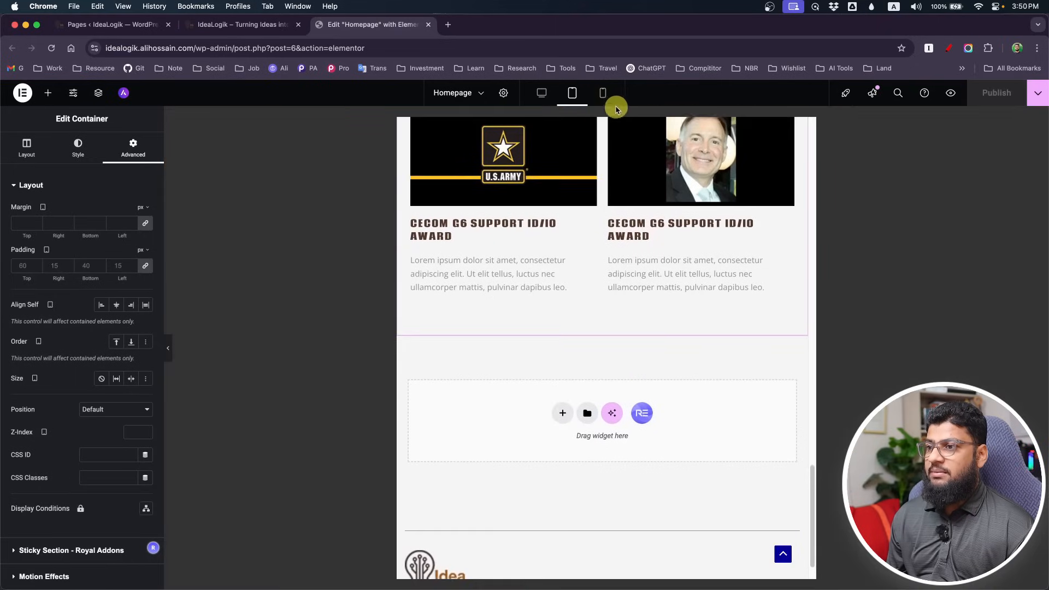
left_click(605, 93)
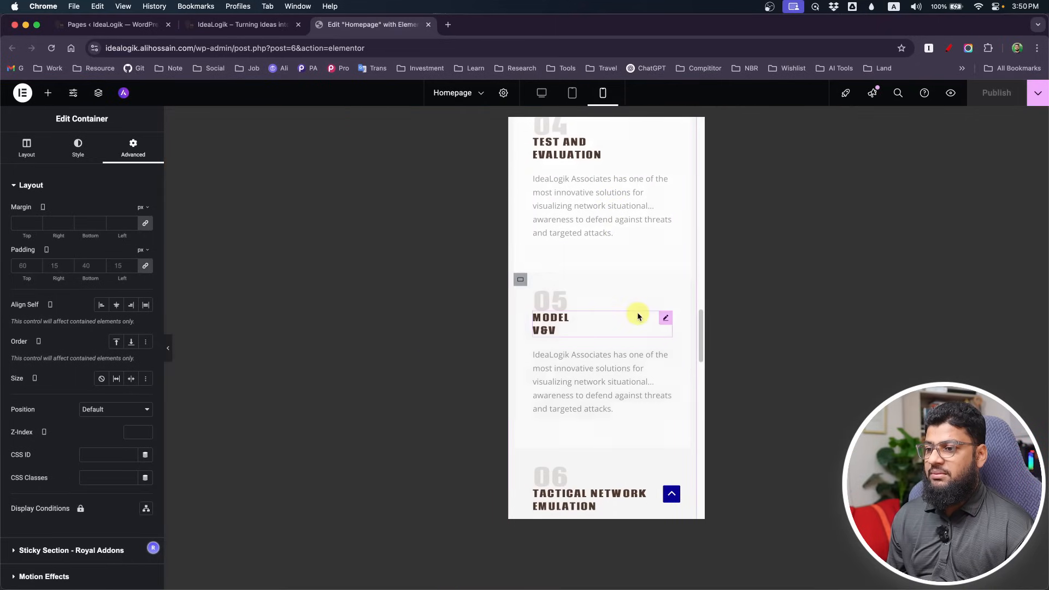
scroll(649, 349, "down", 15)
scroll(650, 345, "up", 5)
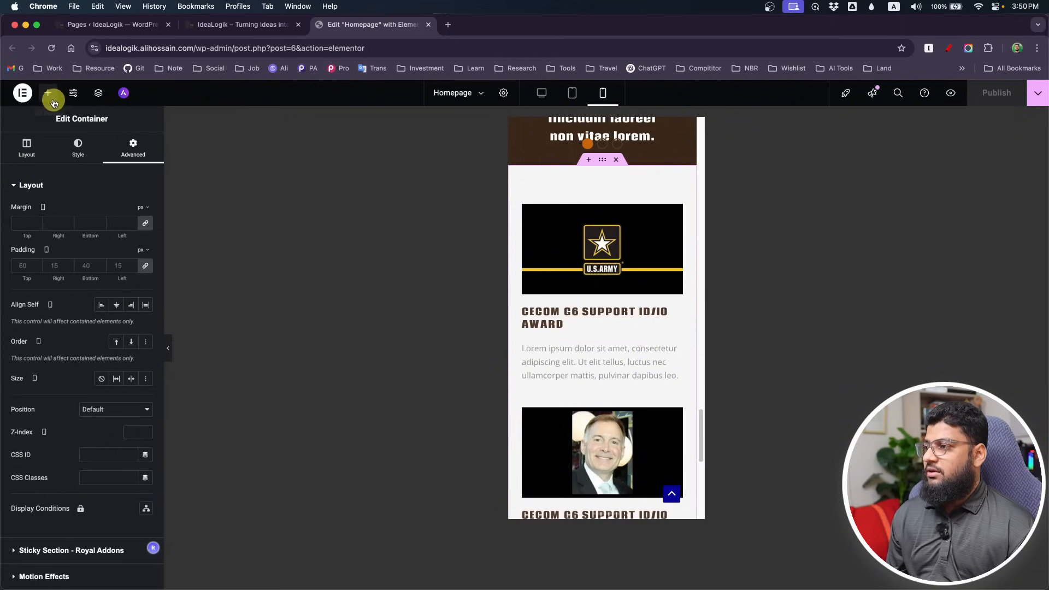
- Save the page as the 'Homepage' template in the site library and close the library
left_click(1038, 93)
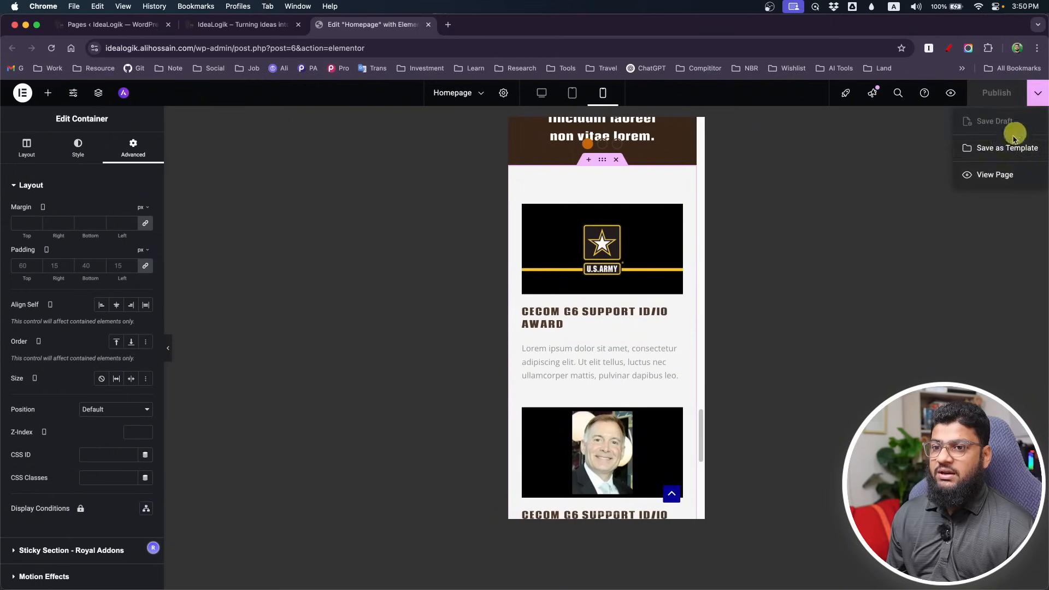
left_click(1001, 145)
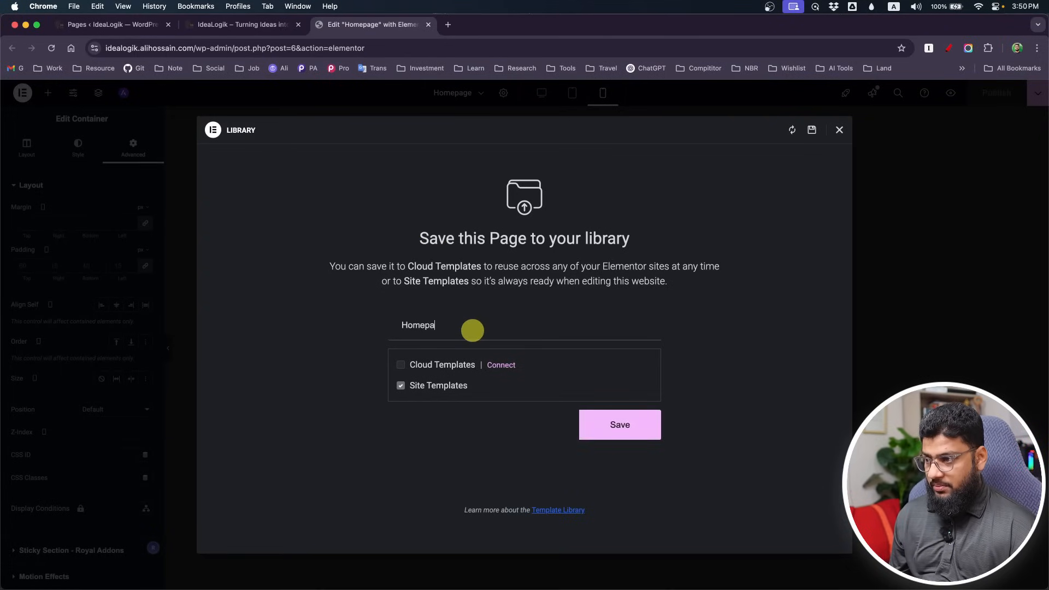
left_click(624, 426)
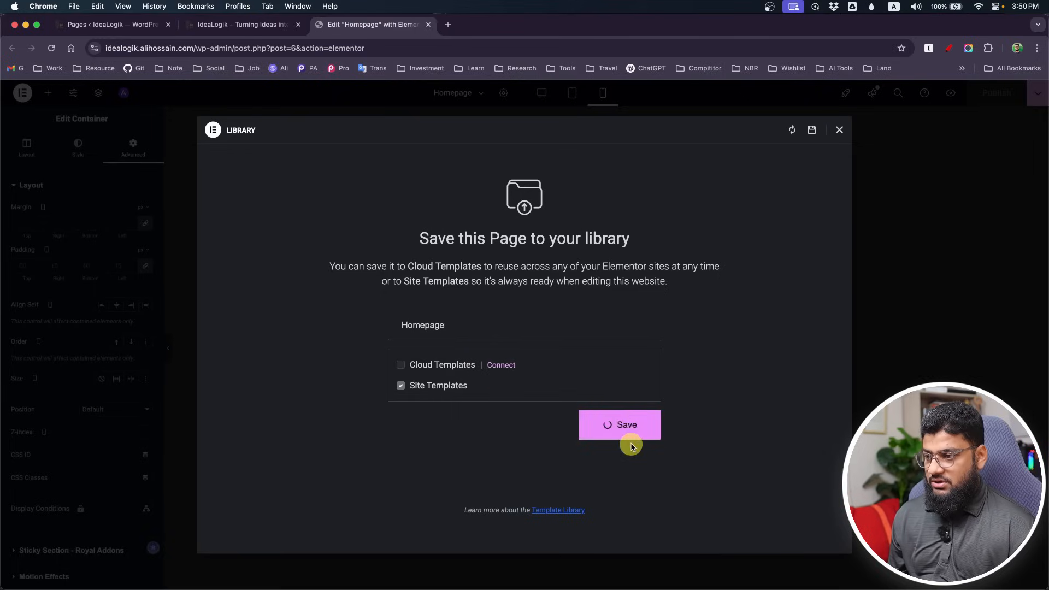
left_click(842, 131)
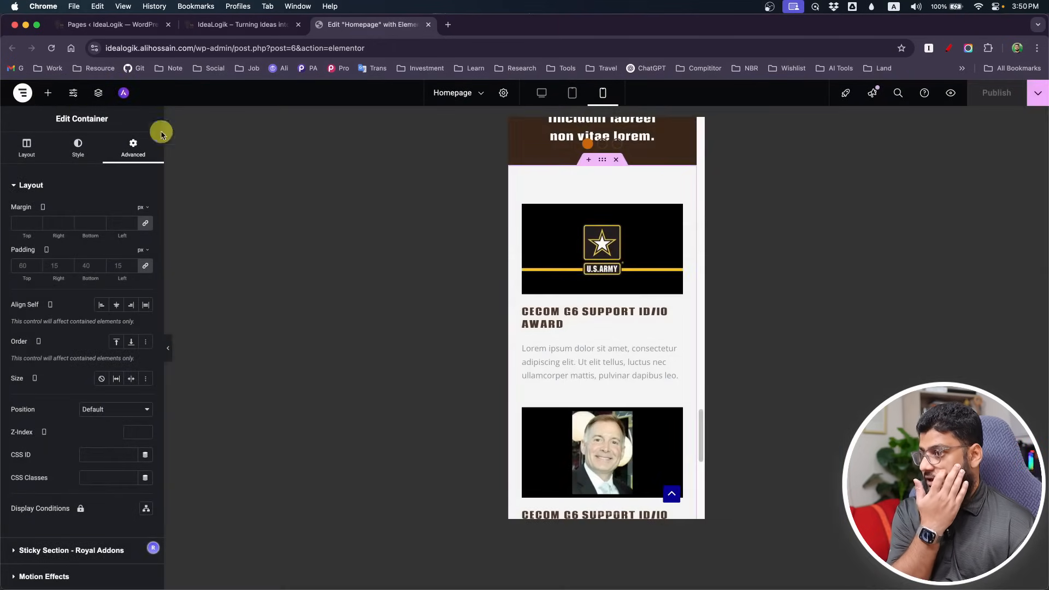
left_click(24, 94)
- Return to WordPress and install the Contact Form 7 plugin from a 'contact form' search
left_click(62, 204)
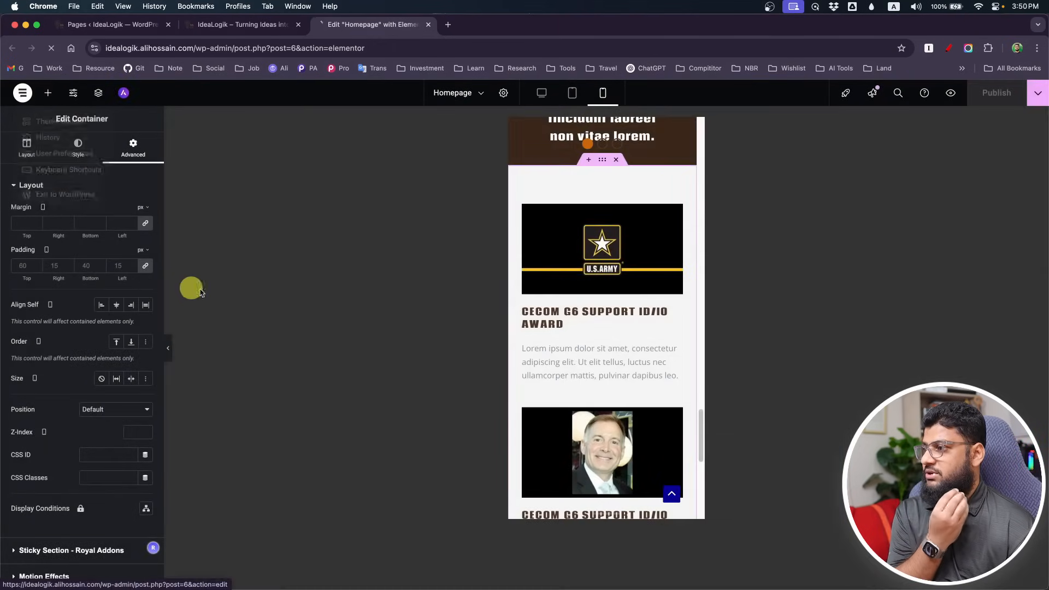
left_click(15, 114)
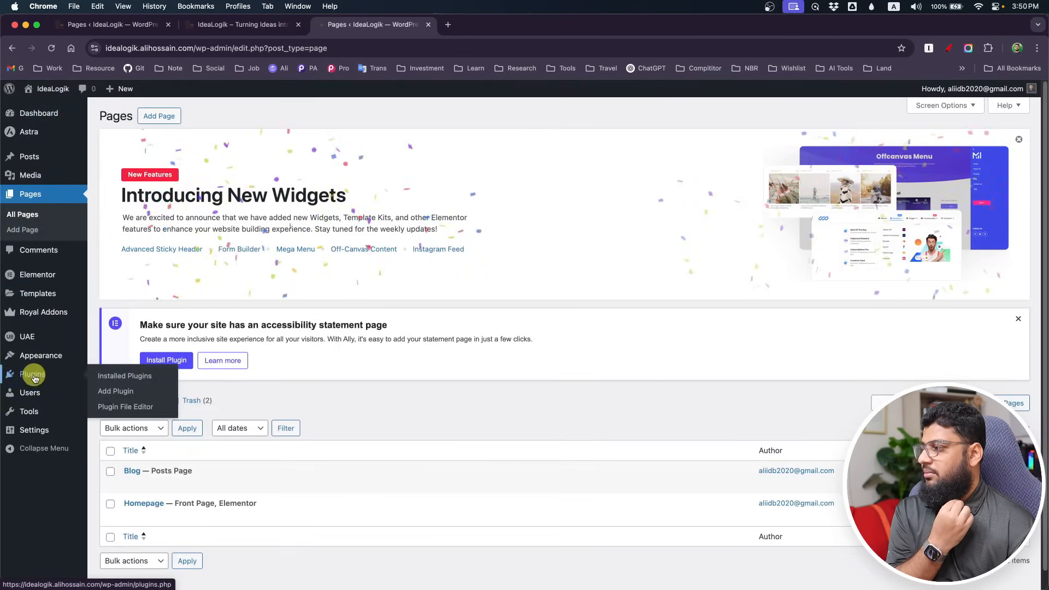
mouse_move(41, 380)
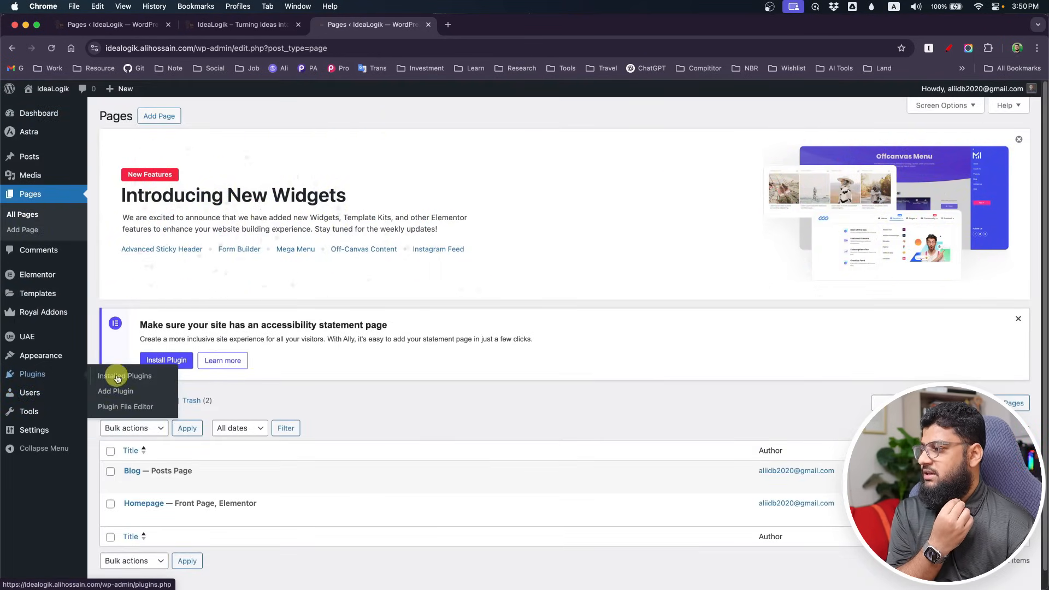
left_click(129, 390)
left_click(891, 327)
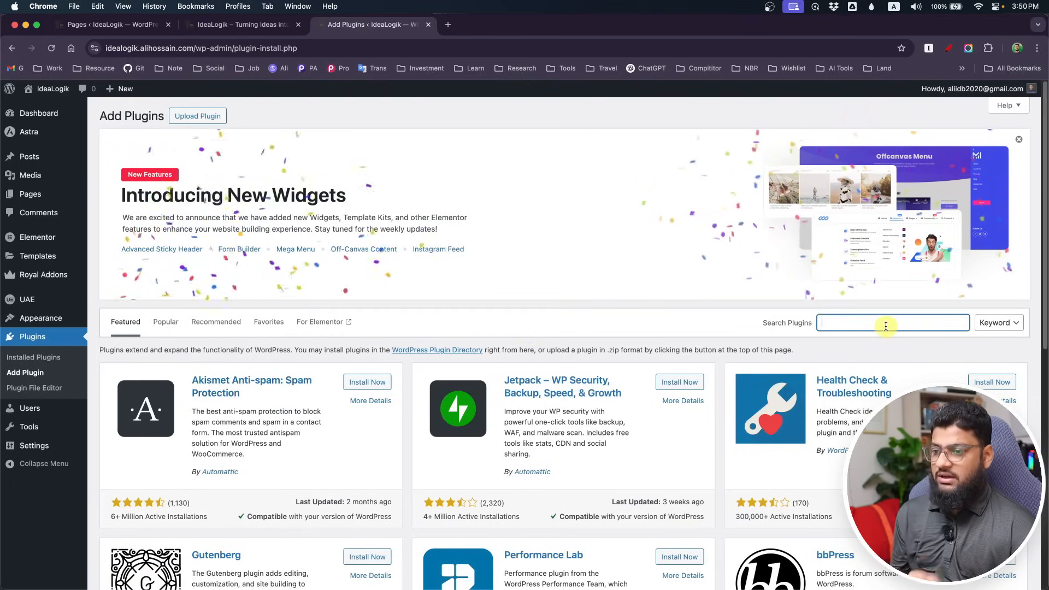
type("contact")
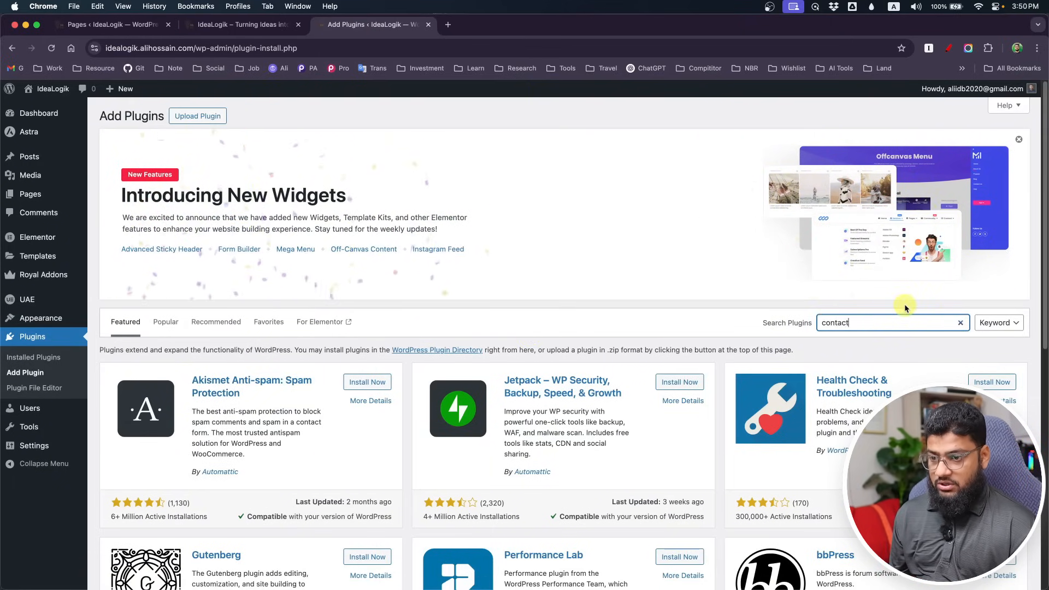
type(" form")
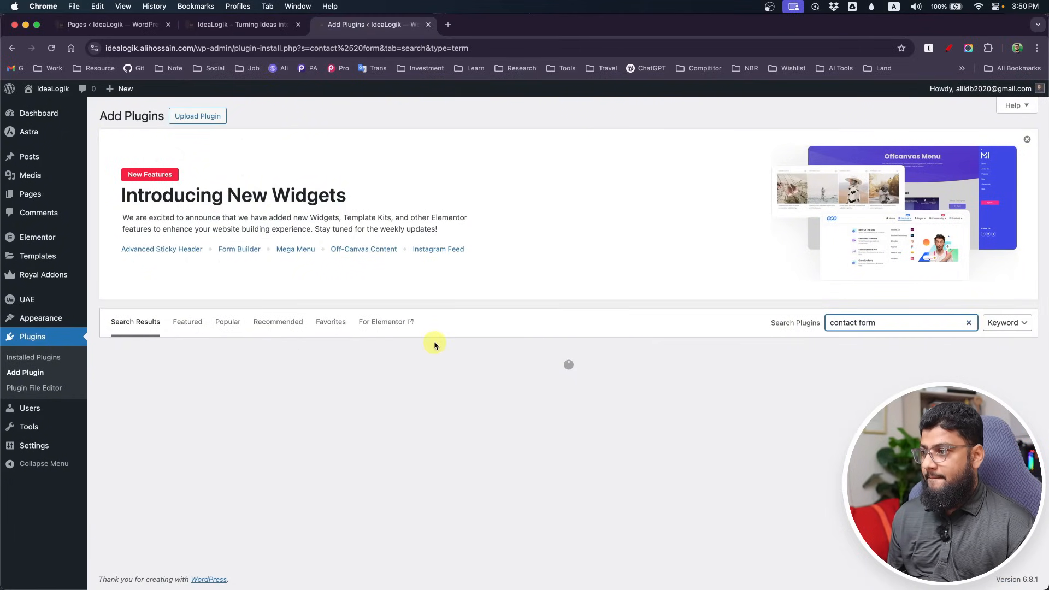
scroll(390, 383, "down", 3)
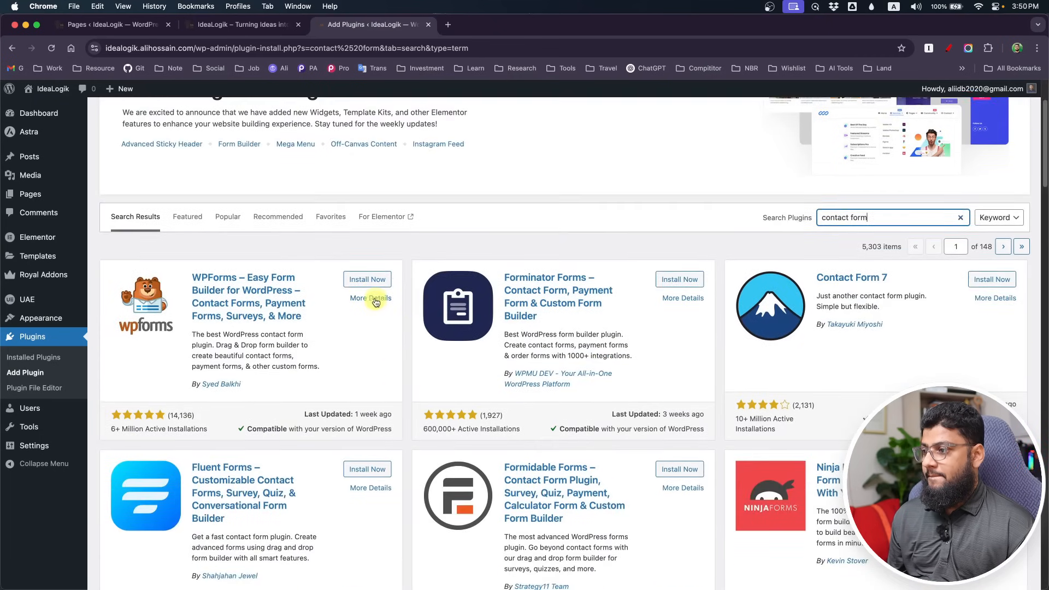
left_click(1001, 281)
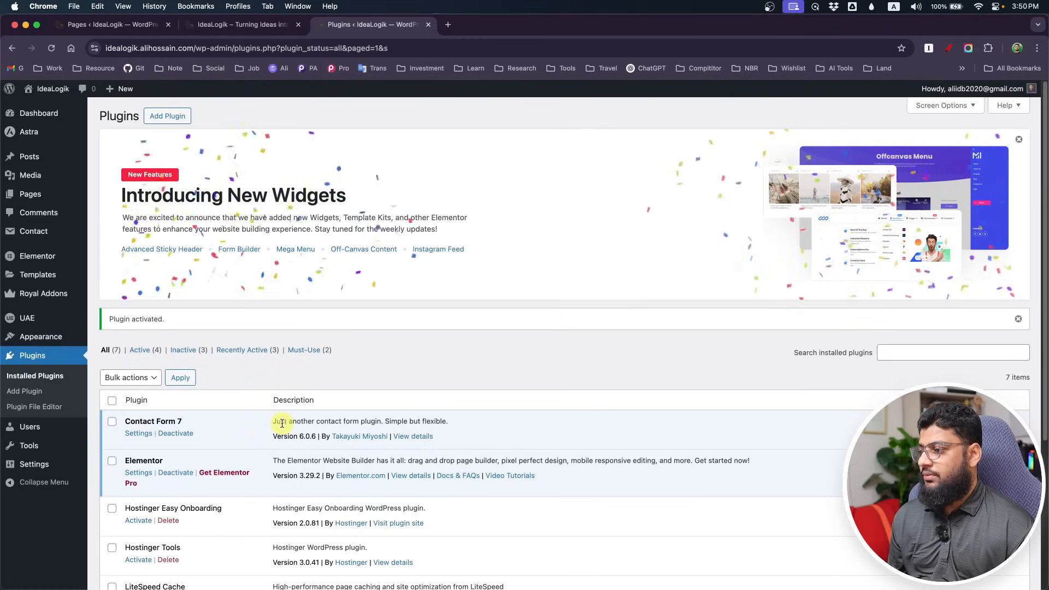
- Copy the Contact form 1 shortcode and start a new blank page
left_click(36, 233)
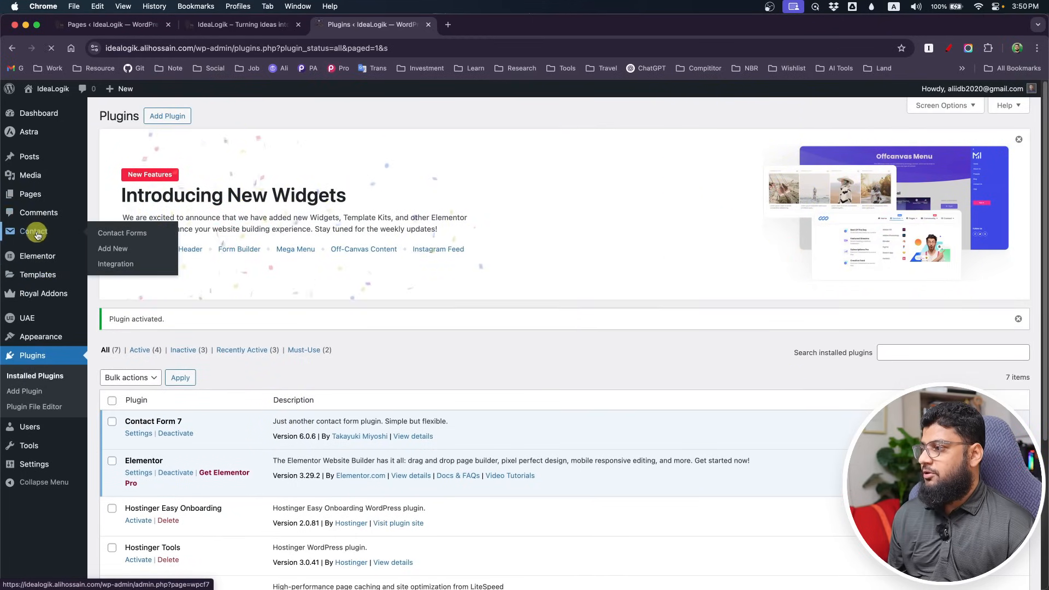
left_click(530, 540)
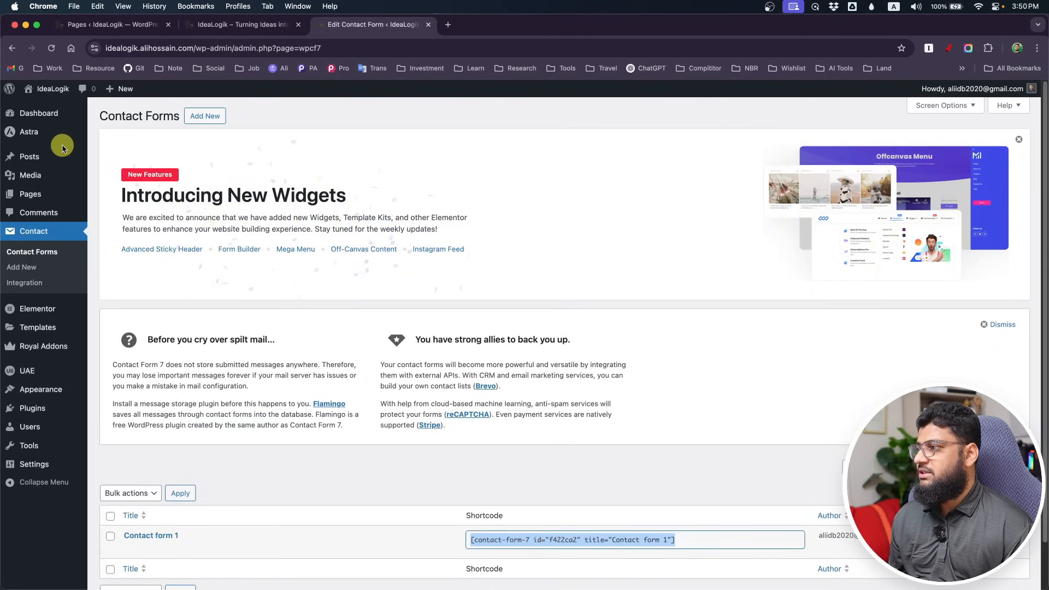
mouse_move(37, 195)
left_click(103, 212)
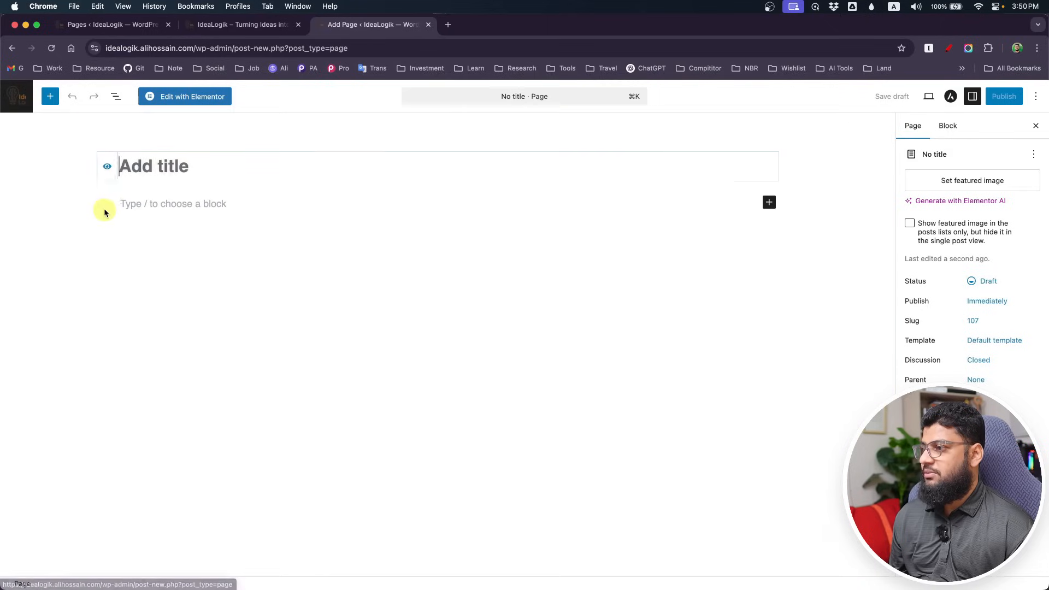
- Title the page 'Contact Us', assign the Elementor Full Width template, and publish it
type("Contact Us")
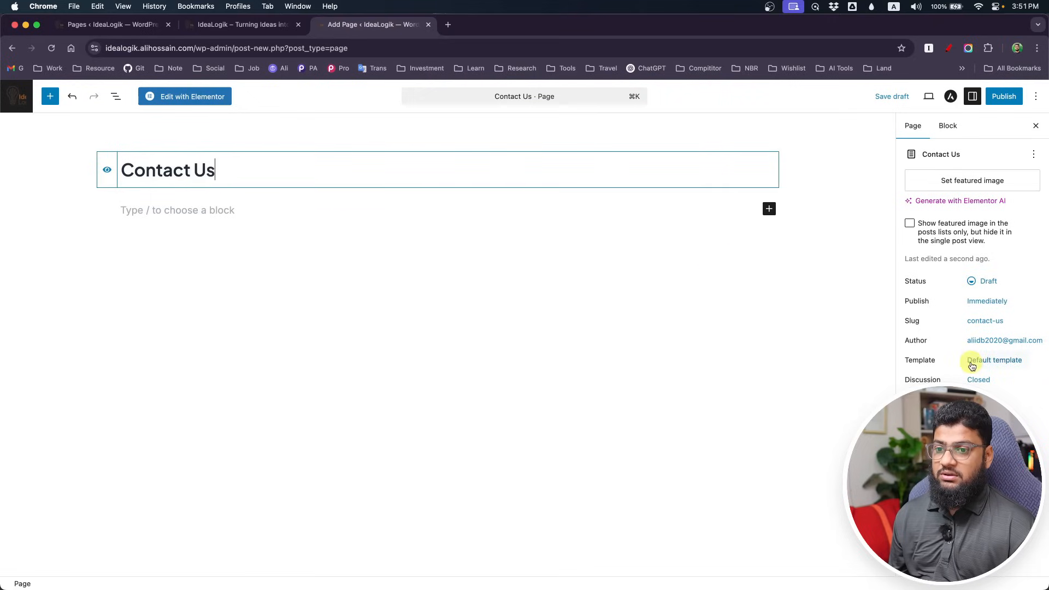
left_click(972, 366)
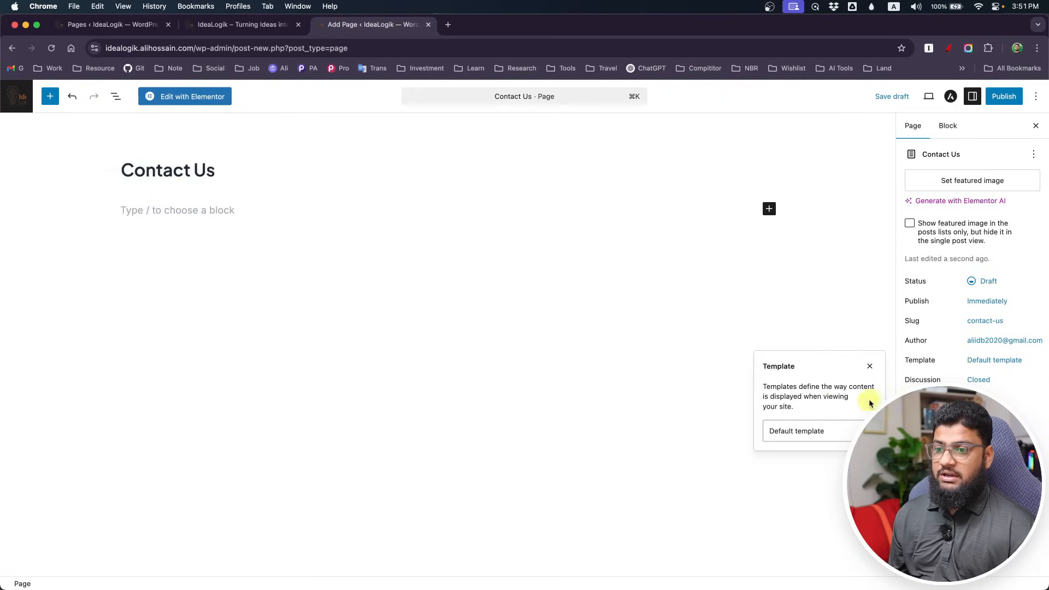
left_click(830, 430)
left_click(816, 456)
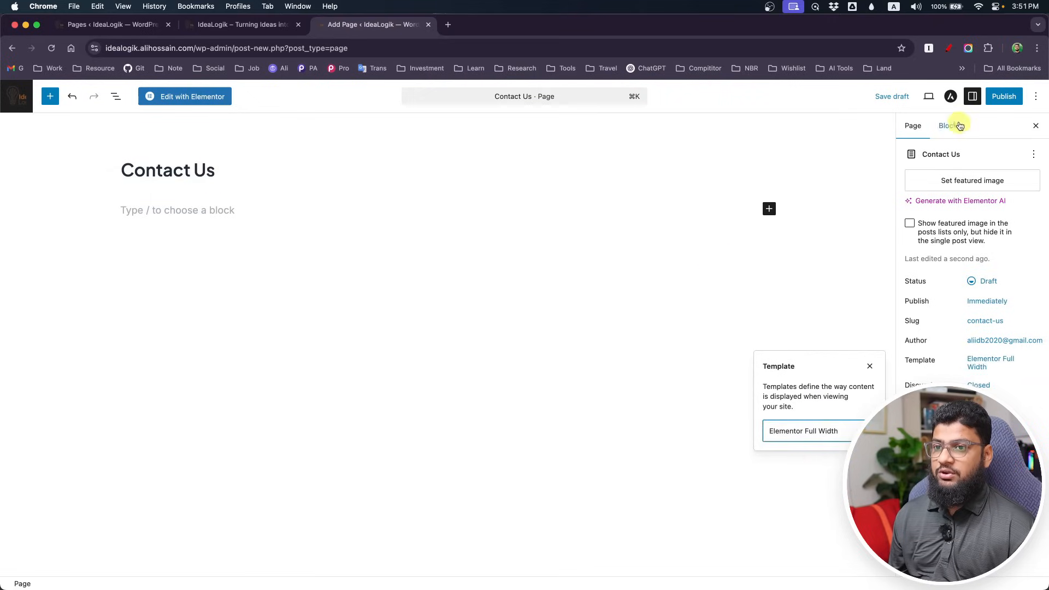
left_click(1002, 97)
left_click(992, 98)
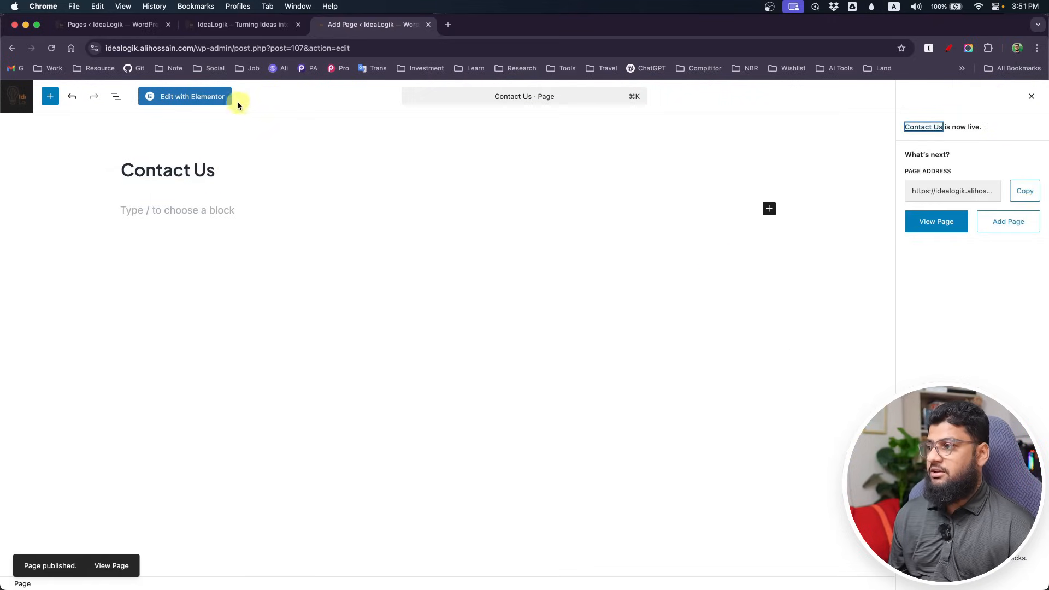
- Open Contact Us in Elementor and refresh the template library to list the Homepage template
left_click(211, 96)
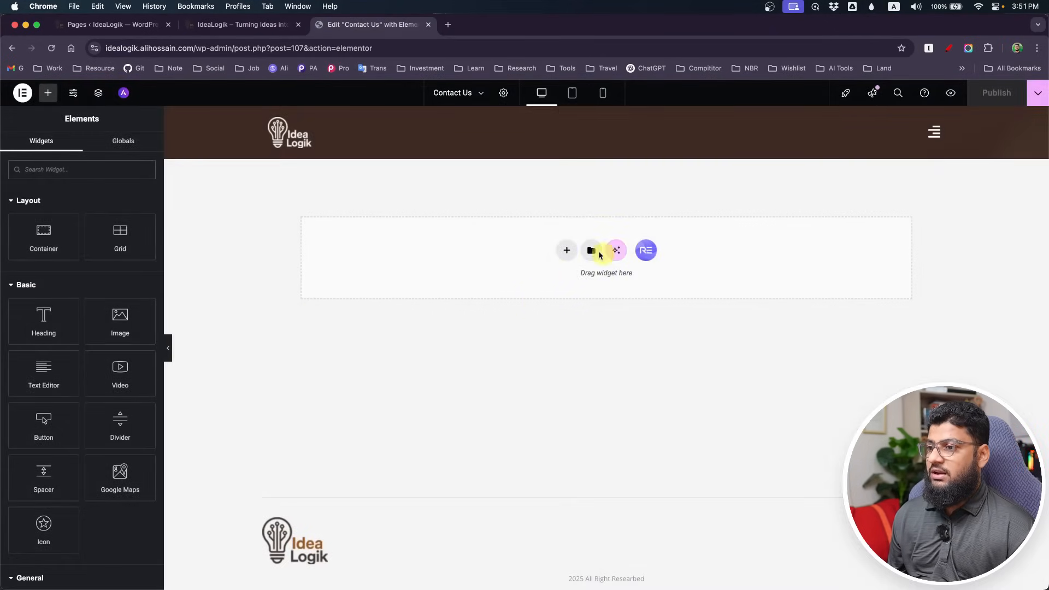
left_click(598, 252)
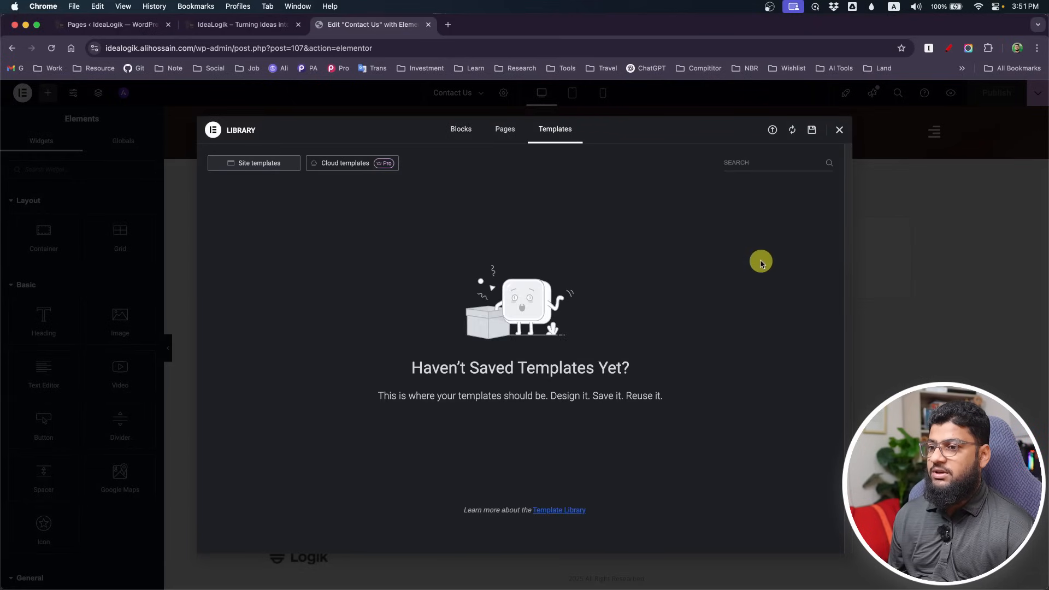
left_click(793, 133)
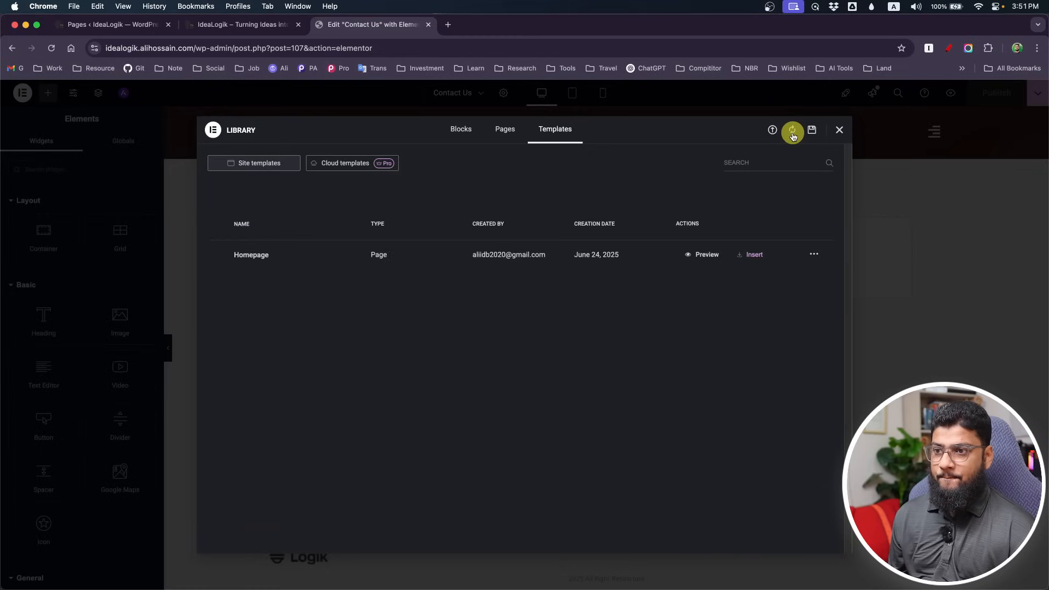
- Insert the Homepage template into the page, applying its page settings too
left_click(756, 255)
left_click(607, 363)
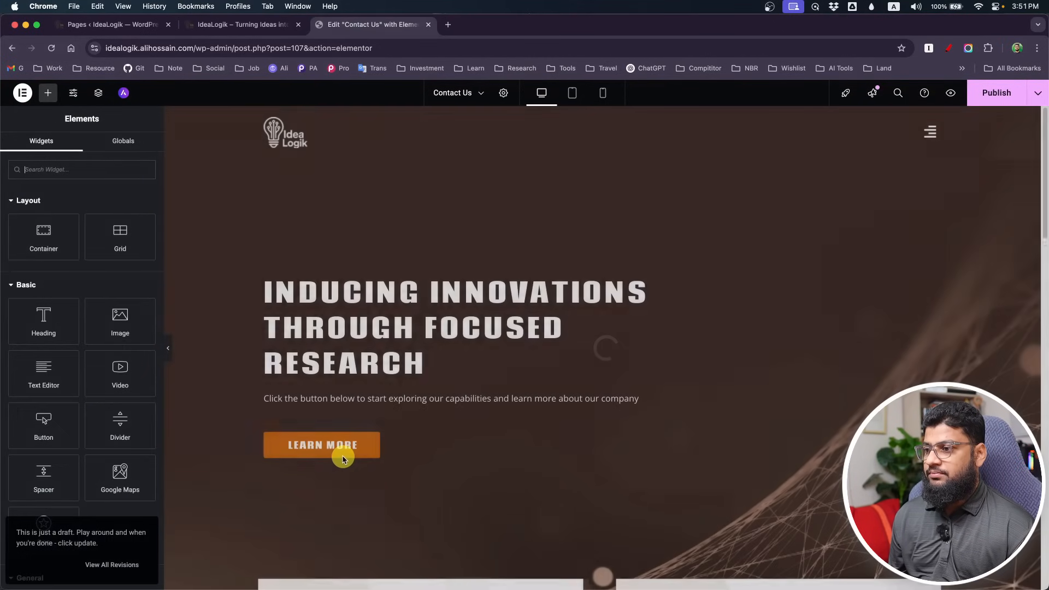
scroll(517, 424, "down", 5)
scroll(612, 382, "up", 5)
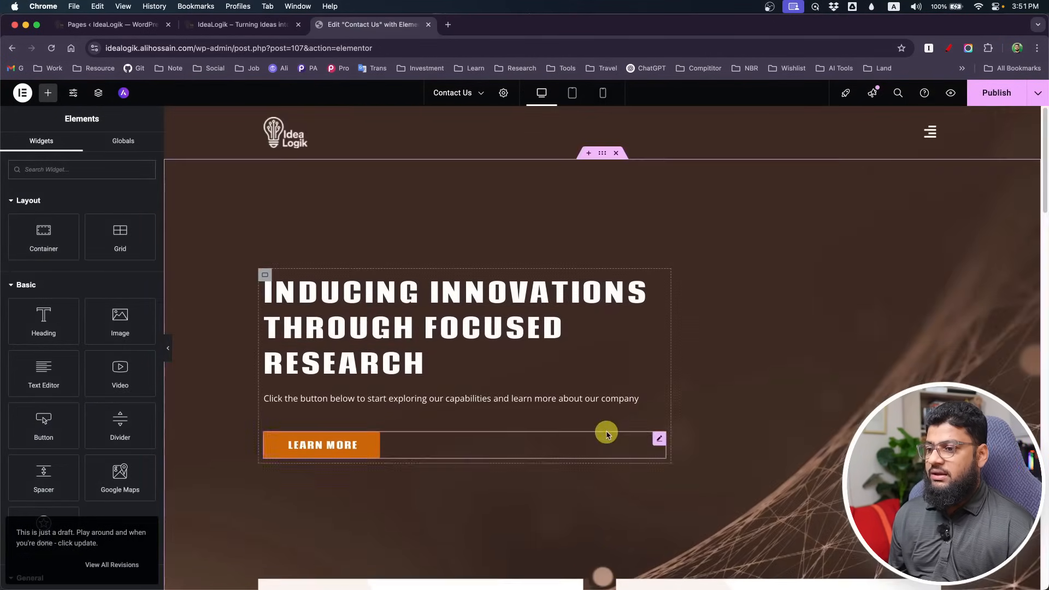
scroll(618, 361, "down", 10)
scroll(574, 256, "up", 3)
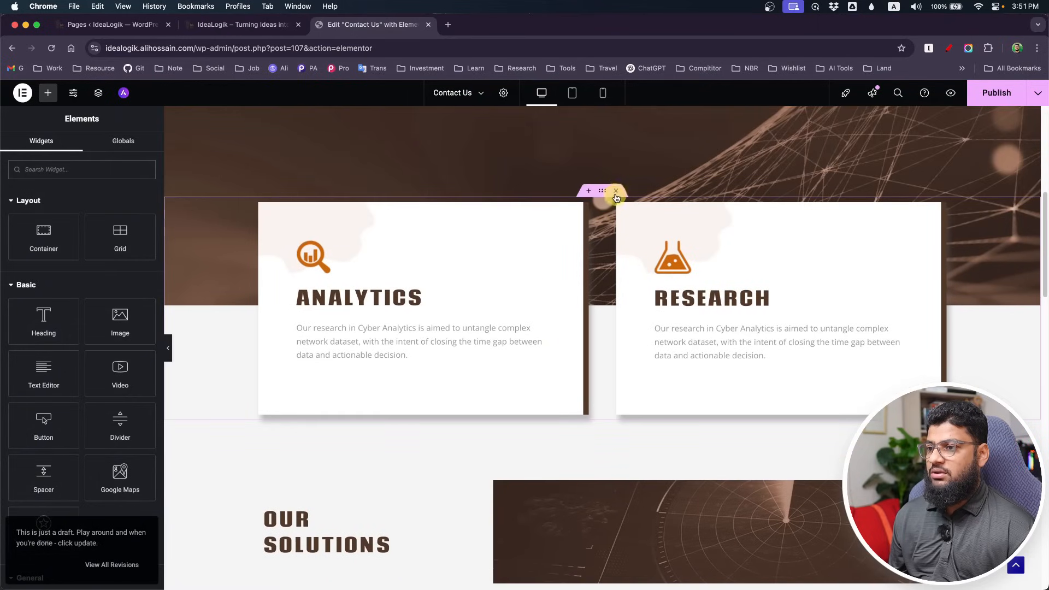
- Delete the Analytics/Research cards, Our Solutions, numbered cards, slider and award cards sections
left_click(616, 191)
left_click(617, 300)
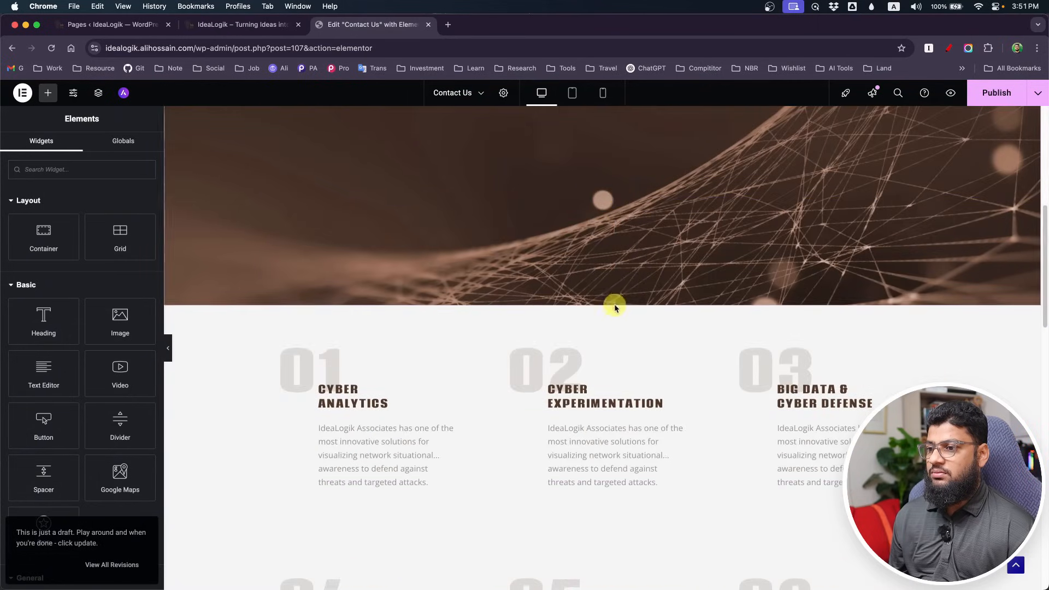
left_click(617, 301)
left_click(616, 302)
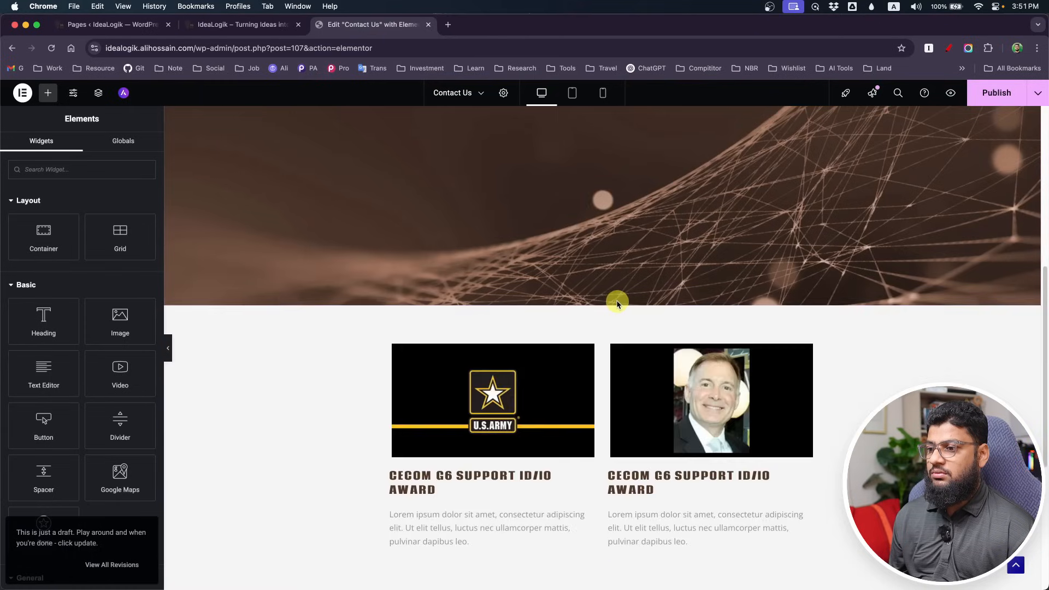
left_click(617, 300)
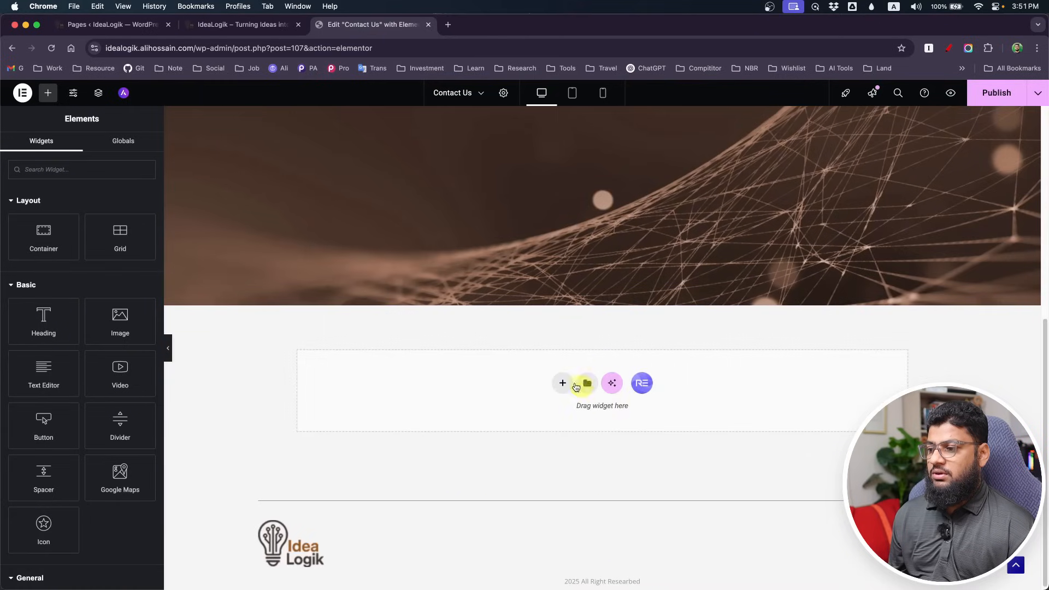
scroll(489, 365, "up", 10)
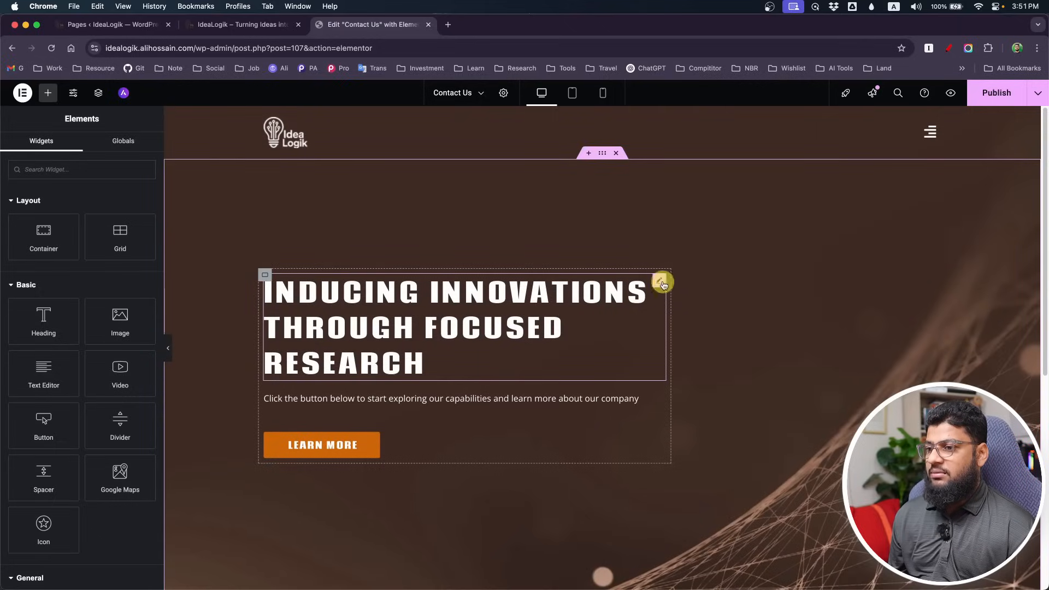
- Change the hero heading title to 'Contact Us'
left_click(660, 282)
left_click(70, 234)
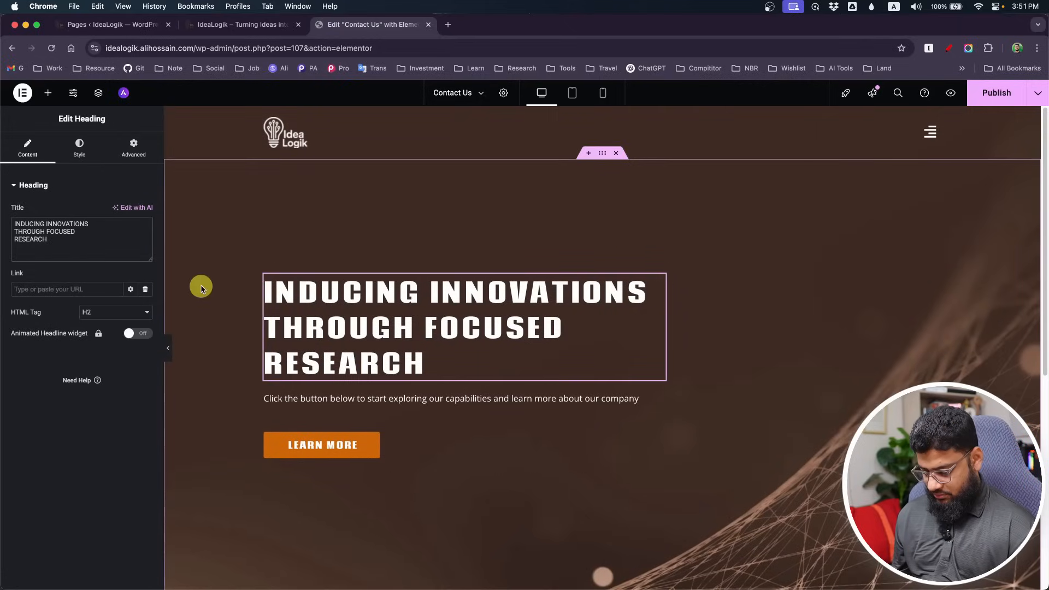
key("super+a")
type("Contact")
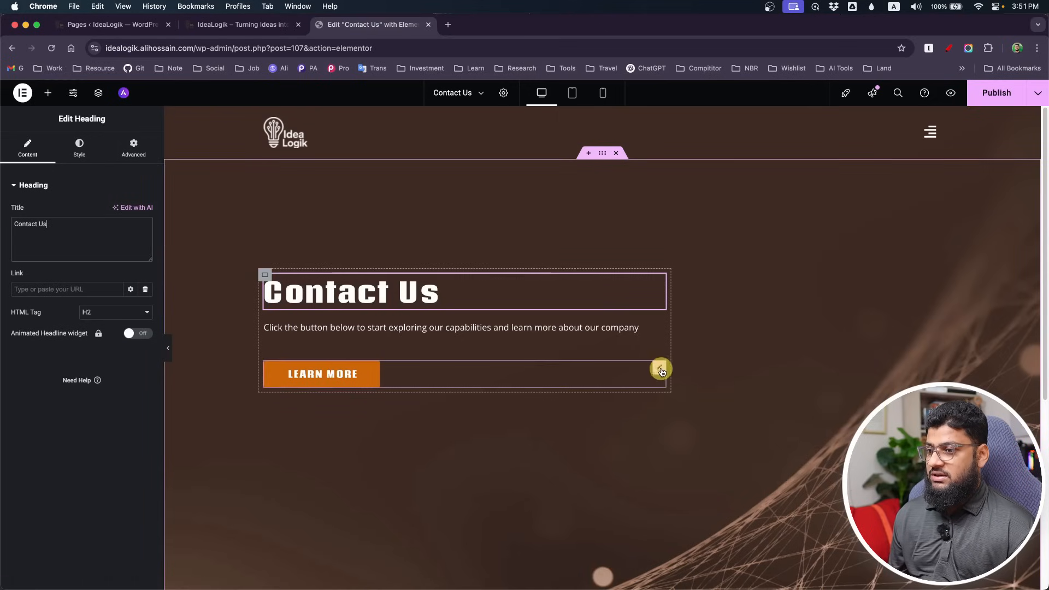
- Delete the hero's LEARN MORE button, leaving the description text
right_click(662, 367)
left_click(702, 579)
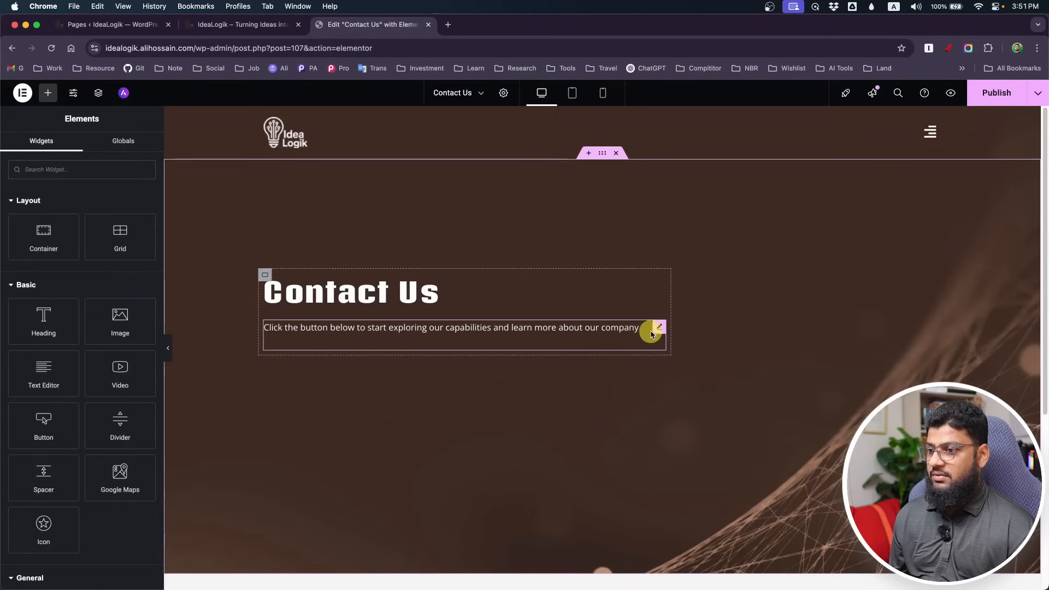
right_click(662, 328)
left_click(660, 328)
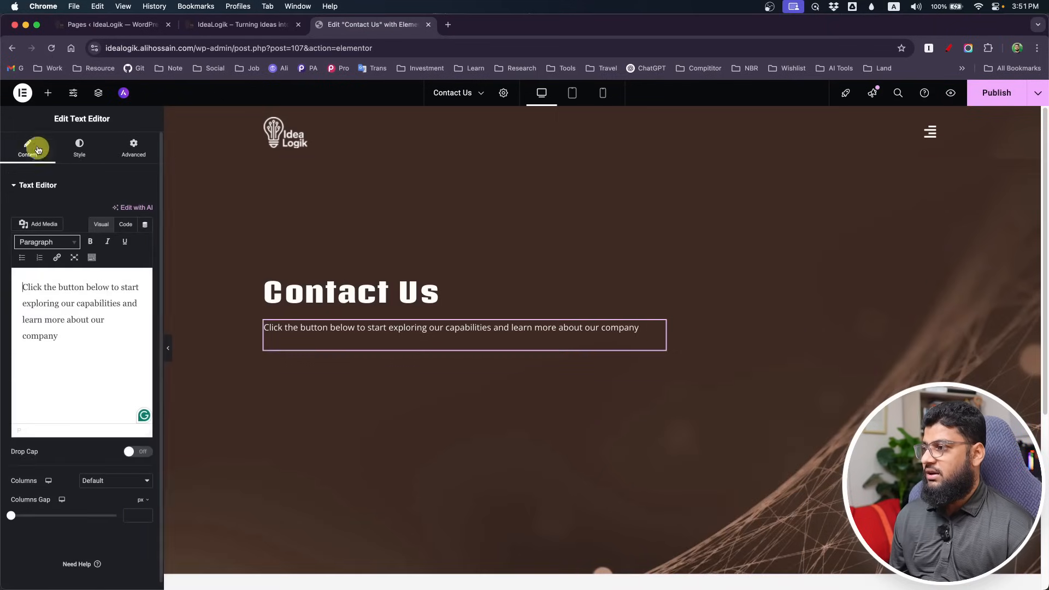
left_click(47, 99)
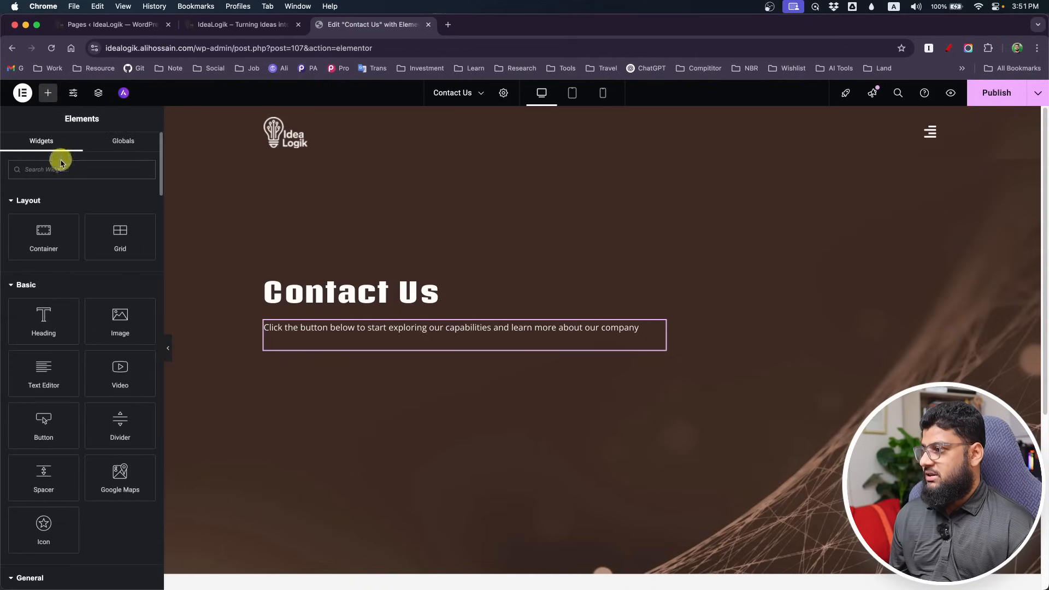
- Add a Shortcode widget below the hero text containing the Contact form 1 shortcode
type("shor")
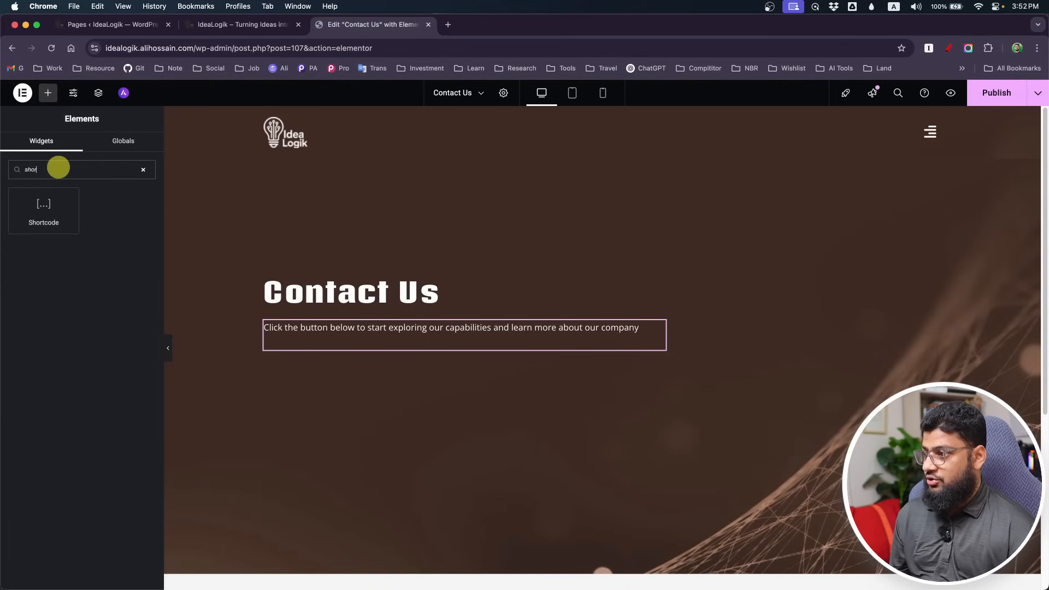
left_click_drag(43, 208, 351, 350)
left_click(110, 298)
type("[contact-form-7 id=\"f422ca2\" title=\"Contact form 1\"]")
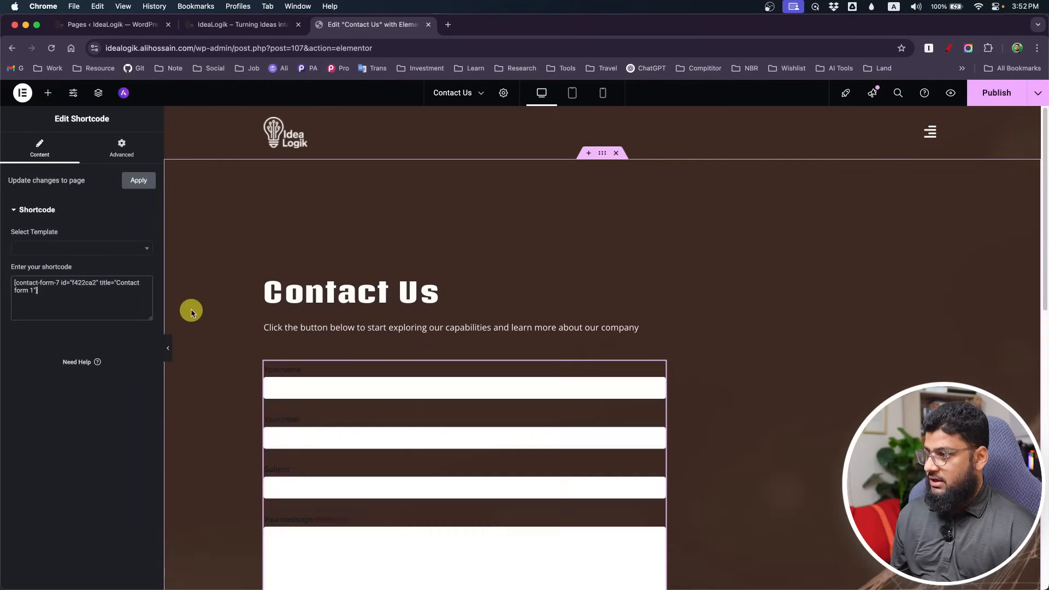
left_click(103, 249)
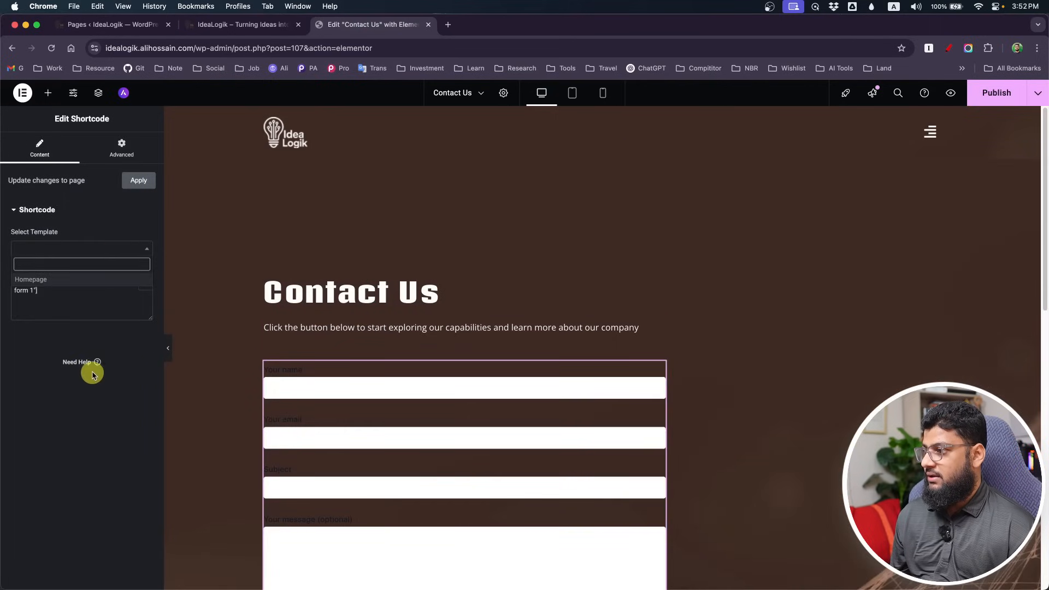
left_click(67, 389)
scroll(206, 431, "down", 6)
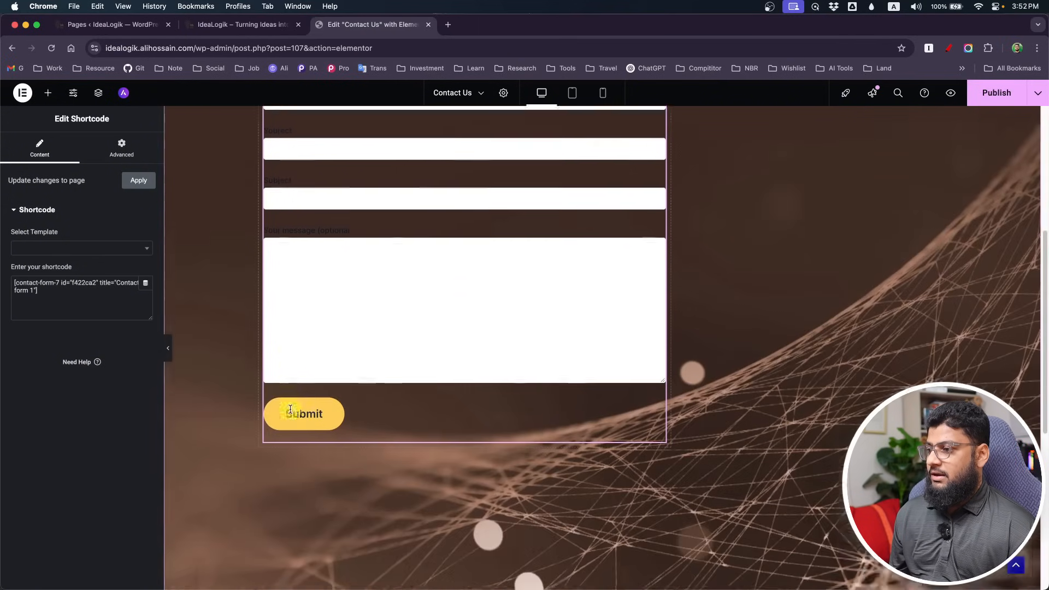
scroll(207, 431, "up", 3)
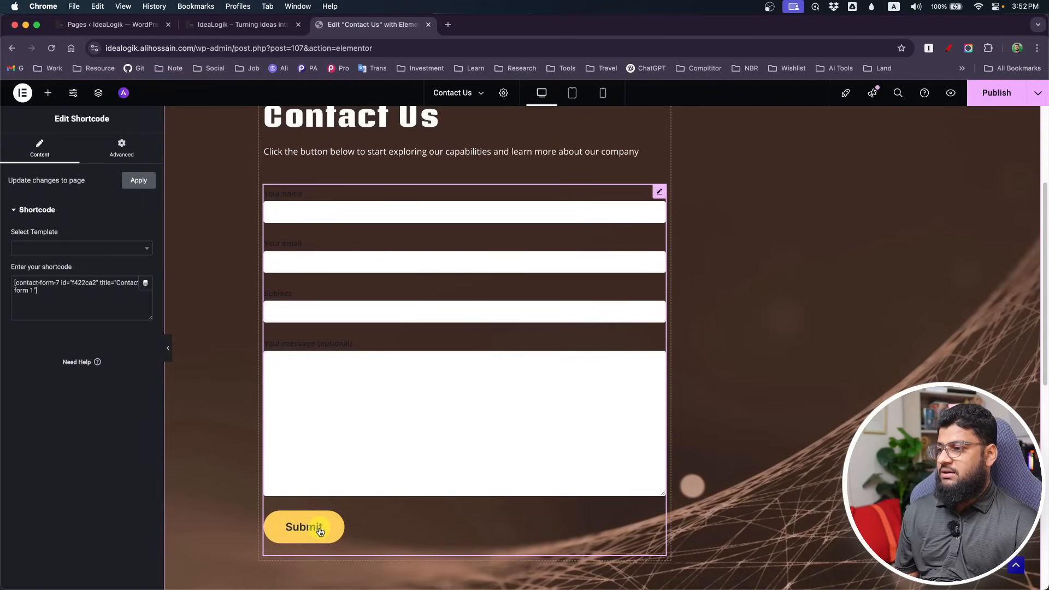
scroll(258, 459, "up", 1)
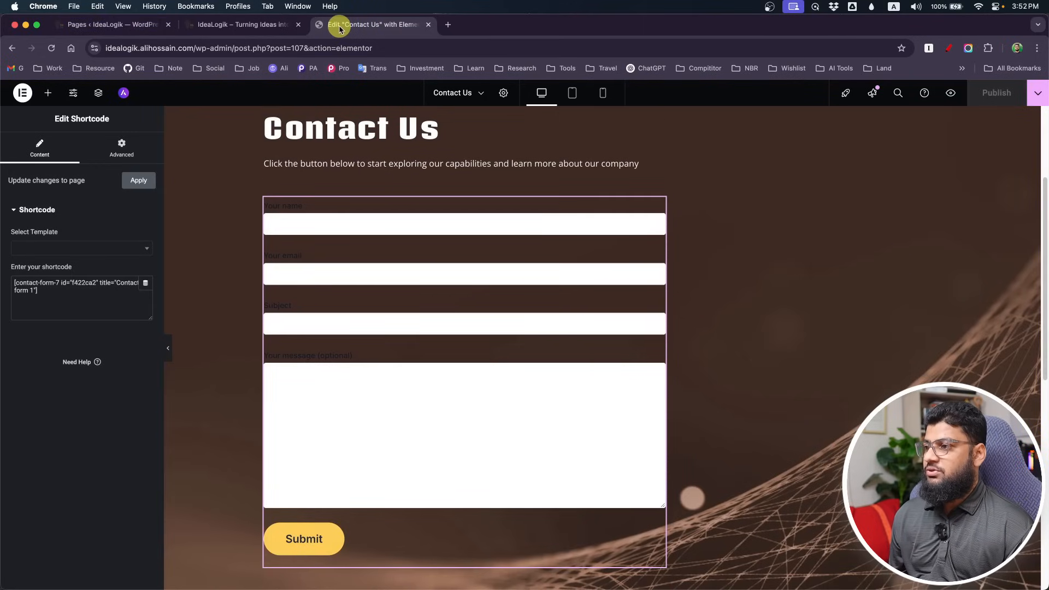
- Reload the Pages list, then open Contact form 1 in Contact Form 7 for editing
left_click(118, 29)
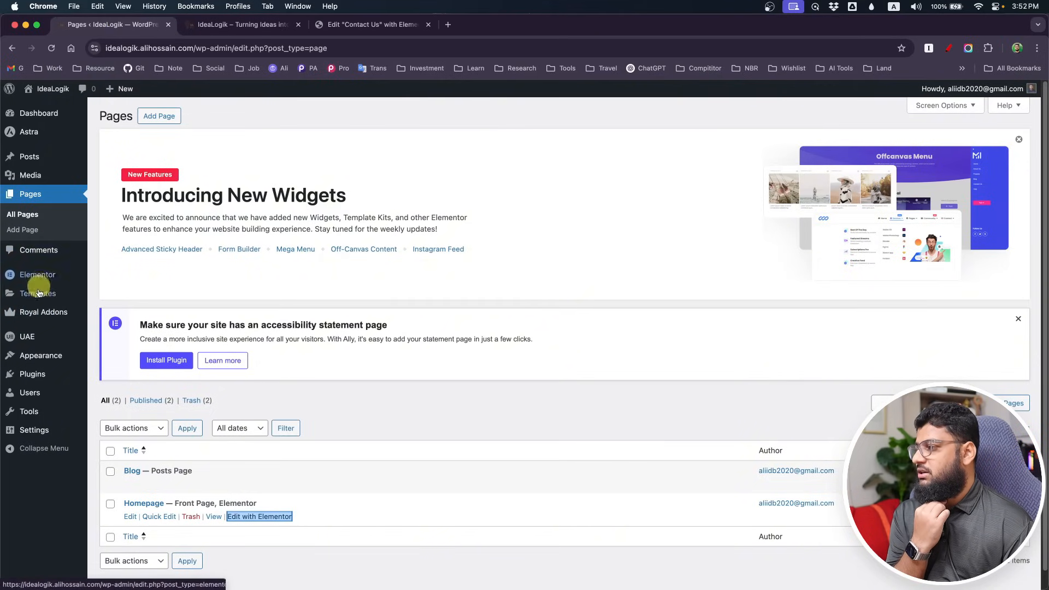
left_click(49, 49)
left_click(38, 271)
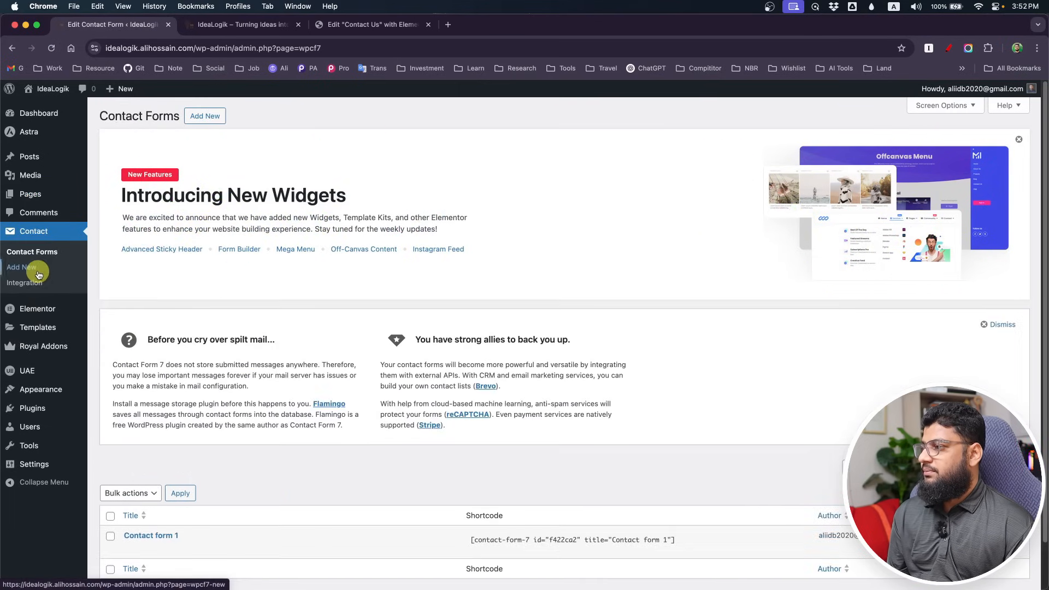
scroll(131, 415, "down", 2)
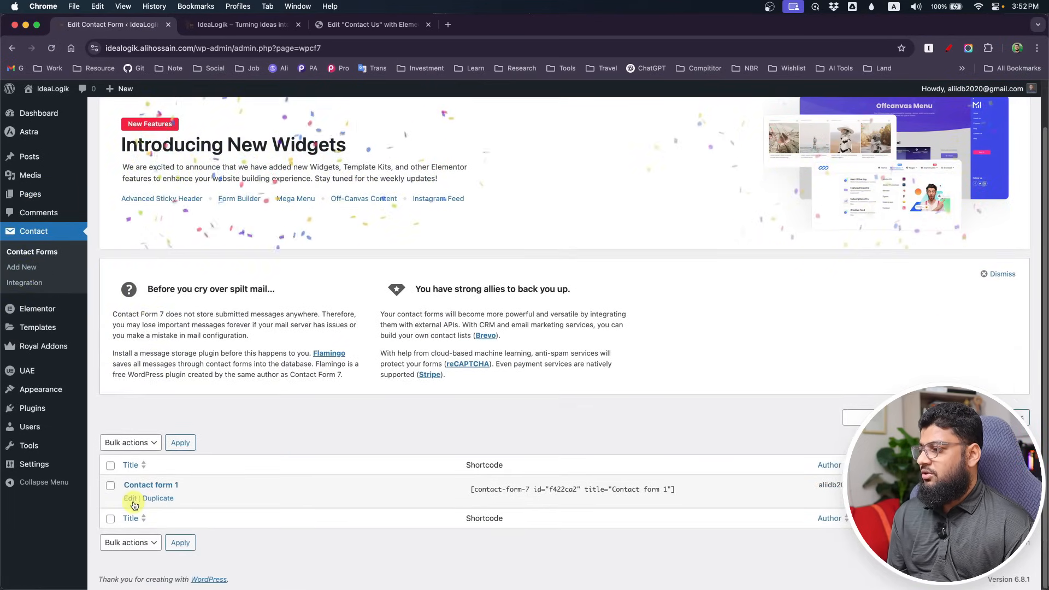
left_click(130, 498)
scroll(134, 497, "down", 5)
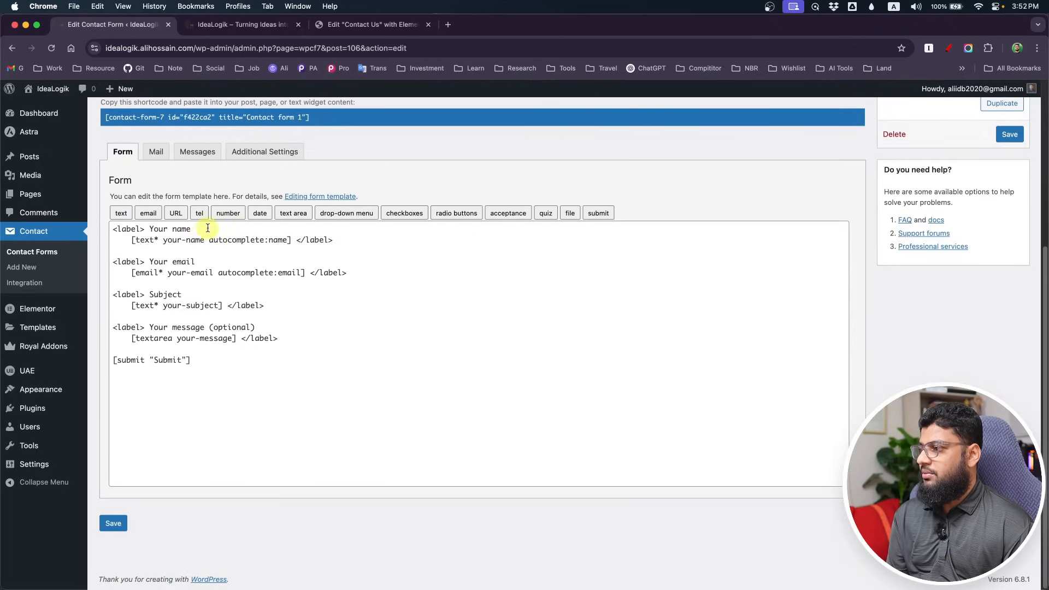
- Remove the label wrappers around the name and email fields
left_click_drag(208, 228, 66, 228)
key("BackSpace")
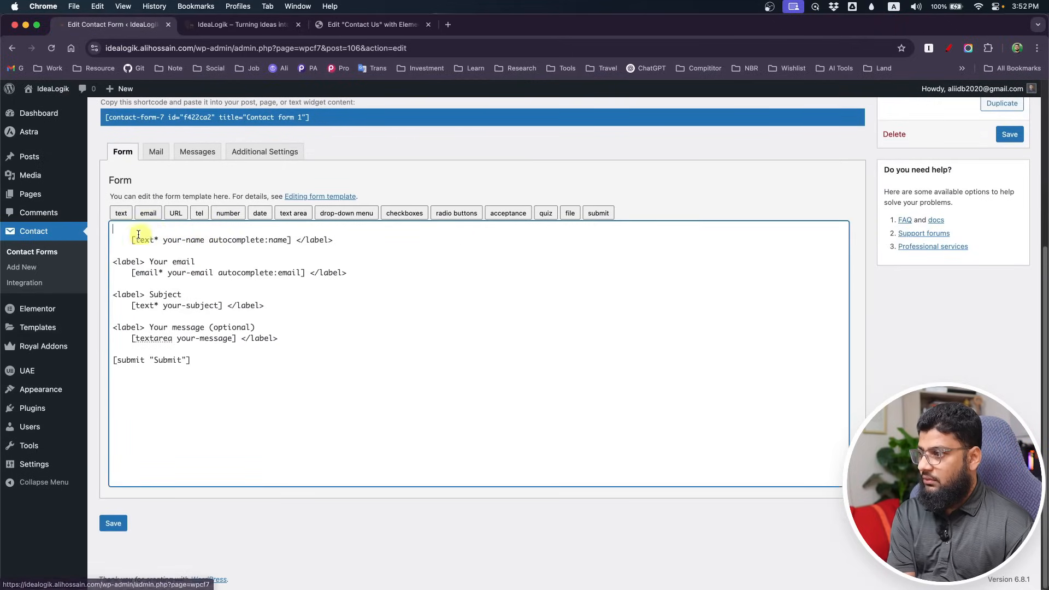
key("BackSpace")
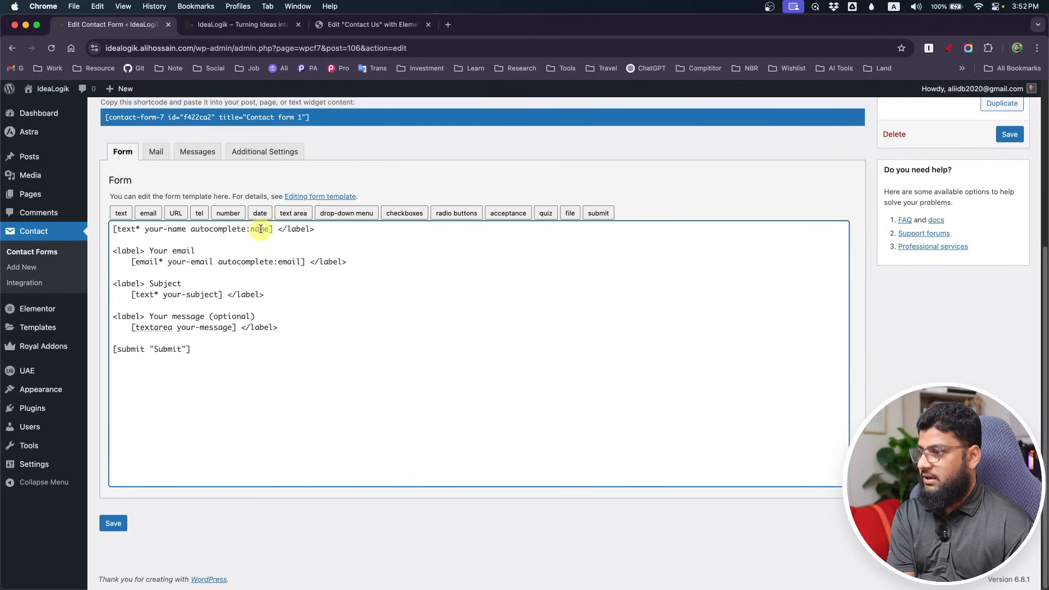
left_click_drag(273, 230, 398, 229)
key("BackSpace")
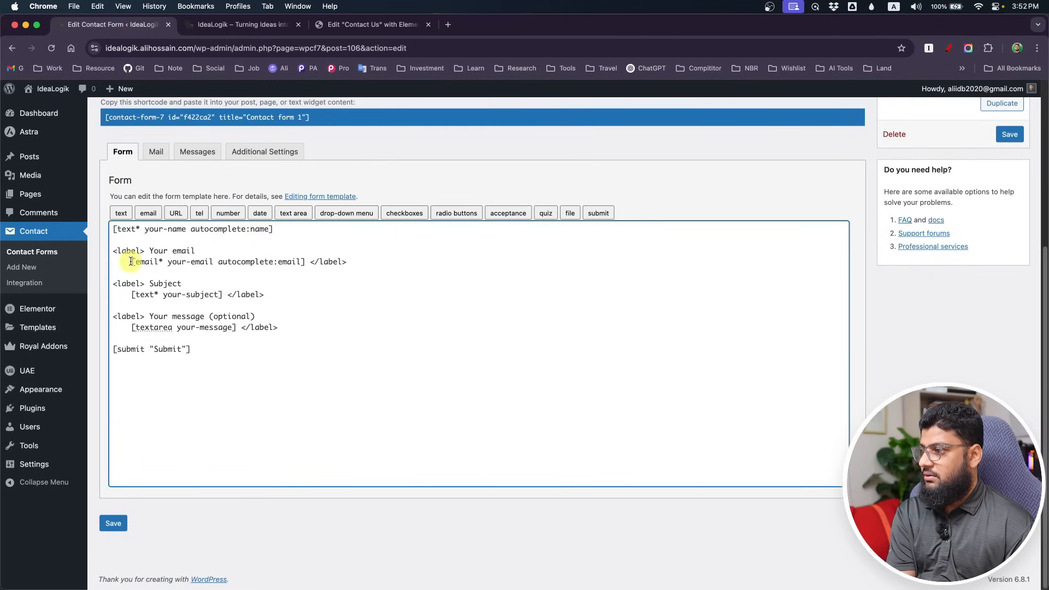
left_click_drag(132, 262, 106, 238)
key("BackSpace")
left_click_drag(287, 241, 429, 244)
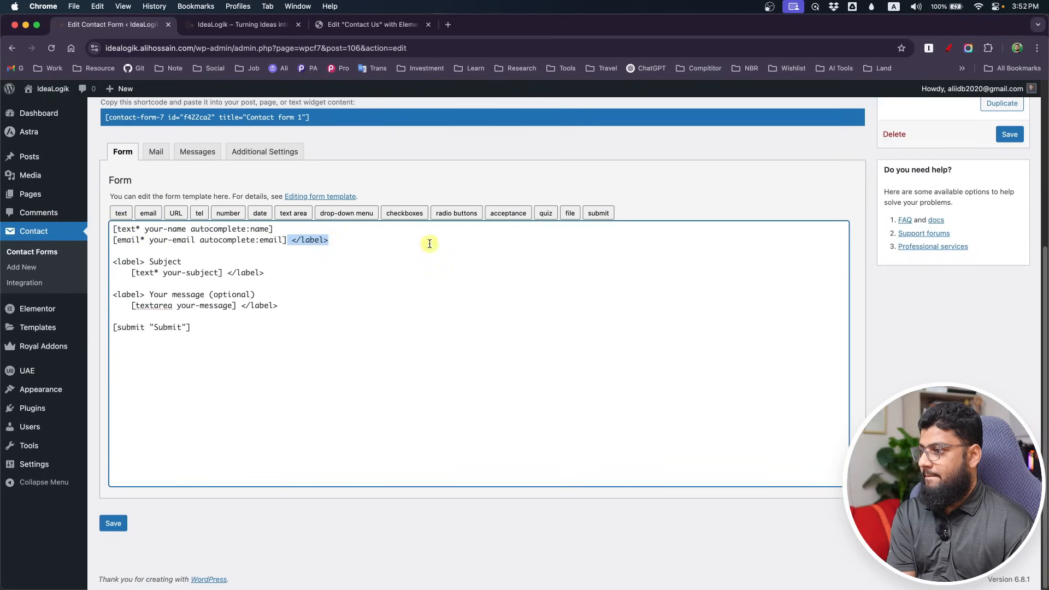
key("BackSpace")
key("Delete")
- Remove the label wrappers around the subject and message fields
left_click_drag(132, 263, 113, 252)
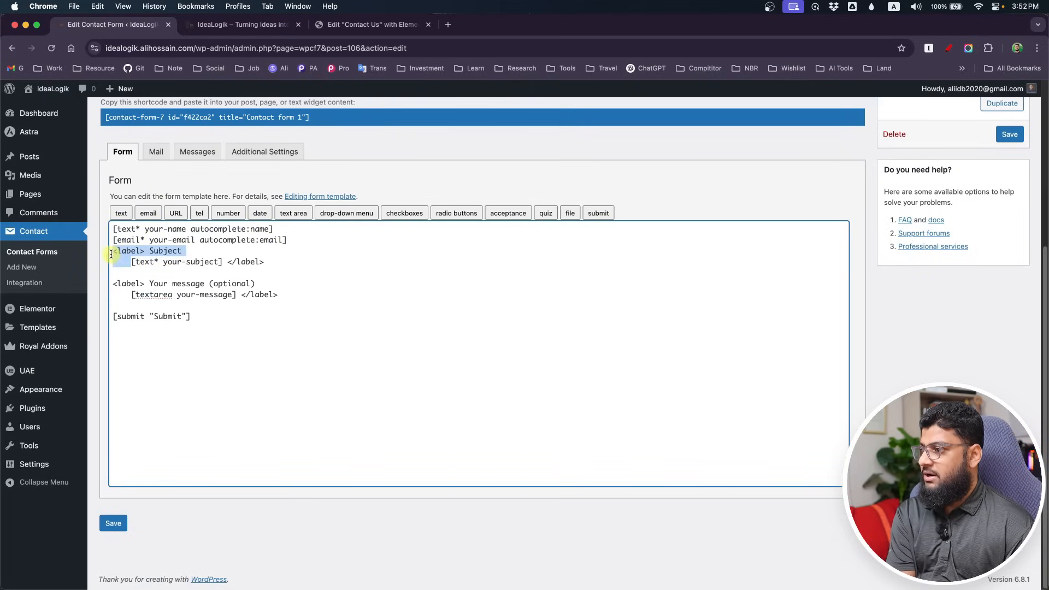
key("BackSpace")
left_click_drag(208, 251, 300, 252)
key("BackSpace")
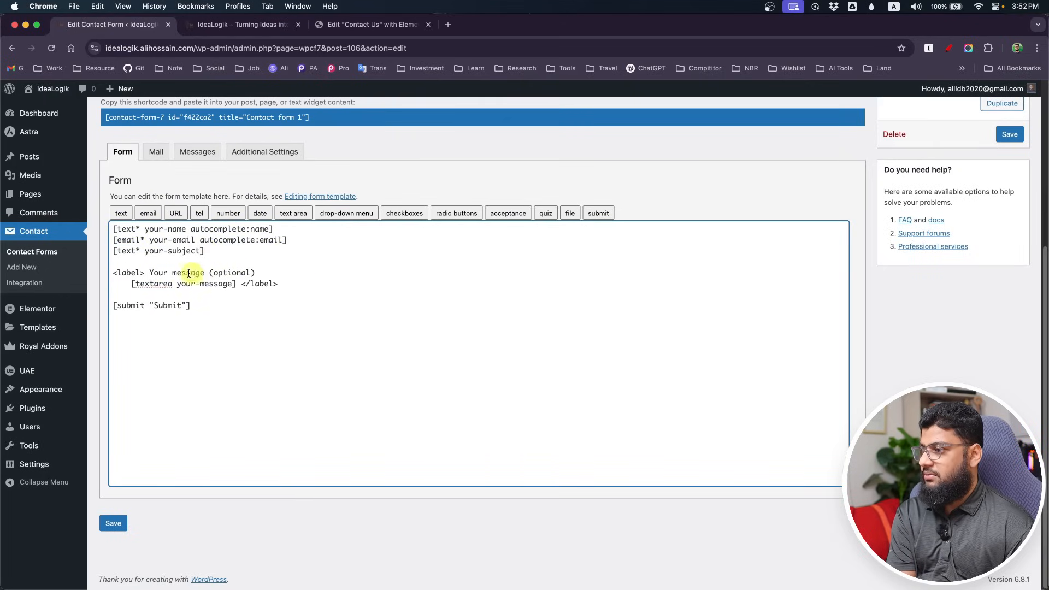
left_click_drag(131, 285, 113, 262)
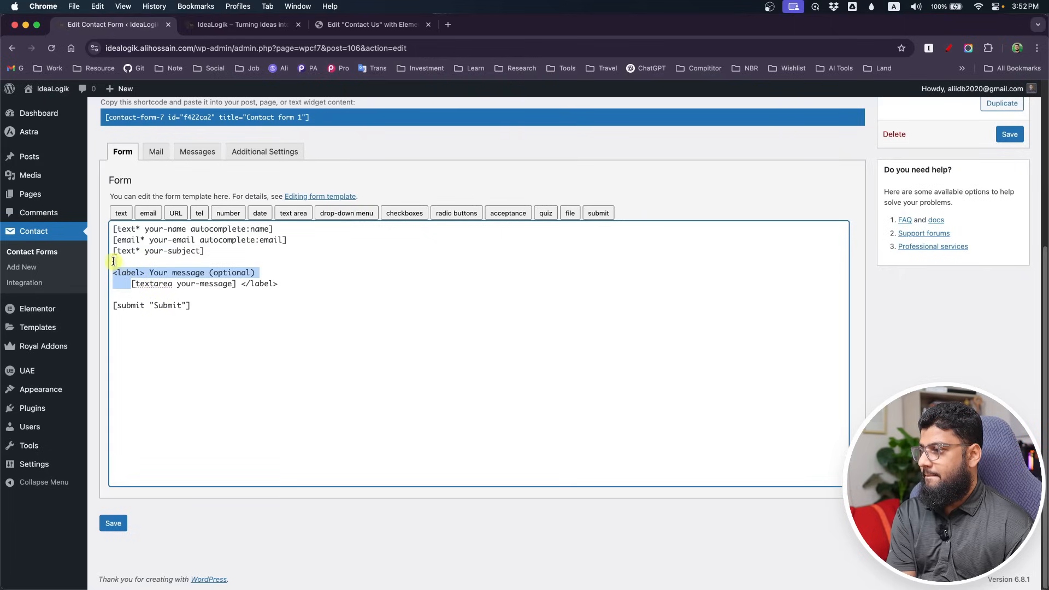
key("BackSpace")
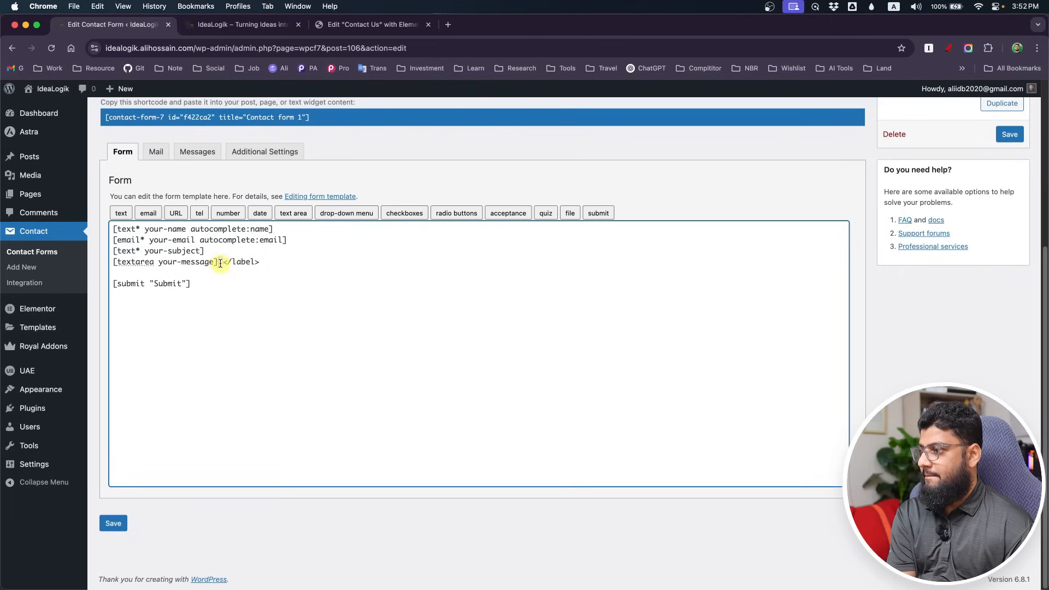
left_click_drag(220, 263, 304, 267)
key("BackSpace")
- Set the submit text to 'Send Message', add a 'Your Message' placeholder, and save the form
double_click(162, 283)
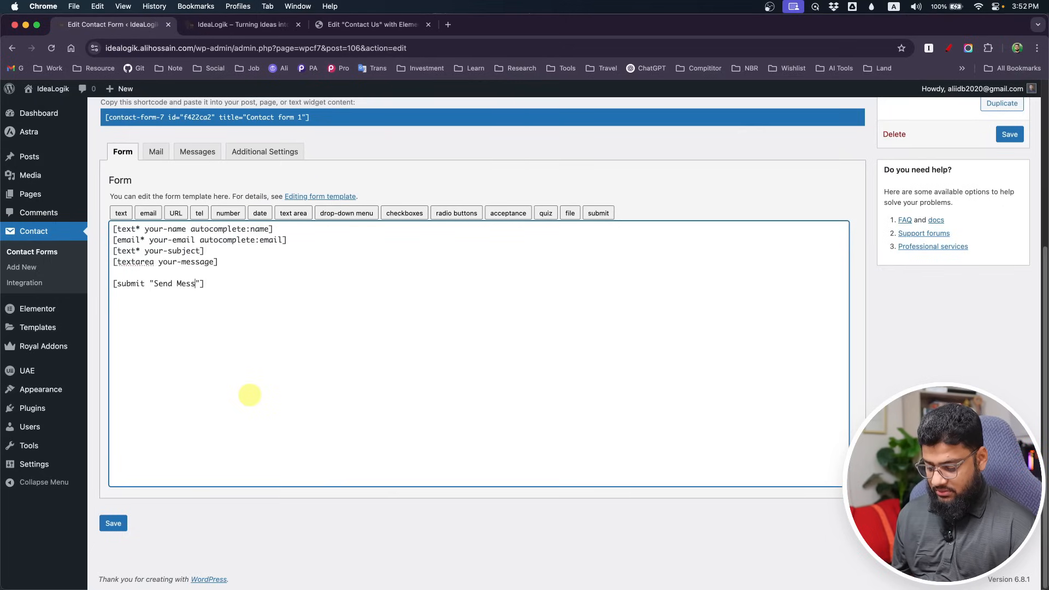
left_click(214, 262)
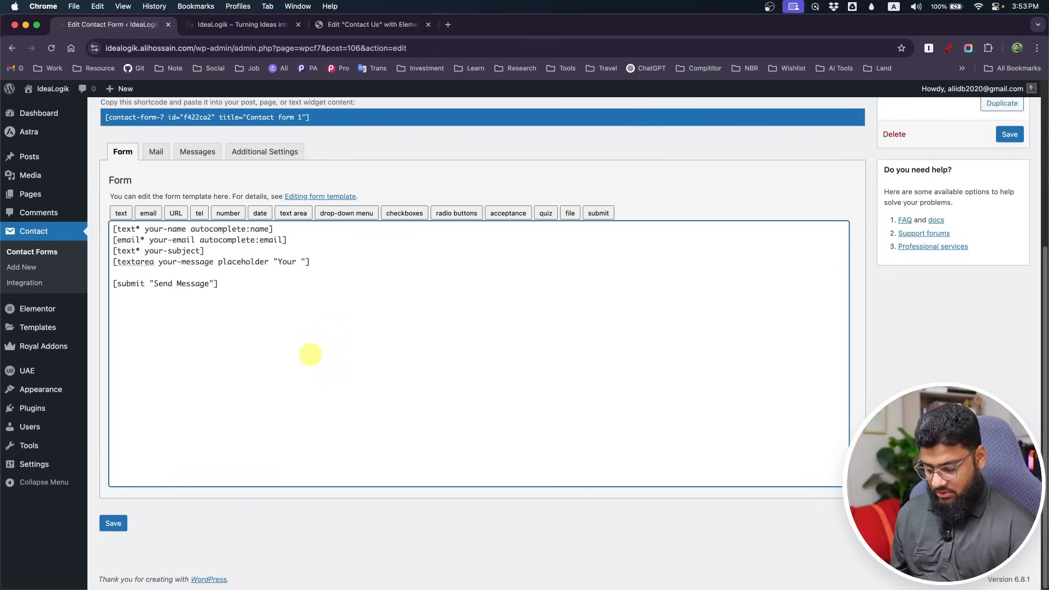
scroll(310, 354, "up", 1)
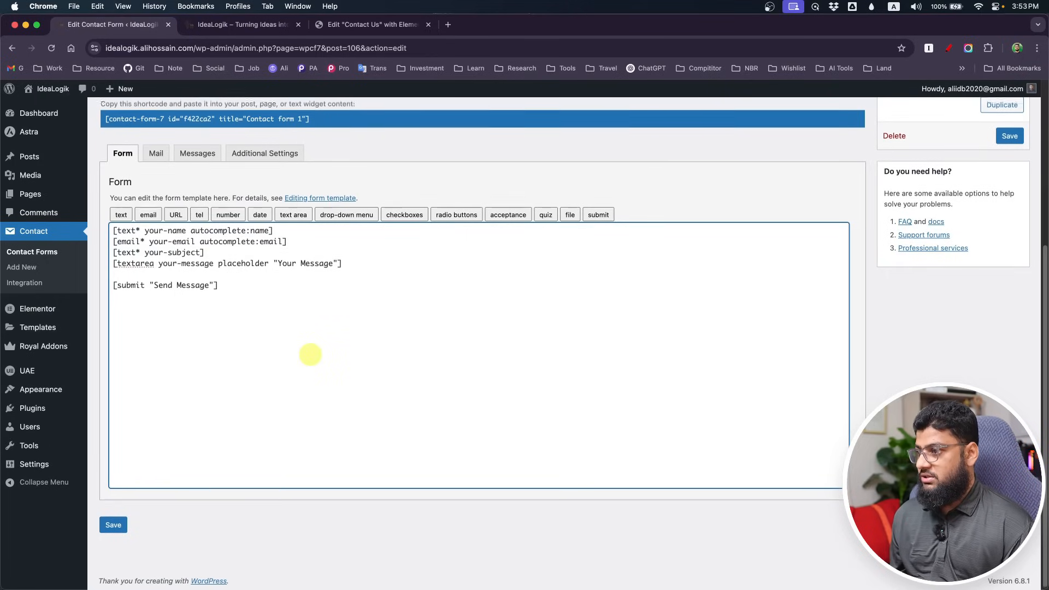
left_click(1022, 140)
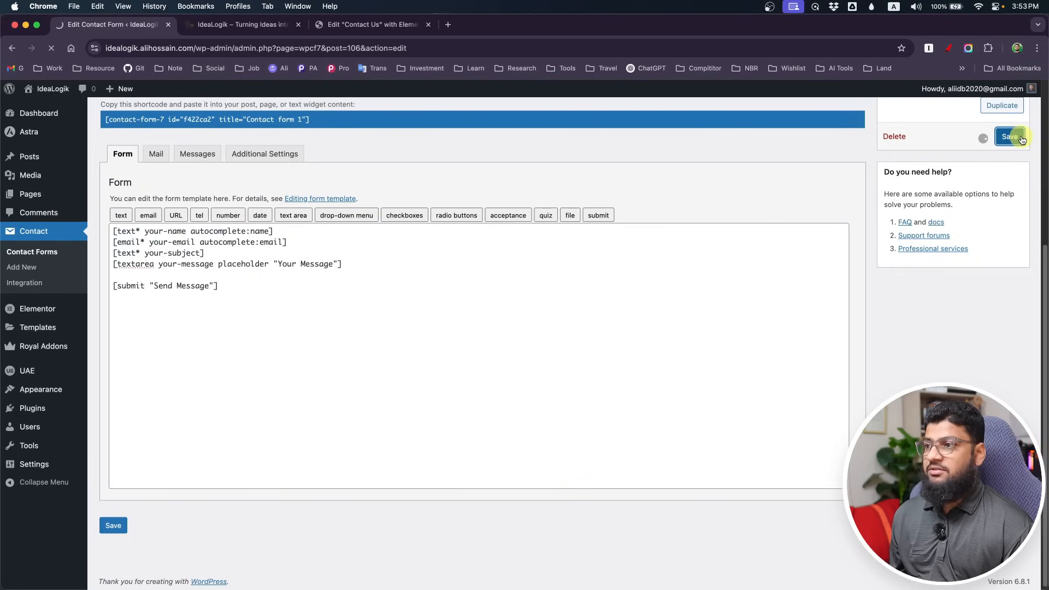
- Reload the Contact Us page in Elementor to view the form, then return to the form editor
left_click(372, 25)
left_click(51, 48)
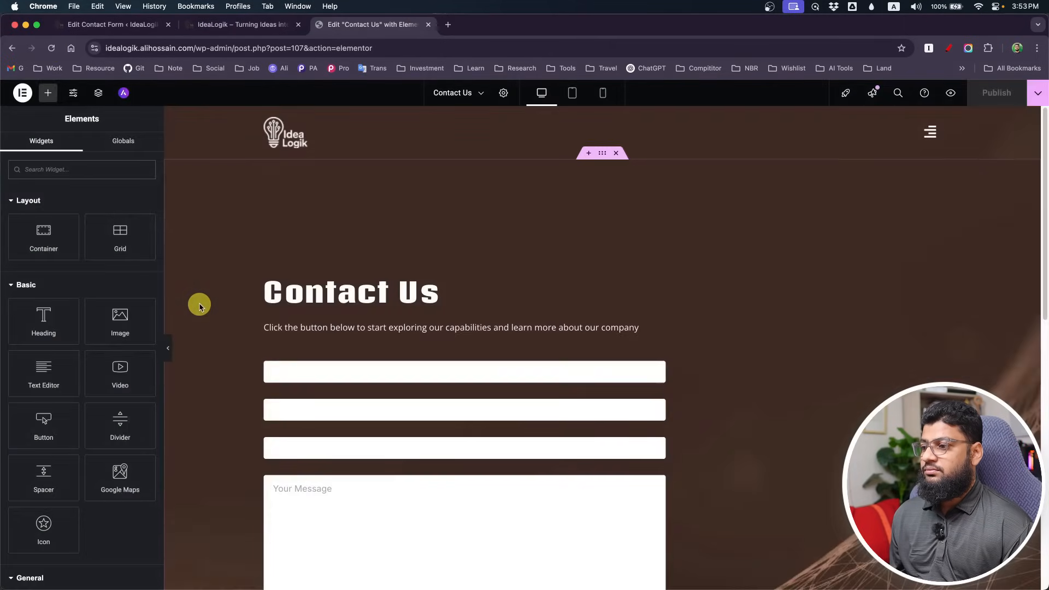
left_click(113, 24)
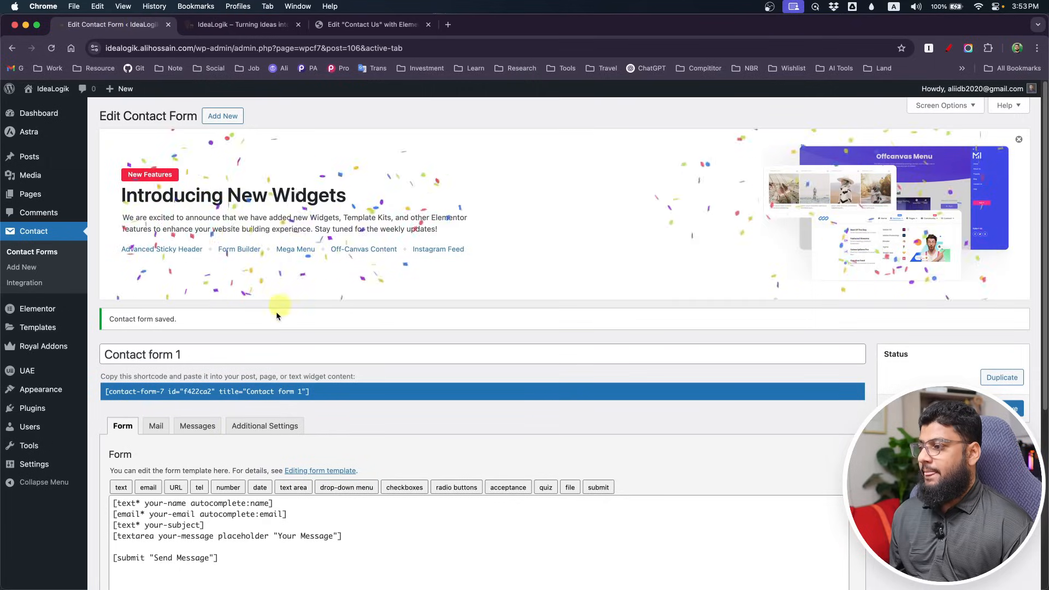
scroll(276, 309, "down", 5)
- Copy the message field's placeholder option onto the subject, email and name tags
left_click_drag(216, 264, 338, 262)
key("super+c")
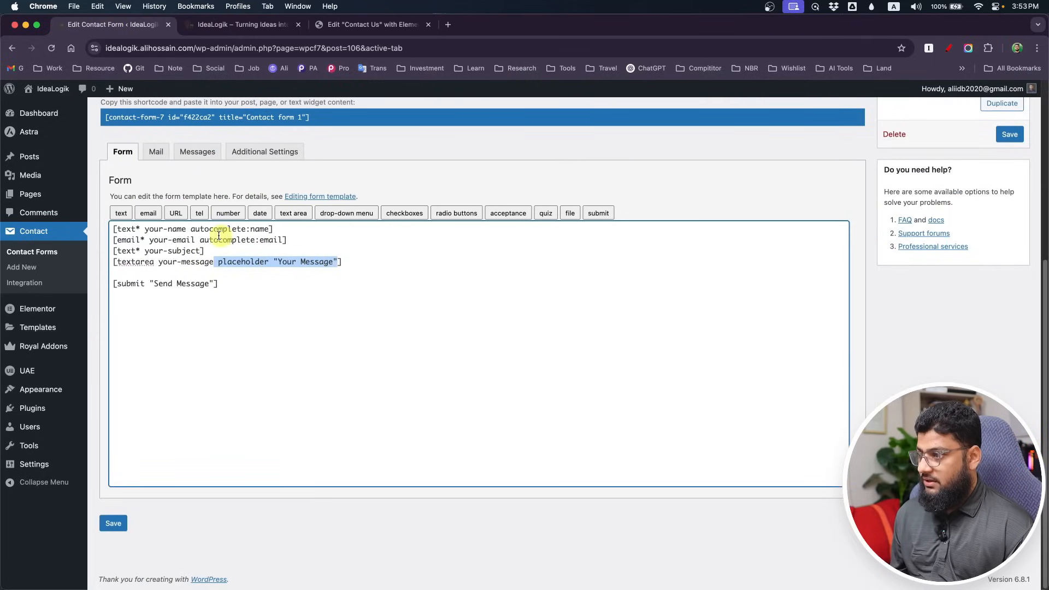
left_click(201, 250)
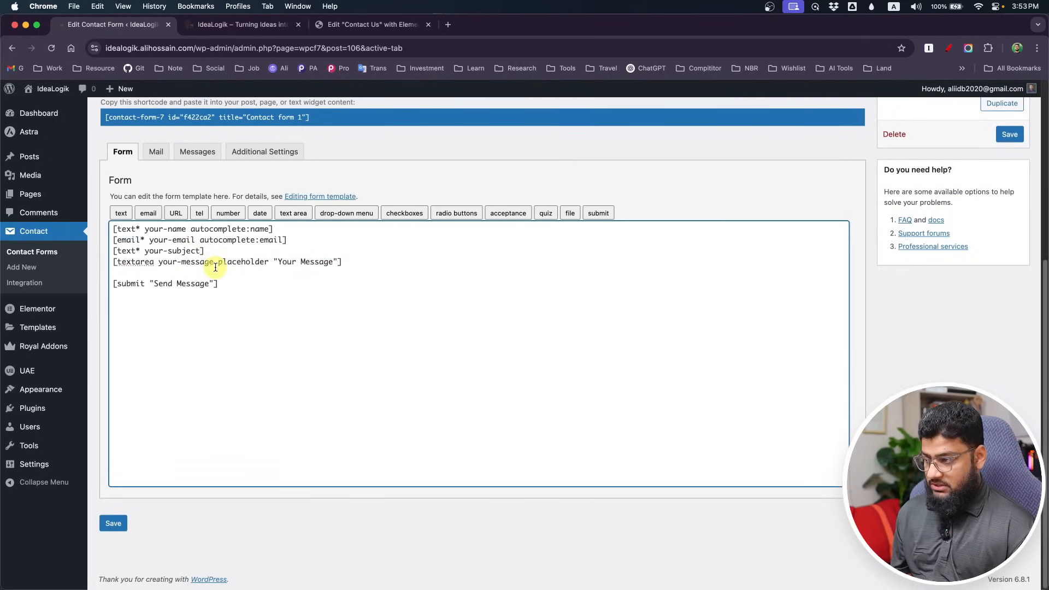
key("super+v")
left_click(282, 240)
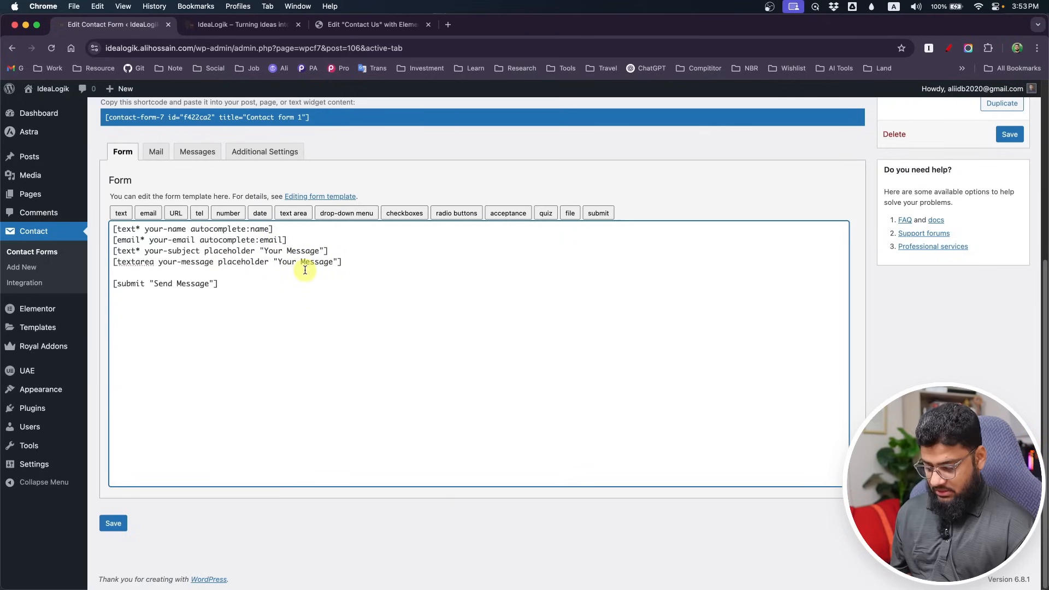
key("super+v")
left_click(270, 229)
key("super+v")
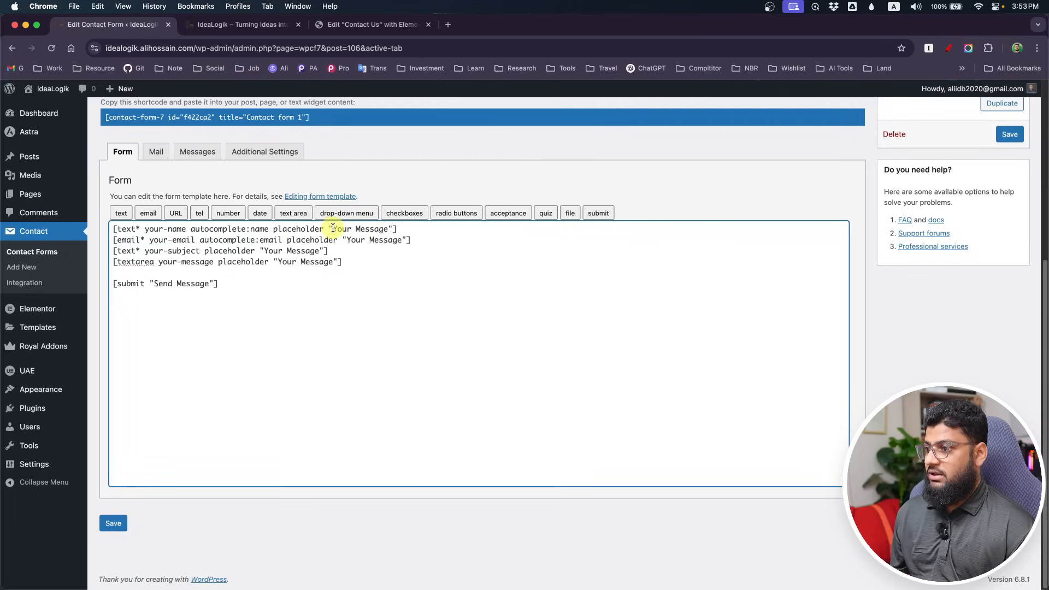
- Reword the name, email and subject placeholders to 'Enter Your …' and save Contact form 1
left_click_drag(333, 228, 382, 229)
type("Enter")
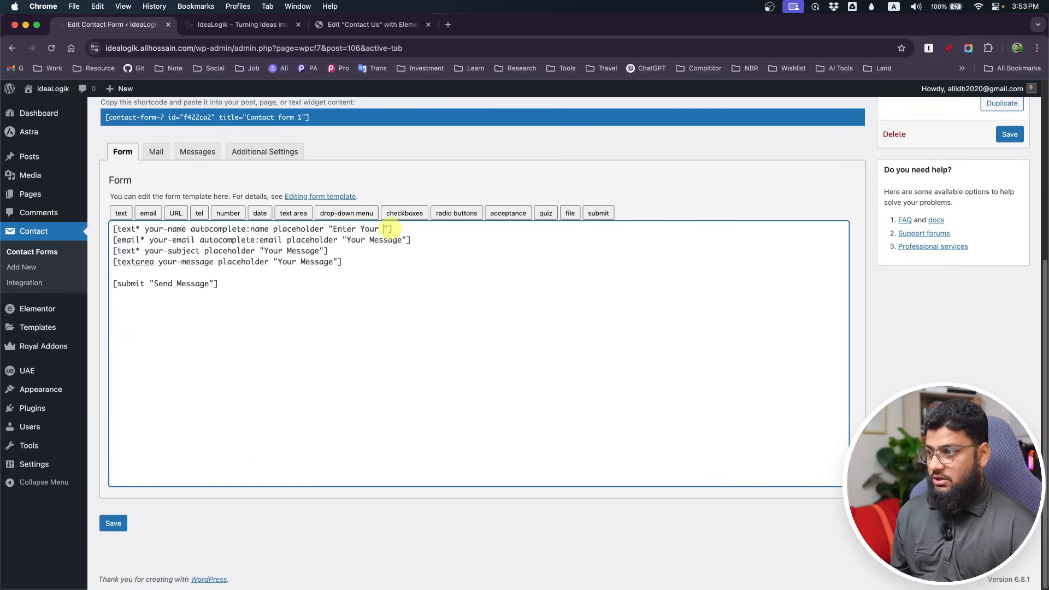
left_click_drag(347, 240, 391, 239)
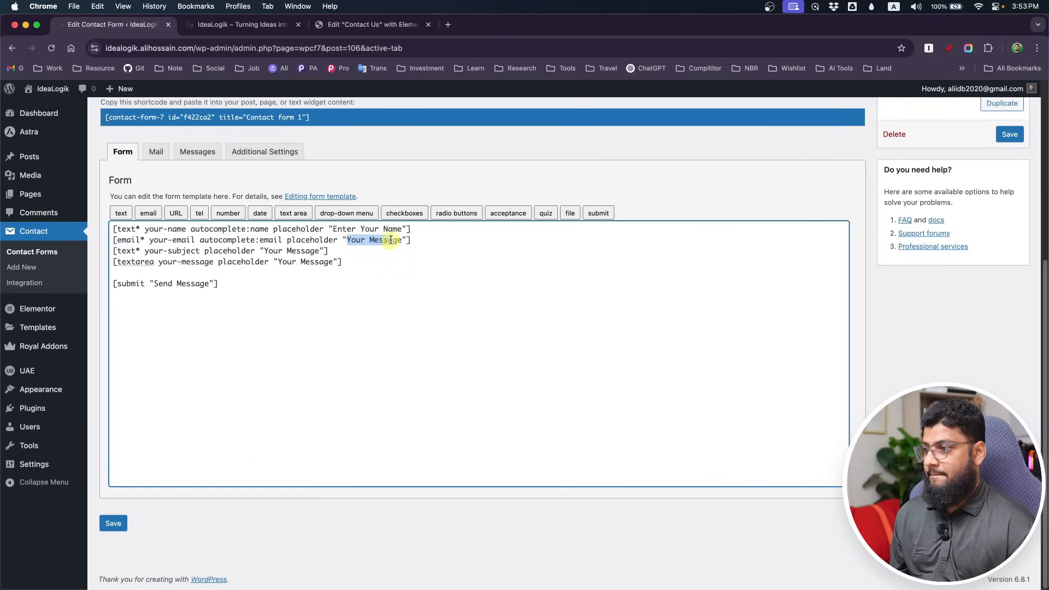
type("Enter")
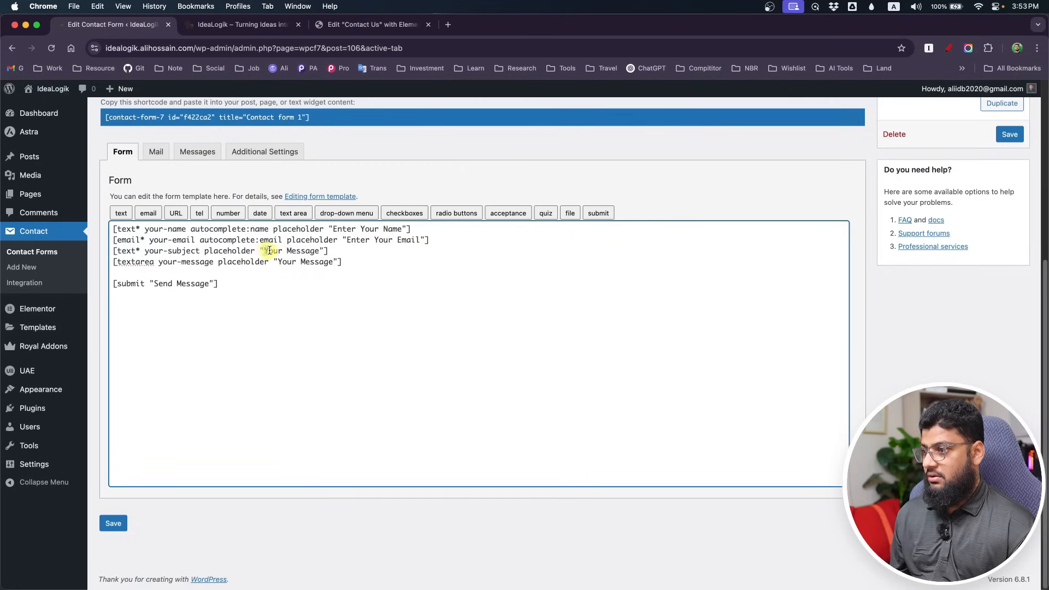
left_click_drag(267, 251, 321, 251)
type("Enter")
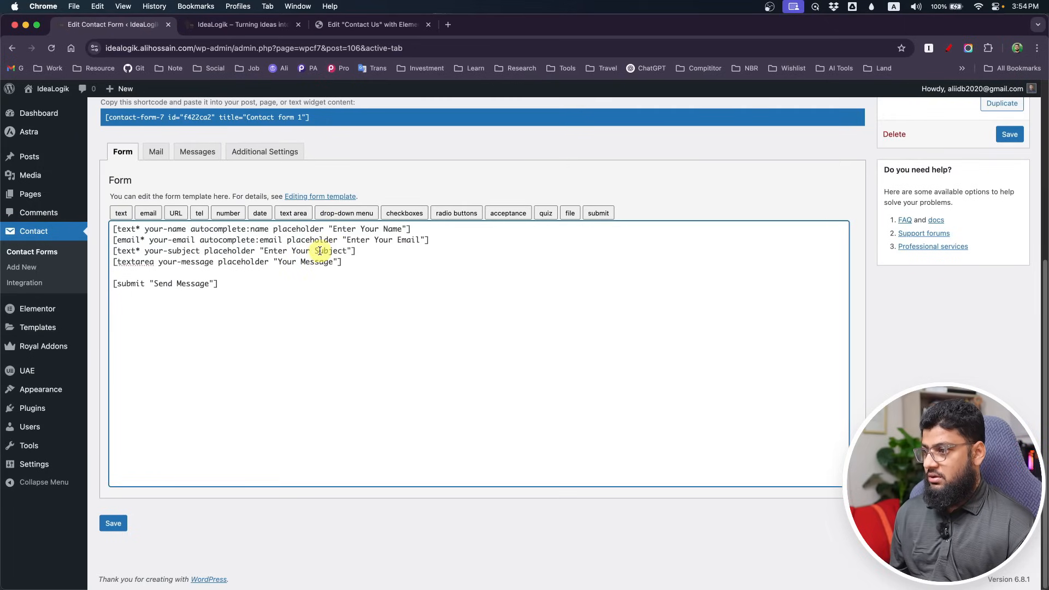
left_click(279, 262)
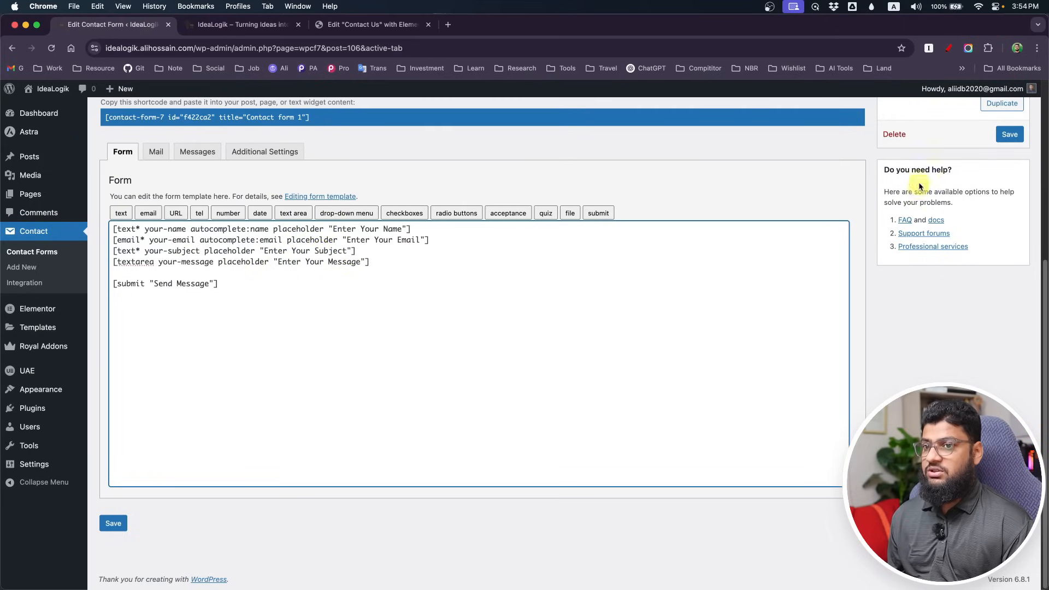
left_click(1025, 135)
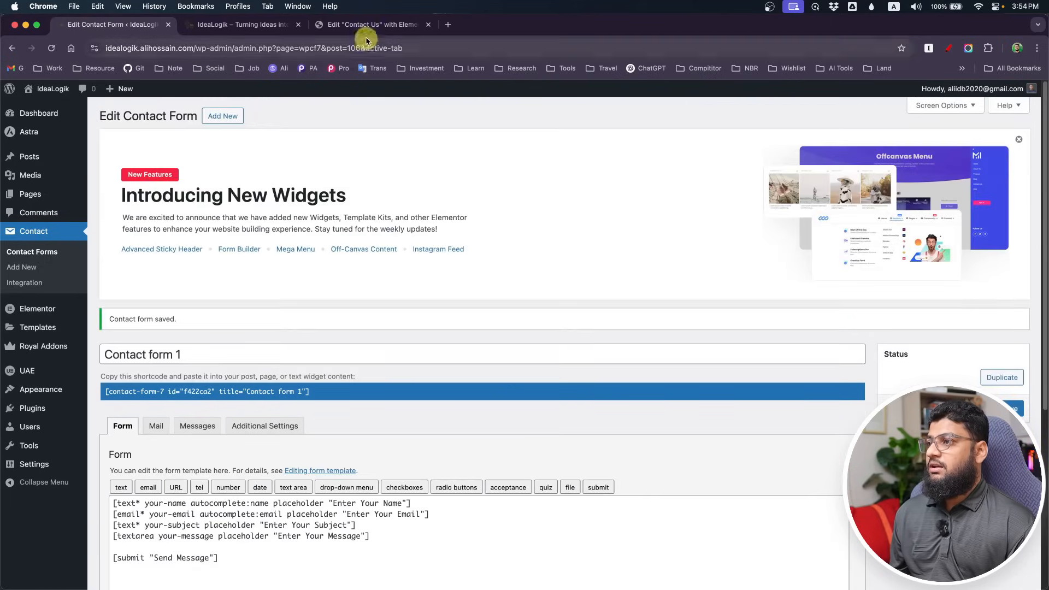
- Reload the Contact Us page in Elementor and review the form's 'Enter Your…' placeholders
left_click(372, 26)
left_click(51, 48)
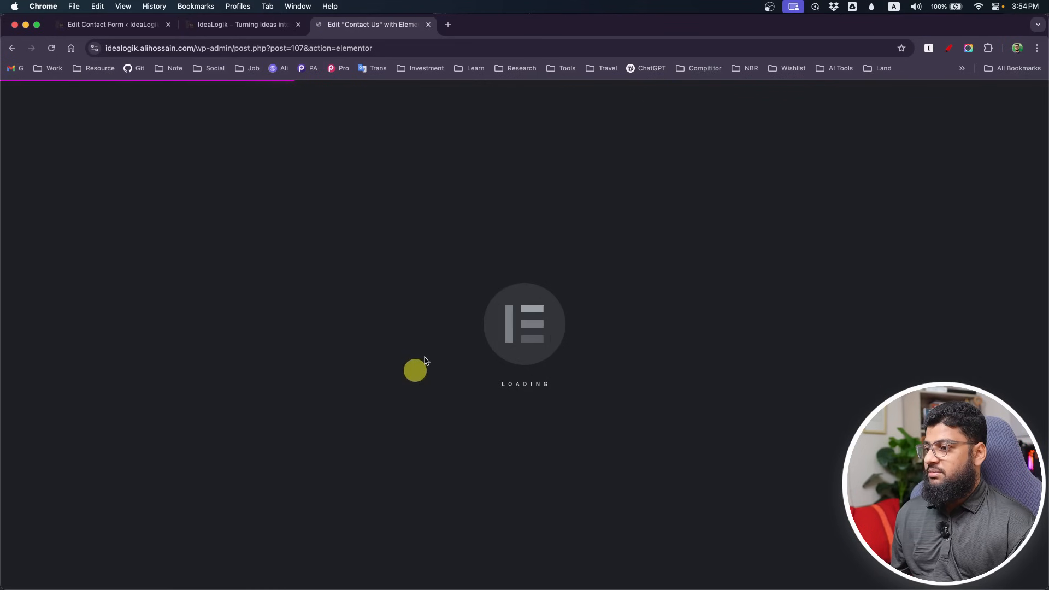
scroll(265, 424, "down", 5)
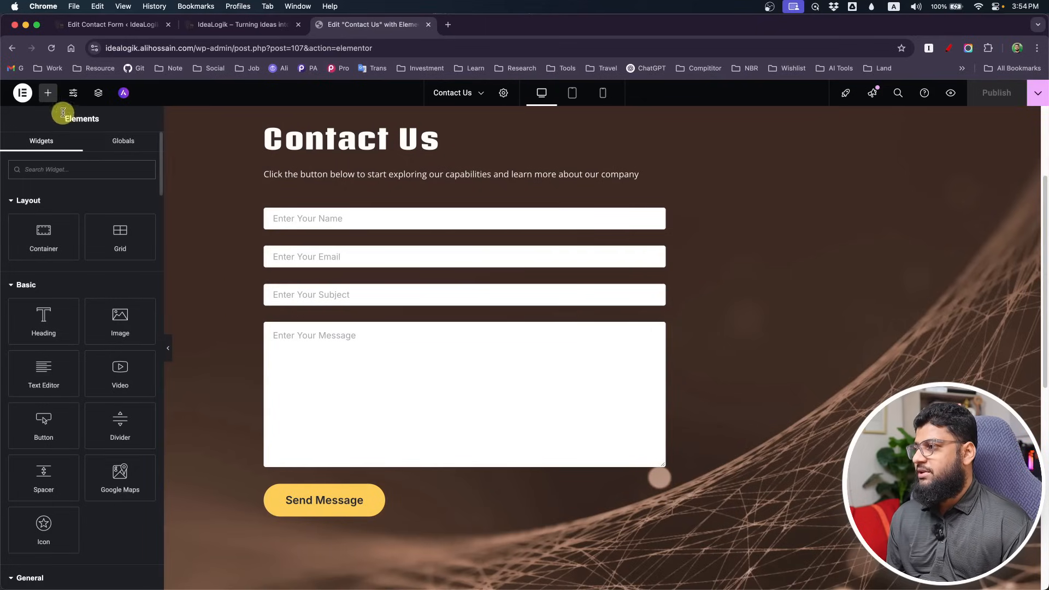
- Exit Elementor to WordPress and return to the Pages list
left_click(22, 93)
left_click(54, 200)
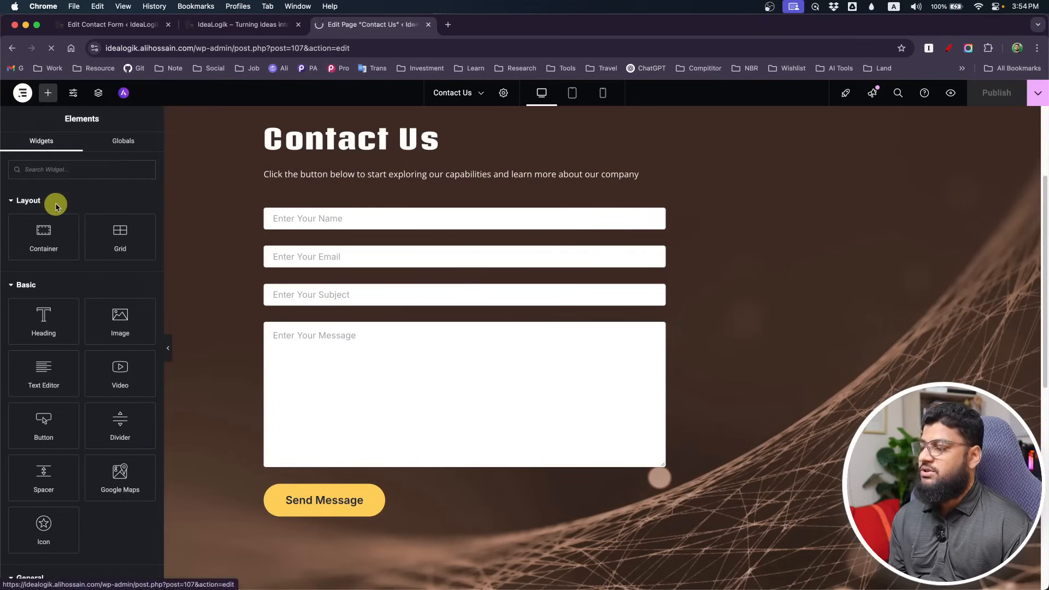
left_click(13, 103)
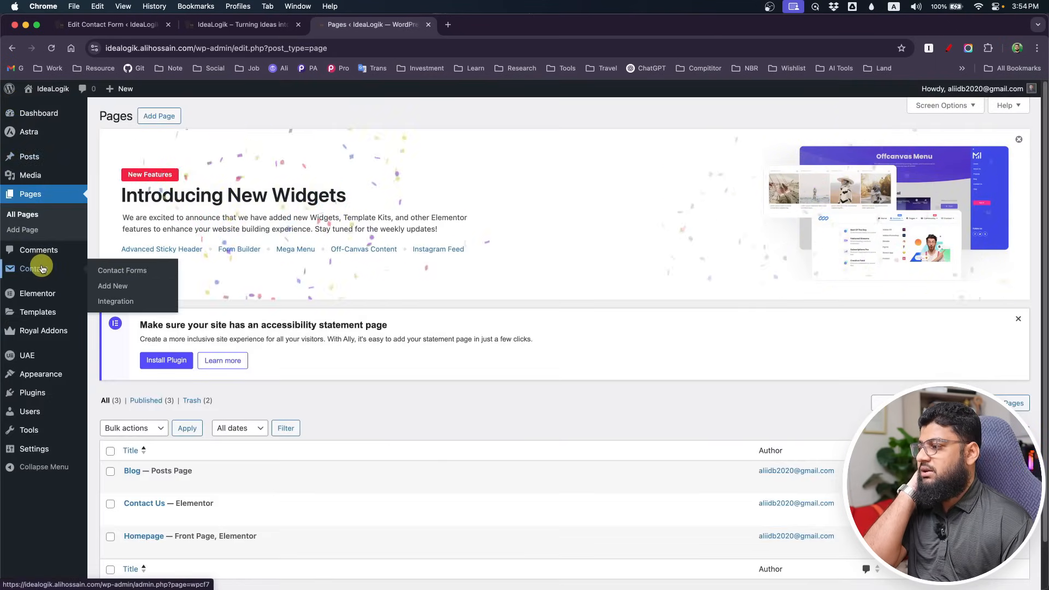
- Replace the invalid Home item with Homepage, Blog and Contact Us in the Primary menu, and save
mouse_move(41, 393)
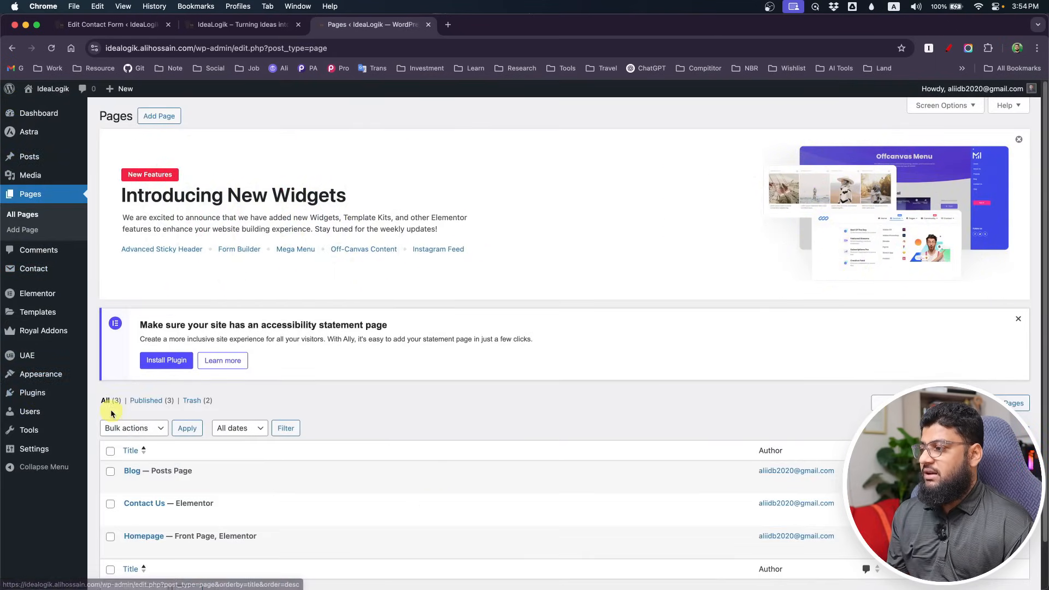
mouse_move(53, 375)
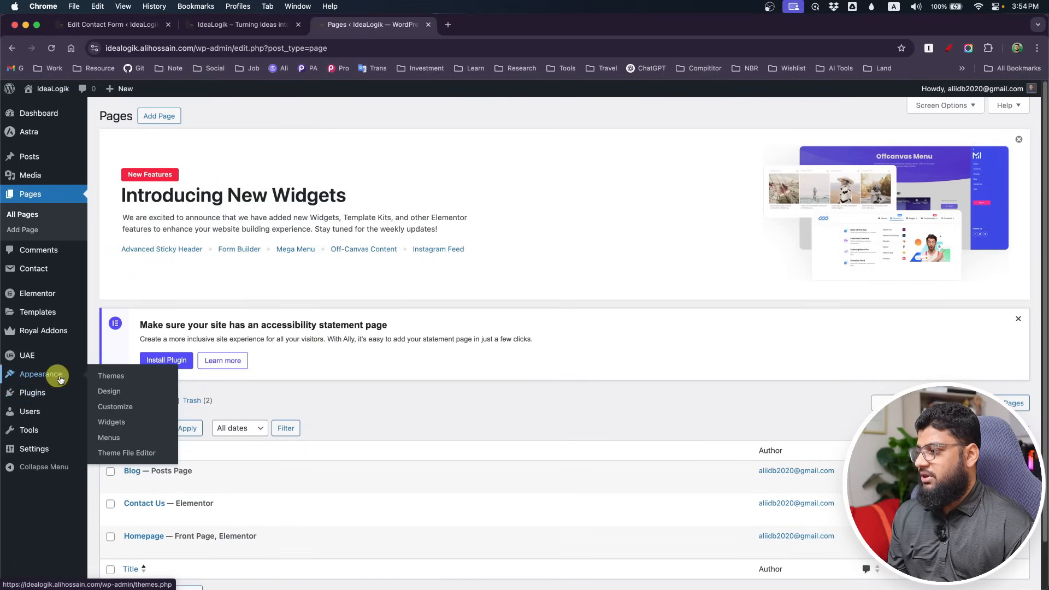
scroll(311, 377, "down", 5)
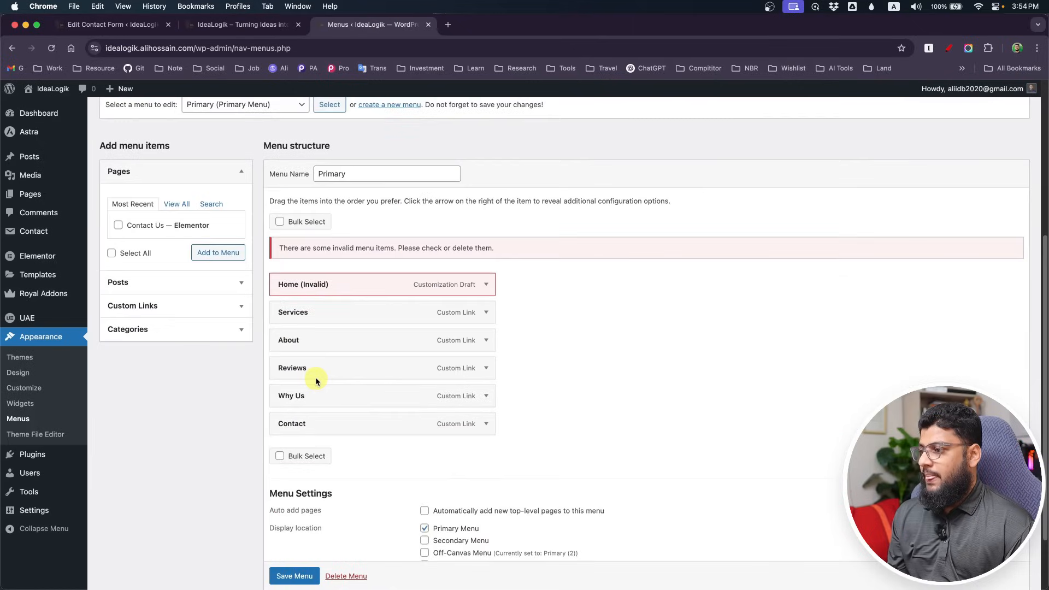
left_click(486, 284)
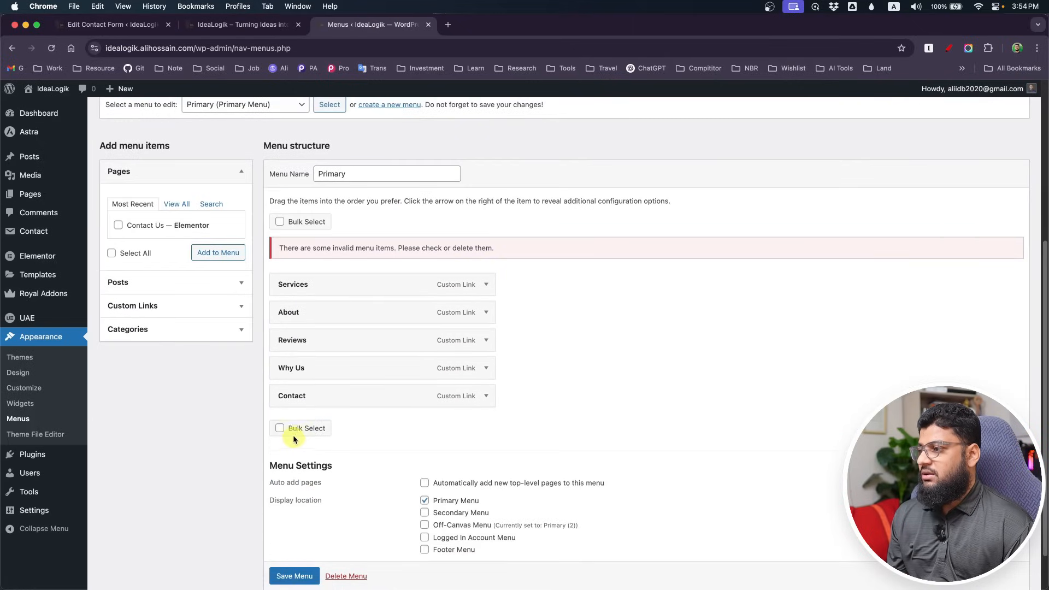
left_click(177, 204)
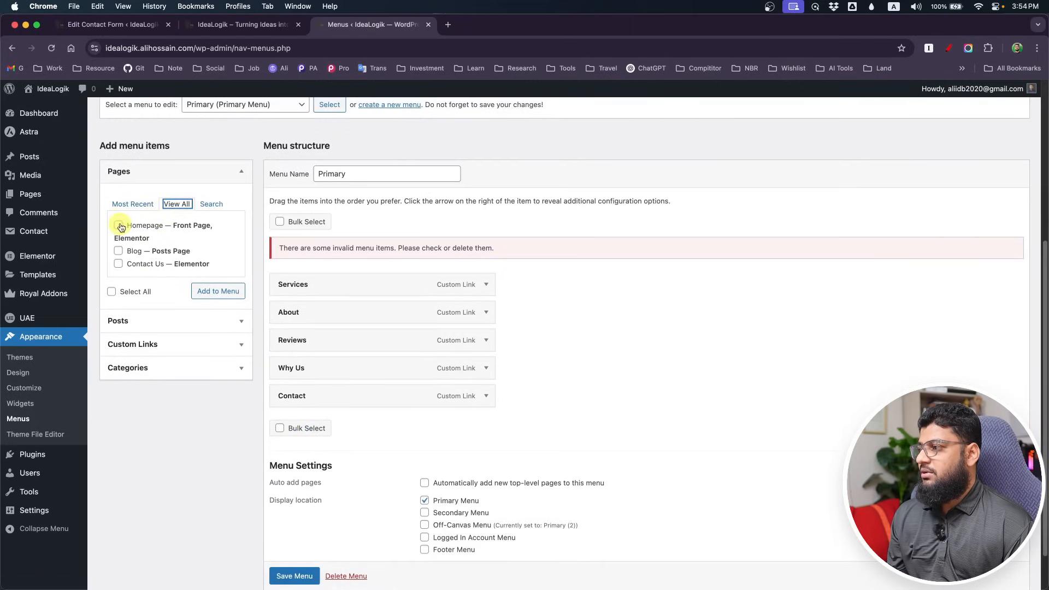
left_click(118, 267)
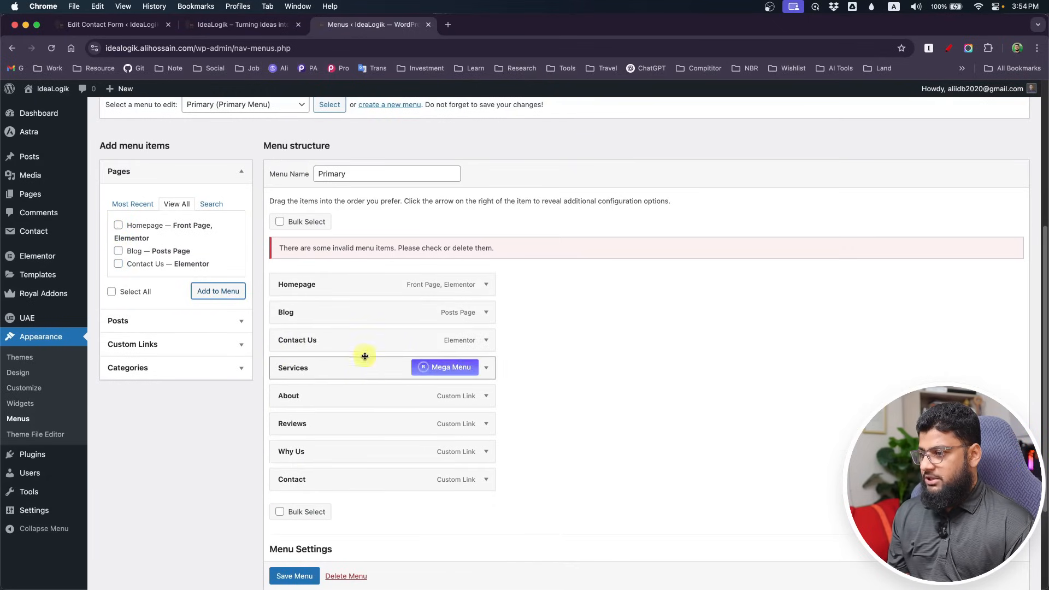
left_click(486, 368)
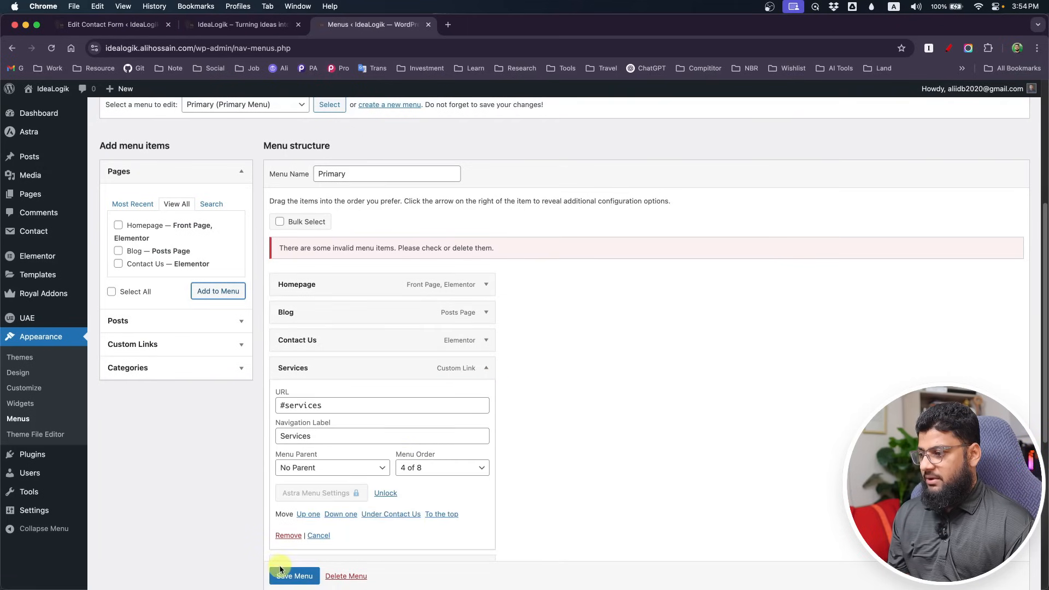
left_click(294, 576)
scroll(484, 411, "down", 7)
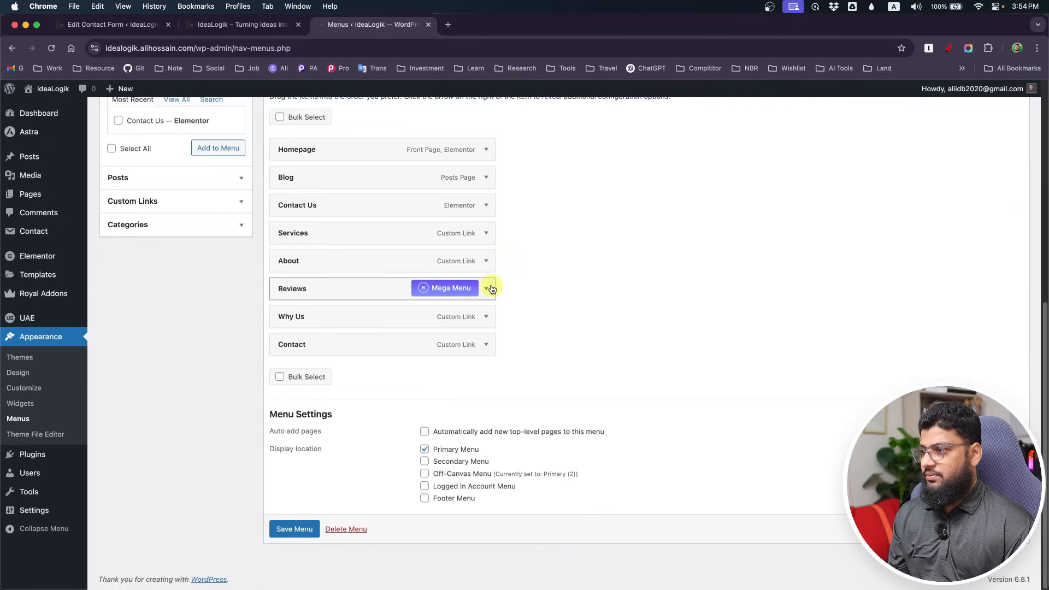
scroll(484, 234, "up", 7)
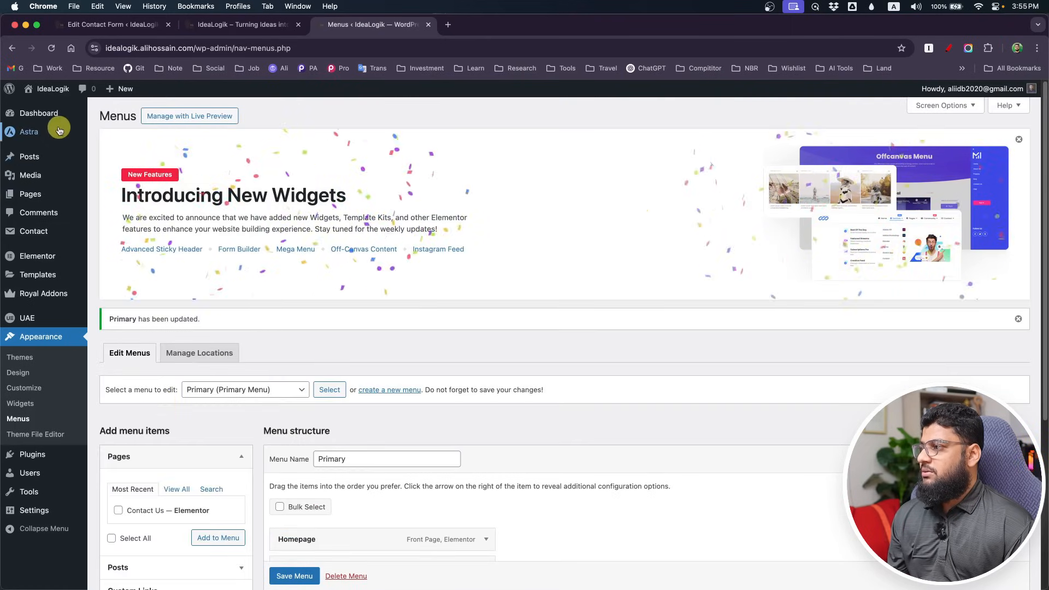
- Open the Customizer and preview the Contact Us page through the site menu
mouse_move(44, 131)
left_click(118, 151)
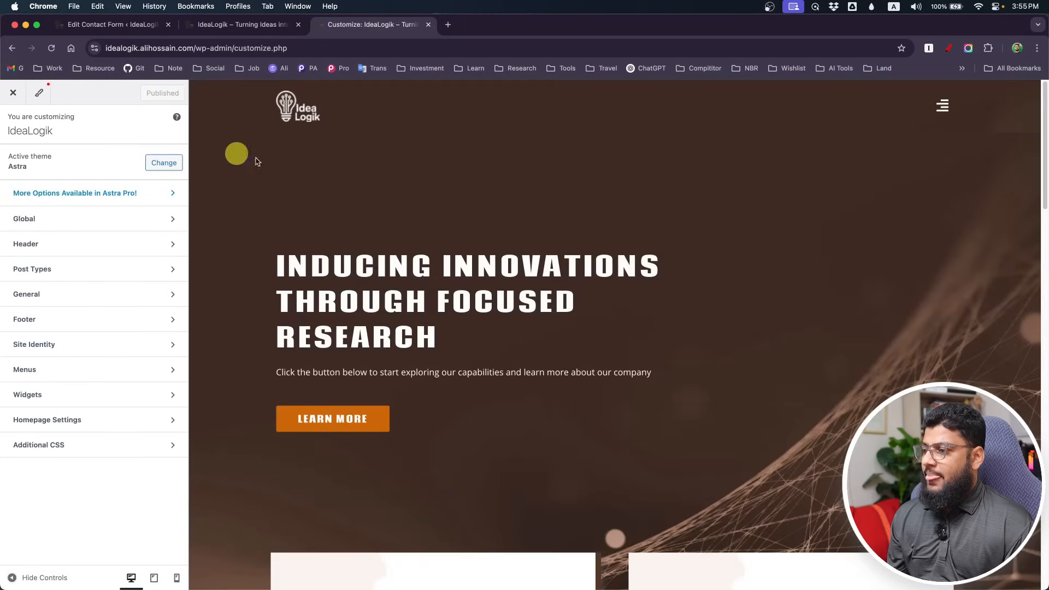
left_click(949, 110)
left_click(286, 174)
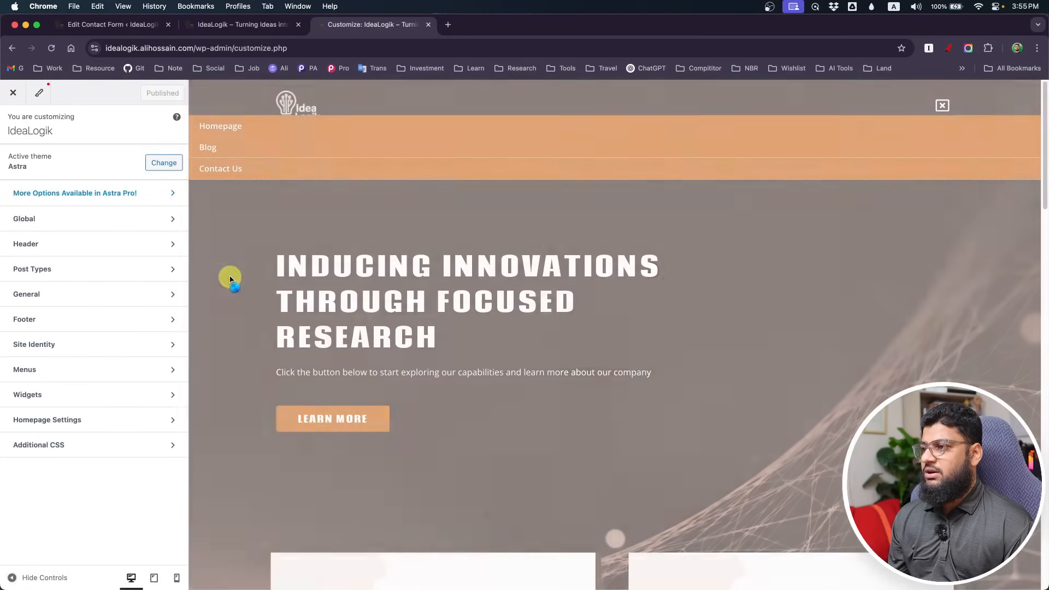
scroll(237, 277, "down", 5)
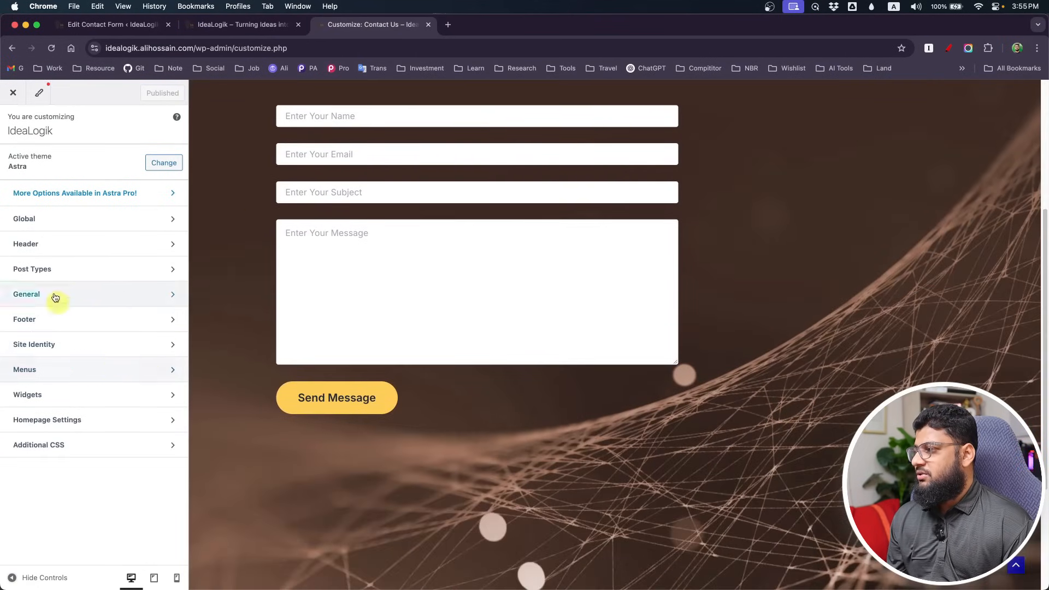
- Apply the square-cornered filled preset to the global primary buttons
left_click(48, 218)
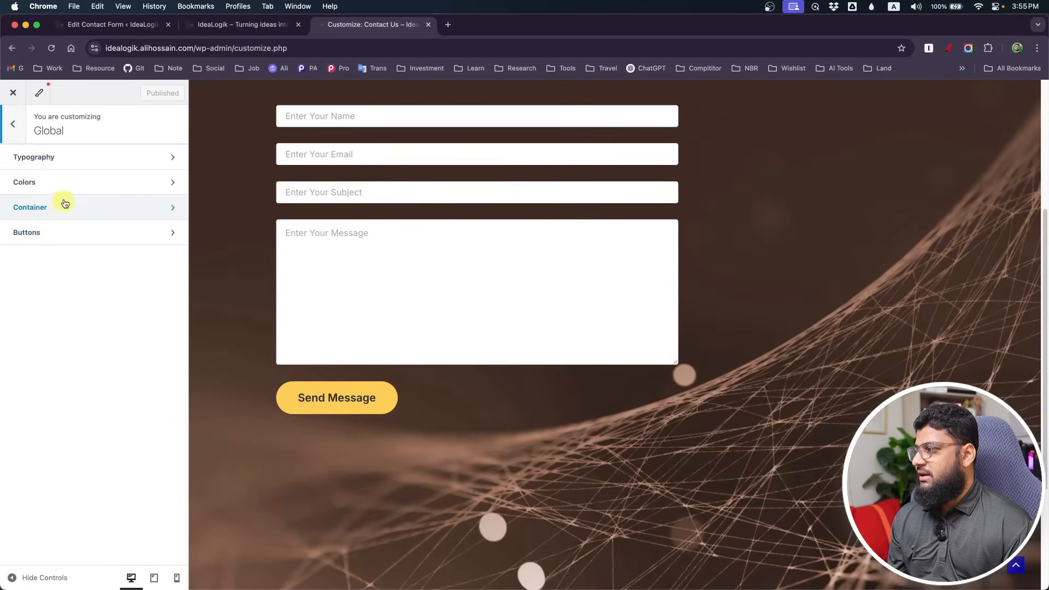
left_click(62, 240)
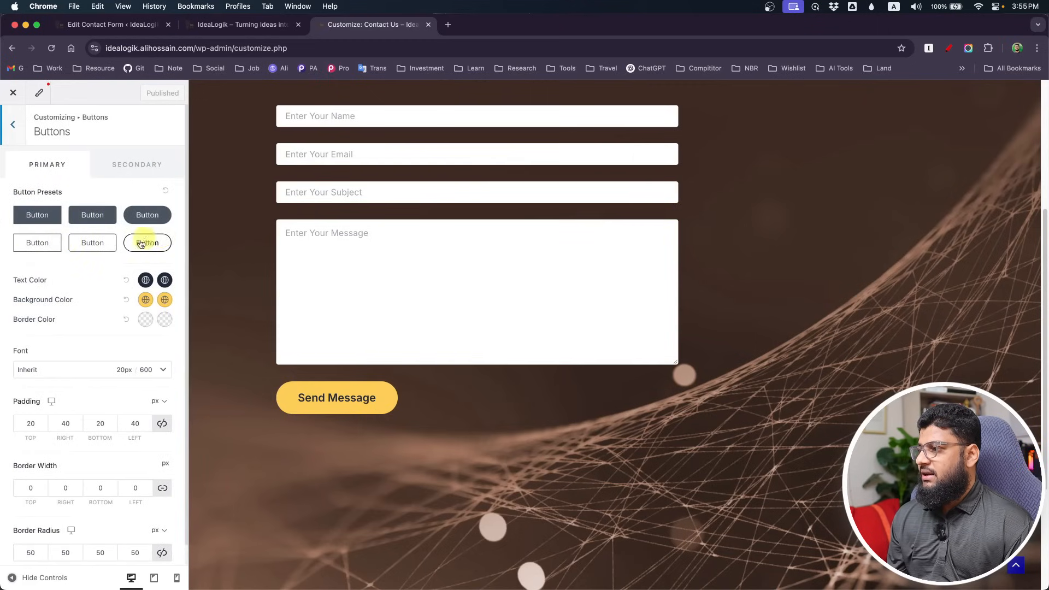
left_click(76, 219)
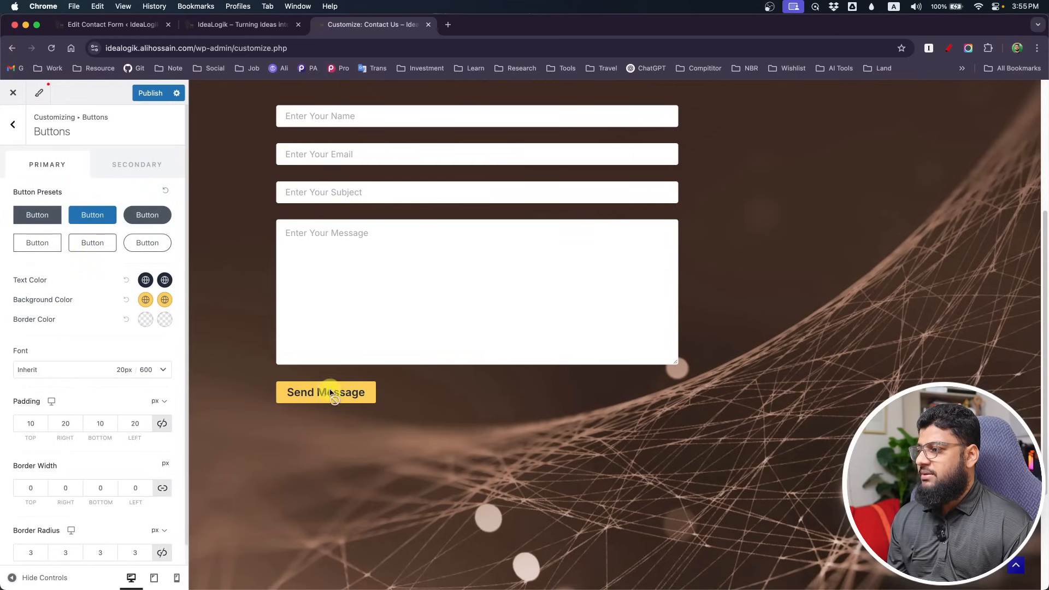
left_click(32, 217)
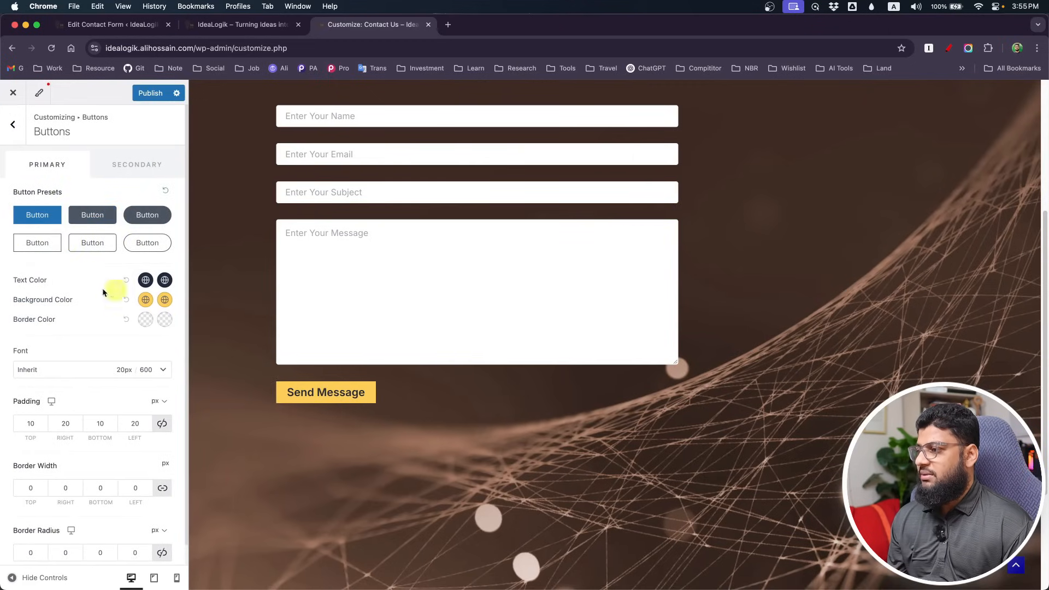
left_click(45, 240)
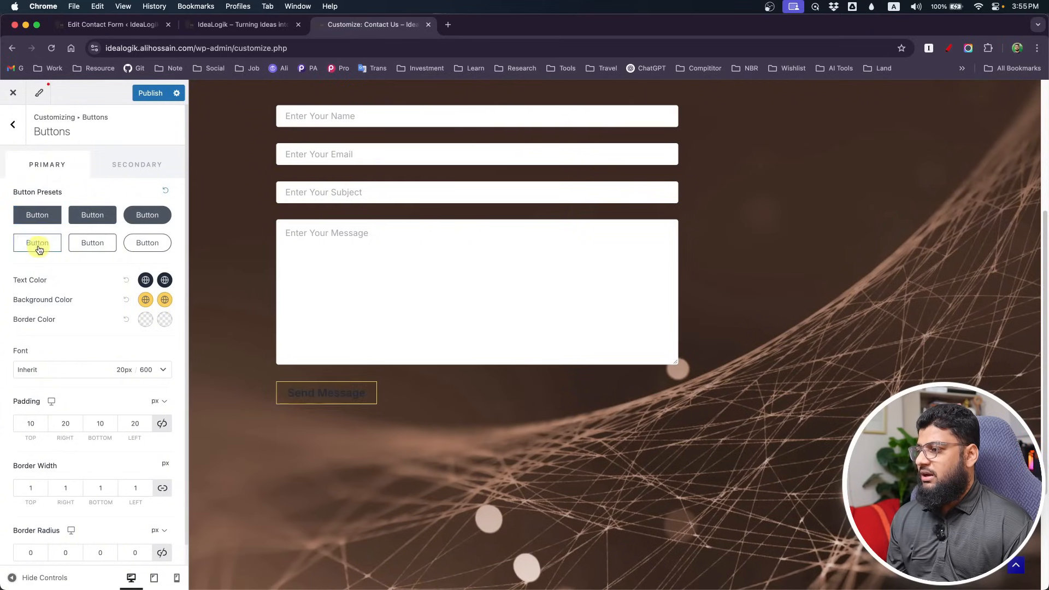
left_click(37, 222)
scroll(105, 284, "down", 1)
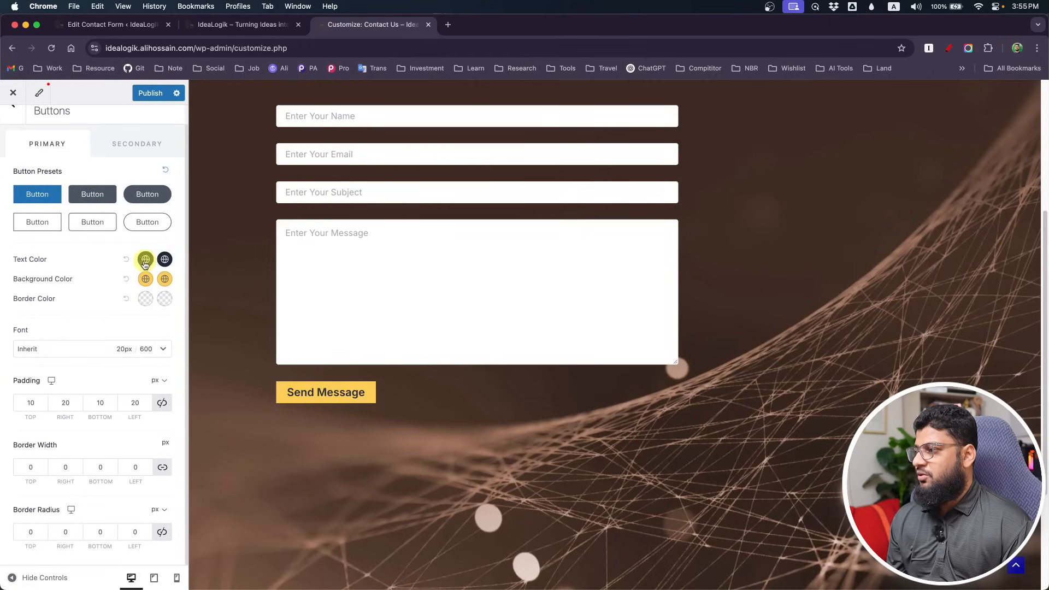
scroll(92, 291, "up", 1)
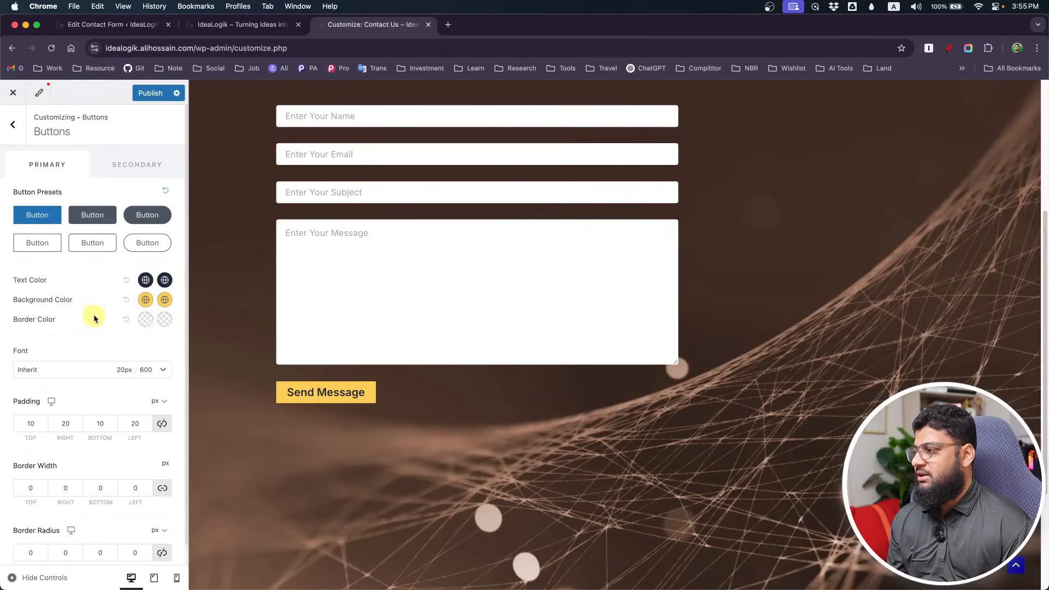
scroll(166, 275, "down", 1)
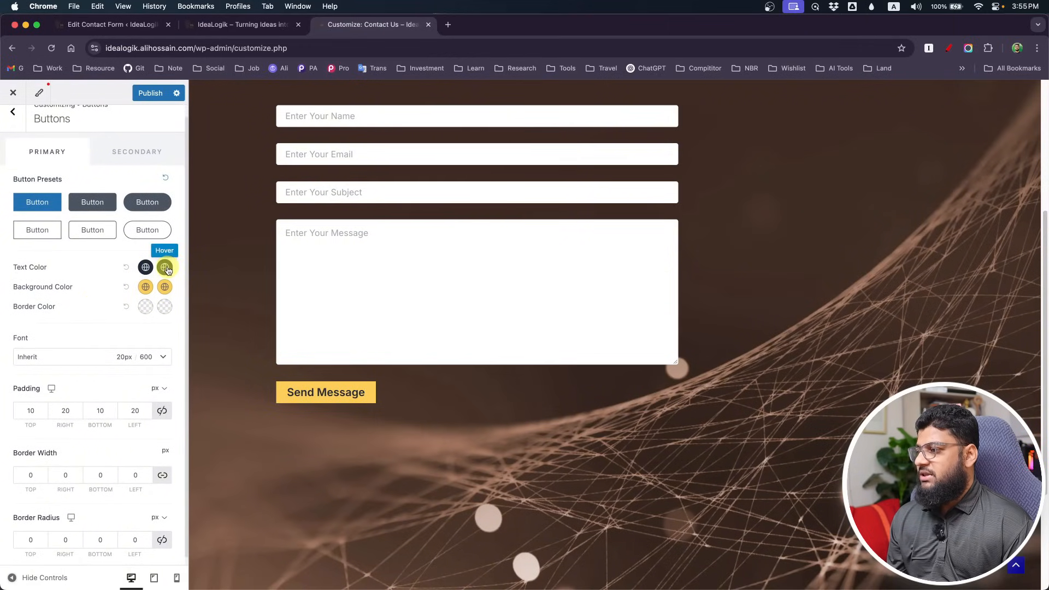
- Set the button hover text colour to F9F6FE and the hover background to black 000000
left_click(165, 267)
left_click(96, 297)
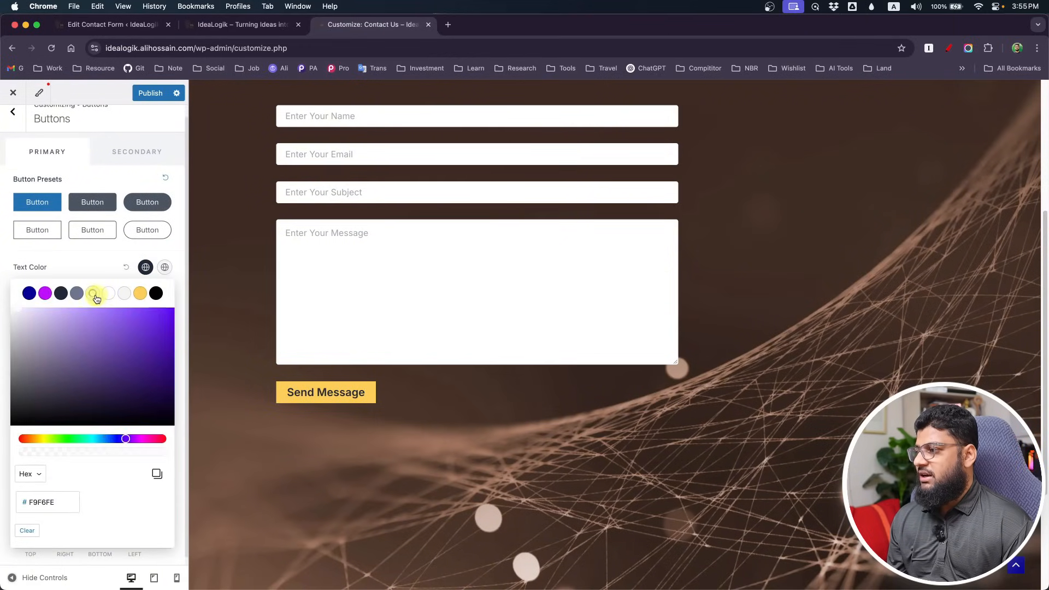
left_click(167, 266)
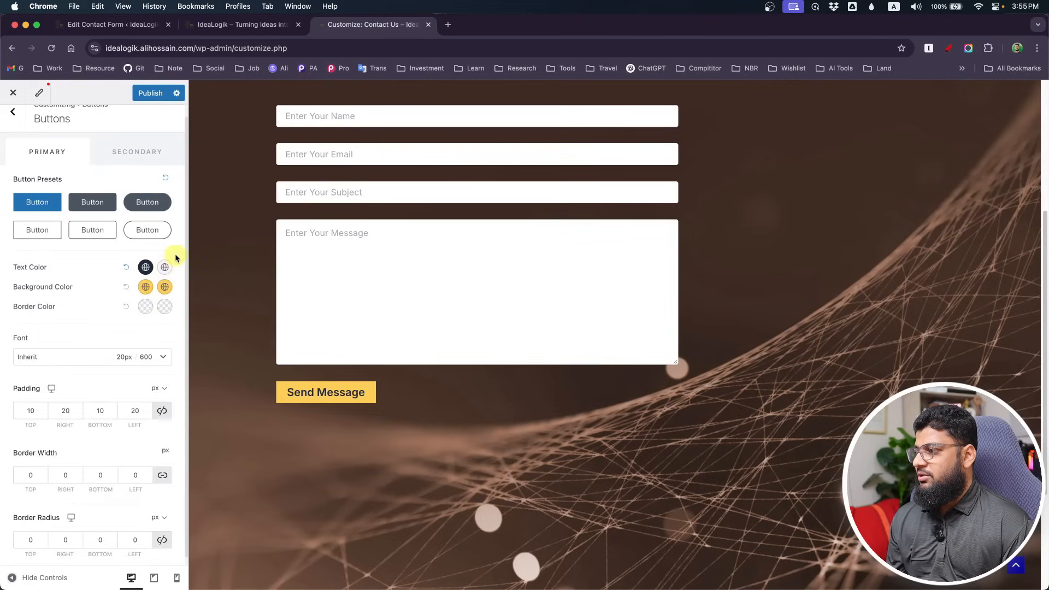
left_click(165, 287)
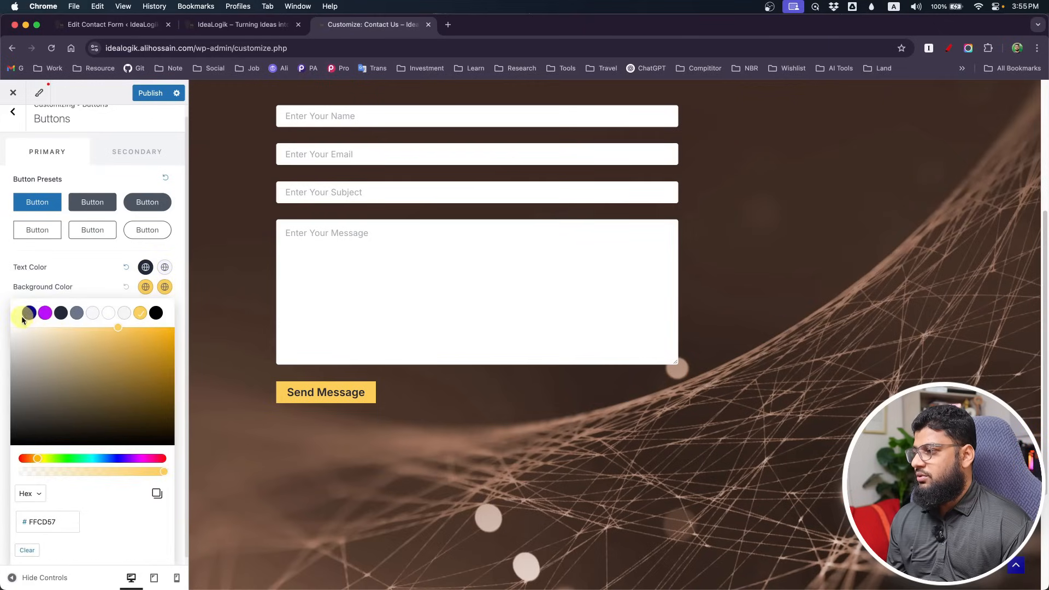
left_click(84, 282)
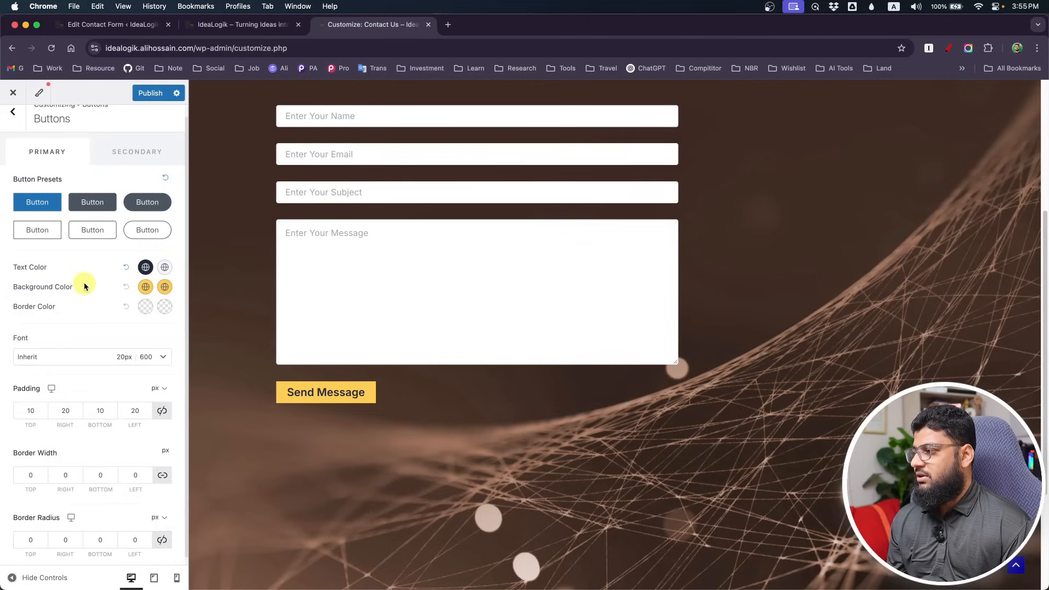
left_click(164, 288)
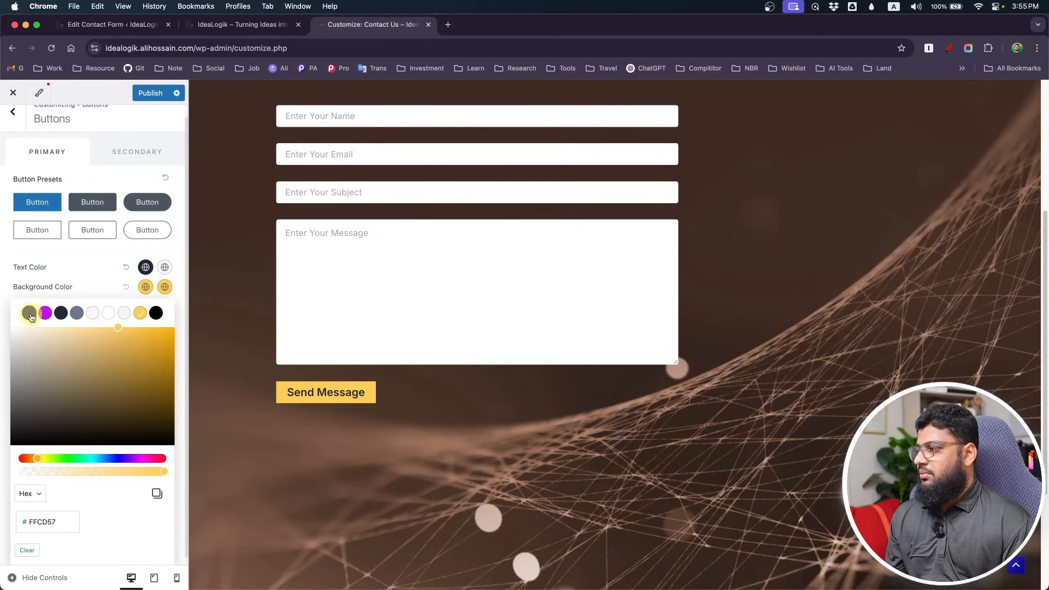
left_click(156, 313)
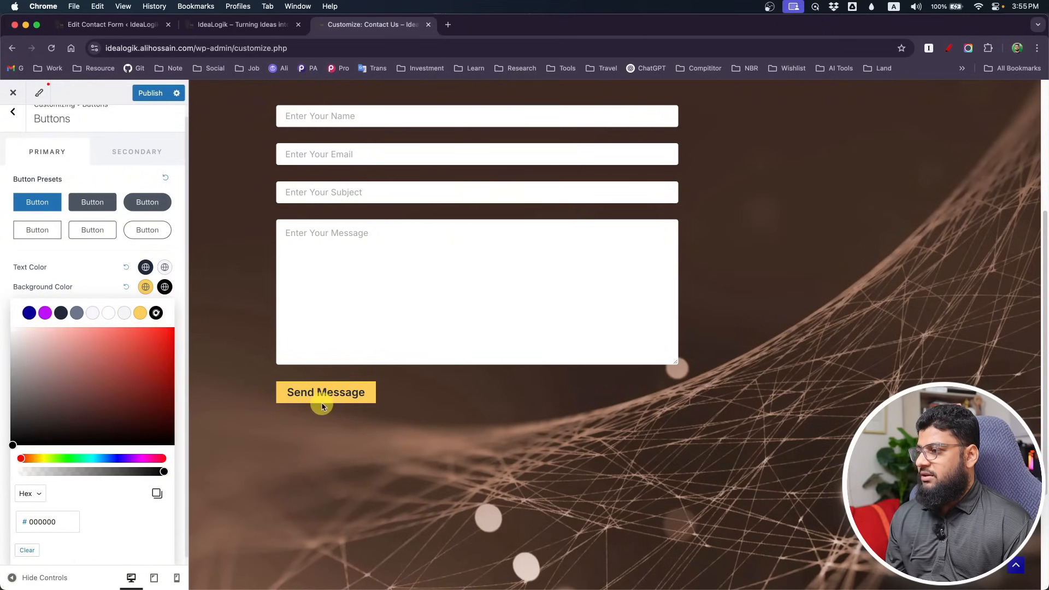
left_click(93, 283)
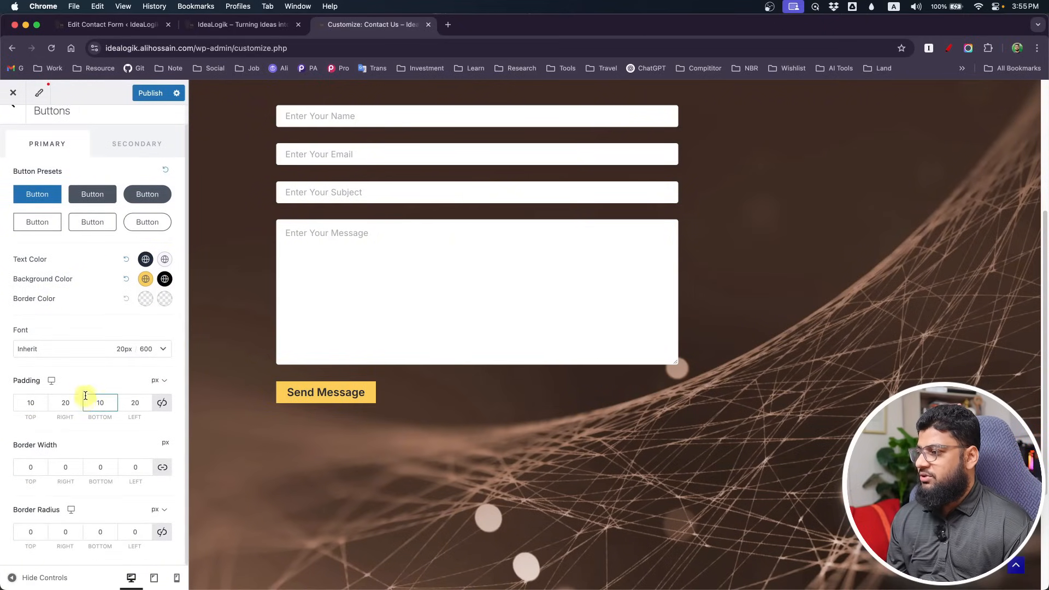
left_click(95, 350)
- Try 'code' and 'caption' font searches, clear them to keep Inherit, then go back to Menus
left_click(70, 393)
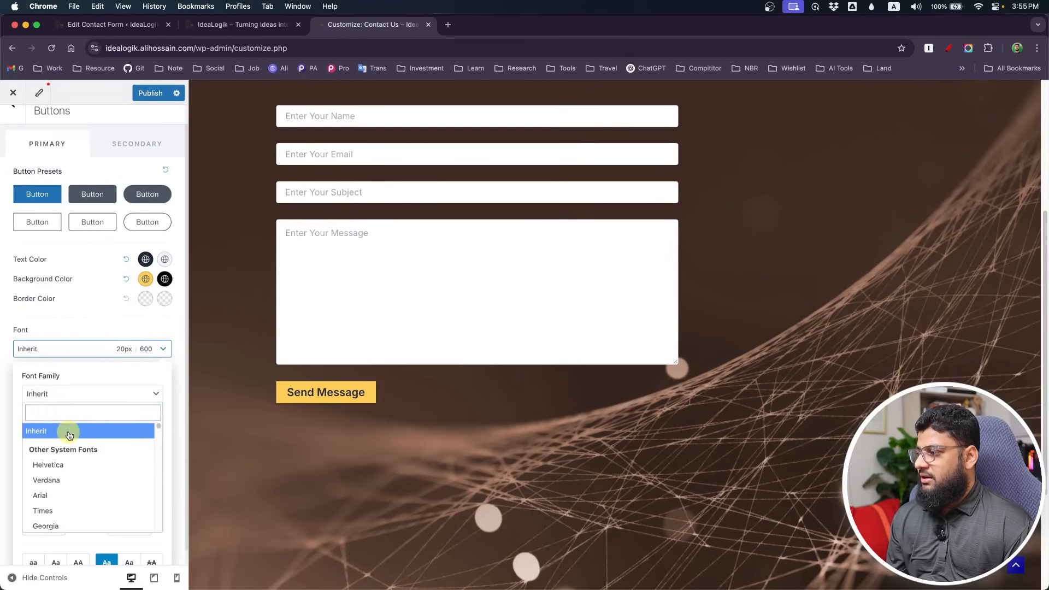
type("code")
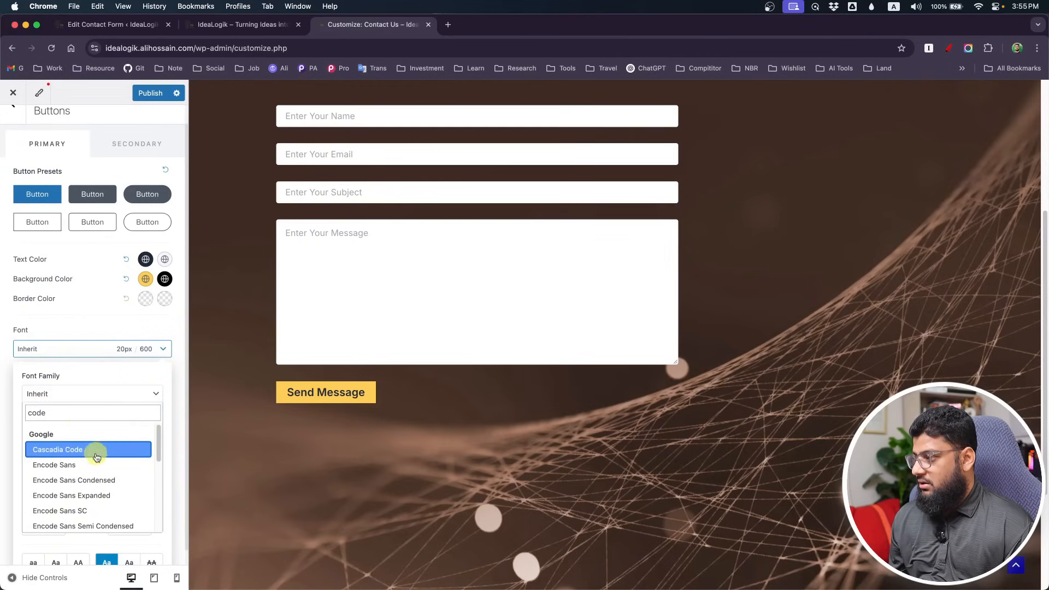
scroll(96, 457, "down", 10)
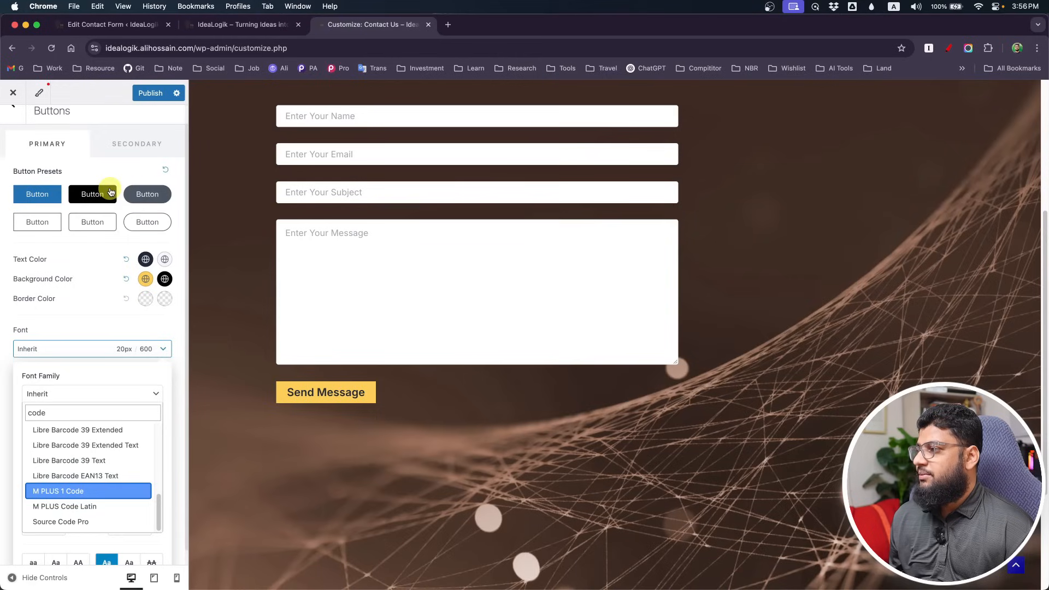
left_click(61, 415)
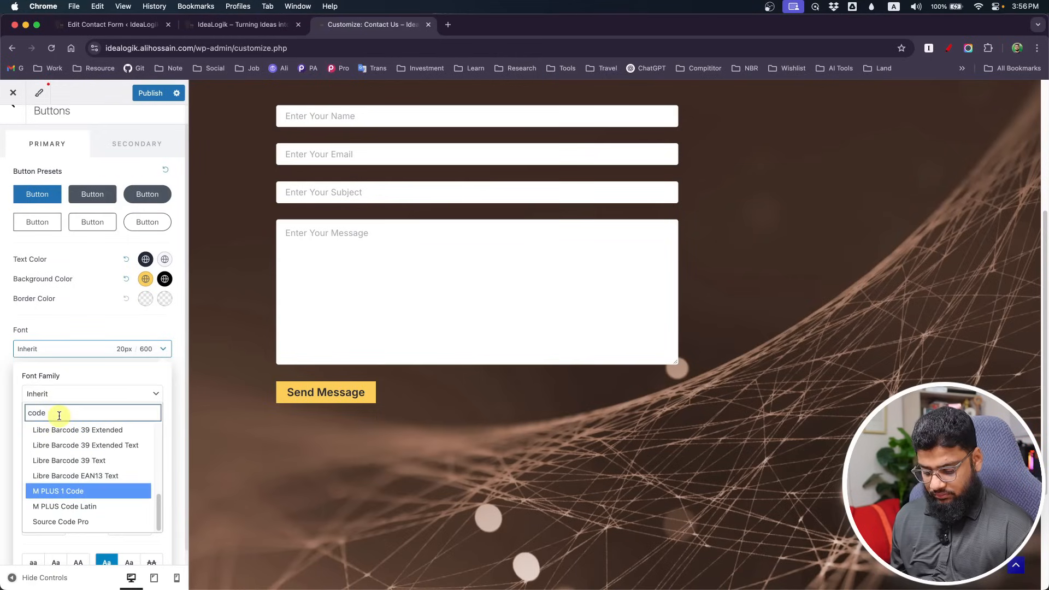
key("BackSpace")
type("a")
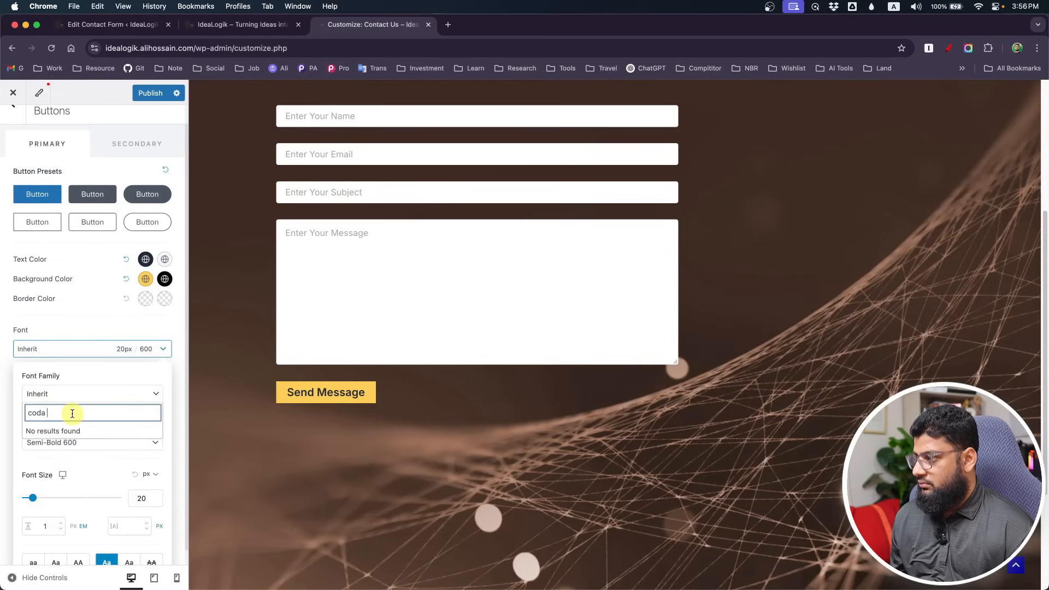
key("BackSpace")
key("BackSpace")
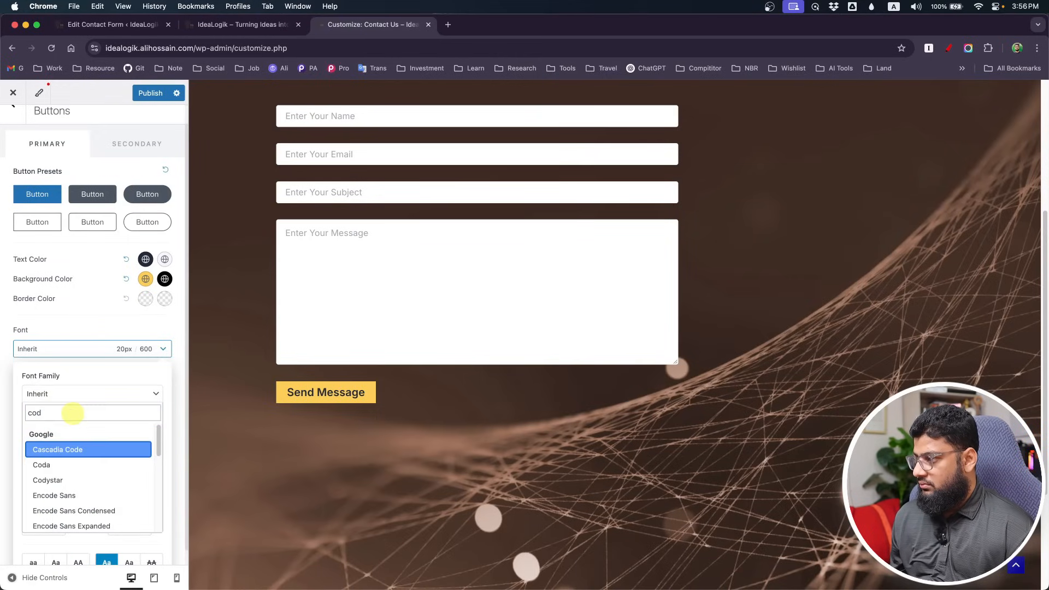
key("BackSpace")
key("BackSpace")
type("ap")
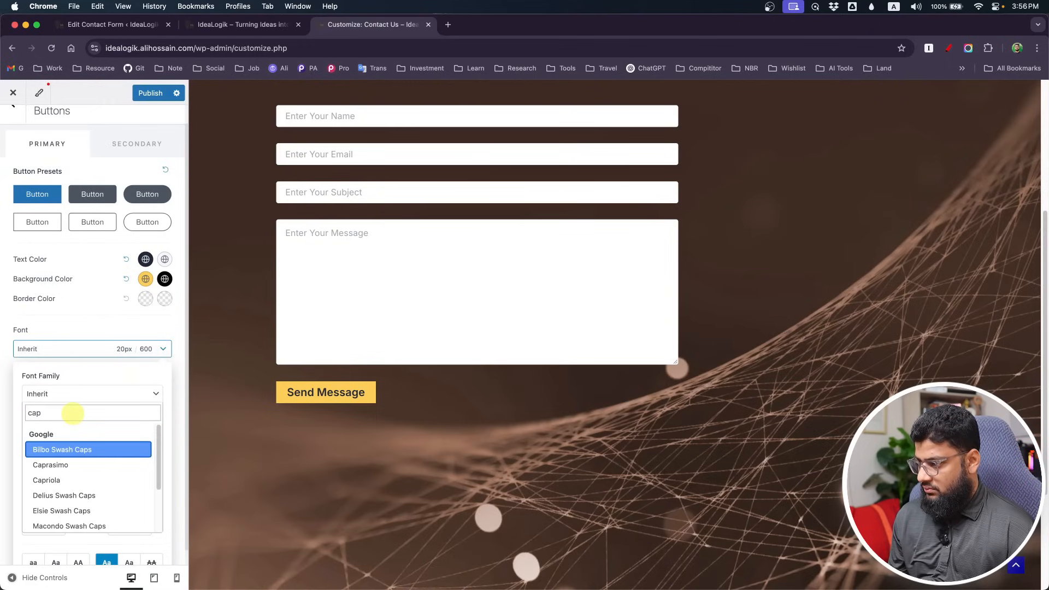
type("tion")
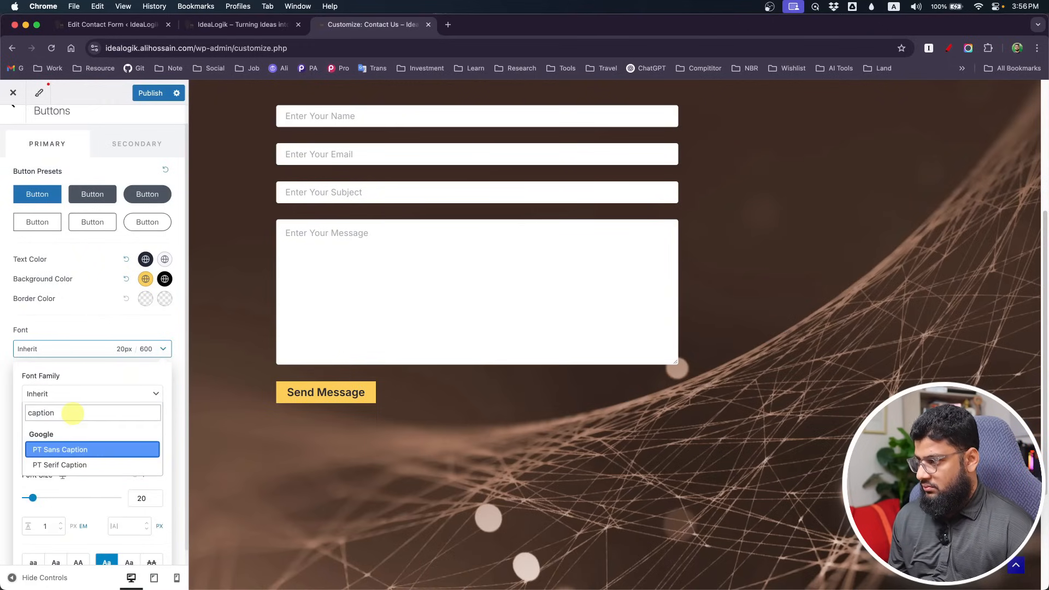
key("BackSpace")
key("BackSpace")
key("BackSpace")
key("BackSpace")
key("BackSpace")
key("BackSpace")
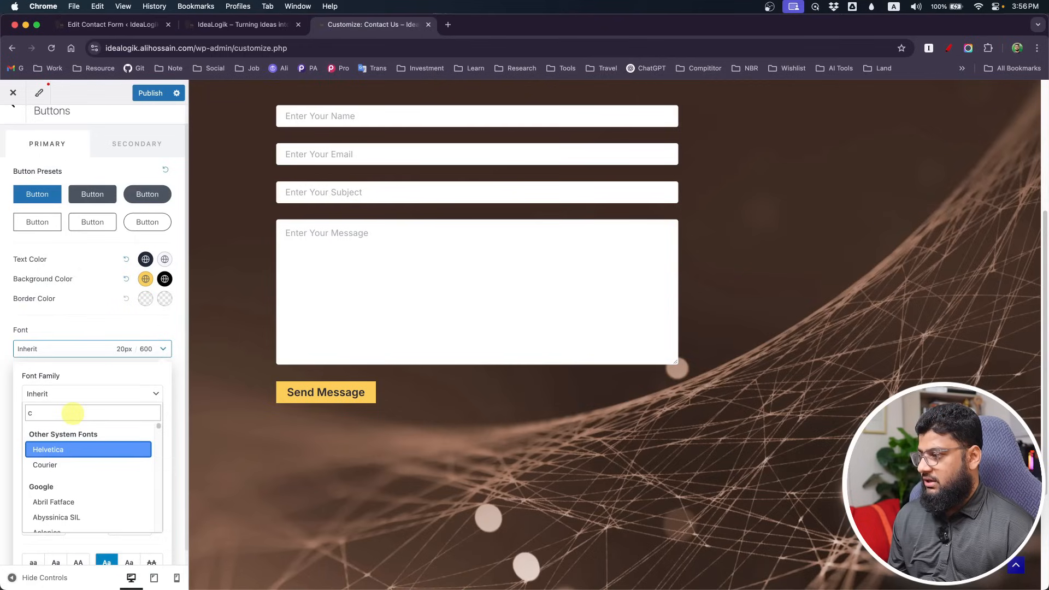
key("BackSpace")
key("Escape")
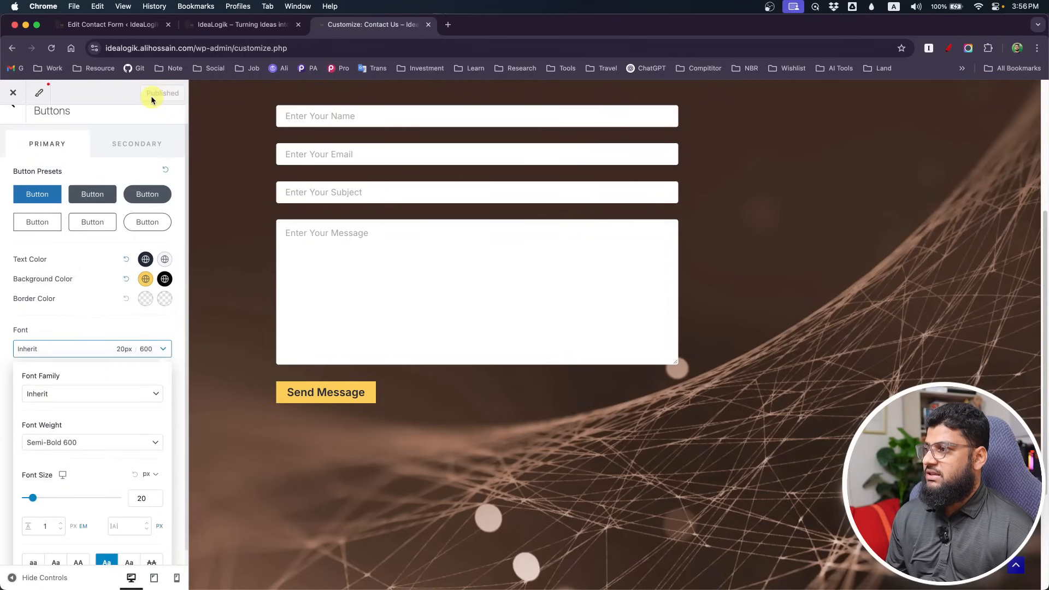
left_click(12, 49)
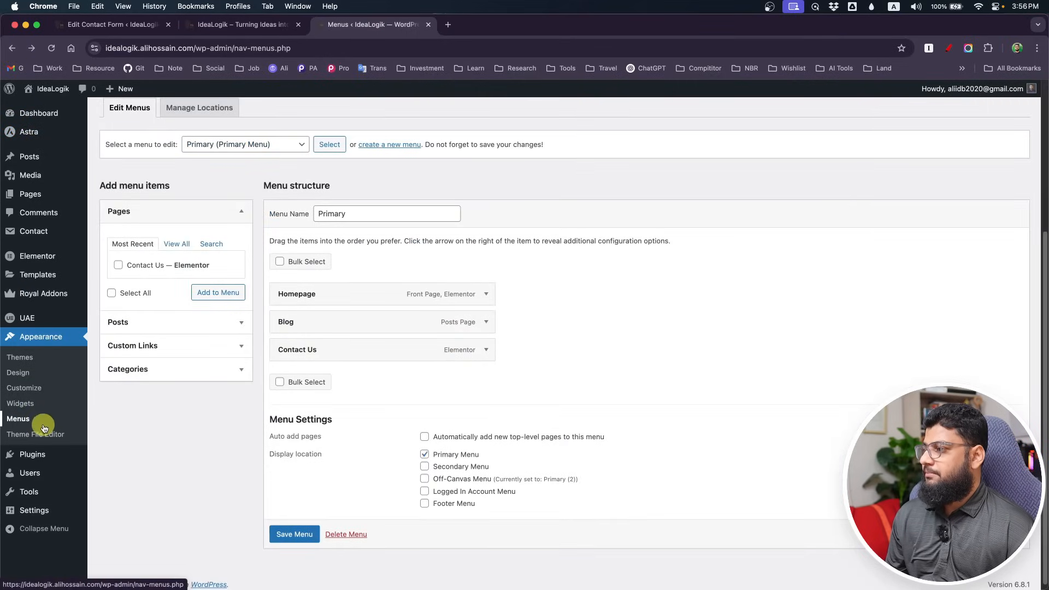
- Open the Contact Us page in Elementor and go to Site Settings > Buttons
mouse_move(65, 196)
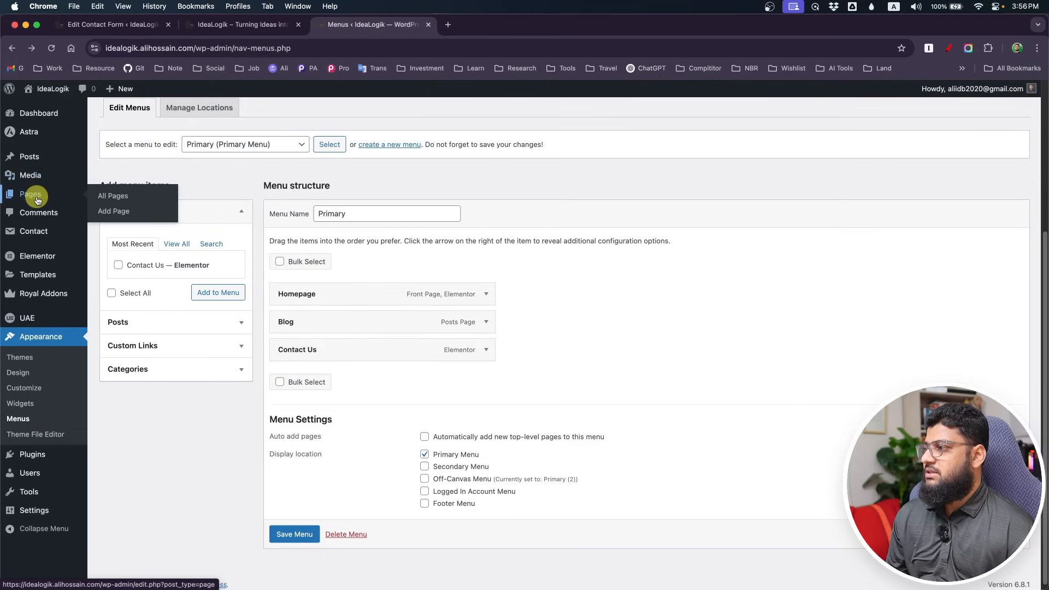
left_click(98, 198)
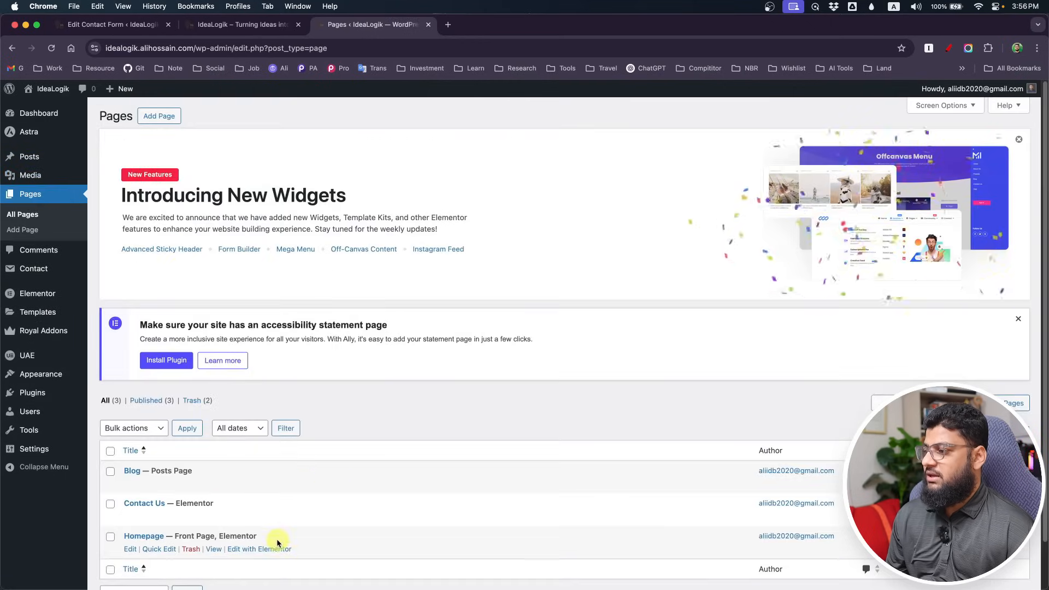
left_click(261, 514)
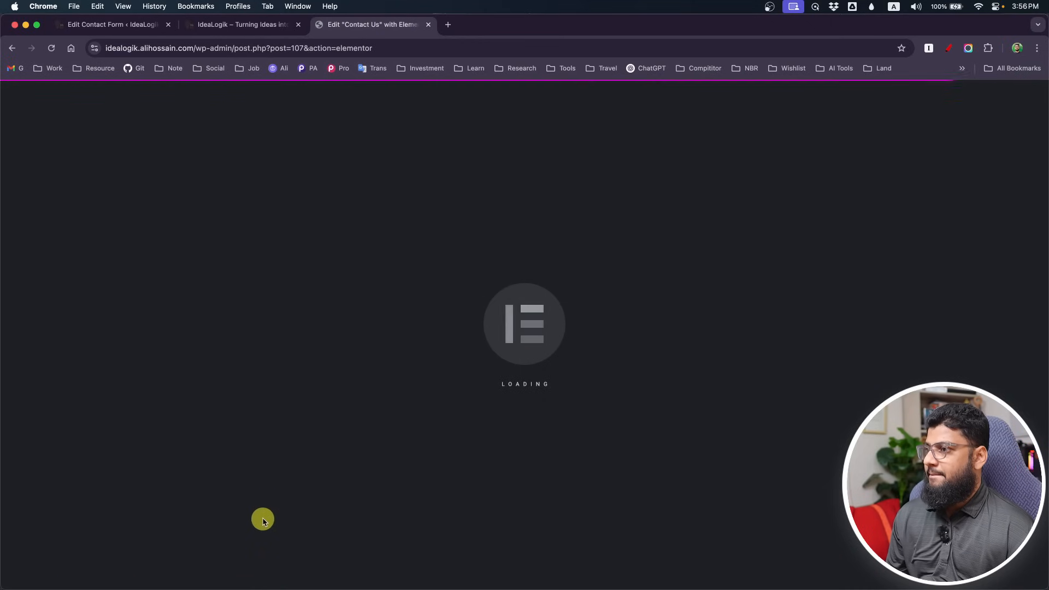
scroll(241, 331, "down", 3)
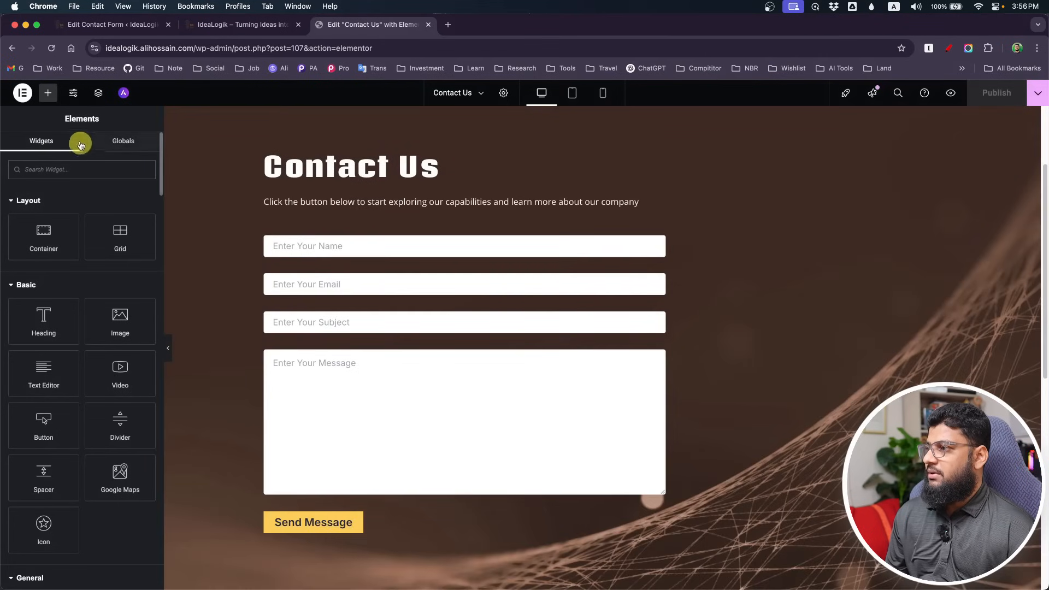
left_click(75, 97)
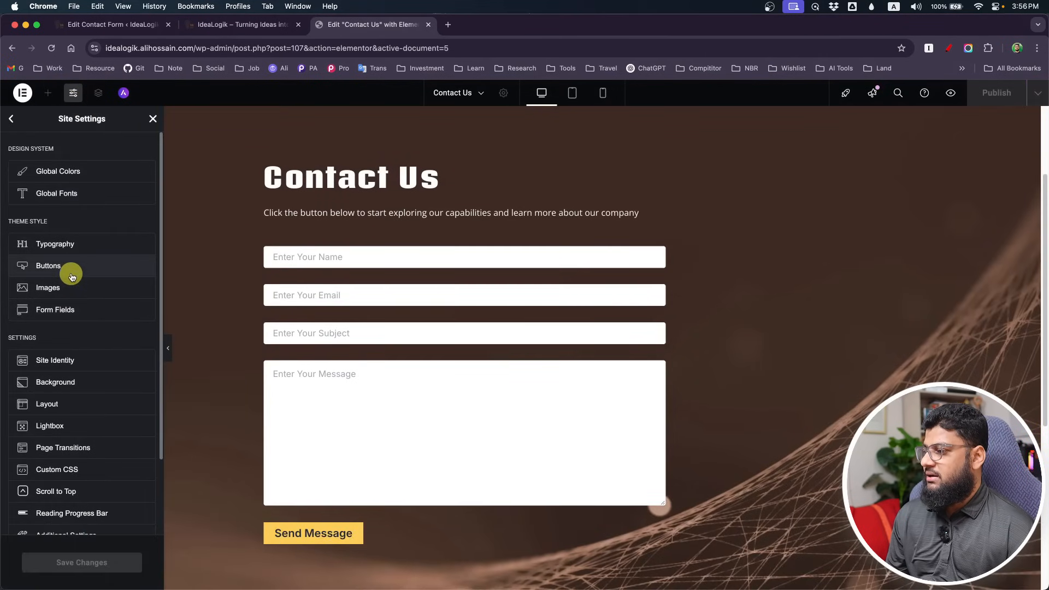
left_click(73, 269)
scroll(132, 223, "down", 1)
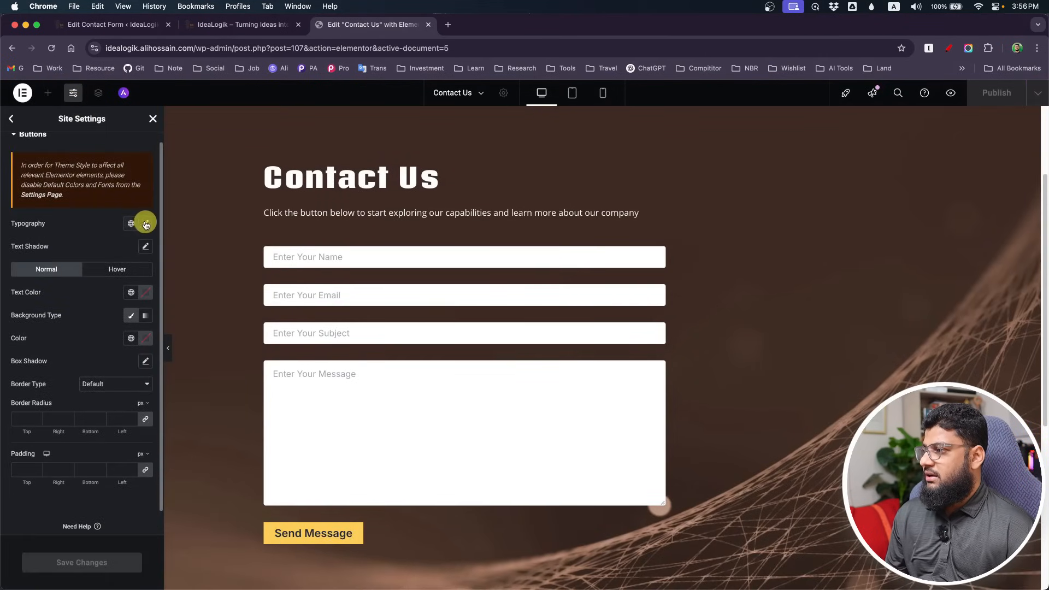
- Set button typography to the Secondary global font at 20px with 15/40/15/40 padding
left_click(146, 225)
left_click(131, 224)
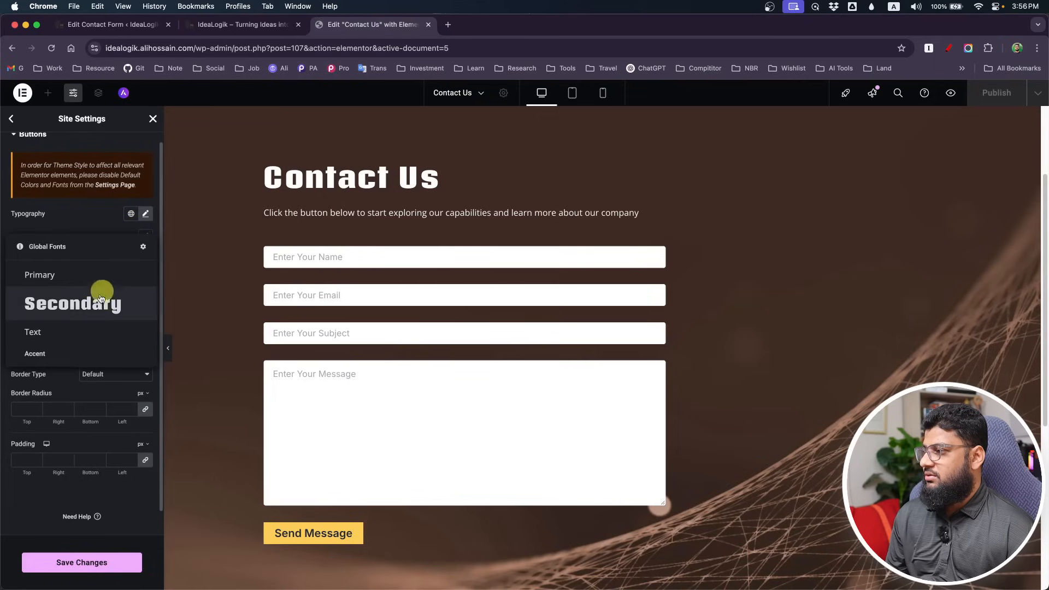
left_click(86, 310)
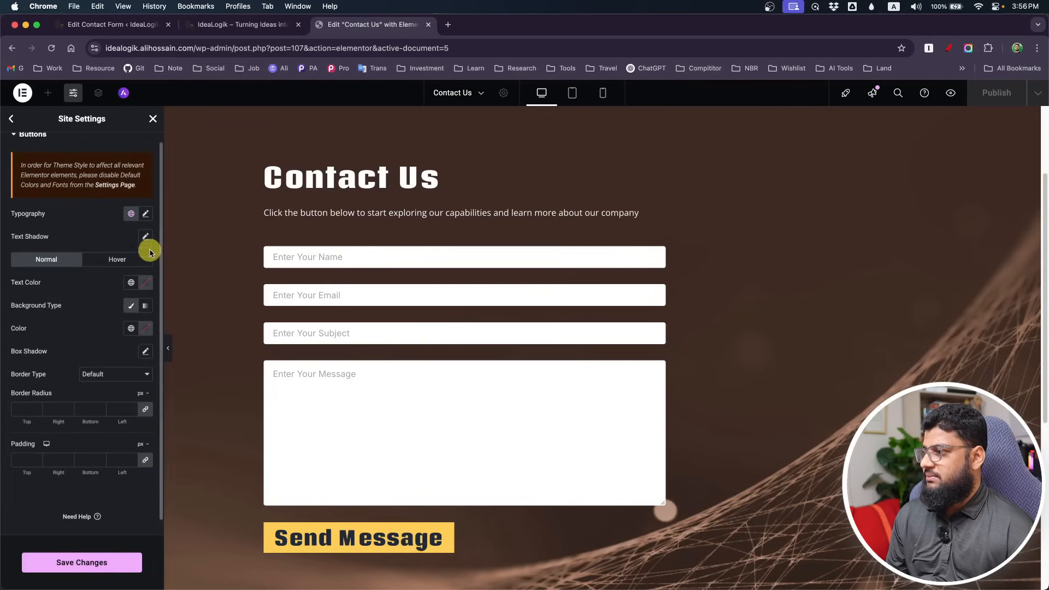
left_click(146, 214)
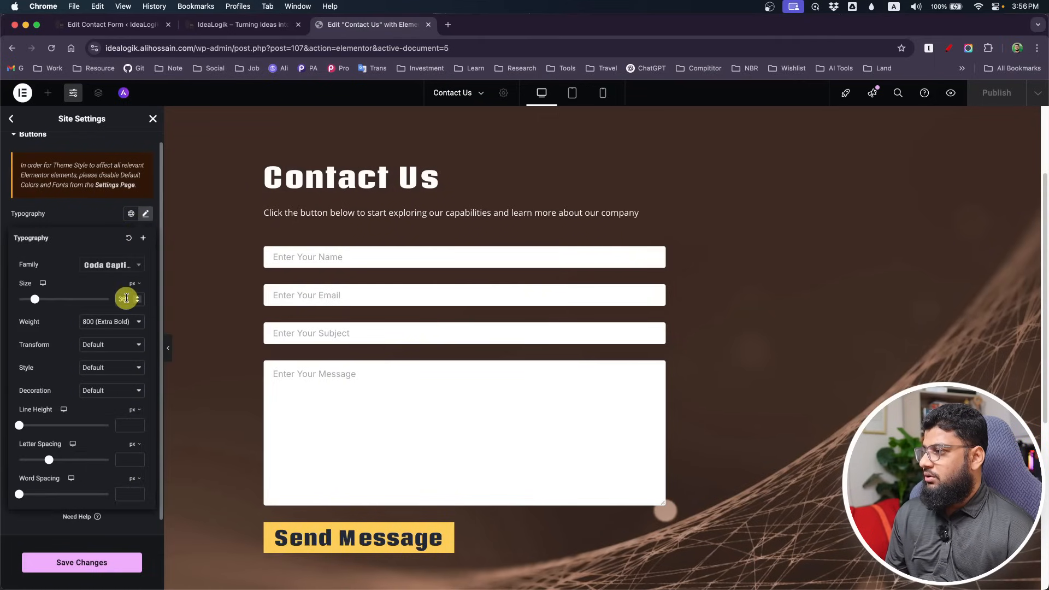
type("20")
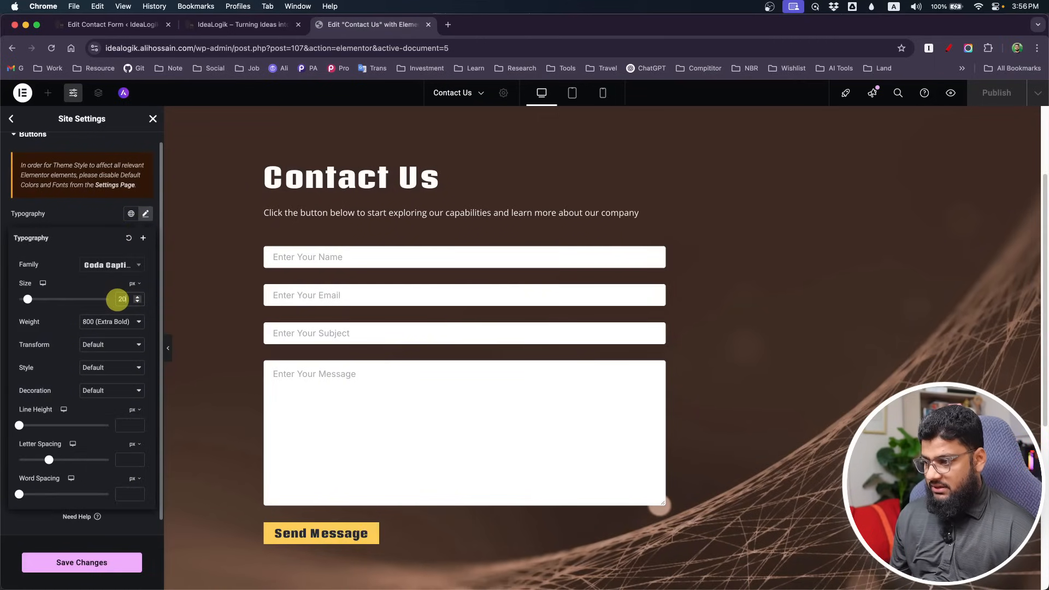
left_click(144, 213)
scroll(41, 383, "down", 1)
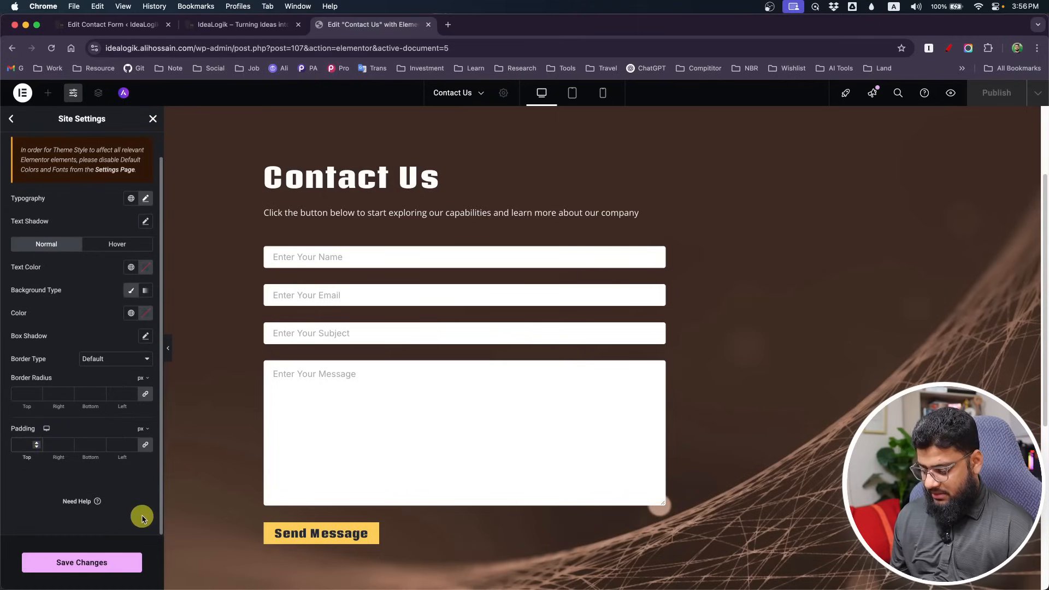
type("15")
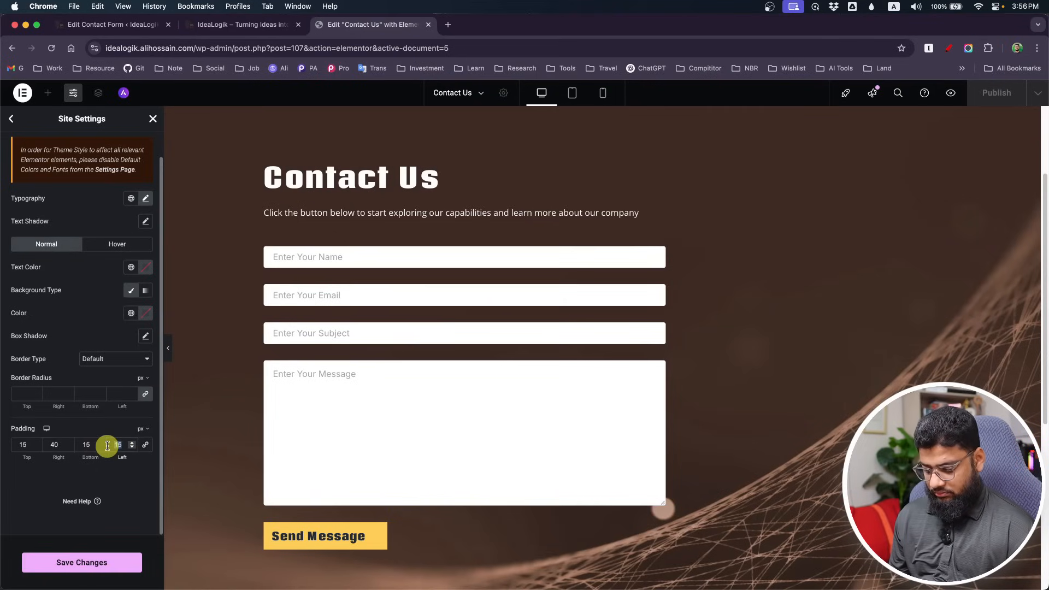
type("40")
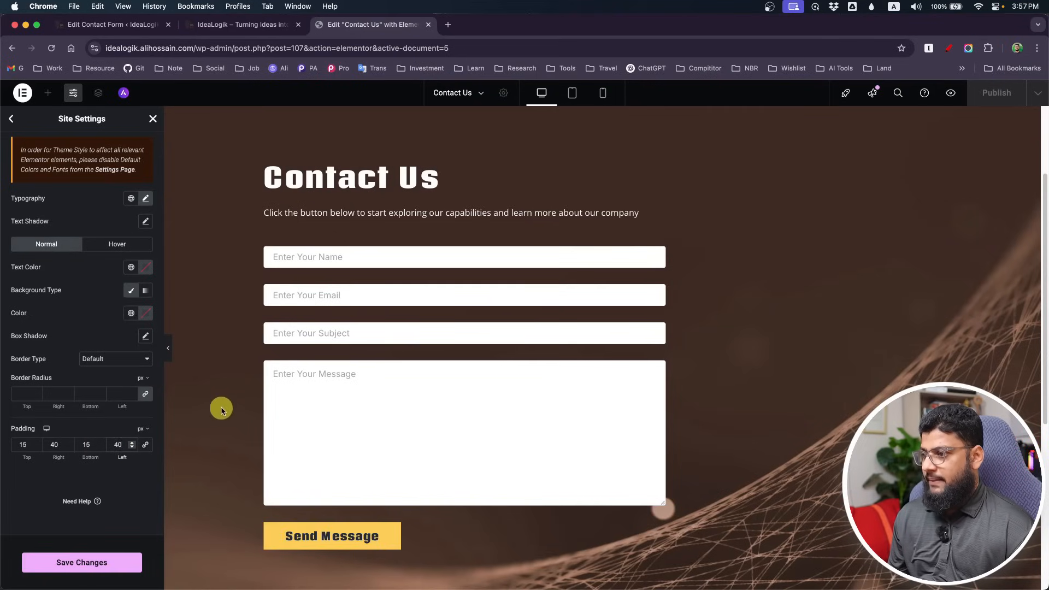
scroll(217, 404, "down", 3)
scroll(218, 402, "up", 1)
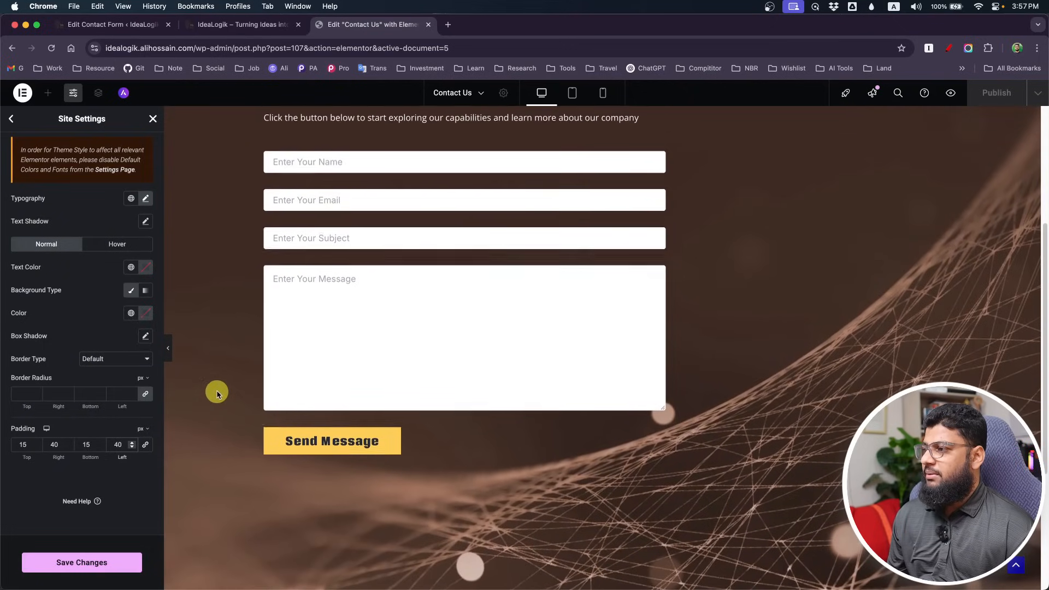
- Save the button settings, then give form fields a 0 corner radius and save
left_click(10, 119)
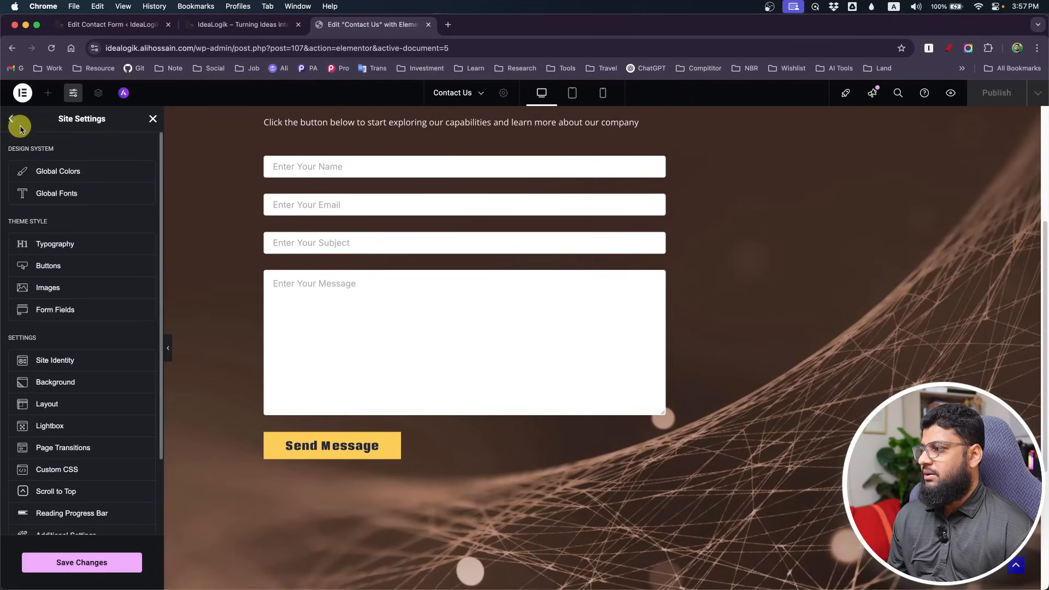
left_click(77, 563)
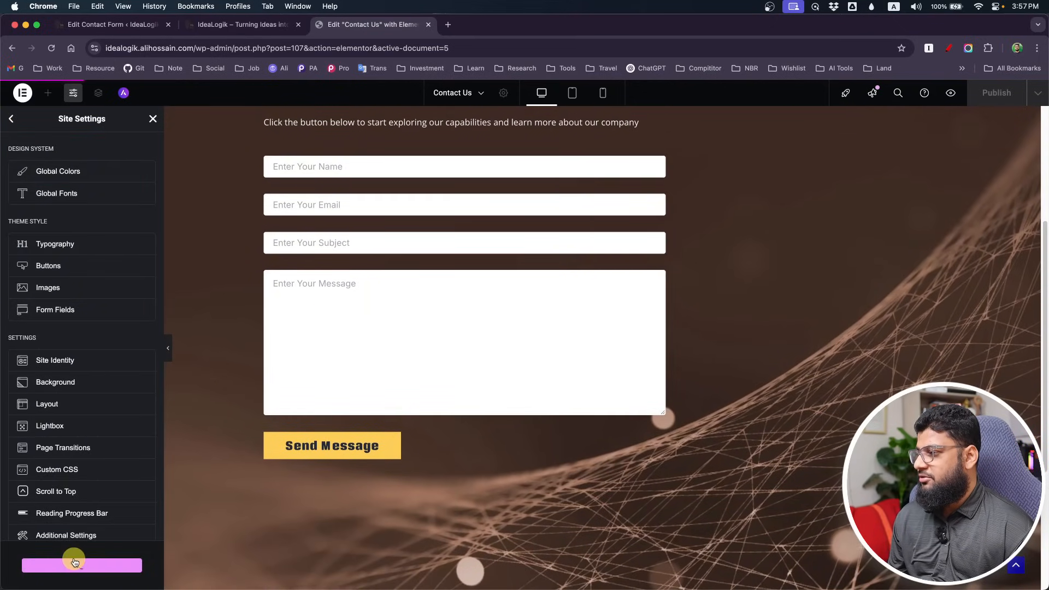
left_click(89, 310)
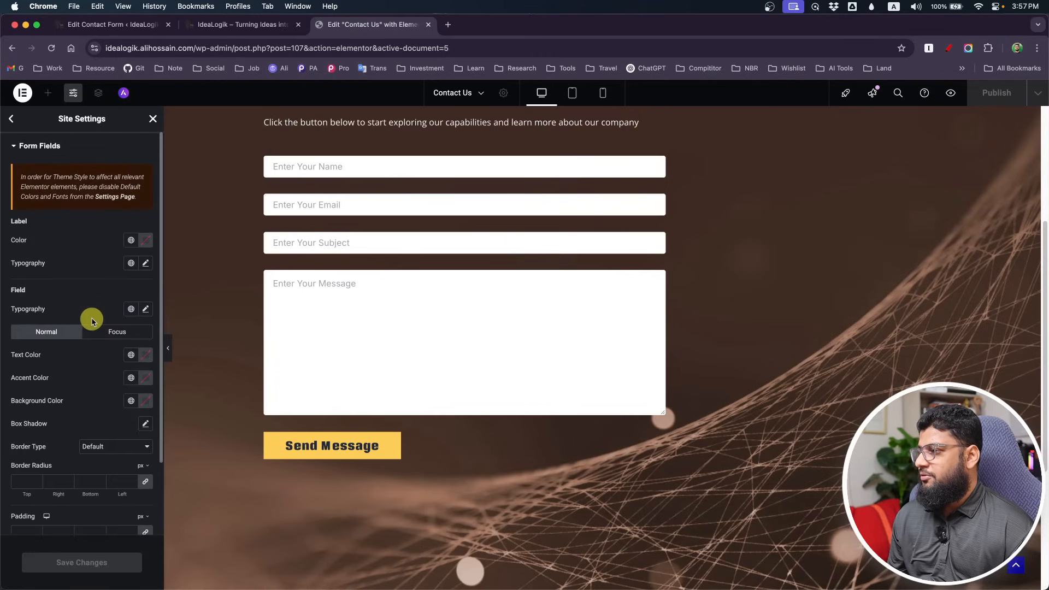
scroll(65, 344, "down", 2)
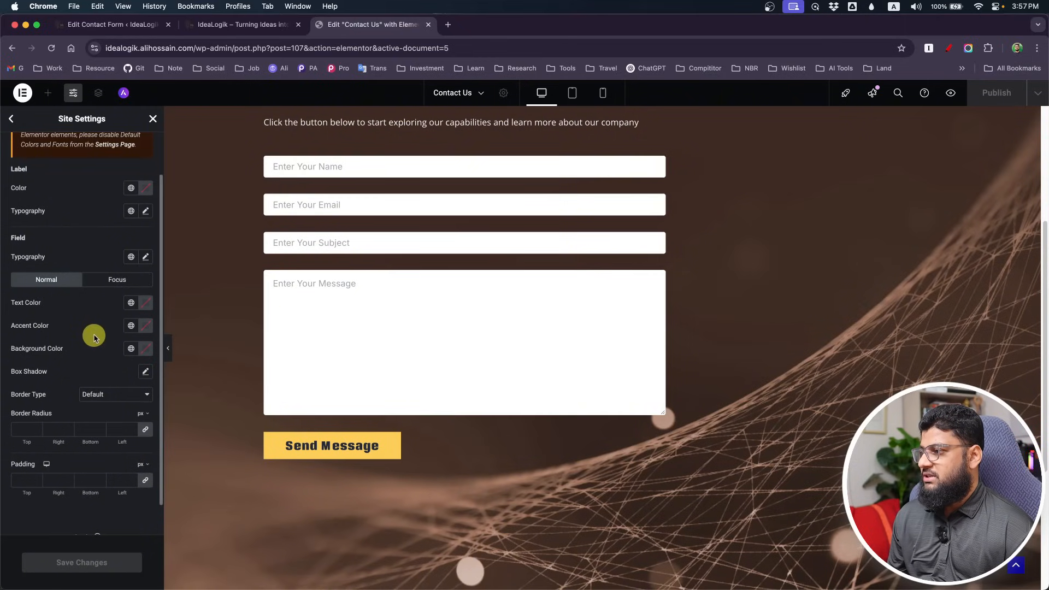
scroll(95, 337, "down", 1)
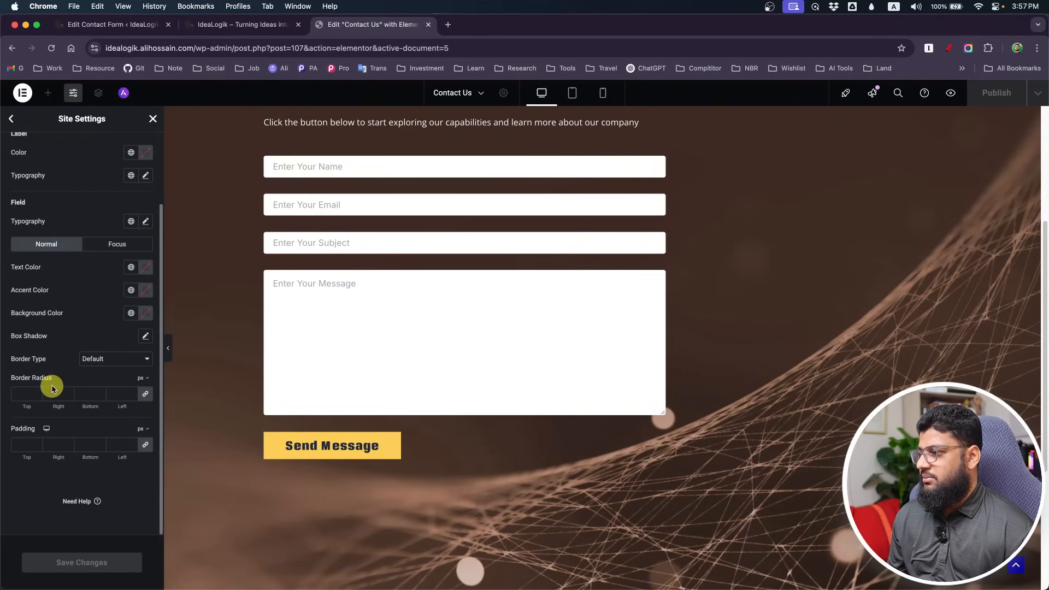
left_click(27, 394)
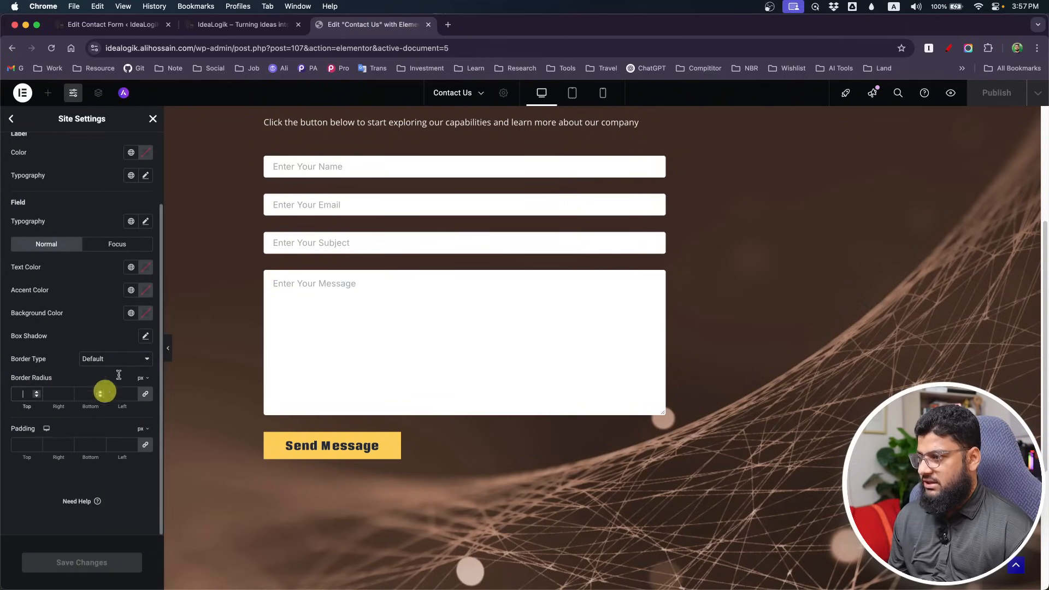
type("0")
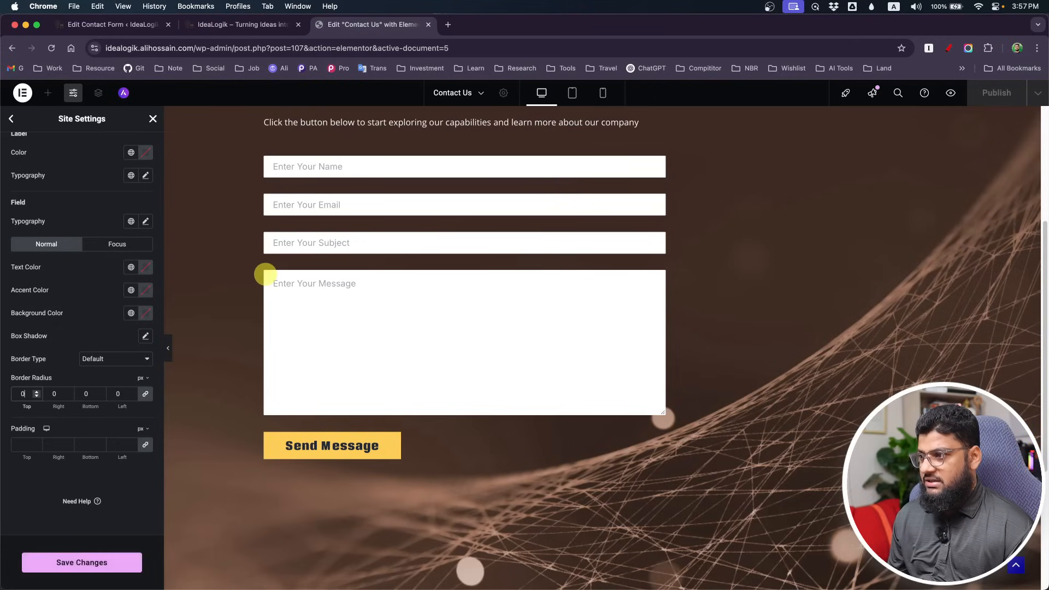
left_click(55, 563)
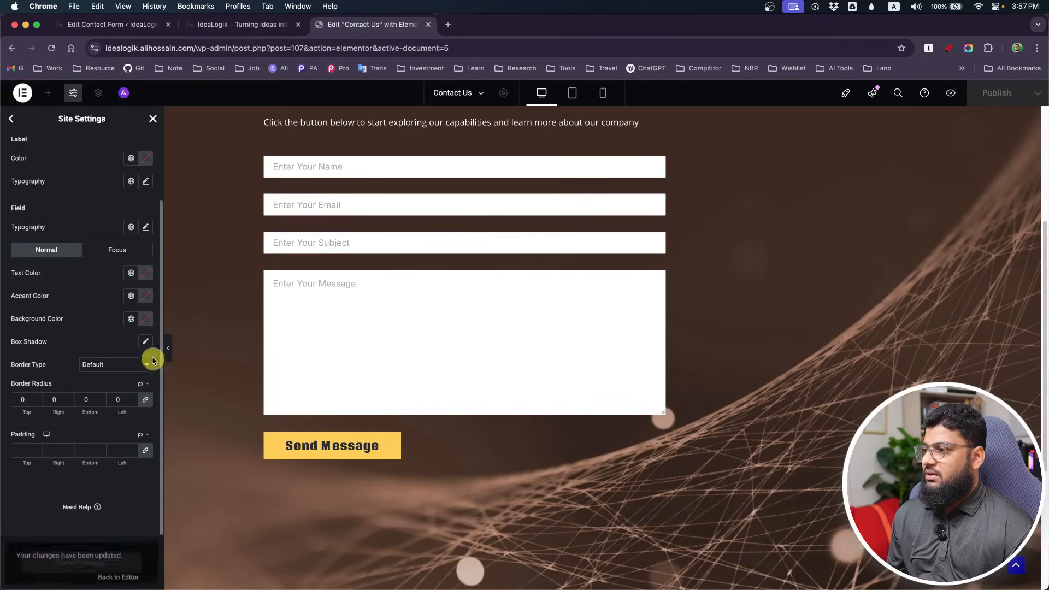
- Set form field typography to the Primary global font and save the site settings
left_click(146, 228)
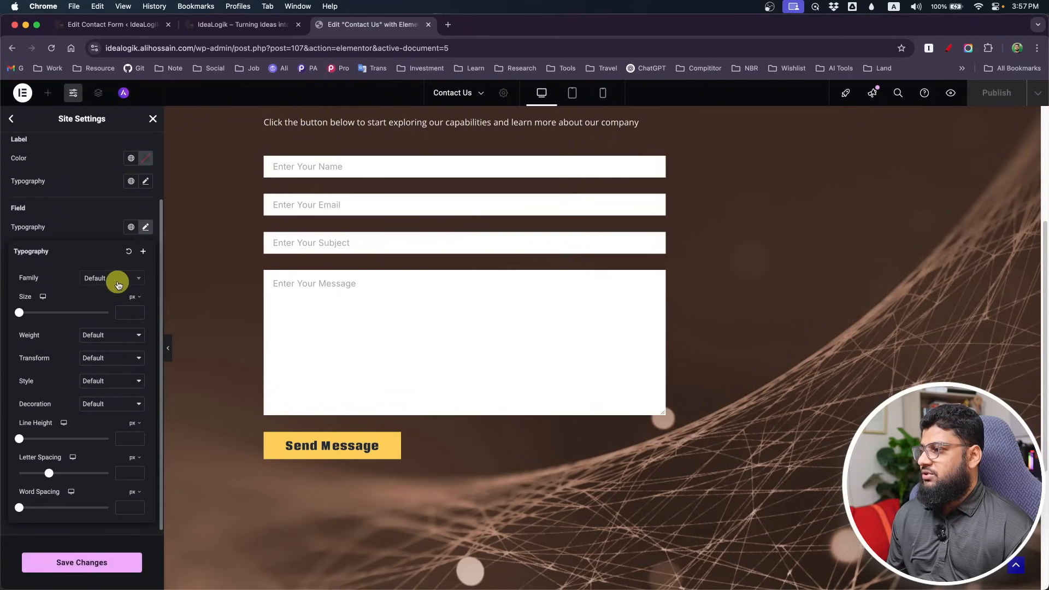
left_click(119, 281)
left_click(131, 227)
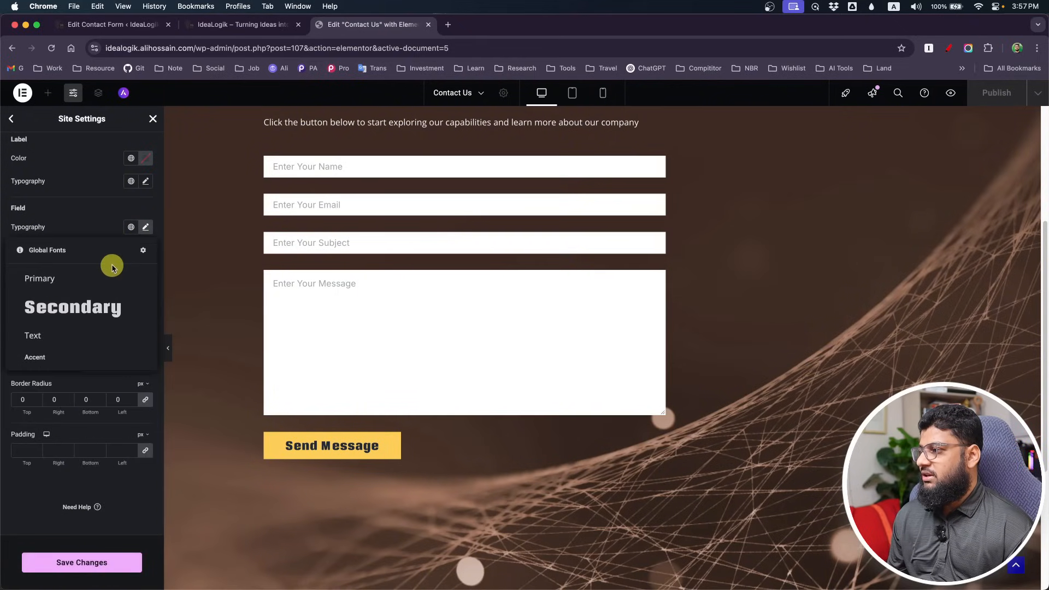
left_click(104, 280)
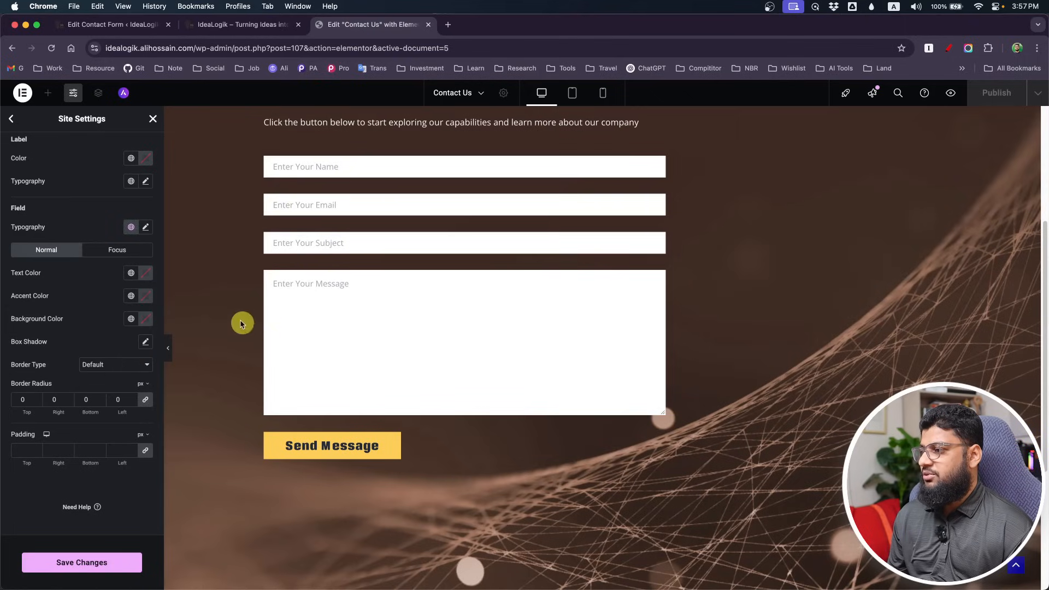
left_click(120, 563)
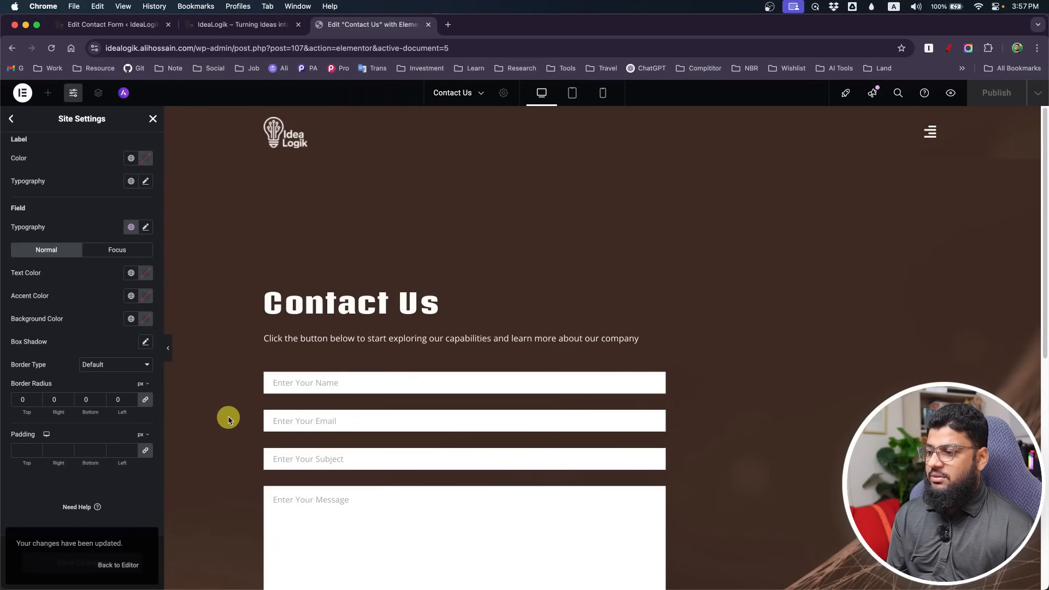
scroll(482, 437, "down", 10)
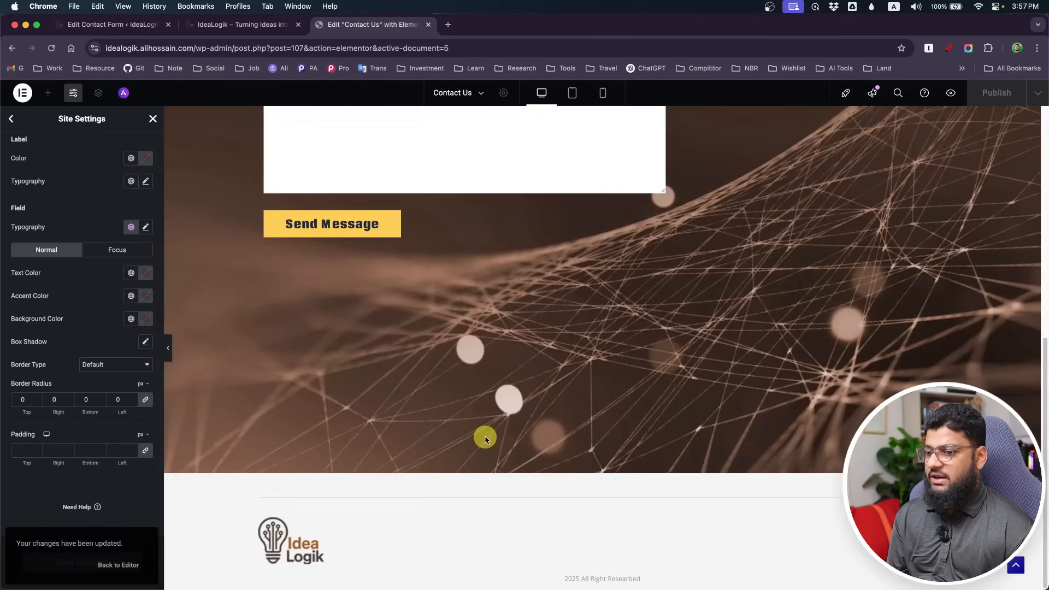
scroll(485, 437, "up", 10)
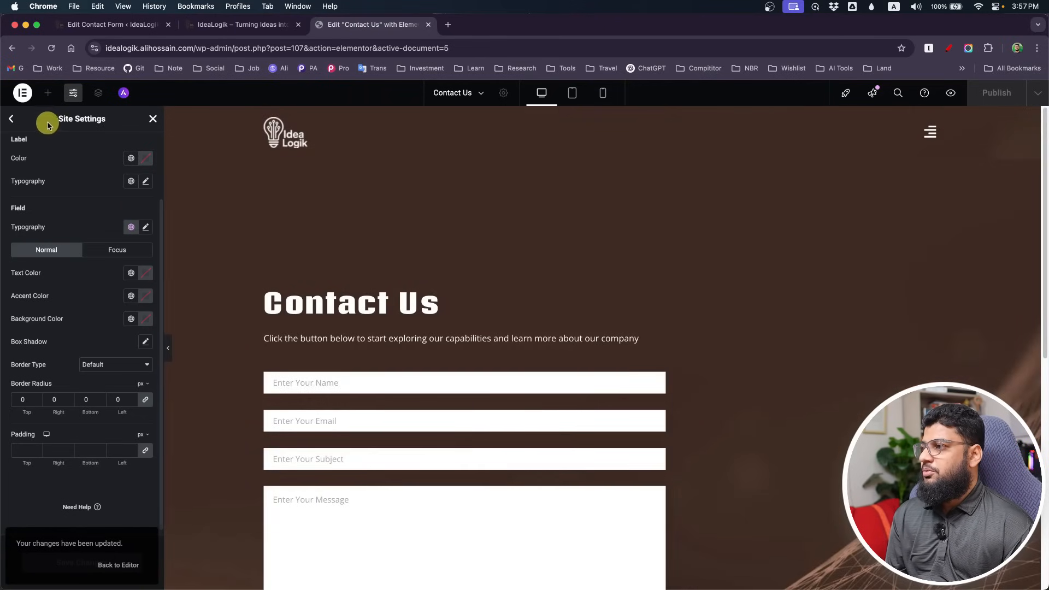
- Create and publish an 'About' page using the Elementor Full Width template
left_click(22, 93)
left_click(49, 201)
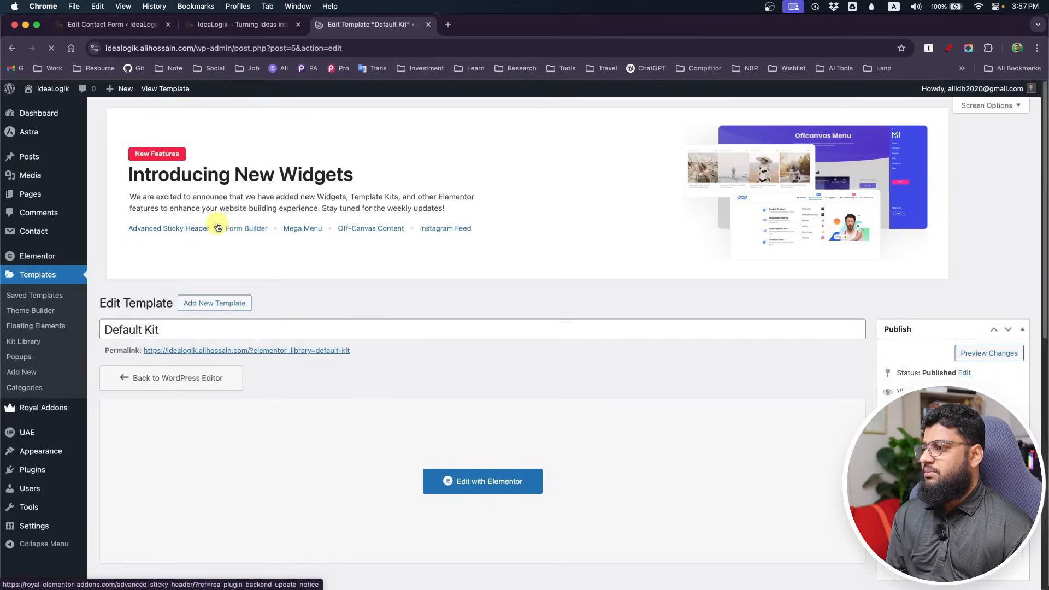
mouse_move(22, 194)
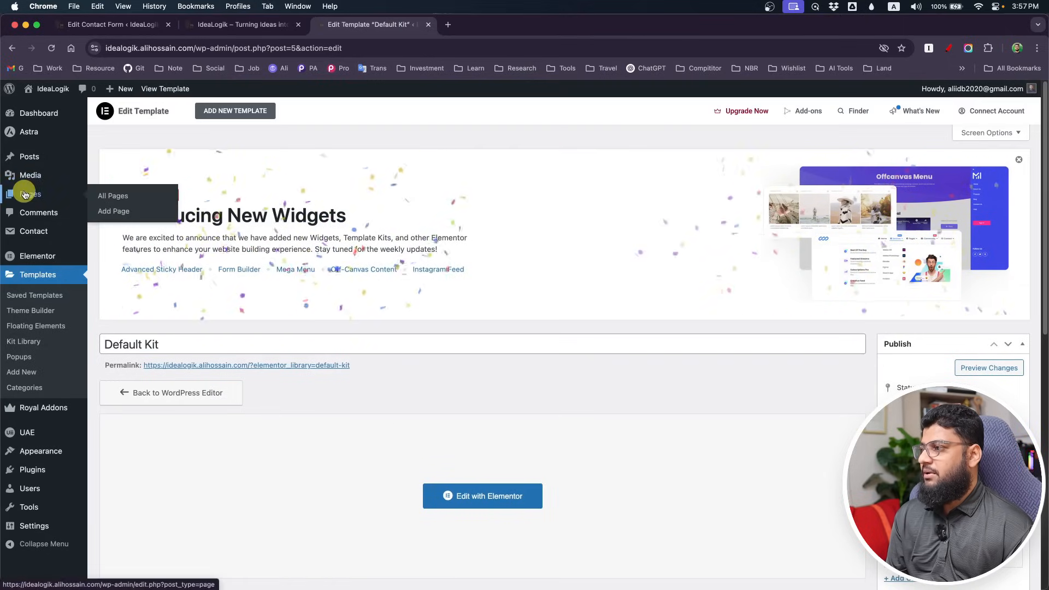
left_click(135, 209)
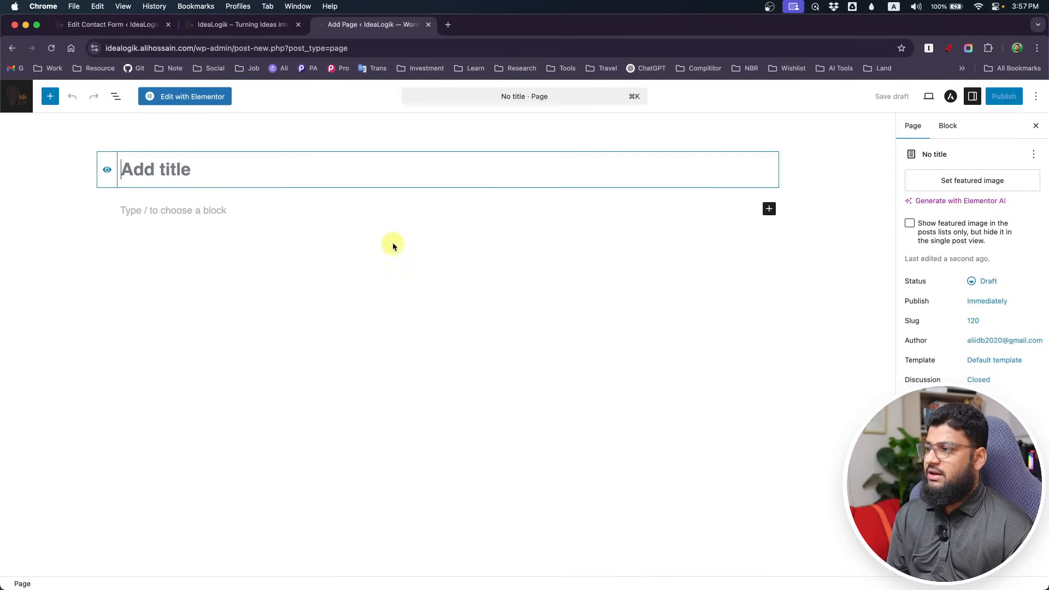
type("About")
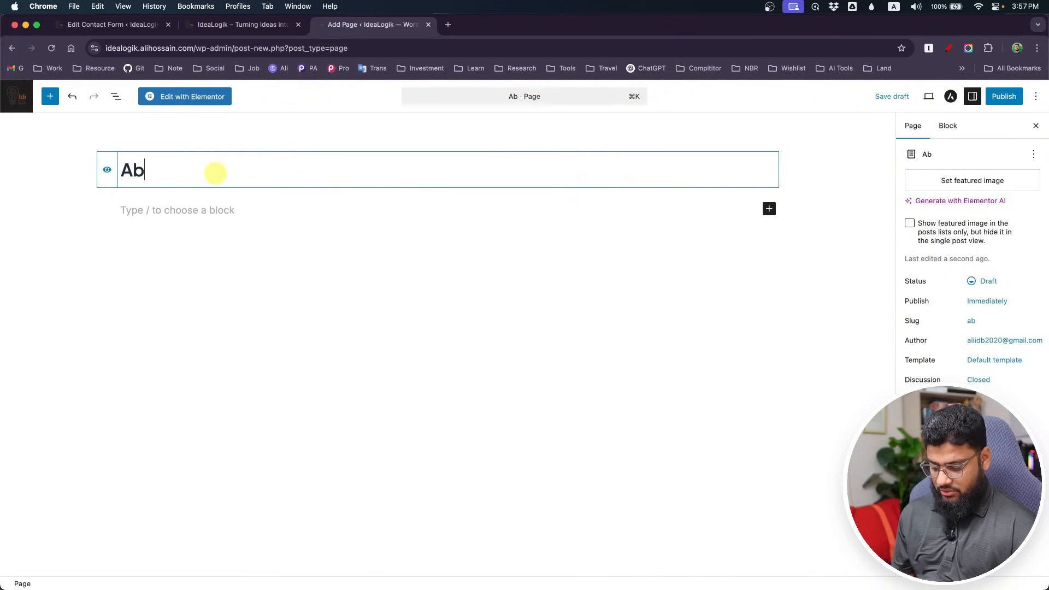
left_click(993, 360)
left_click(825, 430)
left_click(803, 455)
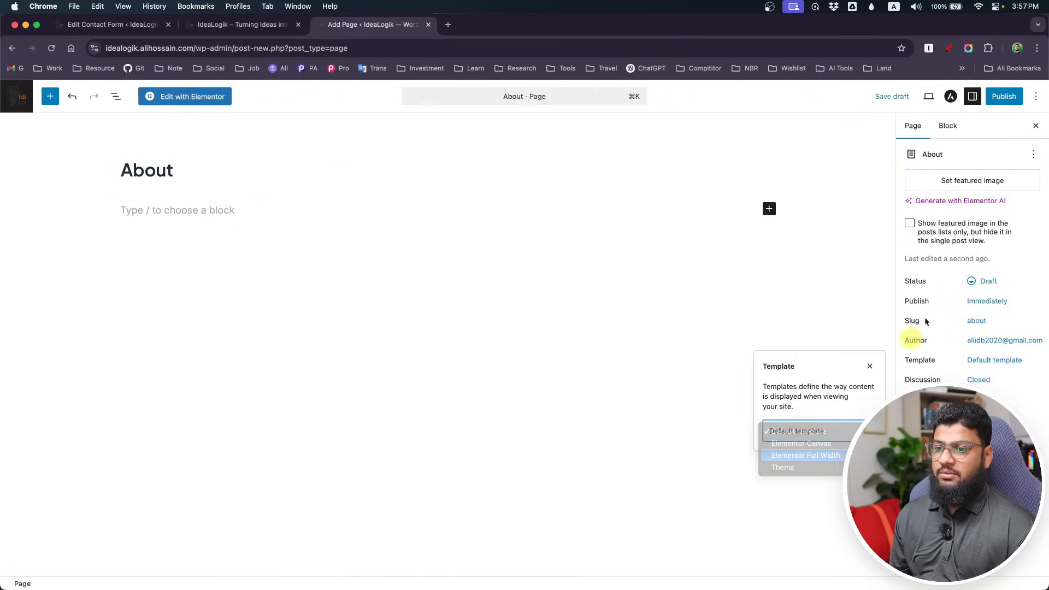
left_click(1003, 97)
left_click(1003, 96)
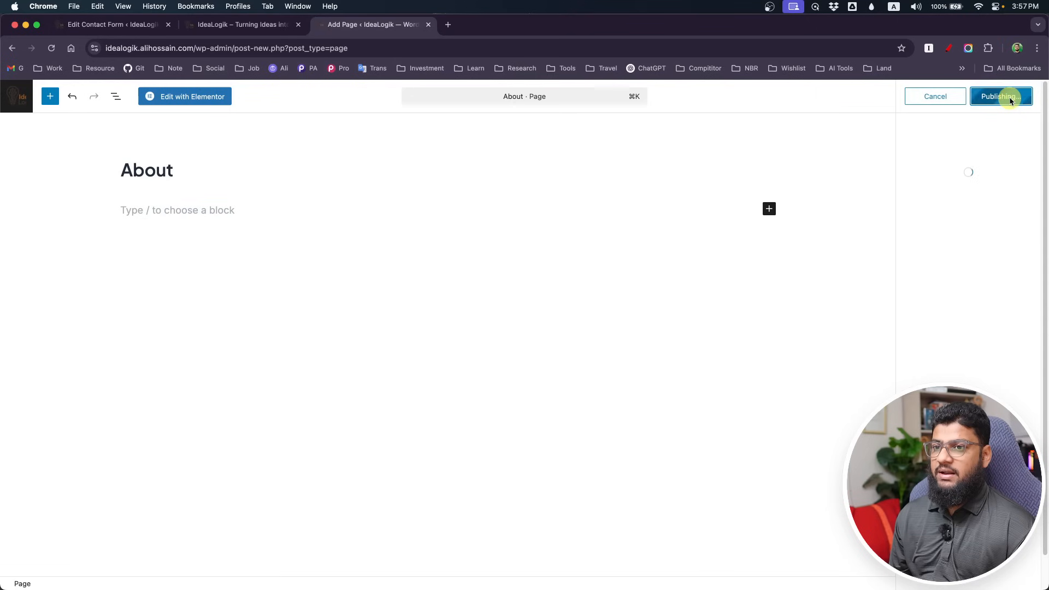
left_click(16, 96)
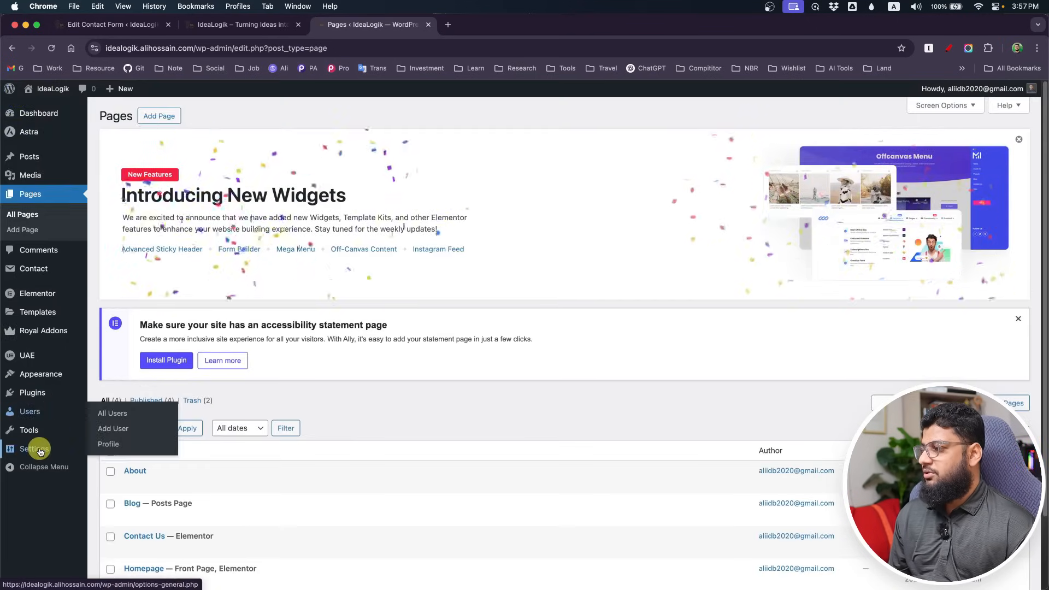
- Add the About page to the Primary menu directly below Homepage and save the menu
mouse_move(48, 378)
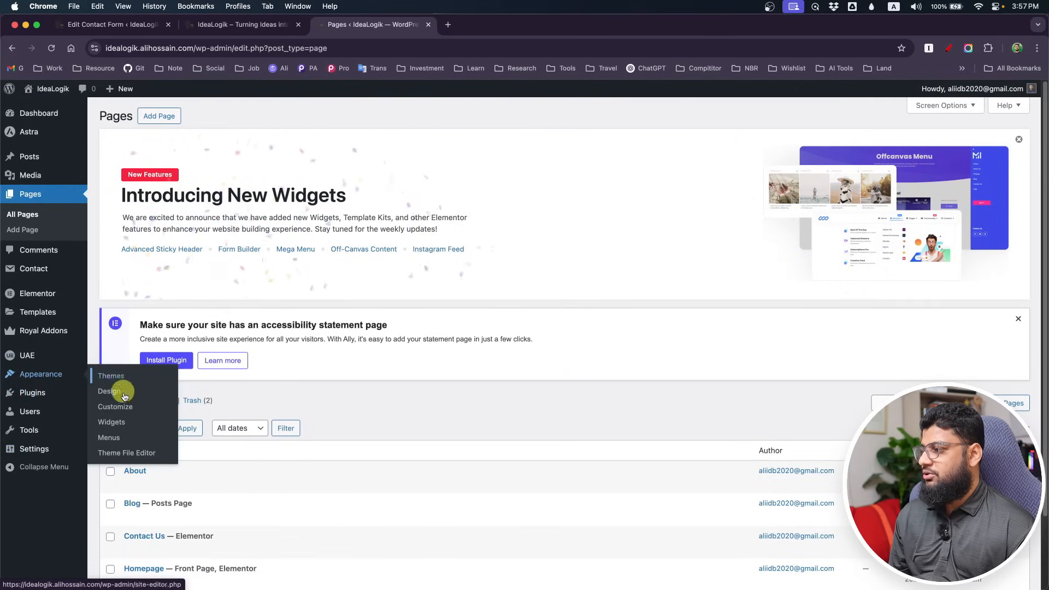
left_click(116, 437)
scroll(183, 436, "down", 5)
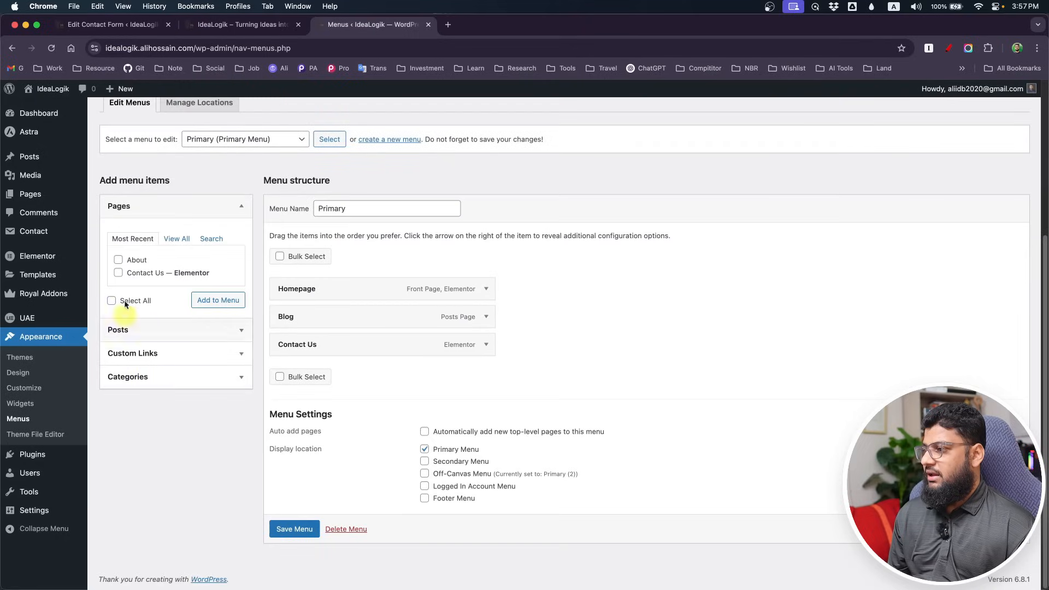
left_click(118, 260)
left_click(221, 301)
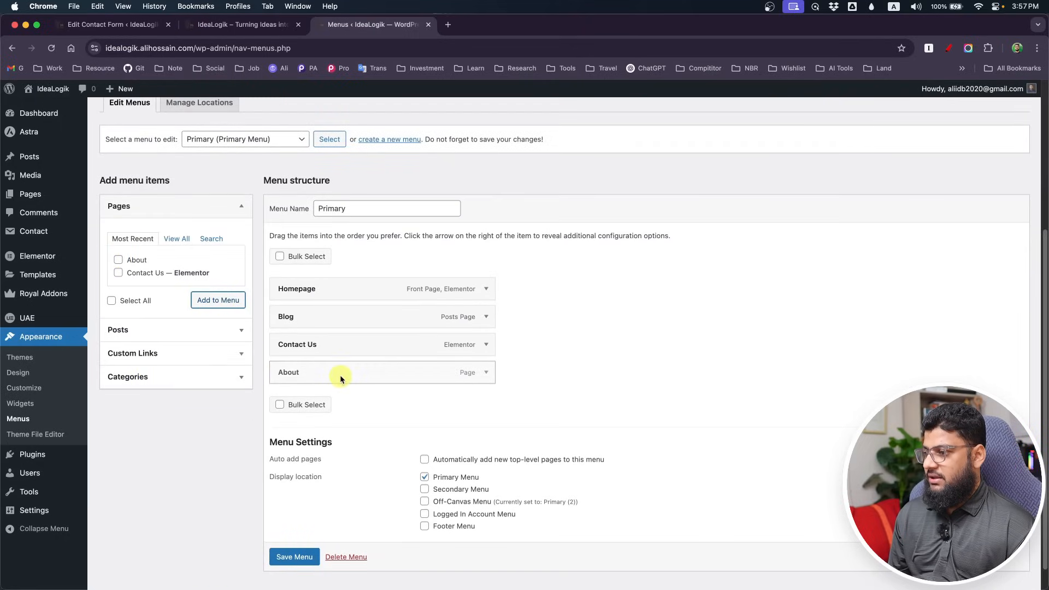
left_click_drag(340, 375, 342, 318)
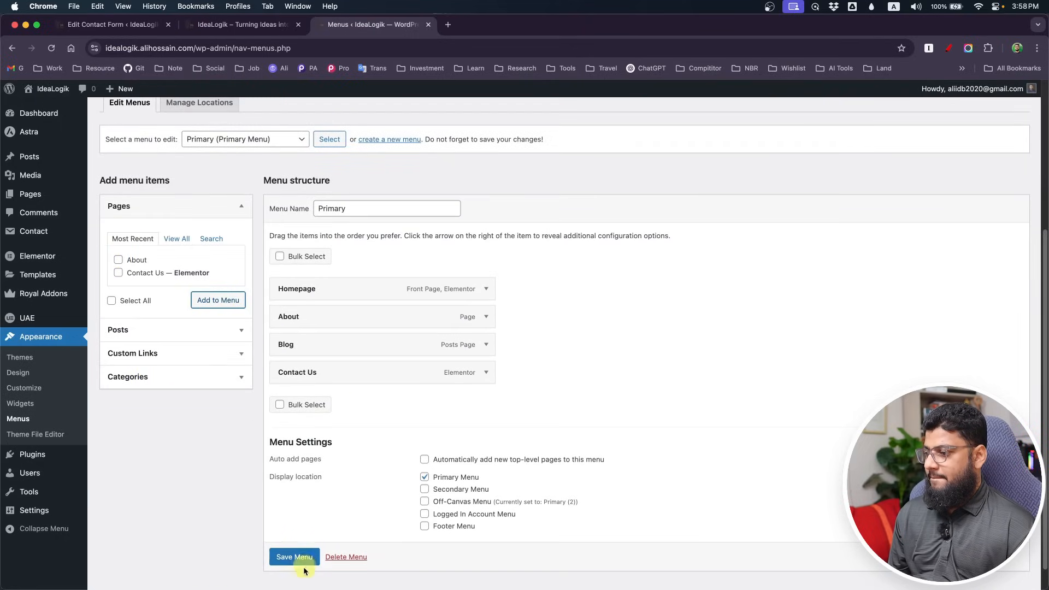
scroll(303, 563, "down", 1)
left_click(294, 544)
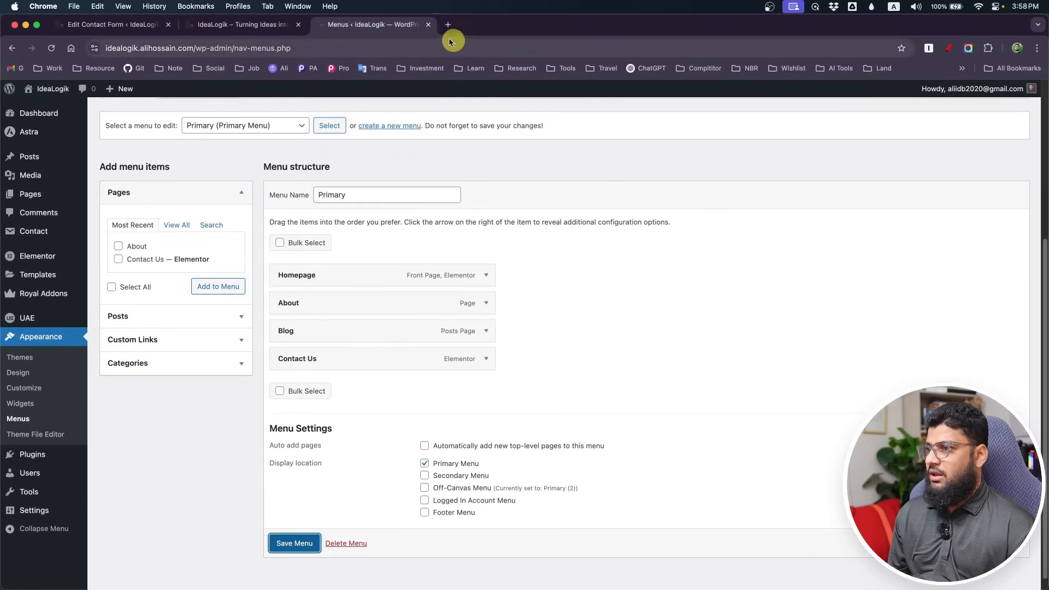
left_click(44, 107)
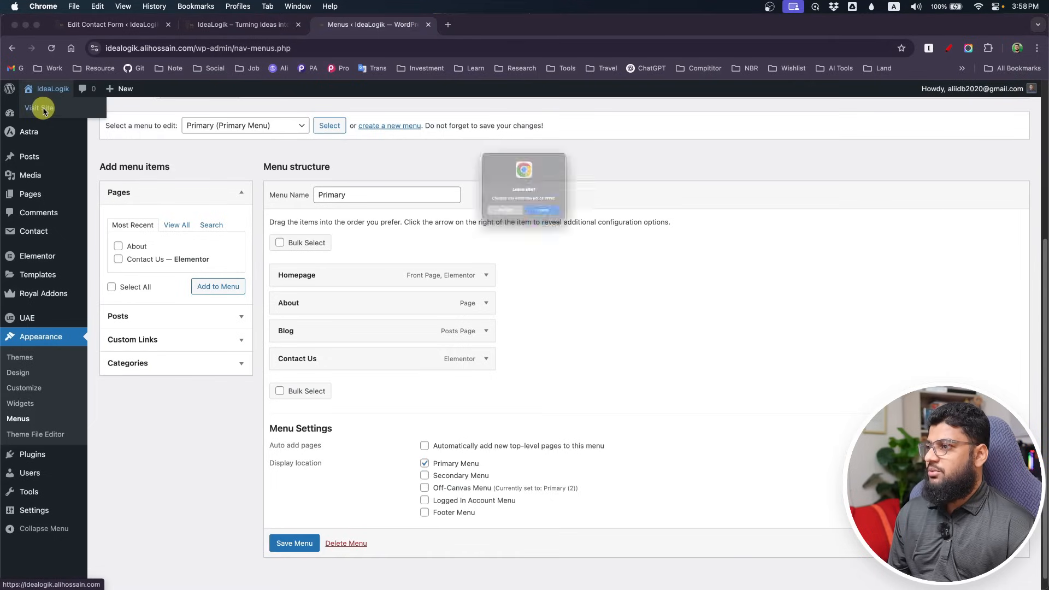
left_click(556, 227)
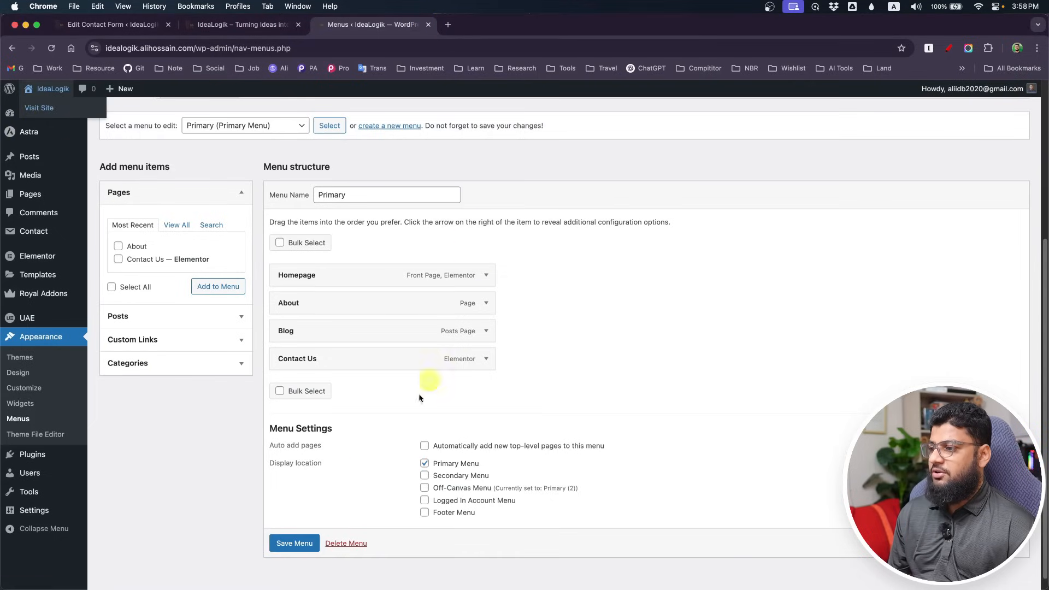
left_click(294, 544)
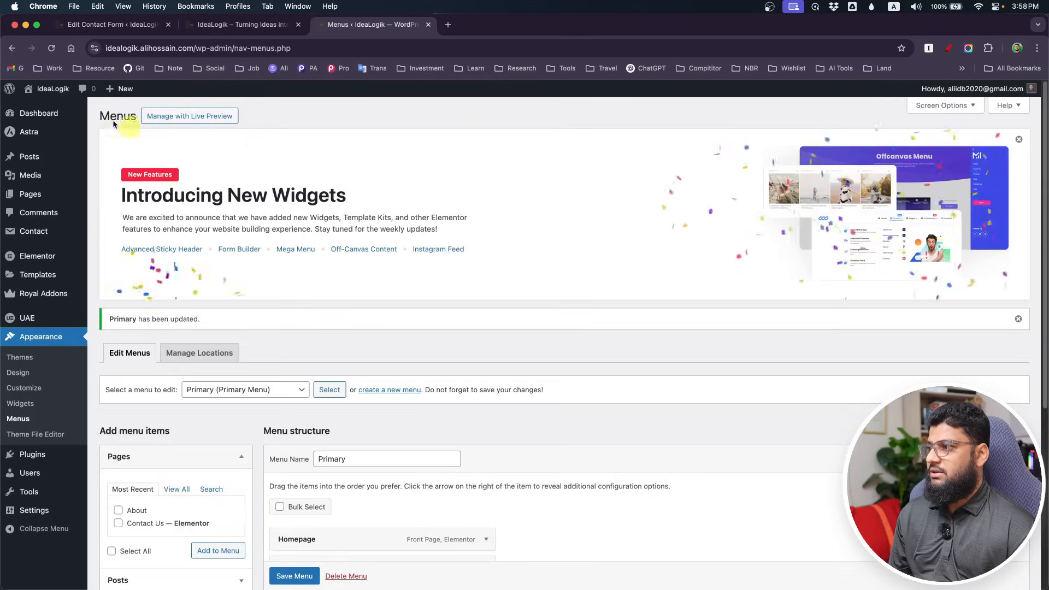
- Close the duplicate site tab, scroll the homepage to the footer and use the scroll-to-top button
mouse_move(55, 89)
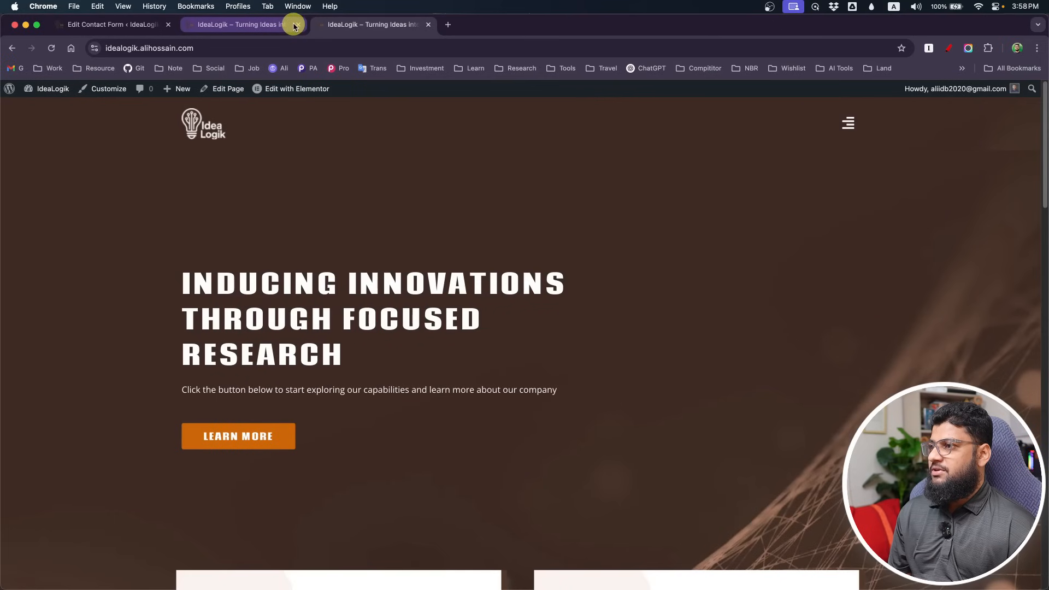
left_click(297, 24)
scroll(146, 326, "down", 4)
scroll(146, 327, "down", 15)
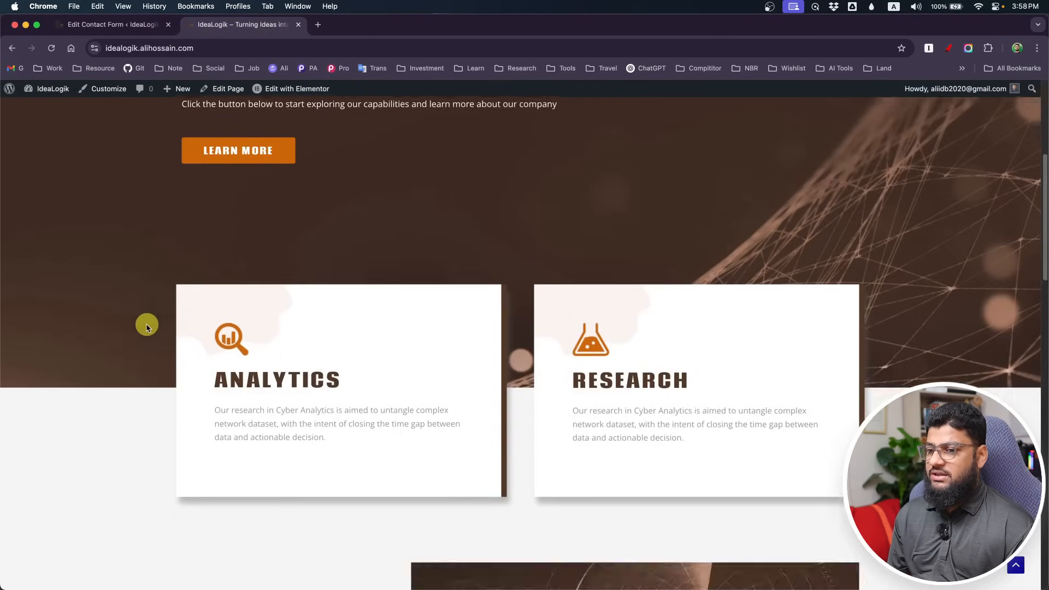
scroll(147, 331, "down", 2)
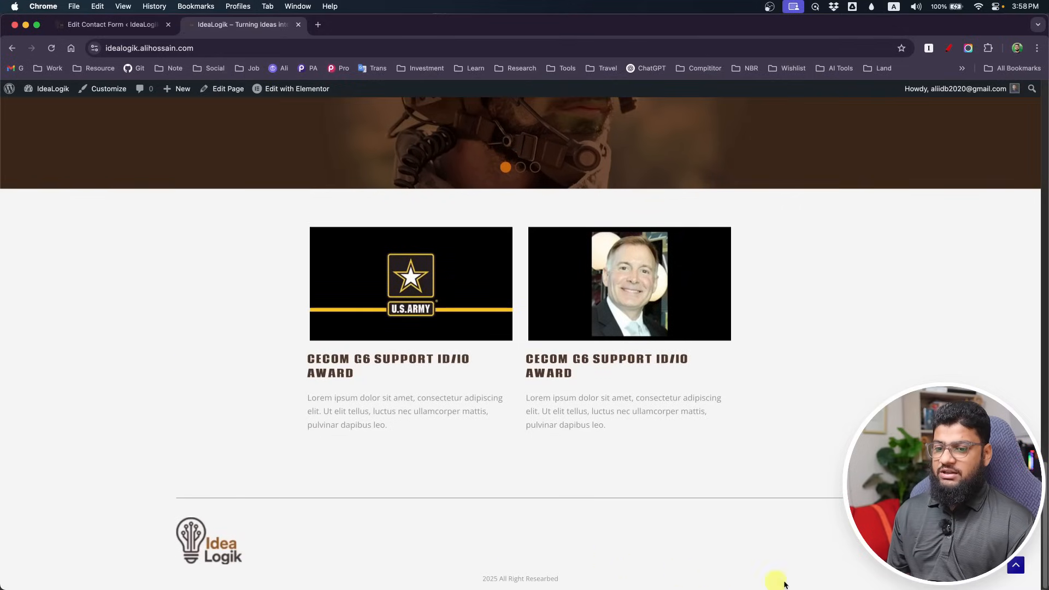
left_click(1024, 569)
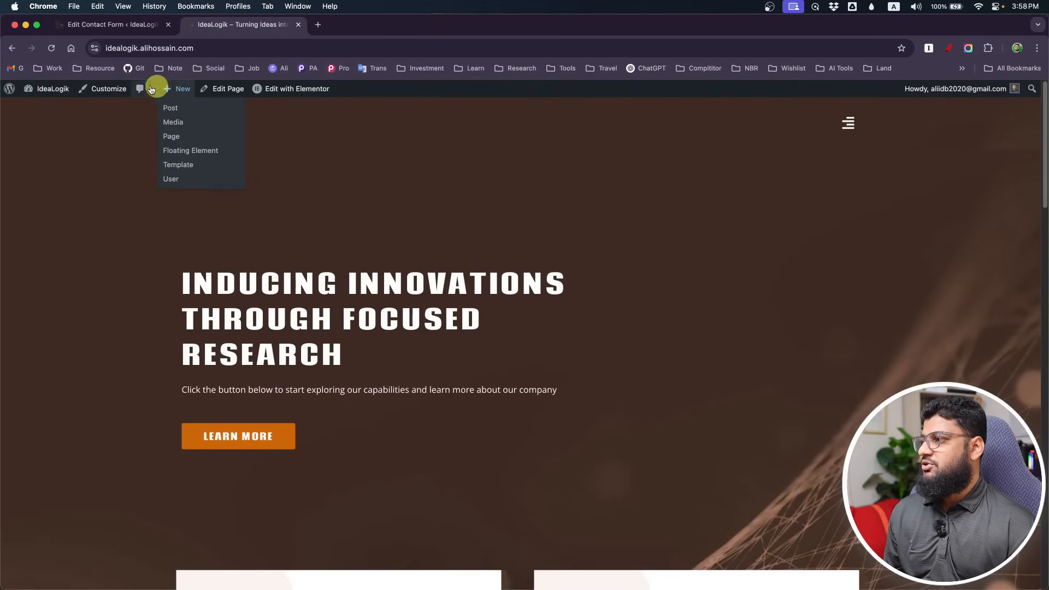
- Open the site Customizer and browse the Global settings' Buttons options
left_click(90, 88)
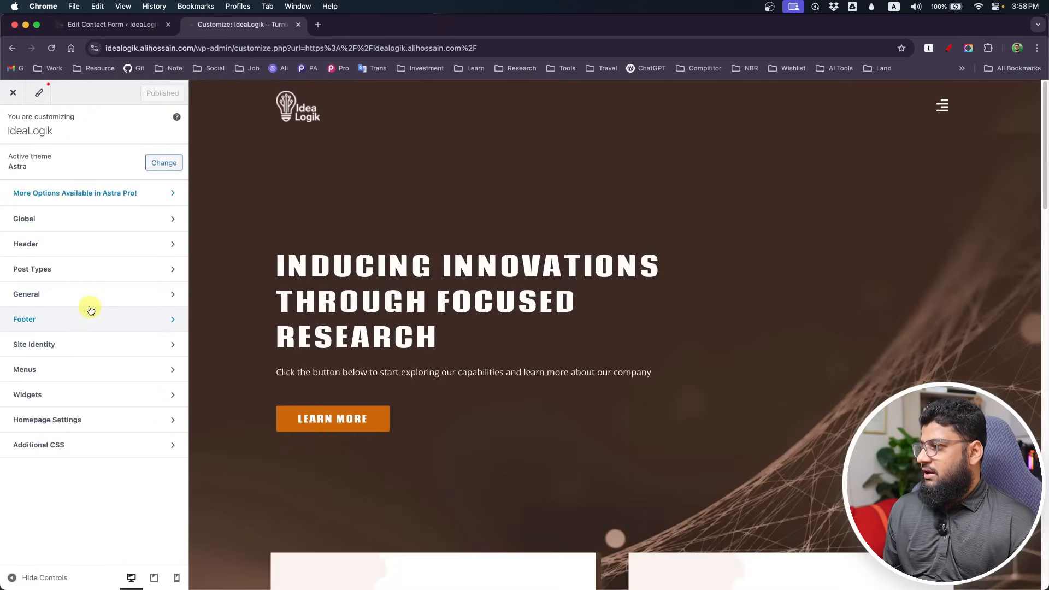
left_click(82, 226)
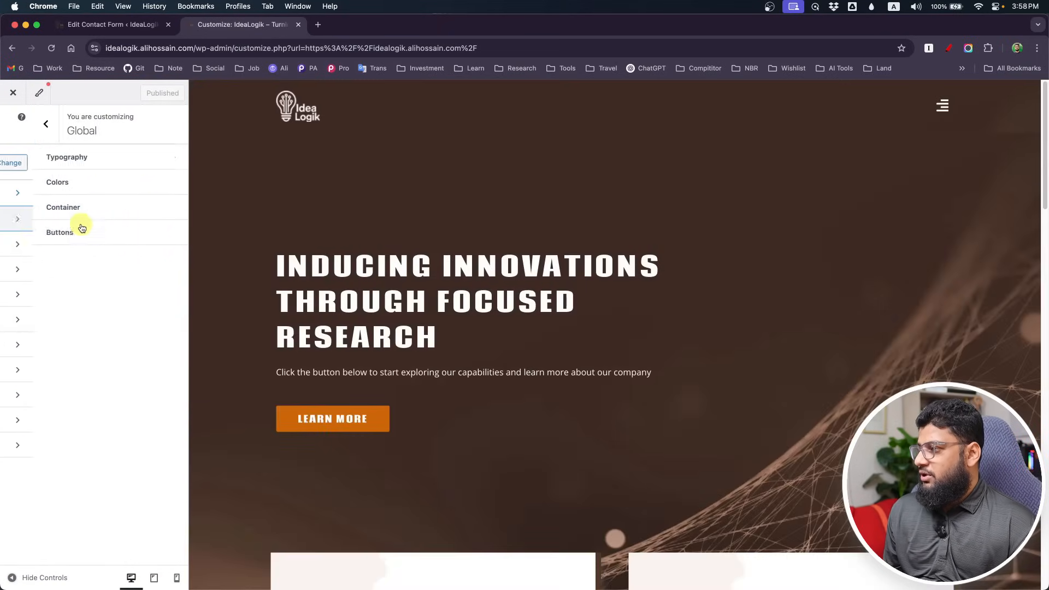
left_click(80, 229)
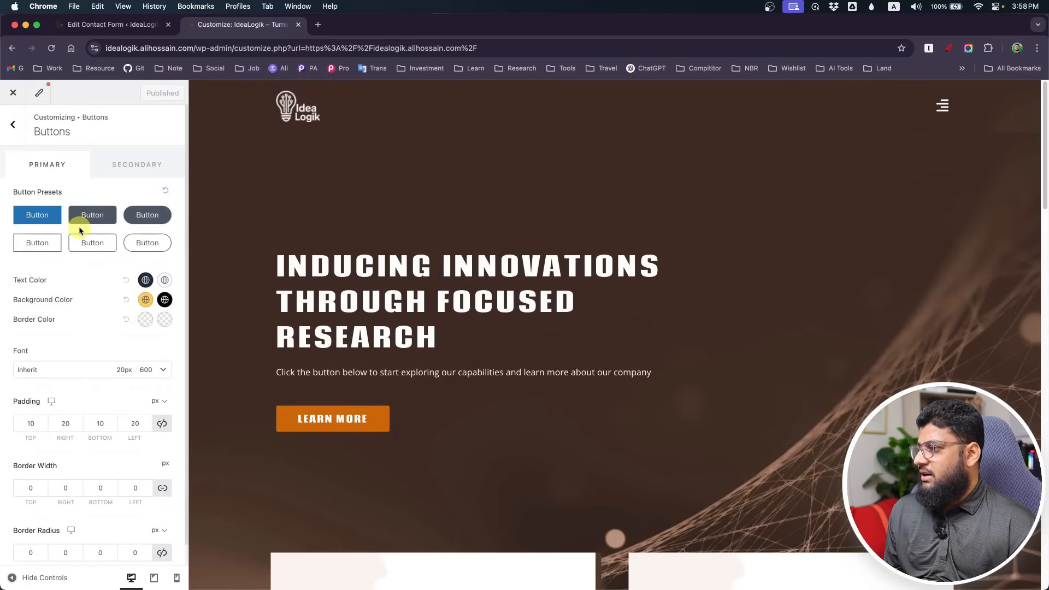
scroll(76, 317, "down", 1)
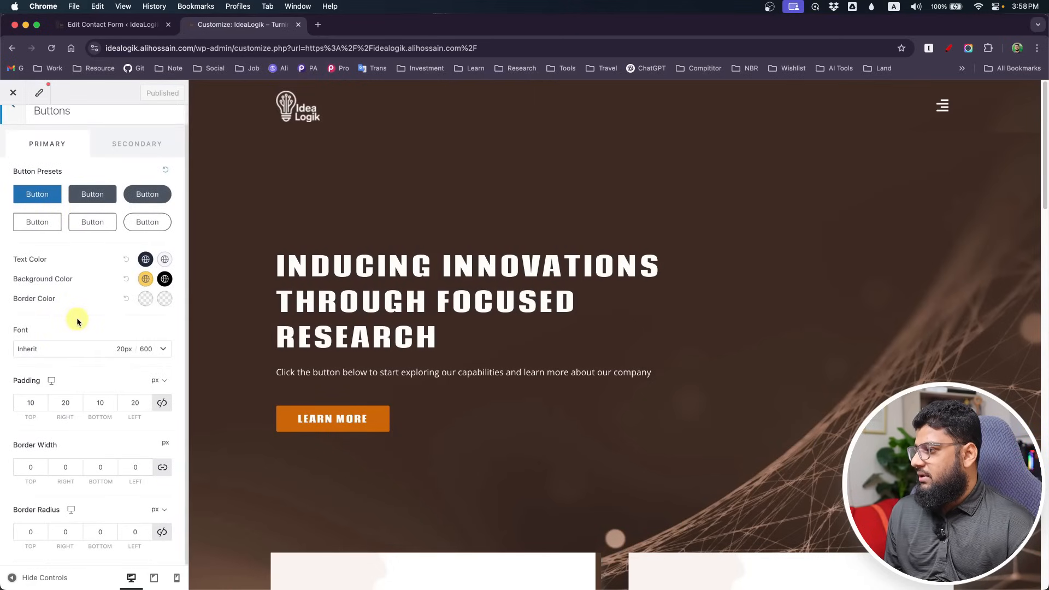
scroll(77, 317, "up", 1)
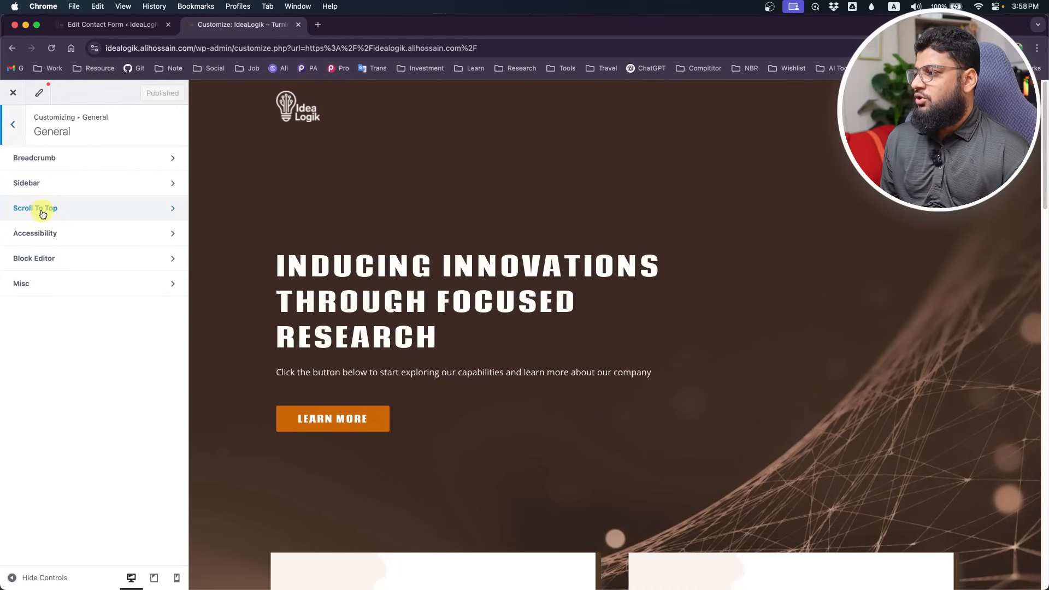
- Show Scroll To Top's Design tab with Icon Color open, scrolling the preview to the button
left_click(42, 213)
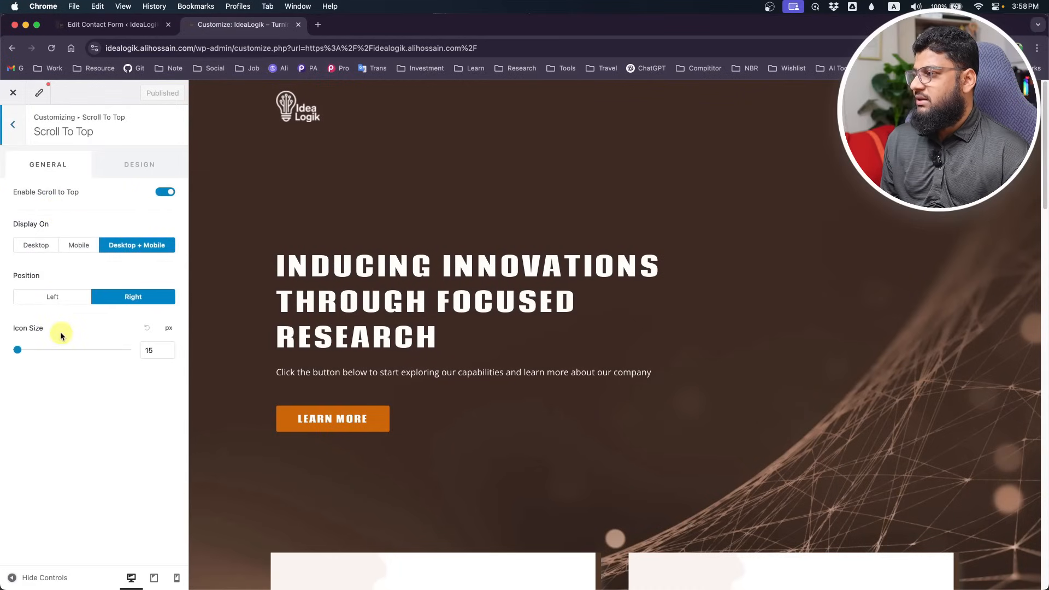
left_click(129, 165)
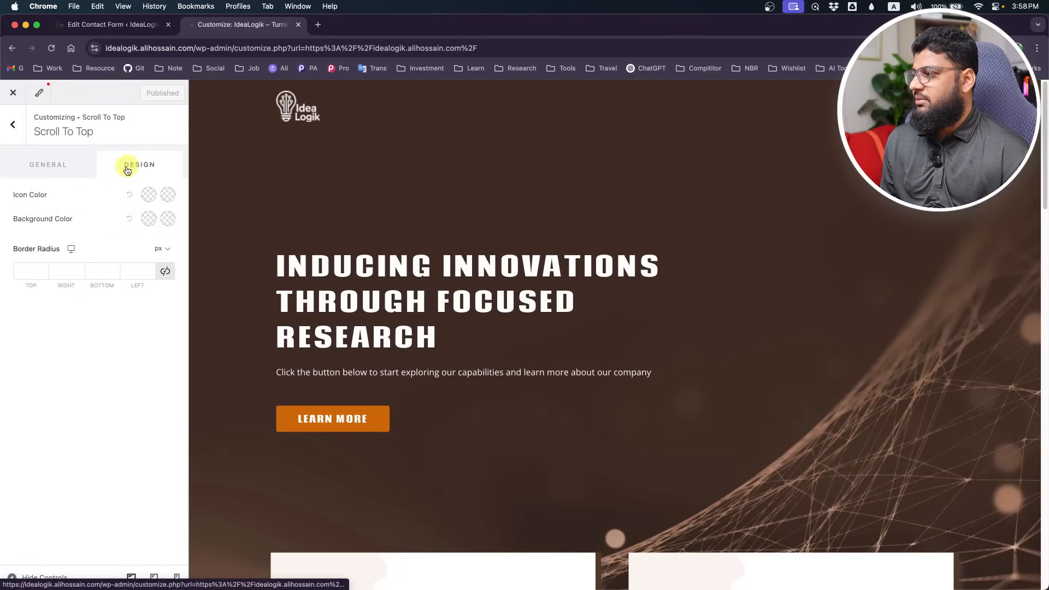
left_click(150, 195)
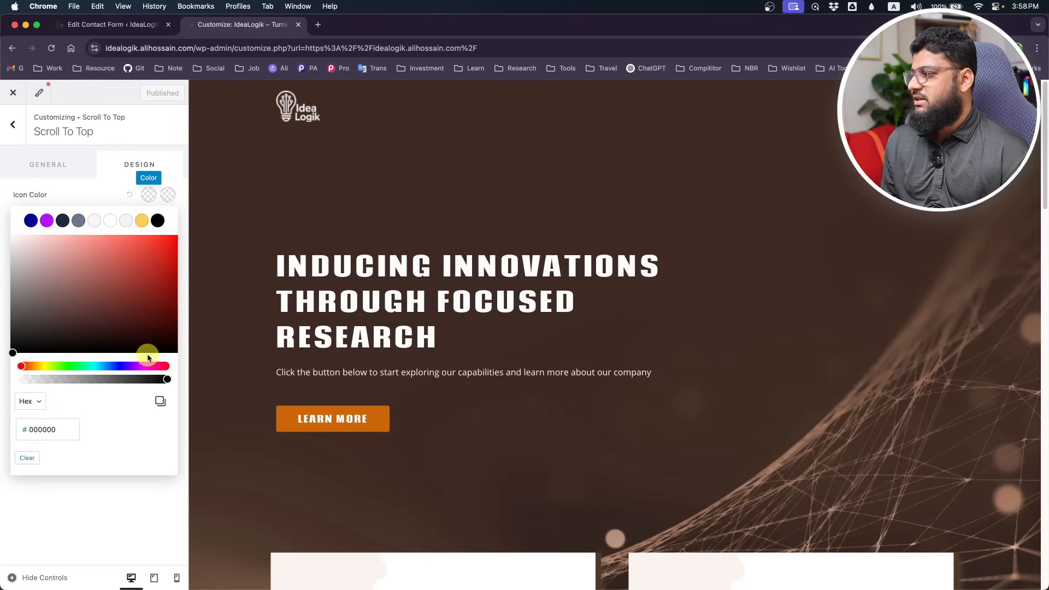
left_click(56, 163)
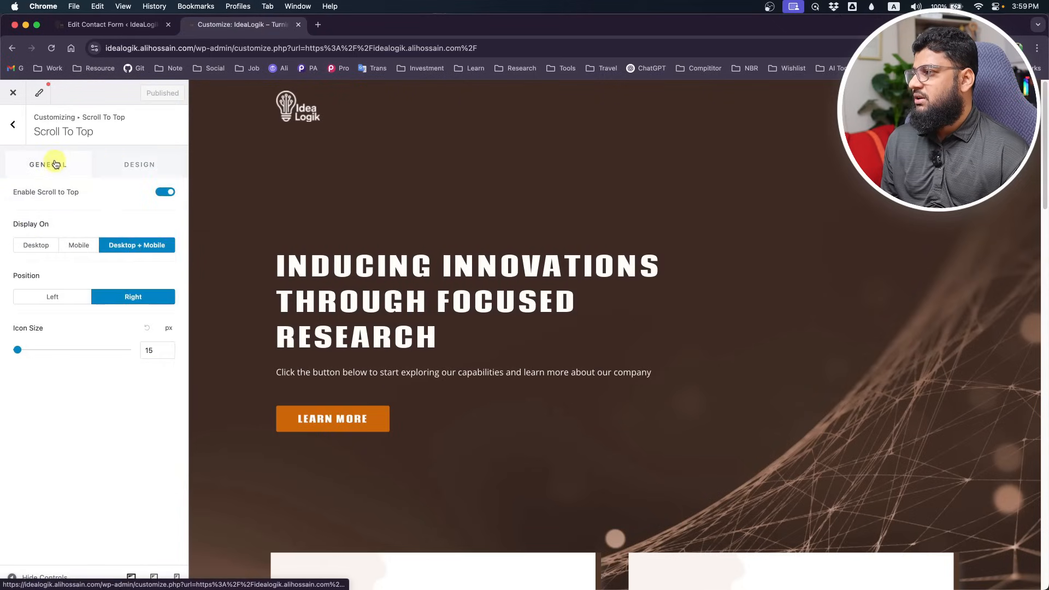
left_click(138, 166)
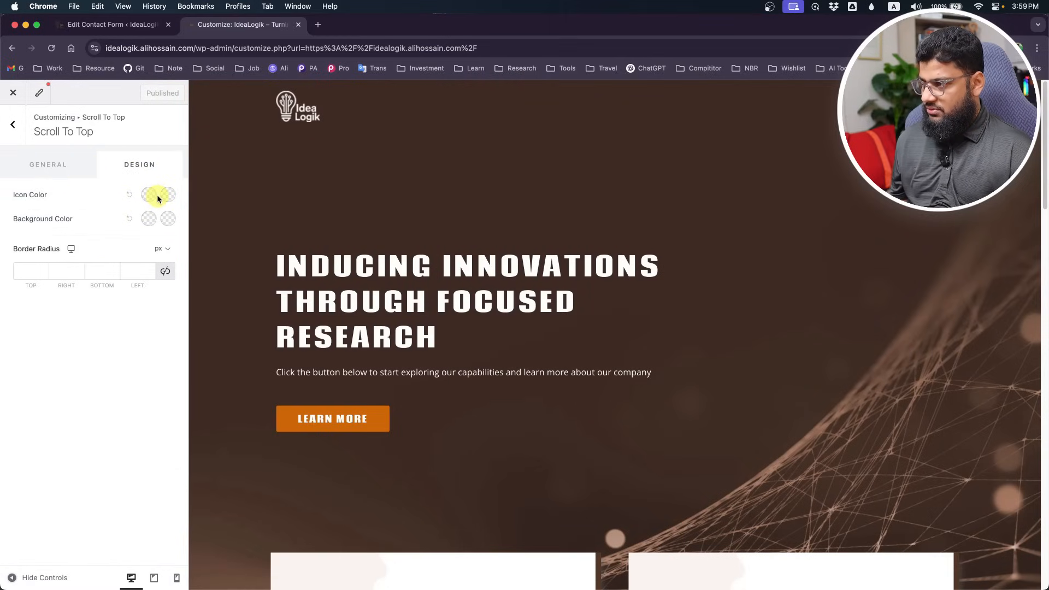
scroll(503, 279, "down", 10)
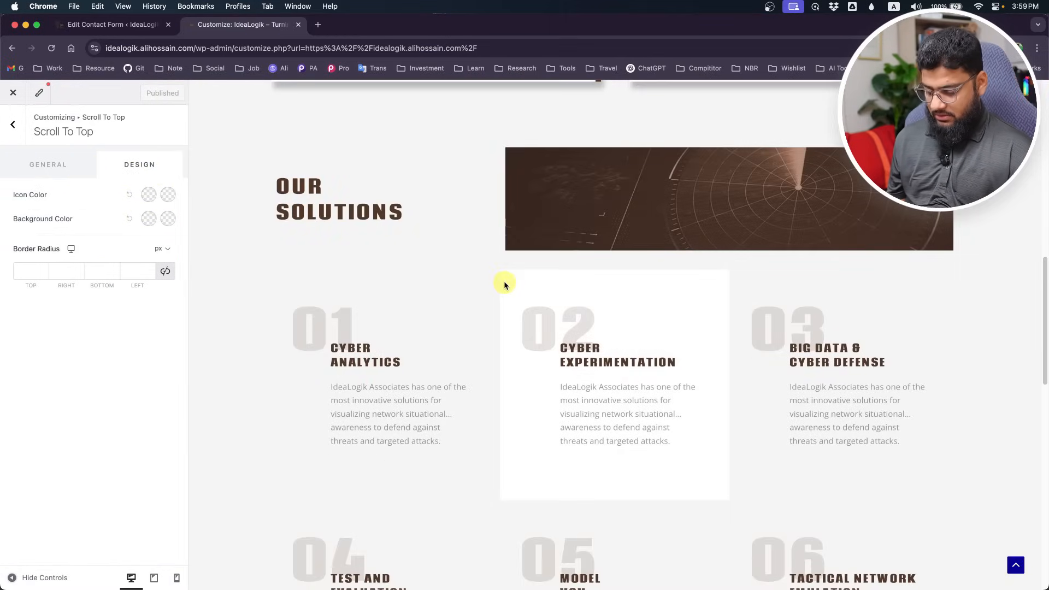
- In Photoshop, sample the hero background brown, then discard it and return to the Text tool
key("super+Tab")
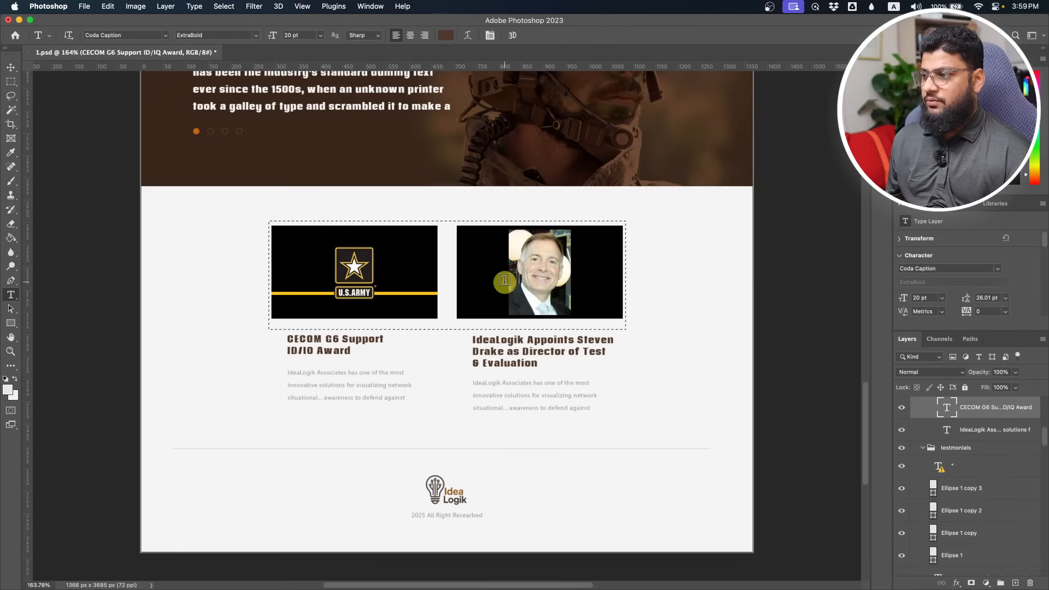
left_click(8, 390)
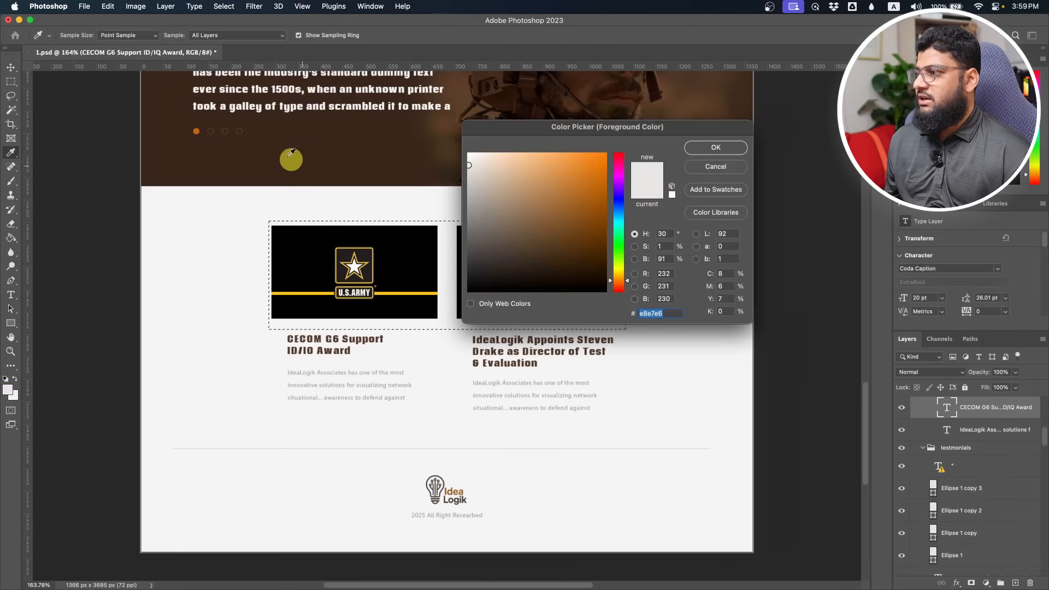
left_click(195, 159)
left_click(723, 176)
key("t")
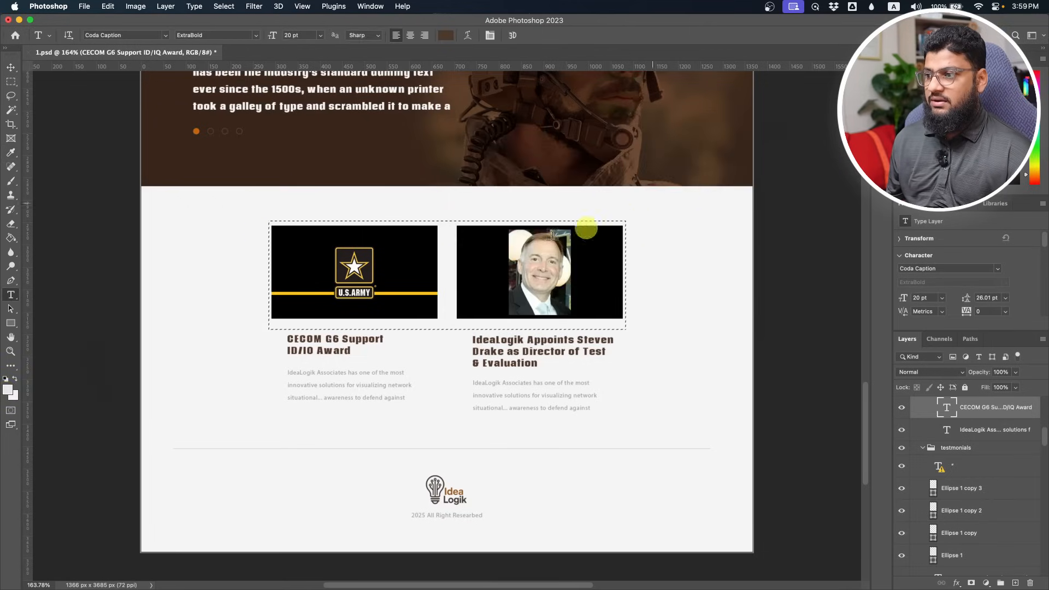
scroll(585, 228, "up", 5)
scroll(412, 280, "down", 4)
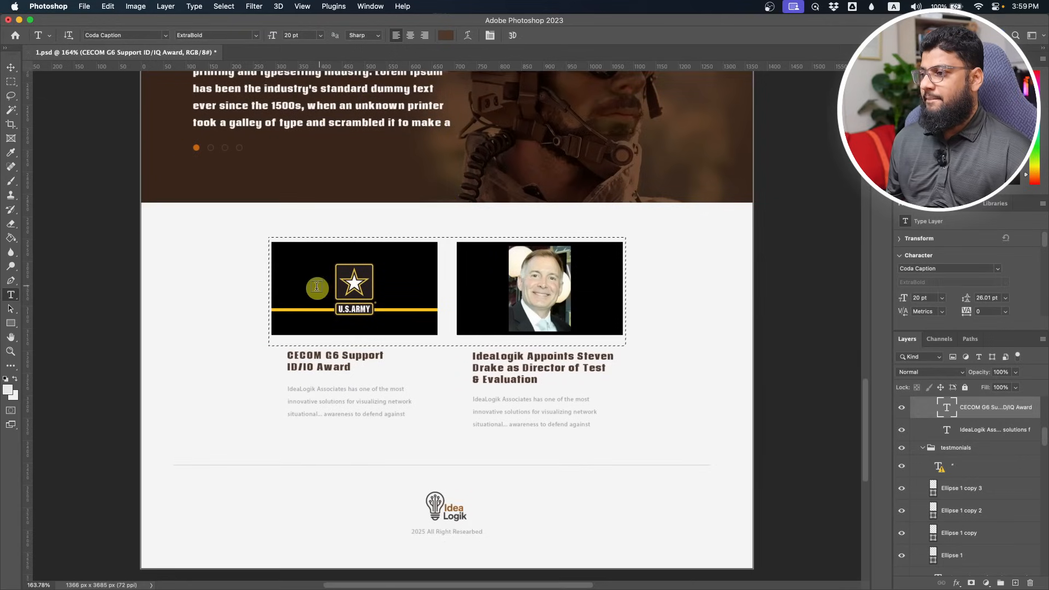
- Eyedrop the dark brown heading text and copy its hex code 523827
left_click(8, 389)
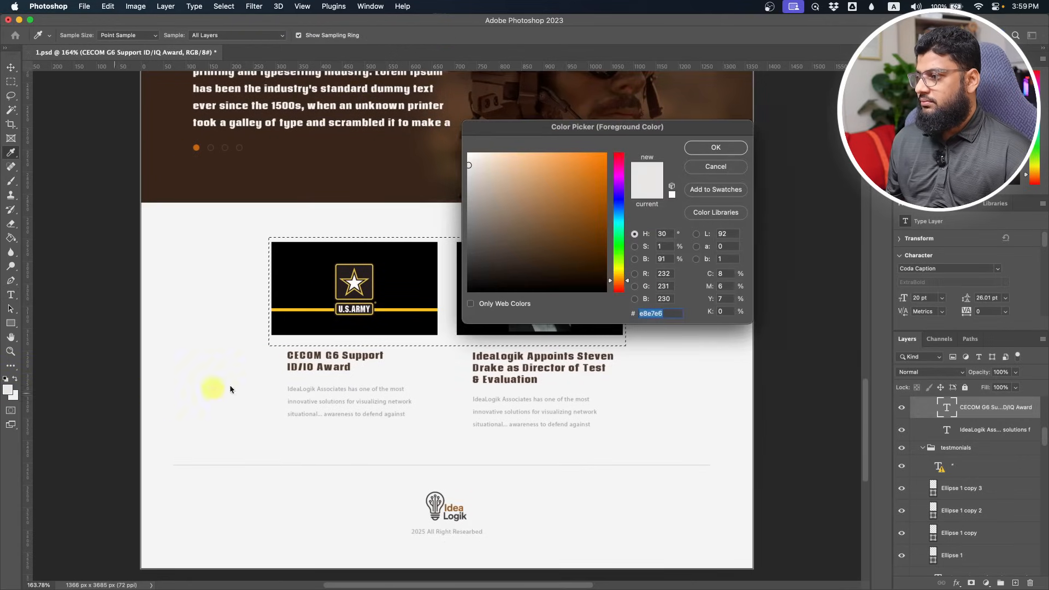
left_click(290, 354)
key("super+c")
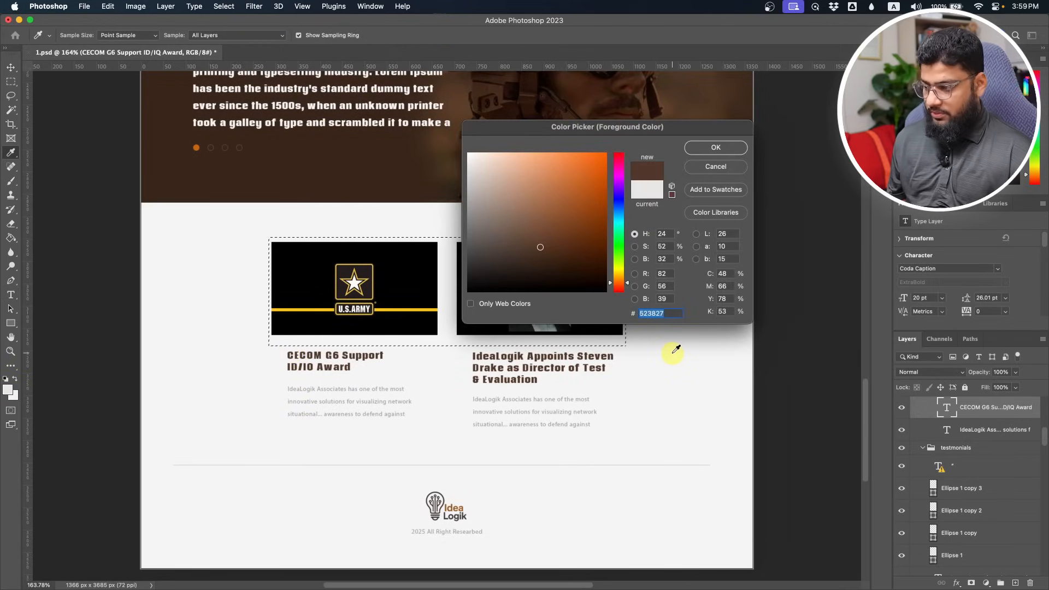
key("super+Tab")
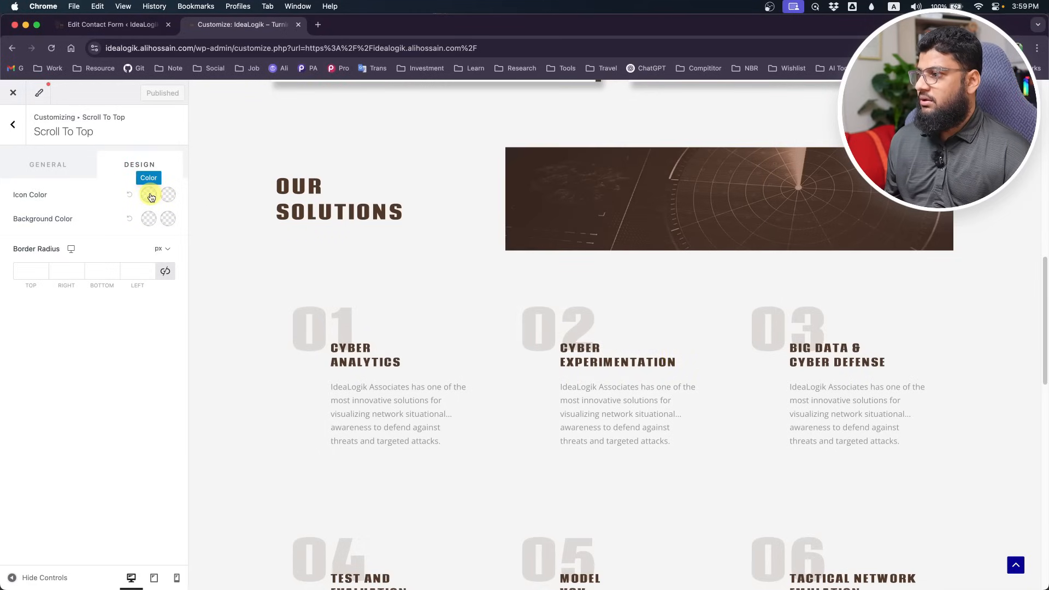
- Replace the first Background Color's 000000 with brown 523827
left_click(150, 220)
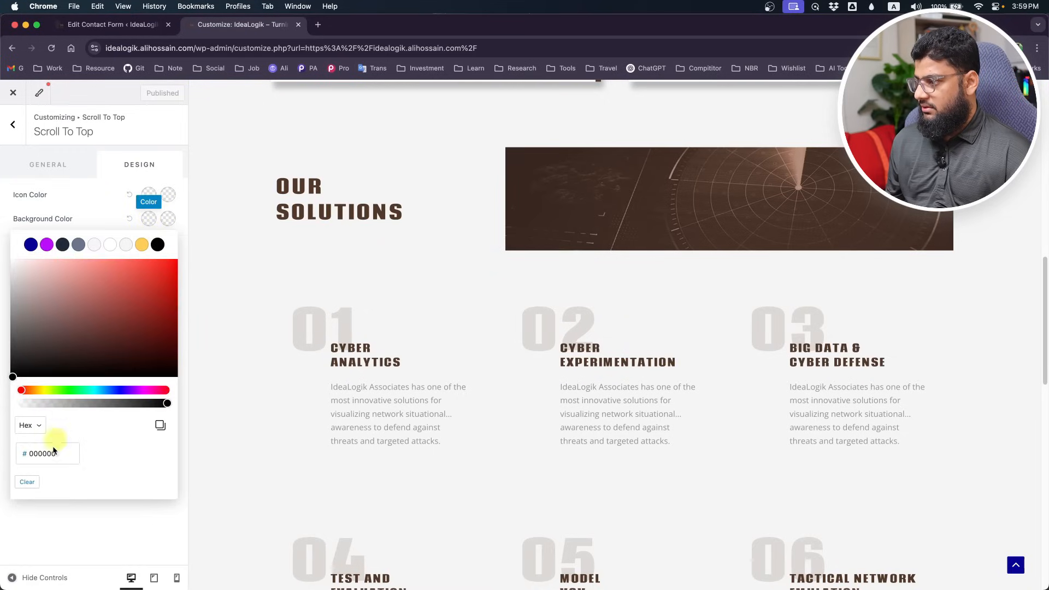
left_click_drag(58, 455, 8, 457)
left_click(7, 455)
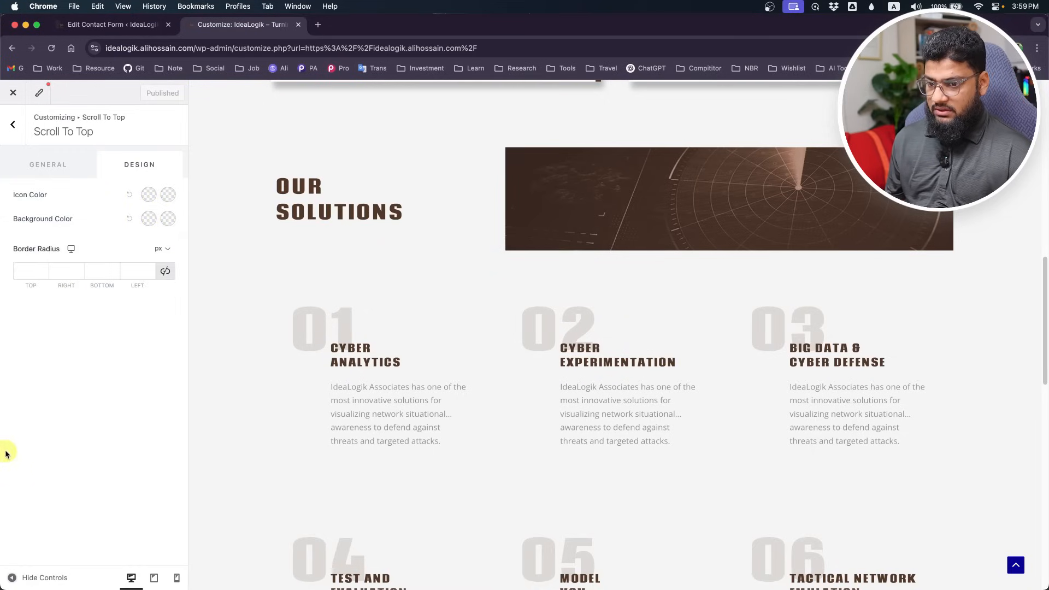
left_click(147, 221)
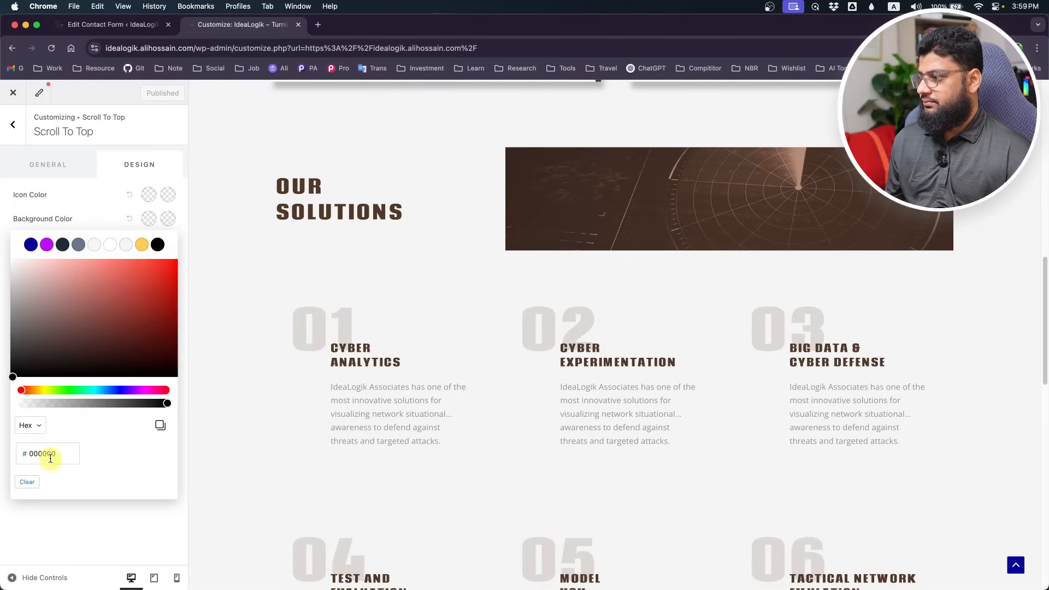
left_click_drag(50, 458, 34, 455)
key("super+v")
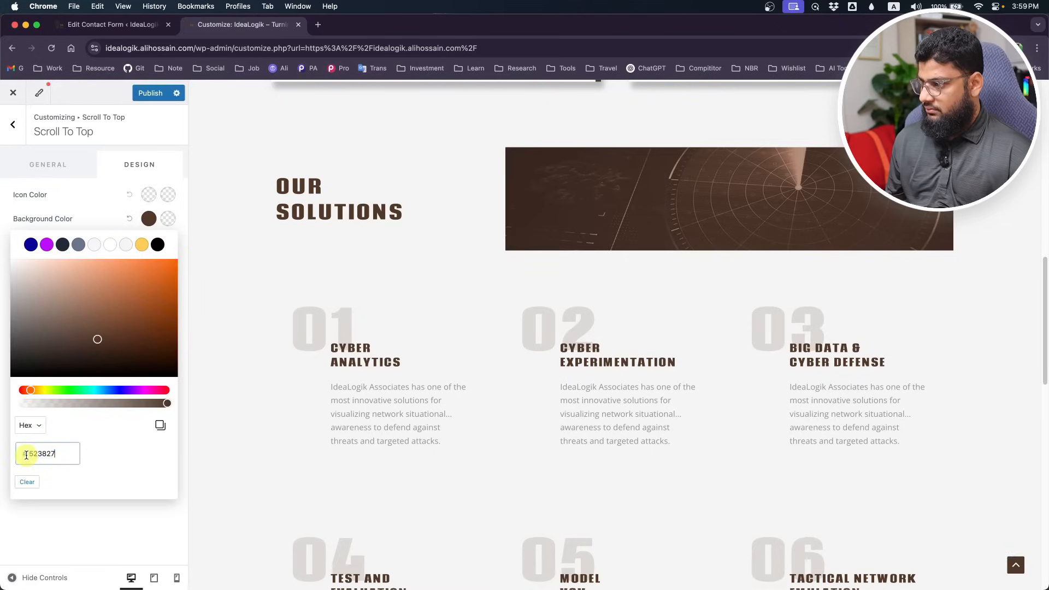
- Paste 523827 into the second Background Color and lighten it to 704D35
left_click(169, 219)
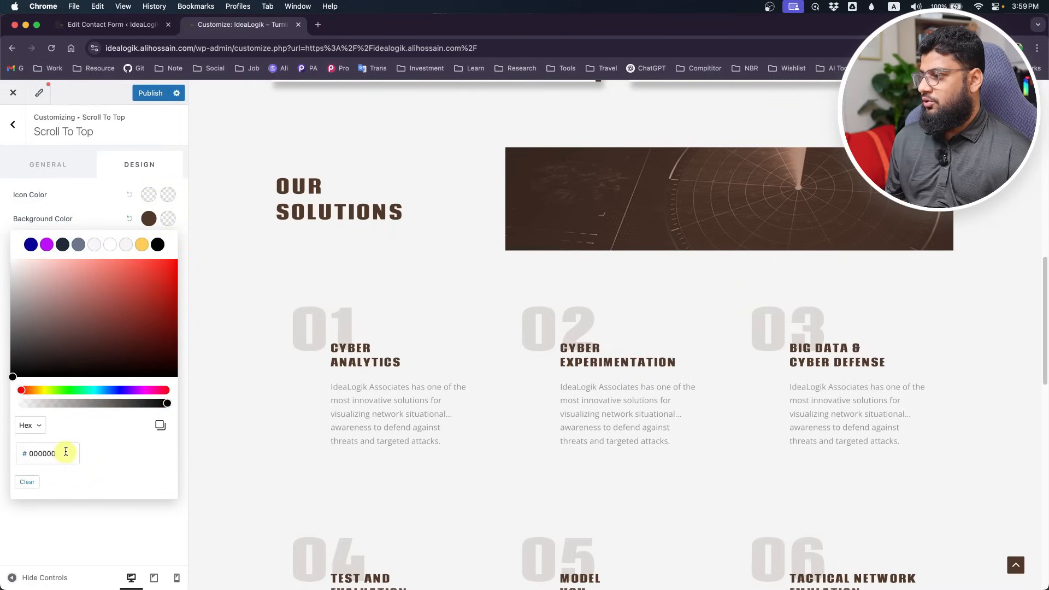
left_click_drag(66, 453, 31, 453)
key("super+v")
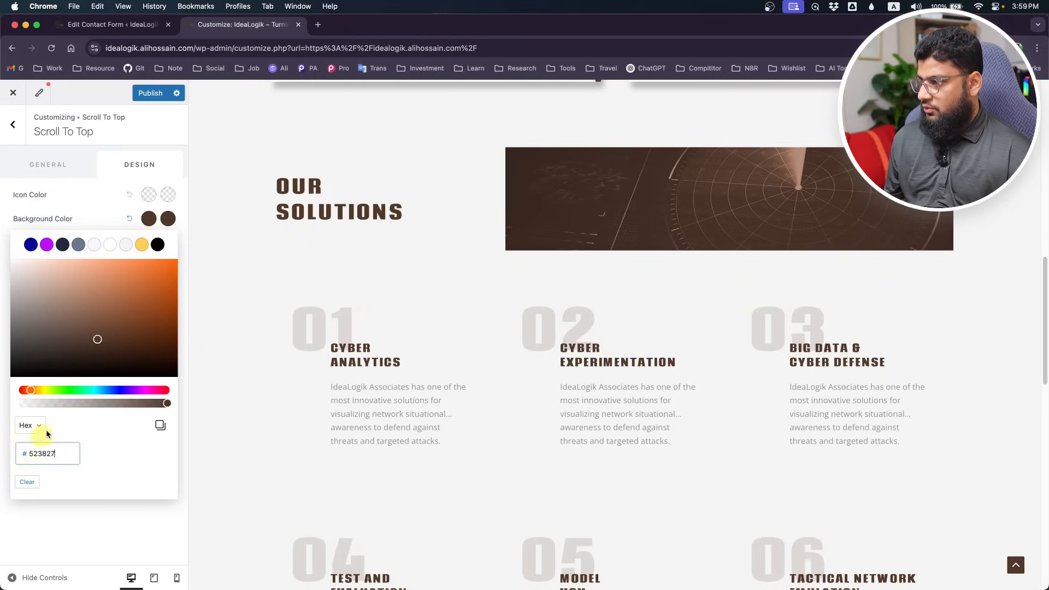
left_click_drag(100, 342, 100, 330)
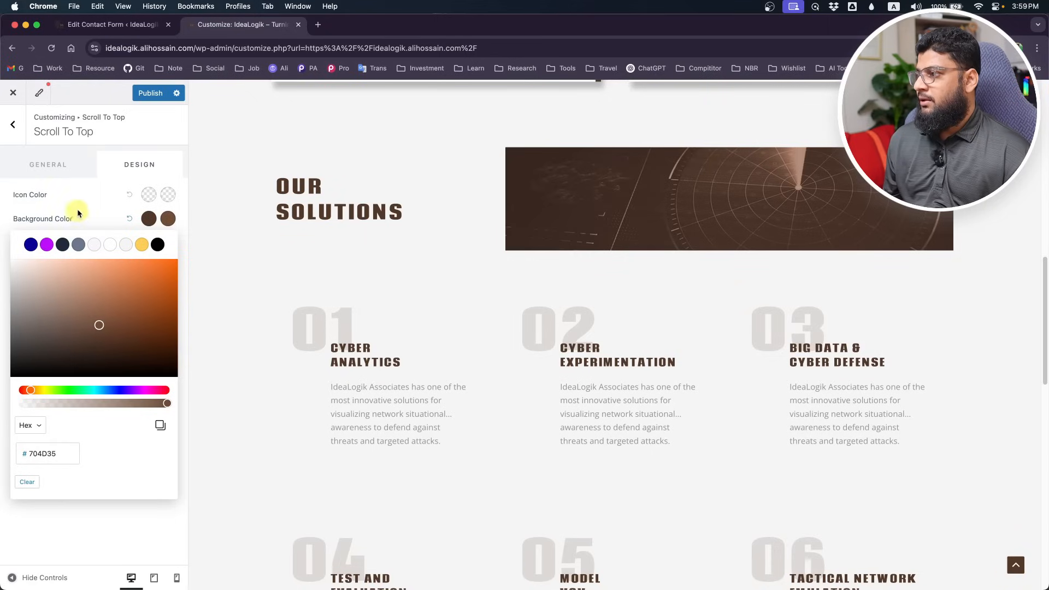
- Set both Icon Color swatches to the yellow preset FFCD57, then test the button
left_click(148, 195)
left_click(141, 221)
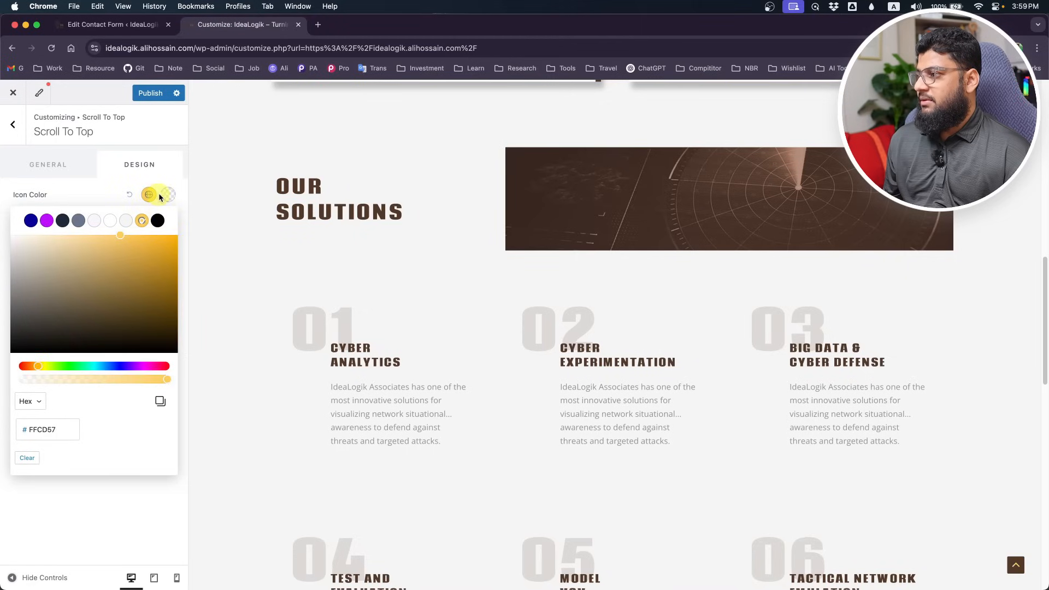
left_click(141, 220)
left_click(141, 220)
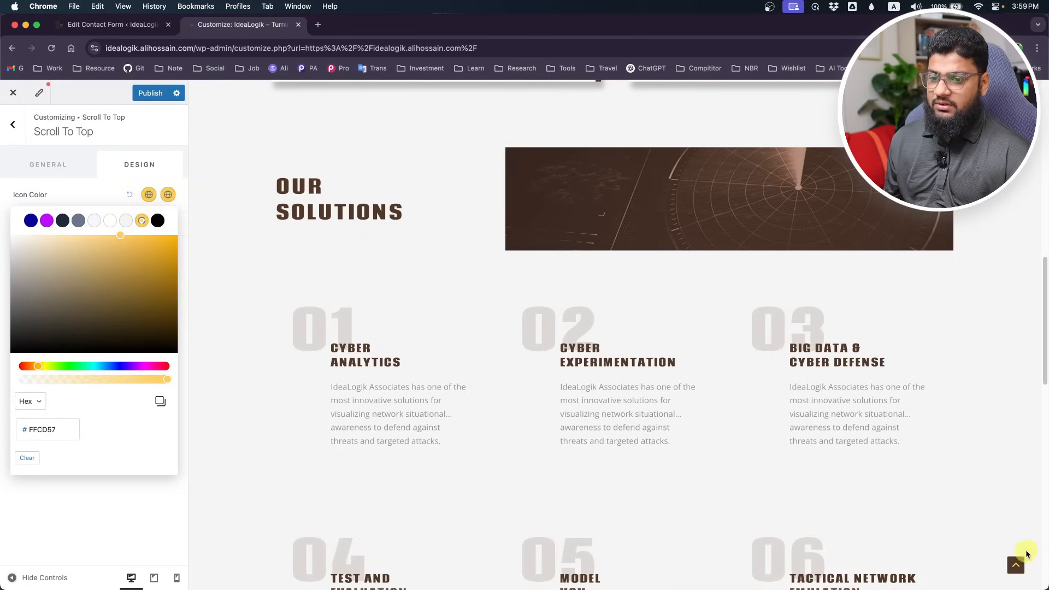
left_click(1013, 575)
- Publish the scroll-to-top colour changes
left_click(145, 96)
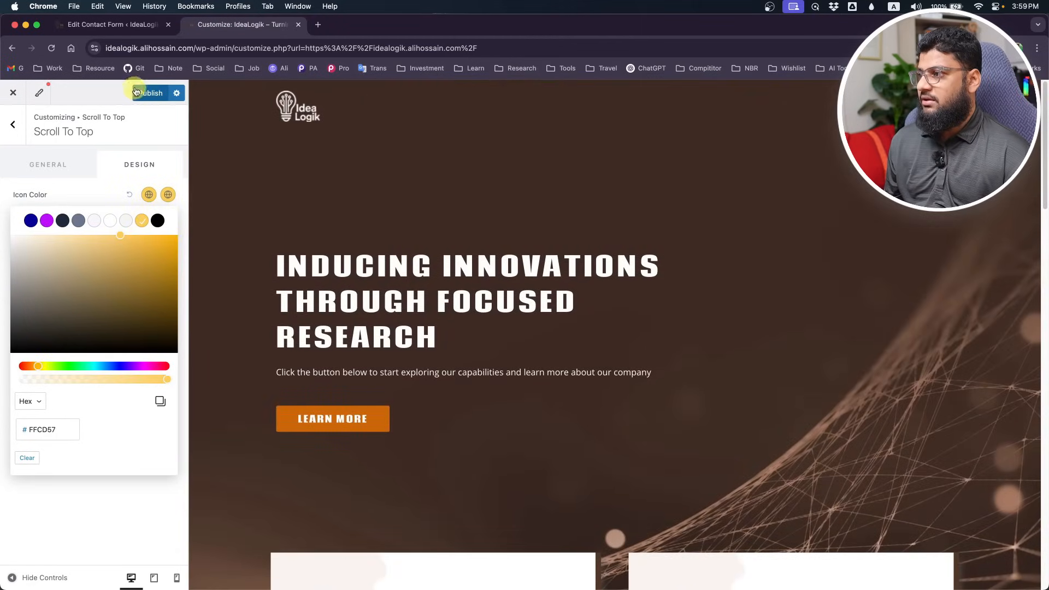
scroll(319, 395, "down", 15)
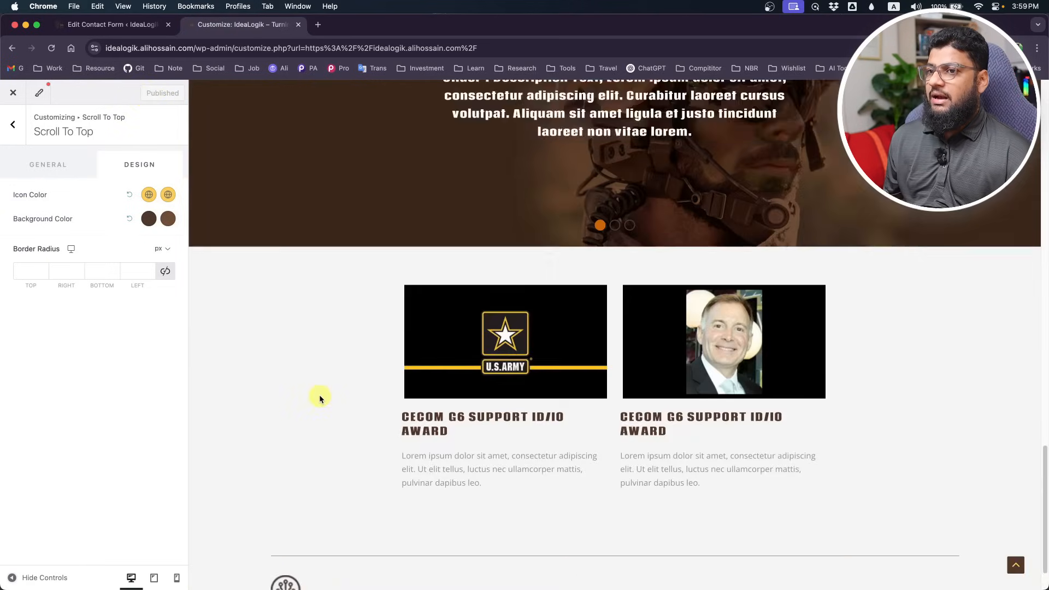
scroll(320, 392, "up", 10)
scroll(320, 392, "up", 5)
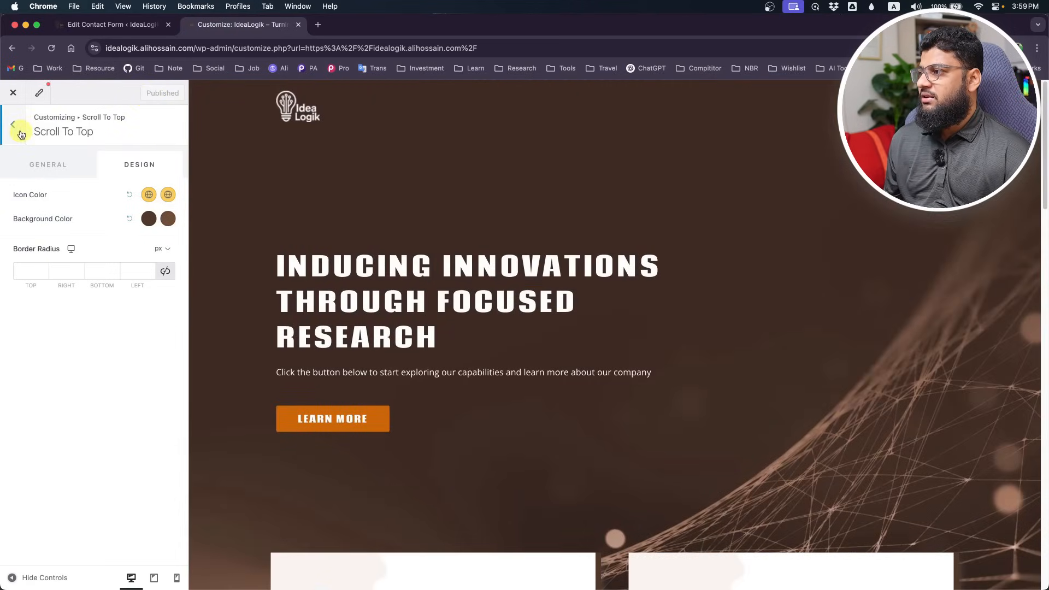
- Exit the Customizer and view the live IdeaLogik home page
left_click(12, 125)
left_click(9, 96)
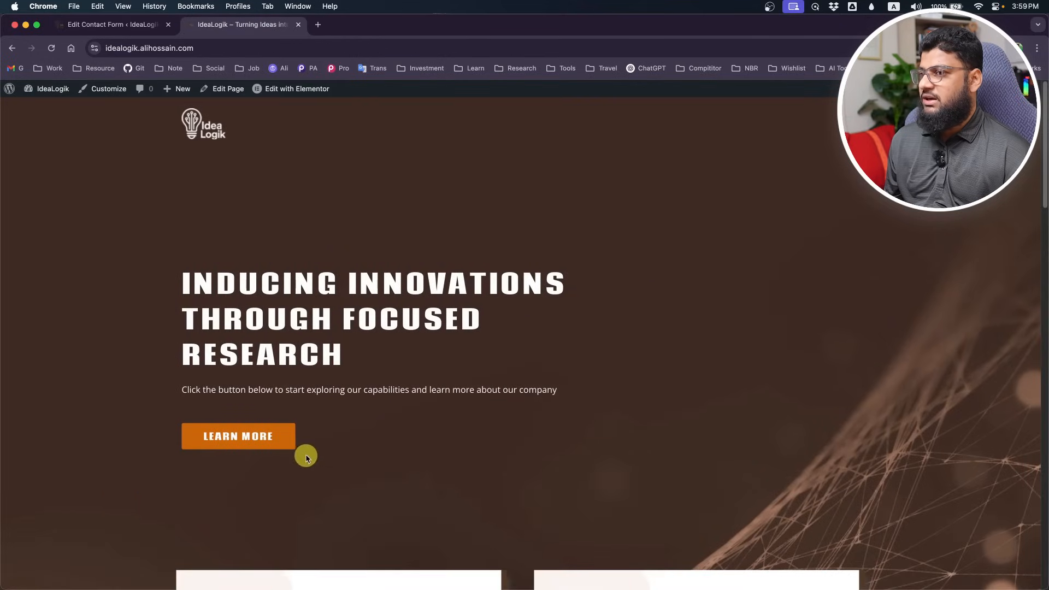
scroll(497, 436, "down", 15)
scroll(497, 436, "up", 15)
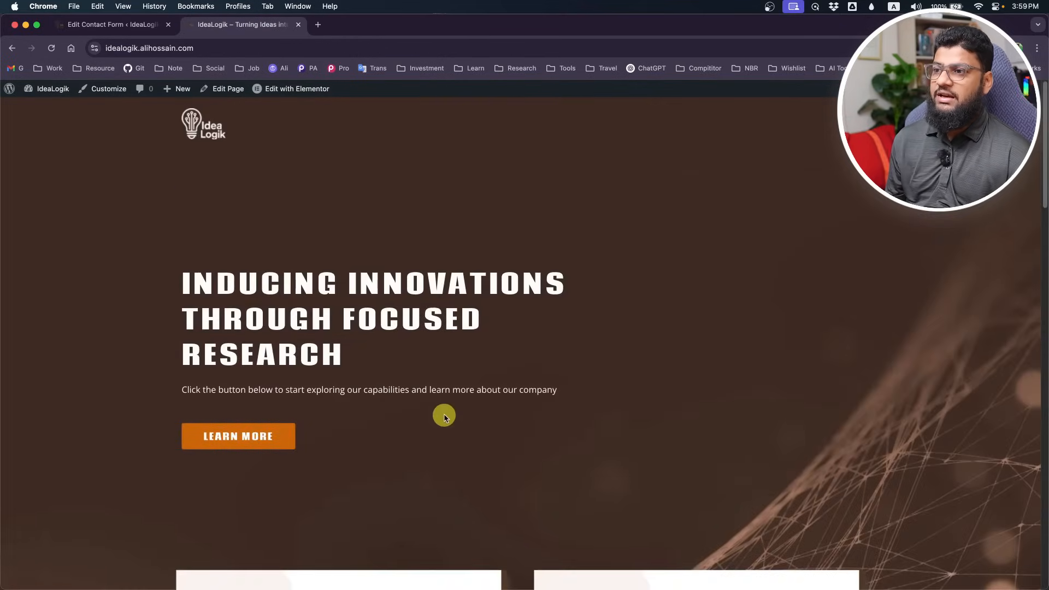